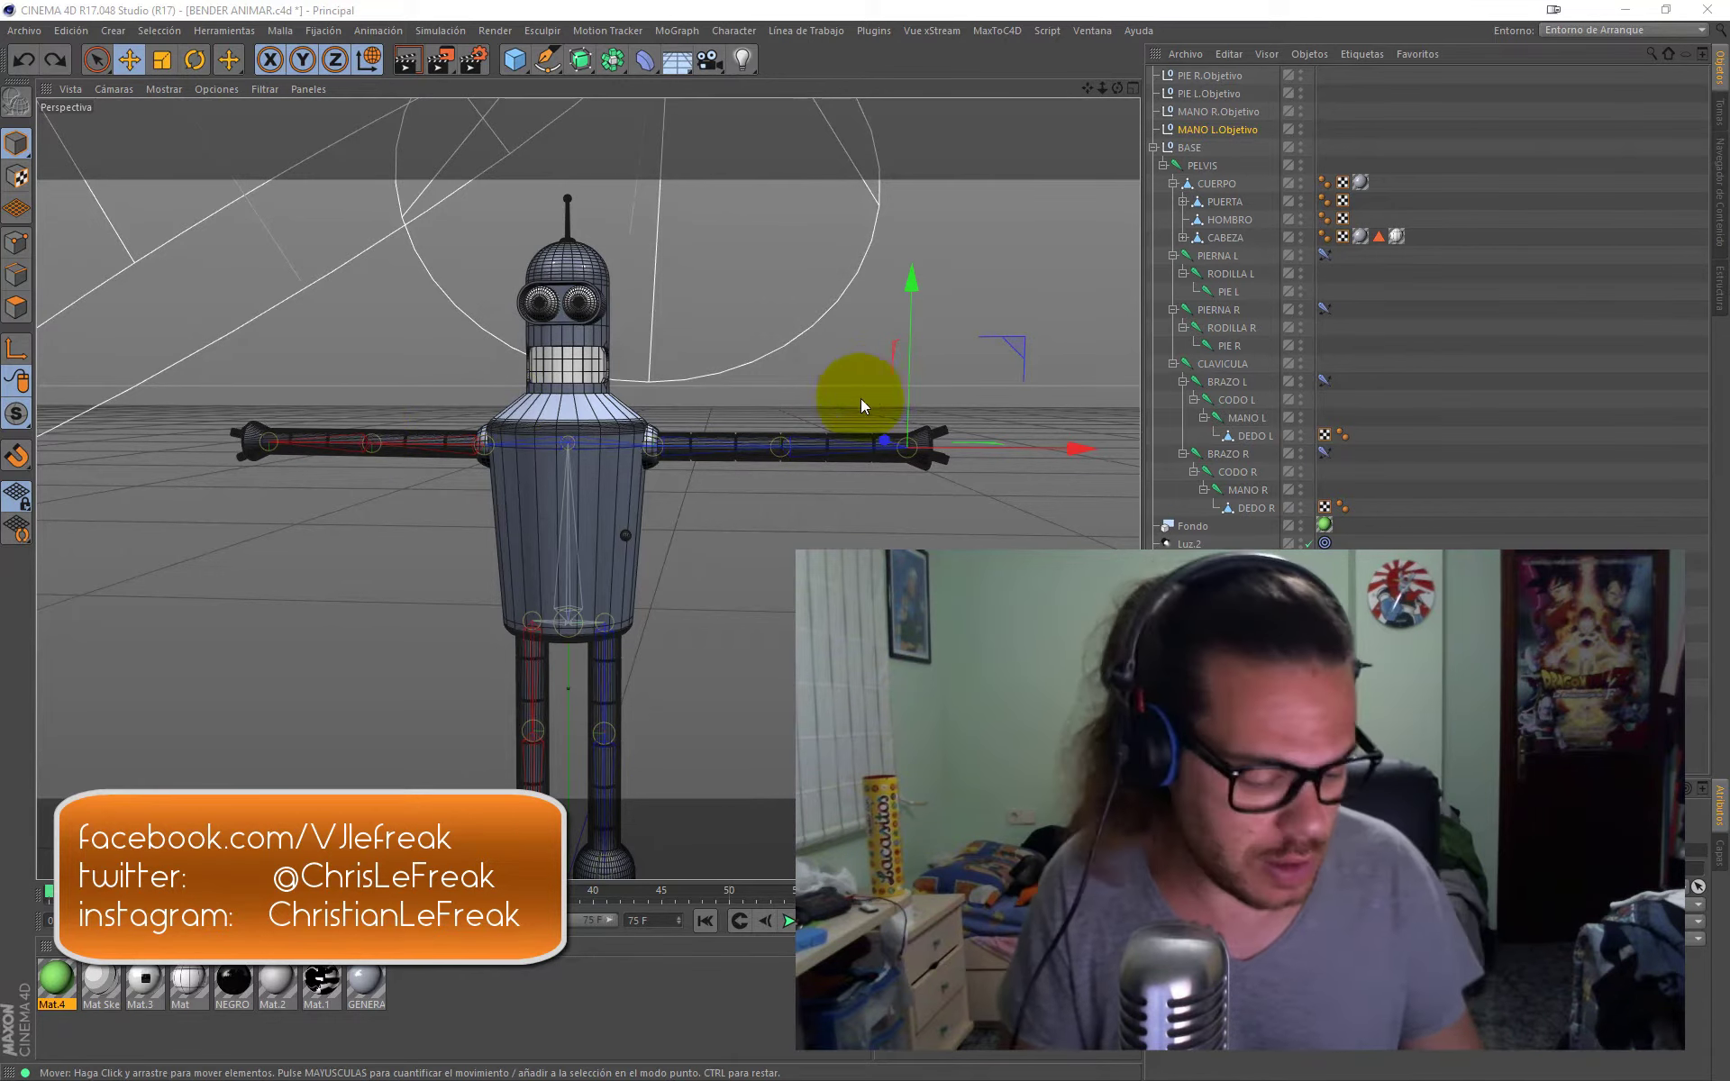
Step: Undo the hand target move so Bender's left arm returns to horizontal
mouse_move(861, 398)
left_mouse_down("alt")
mouse_move(1017, 409)
mouse_move(892, 350)
mouse_move(535, 617)
mouse_move(669, 343)
mouse_move(926, 347)
mouse_move(981, 312)
left_mouse_up("alt")
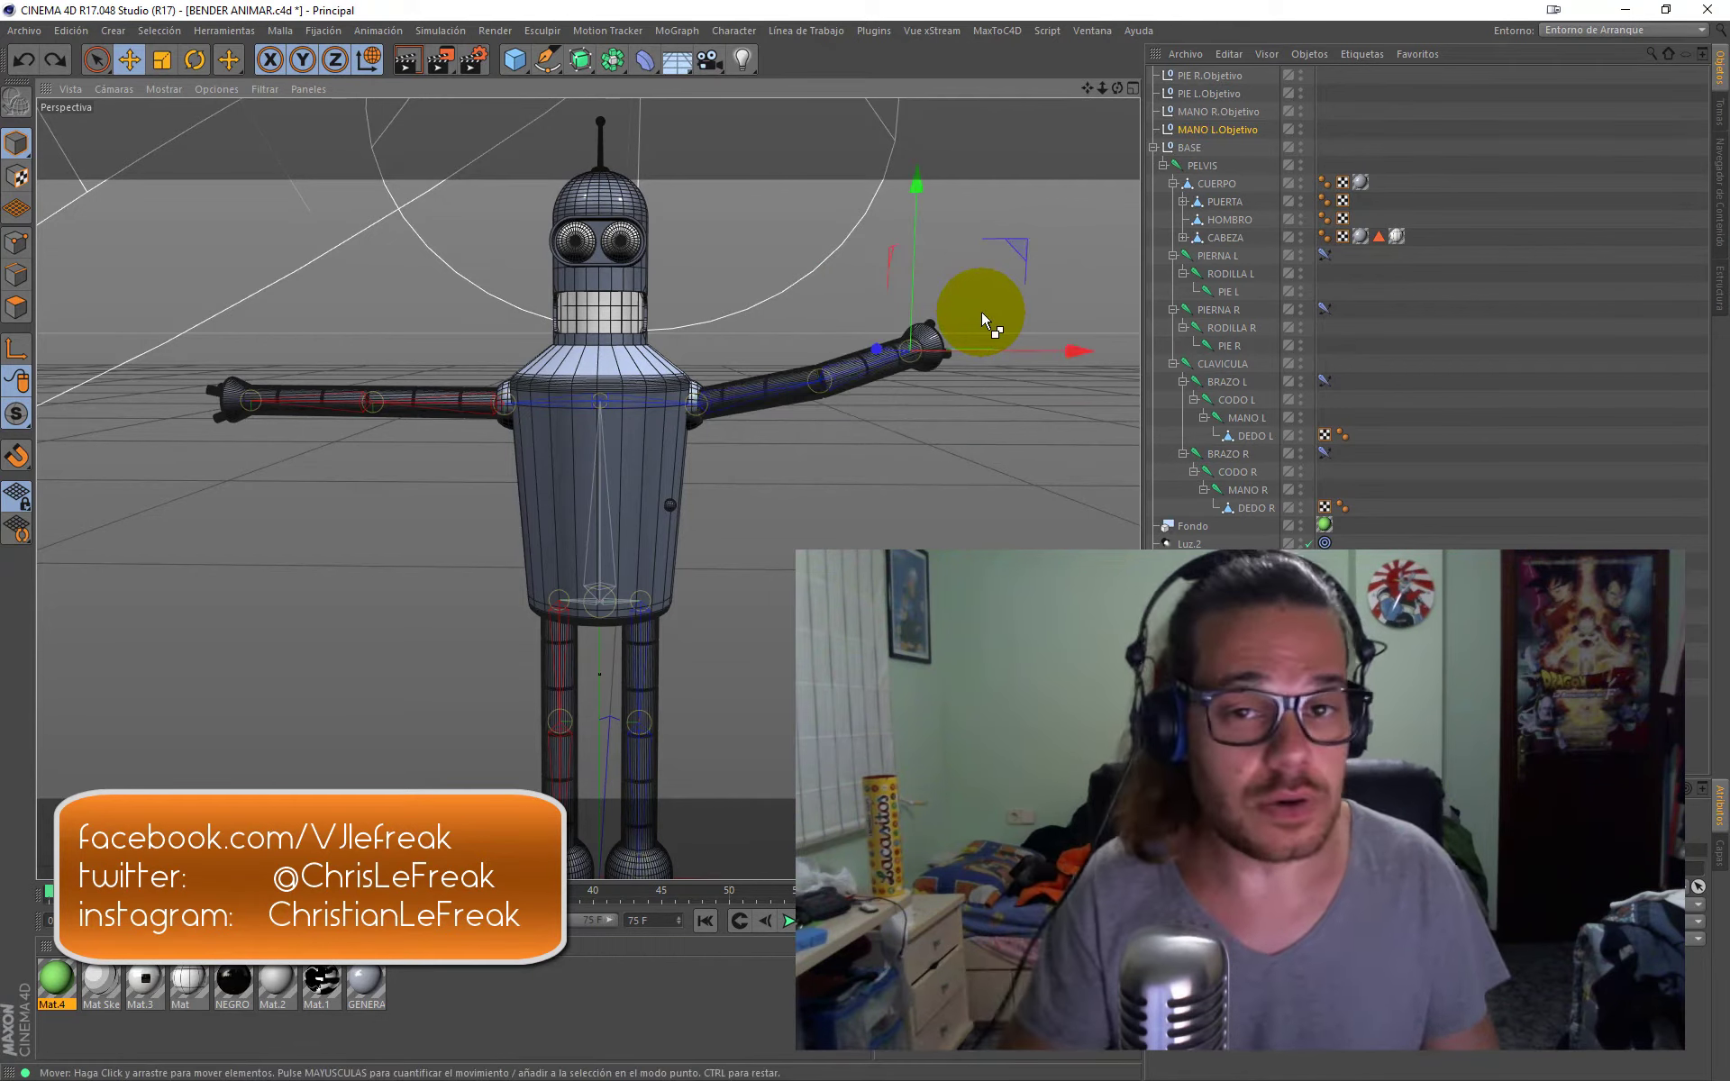
key("ctrl+z")
mouse_move(806, 421)
left_mouse_down("alt")
mouse_move(728, 425)
mouse_move(750, 453)
mouse_move(735, 467)
left_mouse_up("alt")
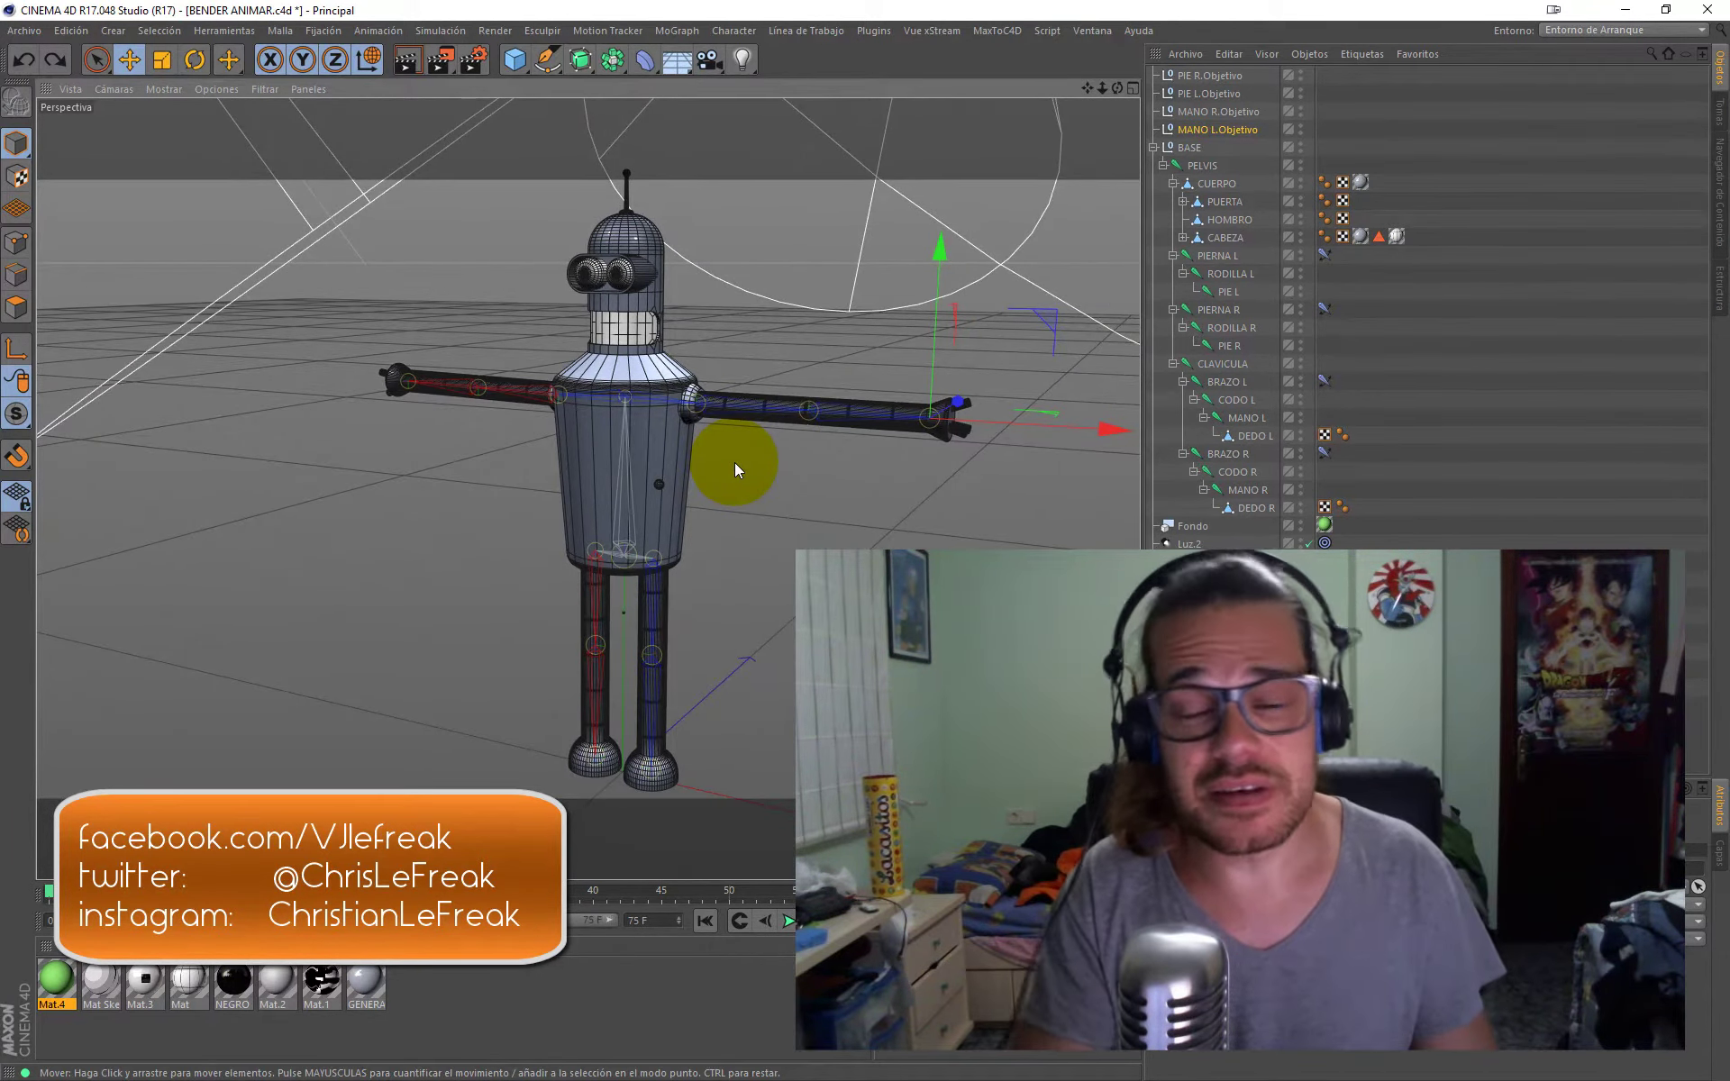
Step: Switch to the Sin Nombre 2 document and orbit to a side view of its rig
left_click(1090, 31)
left_click(1120, 456)
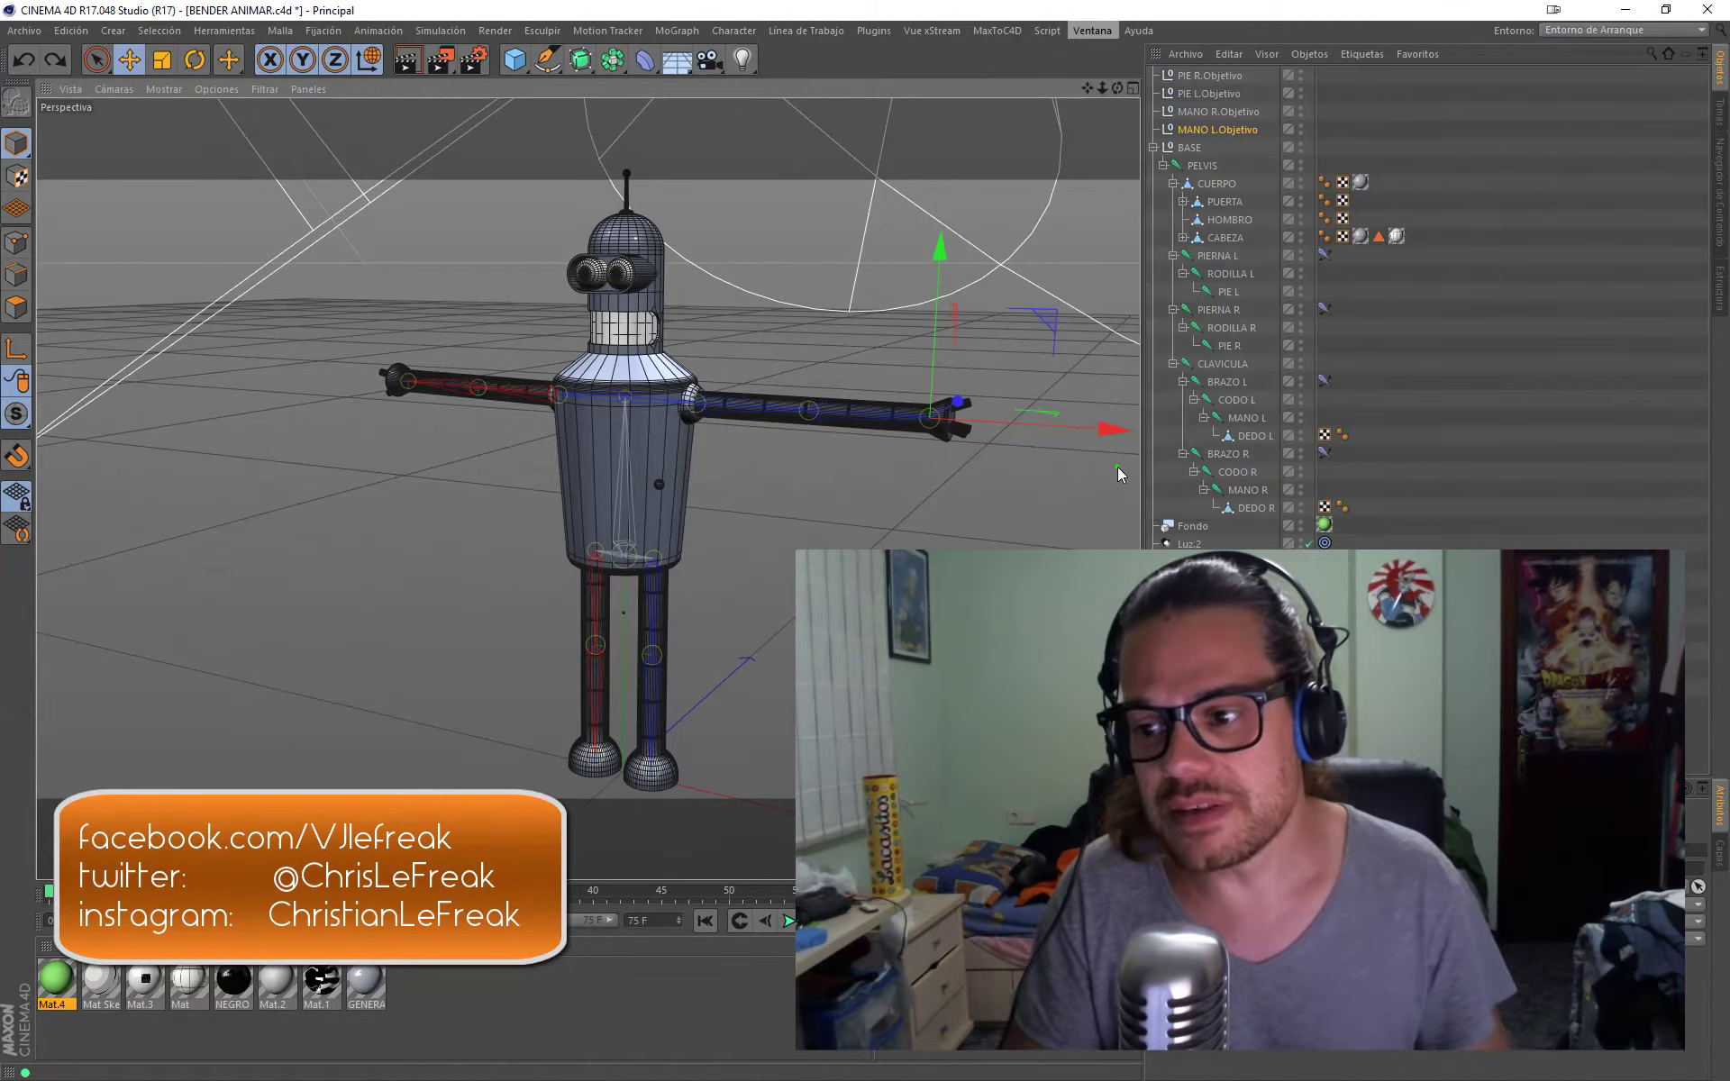
mouse_move(561, 434)
left_mouse_down("alt")
mouse_move(858, 422)
mouse_move(658, 452)
left_mouse_up("alt")
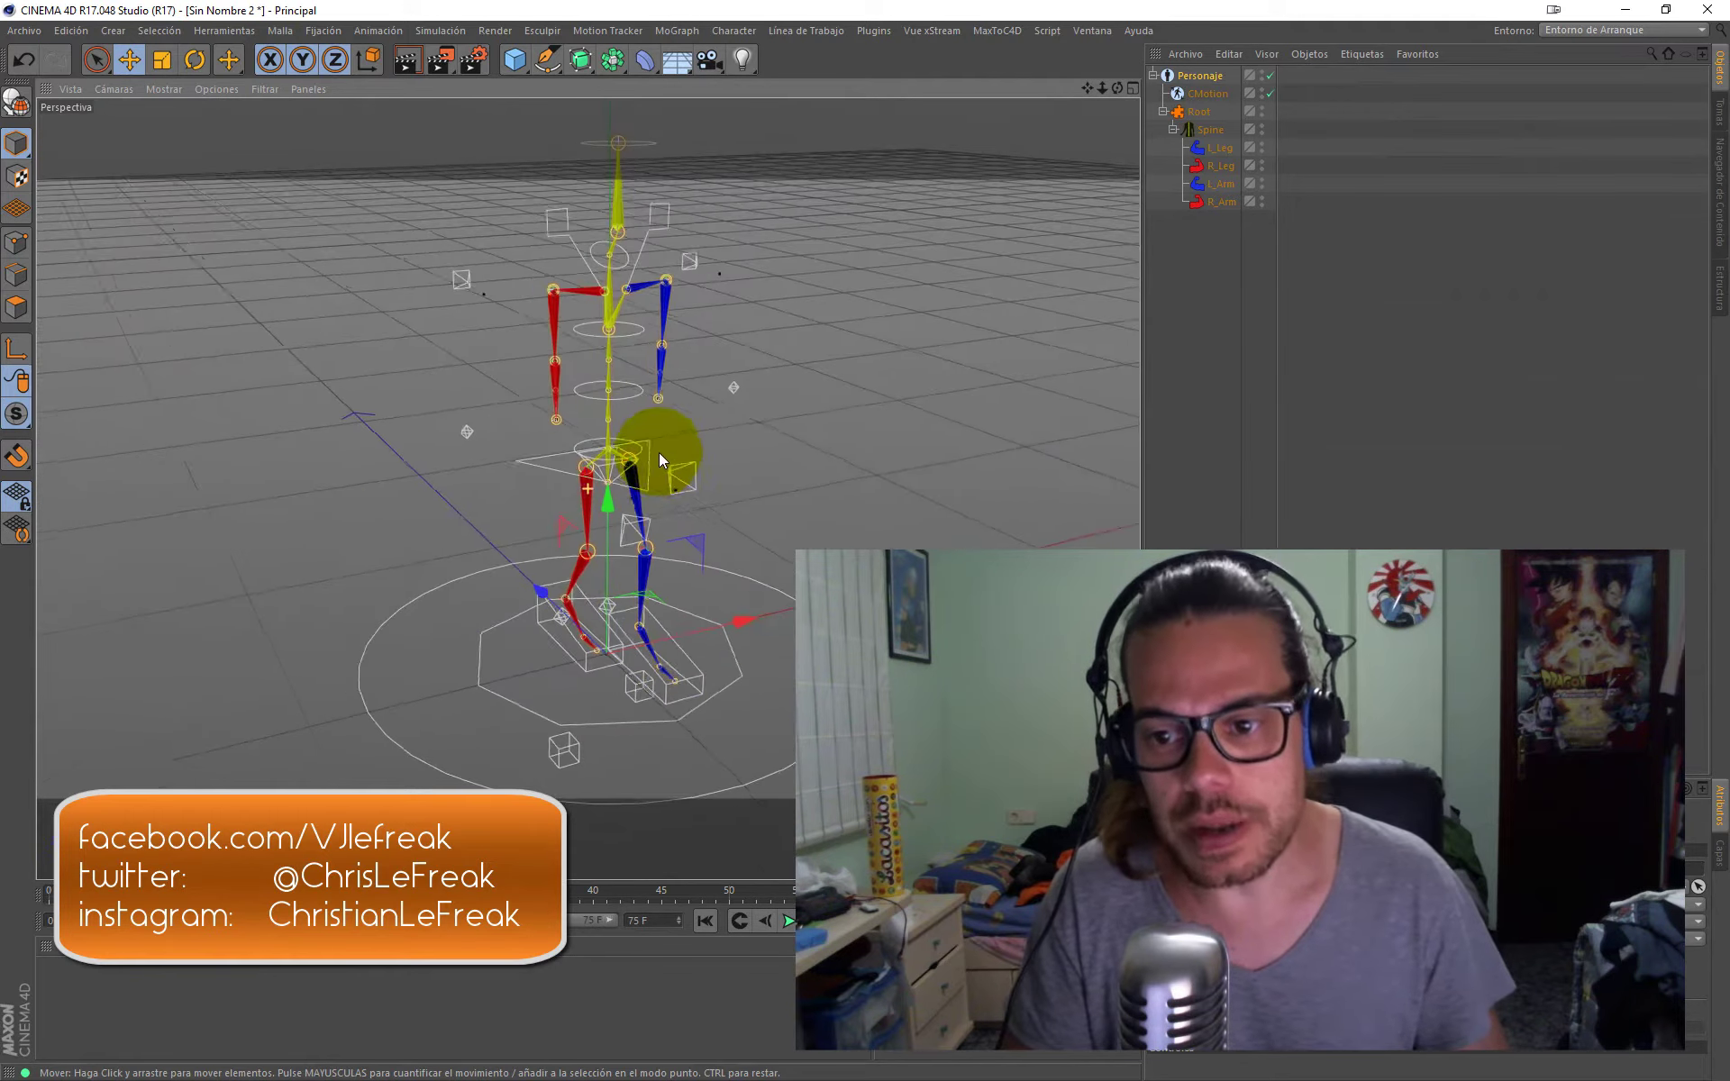
Step: Play and stop the rig animation, rewind to the first frame, and return to BENDER ANIMAR.c4d
left_click(789, 920)
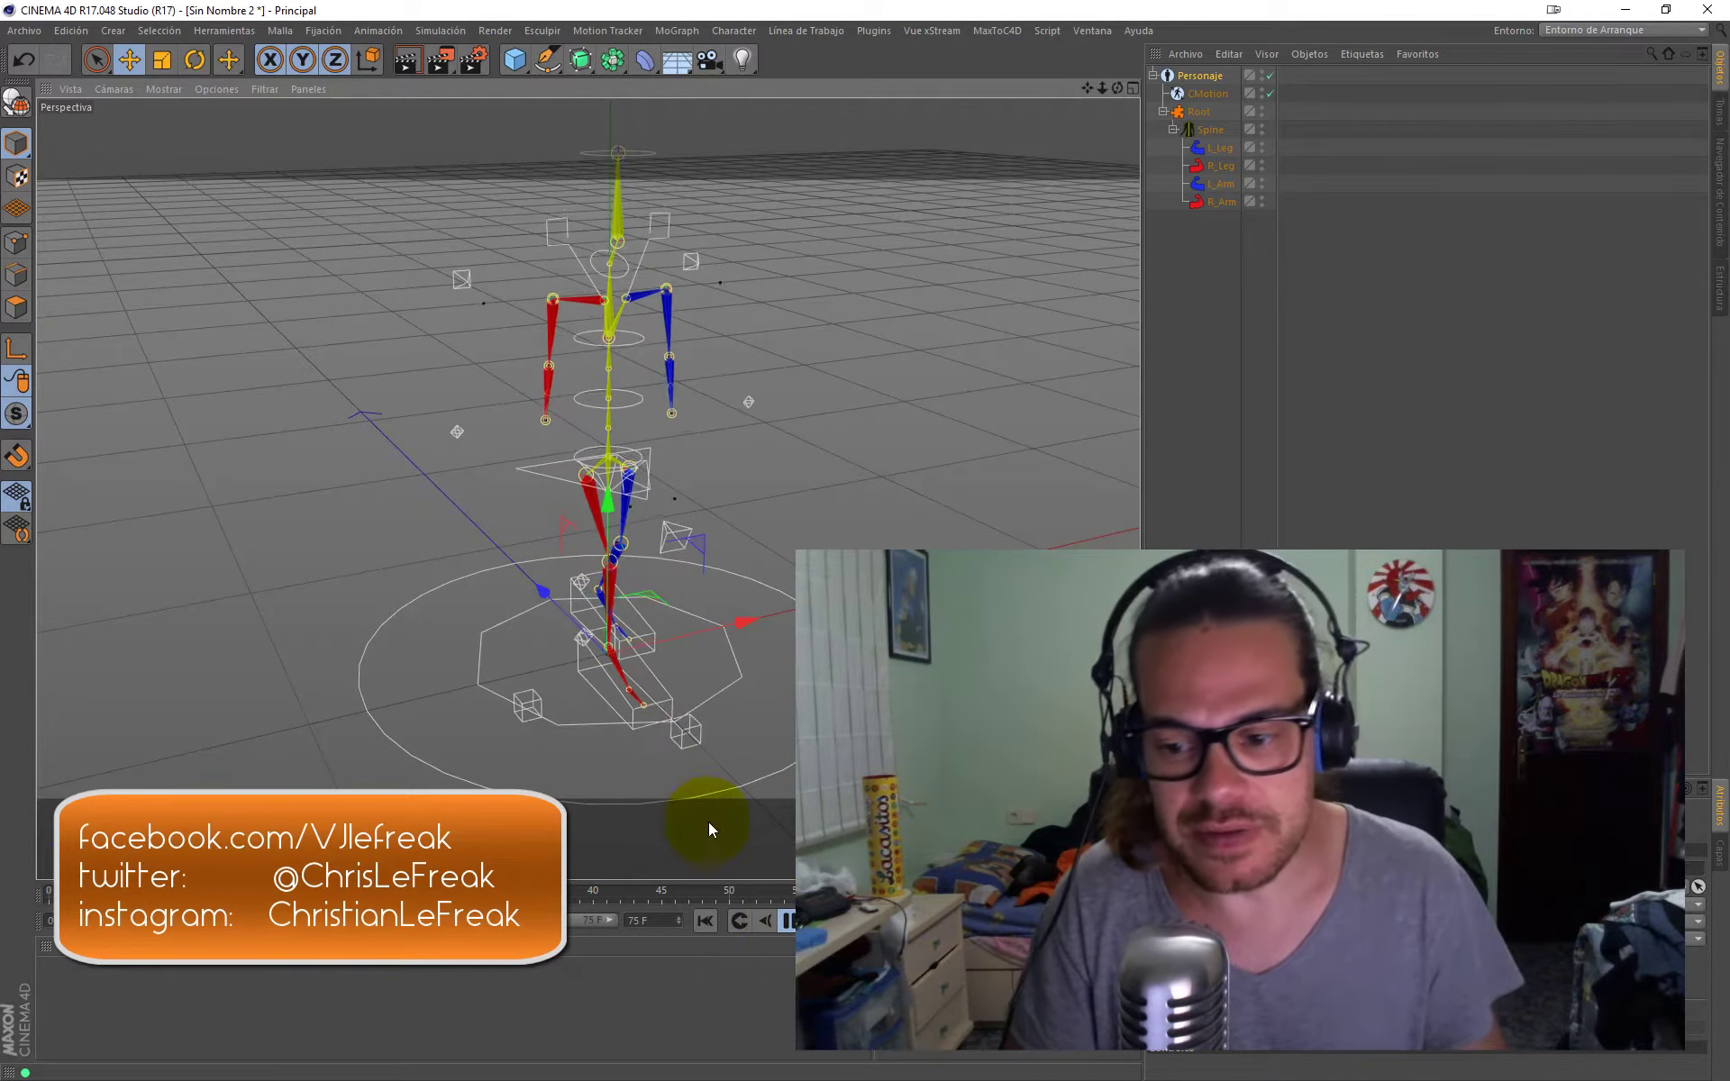
left_click(789, 919)
left_click(705, 920)
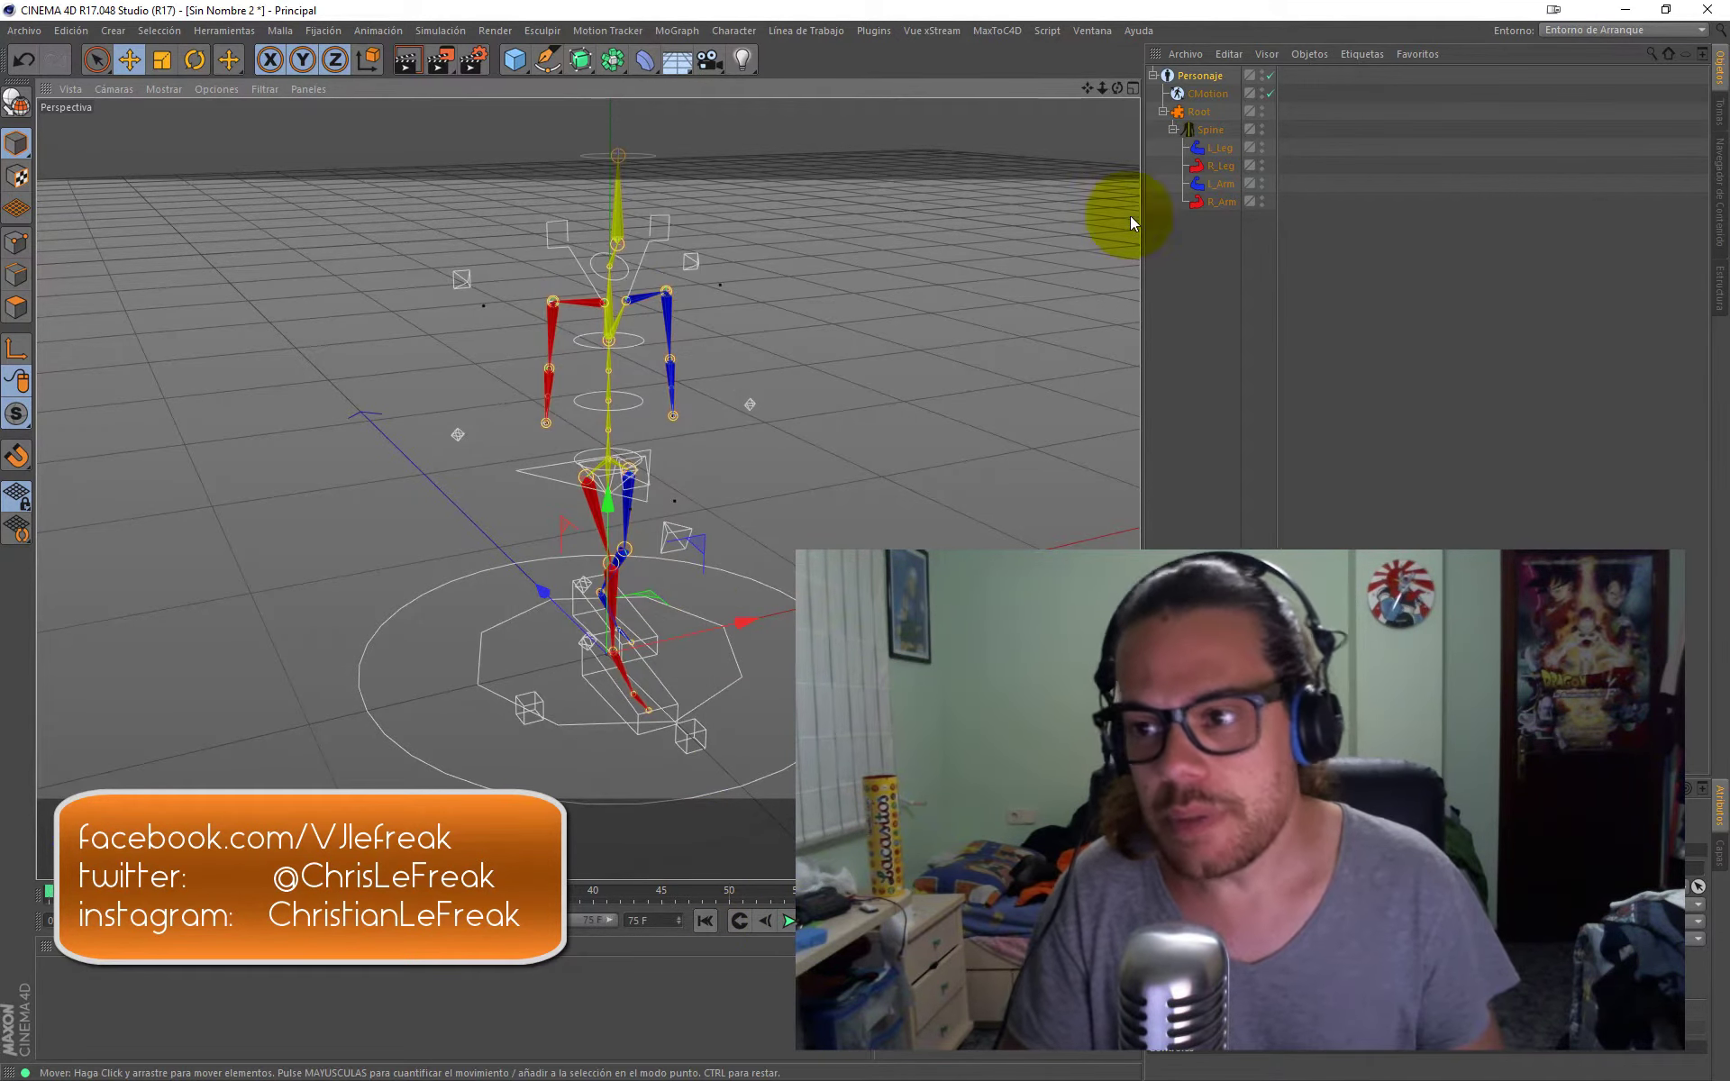
left_click(1105, 30)
left_click(1198, 492)
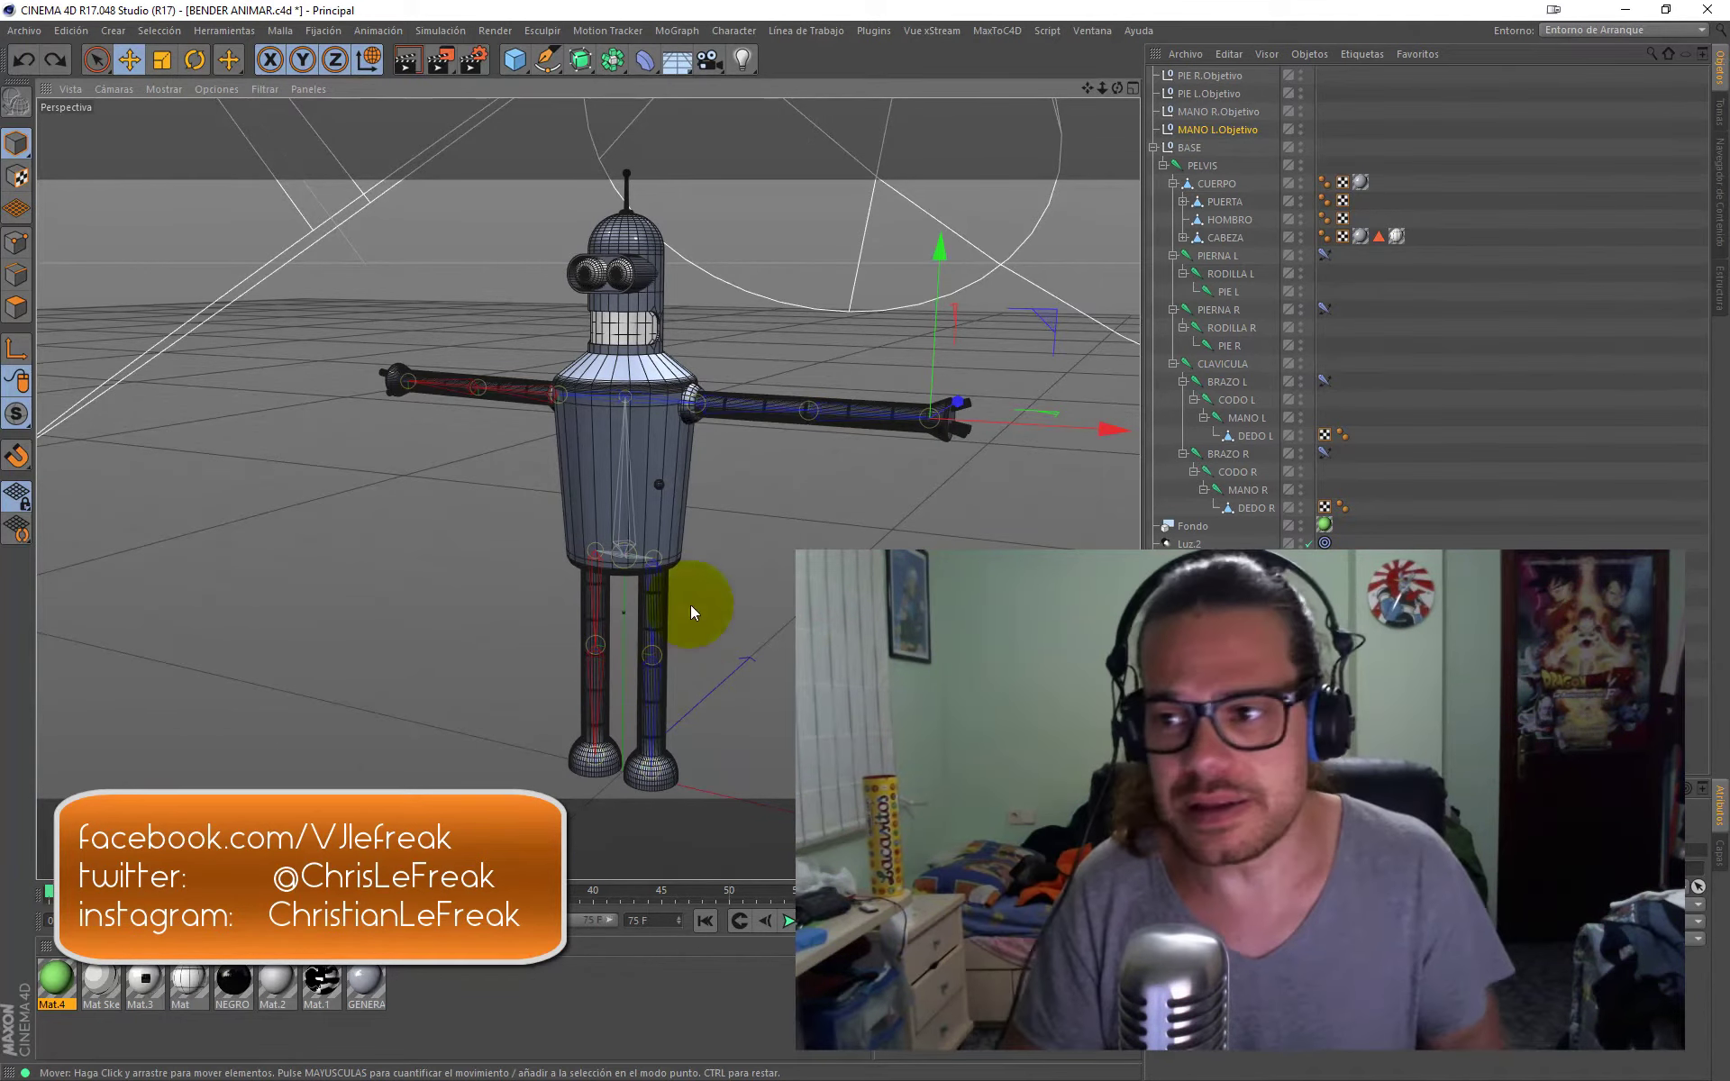
Step: Switch to Sin Nombre 3 and tilt the top cube by rotating Junta.3
left_click(1091, 30)
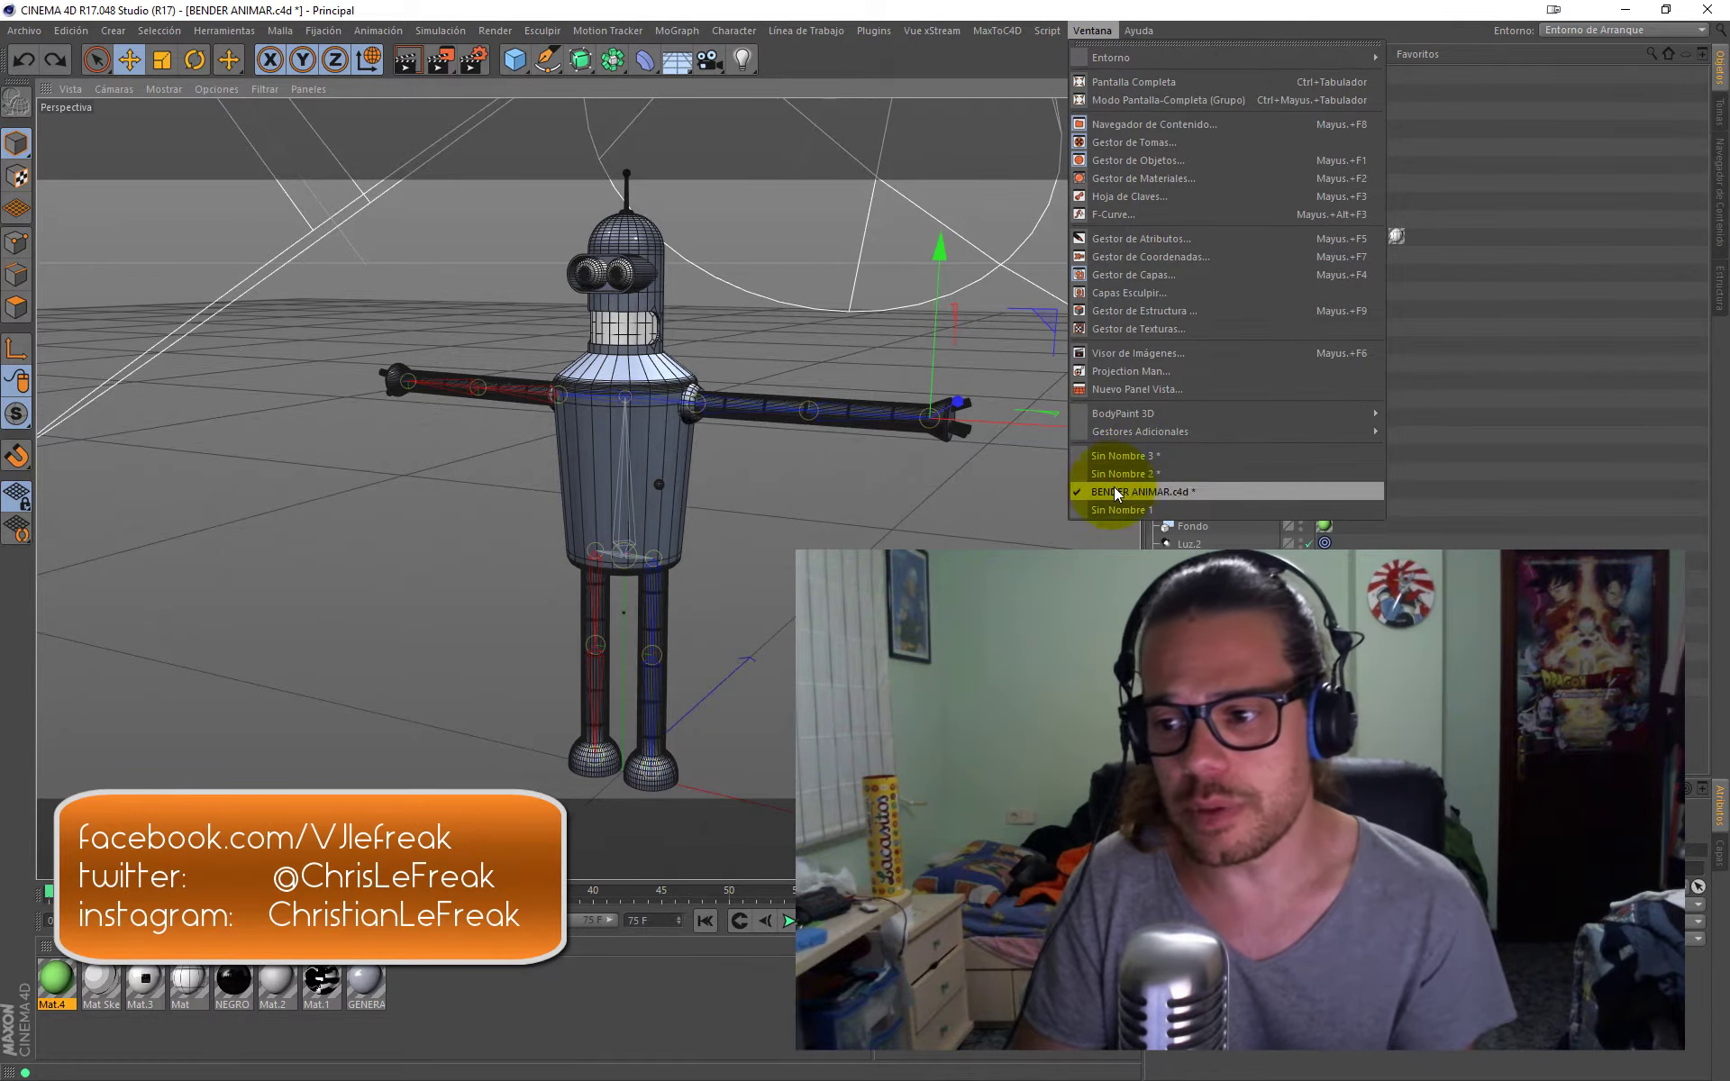
left_click(1130, 458)
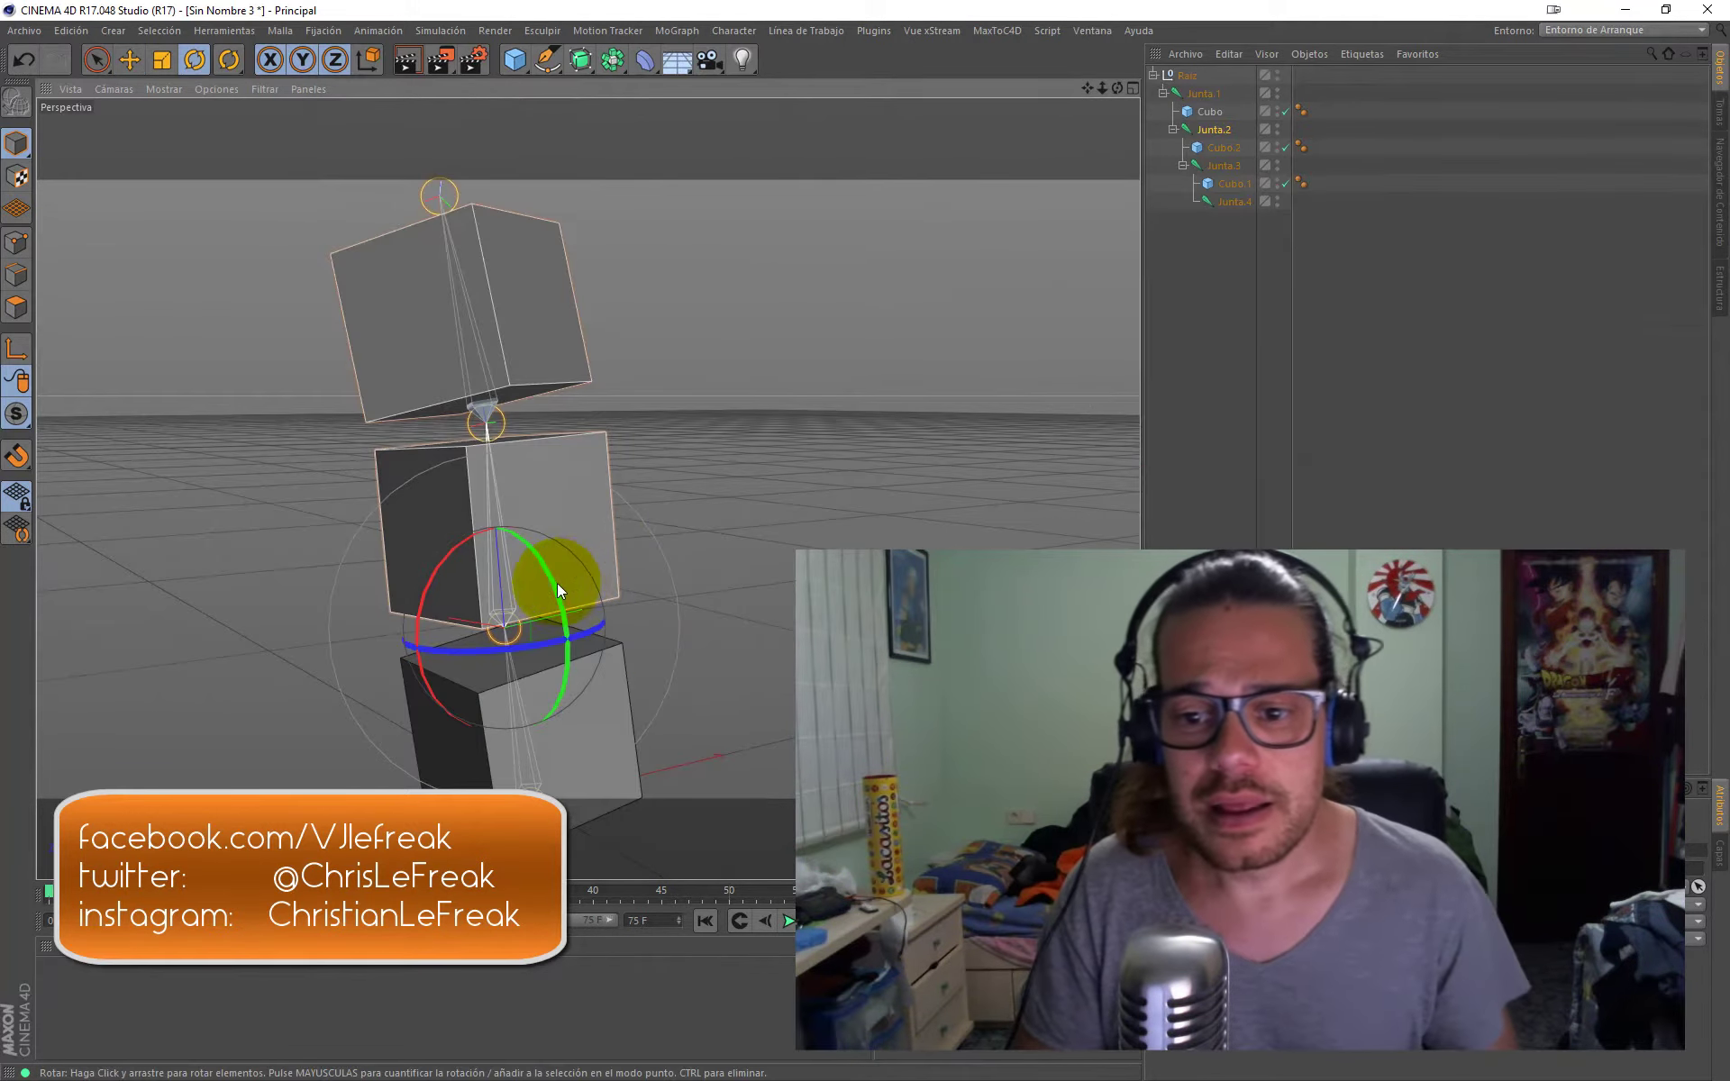
mouse_move(433, 577)
left_mouse_down()
mouse_move(465, 571)
mouse_move(436, 602)
left_mouse_up()
left_click(1224, 165)
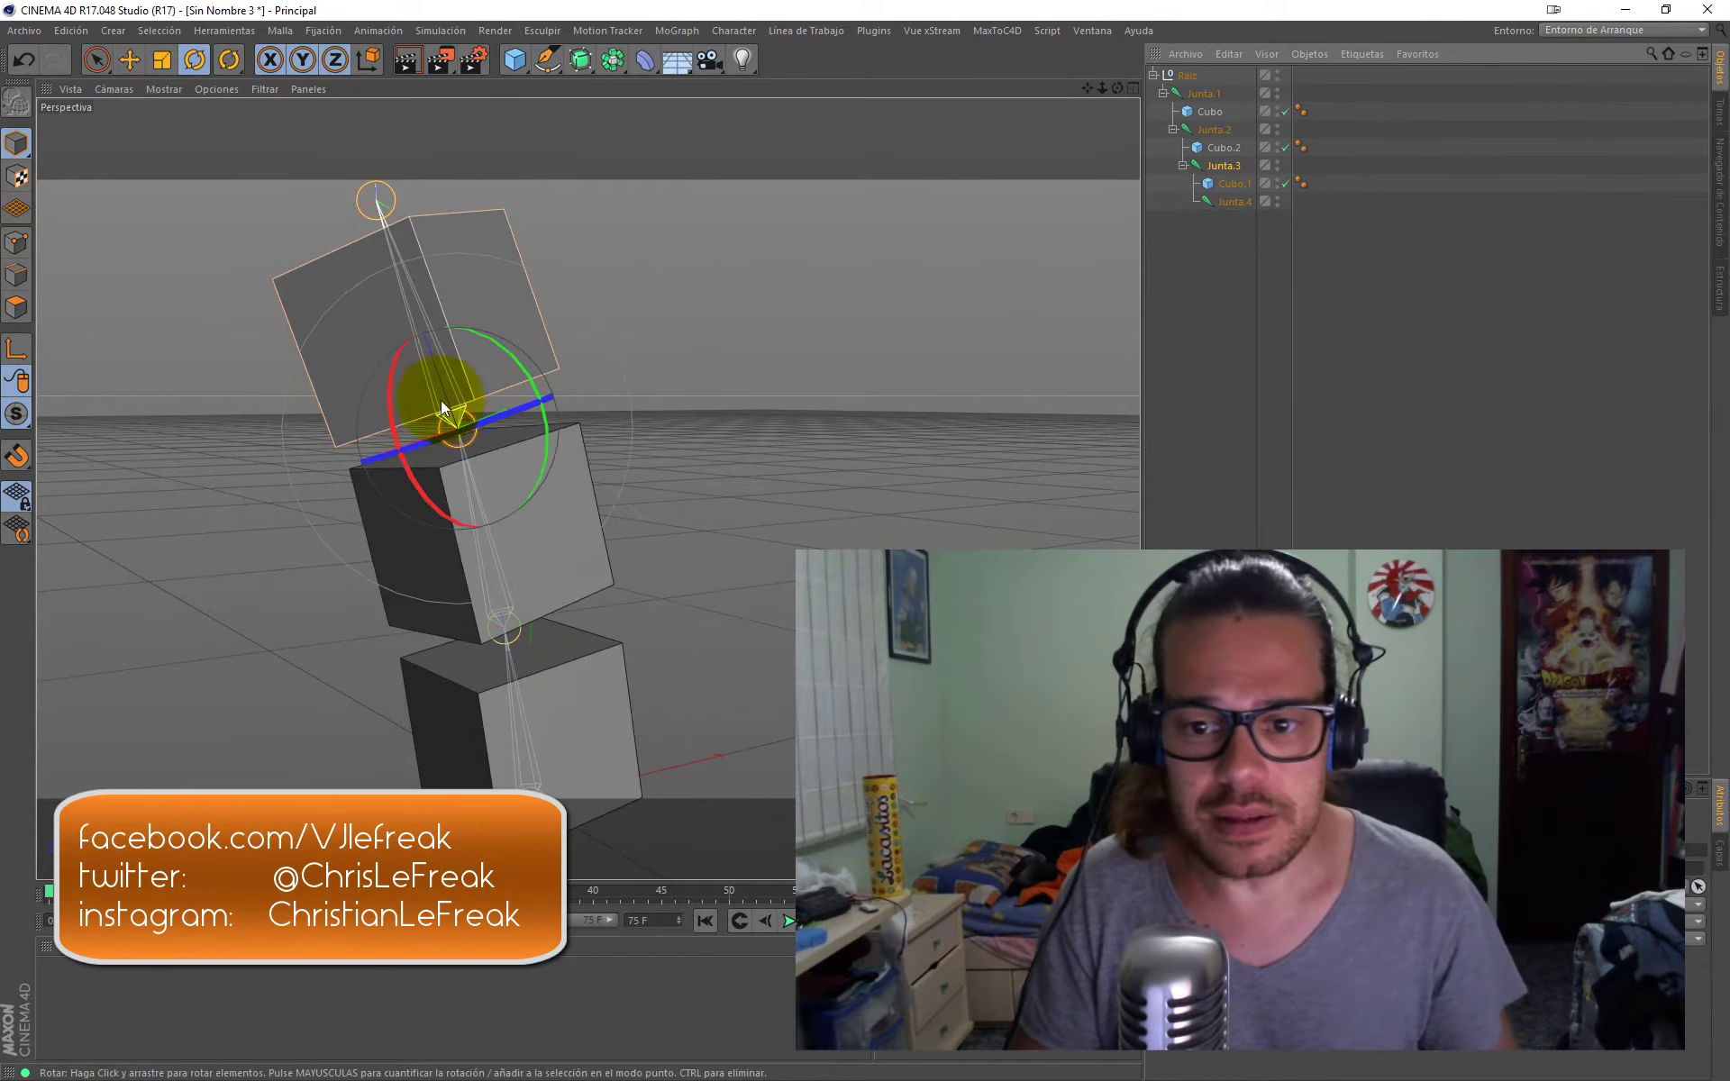
mouse_move(408, 429)
left_mouse_down()
mouse_move(454, 539)
mouse_move(523, 550)
left_mouse_up()
Step: Rotate the whole chain about base joint Junta.1, then return to BENDER ANIMAR.c4d
left_click(1204, 93)
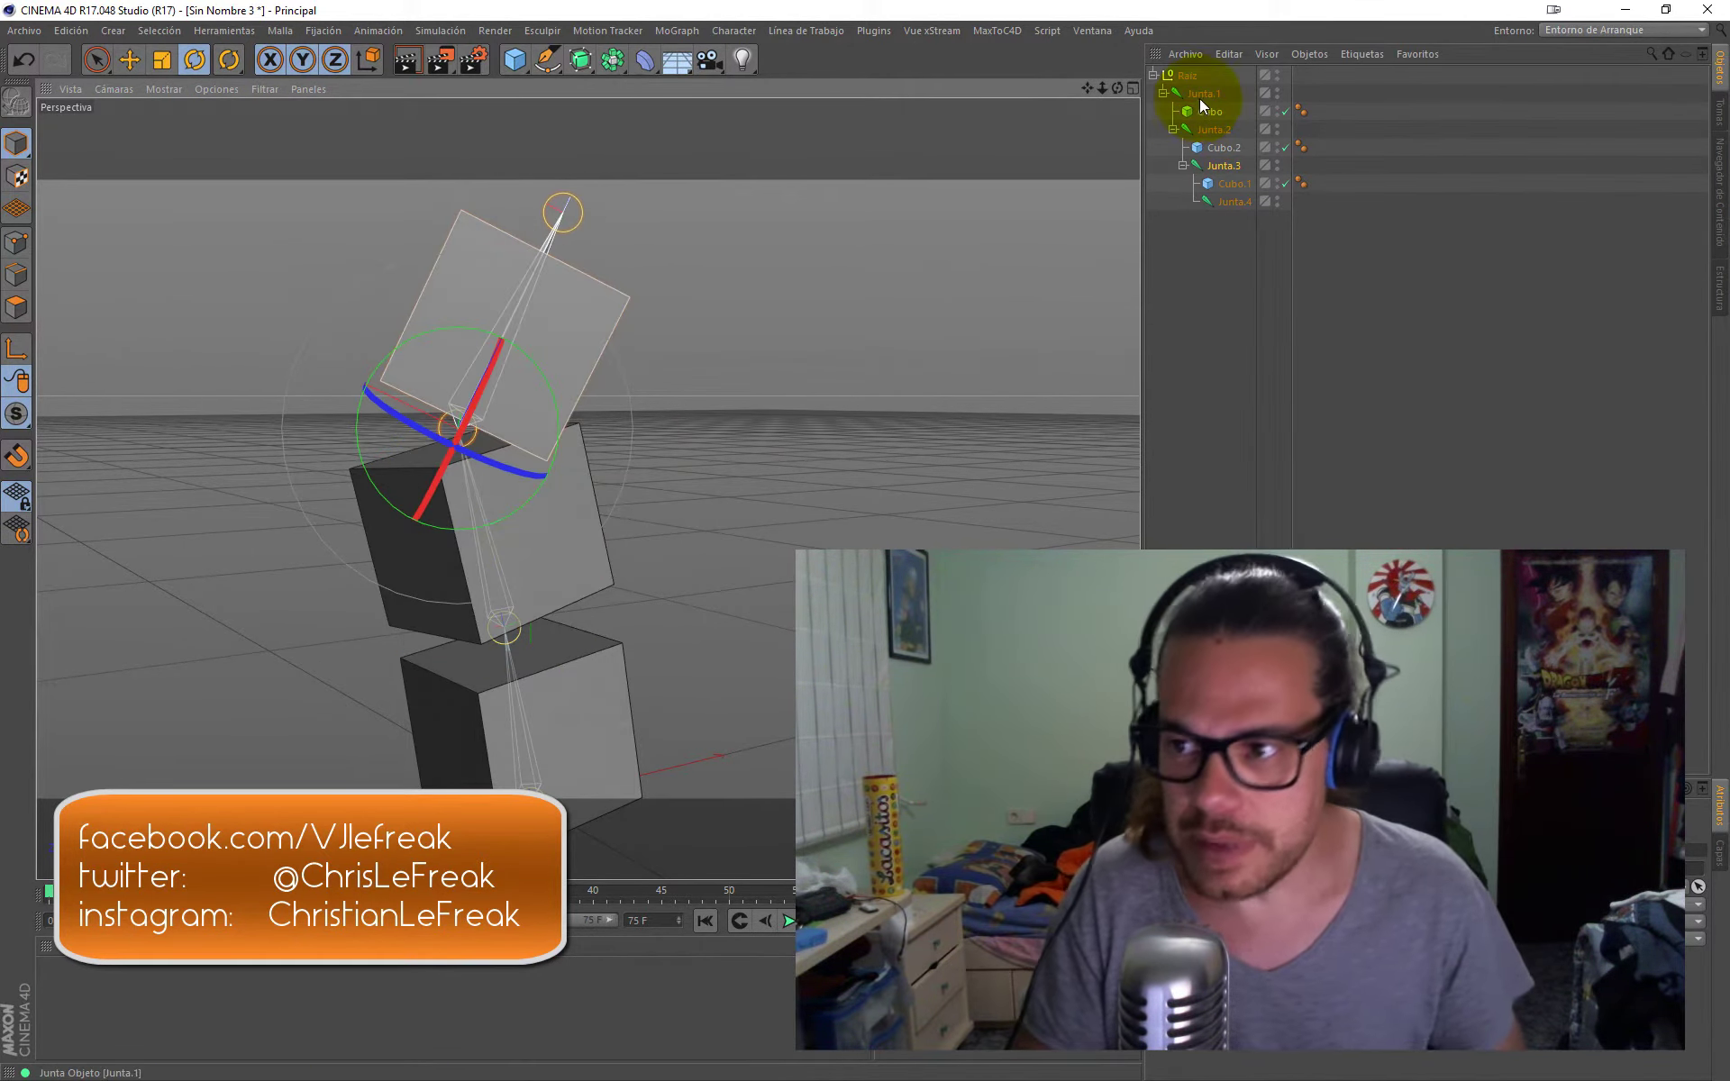
left_click_drag(533, 710, 477, 743)
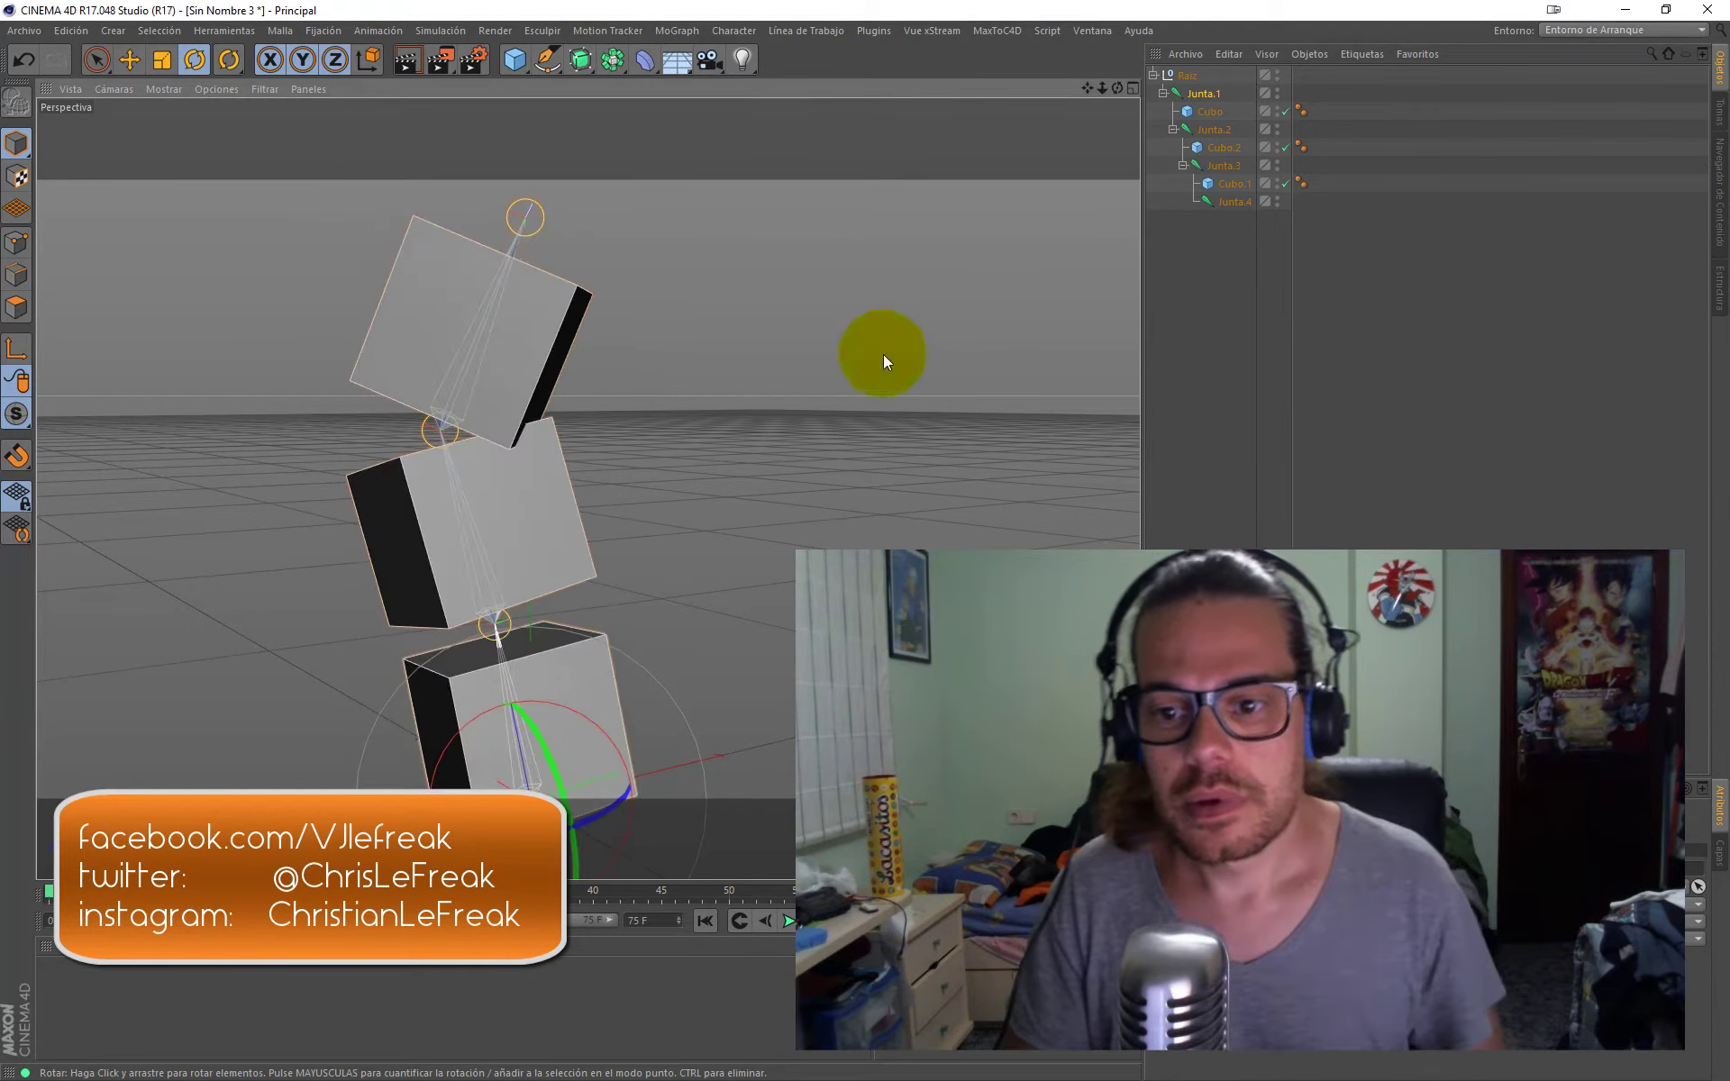
left_click(1092, 30)
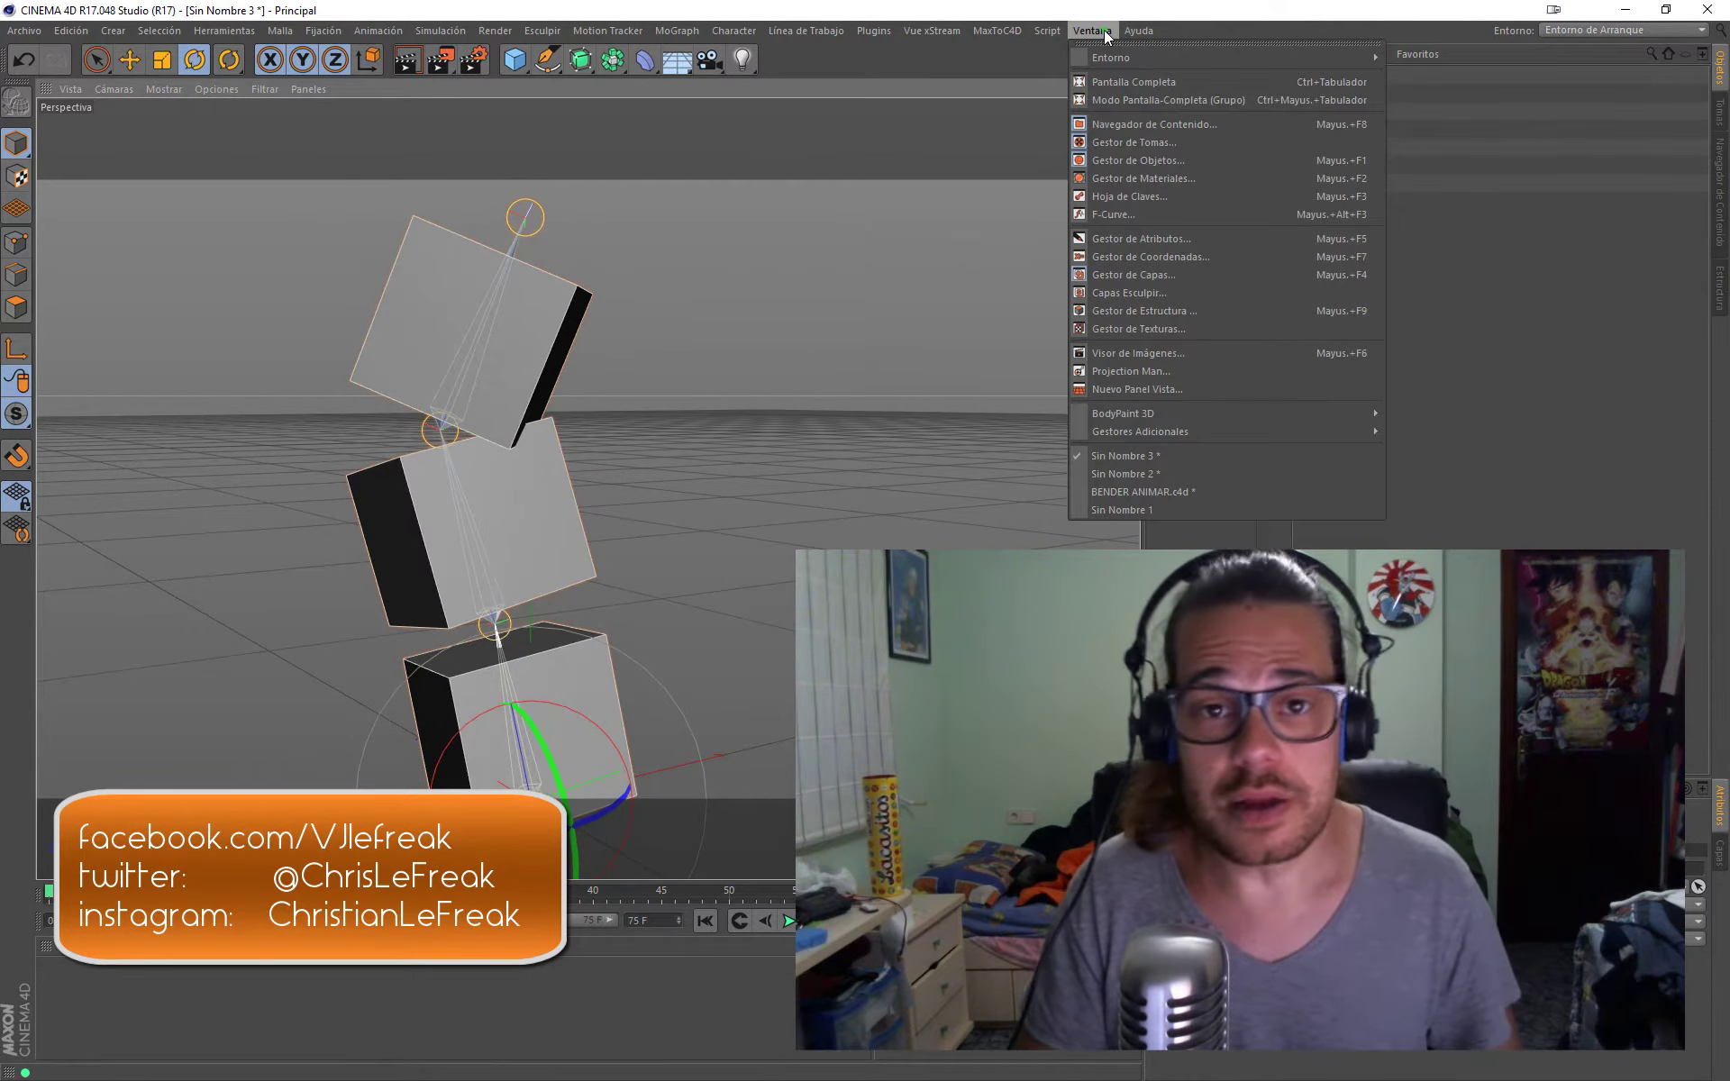
left_click(1139, 492)
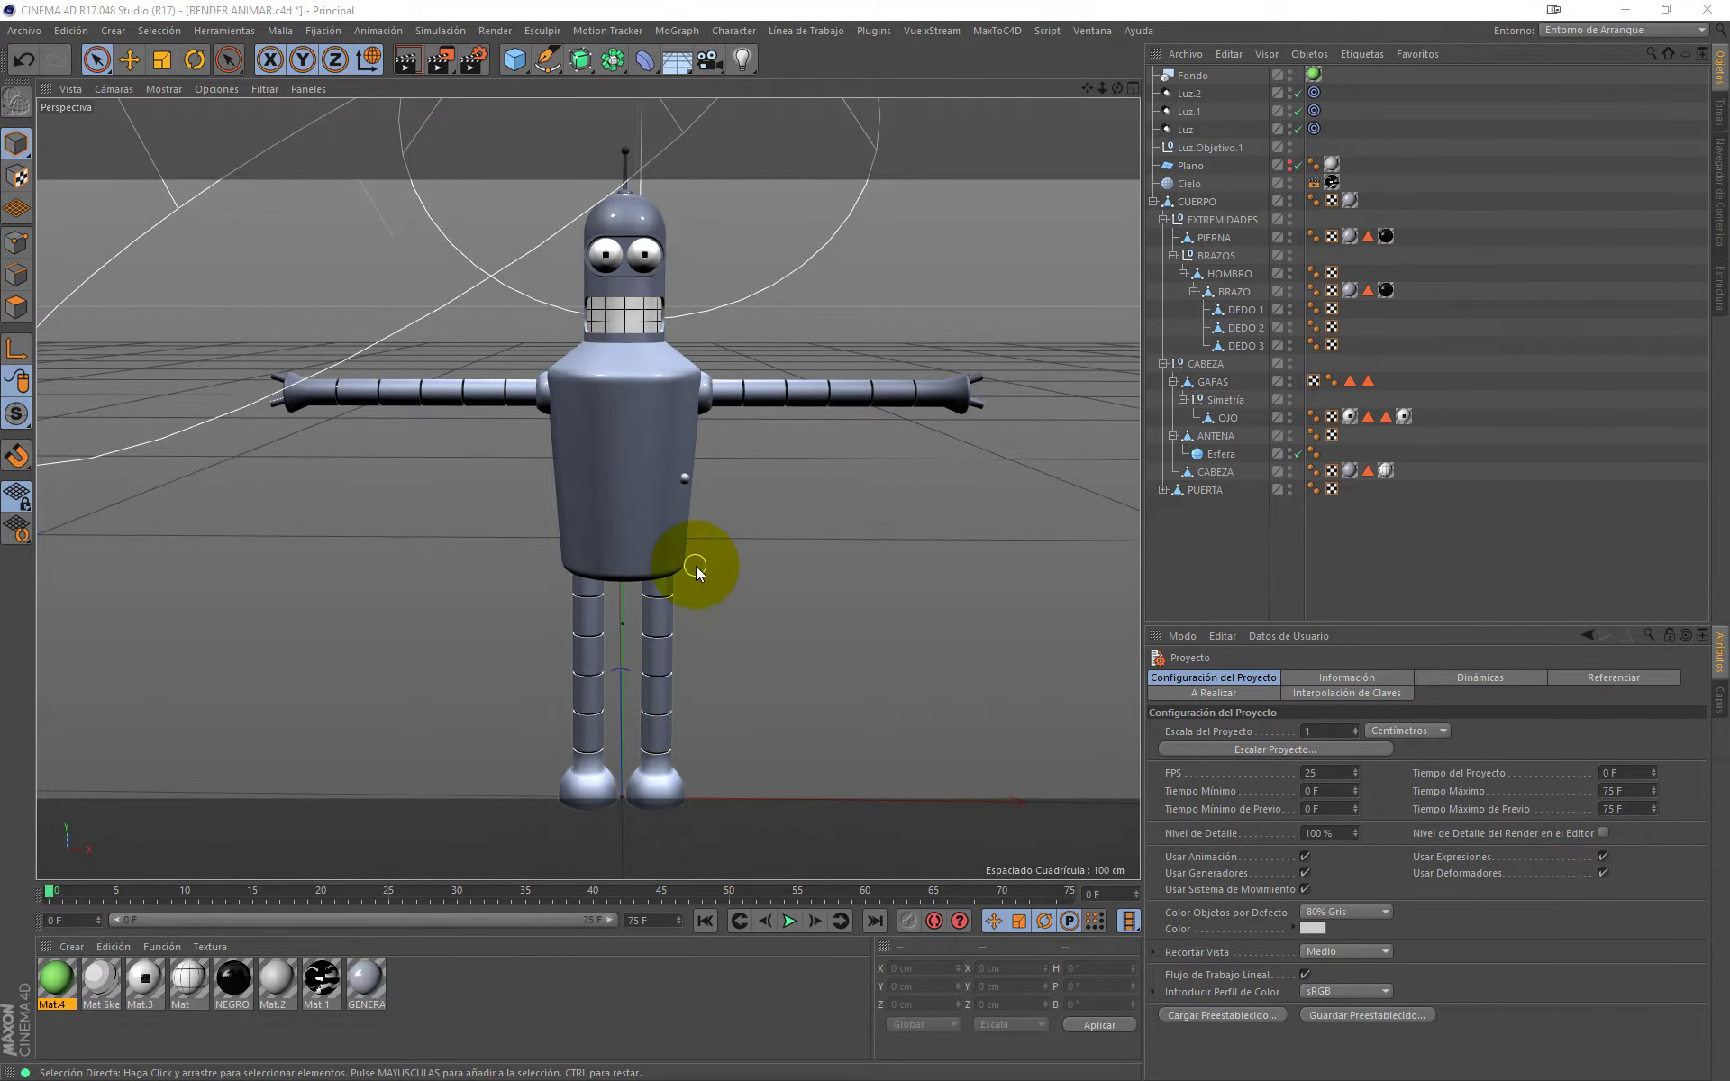
Step: Select Bender's torso and orbit the view around him
left_click(672, 462)
left_click_drag(669, 456, 827, 401, "alt")
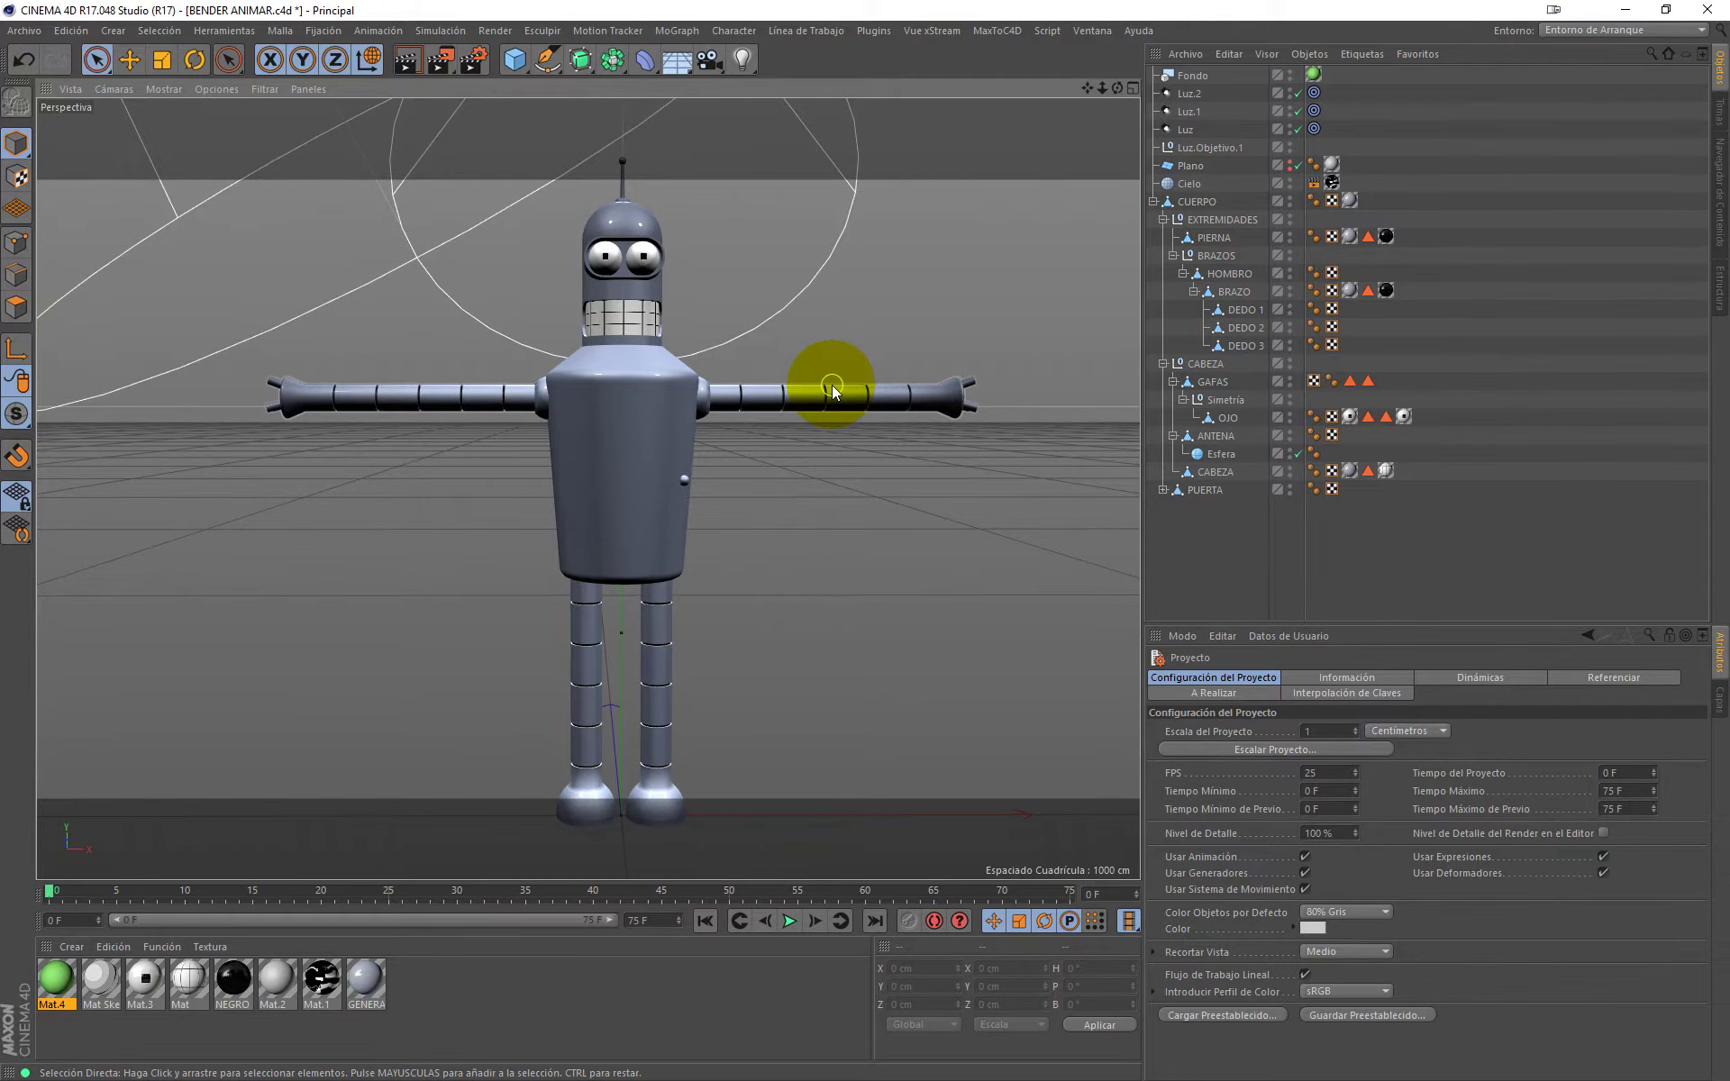
mouse_move(706, 446)
left_mouse_down("alt")
mouse_move(759, 478)
mouse_move(663, 478)
mouse_move(667, 333)
left_mouse_up("alt")
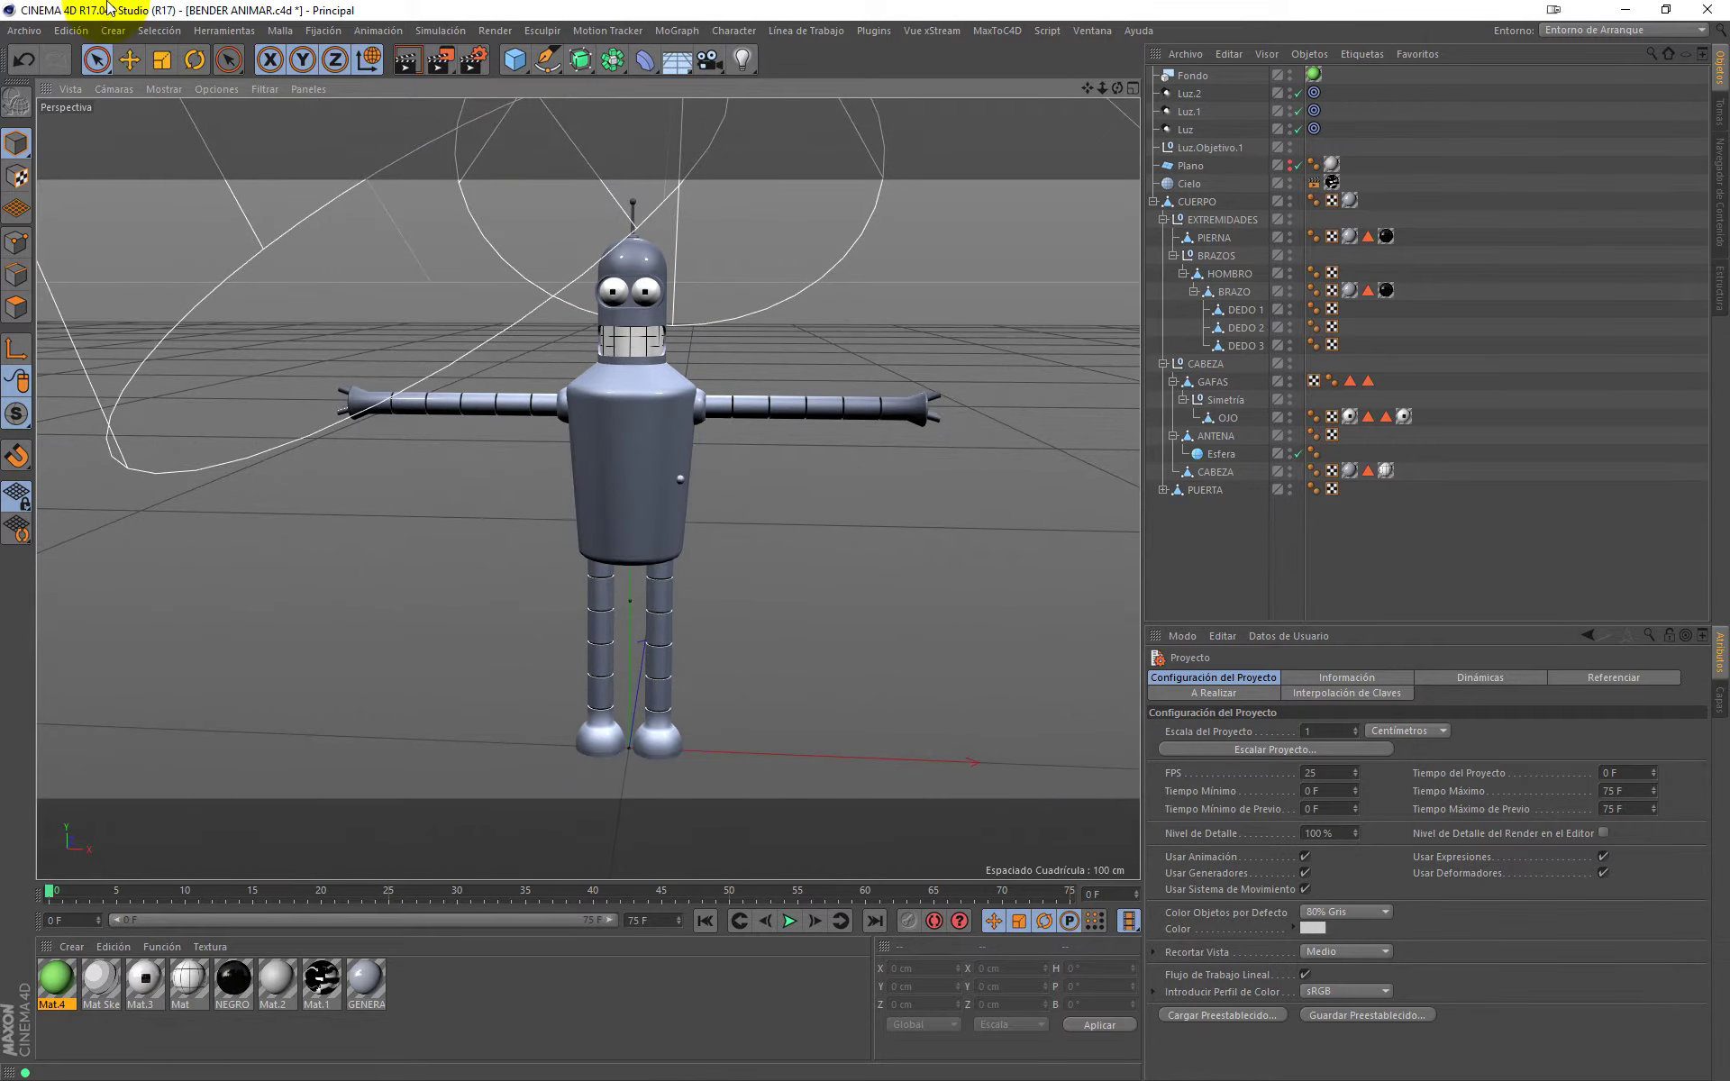
Step: Create a new document, delete the default cube, and maximise the front view
left_click(24, 30)
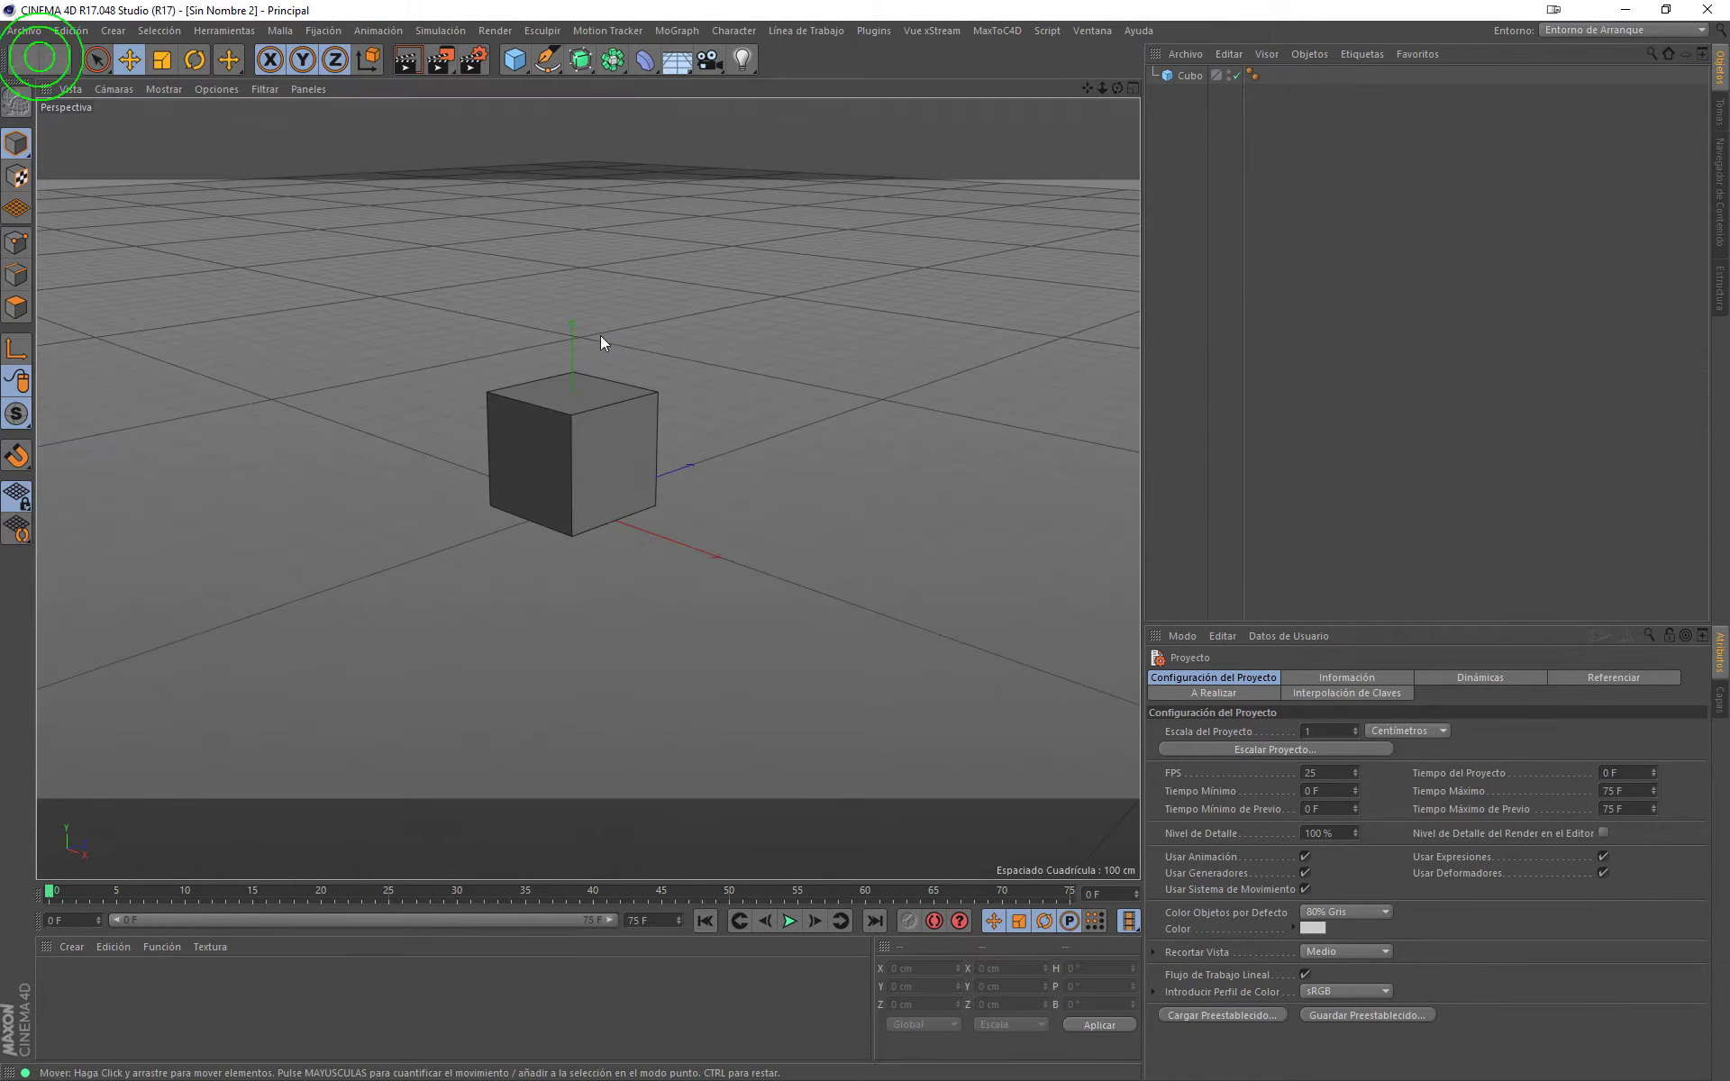
key("Delete")
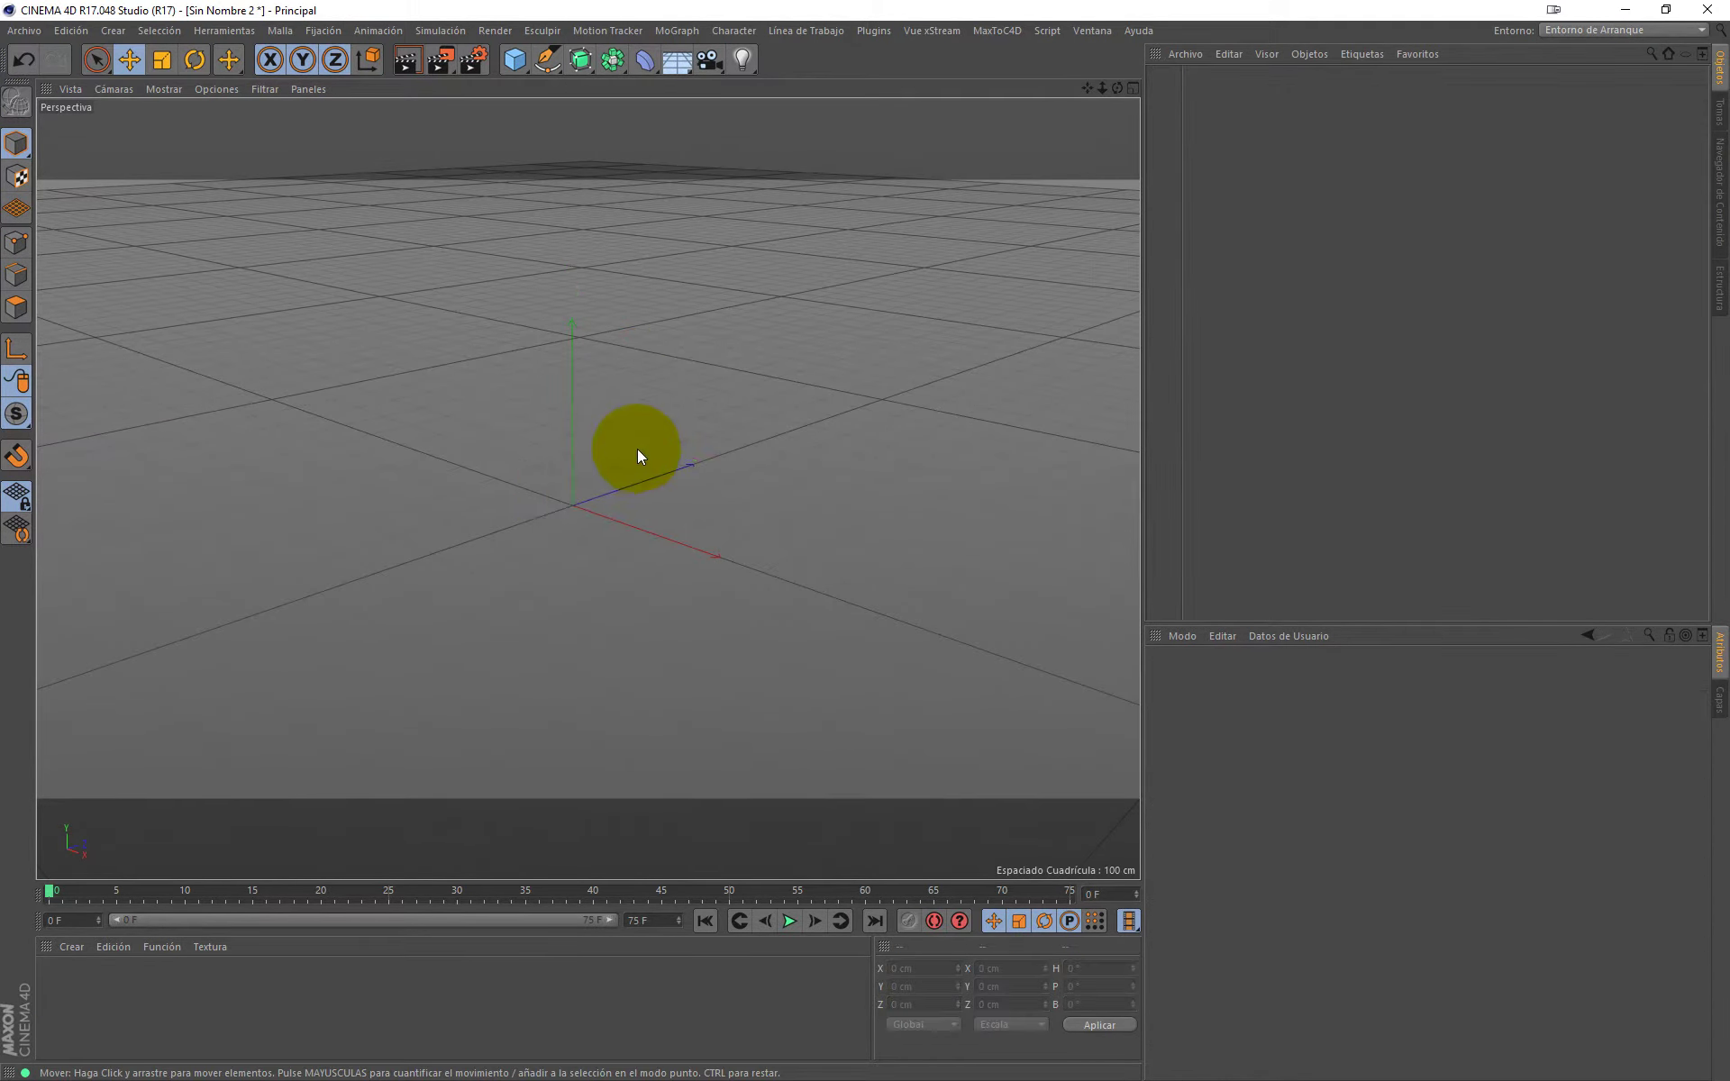
middle_click(641, 394)
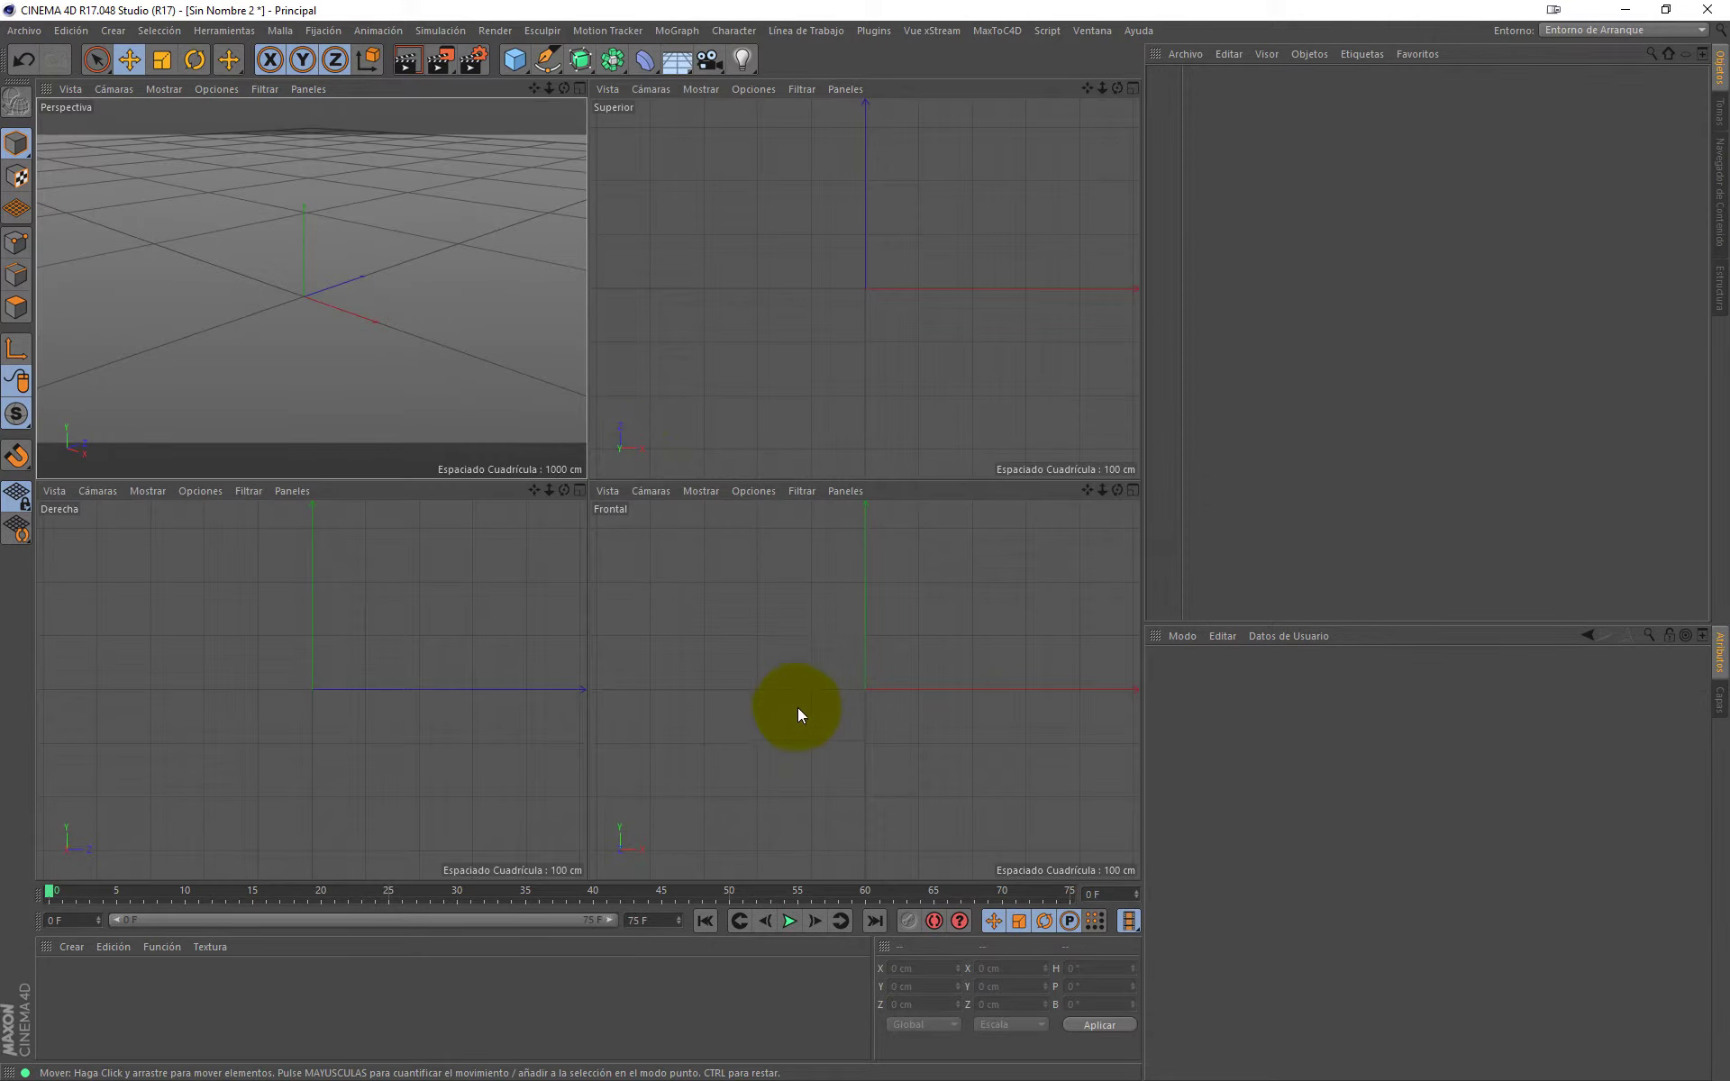
middle_click(800, 637)
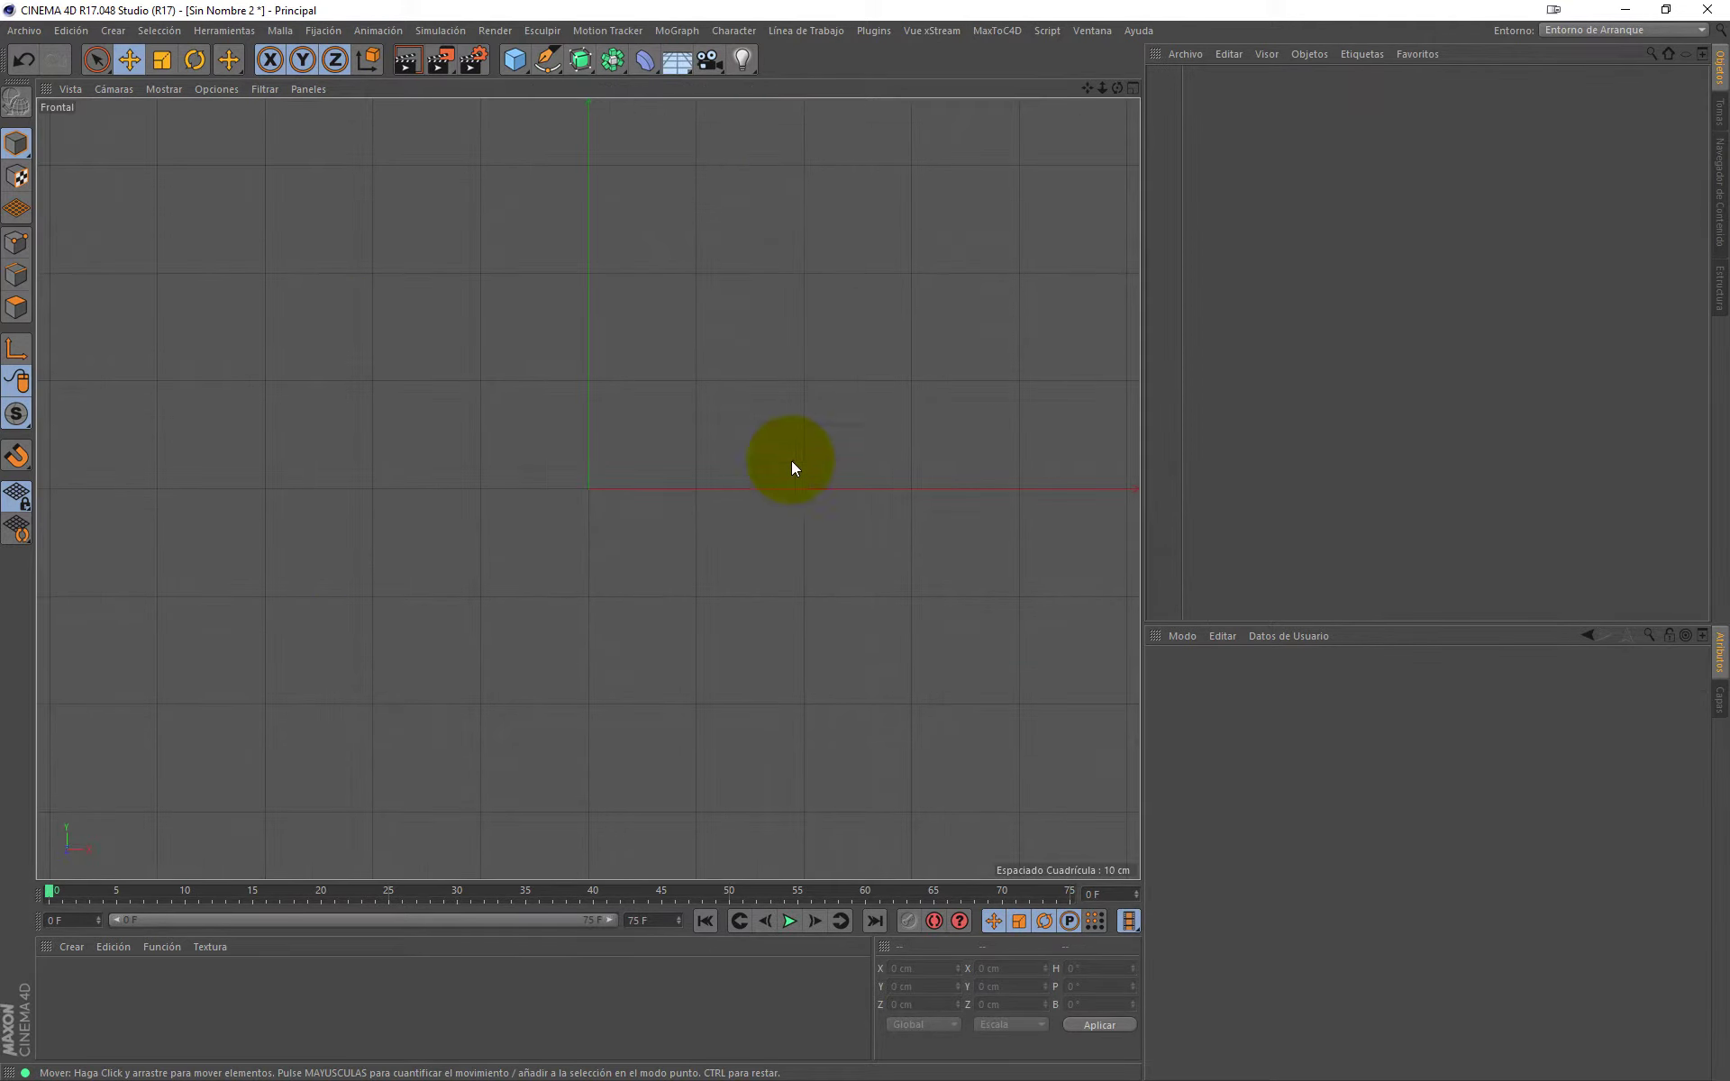
left_click(741, 33)
Step: Add a Personaje character object with a Root component, shown in four views
left_click(752, 135)
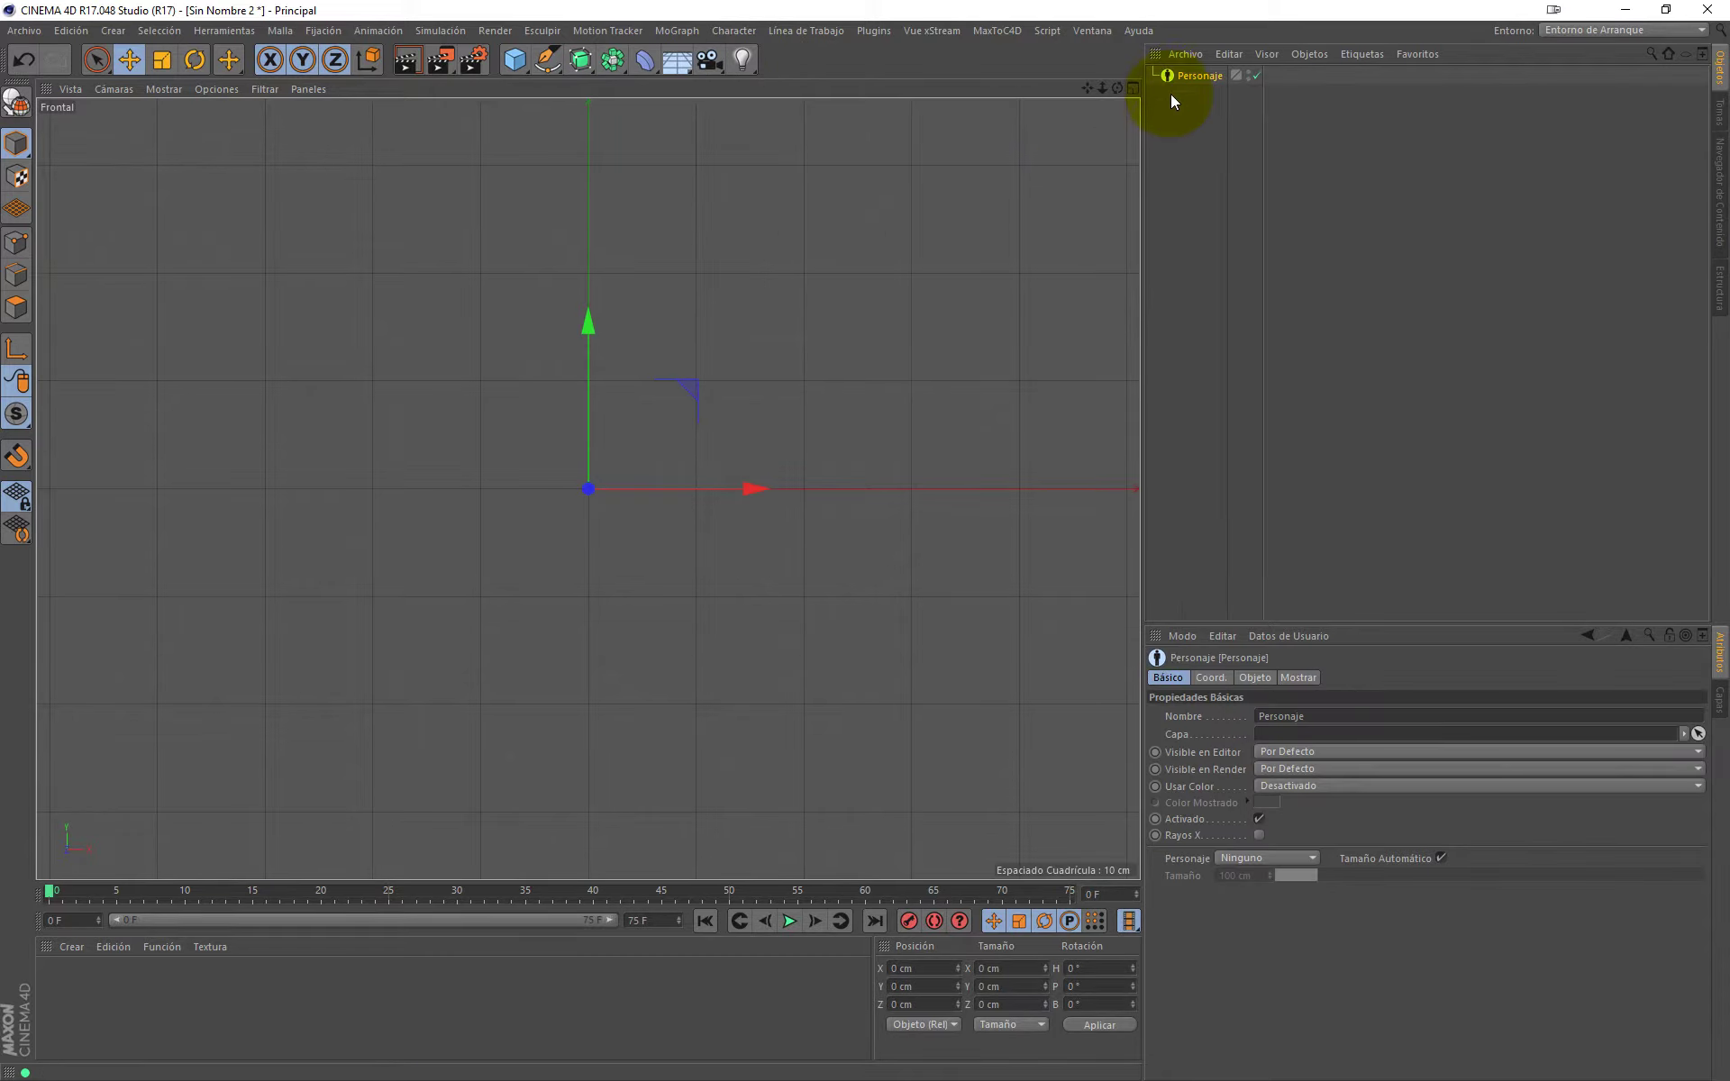
left_click(1249, 677)
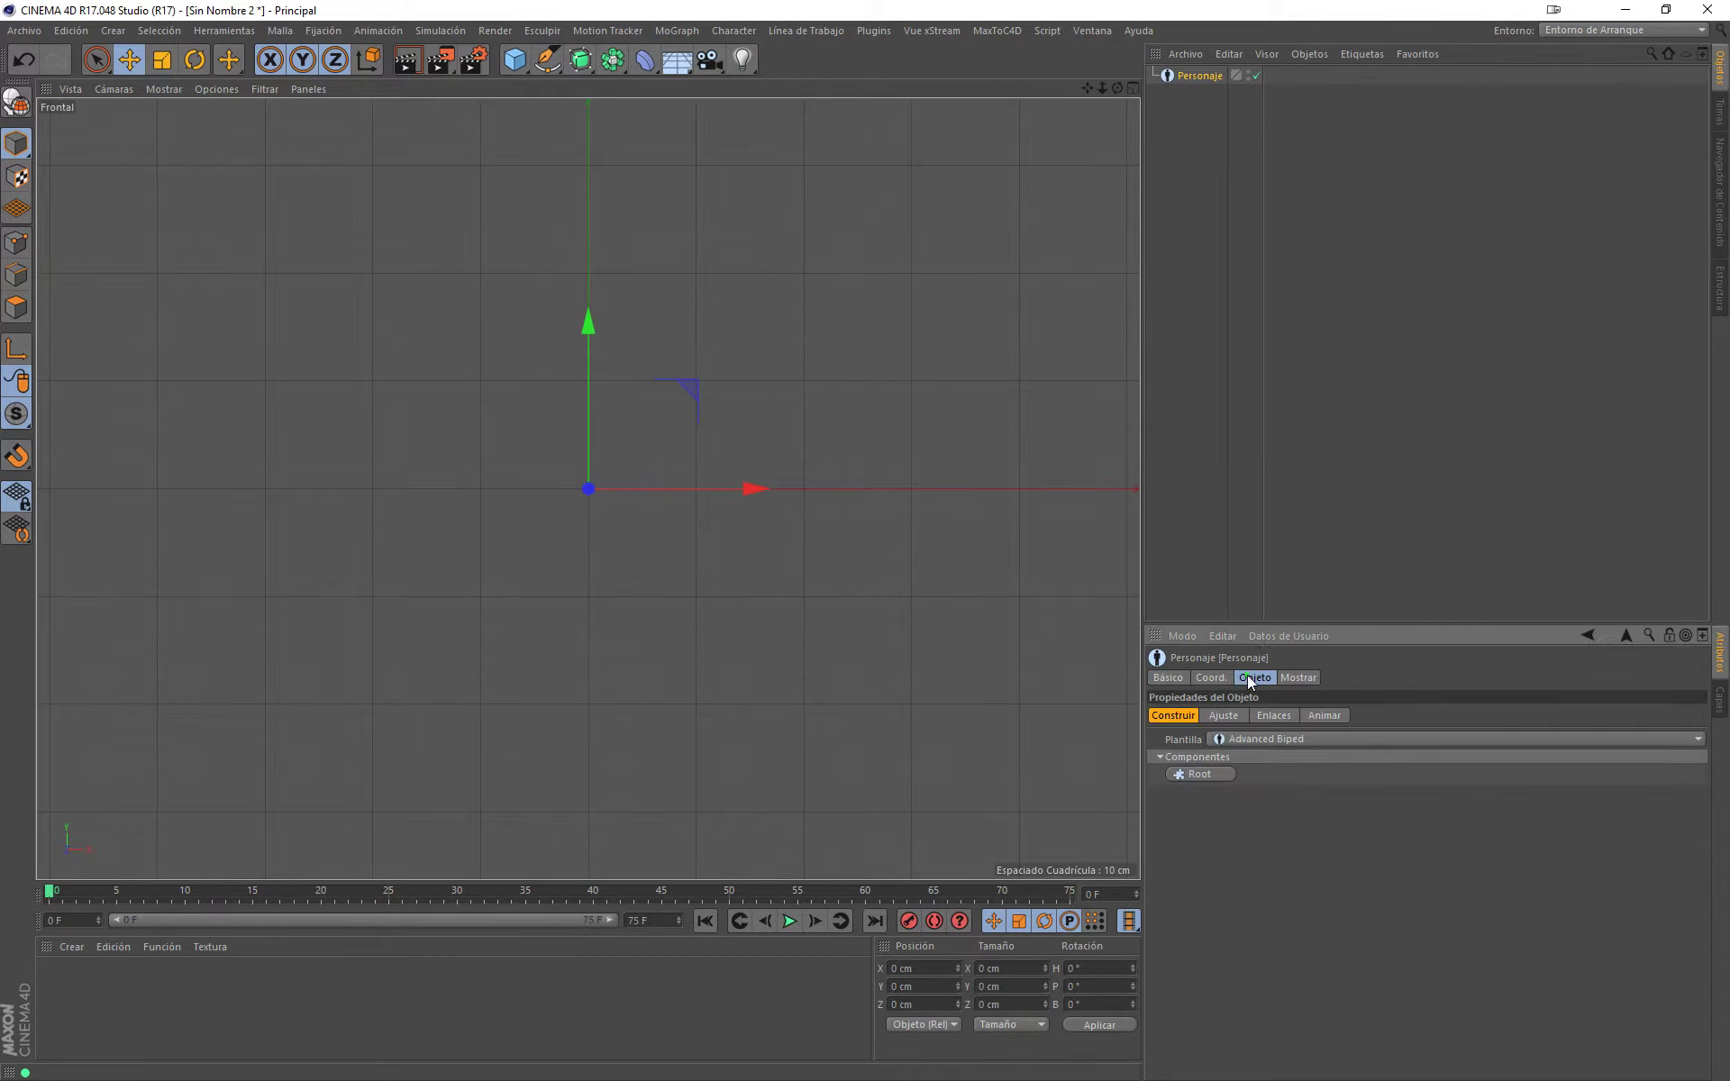
left_click(1208, 770)
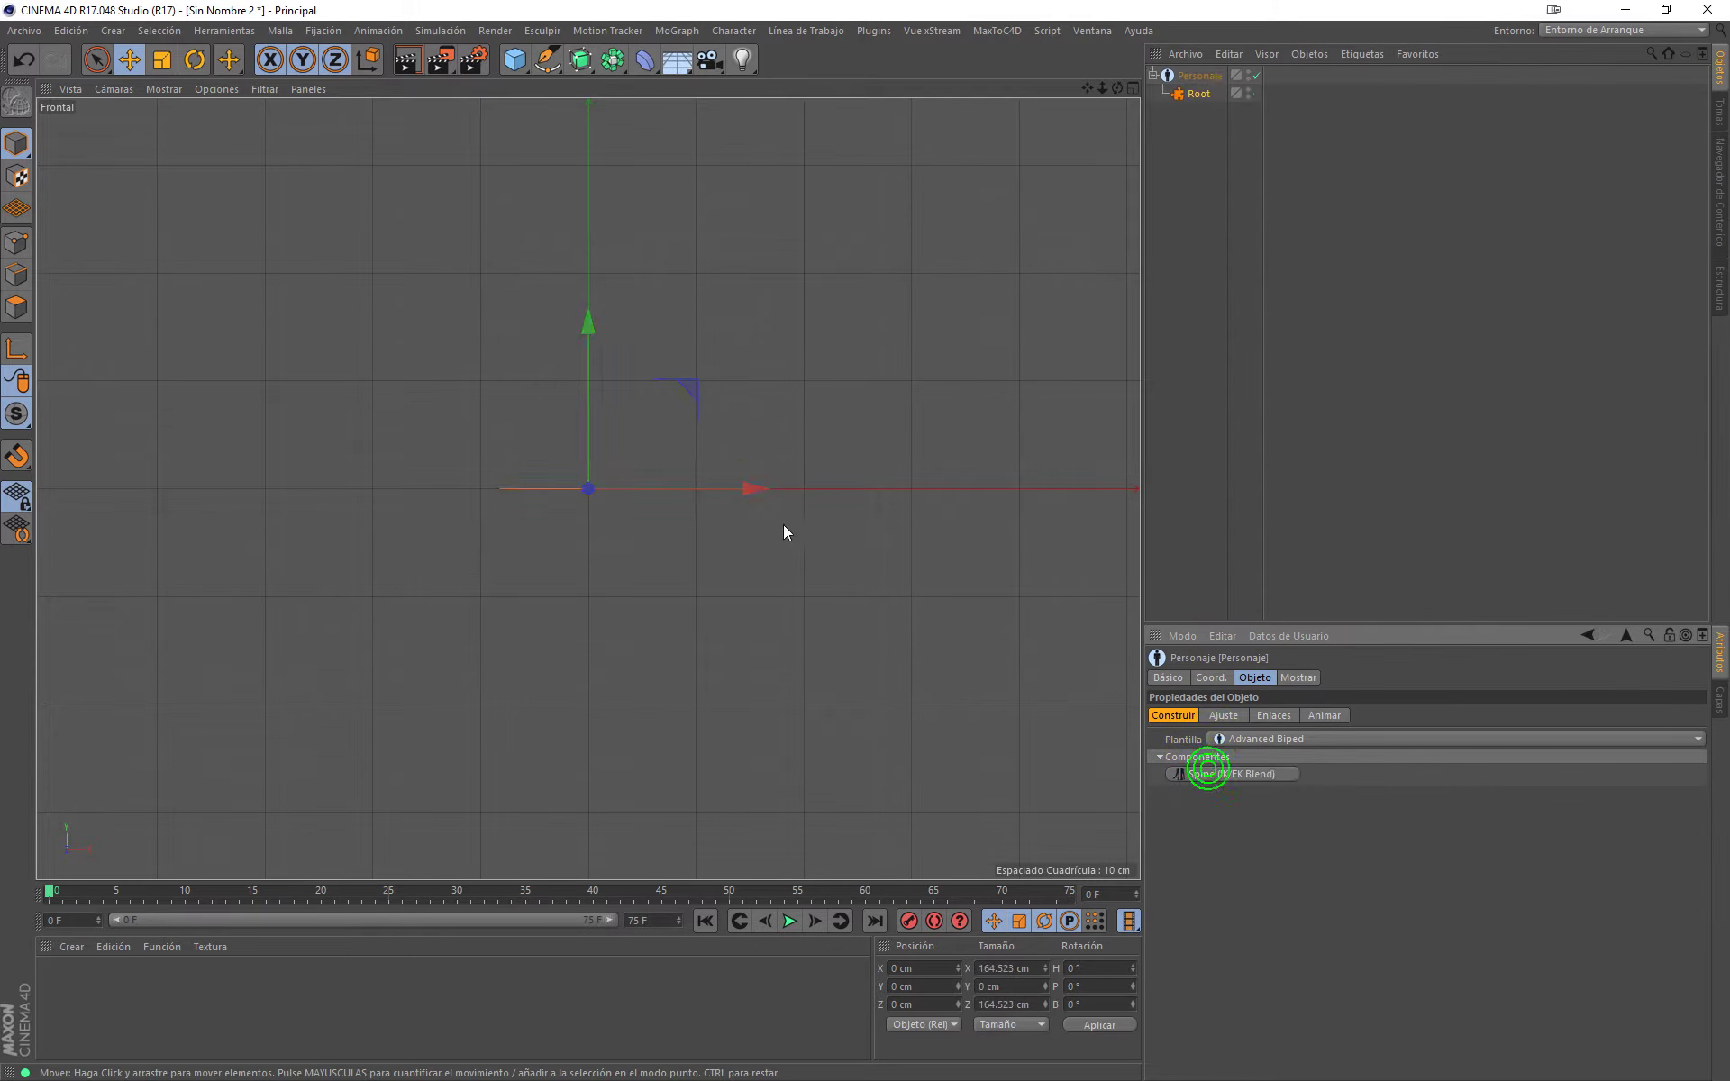
middle_click(748, 507)
left_click_drag(375, 269, 334, 352, "alt")
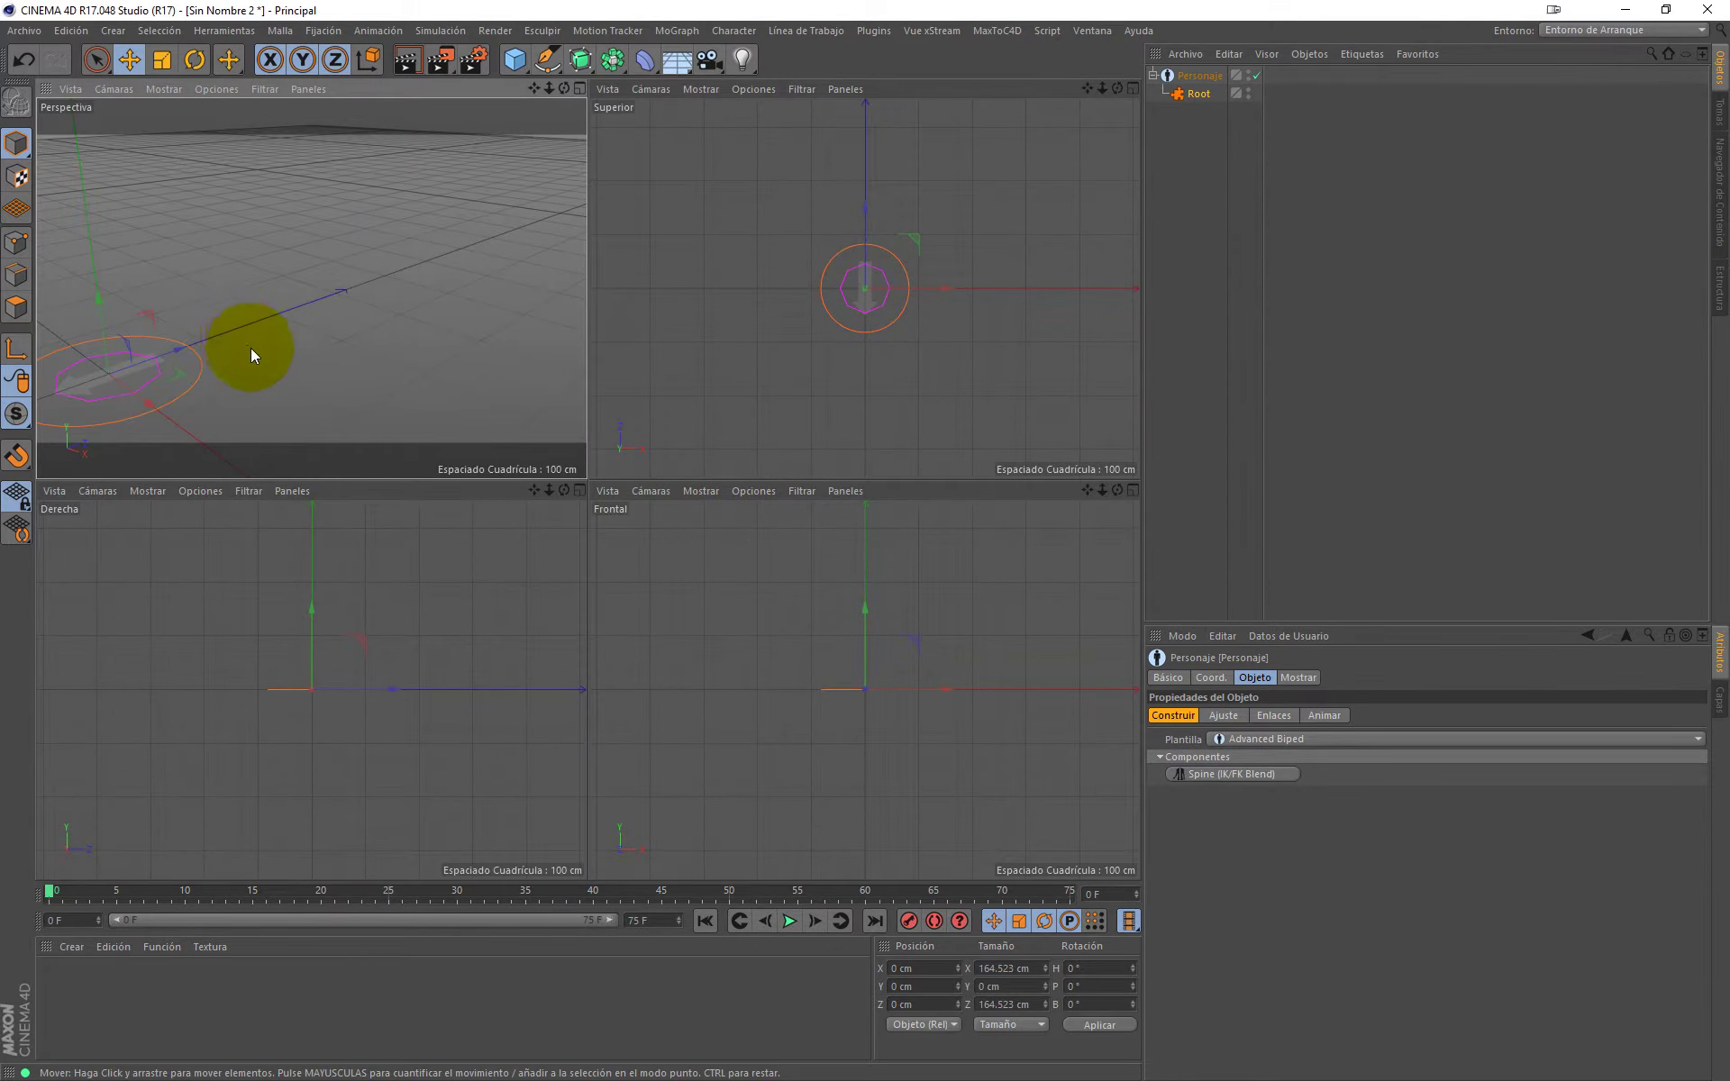
Step: Build a Spine under Root with left and right Leg components
left_click(1198, 94)
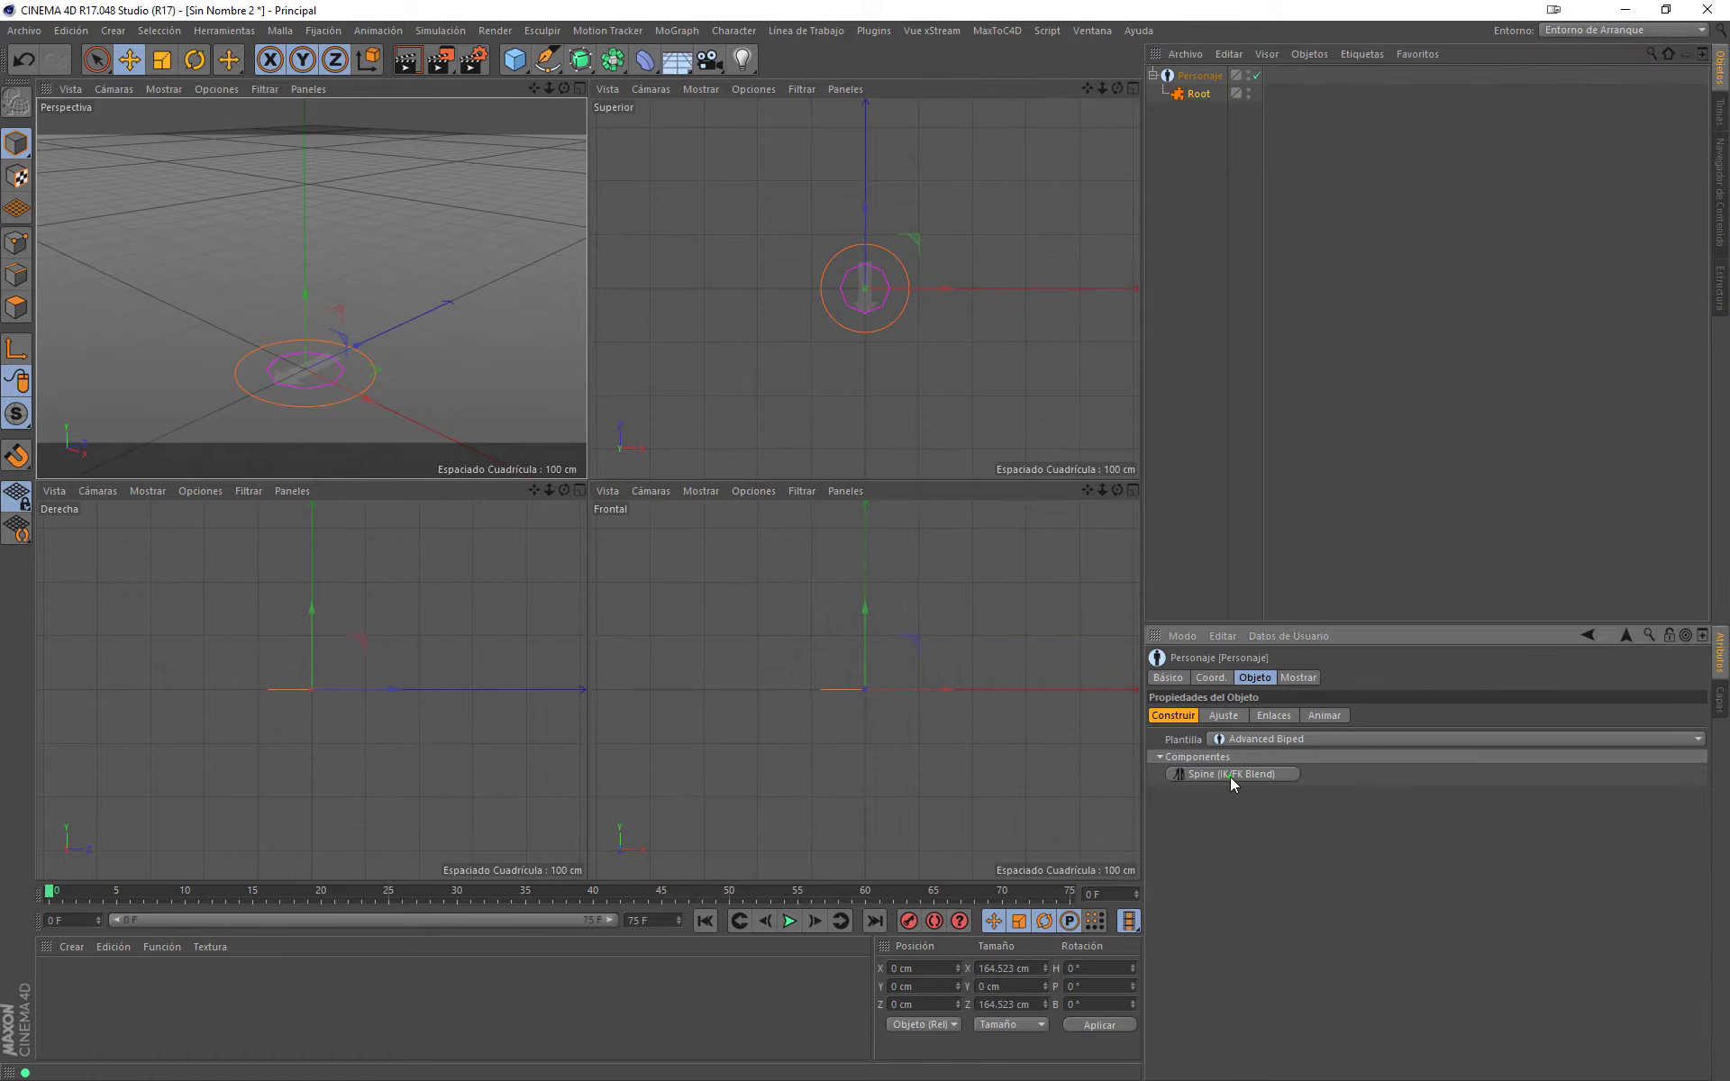
left_click(1230, 777)
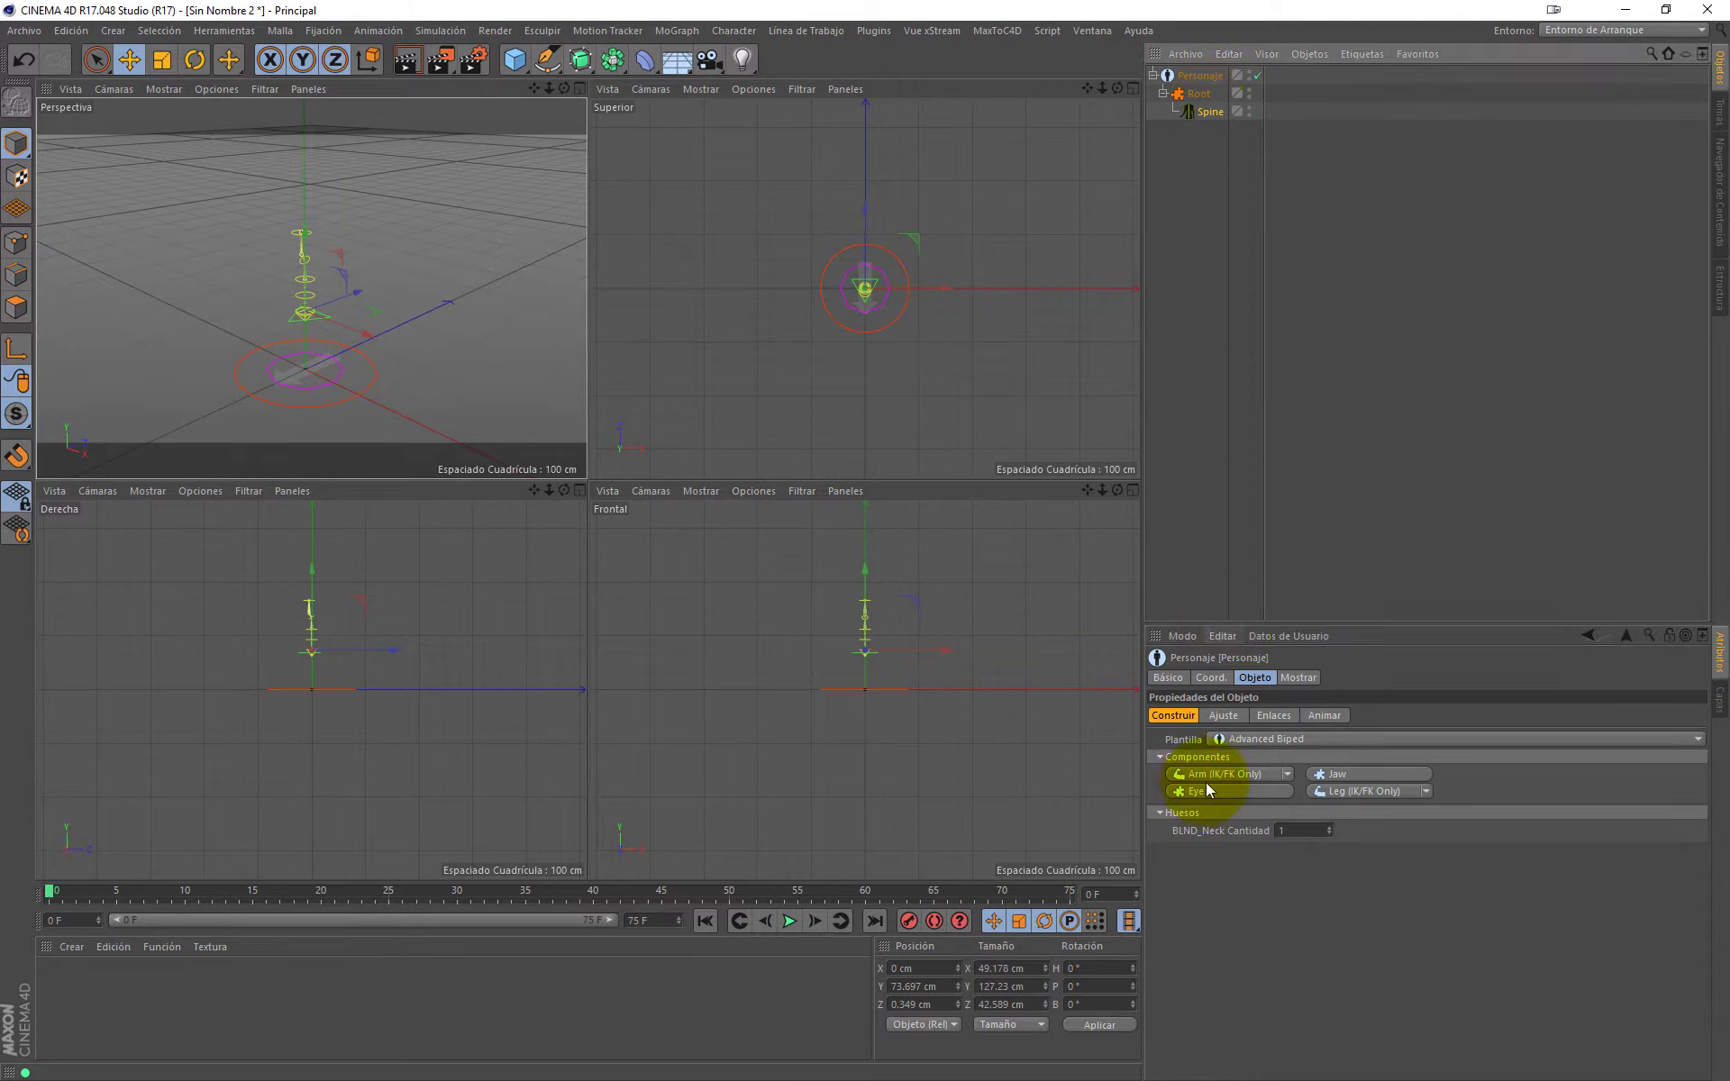
left_click(1346, 791)
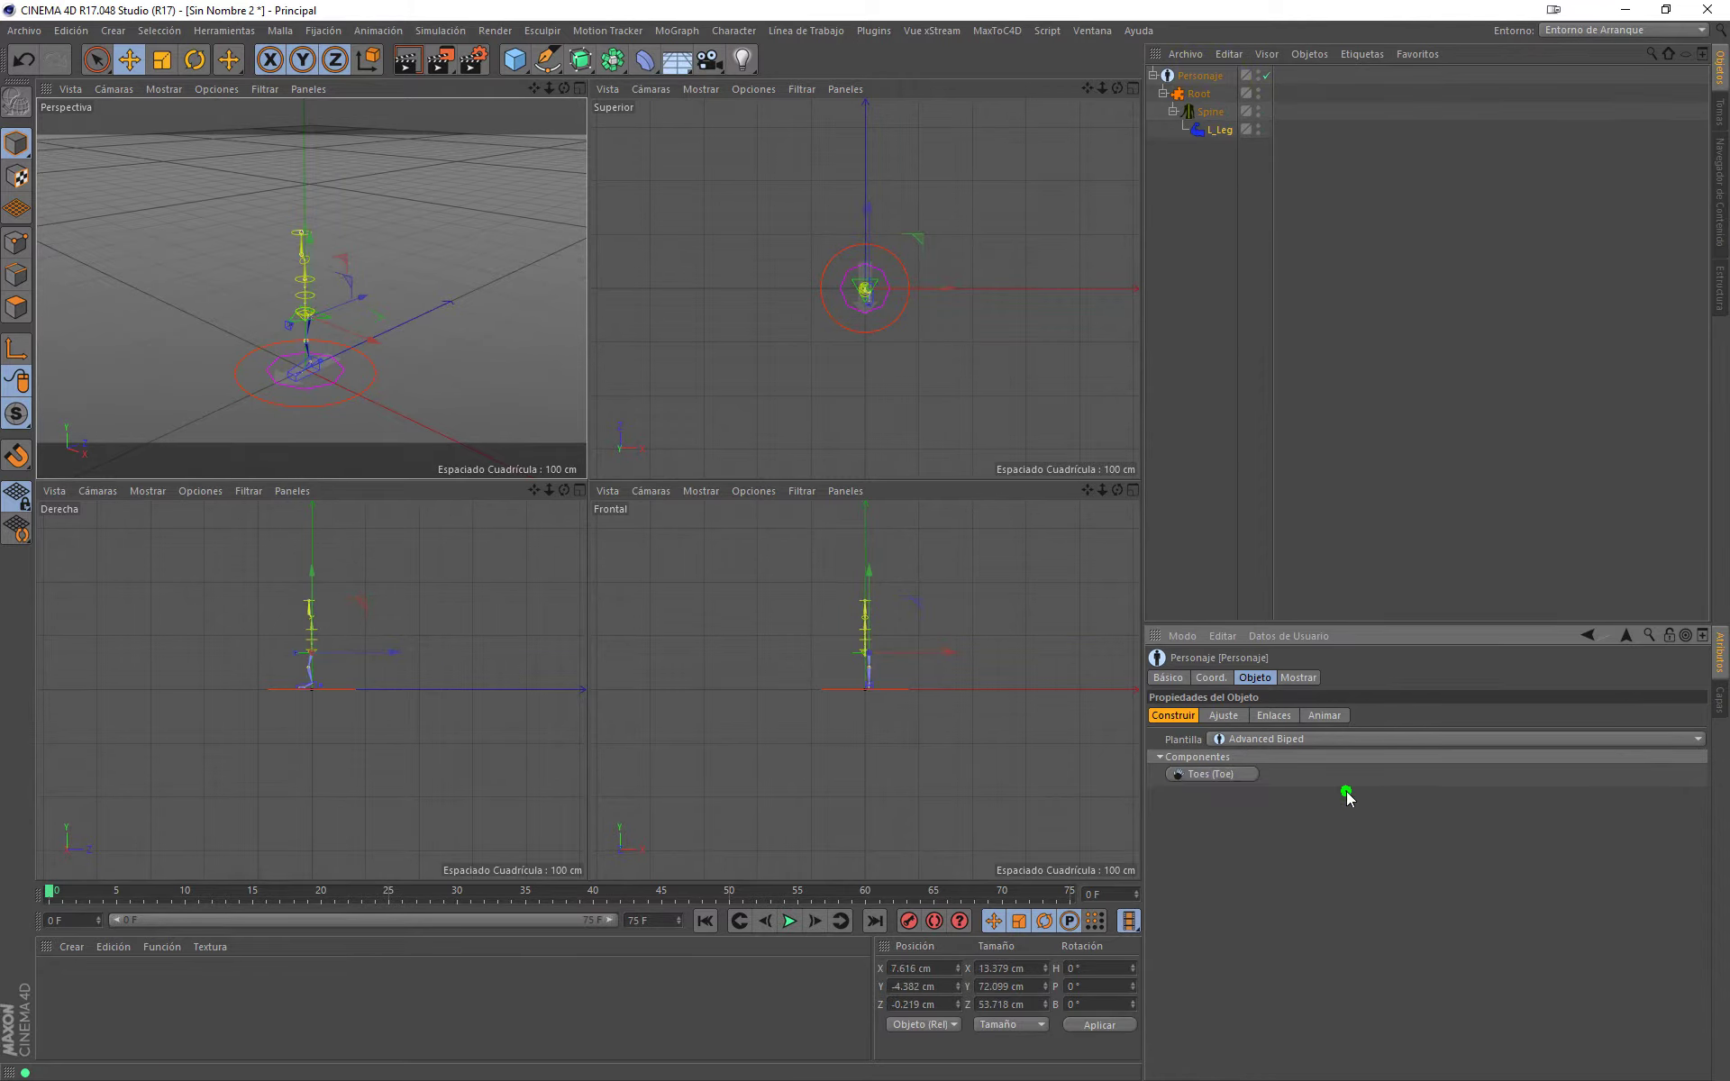
left_click(1208, 119)
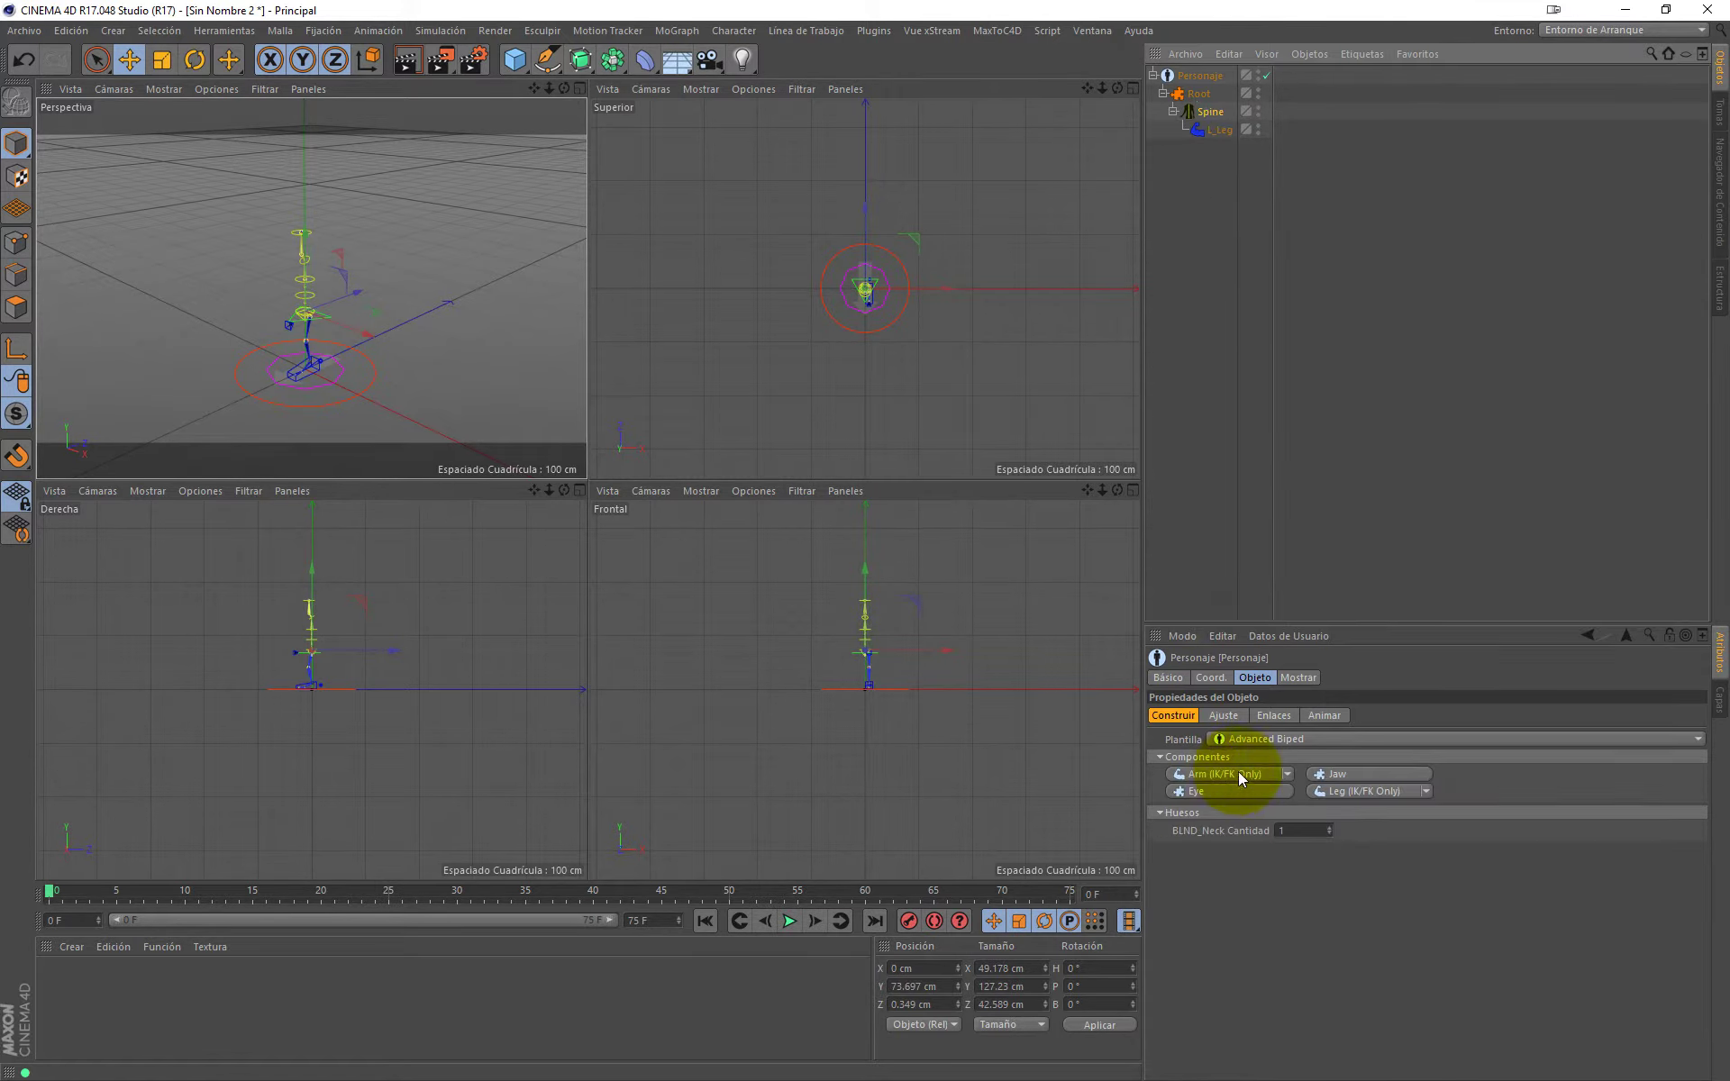
left_click(1348, 789)
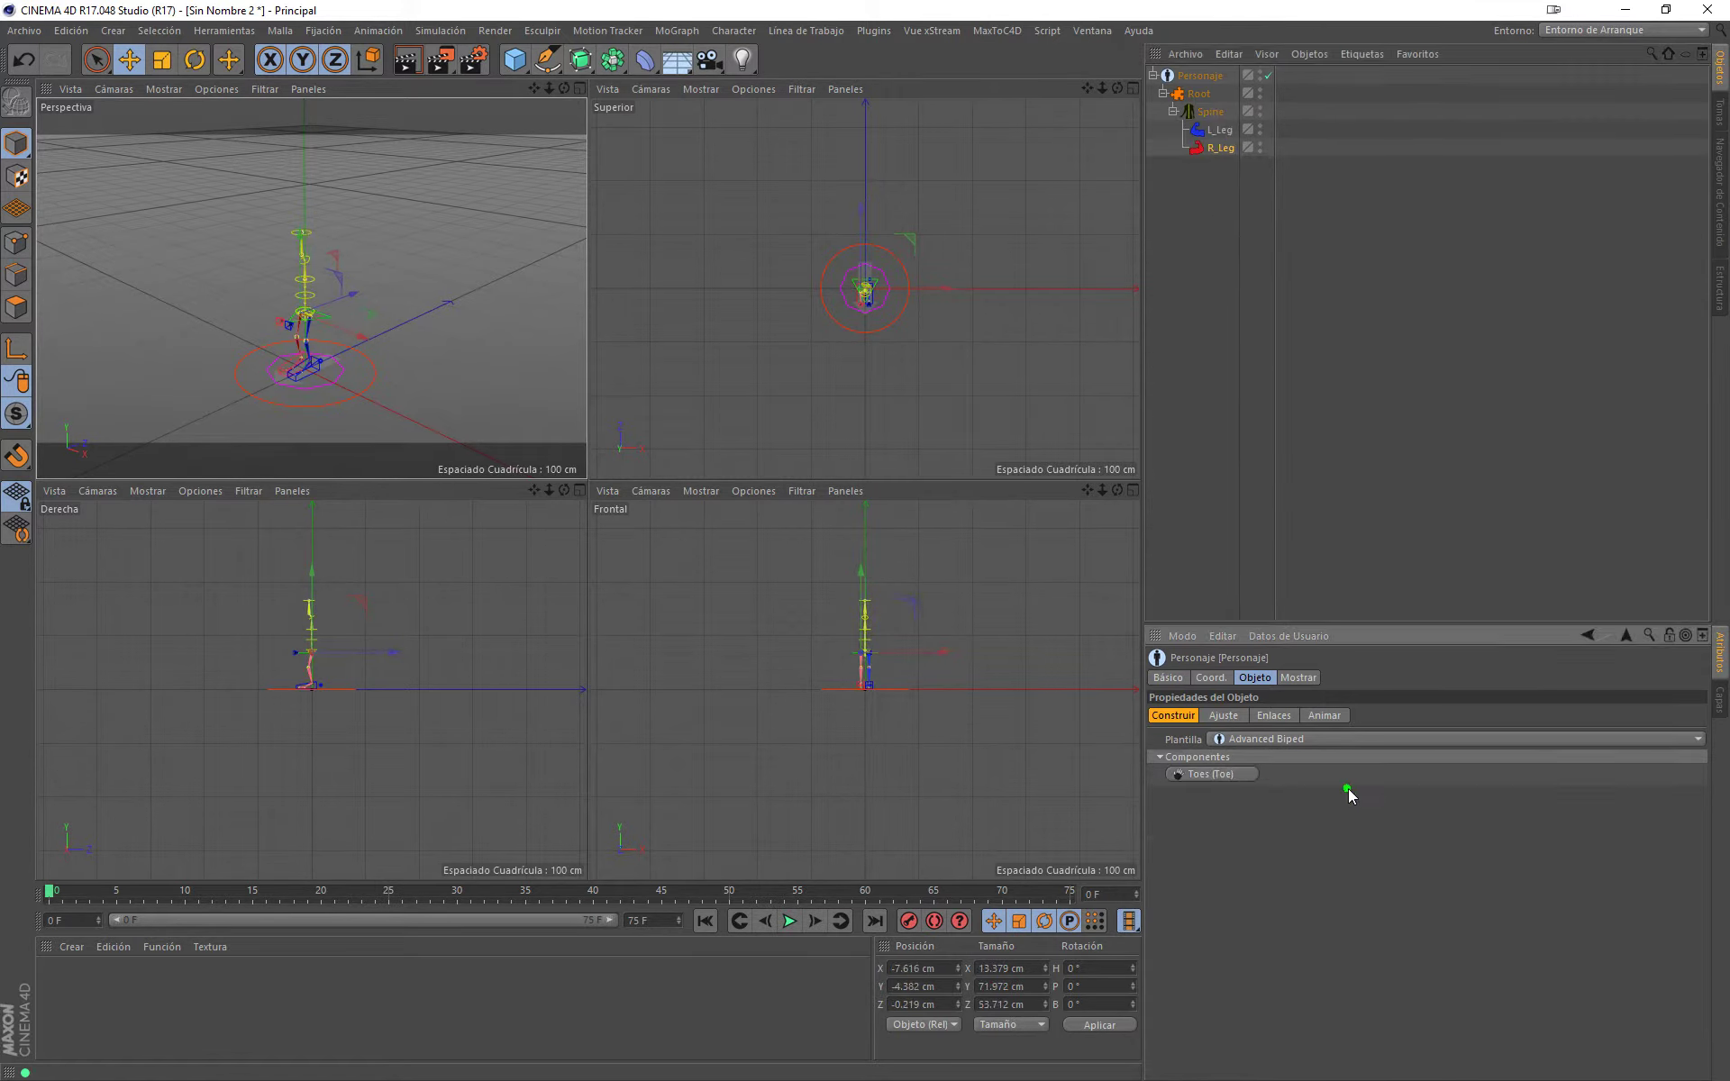
left_click(1246, 739)
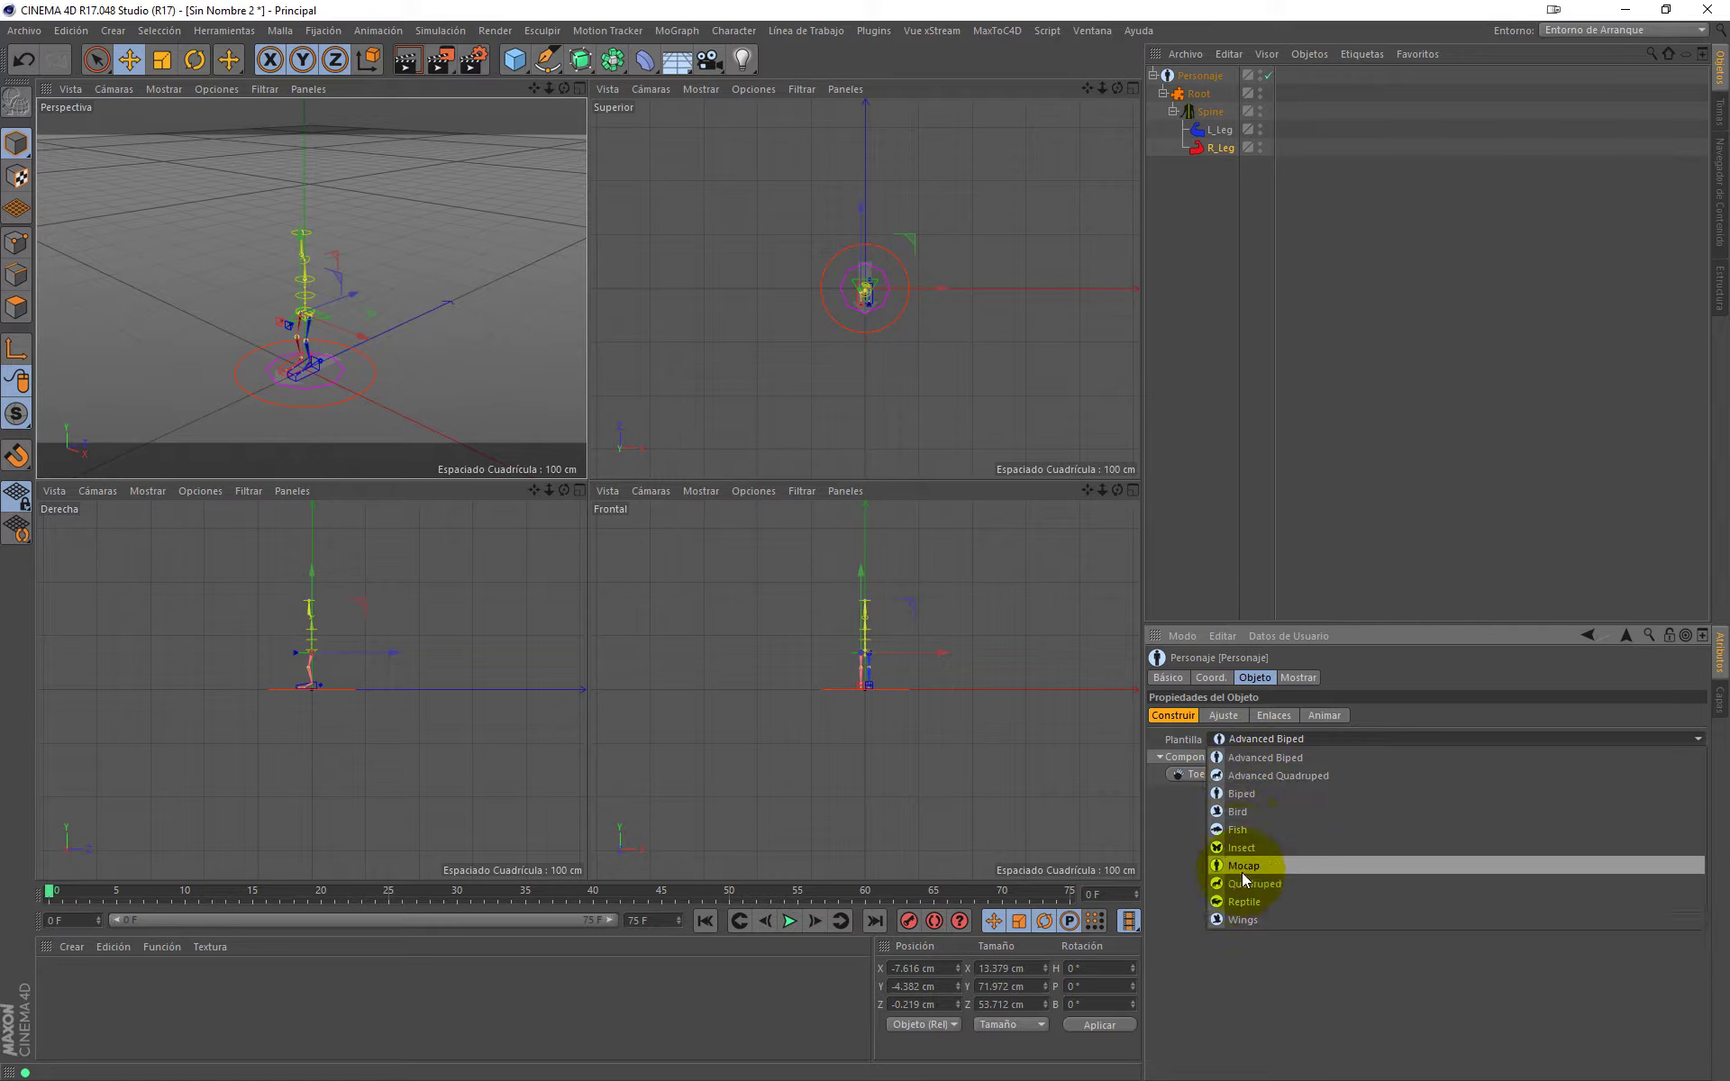
Step: Keep the Advanced Biped template and add L_Arm and R_Arm under Spine
left_click(1240, 960)
left_click(1210, 111)
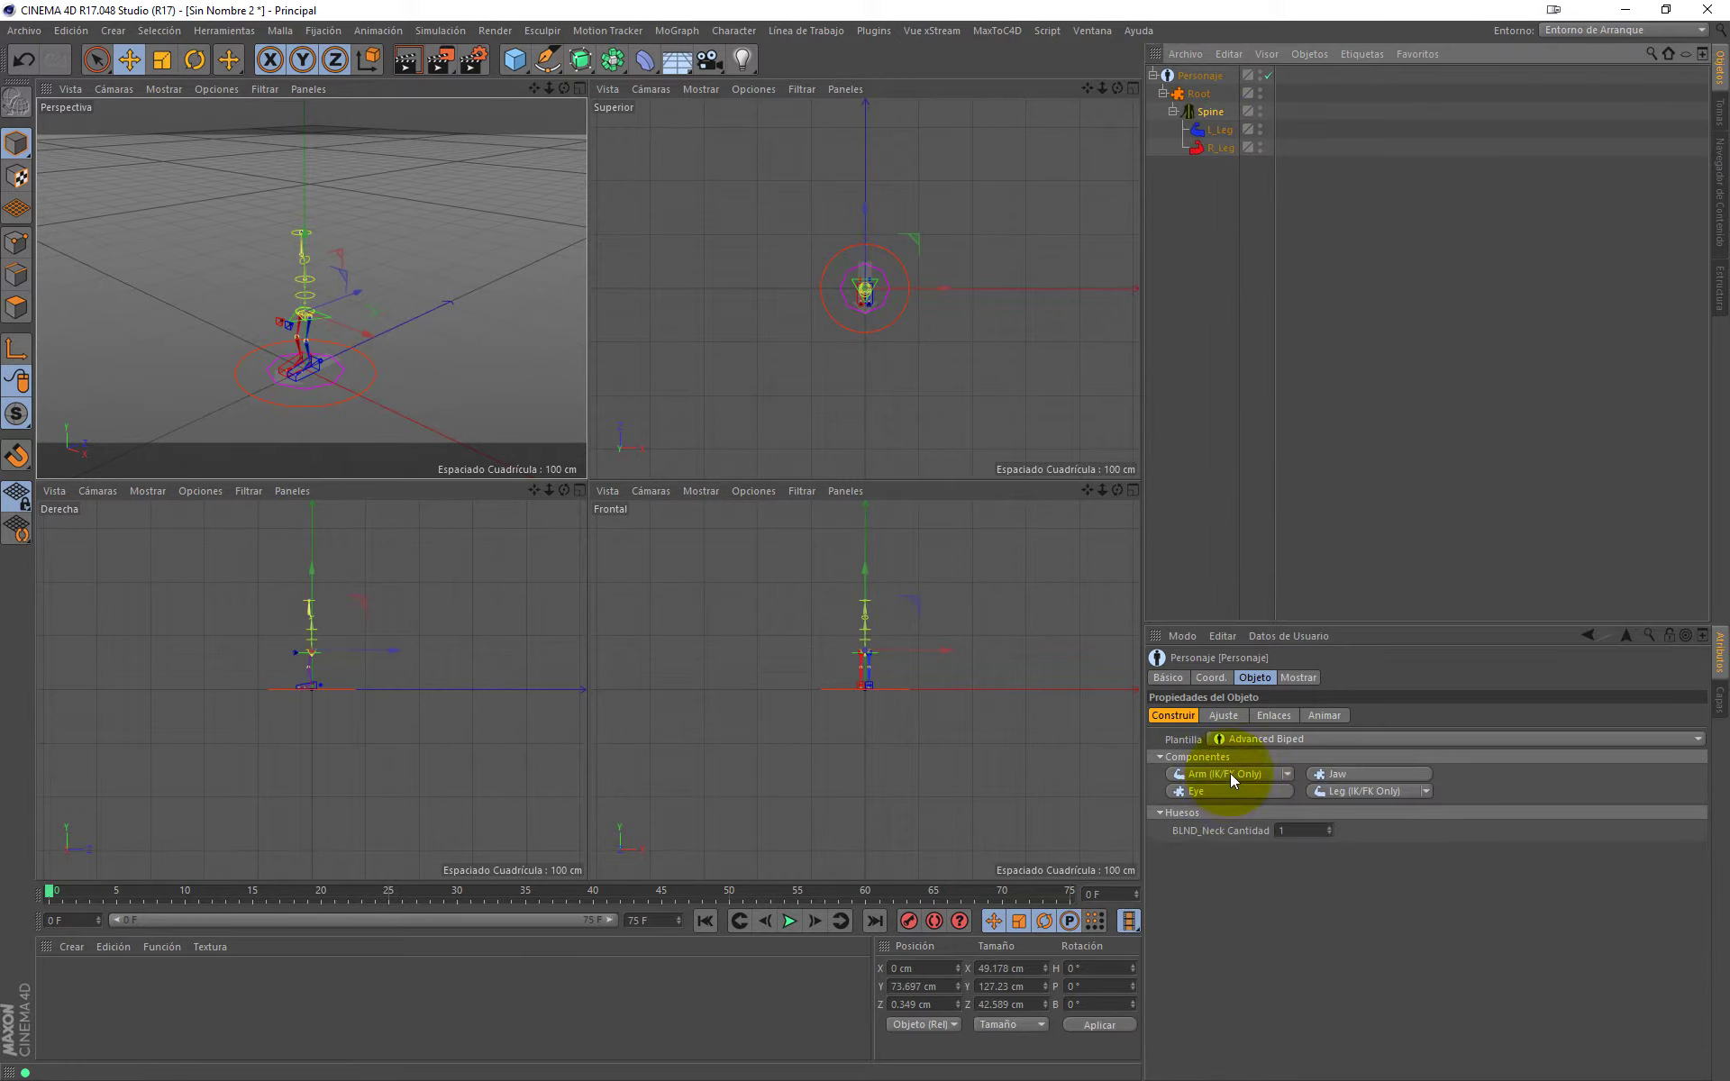
left_click(1233, 777)
left_click(1211, 113)
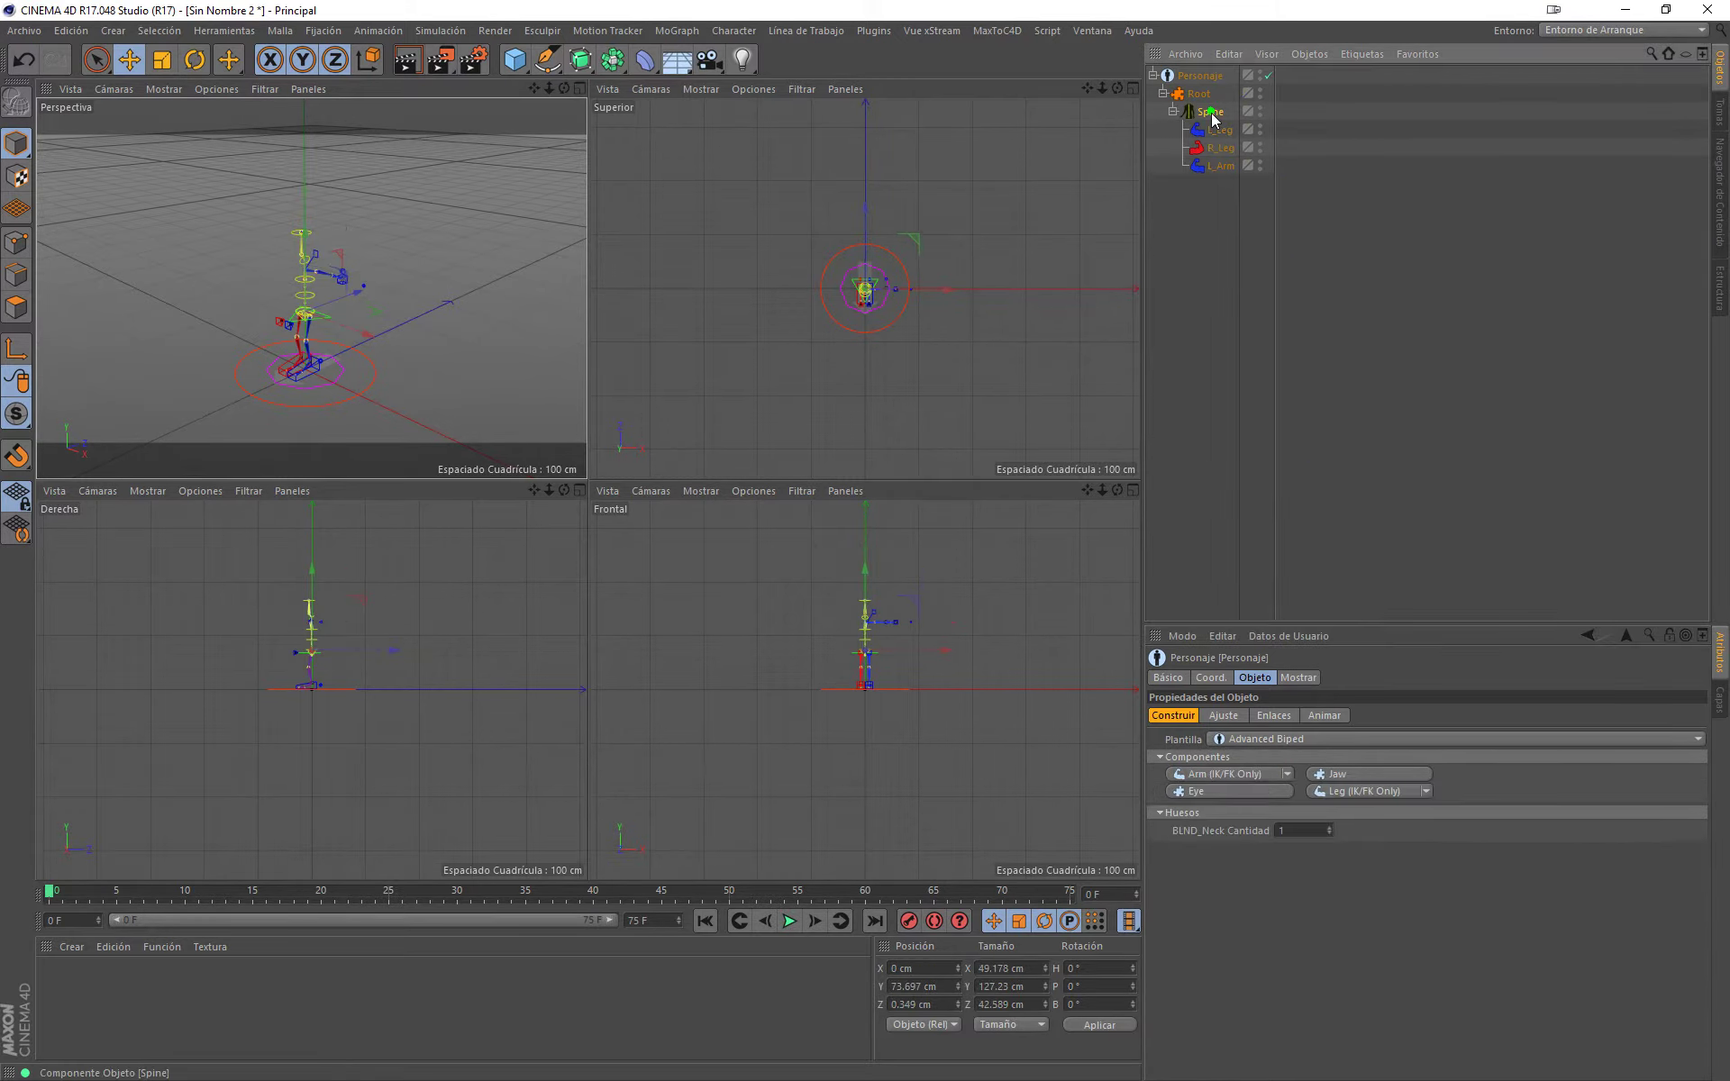
left_click(1229, 777)
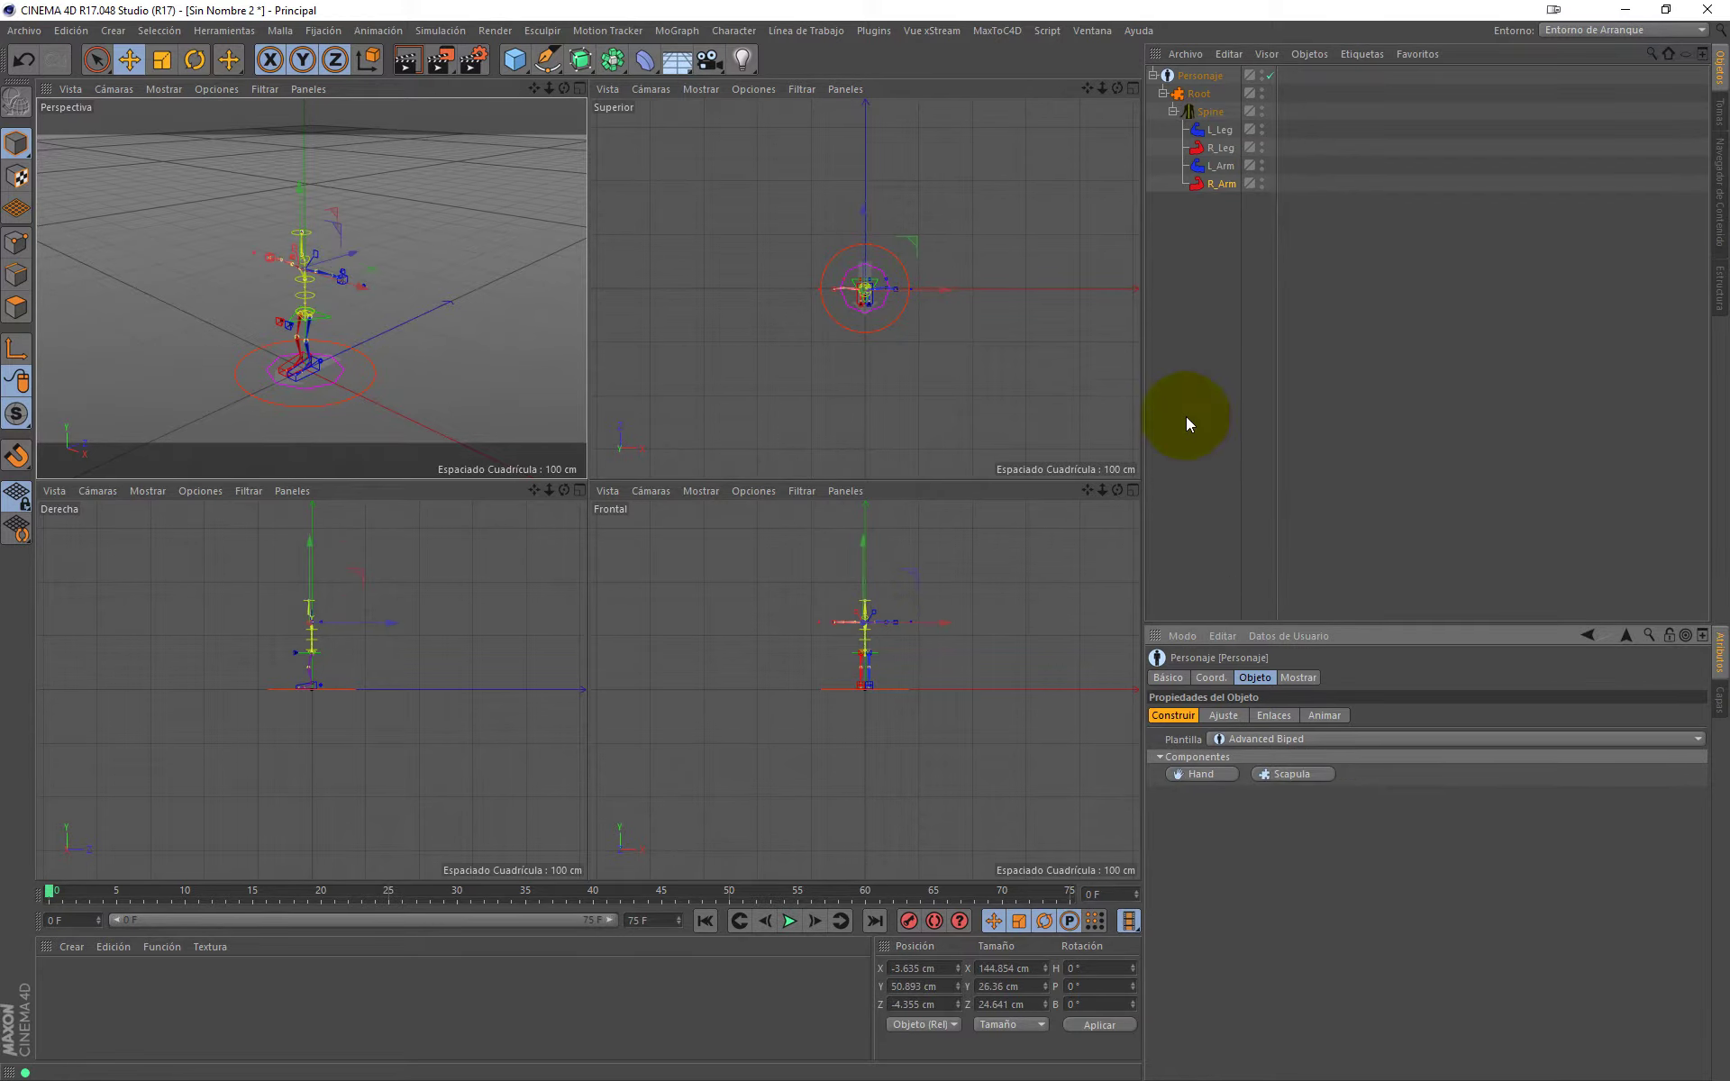
Step: Give R_Arm a hand with FK and IK thumb components
left_click(1218, 181)
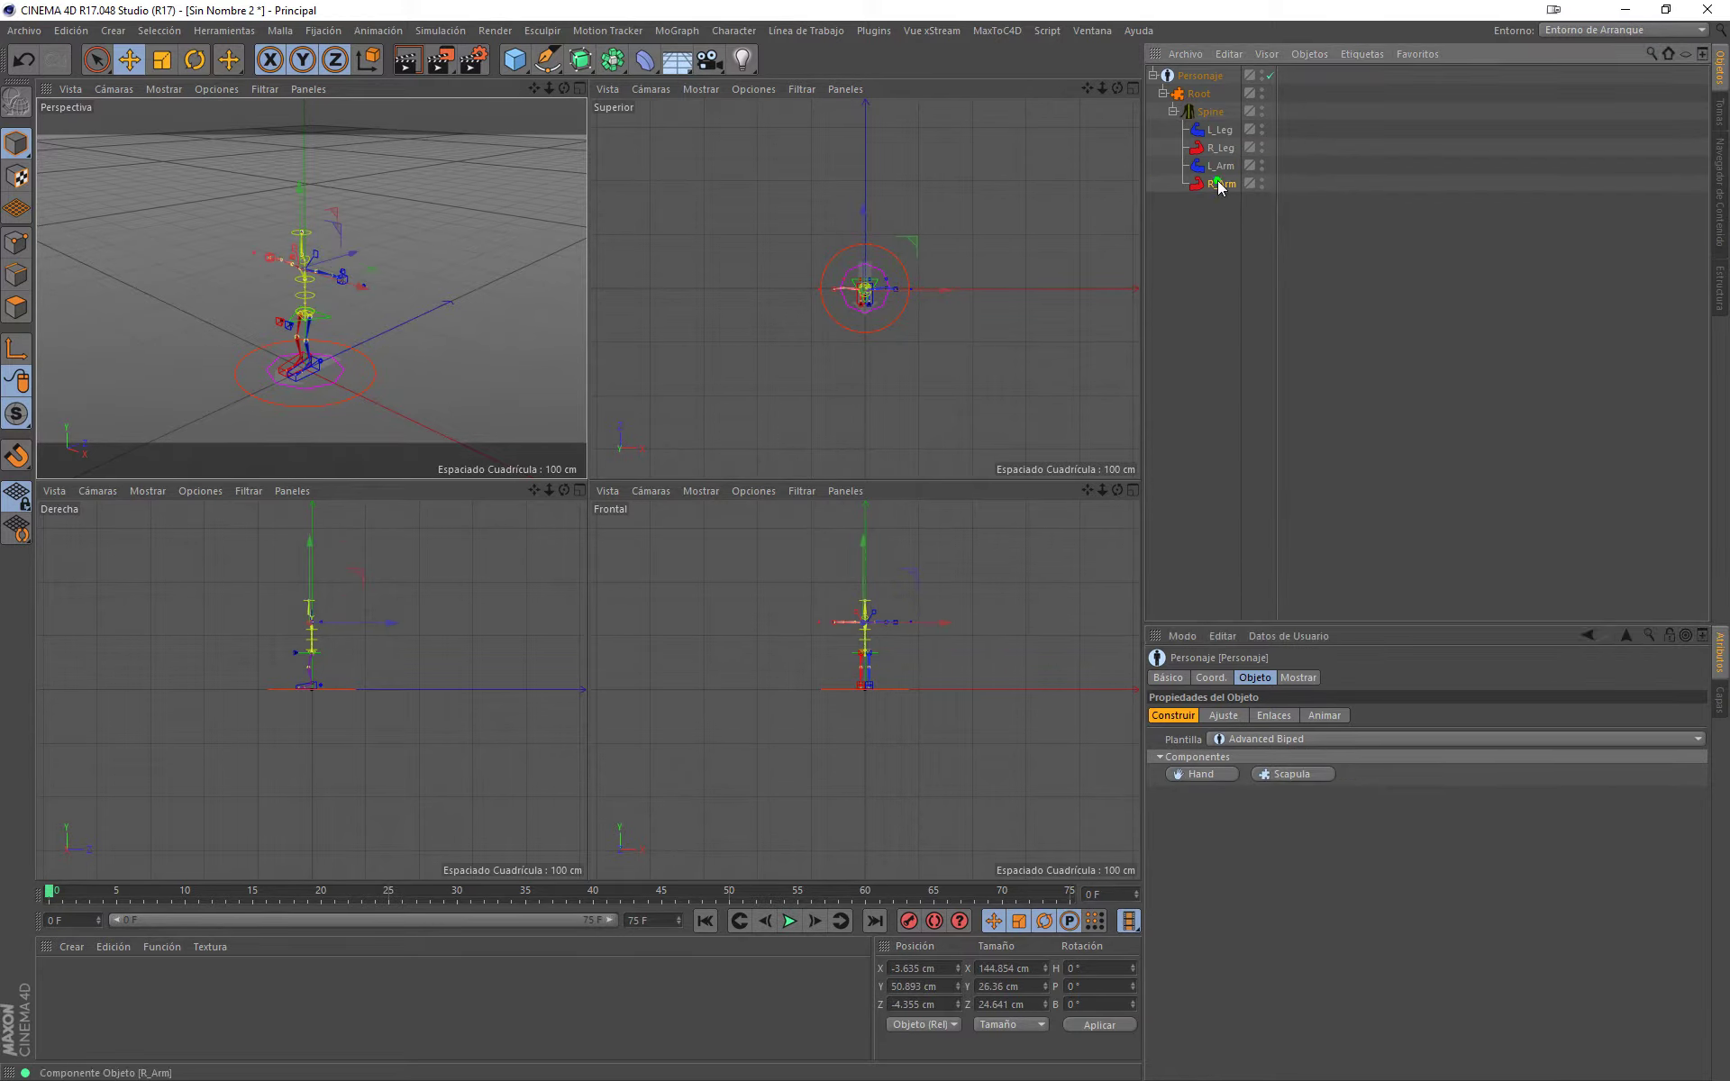
left_click(1207, 773)
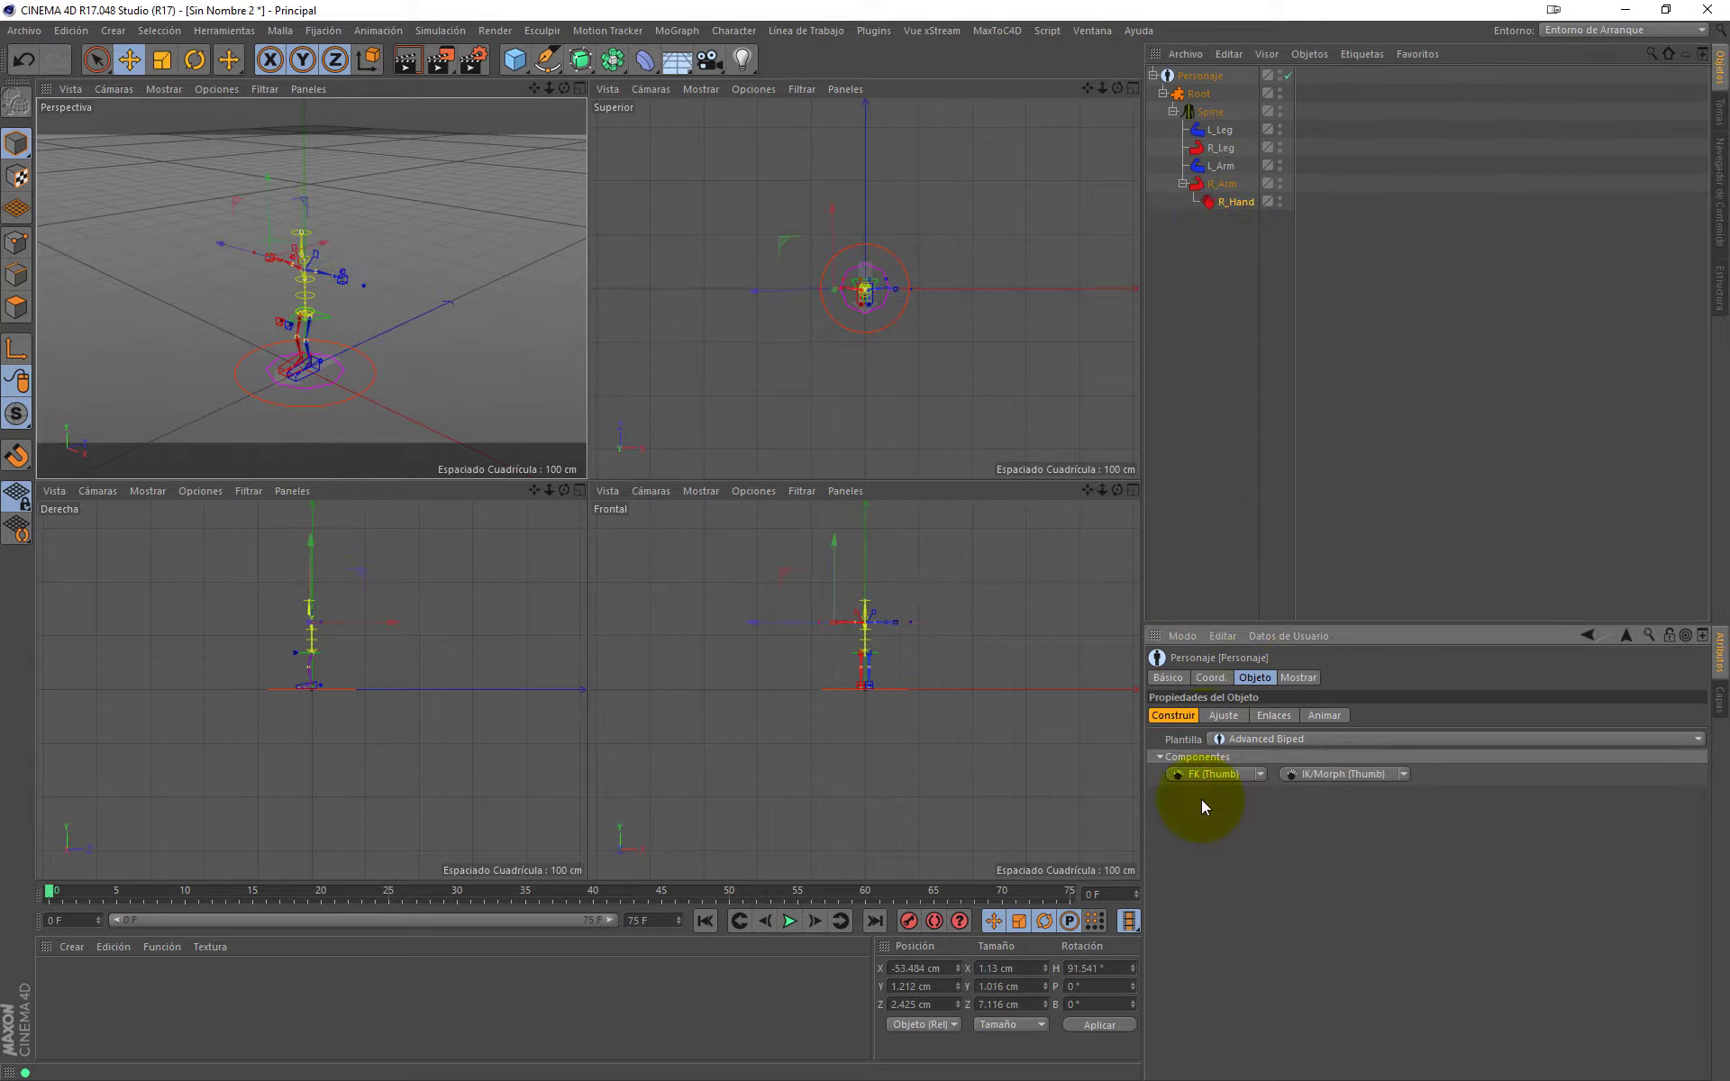
left_click(1224, 775)
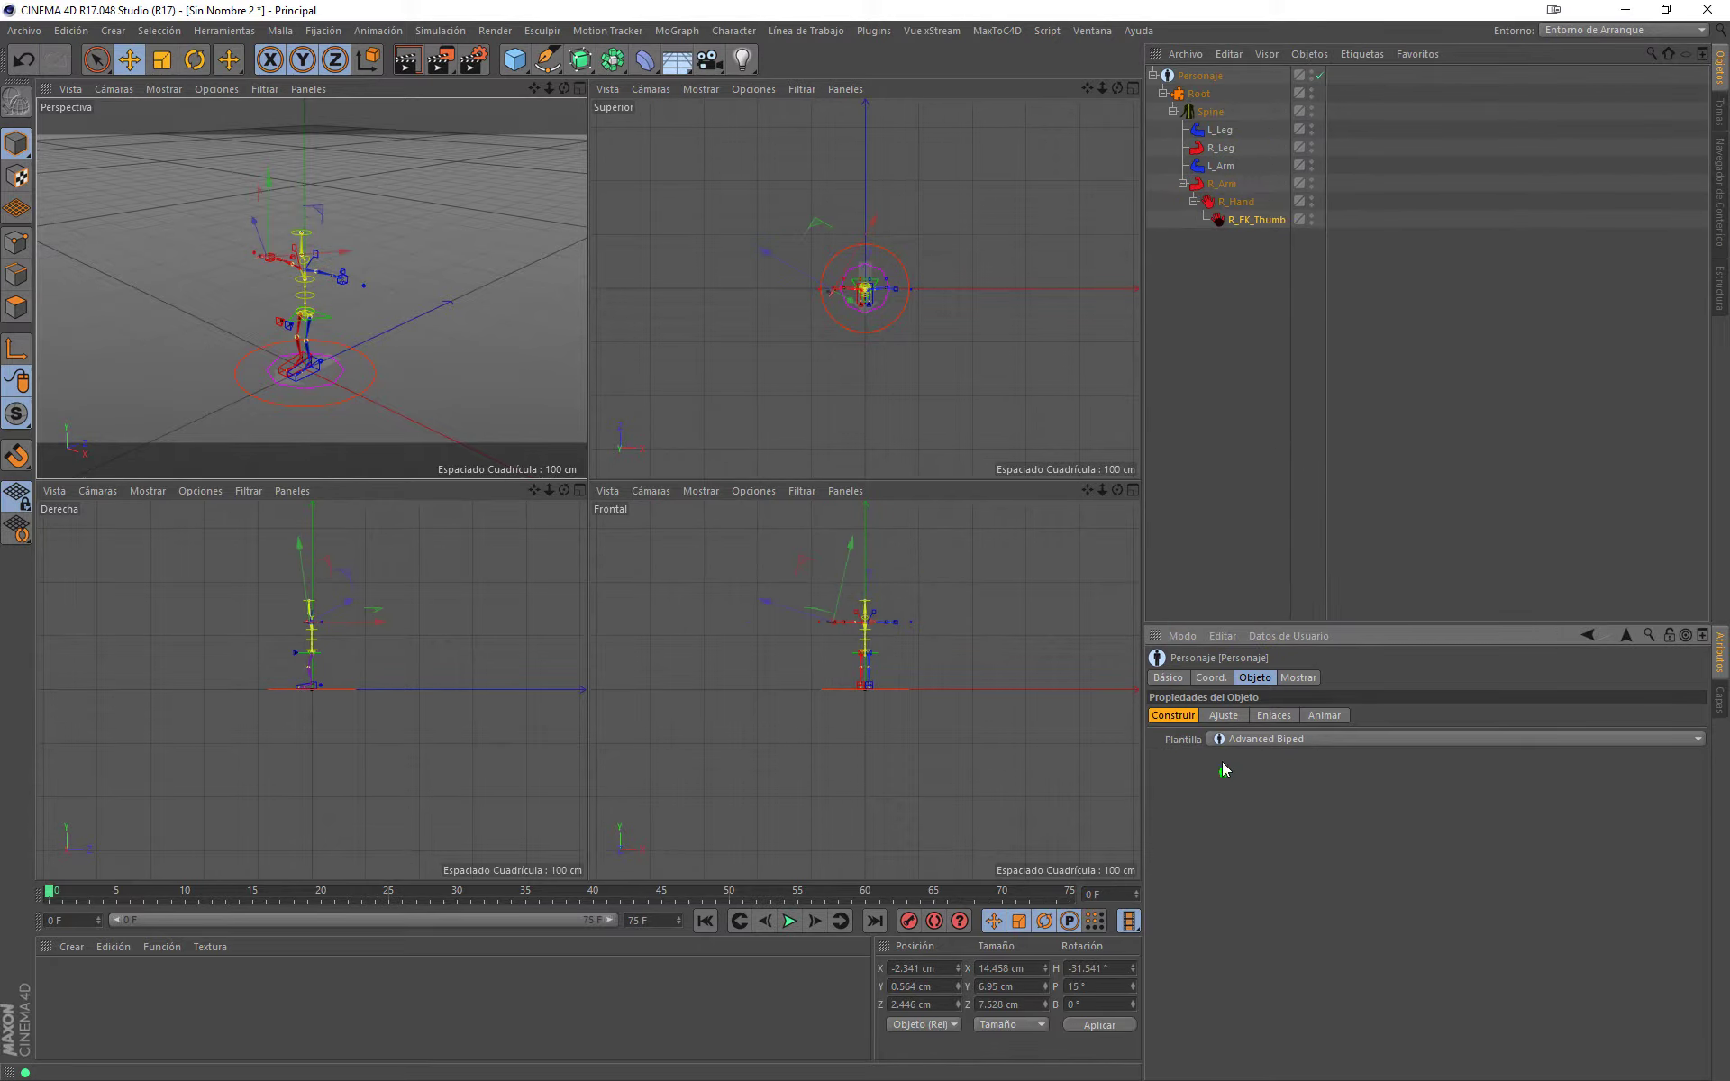
left_click(1240, 202)
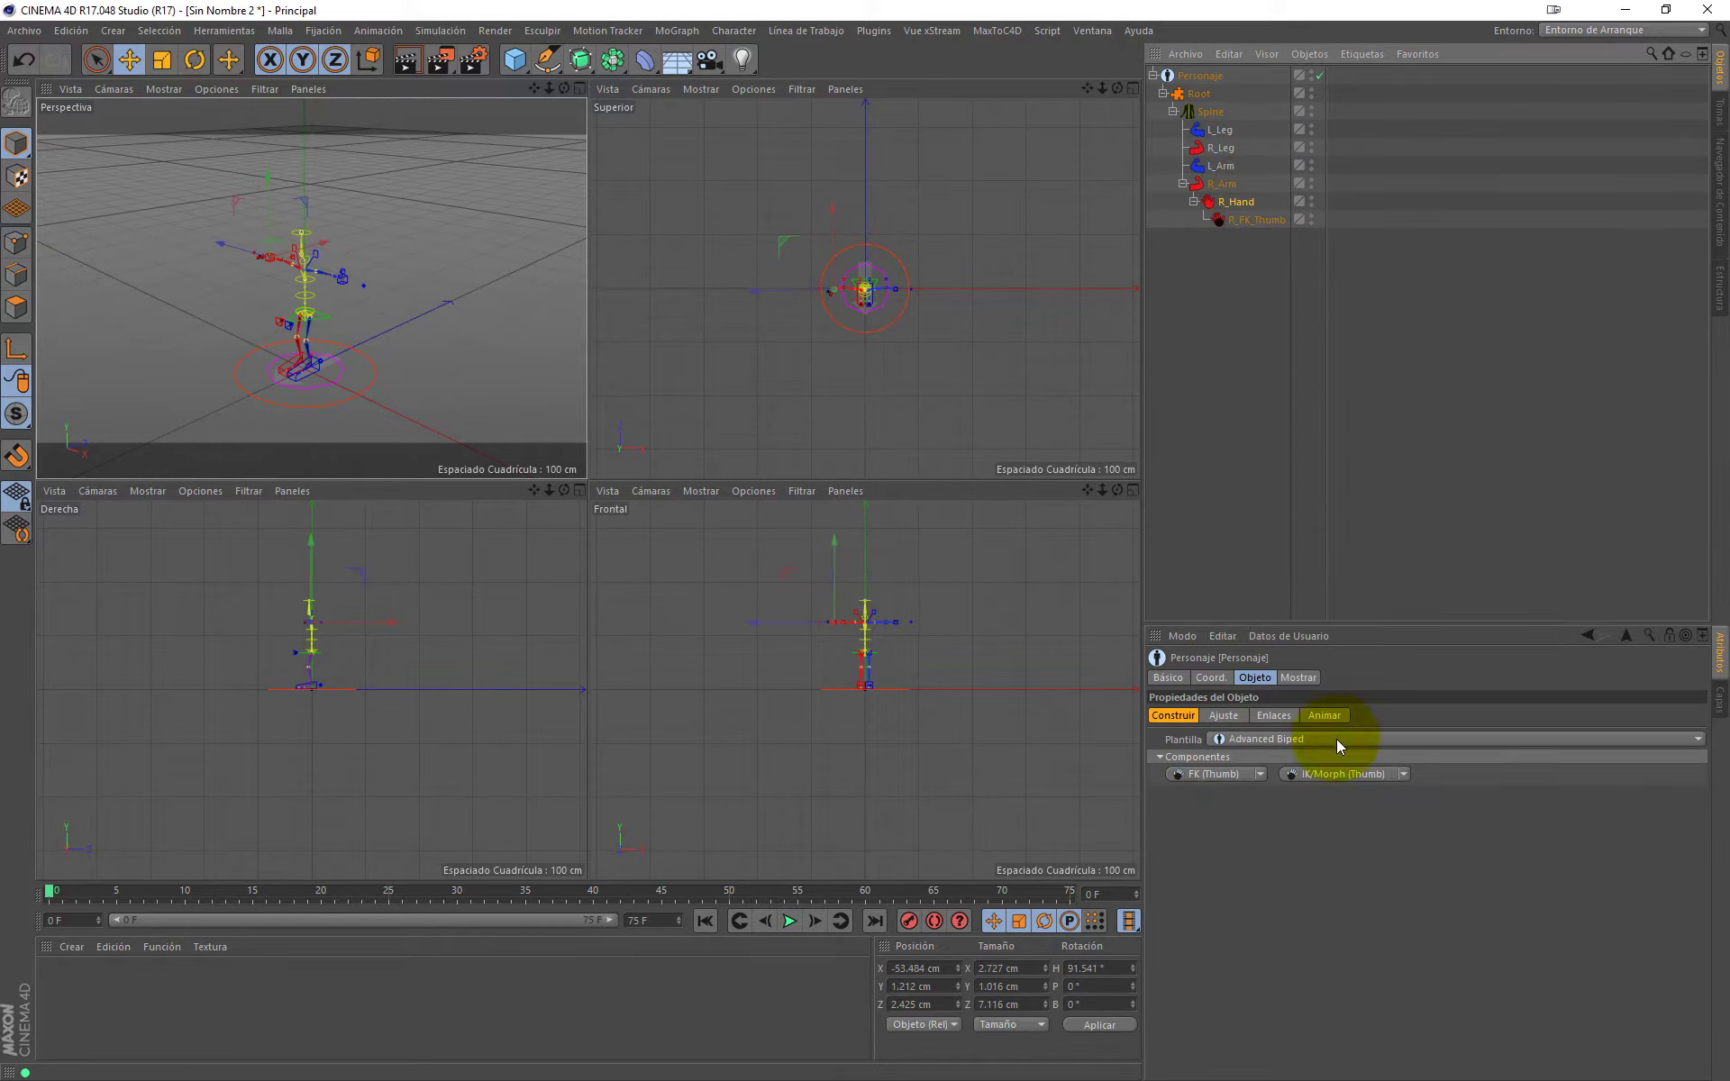
left_click(1332, 773)
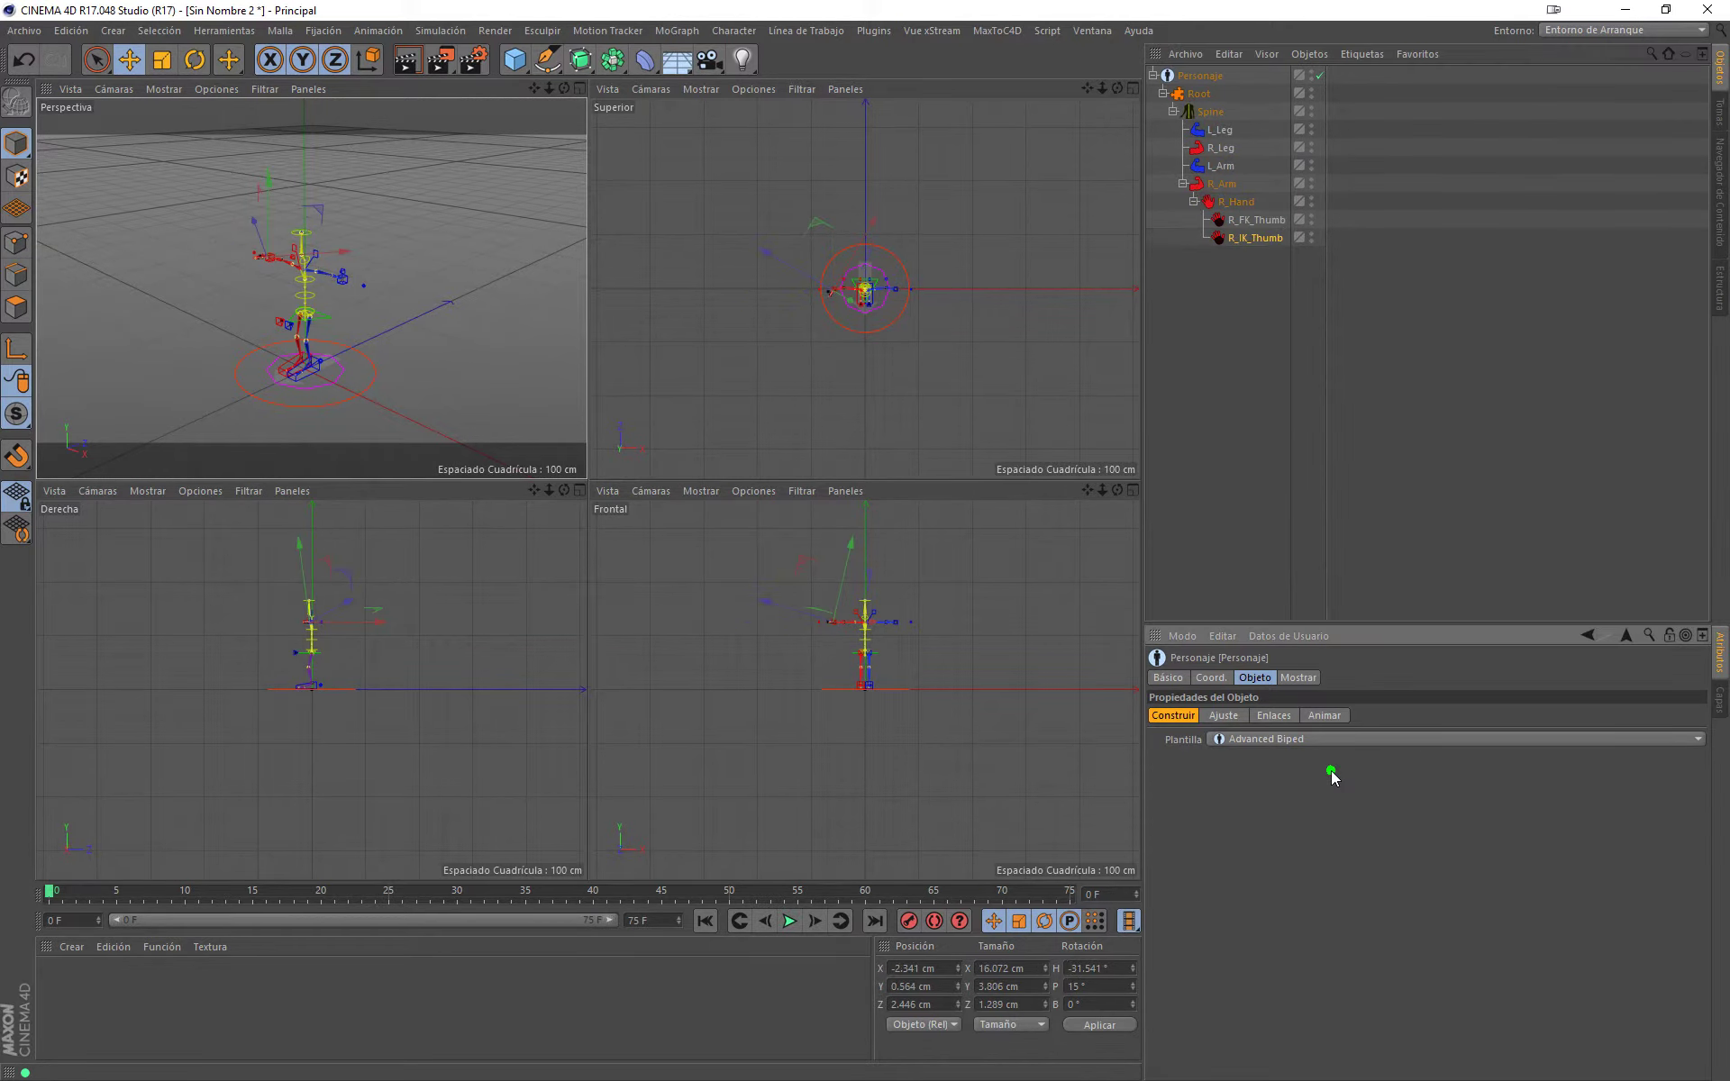
left_click(1240, 202)
left_click(1378, 773)
left_click(1240, 202)
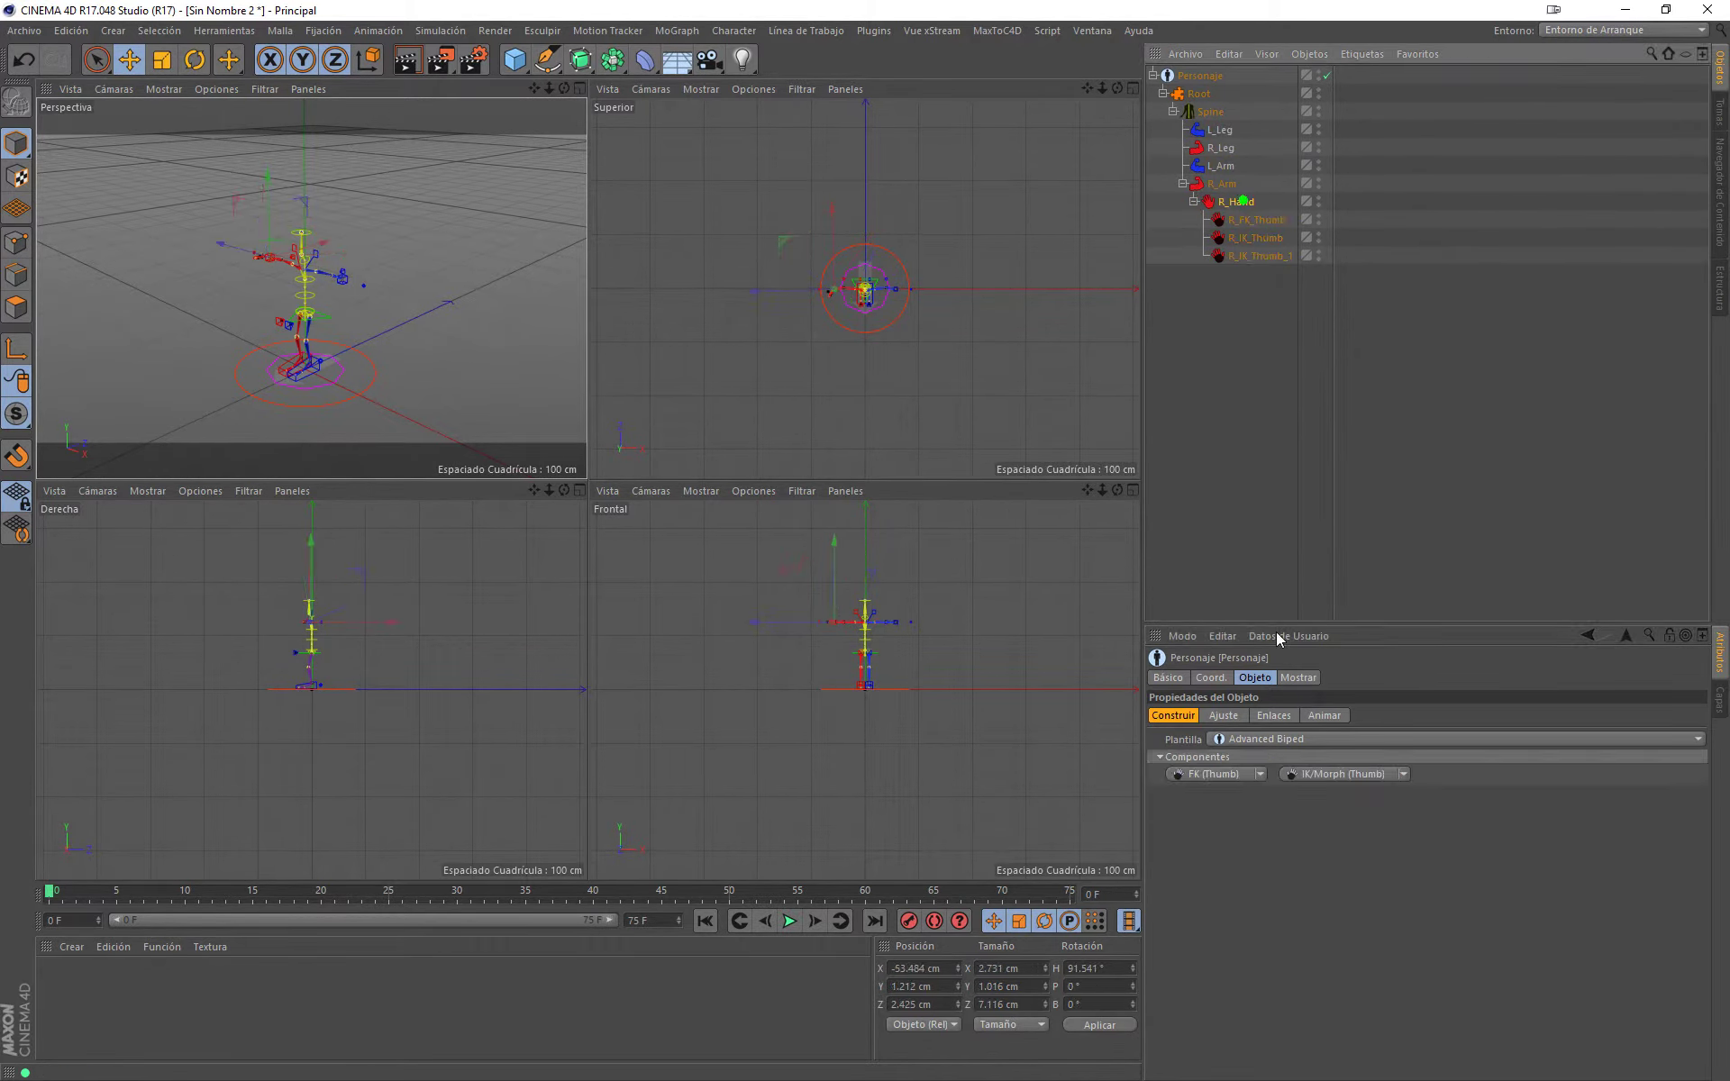
left_click(1326, 777)
left_click(1236, 202)
left_click(1330, 773)
Step: Maximise the Perspective view and undo the right hand and its thumb parts
scroll(320, 236, "up", 5)
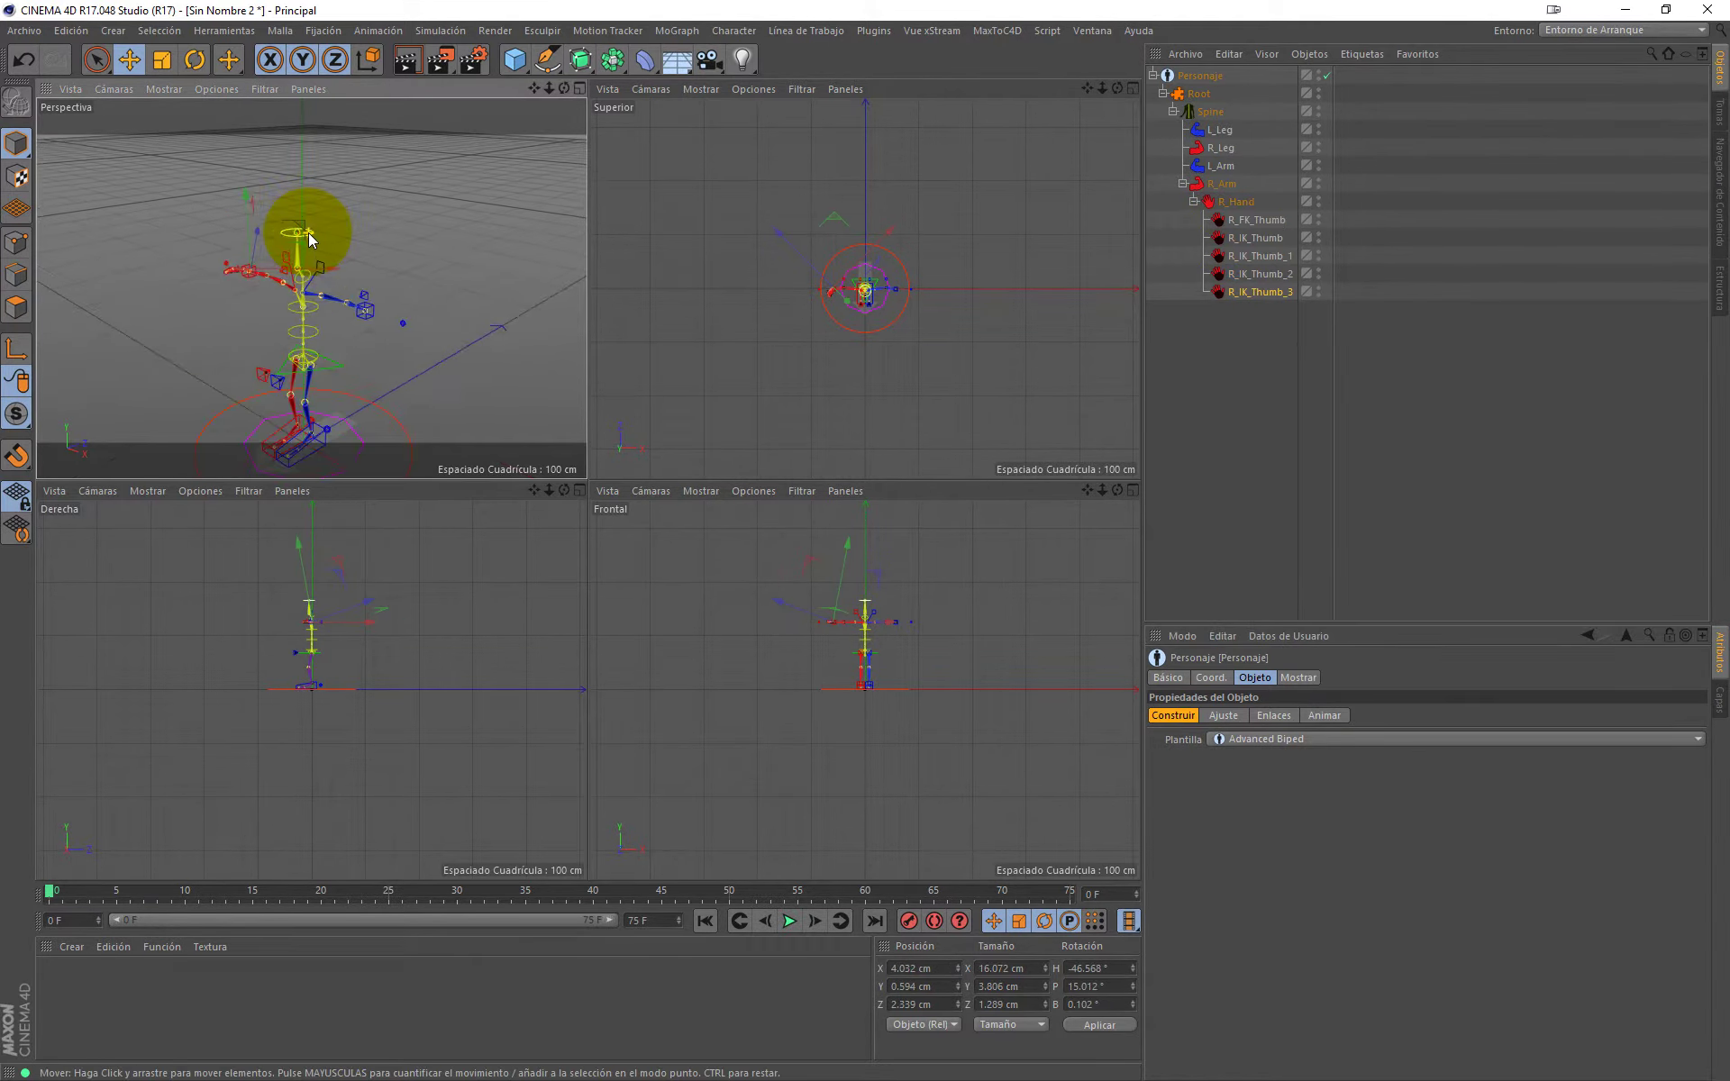
middle_click(308, 232)
mouse_move(483, 502)
left_mouse_down("alt")
mouse_move(764, 495)
mouse_move(197, 555)
mouse_move(765, 414)
left_mouse_up("alt")
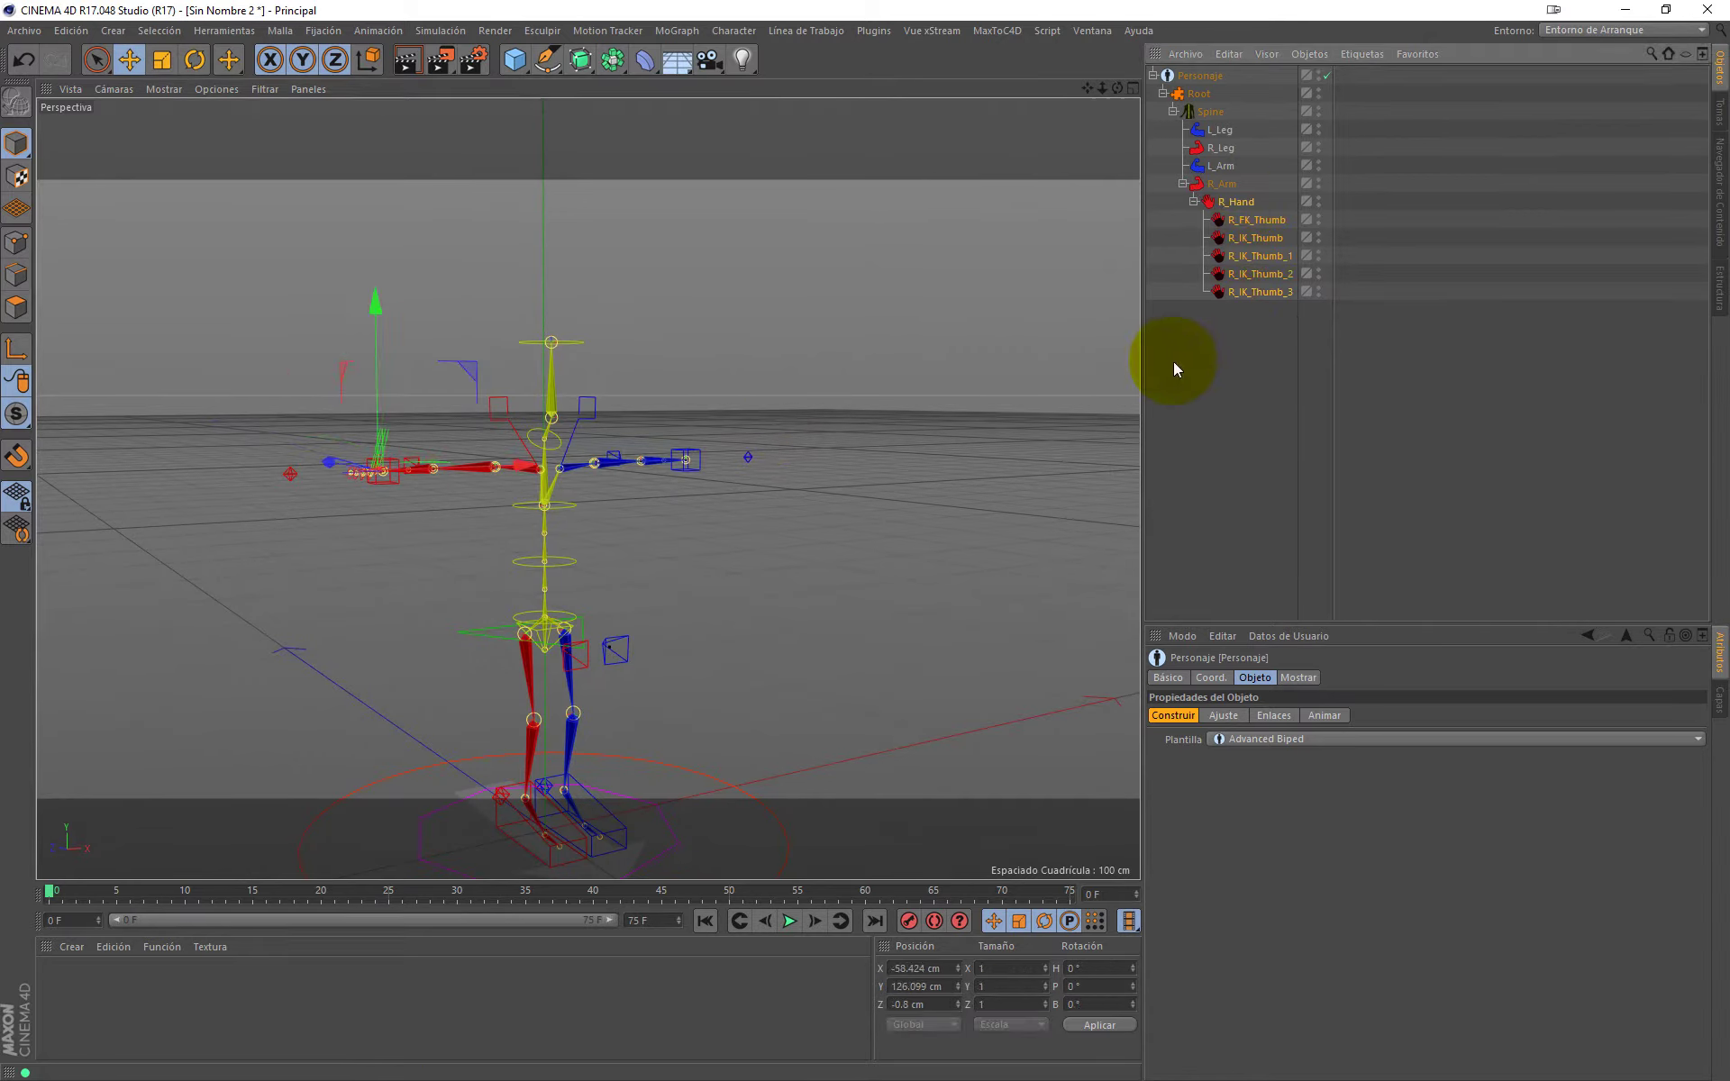
key("ctrl+z")
scroll(707, 551, "down", 2)
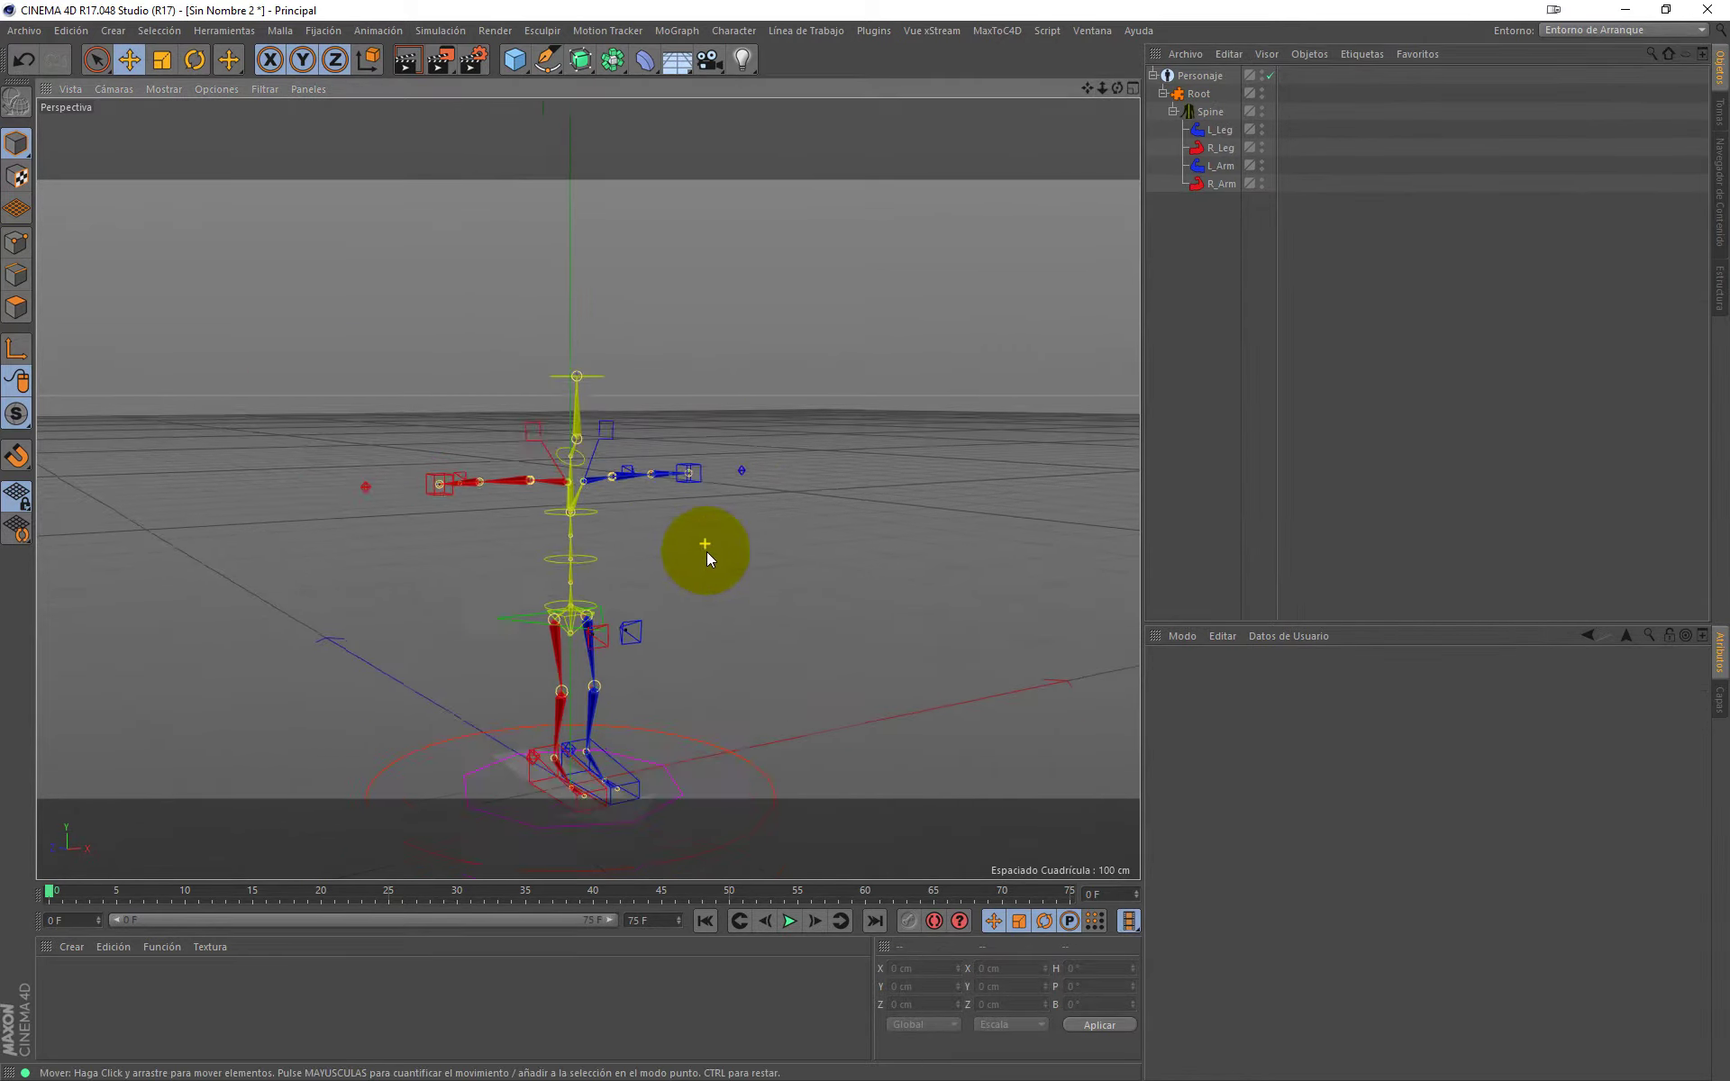
scroll(707, 551, "down", 1)
left_click_drag(685, 594, 630, 606, "alt")
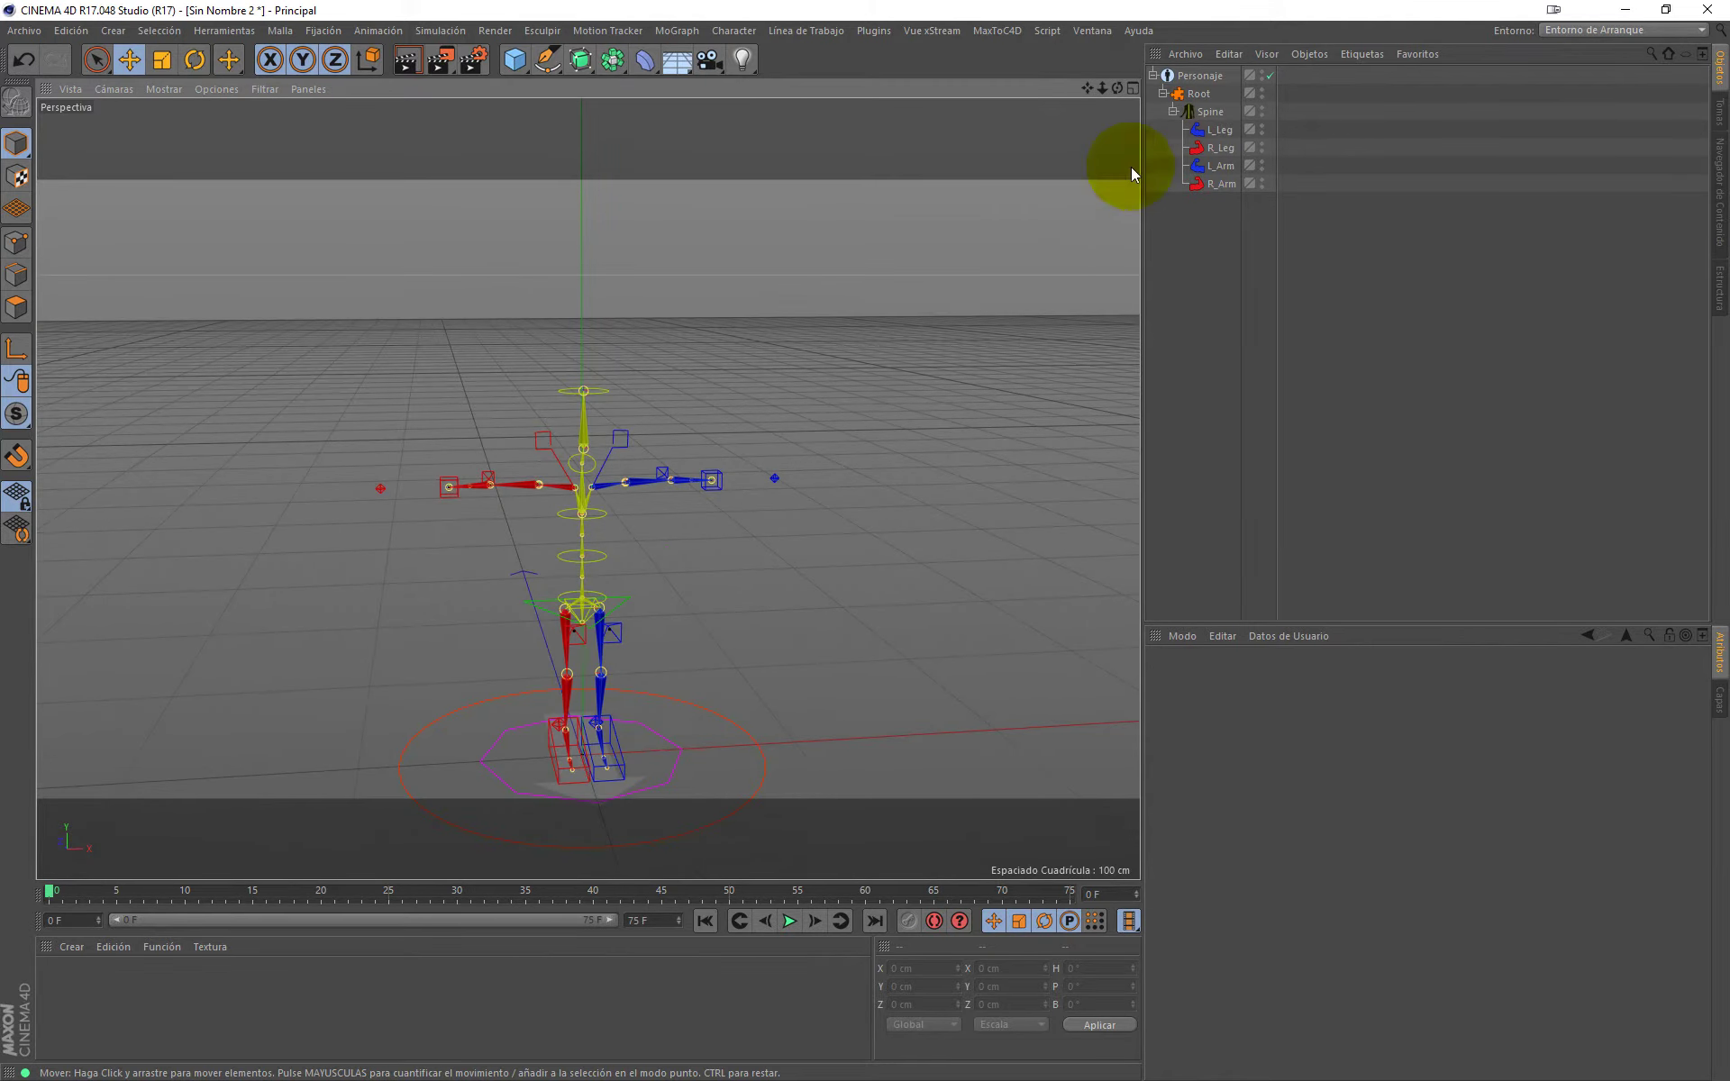
Step: Add a walk cycle to the Personaje rig from its animation settings
left_click(1201, 77)
left_click(1324, 715)
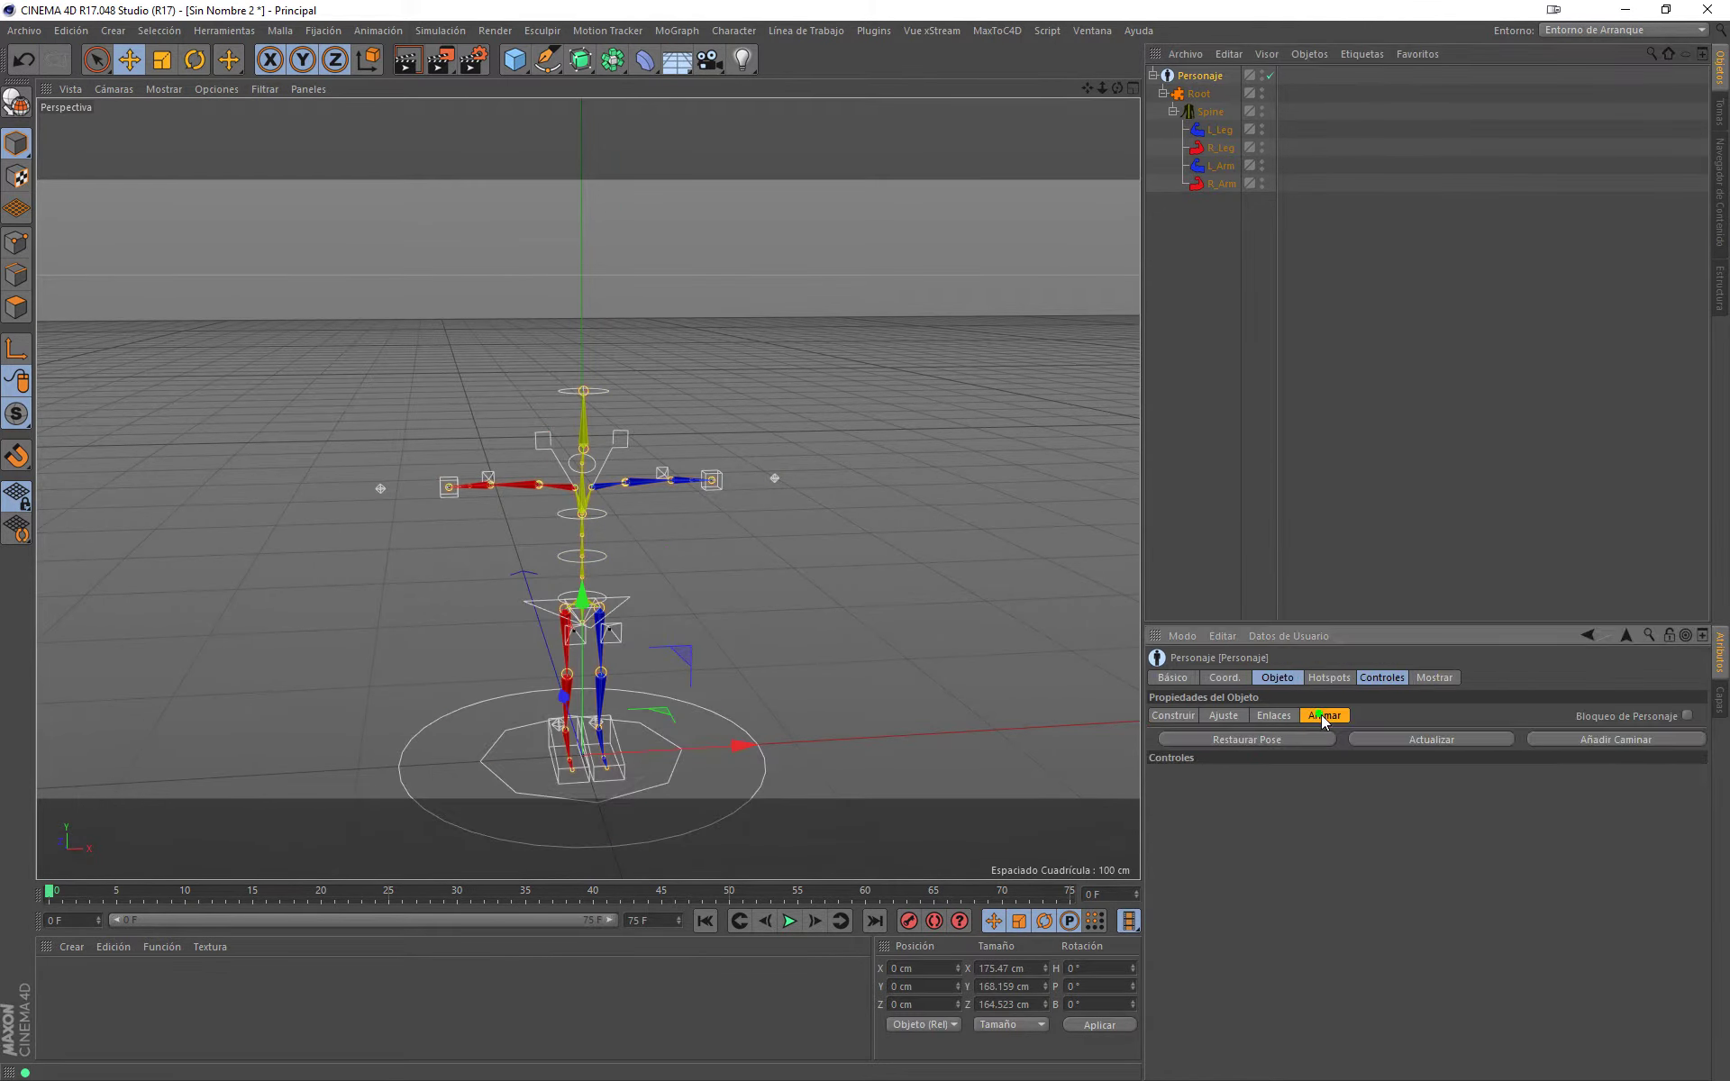
left_click(1582, 743)
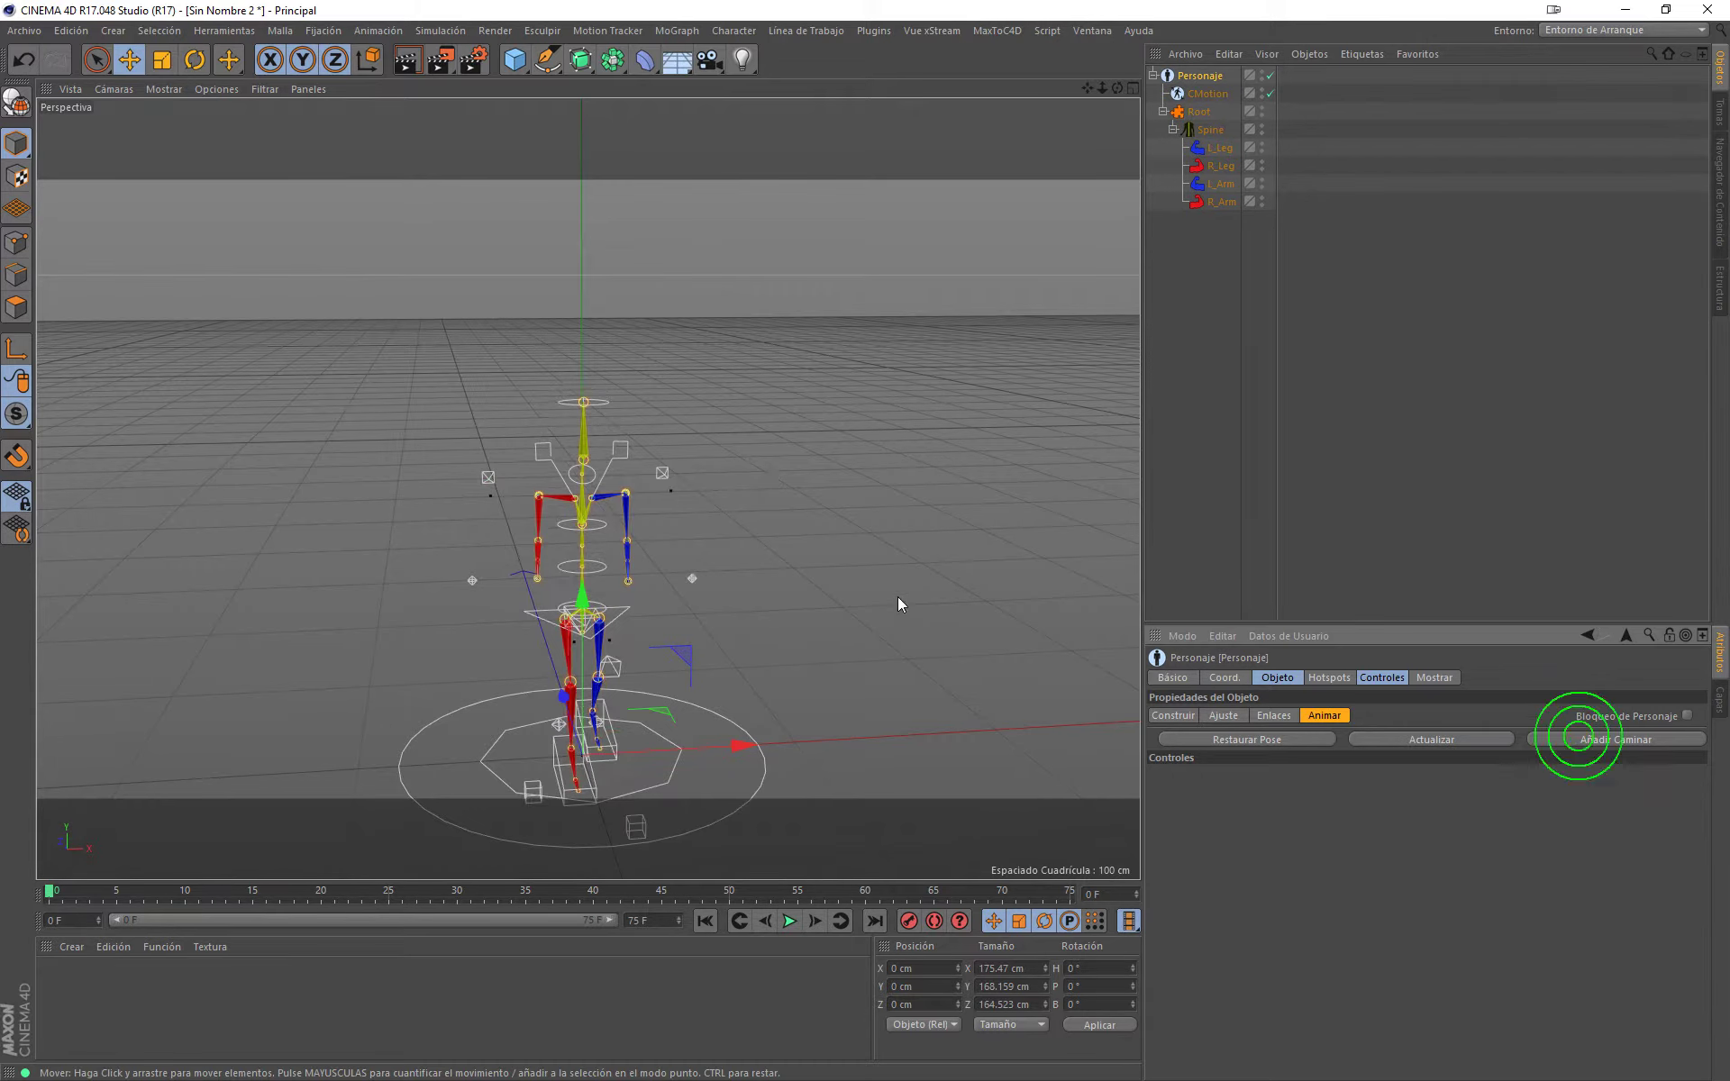
mouse_move(897, 597)
left_mouse_down("alt")
mouse_move(723, 609)
mouse_move(676, 656)
mouse_move(739, 440)
left_mouse_up("alt")
Step: Play and stop the walk animation, then switch to BENDER ANIMAR.c4d
left_click(789, 920)
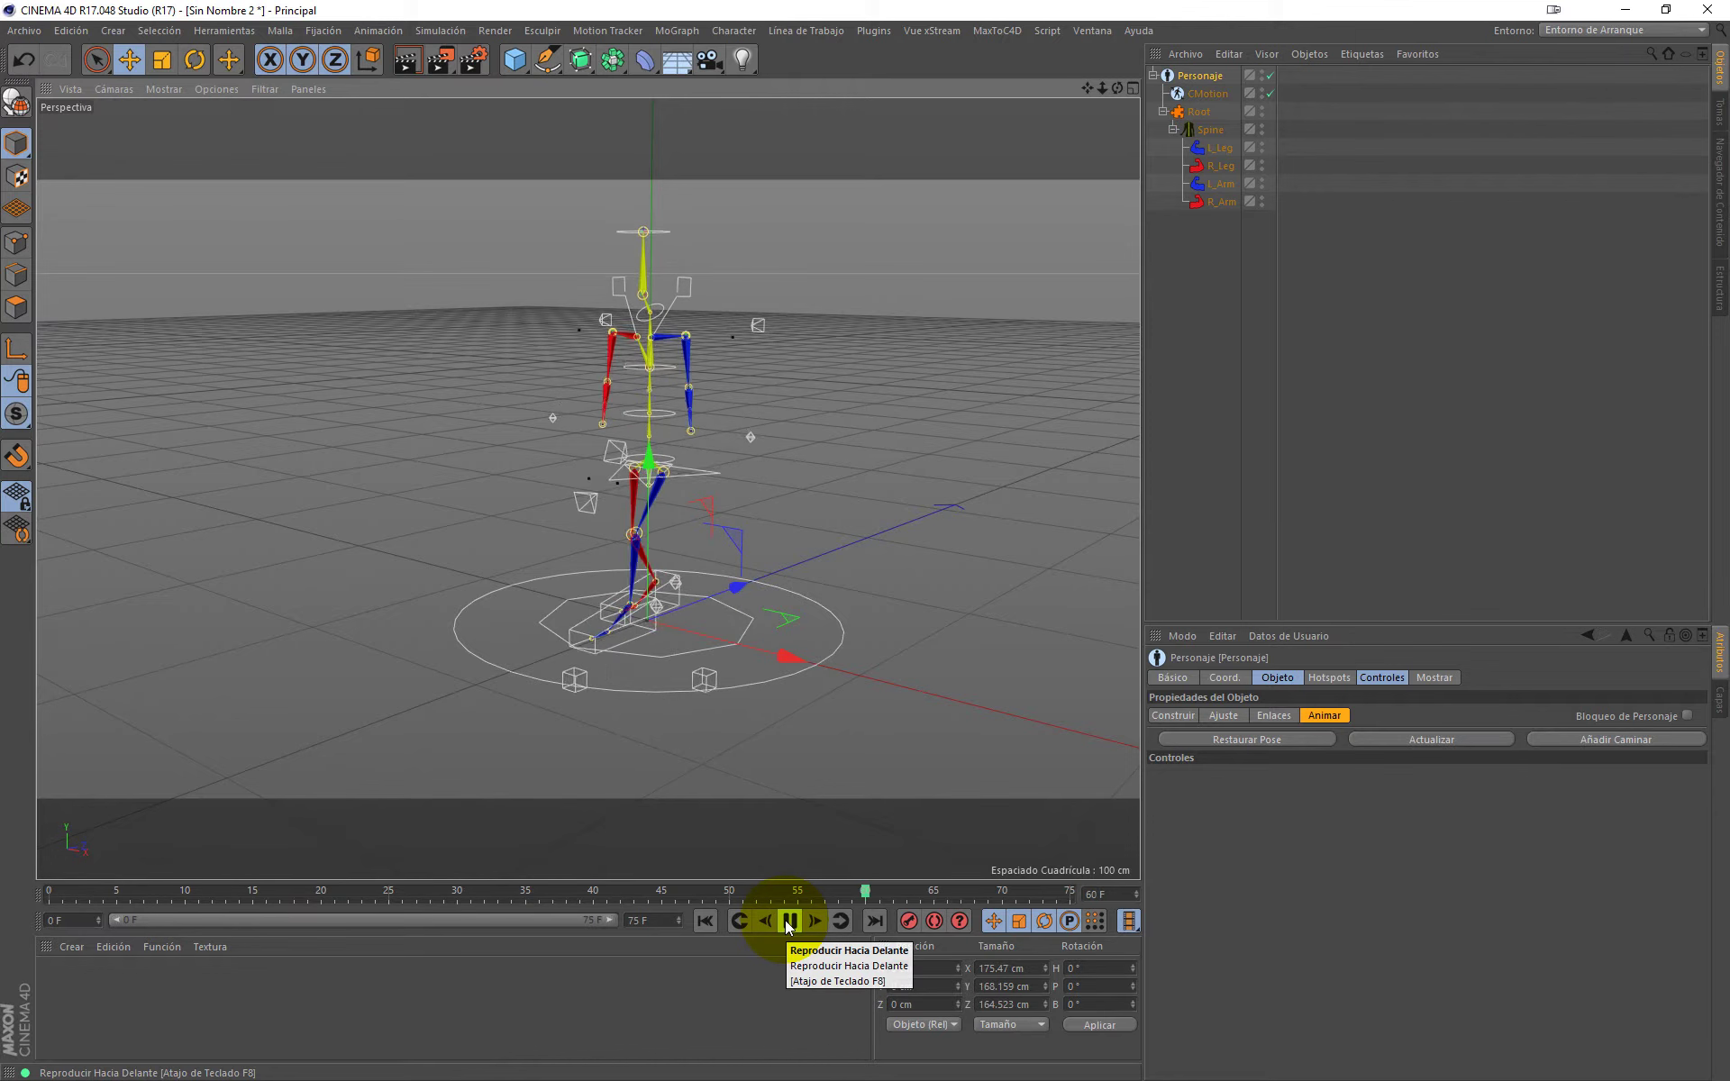
left_click(790, 921)
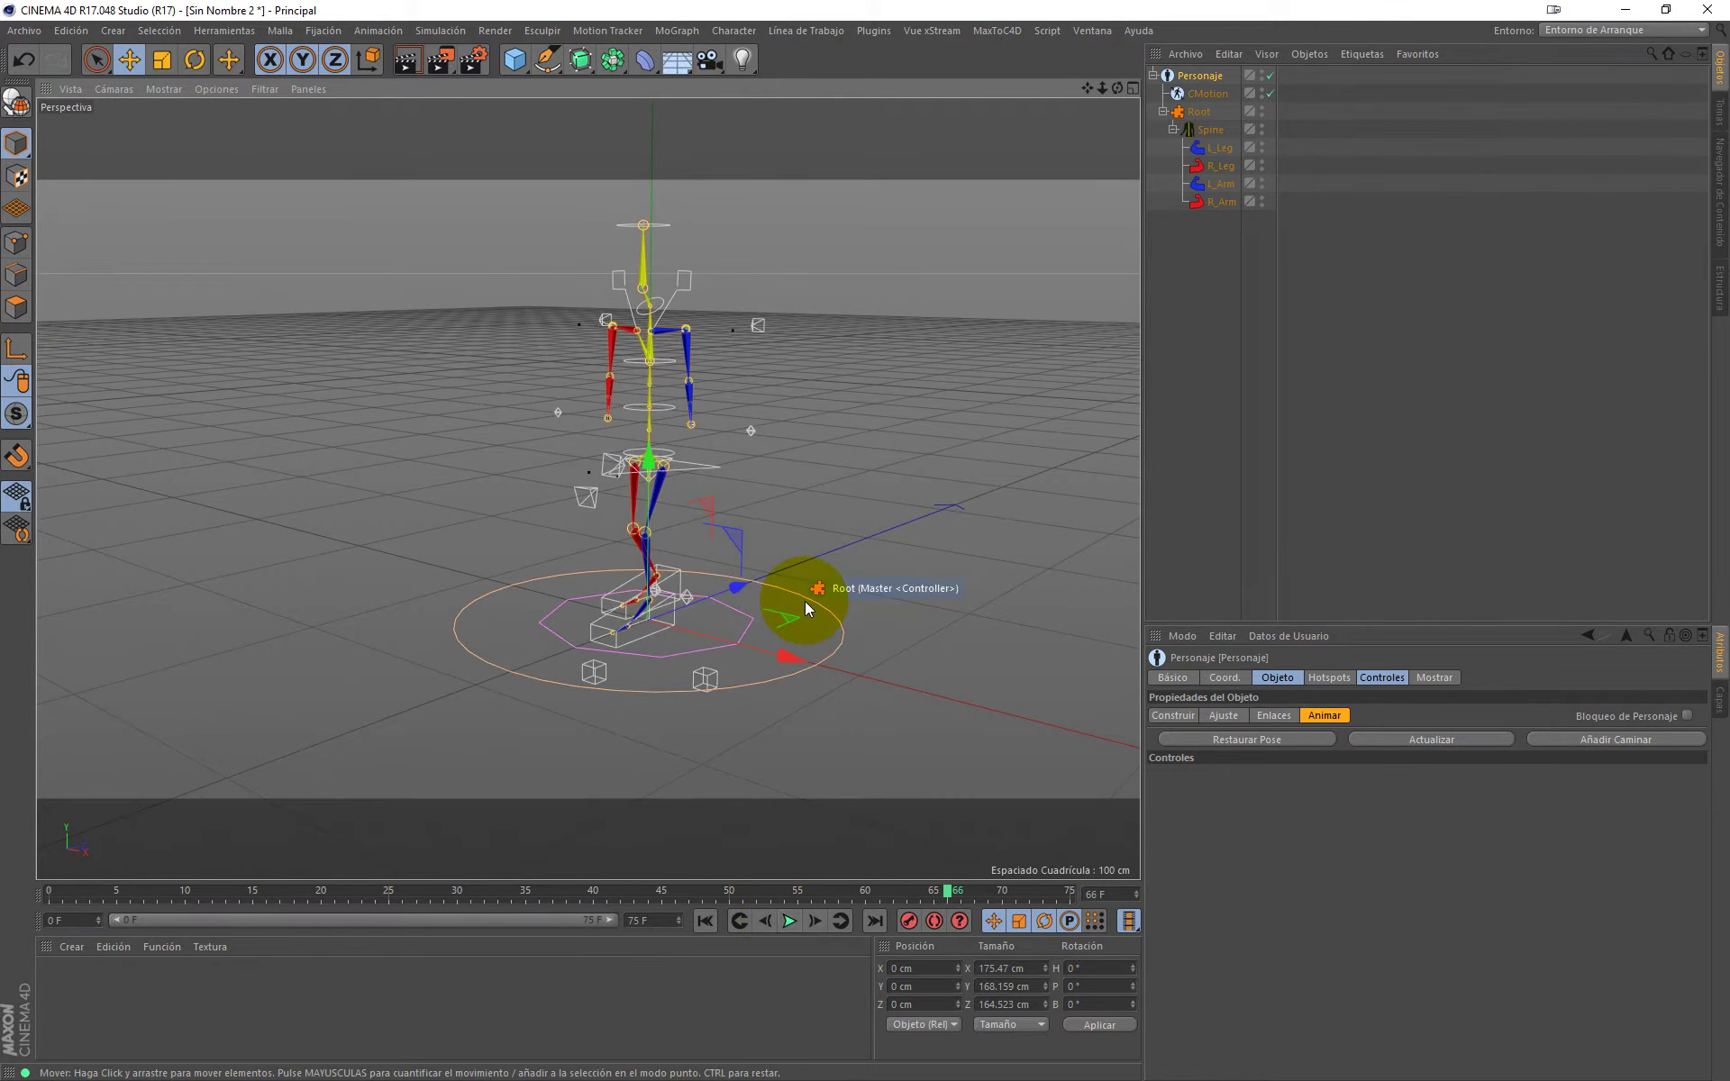
left_click(1092, 30)
left_click(1096, 476)
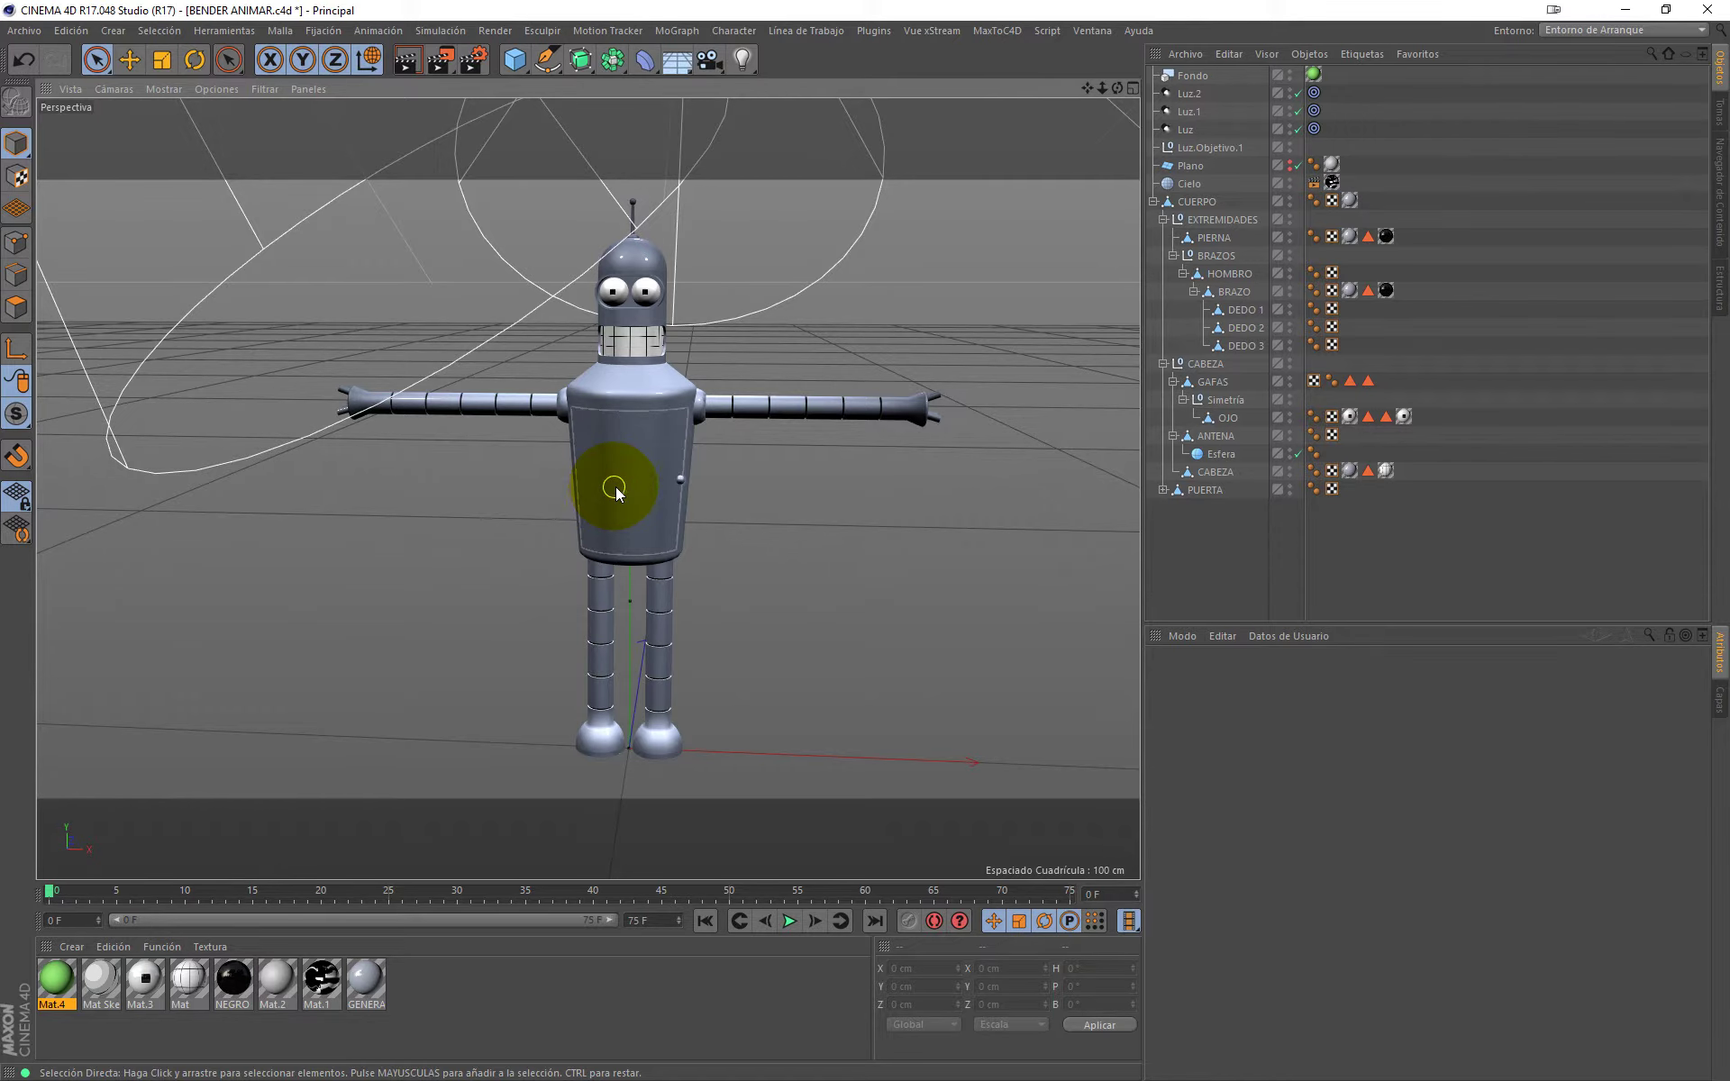
Step: Delete the Plano ground object from Bender's scene
mouse_move(680, 467)
left_mouse_down("alt")
mouse_move(560, 488)
mouse_move(888, 470)
left_mouse_up("alt")
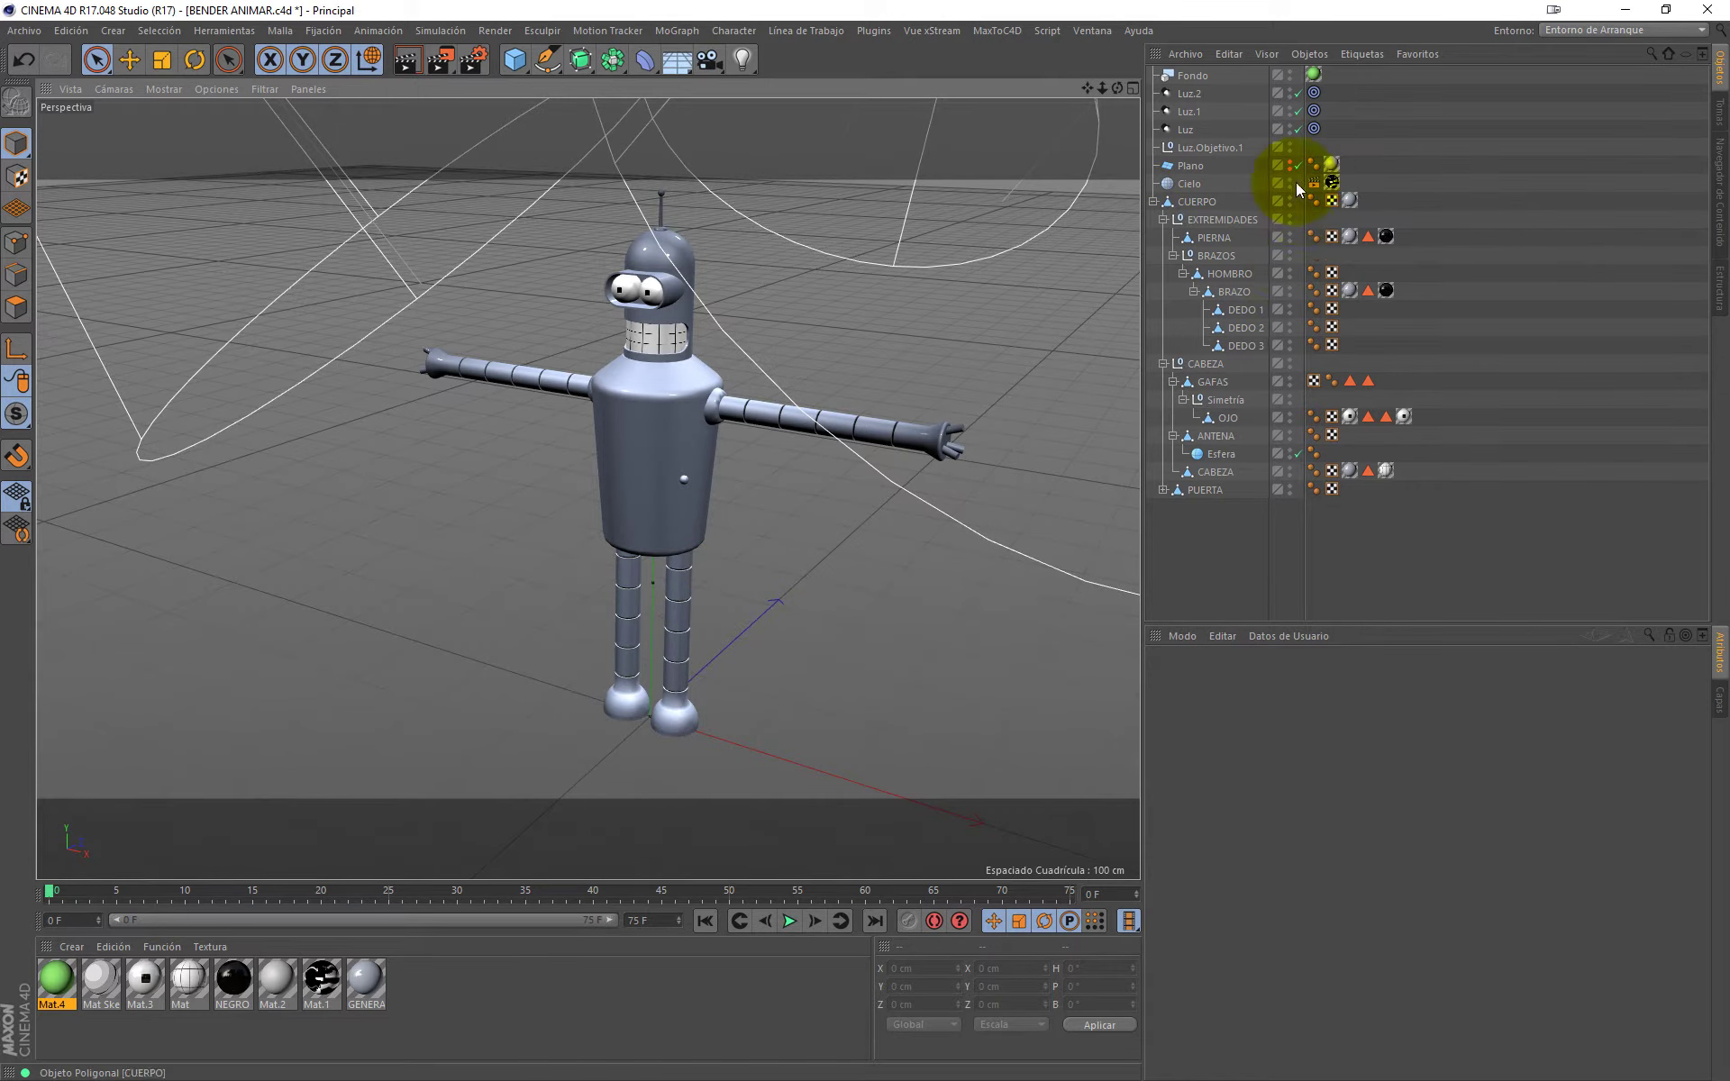
left_click(1202, 205)
left_click(1196, 167)
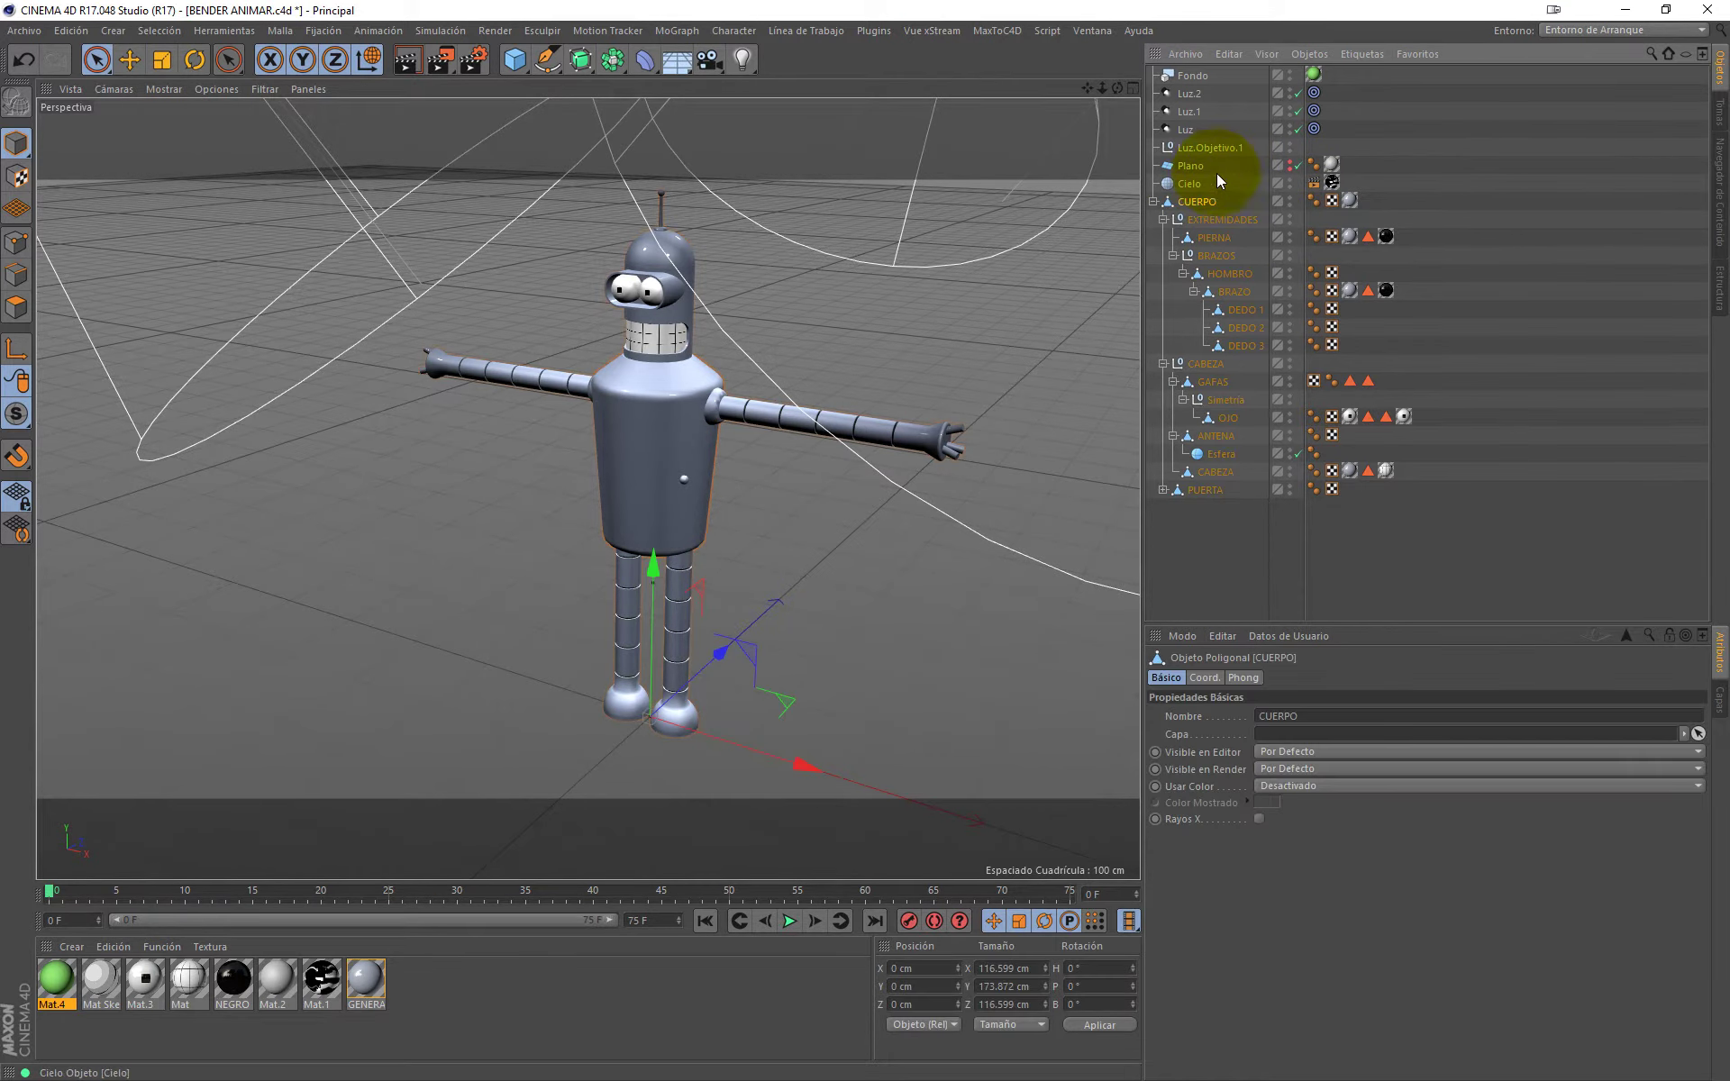
key("Delete")
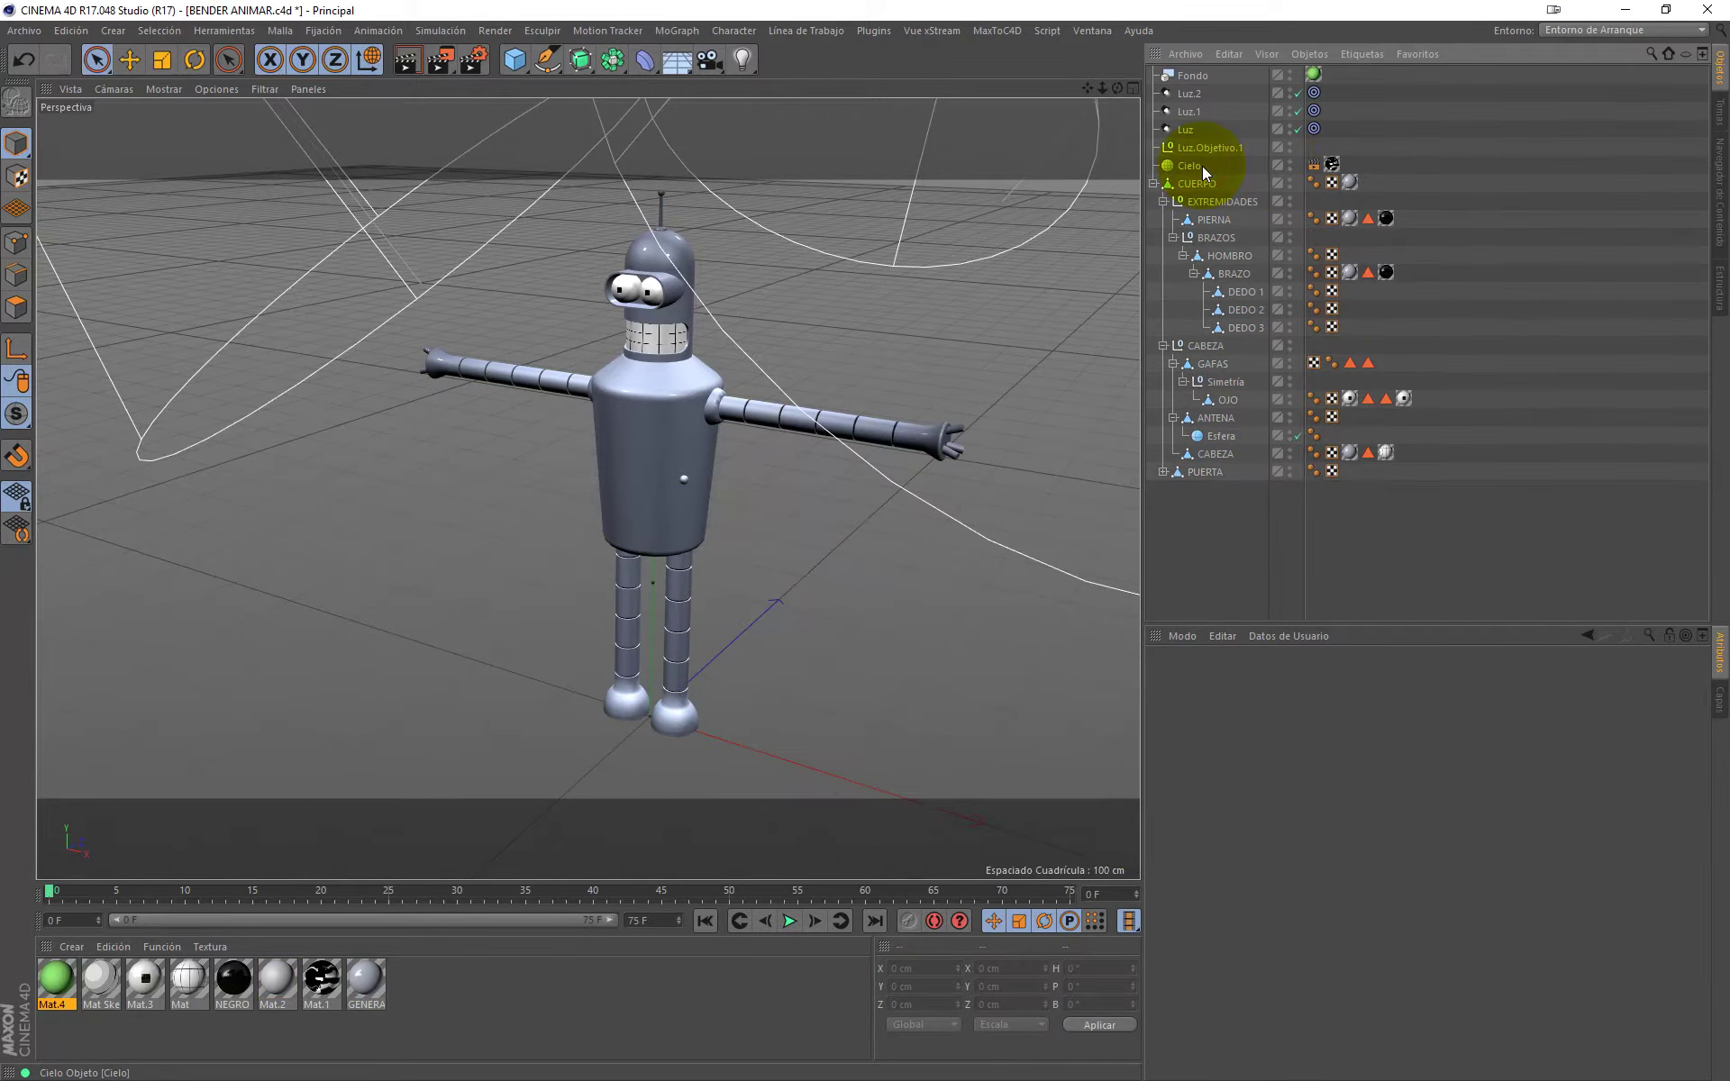
Step: Move OJO out of the Simetría null and delete the empty null
left_click_drag(1245, 270, 1248, 315)
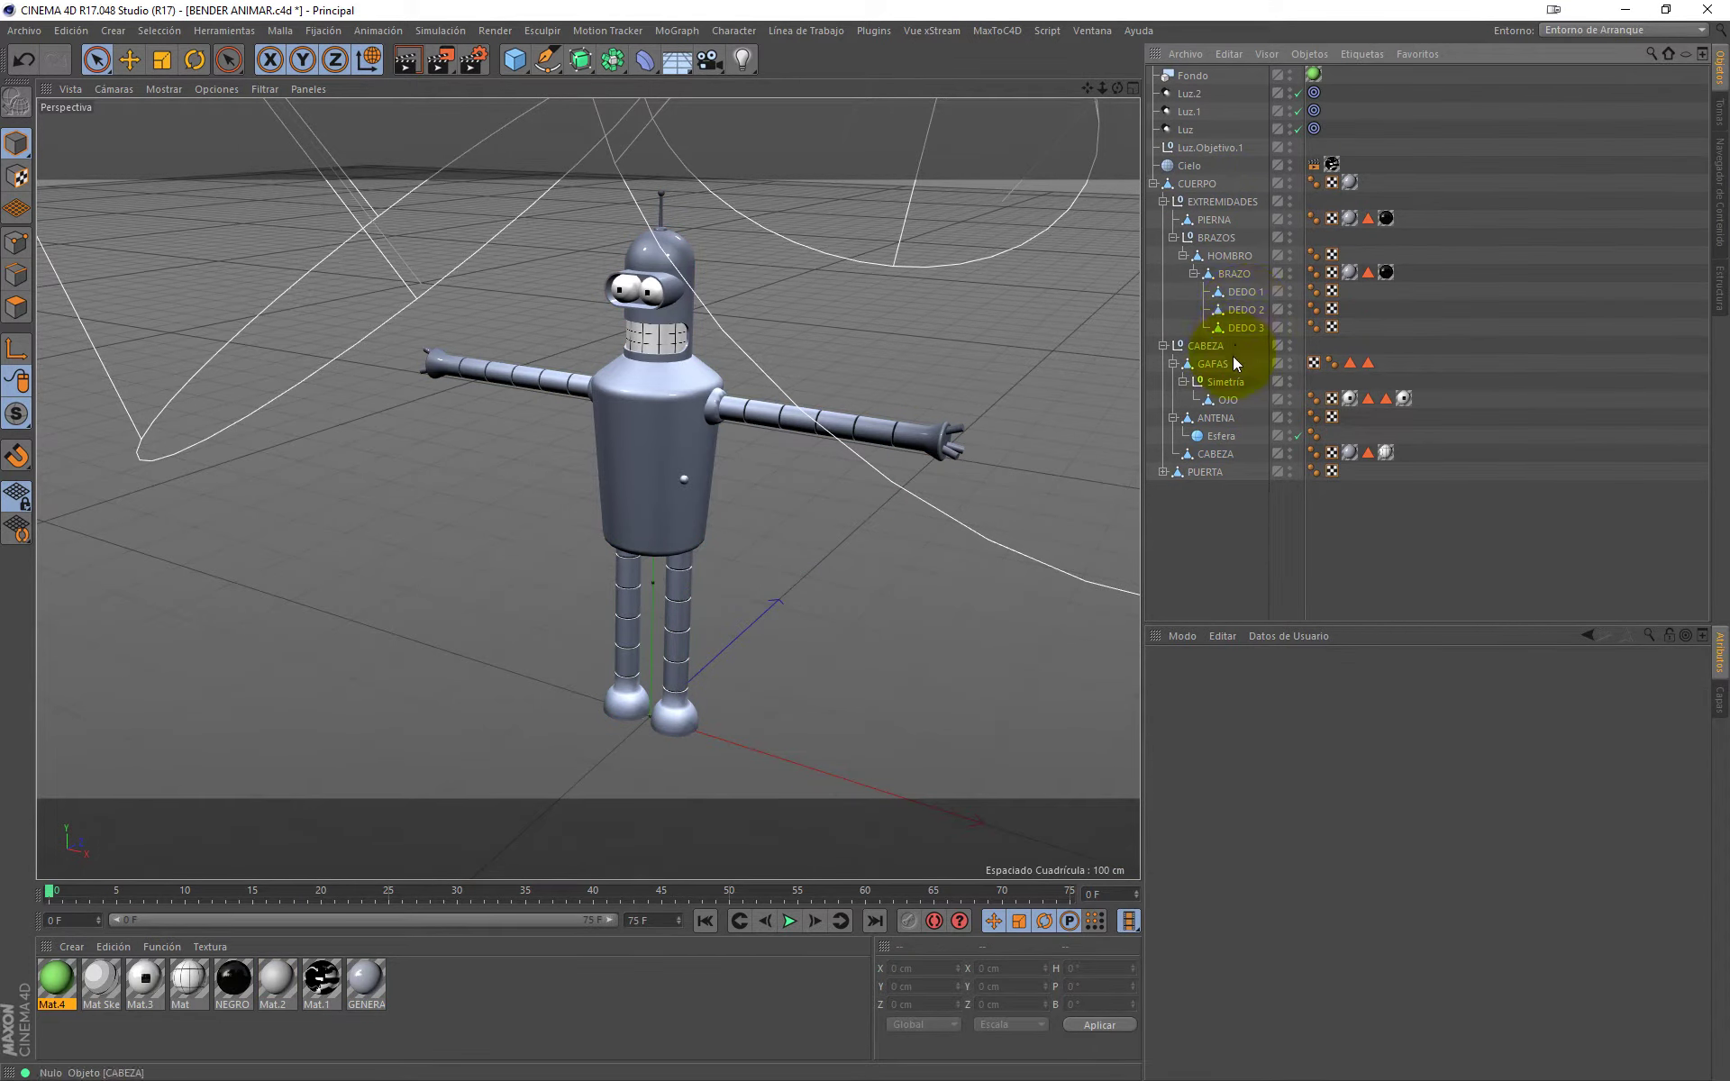
left_click(1229, 386)
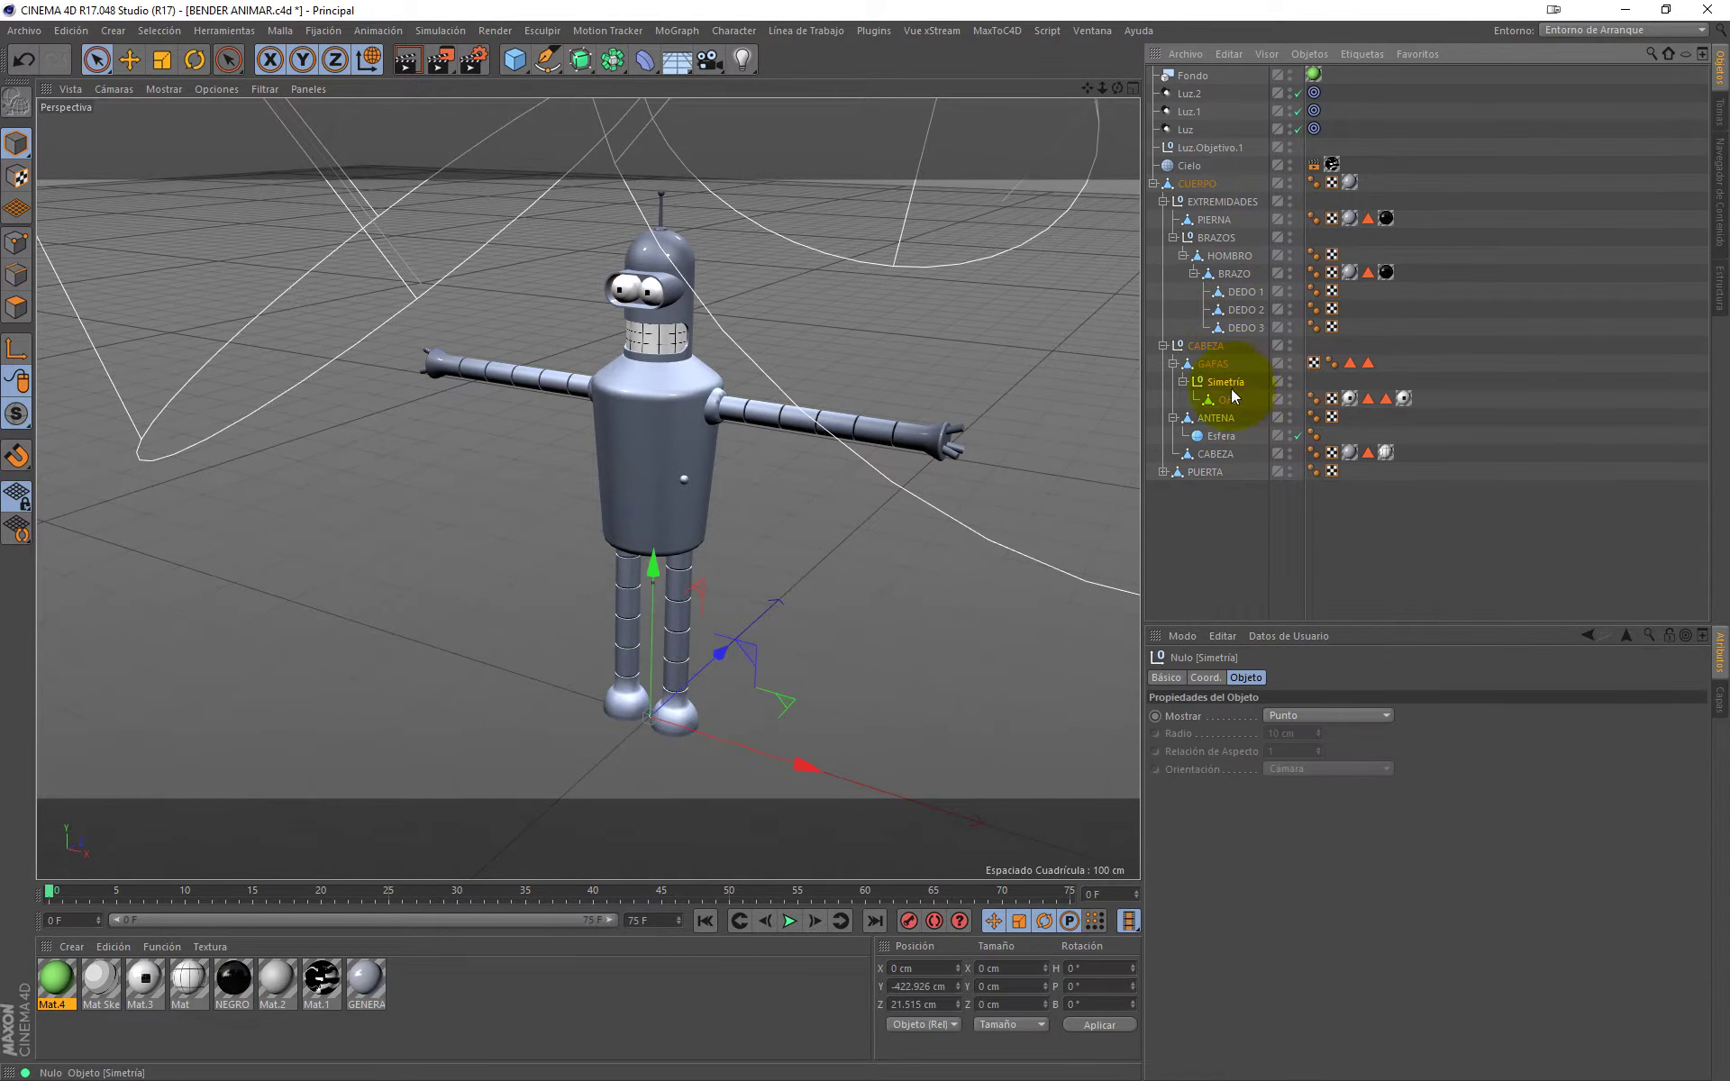
left_click_drag(1227, 398, 1231, 380)
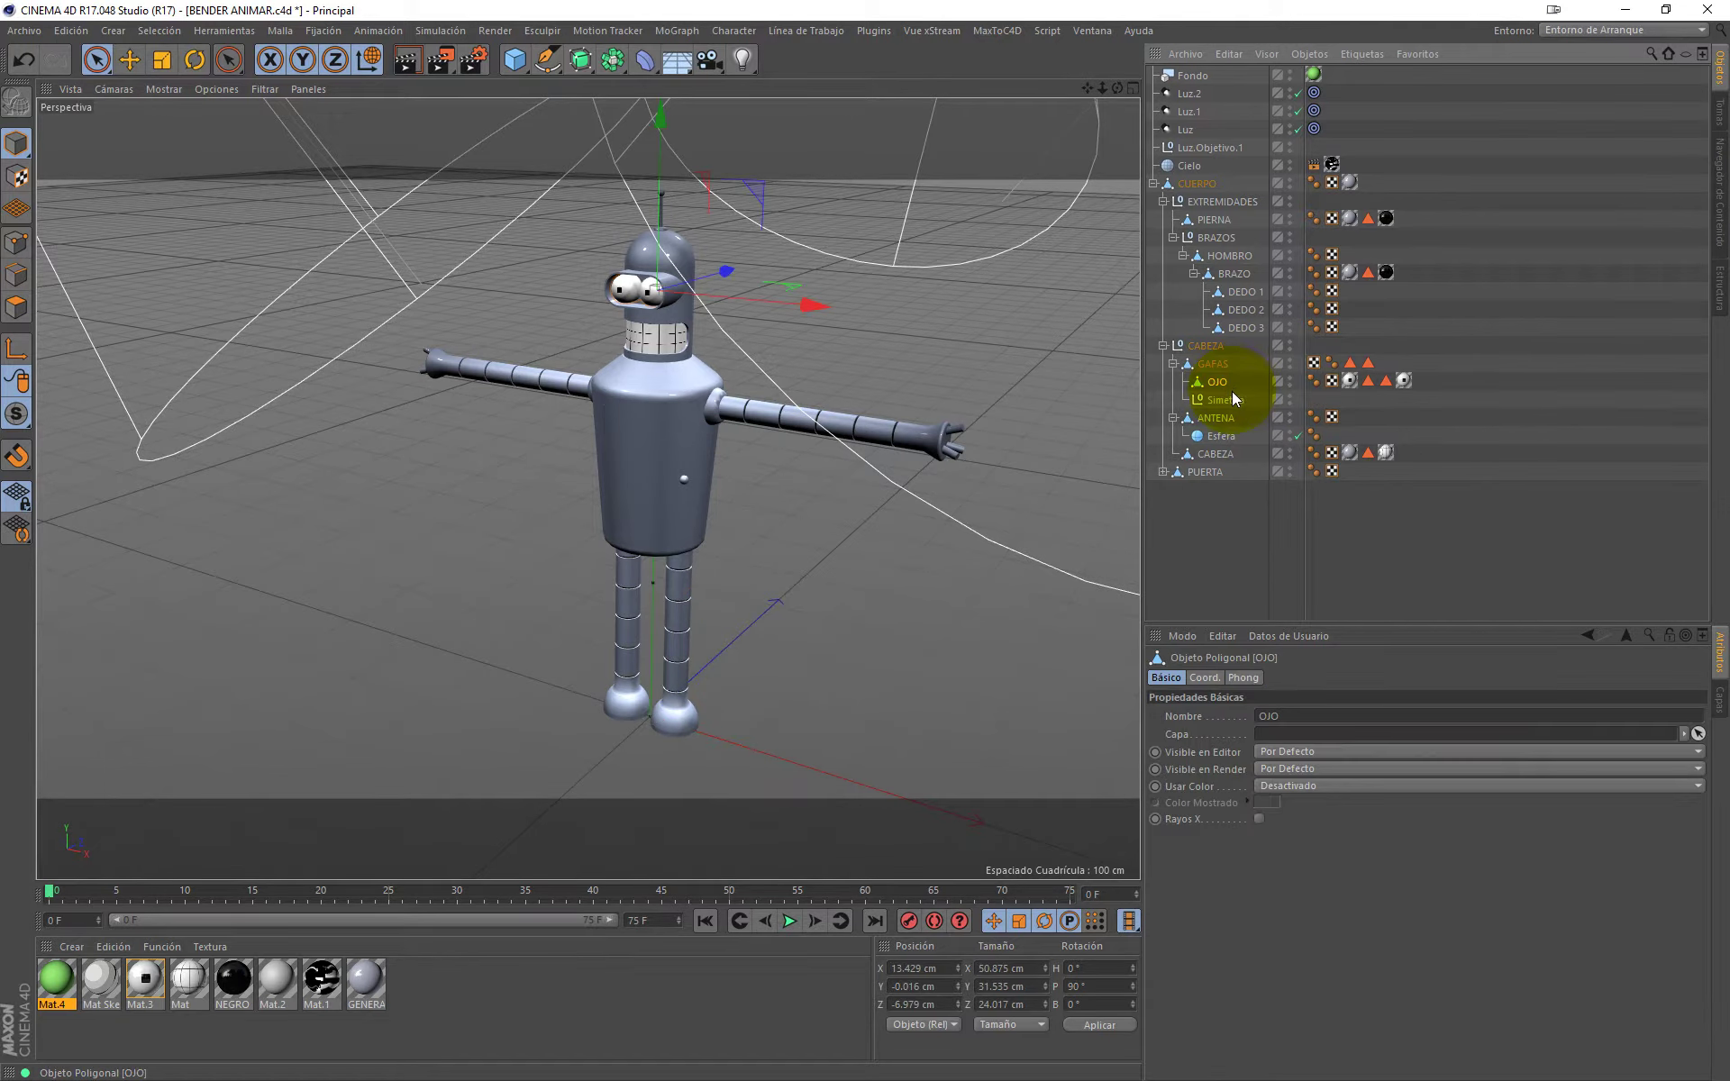
left_click(1233, 397)
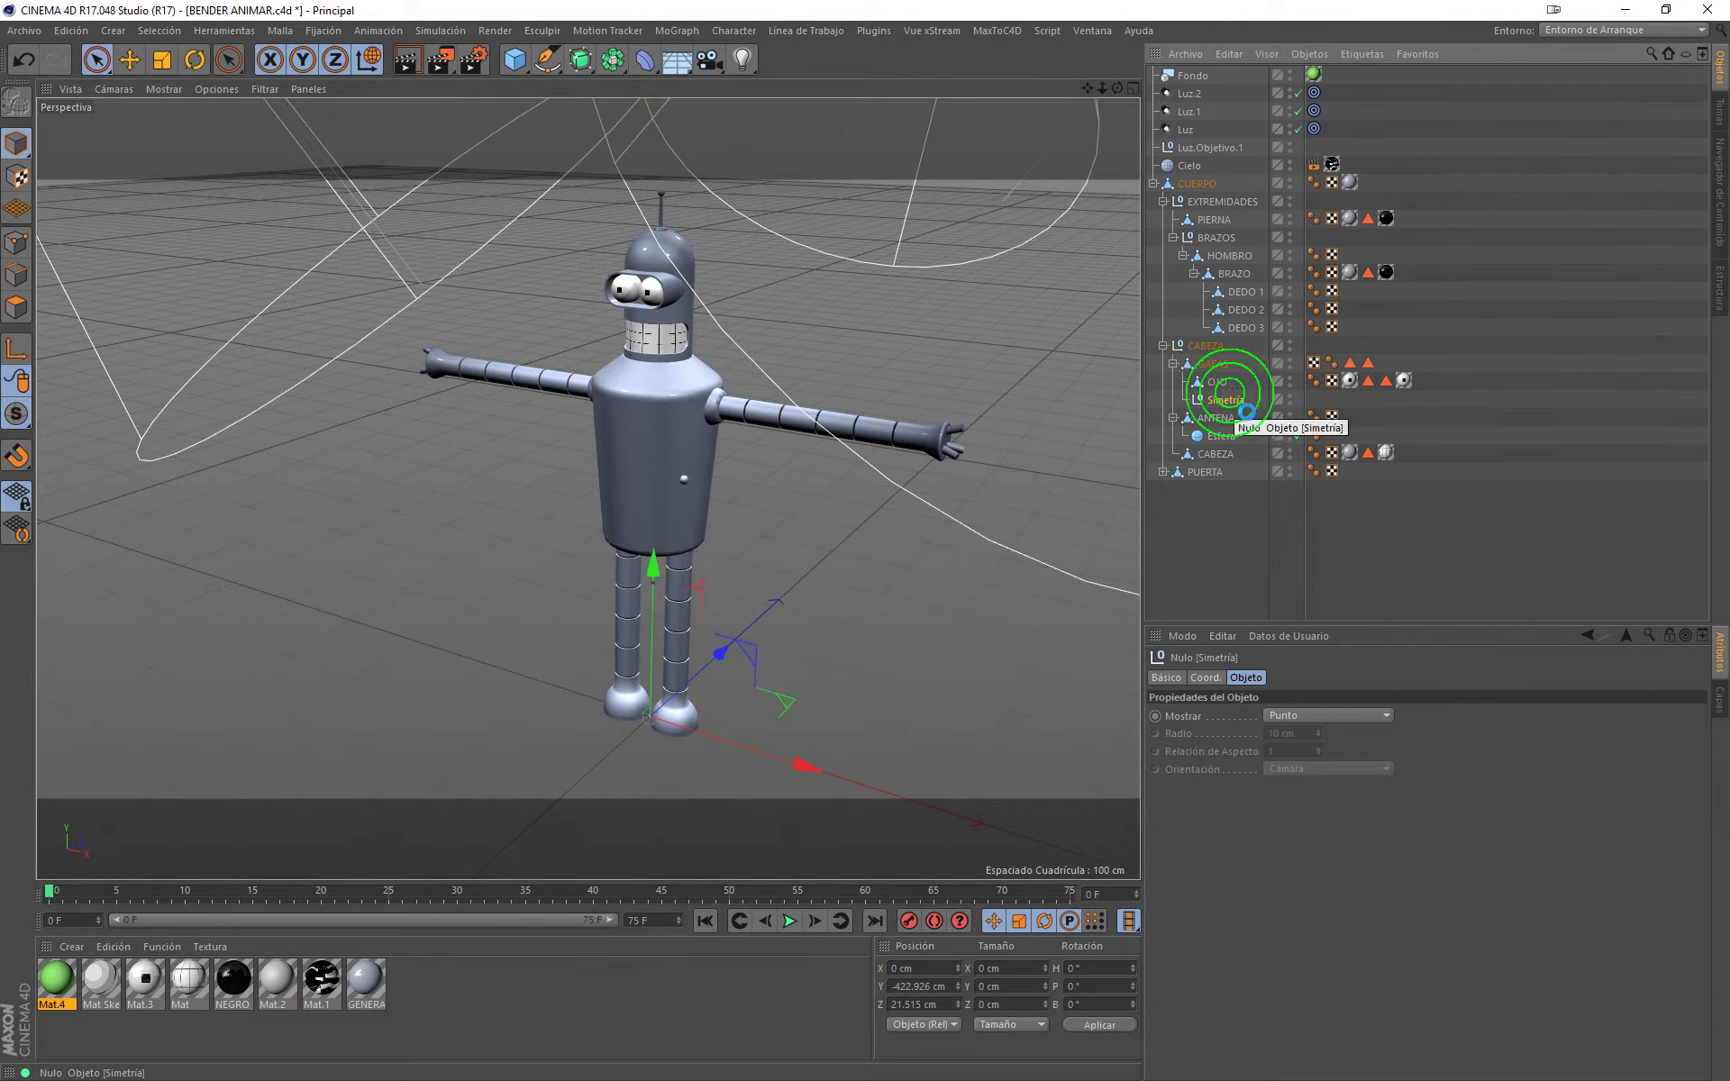
key("Delete")
Step: Move BRAZOS to the top level and delete it, keeping its children
left_click(1164, 454)
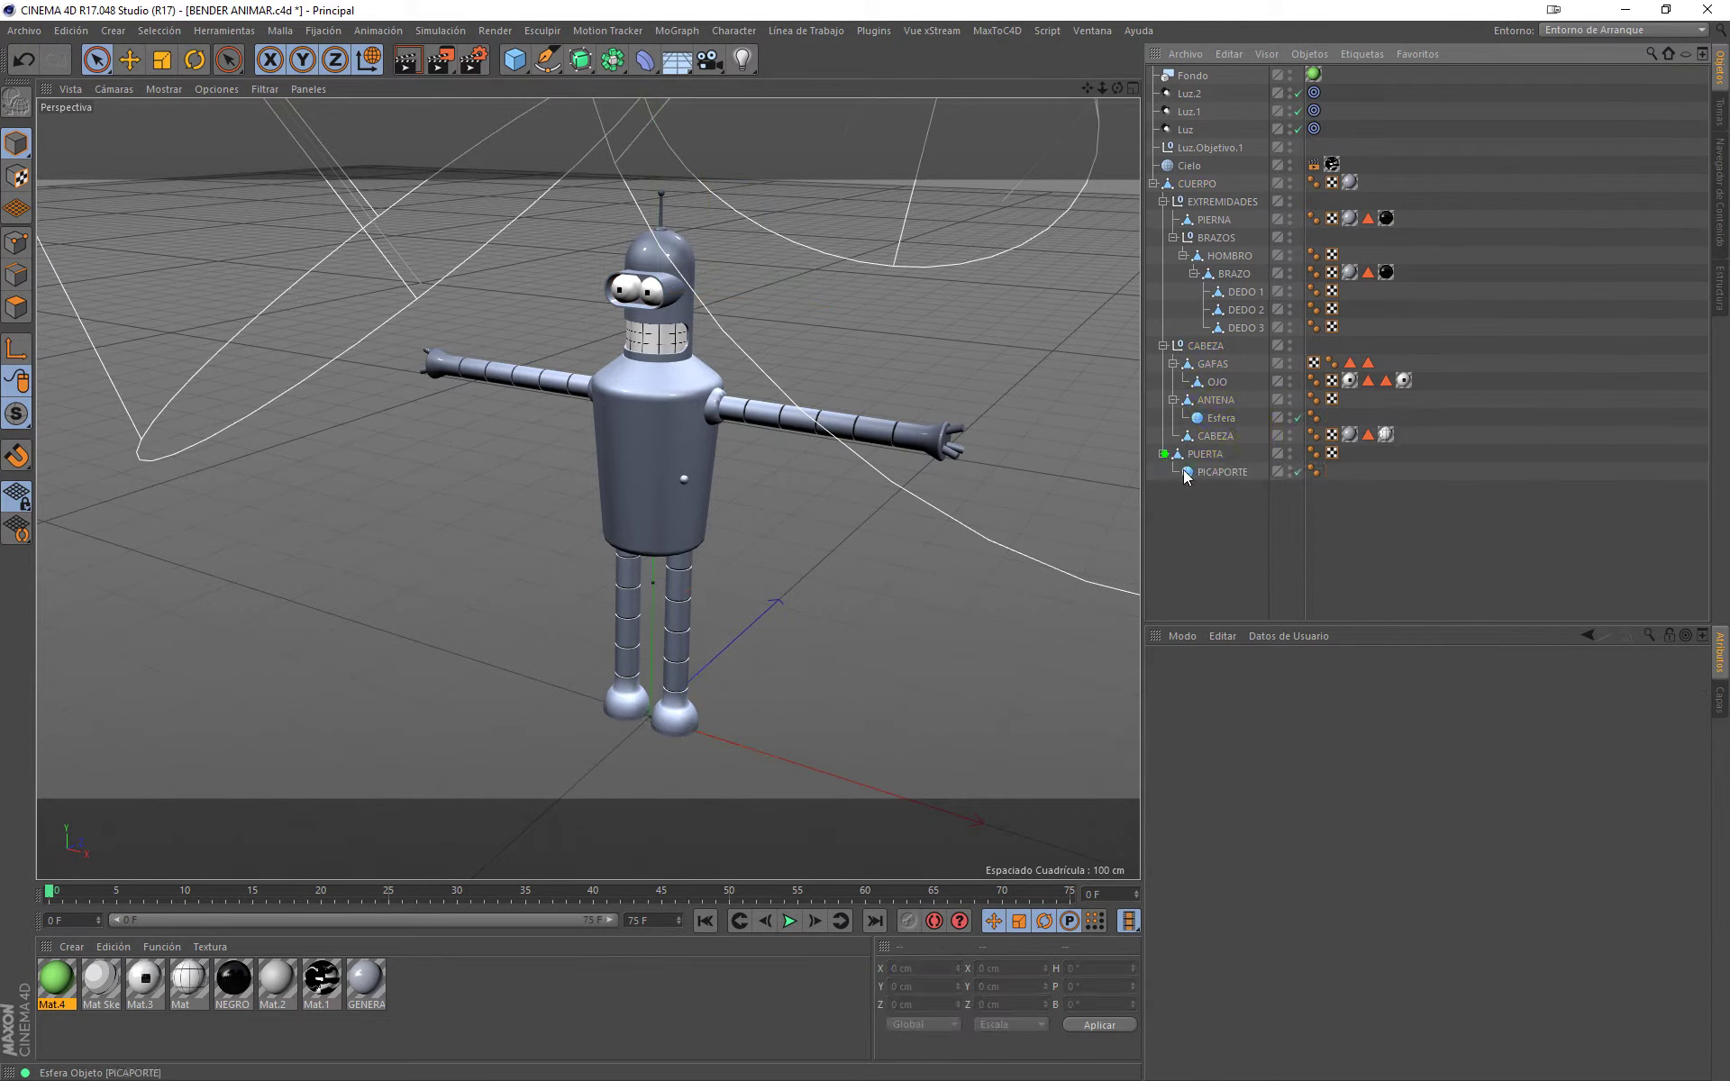
left_click(1214, 237)
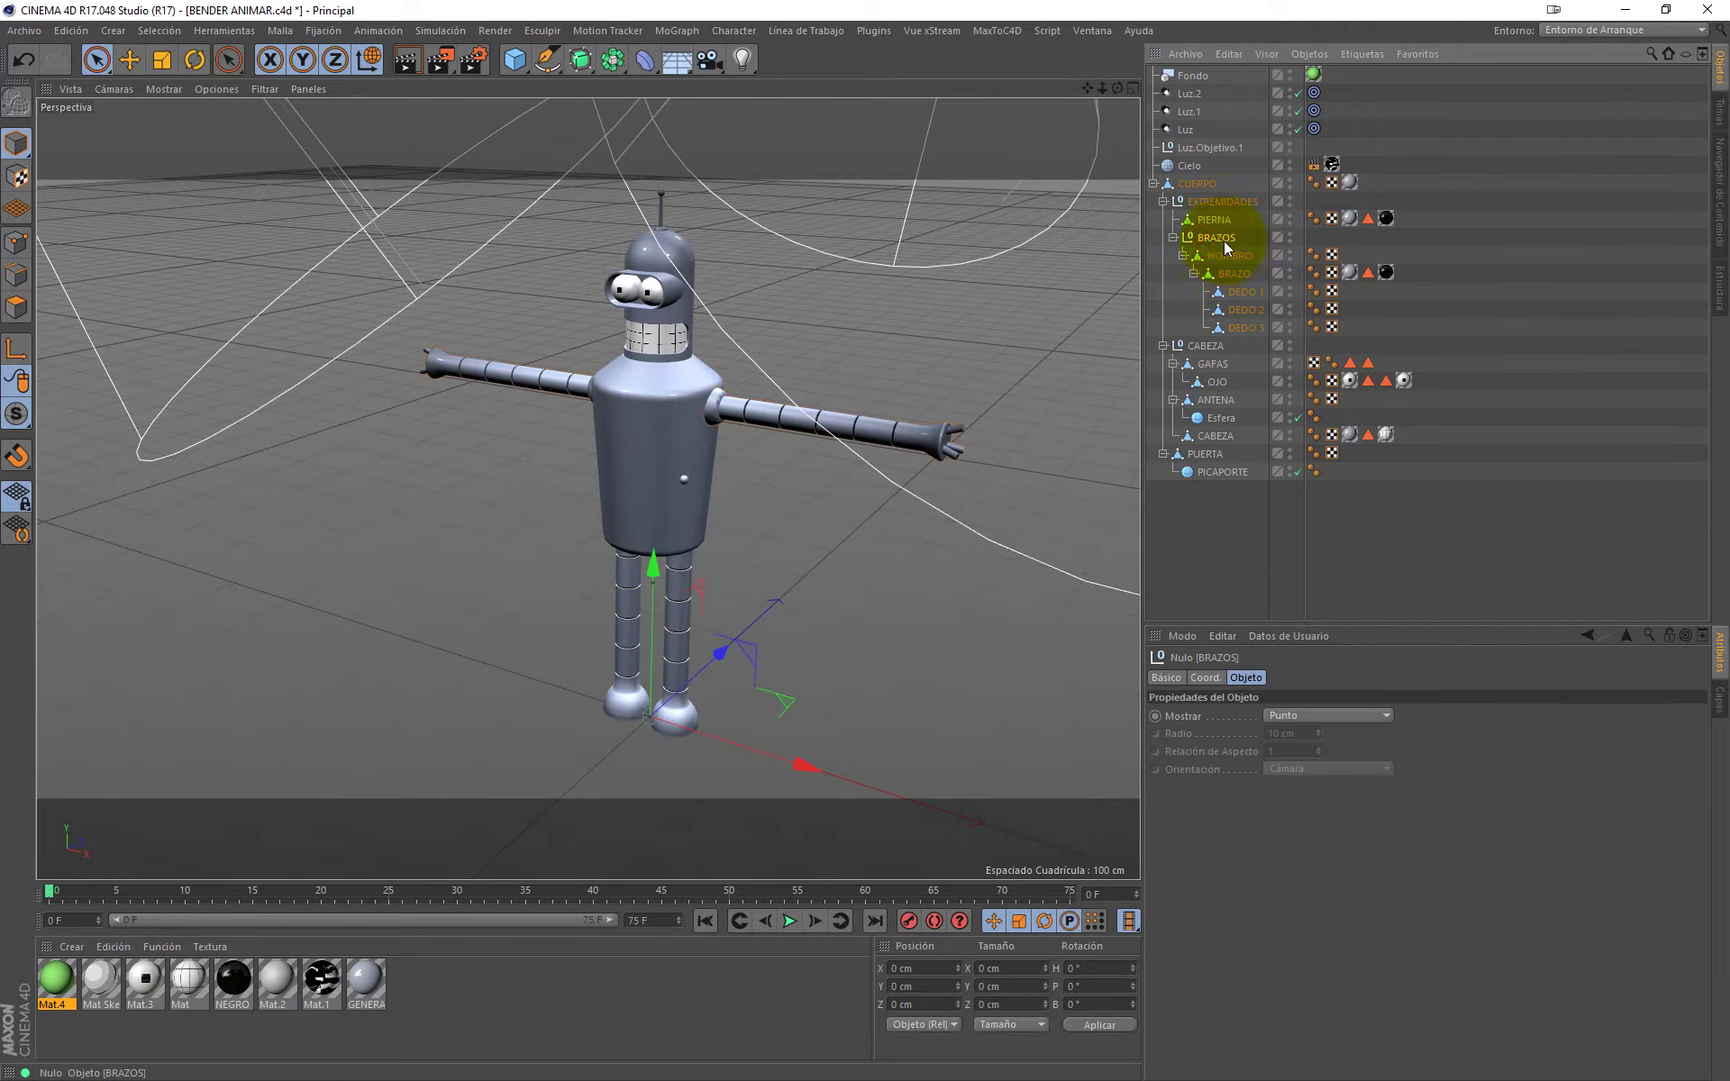
left_click_drag(1218, 238, 1222, 264)
left_click_drag(1208, 539, 1209, 533)
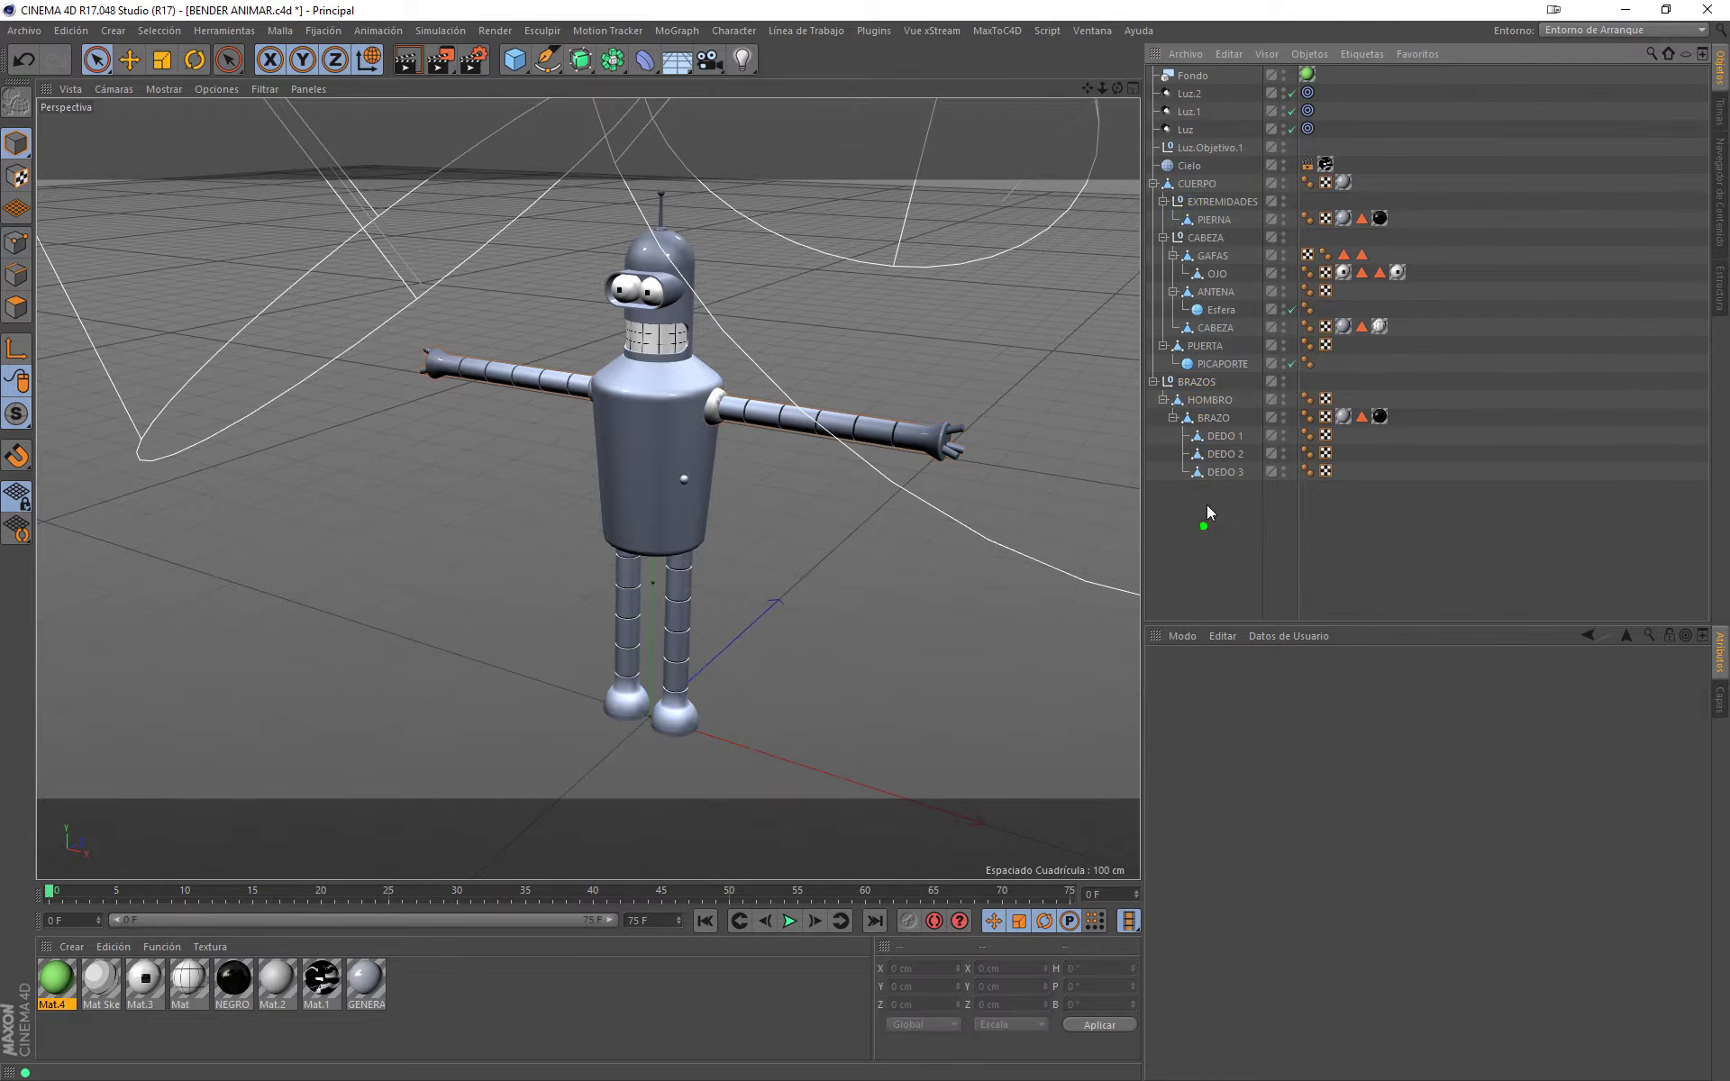
left_click(1193, 382)
left_click(1206, 401)
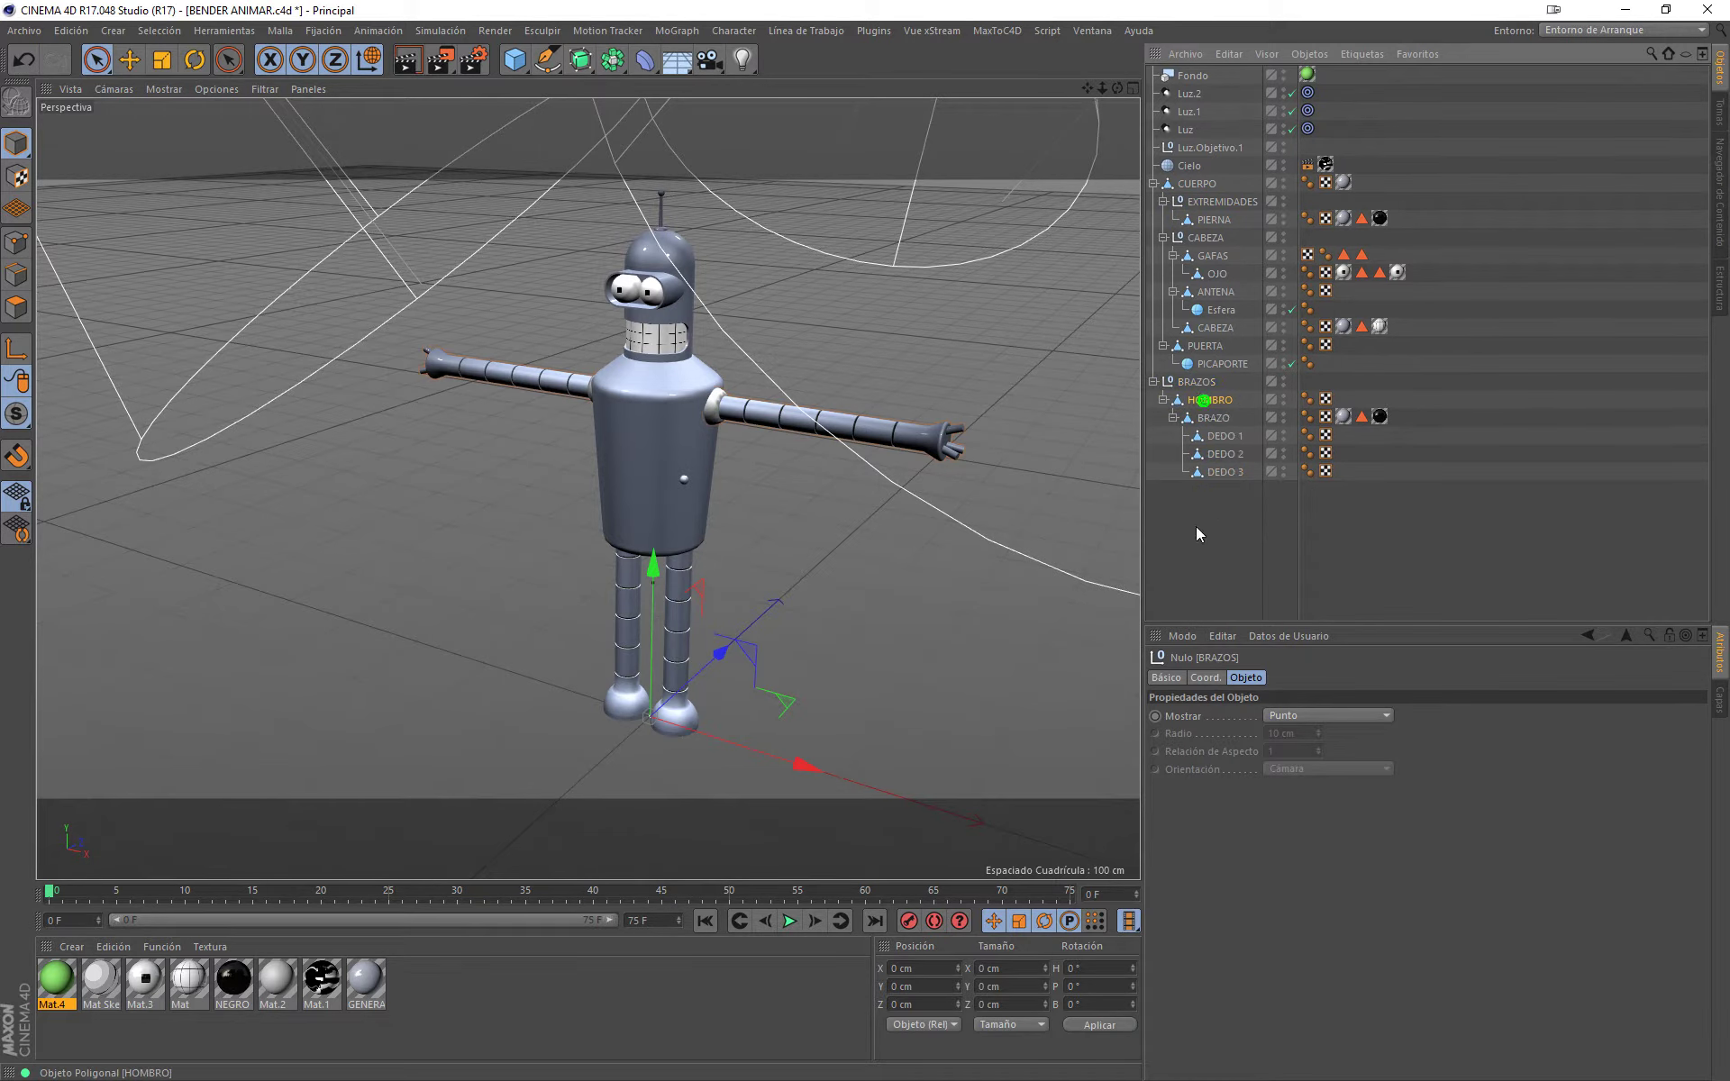
left_click(1207, 383)
key("Delete")
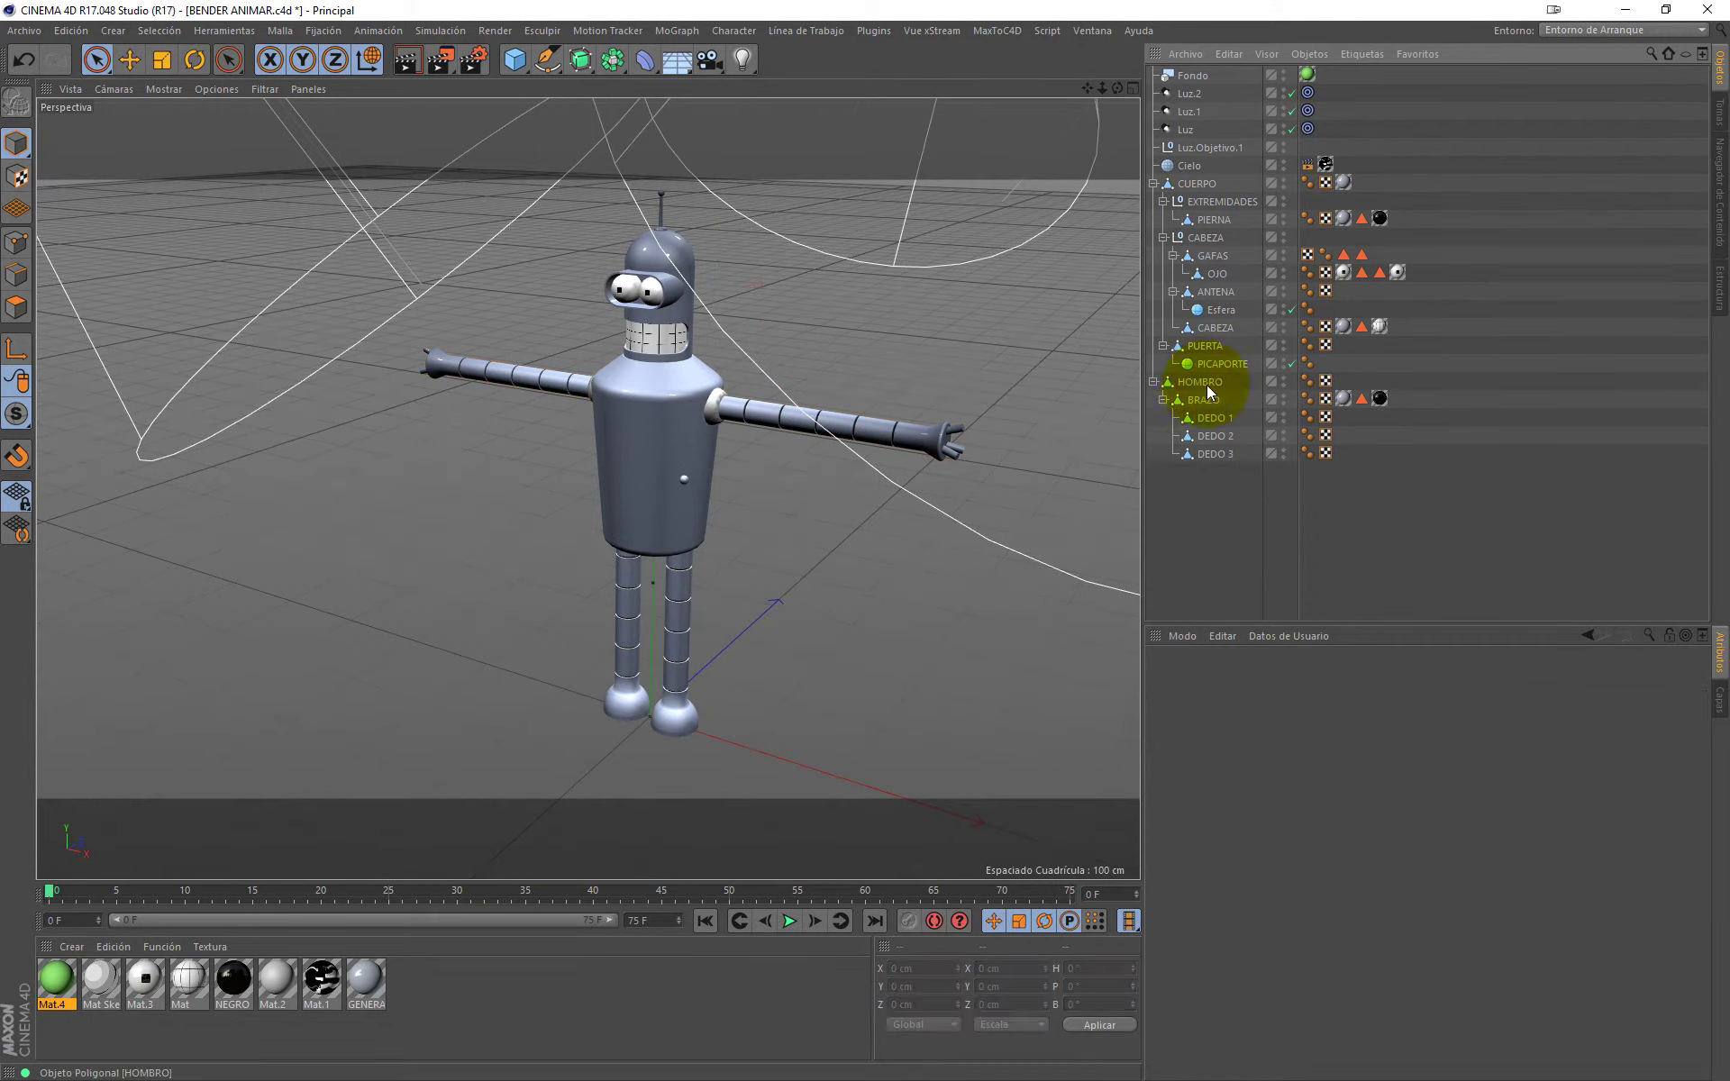
Step: Move BRAZO out of HOMBRO to the top level of the hierarchy
left_click(1207, 387)
left_click(1195, 382)
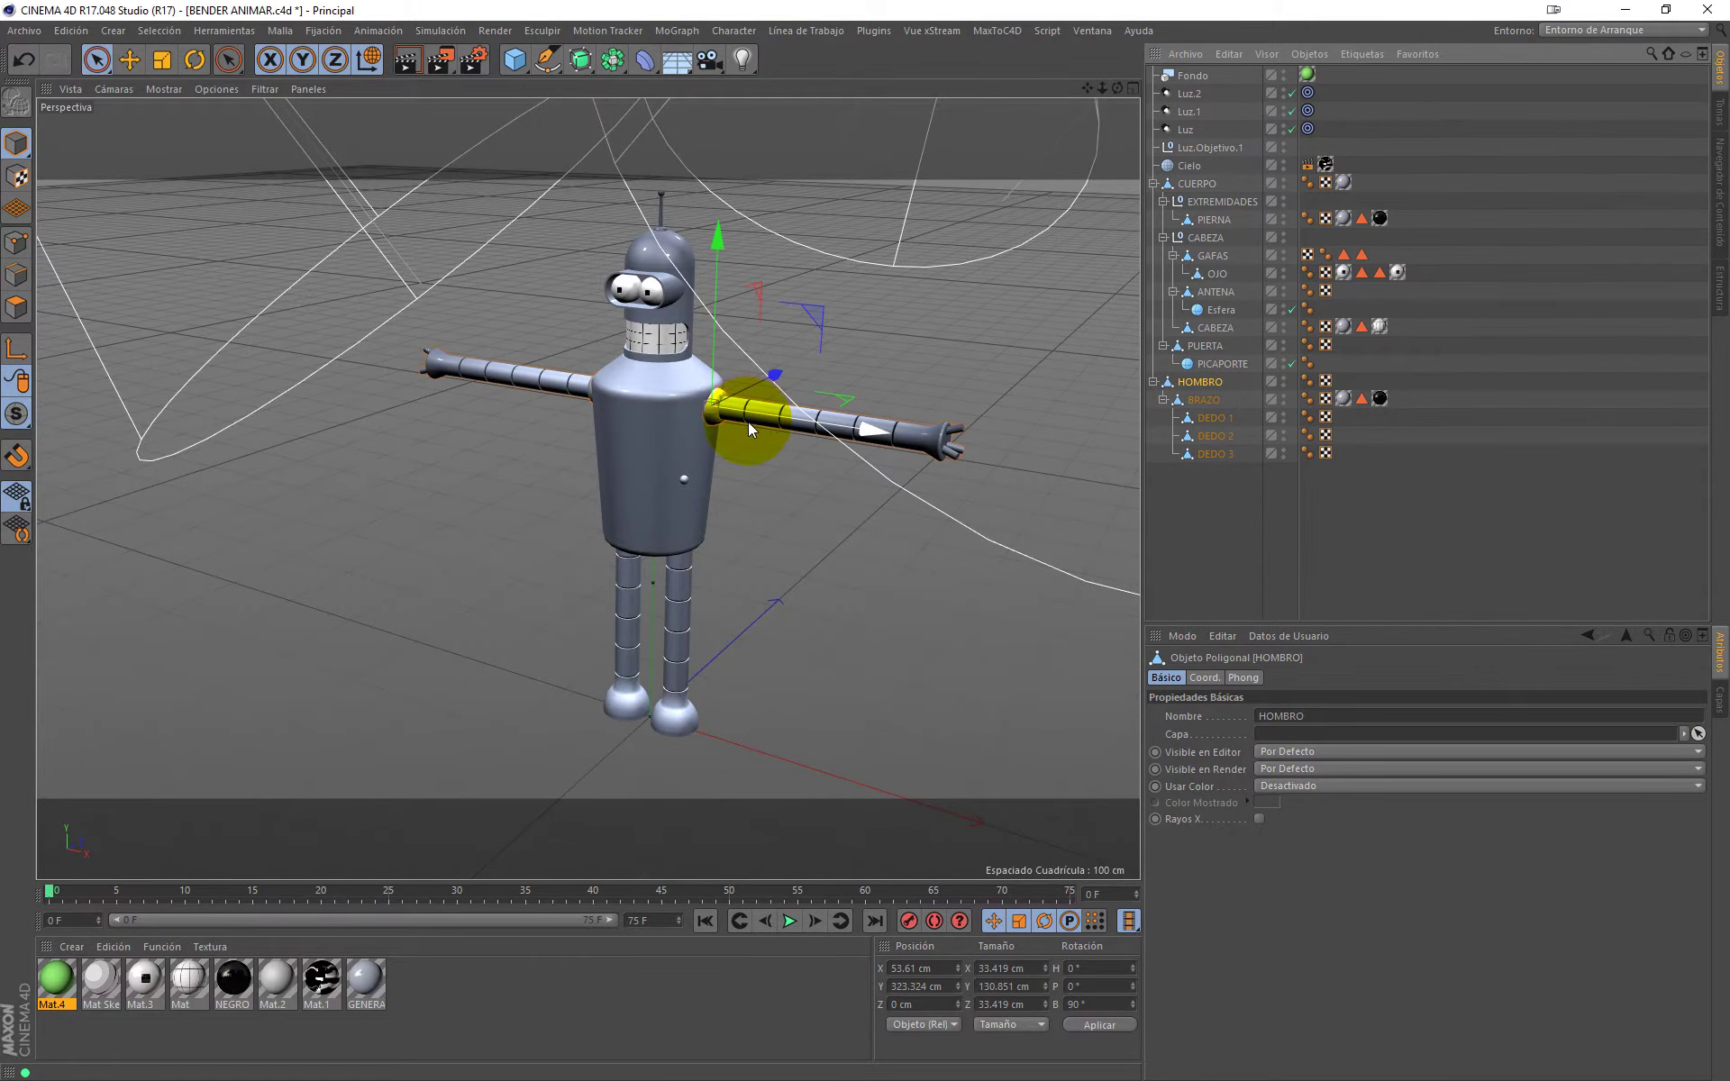
mouse_move(748, 428)
left_mouse_down("alt")
mouse_move(815, 418)
mouse_move(826, 387)
mouse_move(1068, 426)
left_mouse_up("alt")
left_click(1209, 500)
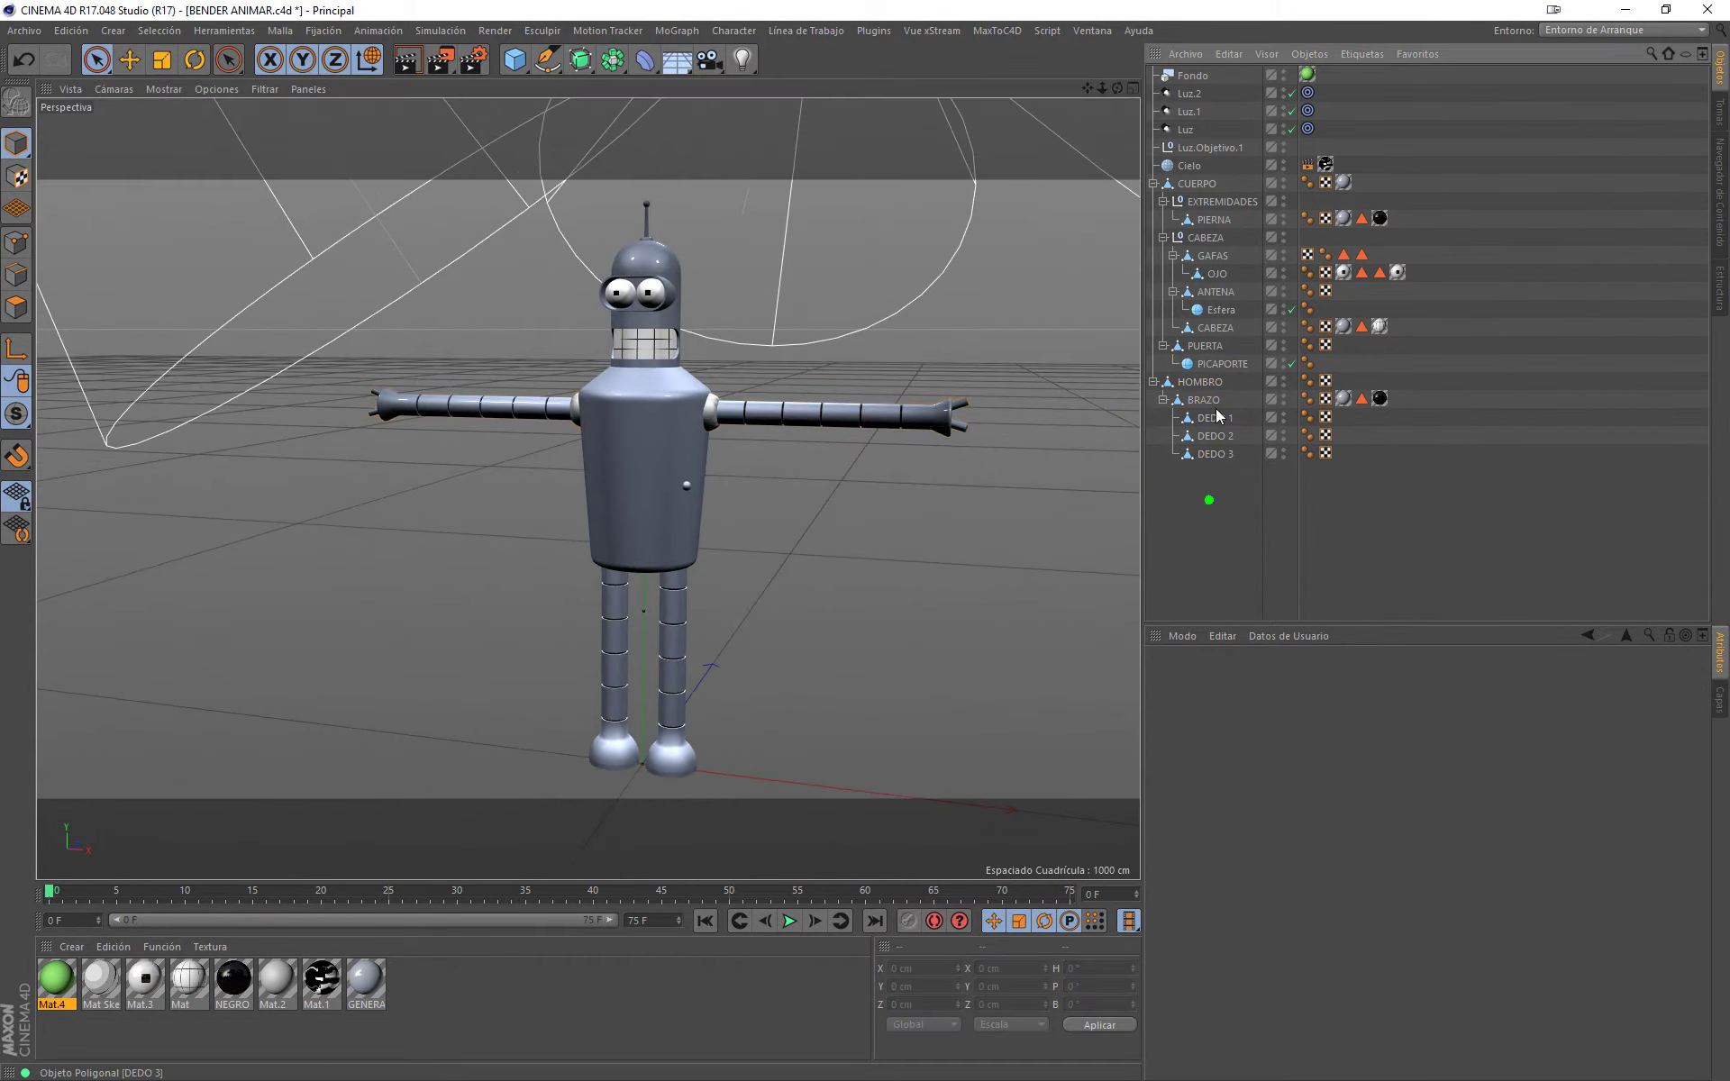
left_click(1207, 400)
left_click_drag(1212, 460, 1203, 393)
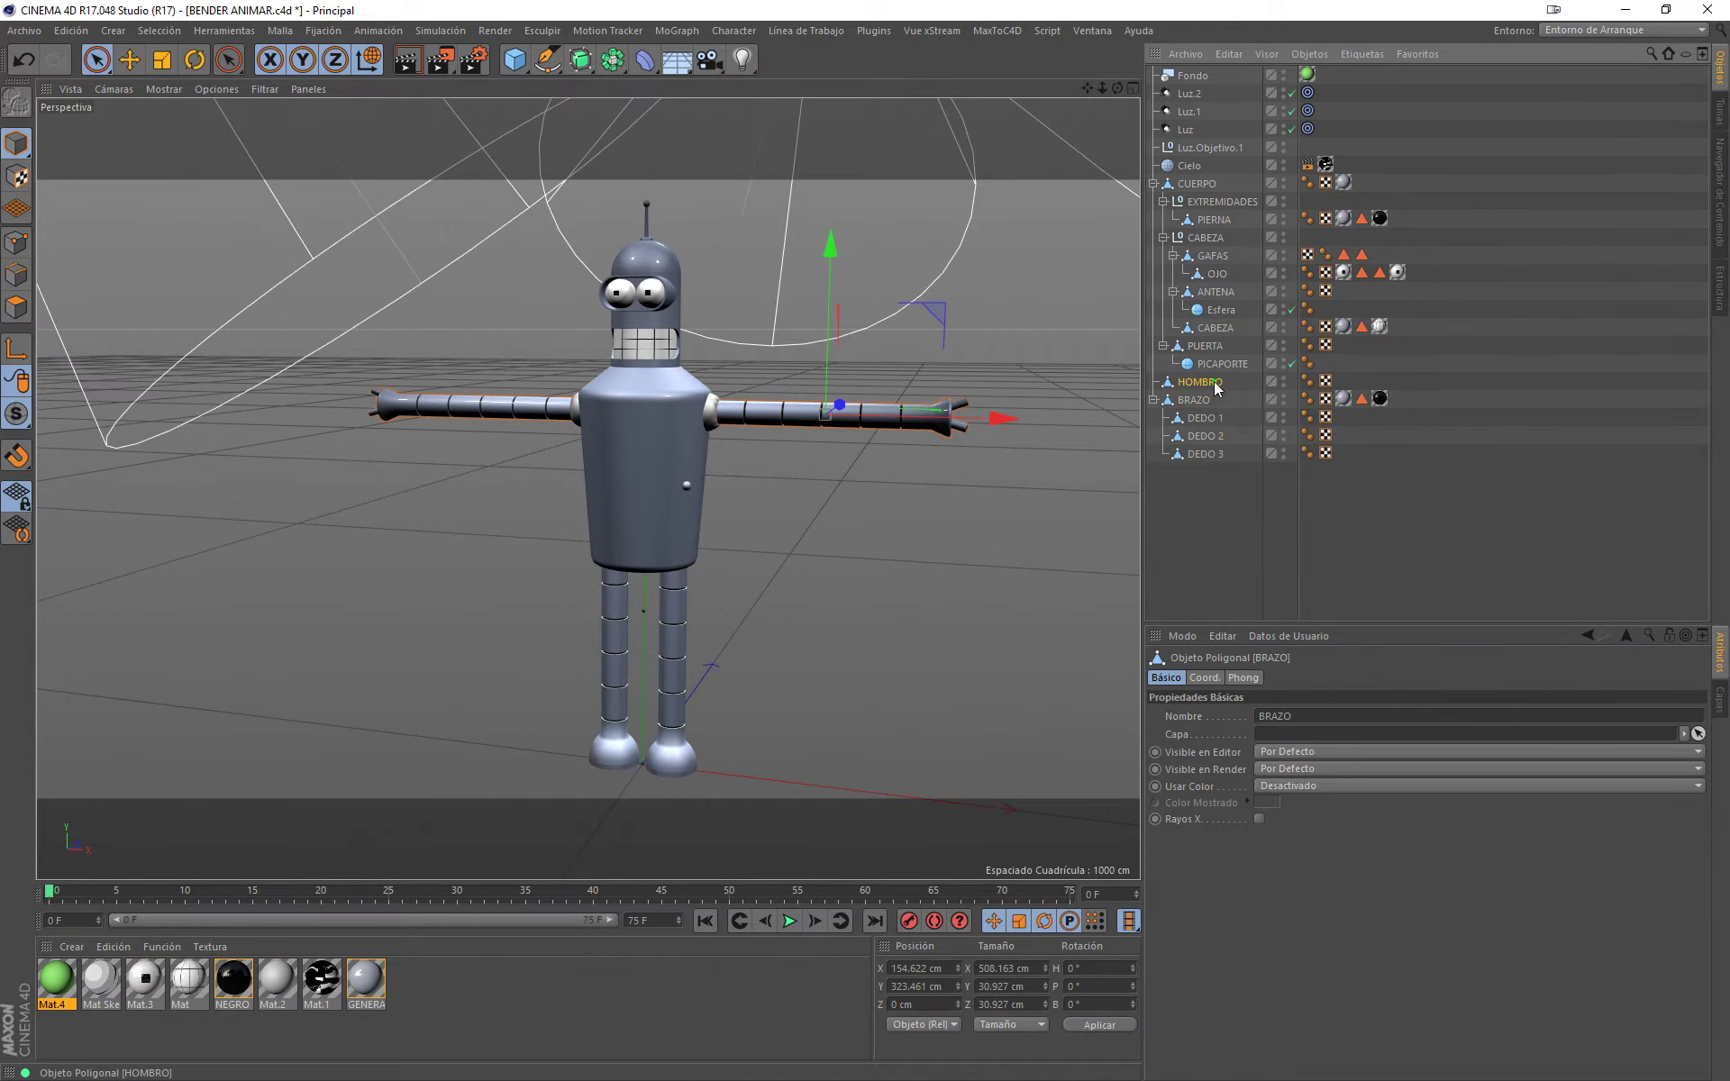
left_click(1214, 386)
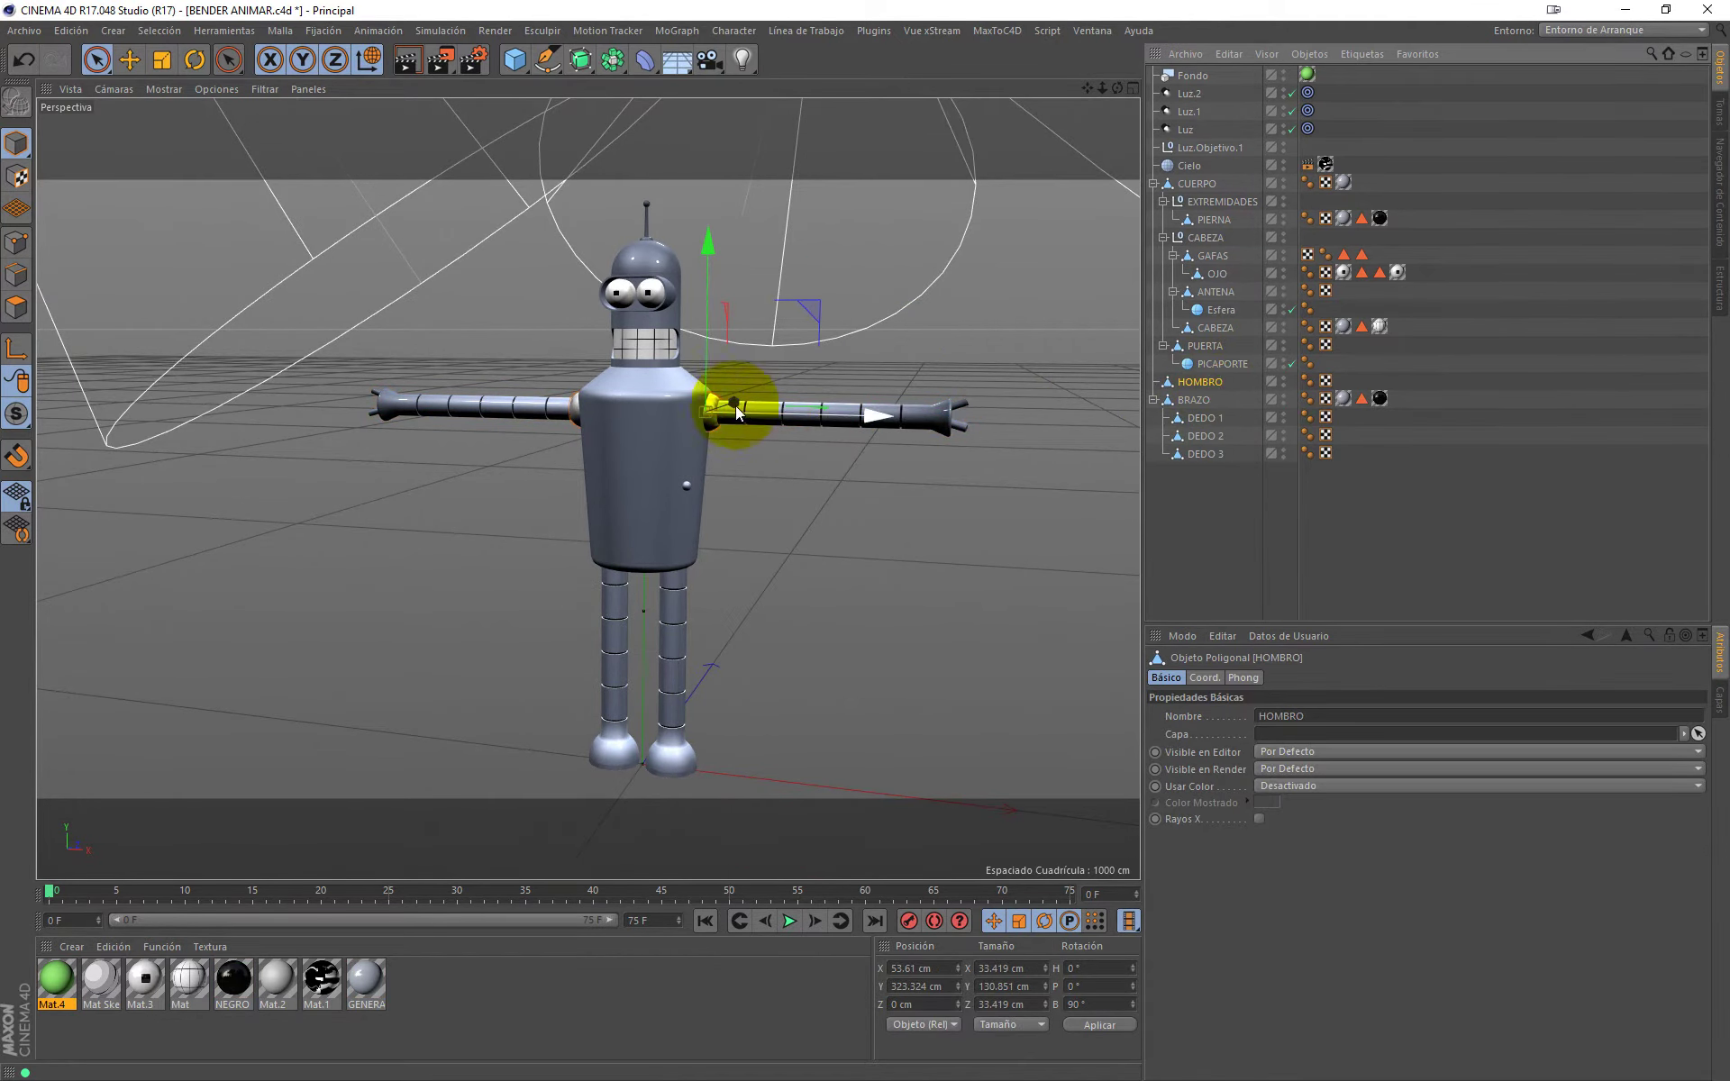
scroll(729, 401, "up", 3)
Step: Set the viewport display to Gouraud Shading (Lines)
scroll(728, 401, "up", 3)
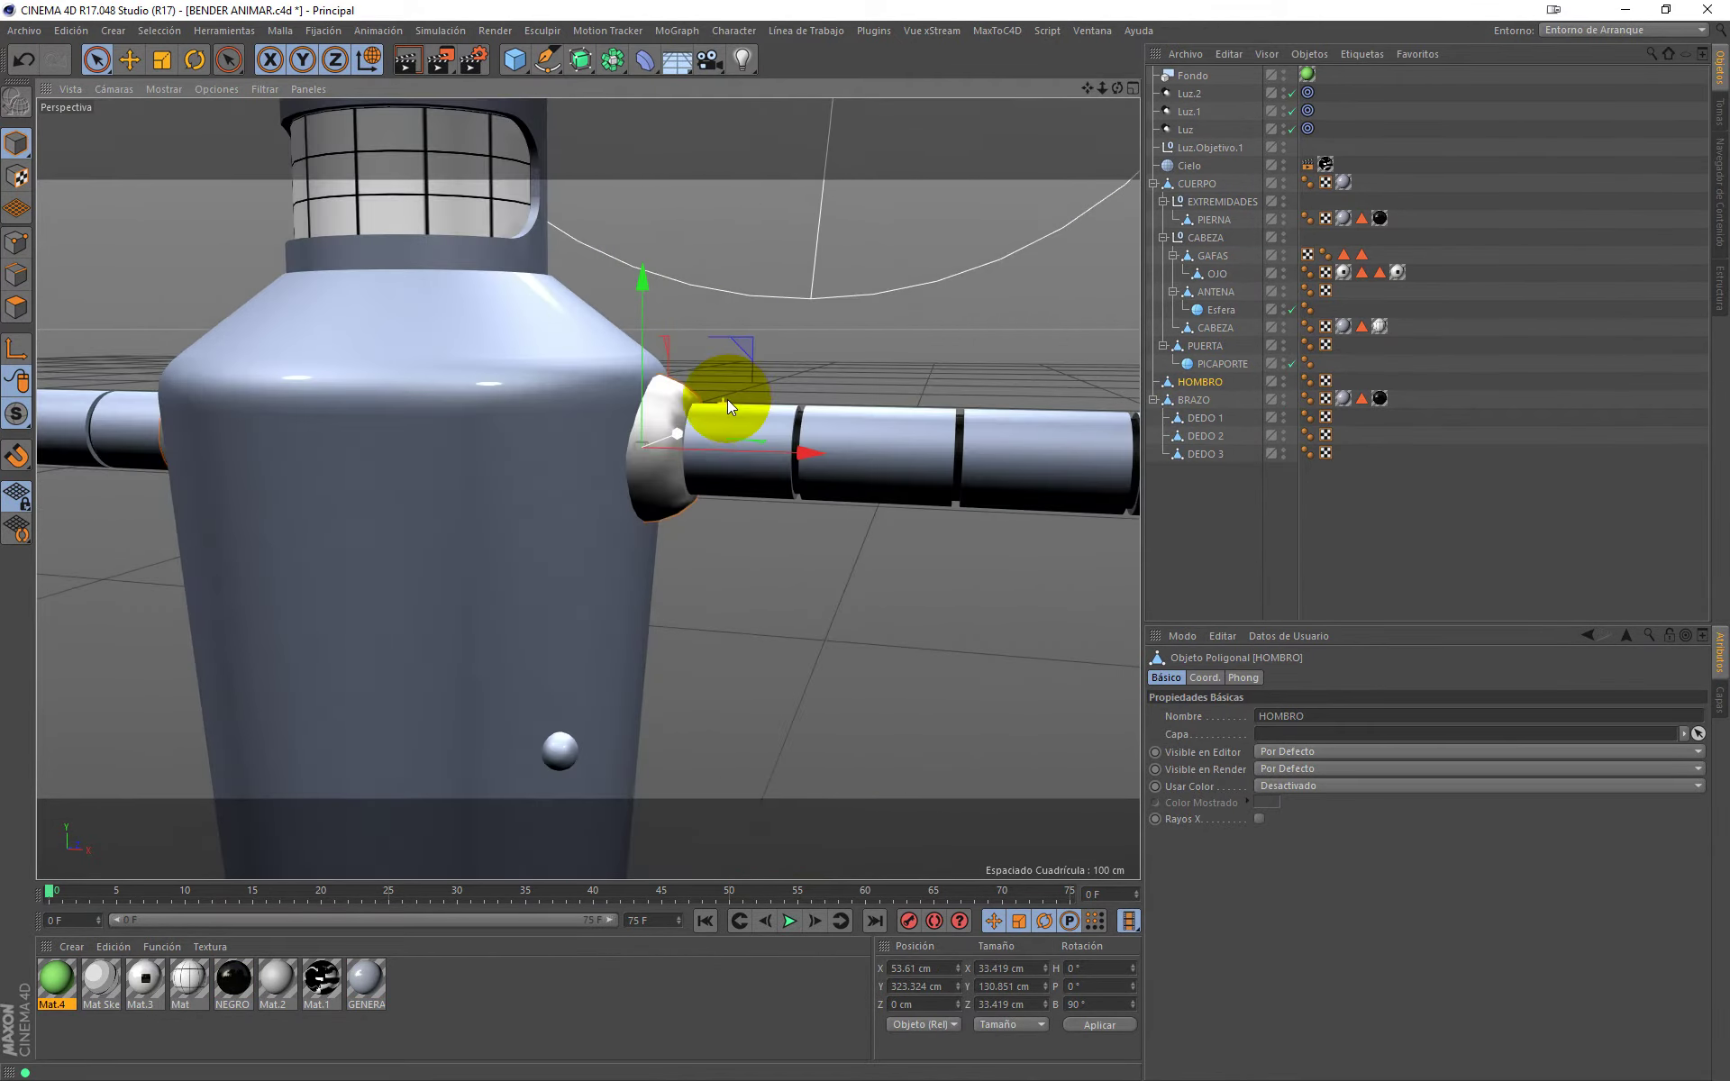
right_click(199, 111)
left_click(178, 124)
left_click(164, 88)
left_click(181, 123)
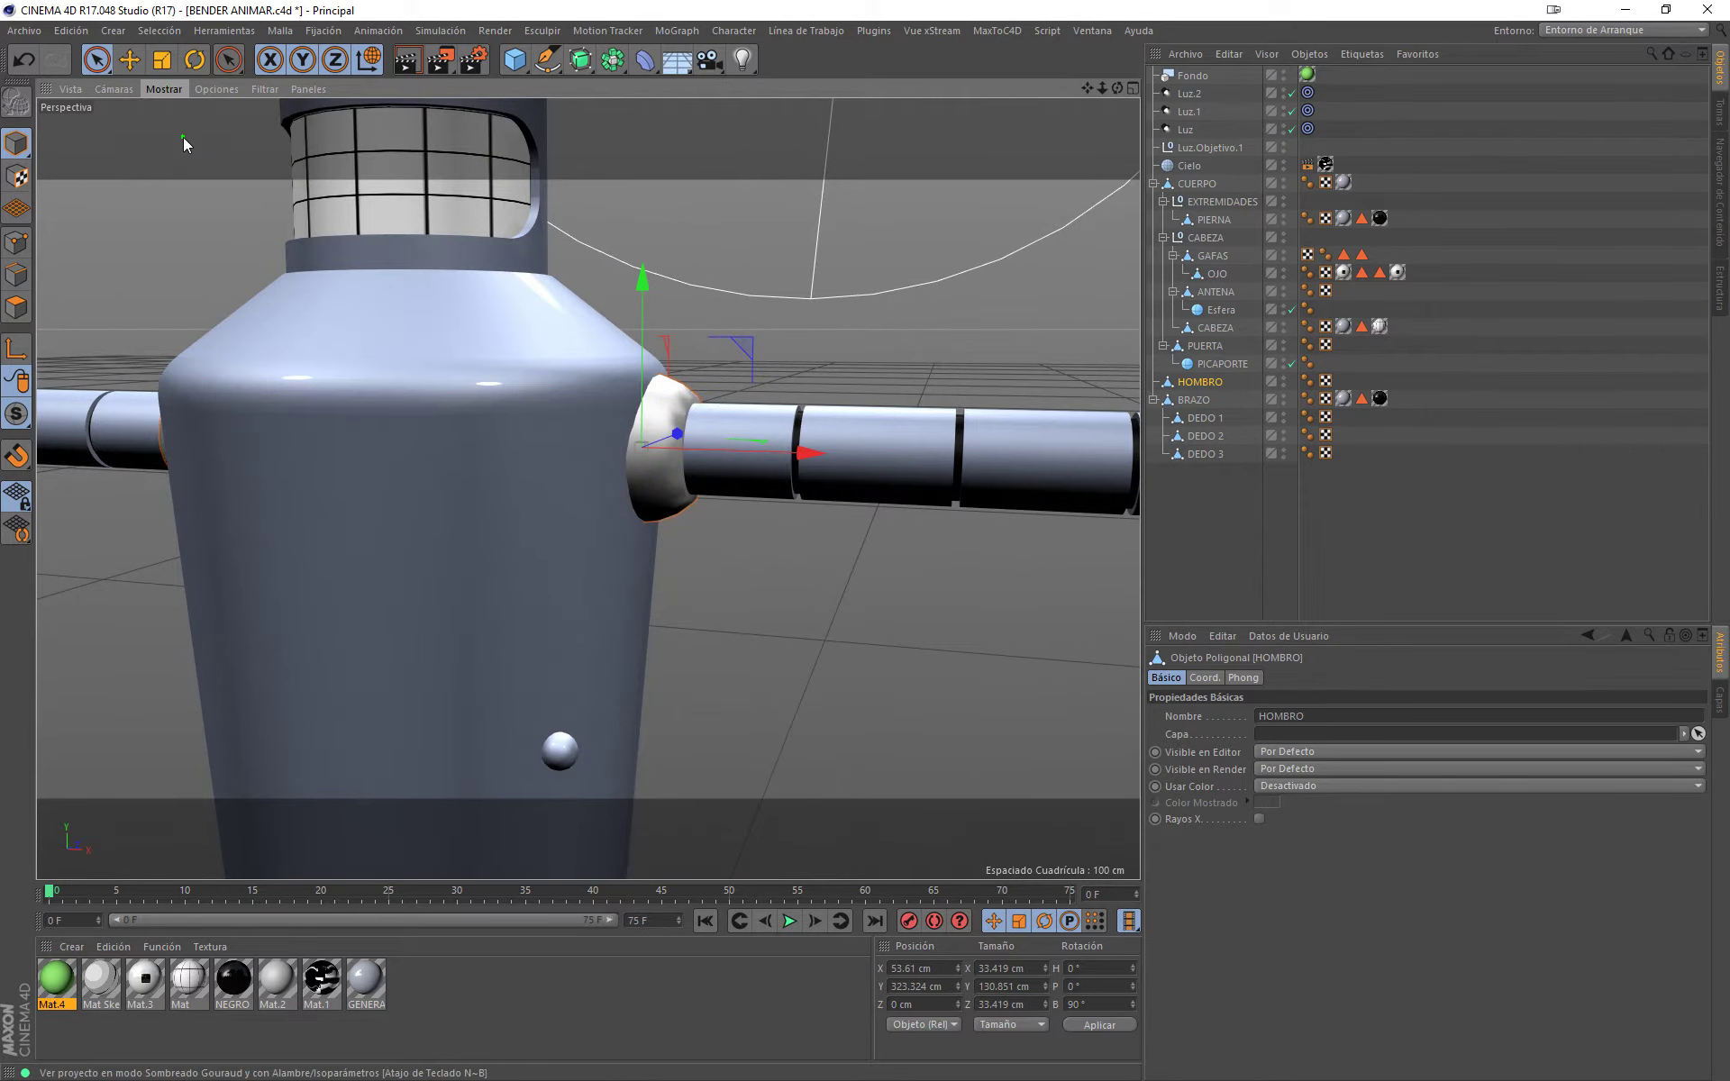
Step: Parent HOMBRO and PUERTA under CUERPO
left_click(773, 367)
left_click(655, 475)
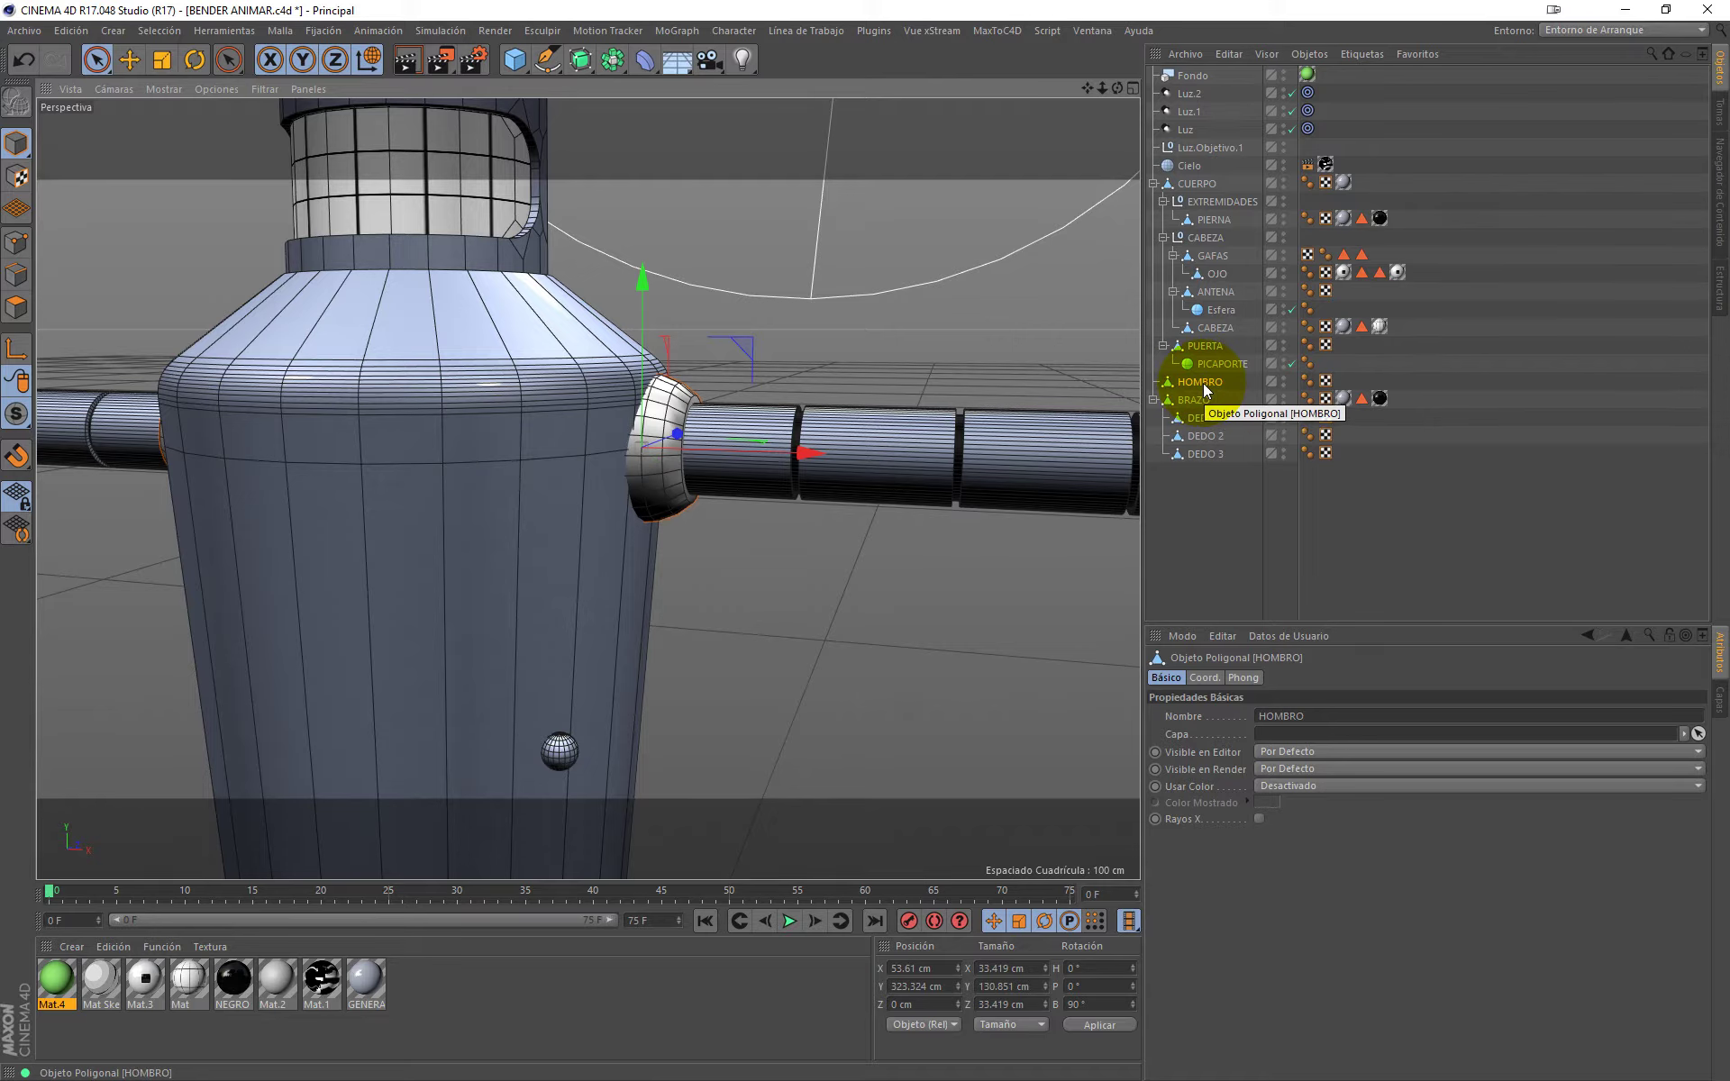
left_click_drag(1204, 386, 1203, 185)
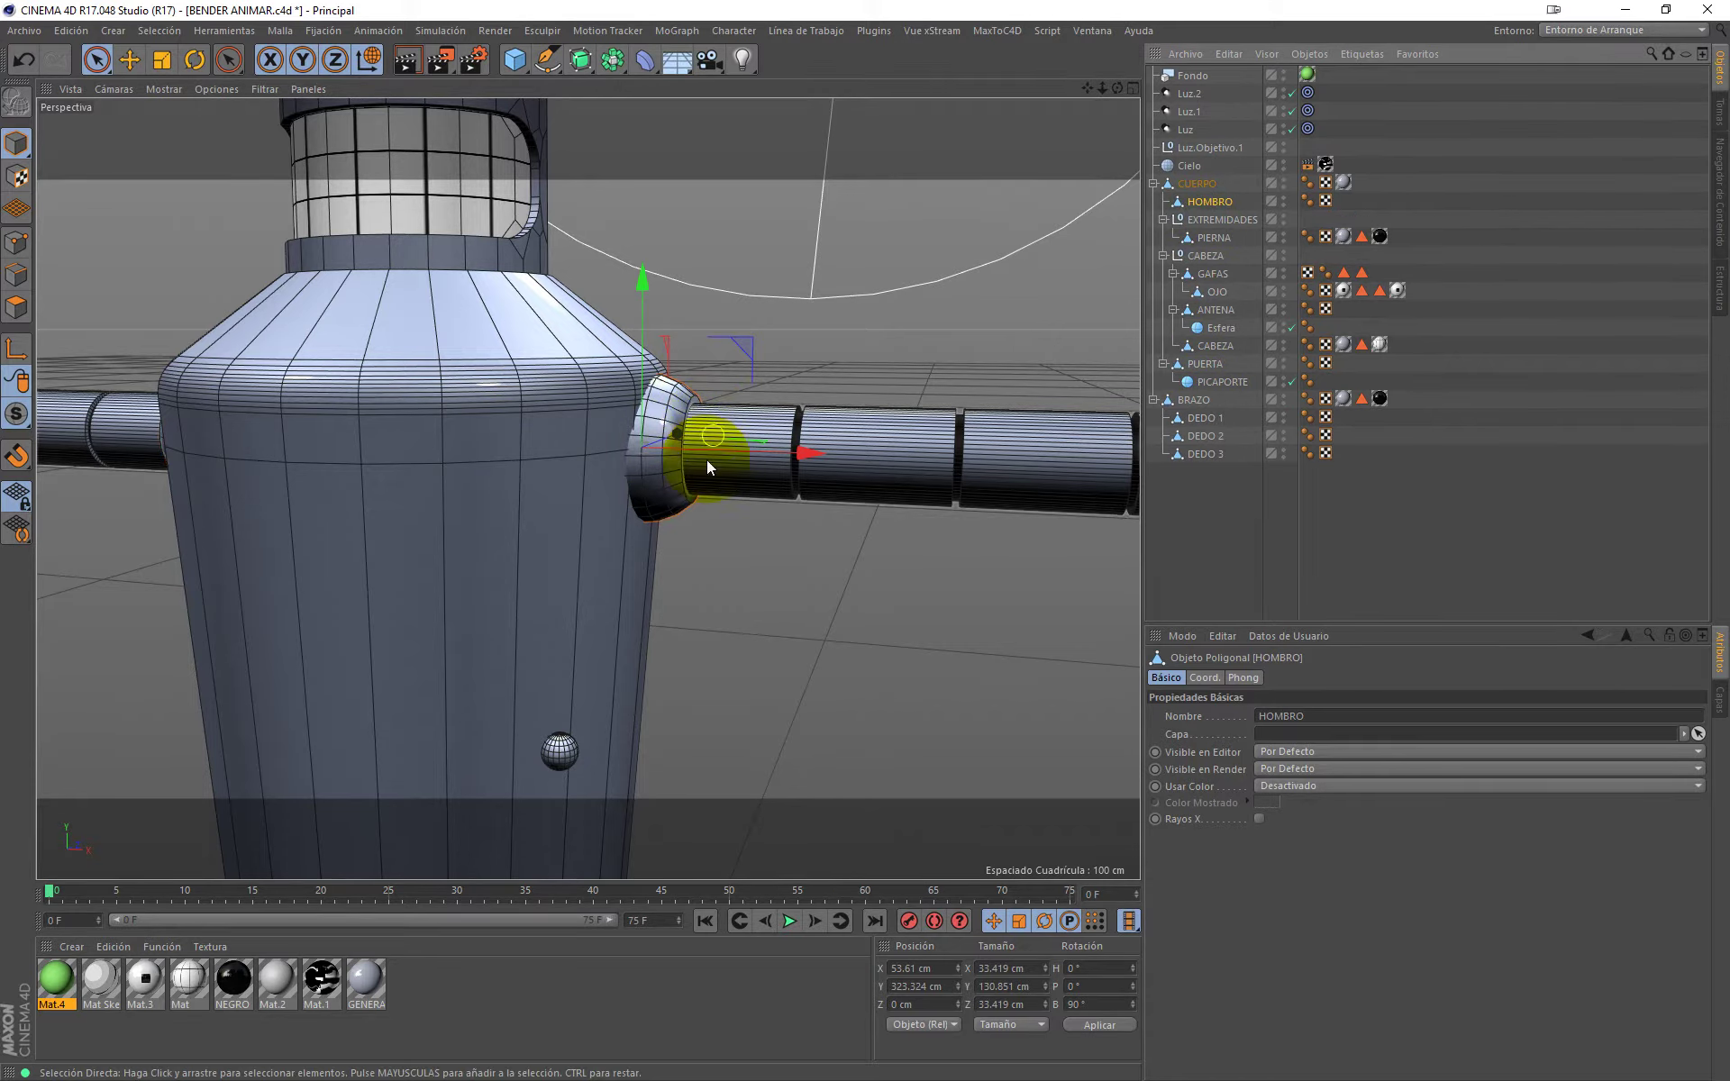
left_click(1208, 184)
left_click(1206, 364)
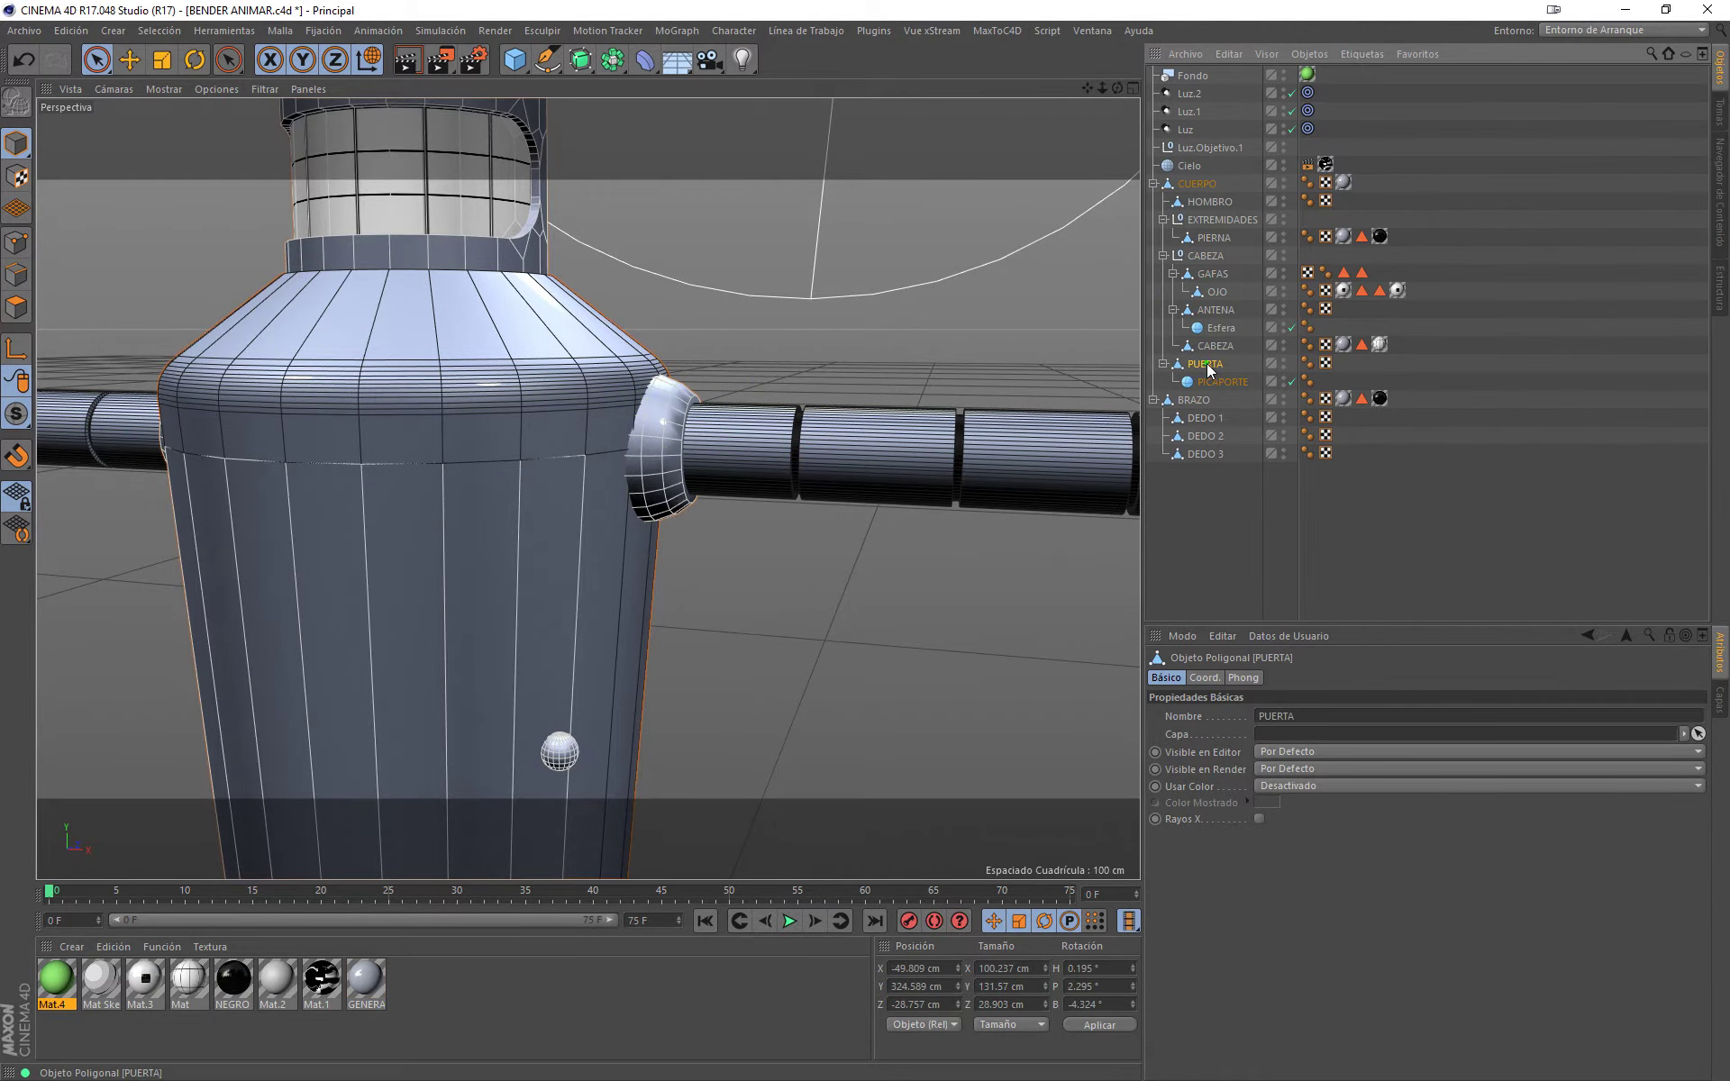
mouse_move(1225, 187)
left_mouse_down()
mouse_move(1209, 191)
mouse_move(1186, 544)
left_mouse_up()
Step: Select EXTREMIDADES, frame CABEZA, and collapse the CABEZA and CUERPO hierarchies
left_click(1209, 255)
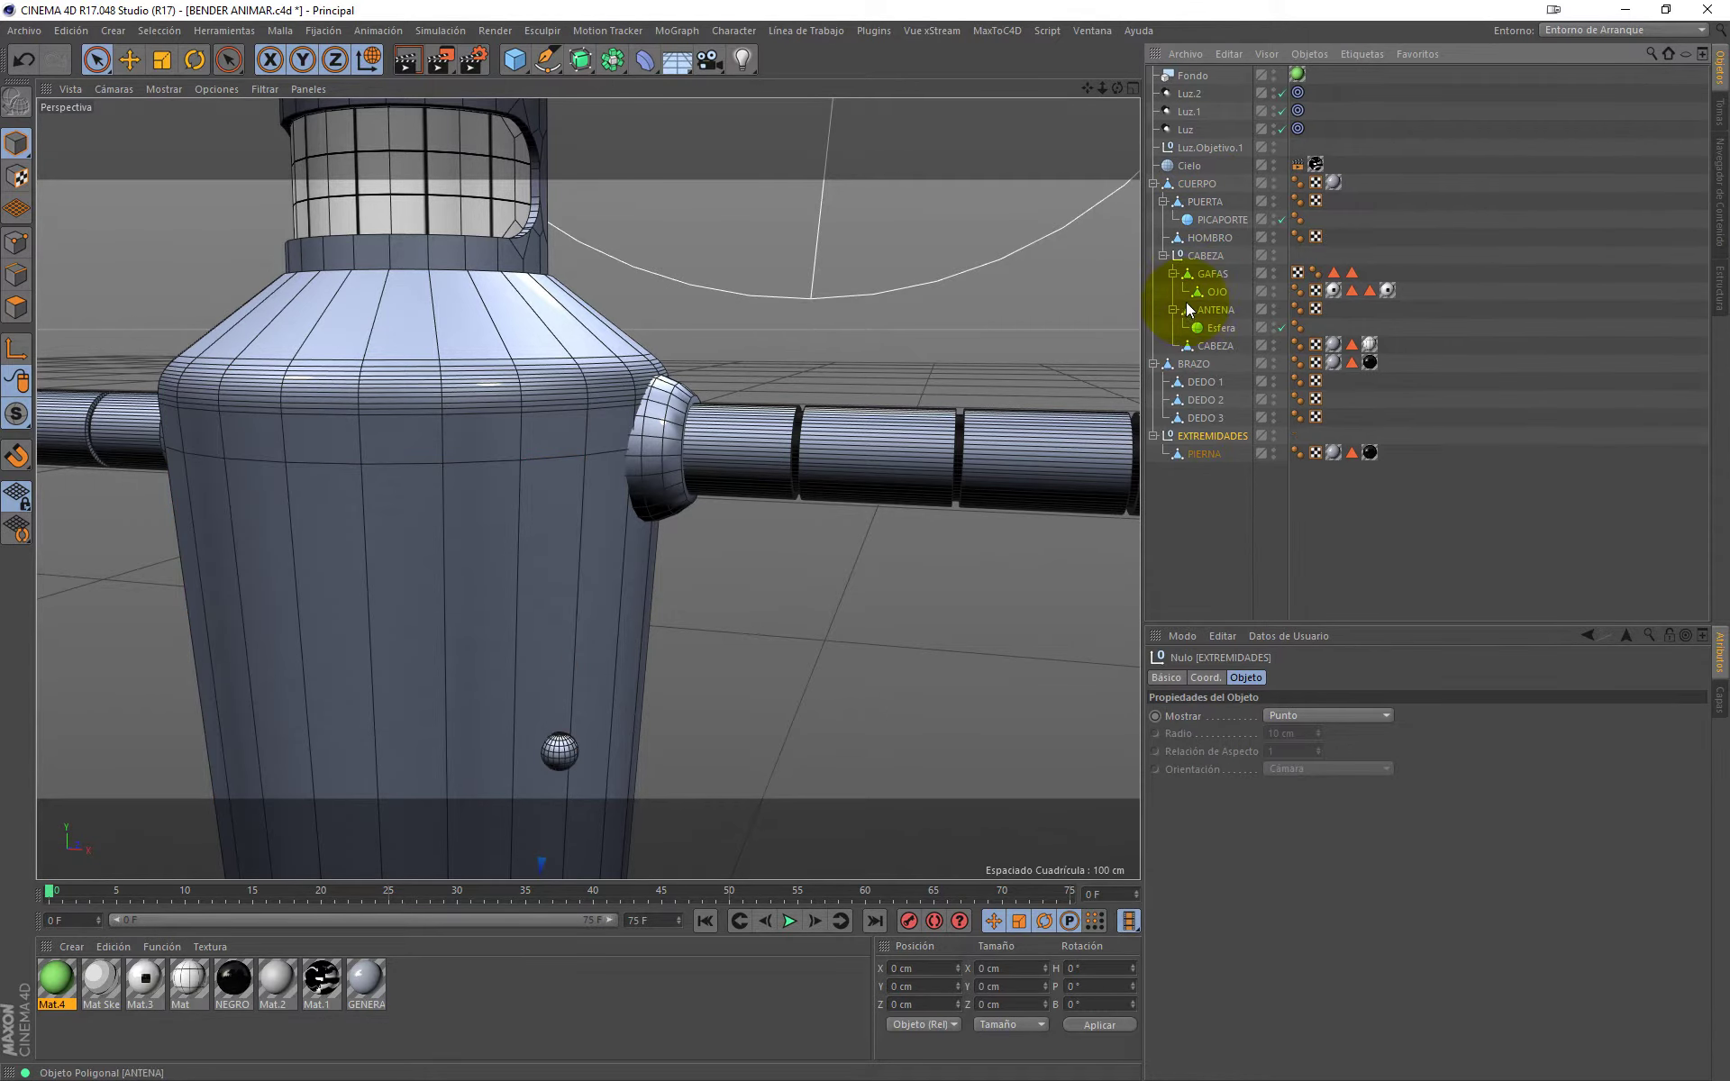
left_click(1204, 255)
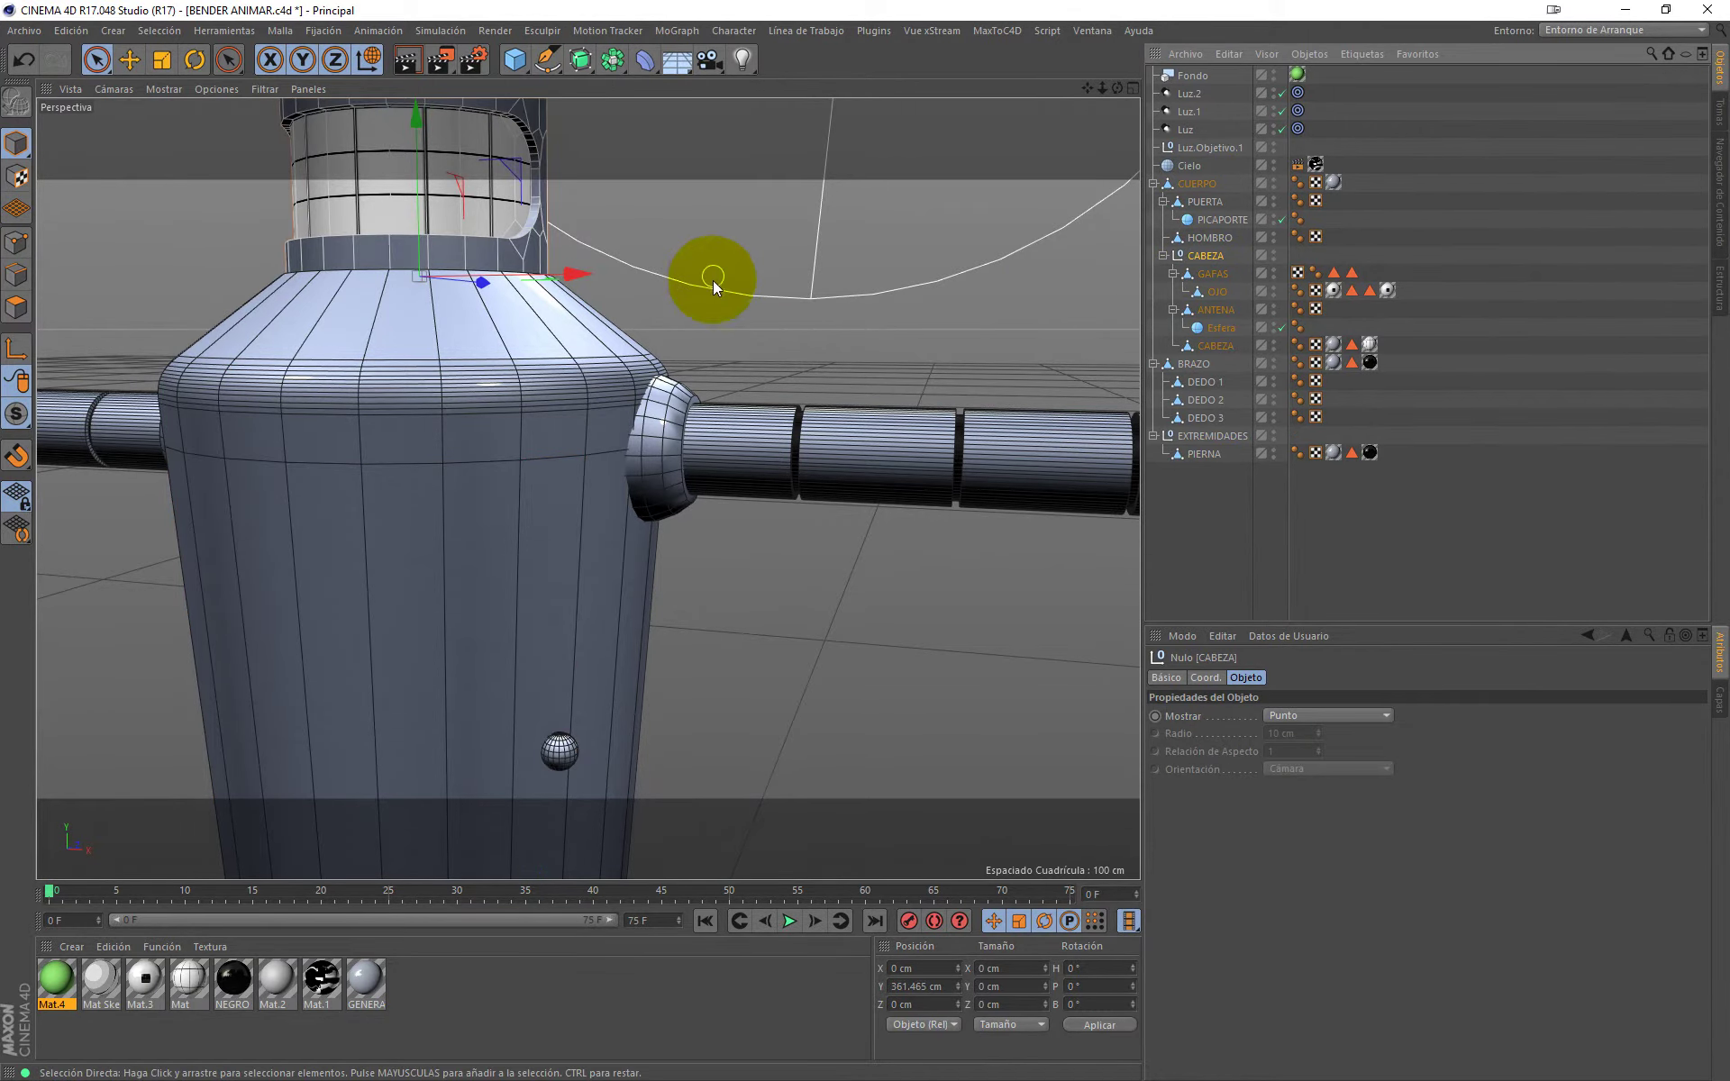
key("o")
left_click(1163, 256)
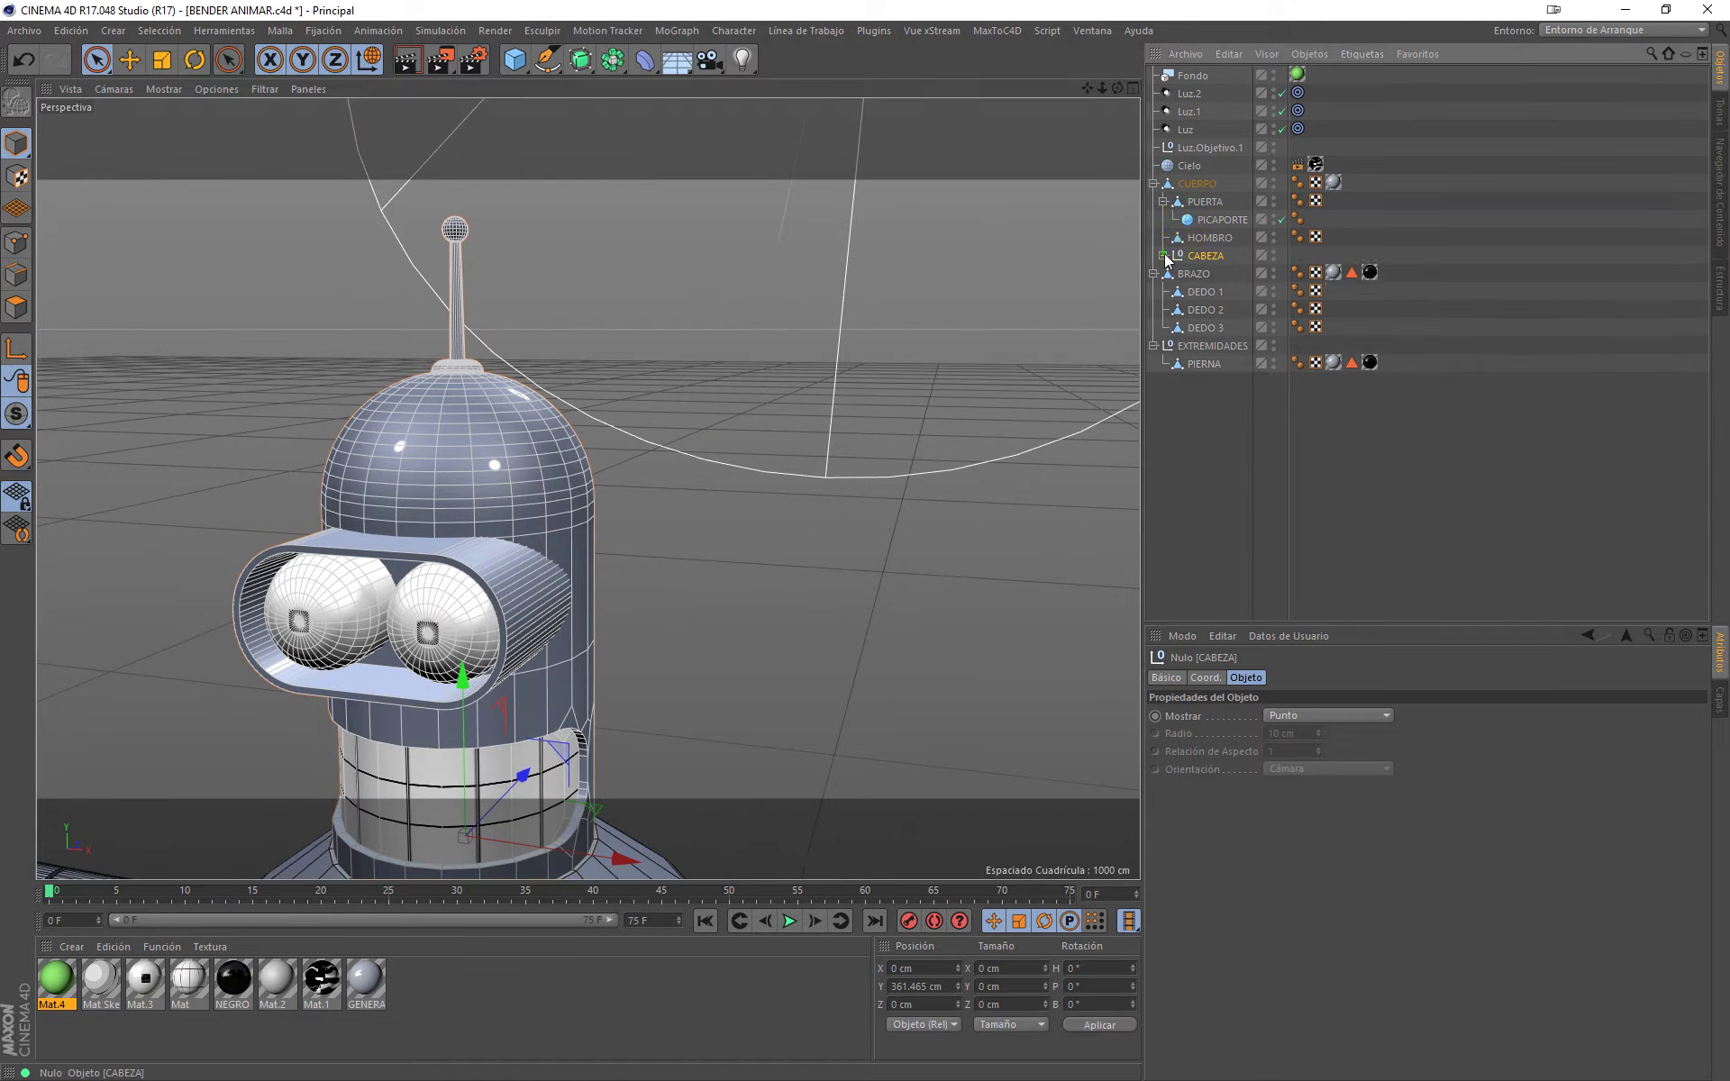
left_click(1158, 183)
Step: Frame BRAZO, select the DEDO 1 finger, and switch to Points mode with rectangle selection
left_click(1187, 204)
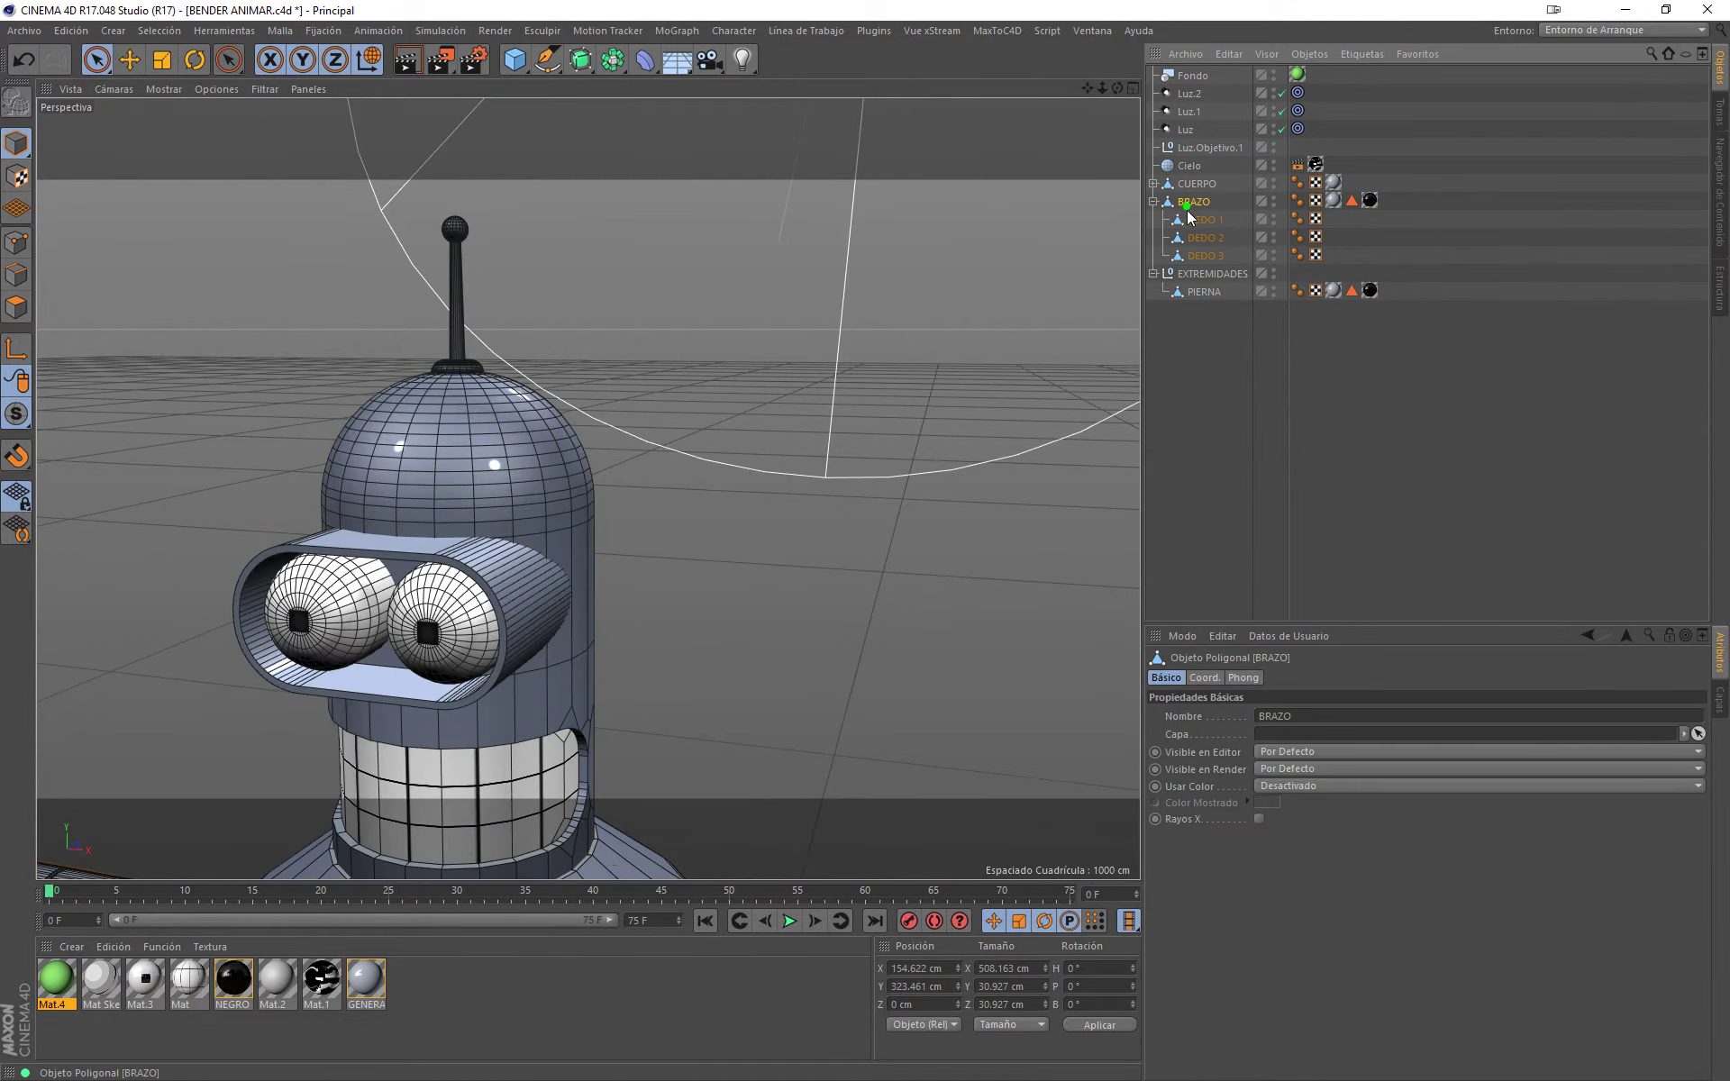
key("o")
key("o")
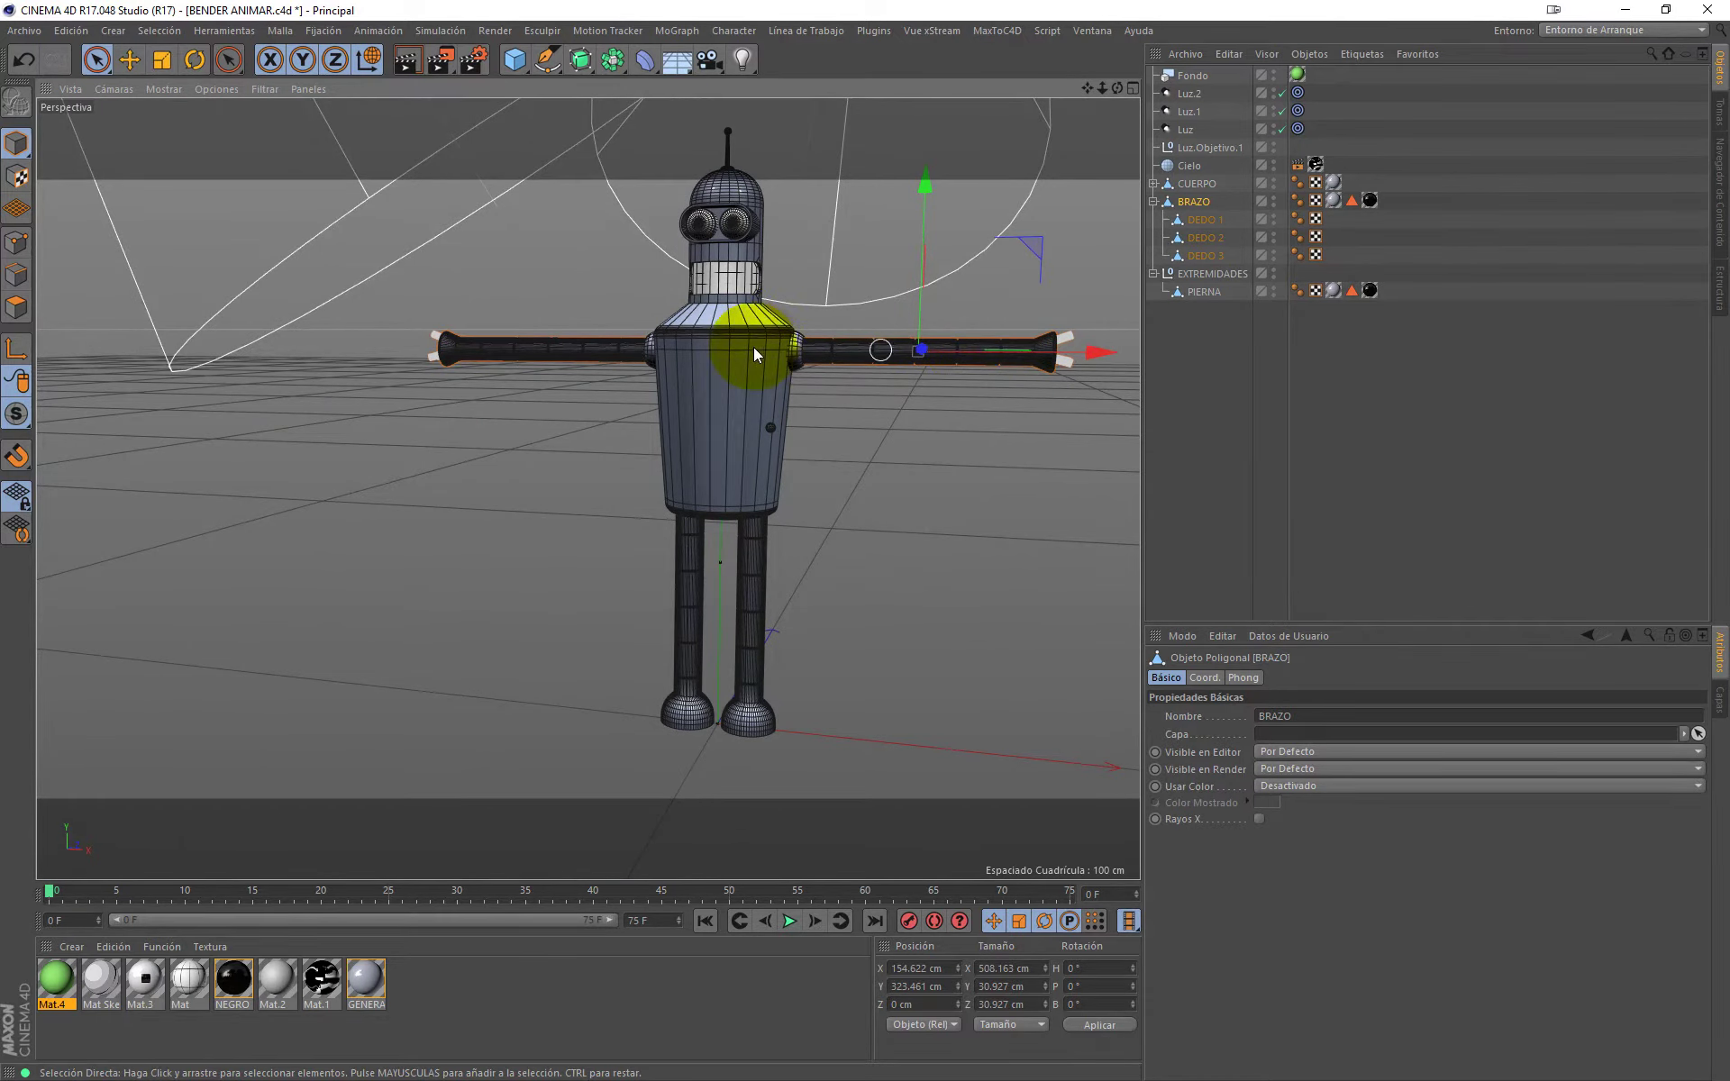
scroll(958, 309, "up", 2)
scroll(1009, 302, "up", 1)
left_click(1206, 237)
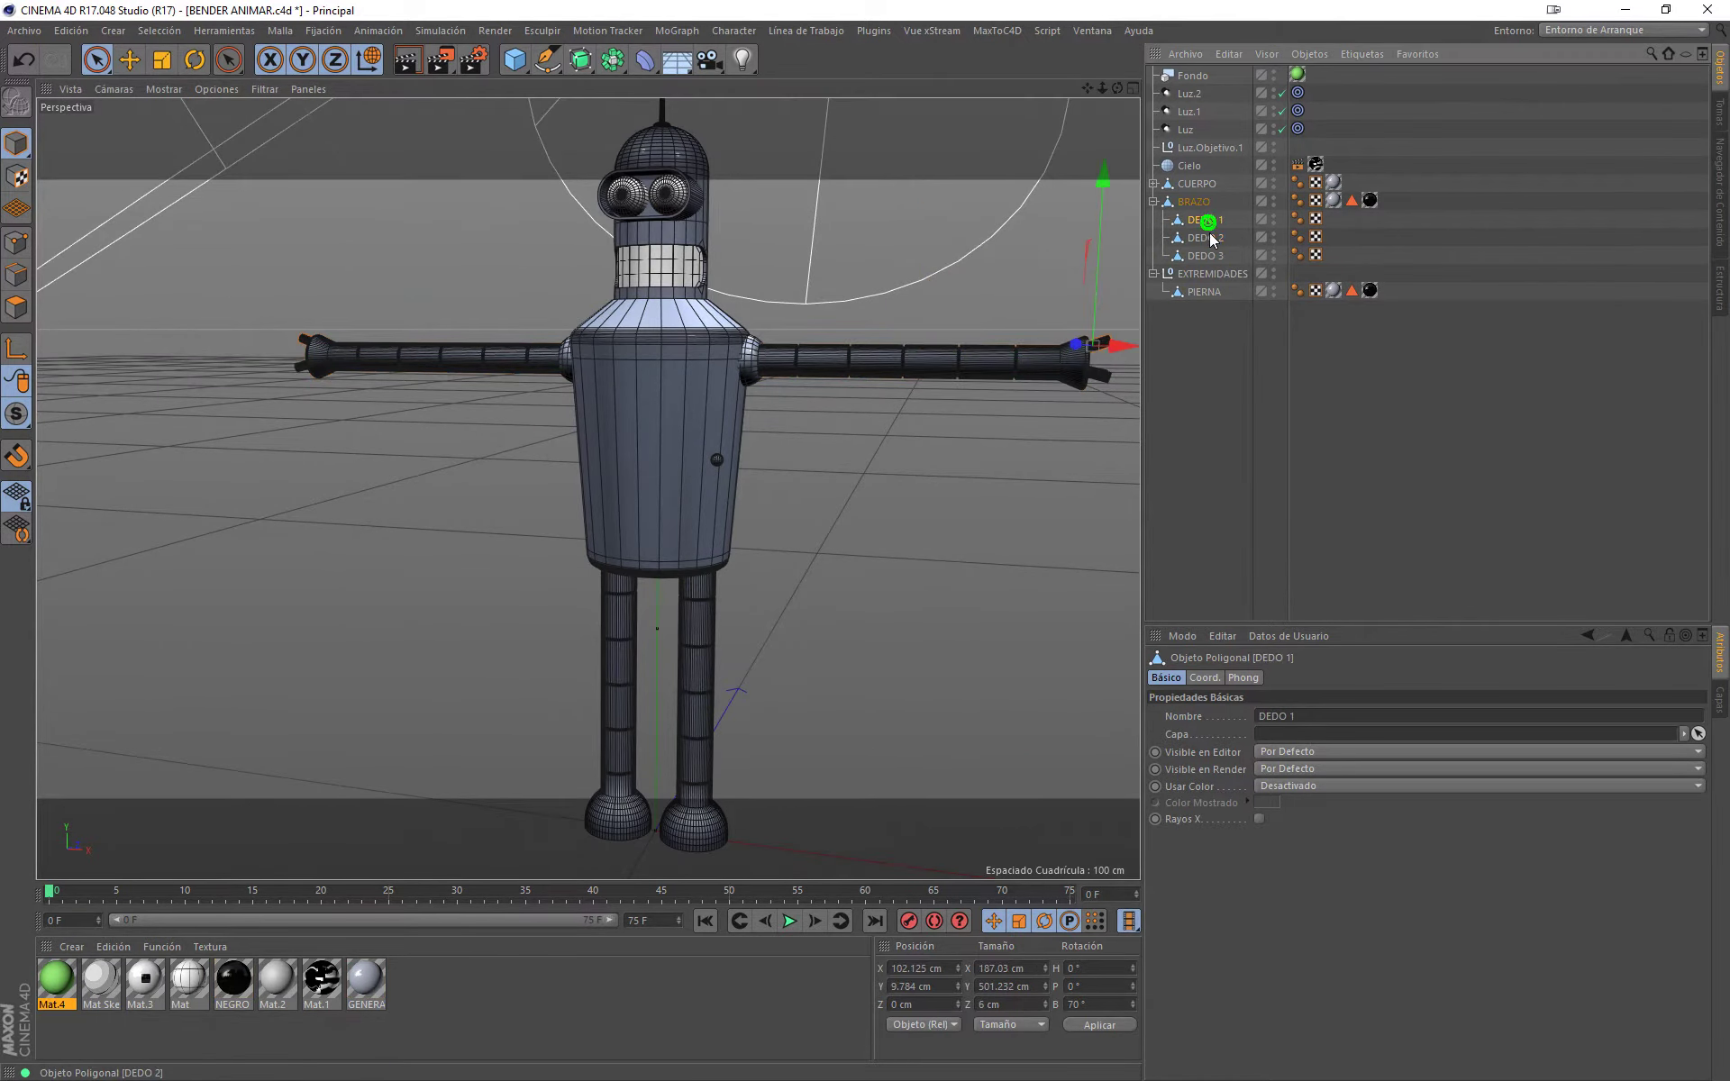
mouse_move(965, 360)
left_mouse_down("alt")
mouse_move(749, 471)
mouse_move(766, 457)
left_mouse_up("alt")
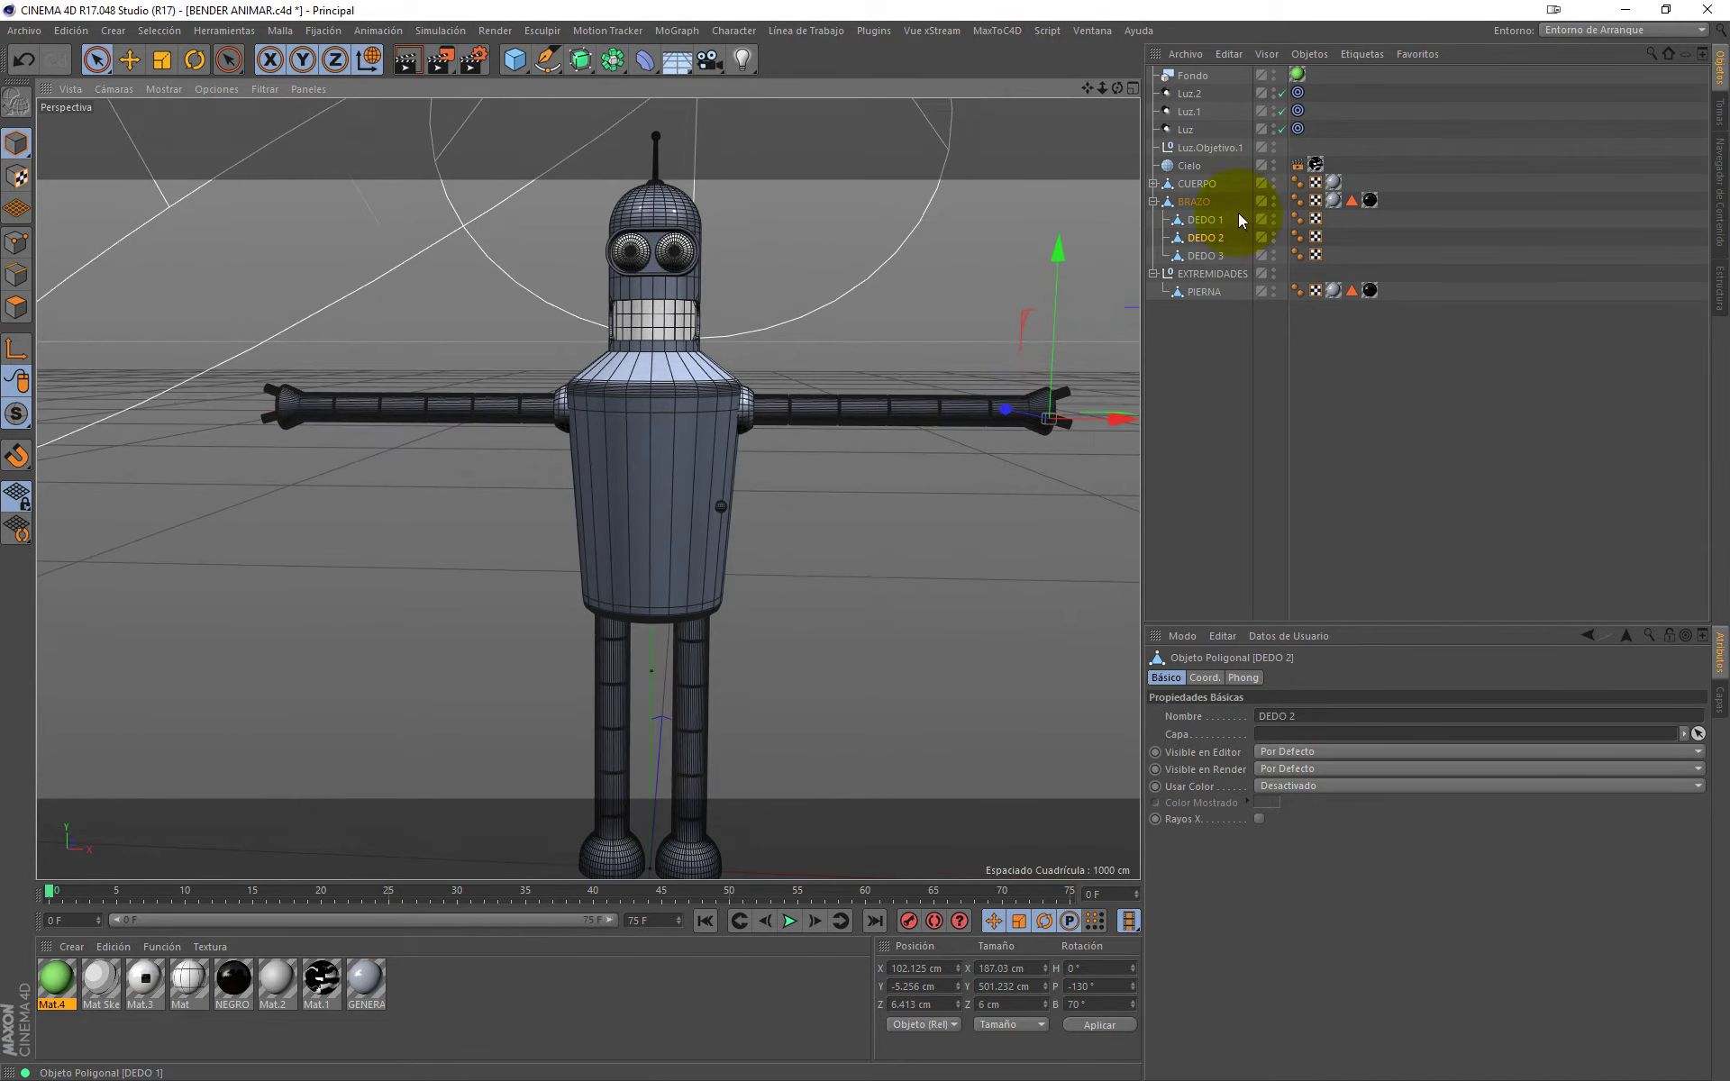
left_click(1207, 219)
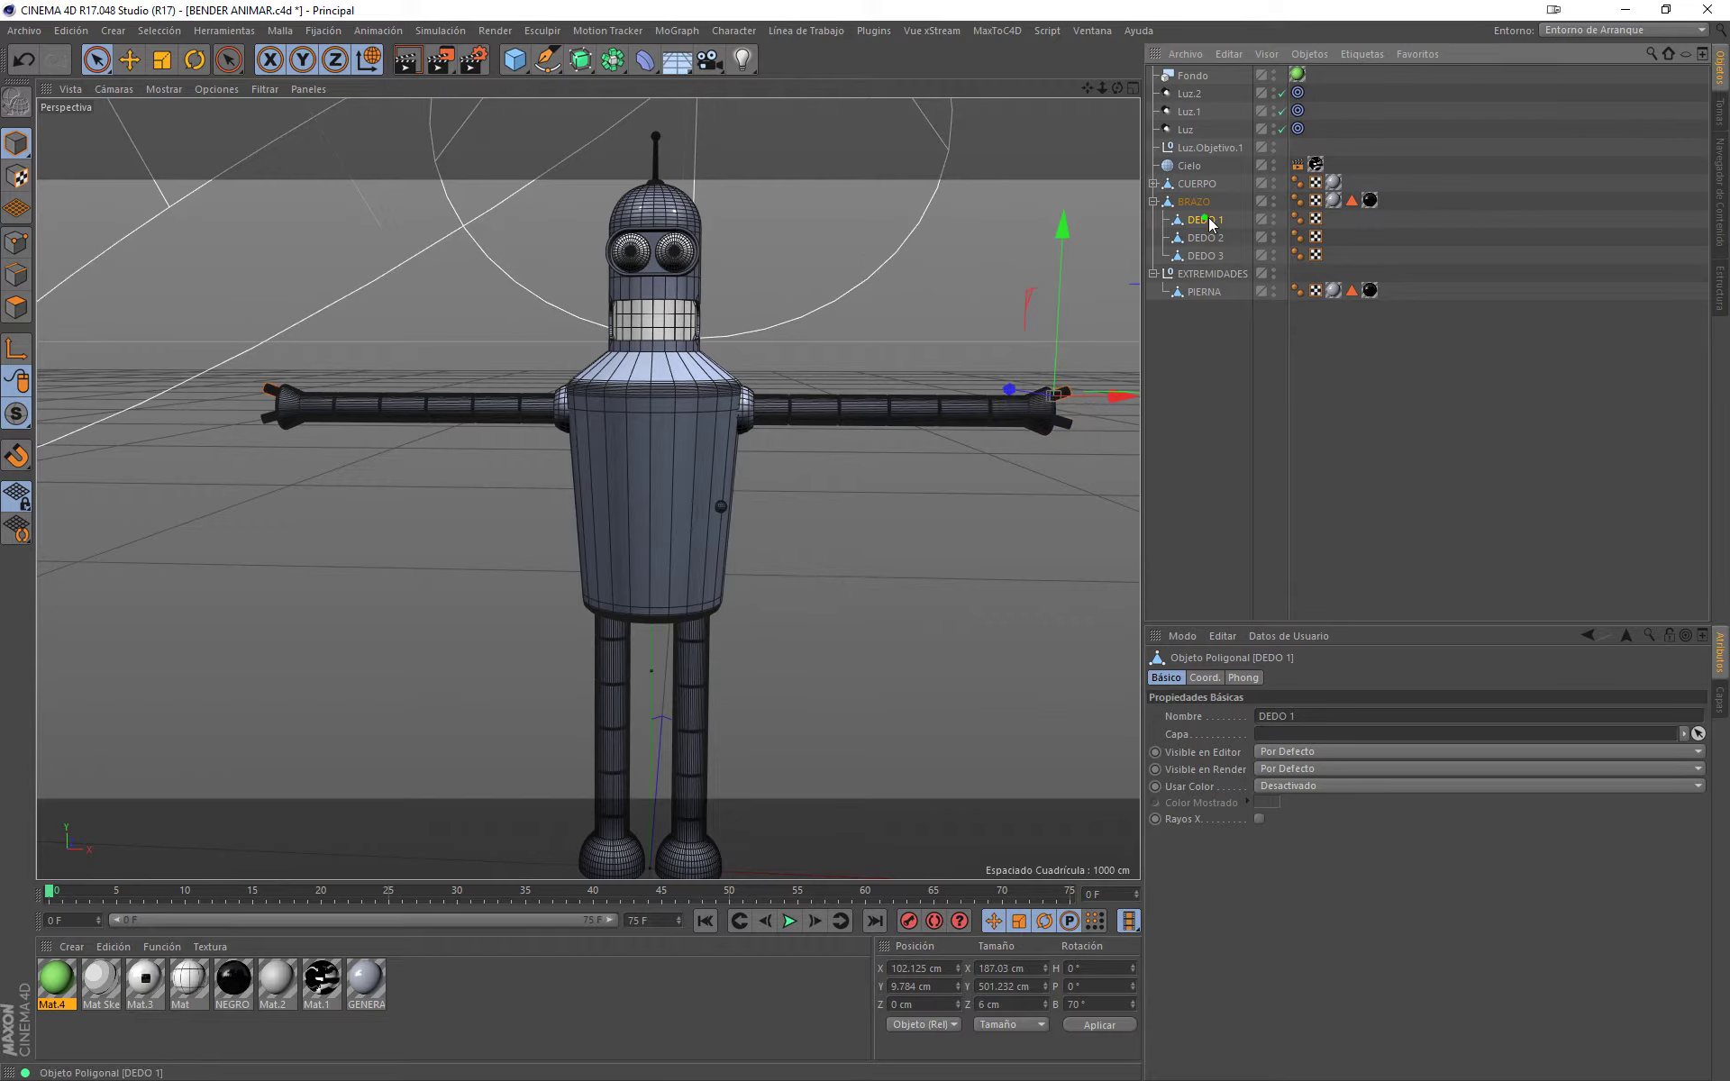
left_click(16, 243)
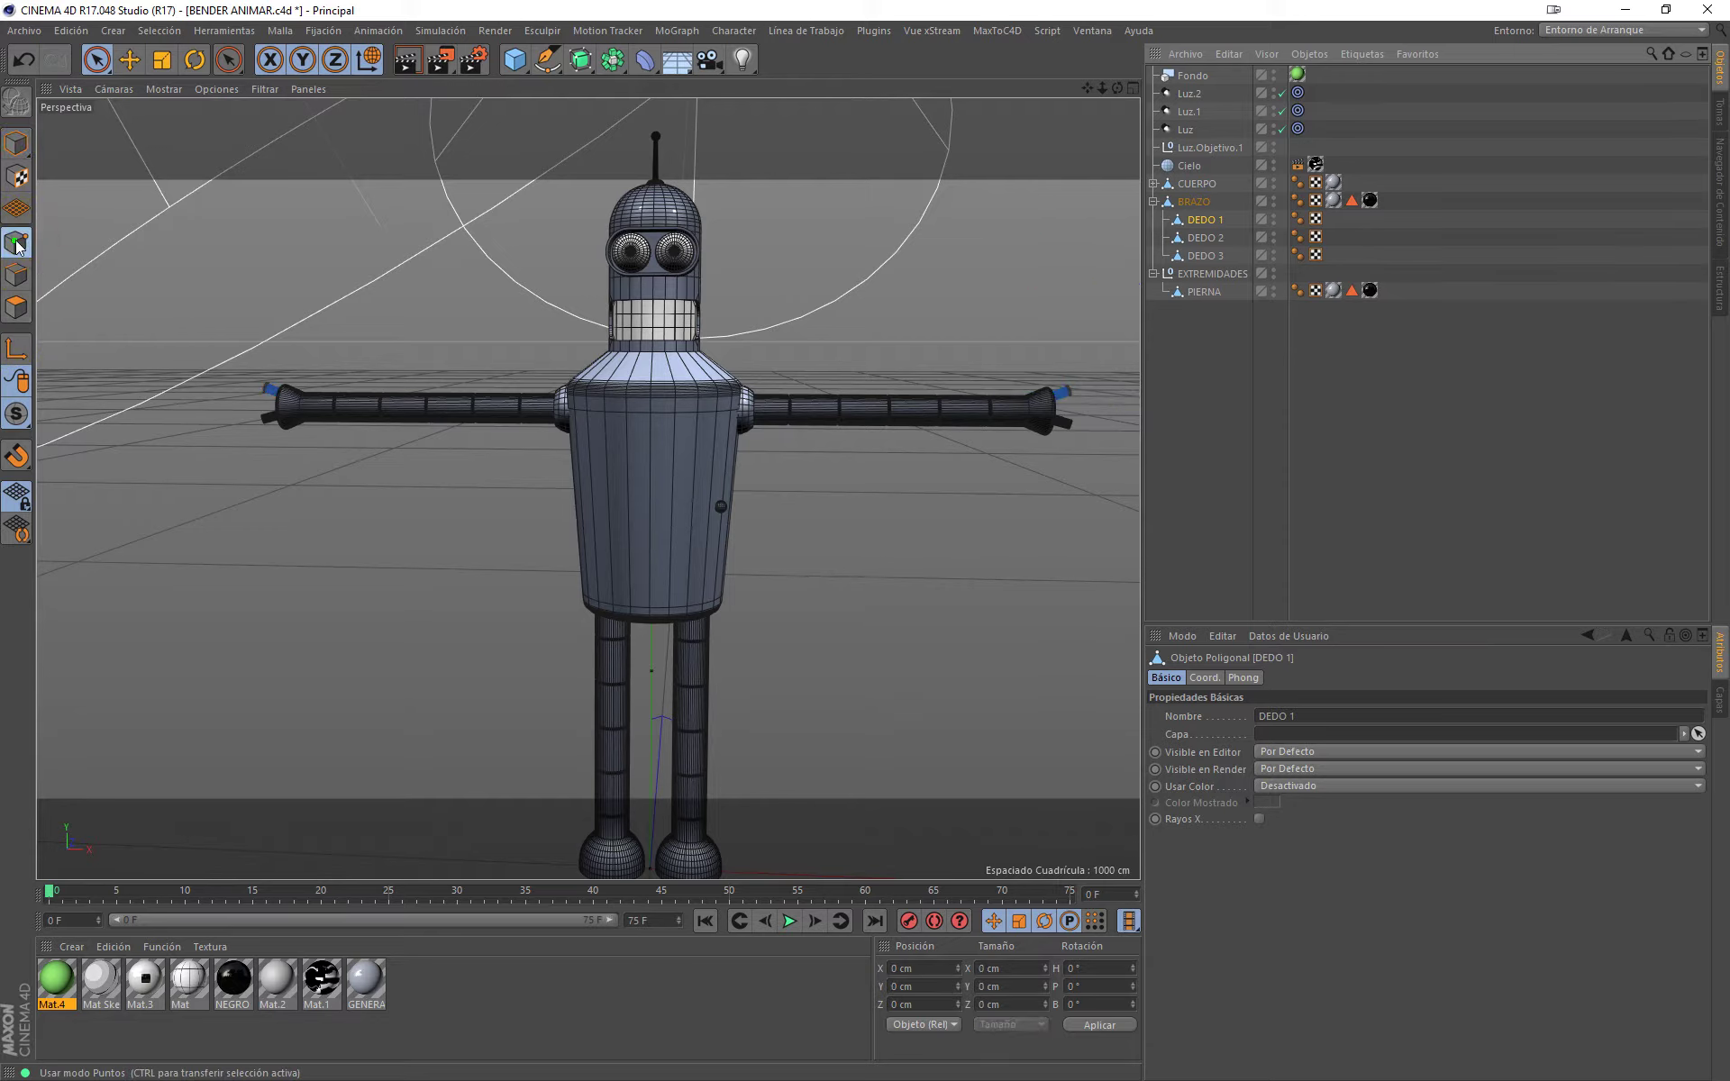
left_click(100, 63)
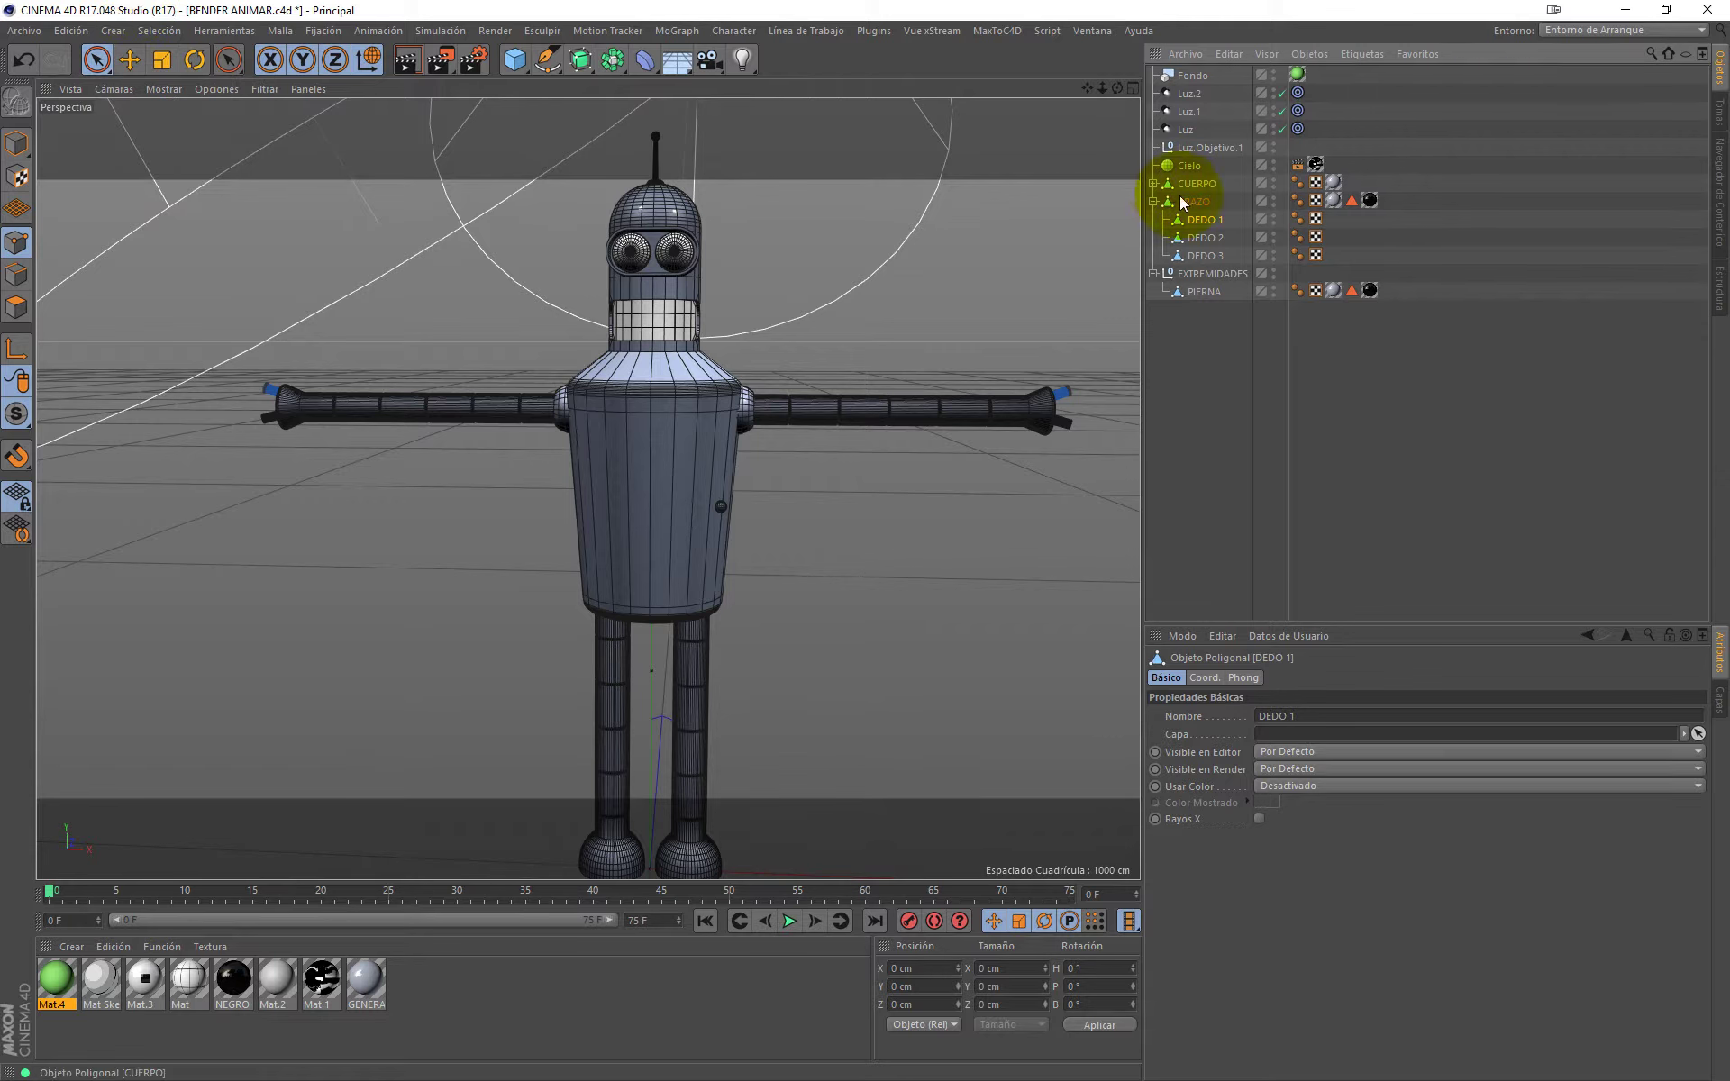
Step: Connect the three finger objects DEDO 1–3 into a single DEDO 1.1 and select it
left_click(1203, 255, "shift")
right_click(1210, 238)
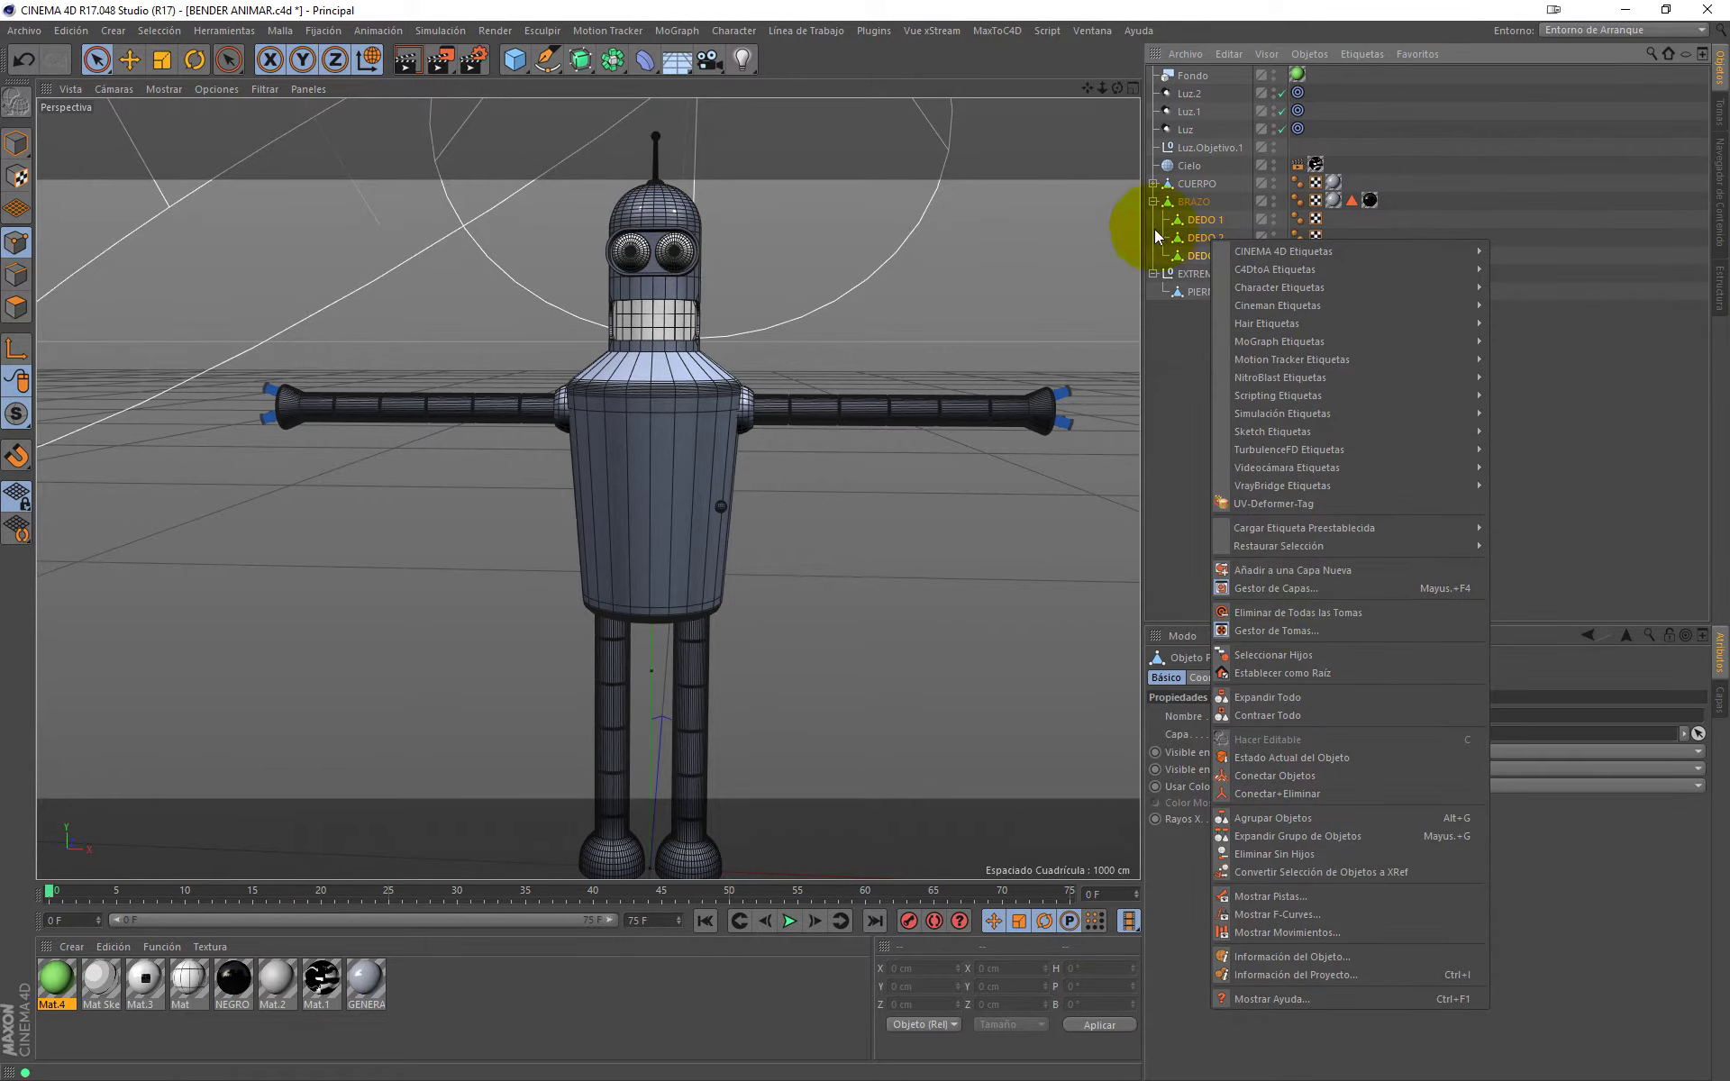
left_click(1246, 793)
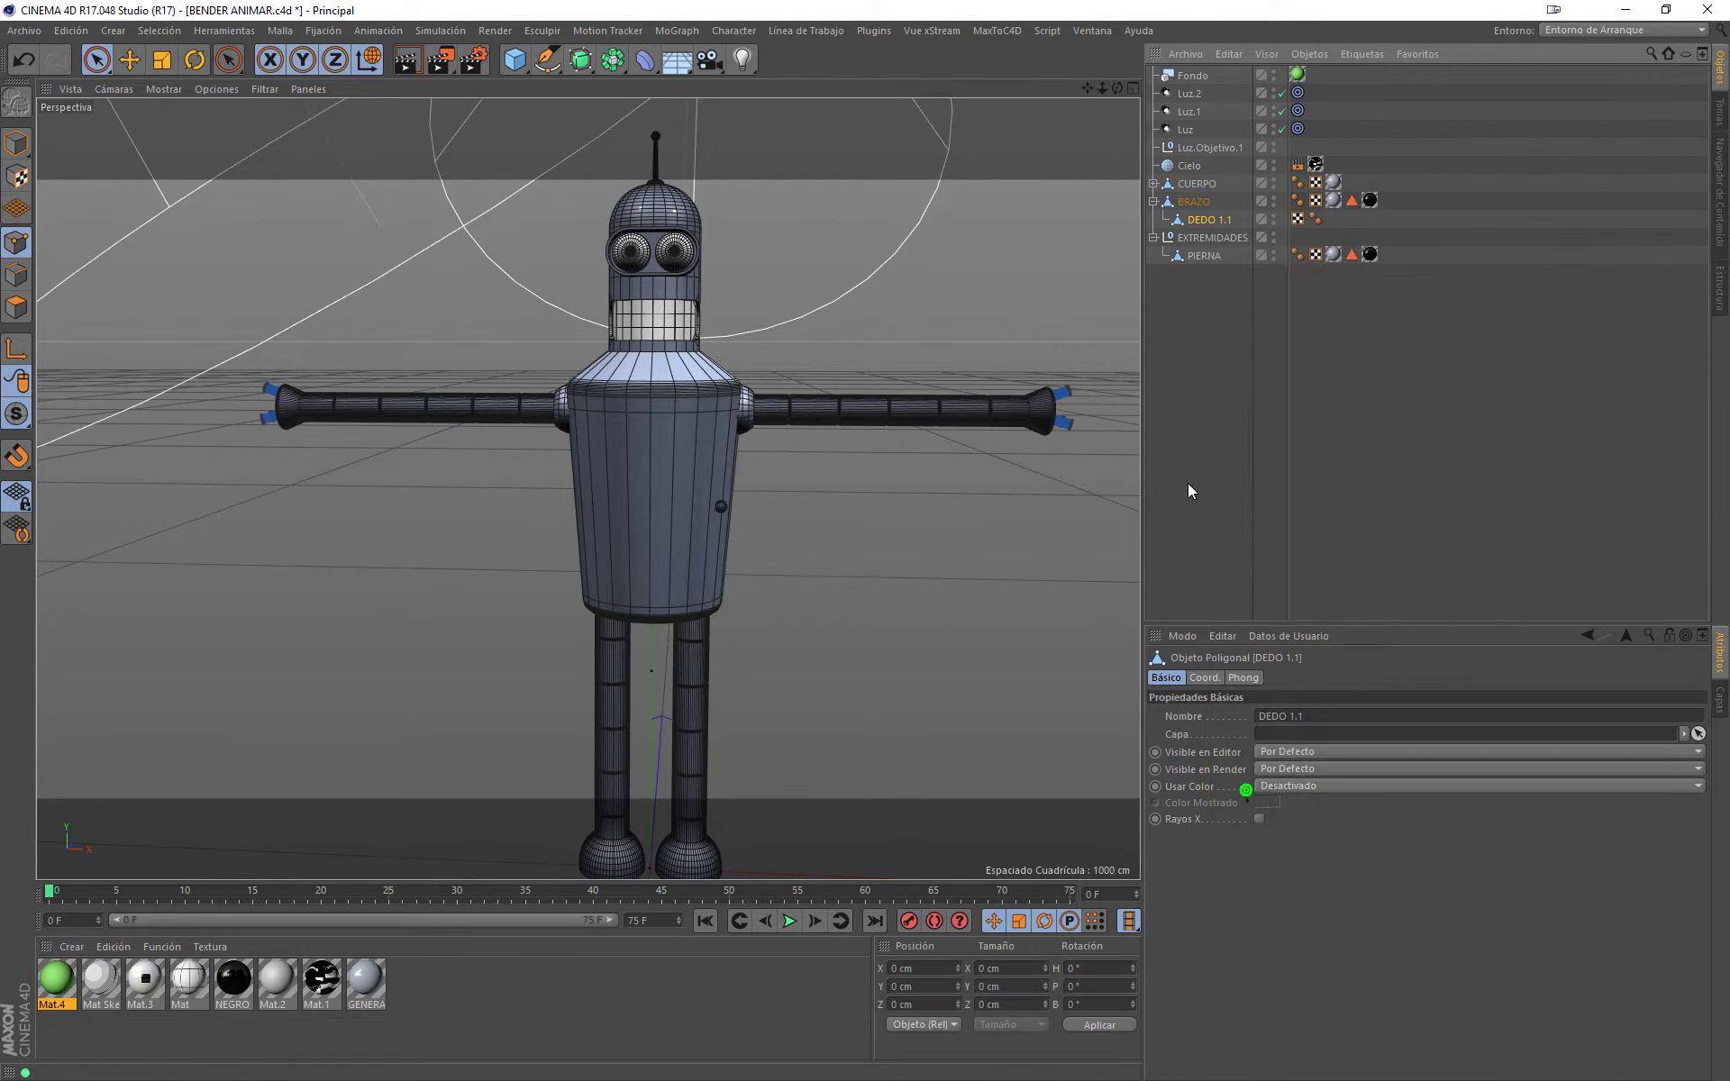
left_click(1207, 309)
left_click(1203, 219)
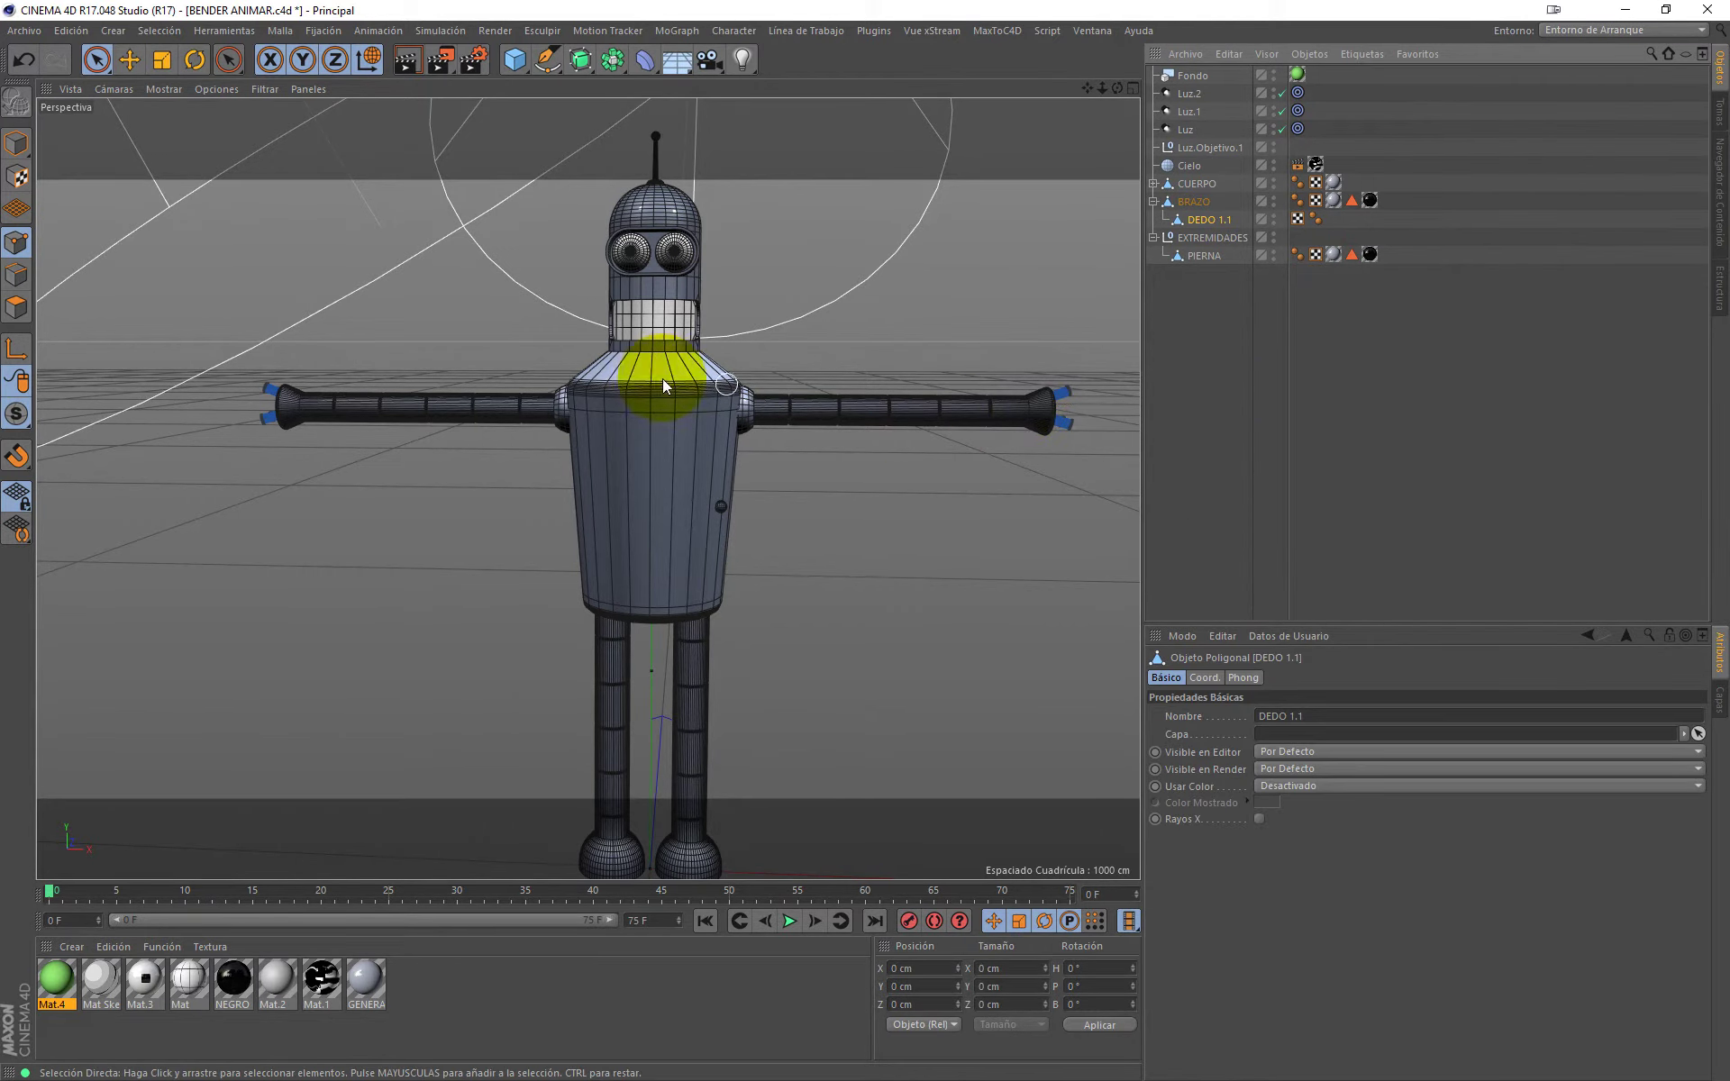
Step: Box-select the left-hand finger points using Rectangle Selection with Only Select Visible Elements off
left_click_drag(97, 60, 191, 116)
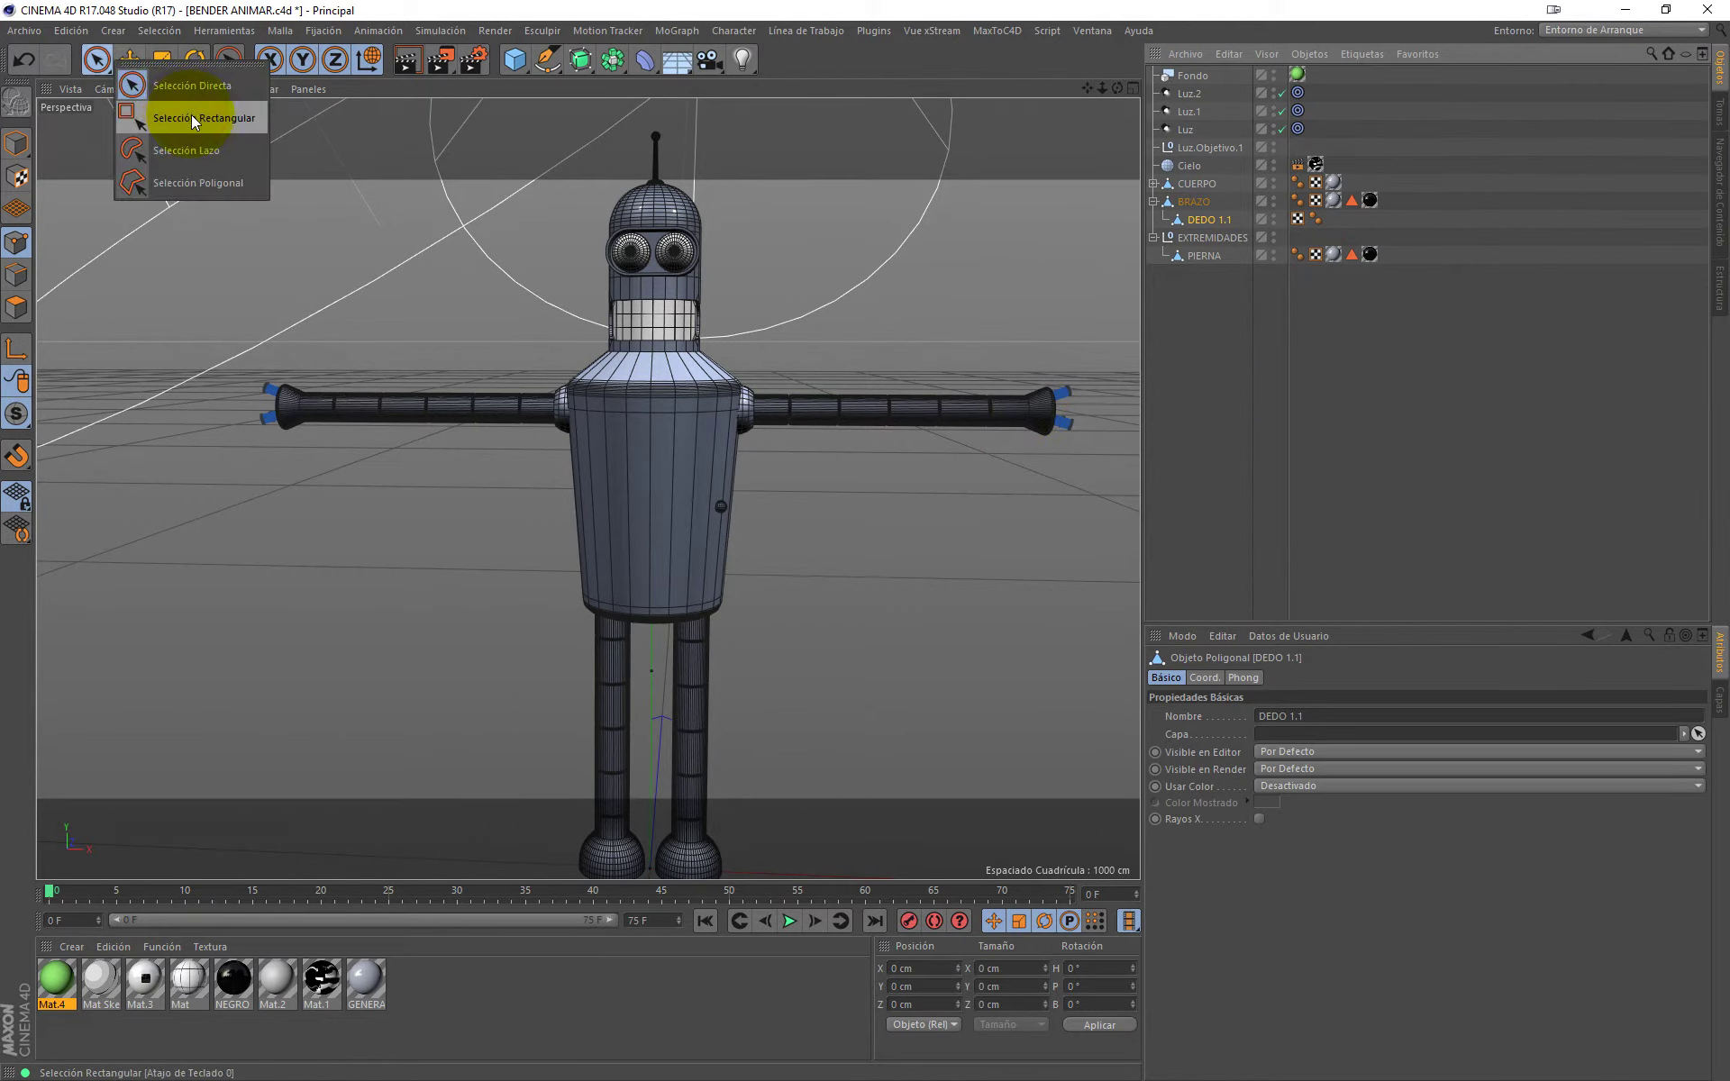
left_click(191, 115)
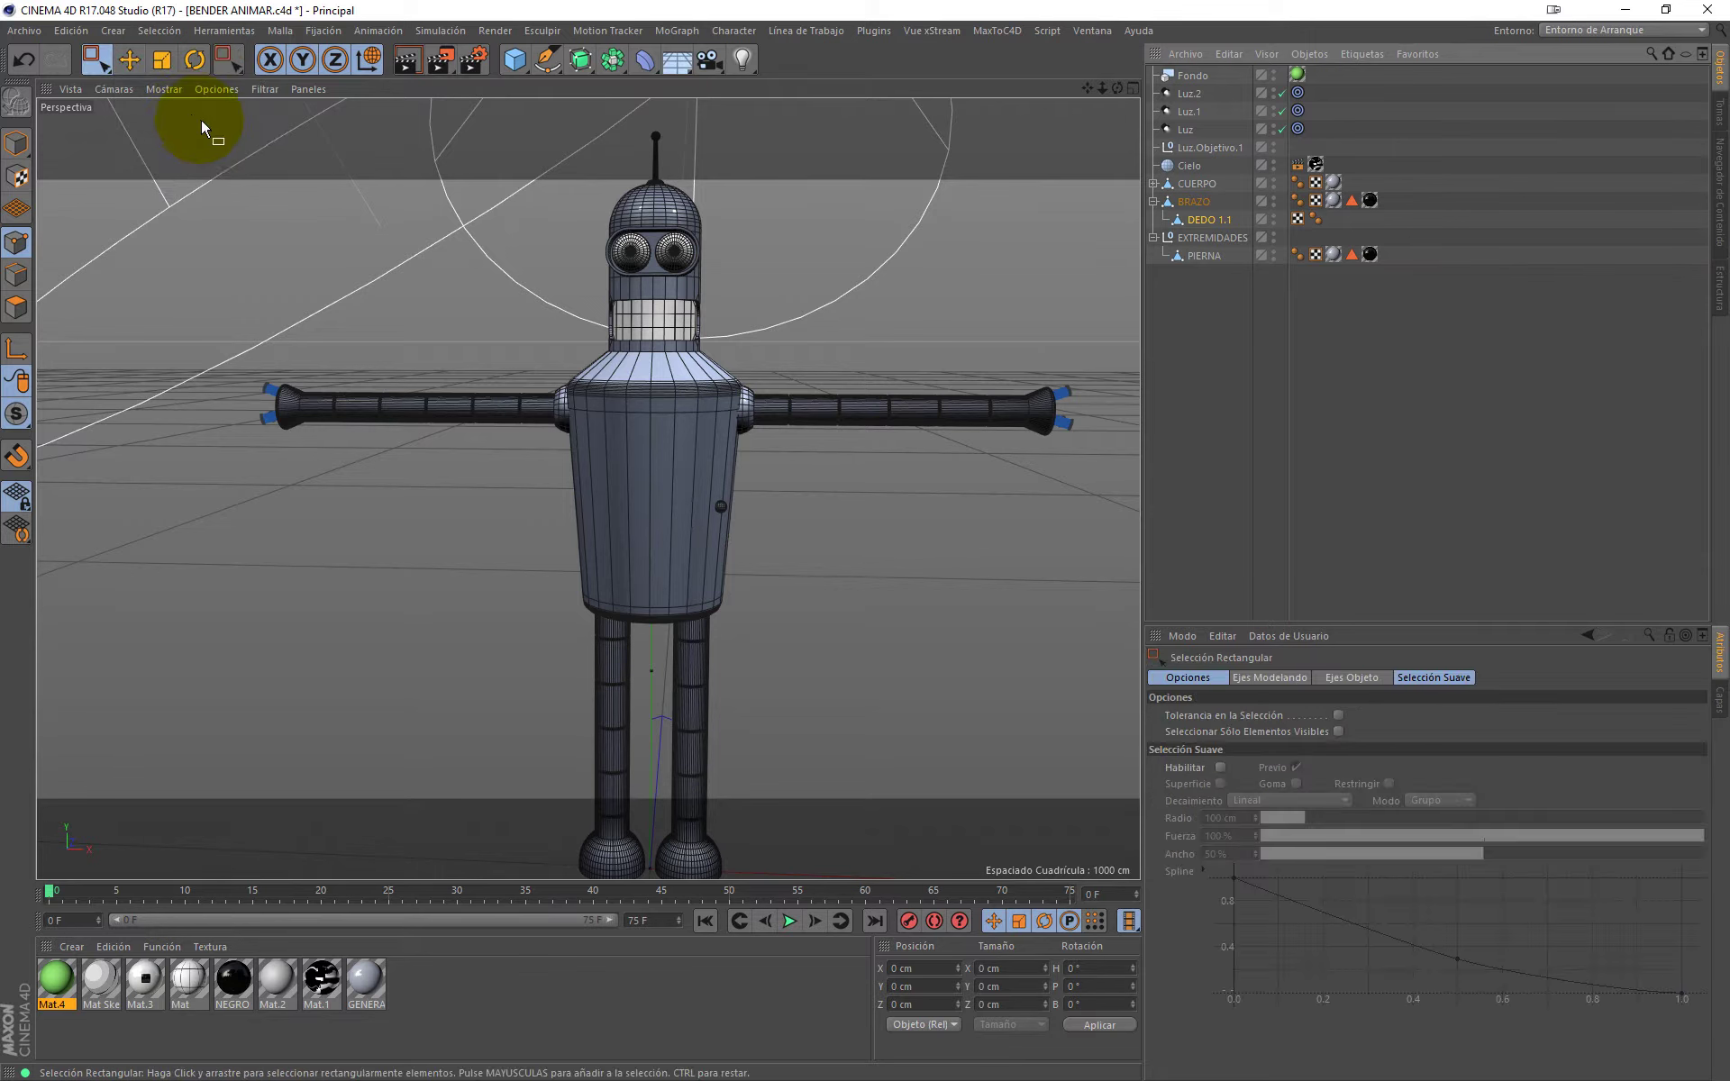
left_click(1337, 730)
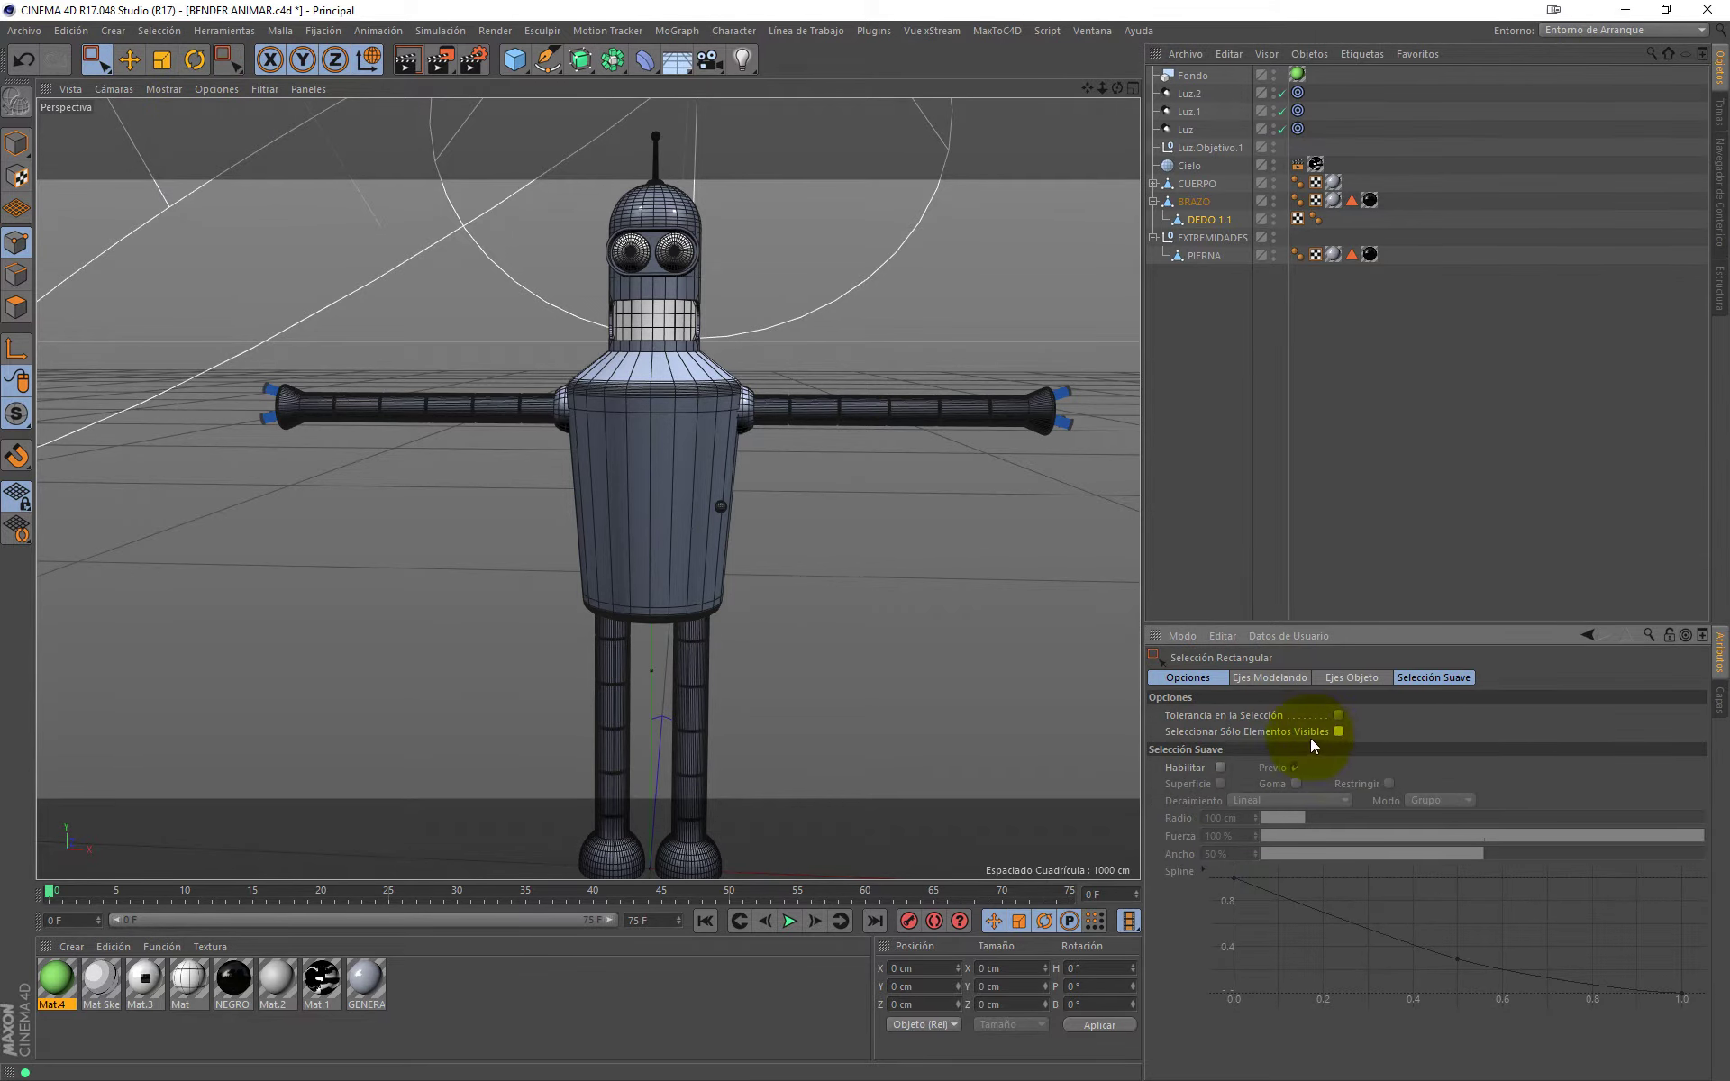
left_click(278, 375)
left_click_drag(194, 316, 361, 553)
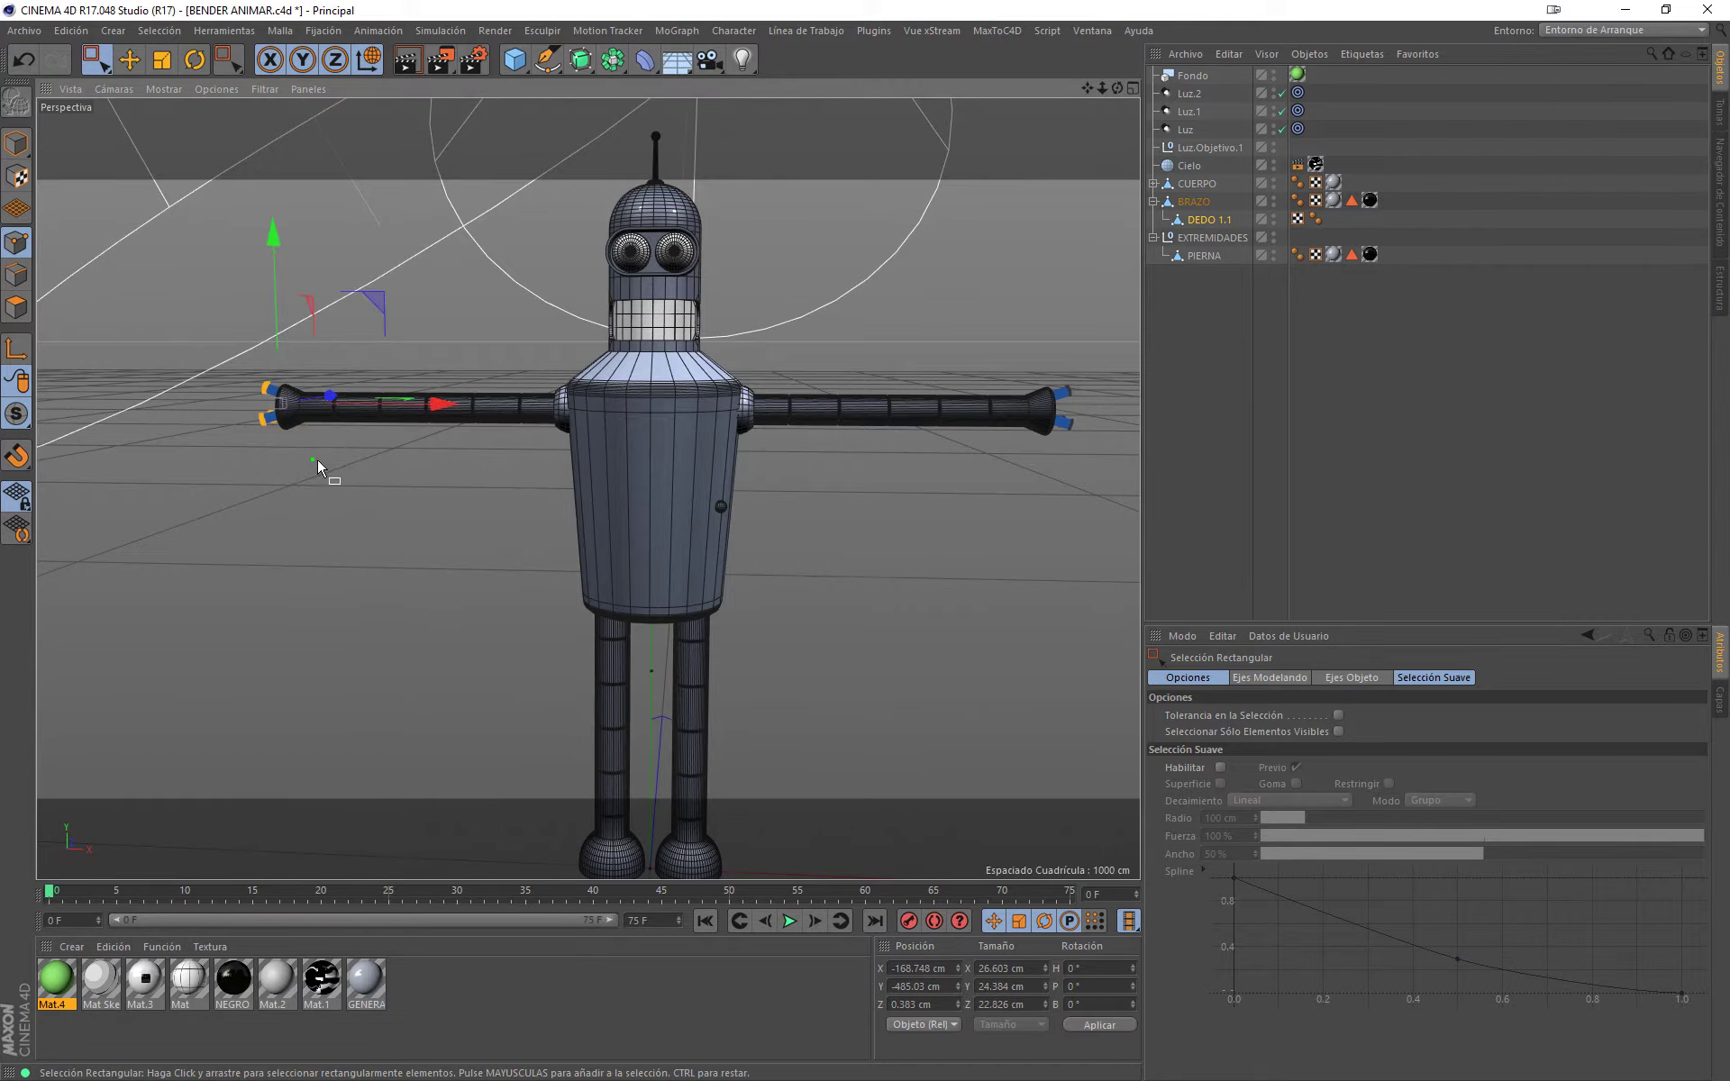
Step: Separate the selected left-hand finger polygons into a second DEDO 1.1 object, then deselect
left_click_drag(317, 458, 197, 413, "alt")
right_click(218, 420)
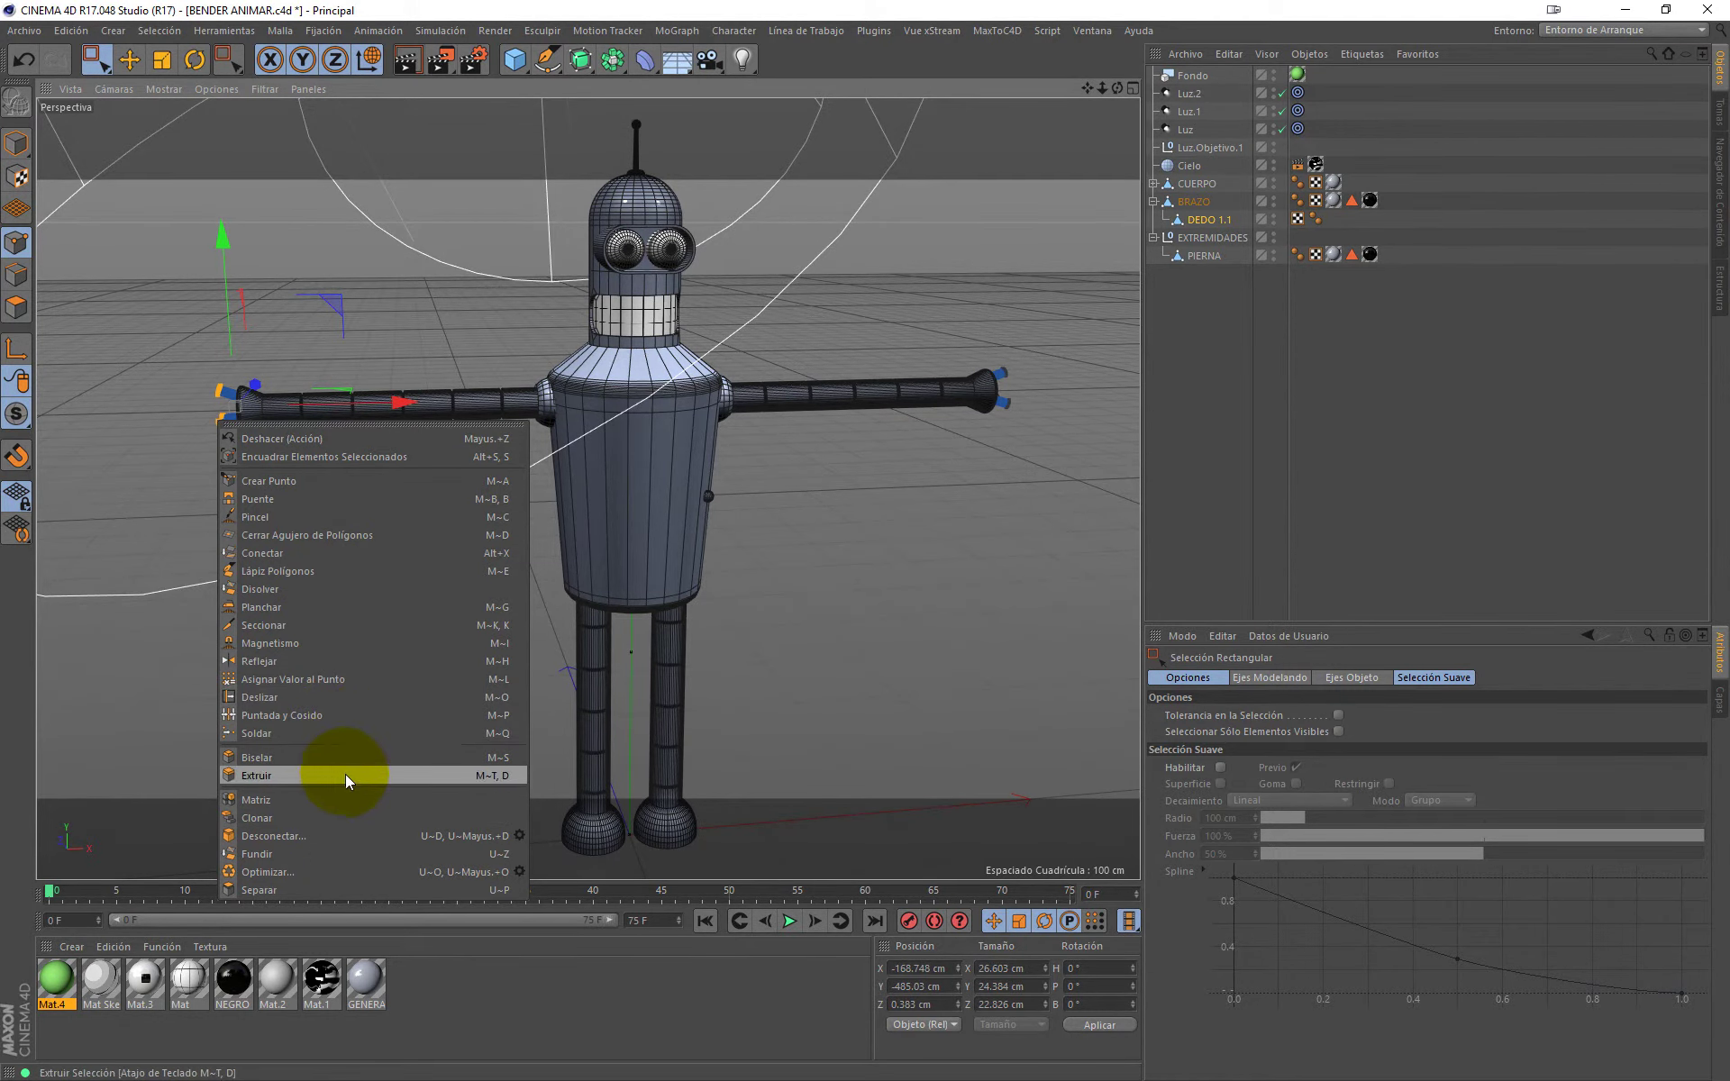
left_click(317, 887)
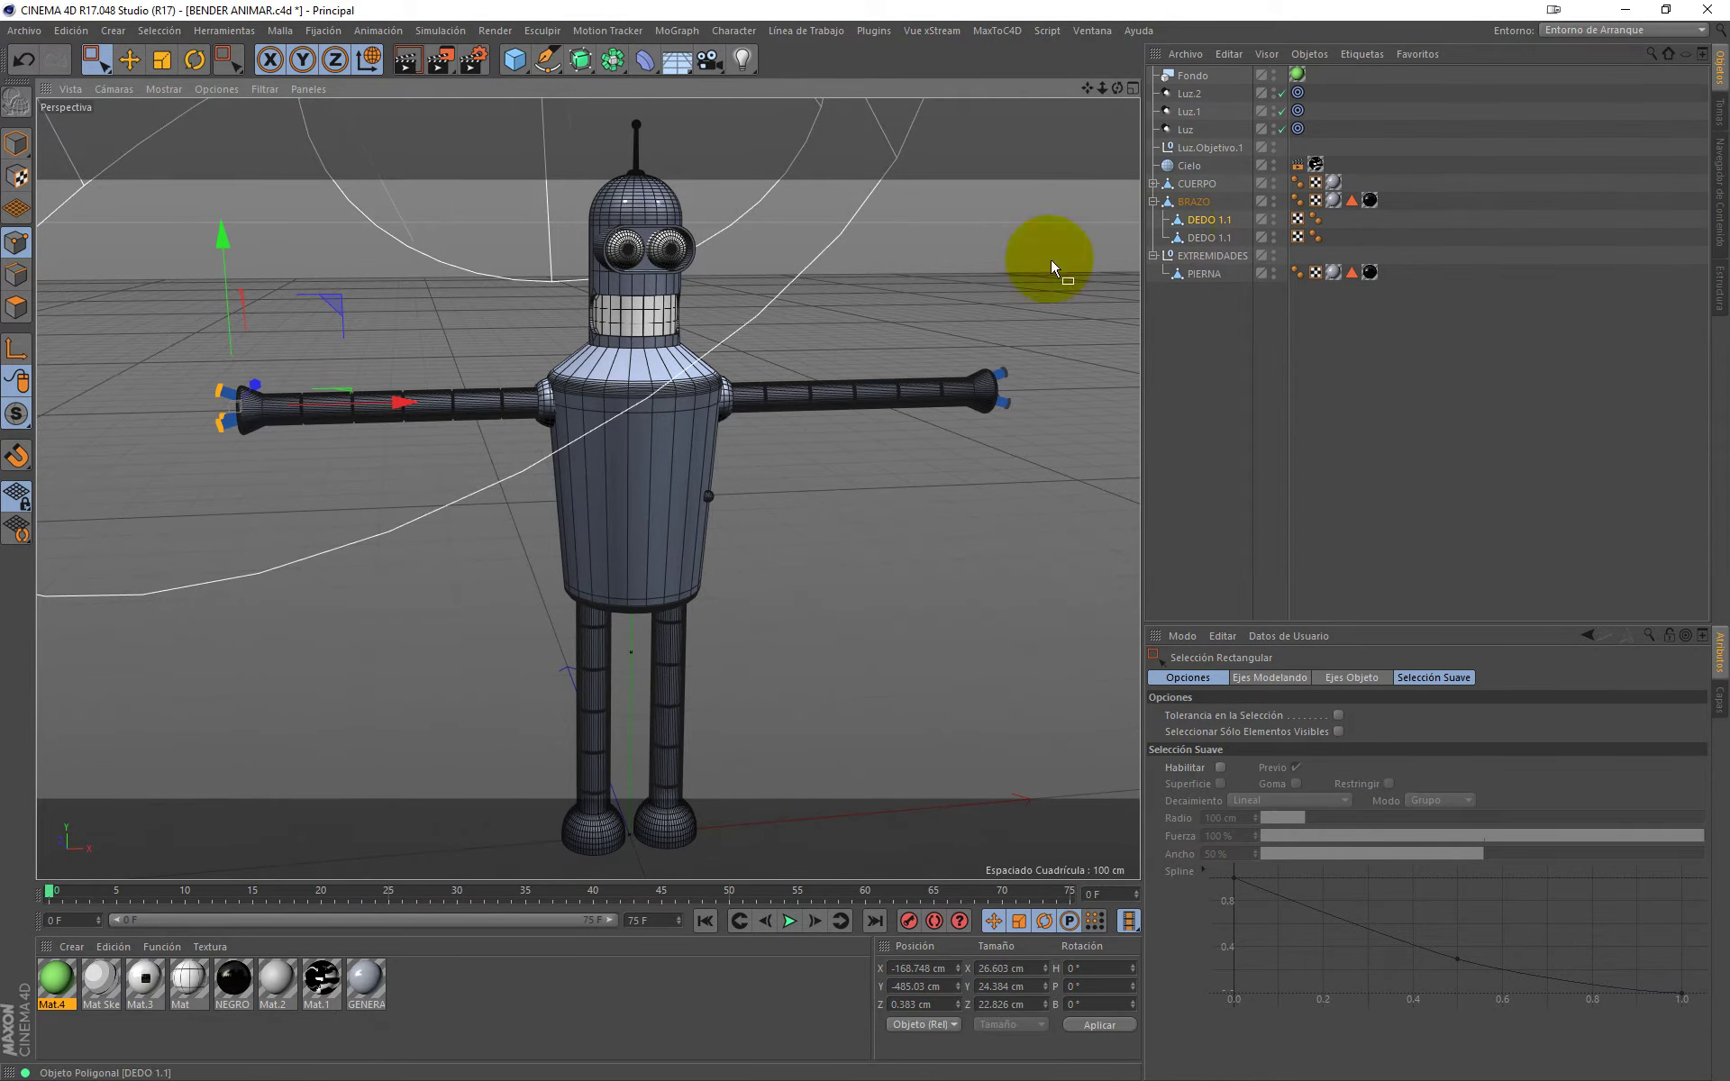
left_click(261, 352)
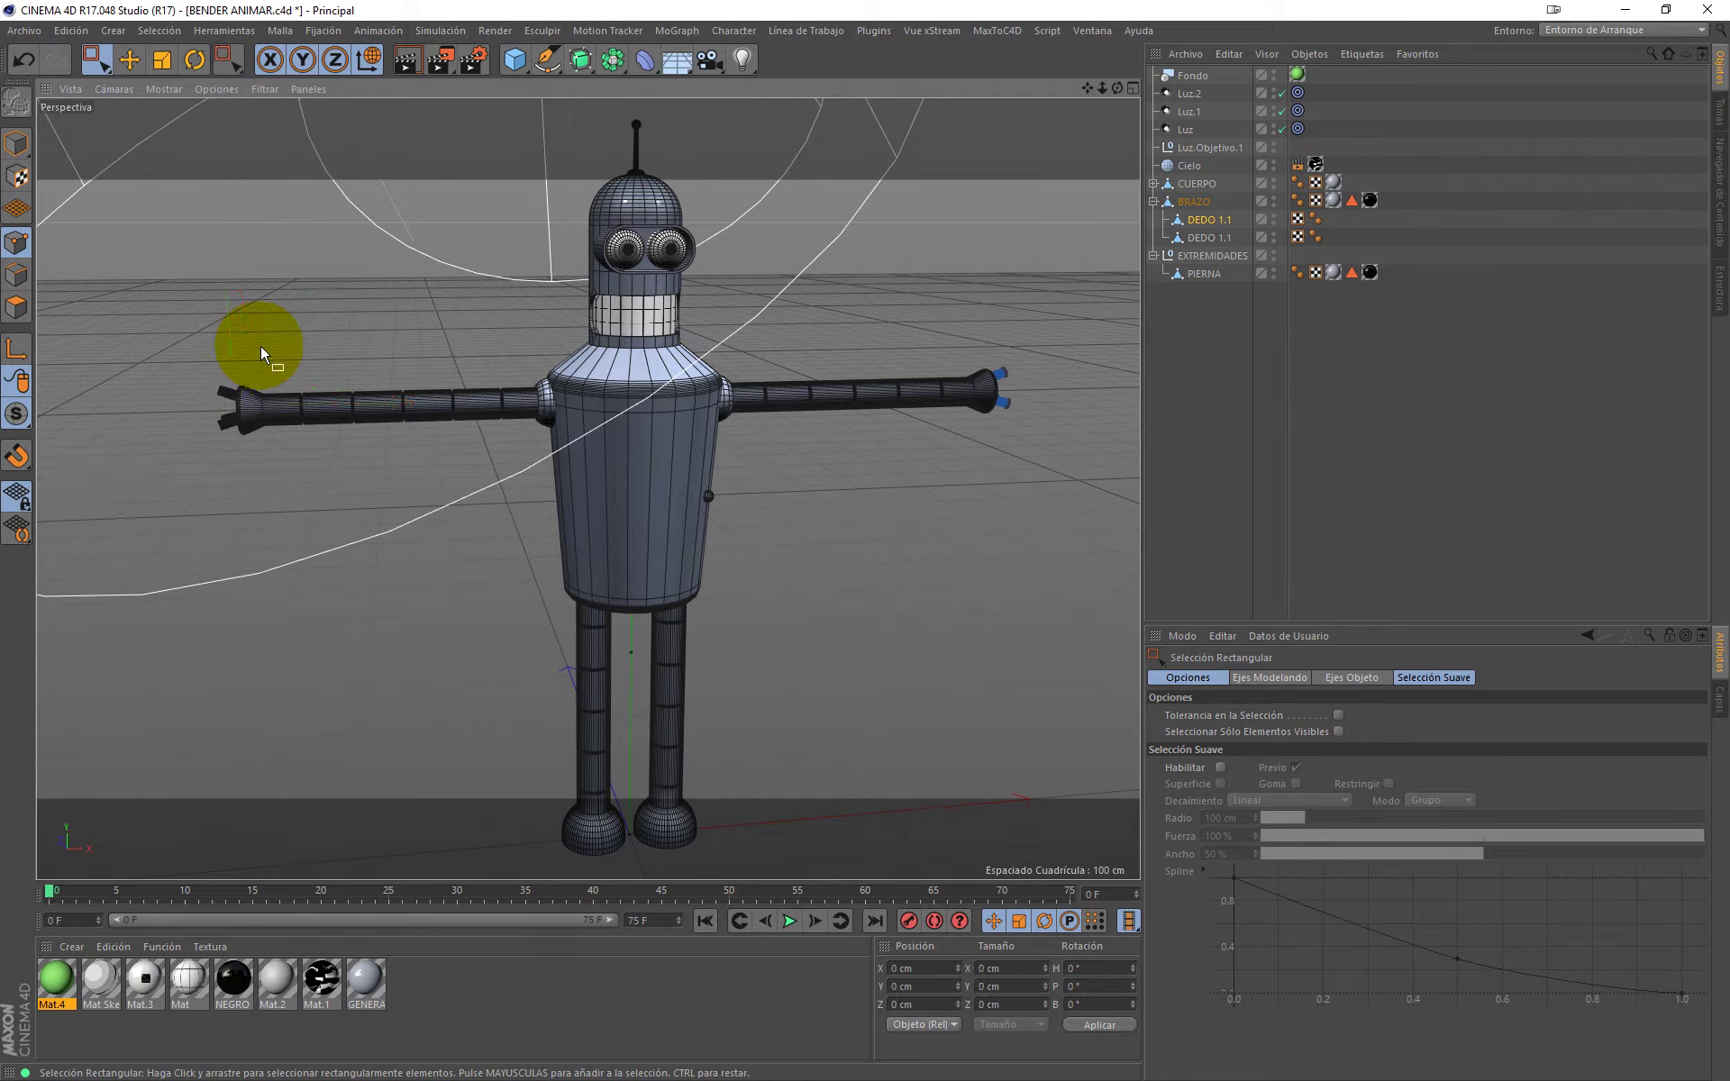
left_click(97, 59)
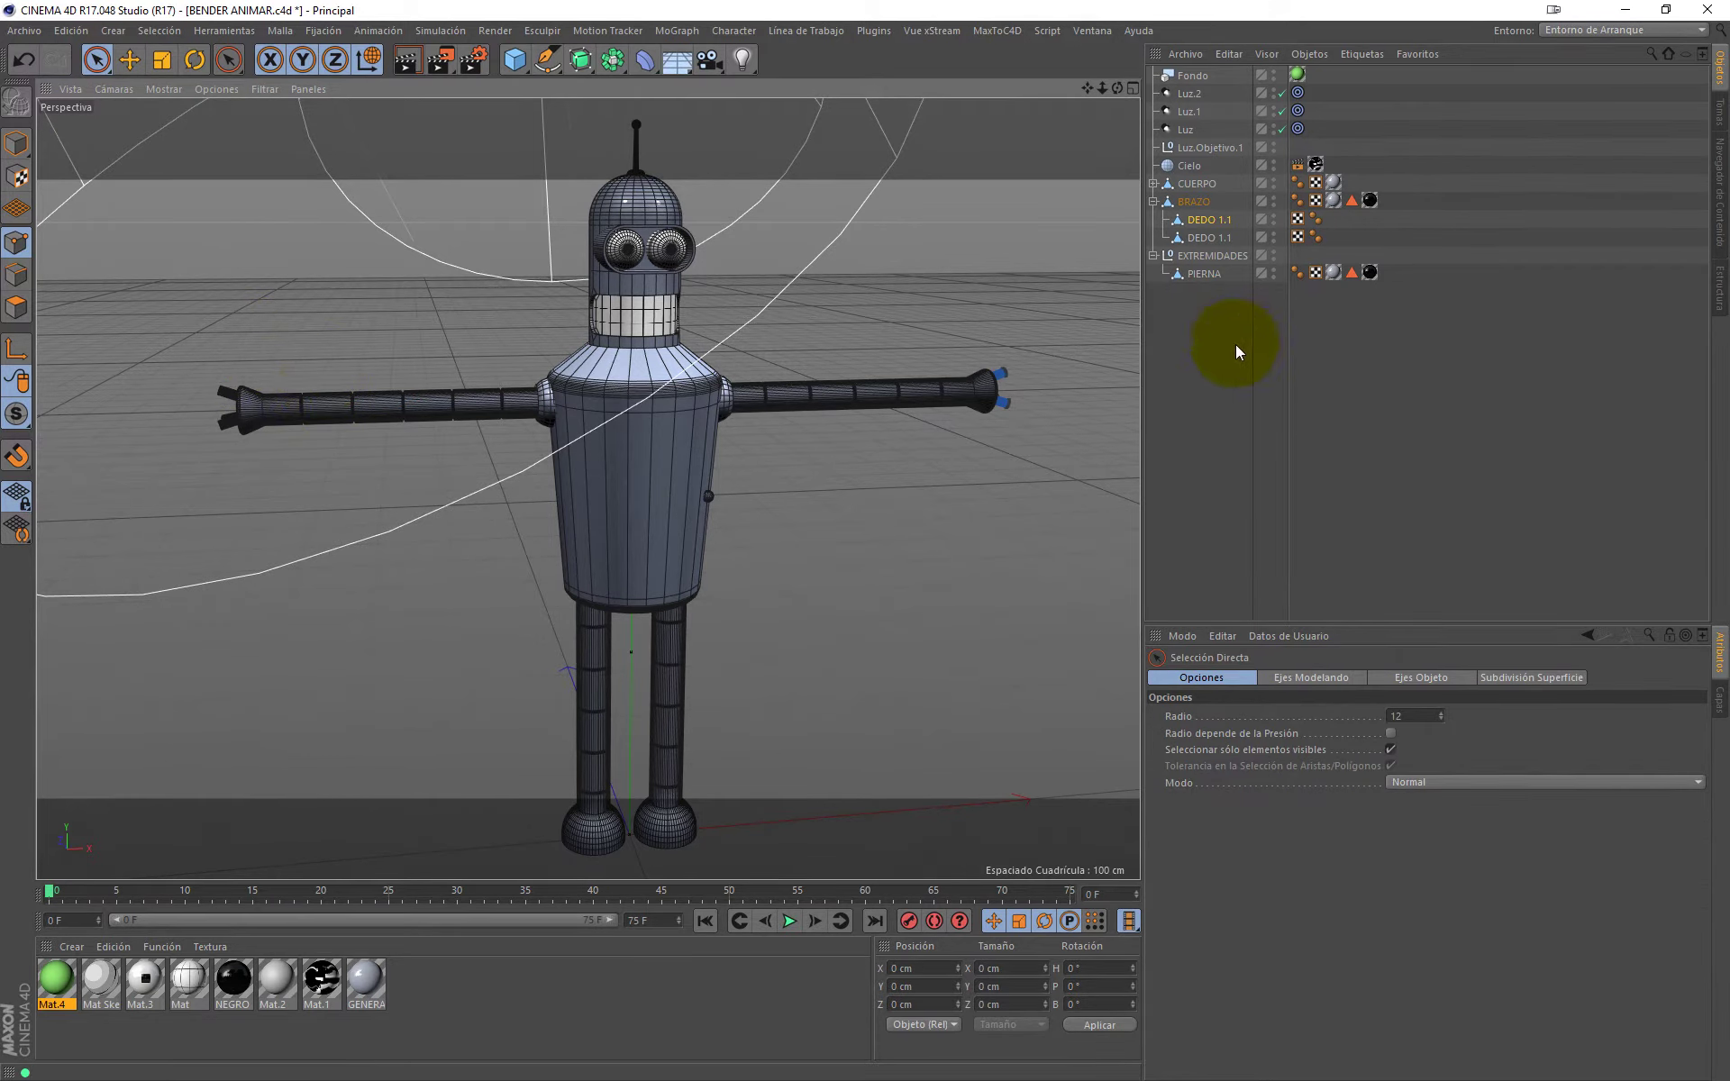
Step: In Model mode, rename the two DEDO 1.1 objects under BRAZO to DEDO L and DEDO R
left_click(1219, 220)
left_click(1212, 240)
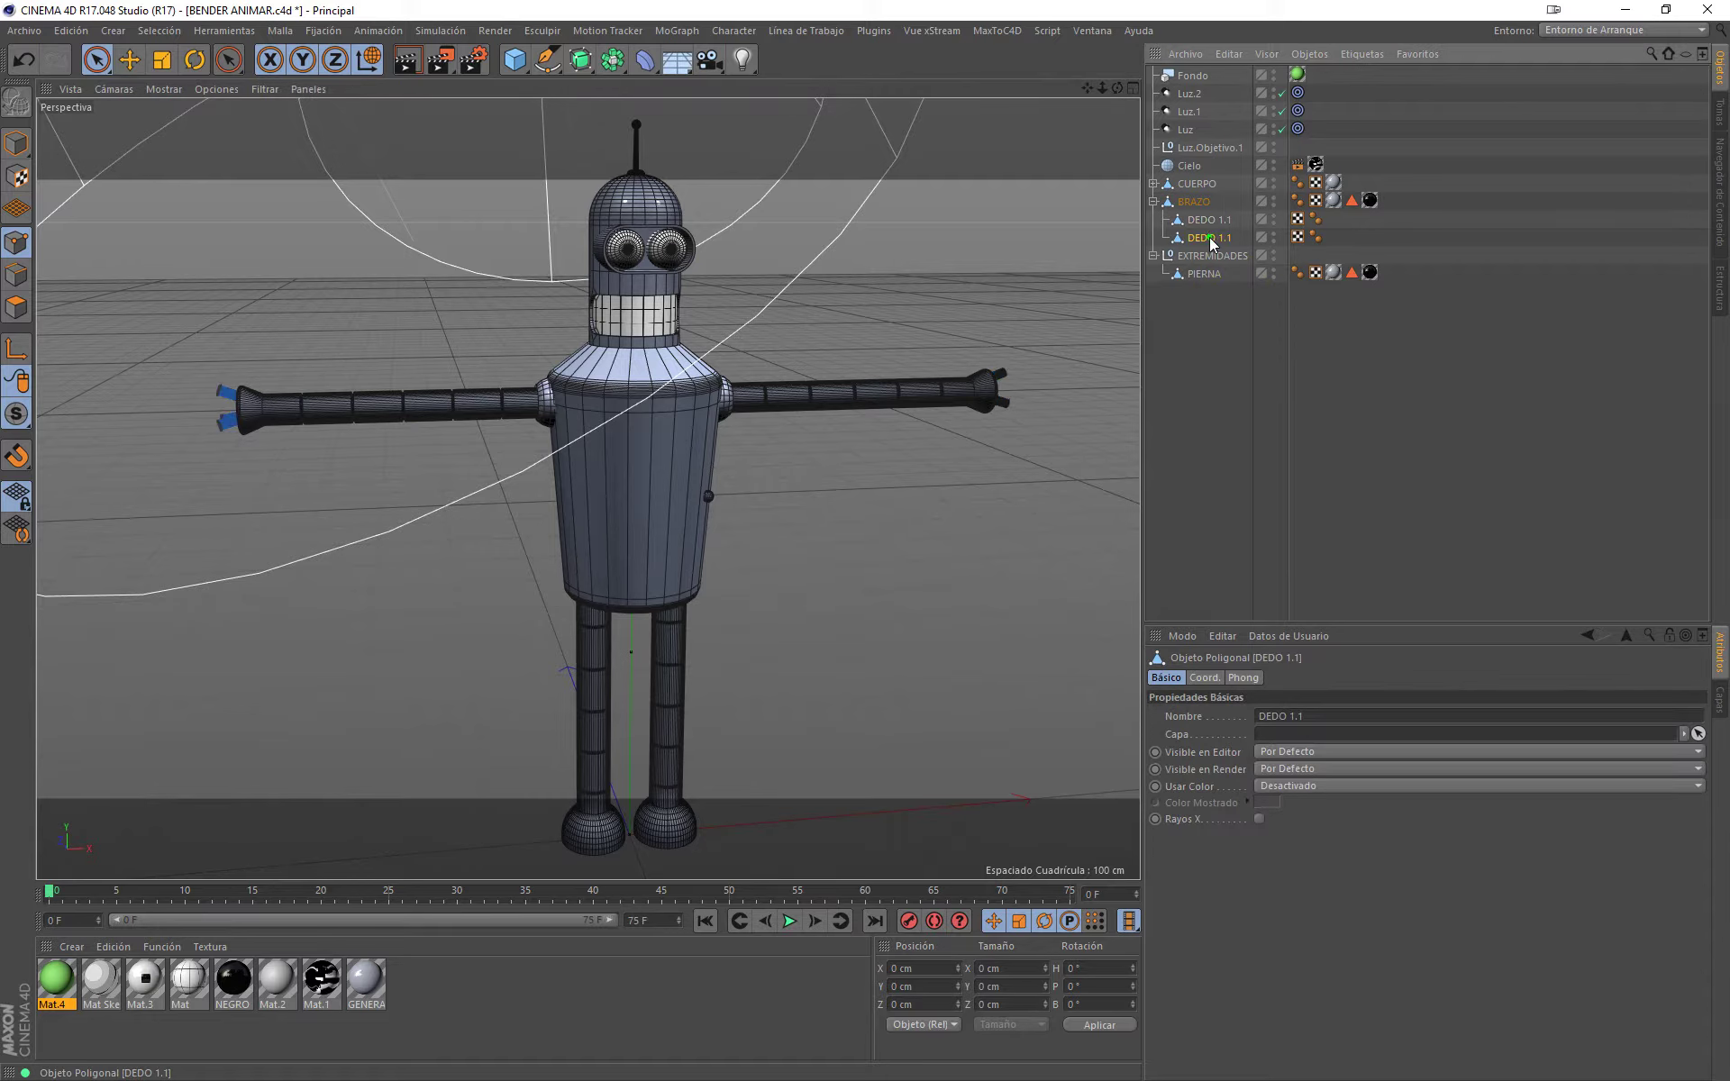
left_click(16, 142)
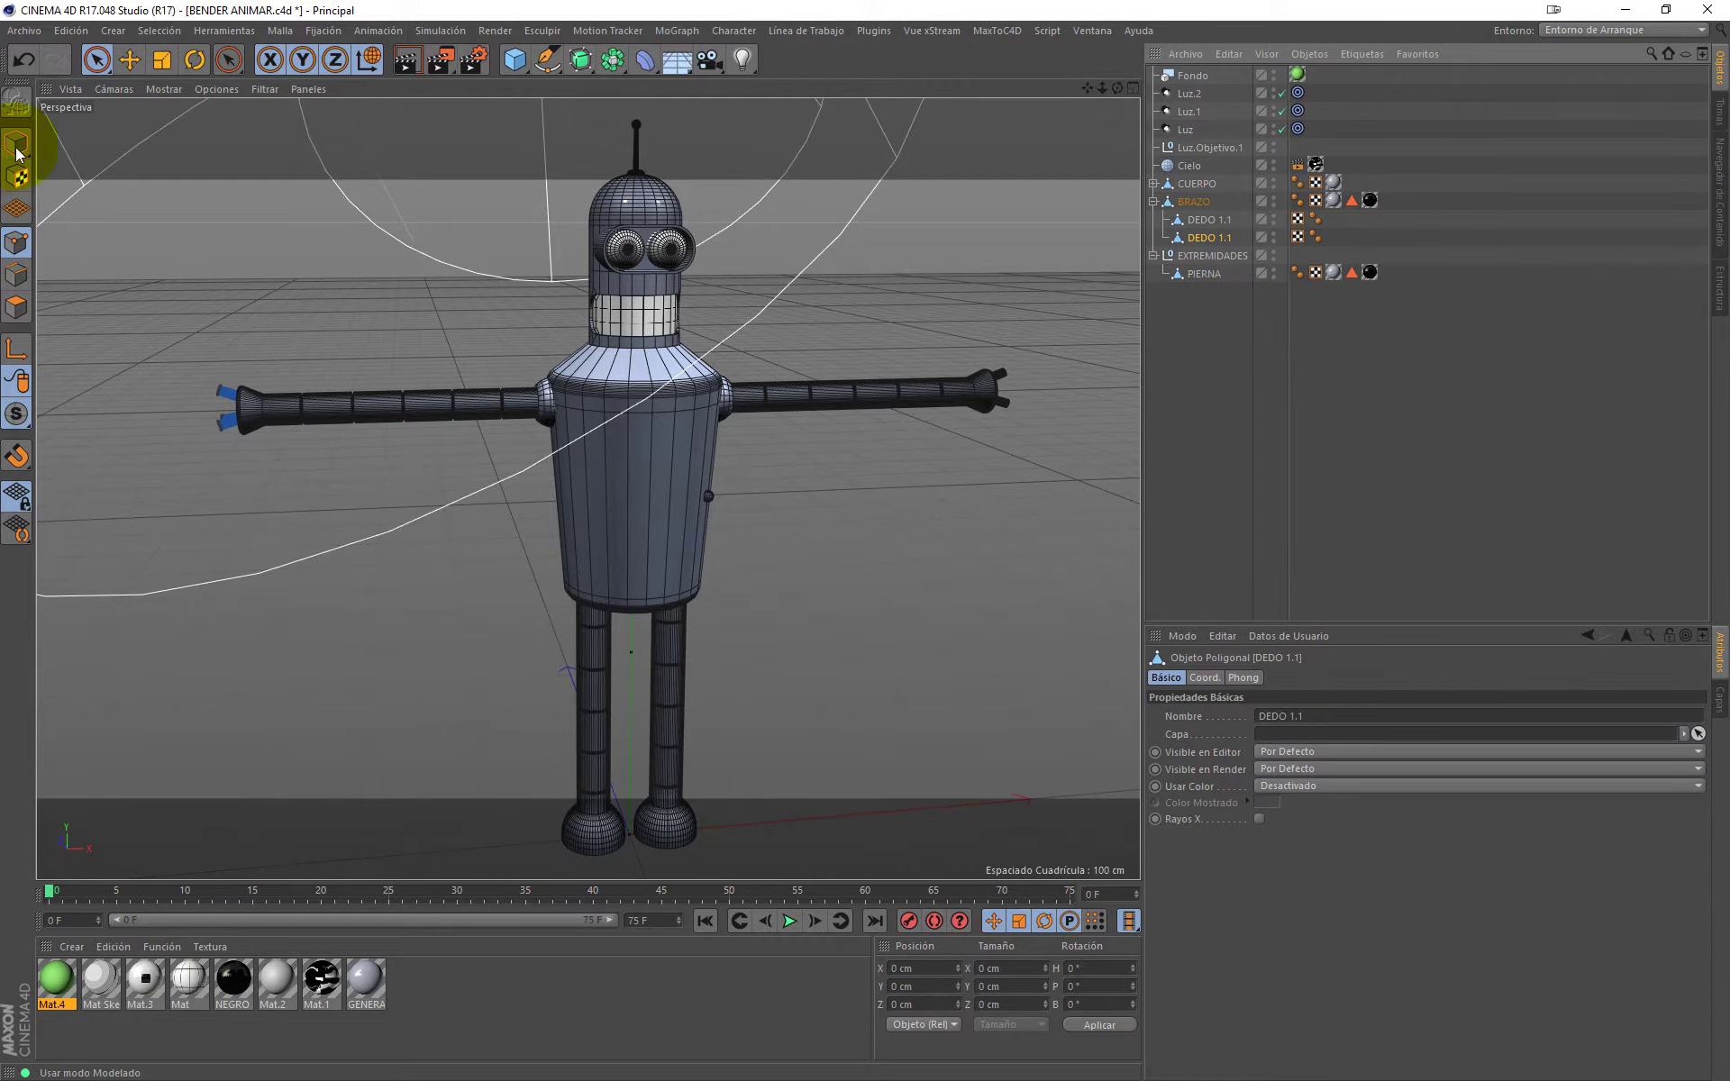
double_click(1216, 220)
double_click(1242, 225)
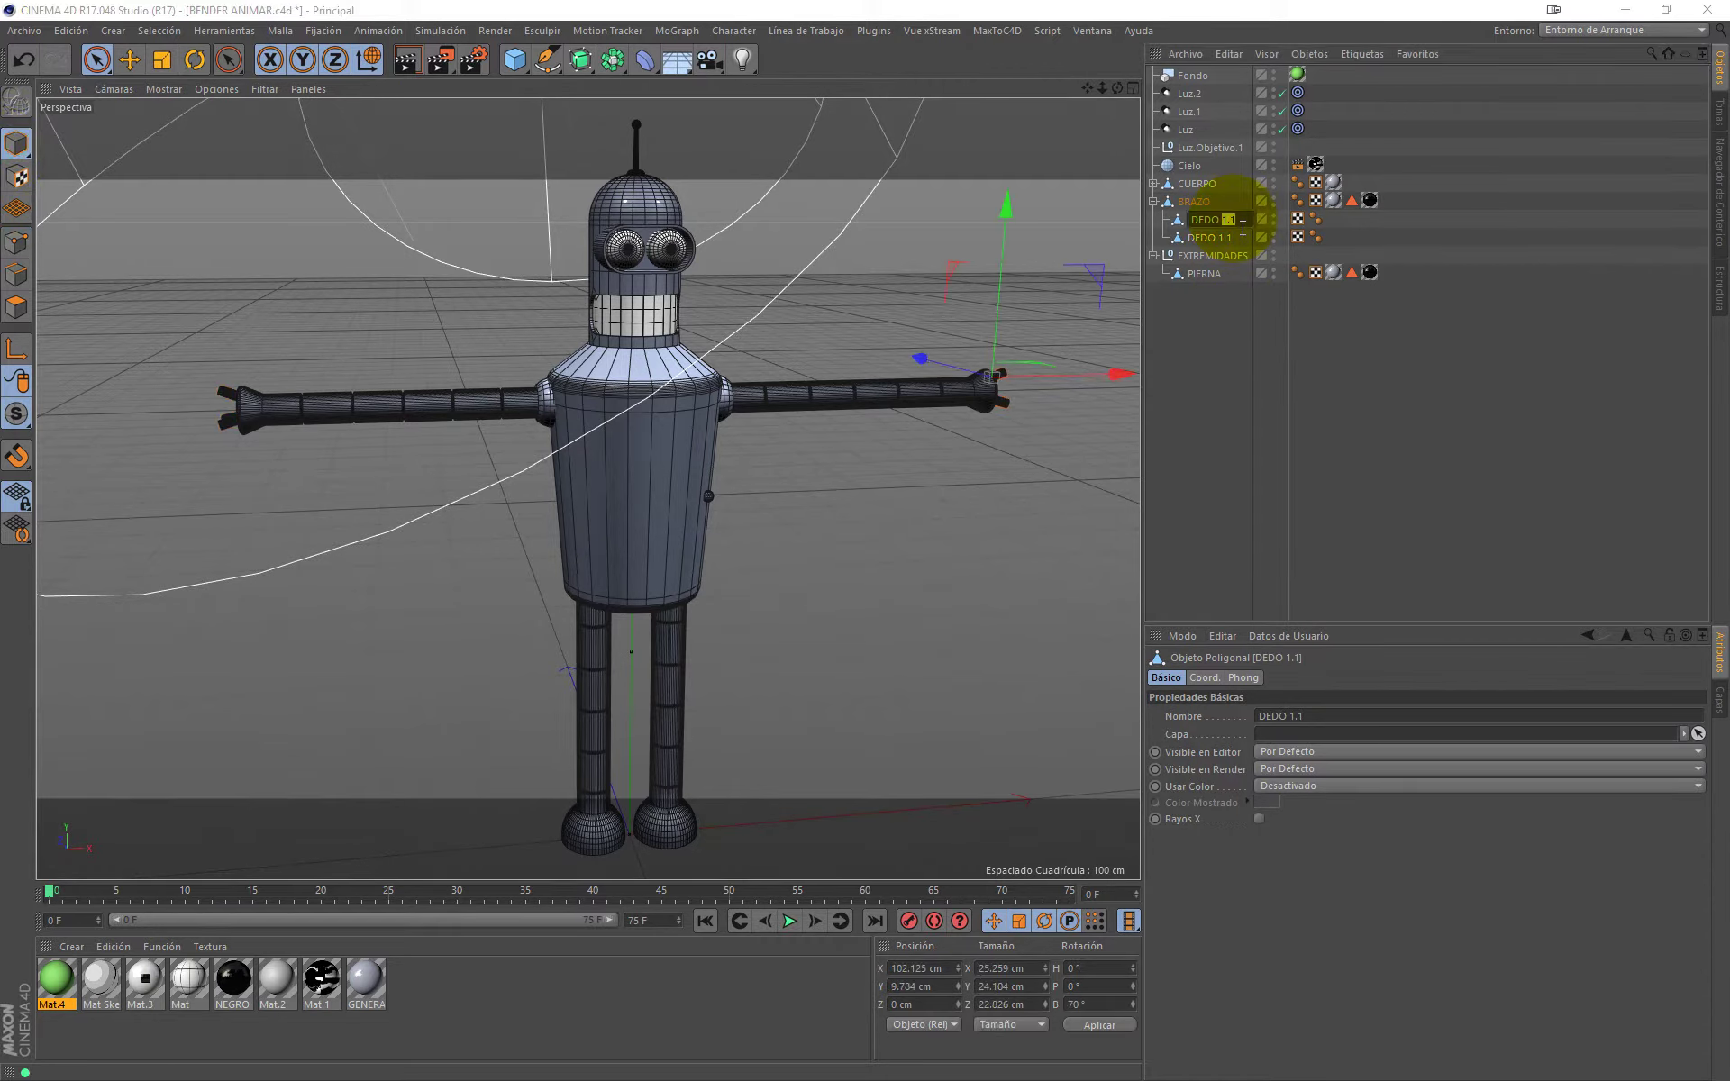
type("L")
key("Return")
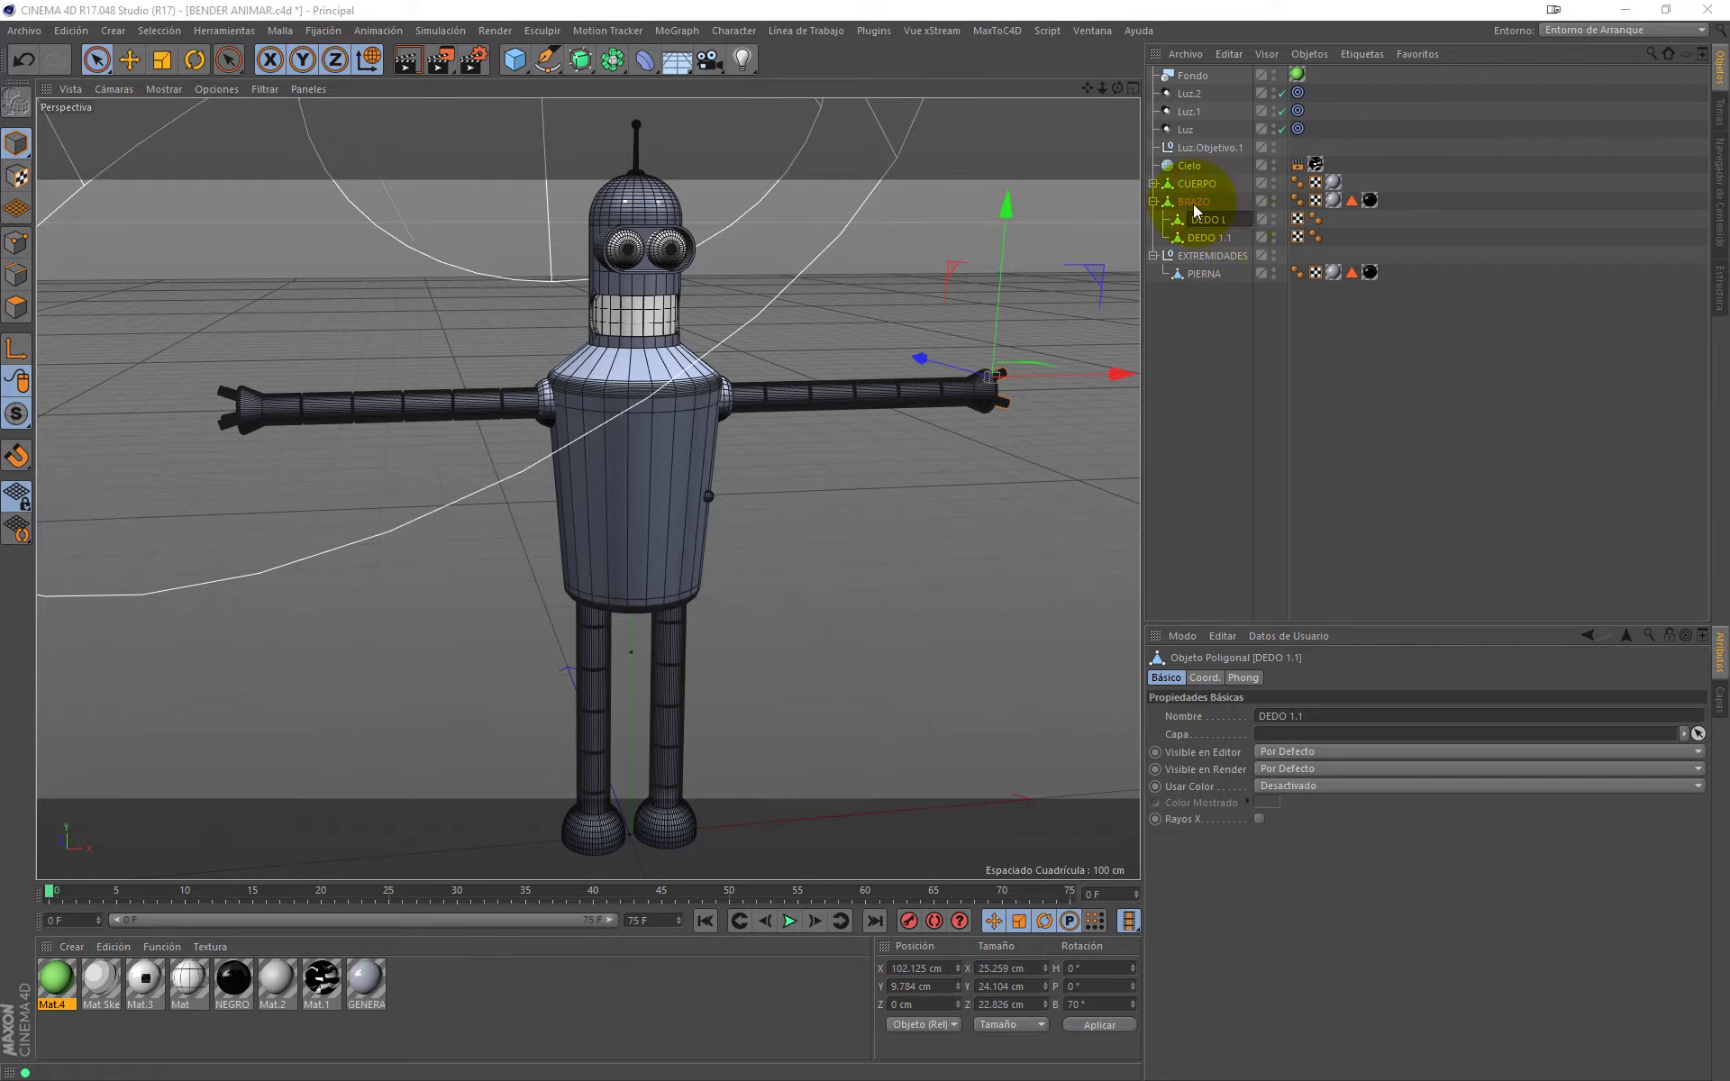
double_click(1218, 238)
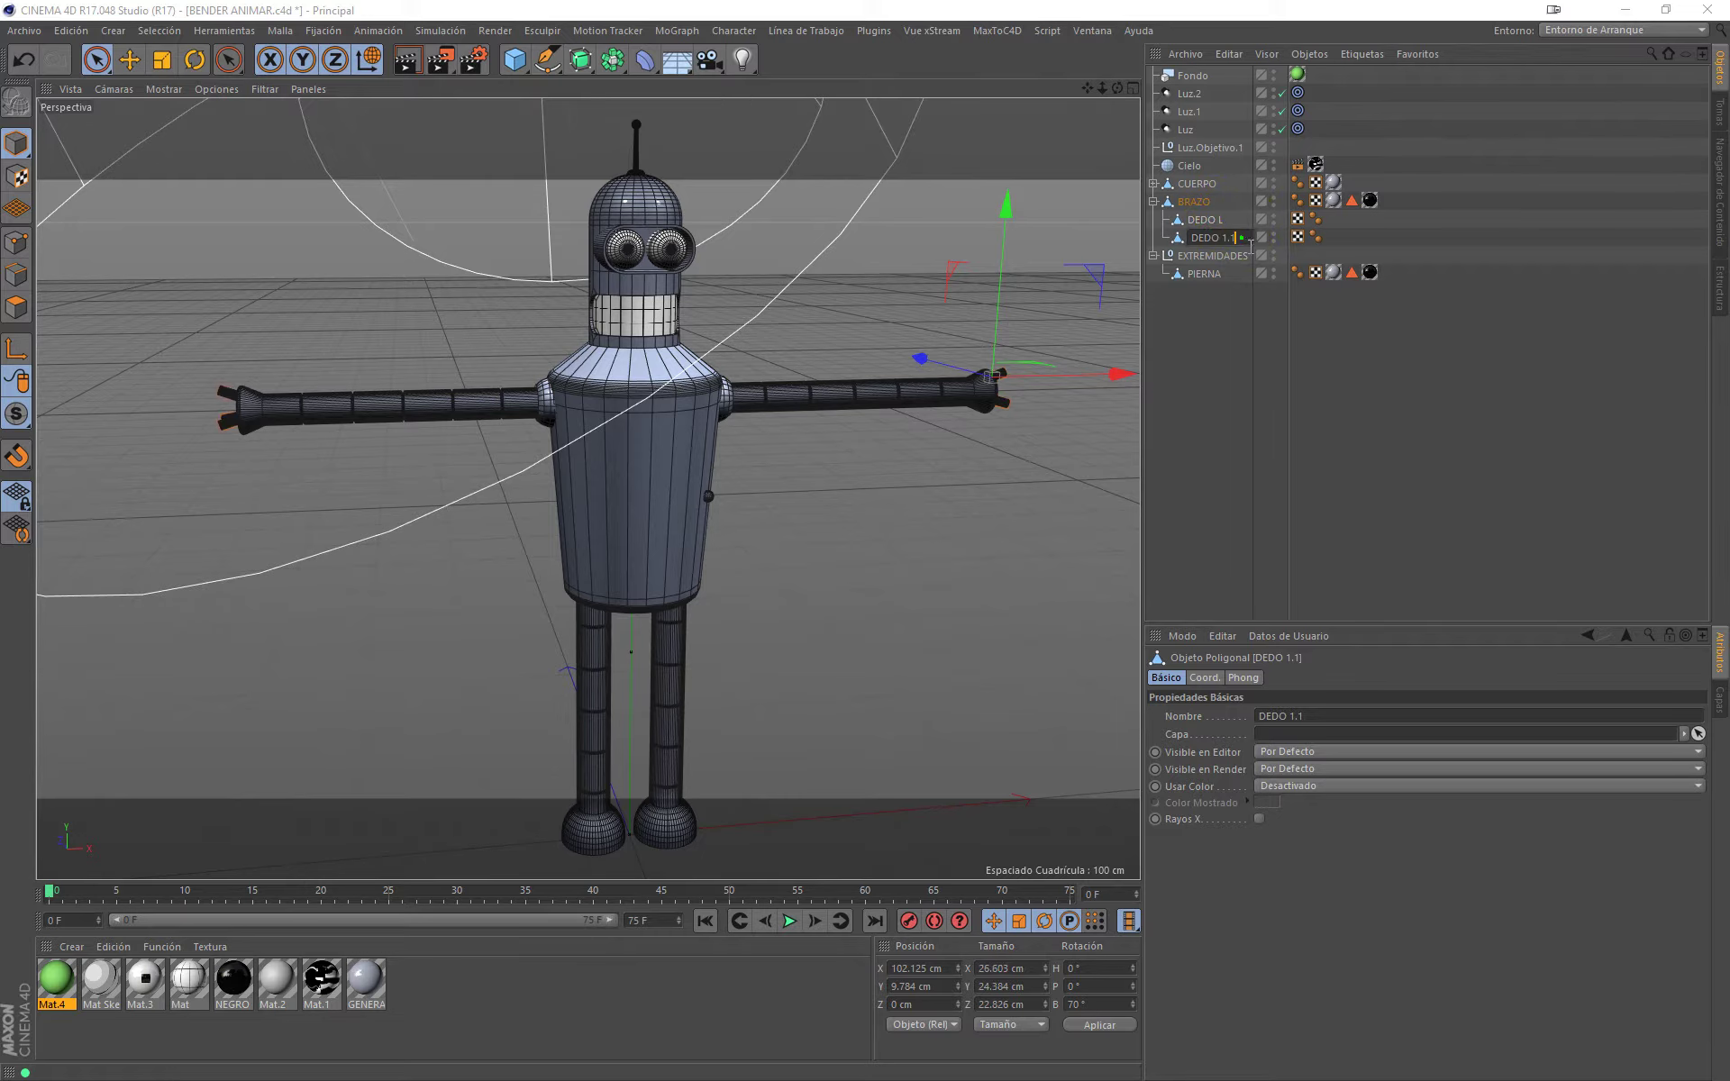
type("R")
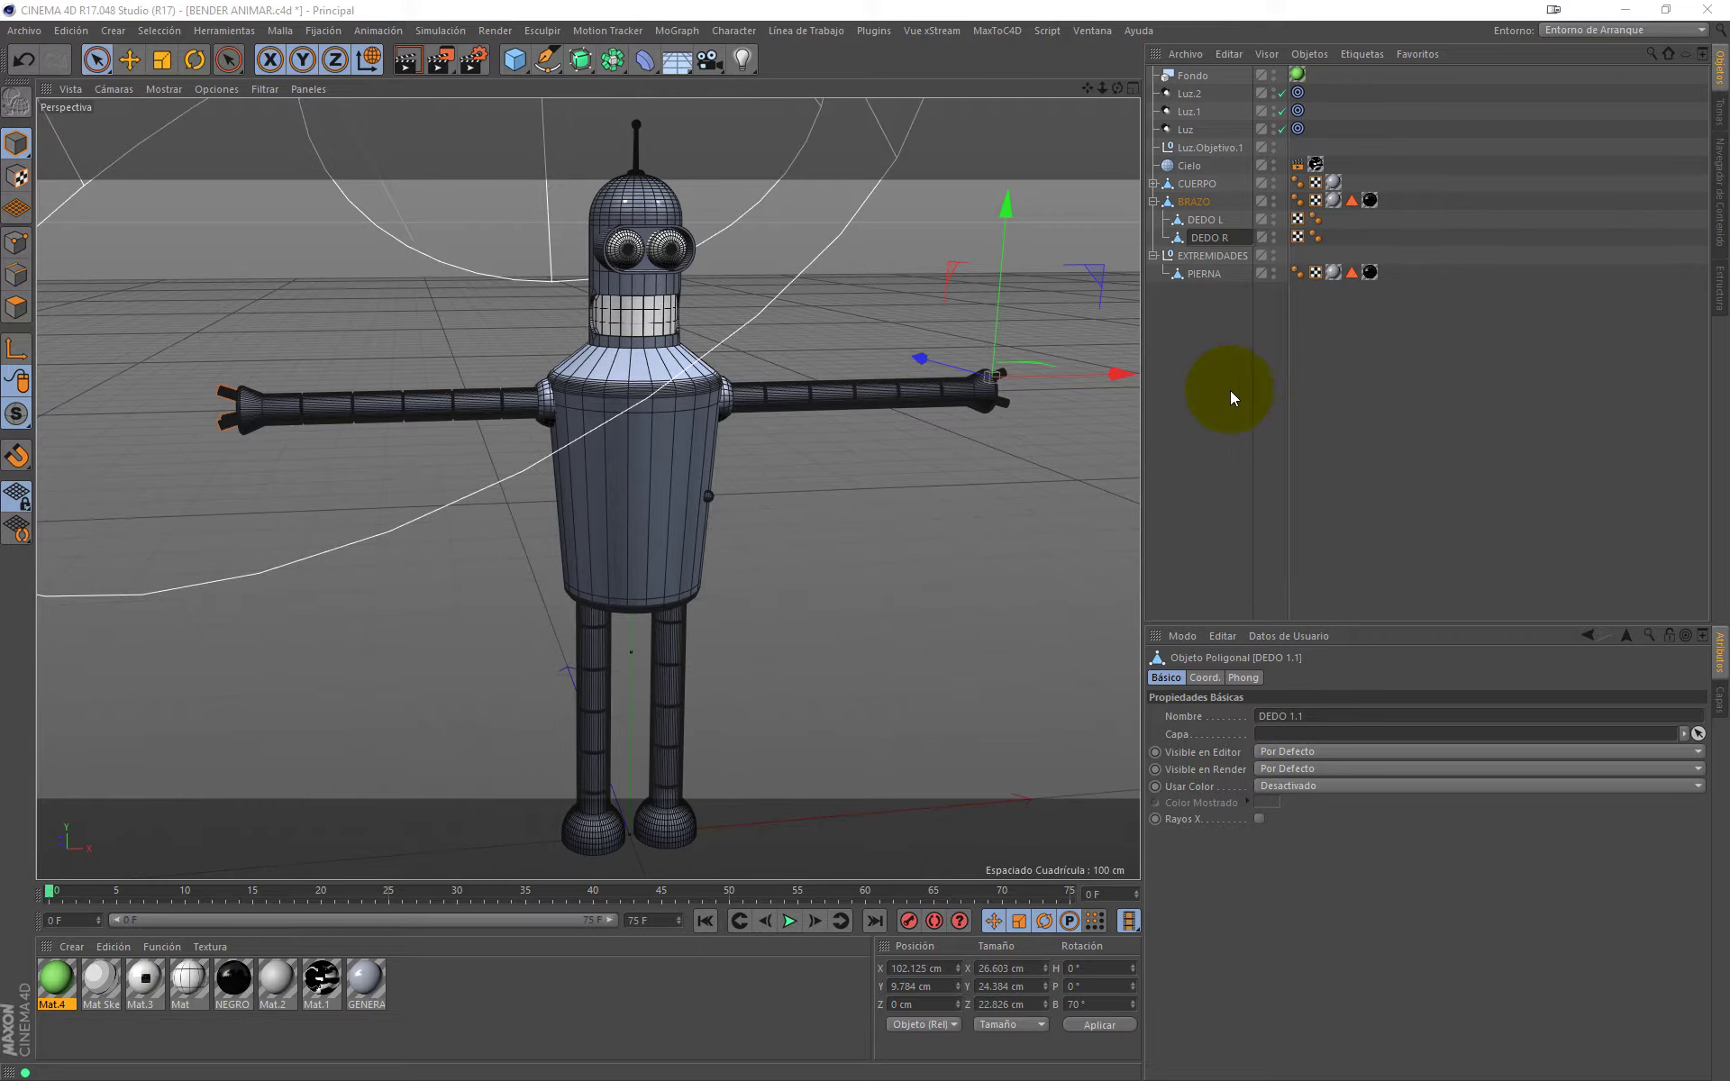
left_click(1230, 391)
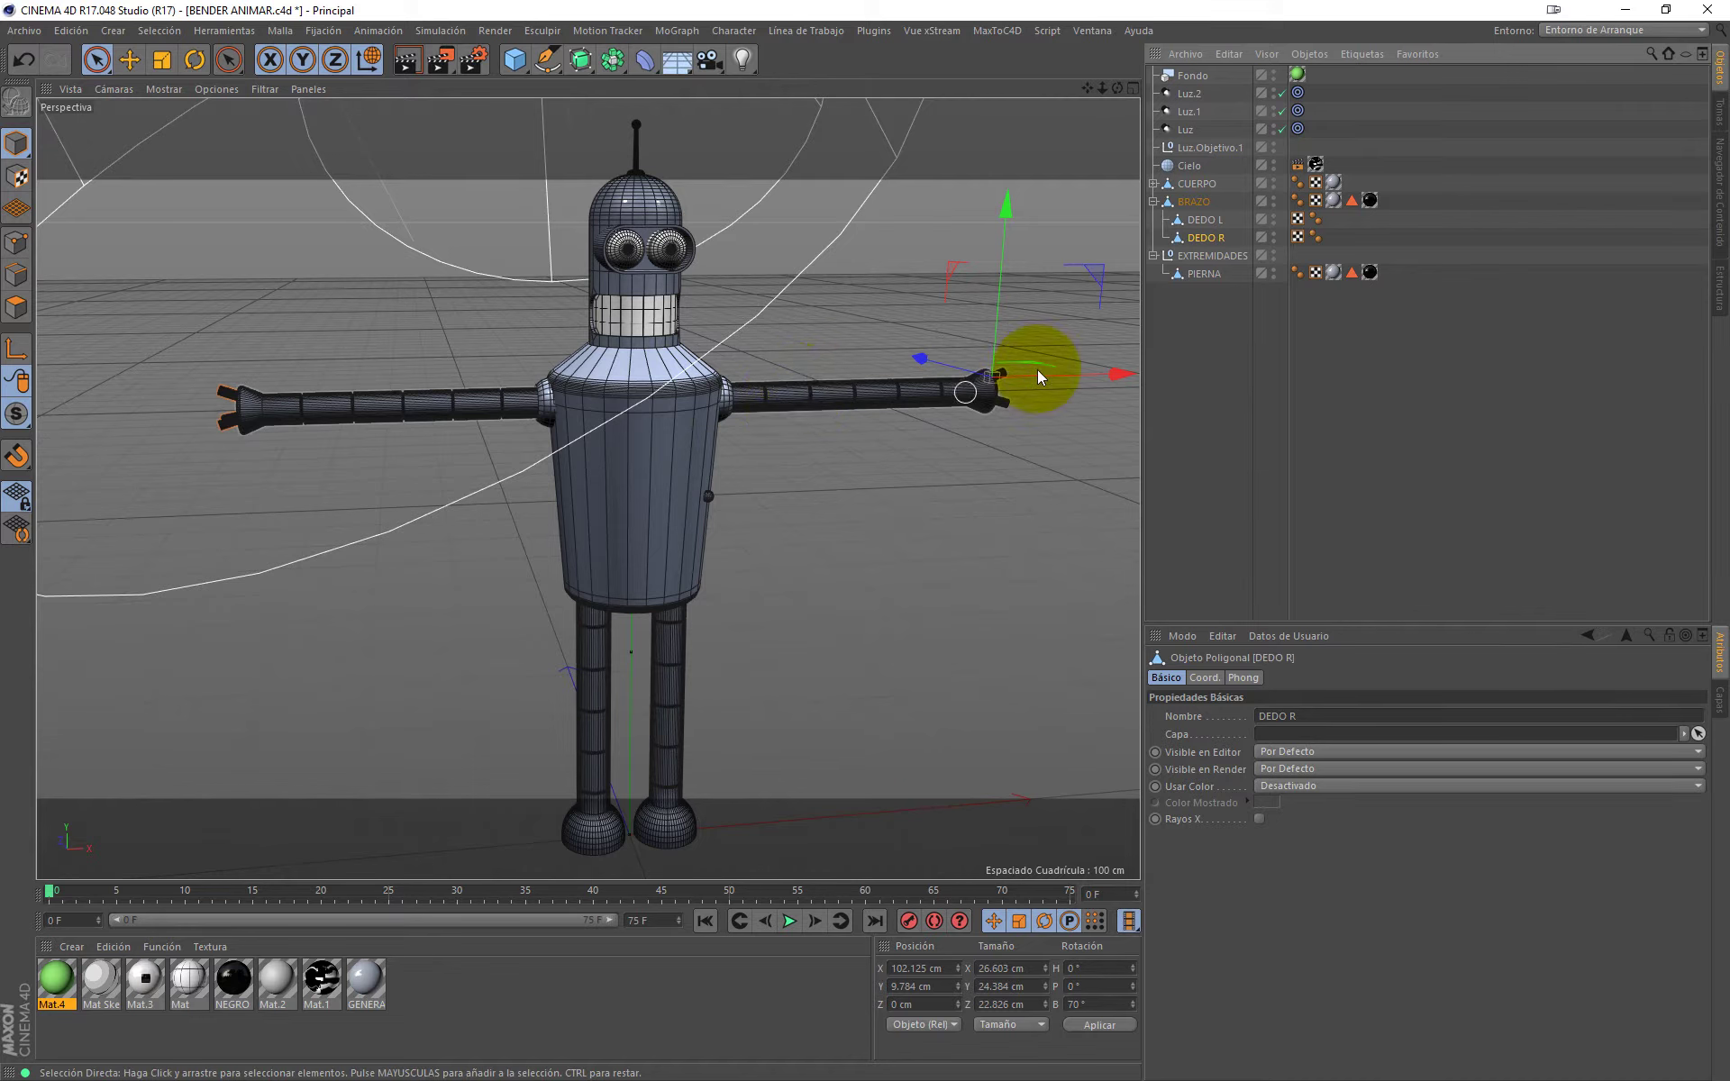
left_click(1200, 268)
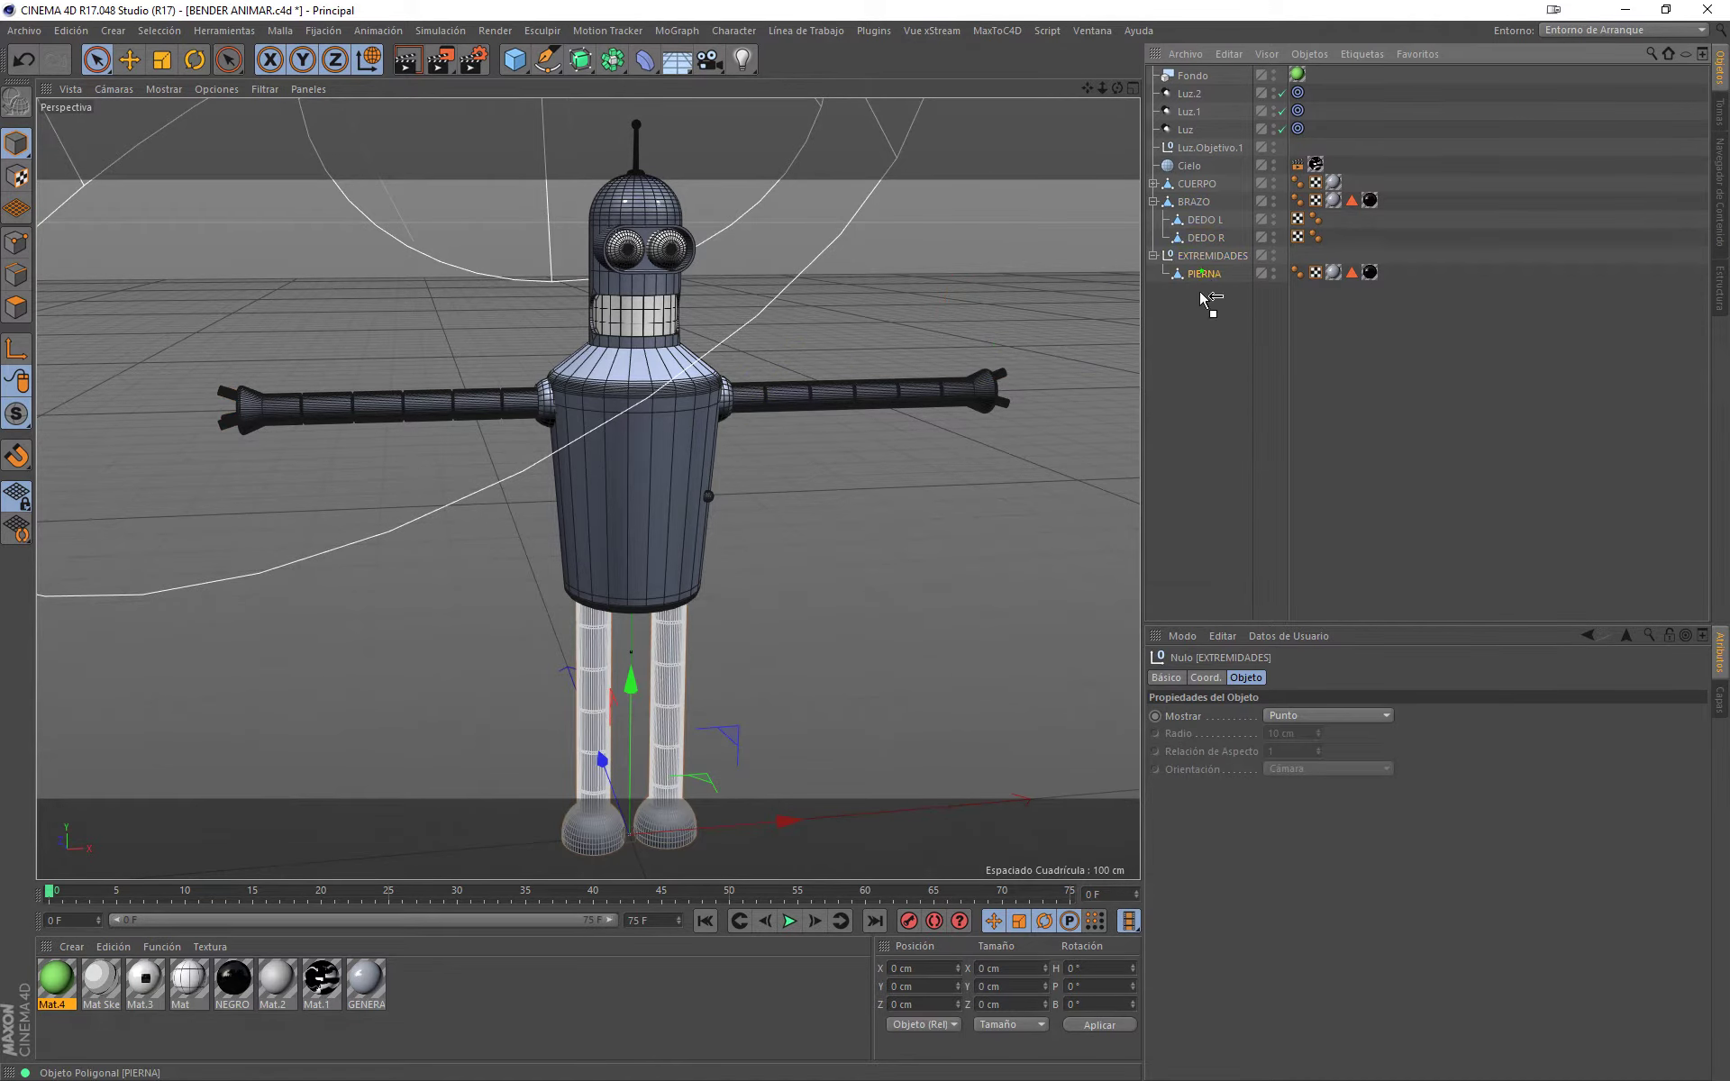
Step: Delete the EXTREMIDADES null and expand CUERPO to show its children
left_click(1208, 259)
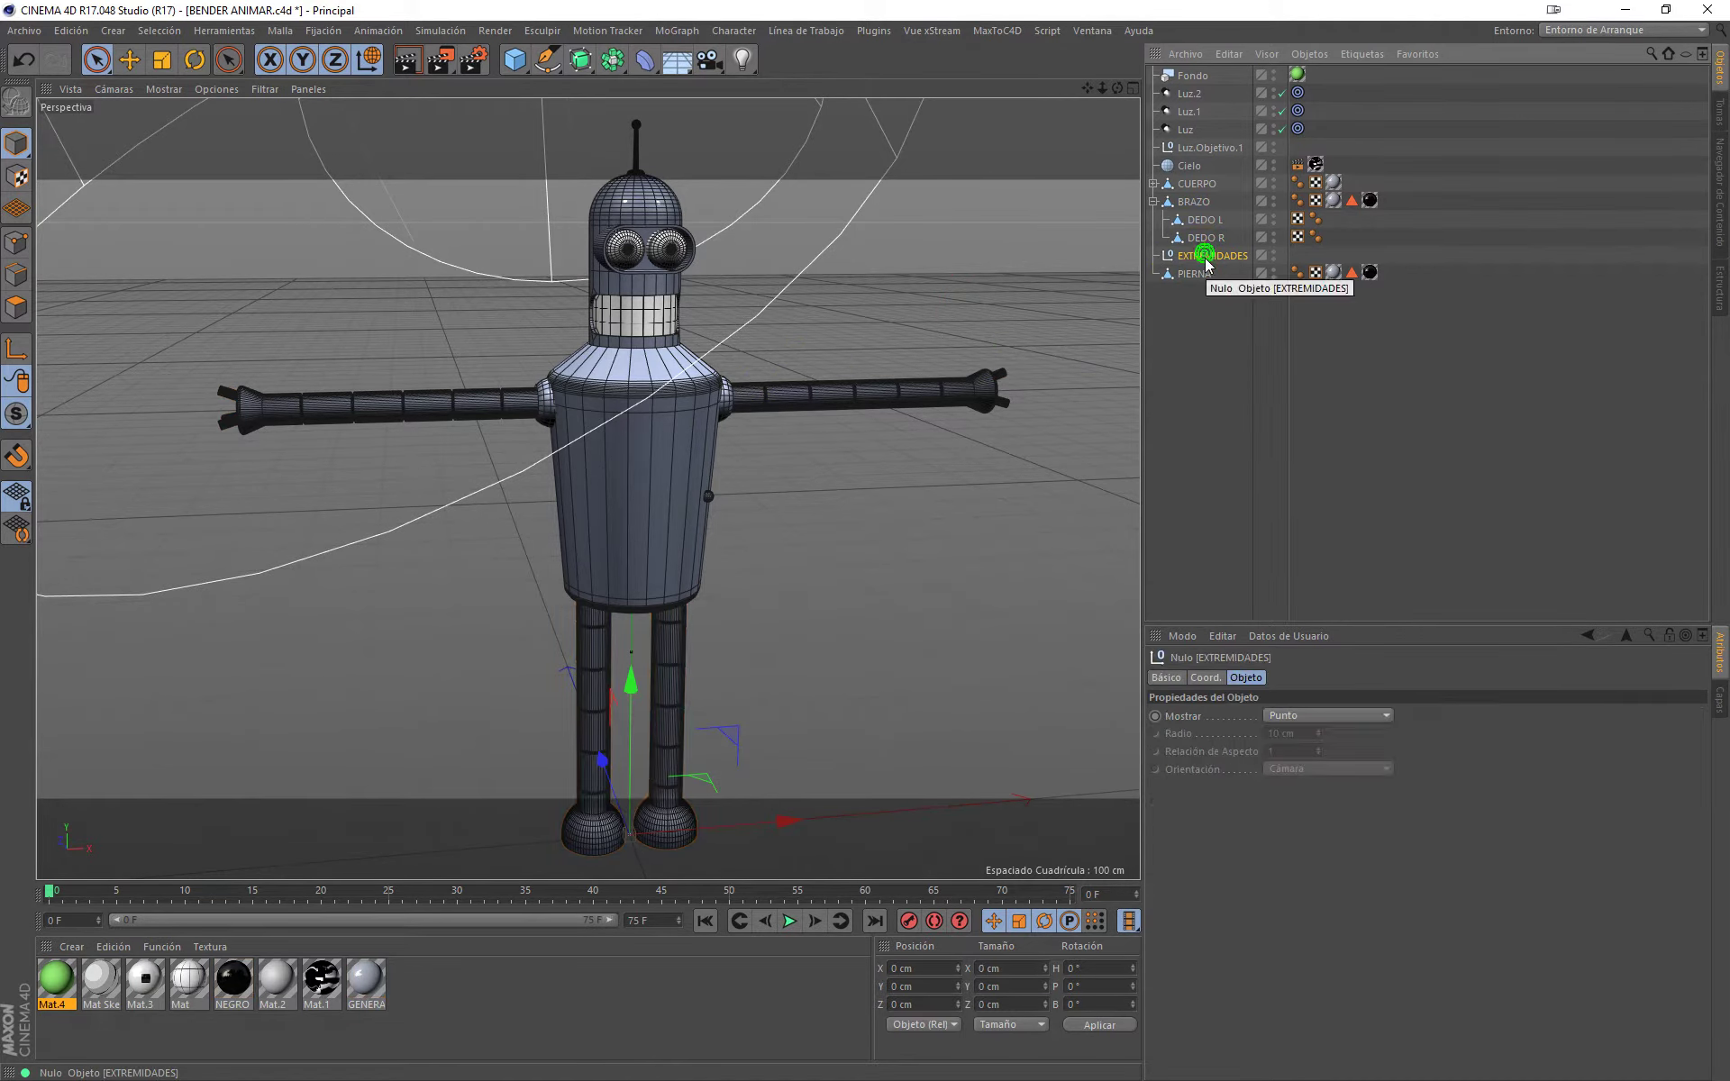
key("Delete")
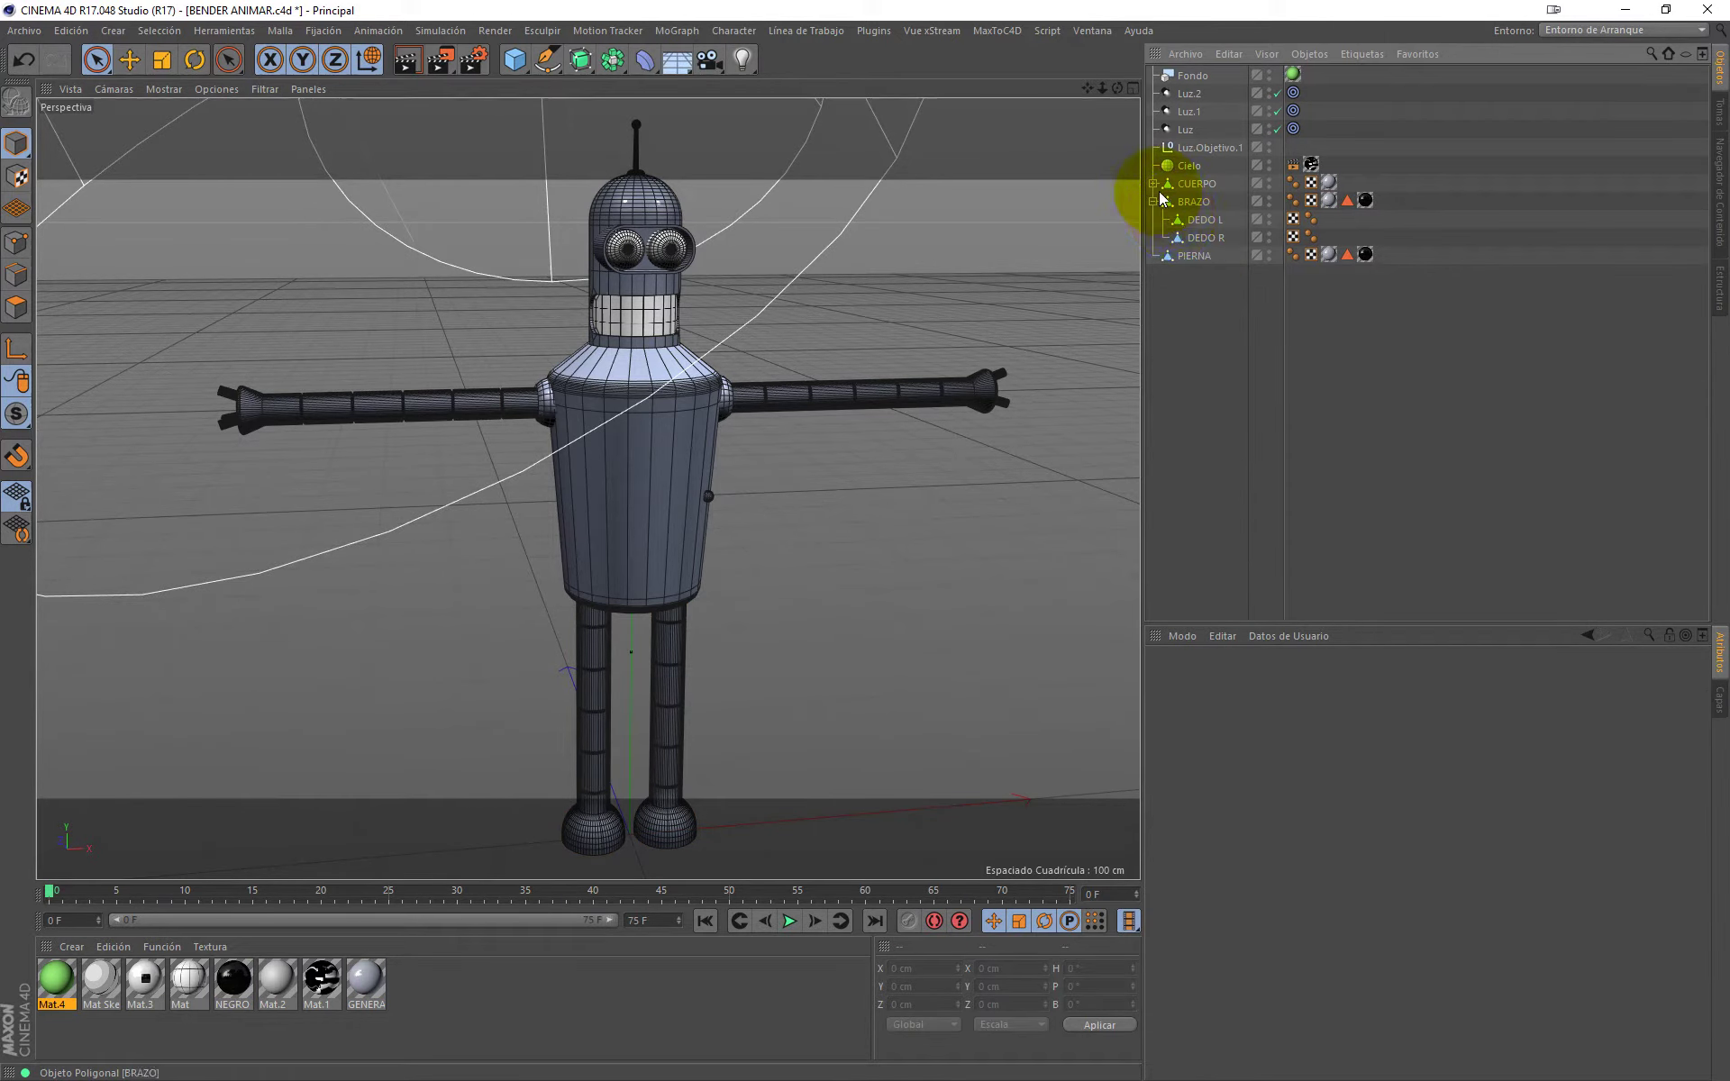
left_click(1155, 184)
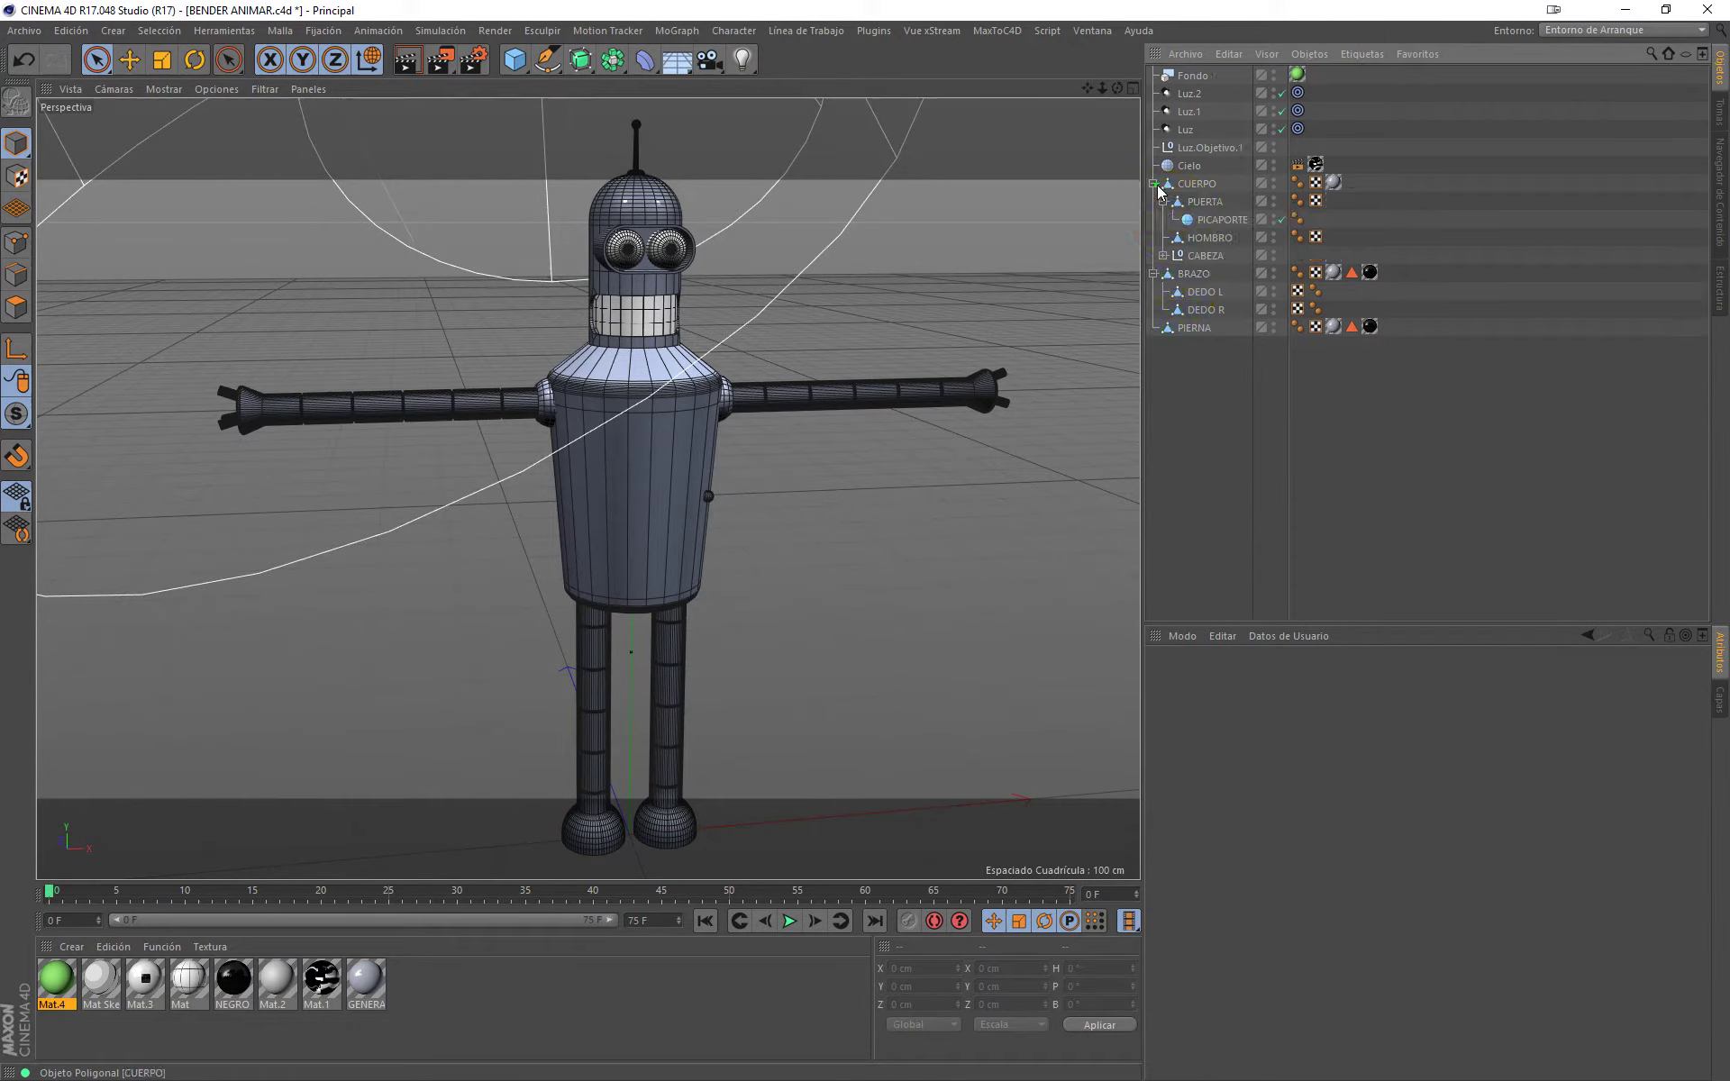
left_click(1212, 220)
left_click(1208, 239)
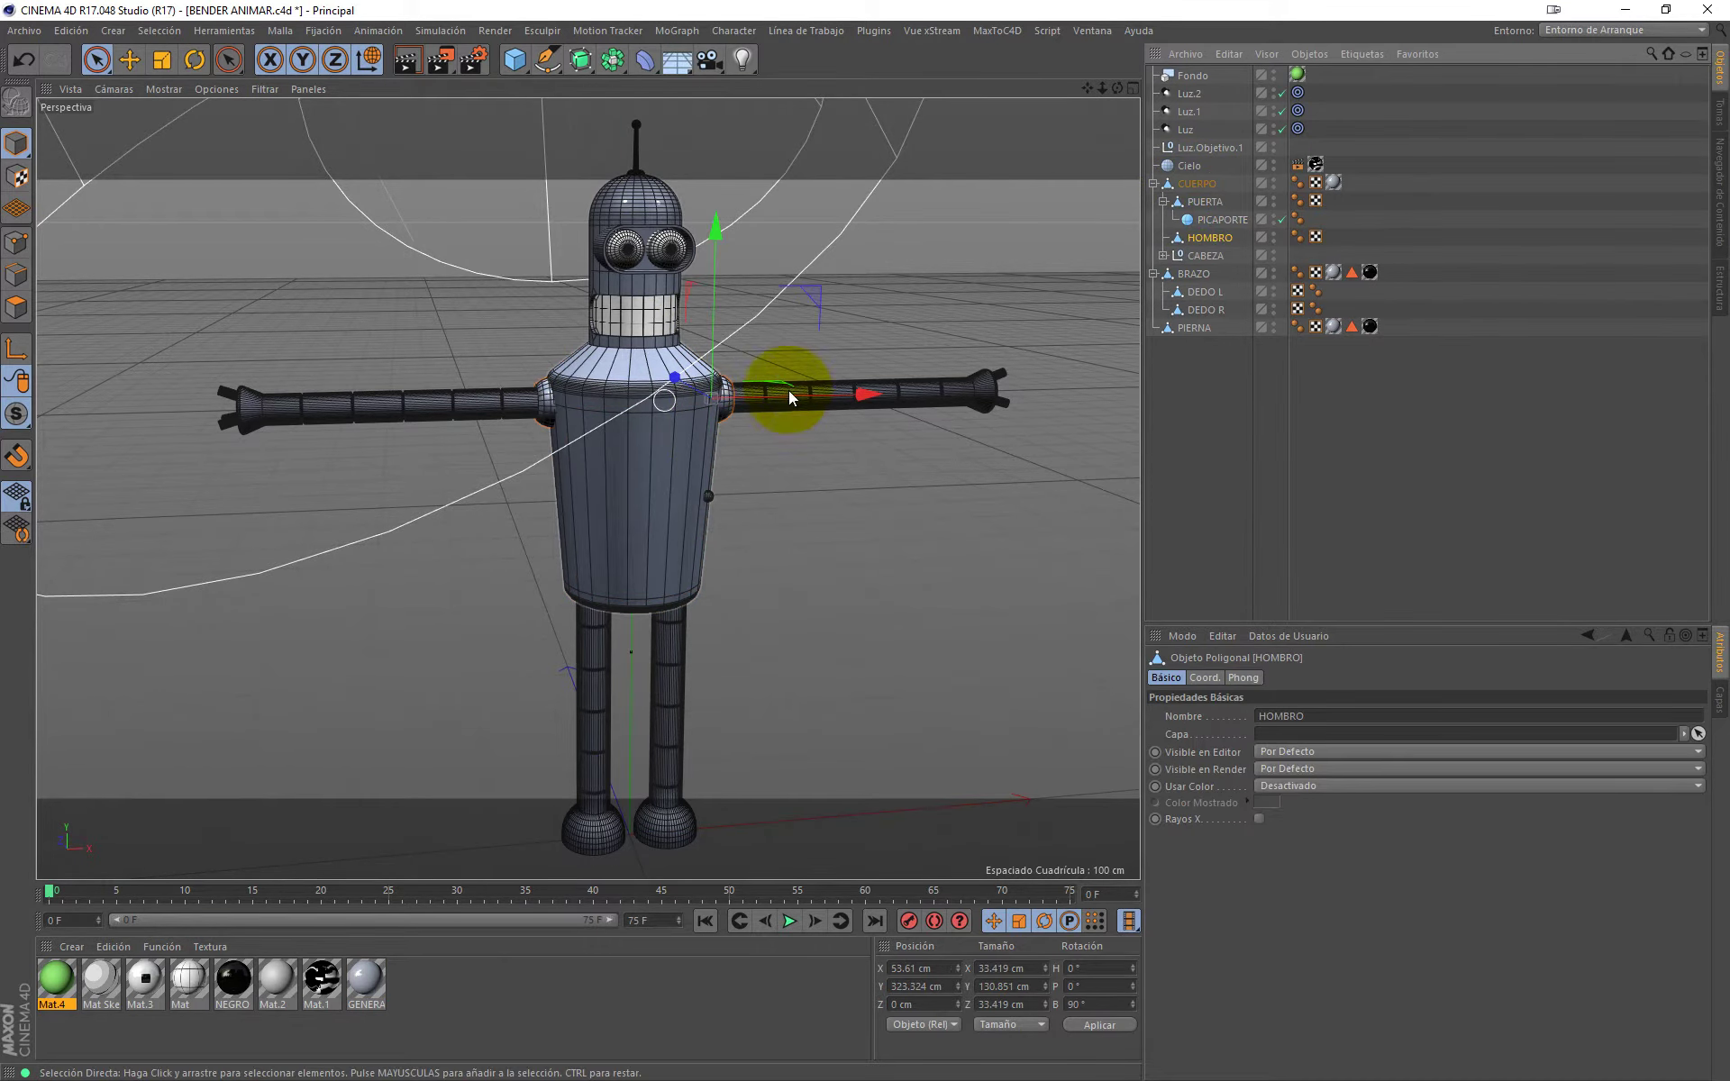
Step: Move GAFAS, OJO and ANTENA under the CABEZA mesh, delete the empty CABEZA null, and collapse the groups
left_click(1163, 256)
left_click(1204, 256)
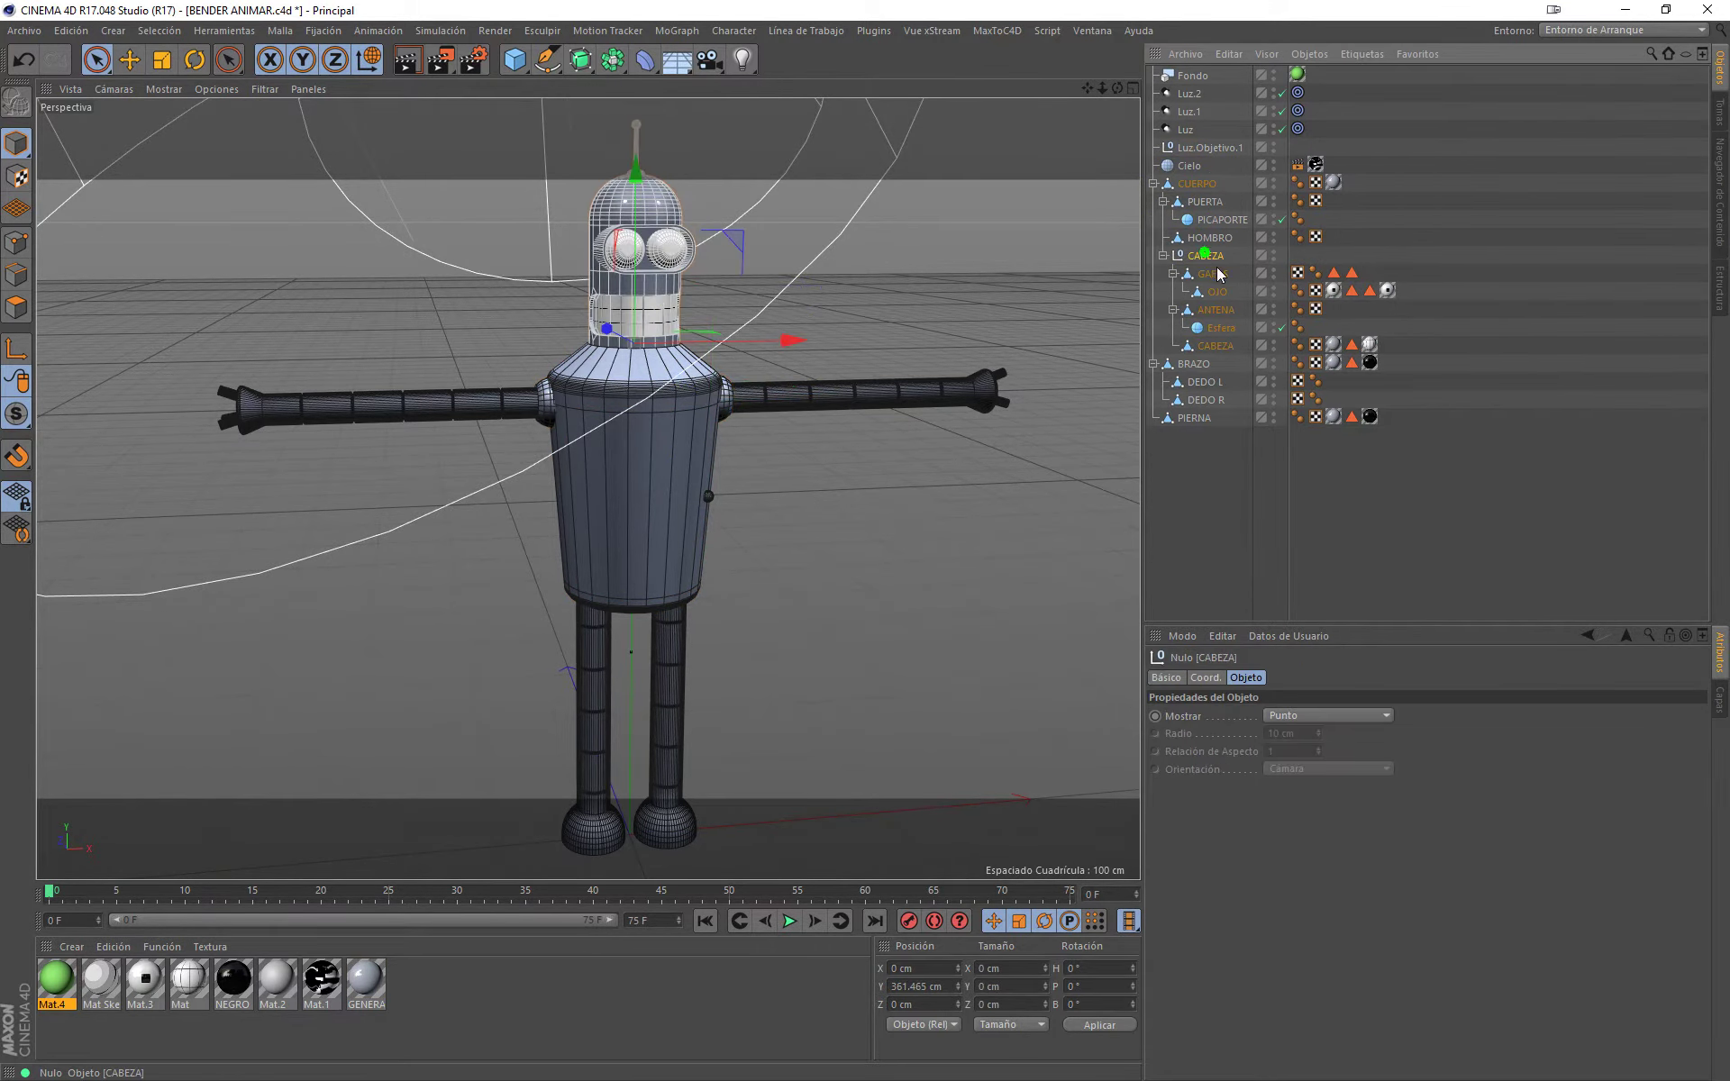
left_click(1217, 292)
left_click(1224, 347)
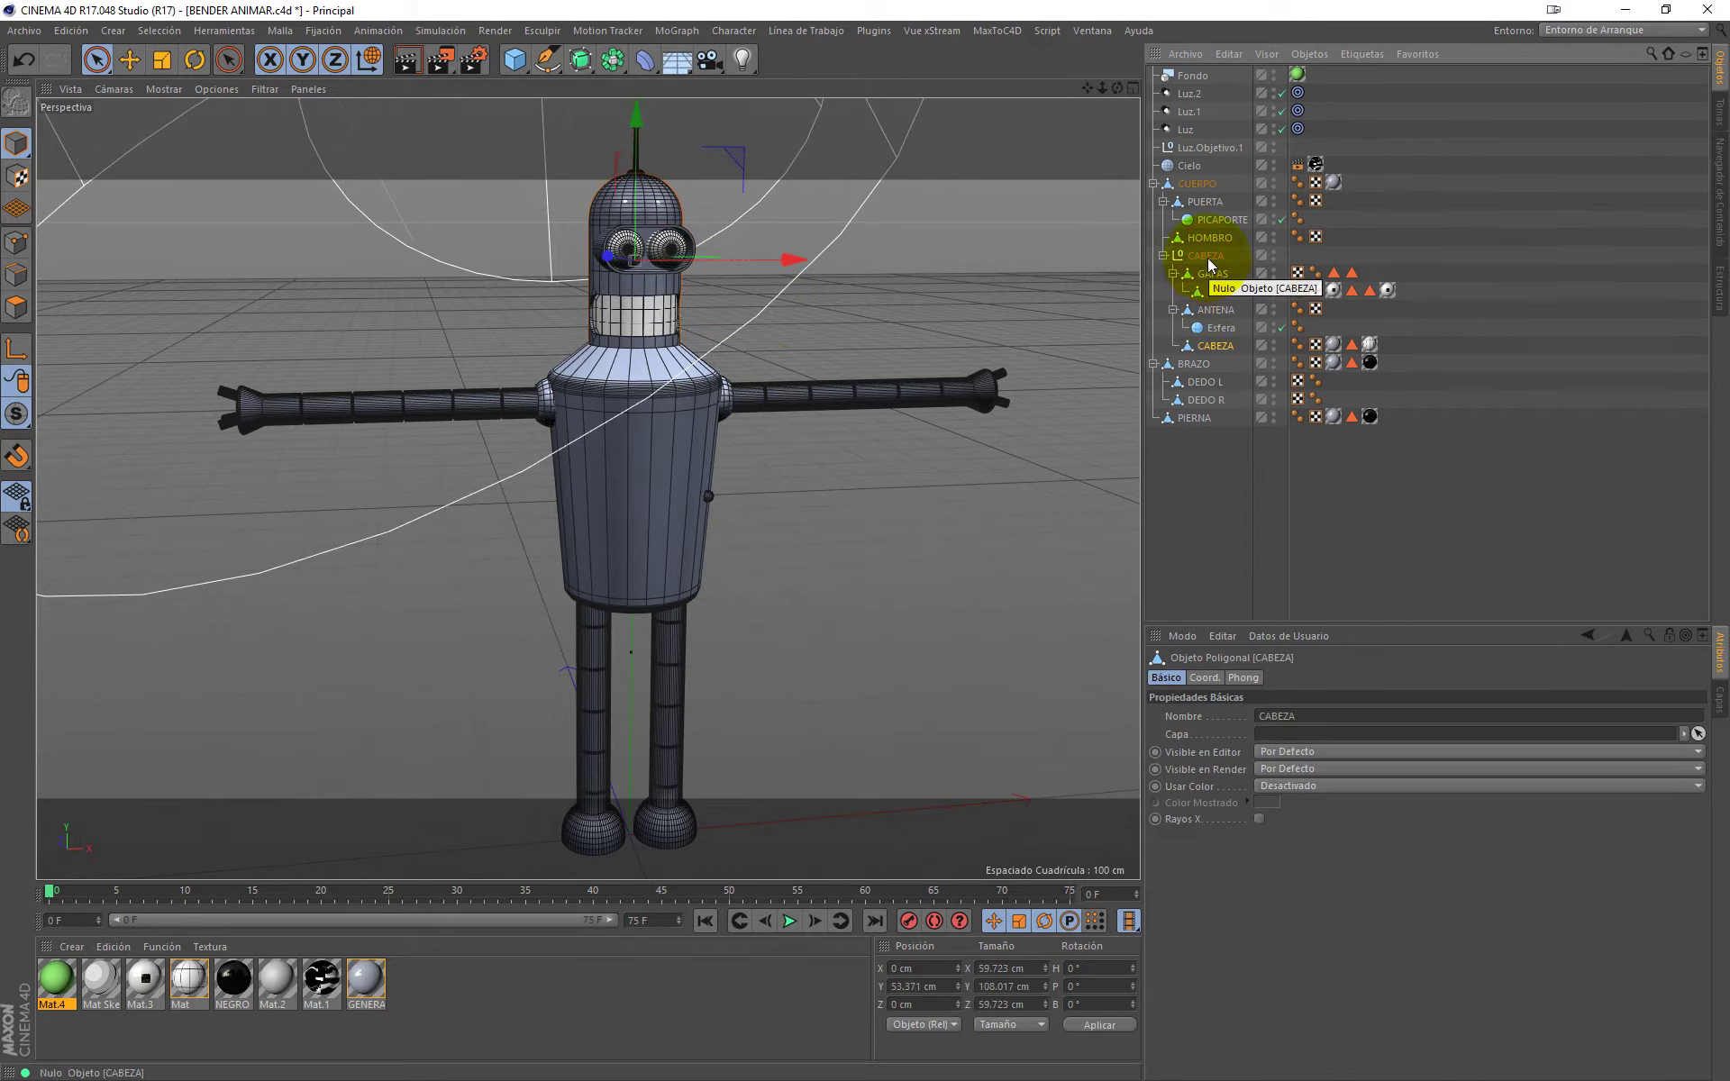
left_click_drag(1215, 345, 1213, 251)
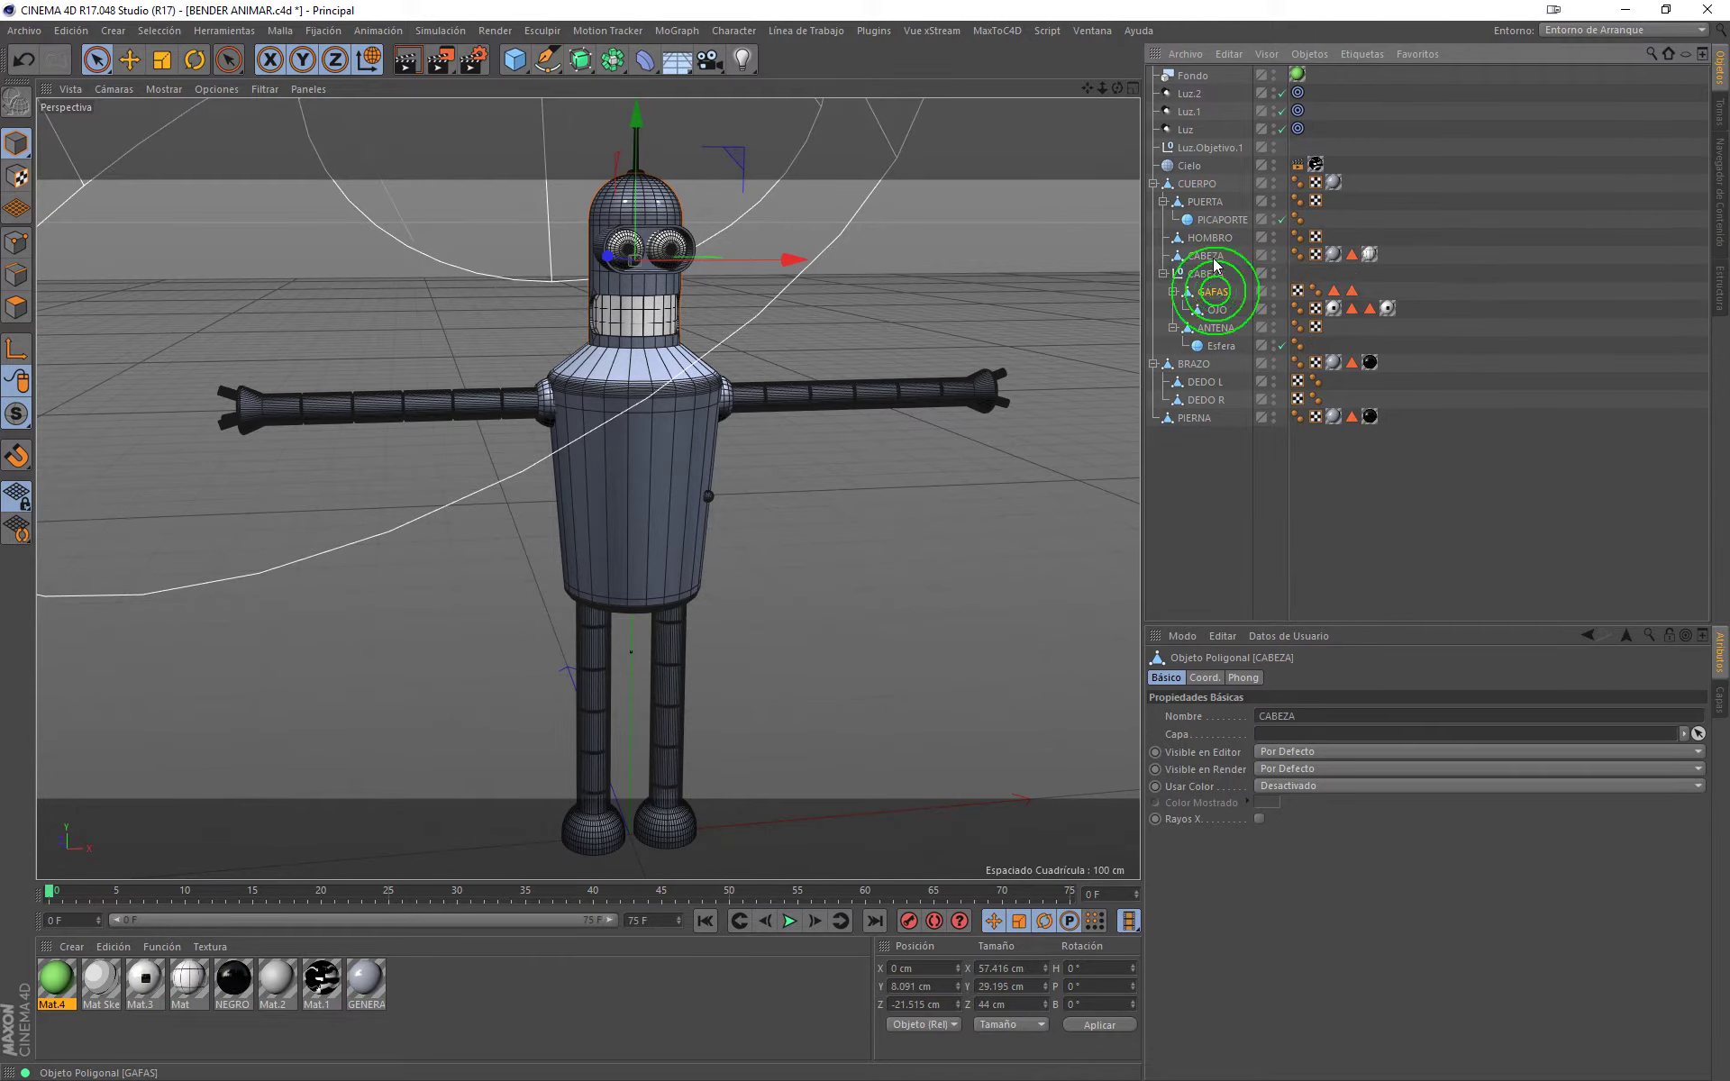
left_click_drag(1219, 299, 1213, 257)
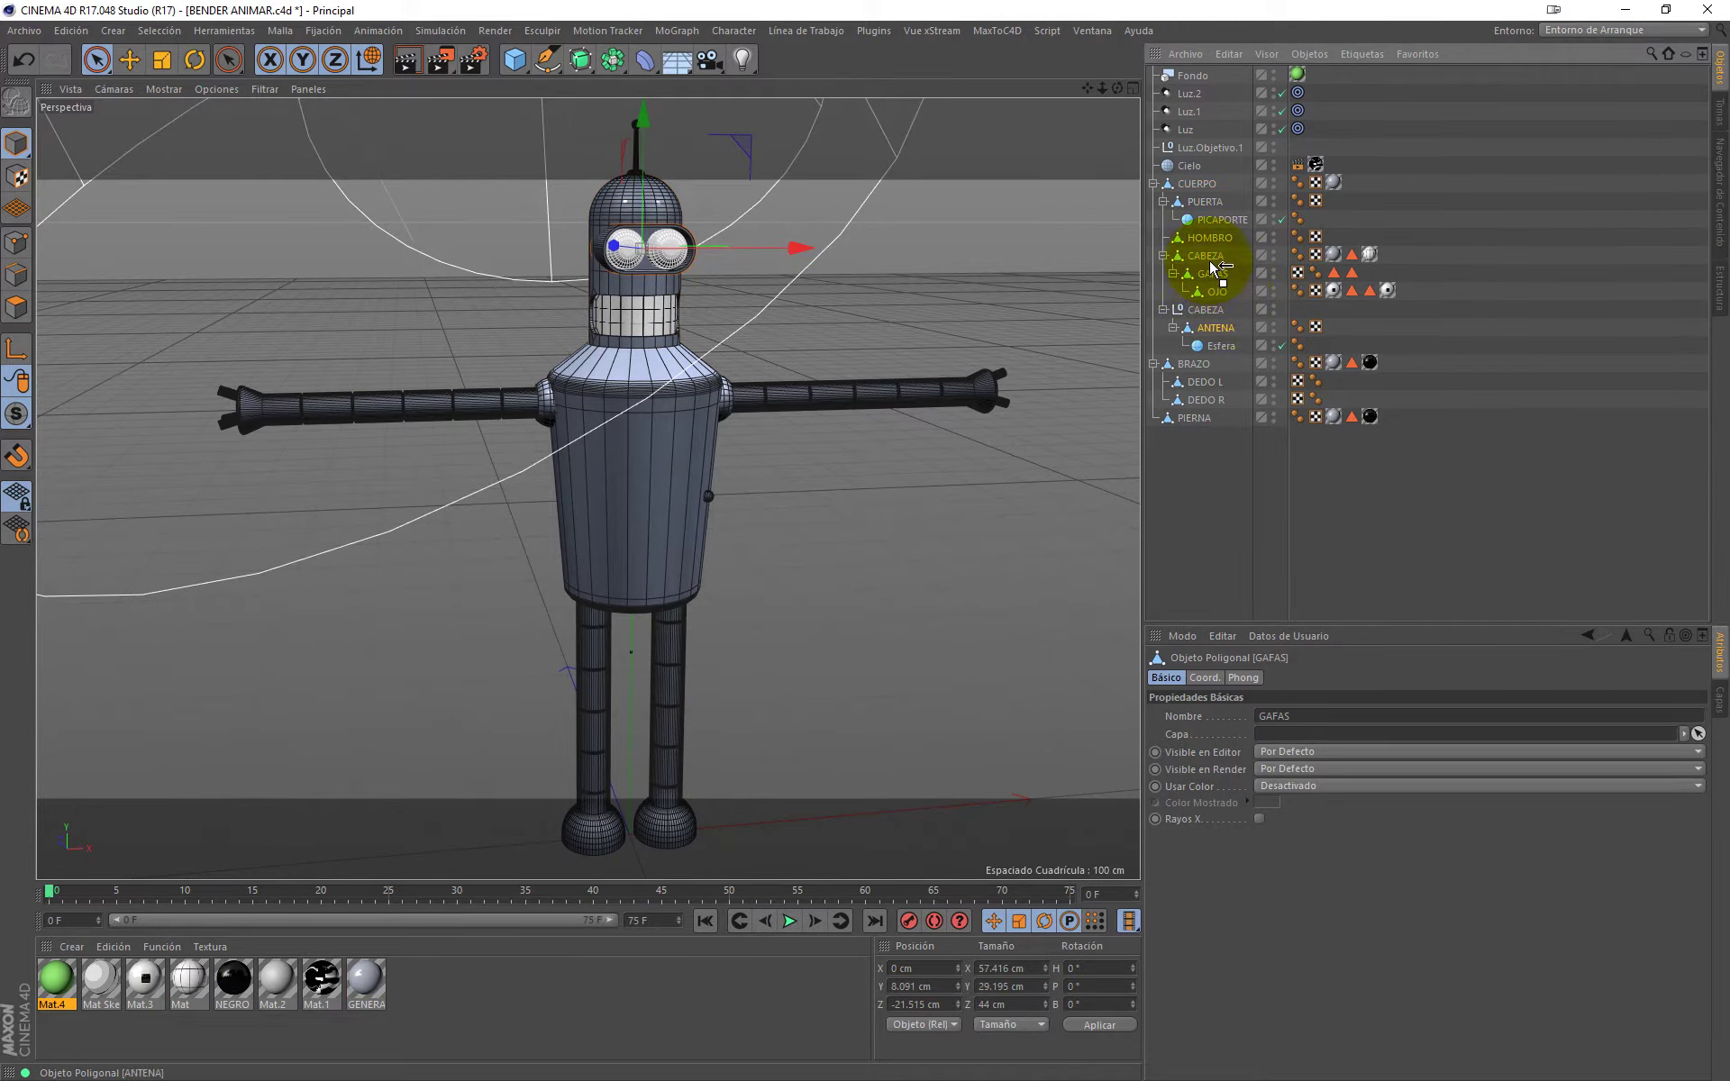
left_click_drag(1221, 332, 1213, 257)
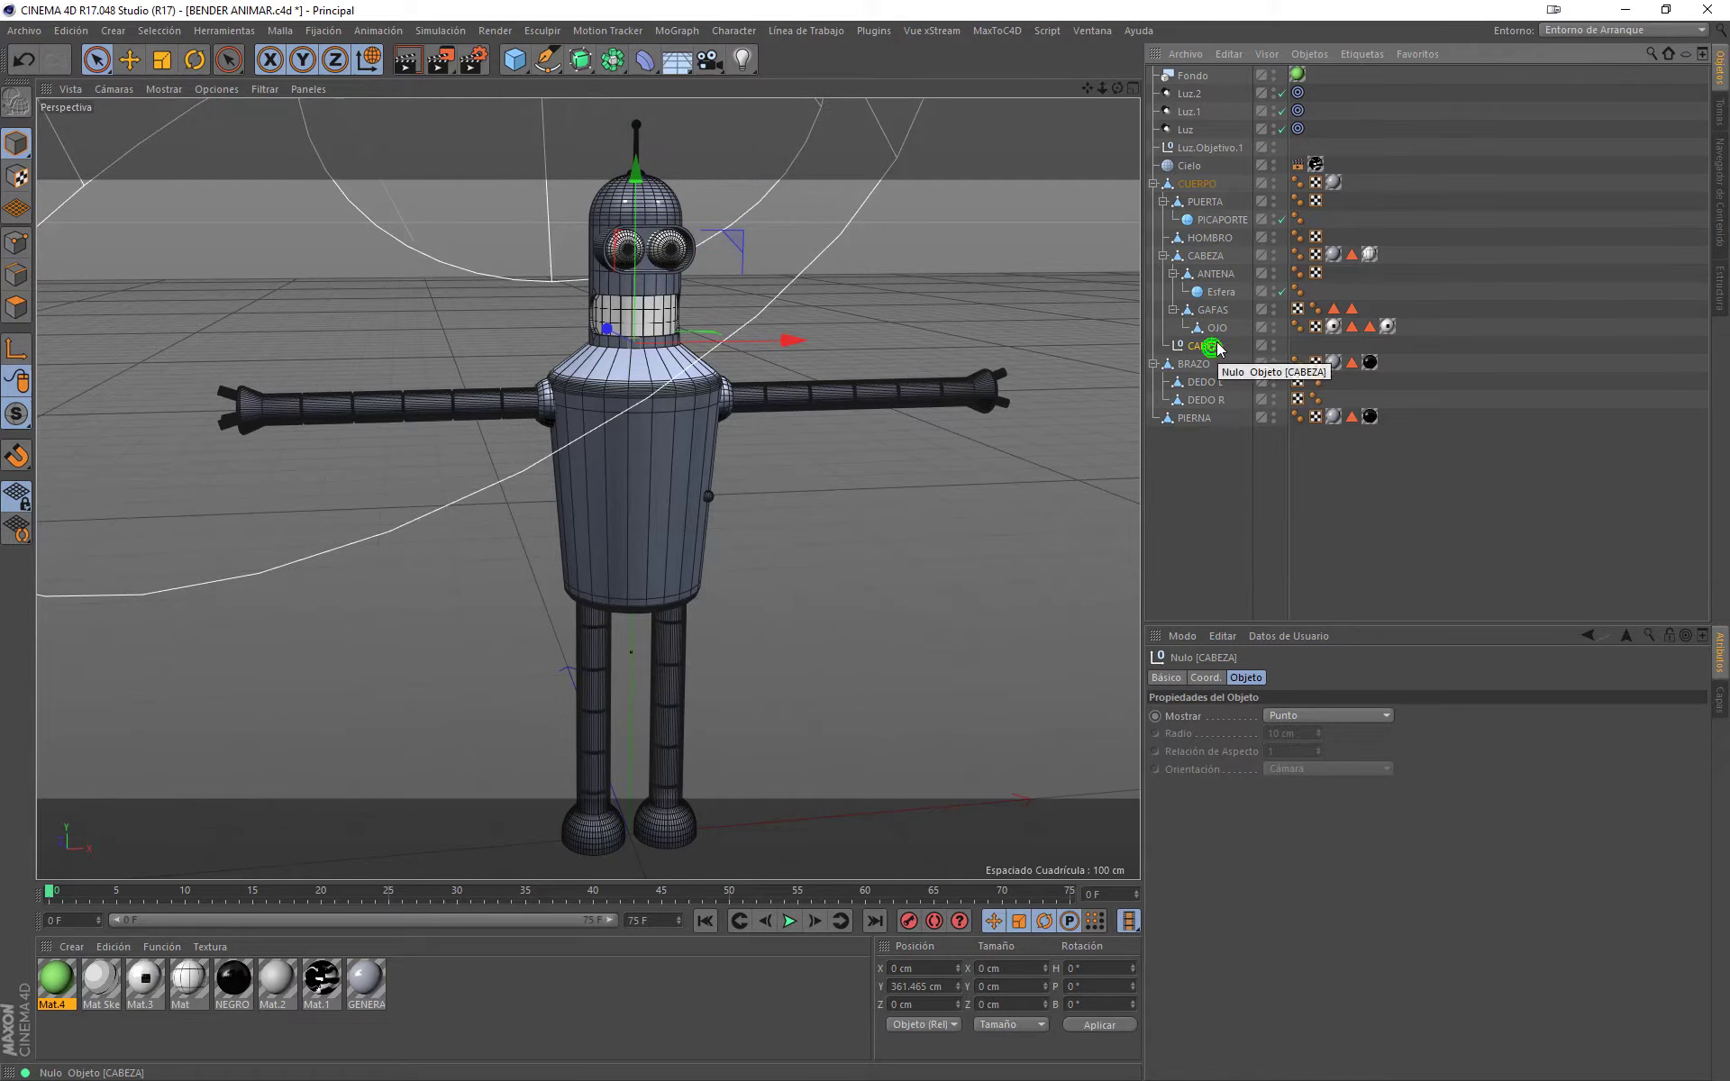
key("Delete")
left_click(1163, 256)
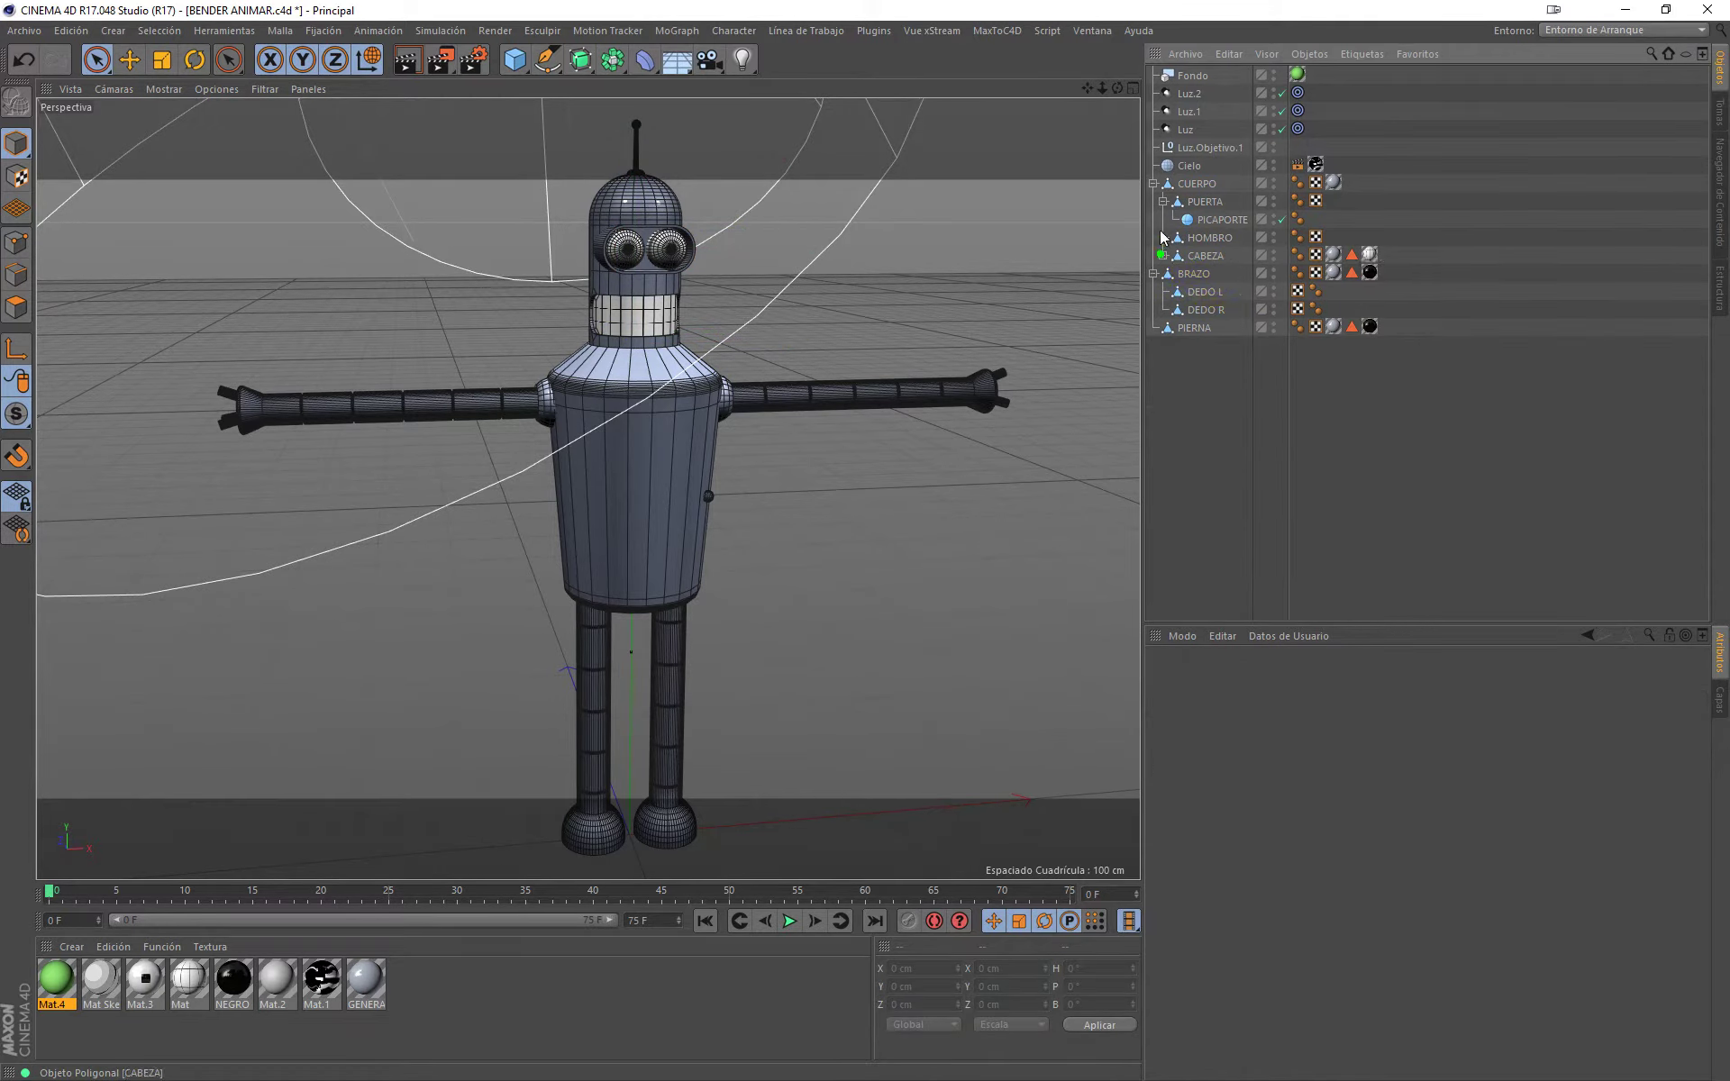
left_click(1164, 201)
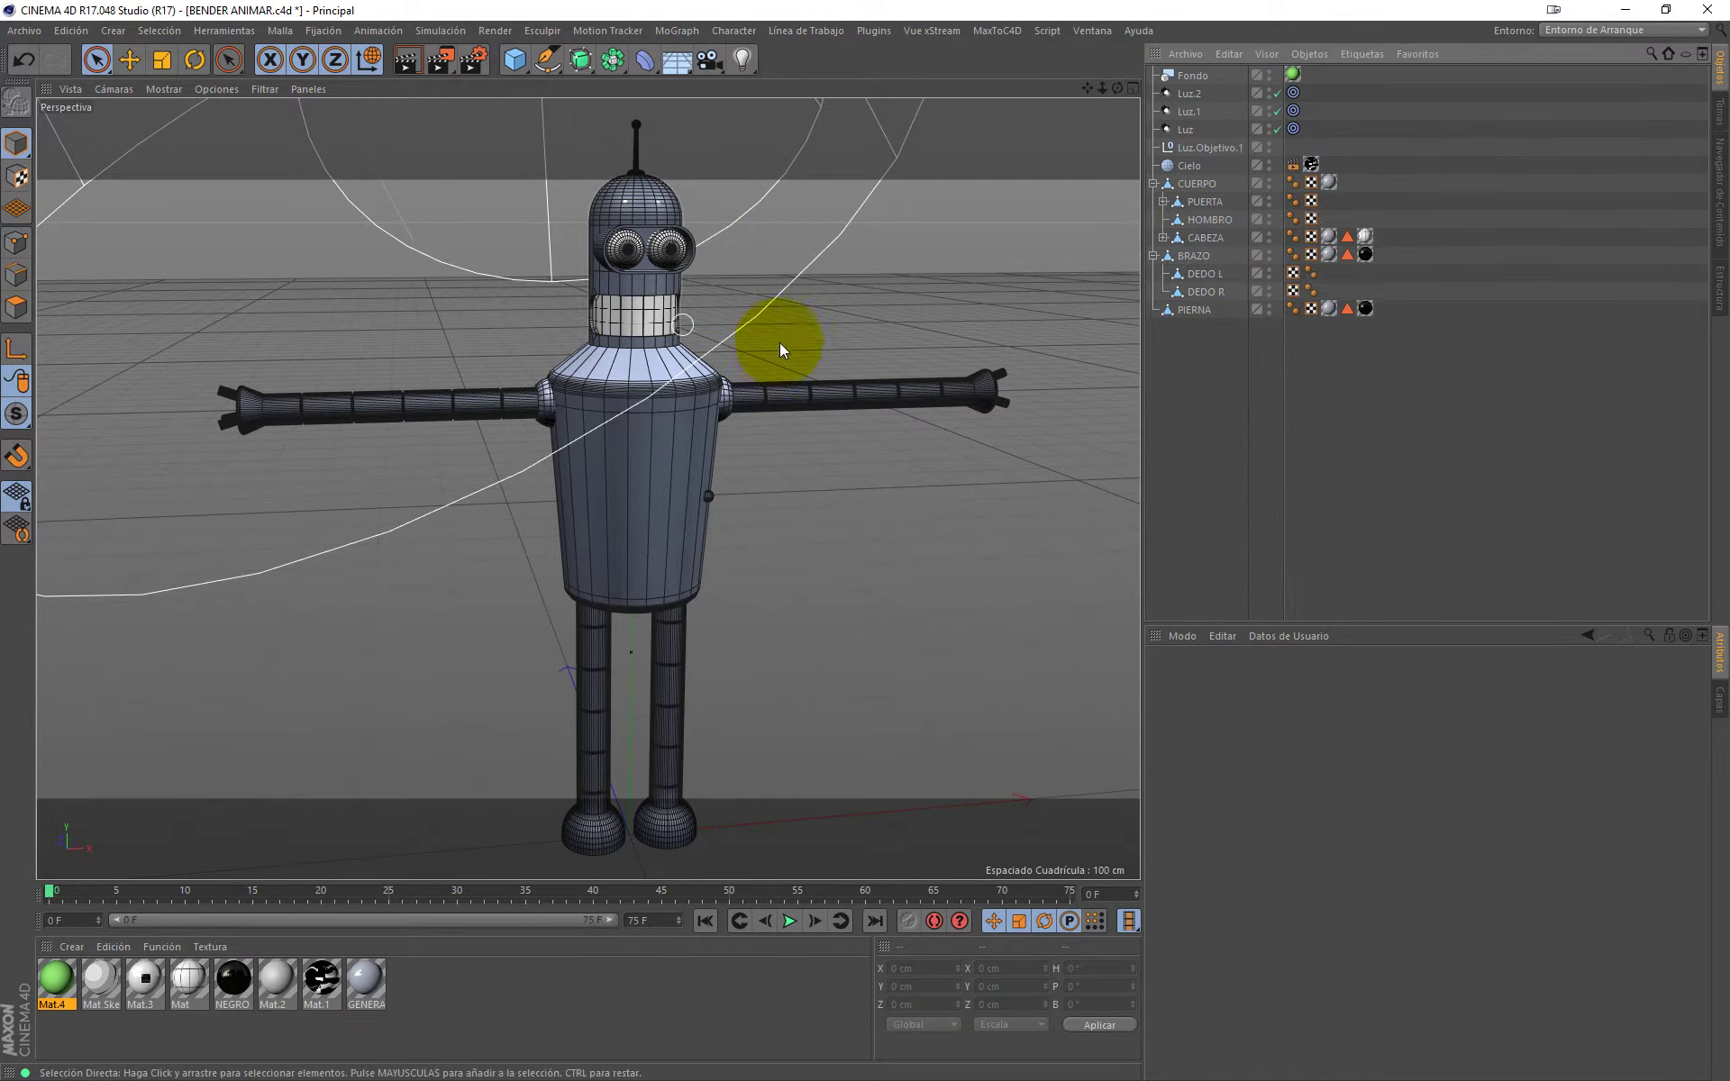
Step: Maximize the Frontal view from the four-view layout and zoom to frame Bender's whole body
mouse_move(737, 409)
left_mouse_down("alt")
mouse_move(675, 488)
mouse_move(703, 458)
left_mouse_up("alt")
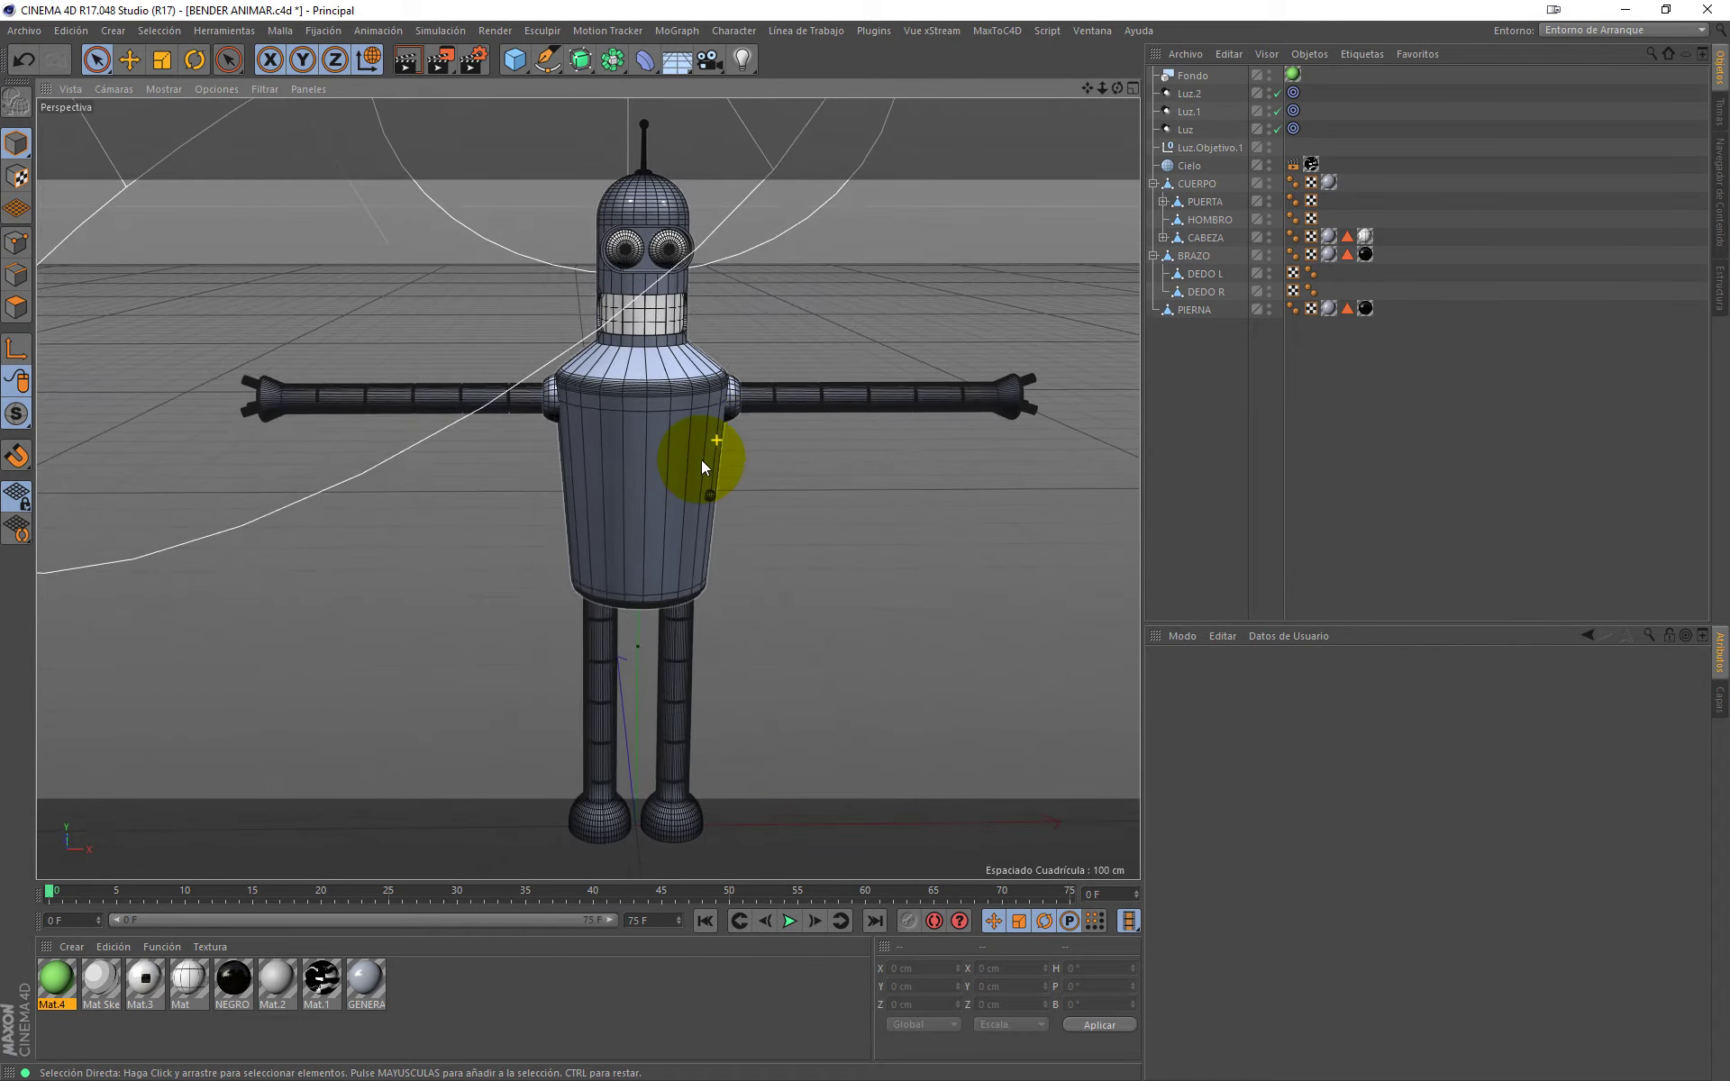
middle_click(784, 388)
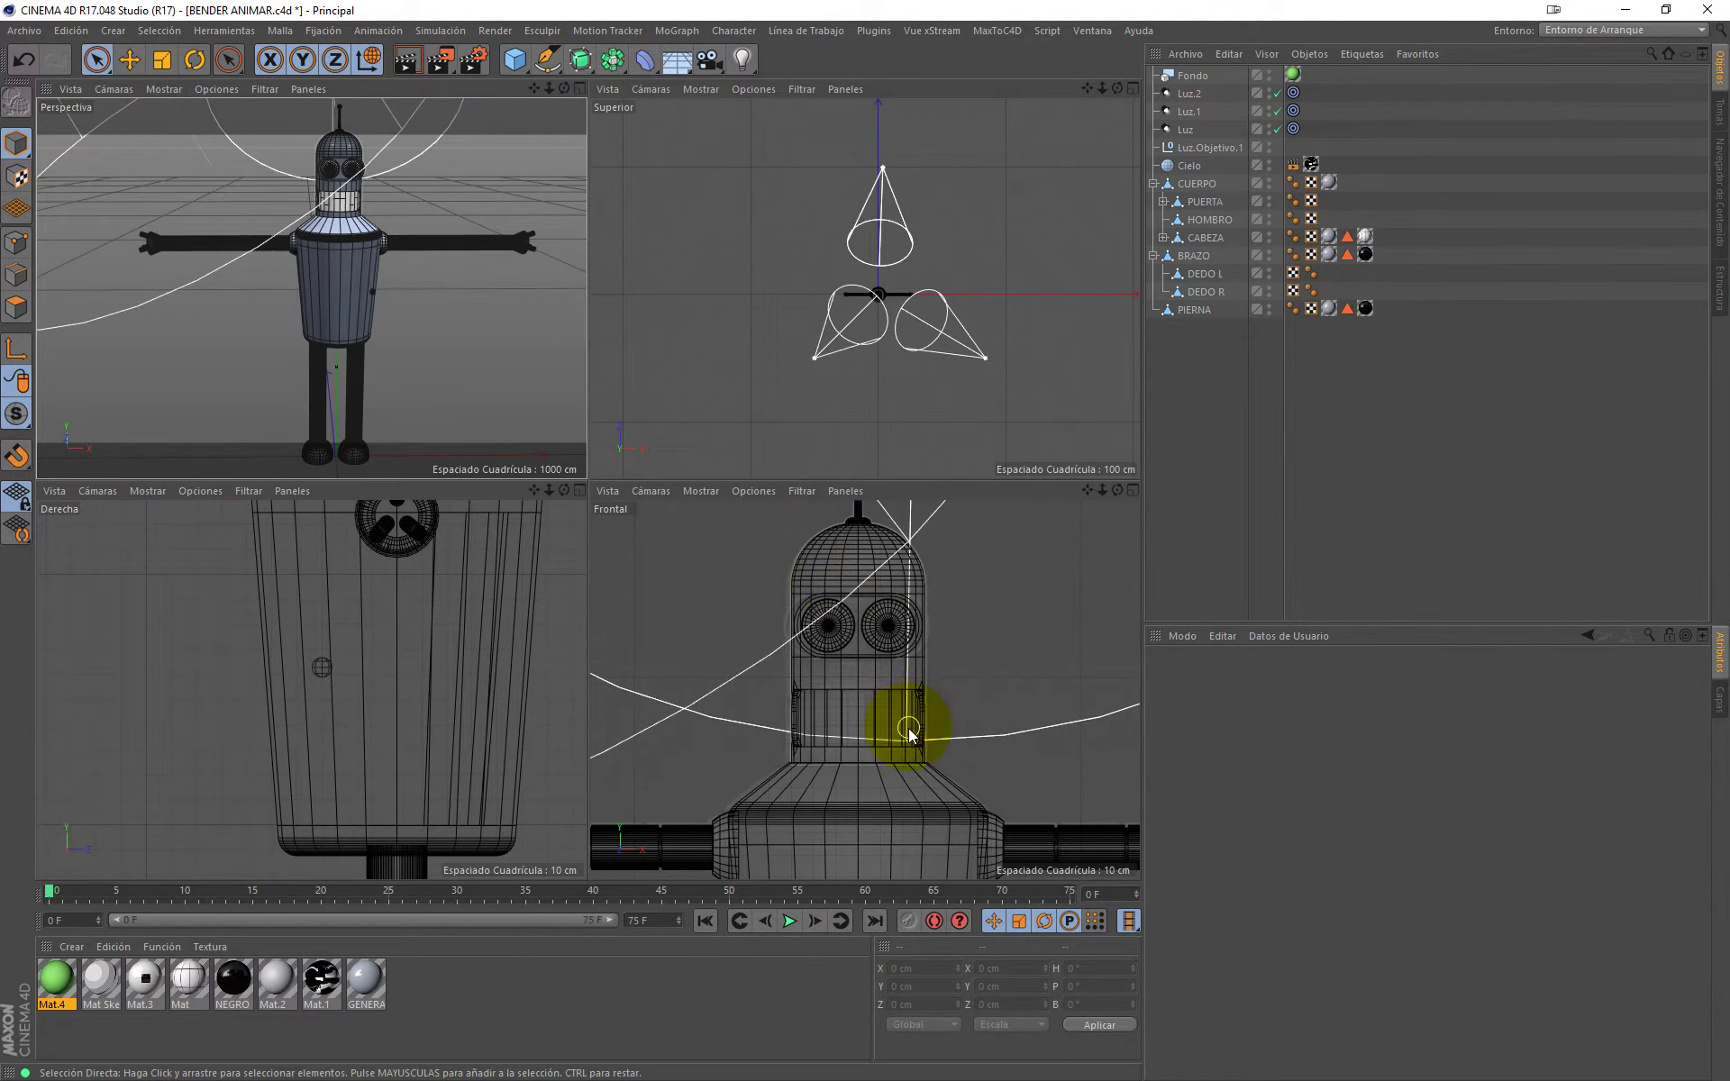
middle_click_drag(908, 728, 899, 655, "alt")
middle_click(900, 655)
scroll(811, 631, "down", 2)
scroll(766, 622, "down", 3)
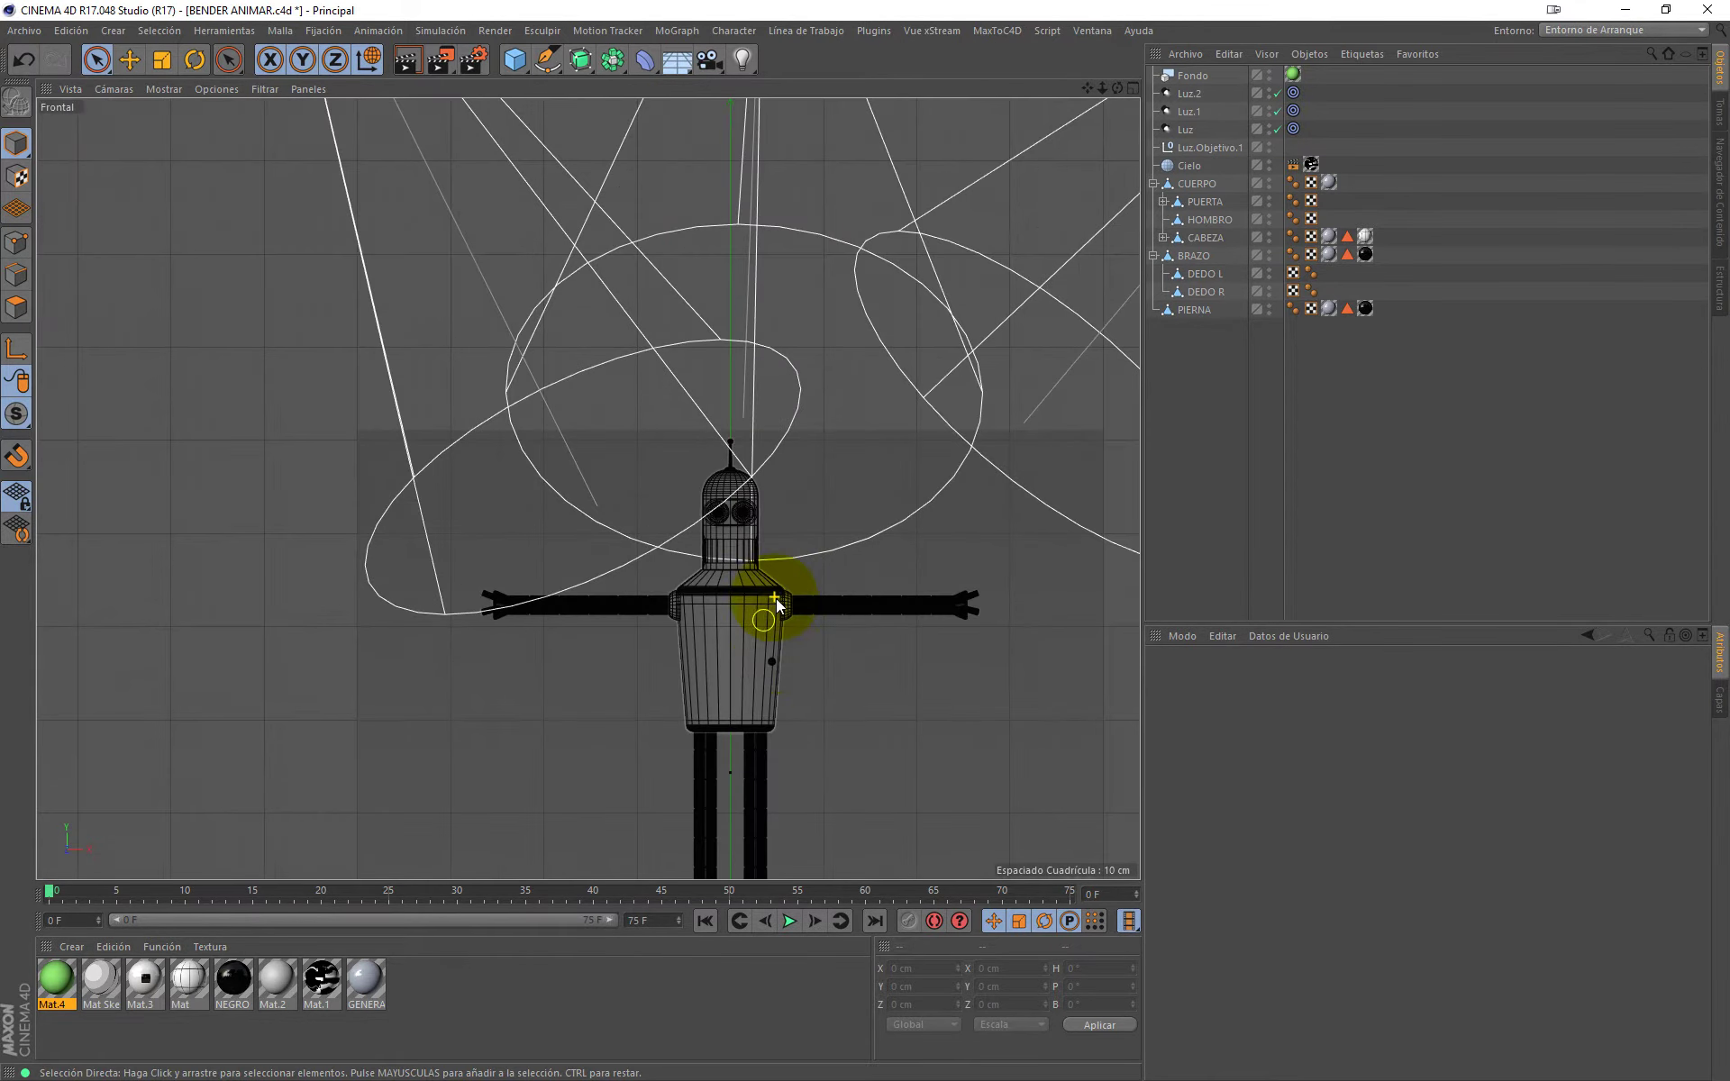
scroll(761, 499, "down", 2)
scroll(711, 489, "up", 2)
scroll(694, 502, "up", 2)
scroll(695, 502, "up", 2)
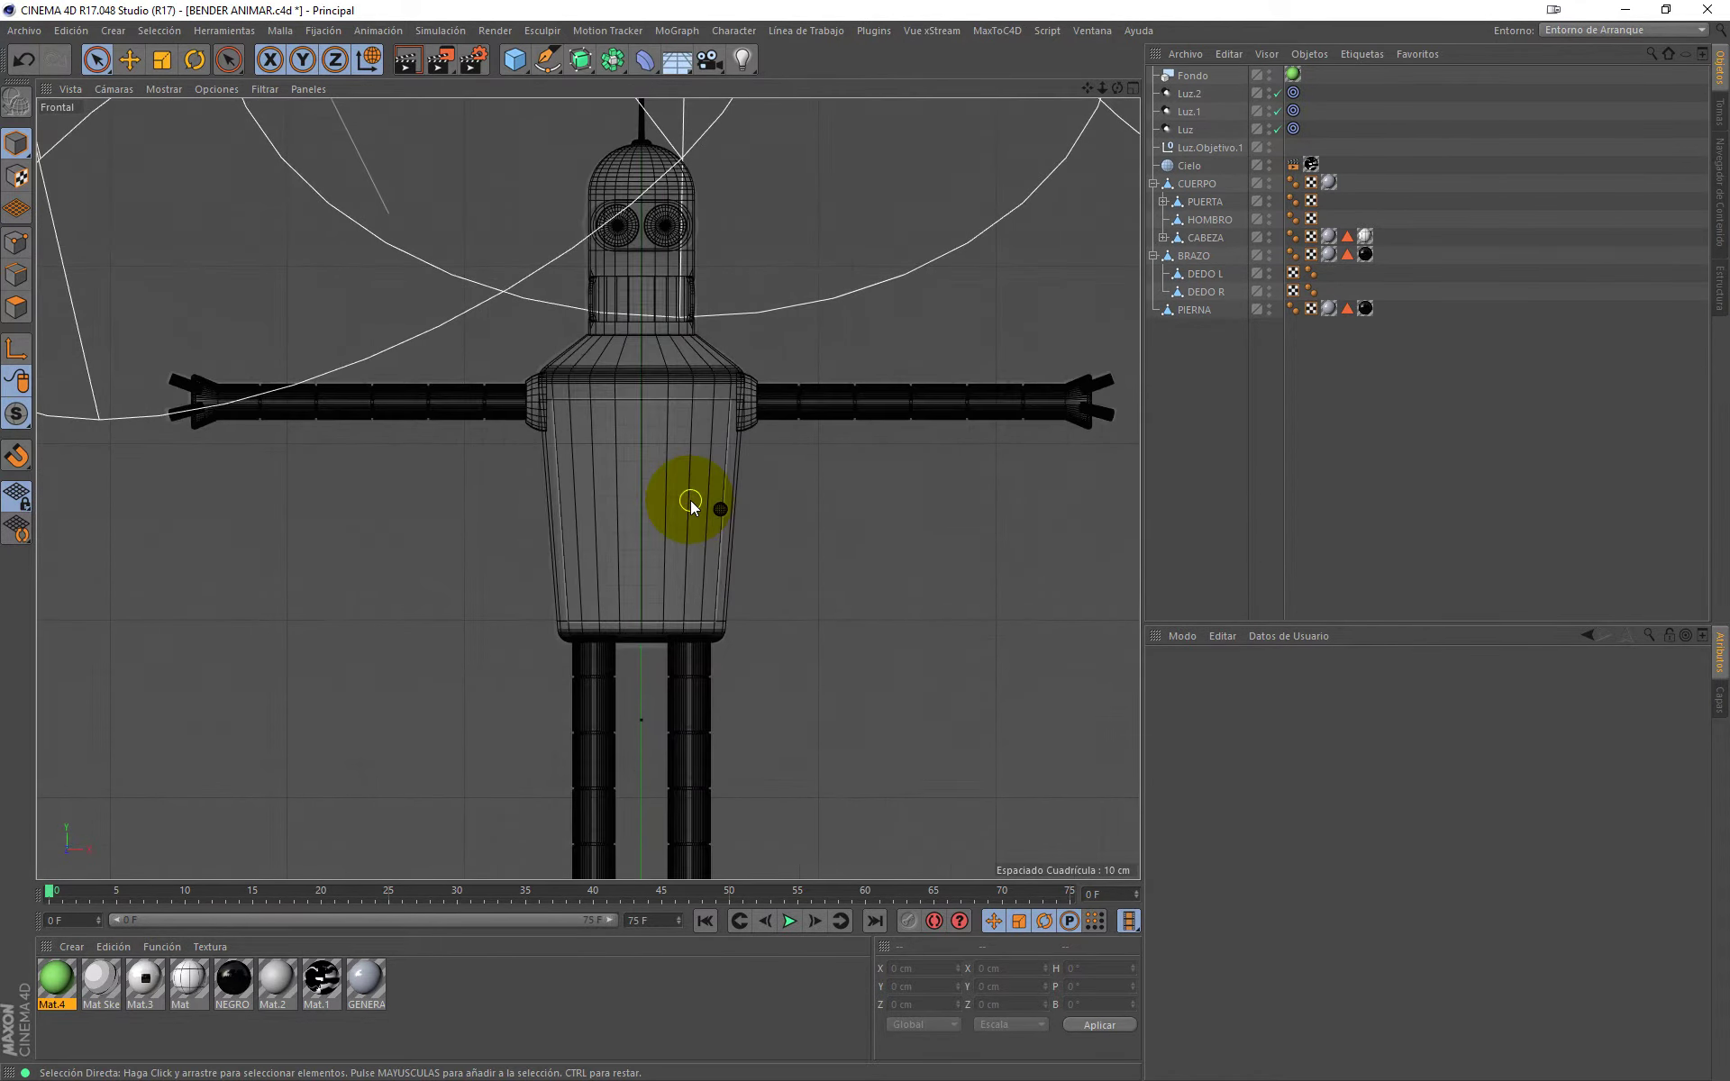
Step: Delete the old joint, then place a root joint at Bender's hip with the Joint Tool
left_click(721, 31)
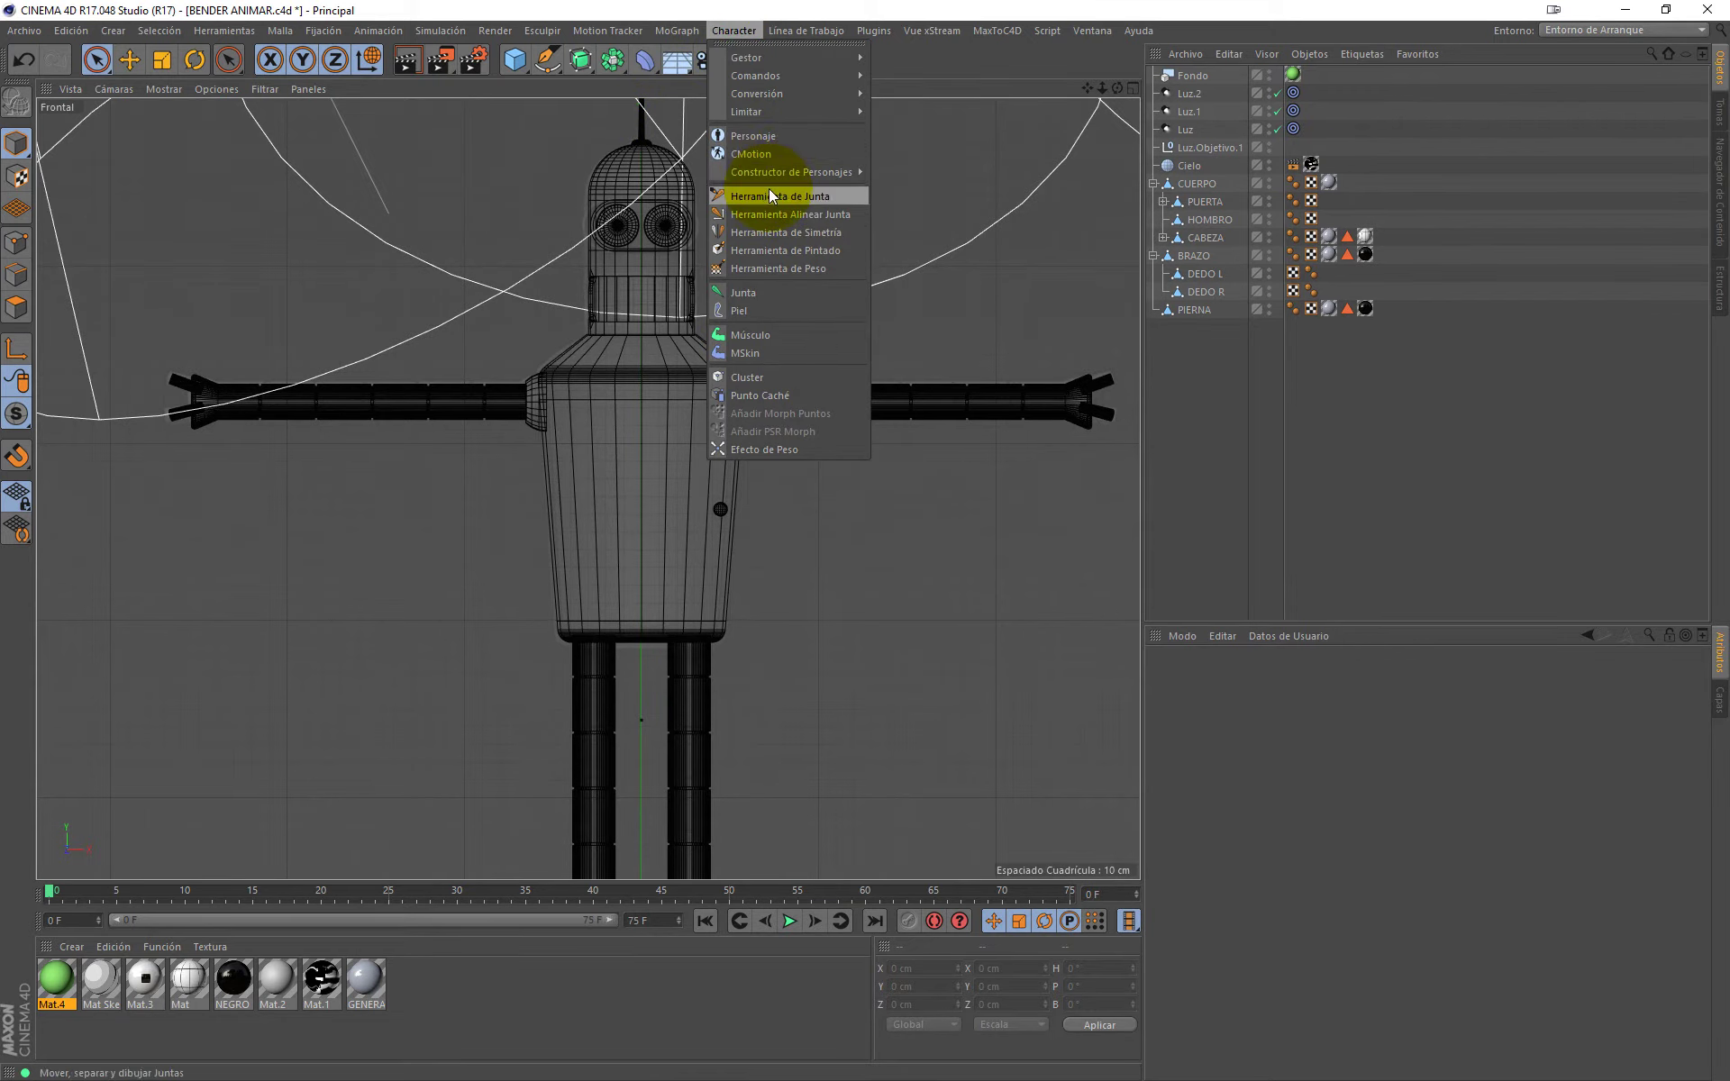
left_click(743, 295)
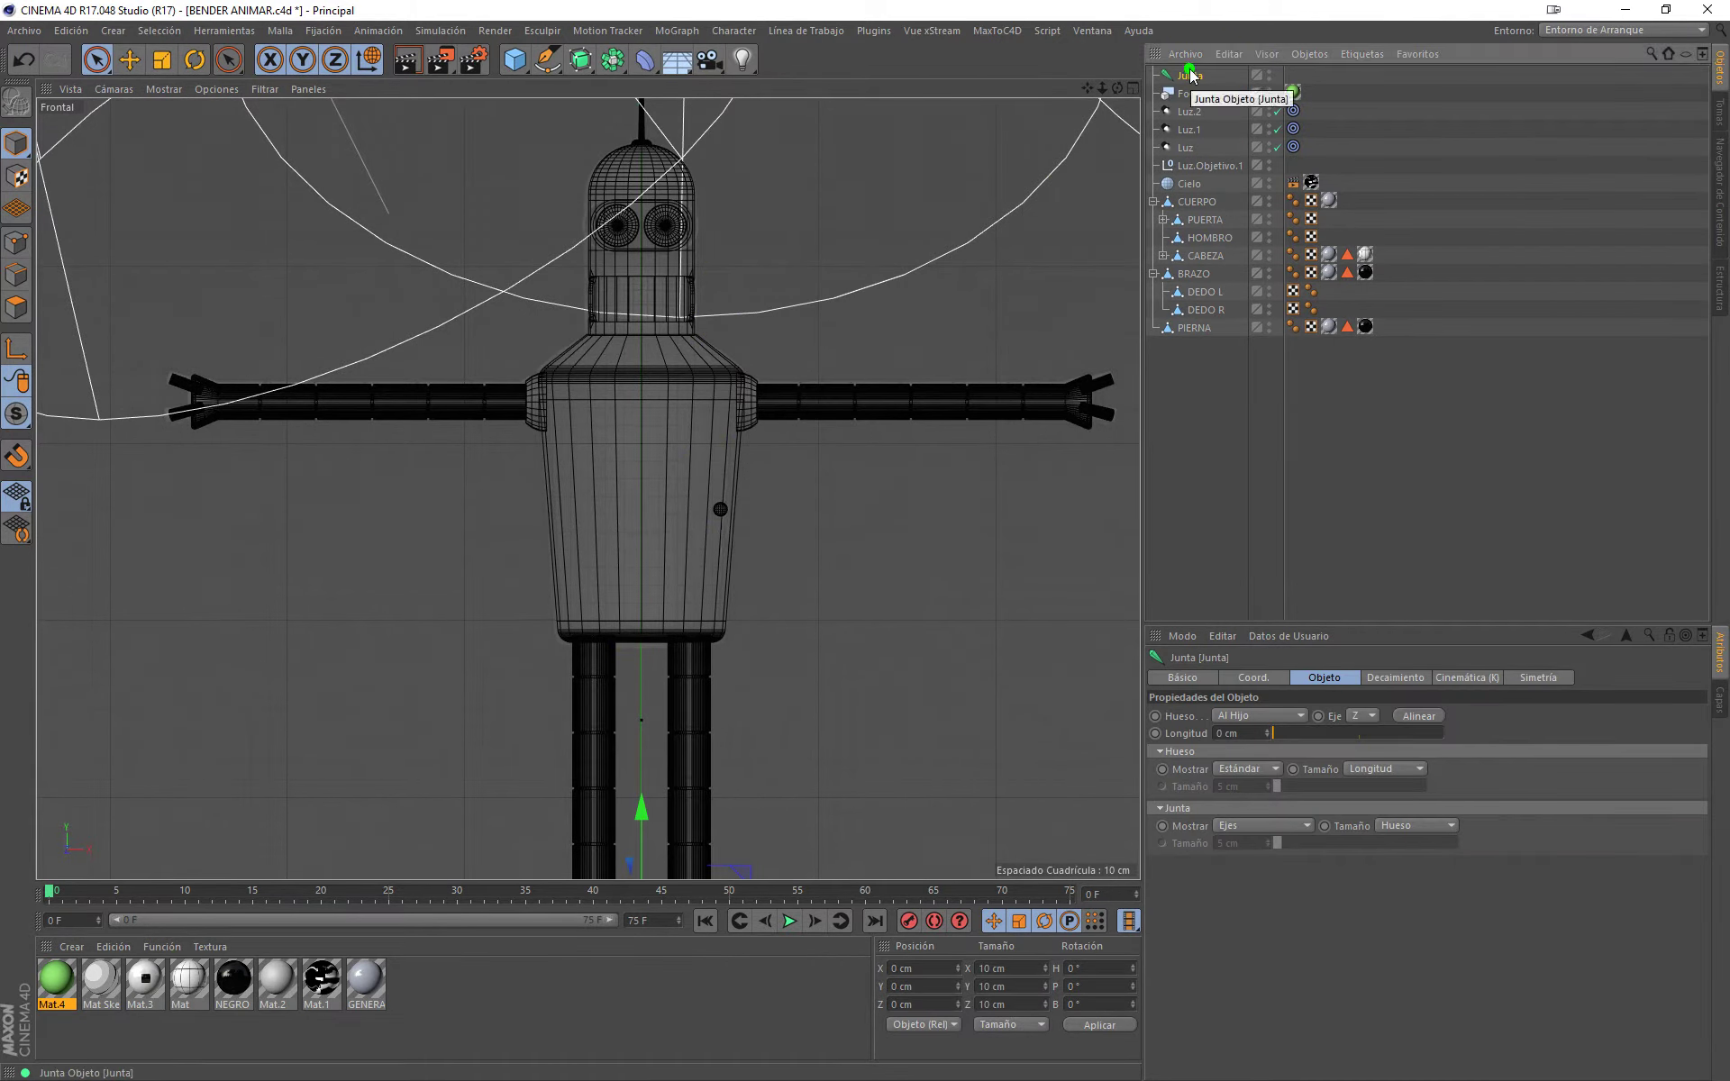
key("Delete")
left_click(733, 30)
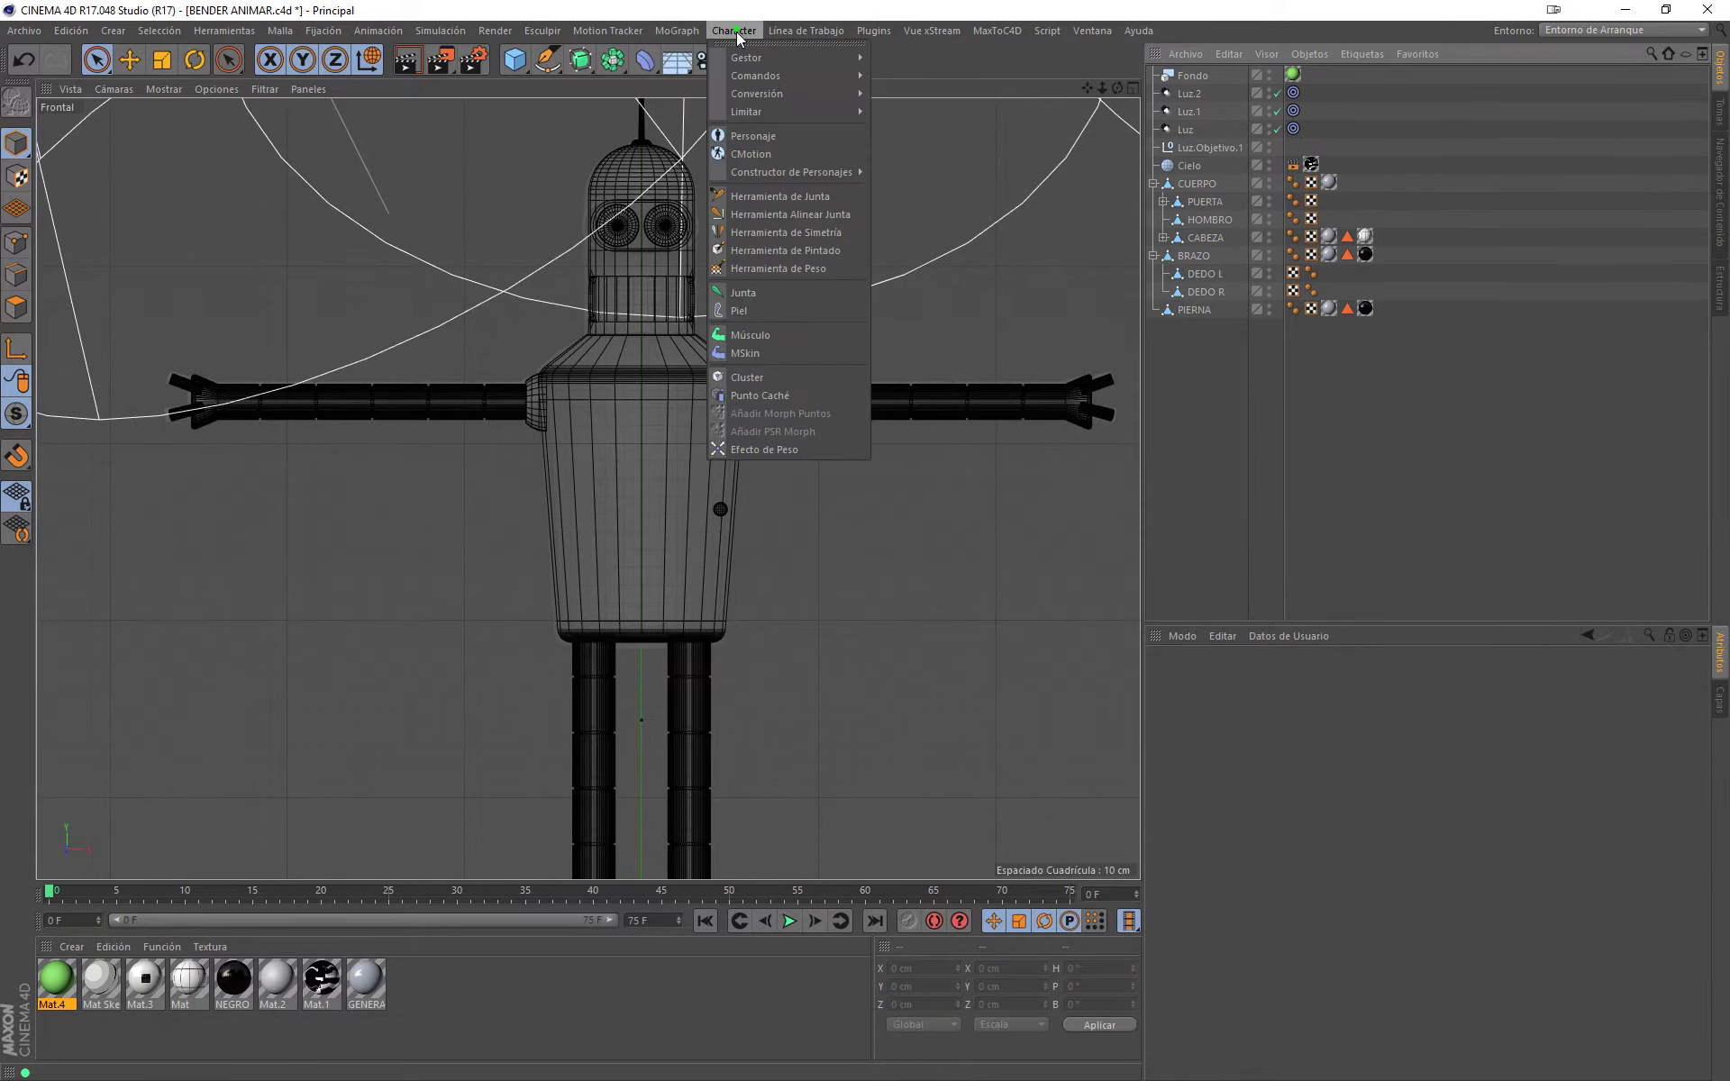
left_click(798, 202)
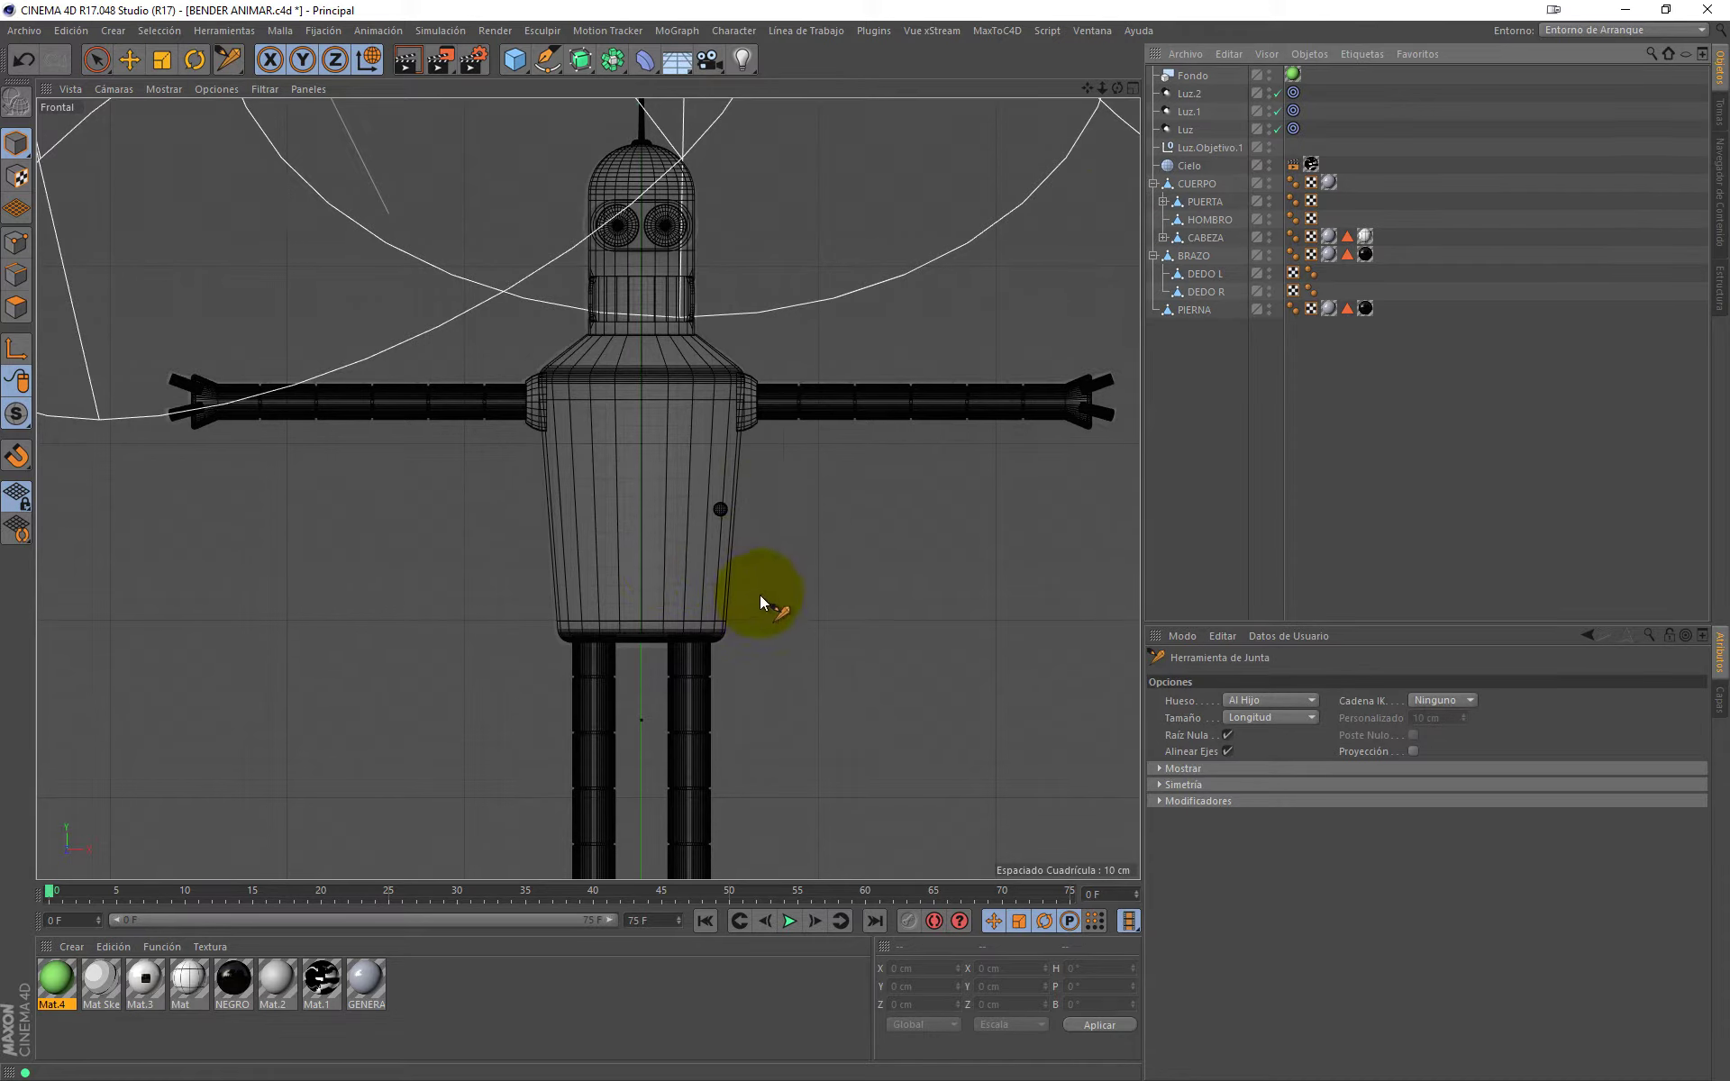
left_click(1160, 786)
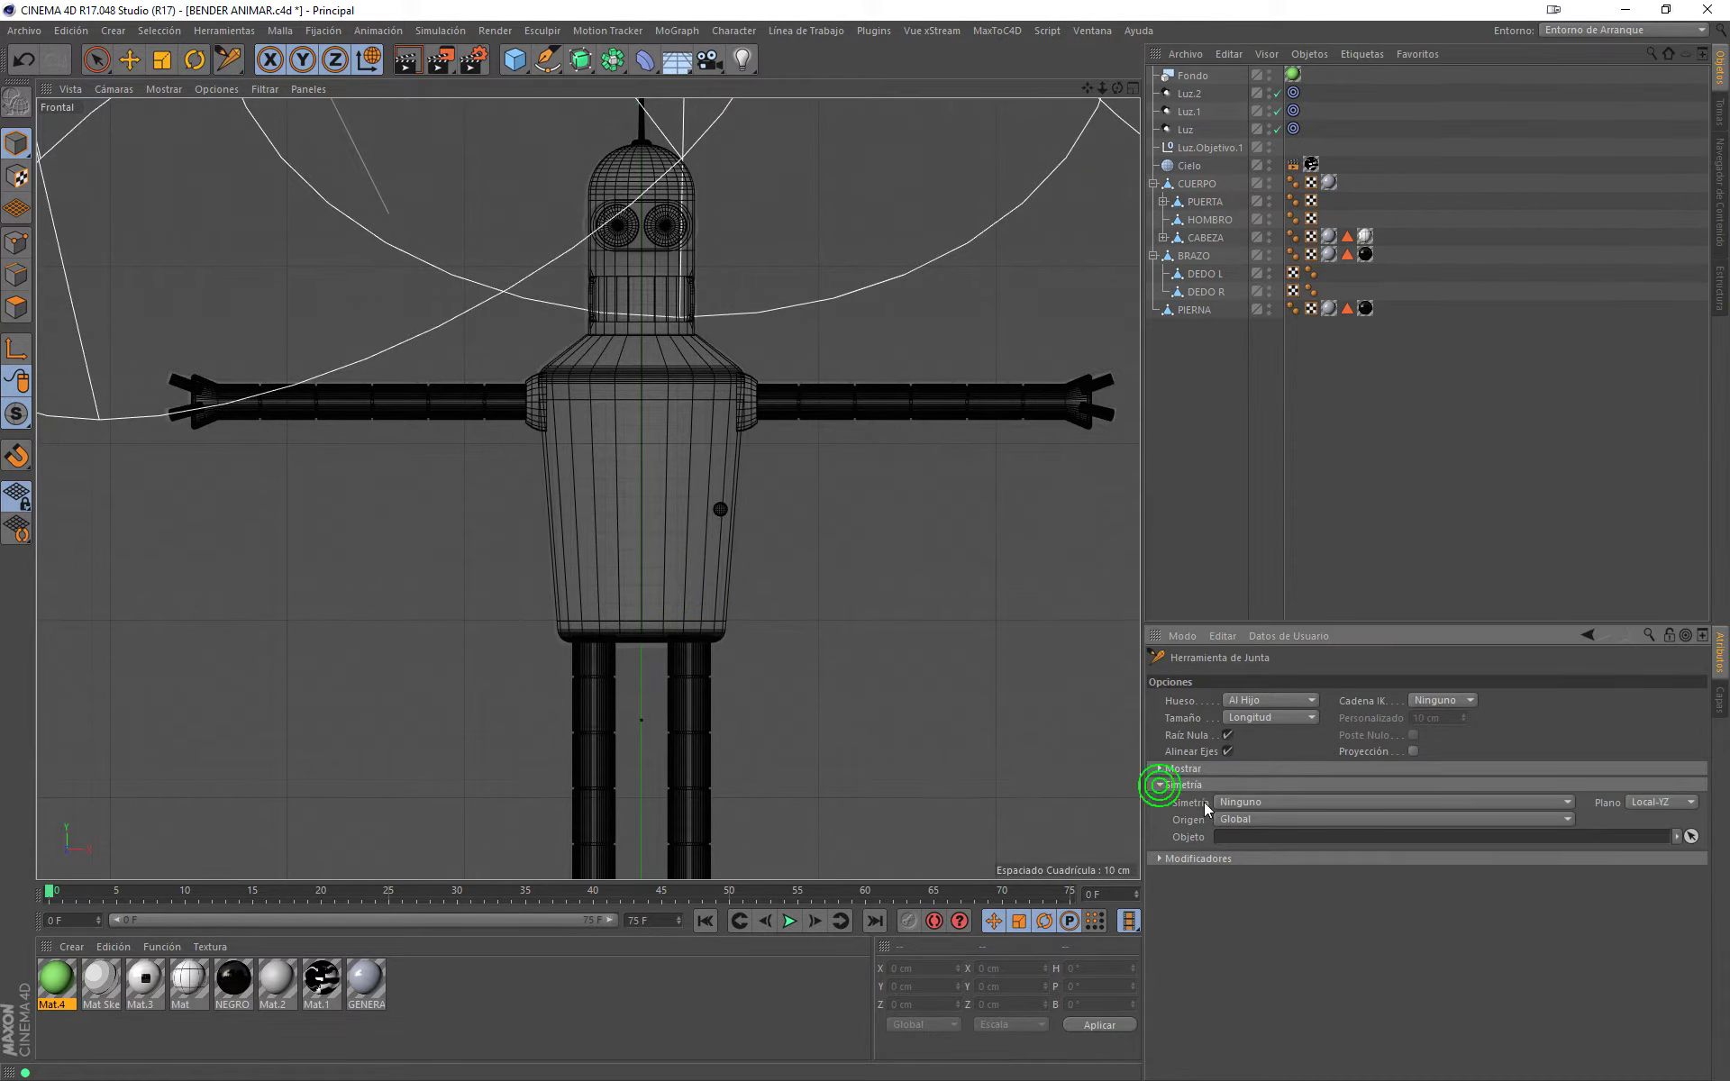
left_click(645, 632, "ctrl")
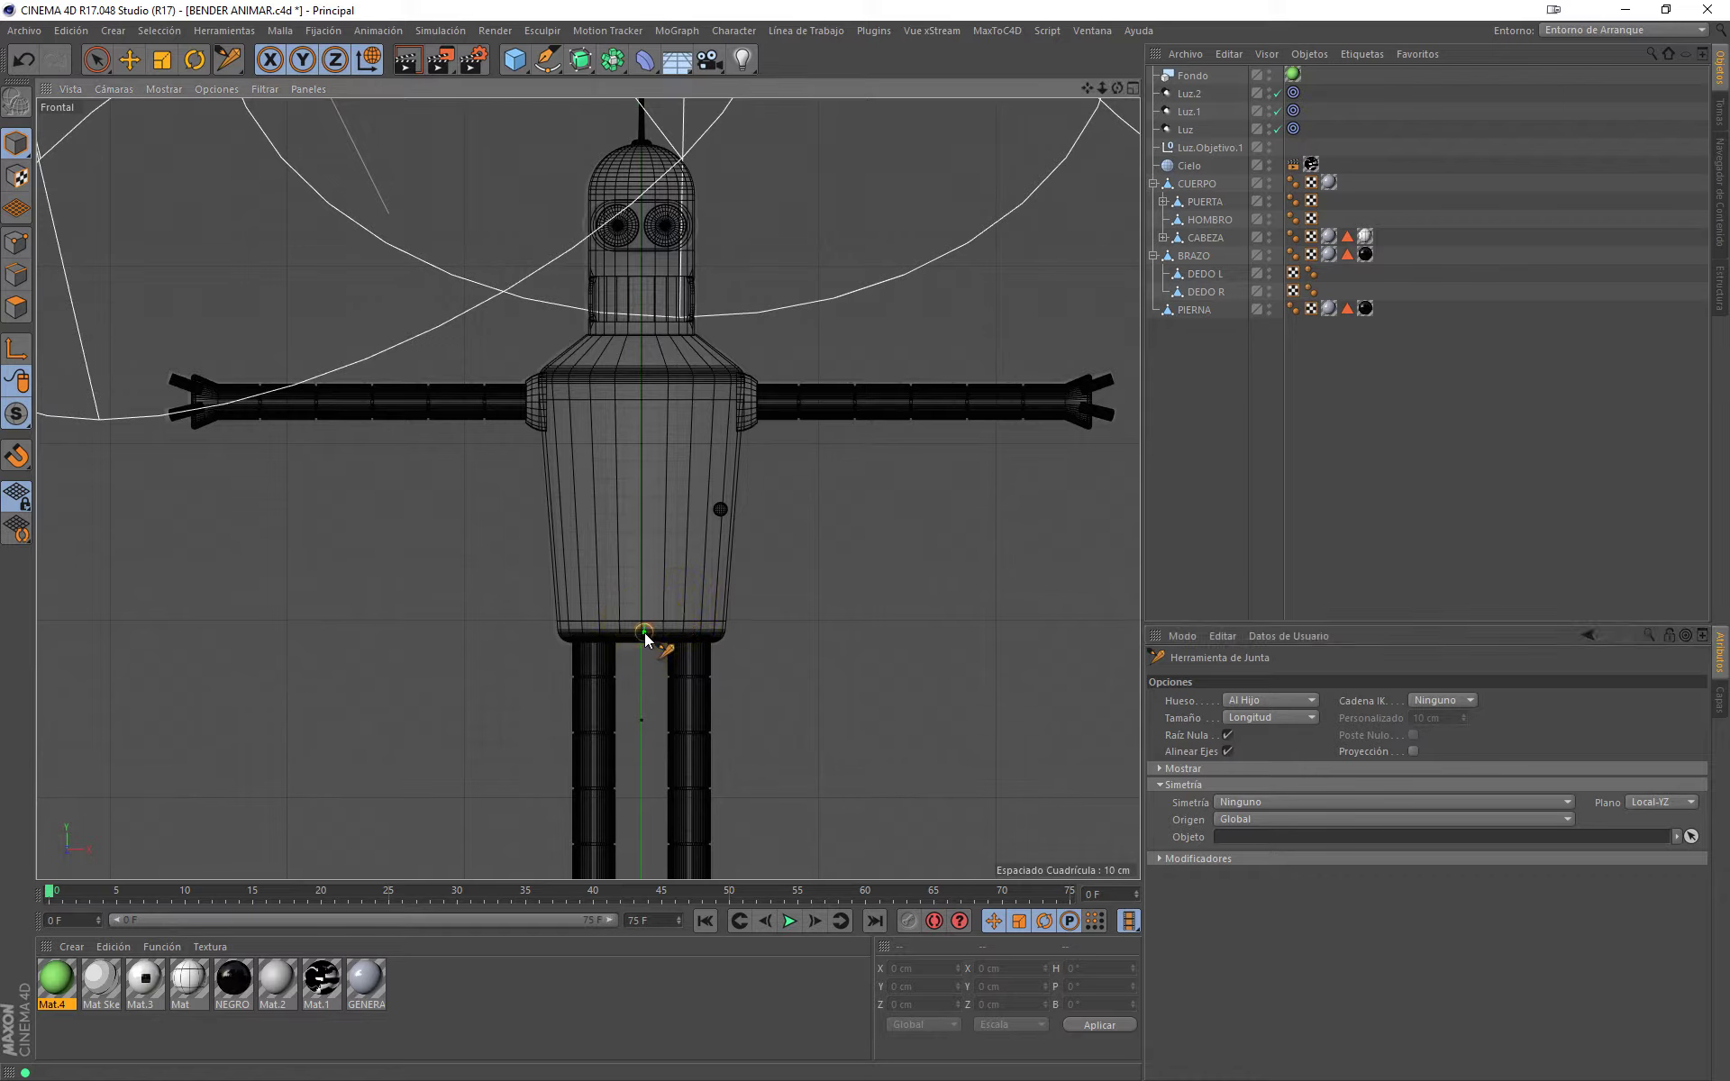
Step: Add a second joint at the chest, then shift the hip joint and set its X position to 0
left_click(642, 397, "ctrl")
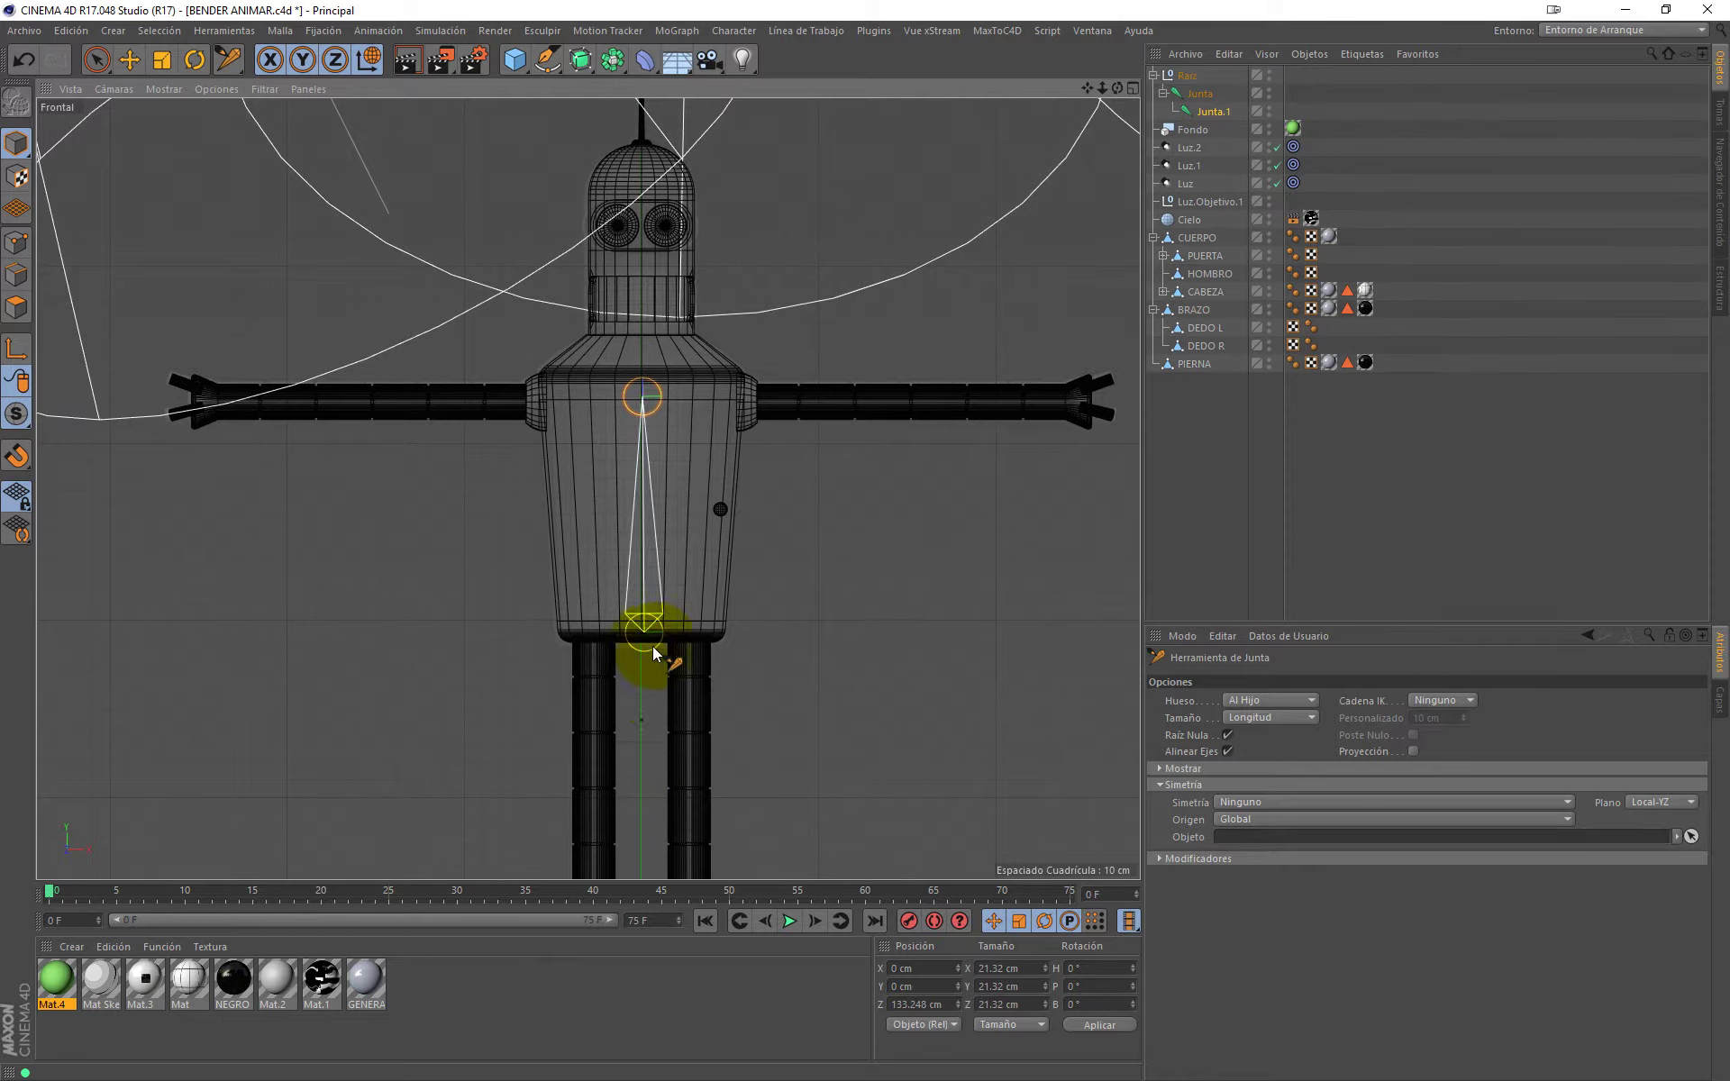
left_click(97, 60)
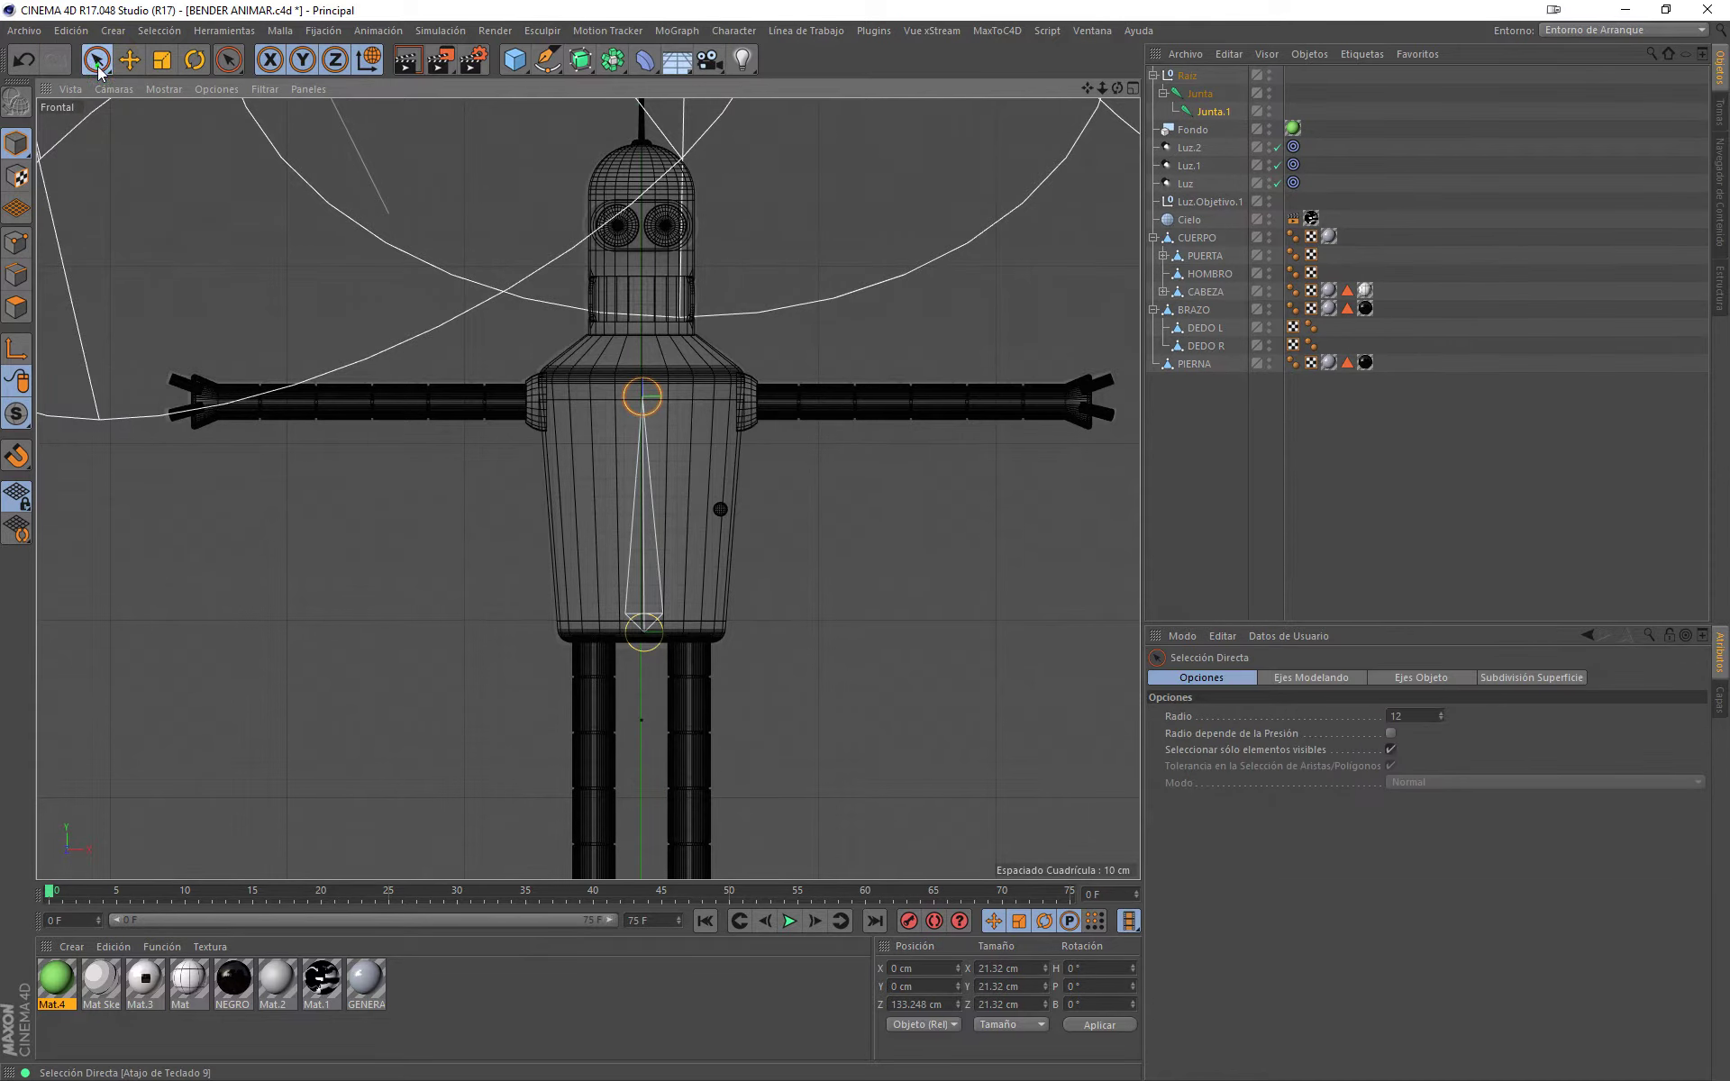
left_click(645, 627, "shift")
left_click(838, 637)
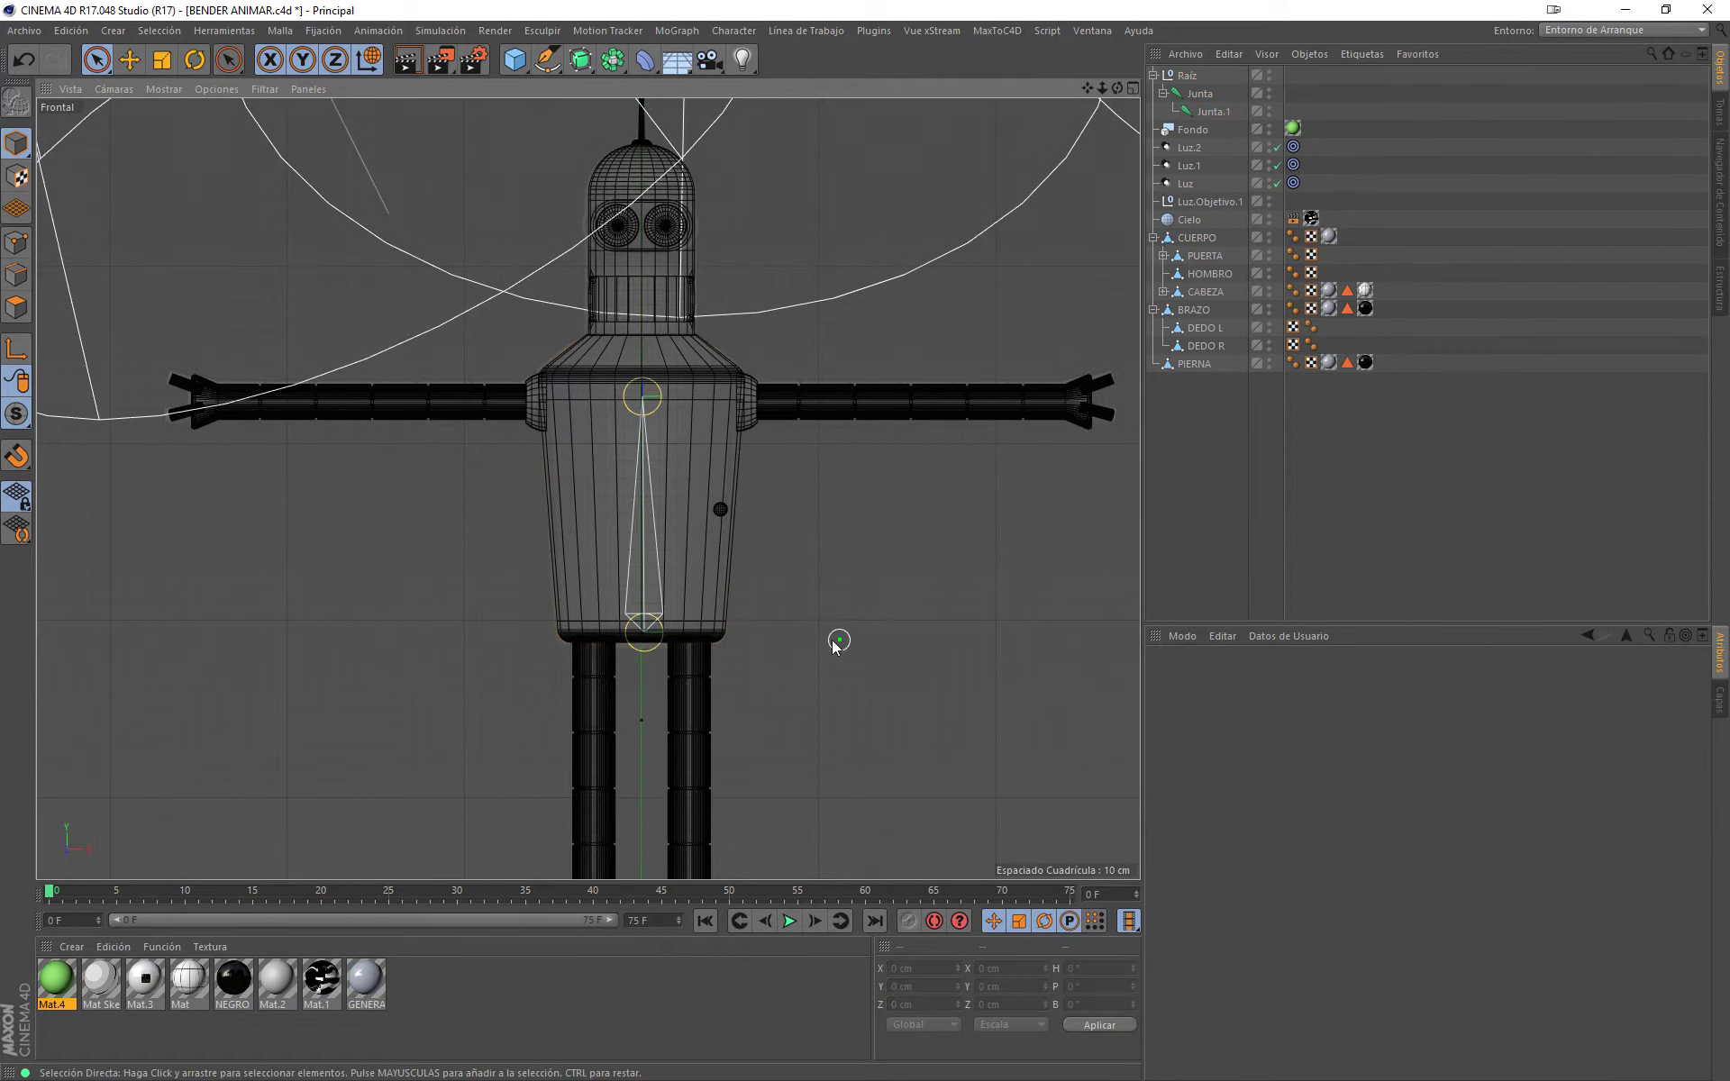
left_click(647, 656)
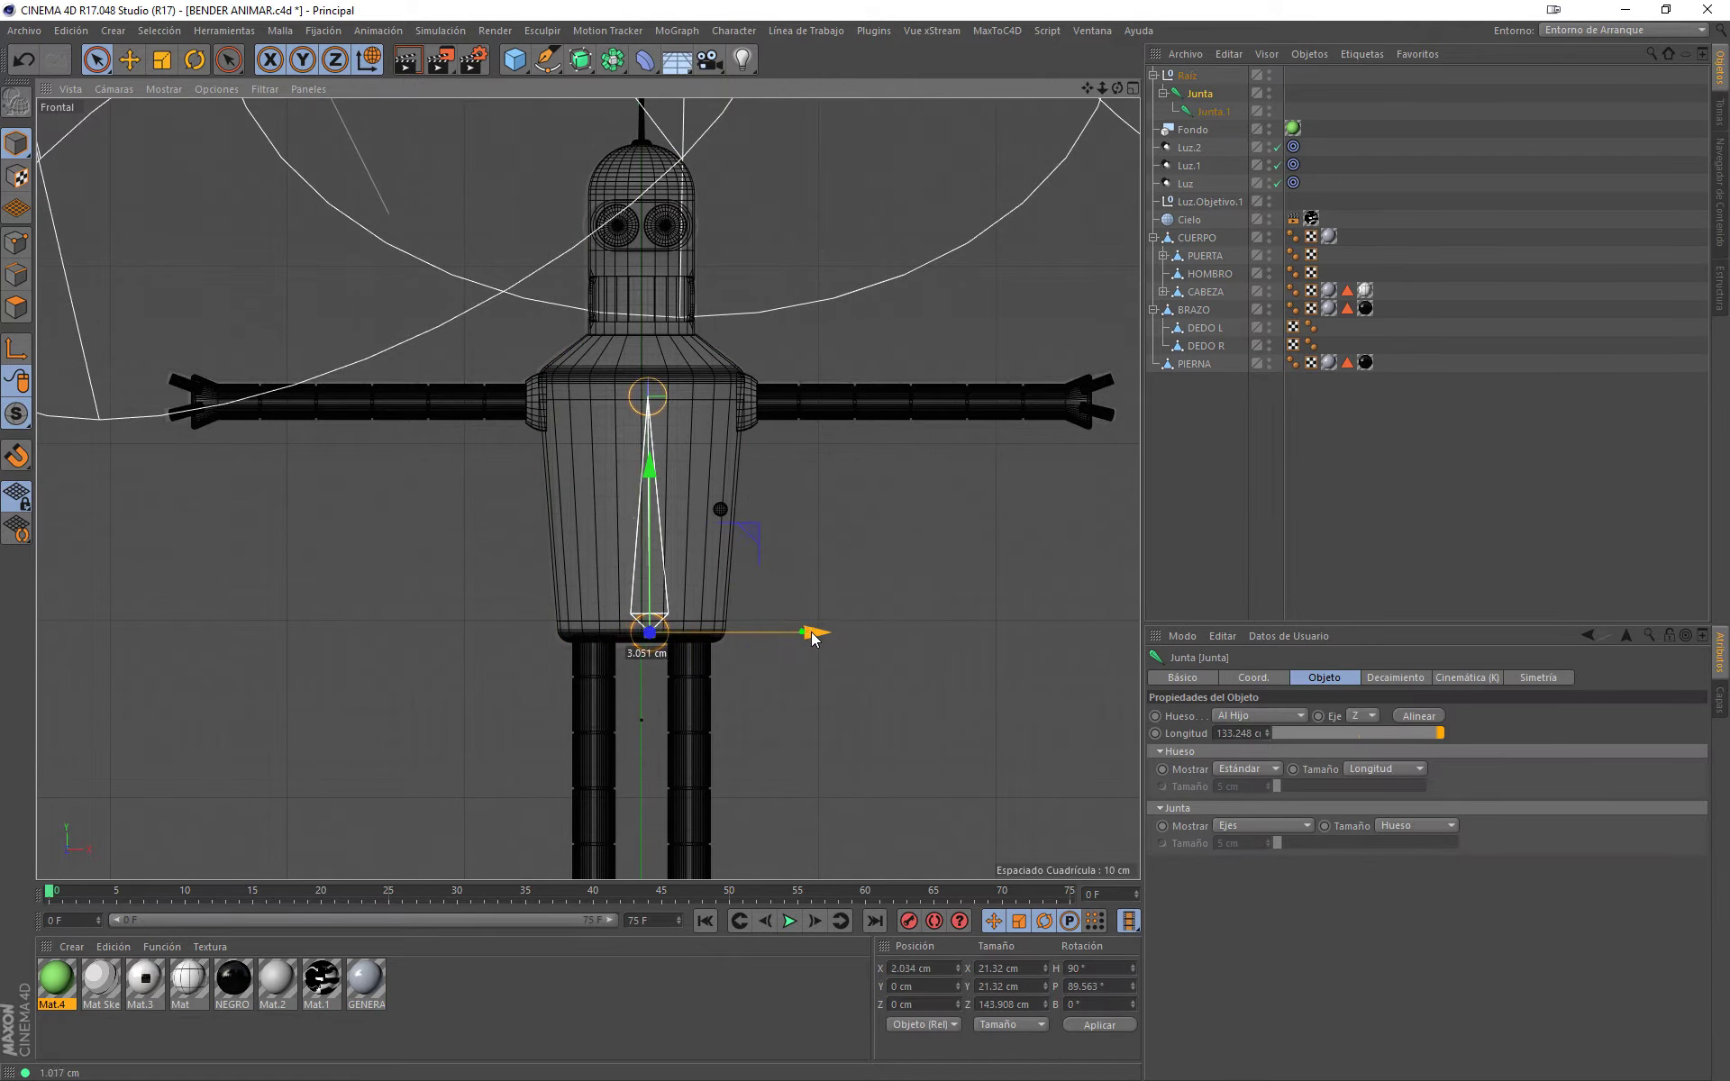
left_click_drag(787, 646, 836, 631)
left_click(924, 970)
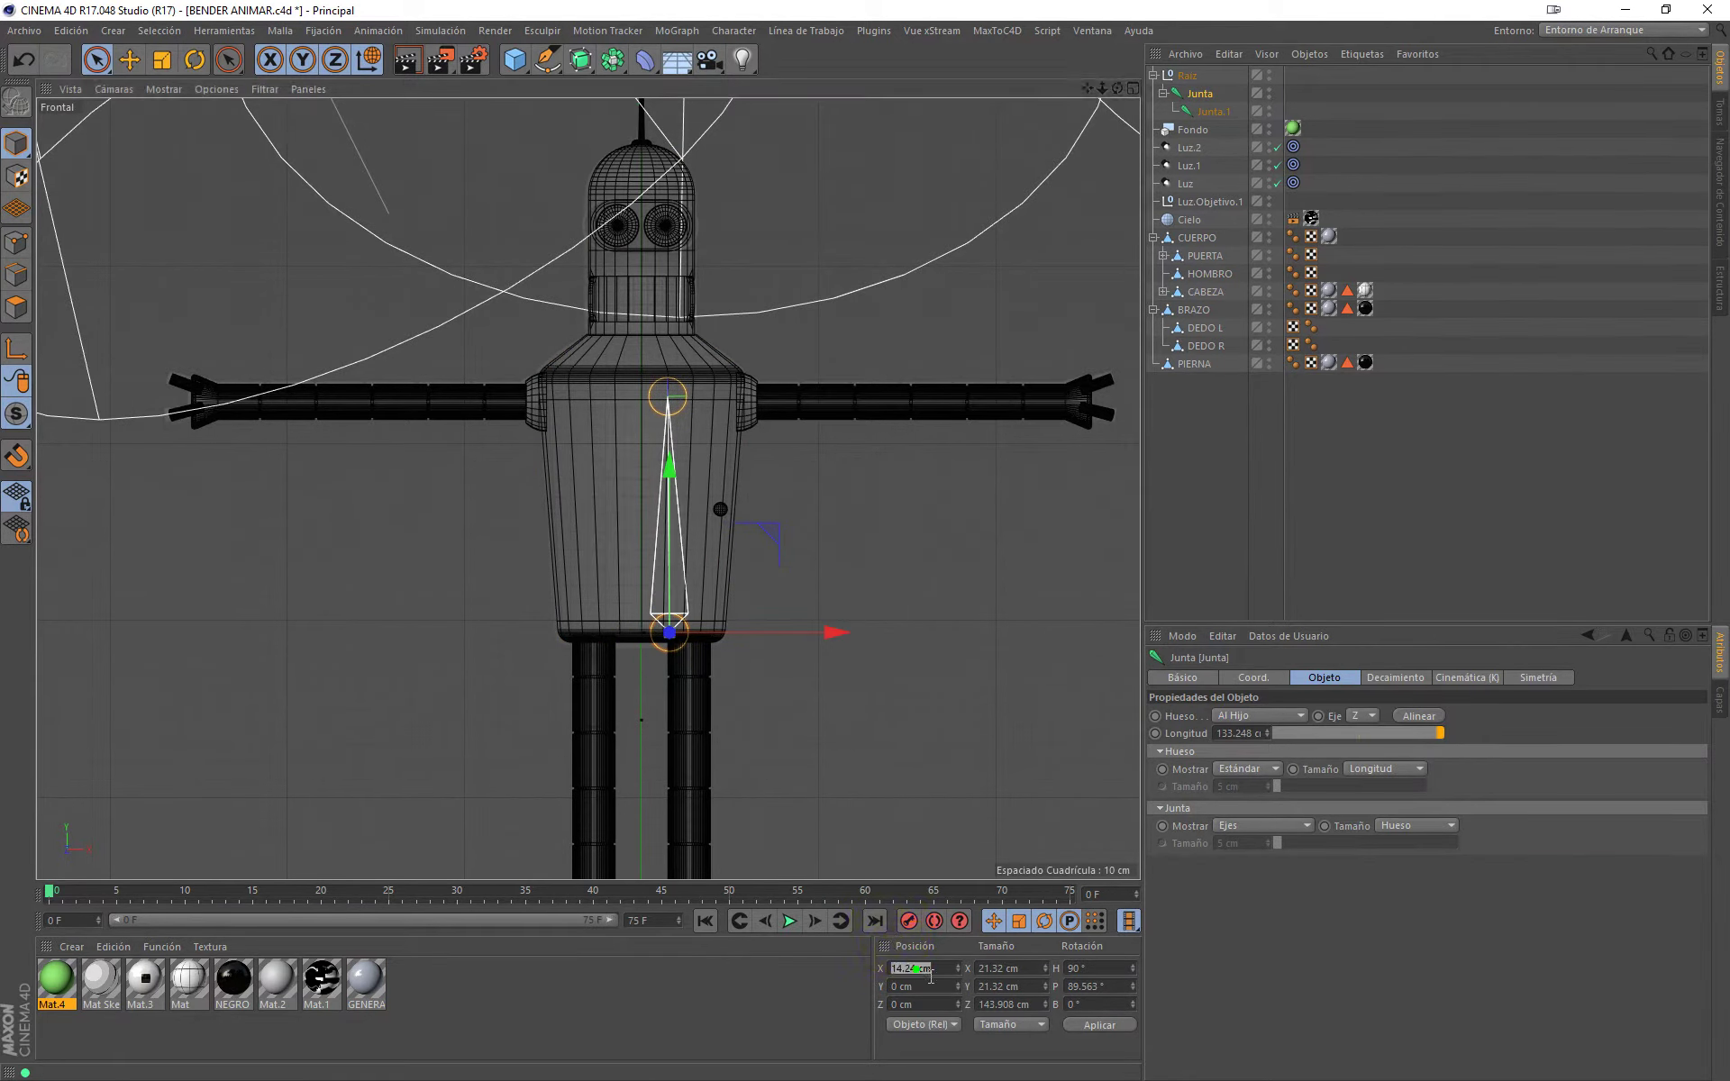
type("0")
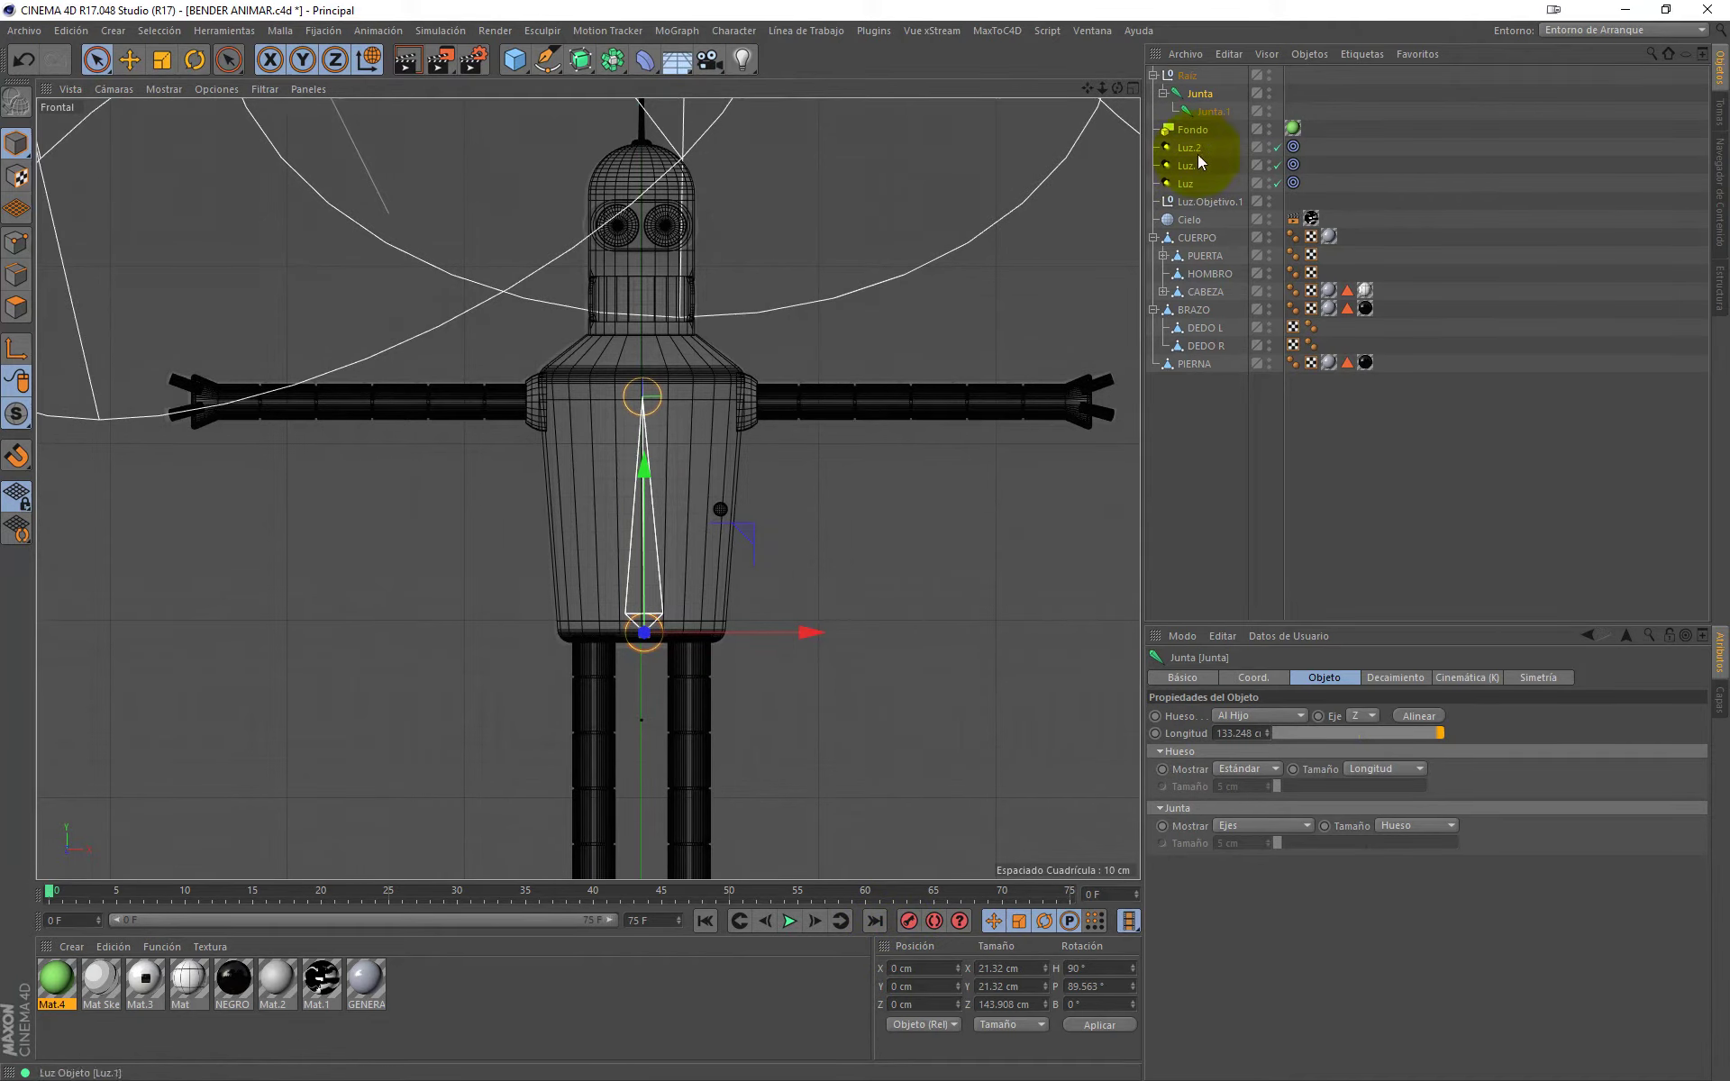
Step: Move the chest joint Junta.1 sideways and set its Y position to 0 cm
left_click(1213, 111)
left_click(786, 404)
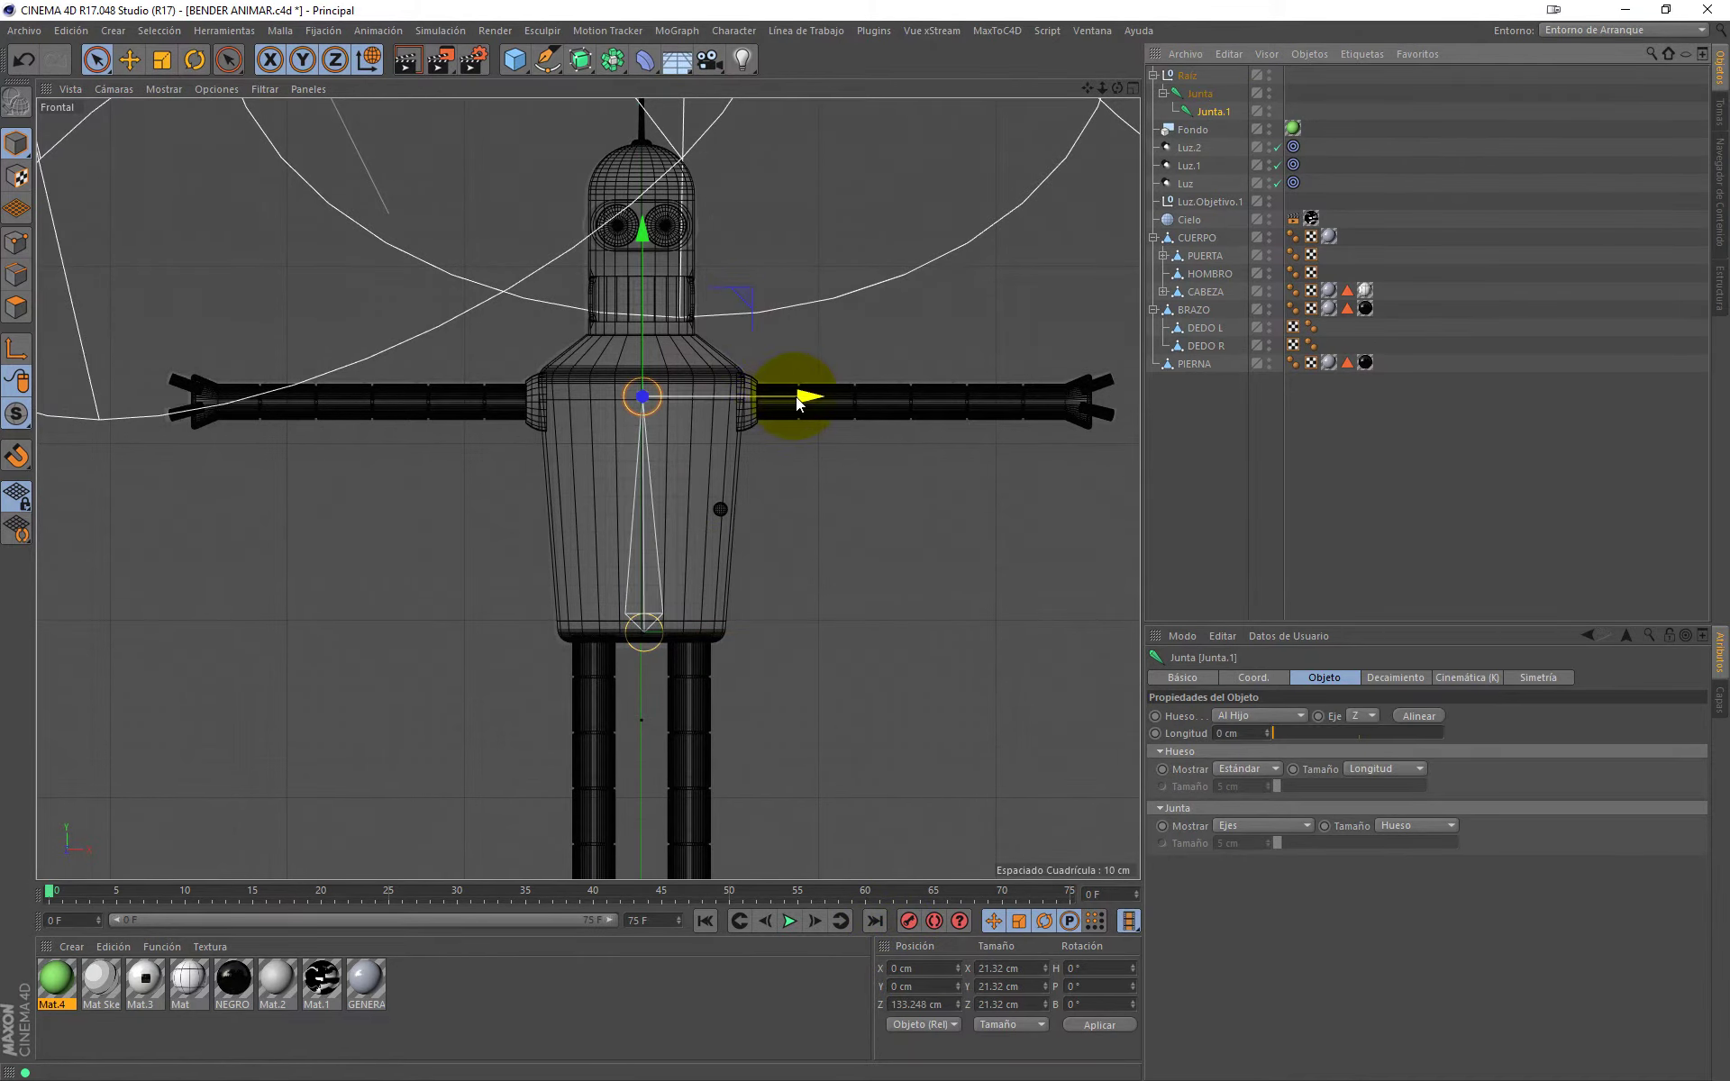
left_click_drag(797, 402, 790, 397)
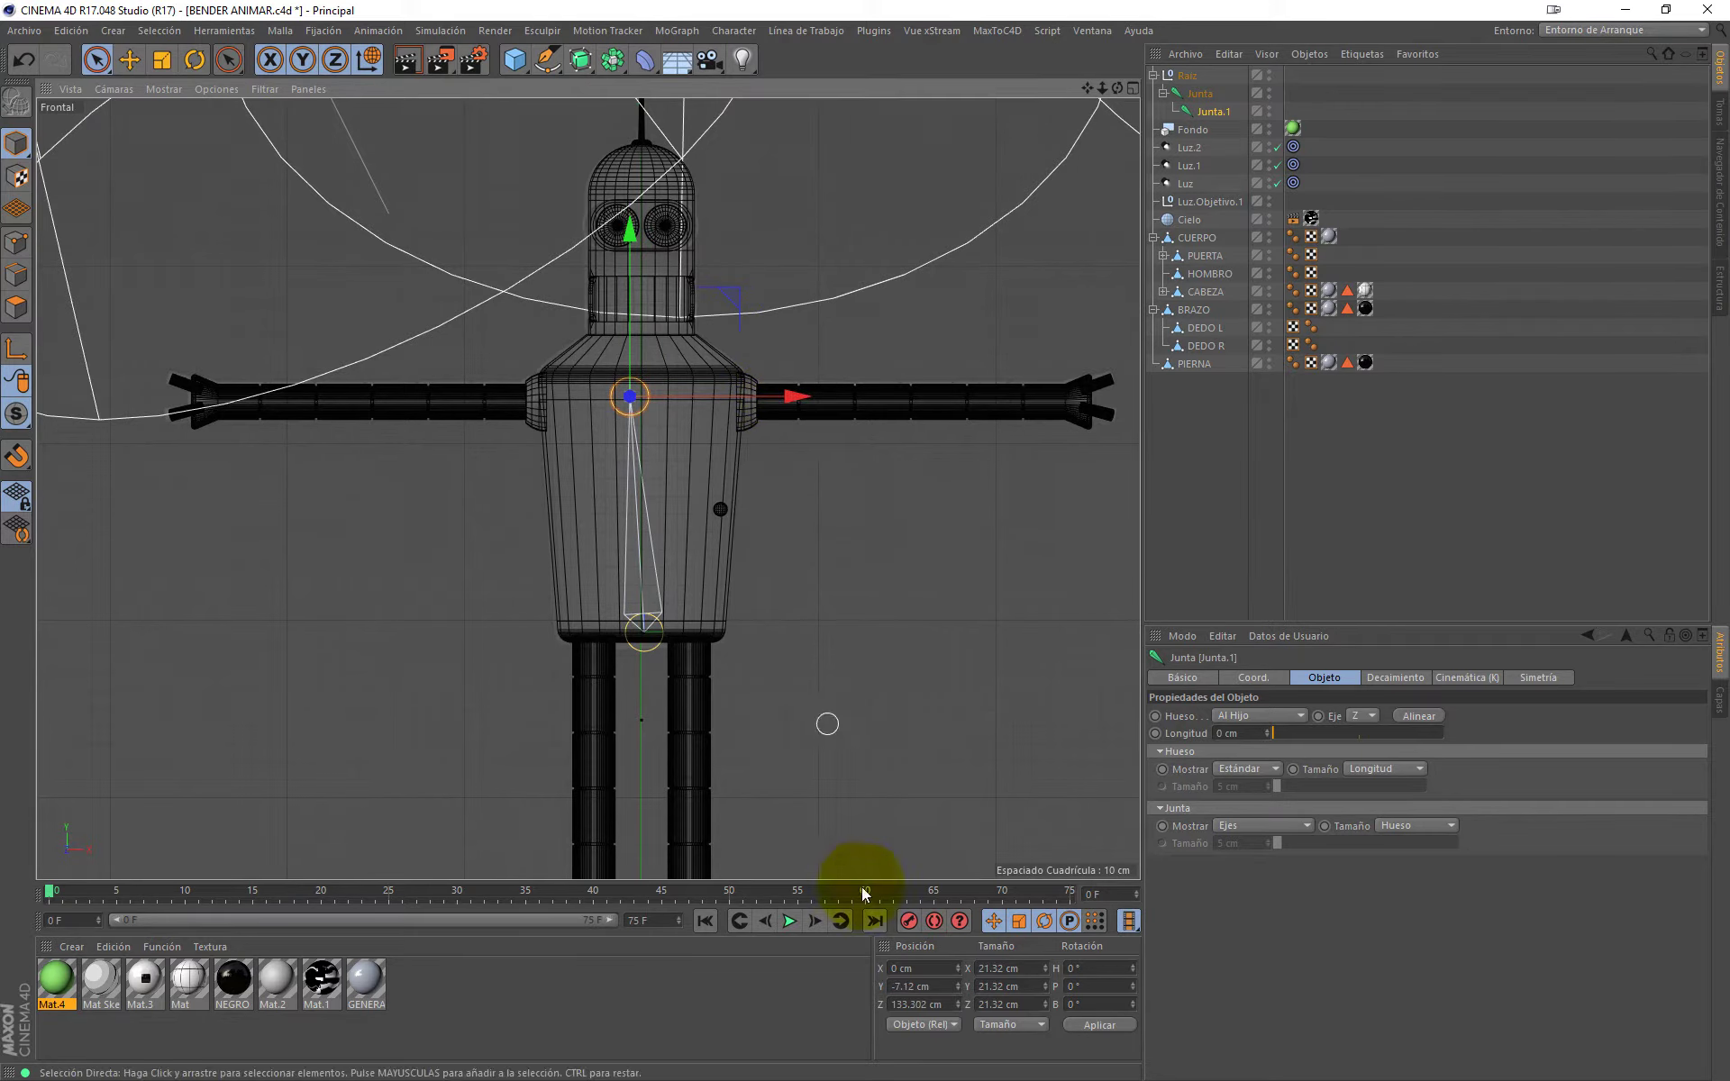
left_click(916, 988)
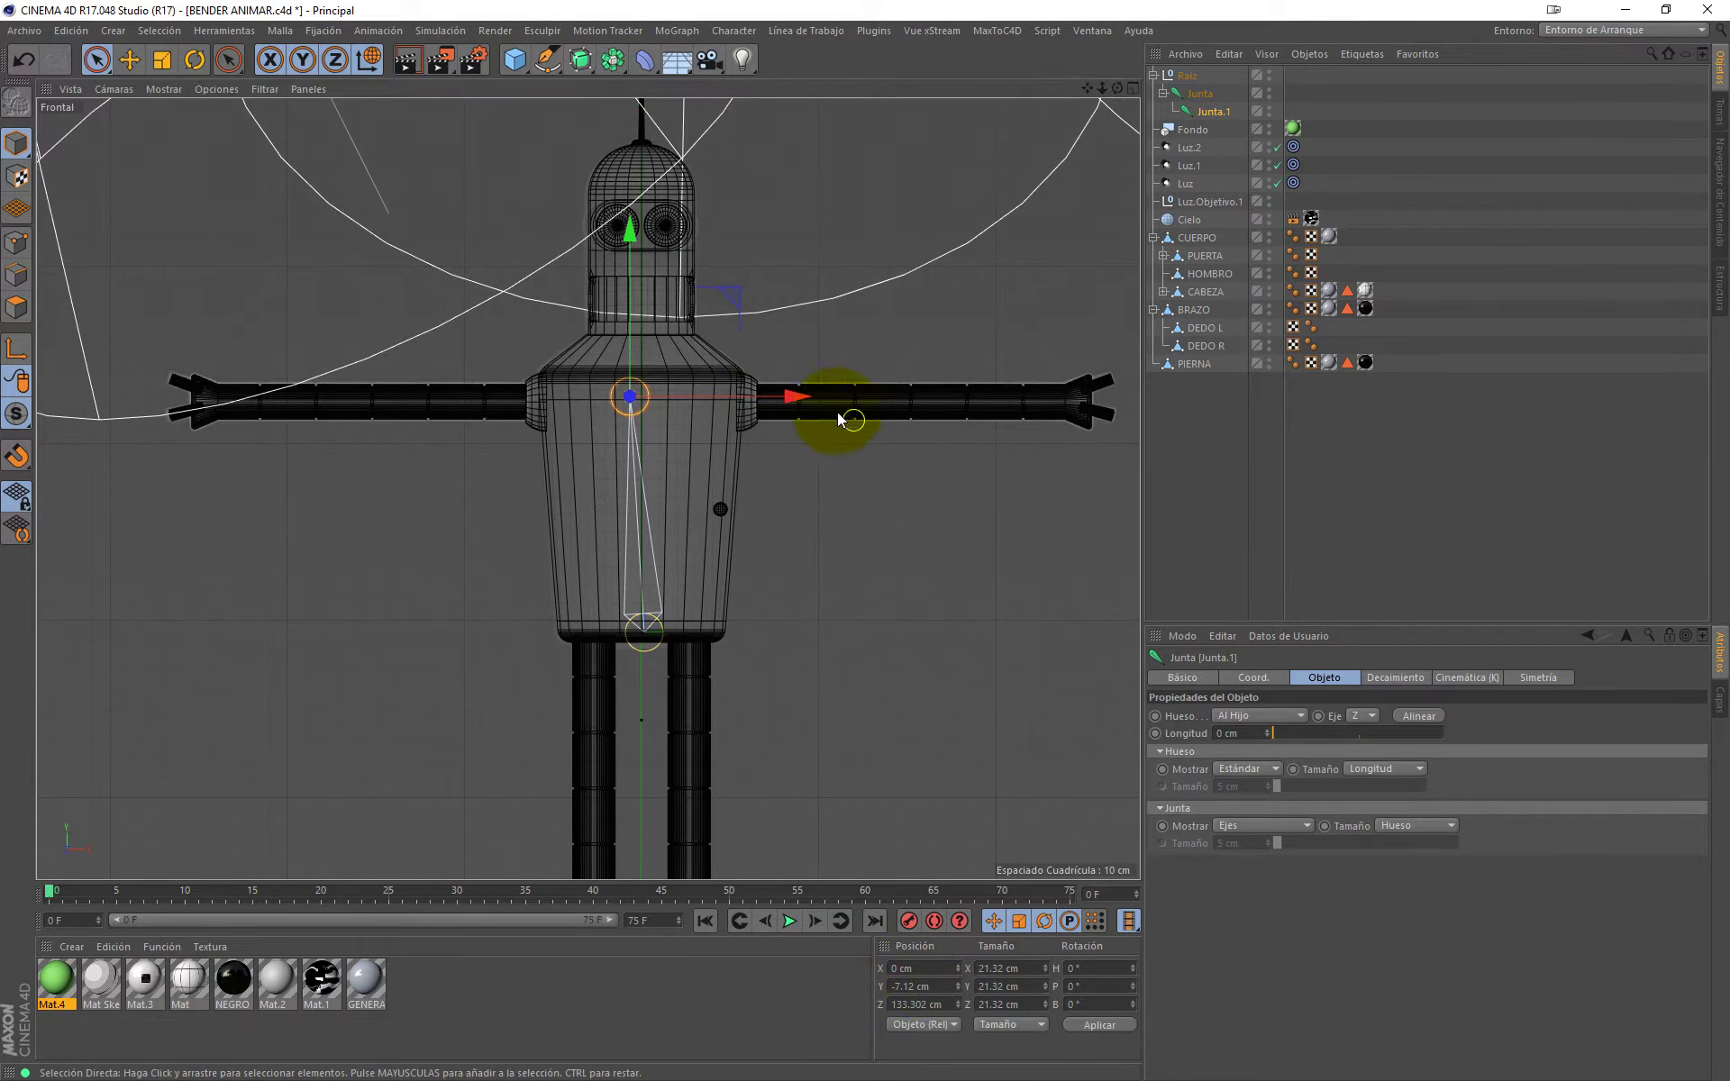
left_click_drag(792, 398, 818, 406)
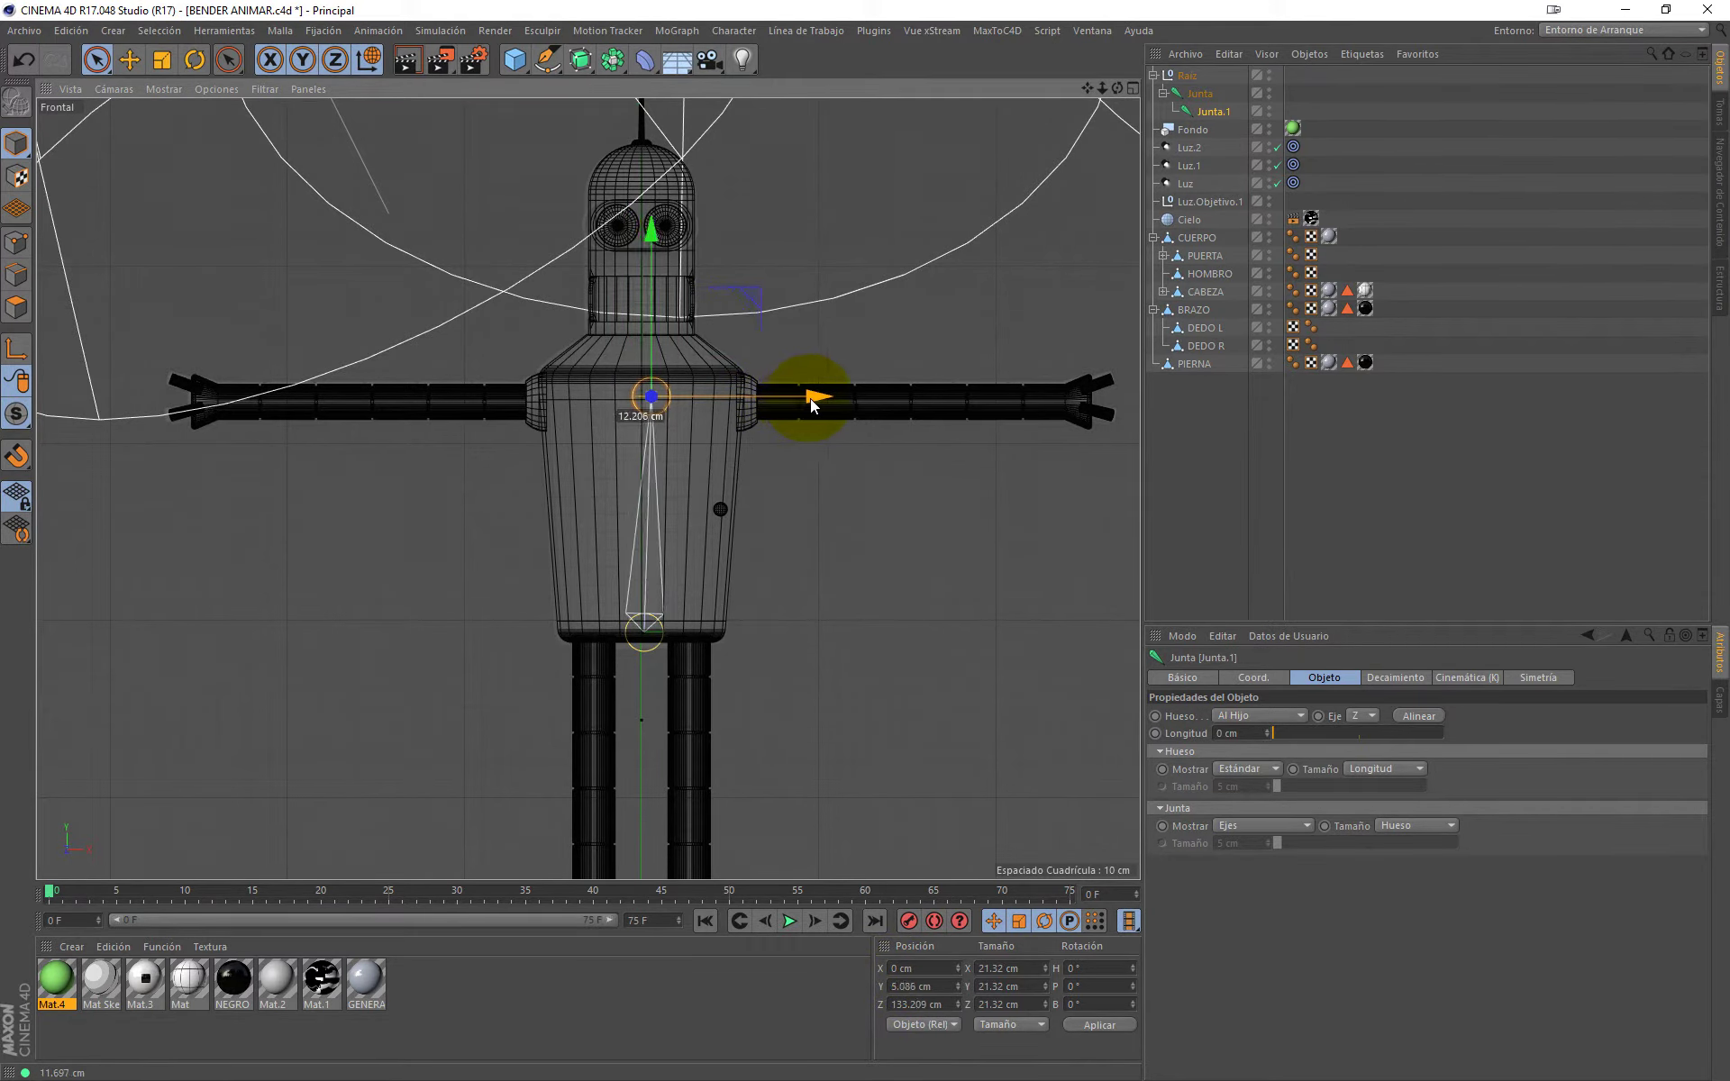
double_click(924, 987)
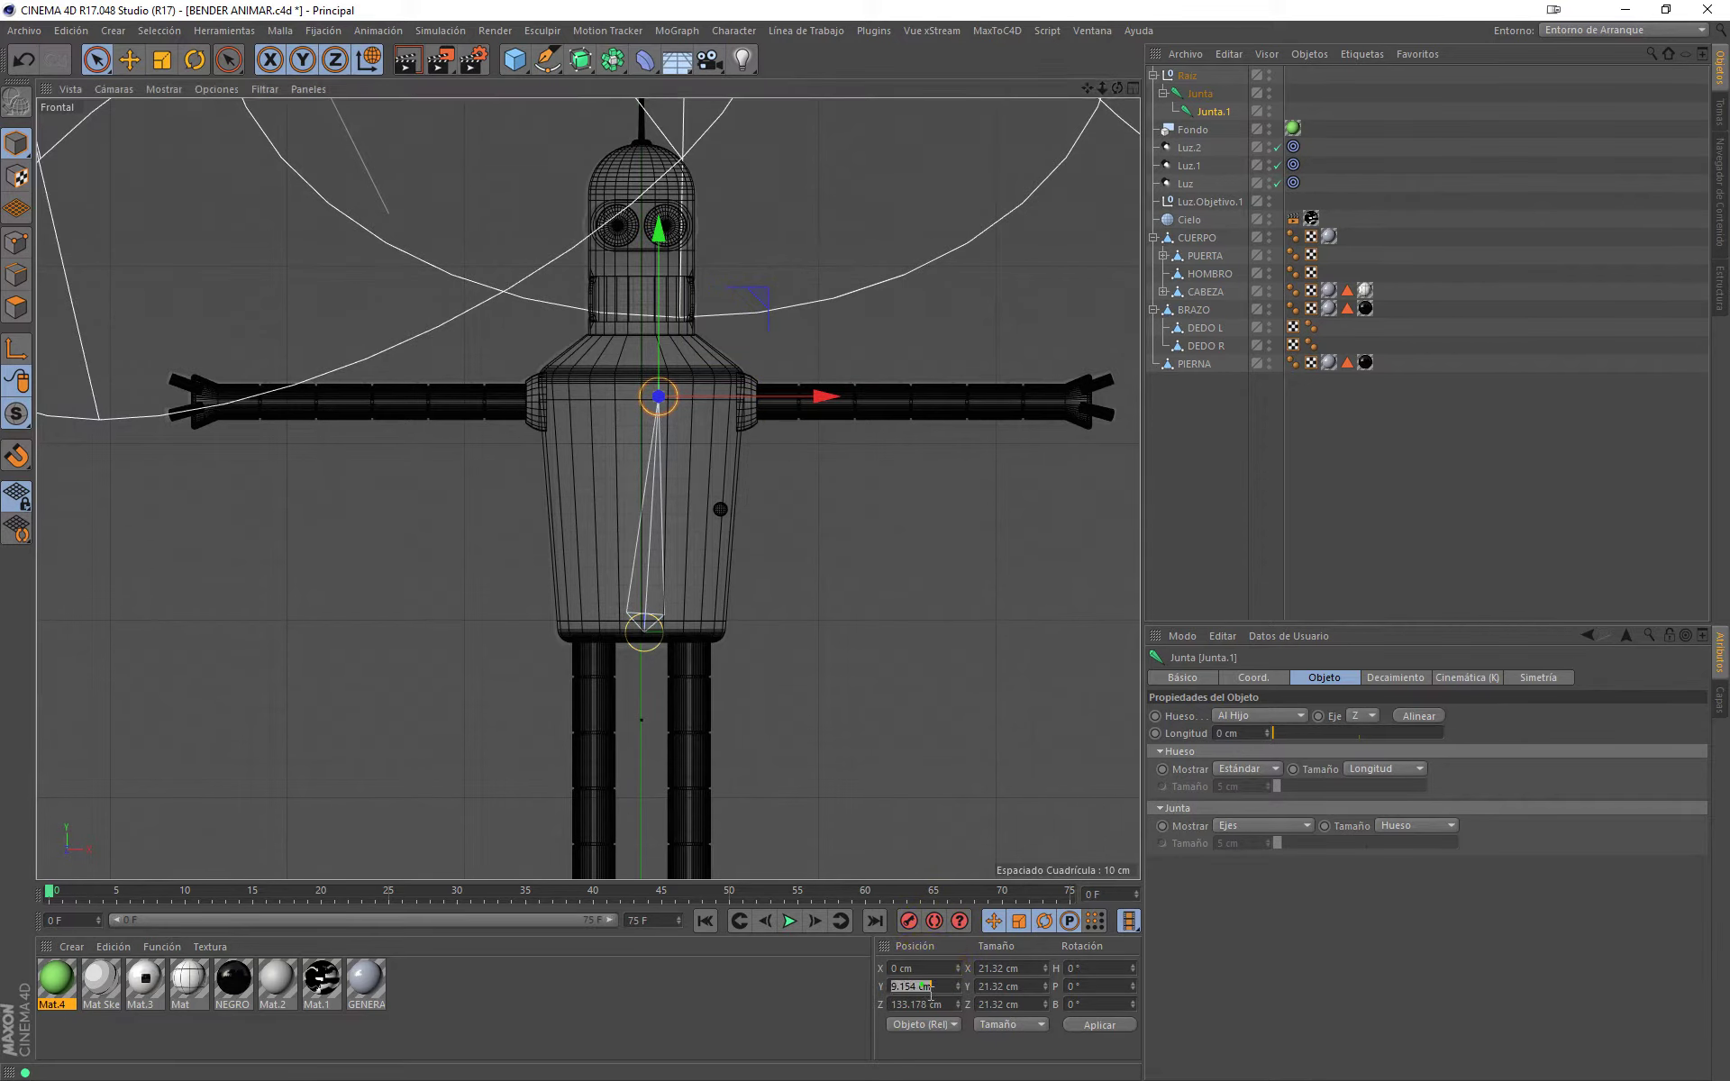
type("0")
key("Return")
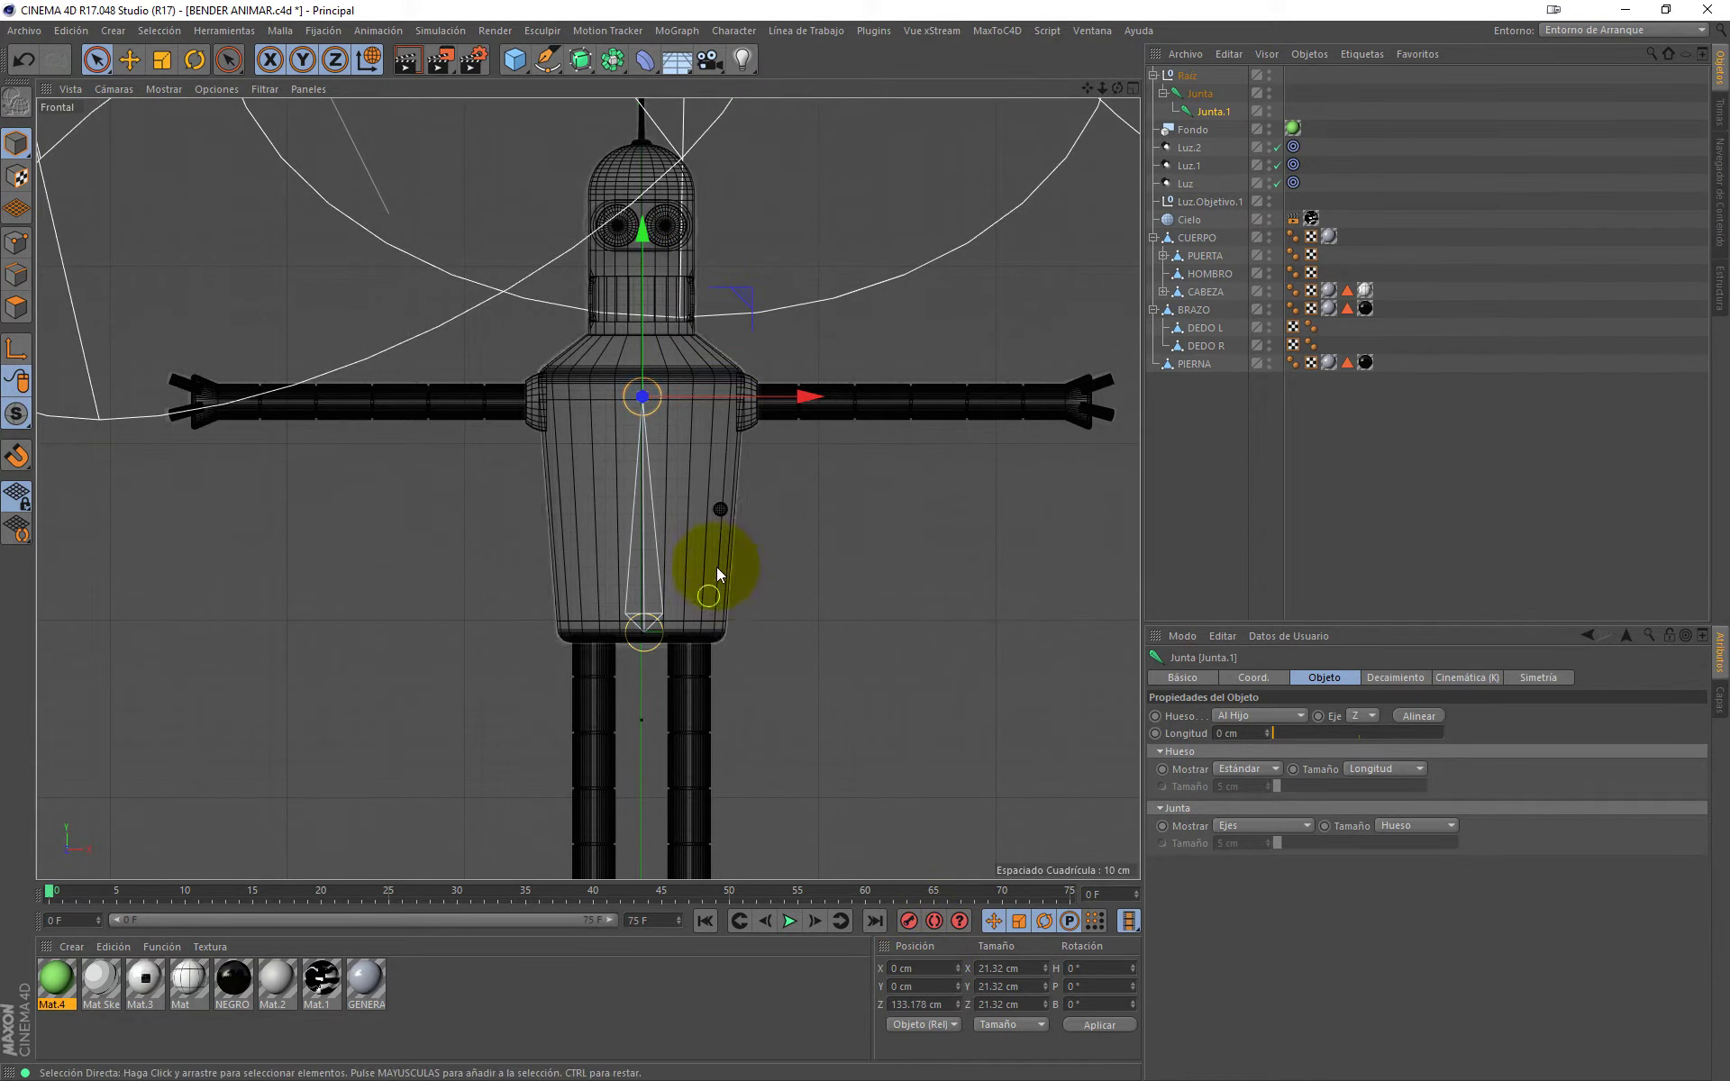
Step: Slide the hip joint left with the move axes oriented to the joint itself
scroll(656, 646, "up", 5)
scroll(645, 662, "up", 2)
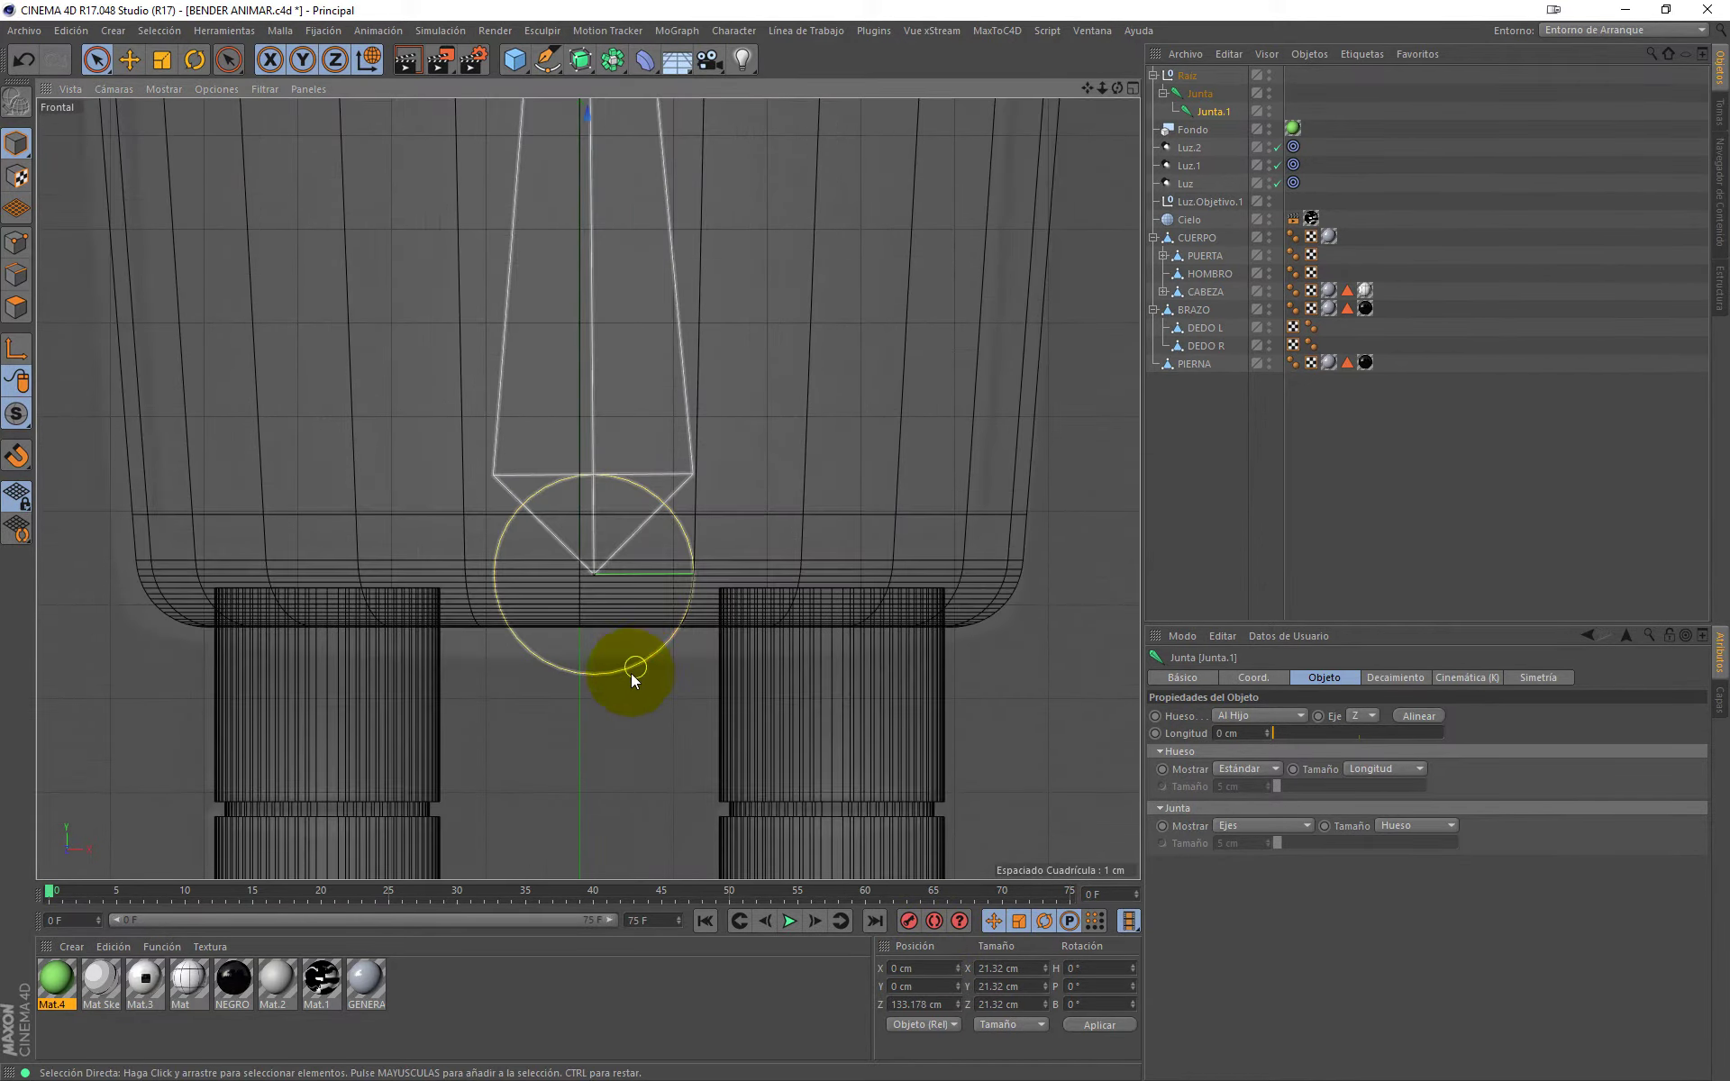
left_click(630, 674)
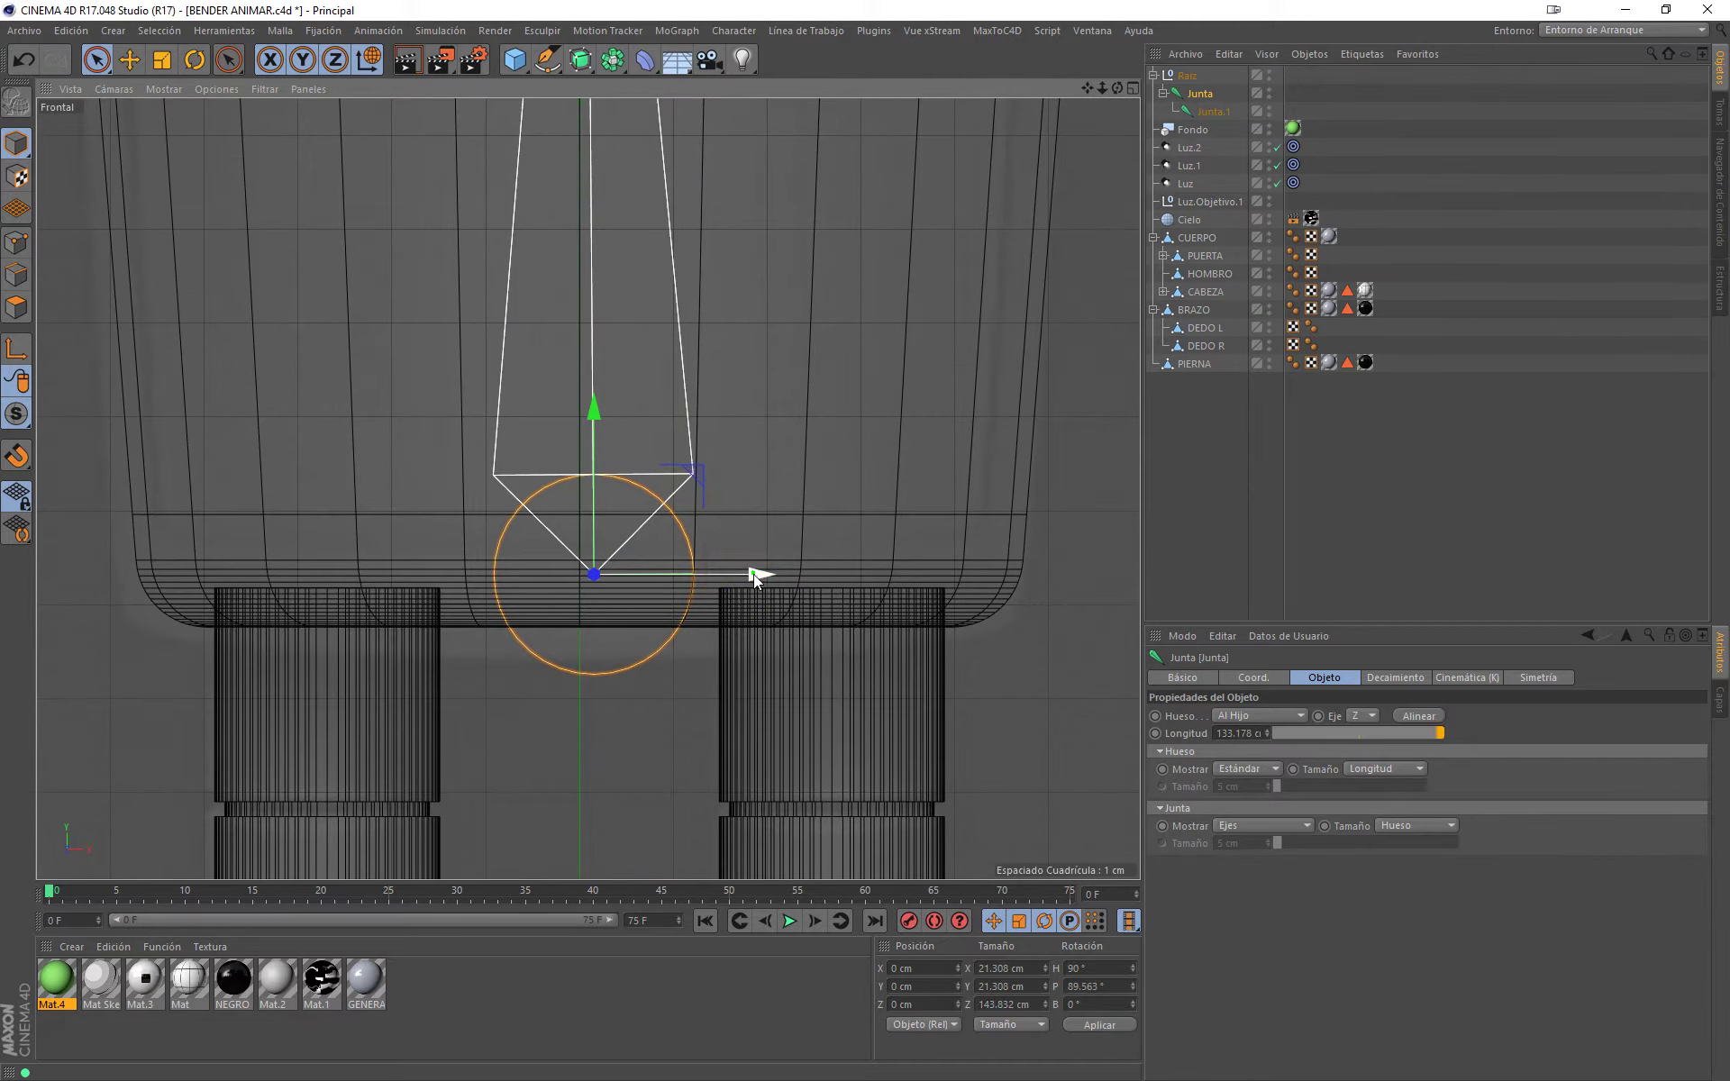
left_click_drag(753, 575, 746, 574)
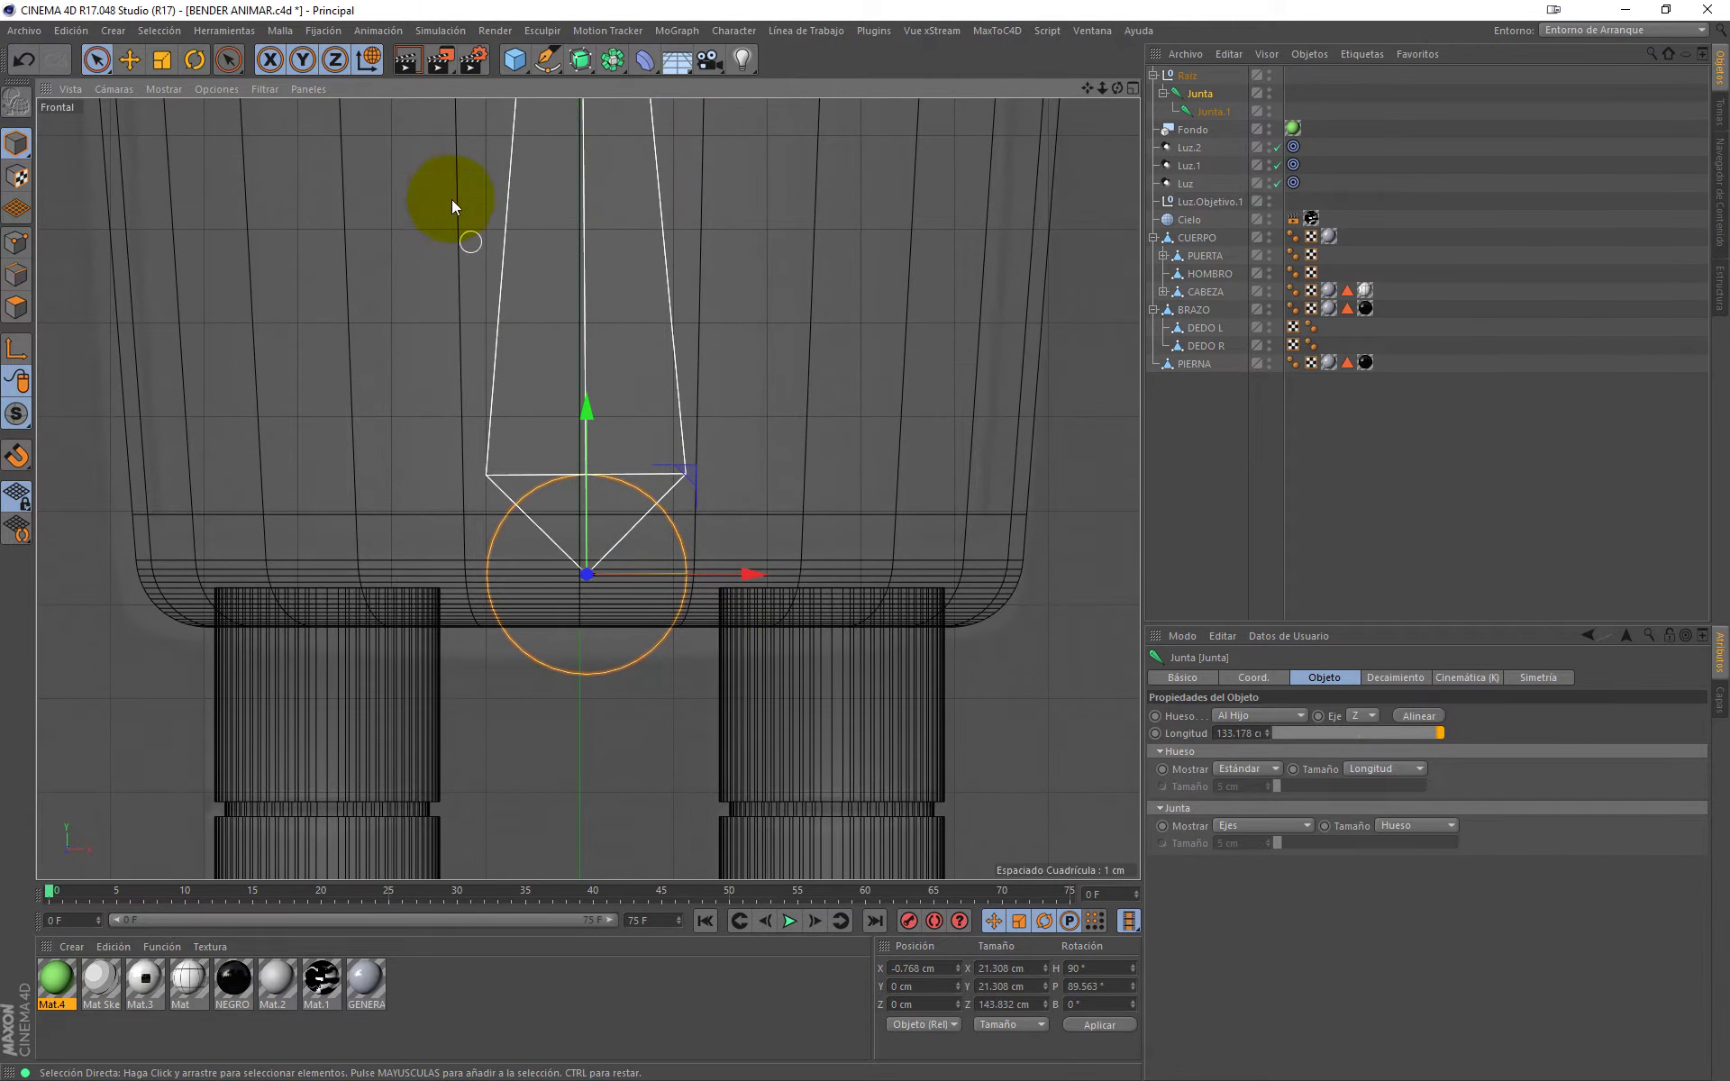
left_click(373, 63)
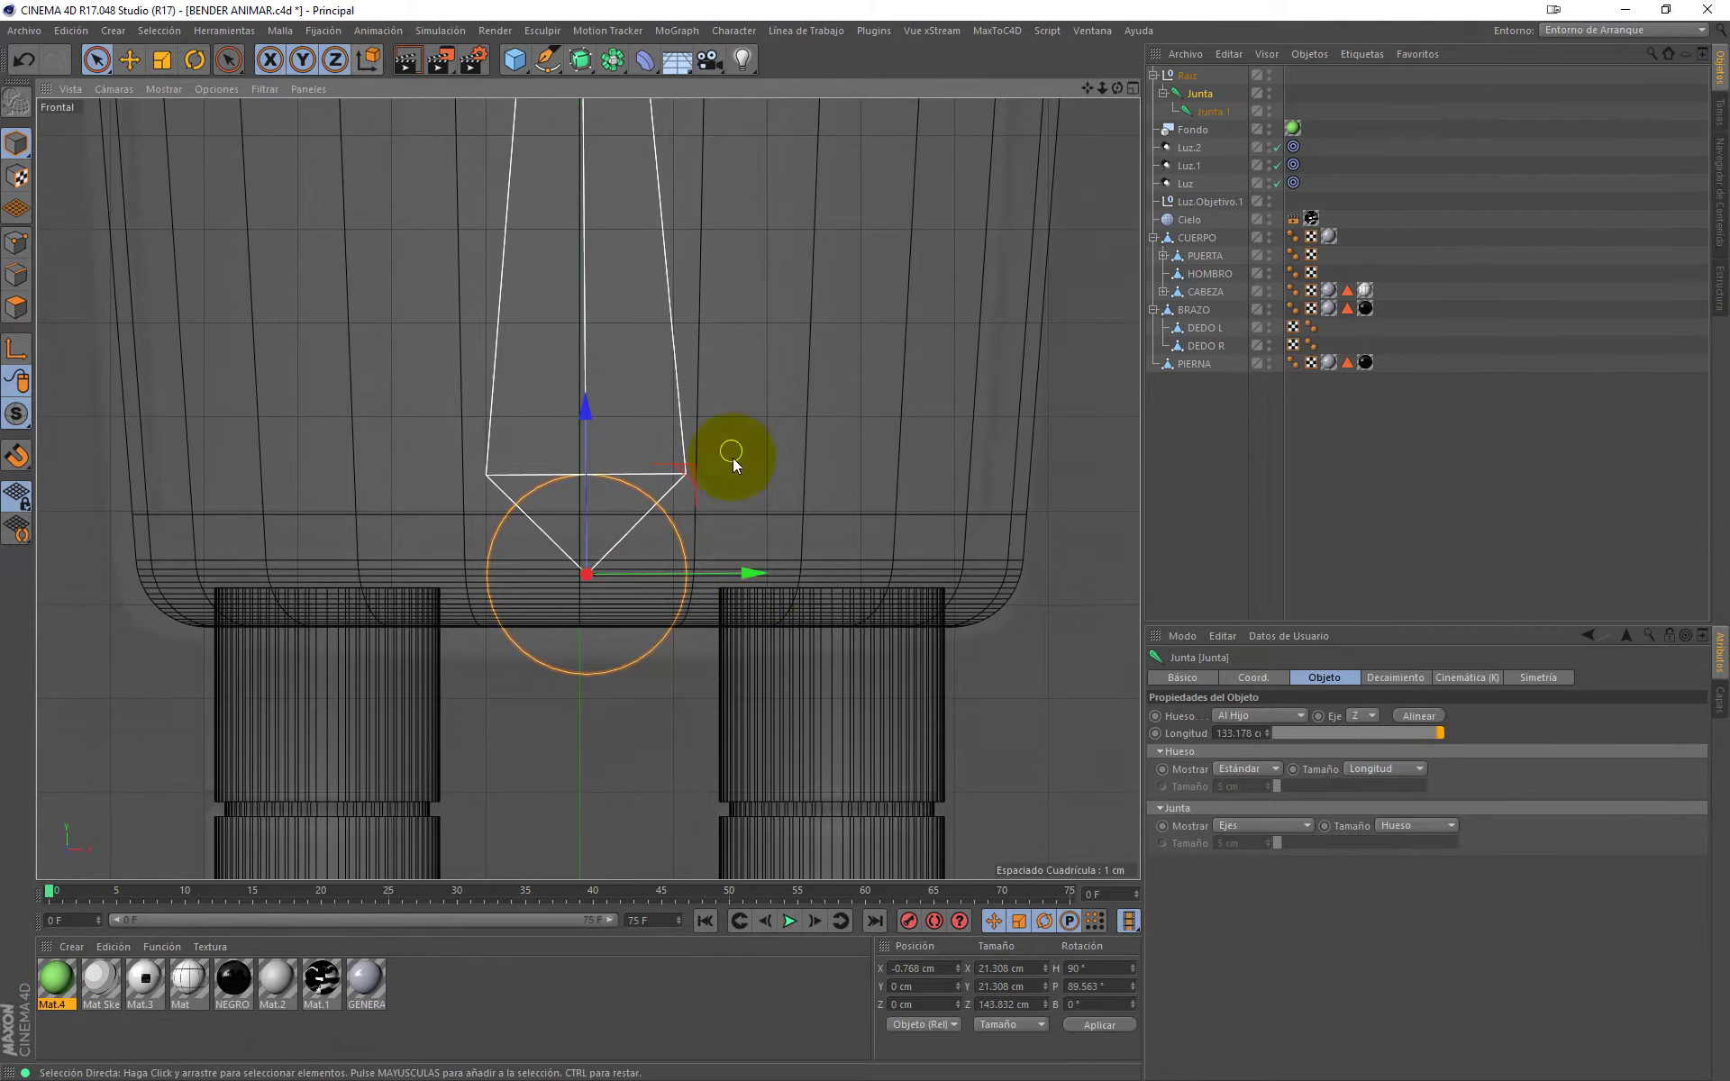
left_click_drag(748, 576, 738, 577)
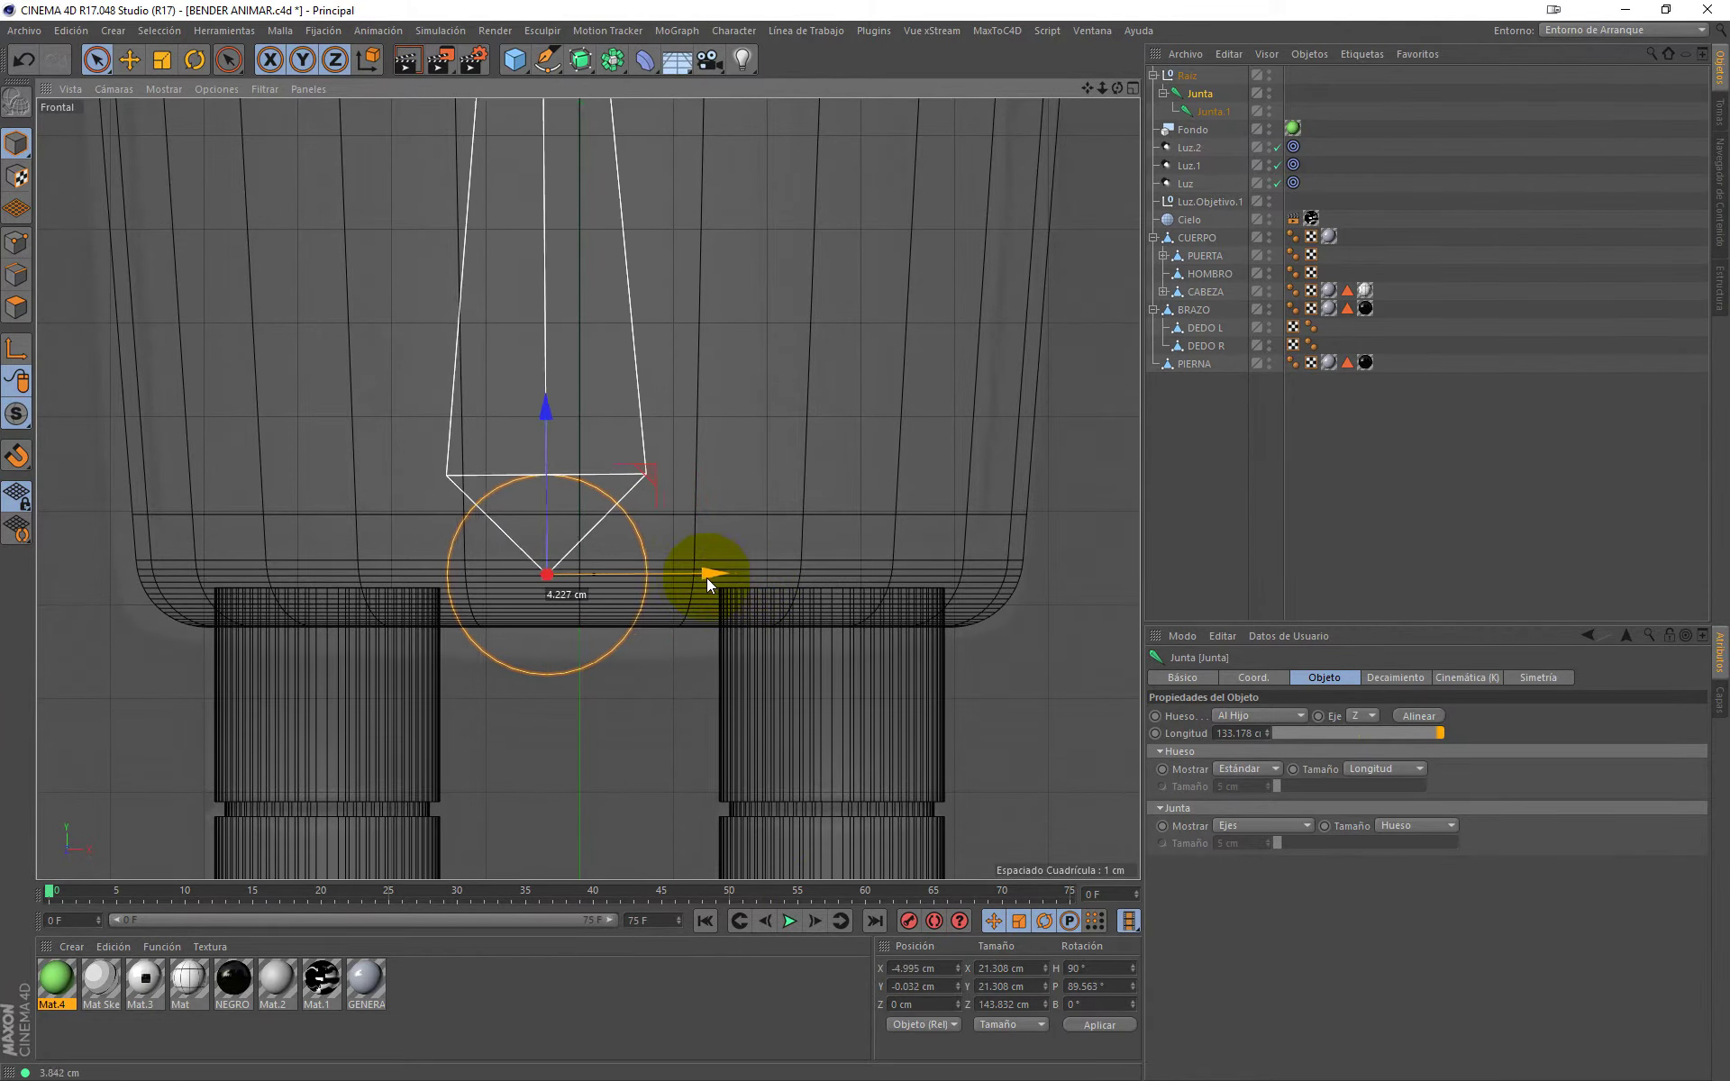
left_click_drag(739, 577, 707, 576)
Step: Set the hip joint's Y and X positions to 0 cm
left_click(918, 987)
type("0")
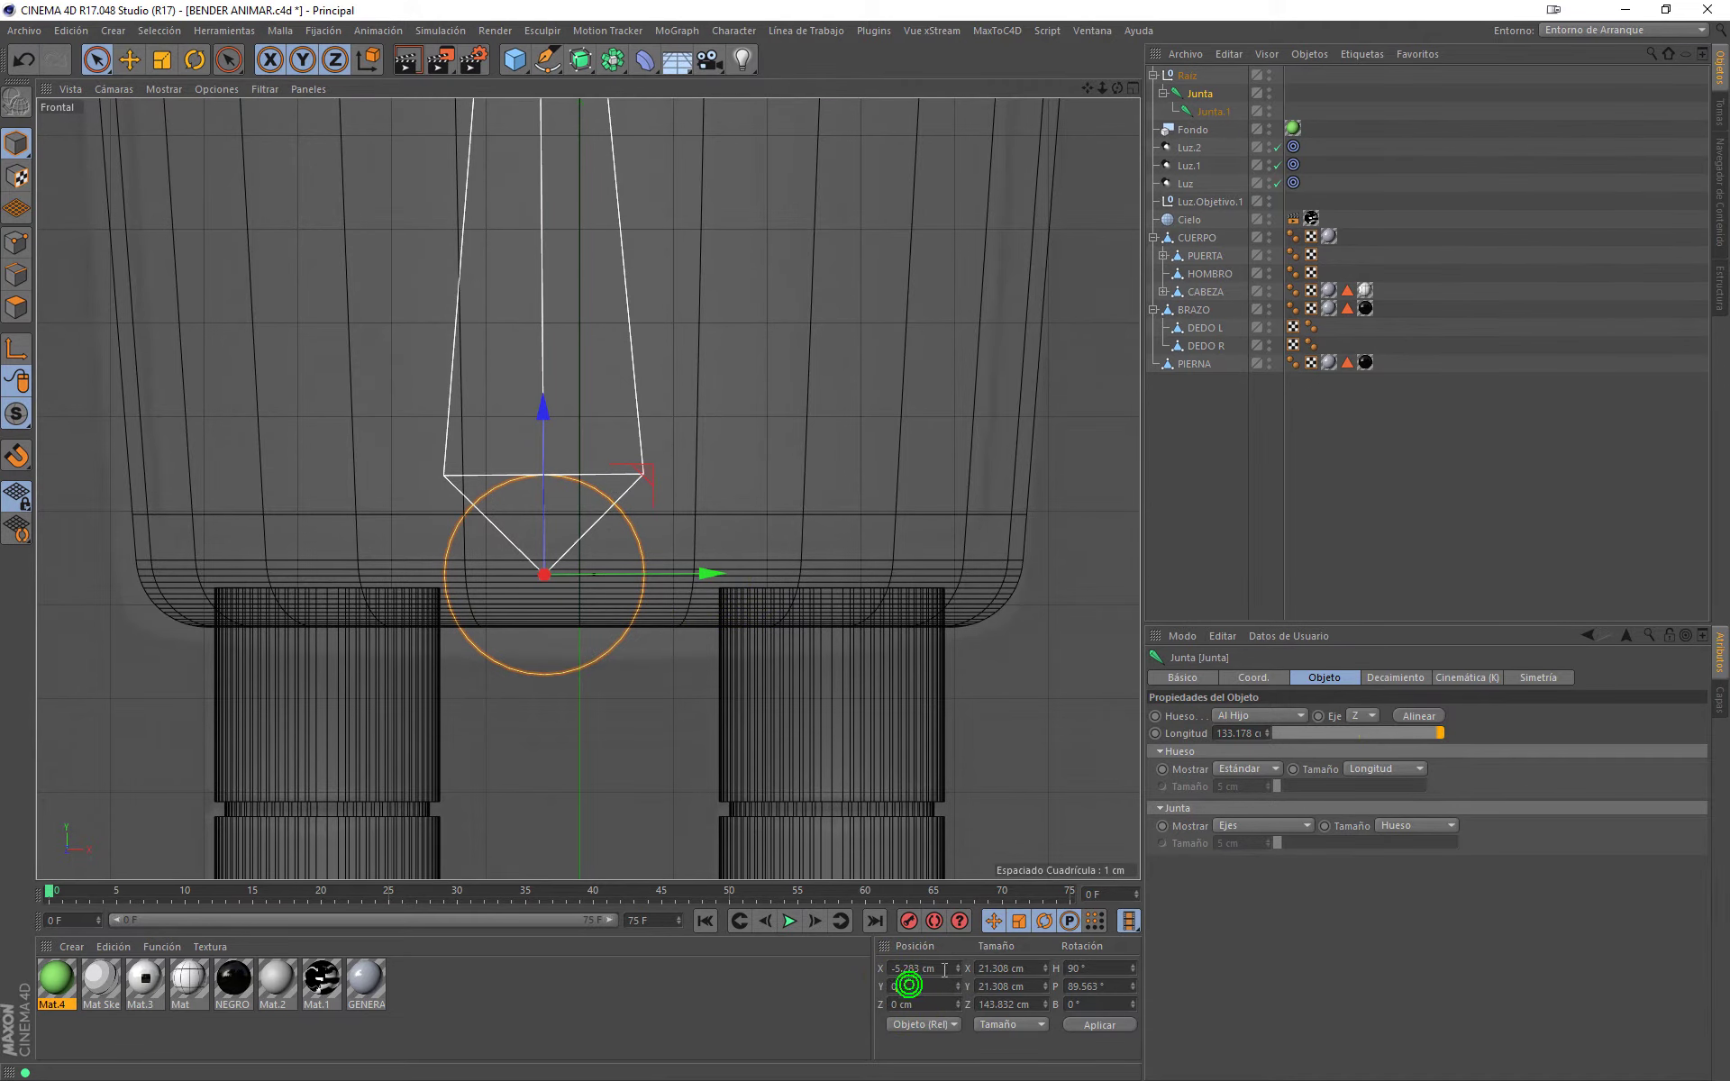
key("Return")
left_click(925, 966)
type("0")
key("Return")
Step: Set the hip joint's Y to 0, switch coordinates to Global, and centre it at X 0 cm
scroll(640, 615, "down", 3)
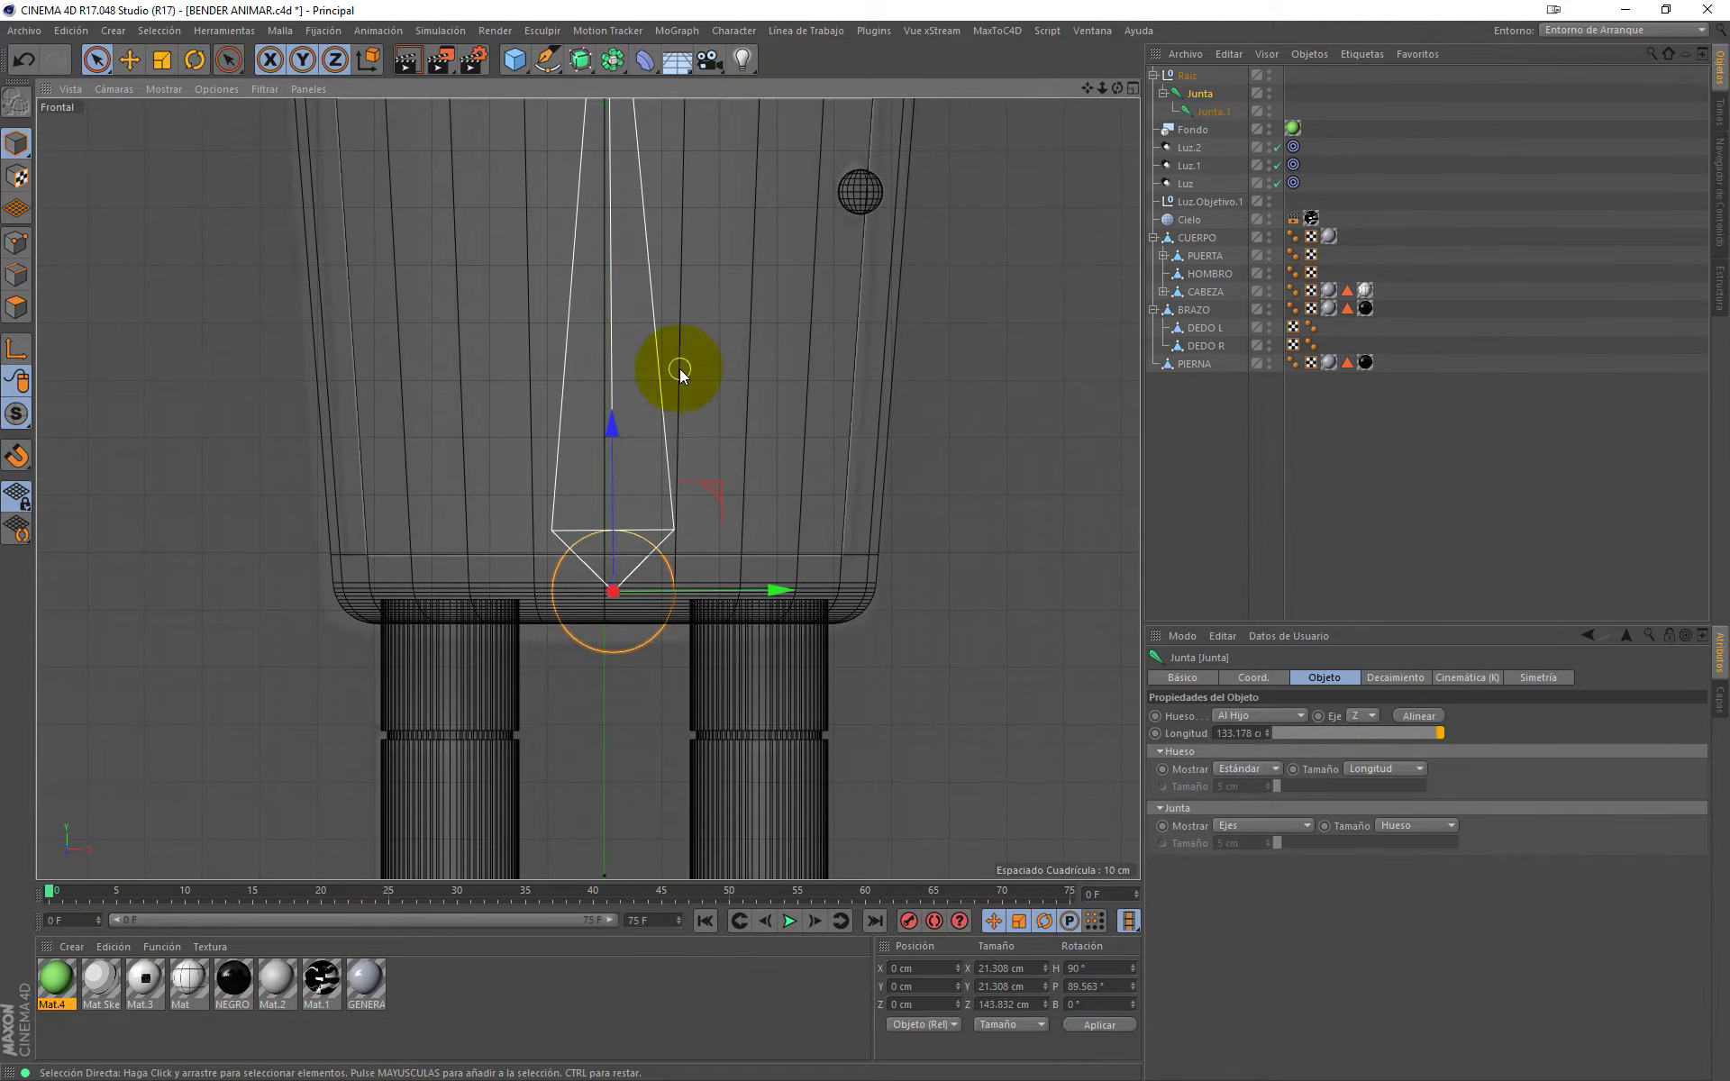
mouse_move(675, 371)
middle_mouse_down("alt")
mouse_move(679, 711)
mouse_move(713, 440)
middle_mouse_up("alt")
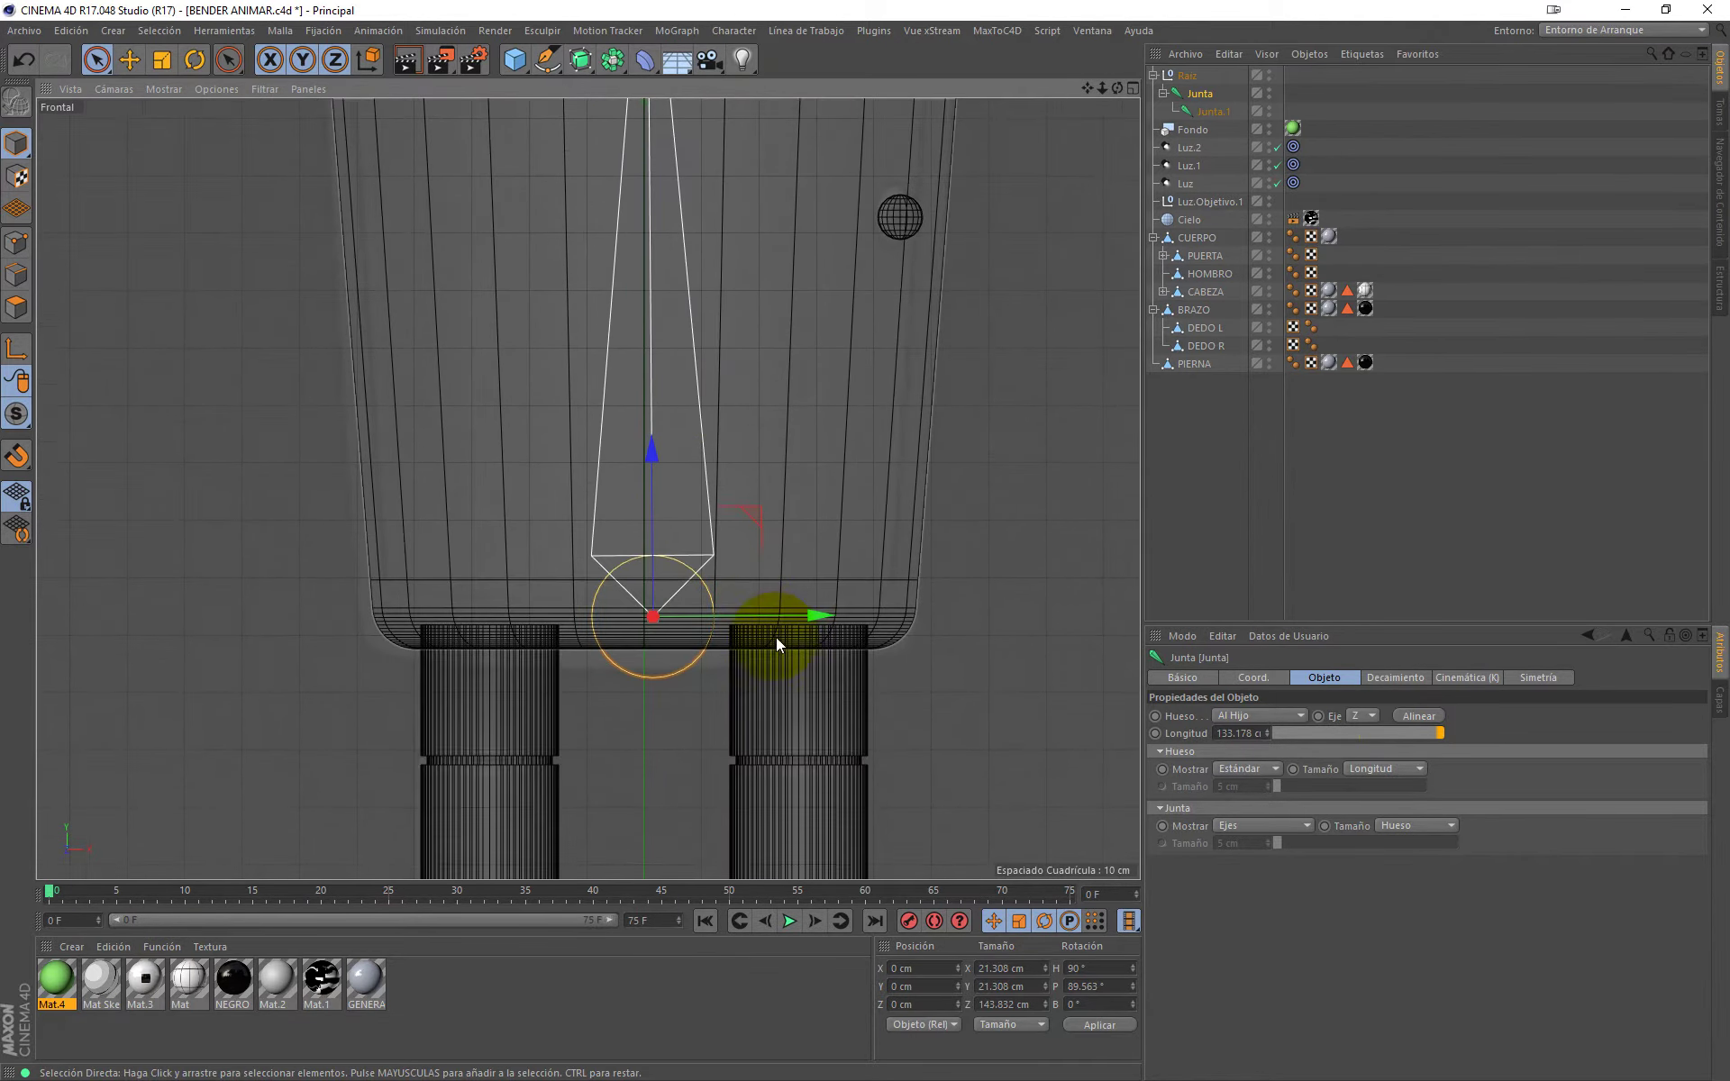
mouse_move(807, 619)
left_mouse_down()
mouse_move(772, 619)
mouse_move(1123, 647)
mouse_move(793, 611)
left_mouse_up()
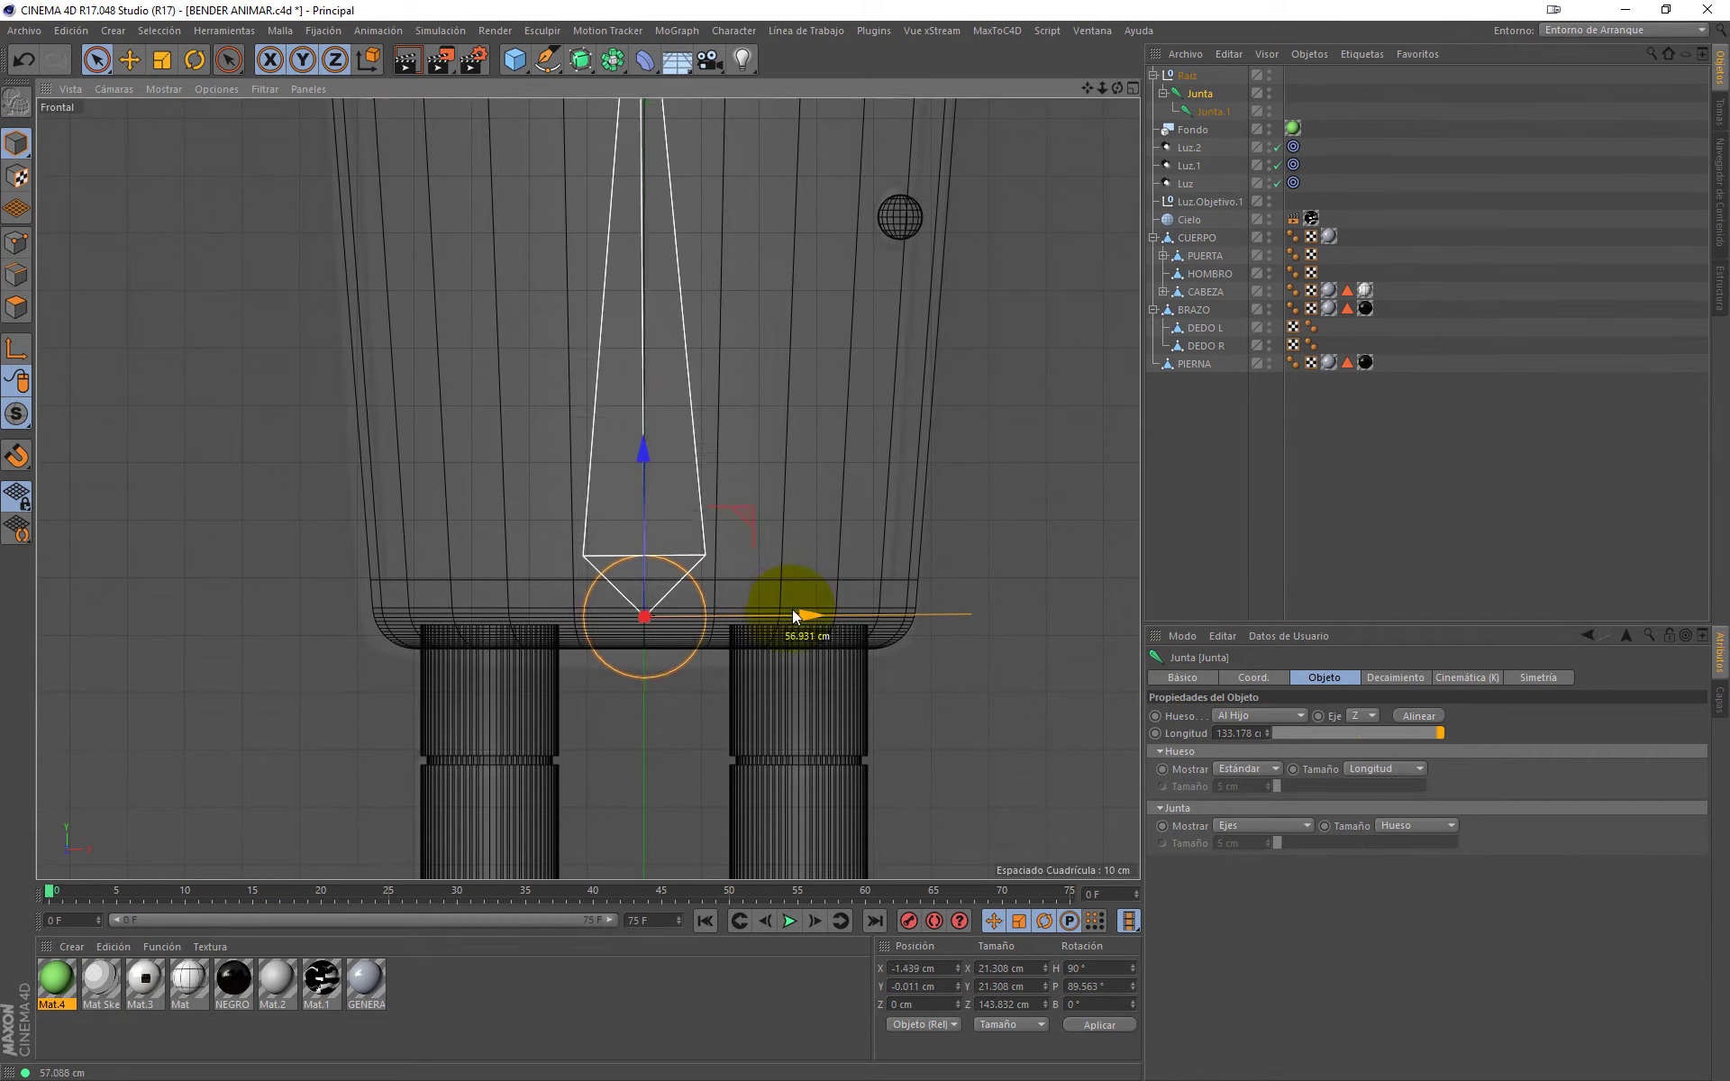
double_click(919, 986)
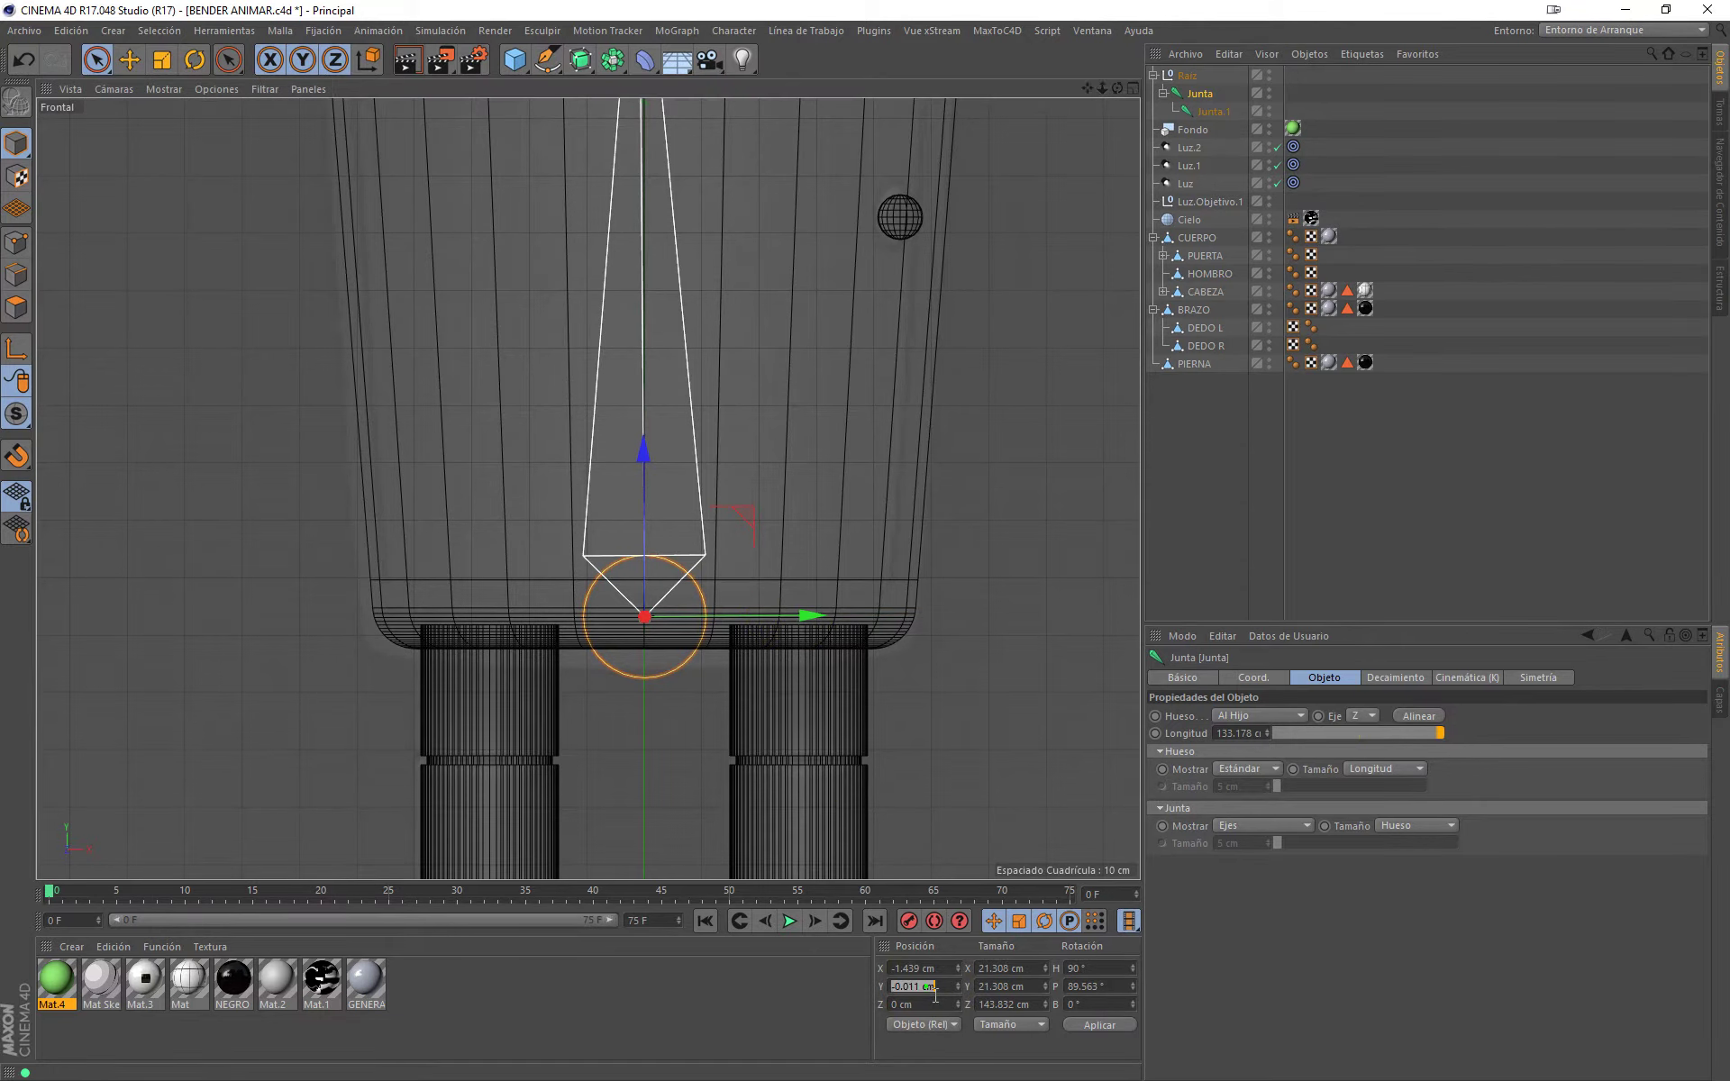
type("0")
left_click(934, 1012)
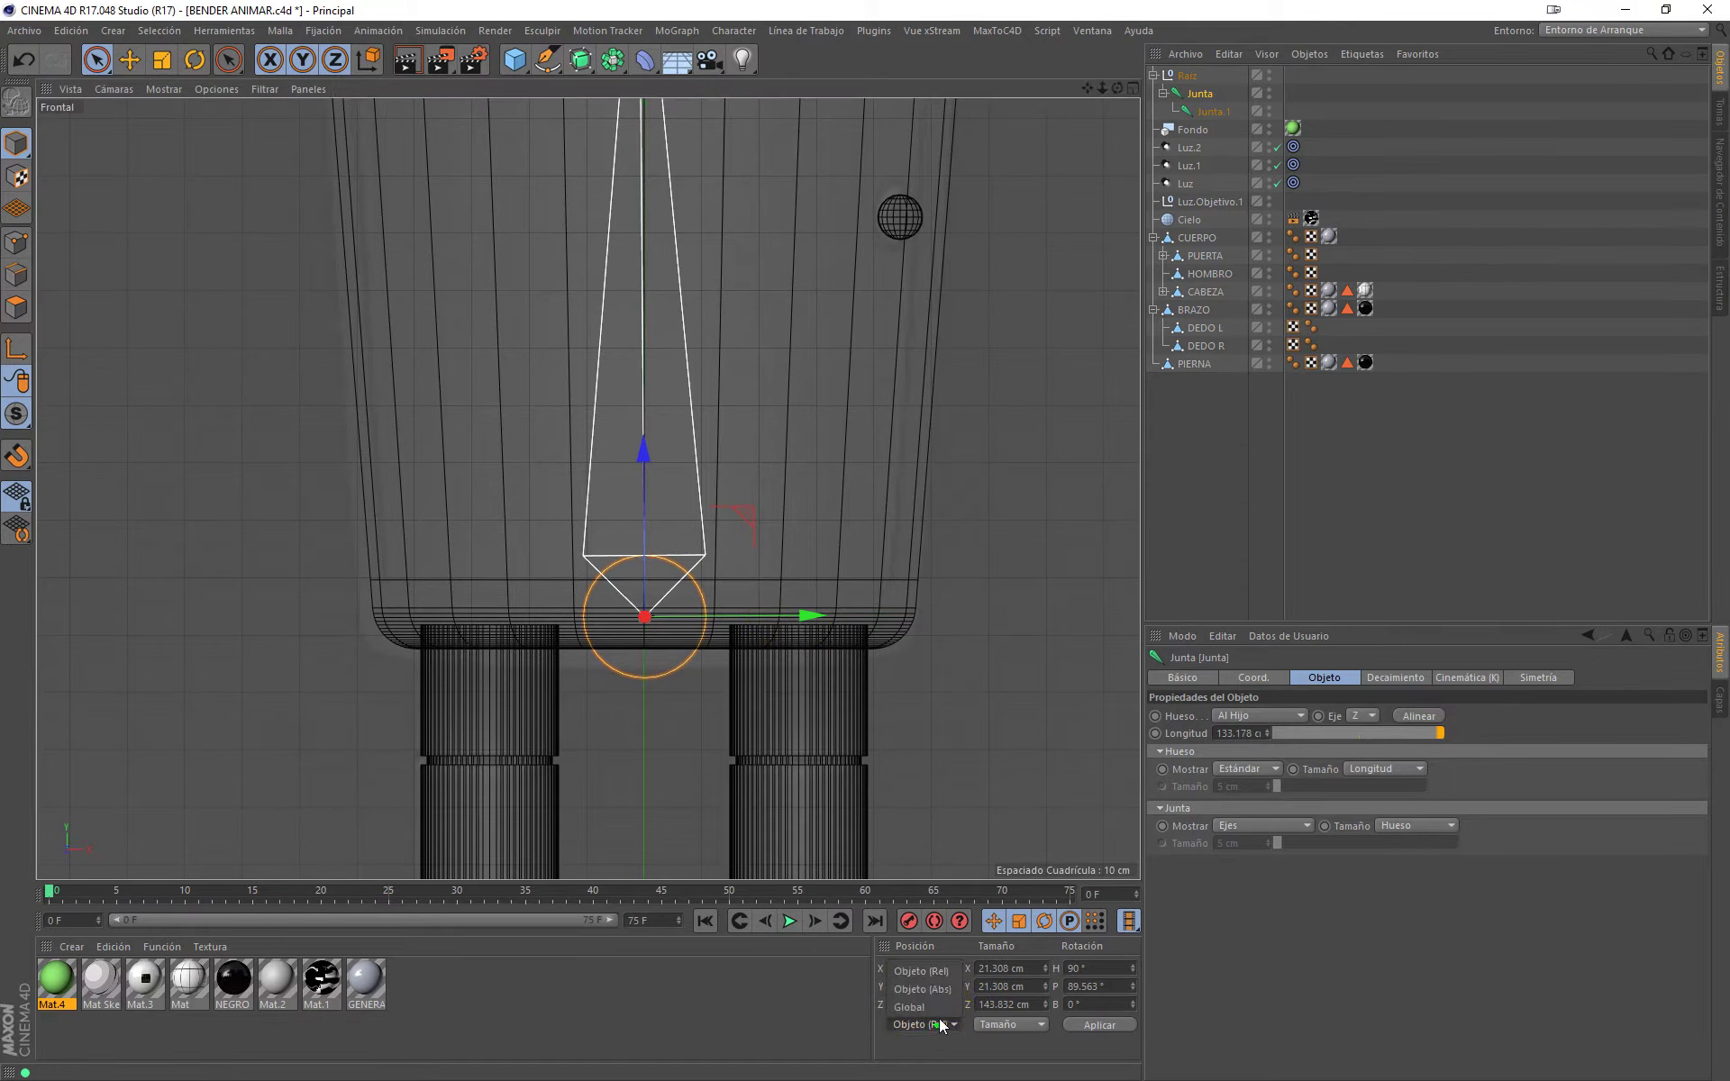
left_click(939, 1009)
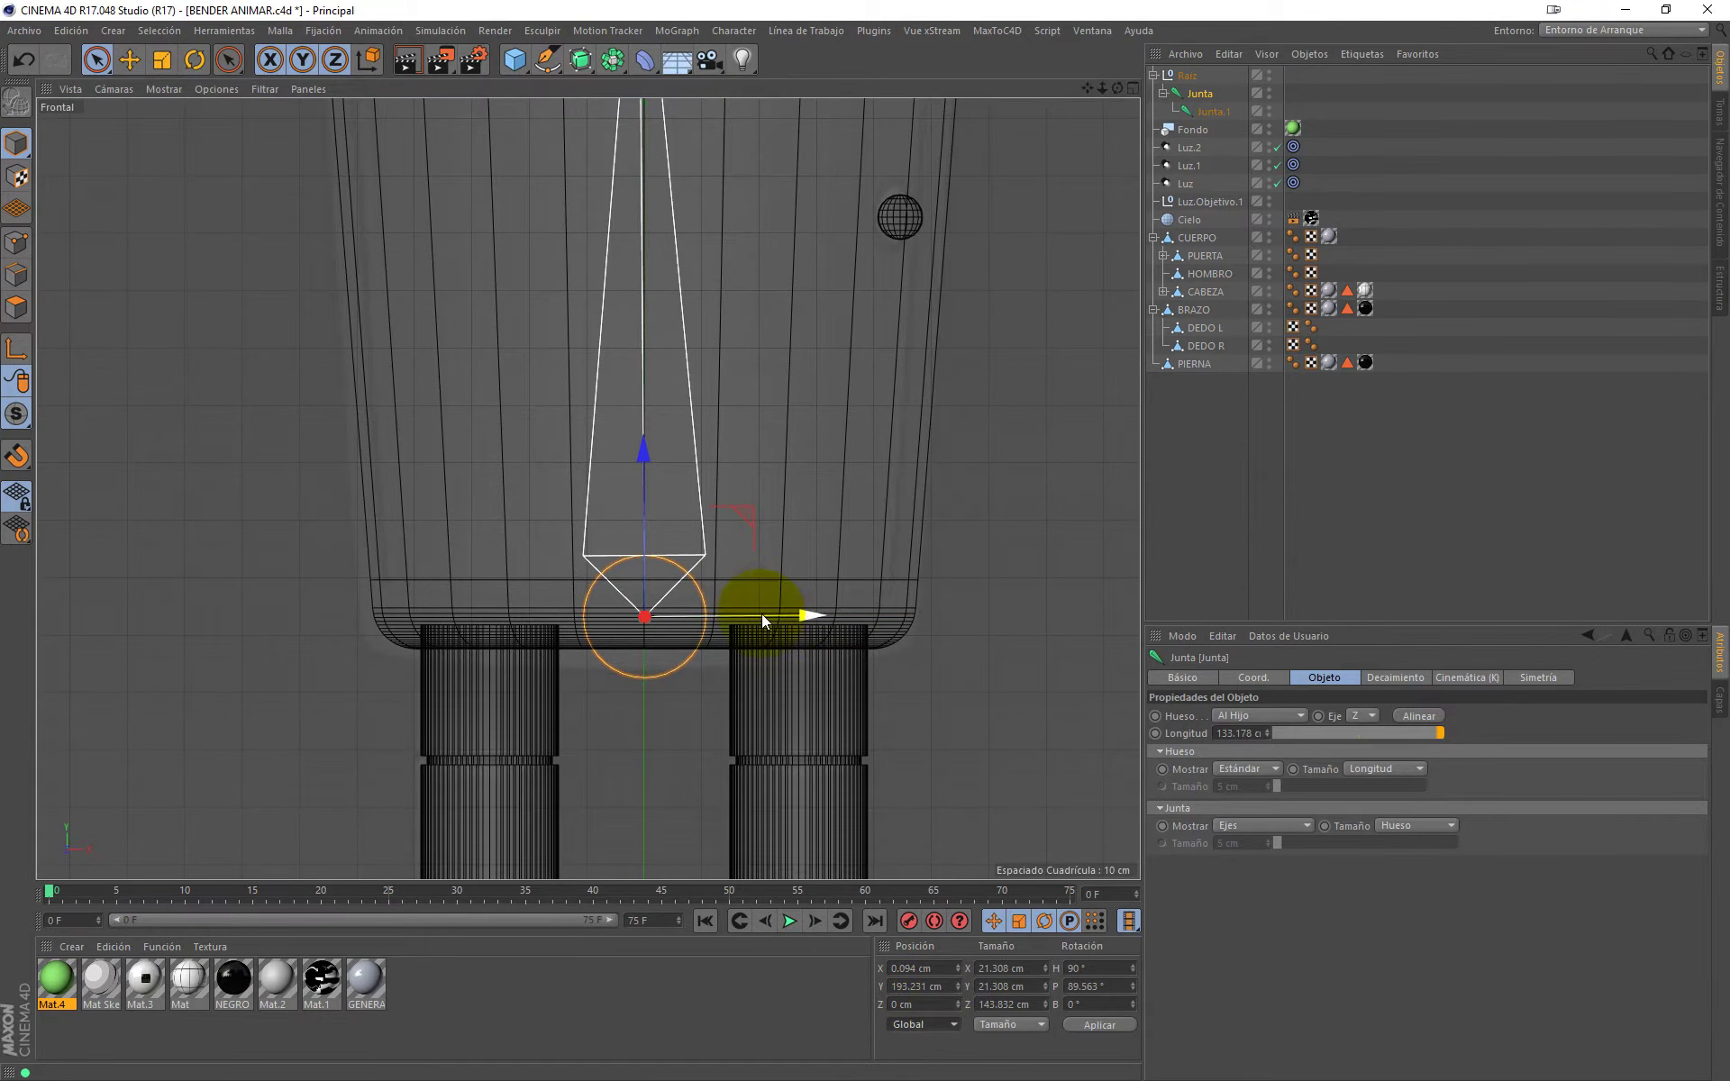
double_click(922, 968)
type("0")
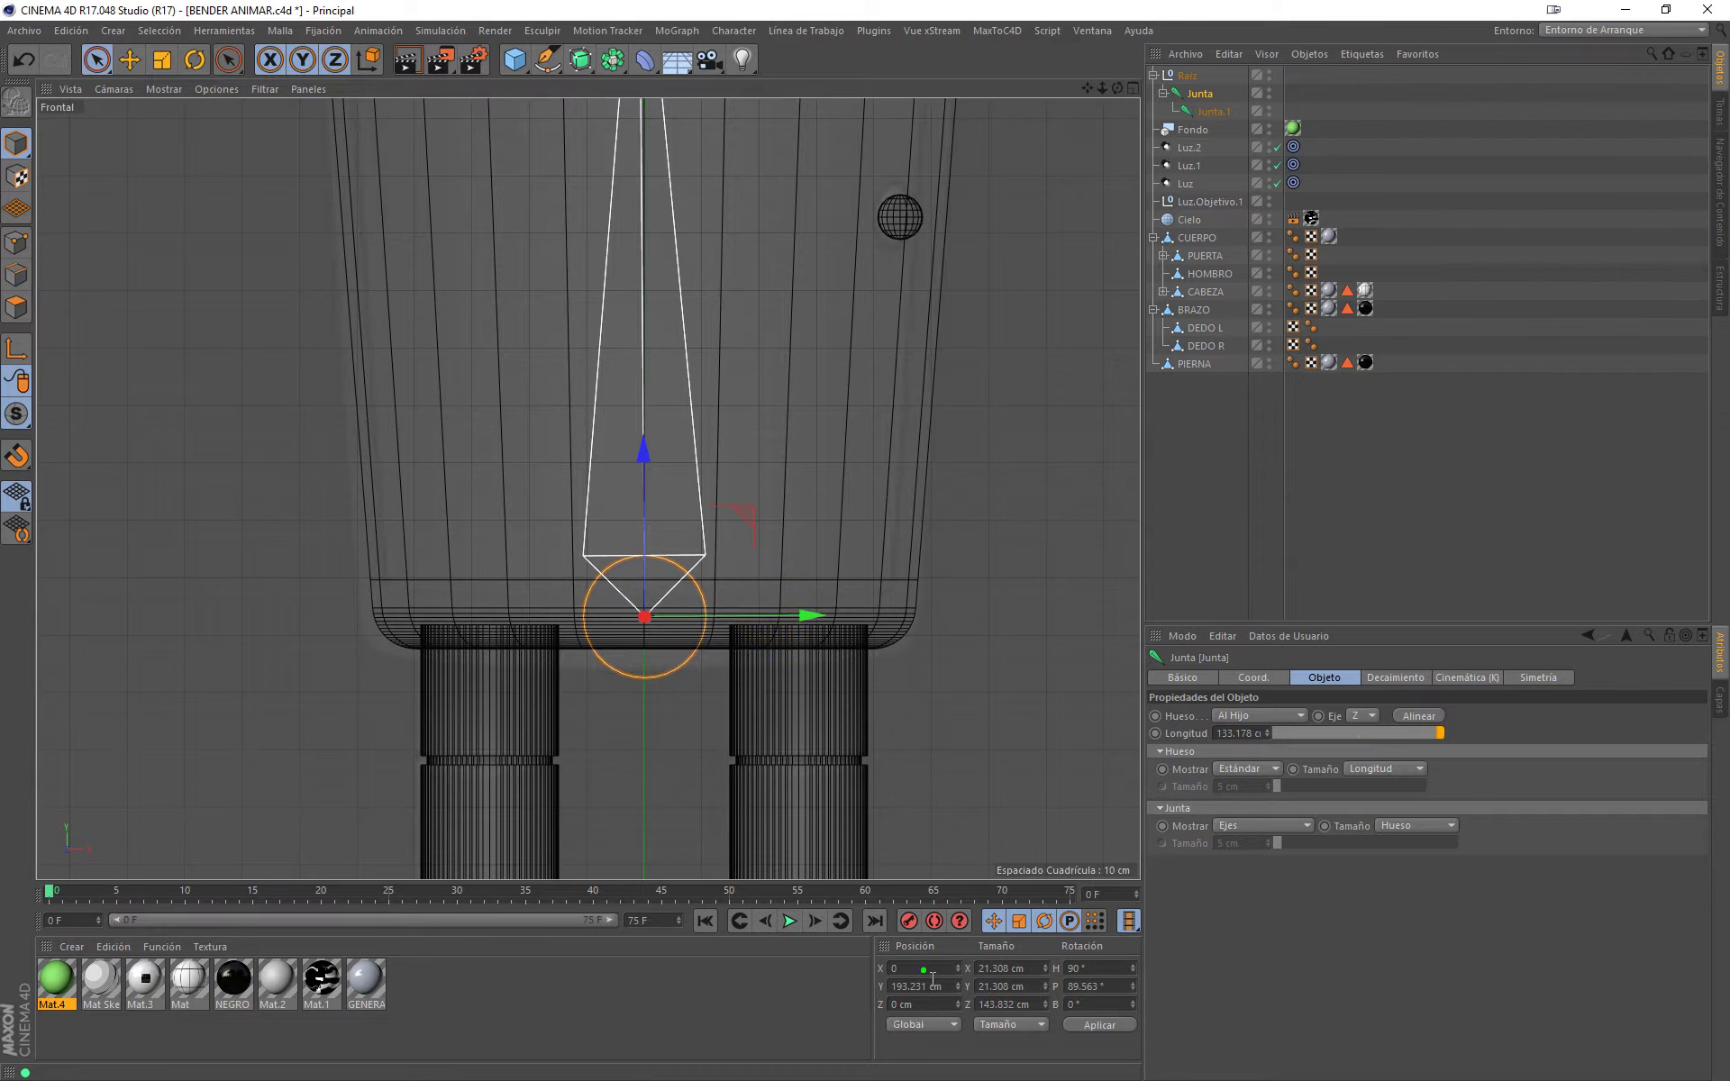
key("Return")
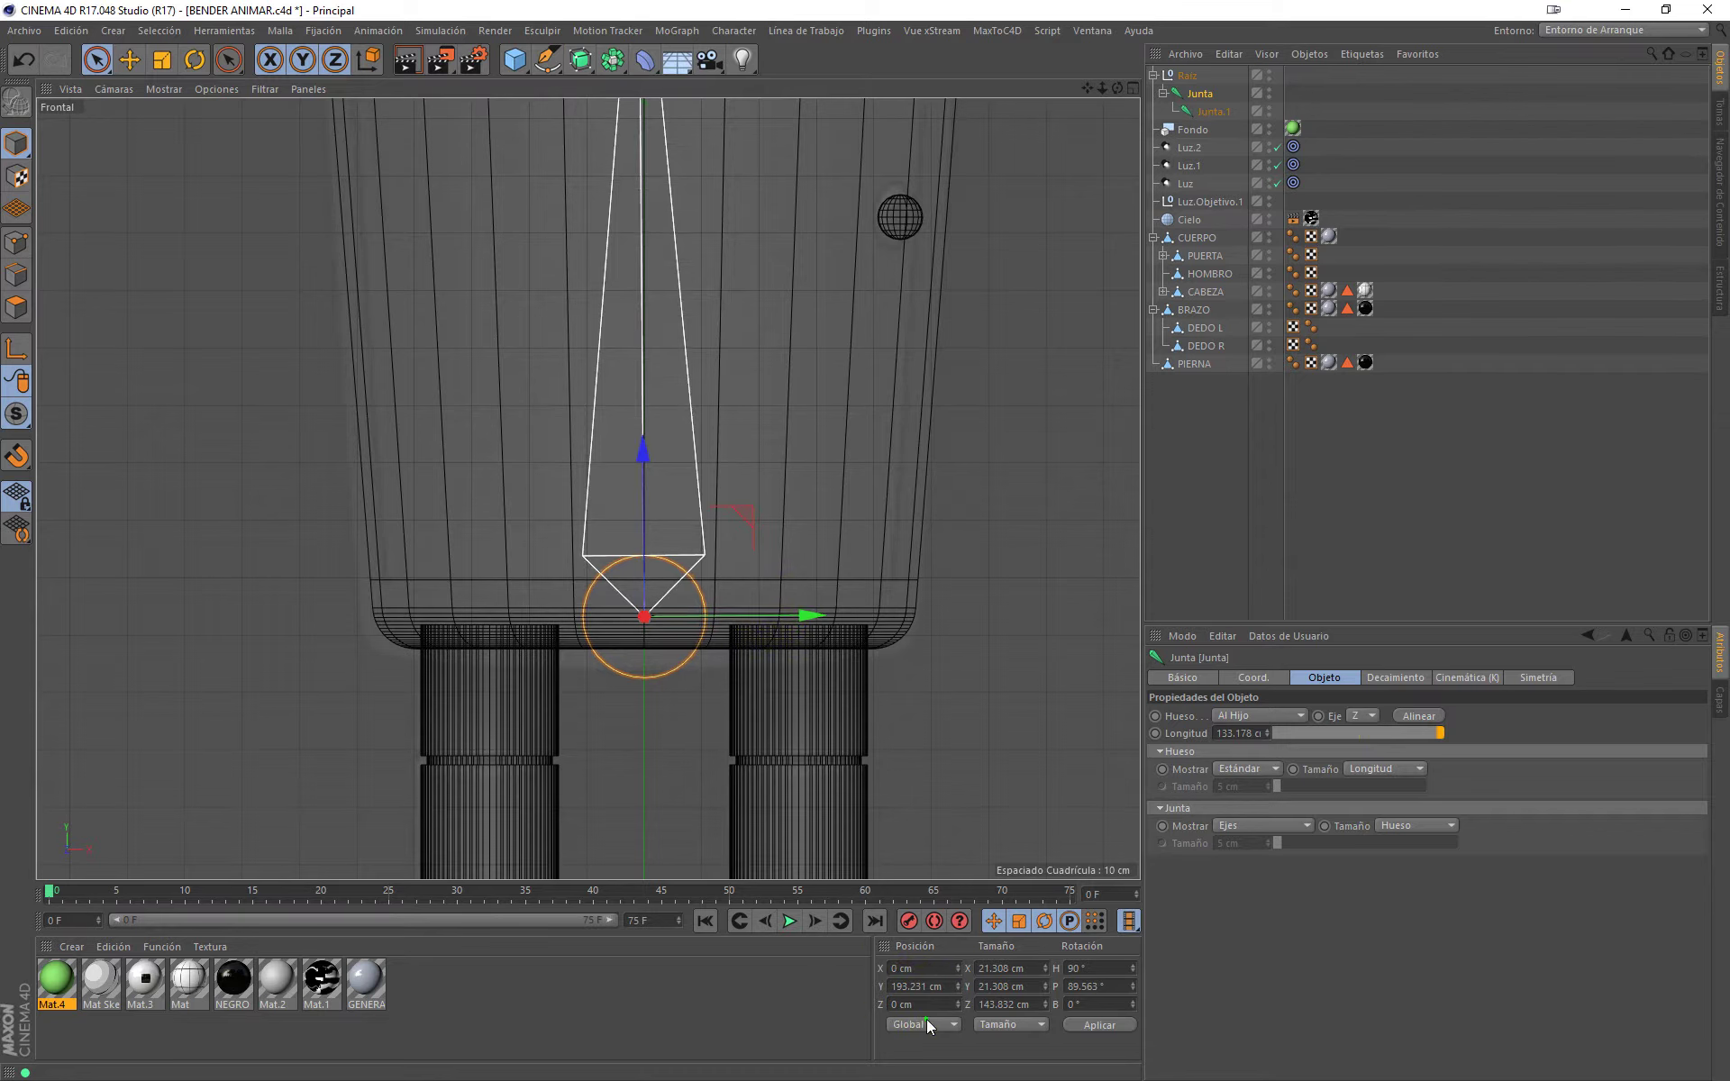
left_click(926, 1023)
left_click(937, 1007)
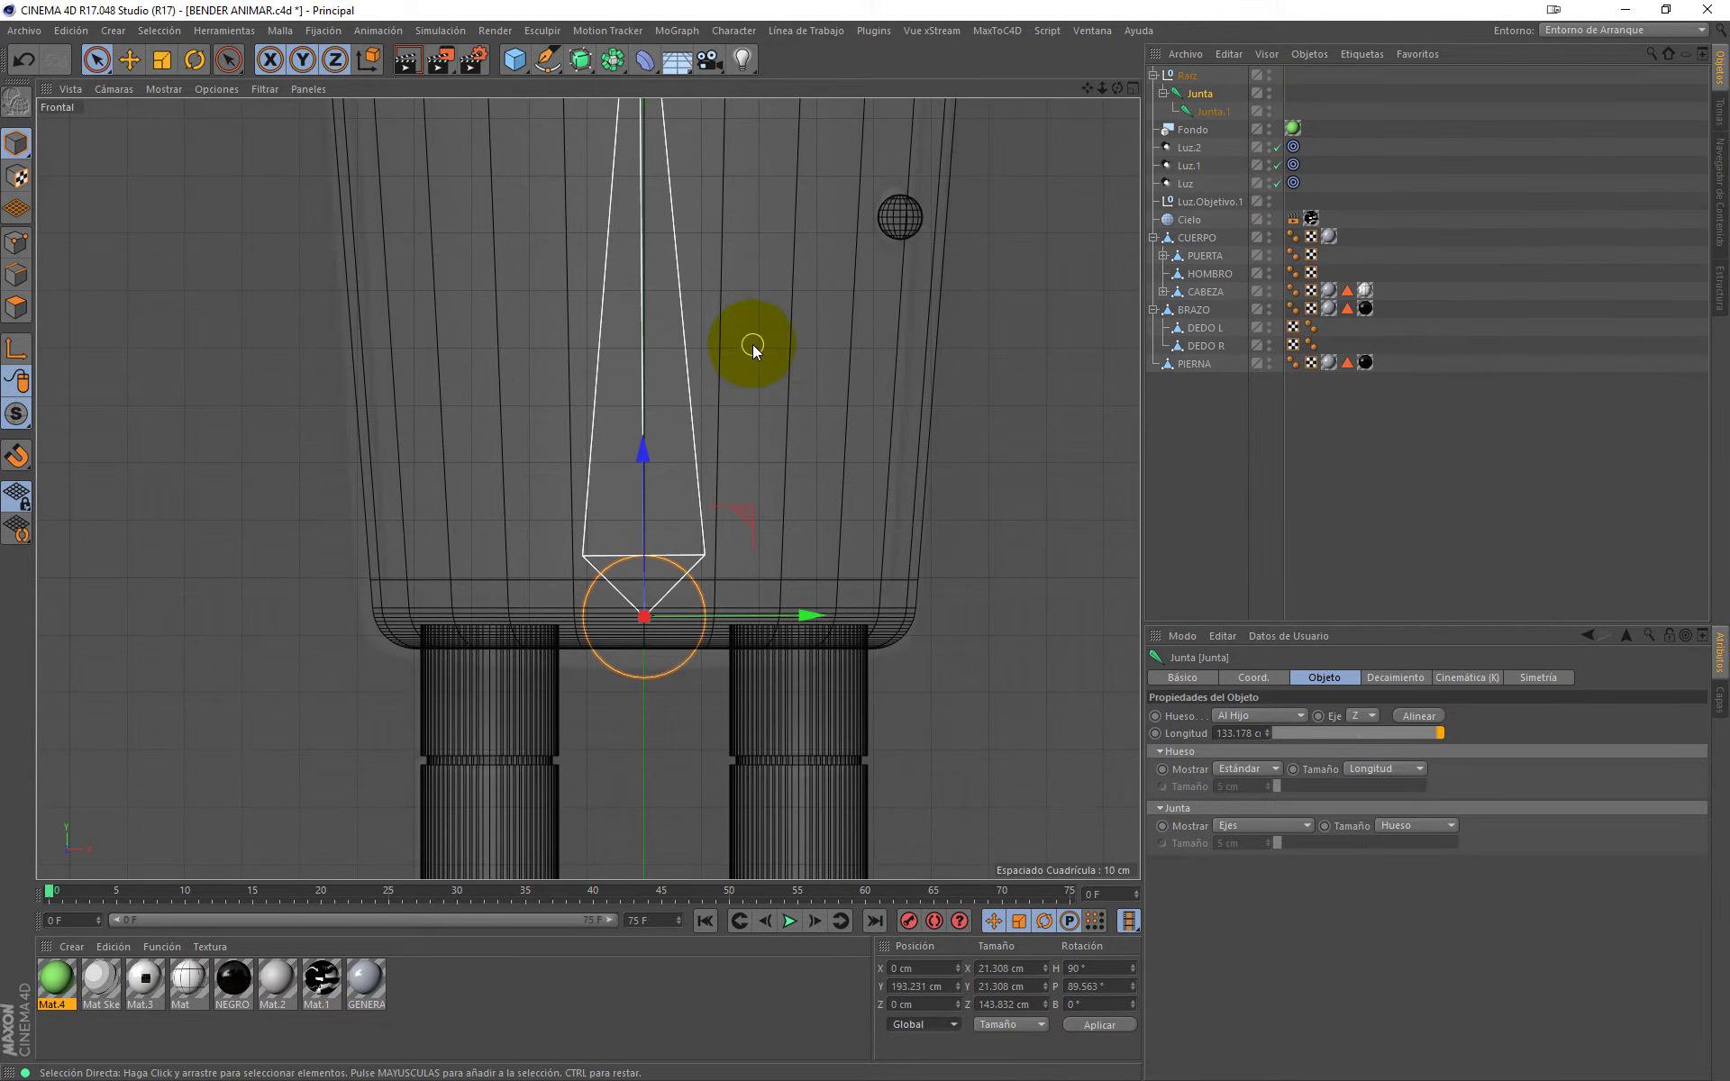
Step: Centre the upper child joint at global X 0 cm and raise it slightly to the torso top
middle_click_drag(753, 346, 730, 653, "alt")
left_click(1213, 114)
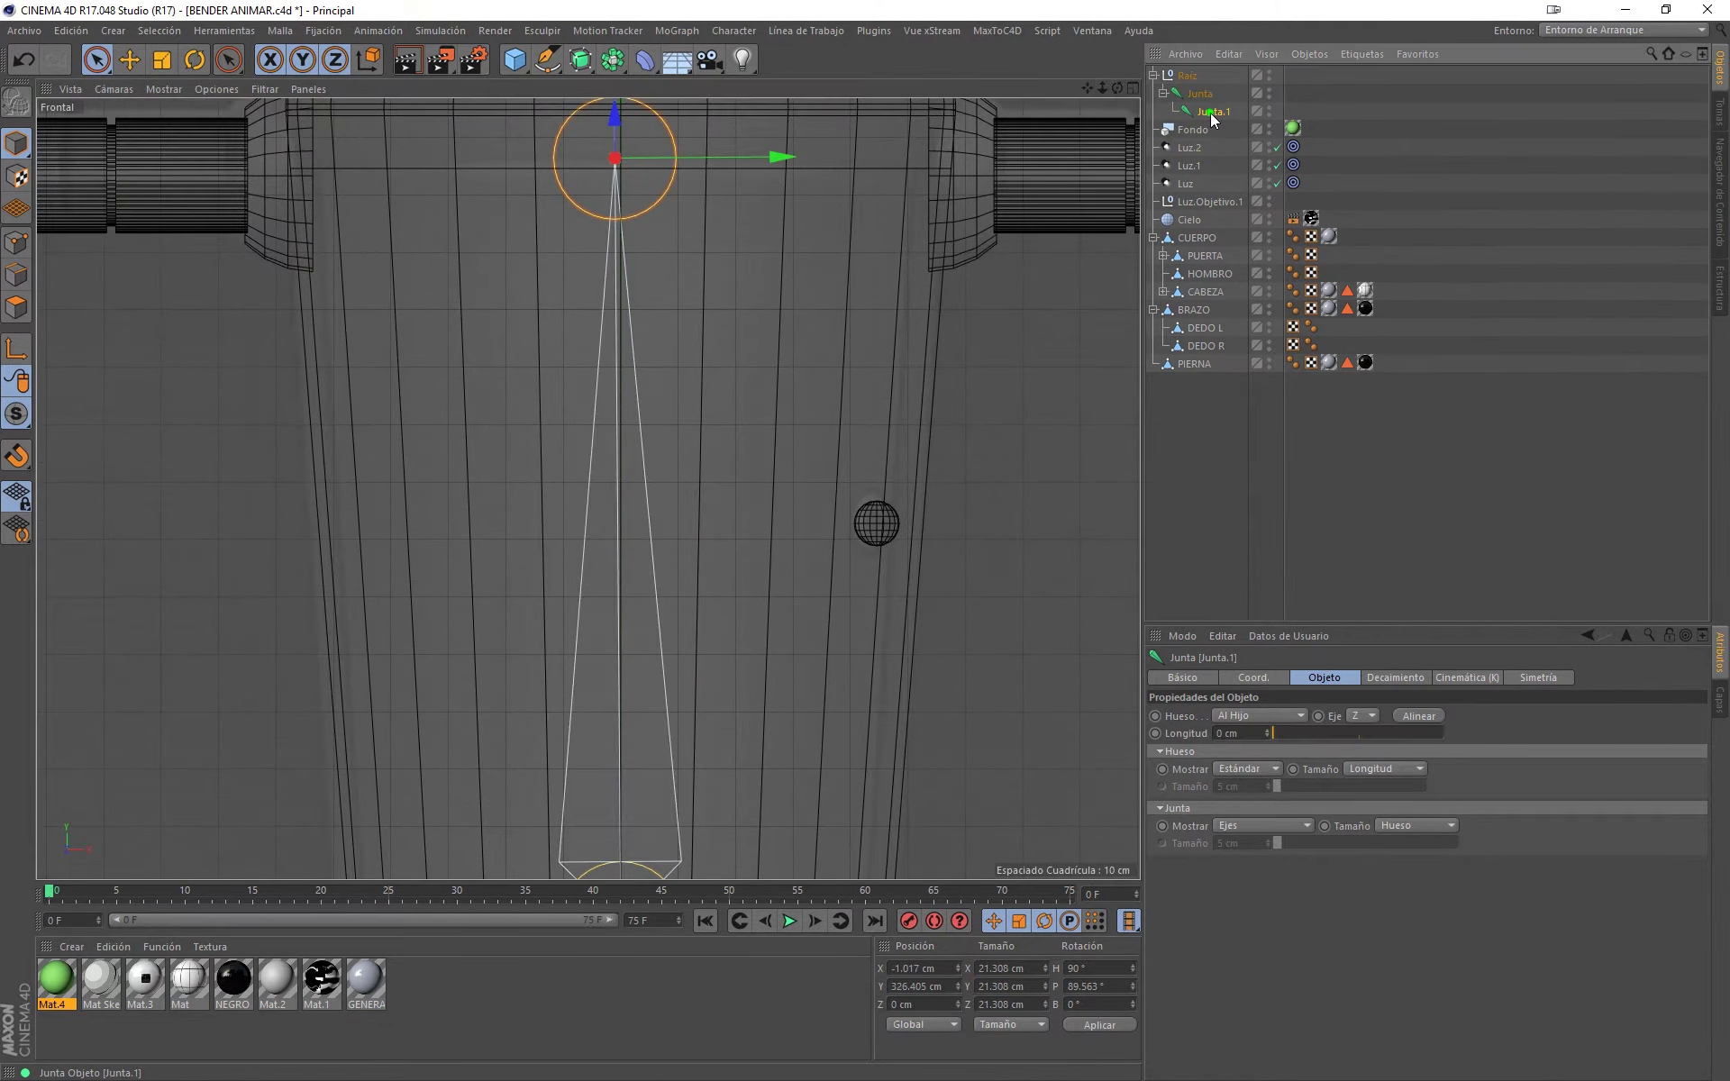
double_click(947, 970)
type("0")
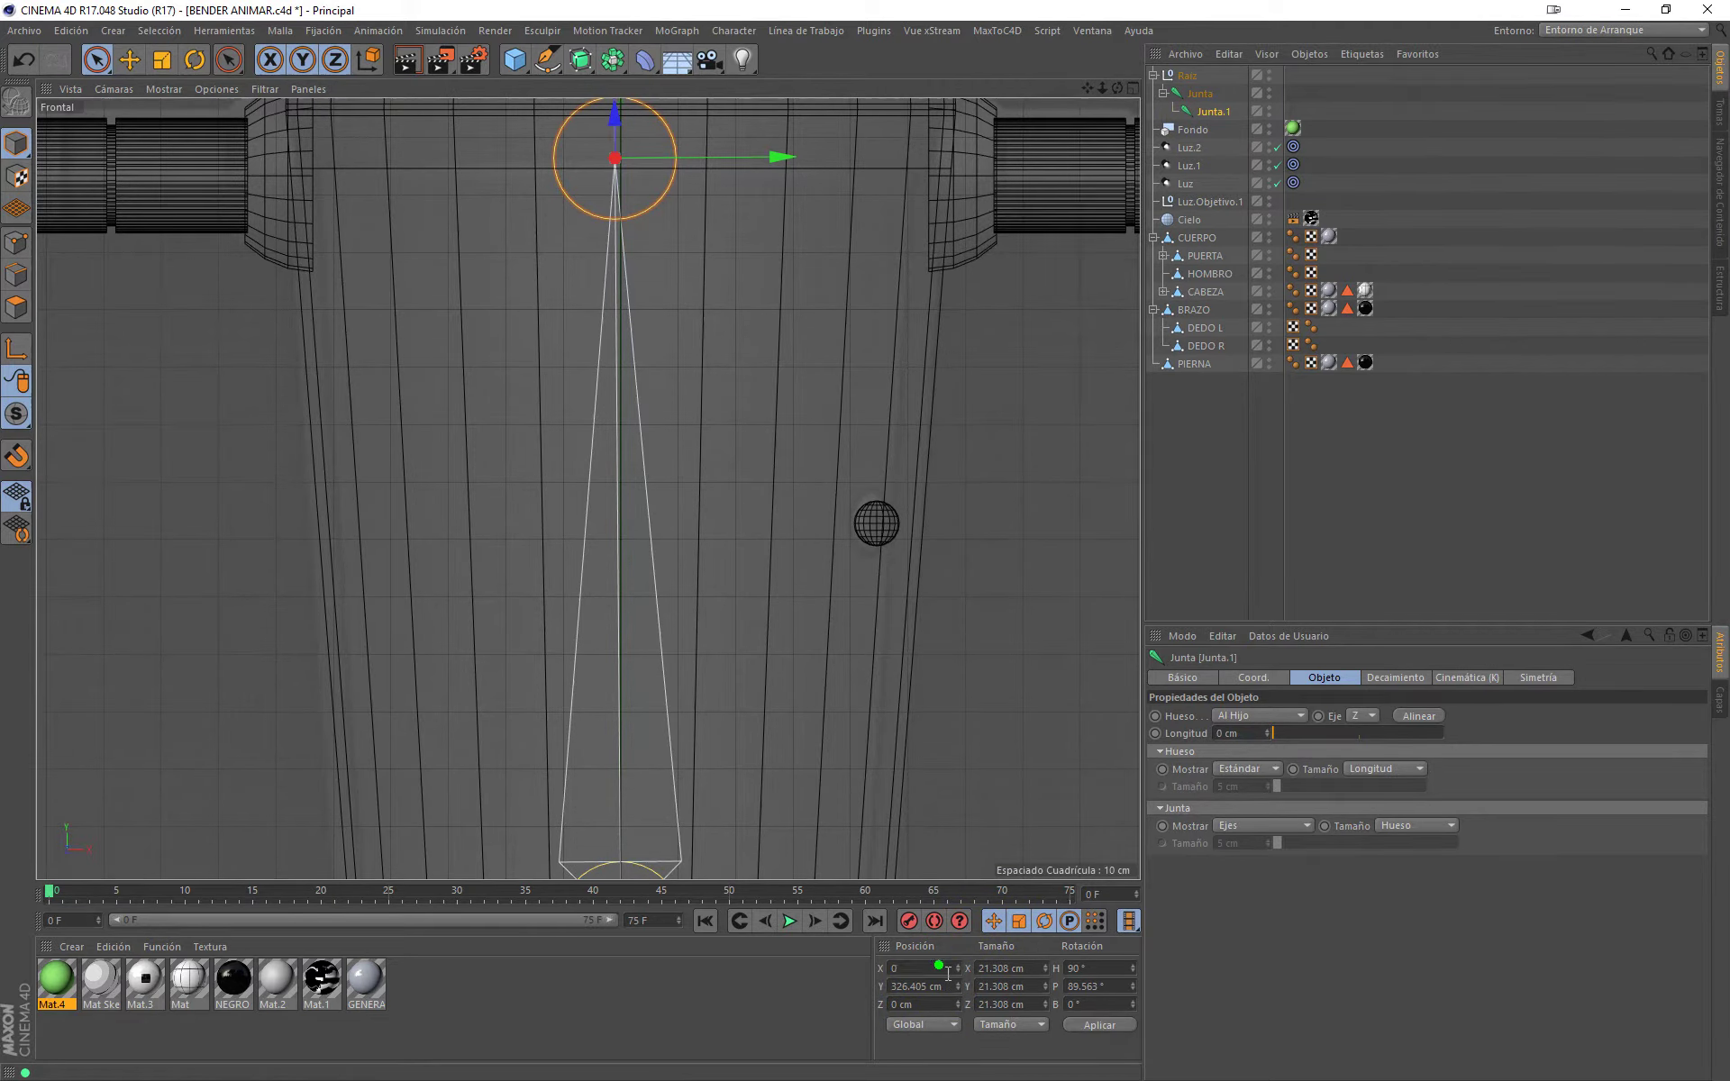
key("Return")
scroll(689, 276, "down", 2)
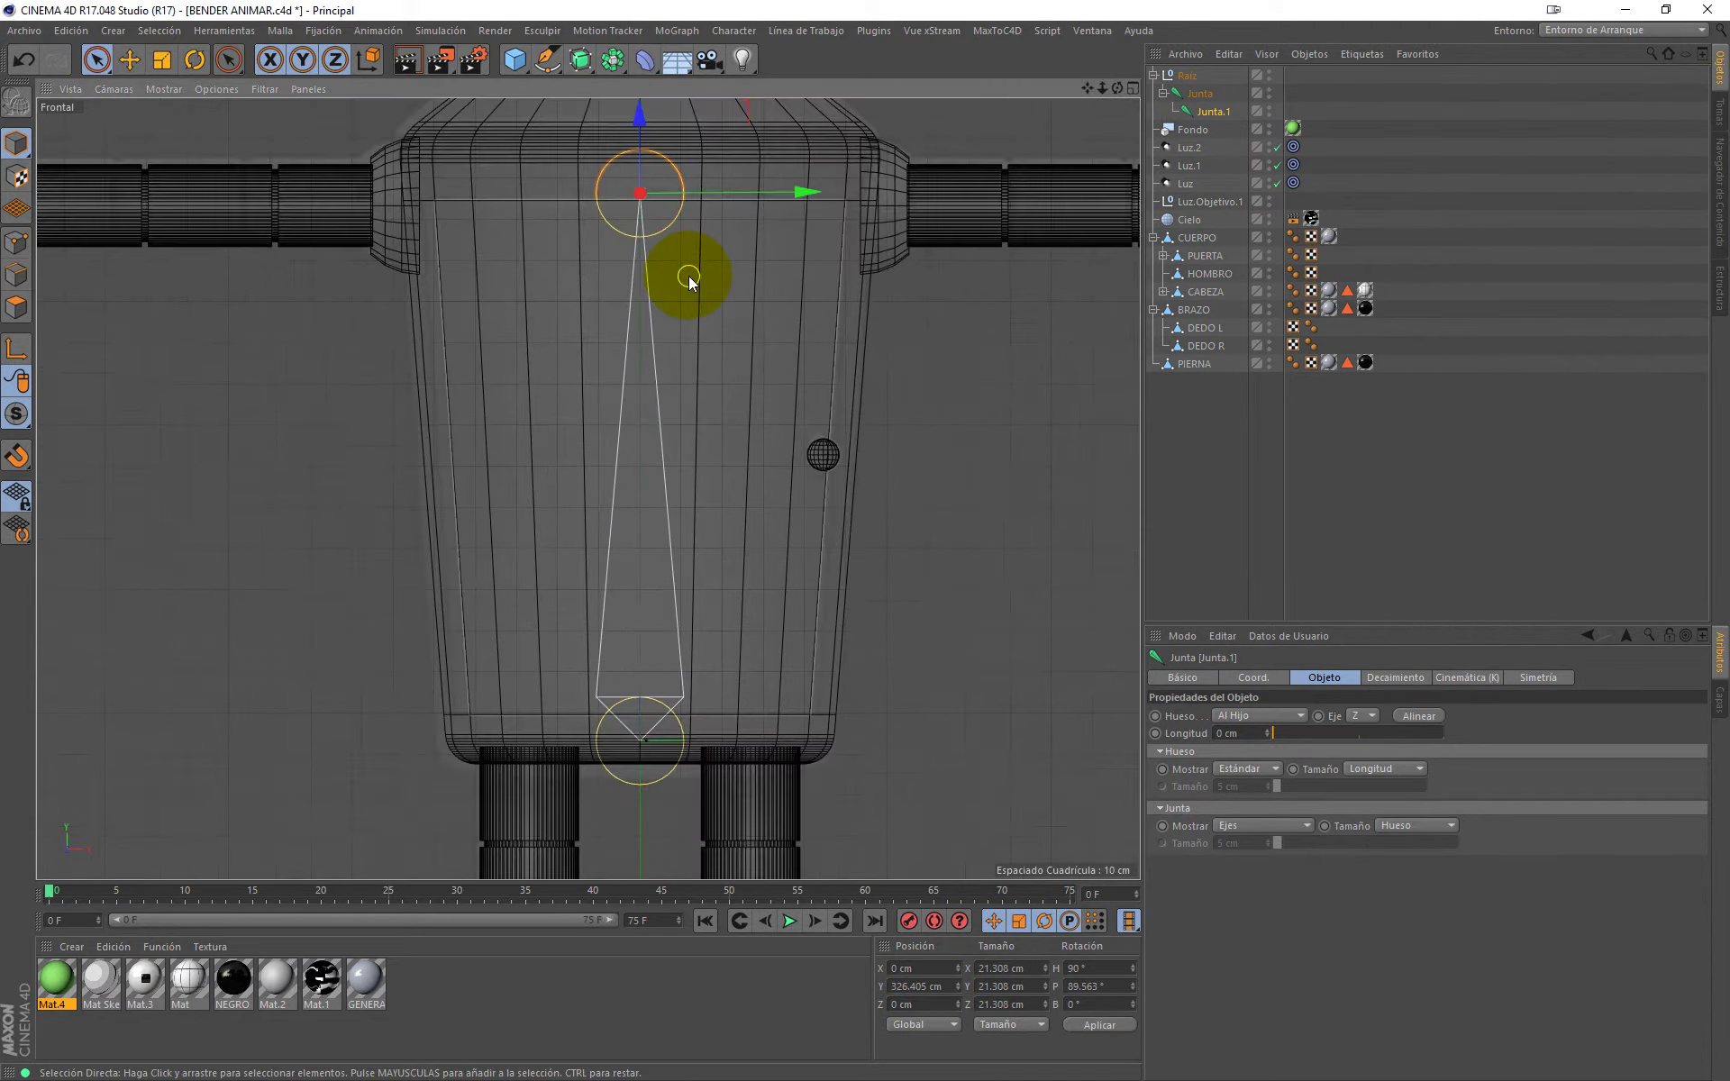
left_click_drag(638, 110, 638, 114)
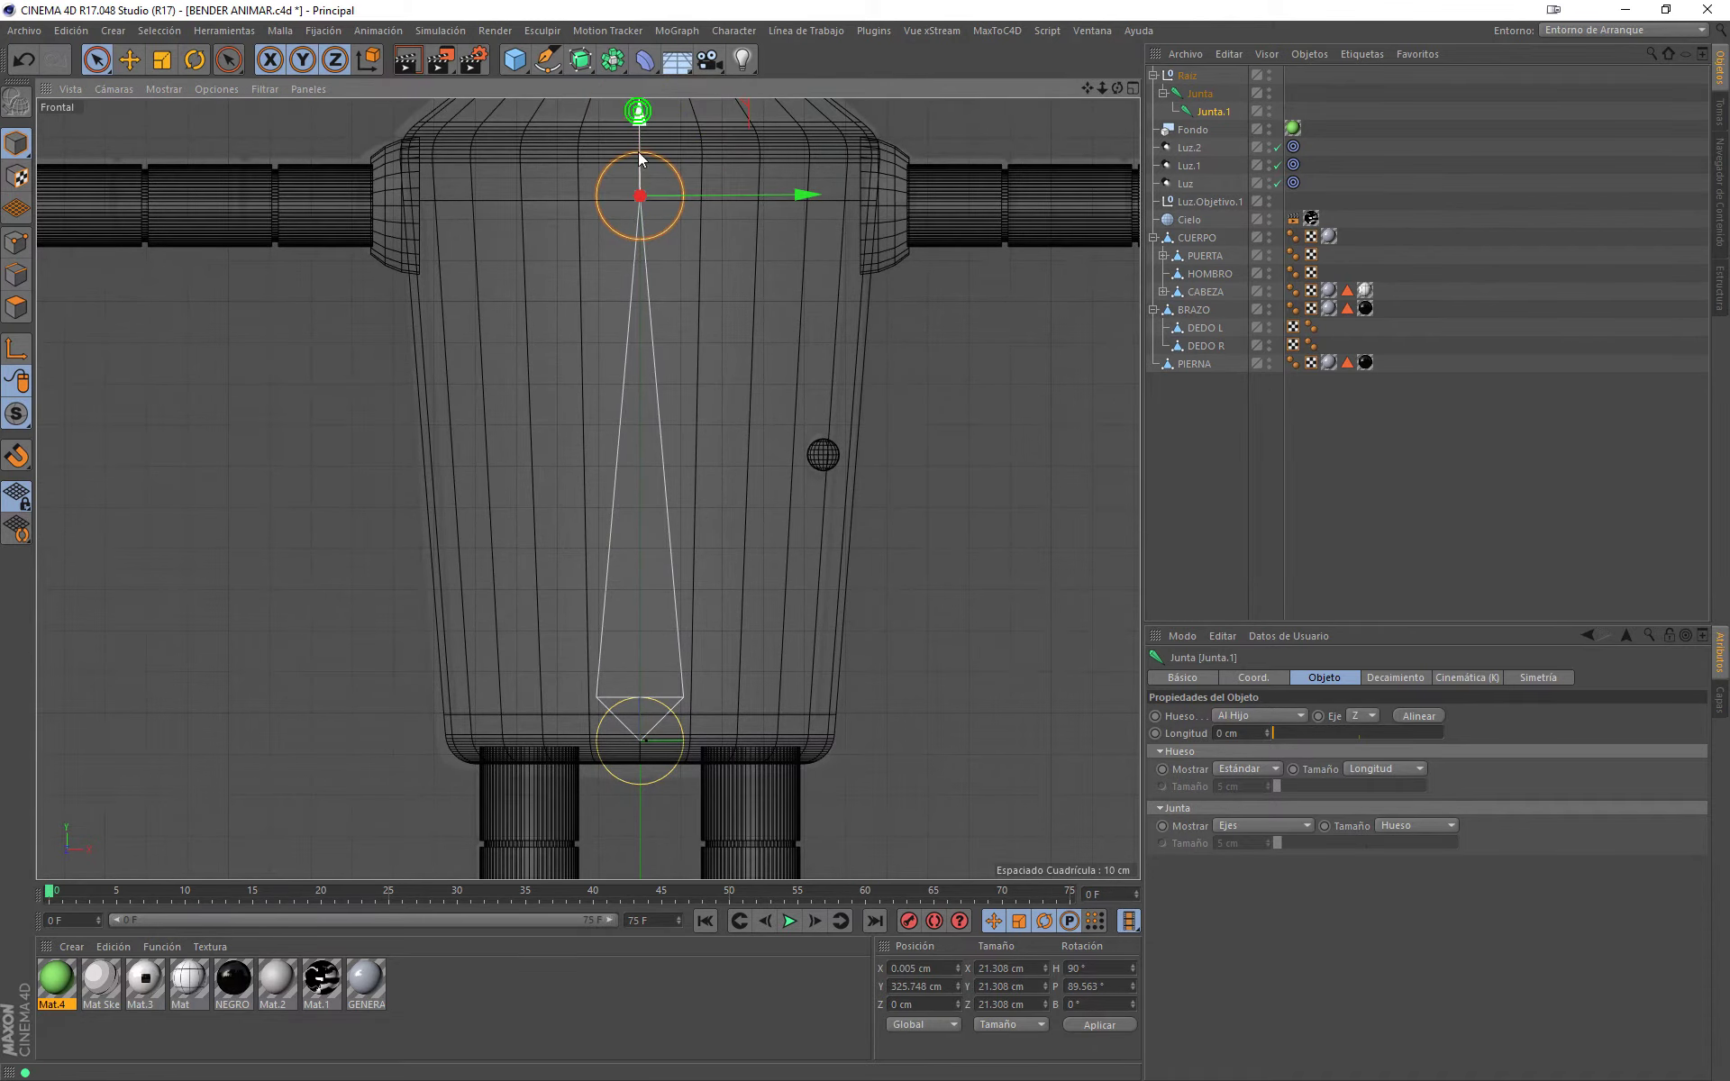
scroll(700, 457, "down", 2)
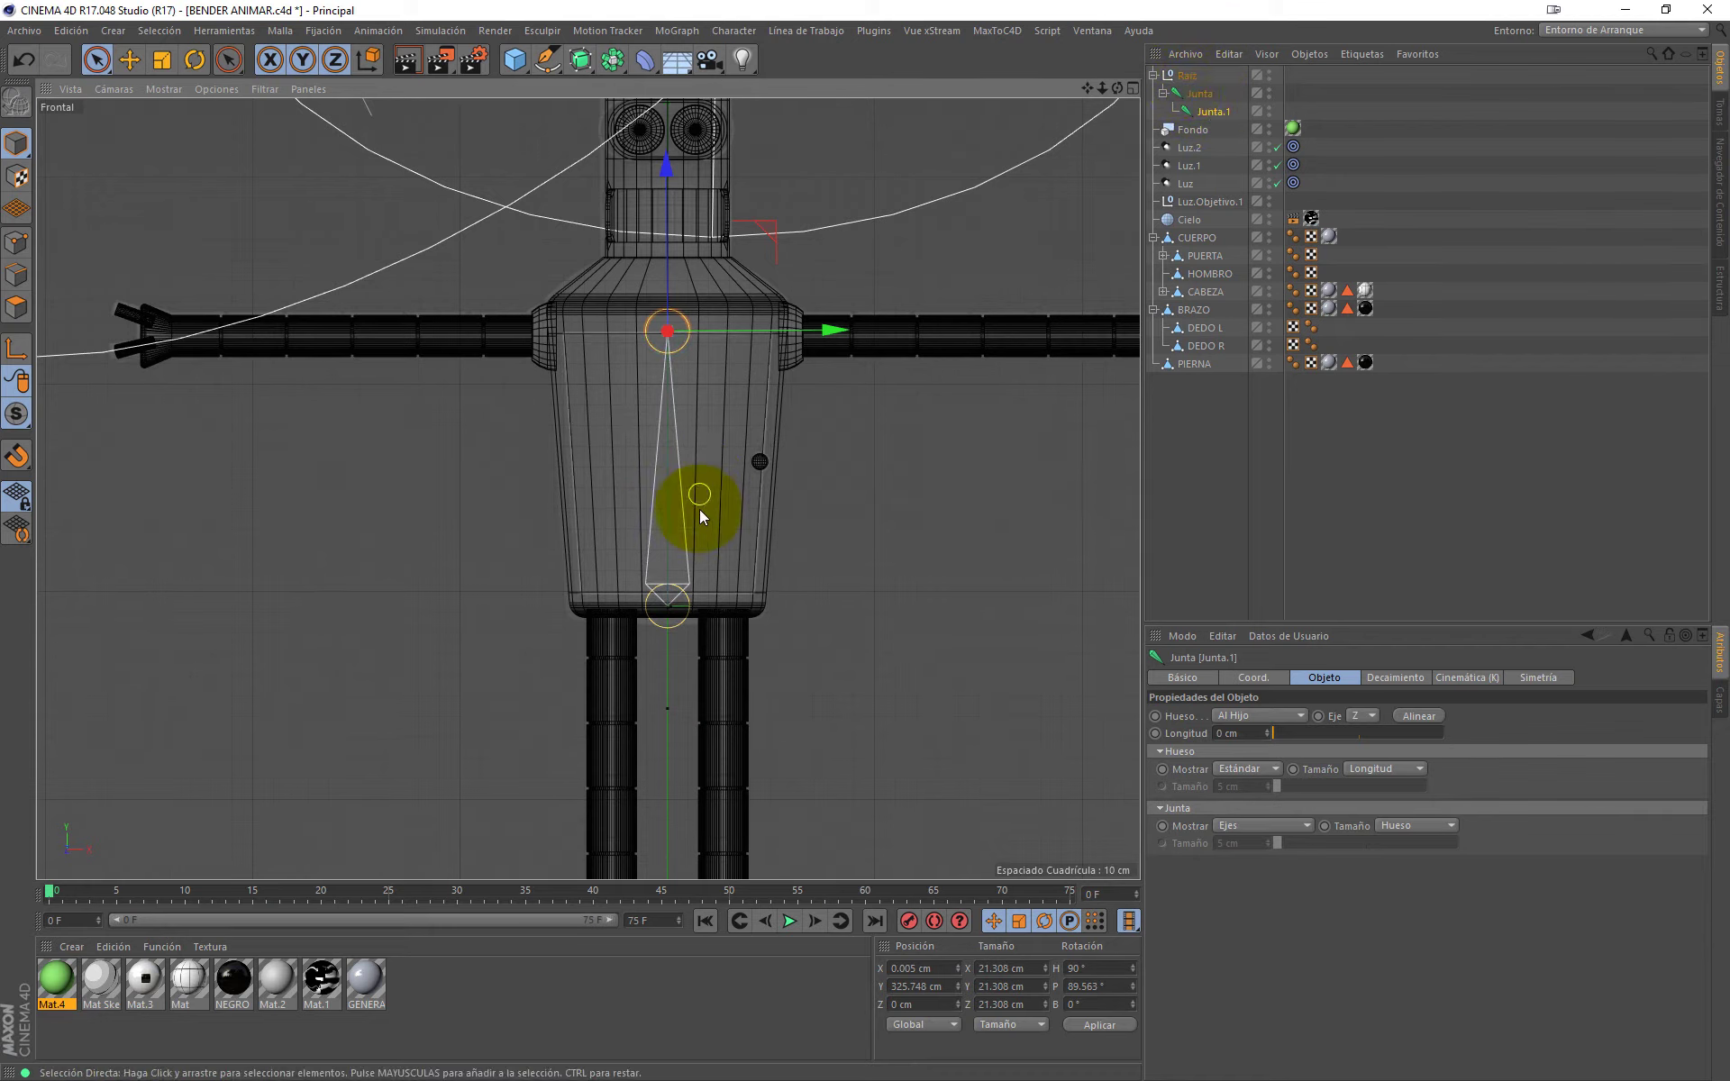
Step: Rename the hip joint Junta to PELVIS and its child Junta.1 to CLAVICULA
middle_click(753, 540)
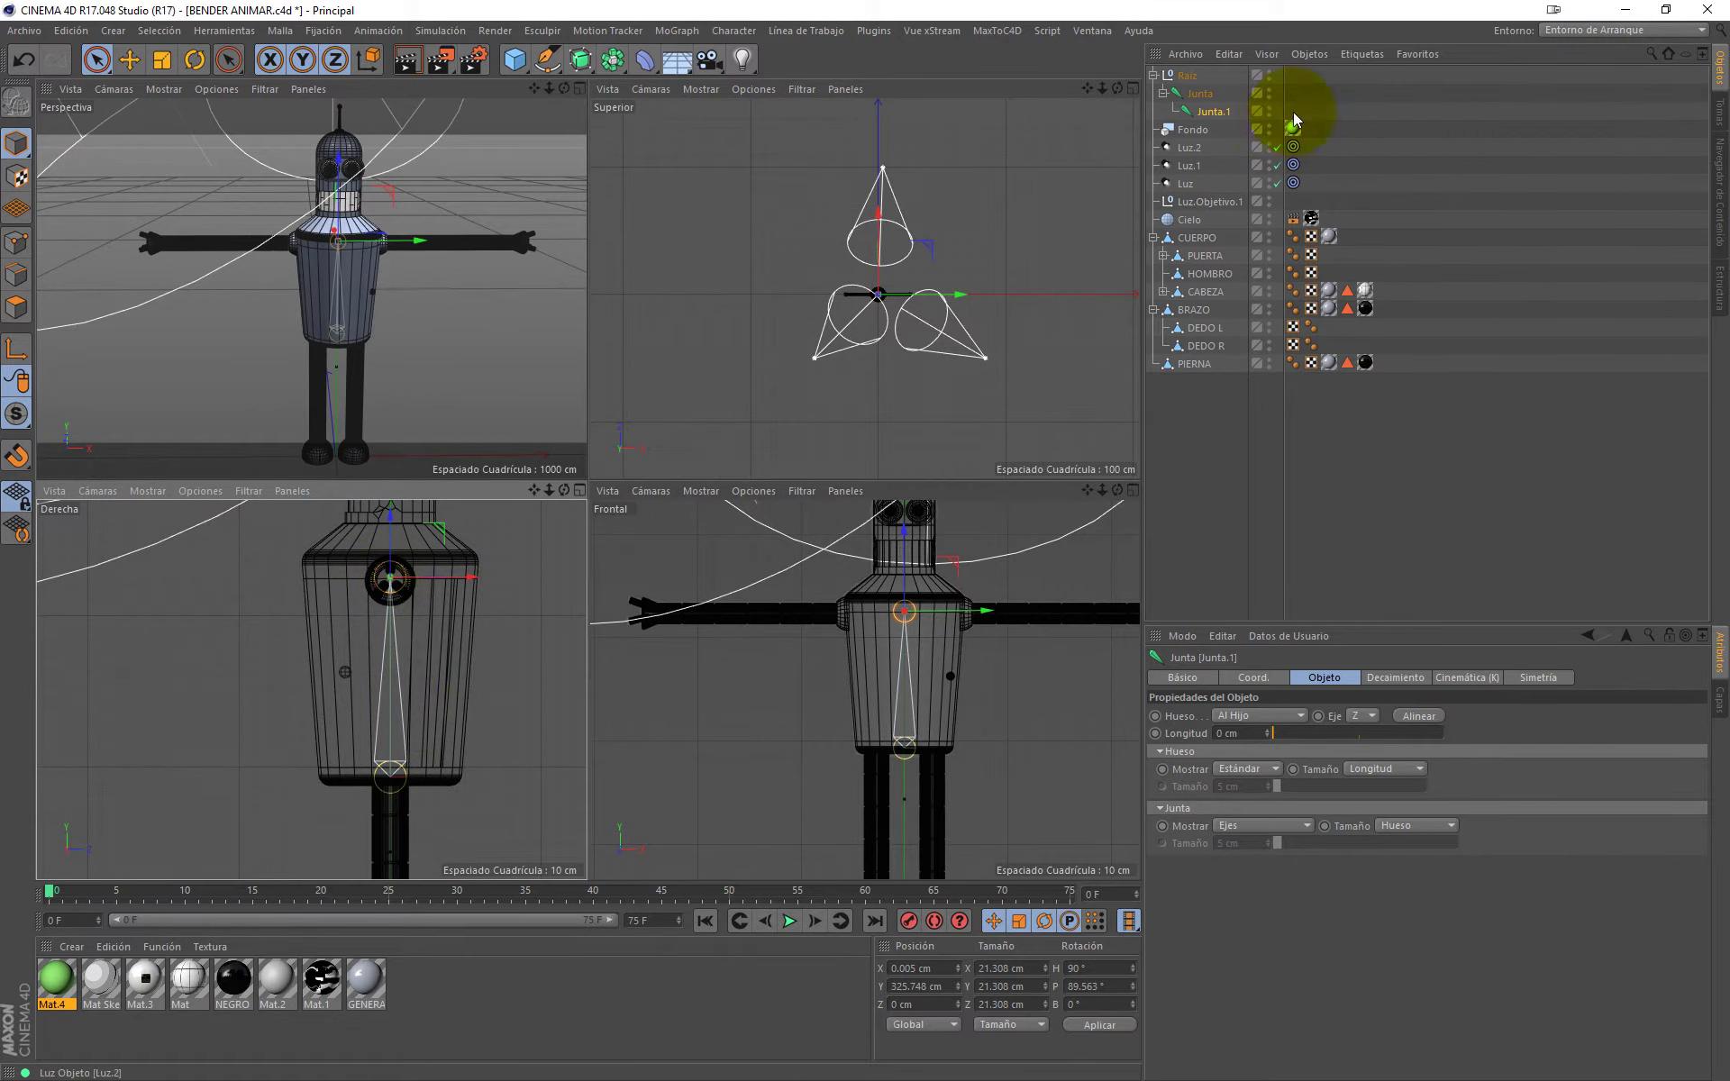
left_click(1212, 96)
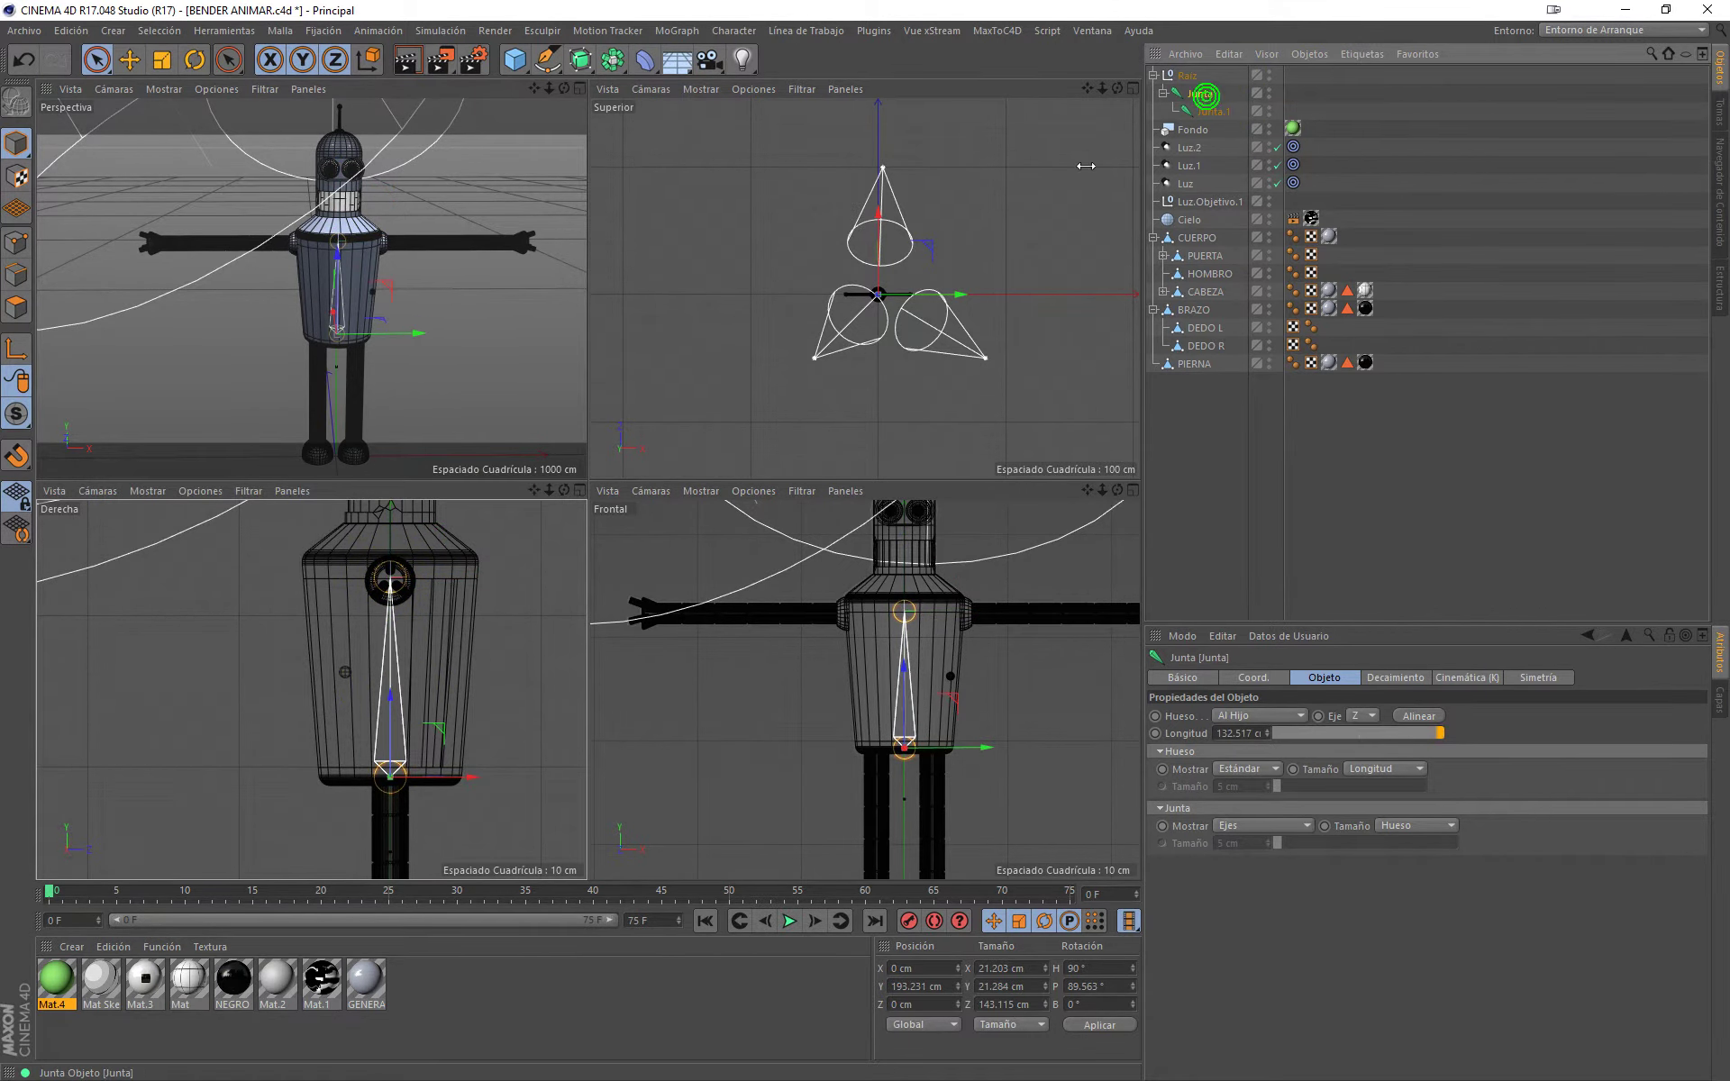
middle_click(730, 633)
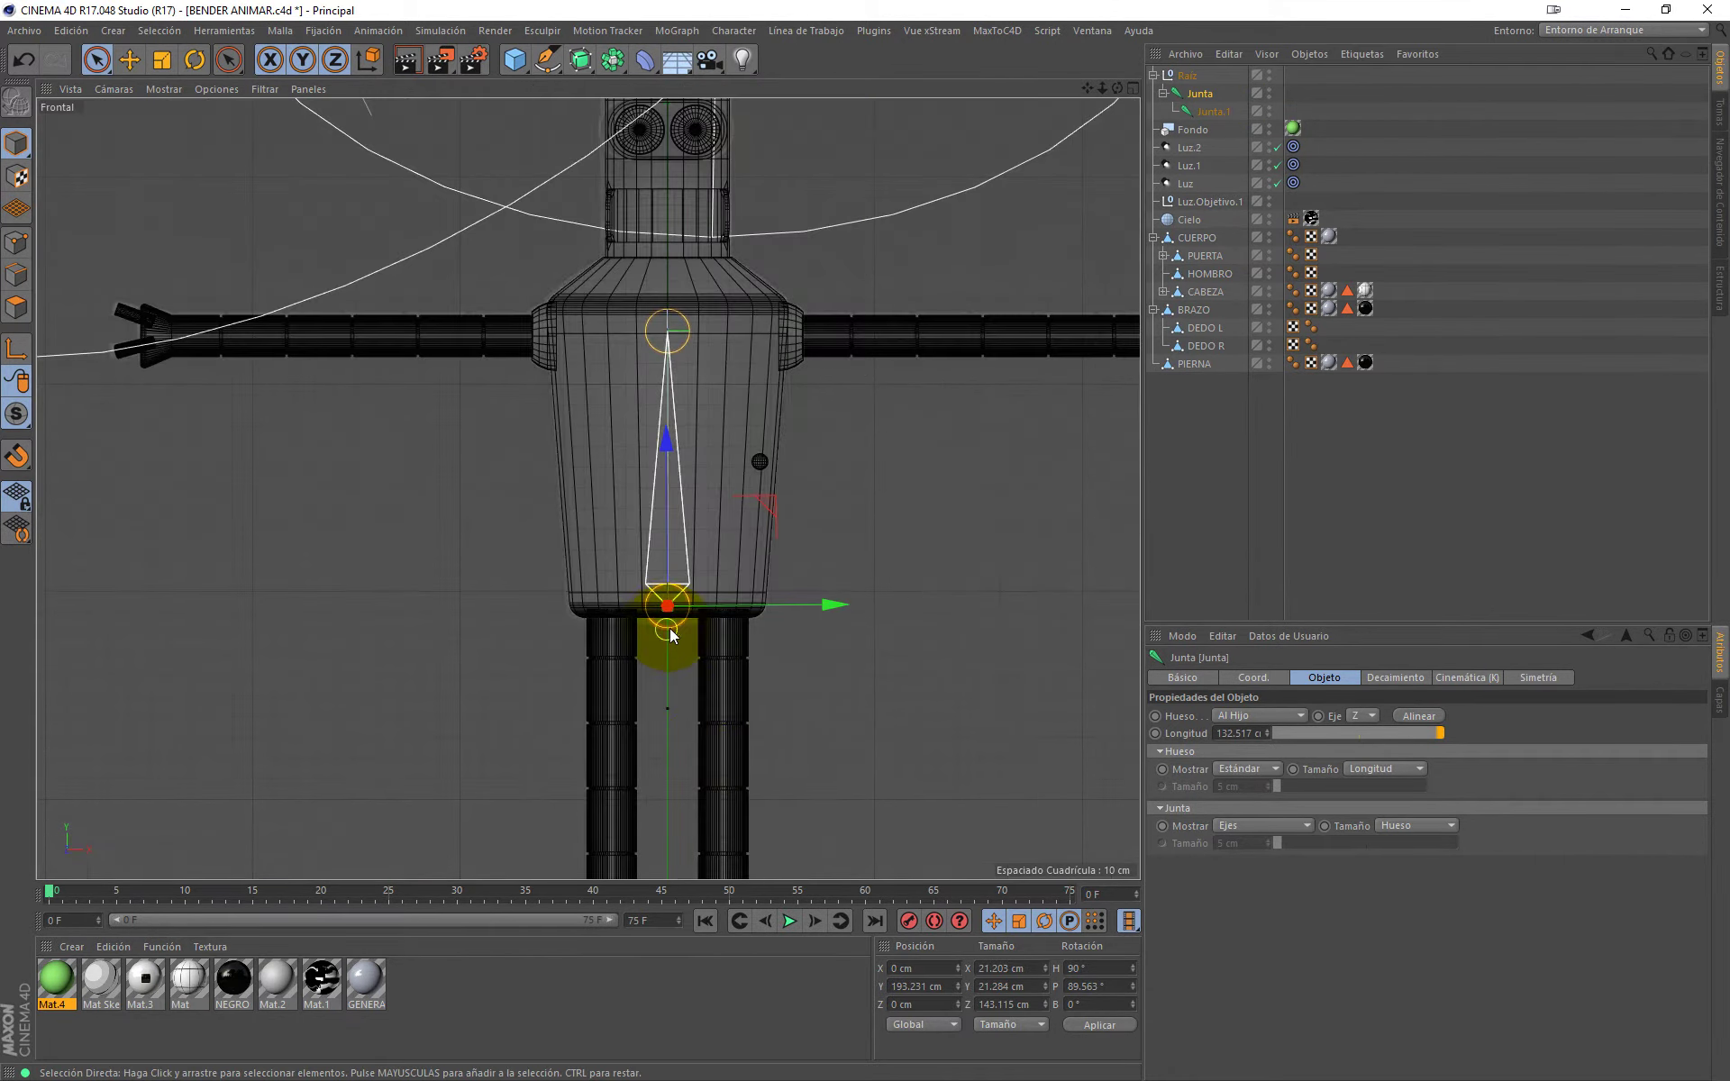
double_click(1203, 94)
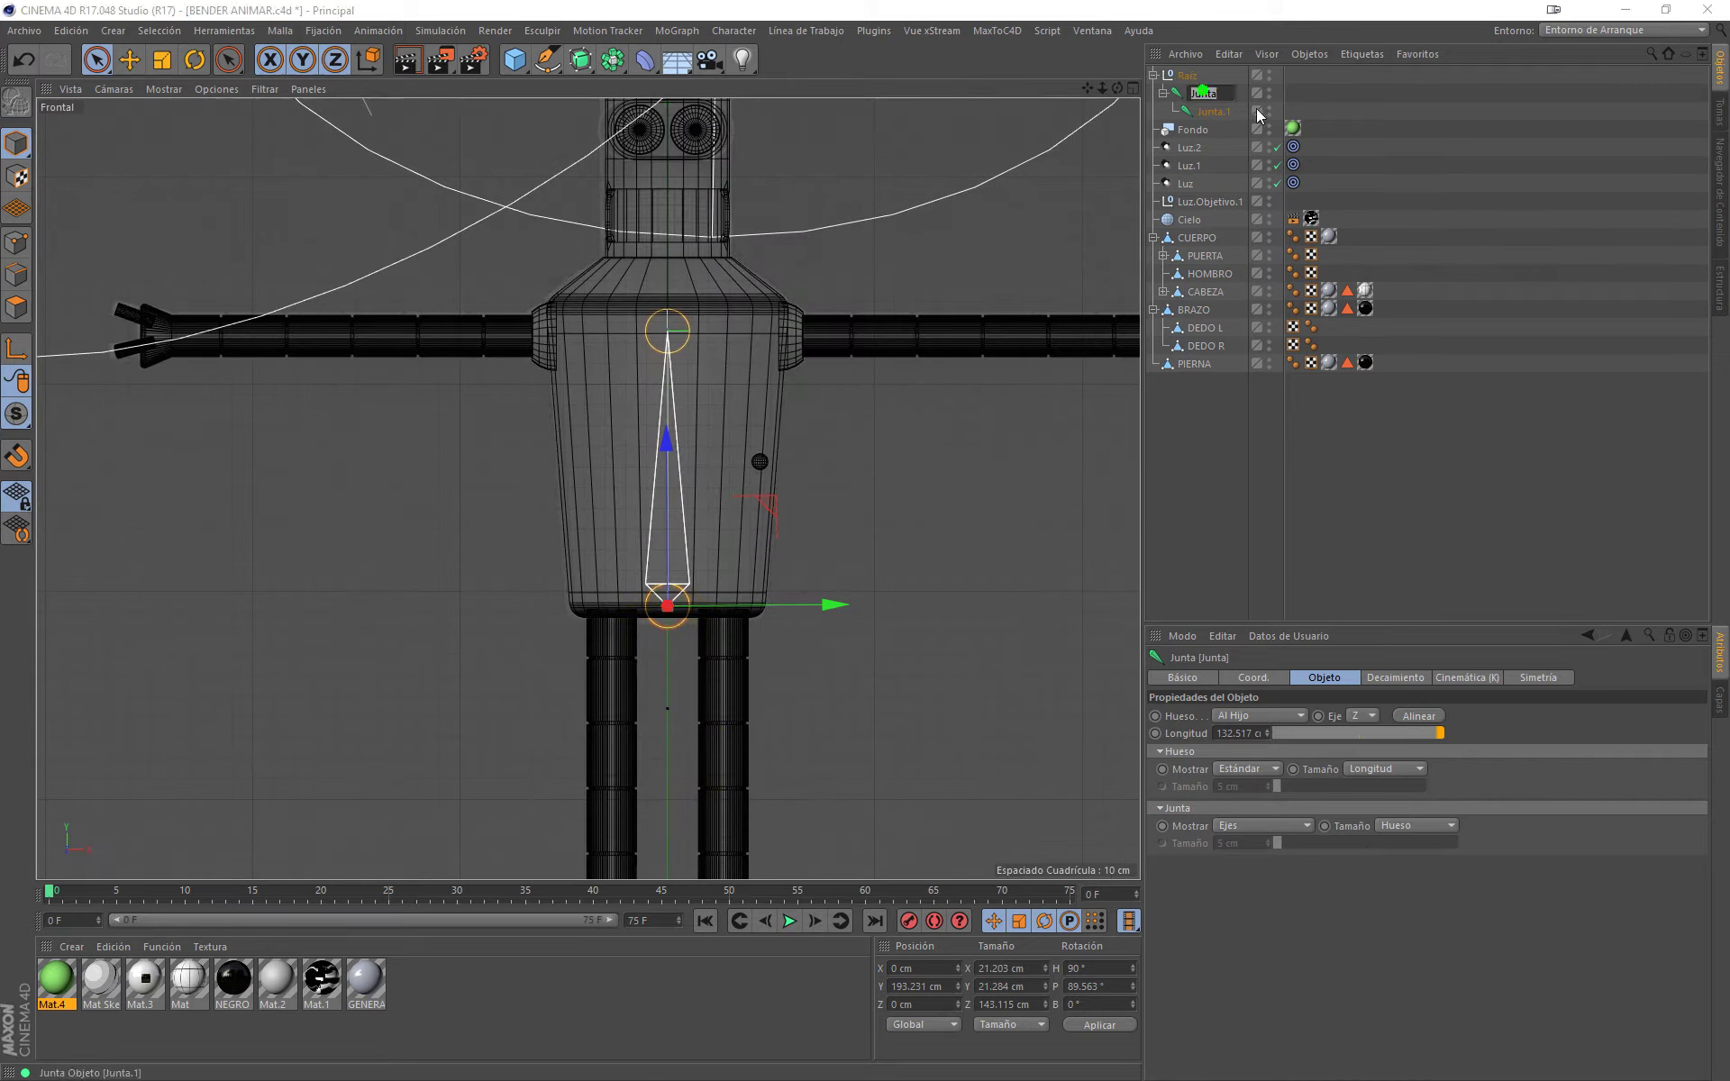
type("PELVIS")
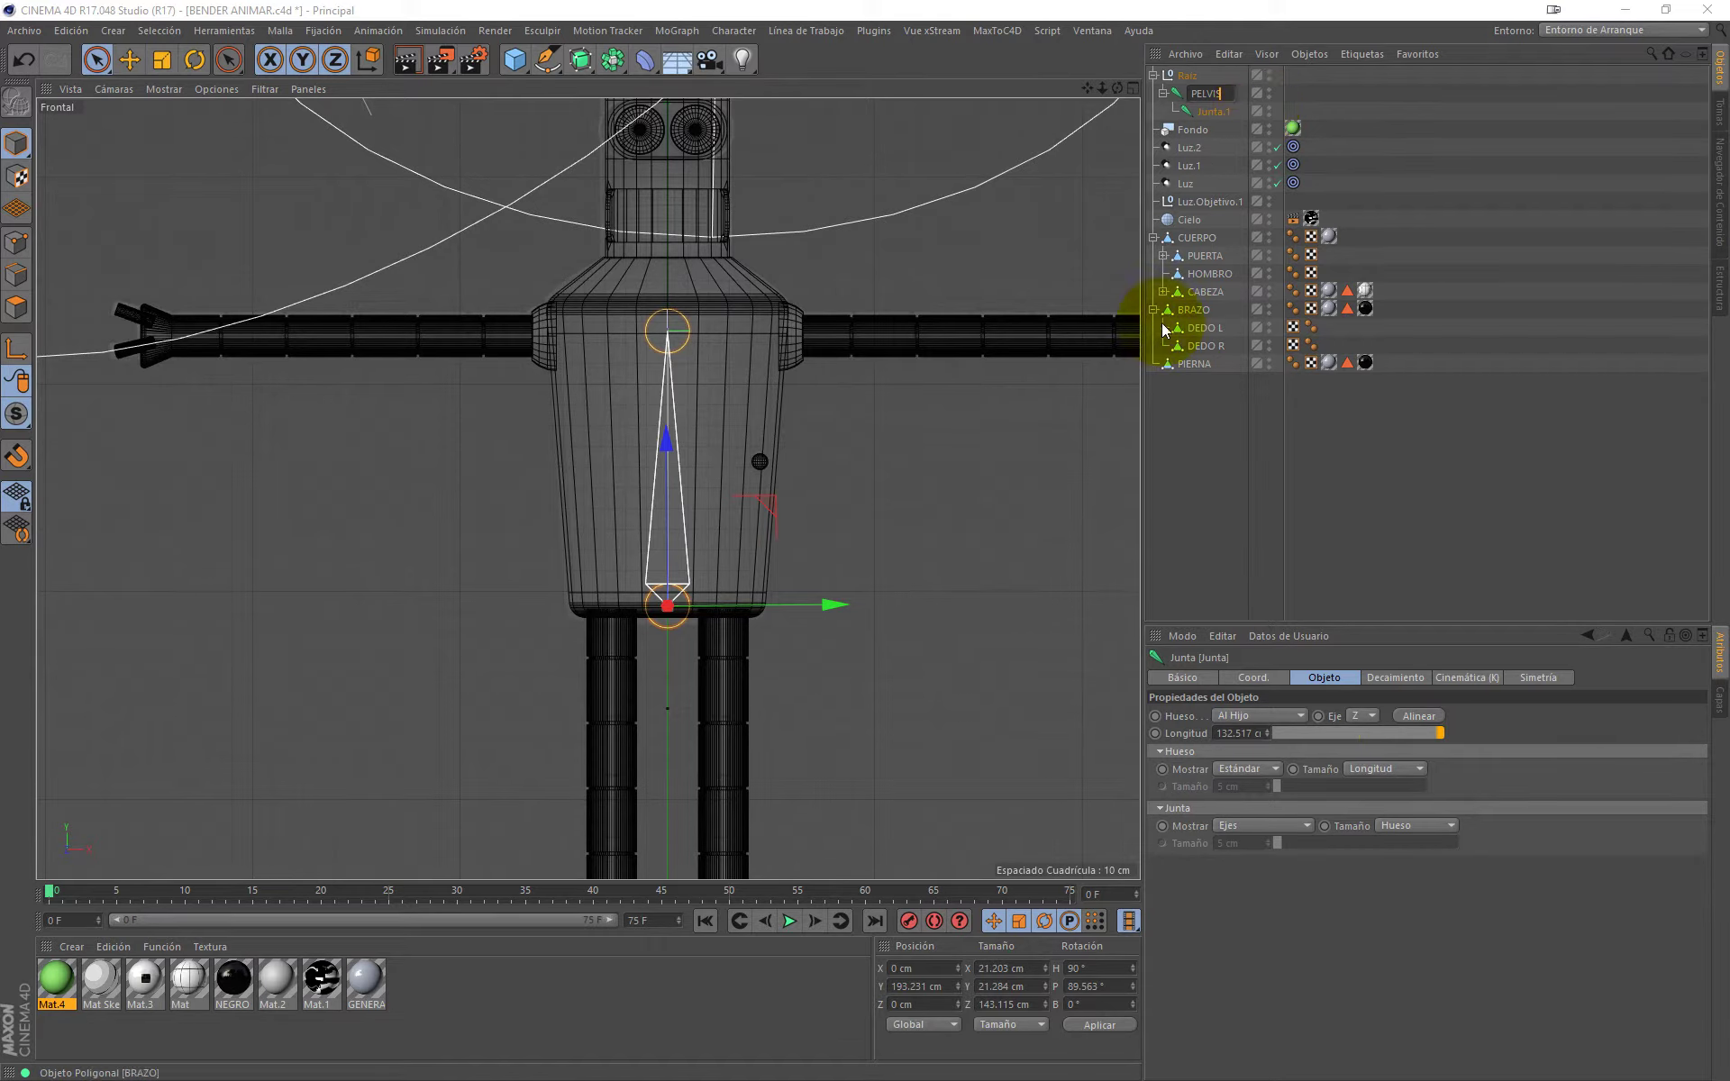
left_click(1212, 115)
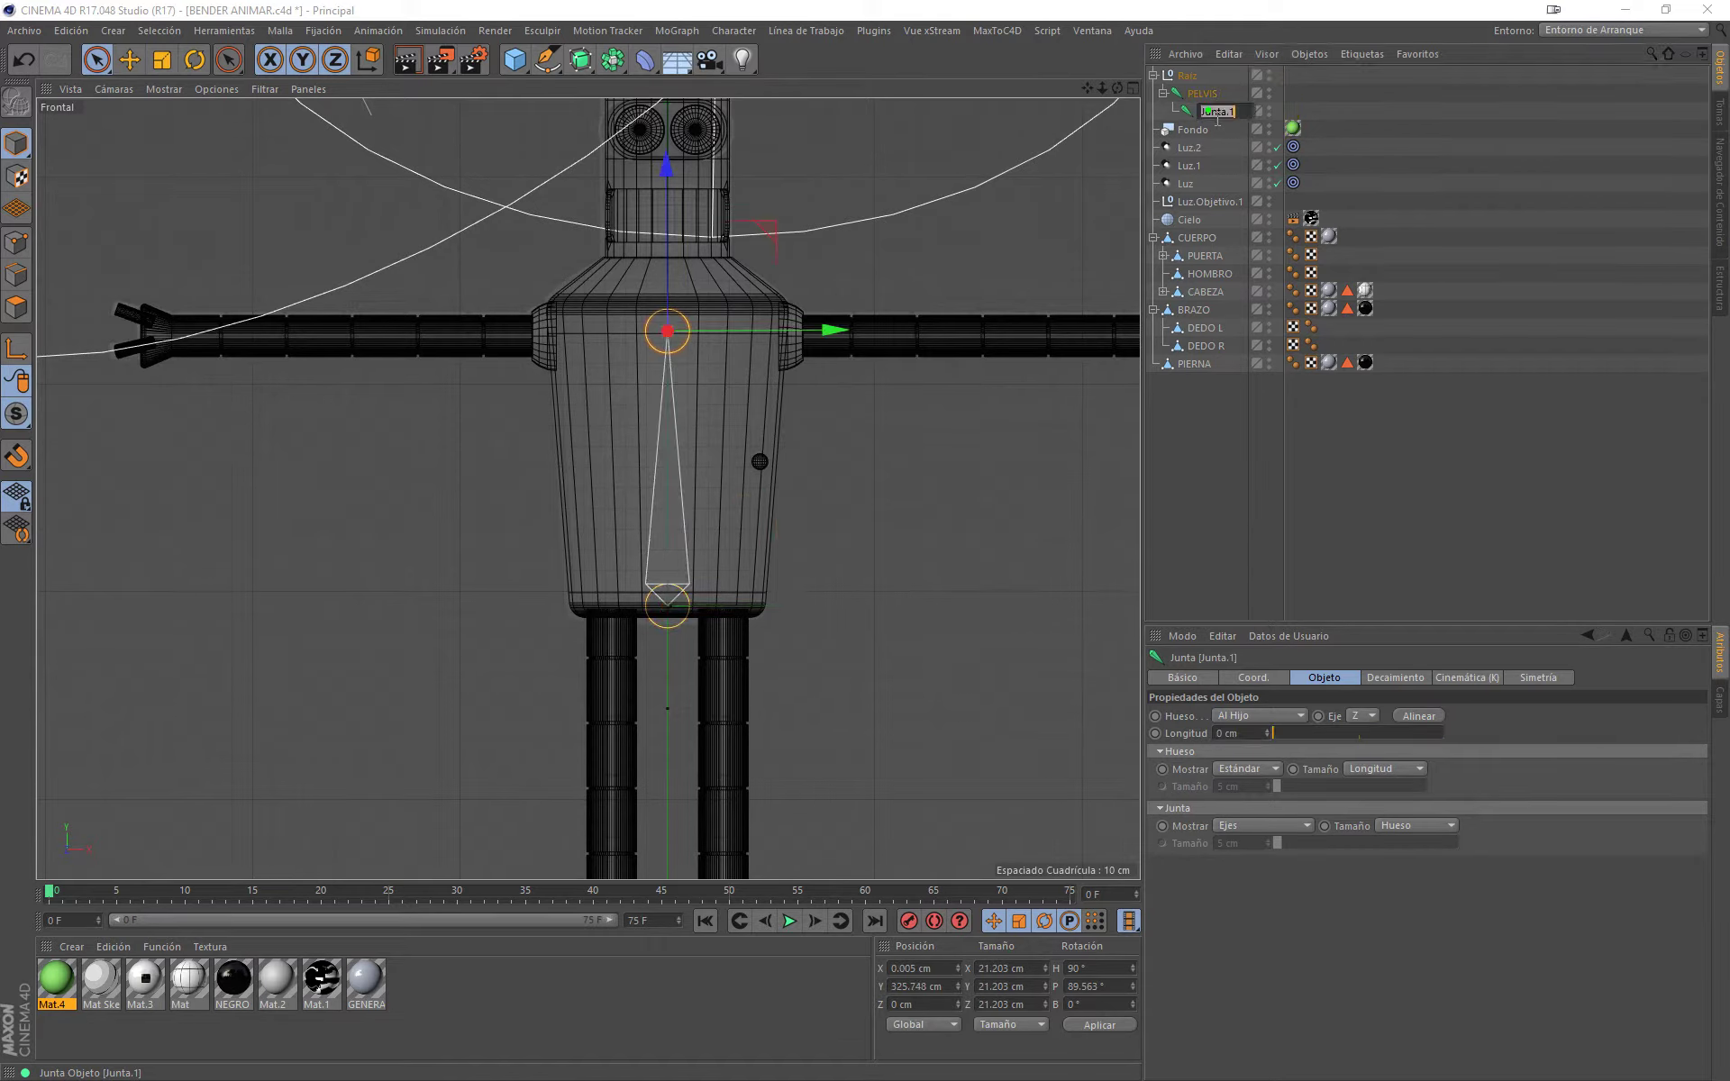
double_click(1212, 112)
type("CLAVICULA")
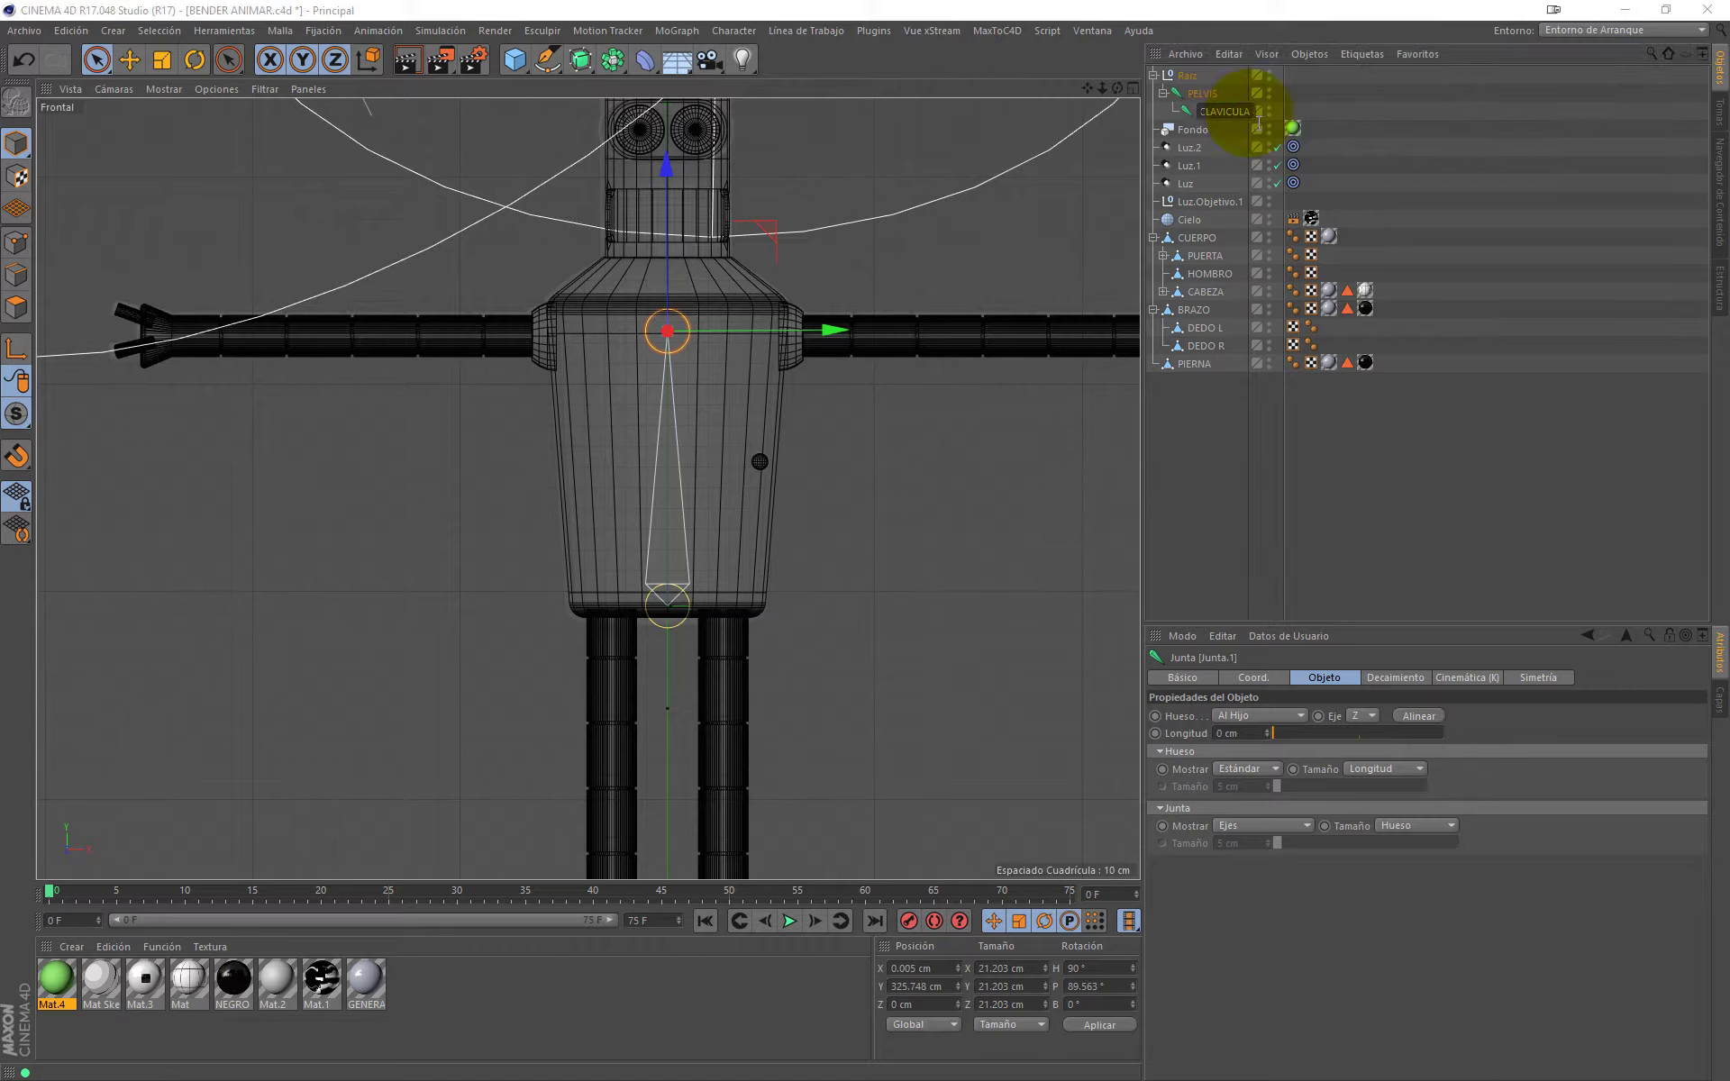
key("Return")
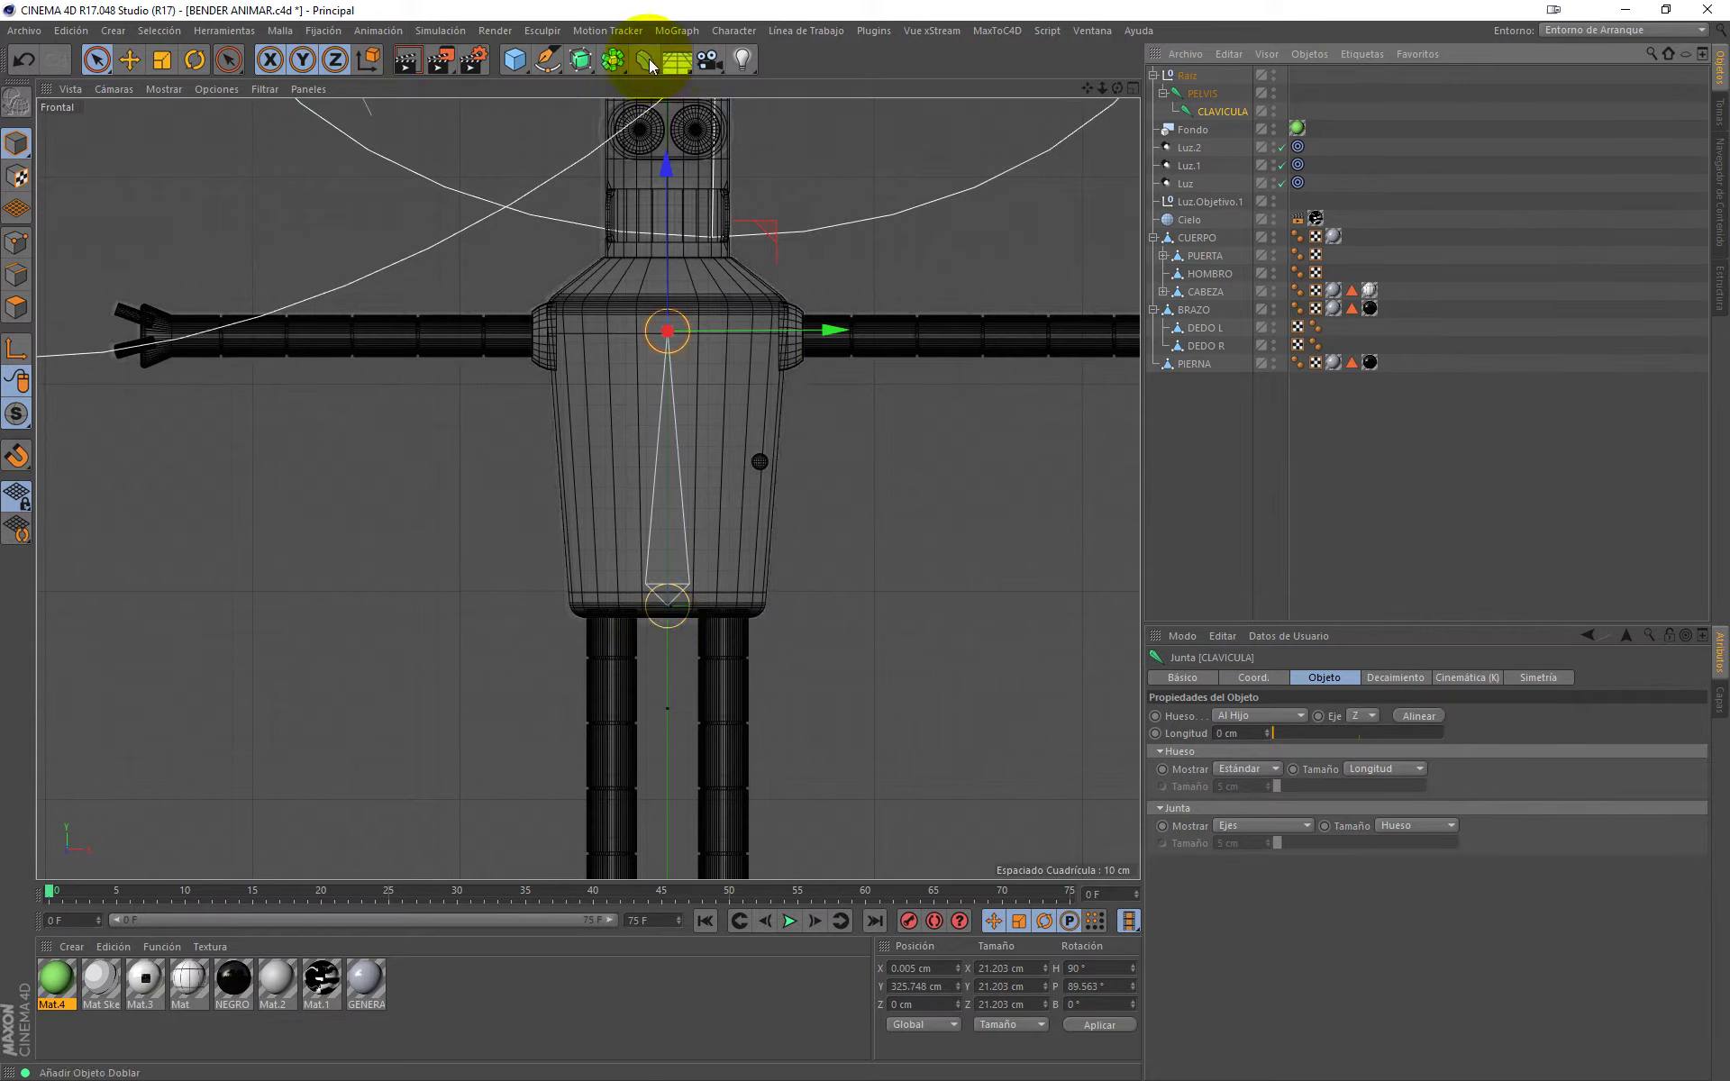
Step: Activate the Joint Tool with Symmetry set to Dibujar and clear the object selection
left_click(737, 31)
left_click(786, 196)
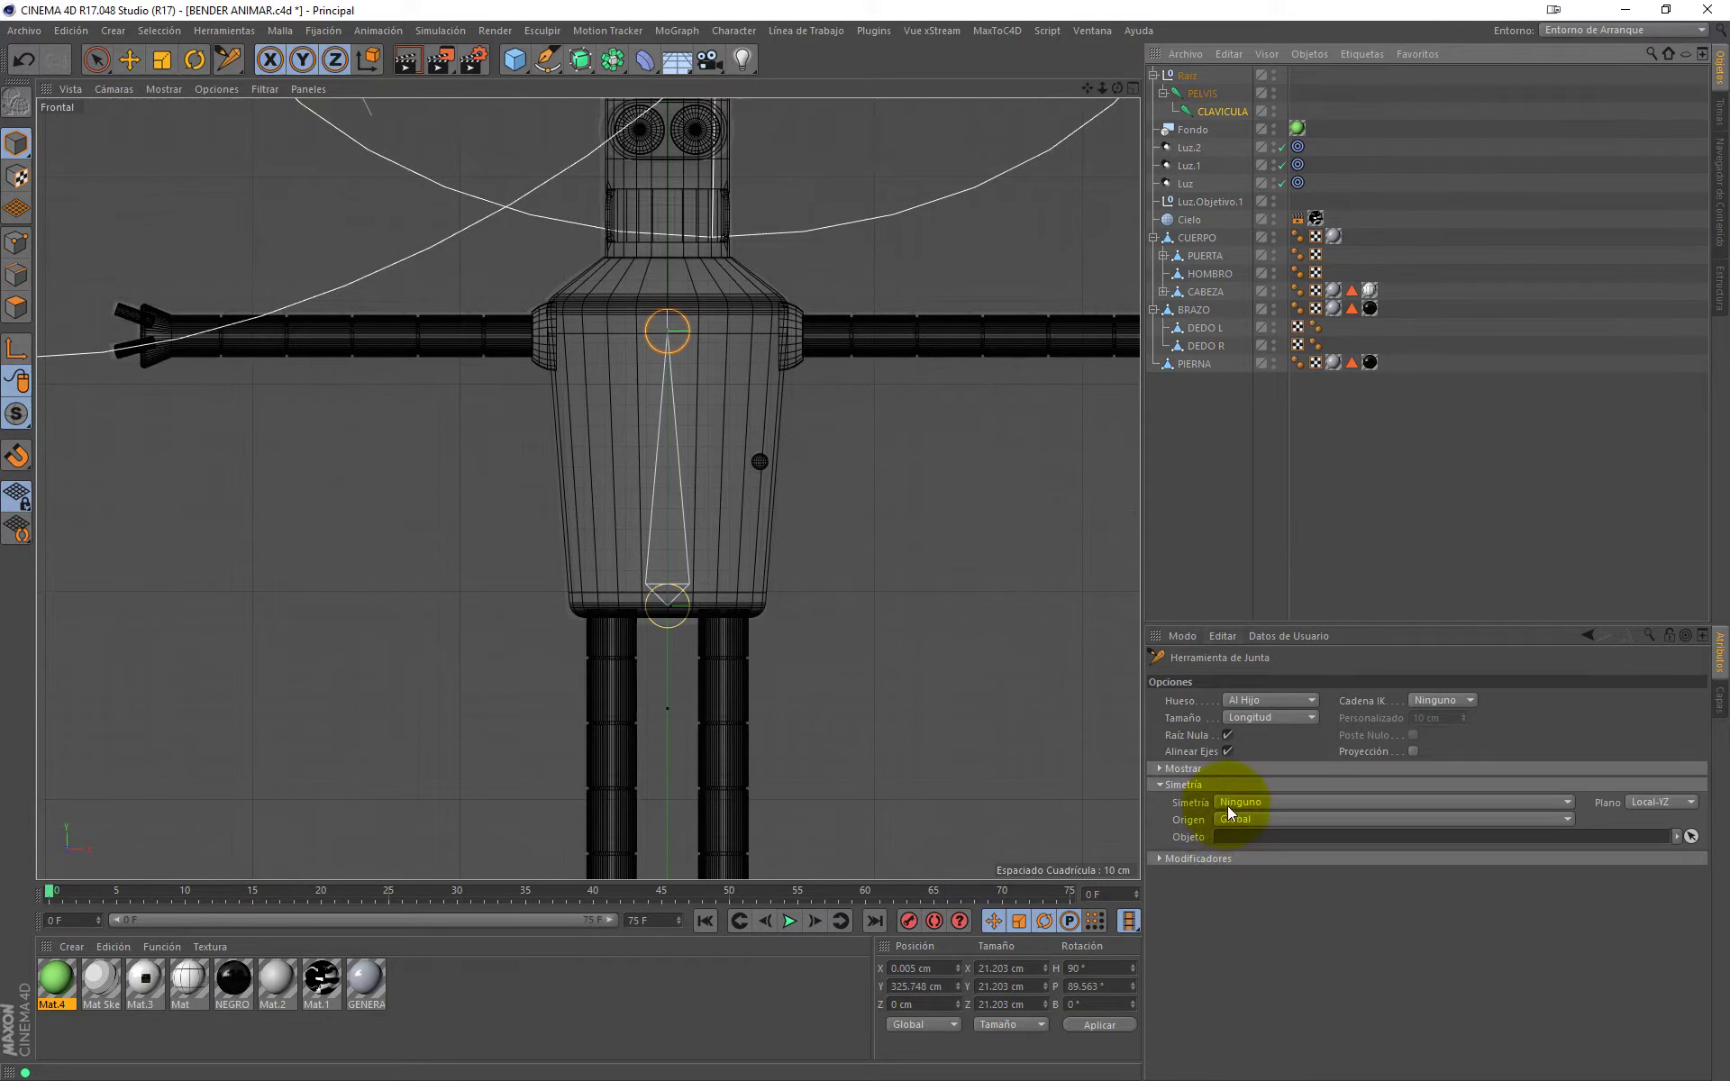
left_click(1239, 802)
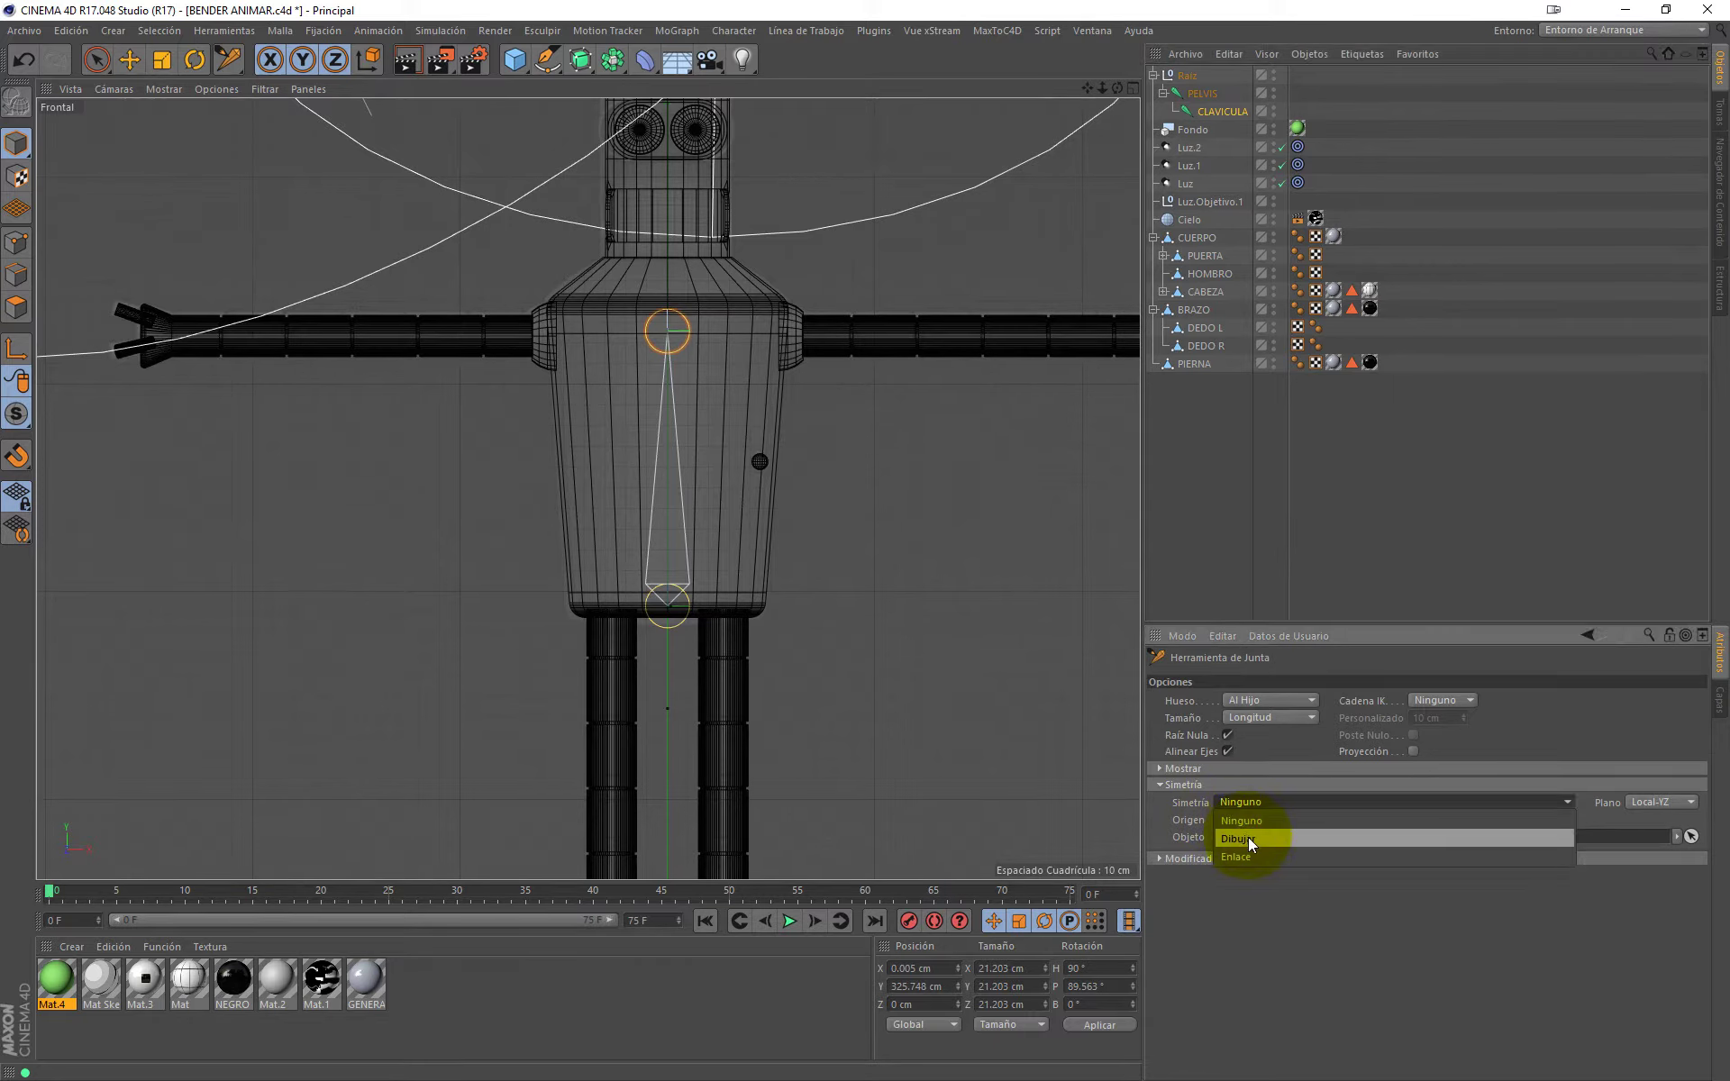
left_click(1247, 838)
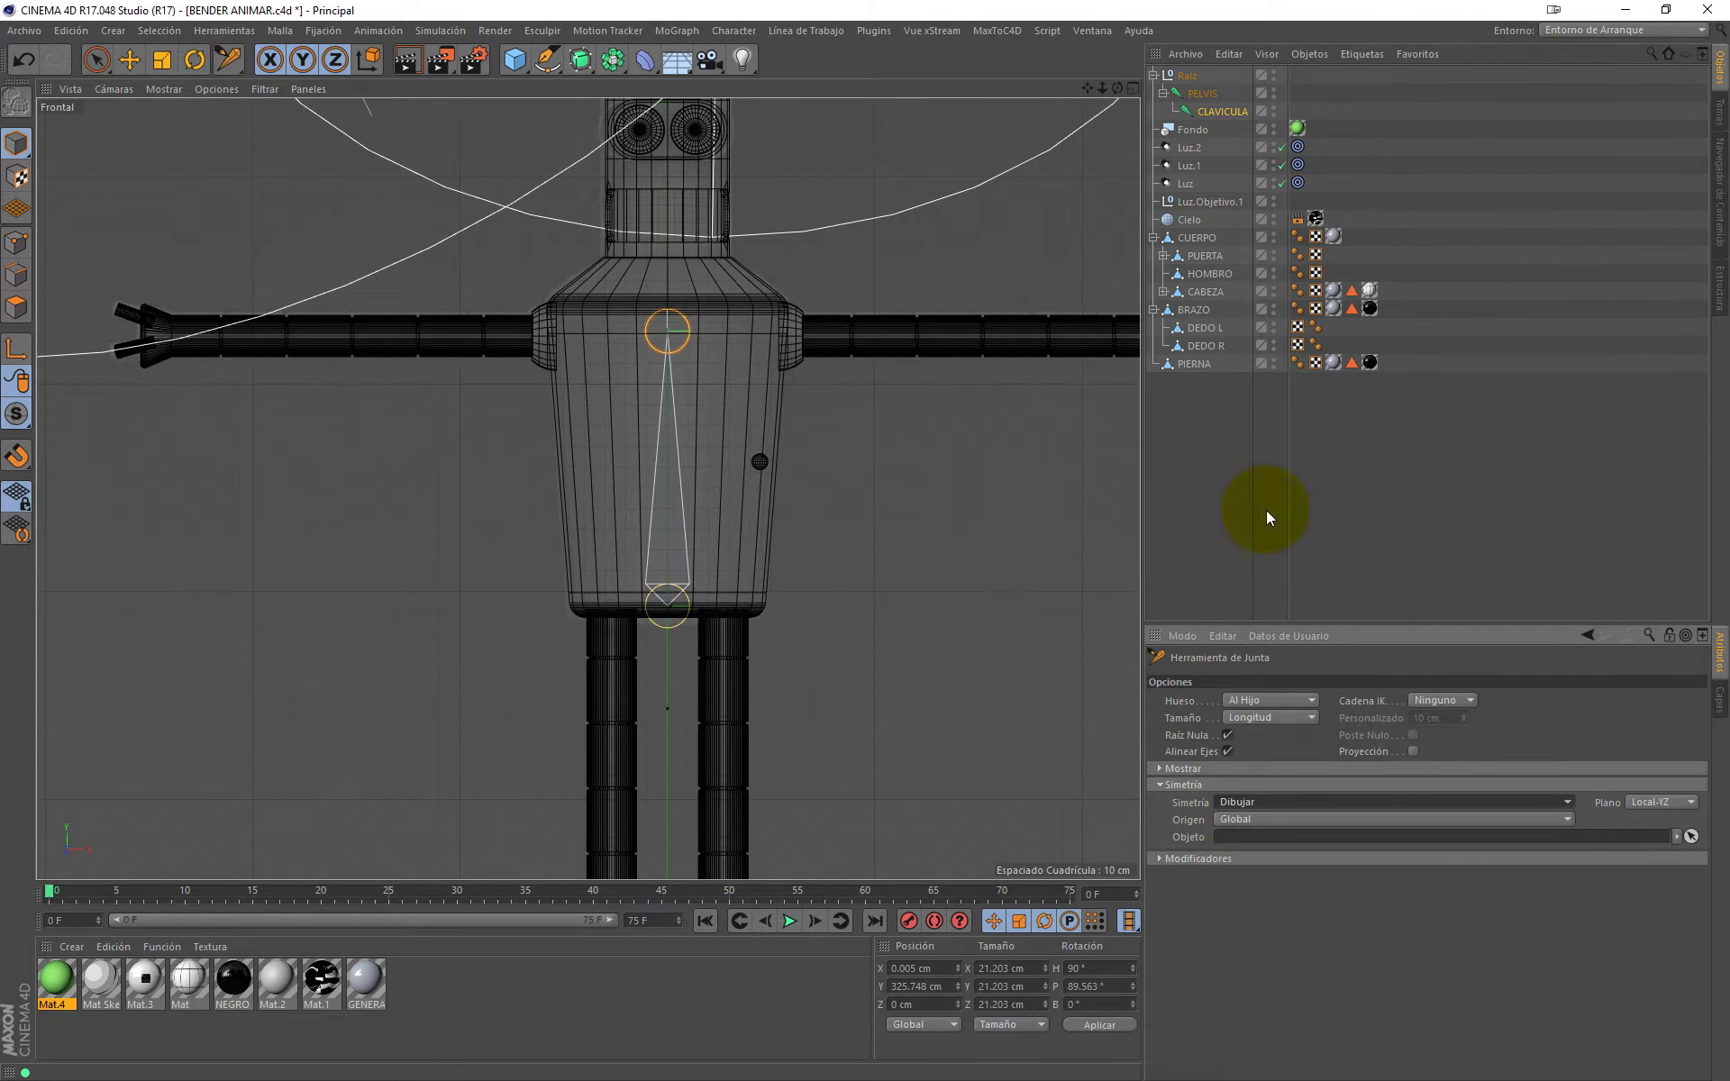
left_click(1216, 458)
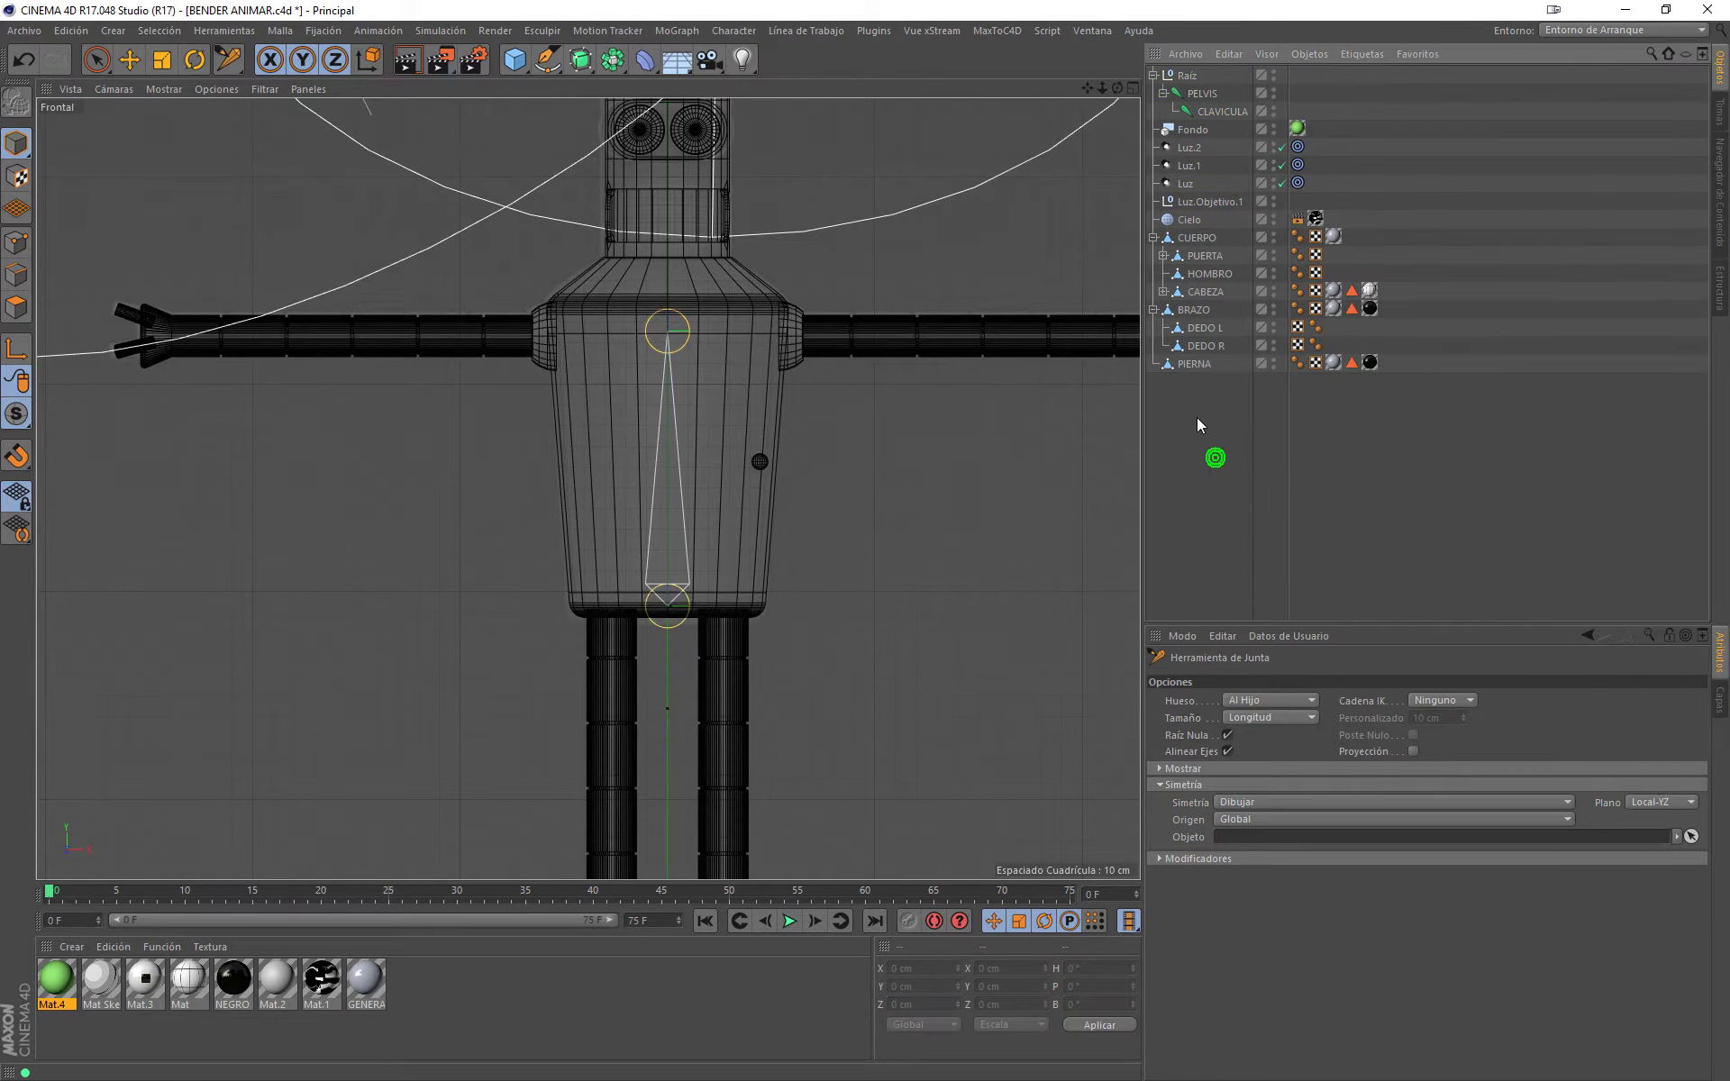
Step: Place mirrored hip, knee and foot joints down both of Bender's legs in the front view
middle_click_drag(731, 612, 744, 441)
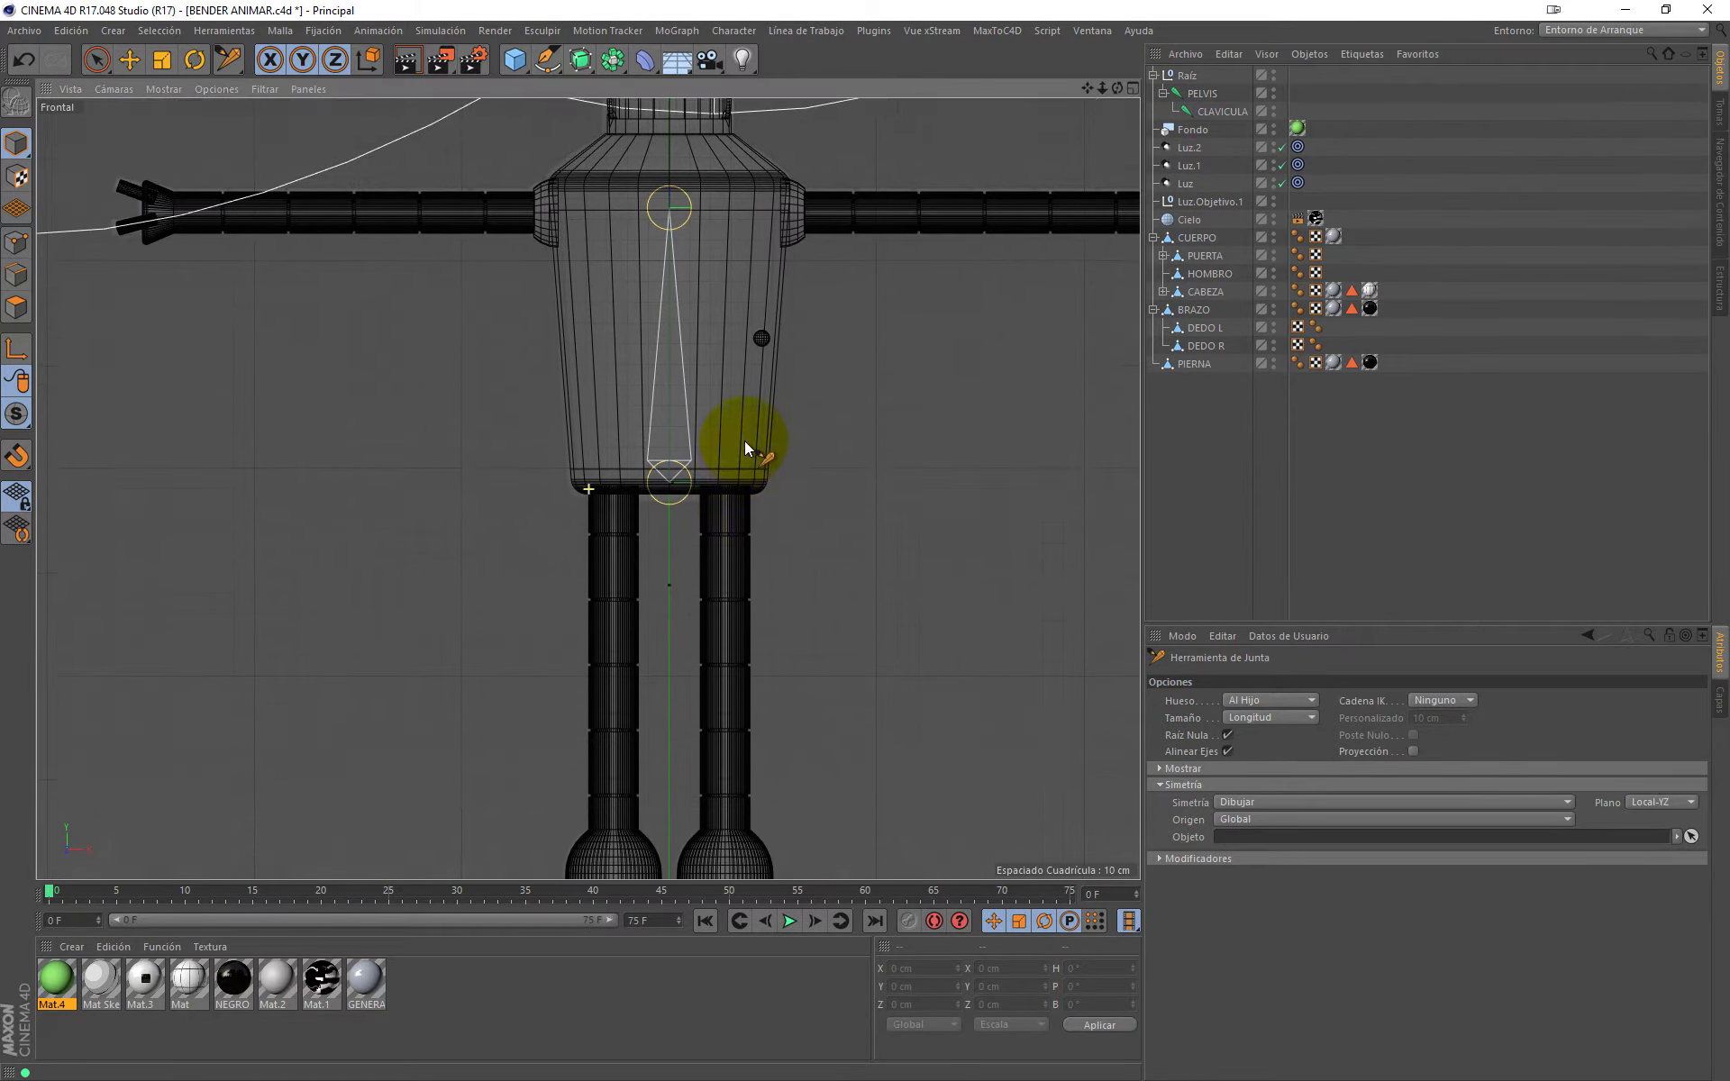
scroll(733, 385, "up", 3)
scroll(734, 386, "up", 3)
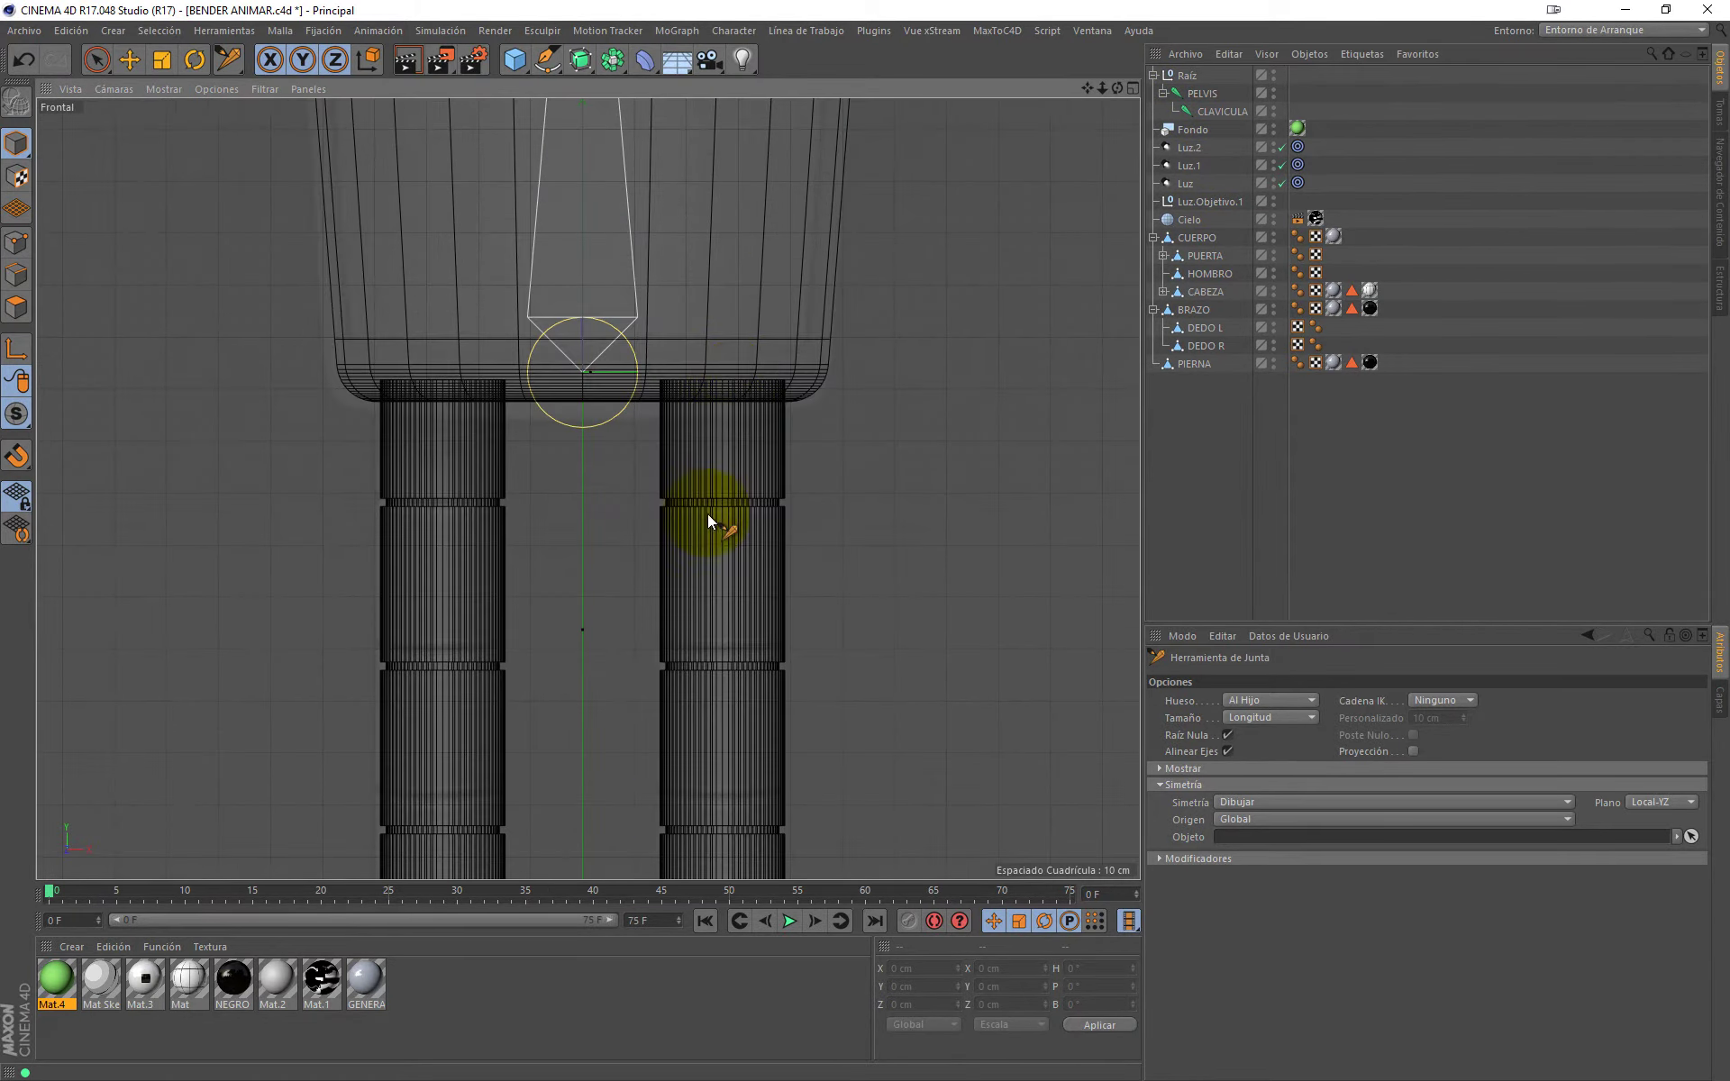
left_click(723, 368, "ctrl")
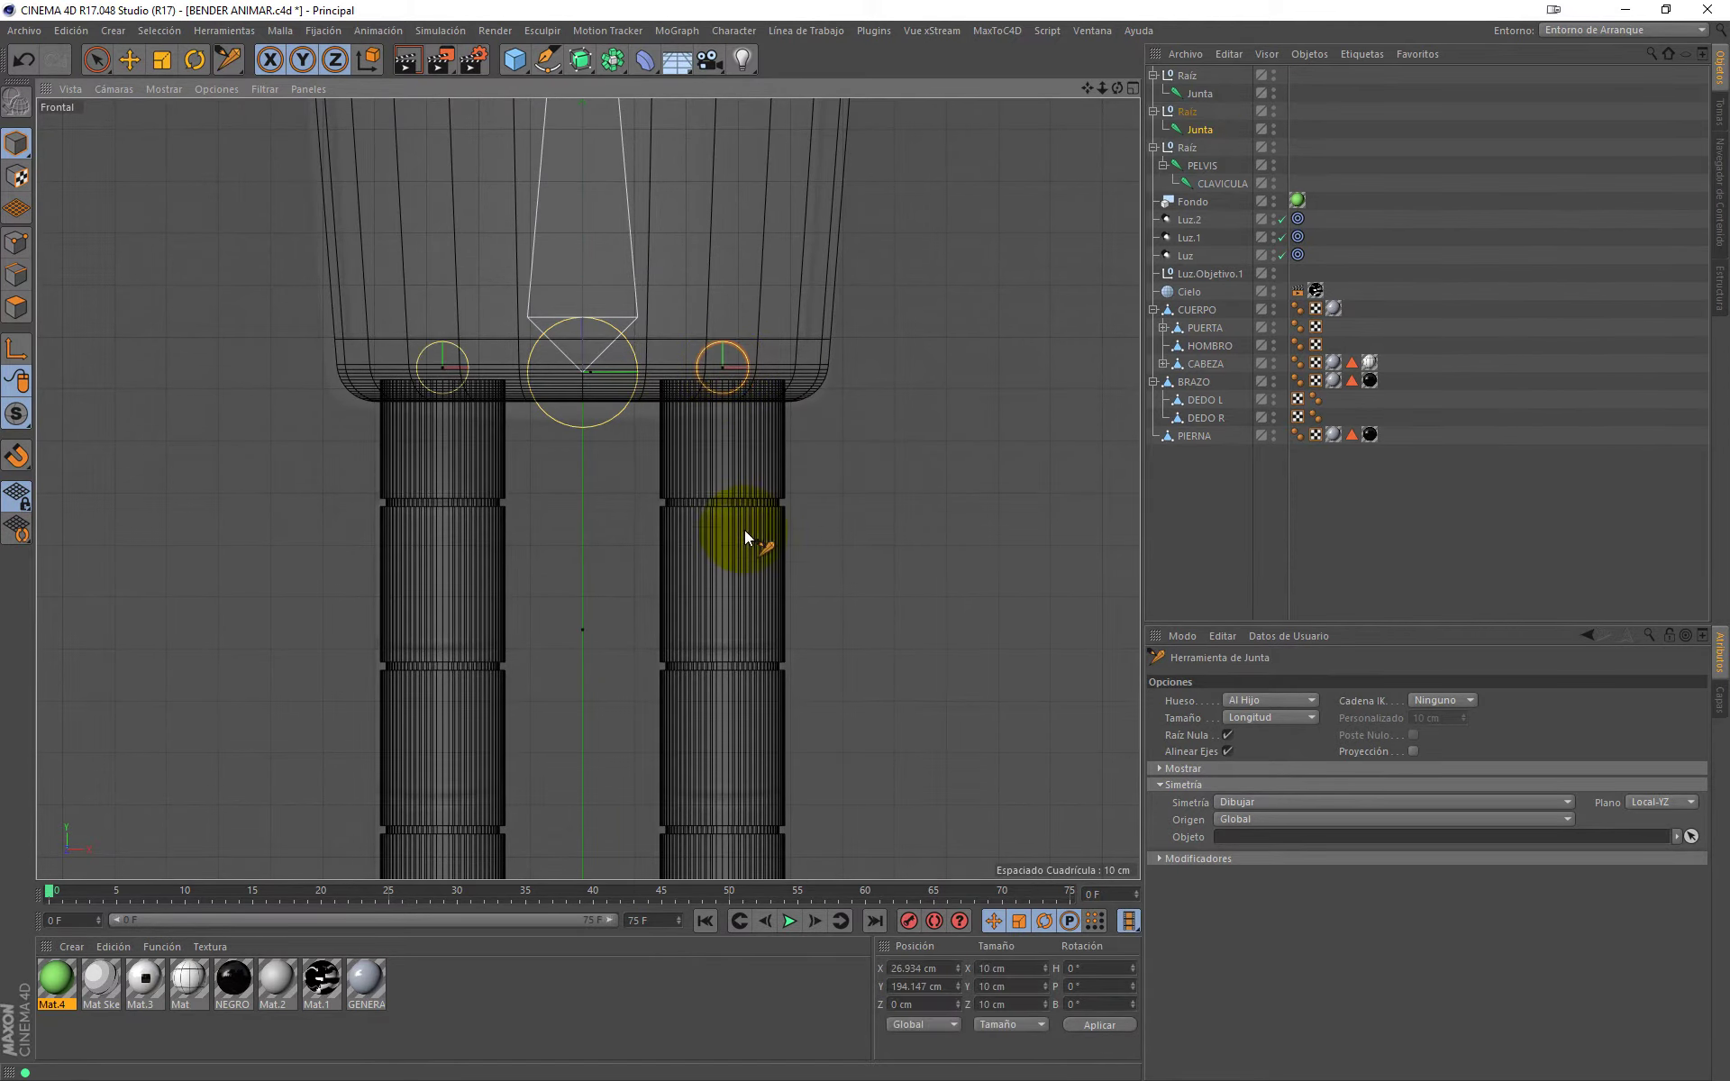
middle_click_drag(744, 537, 760, 216)
scroll(765, 284, "down", 2)
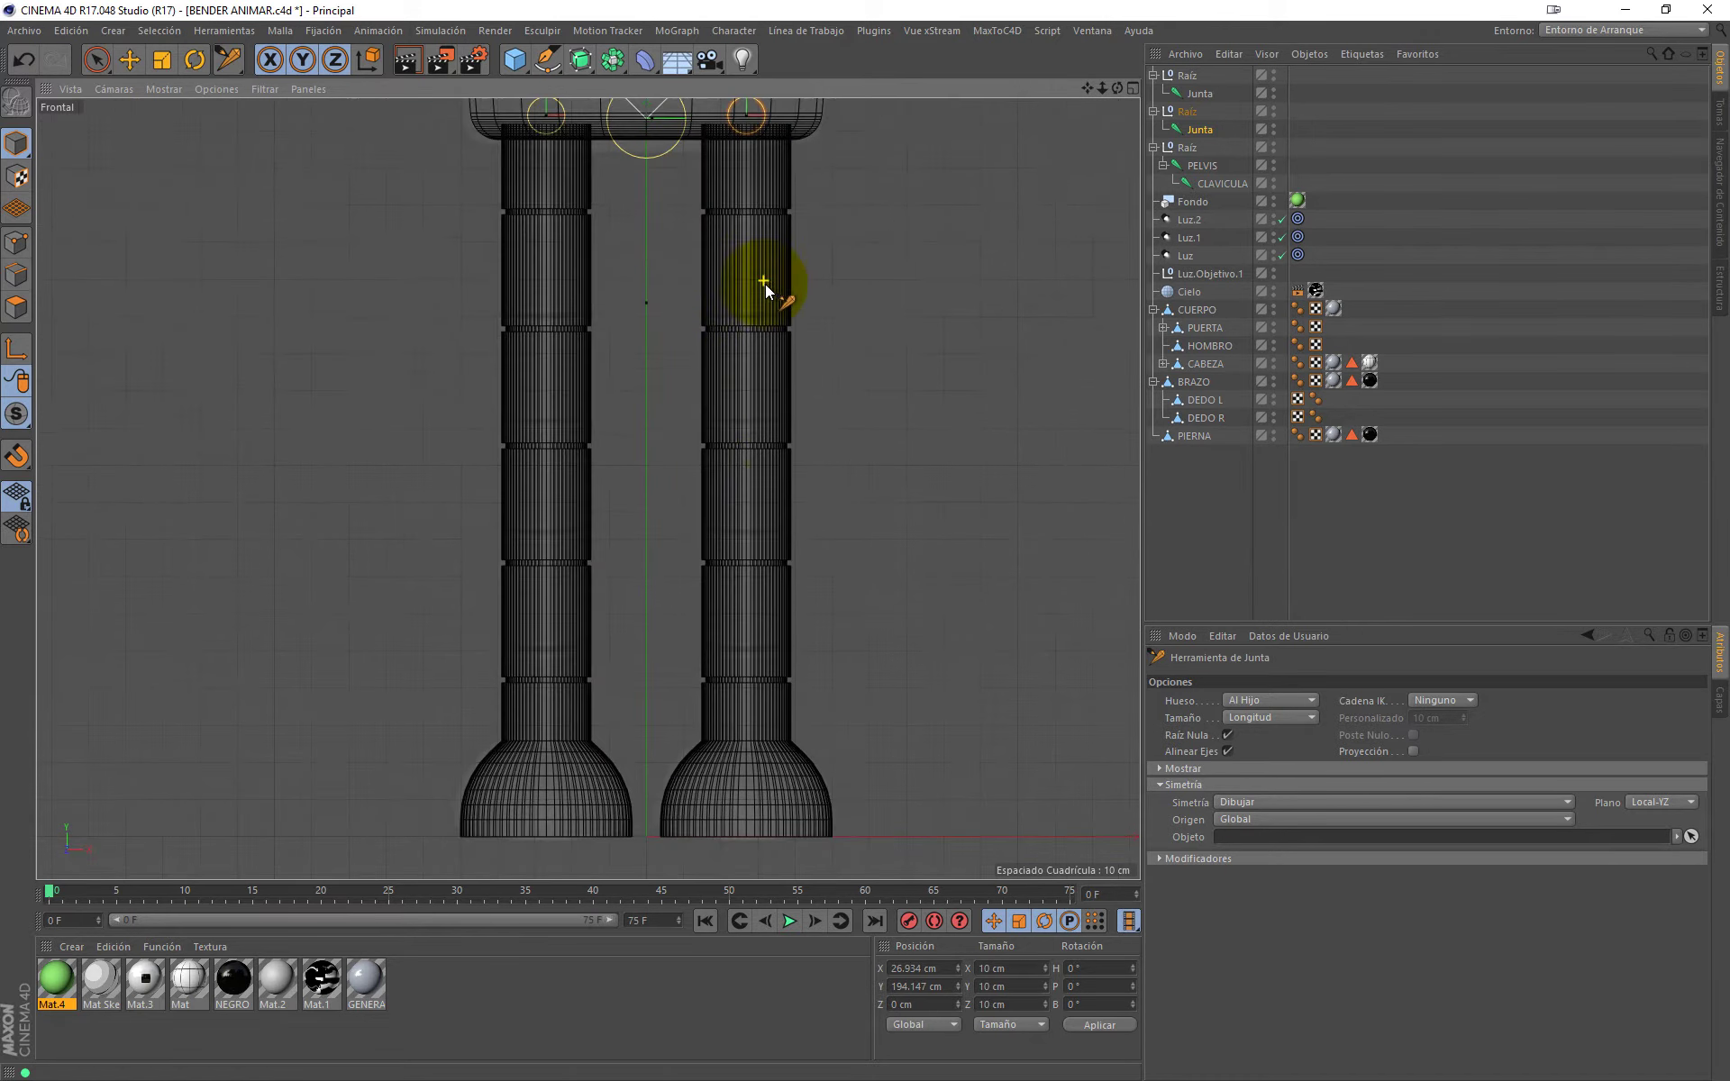
left_click(744, 425, "ctrl")
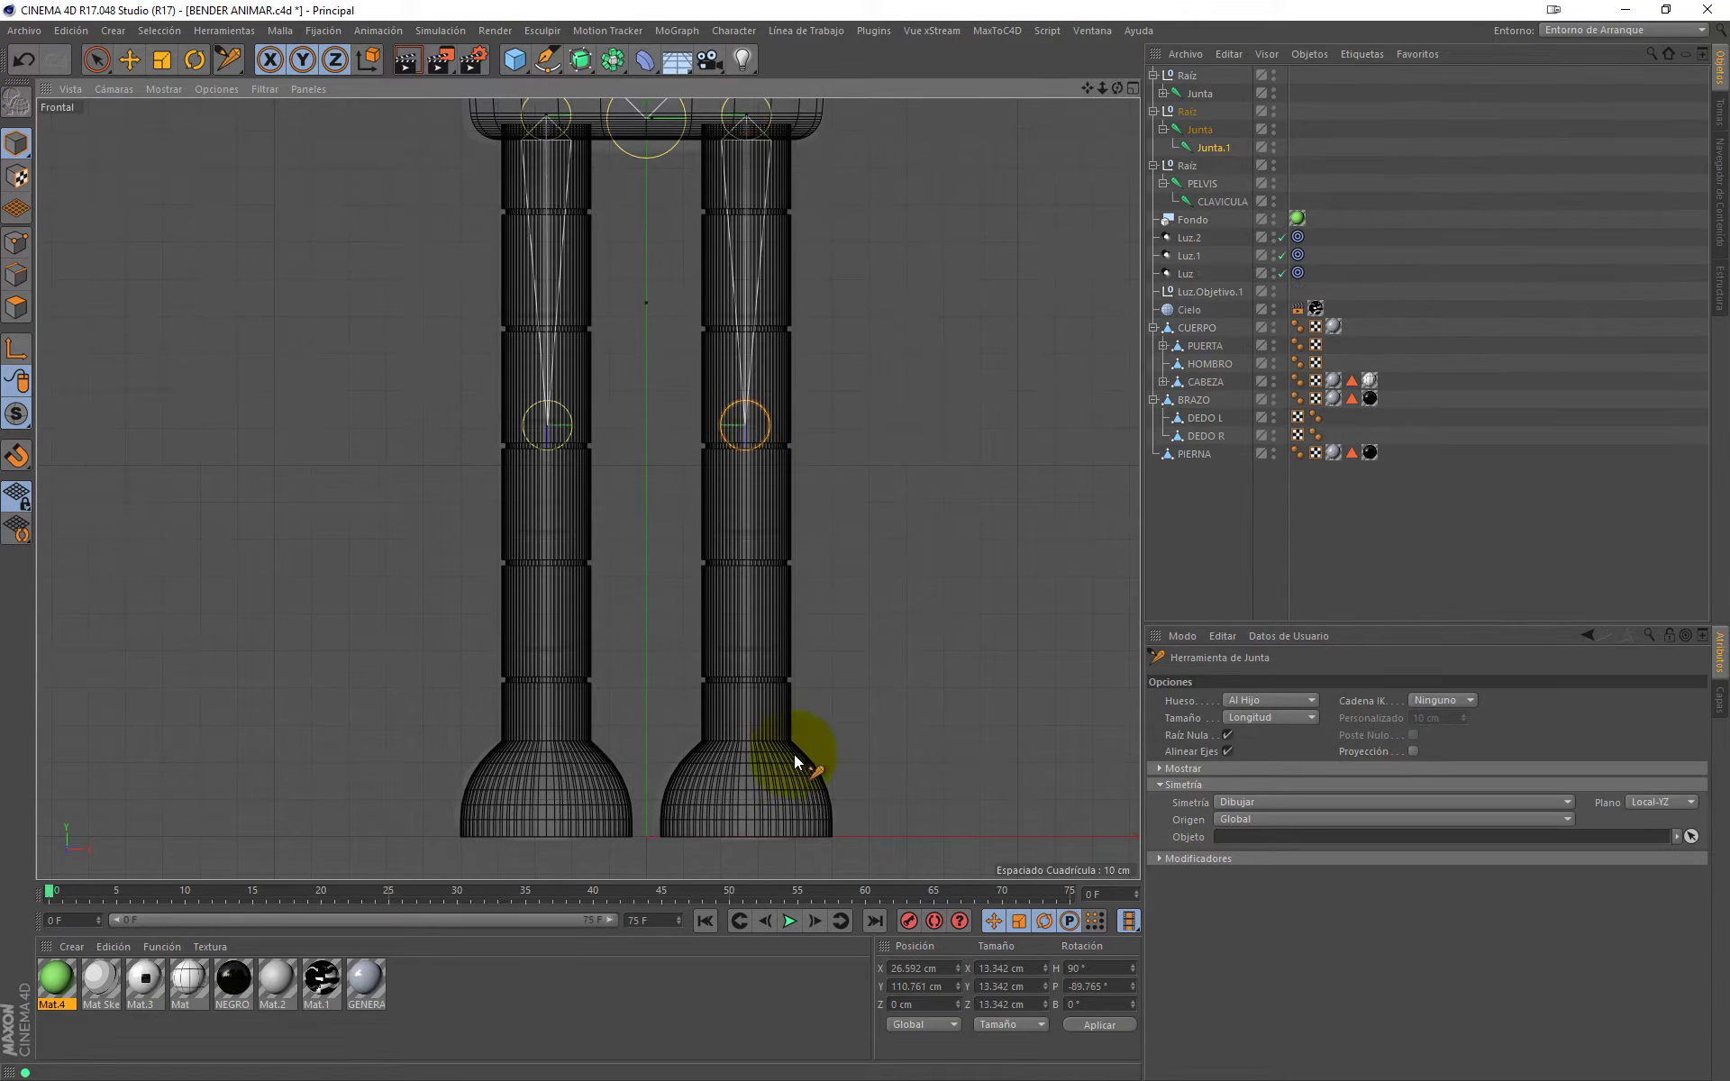
left_click(748, 804, "ctrl")
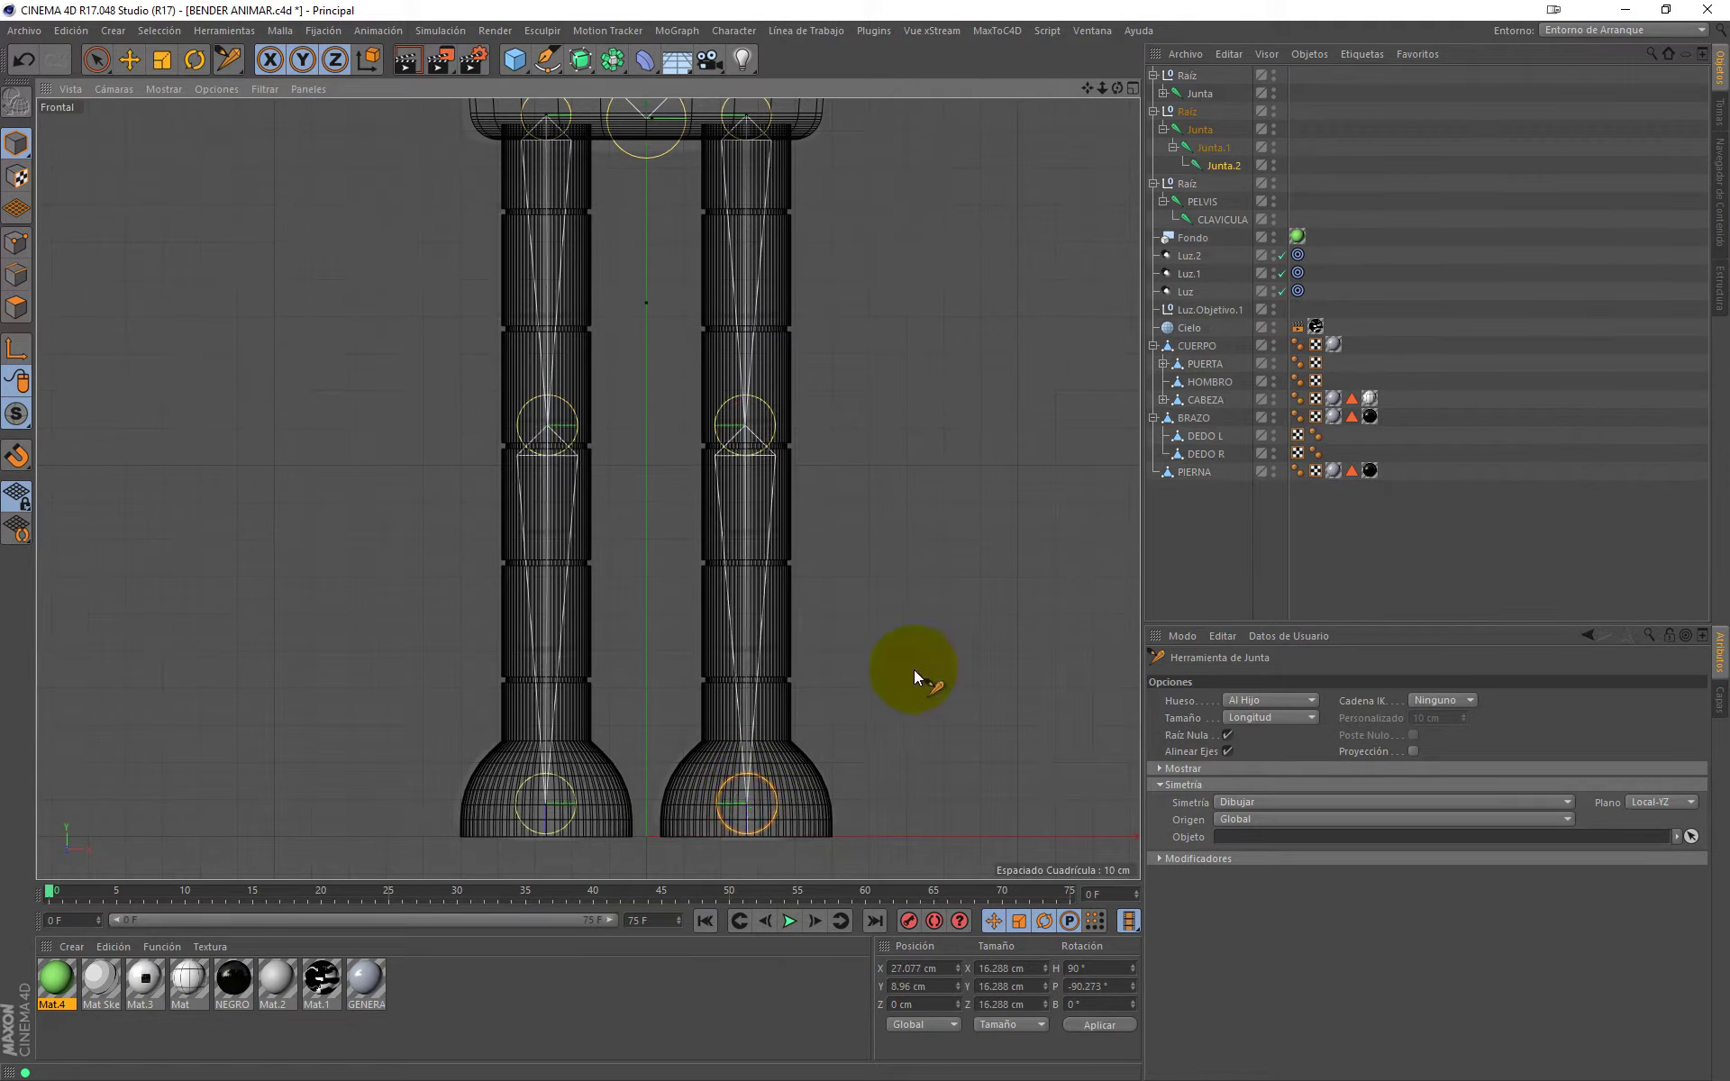
left_click(1163, 93)
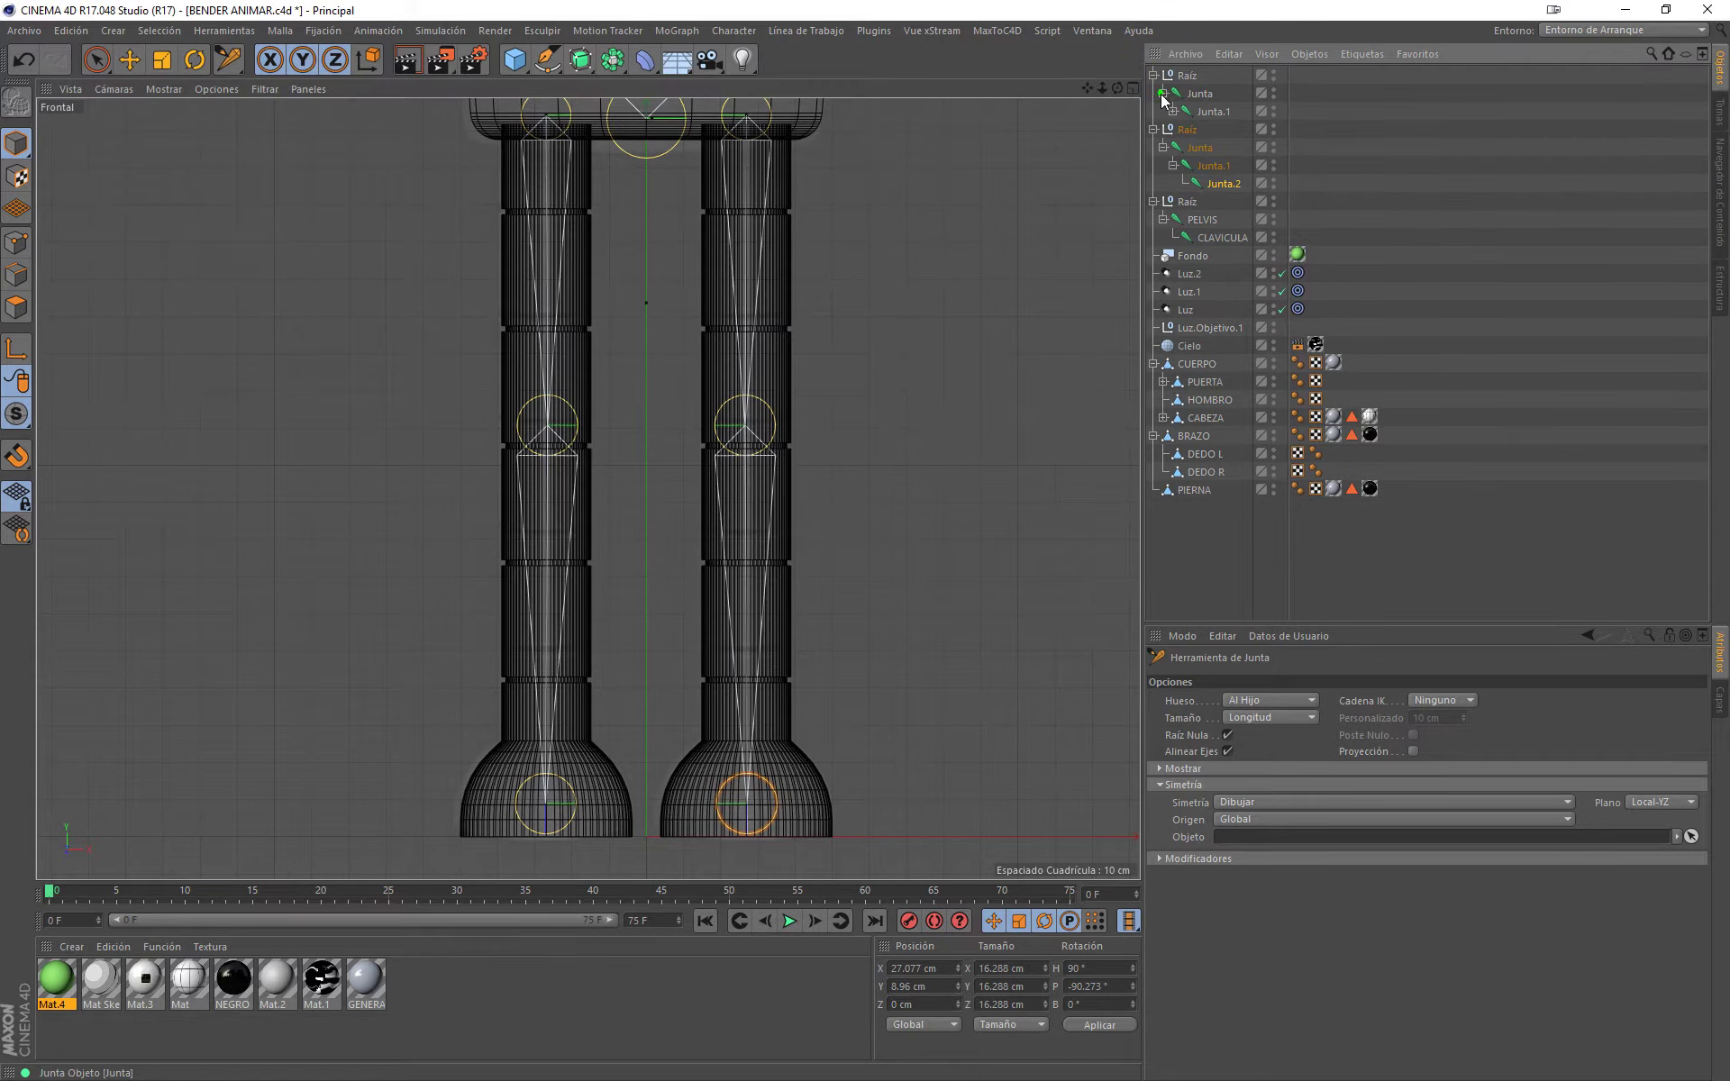
scroll(799, 385, "down", 3)
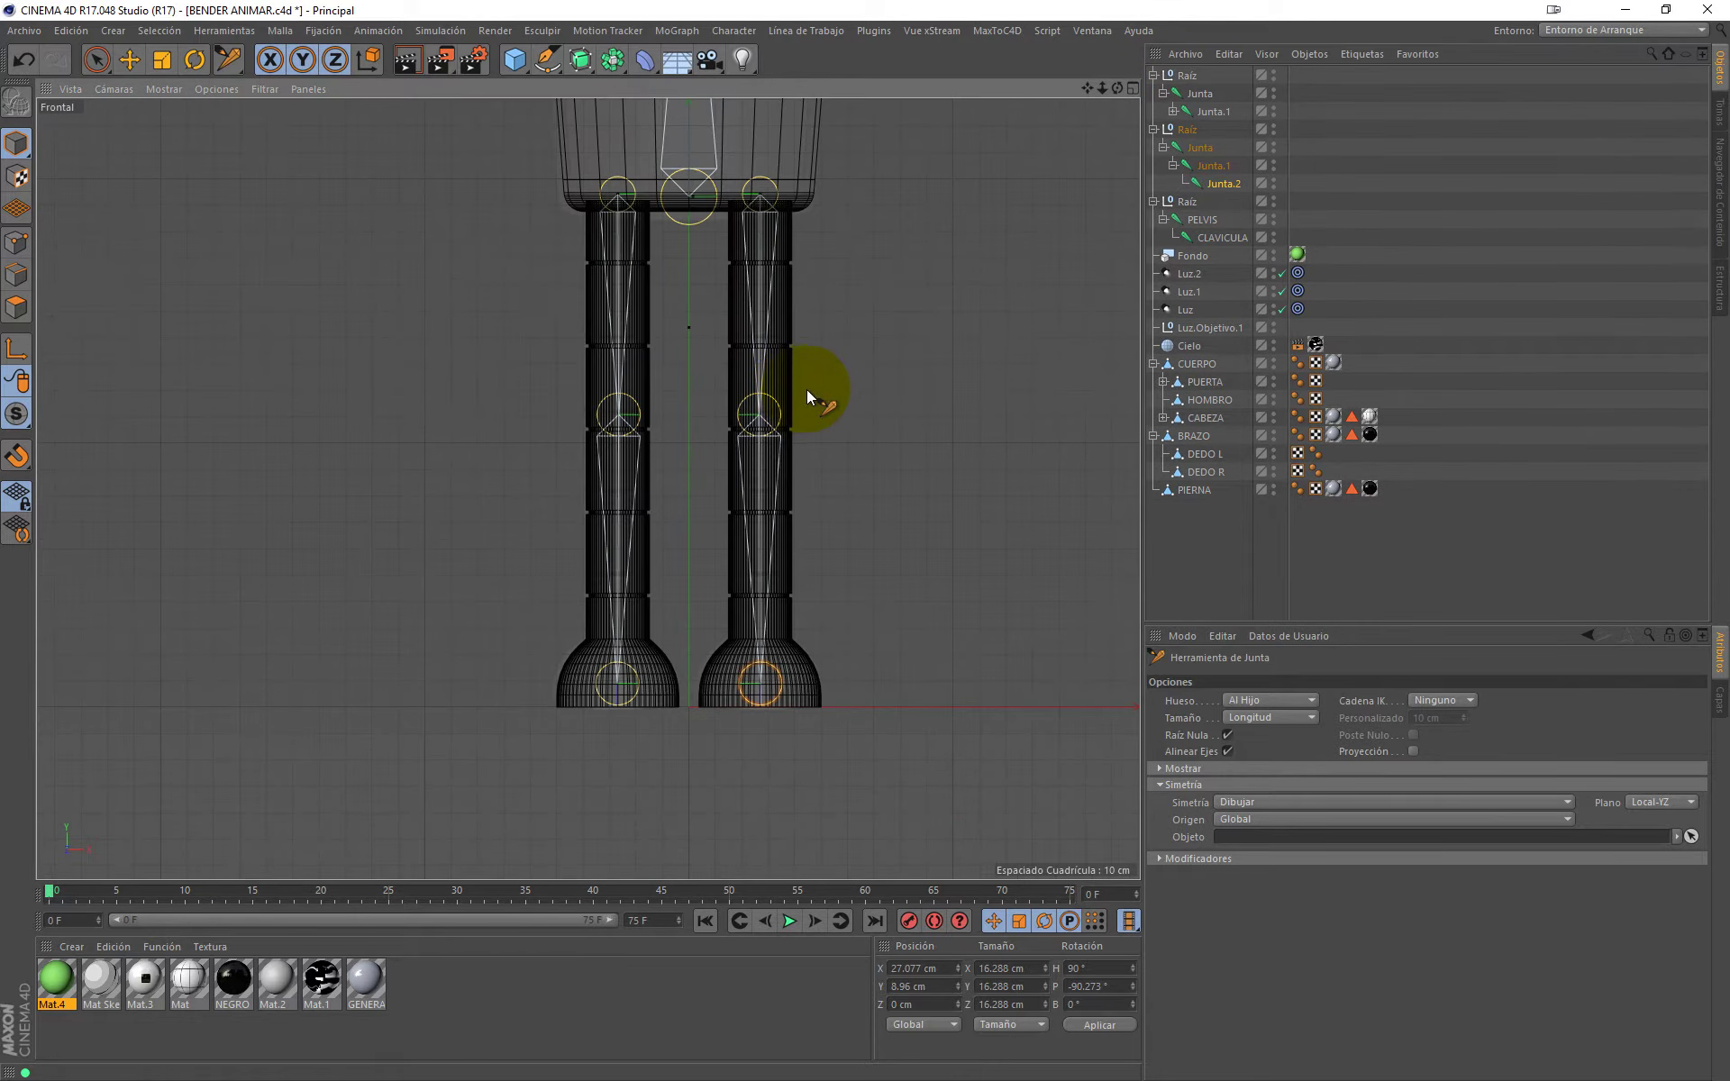
middle_click_drag(807, 391, 748, 488, "alt")
left_click(97, 60)
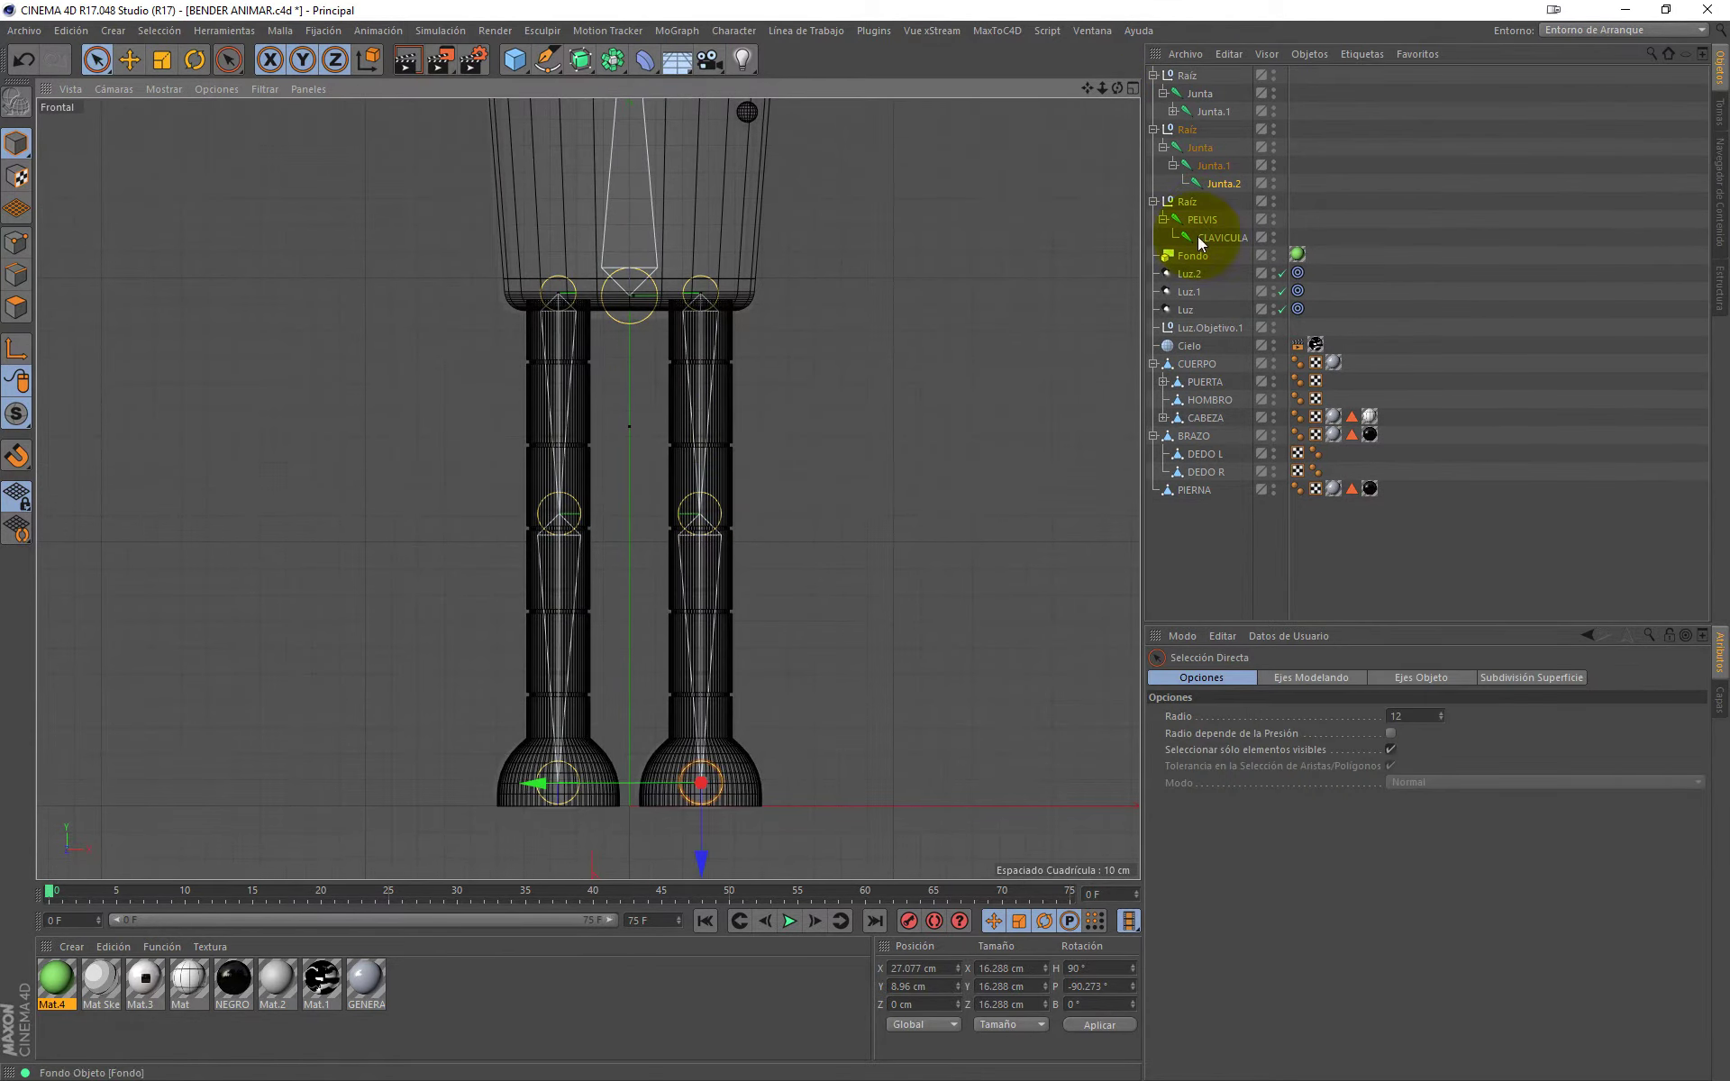
Step: Rename the left leg's root null and its hip joint to PIERNA L
double_click(1194, 130)
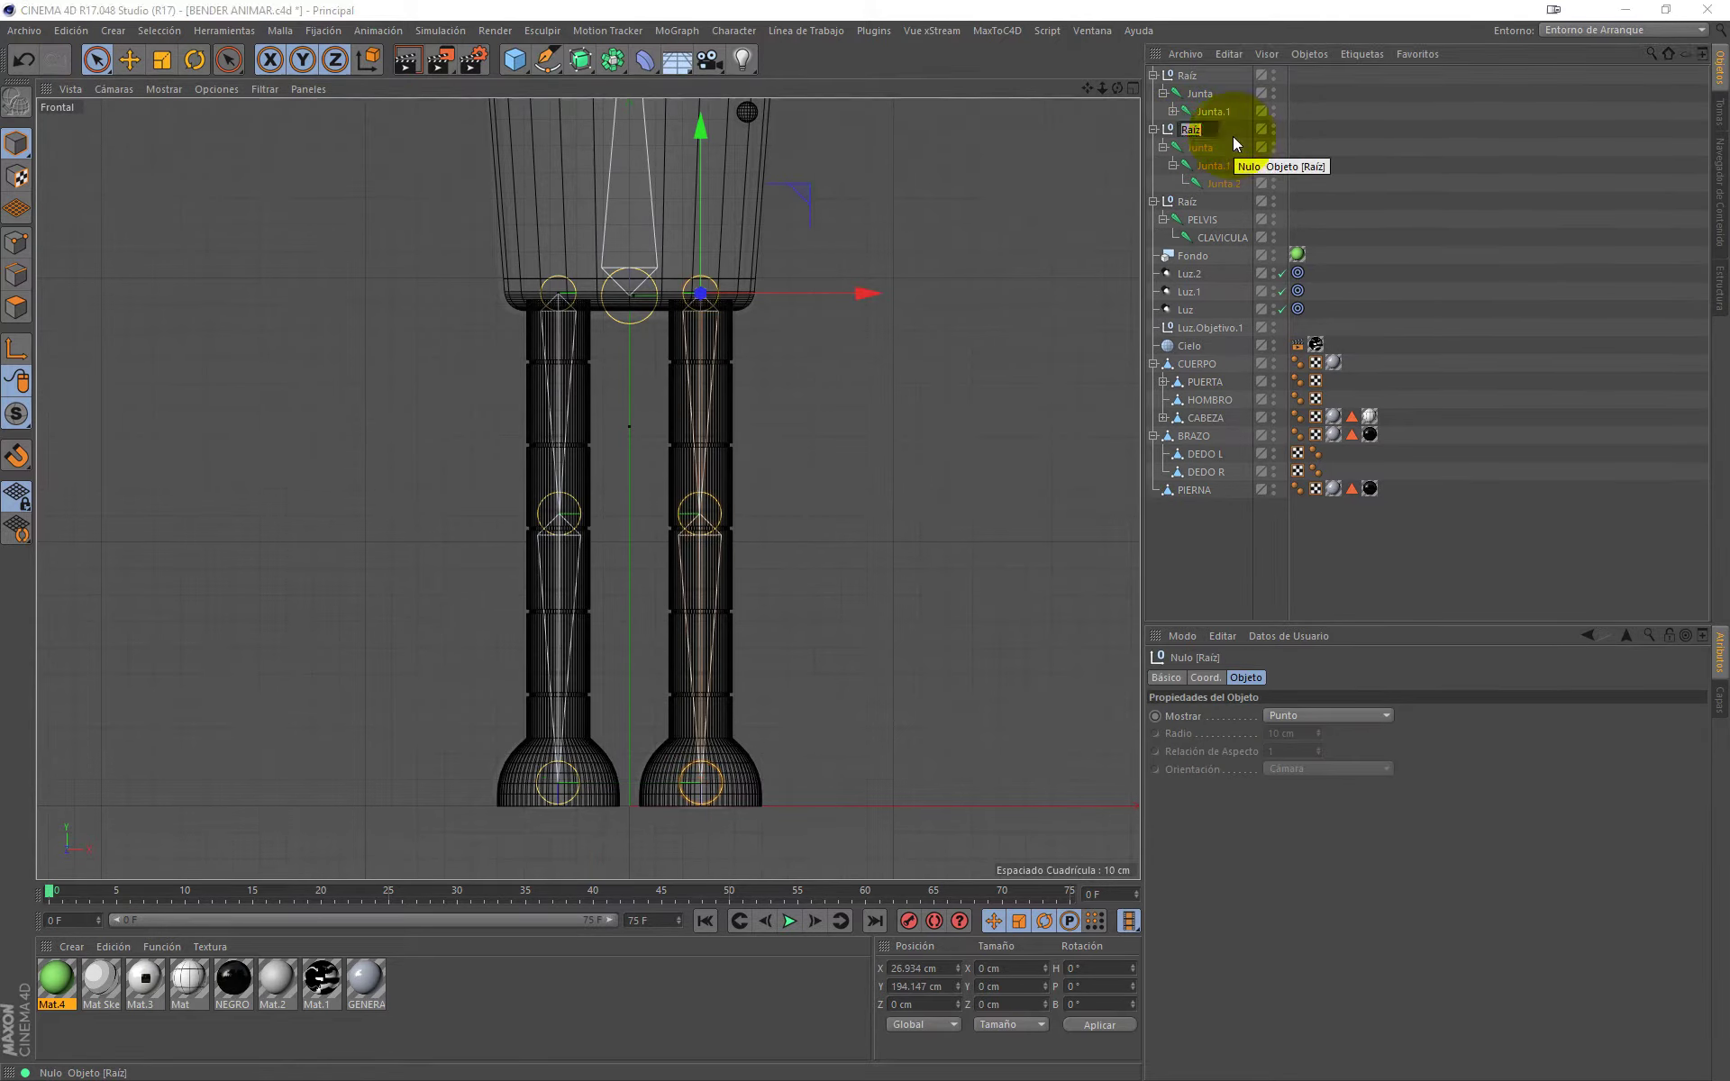
type("P")
key("Return")
left_click(1209, 153)
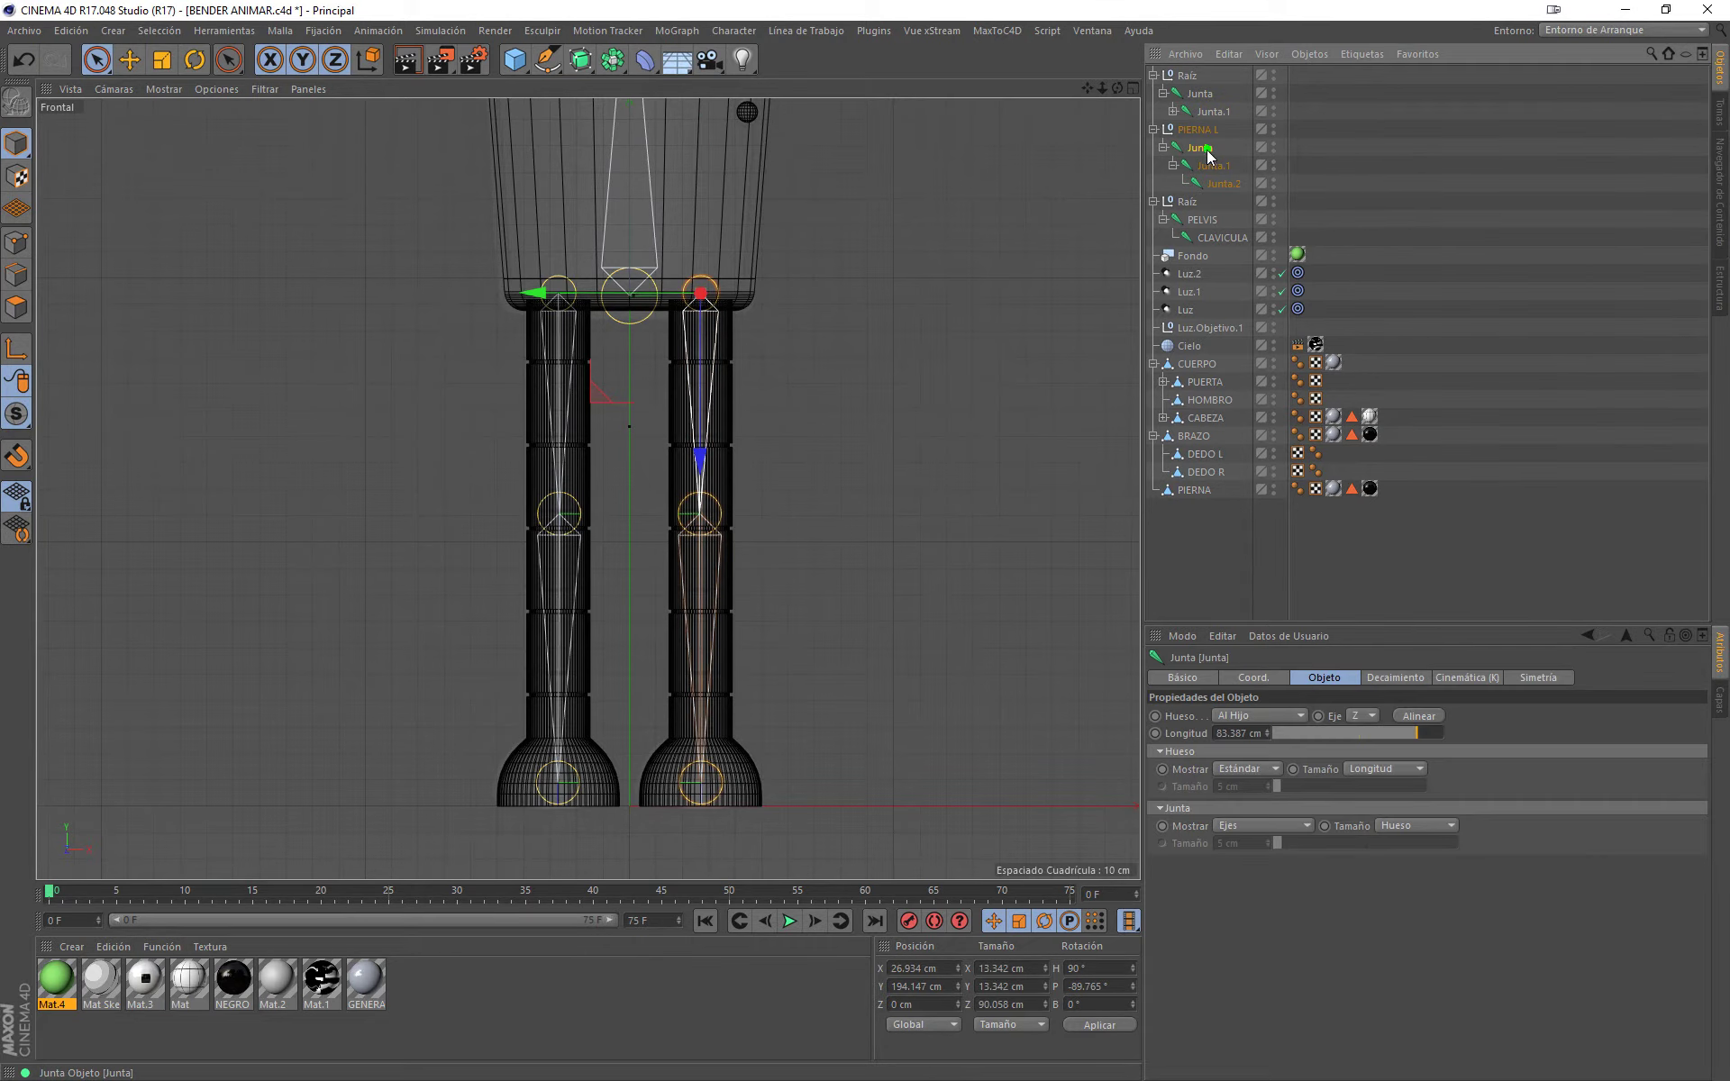
double_click(1211, 152)
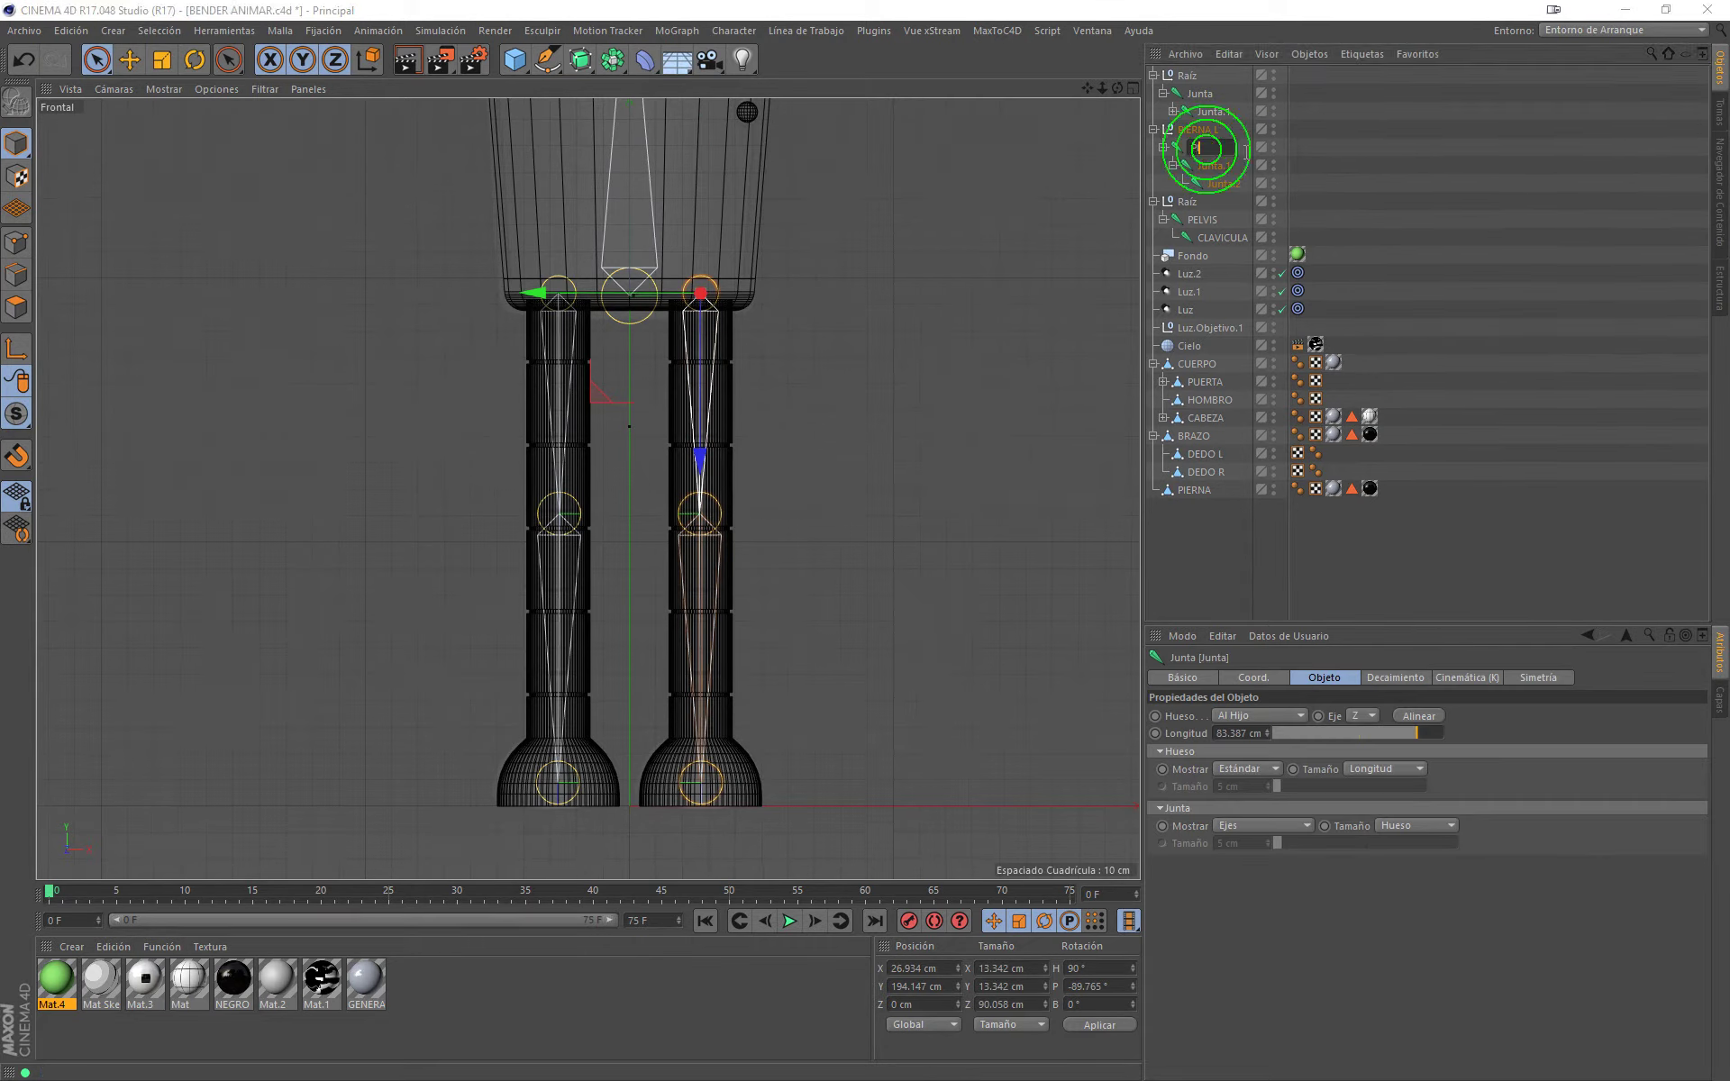
type("PIERNA L")
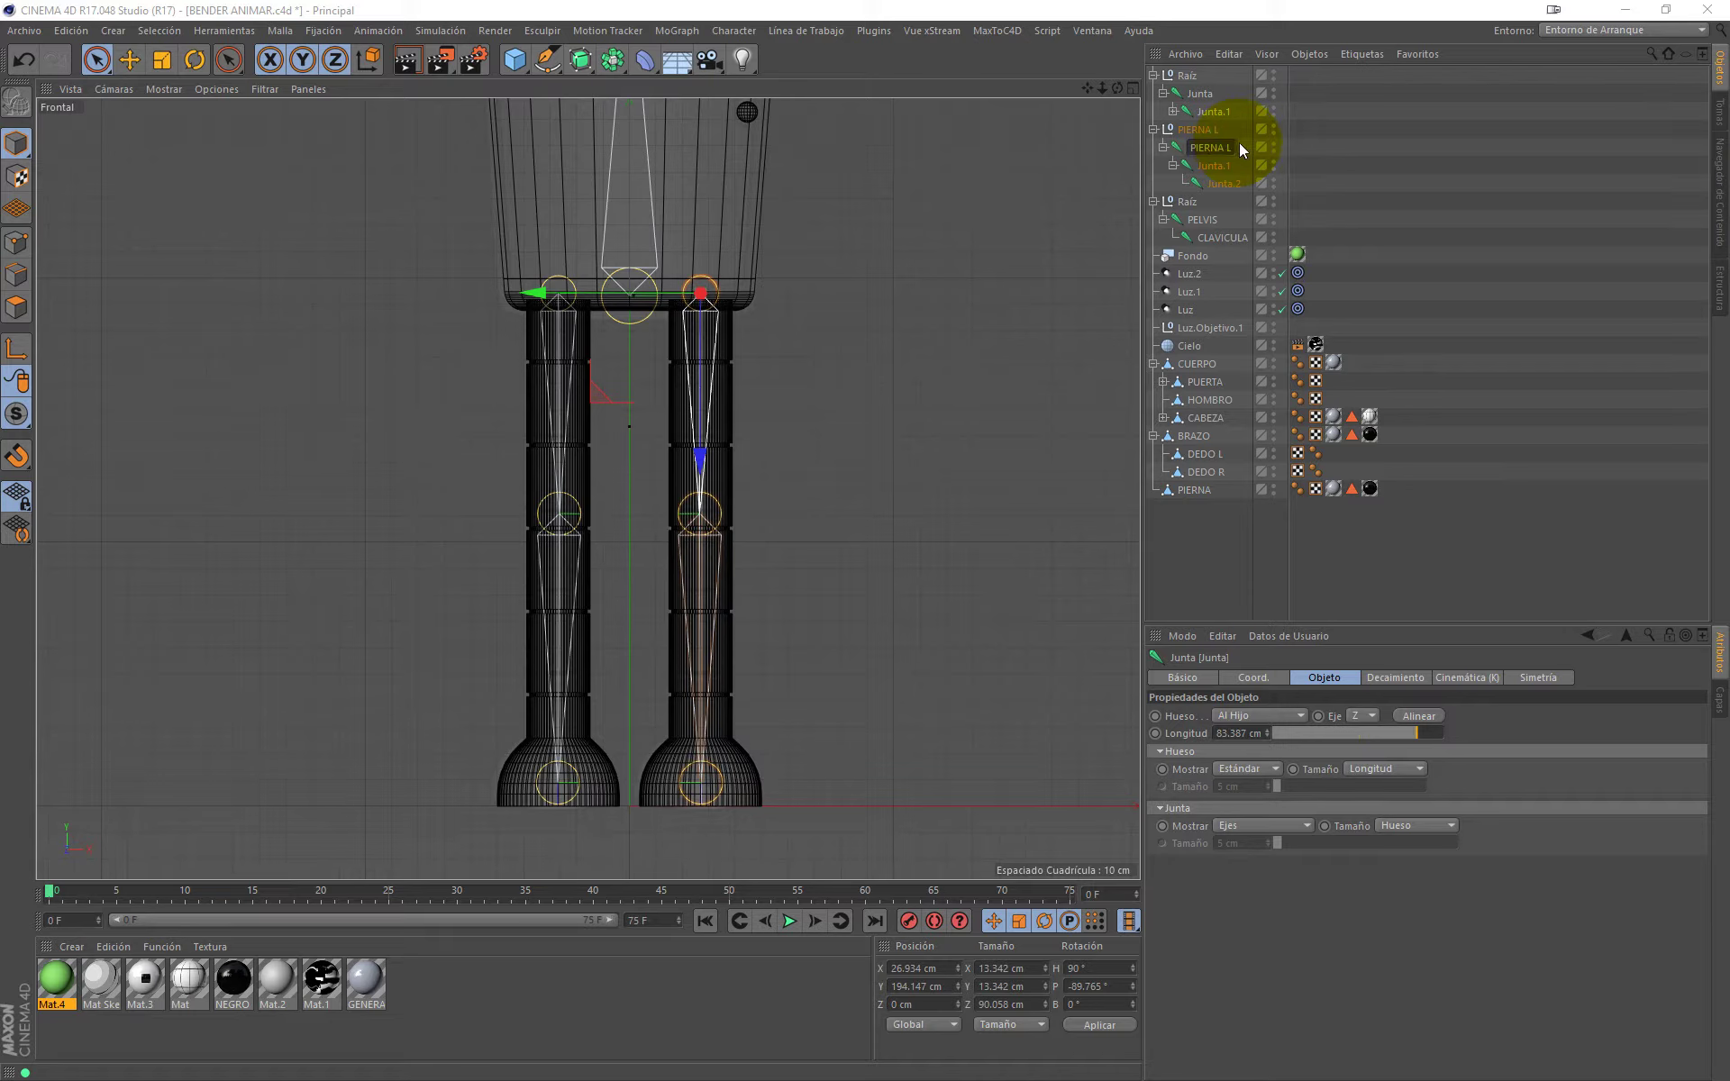
key("Return")
Step: Rename the left knee joint to RODILLA L and the foot joint to PIE L
left_click(1216, 165)
double_click(1218, 166)
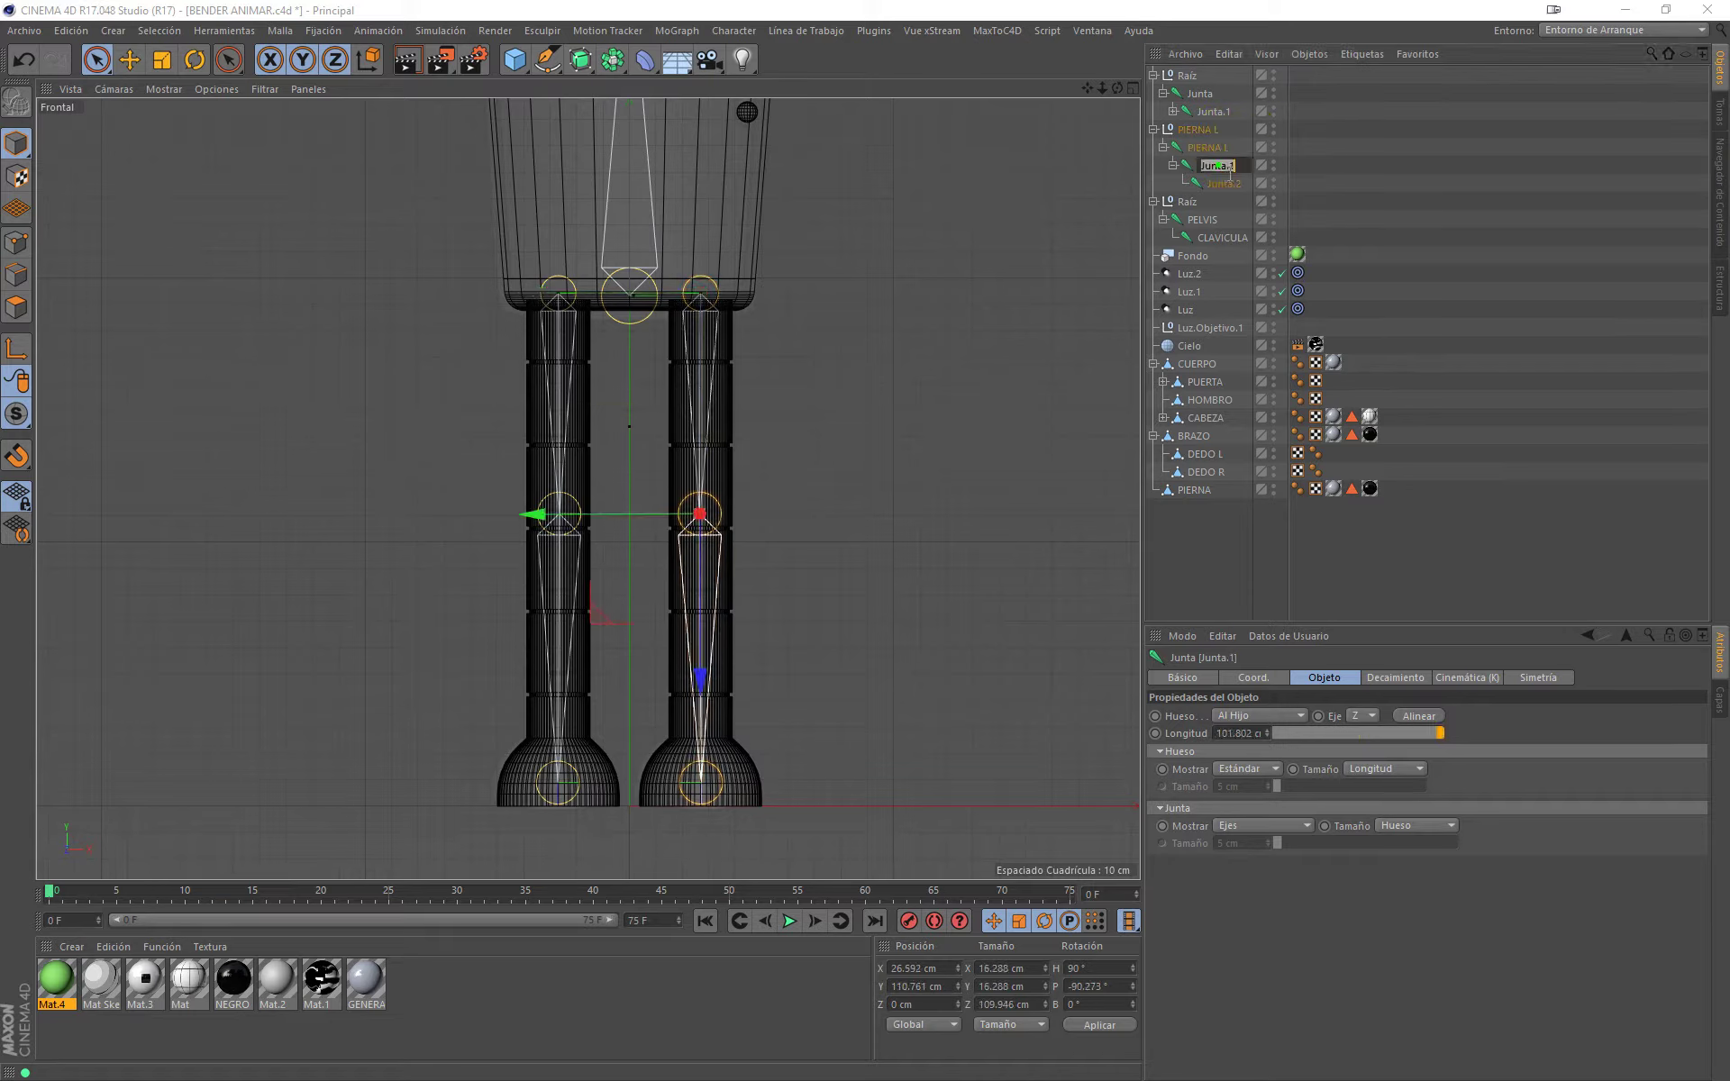
type("RODILLA L")
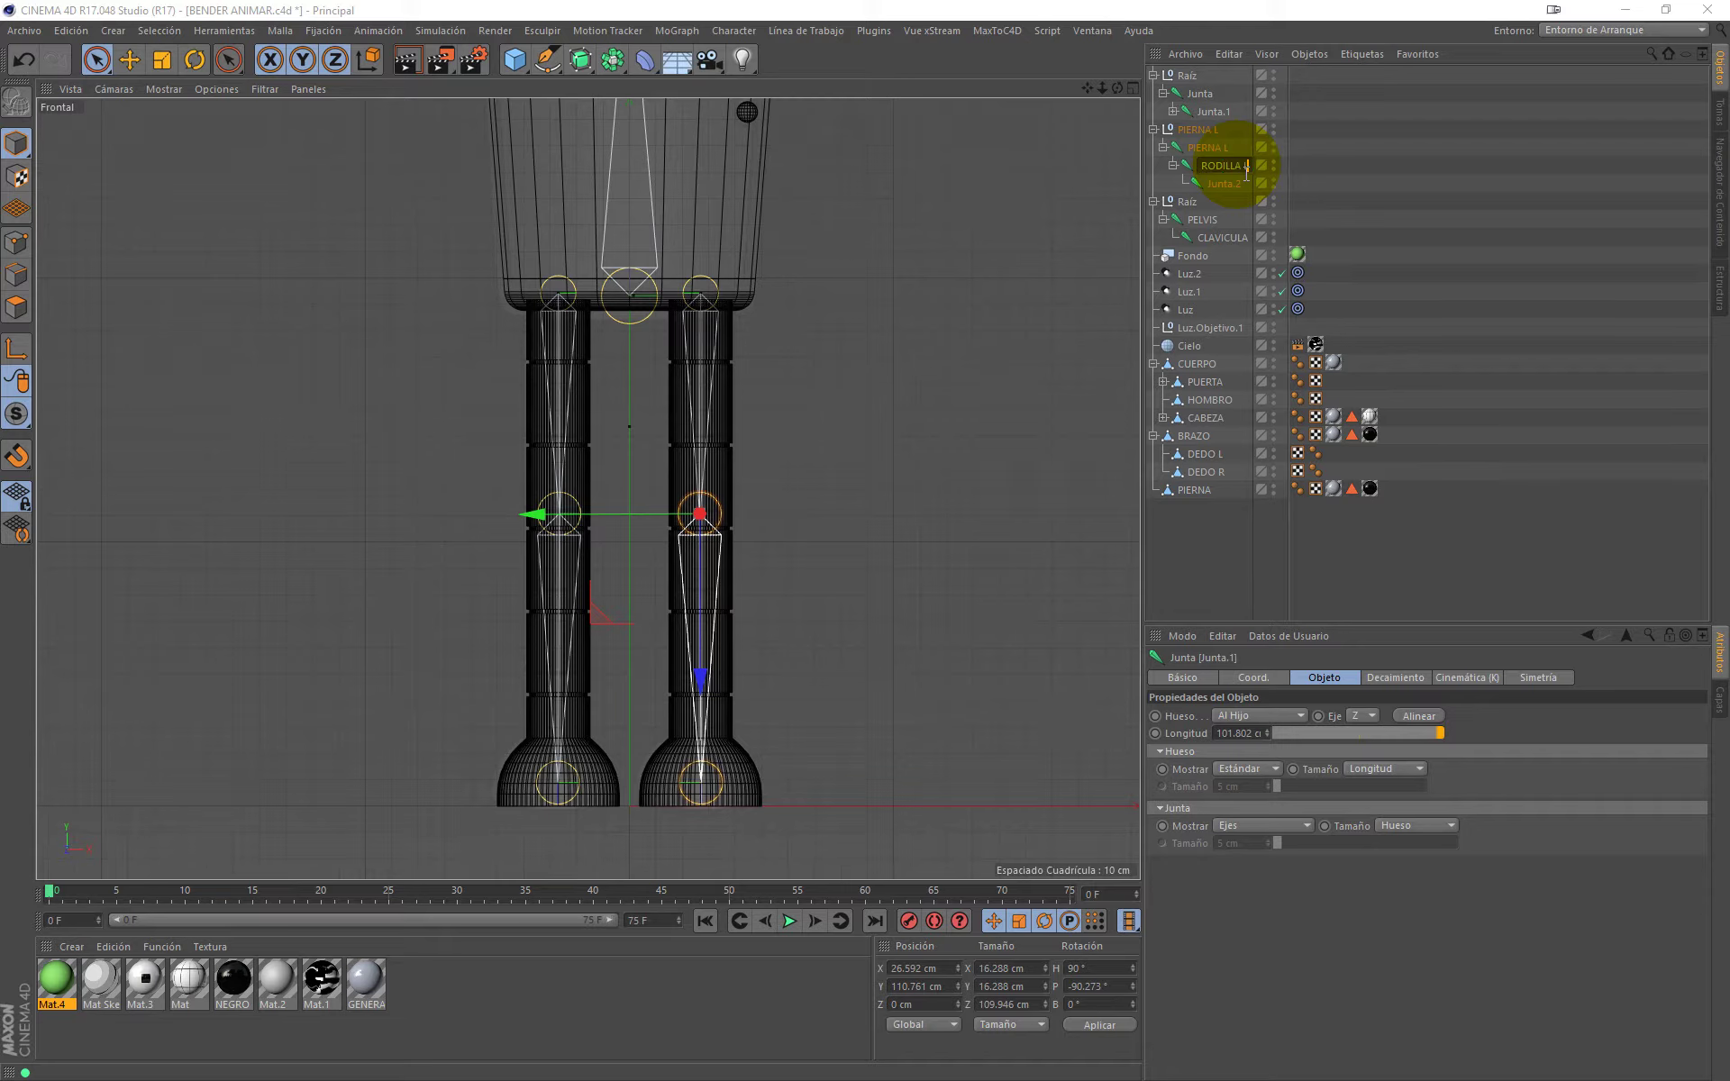
key("Return")
left_click(1231, 185)
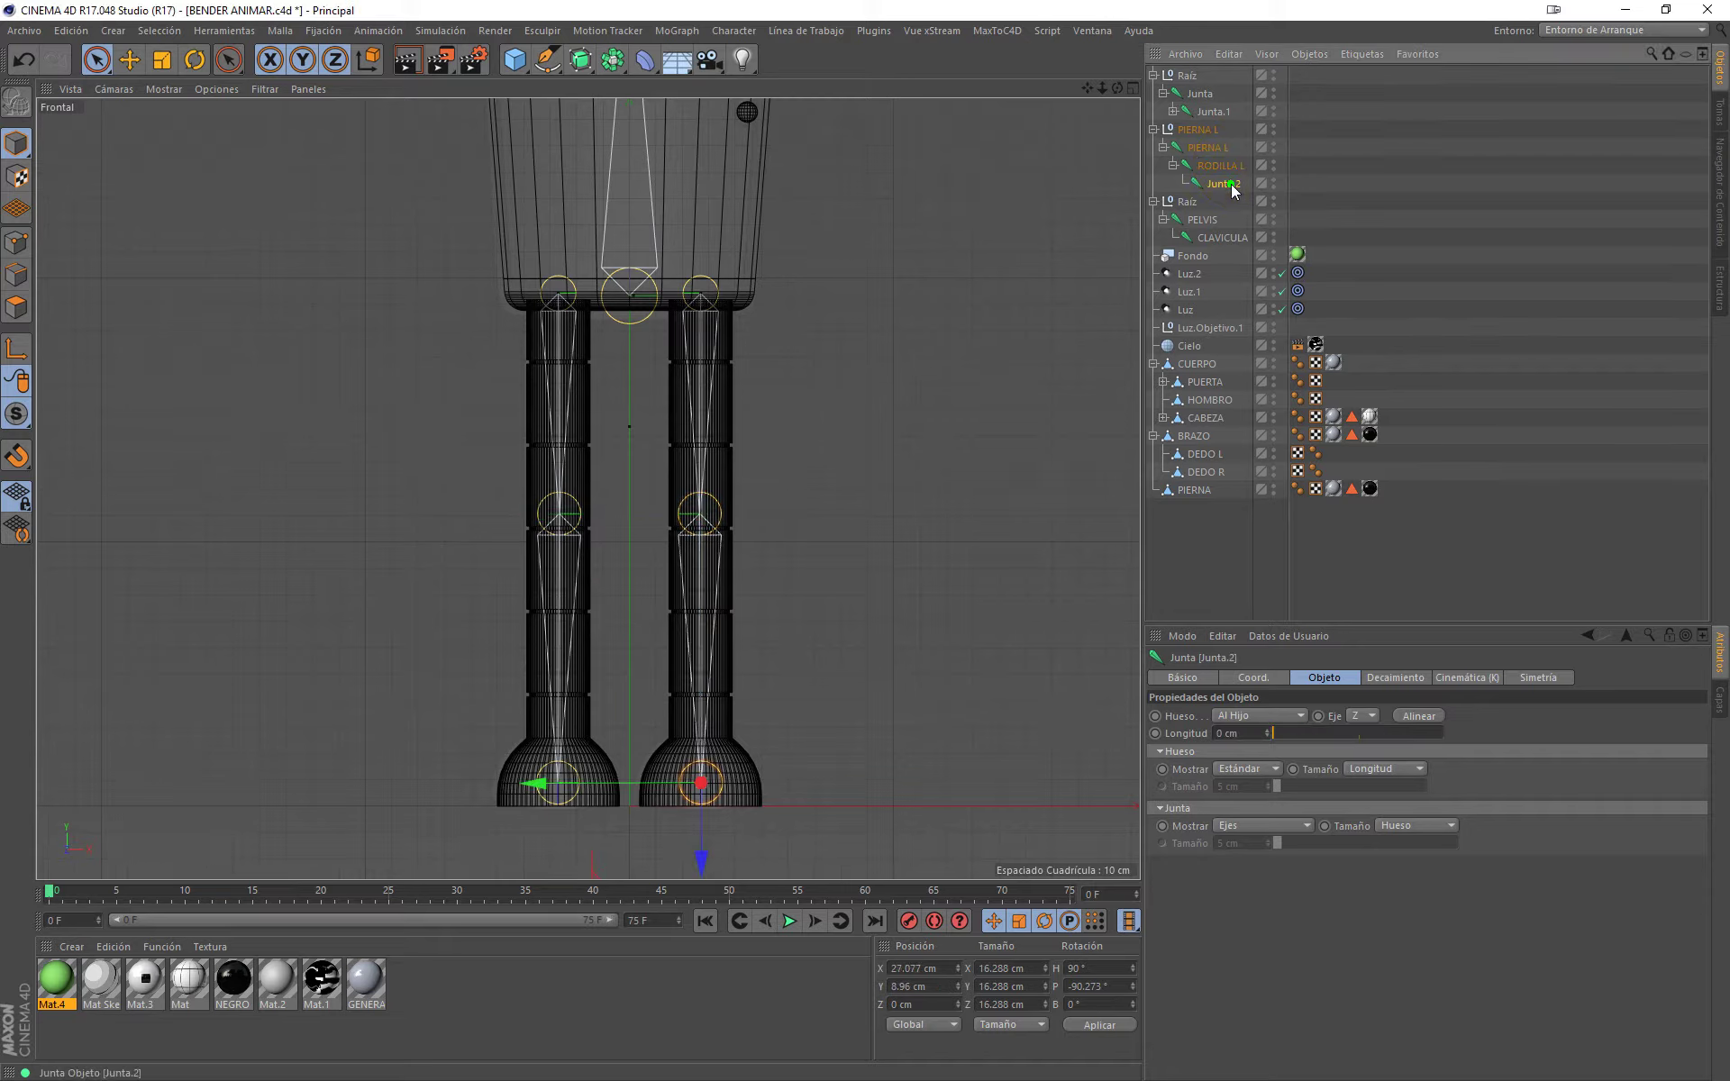
double_click(1232, 186)
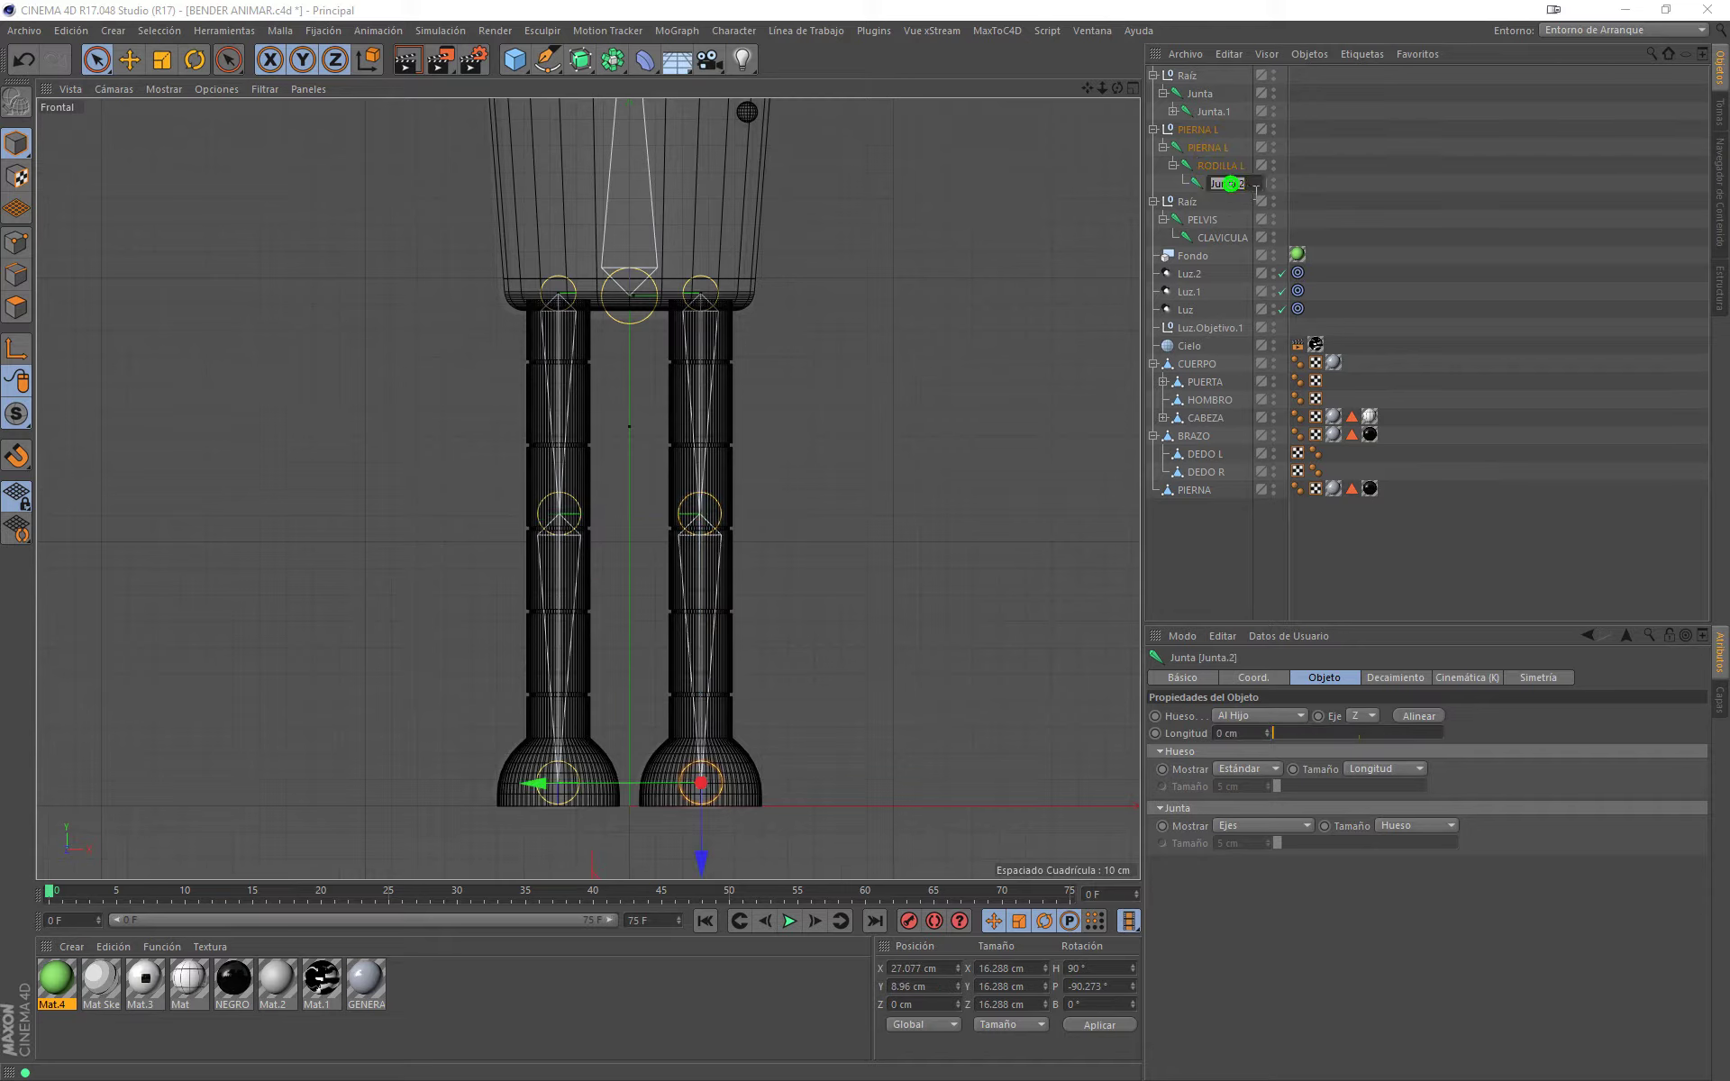
type("PIE L")
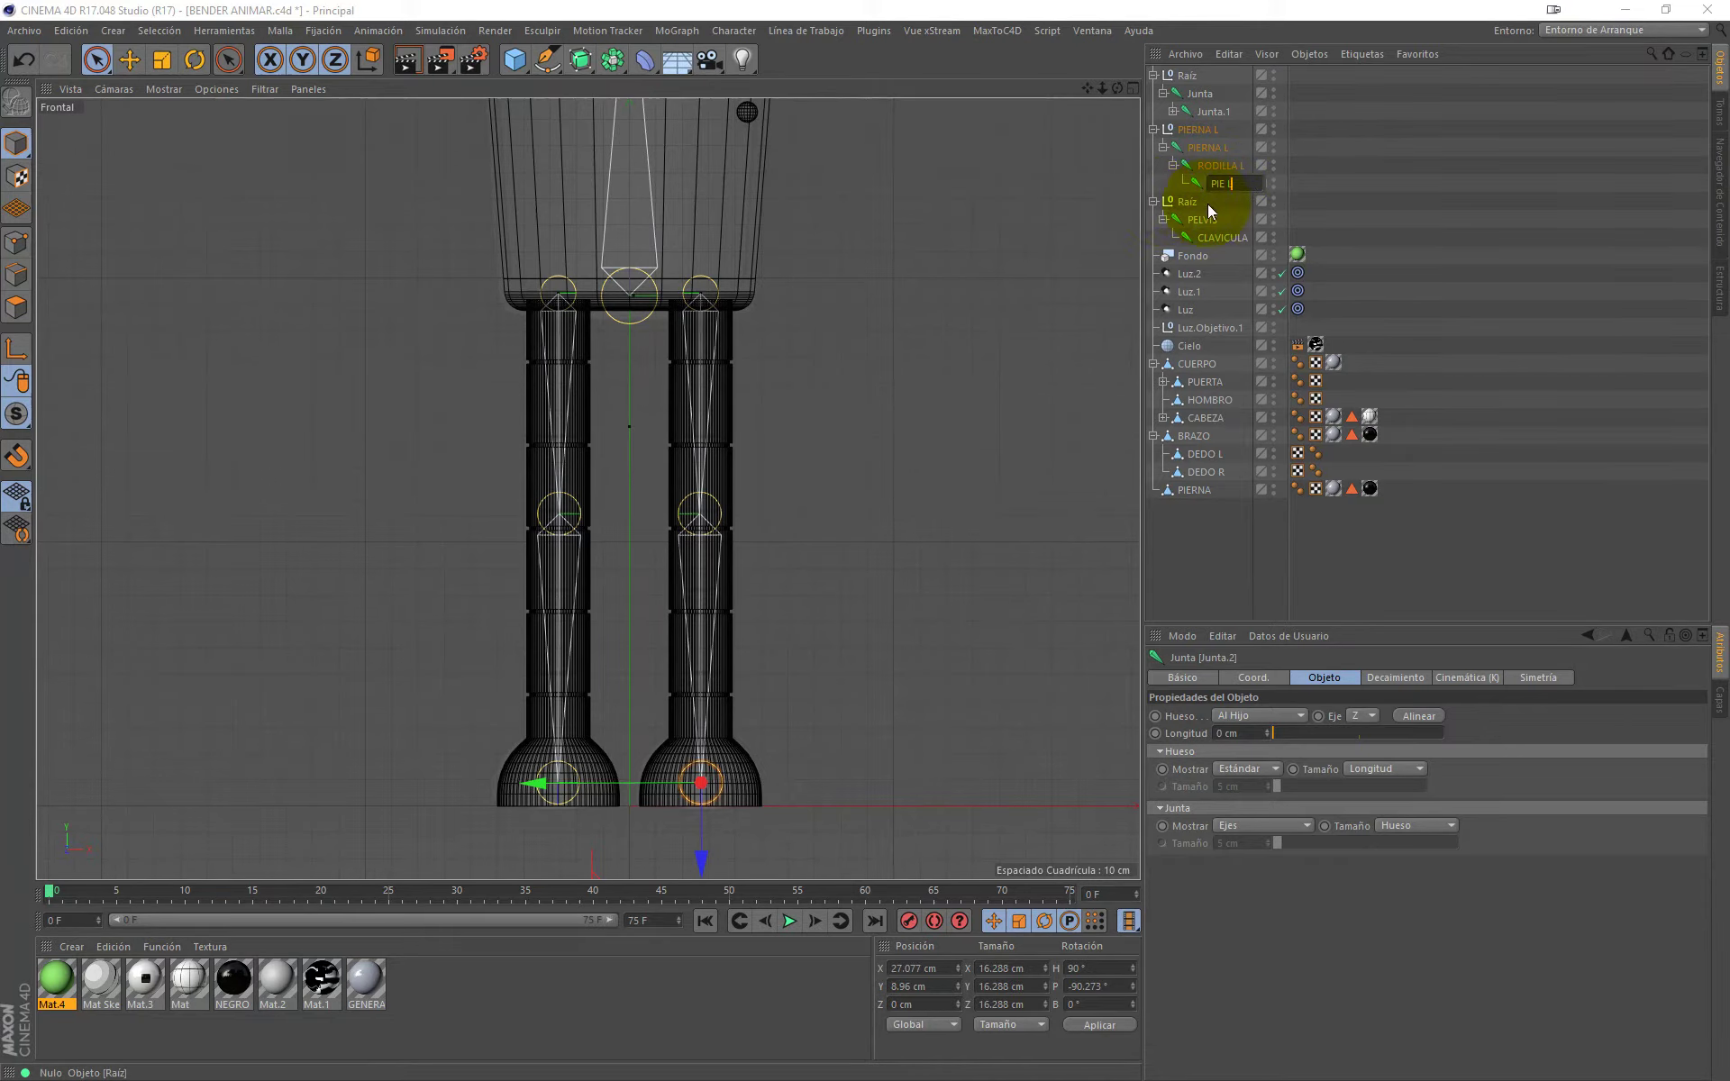
key("Return")
left_click(1174, 111)
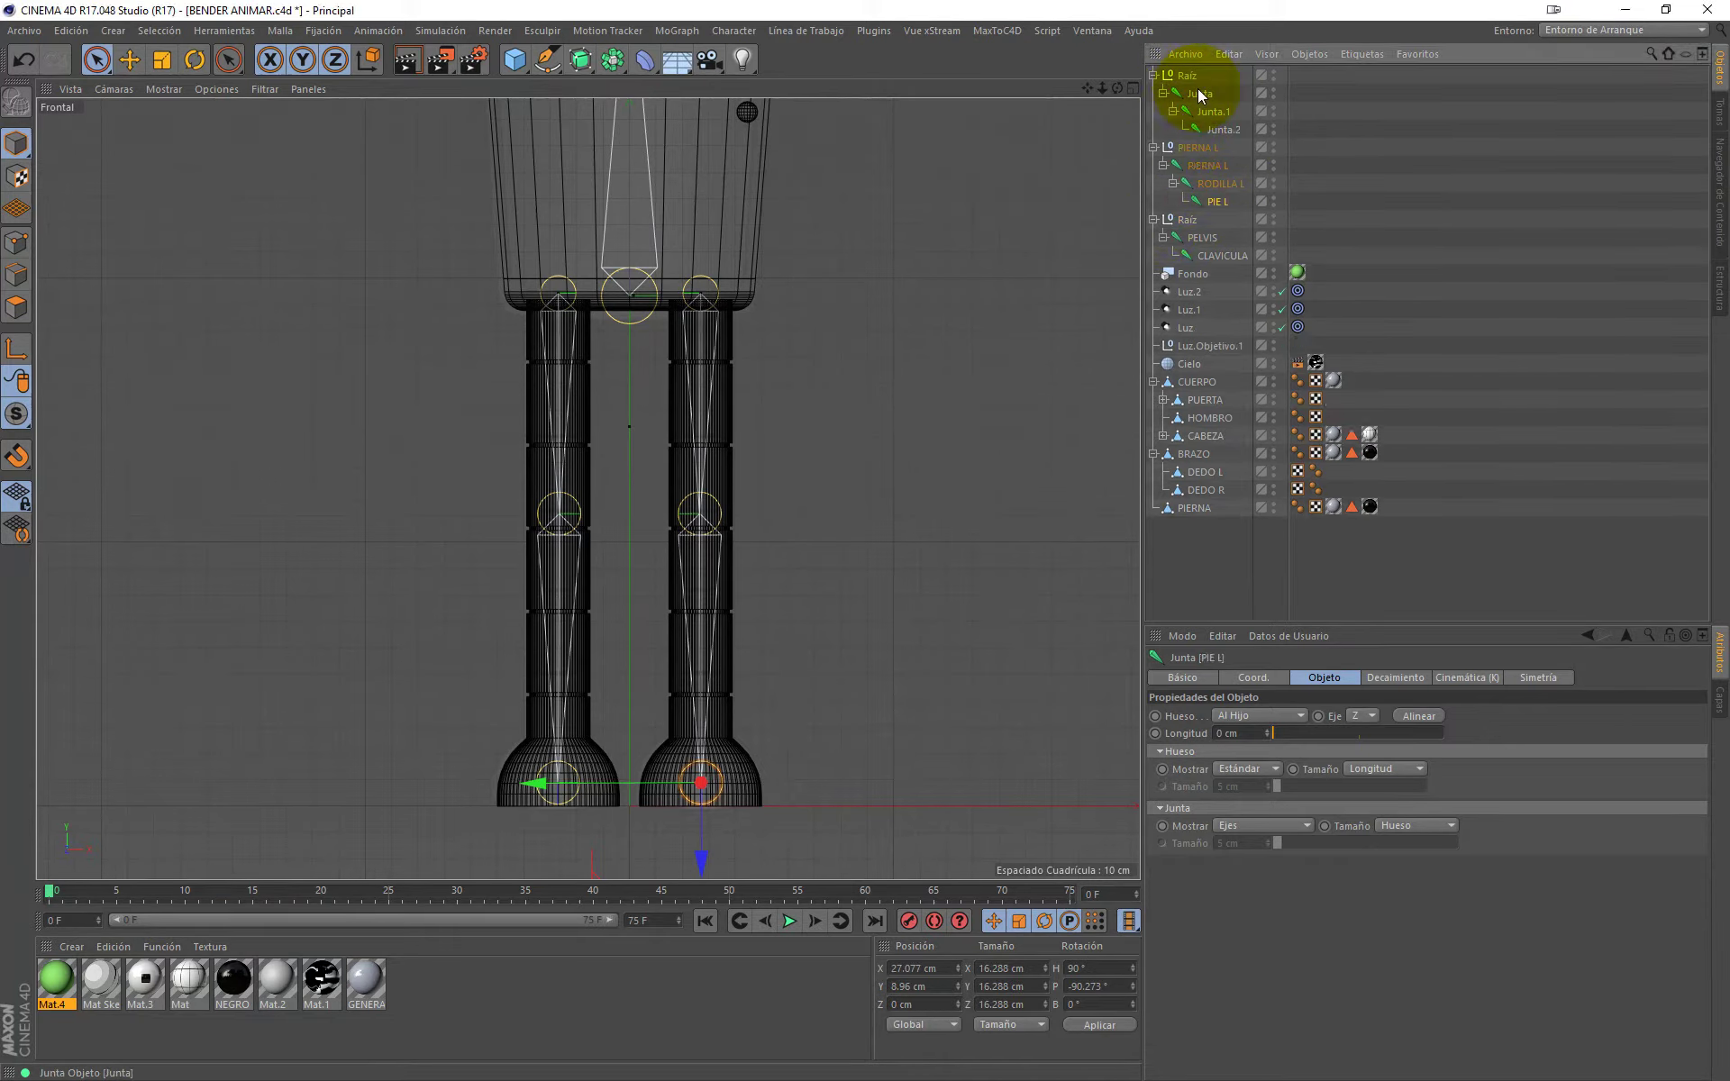
Step: Rename the other leg's root null and its hip joint to PIERNA R
left_click(1187, 76)
double_click(1186, 76)
type("P")
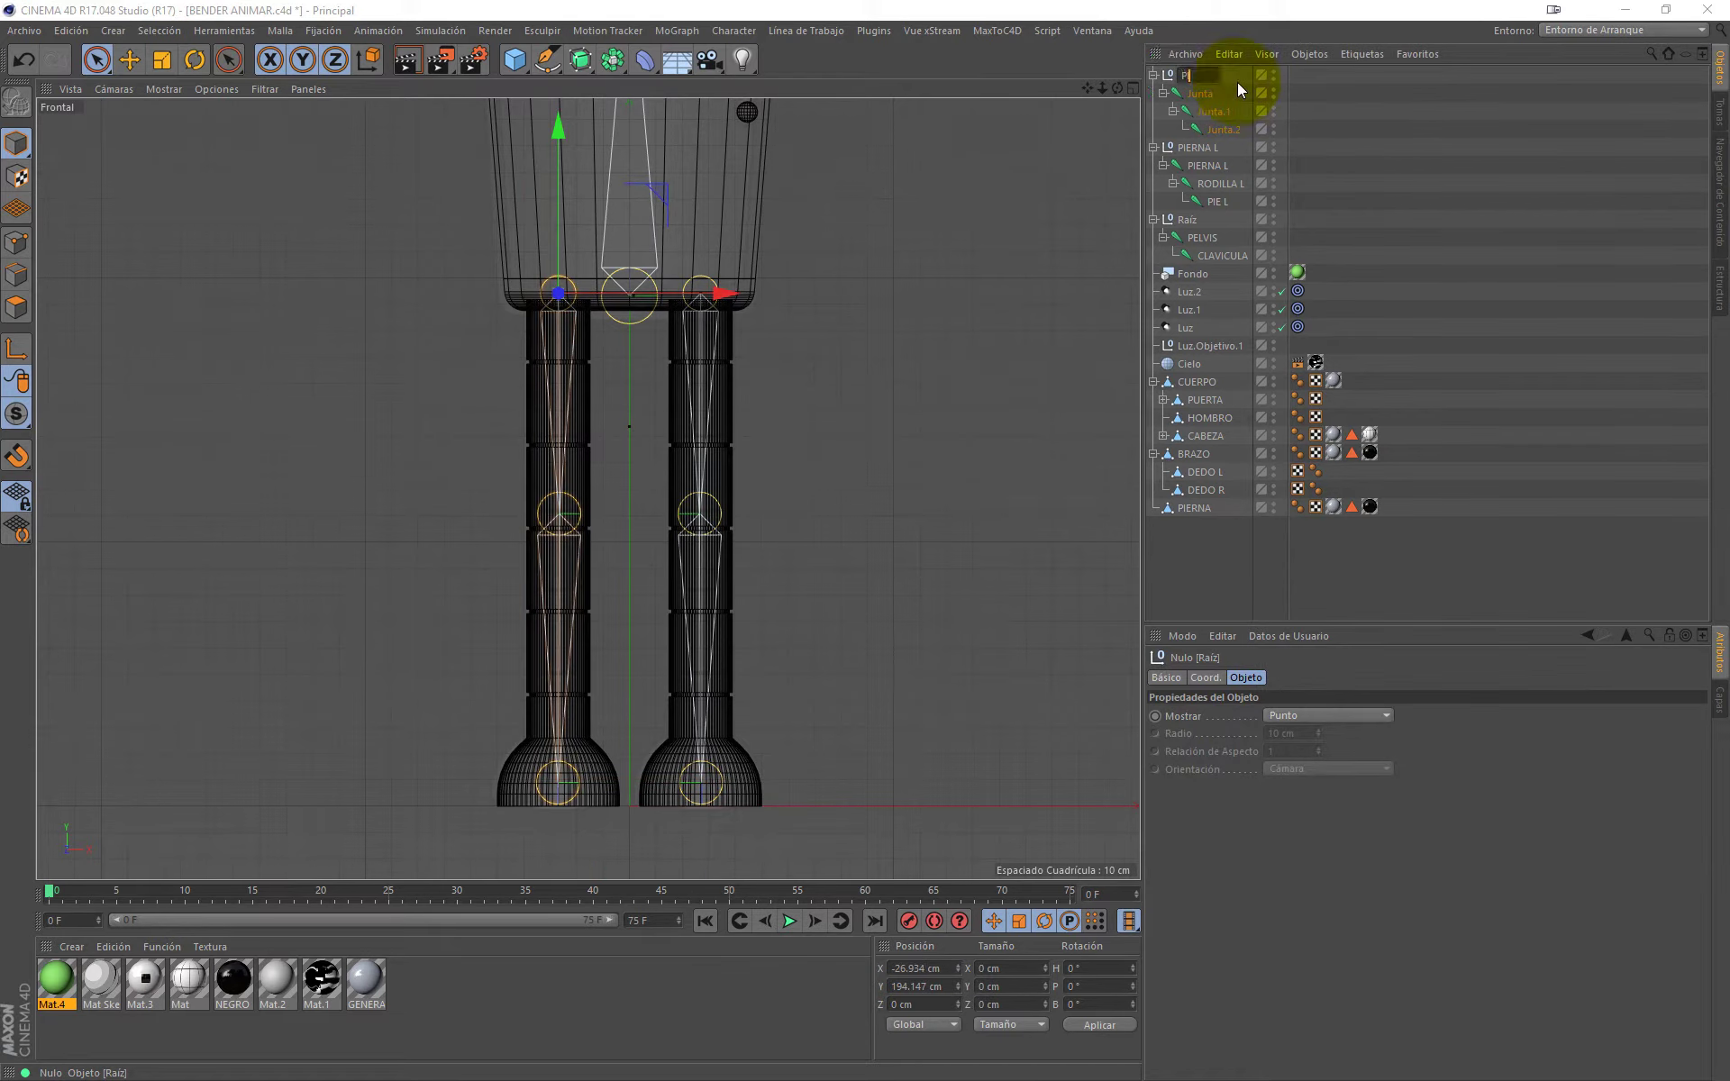
type("A R")
key("Return")
left_click(1205, 93)
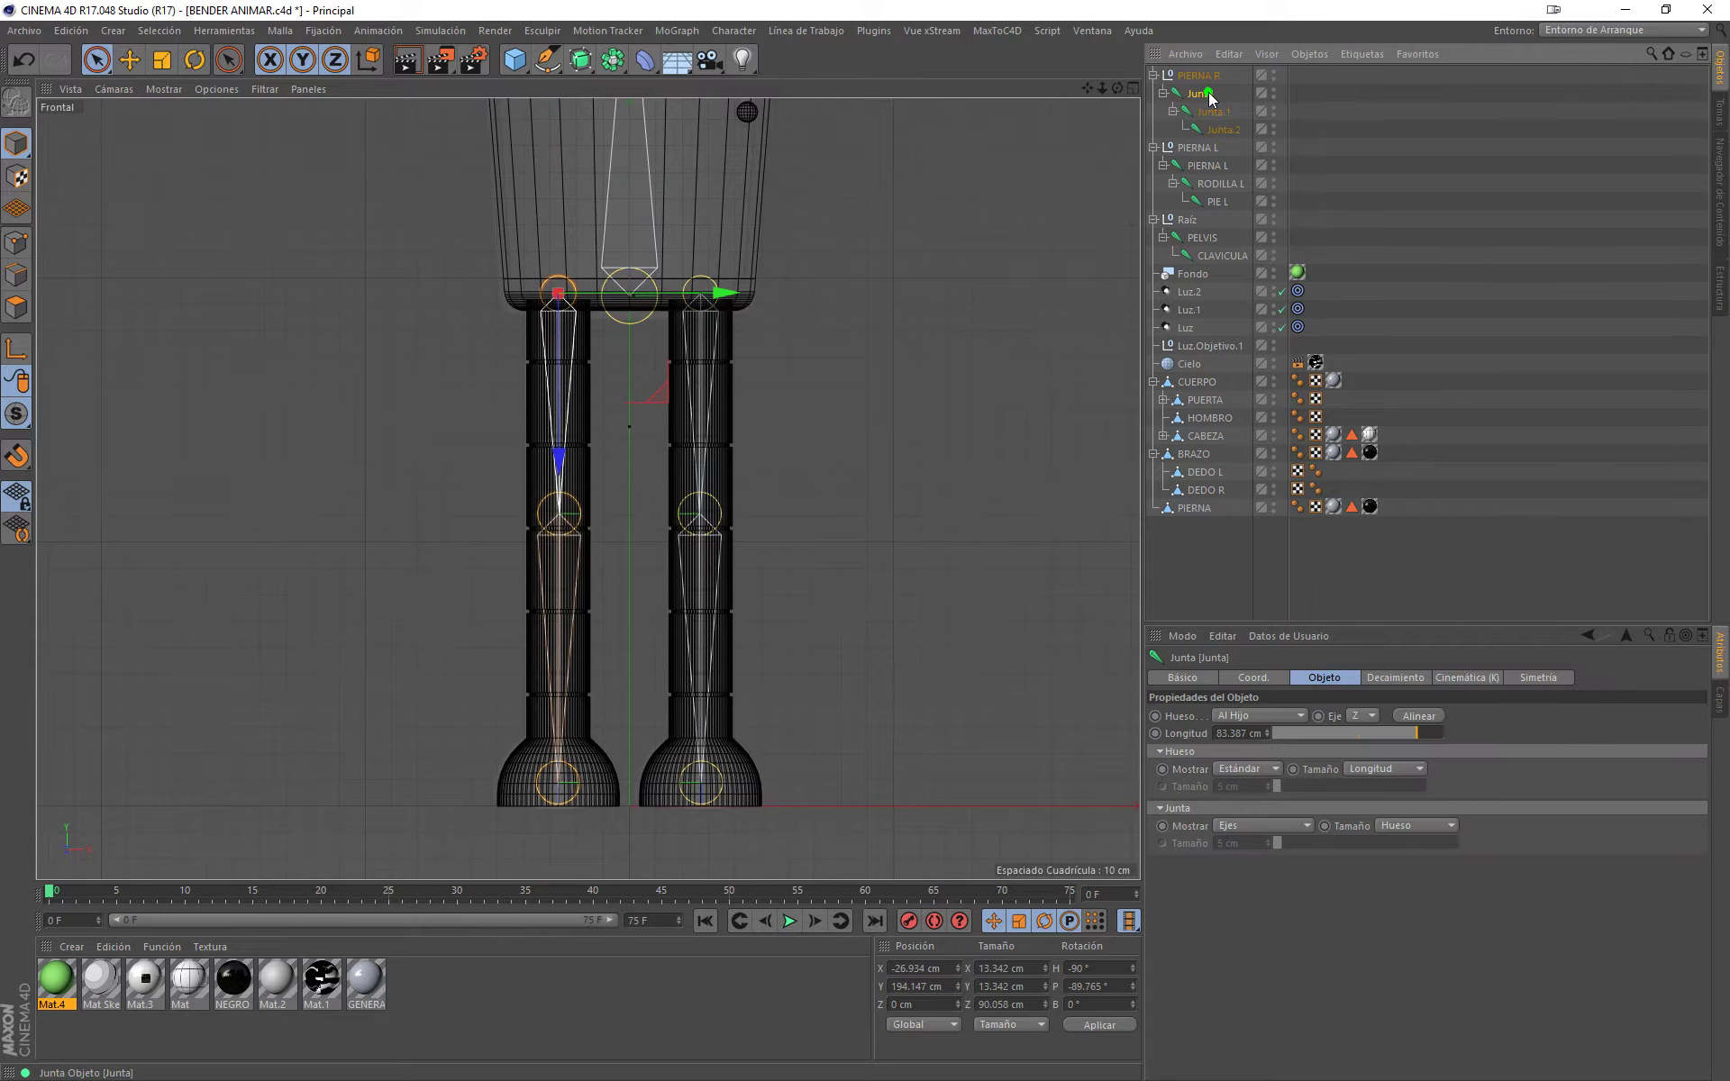
double_click(1206, 94)
type("PIERNA R")
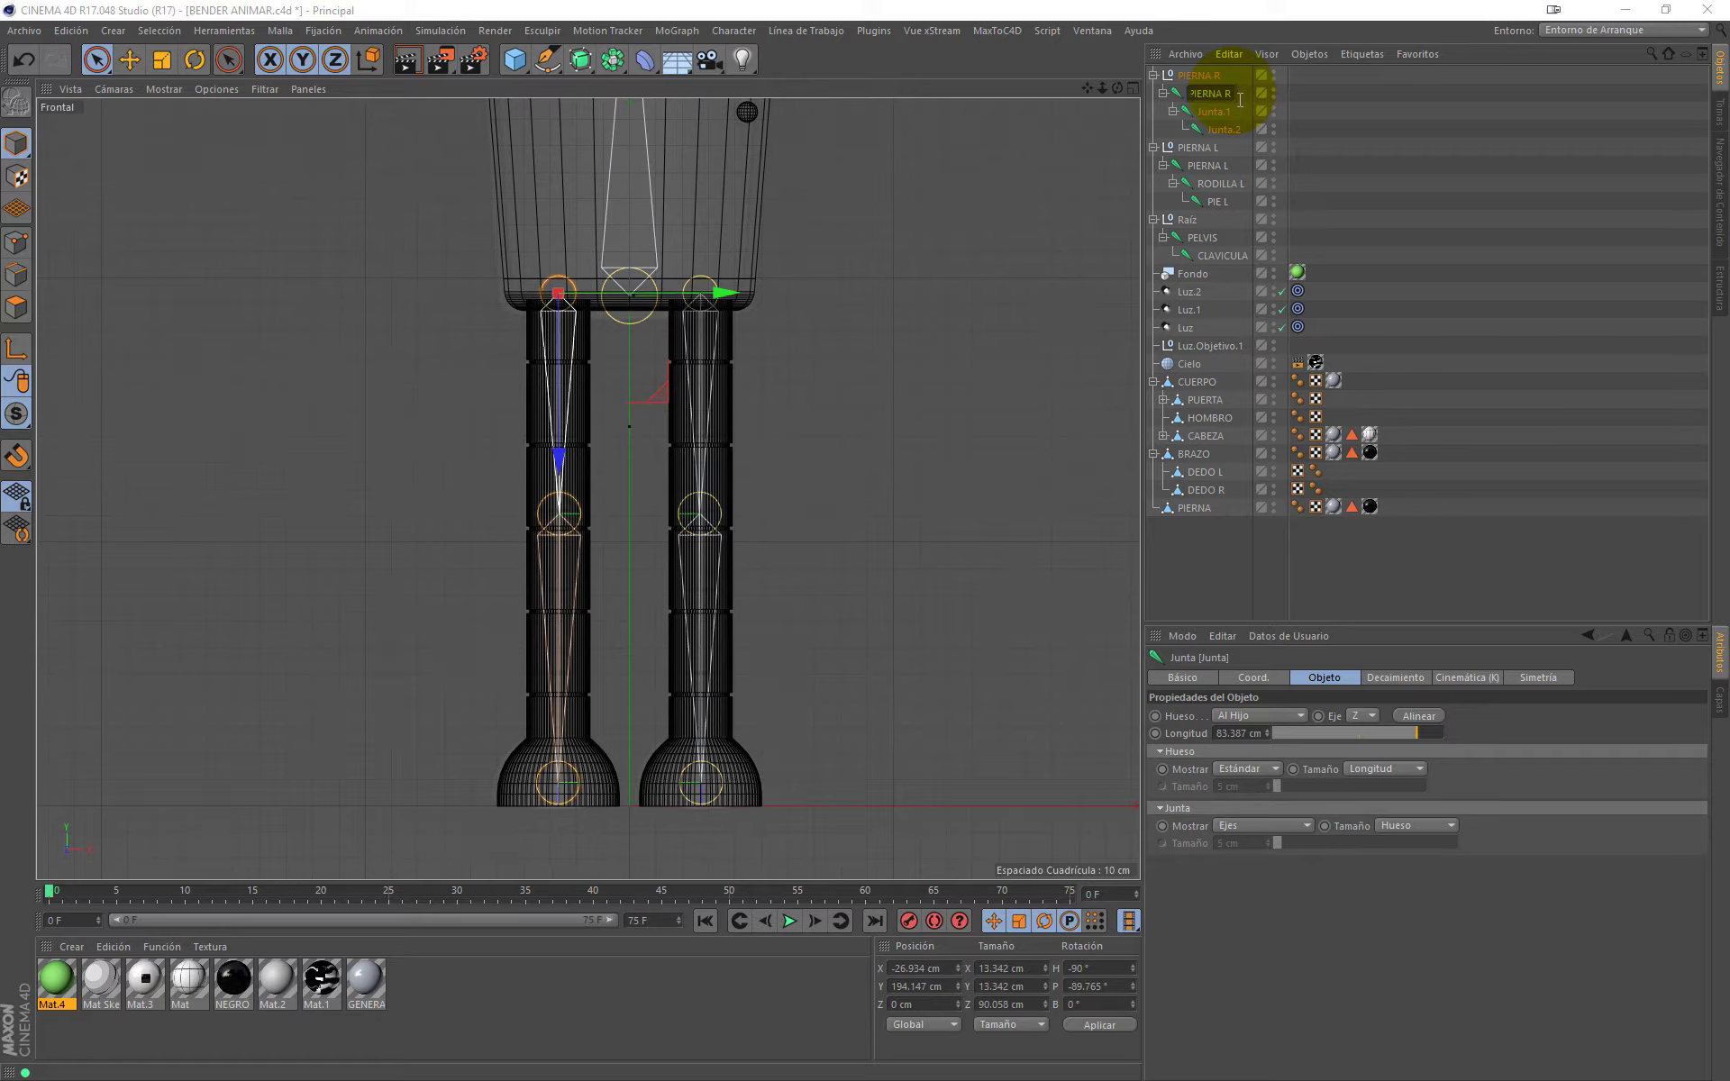
key("Return")
Step: Rename the right knee joint to RODILLA R and the foot joint to PIE R
left_click(1225, 111)
double_click(1226, 112)
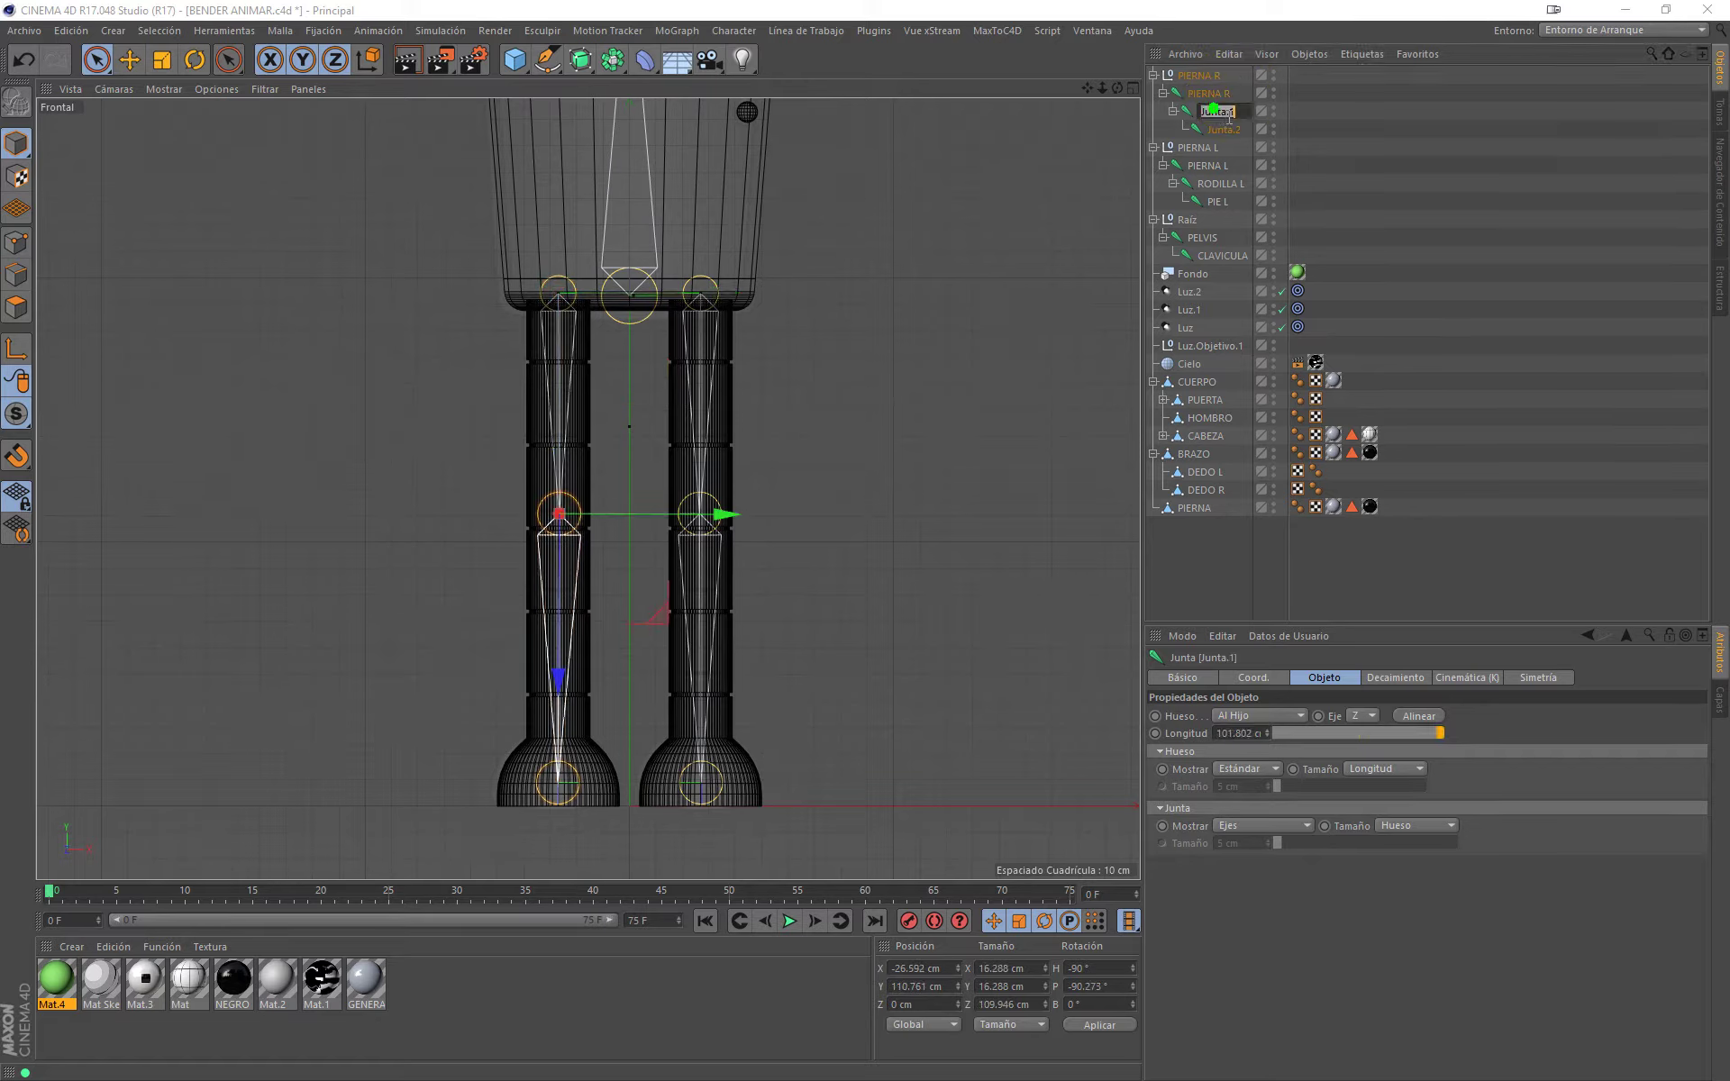
type("RODILLA R")
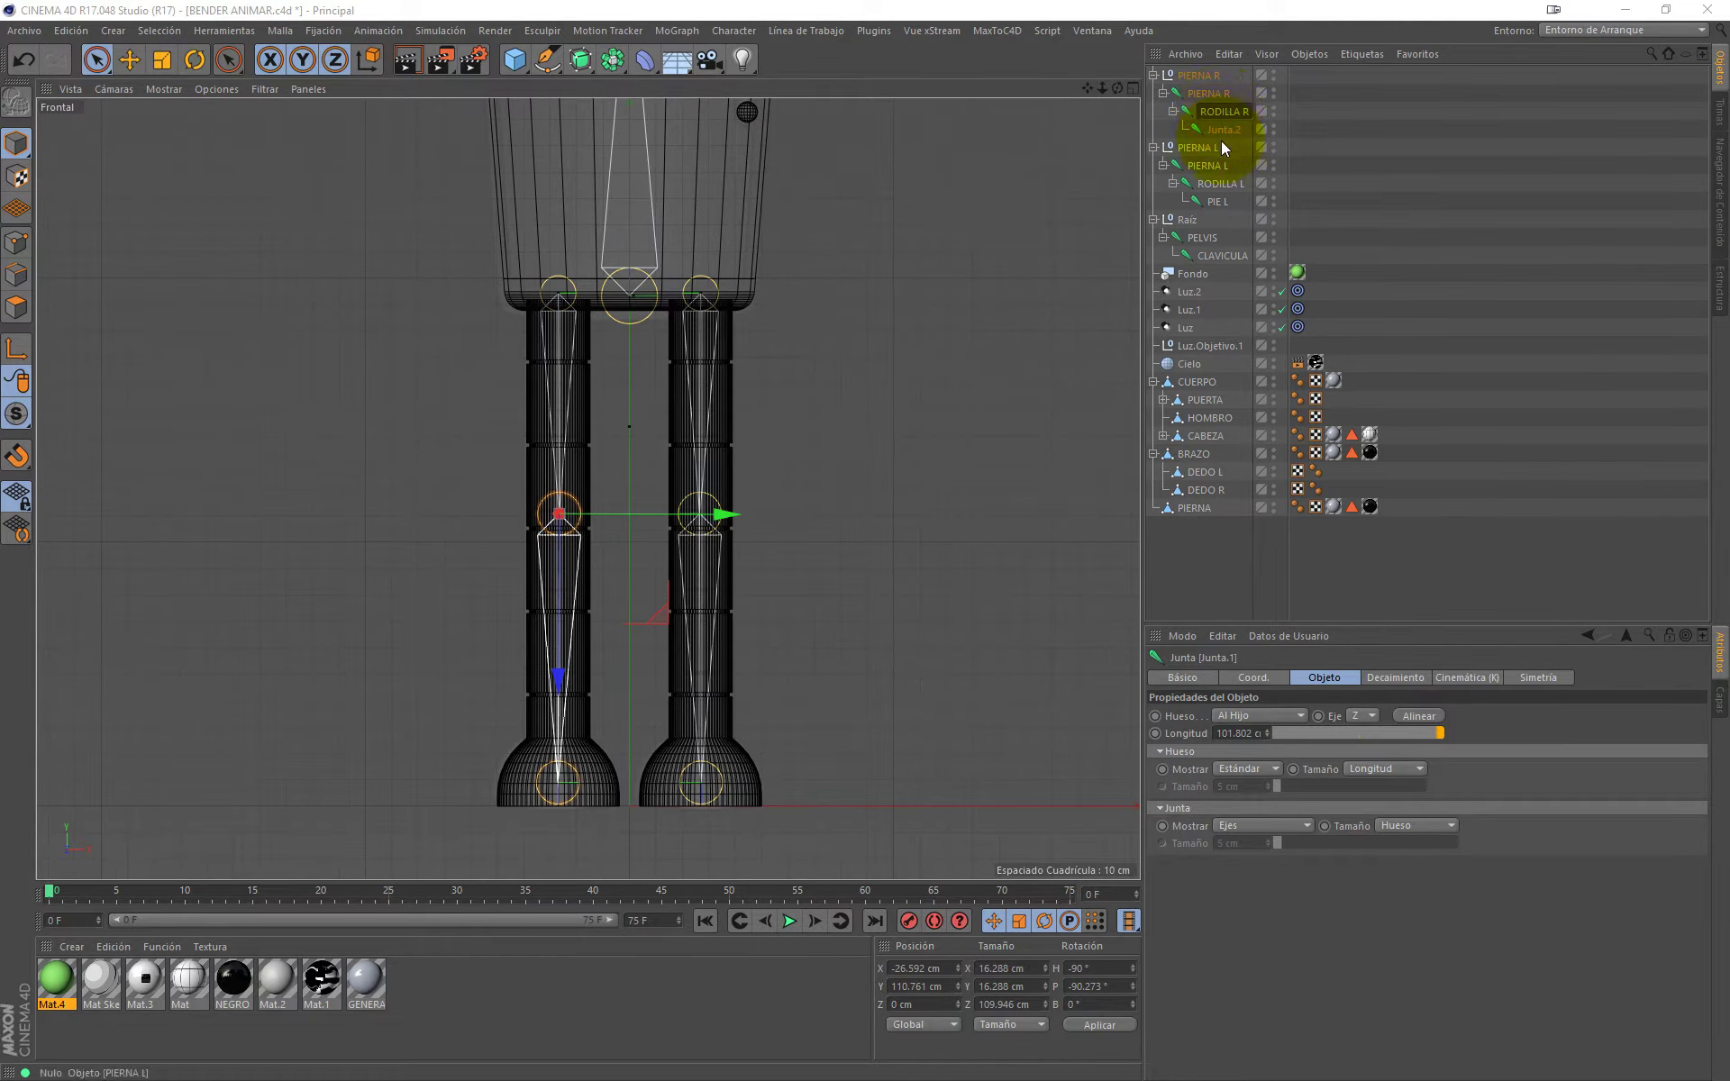
key("Return")
left_click(1227, 130)
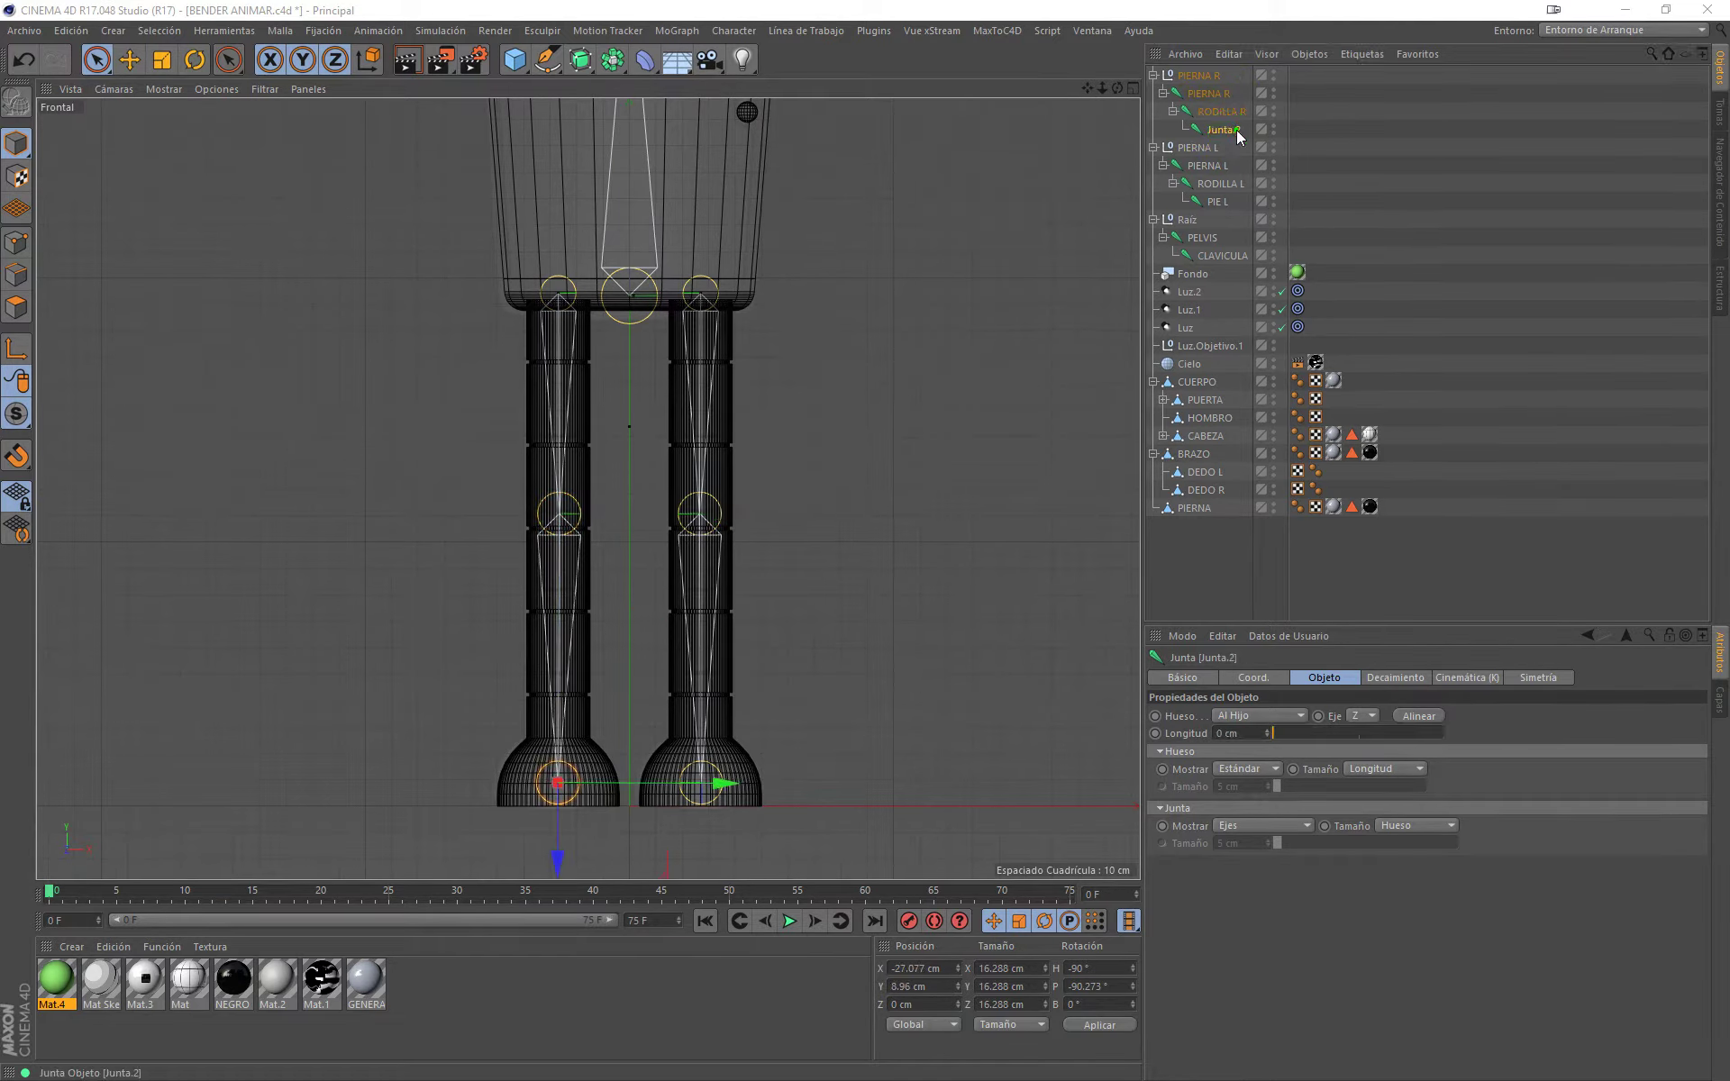
double_click(1241, 135)
type("PIE R")
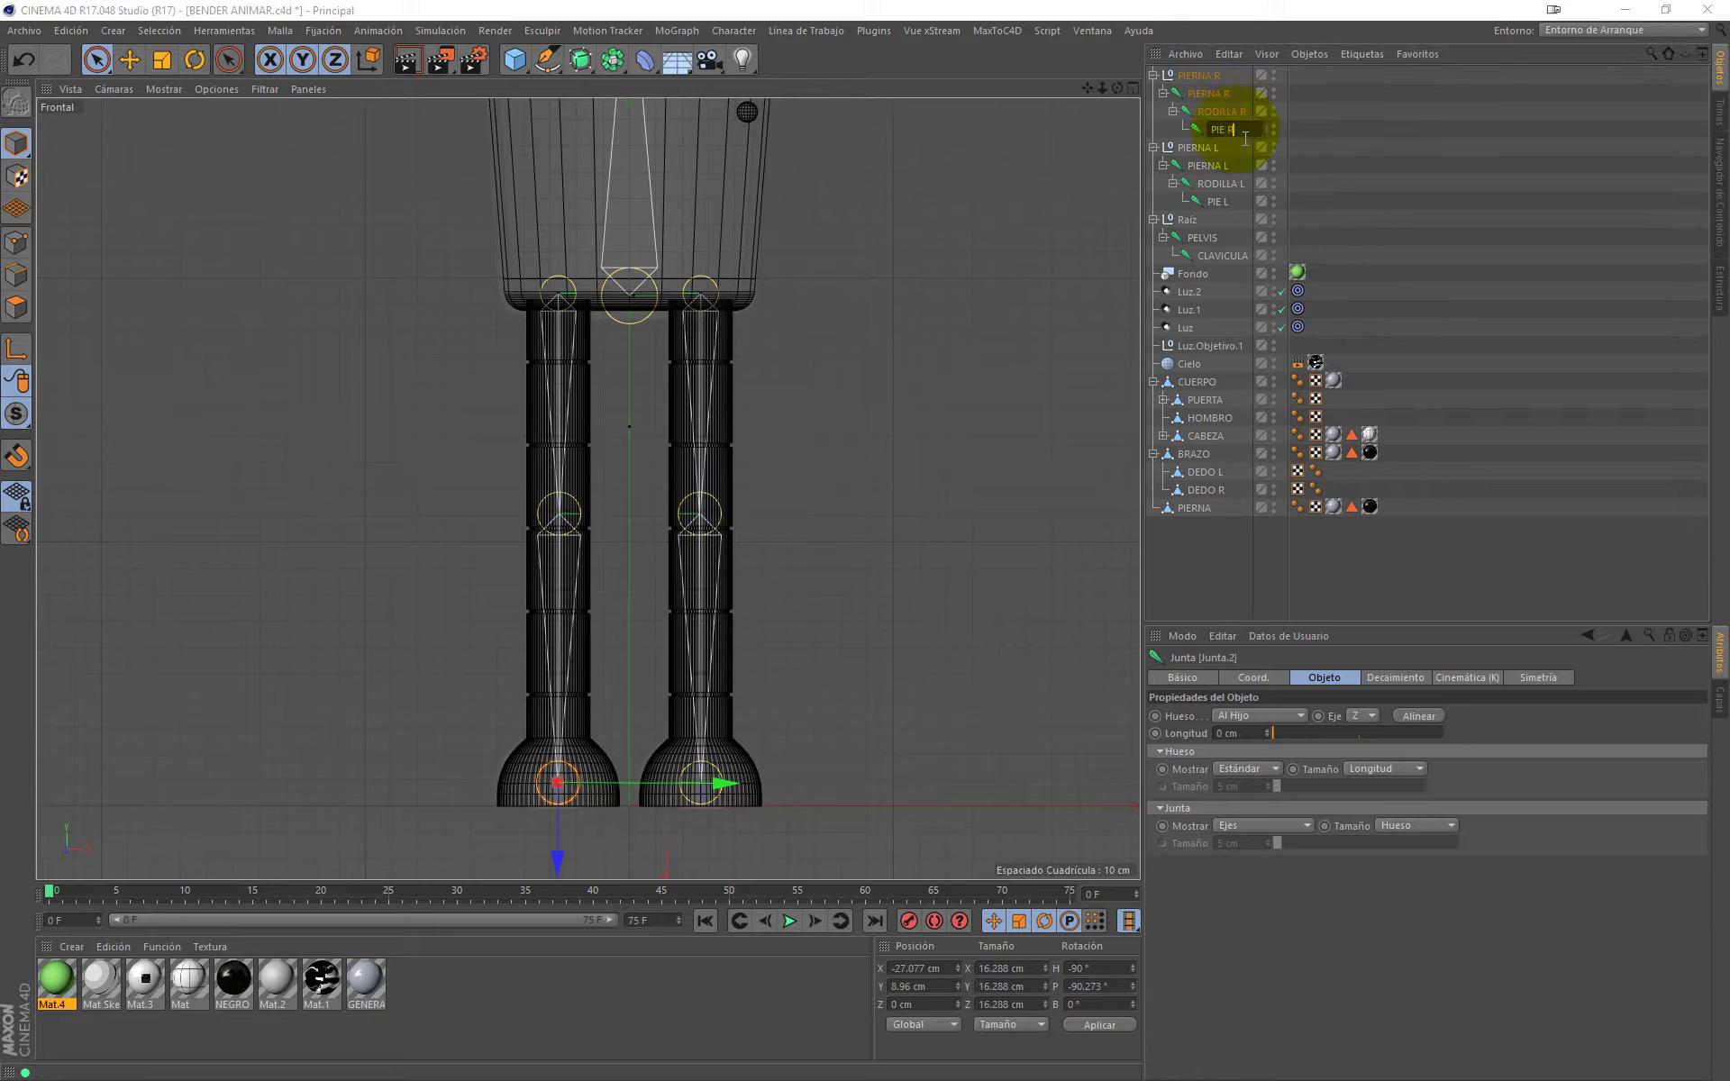
left_click(1304, 137)
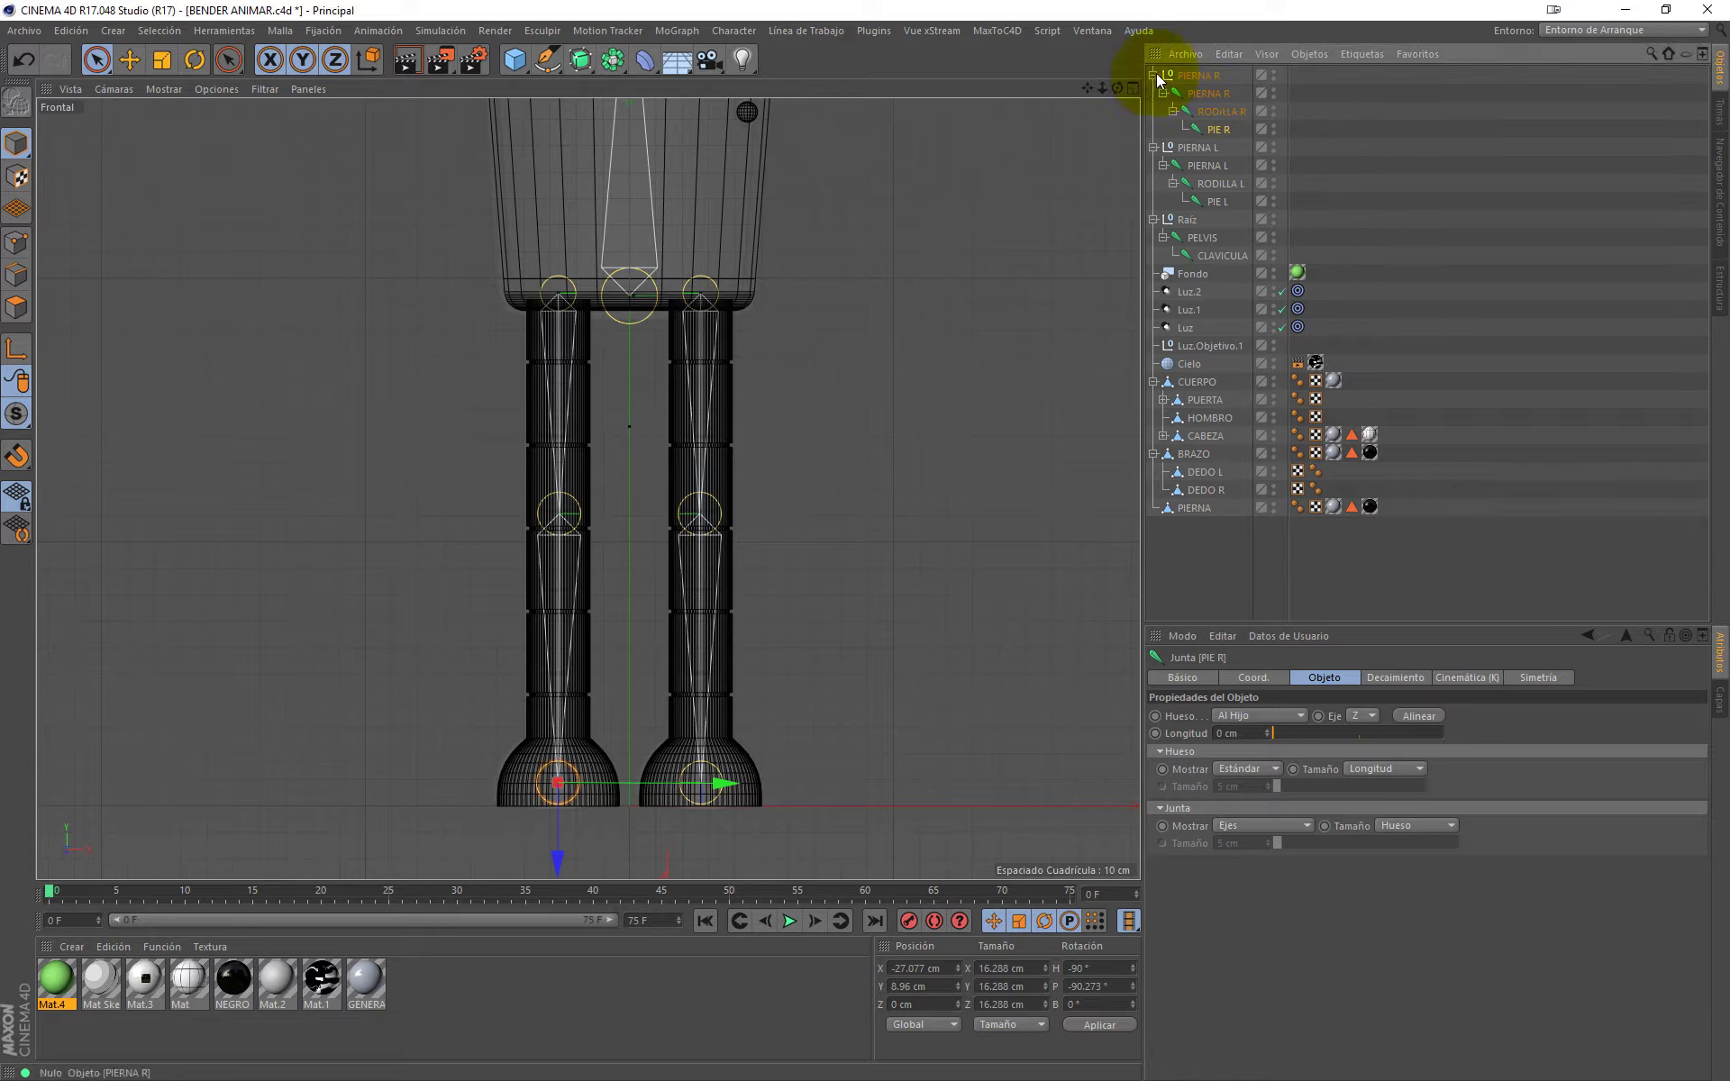
left_click(1154, 75)
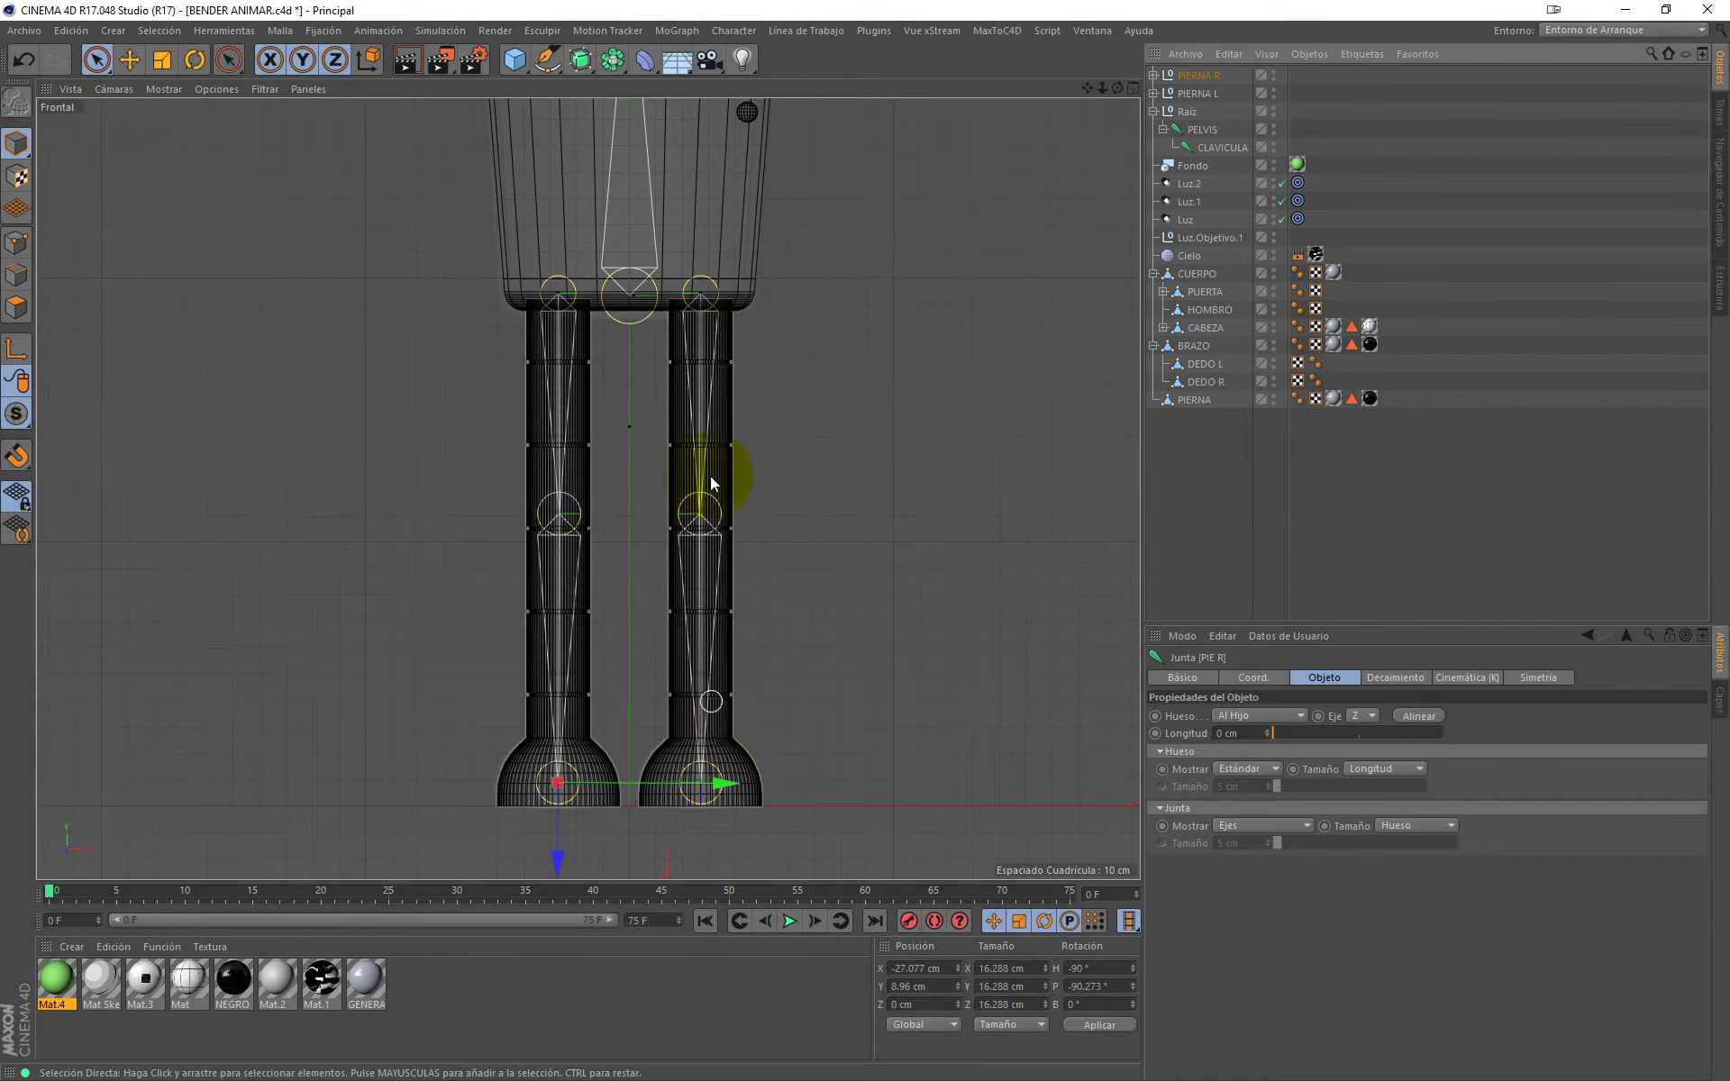
Step: Pan and zoom the views so the whole robot, arms included, fills the front view
mouse_move(733, 262)
middle_mouse_down()
mouse_move(726, 521)
mouse_move(771, 369)
middle_mouse_up()
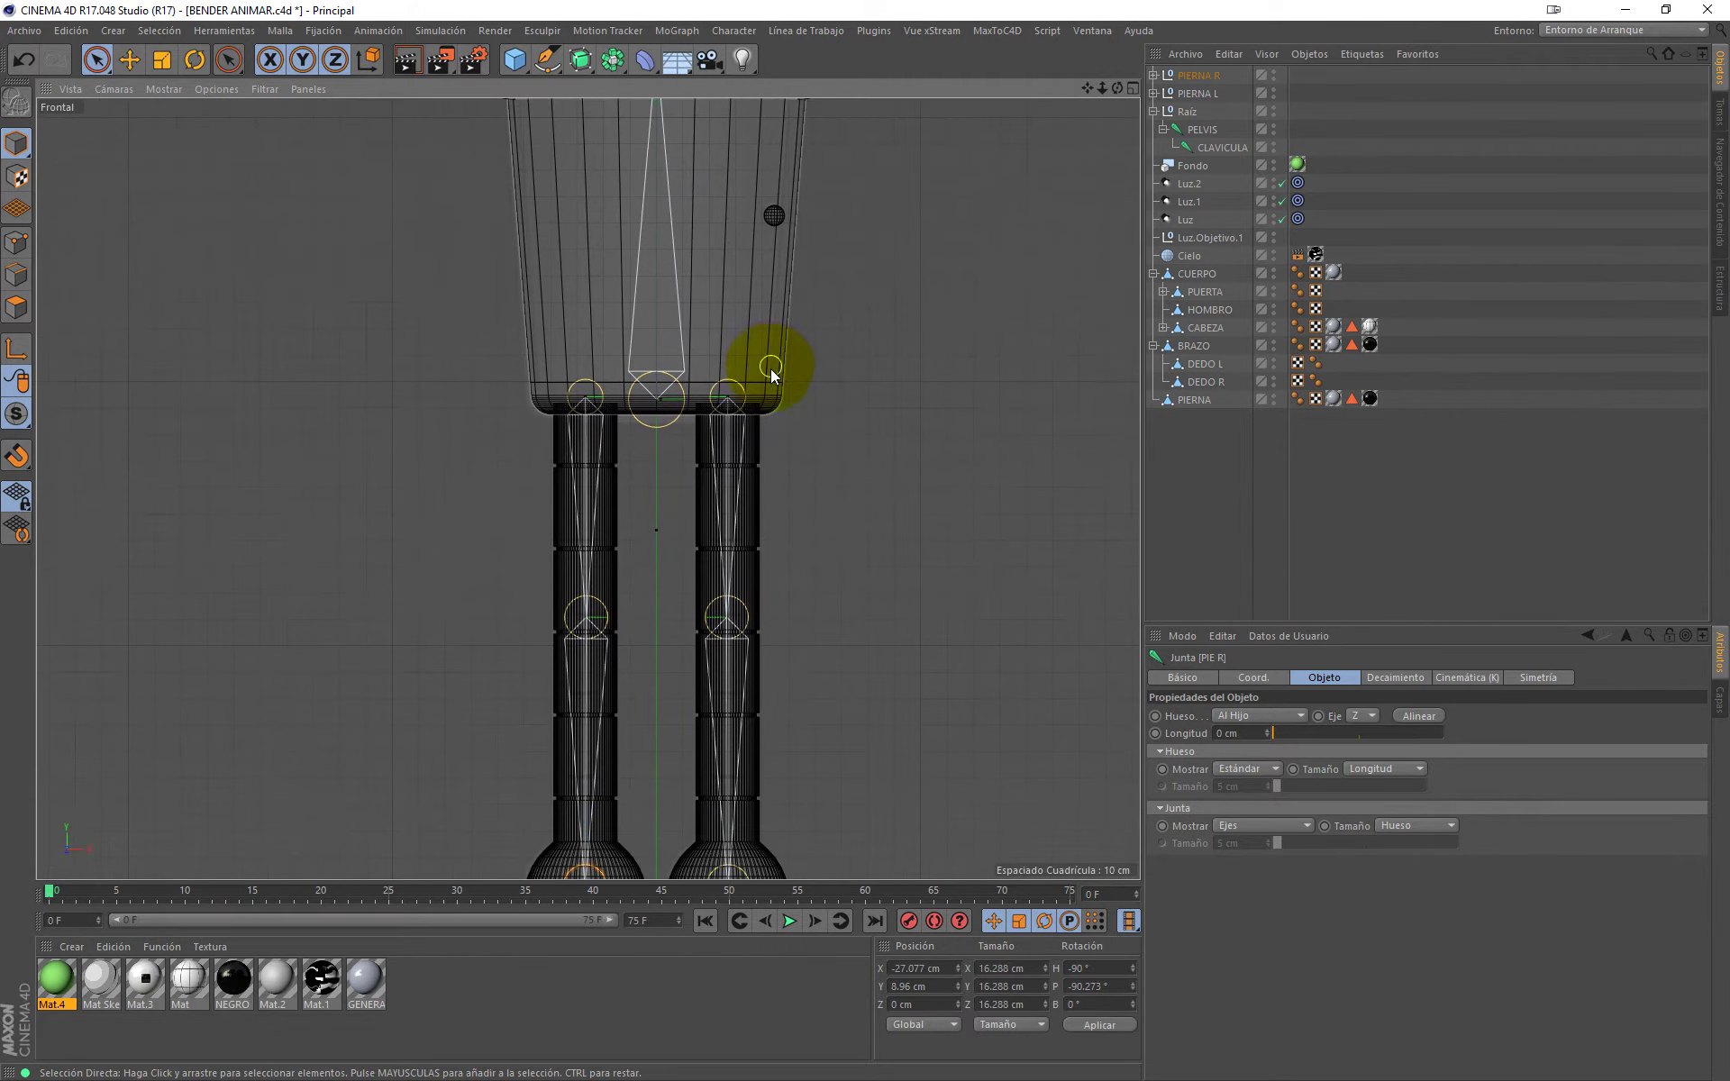
middle_click(770, 370)
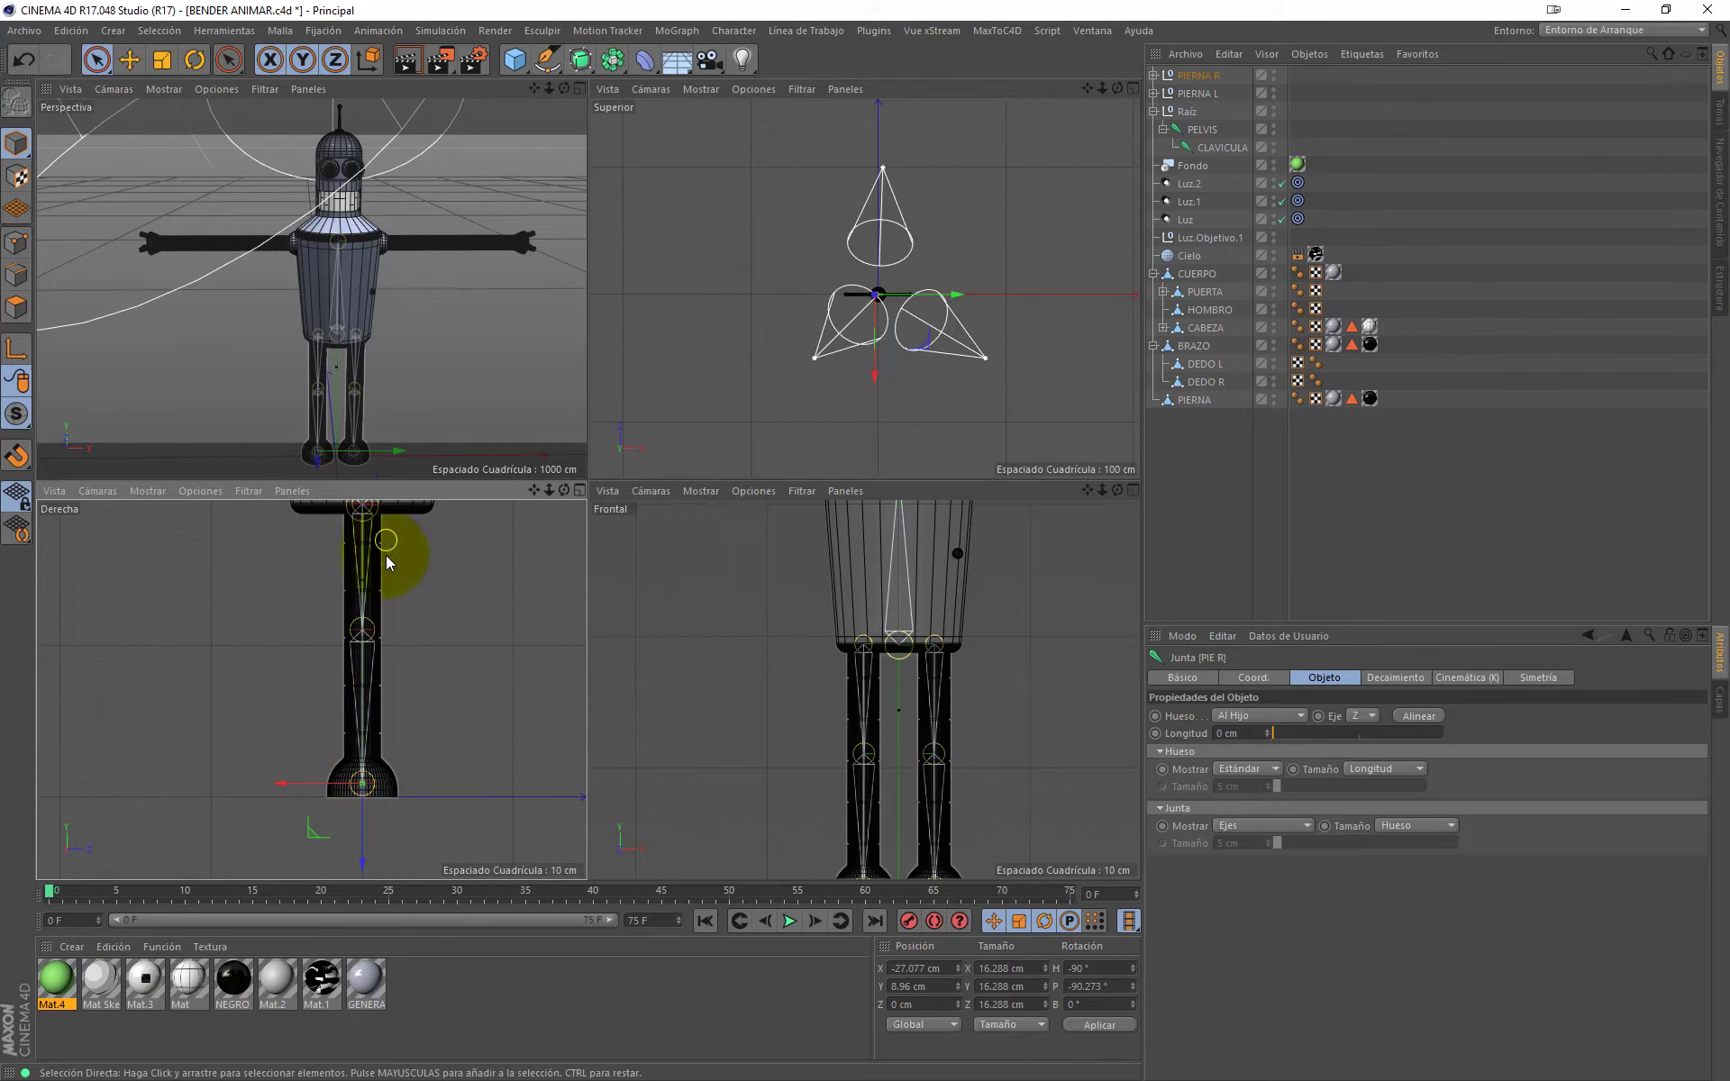
middle_click_drag(406, 629, 397, 745)
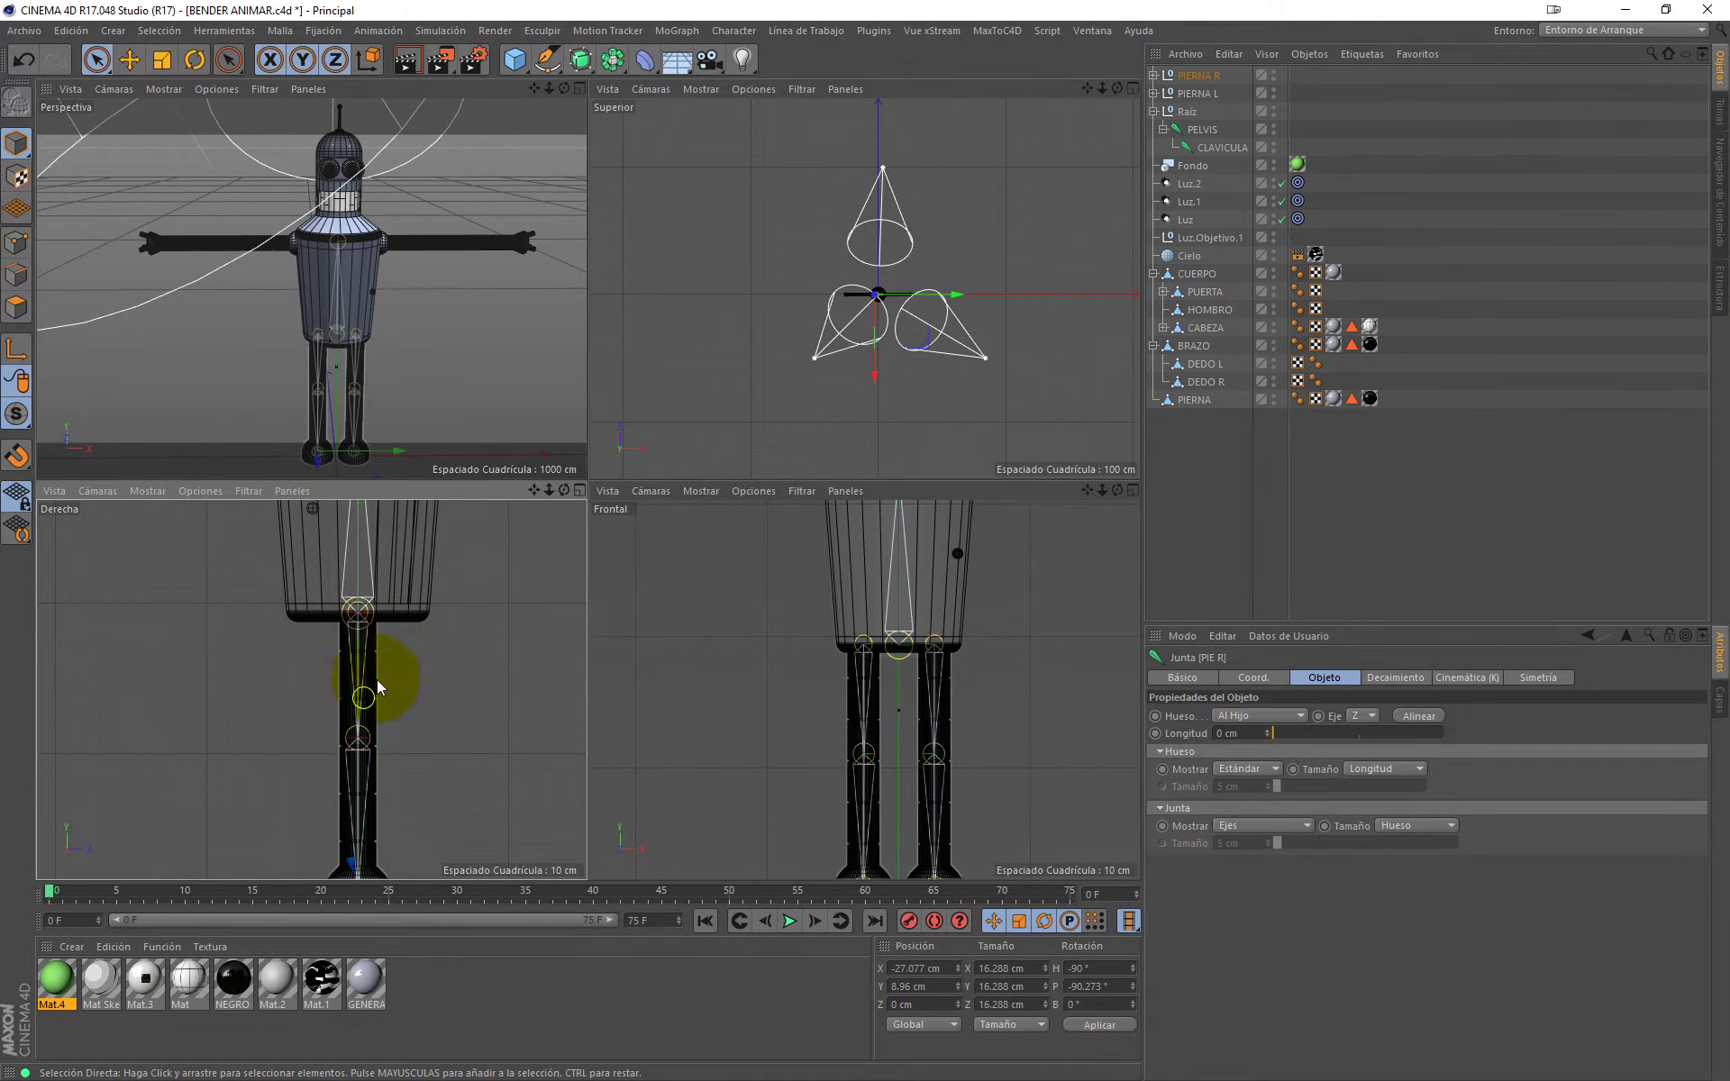
middle_click(842, 631)
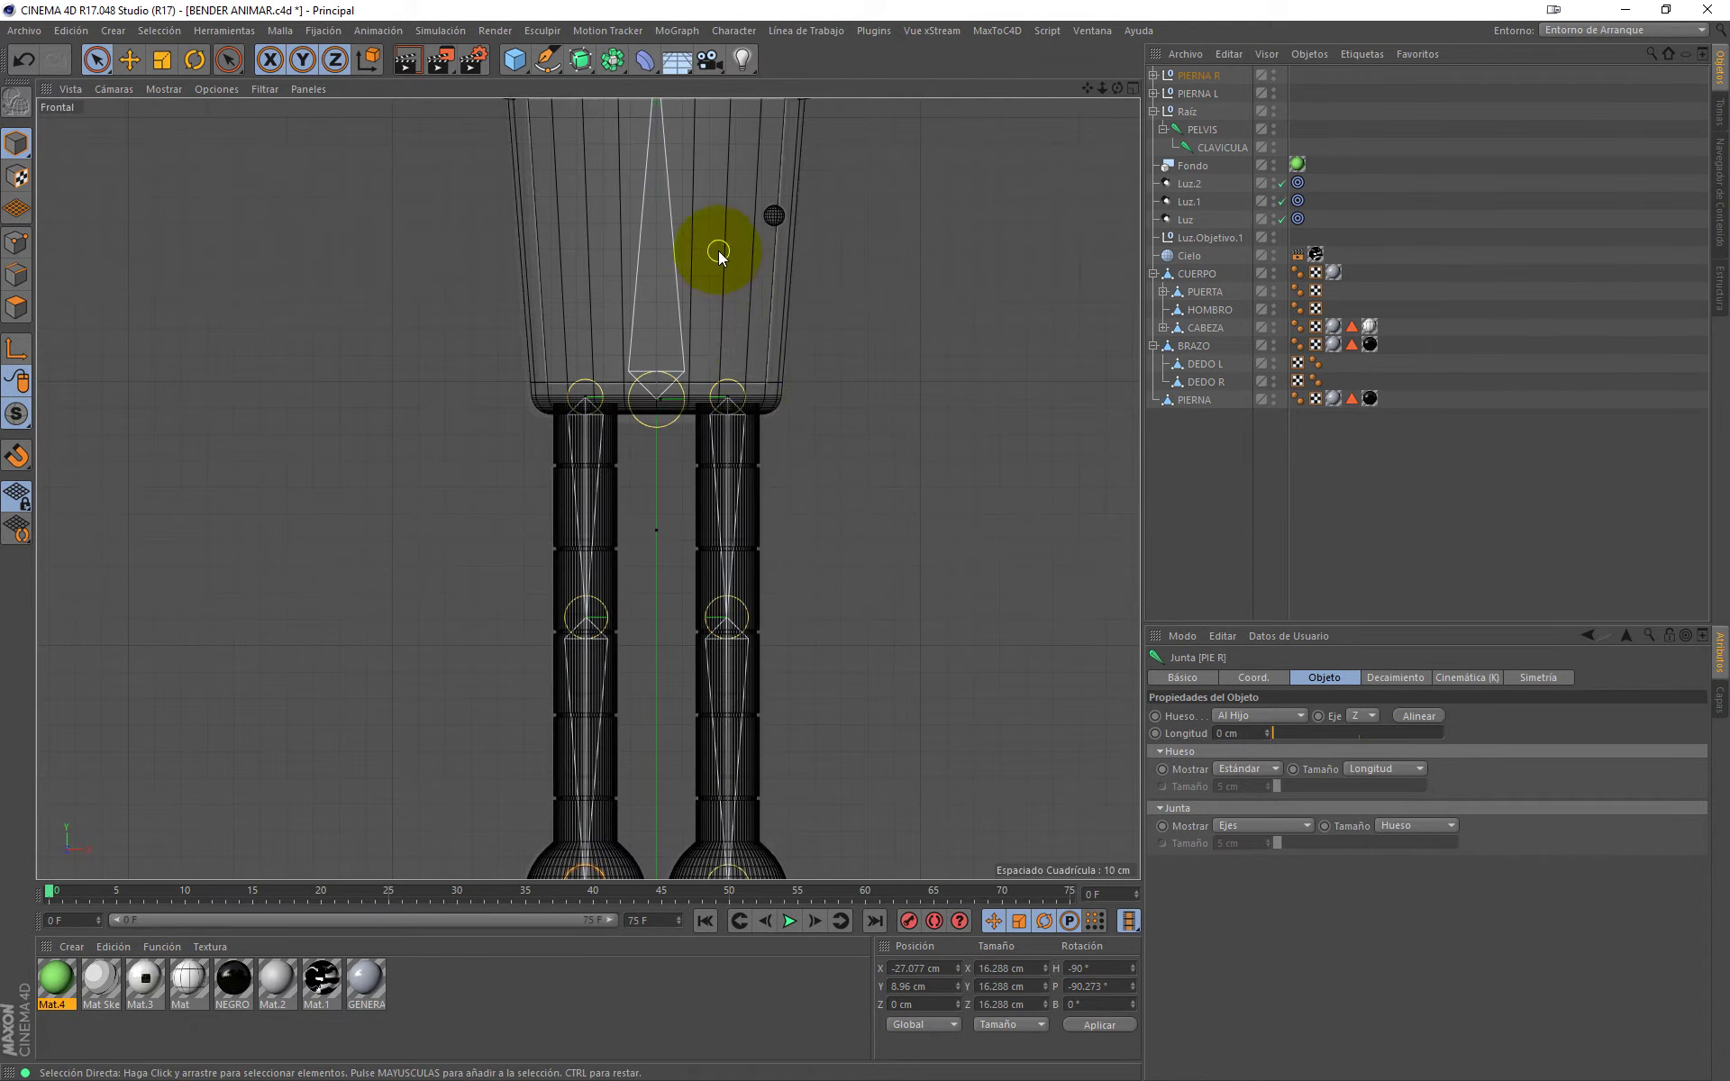
mouse_move(717, 251)
middle_mouse_down()
mouse_move(788, 338)
mouse_move(717, 404)
middle_mouse_up()
scroll(811, 423, "down", 3)
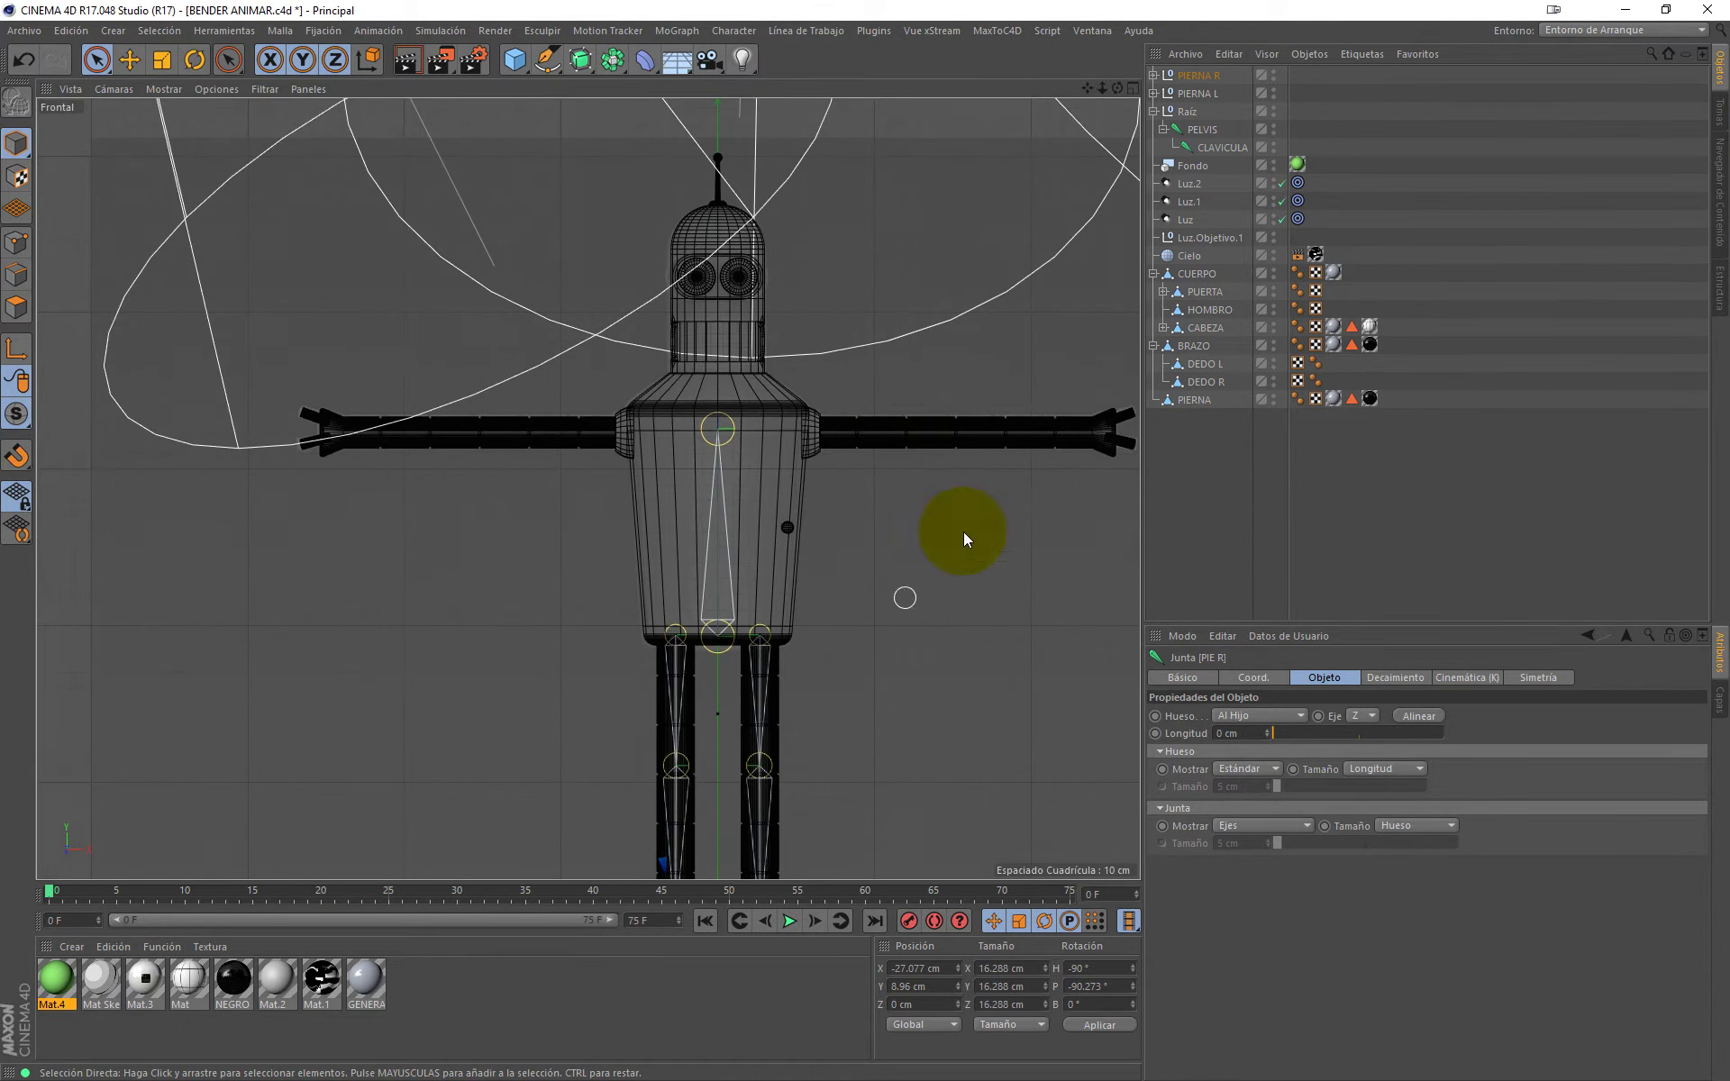
middle_click_drag(939, 548, 799, 501)
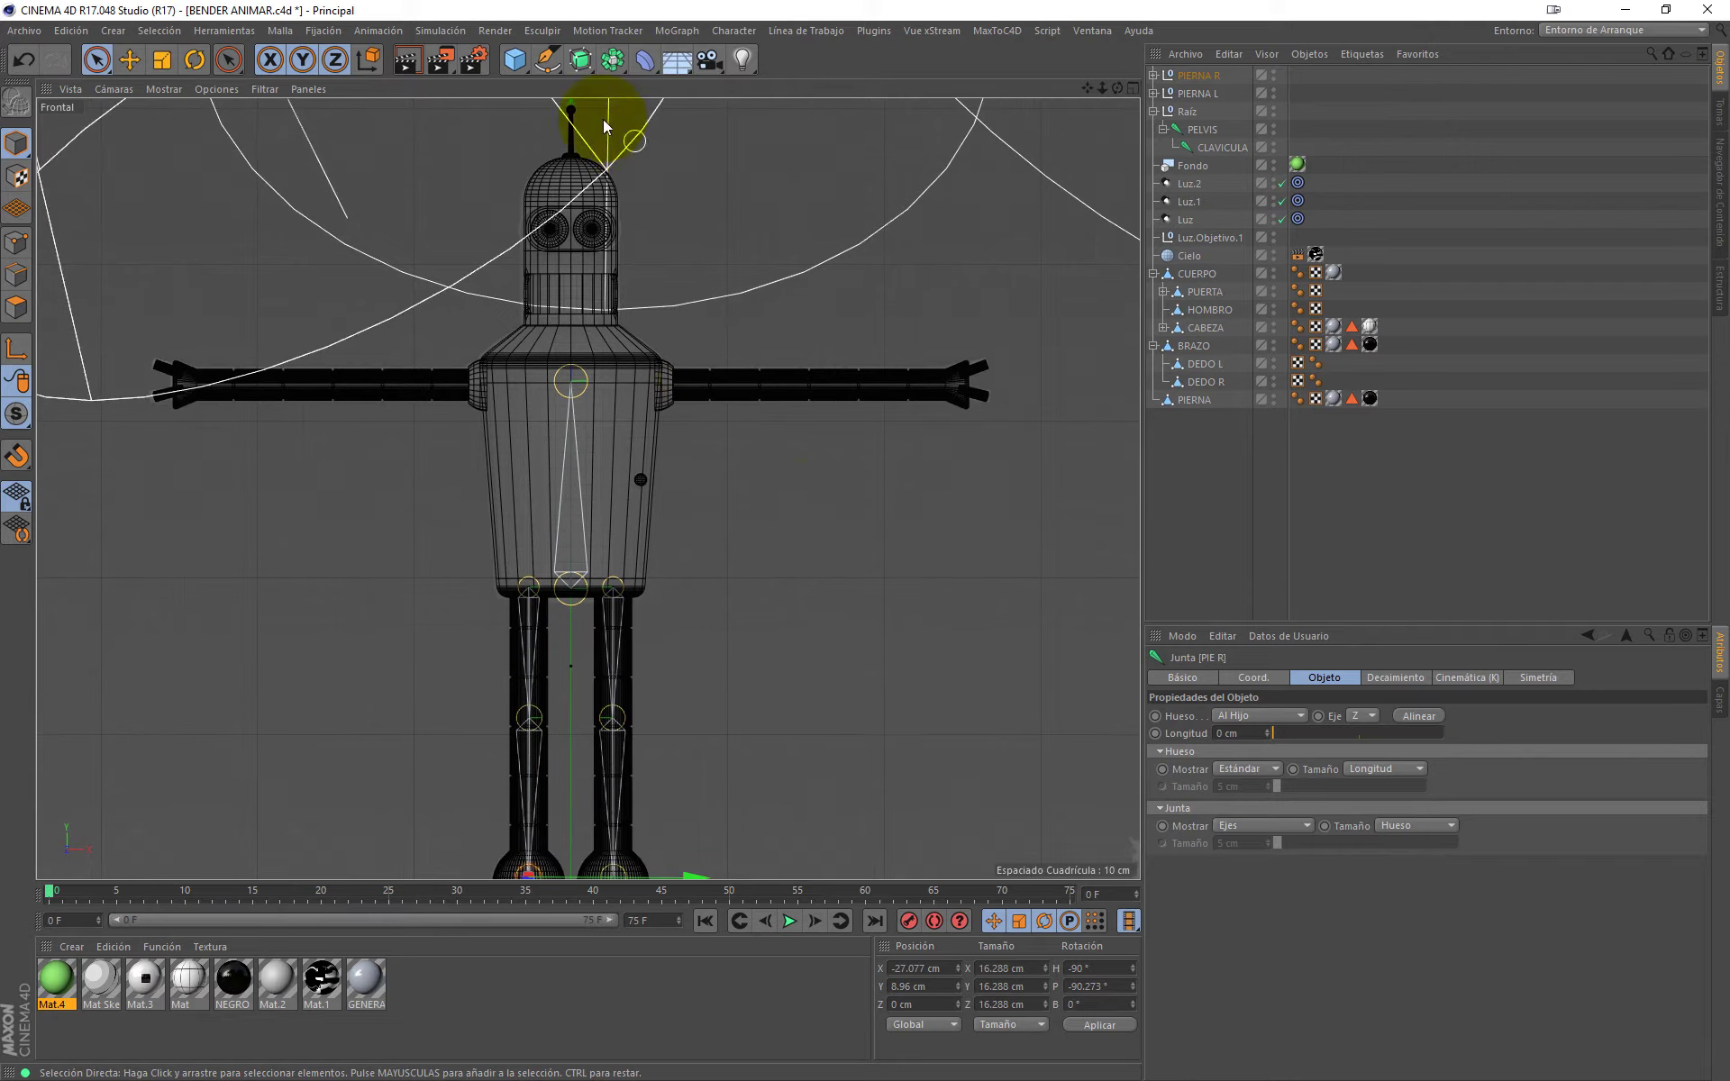
Step: Clear the selection and bring up the Character rigging tools menu
left_click(734, 32)
left_click(1151, 458)
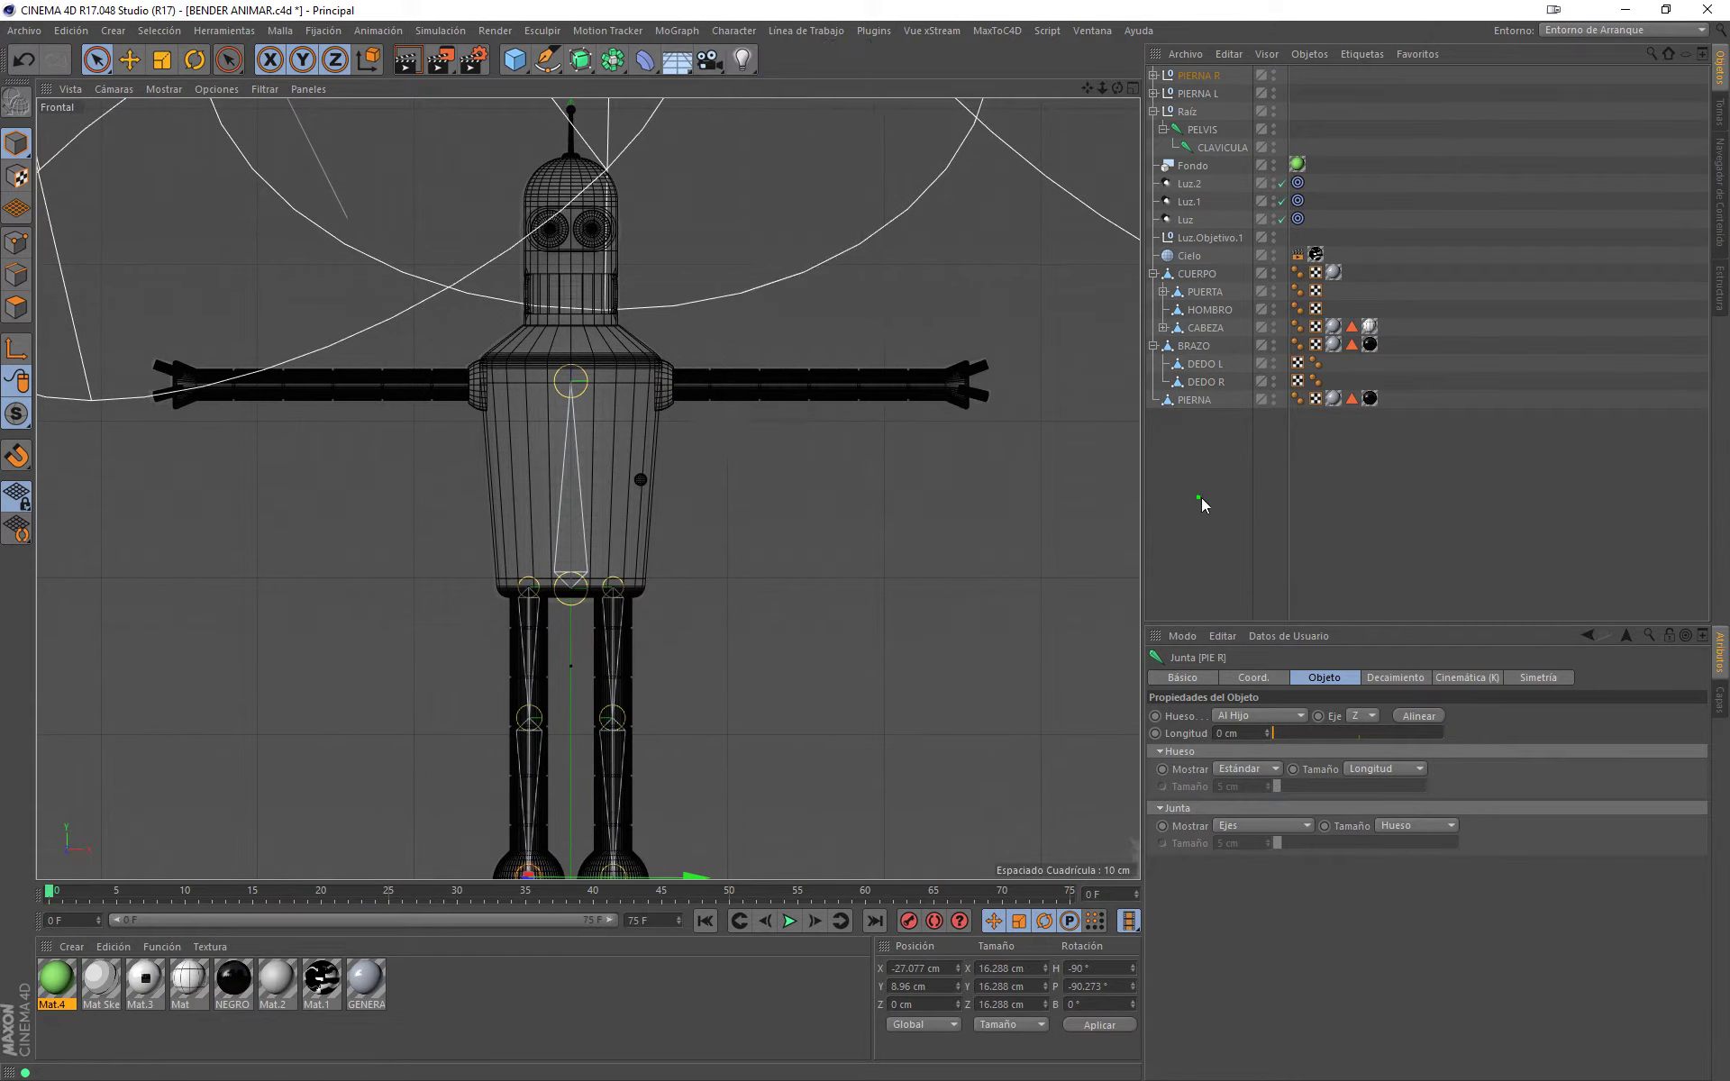
left_click(1227, 450)
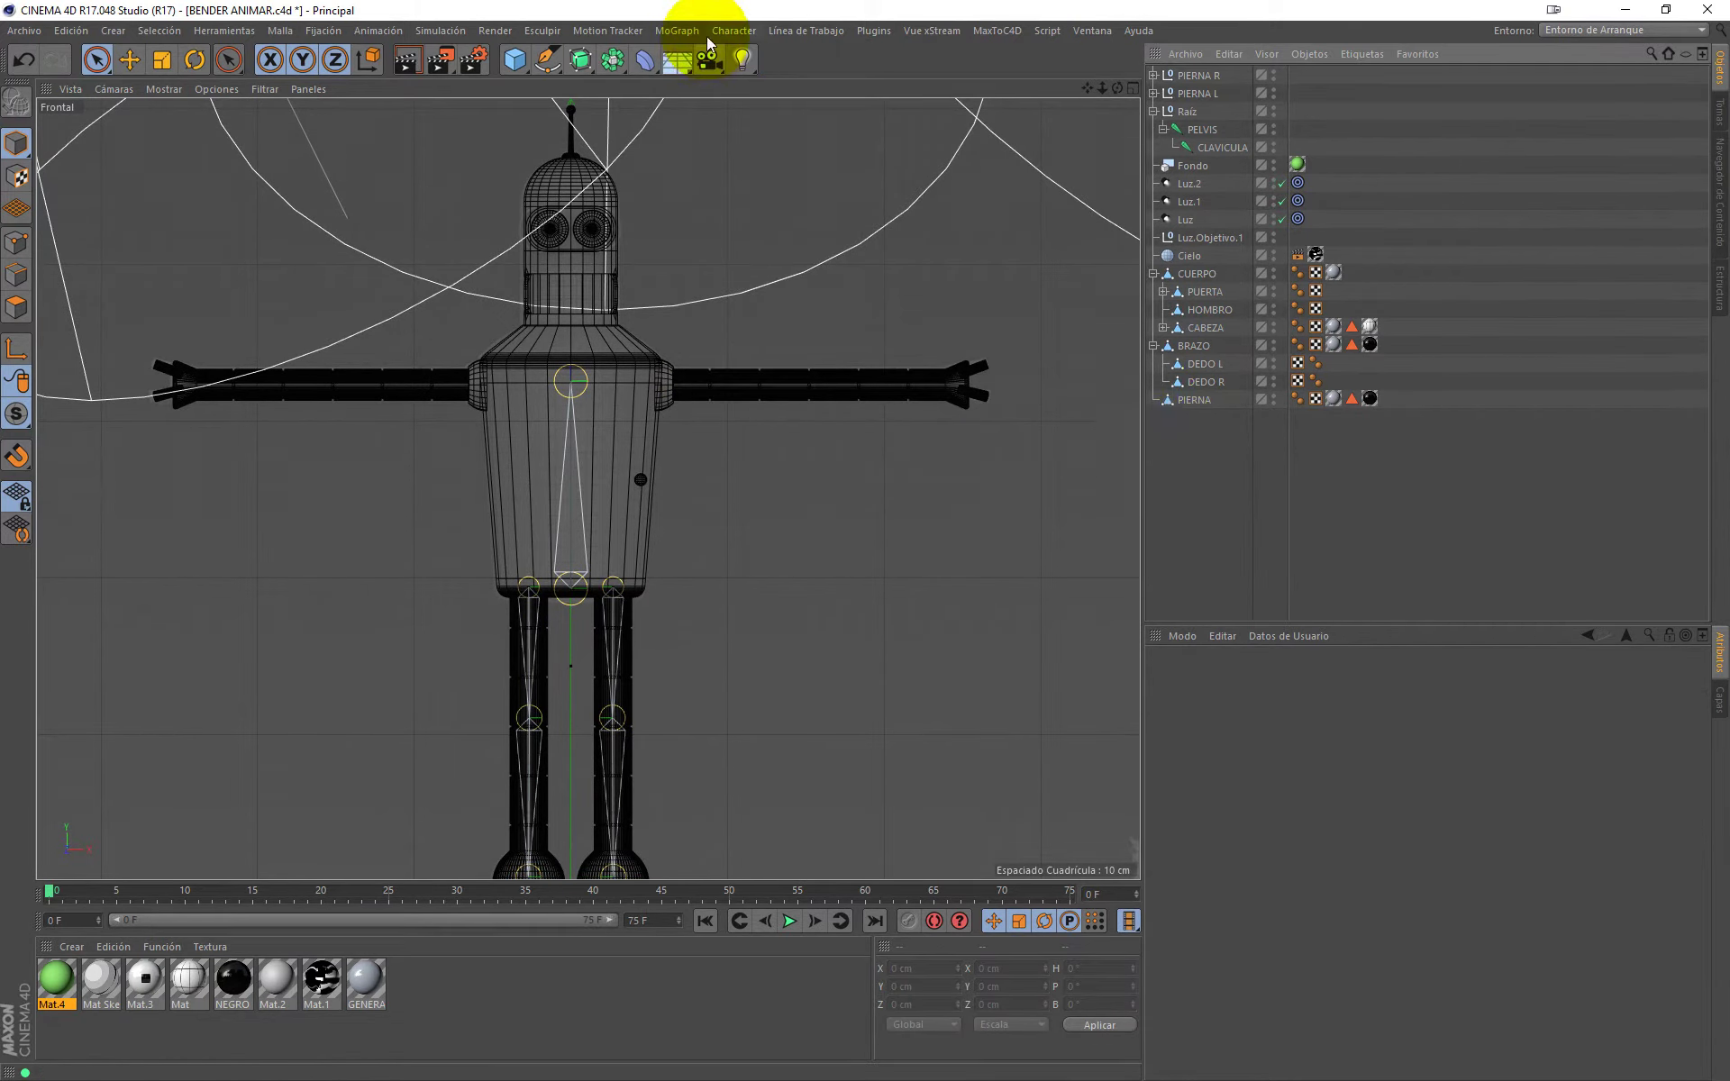
left_click(734, 31)
Step: With the Joint Tool, place mirrored shoulder, mid-arm and wrist joints along the arm
left_click(754, 186)
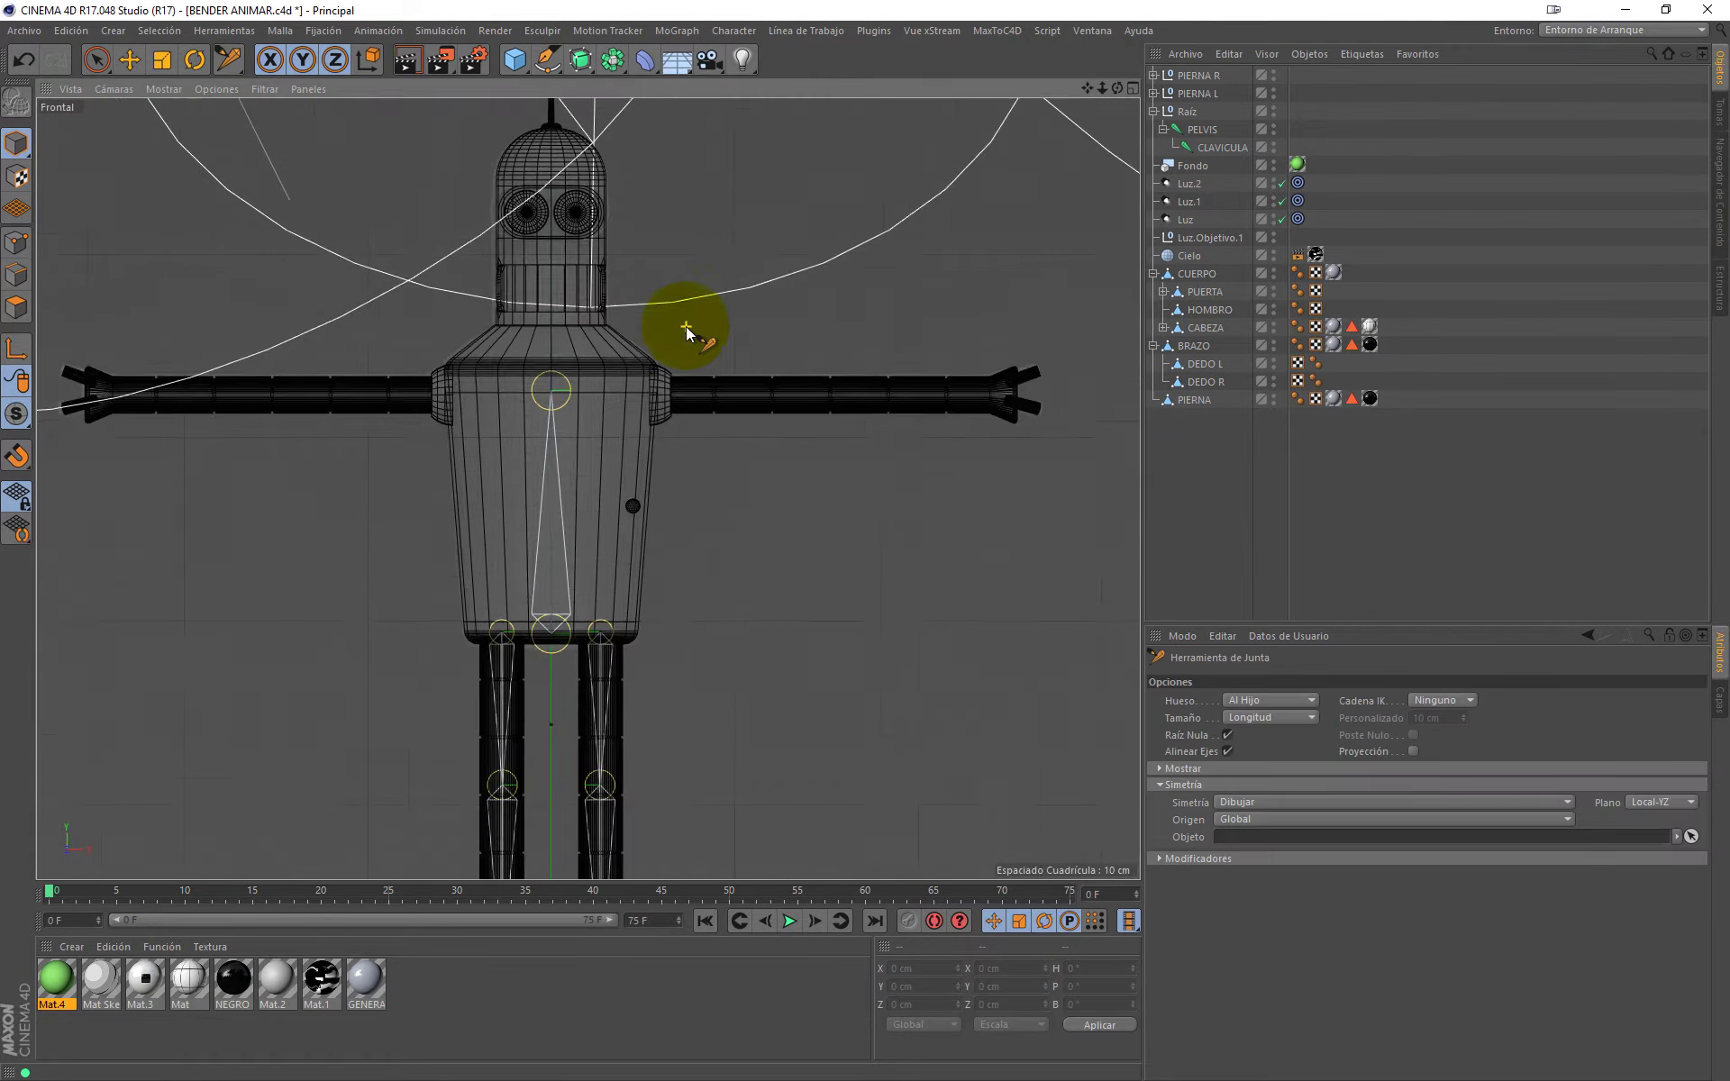
scroll(685, 327, "up", 3)
scroll(685, 326, "up", 2)
scroll(802, 413, "up", 3)
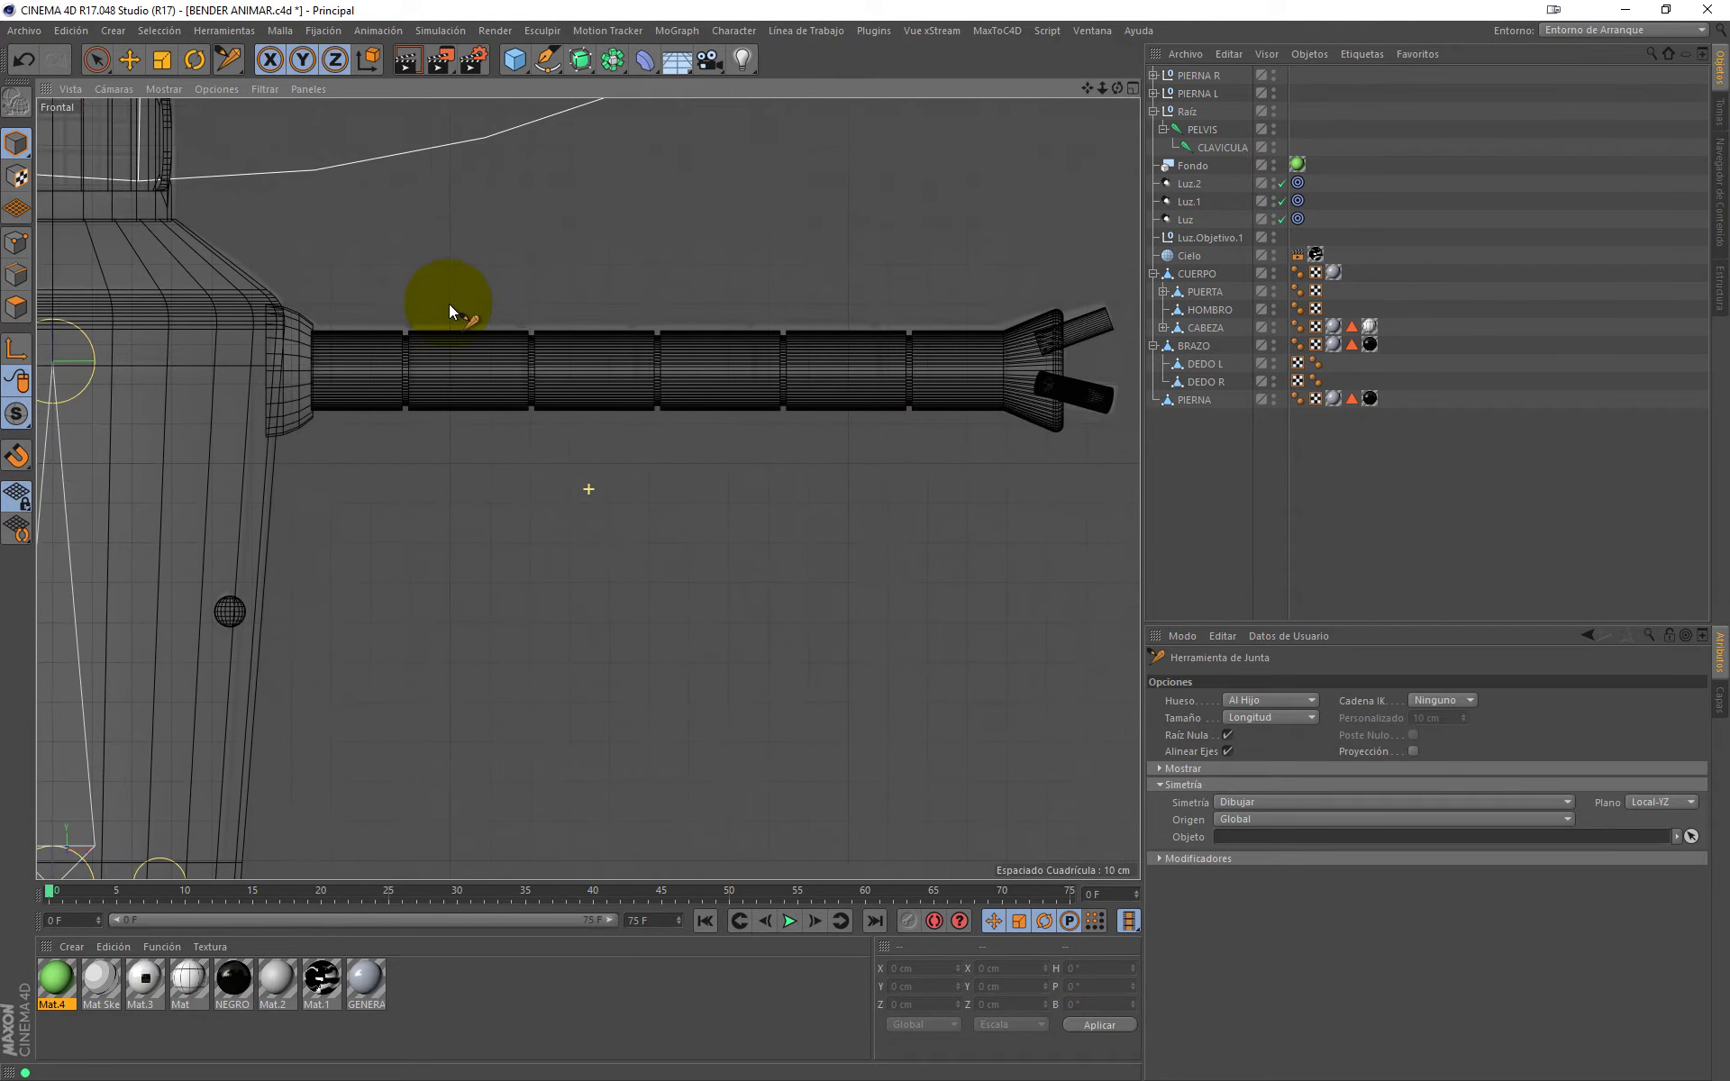
left_click(297, 370, "ctrl")
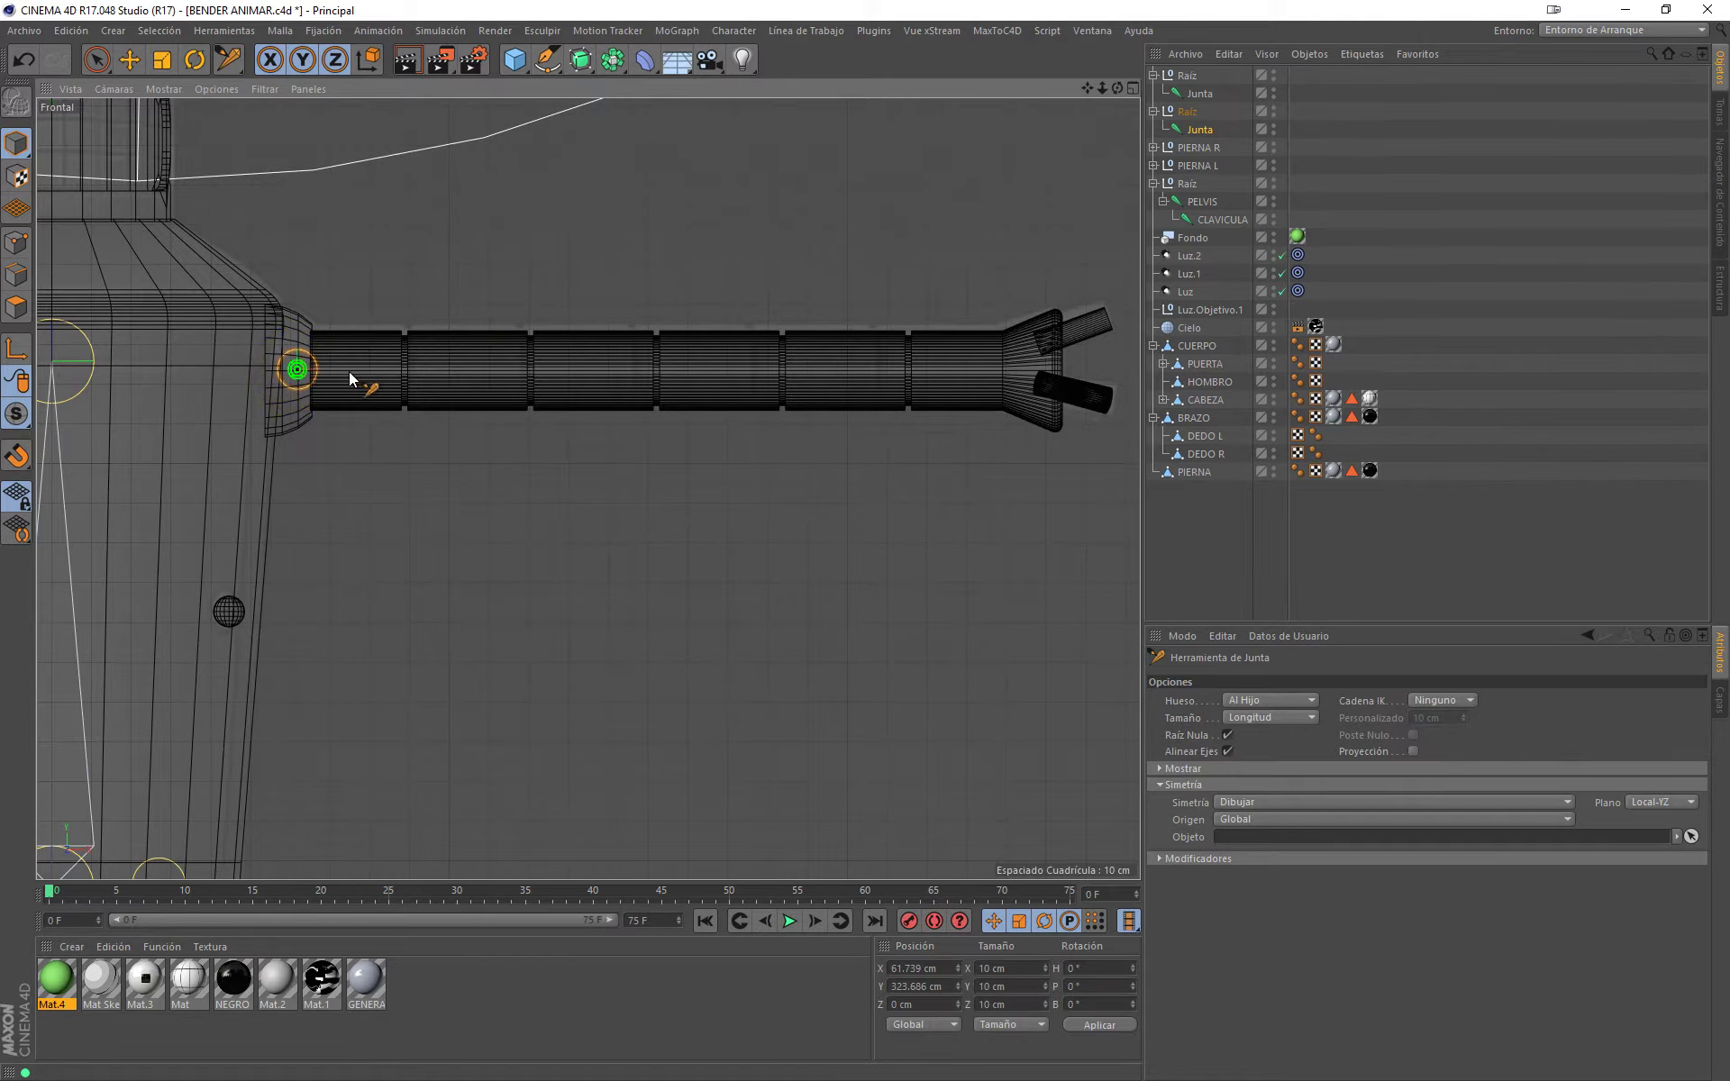
left_click(656, 369, "ctrl")
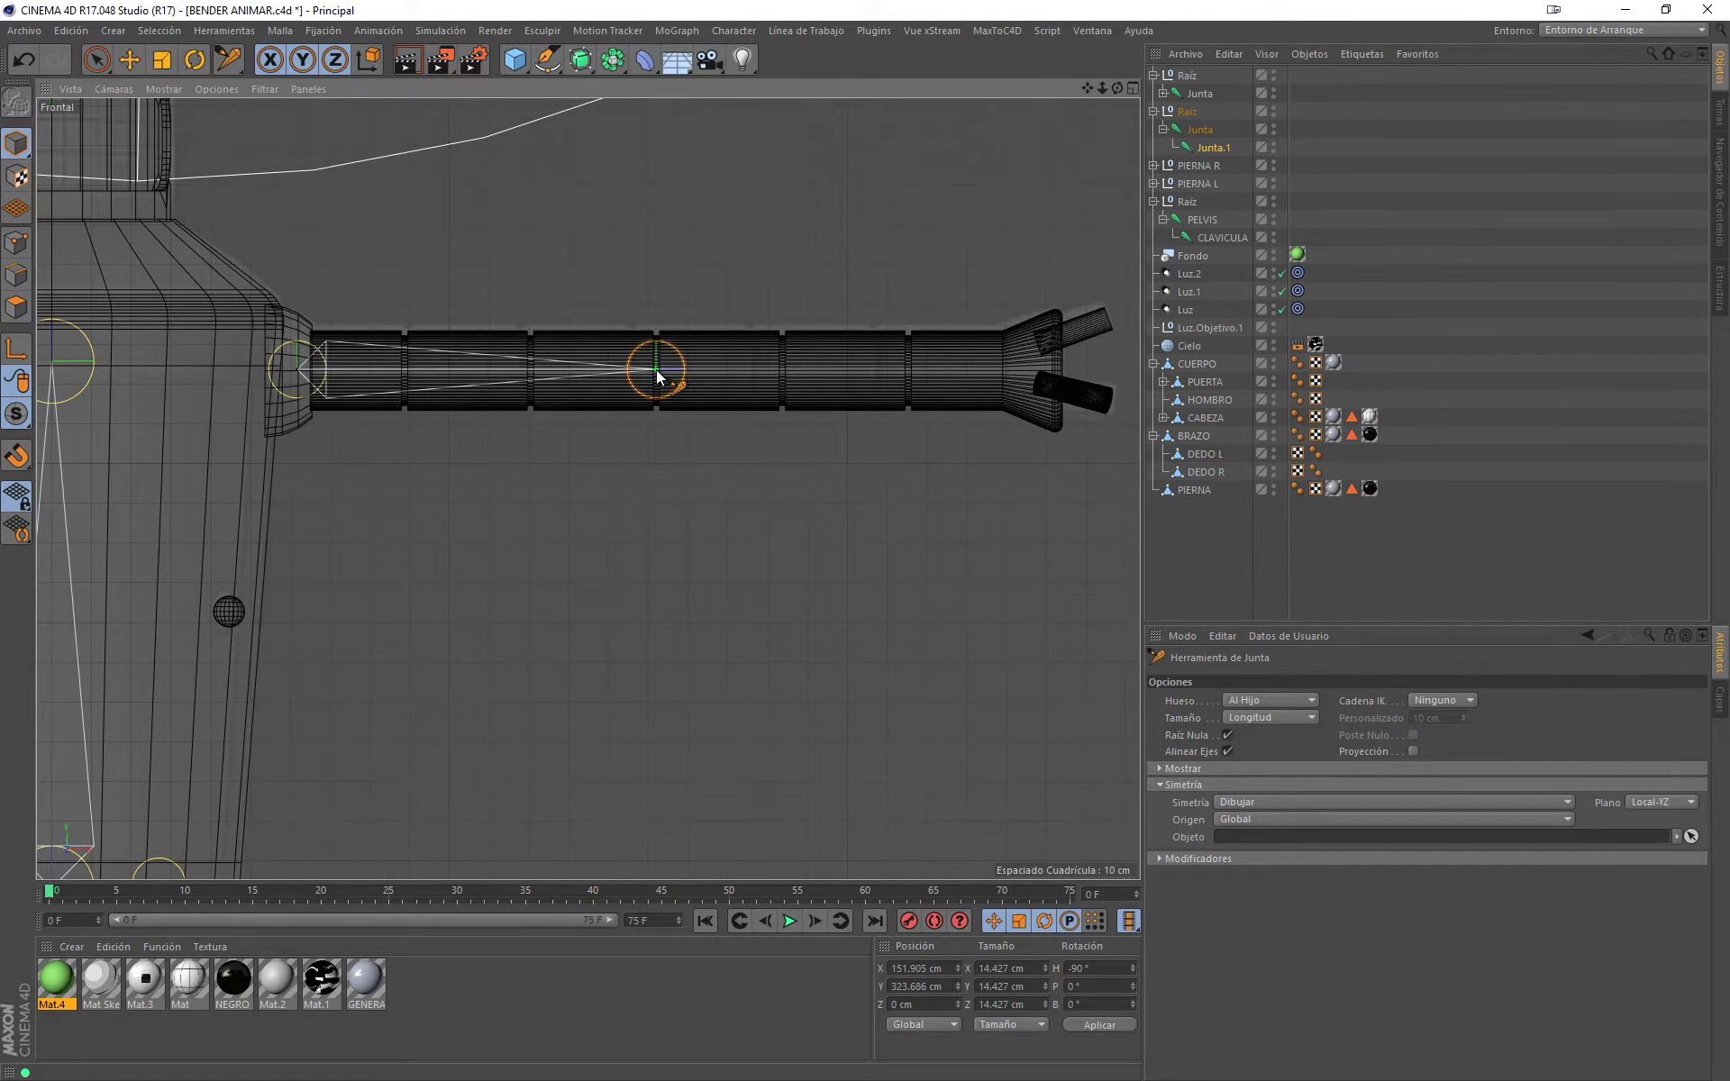
left_click(1004, 369, "ctrl")
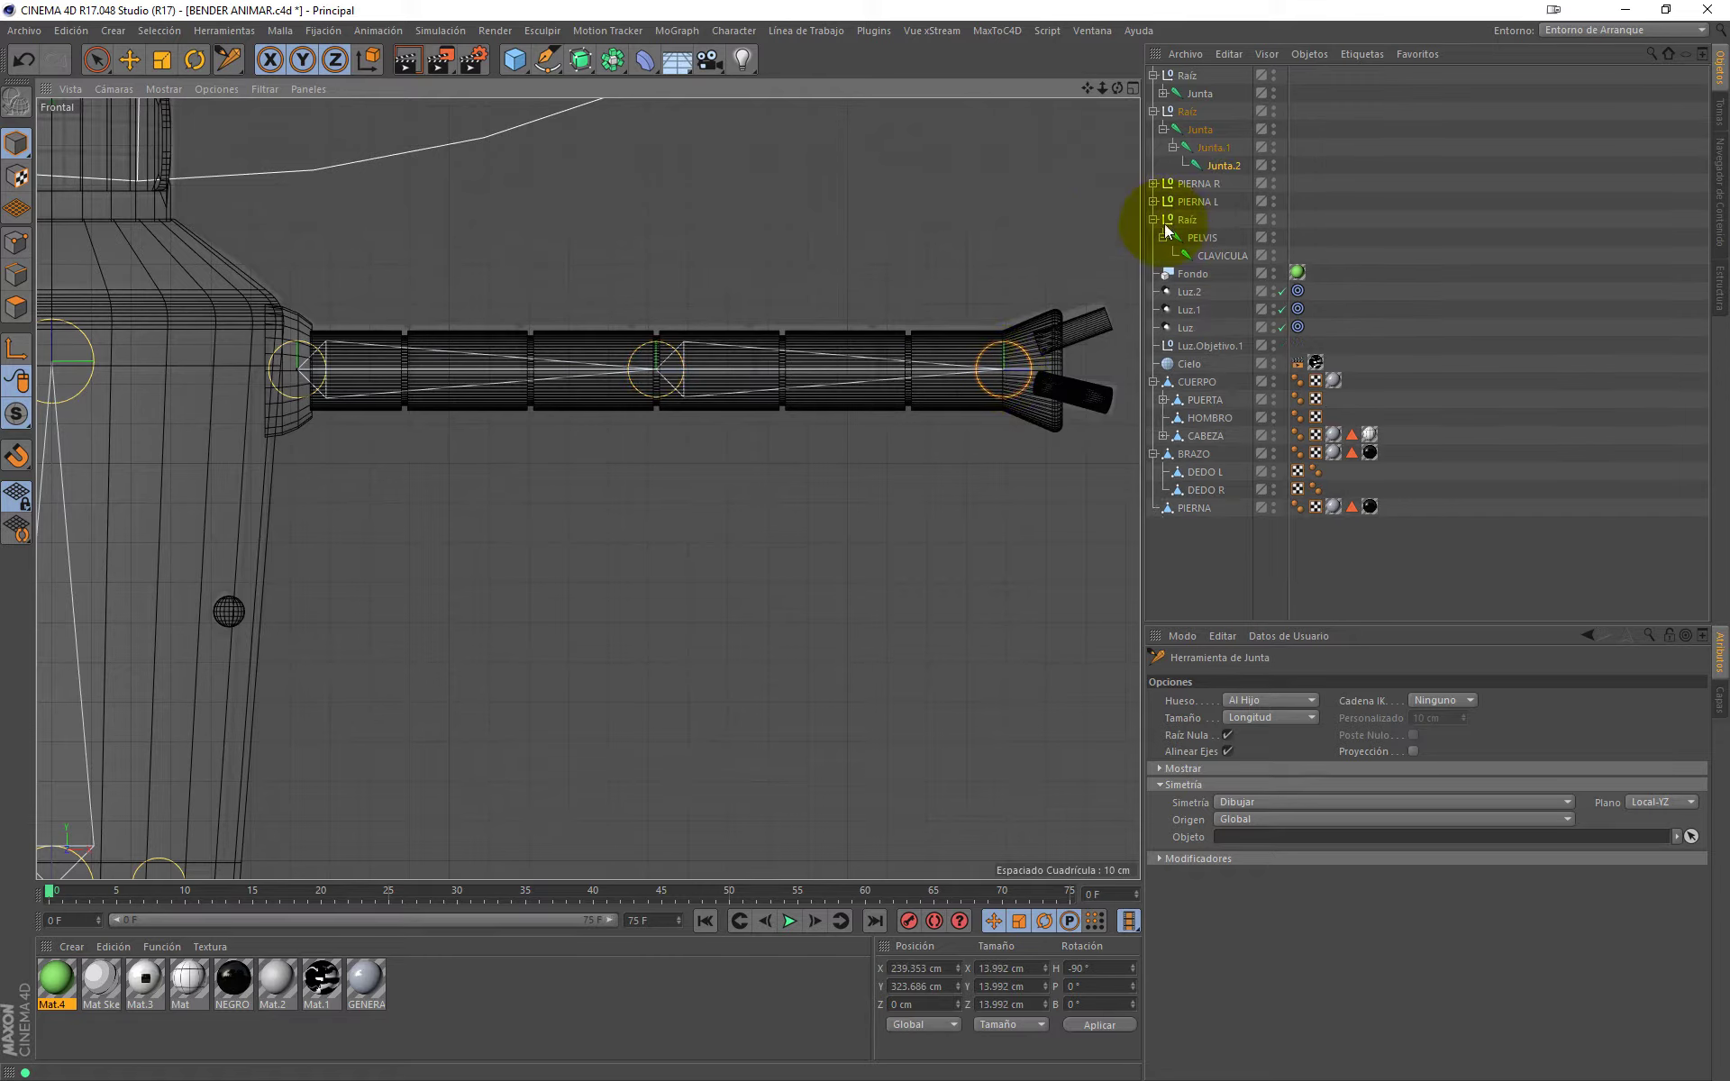
Step: Expand the new arm chain in the Object Manager and return to Selección Directa
left_click(1162, 94)
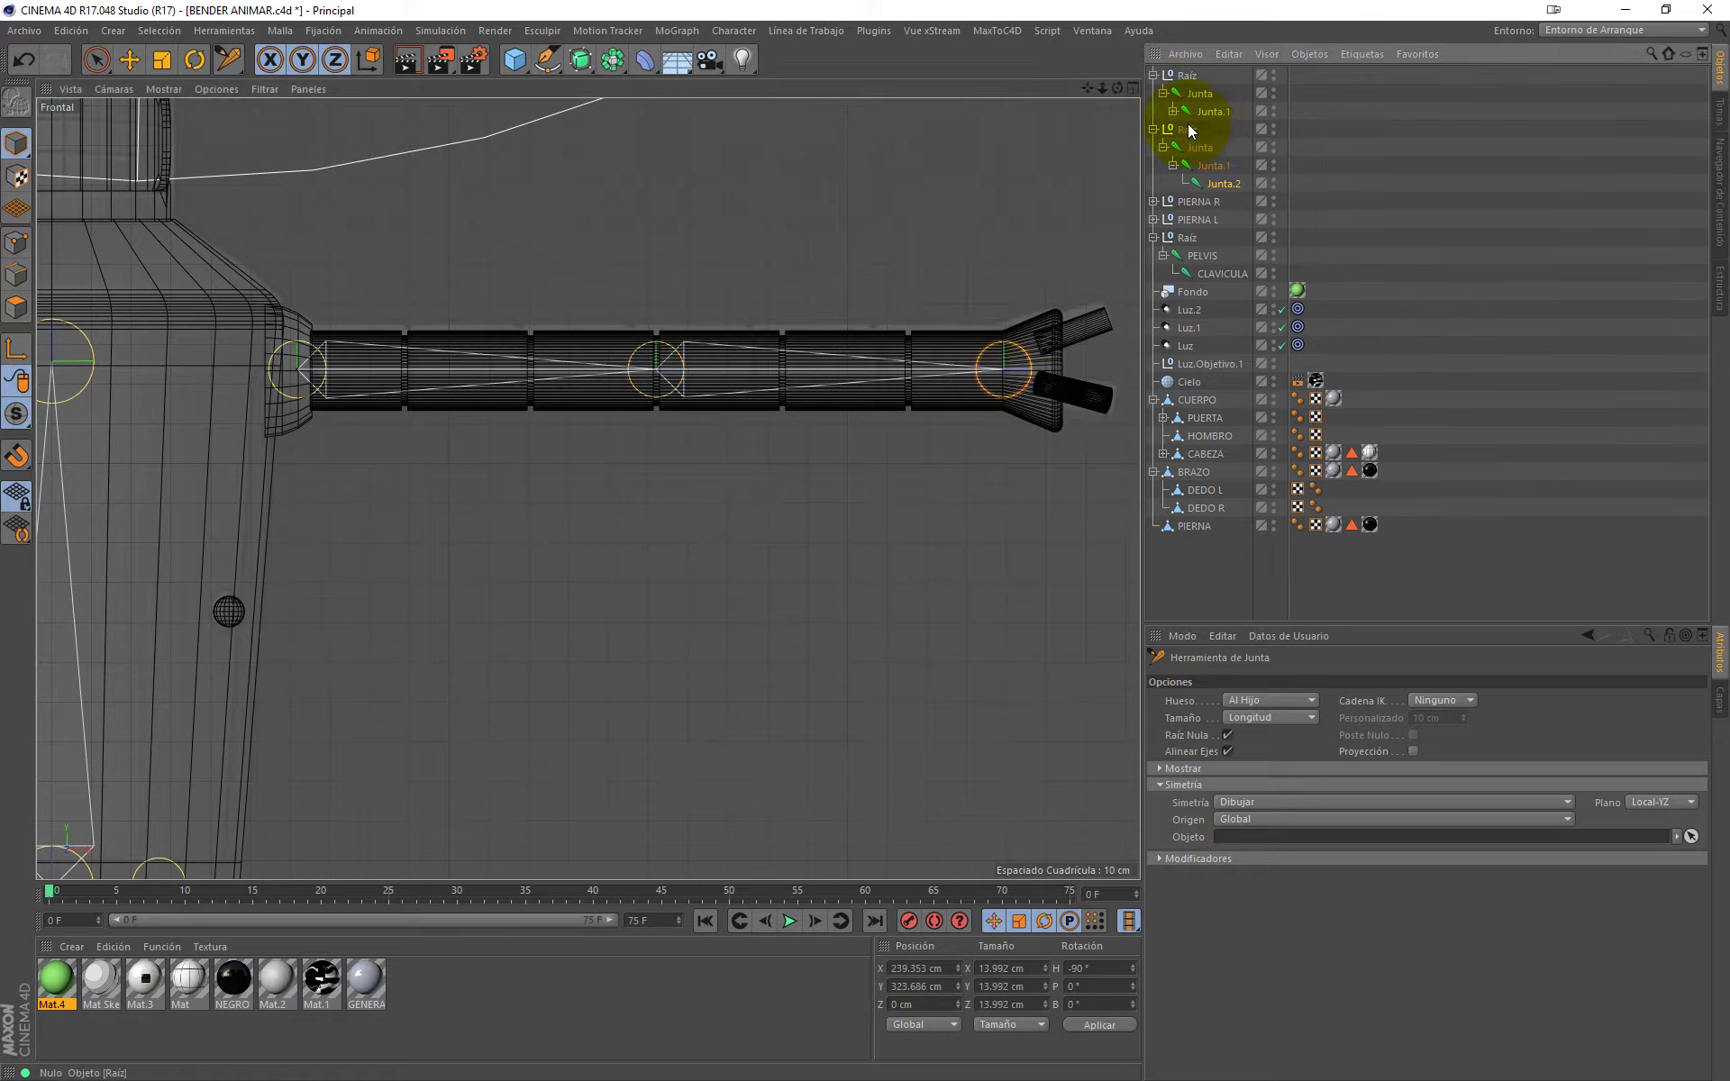
left_click(1173, 110)
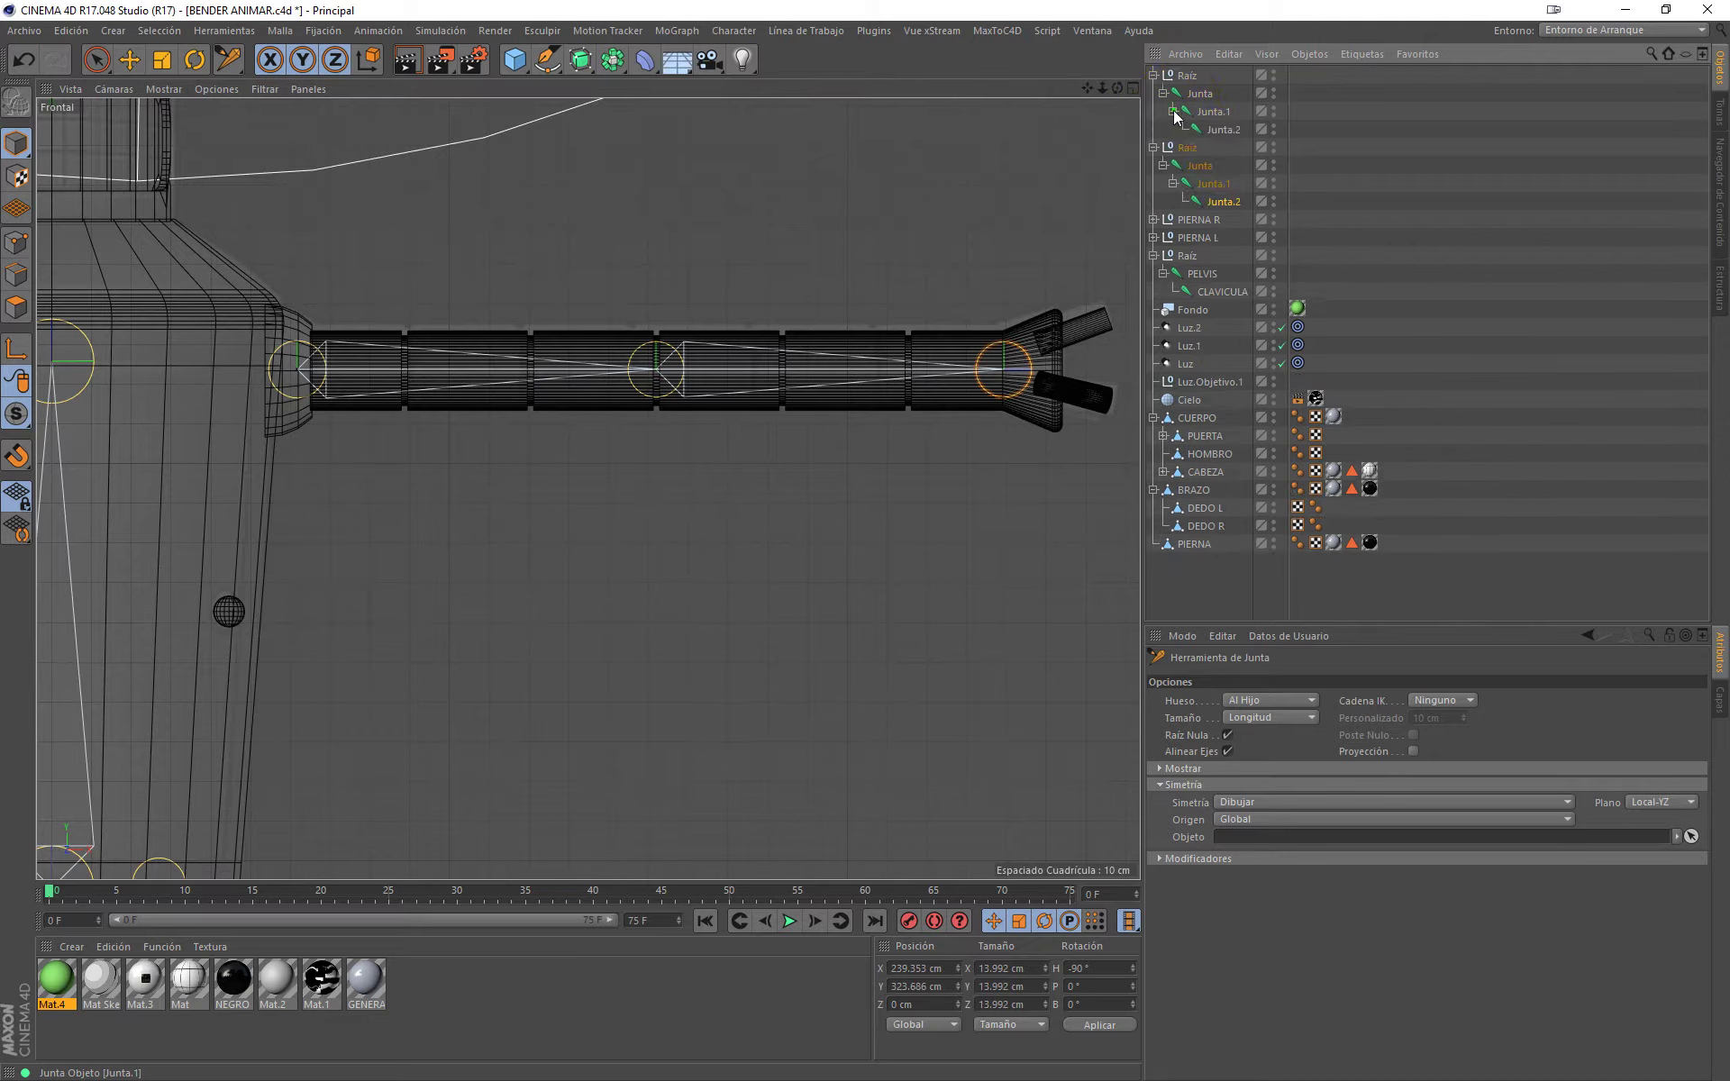
left_click(90, 62)
scroll(656, 355, "down", 5)
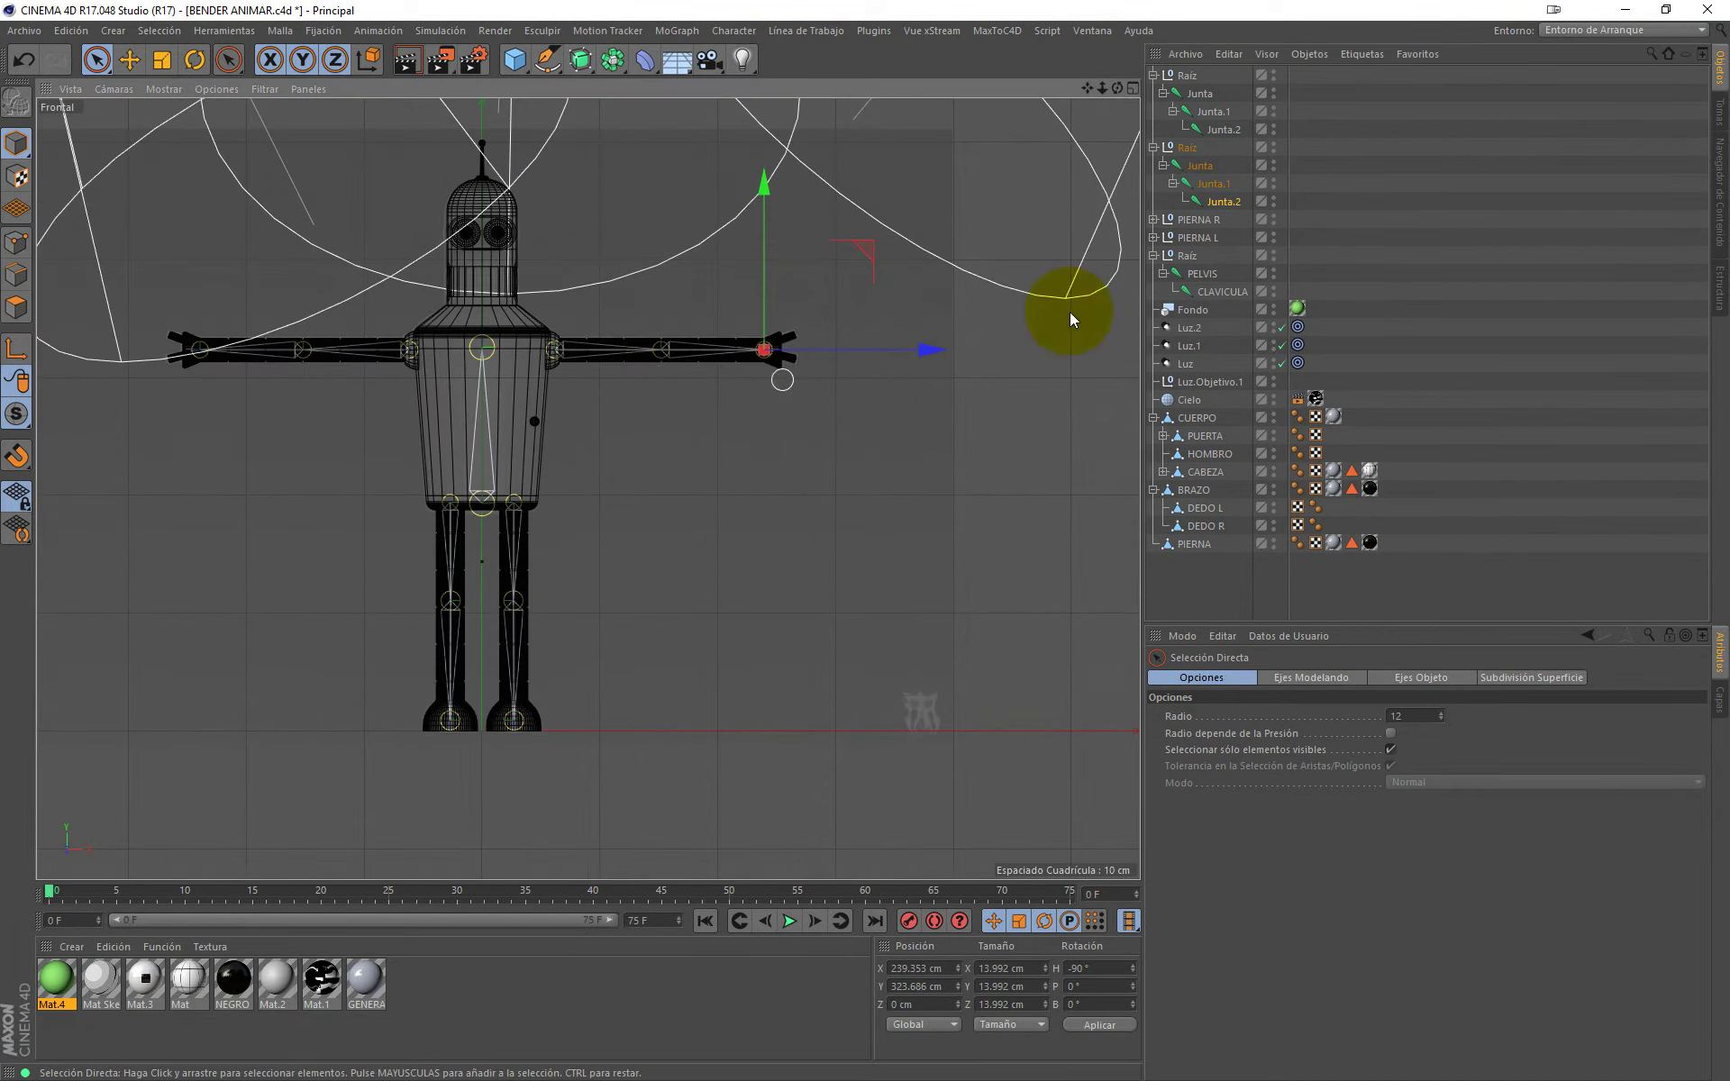
Step: Rename the second arm's root null and its first joint to BRAZO L
left_click(1218, 197)
left_click(1188, 147)
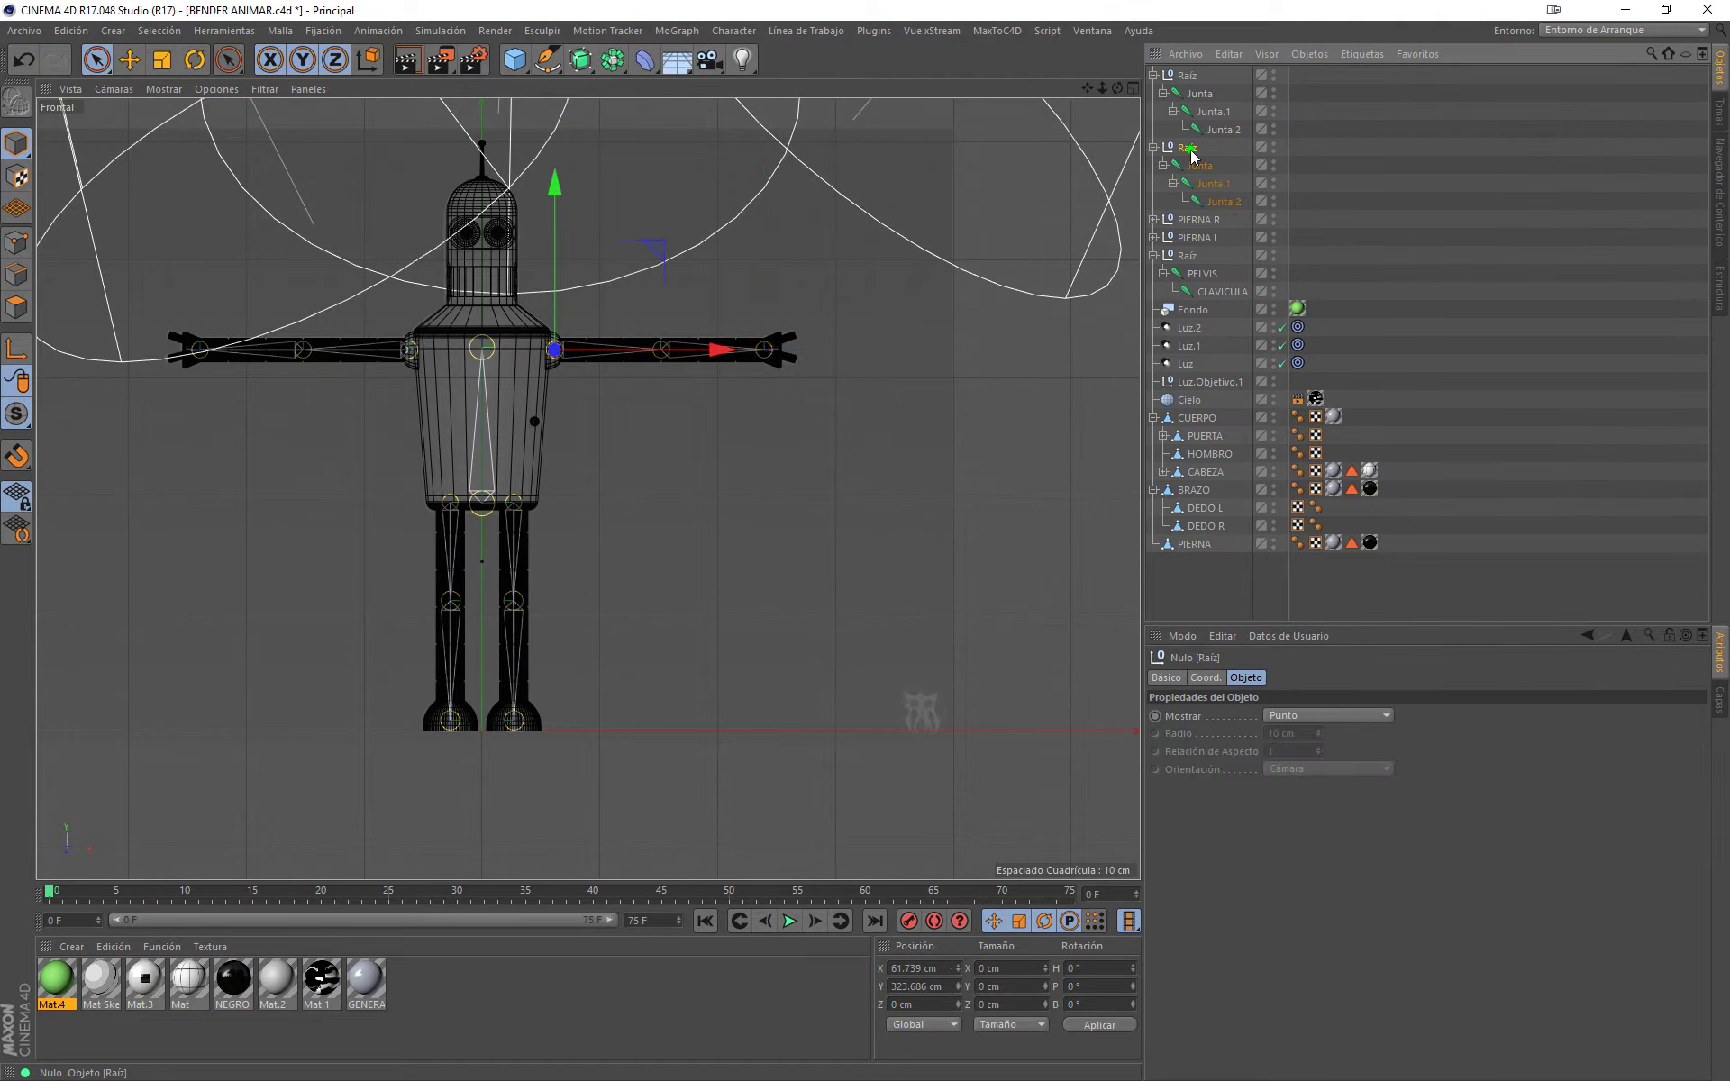
double_click(1189, 150)
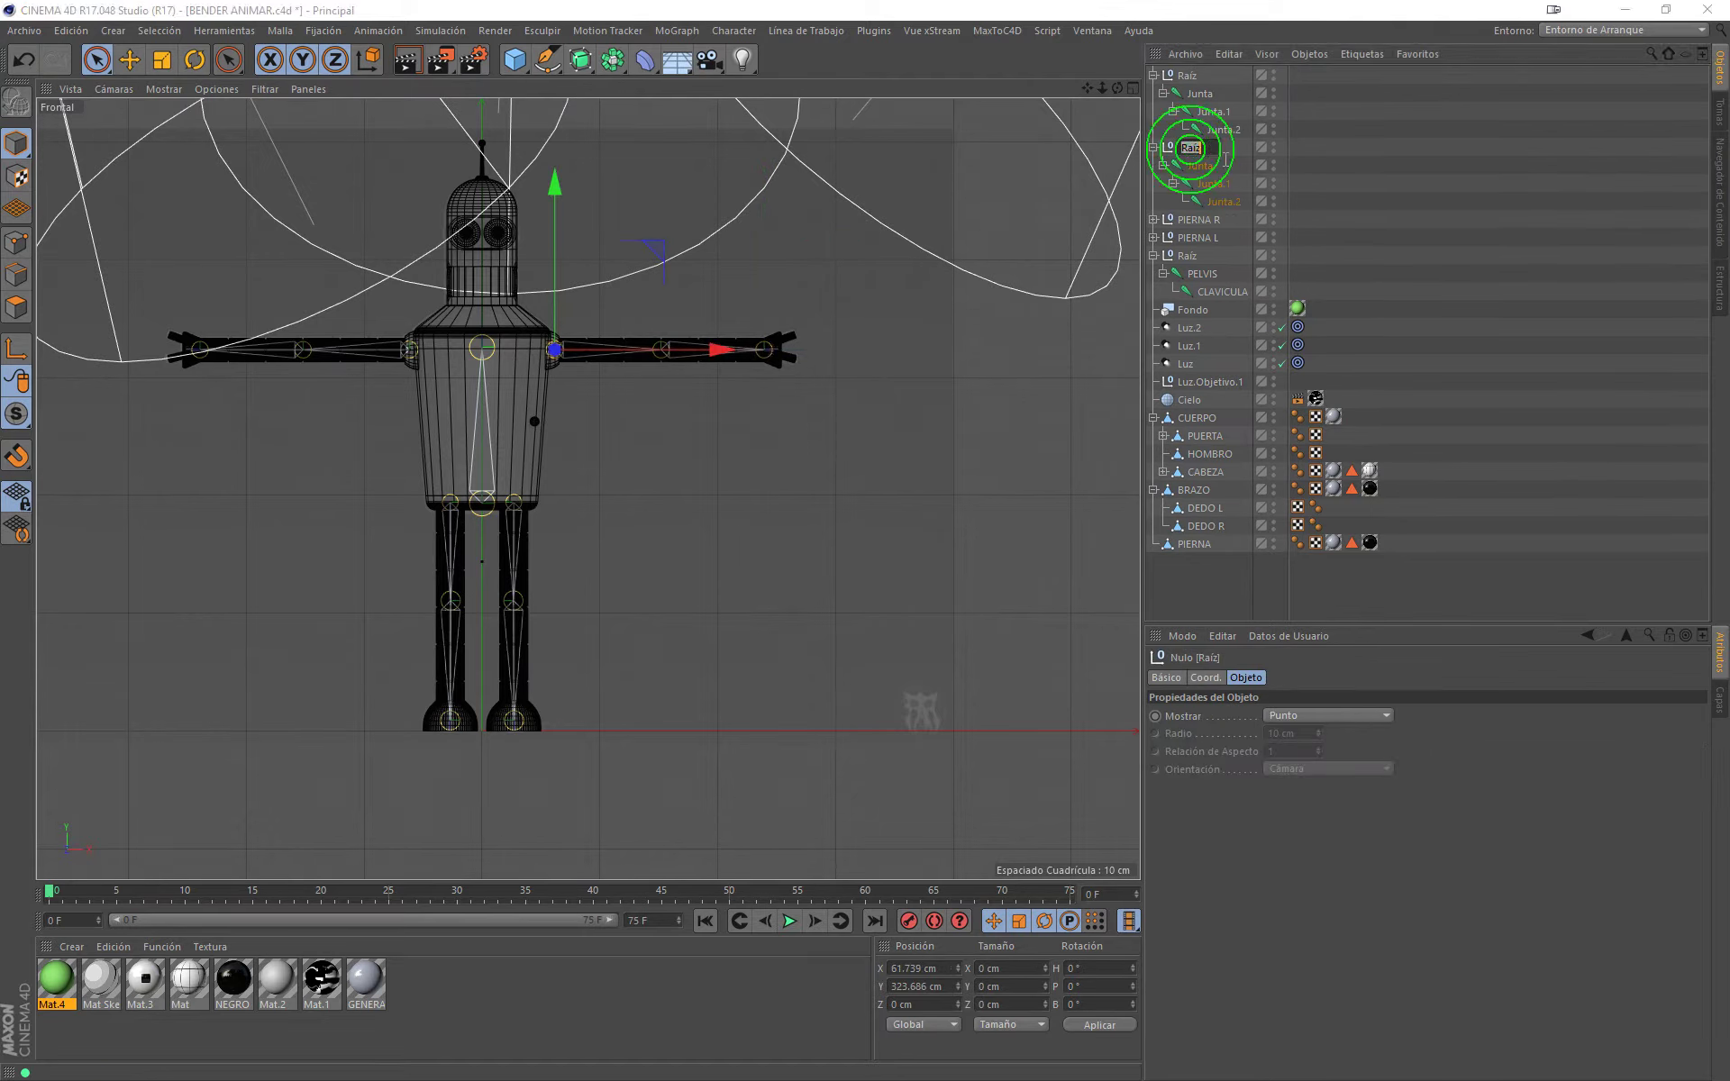
type("BA")
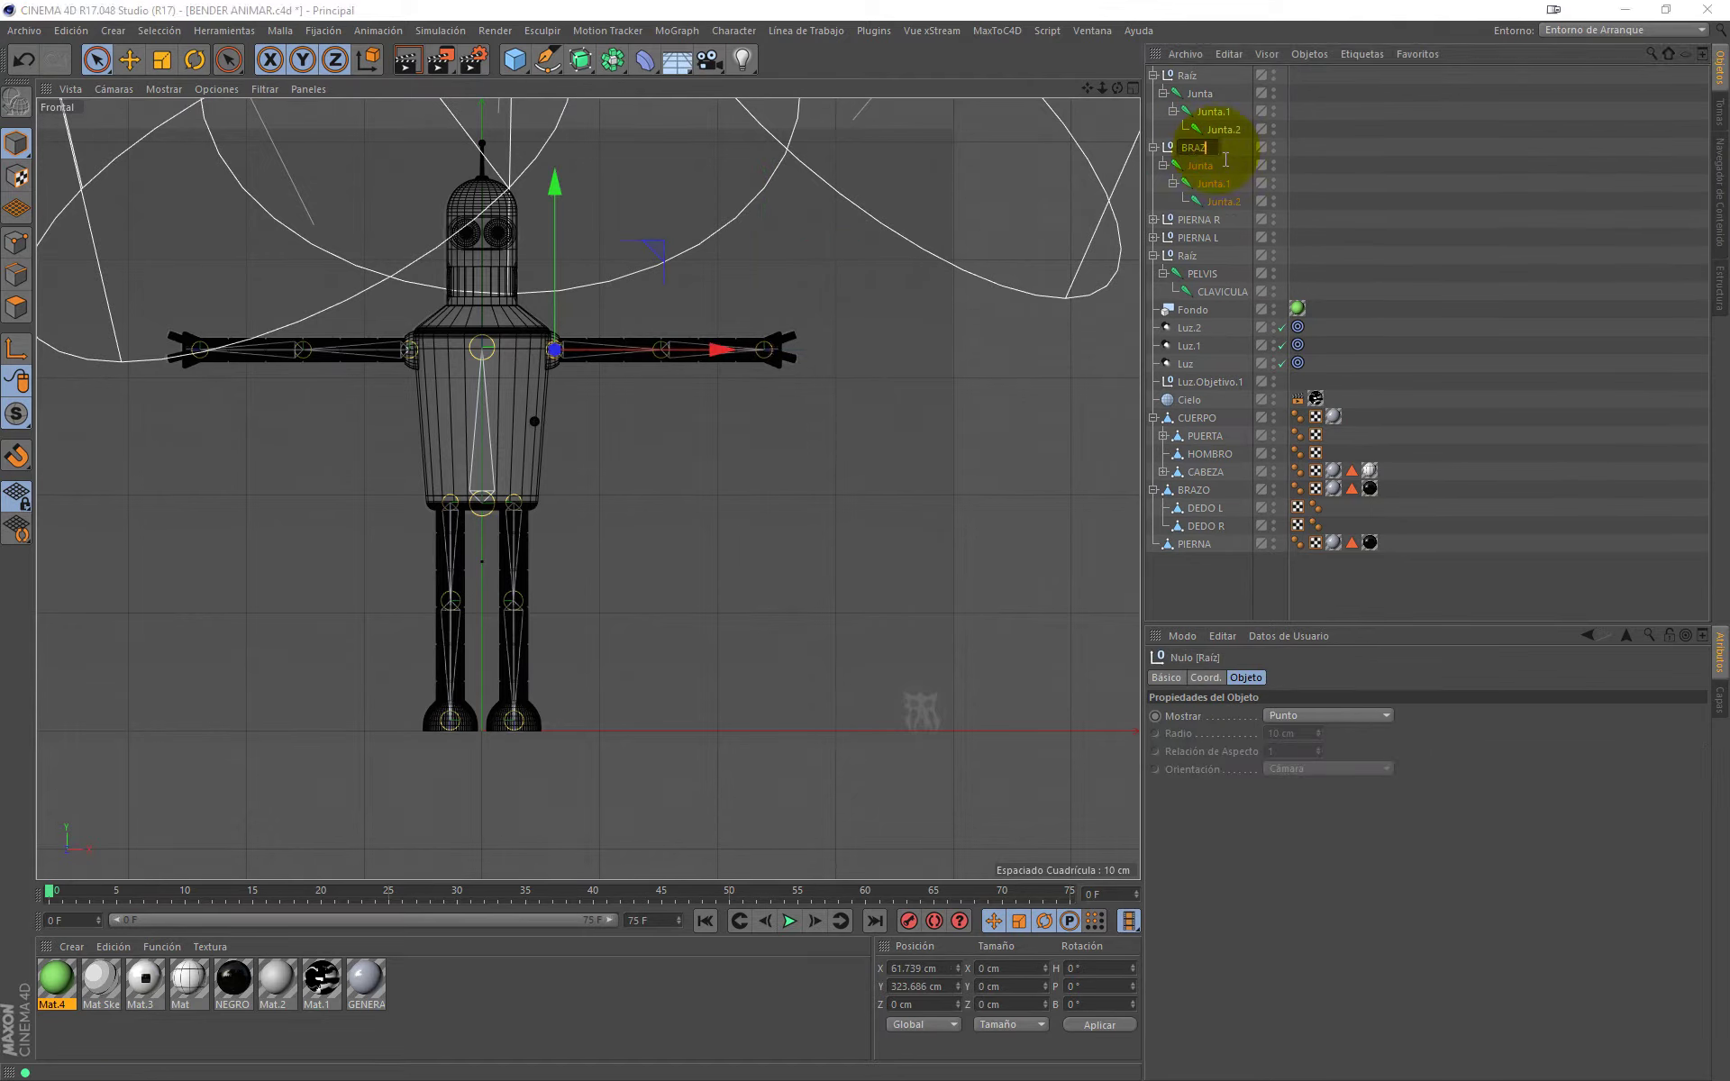
left_click(1214, 167)
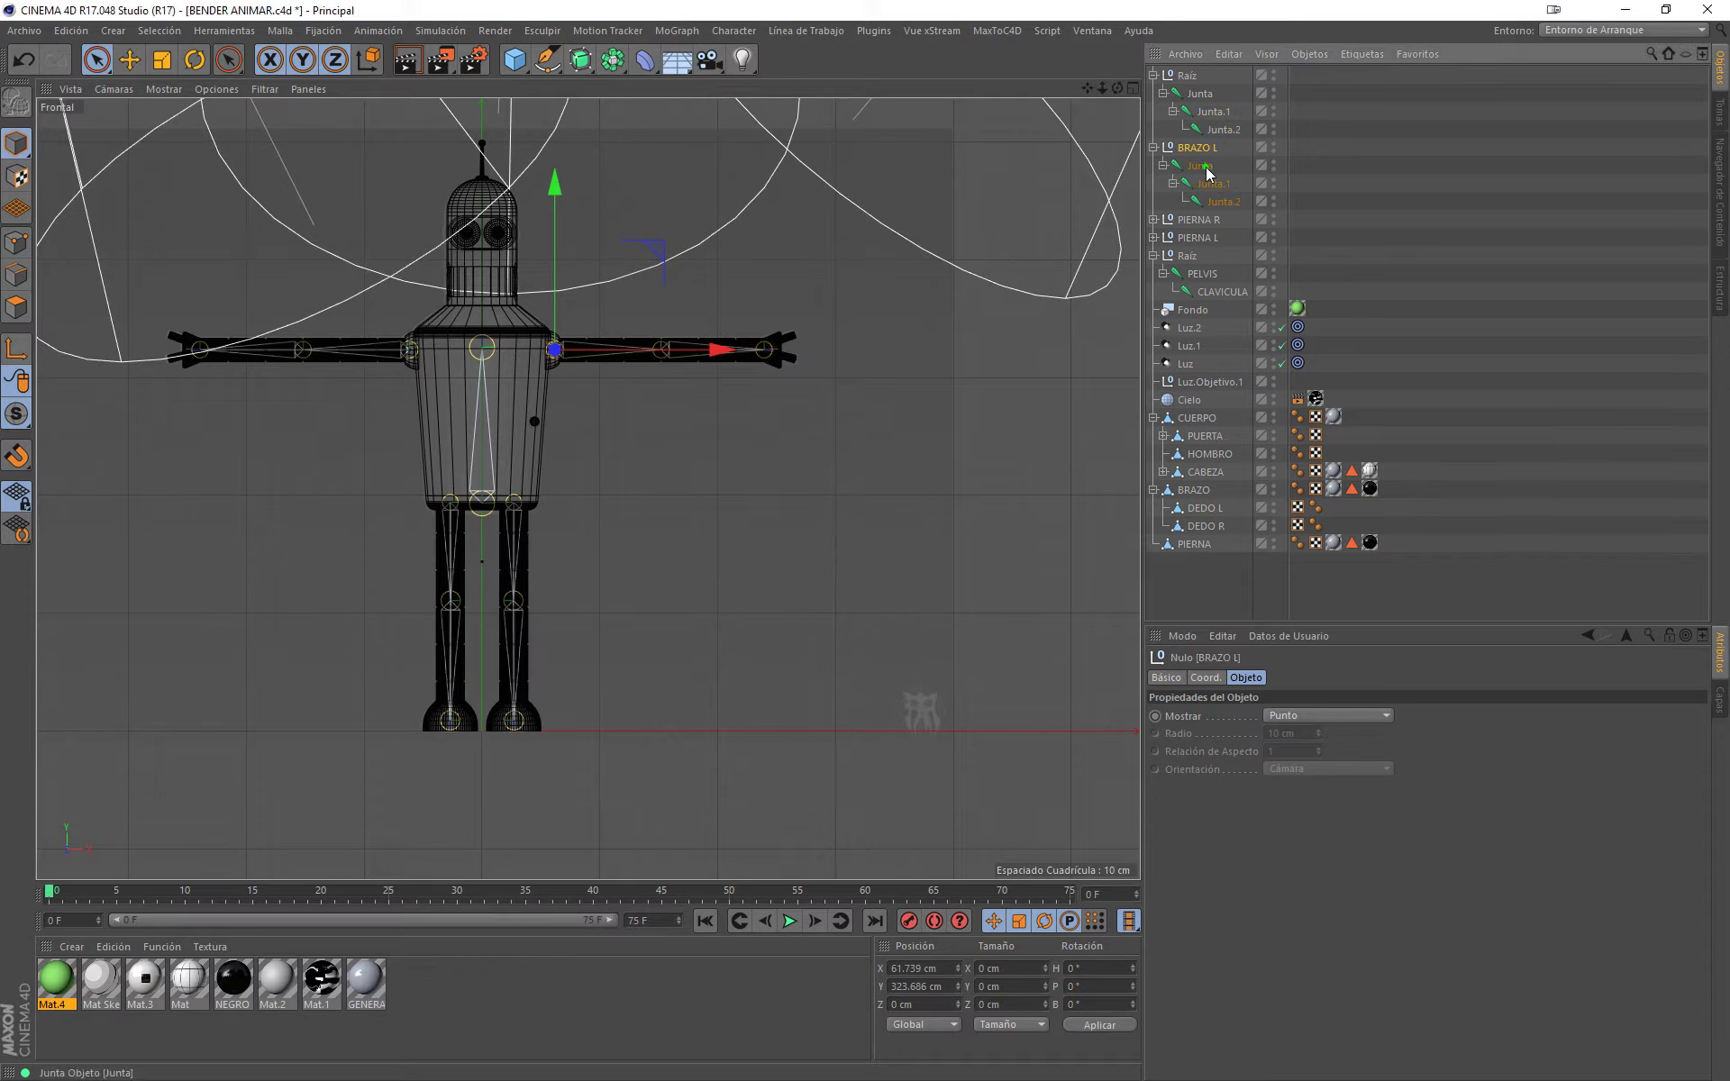
double_click(1207, 166)
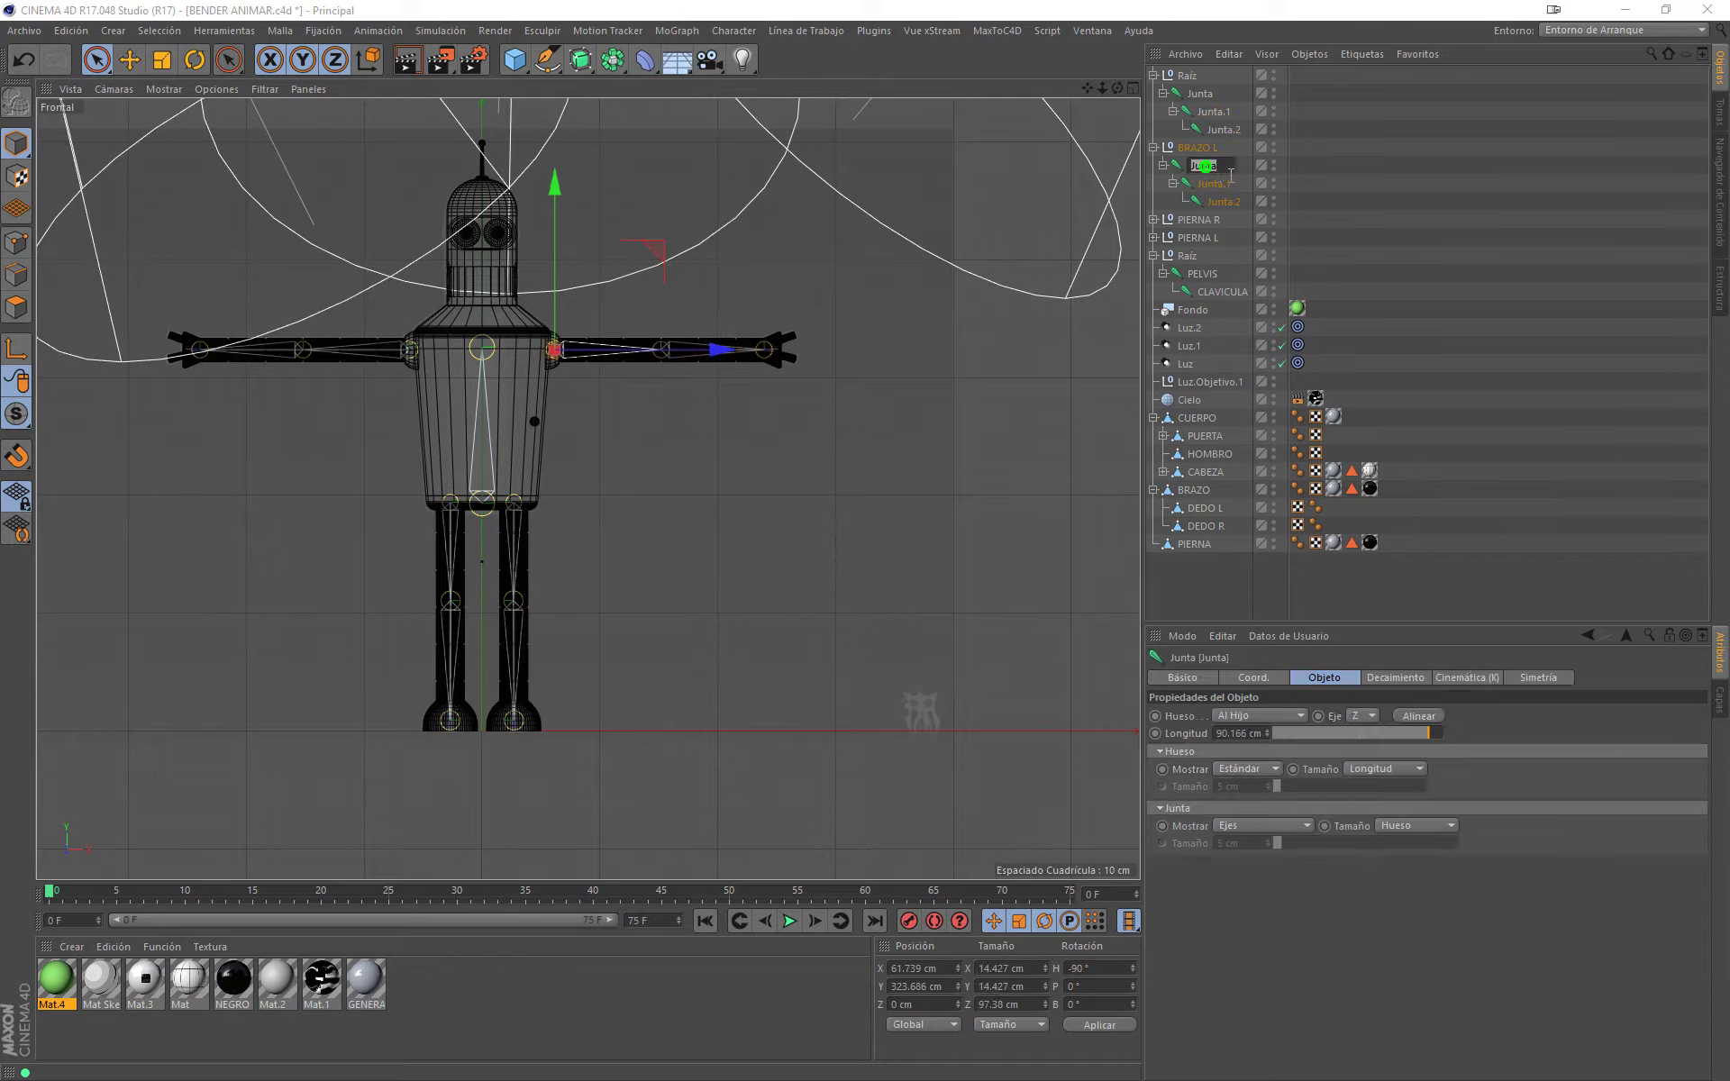
type("BRAZO L")
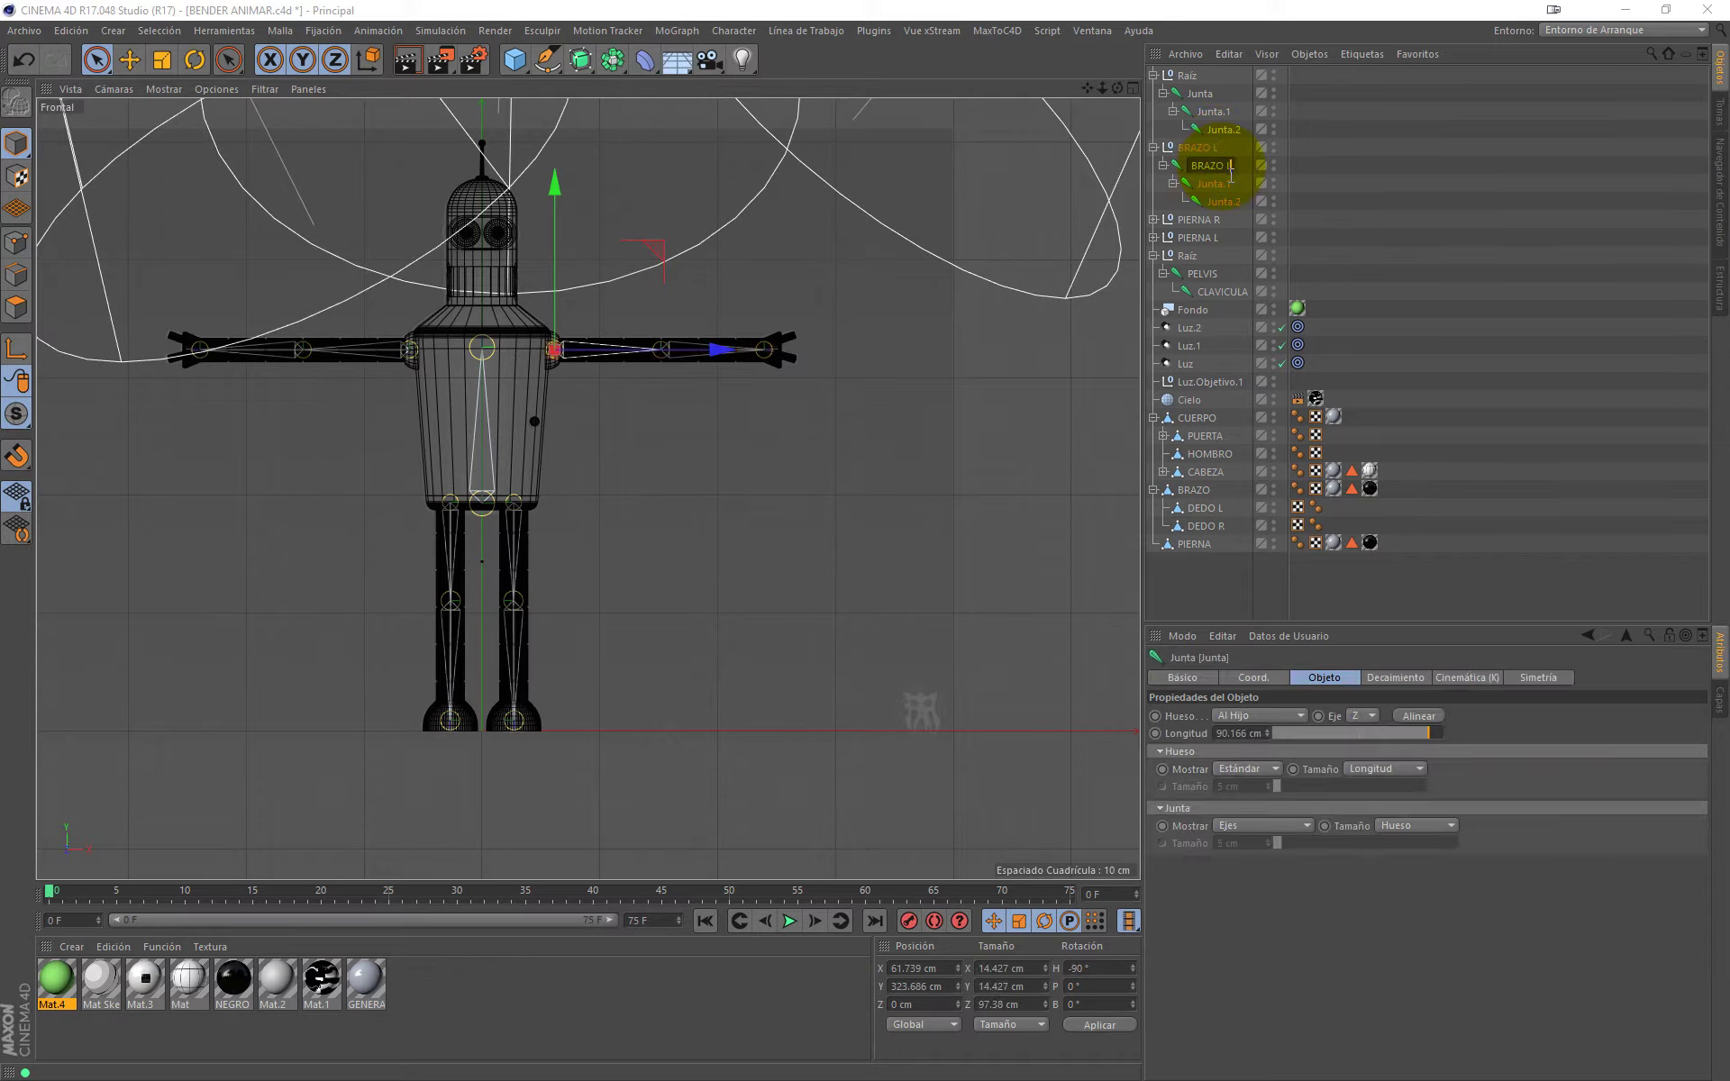
left_click(1213, 184)
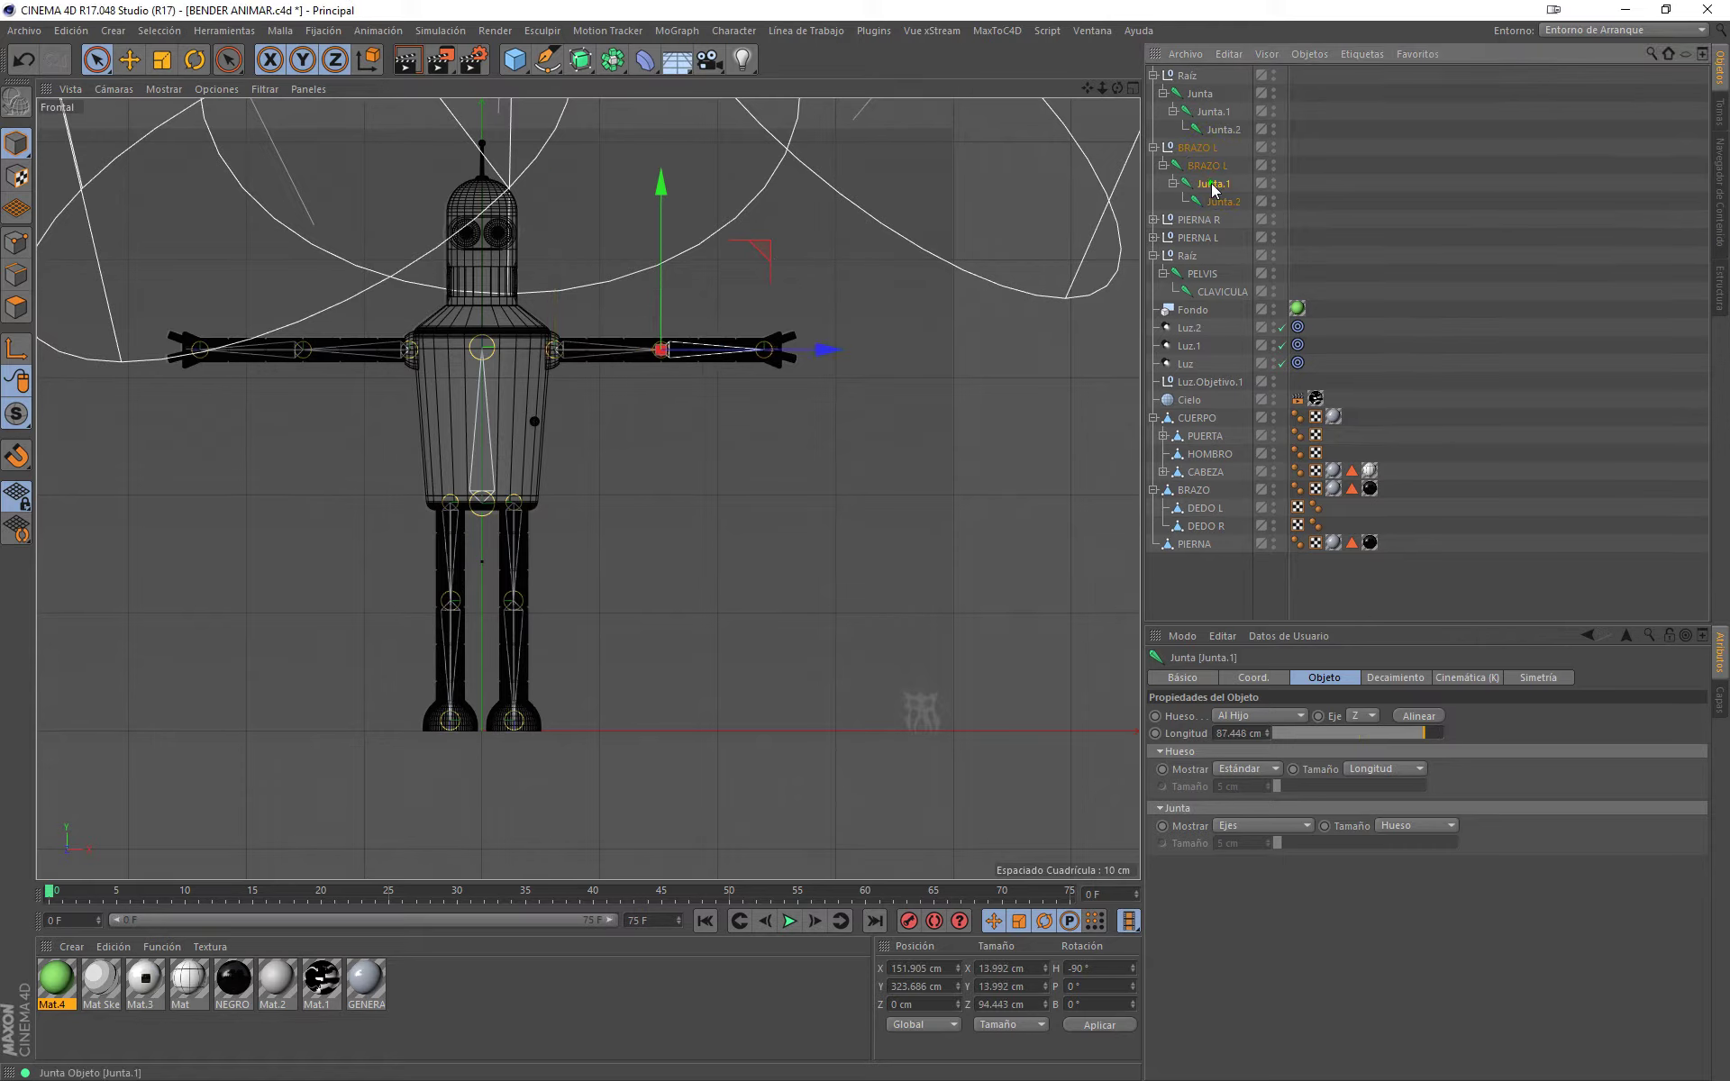
Step: Rename the left elbow joint to CODO L and the wrist joint to MANO L
double_click(1213, 184)
type("CODO L")
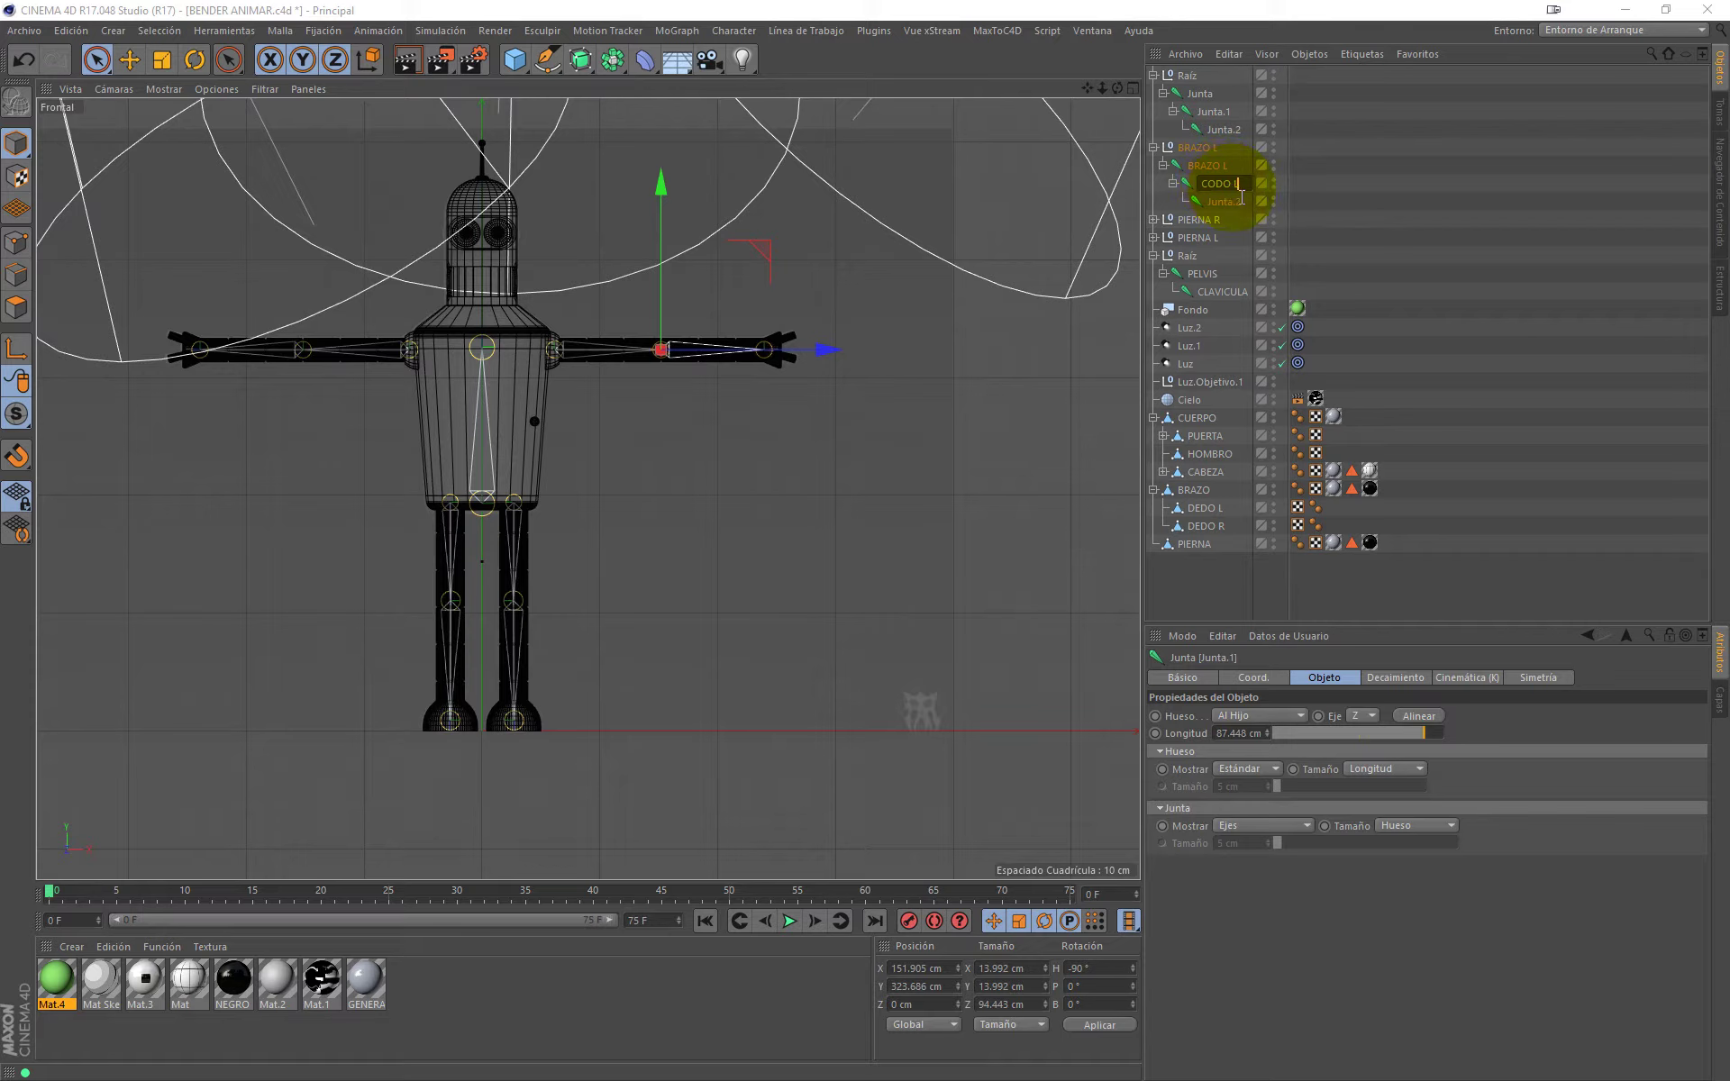
left_click(1224, 202)
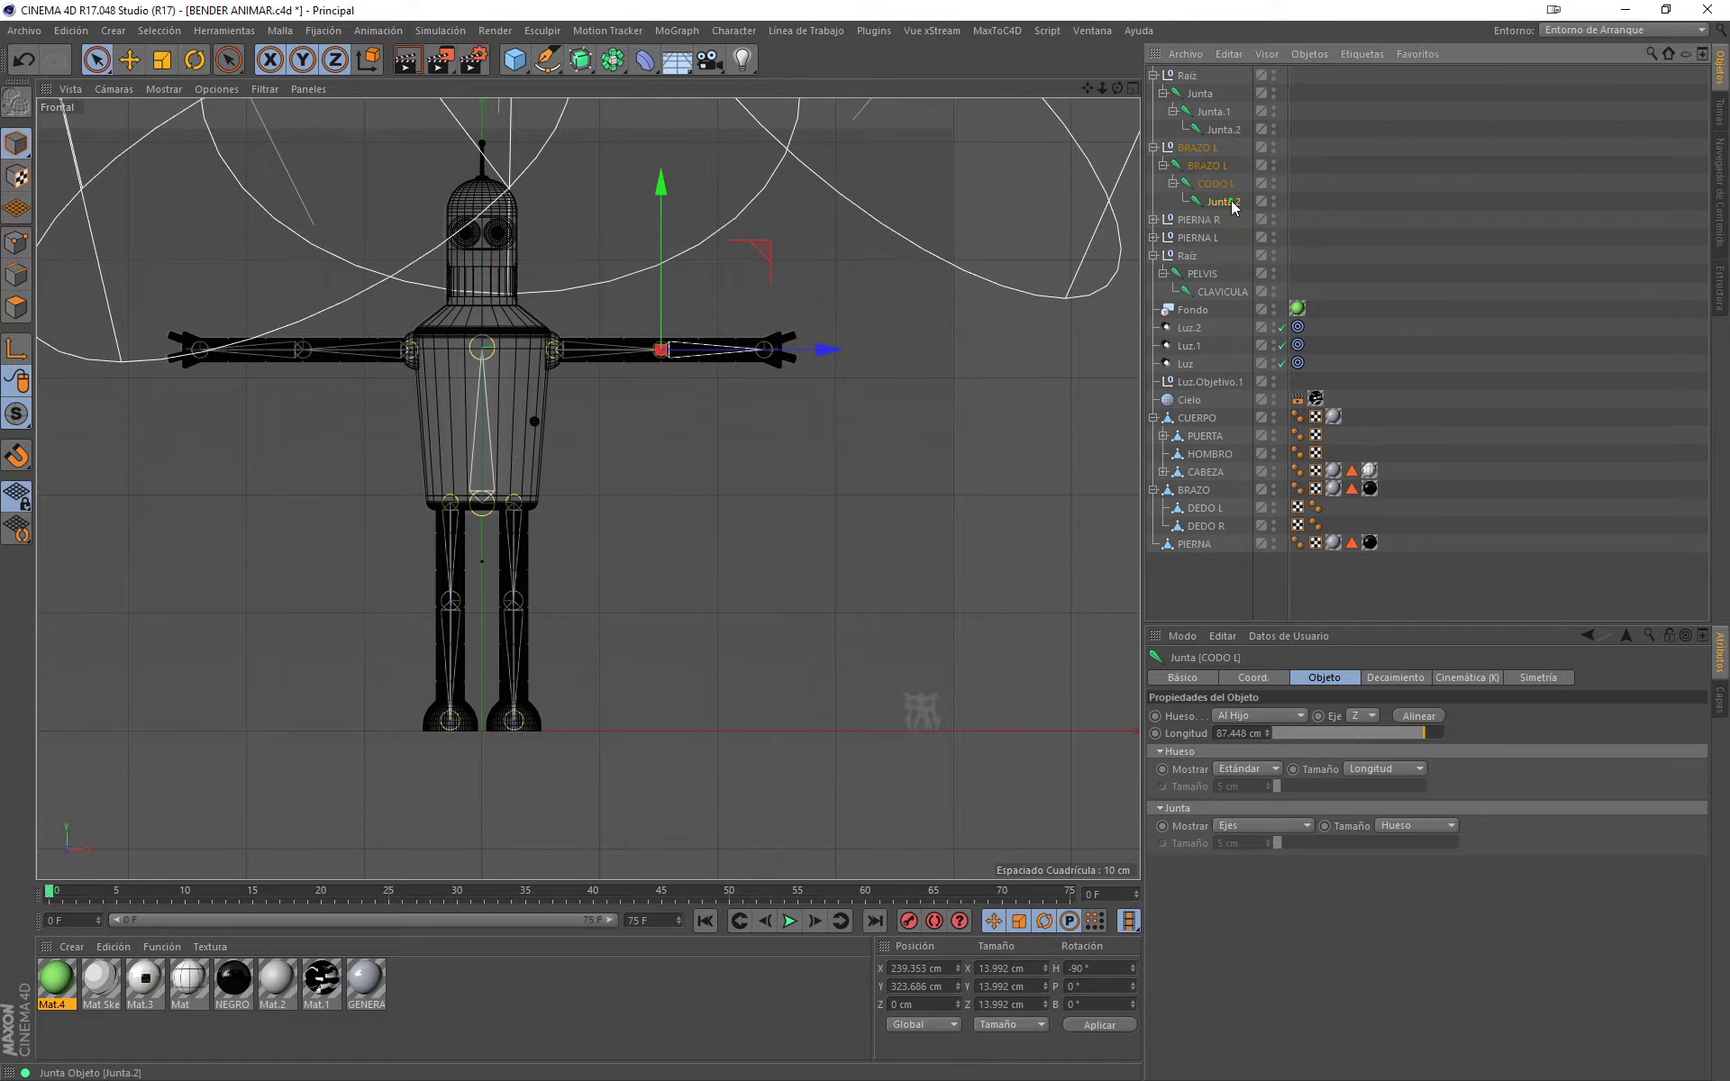
double_click(1230, 201)
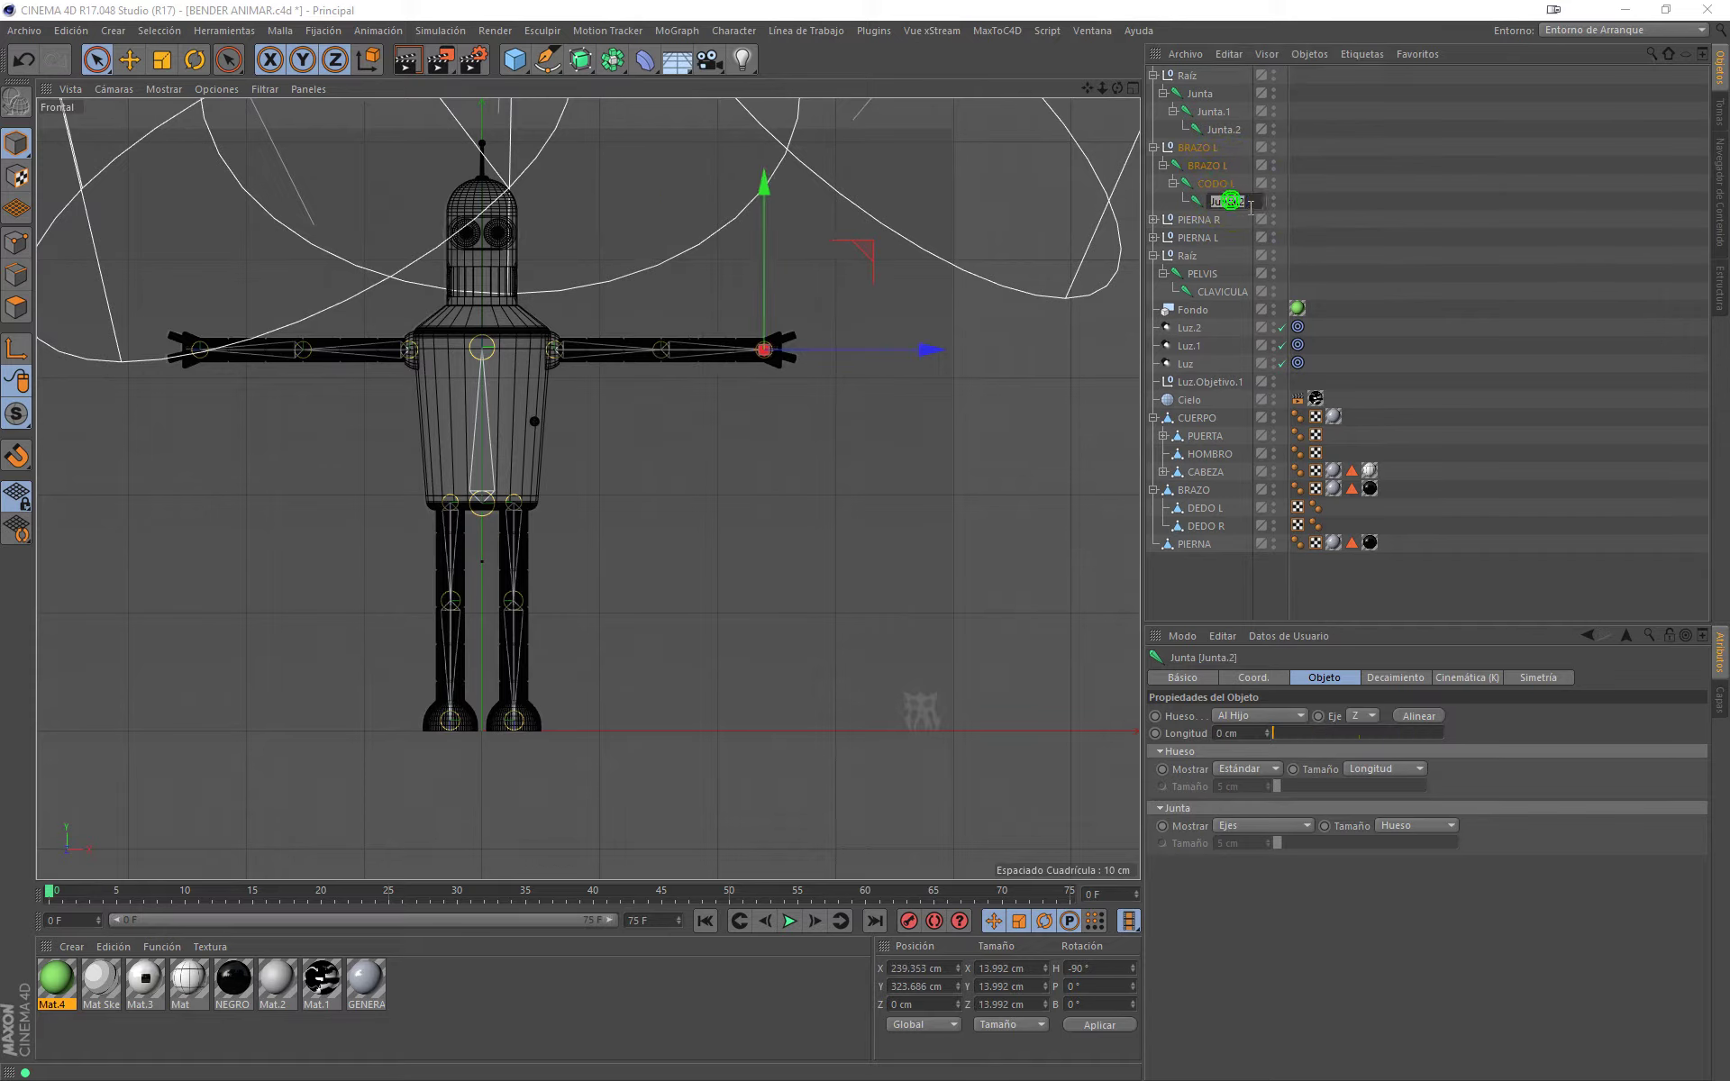
type("MANO L")
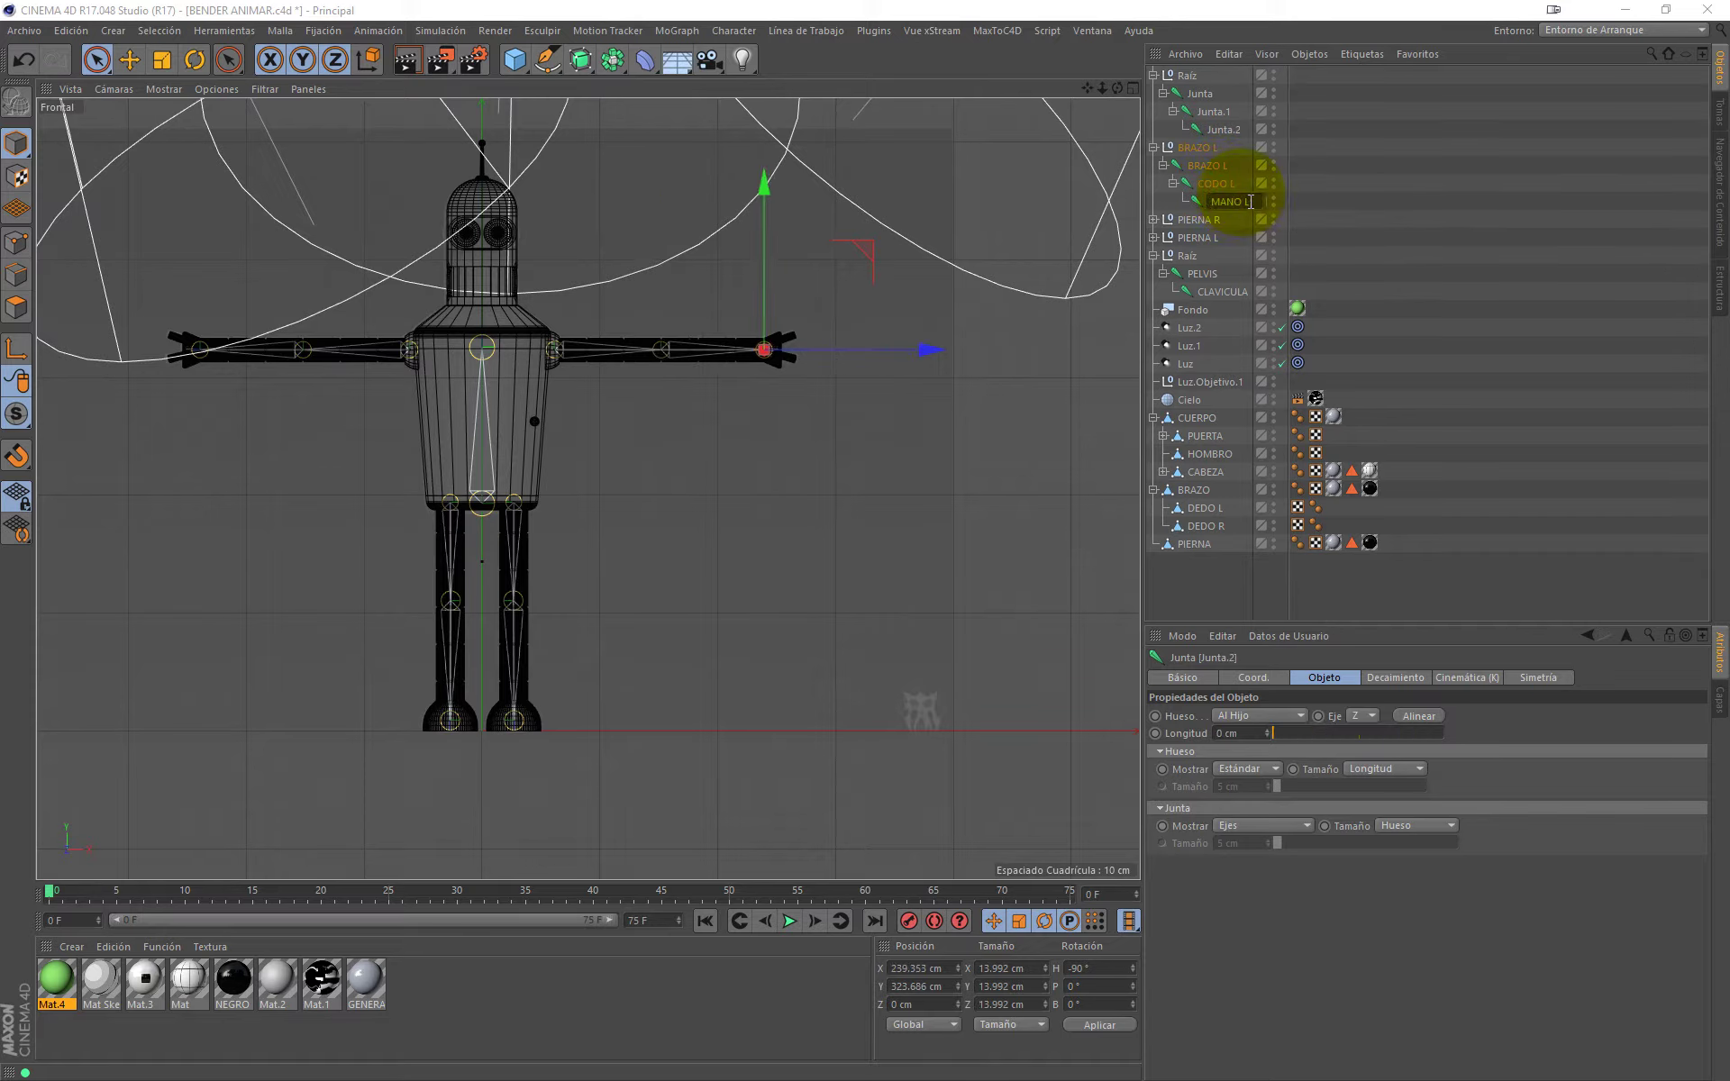
left_click(1188, 75)
double_click(1191, 75)
type("RAZO R")
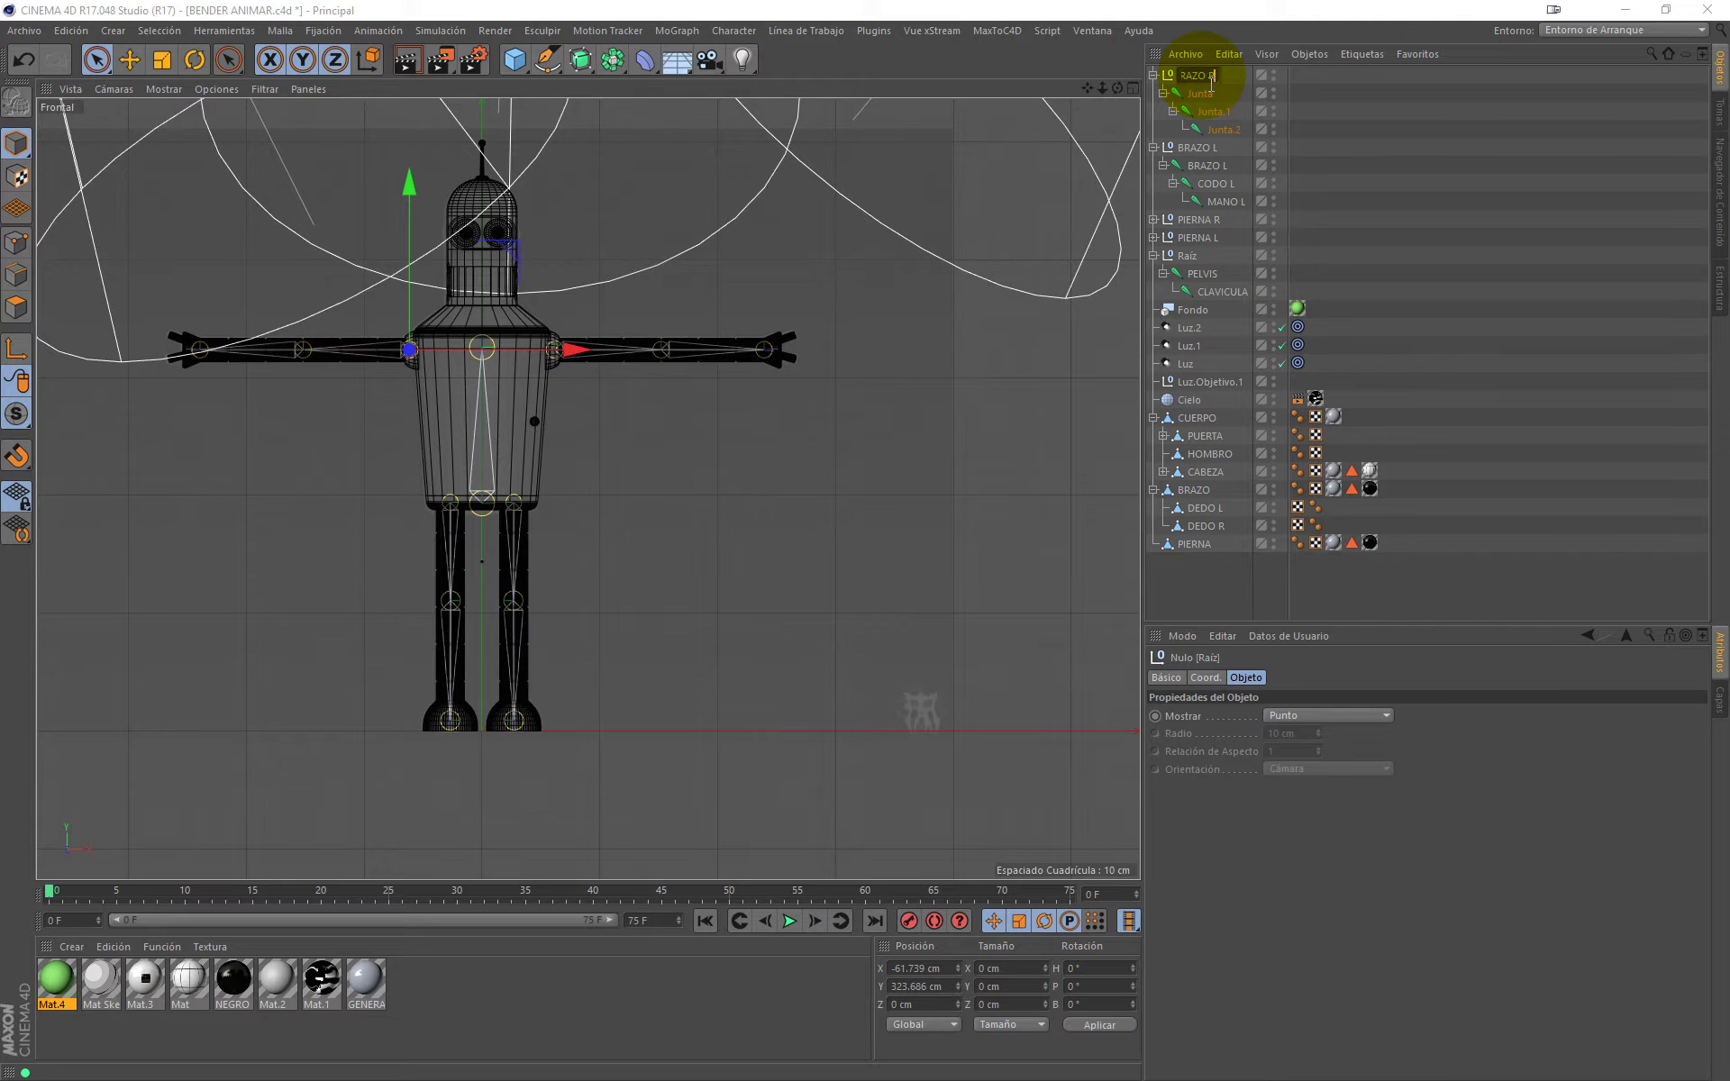
Step: Name the right arm's null and first joint BRAZO R, elbow CODO R, wrist MANO R
left_click(1201, 93)
double_click(1201, 94)
type("BRAZO R")
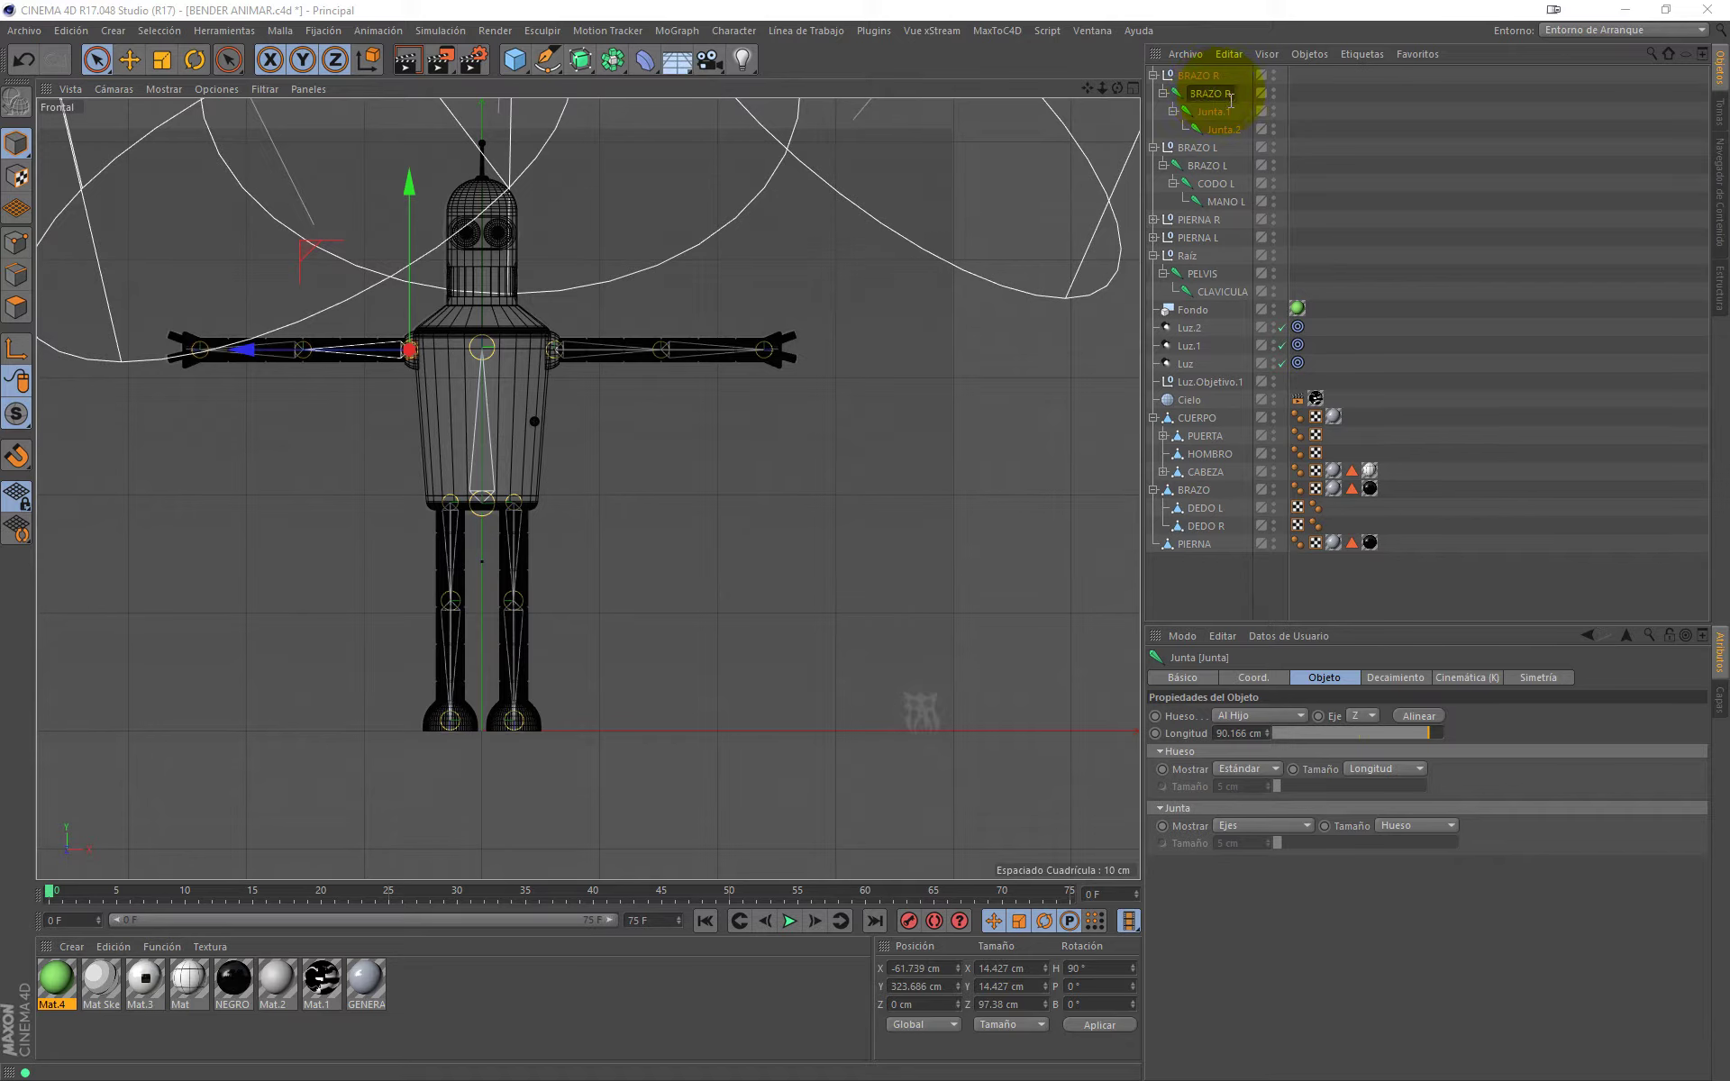
key("Return")
left_click(1217, 112)
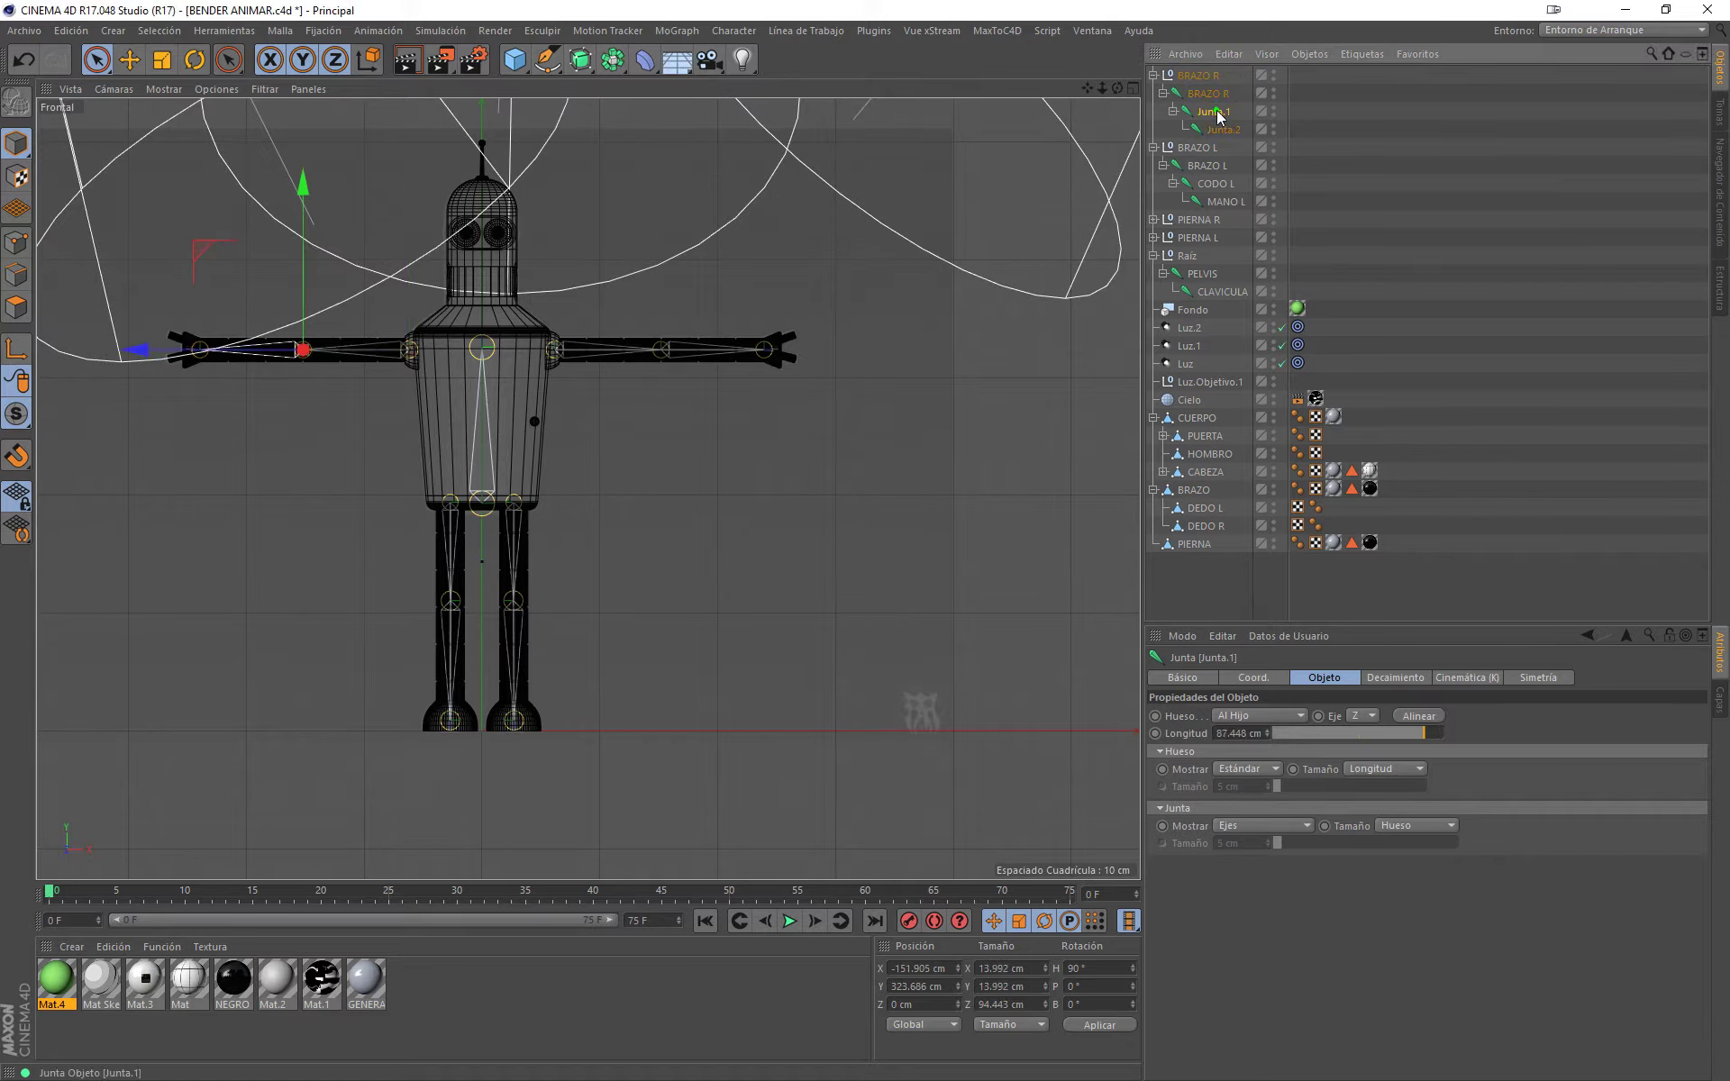
double_click(1221, 112)
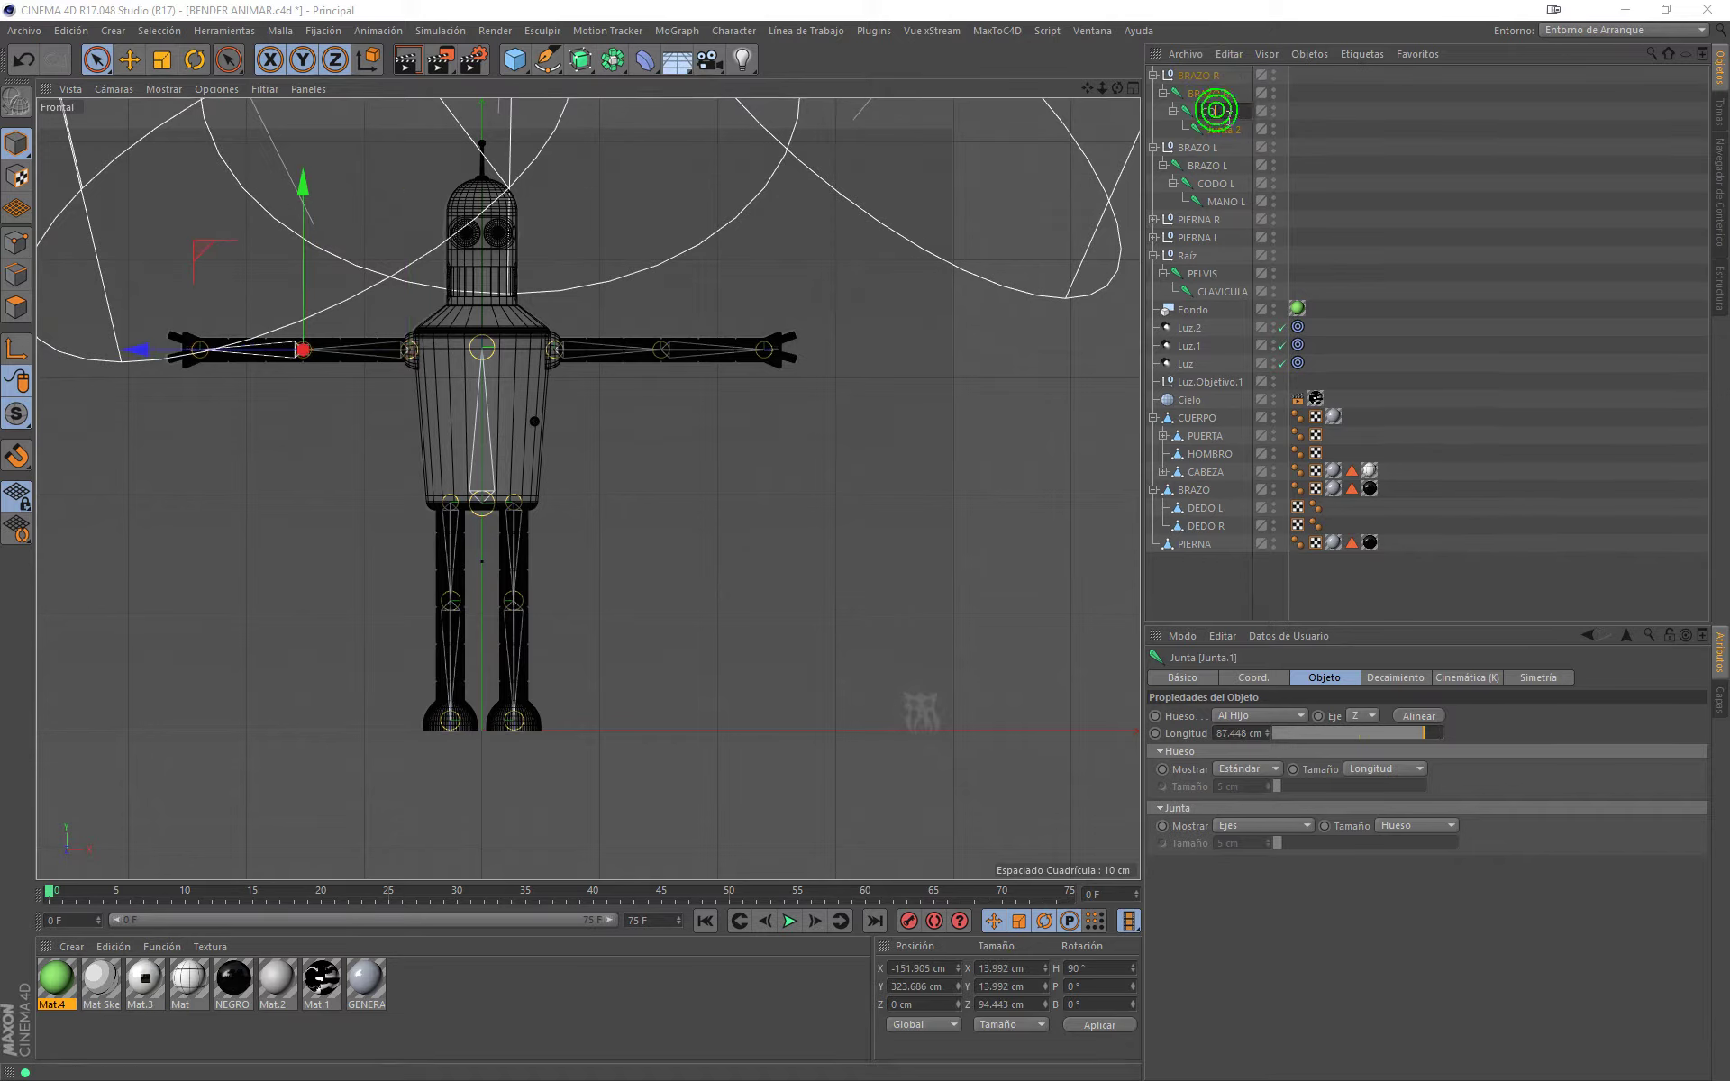
type("CODO R")
key("Return")
left_click(1226, 130)
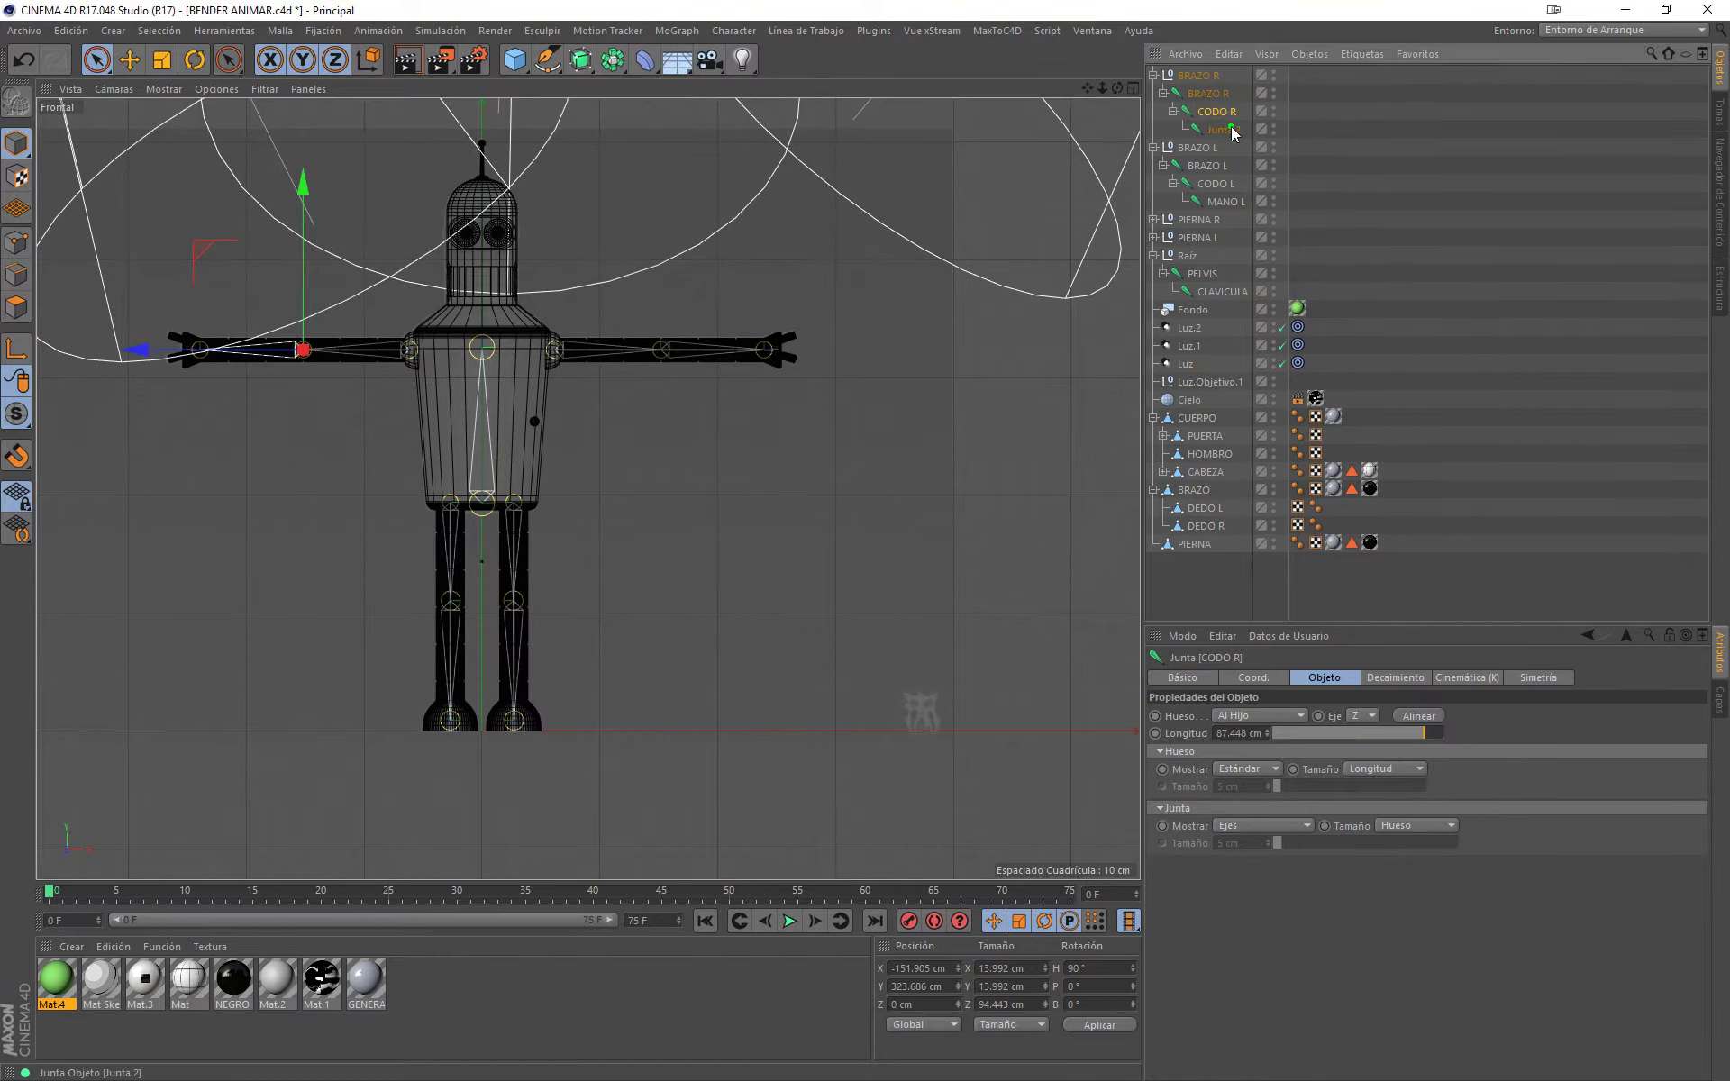
double_click(1225, 129)
type("MANO R")
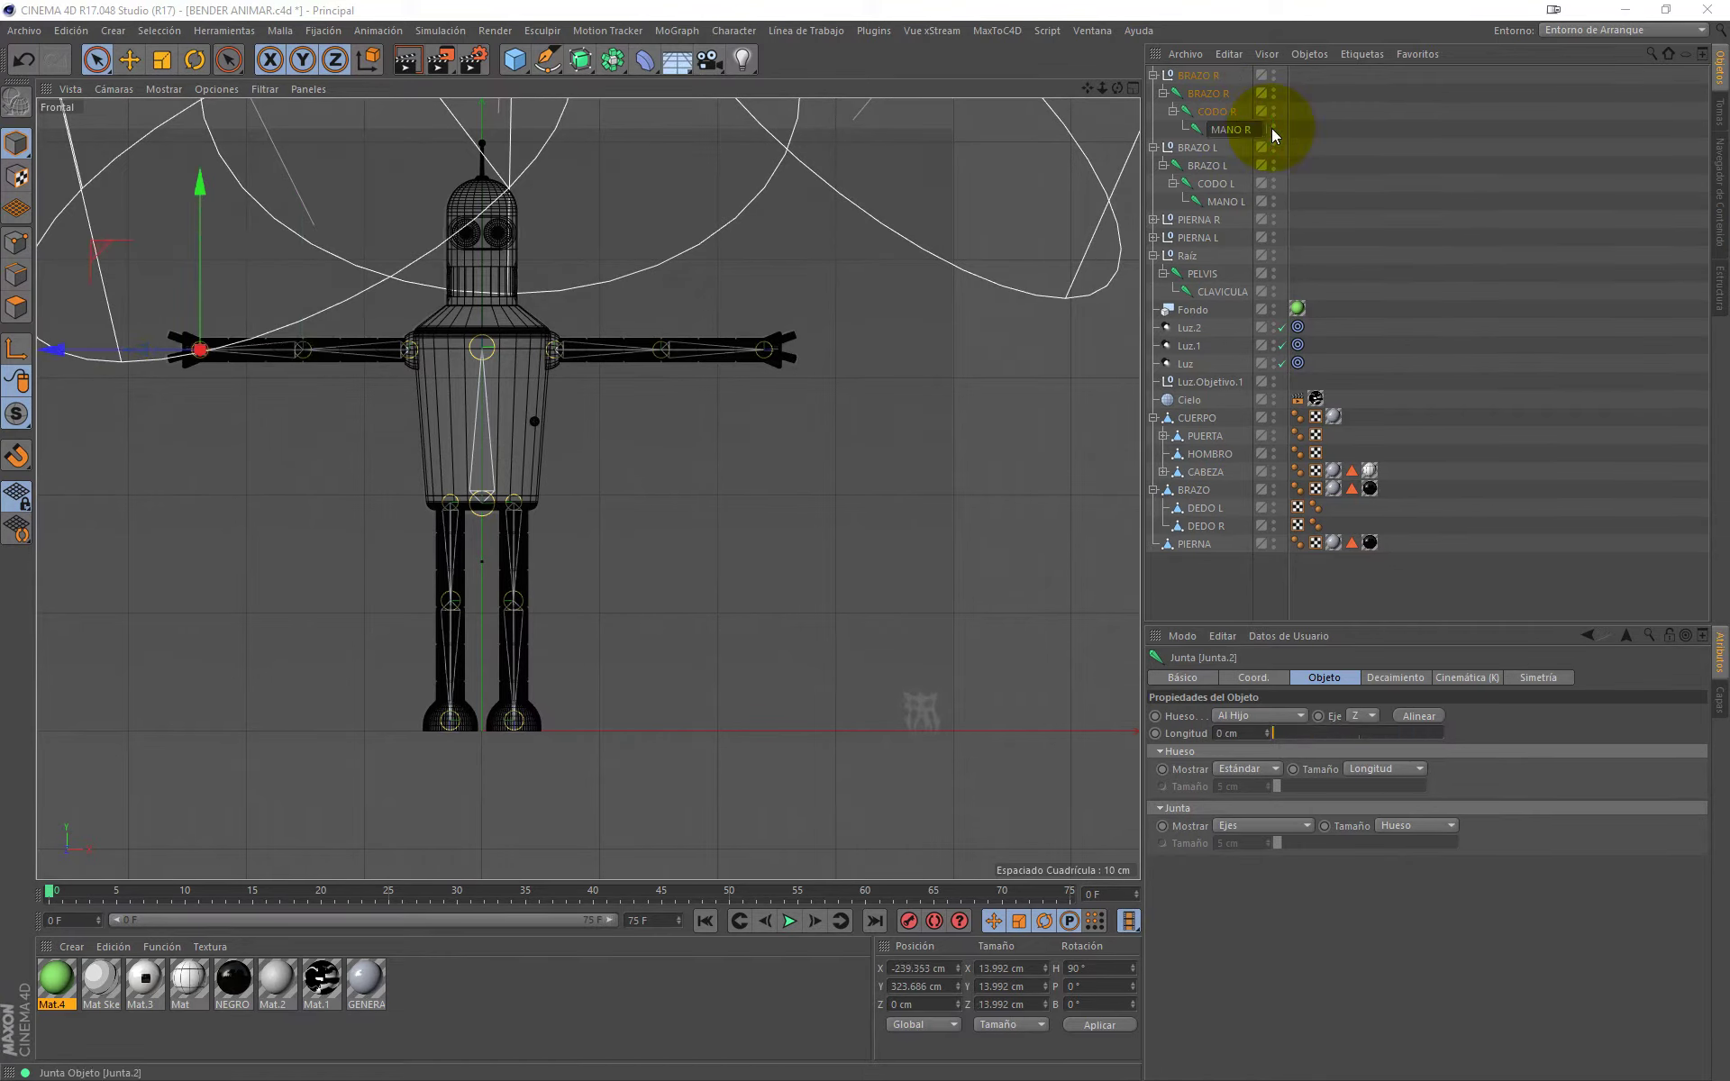
key("Return")
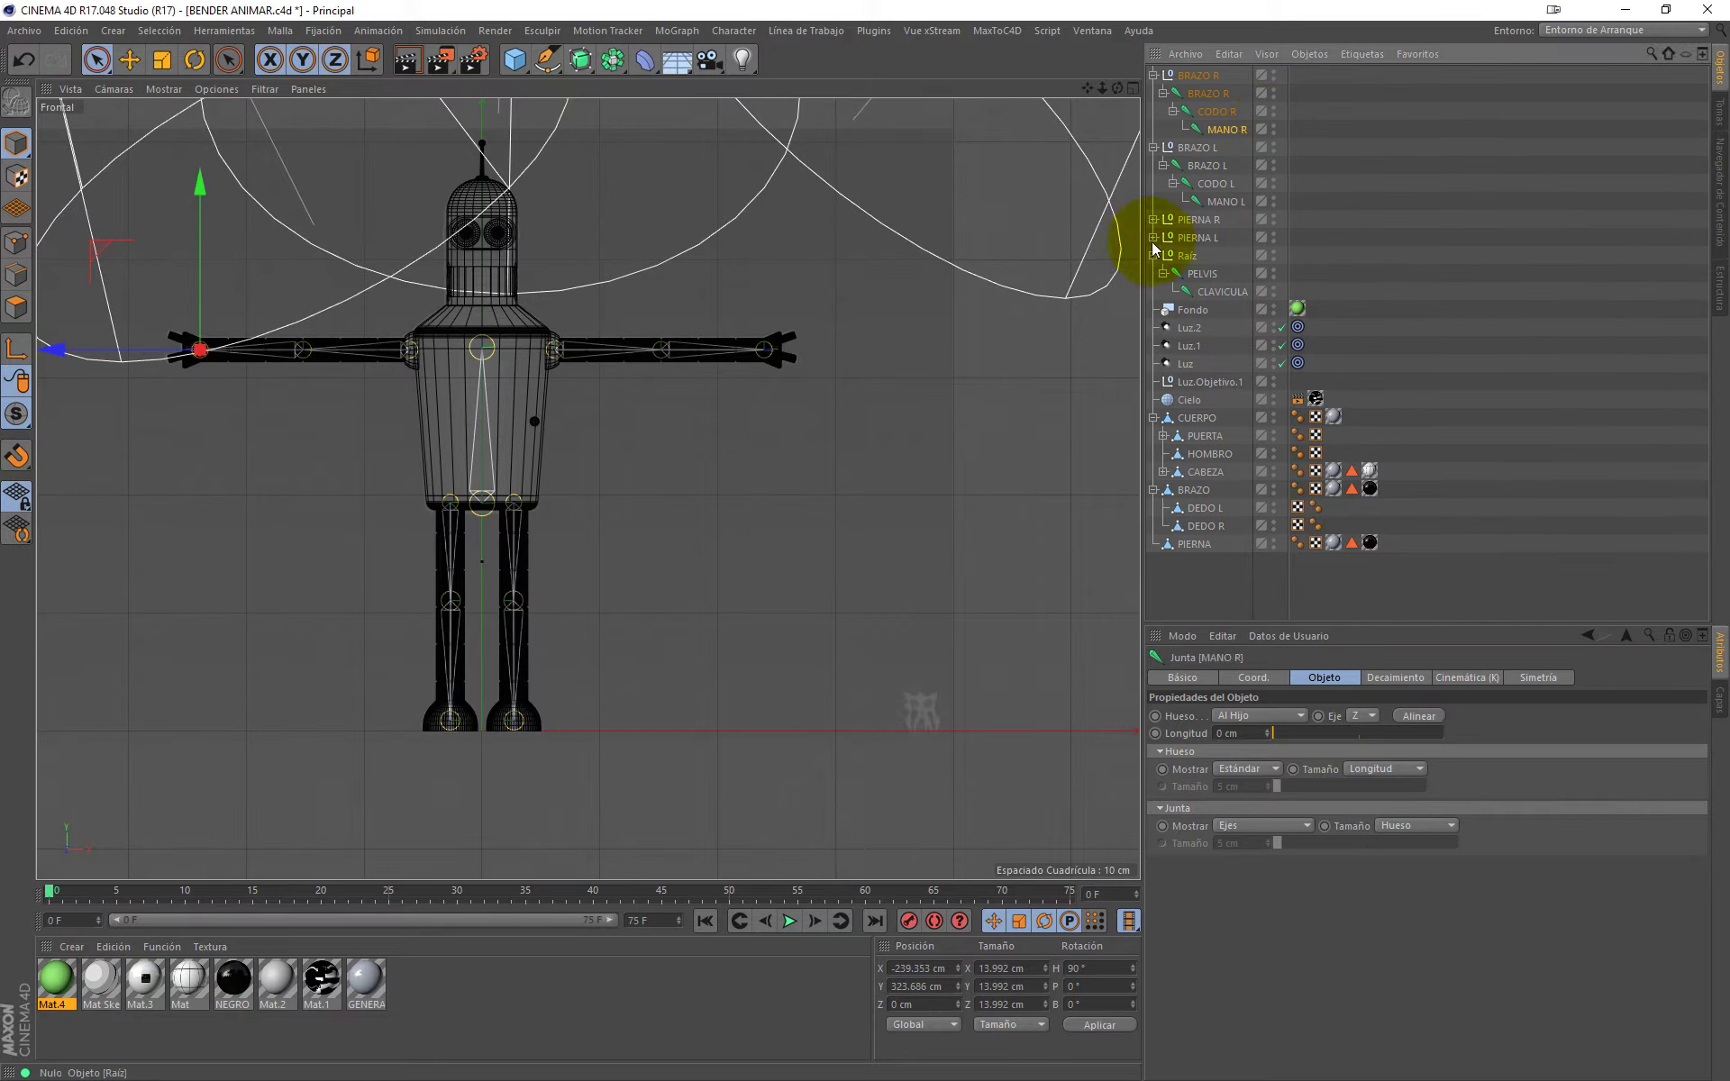
Step: Expand the leg nulls and enlarge the Object Manager list to show all joints
left_click(1151, 238)
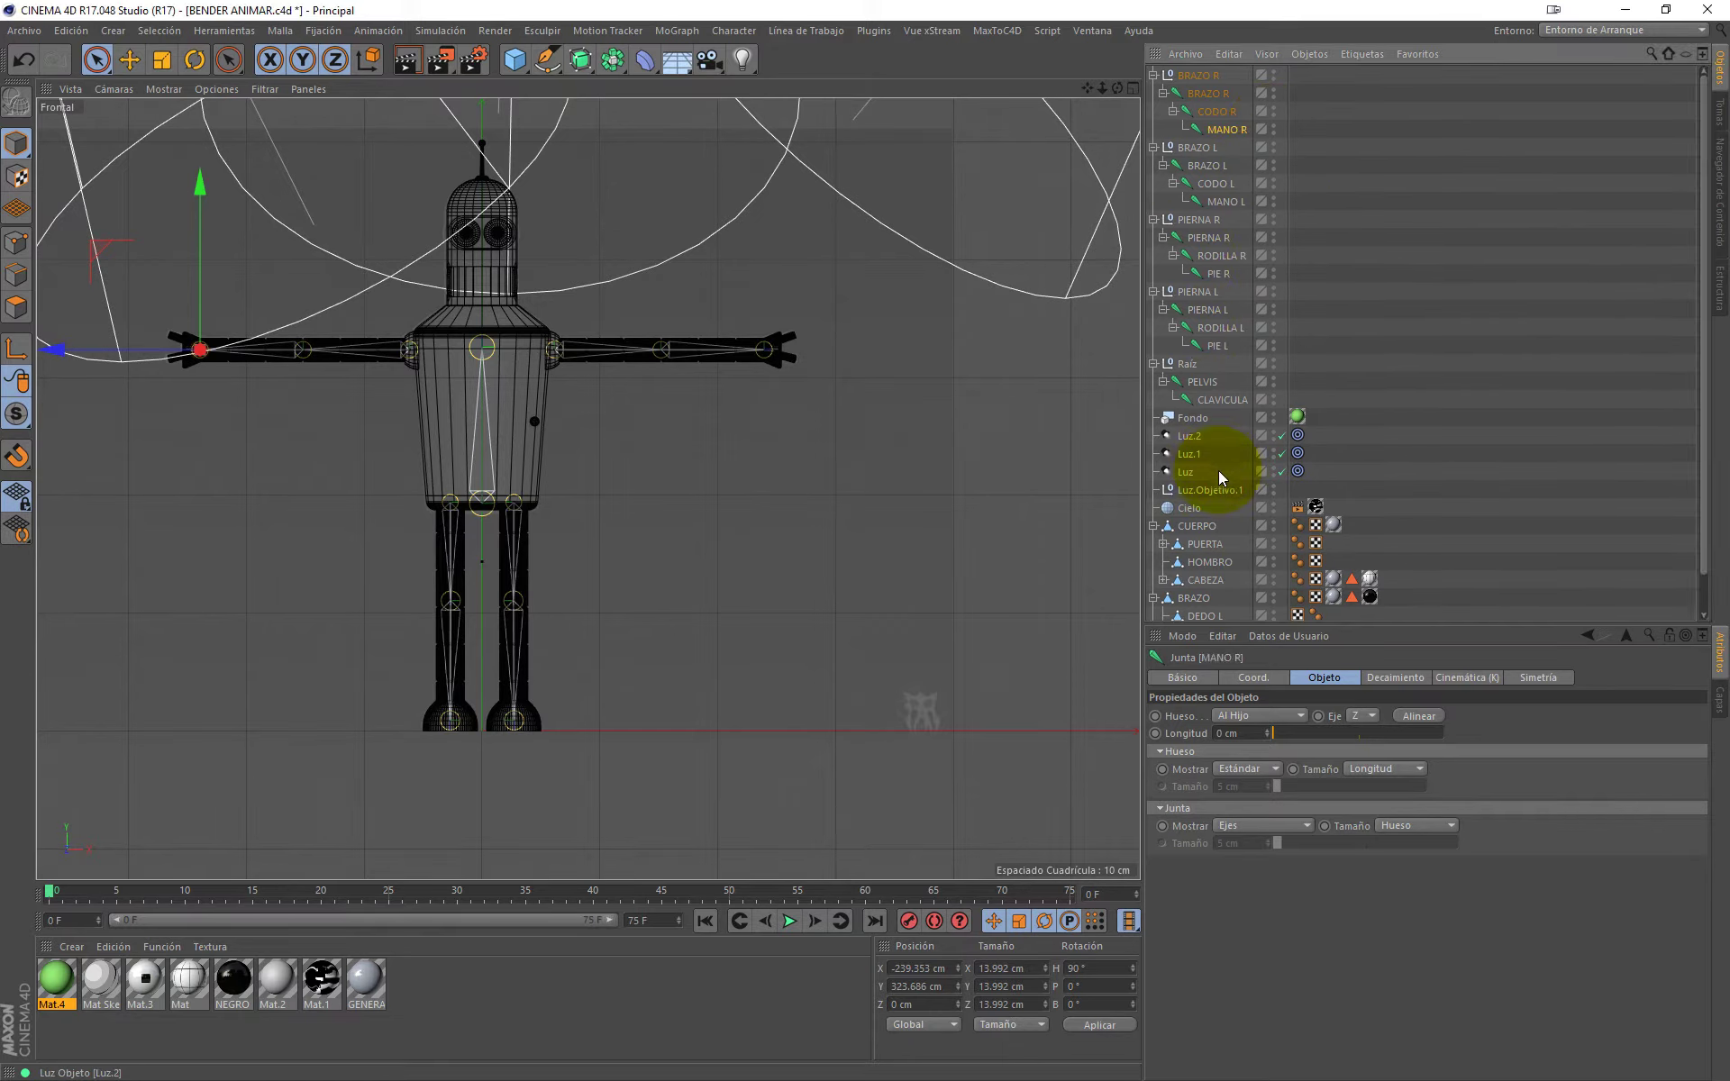
left_click_drag(1278, 636, 1278, 790)
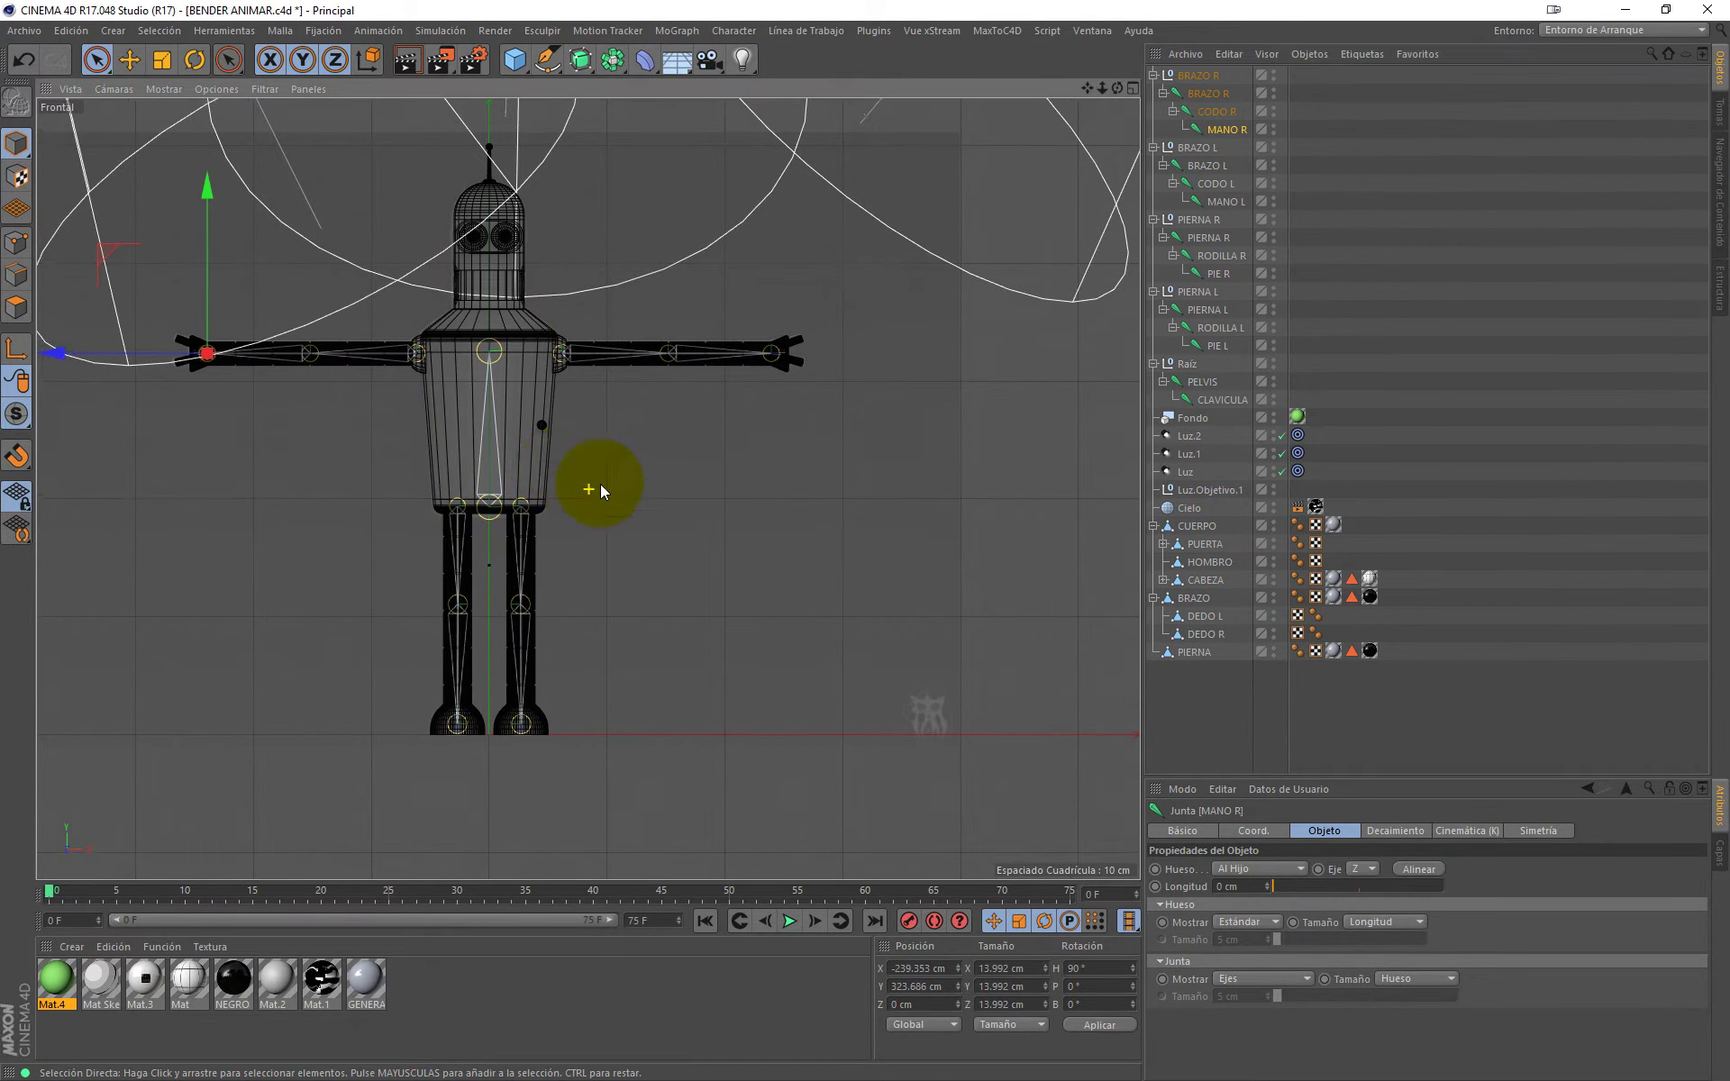
middle_click_drag(600, 484, 751, 554, "alt")
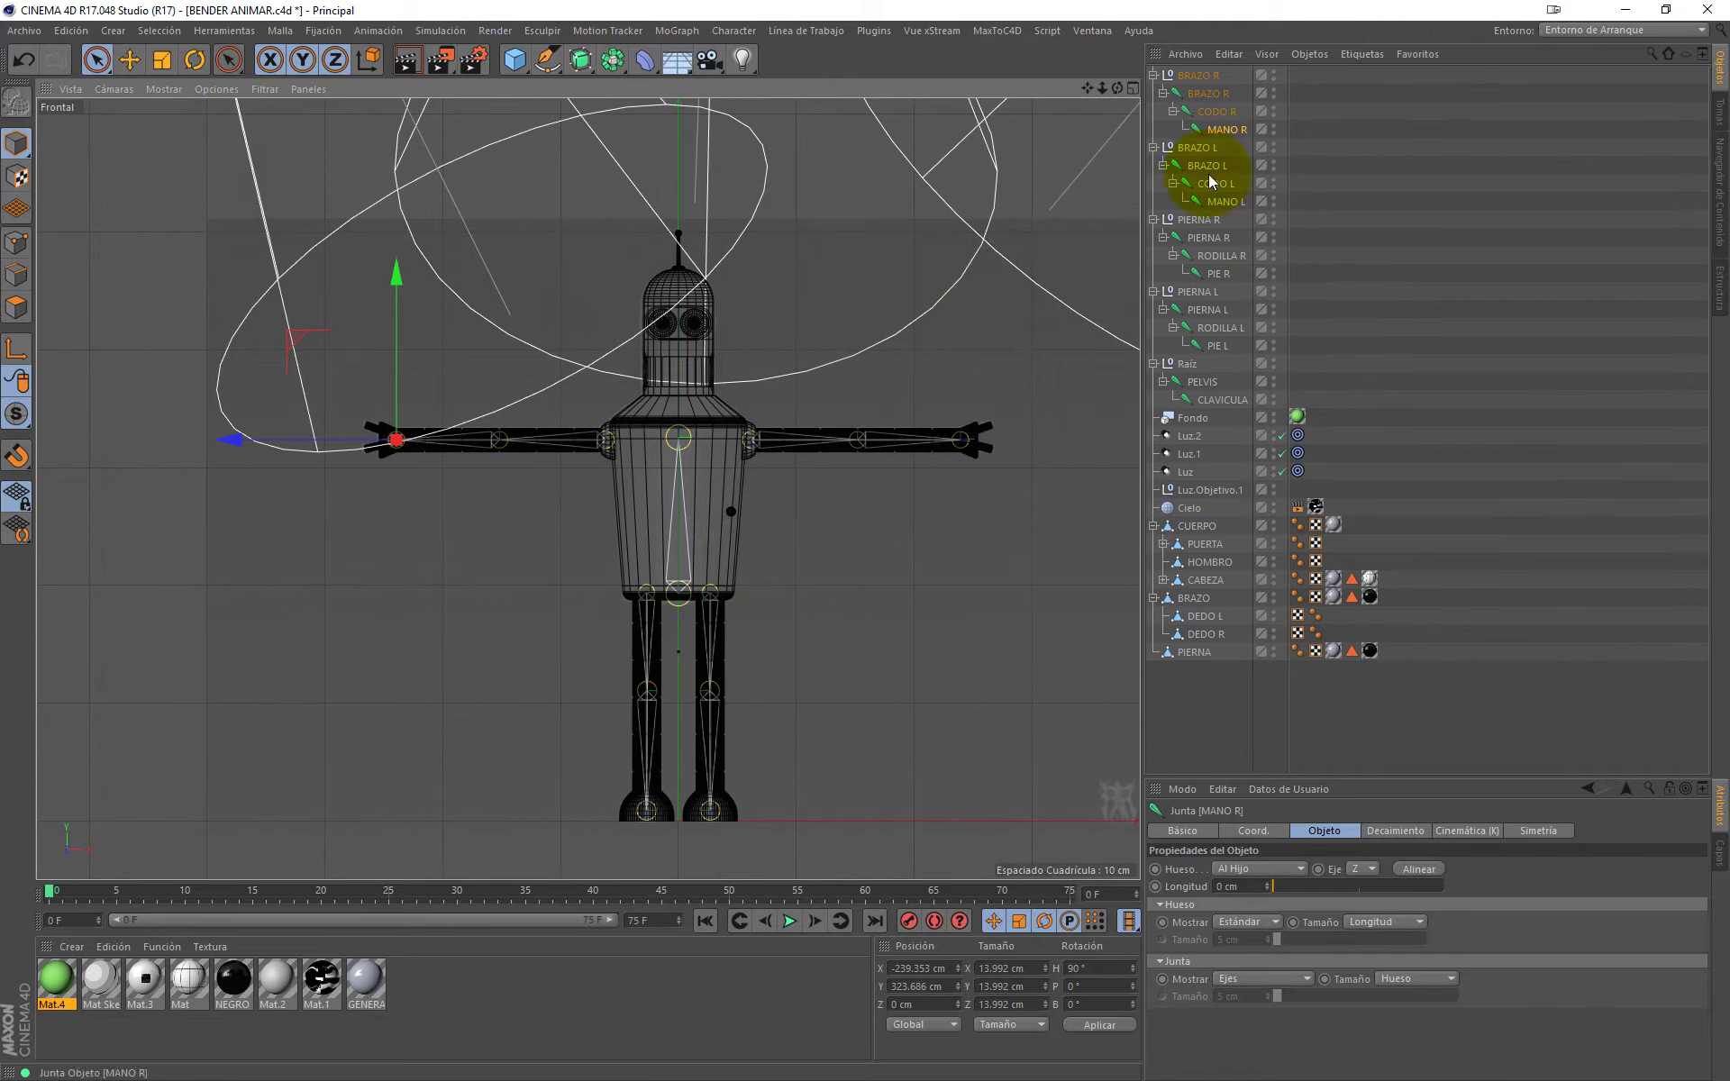
left_click(1202, 308)
left_click(1197, 382)
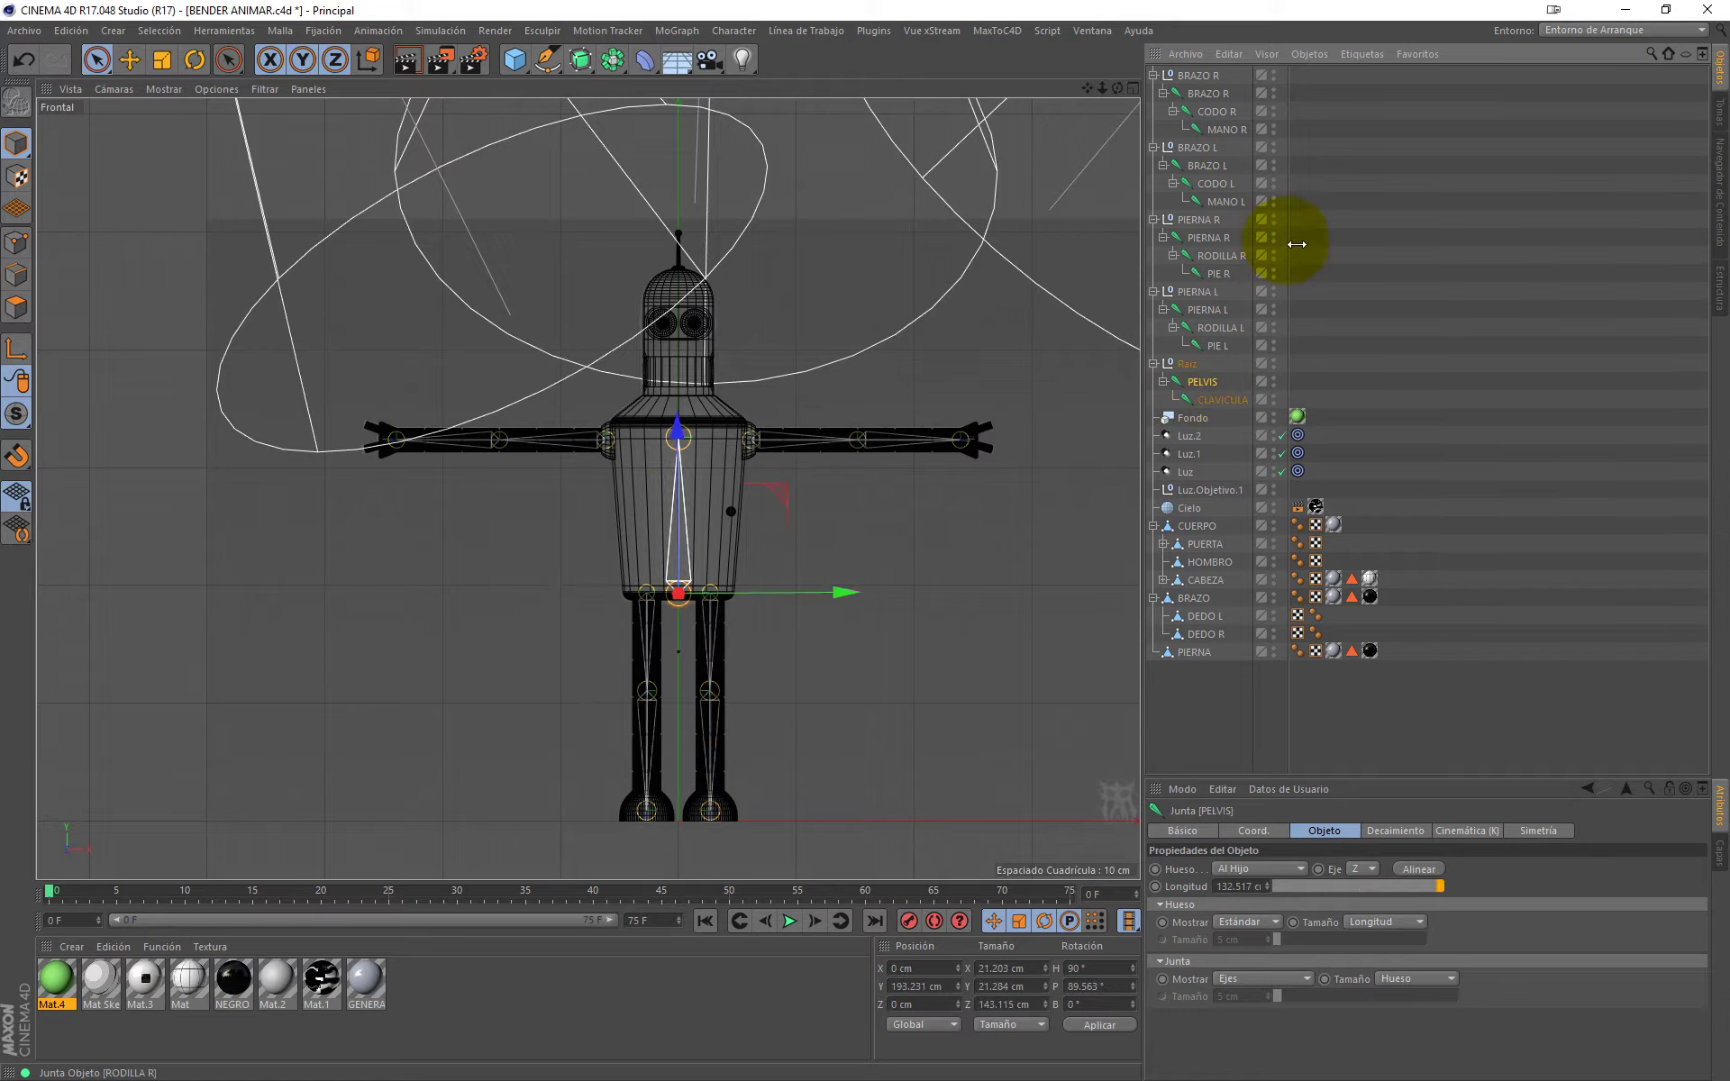
Step: Select PIERNA R, RODILLA R and PIE R together and drop them onto PELVIS
left_click_drag(1333, 233, 1216, 276)
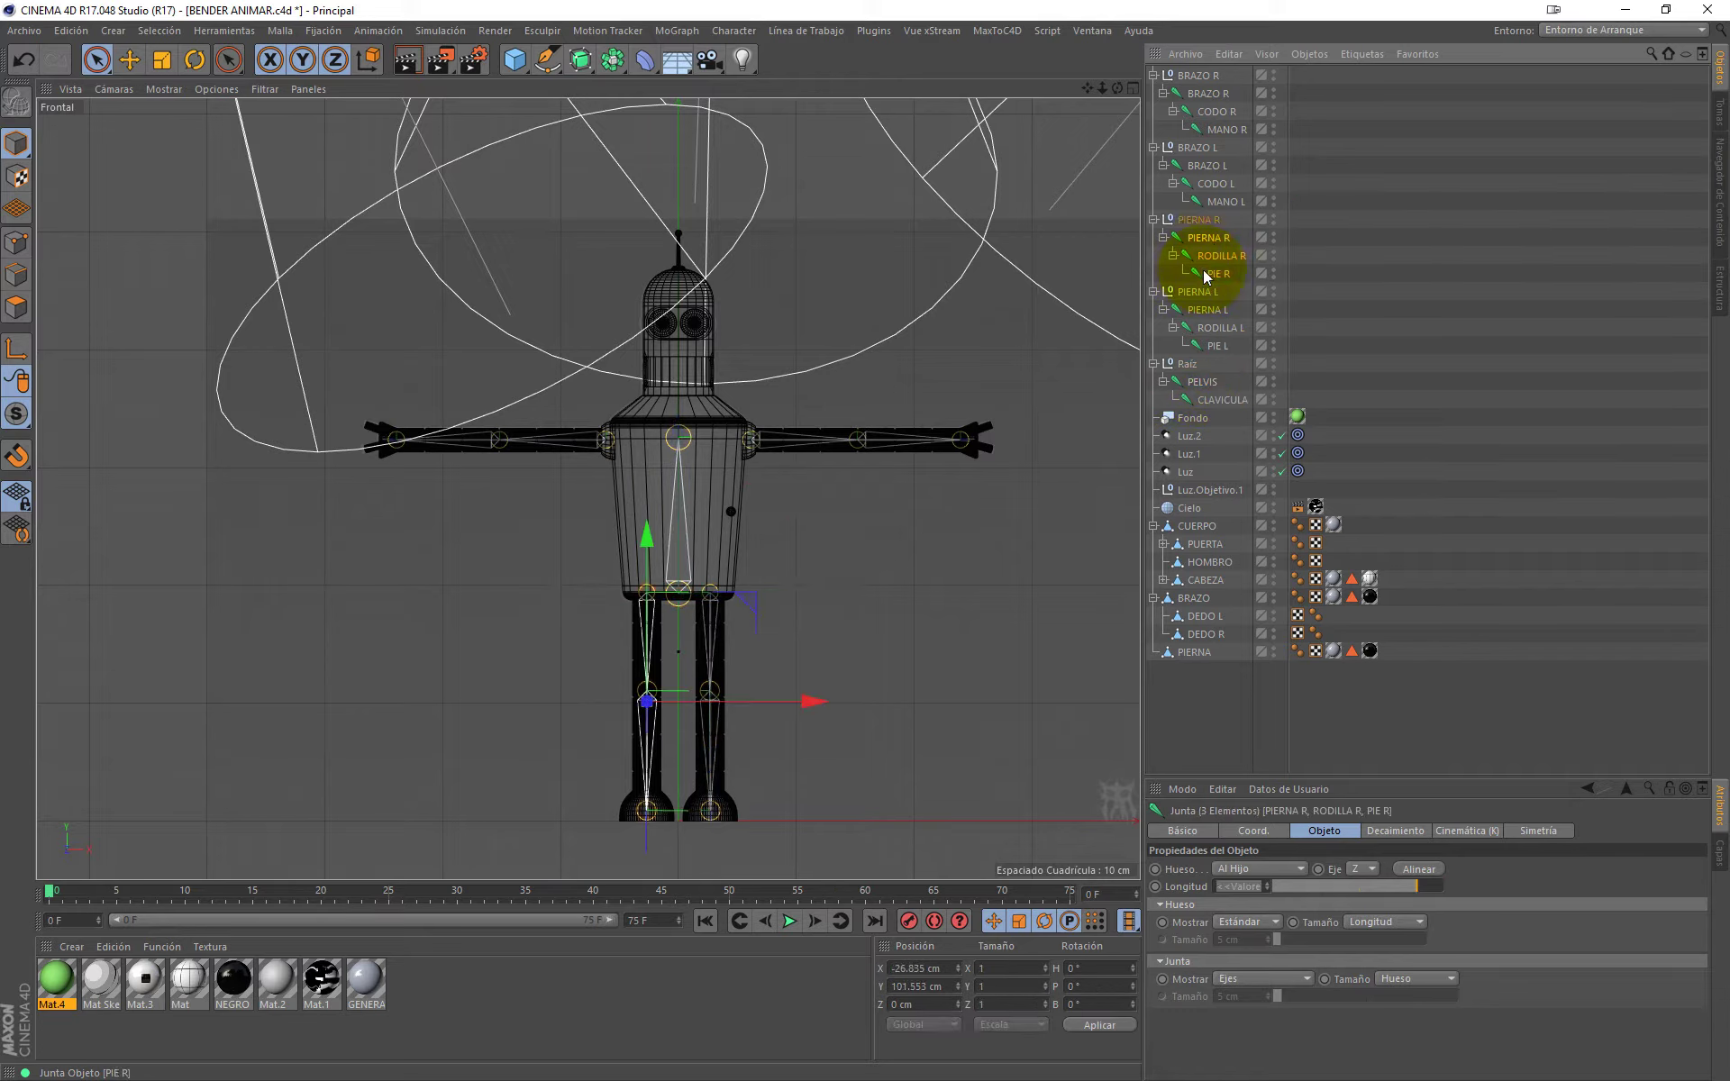
left_click(1199, 219)
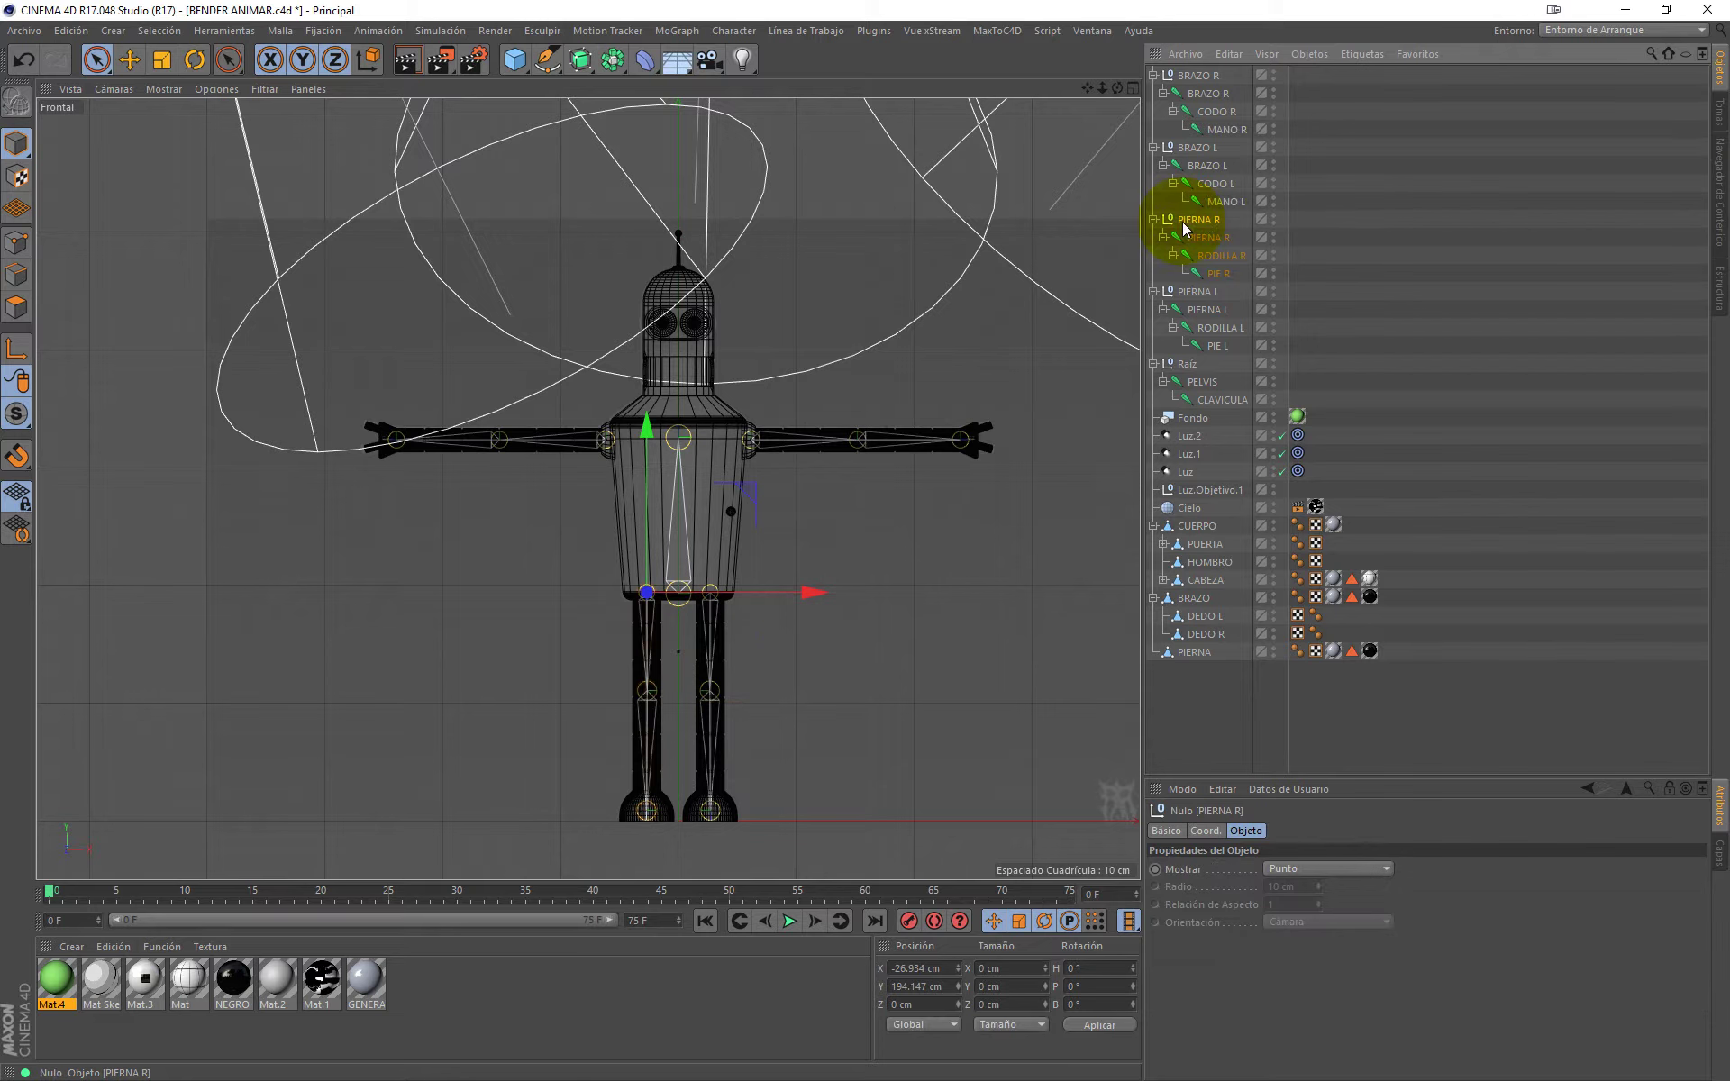
key("Down")
key("Down")
key("Down")
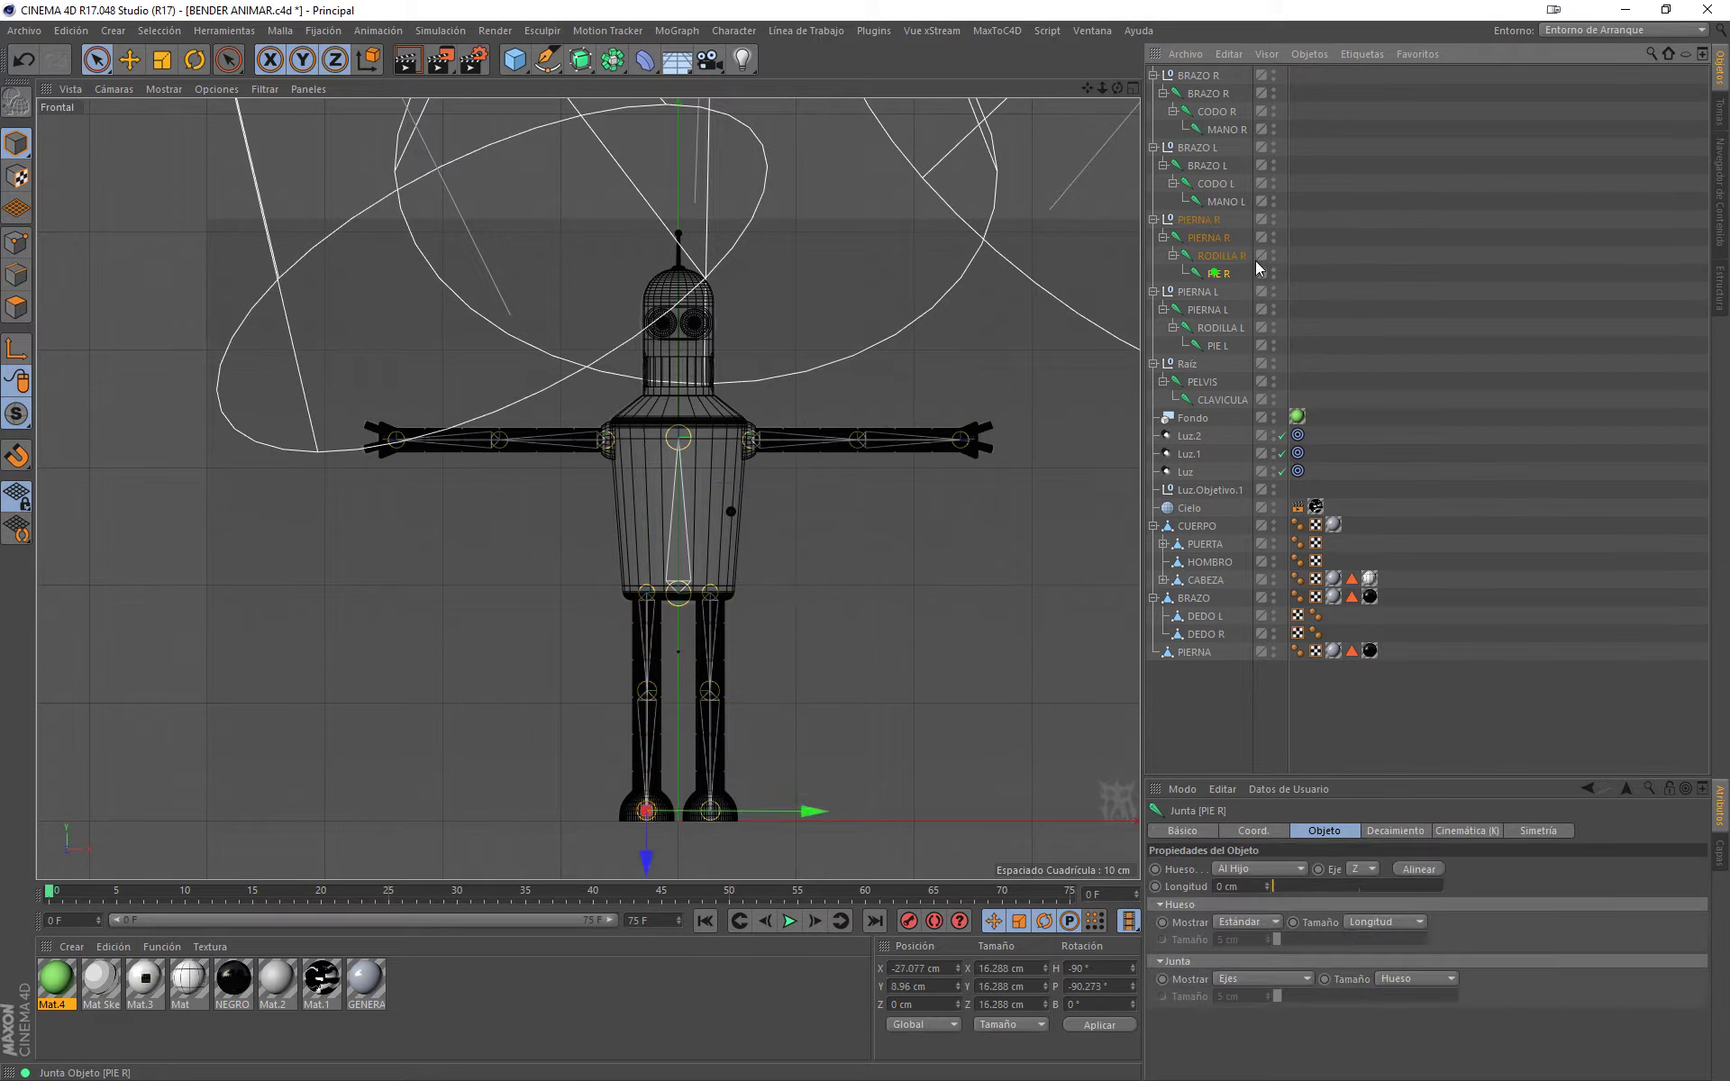
left_click_drag(1334, 231, 1212, 284)
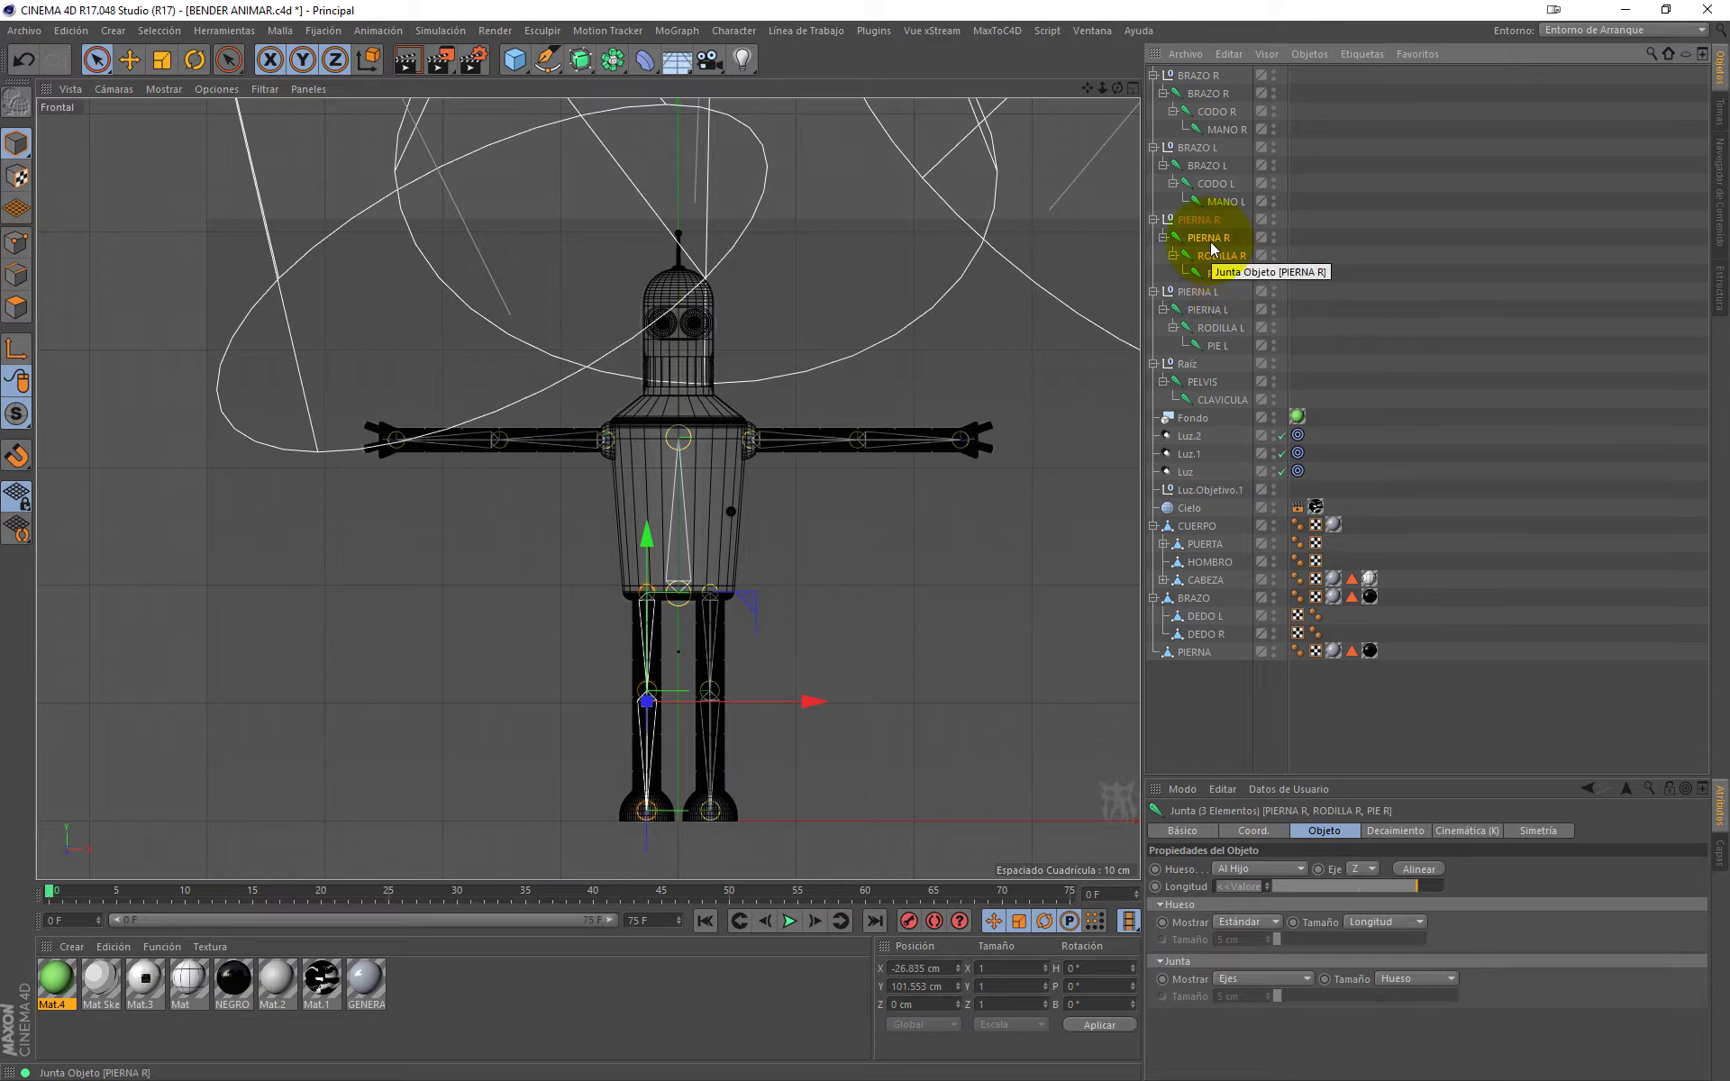
mouse_move(1211, 237)
left_mouse_down()
mouse_move(1227, 321)
mouse_move(1210, 385)
left_mouse_up()
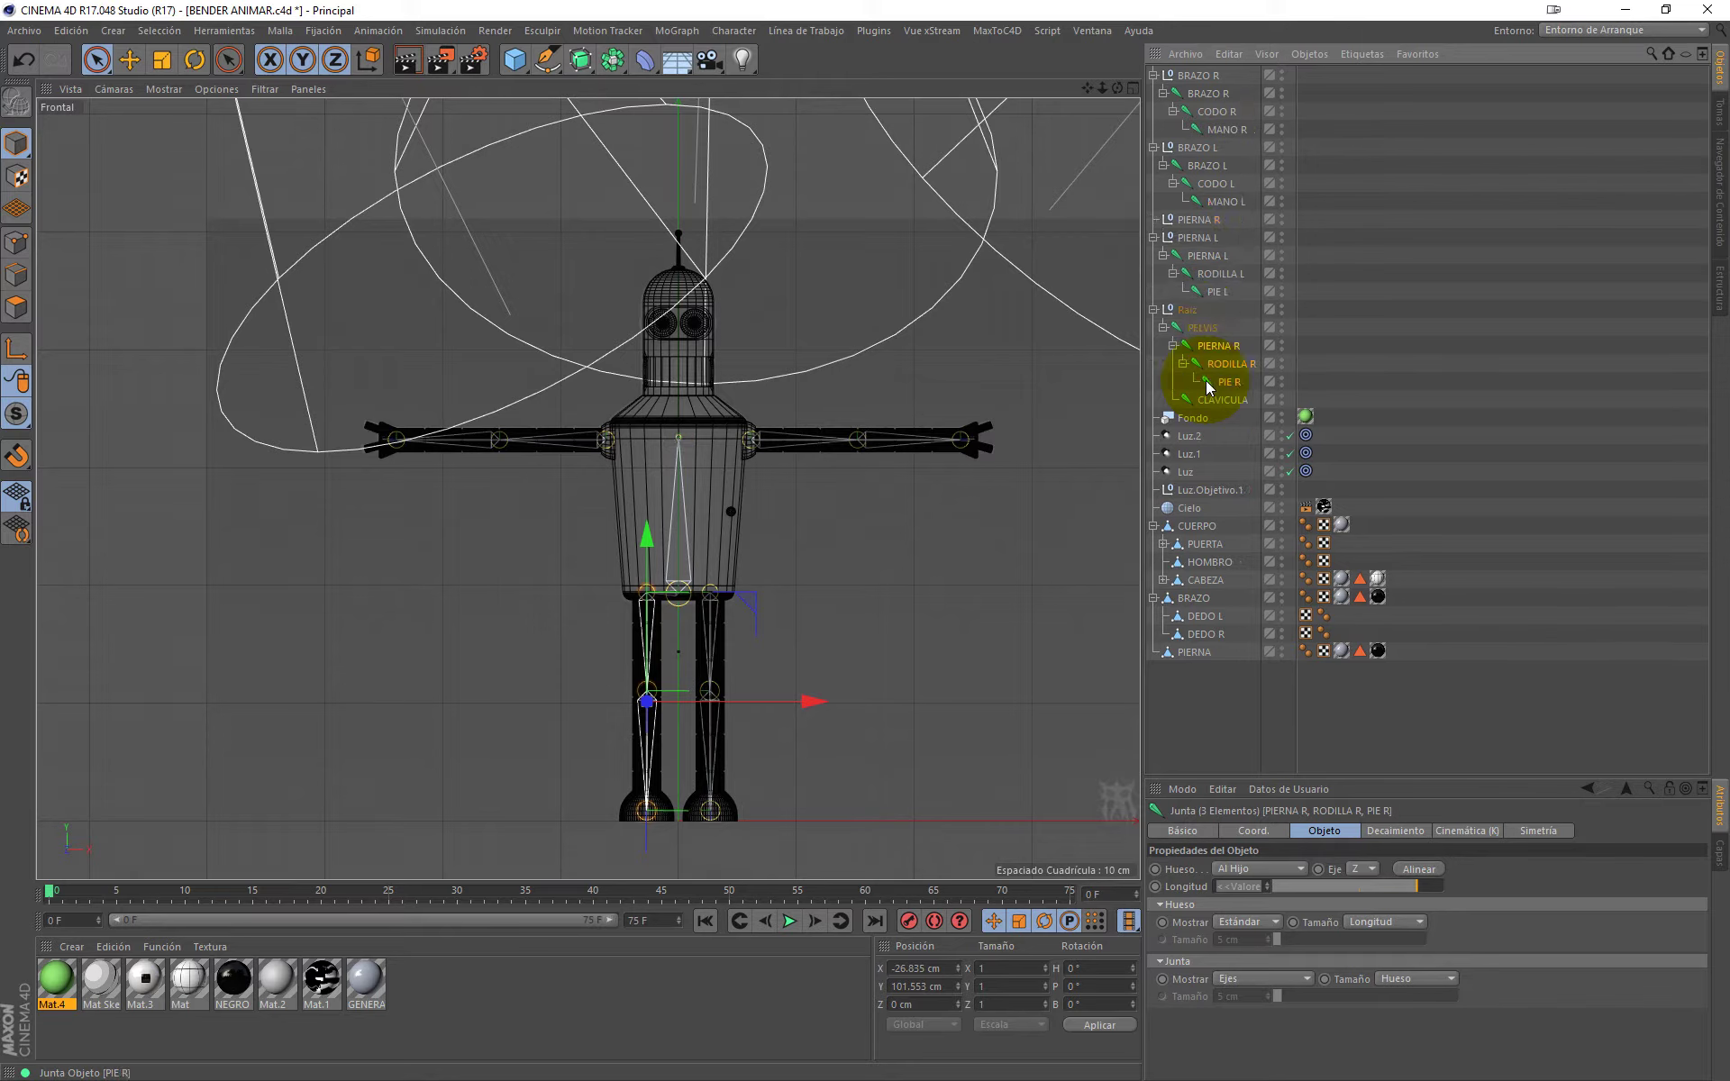
left_click(1205, 329)
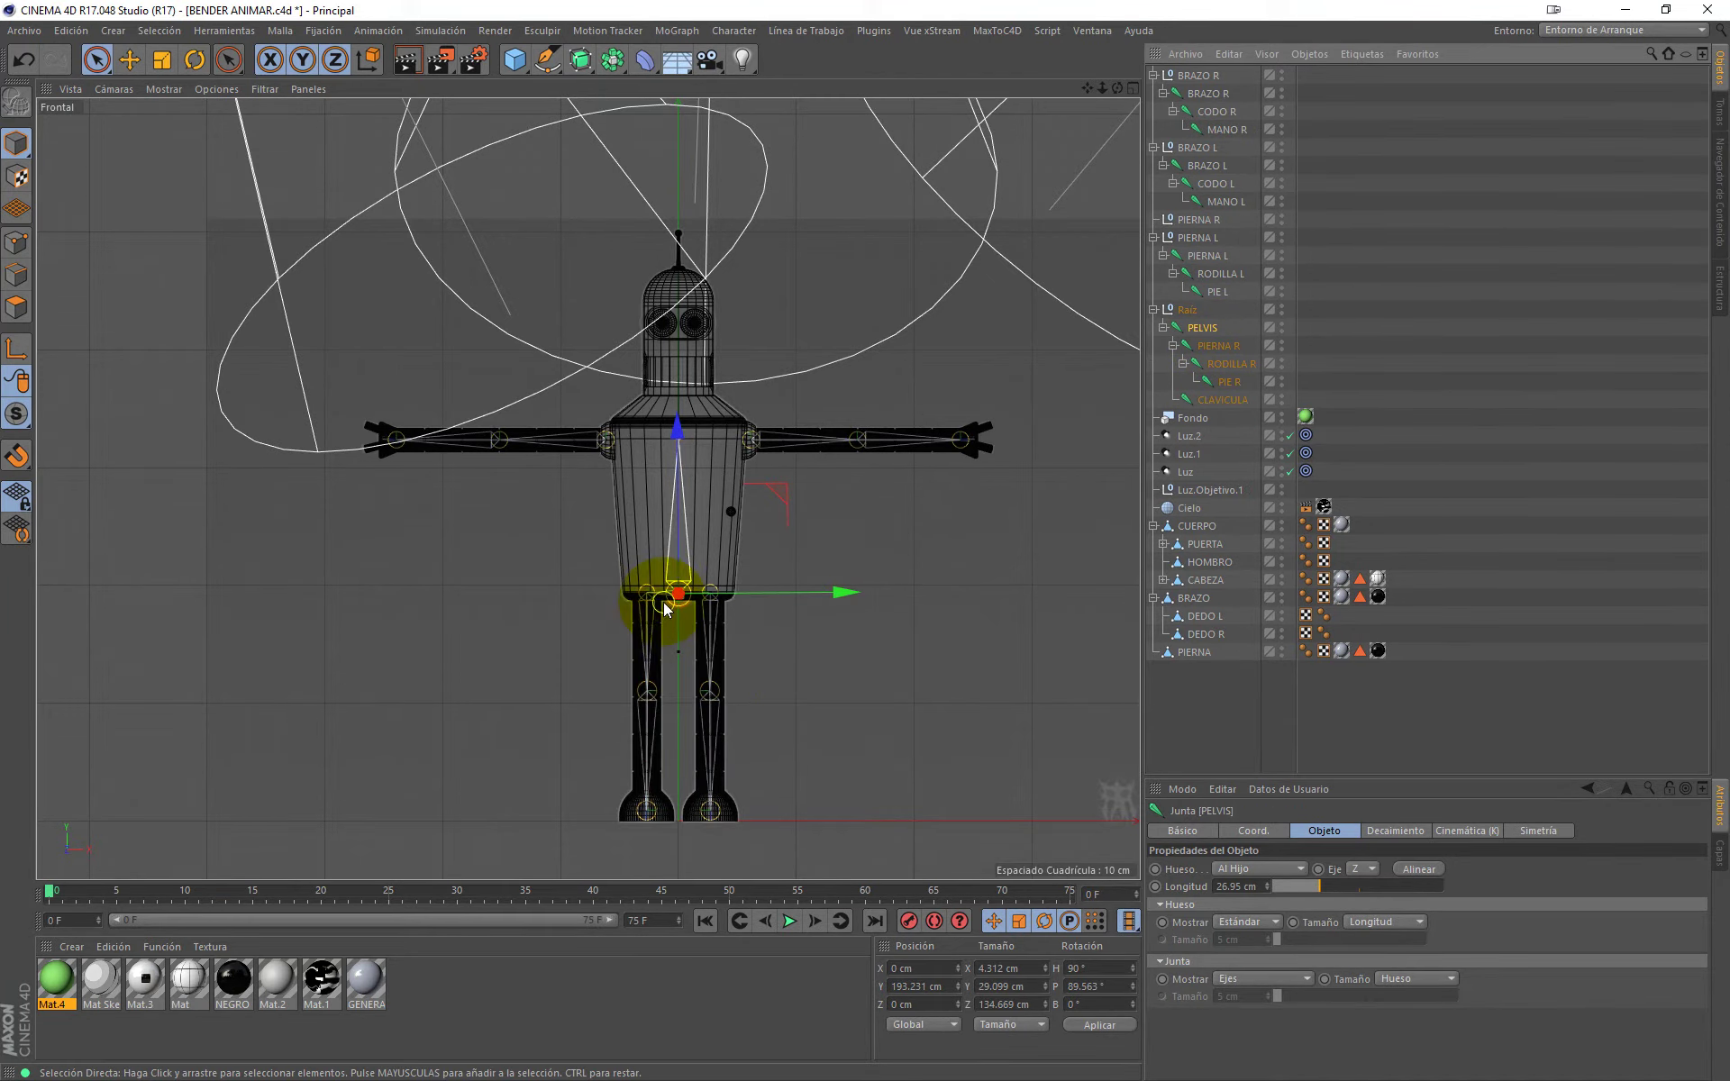
left_click(784, 626)
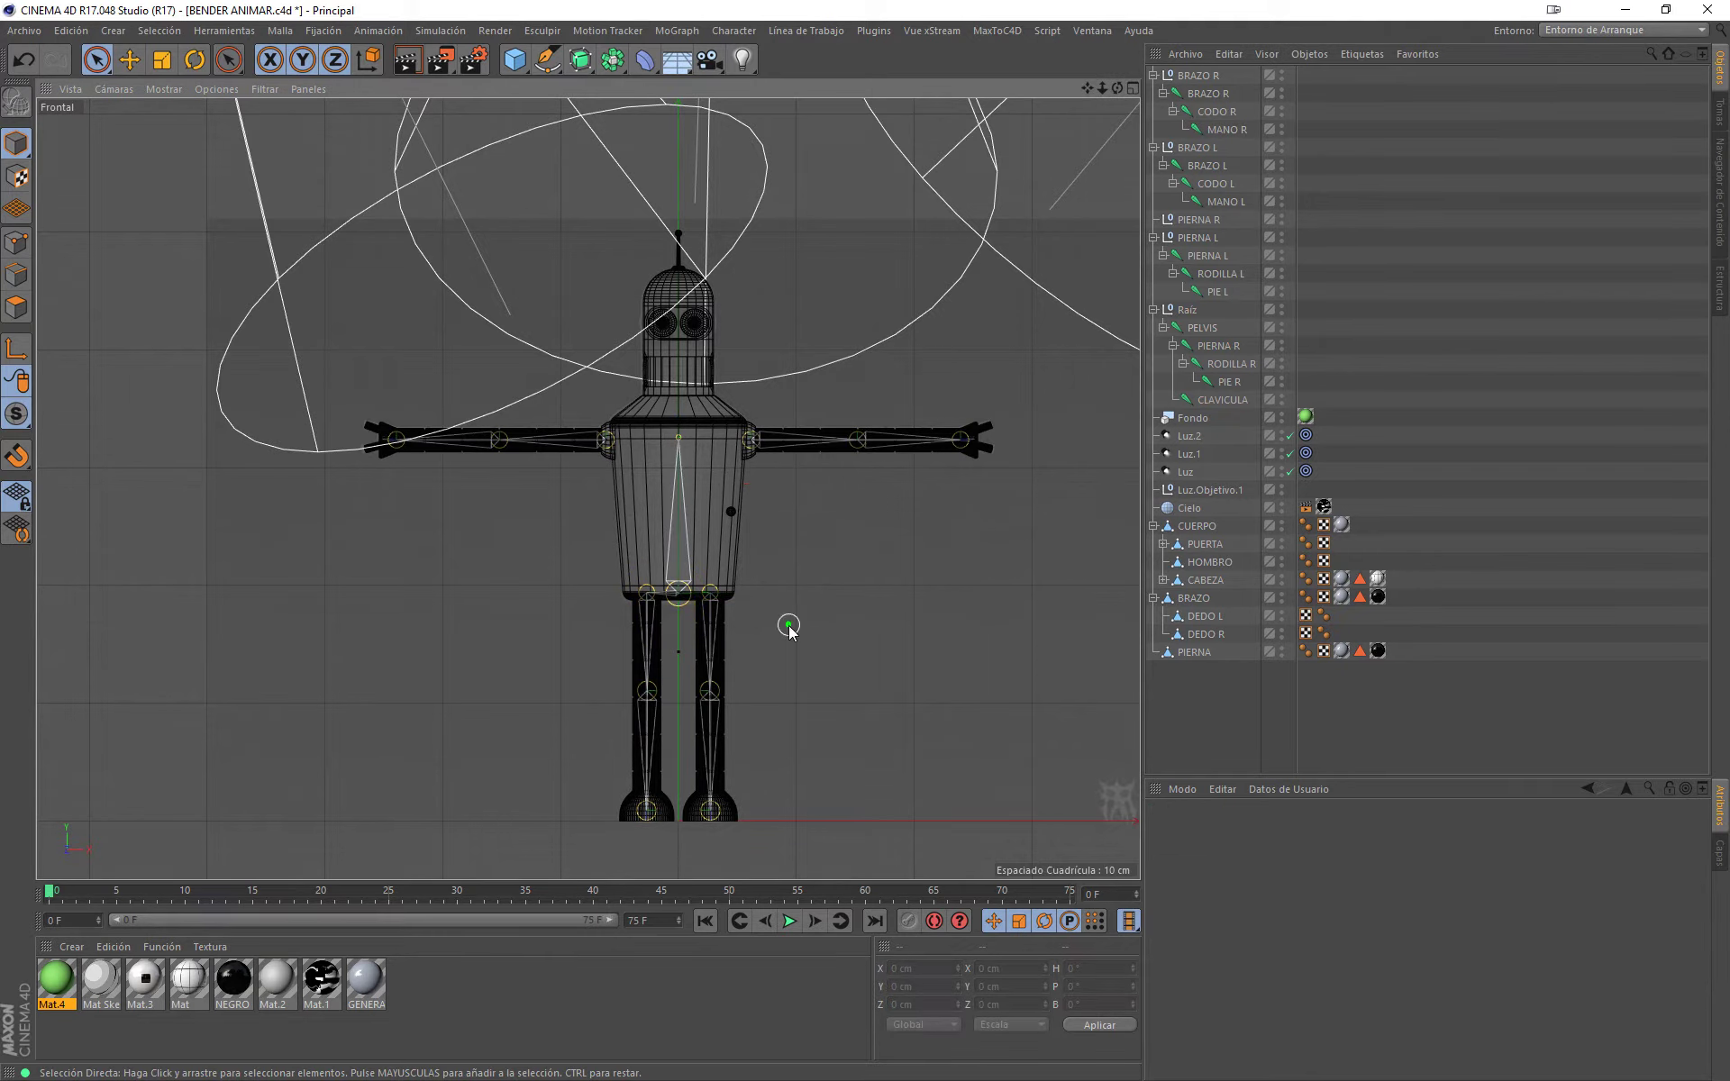
Step: Drop PIERNA L, RODILLA L, PIE L onto PELVIS and BRAZO R, CODO R, MANO R onto CLAVICULA
scroll(669, 613, "up", 3)
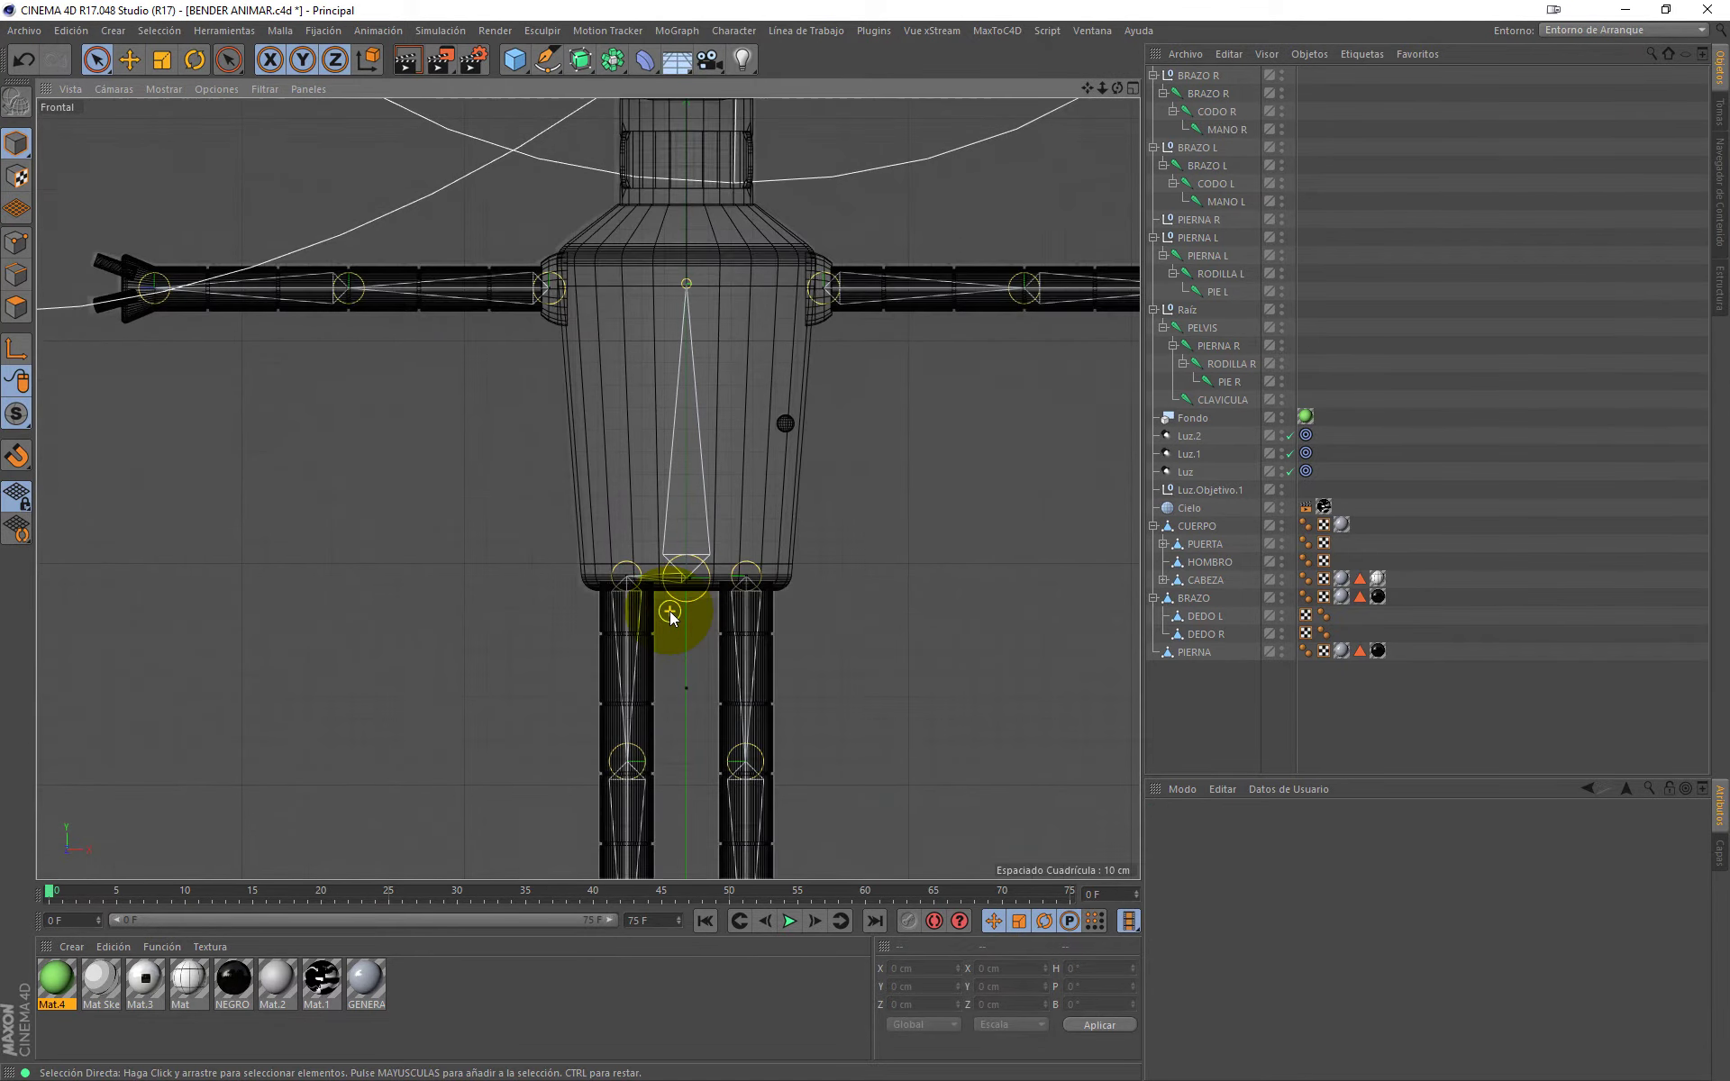
scroll(667, 609, "up", 1)
scroll(668, 610, "up", 3)
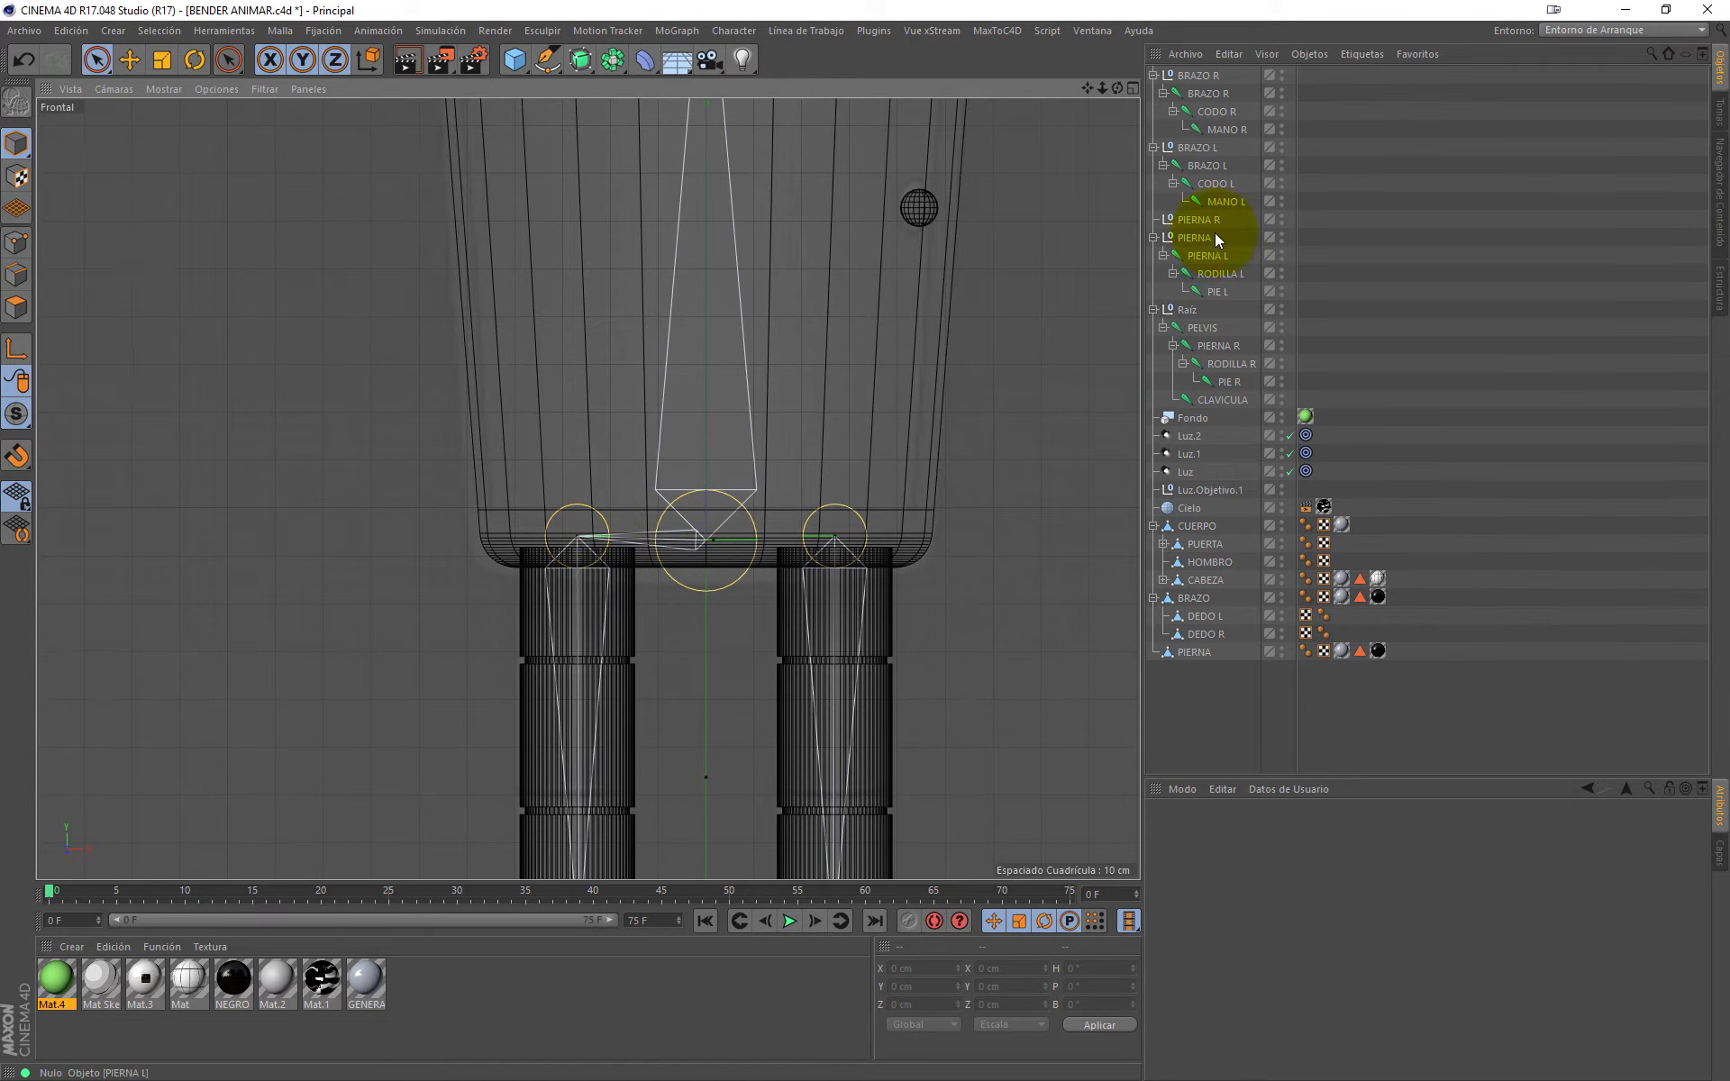
mouse_move(1336, 251)
left_mouse_down()
mouse_move(1203, 295)
mouse_move(1213, 328)
mouse_move(1189, 322)
left_mouse_up()
left_click(1173, 310)
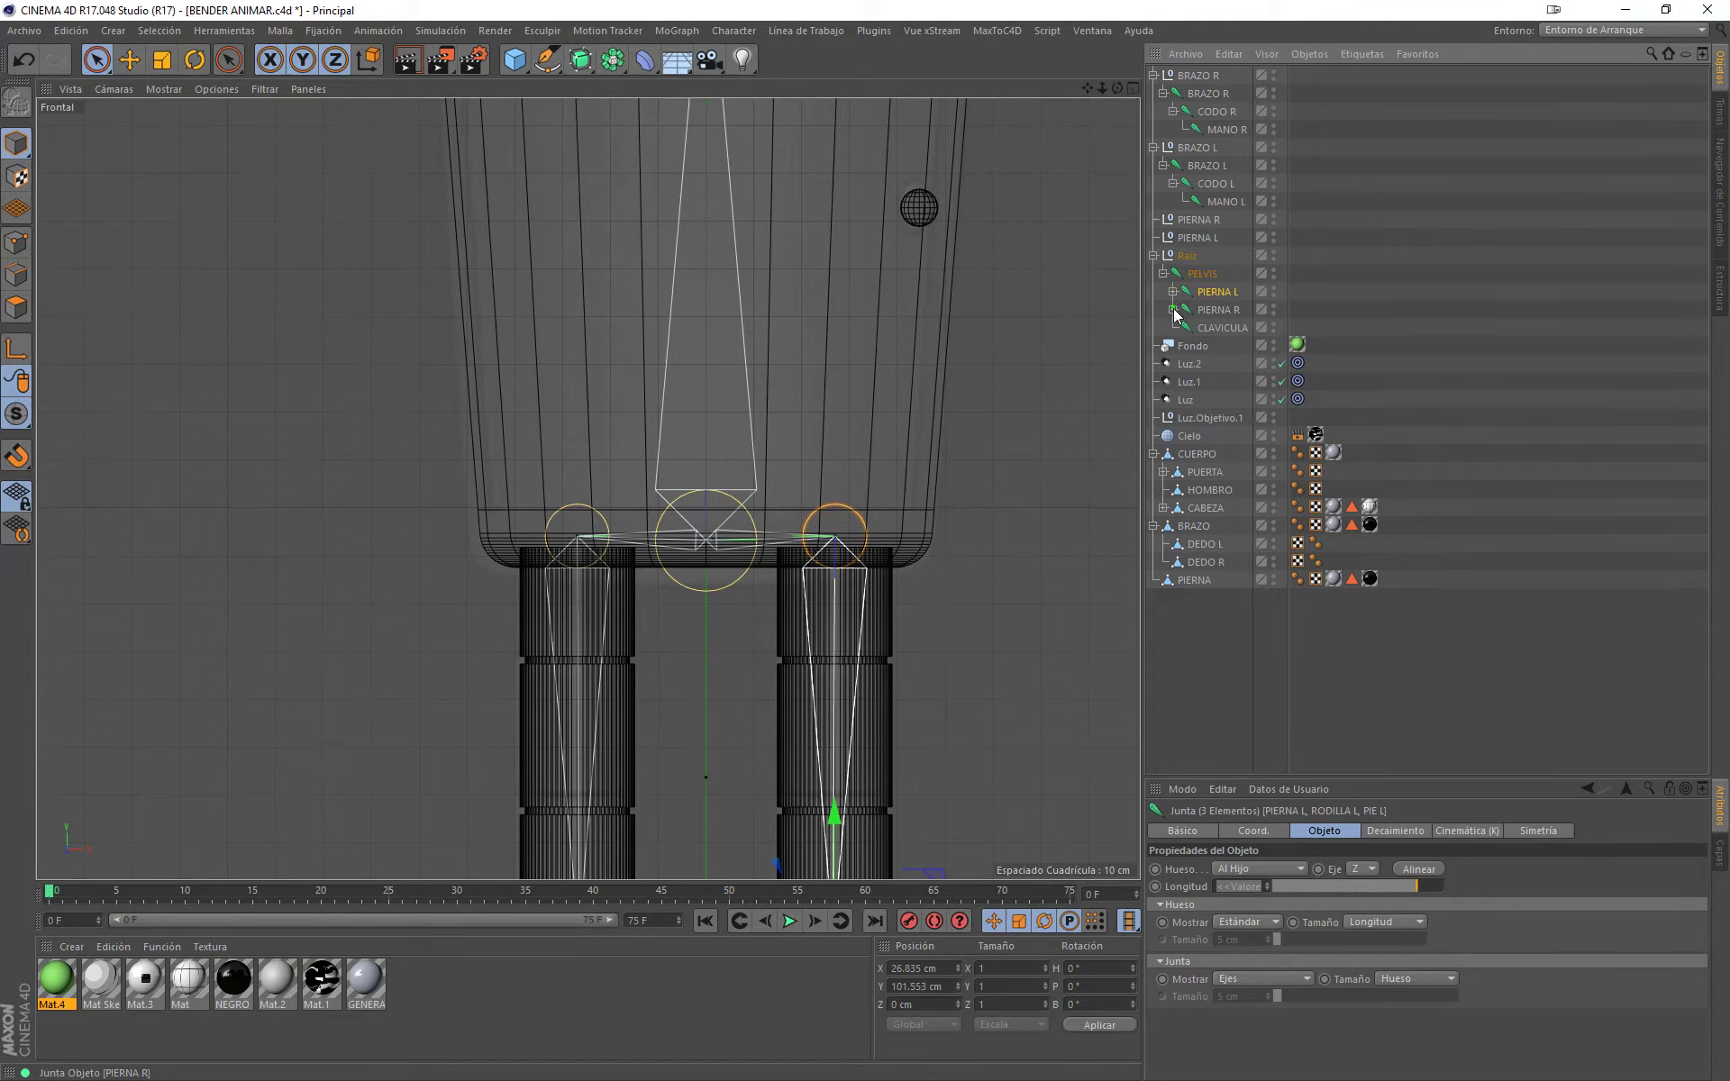
left_click(1173, 310)
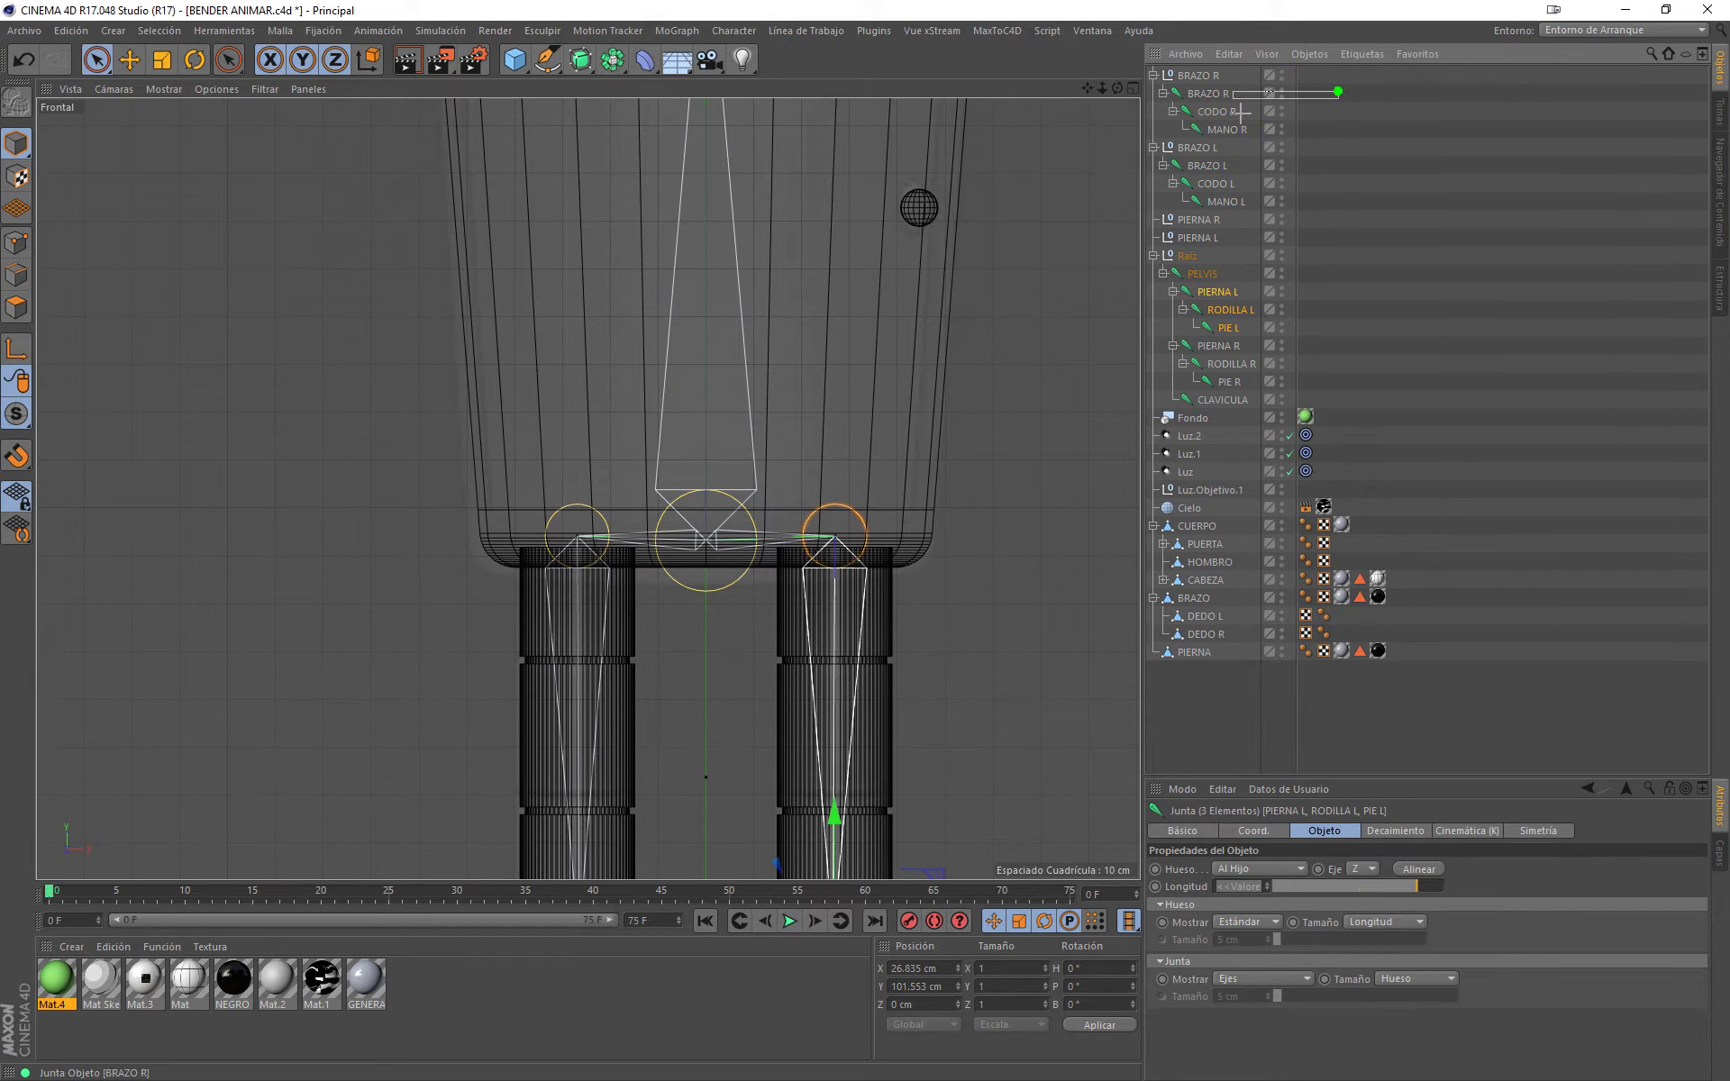
middle_click(1210, 97)
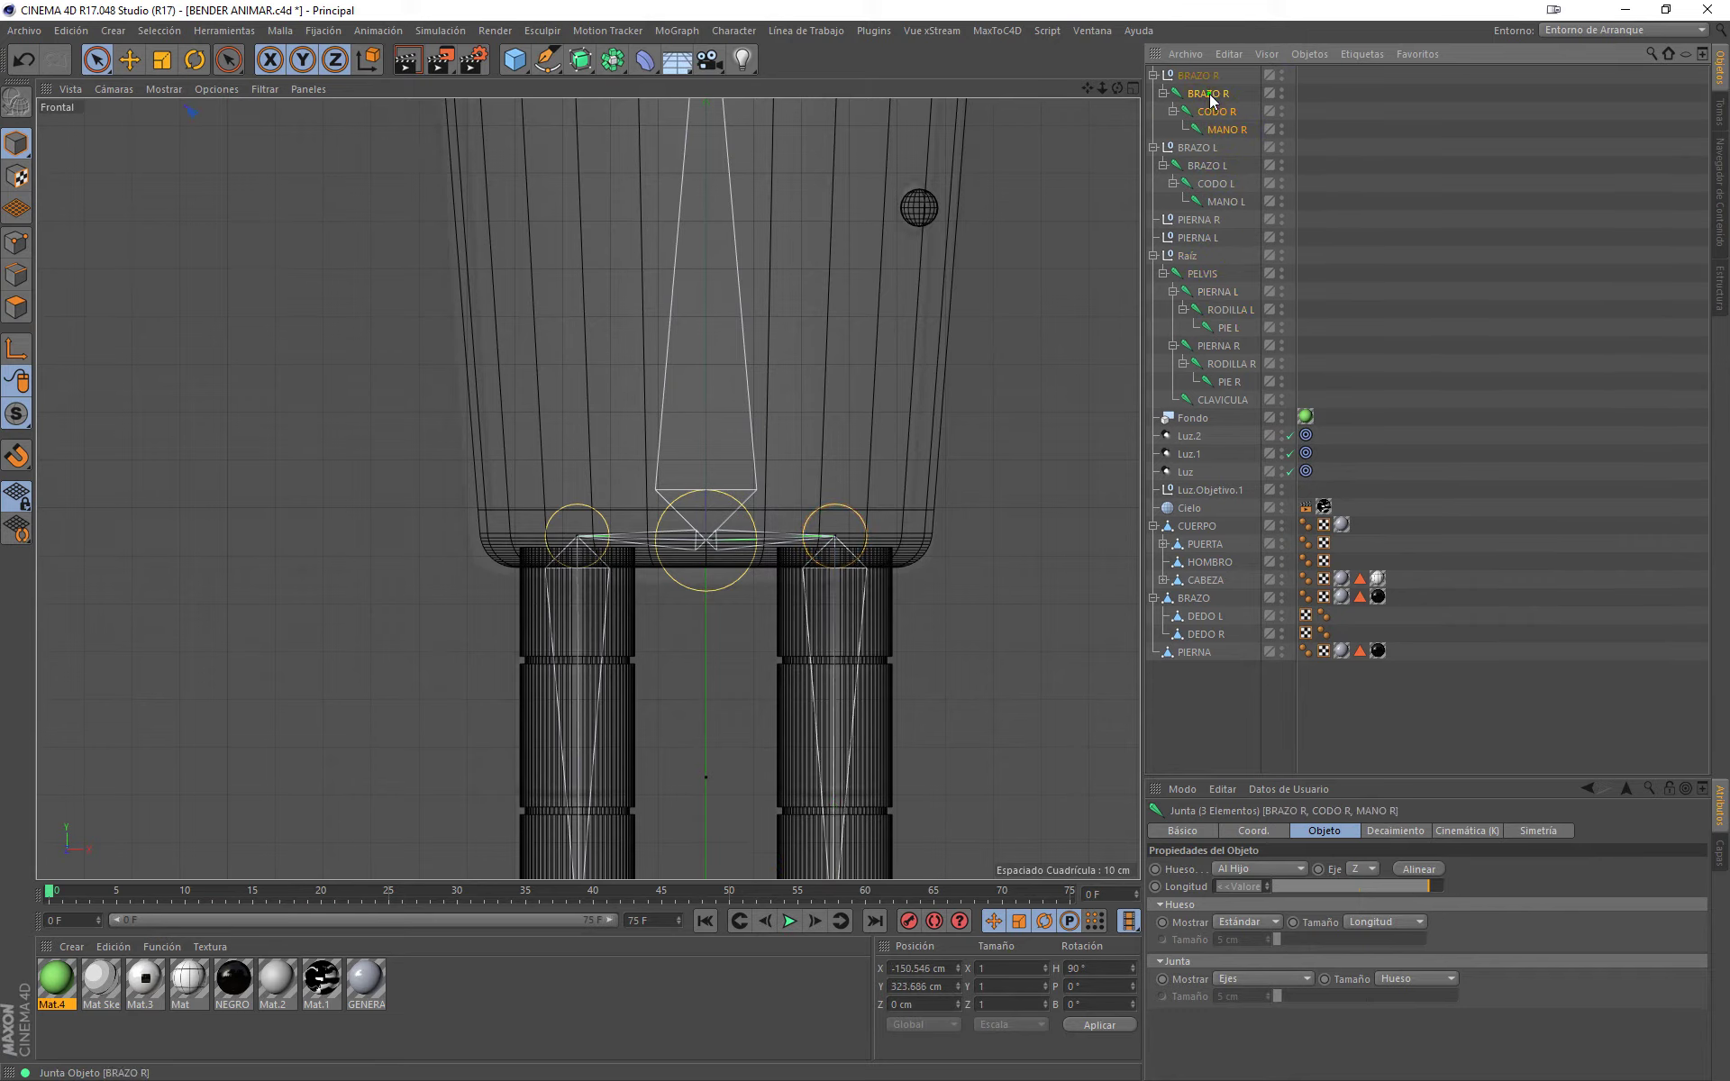
left_click_drag(1209, 95, 1227, 401)
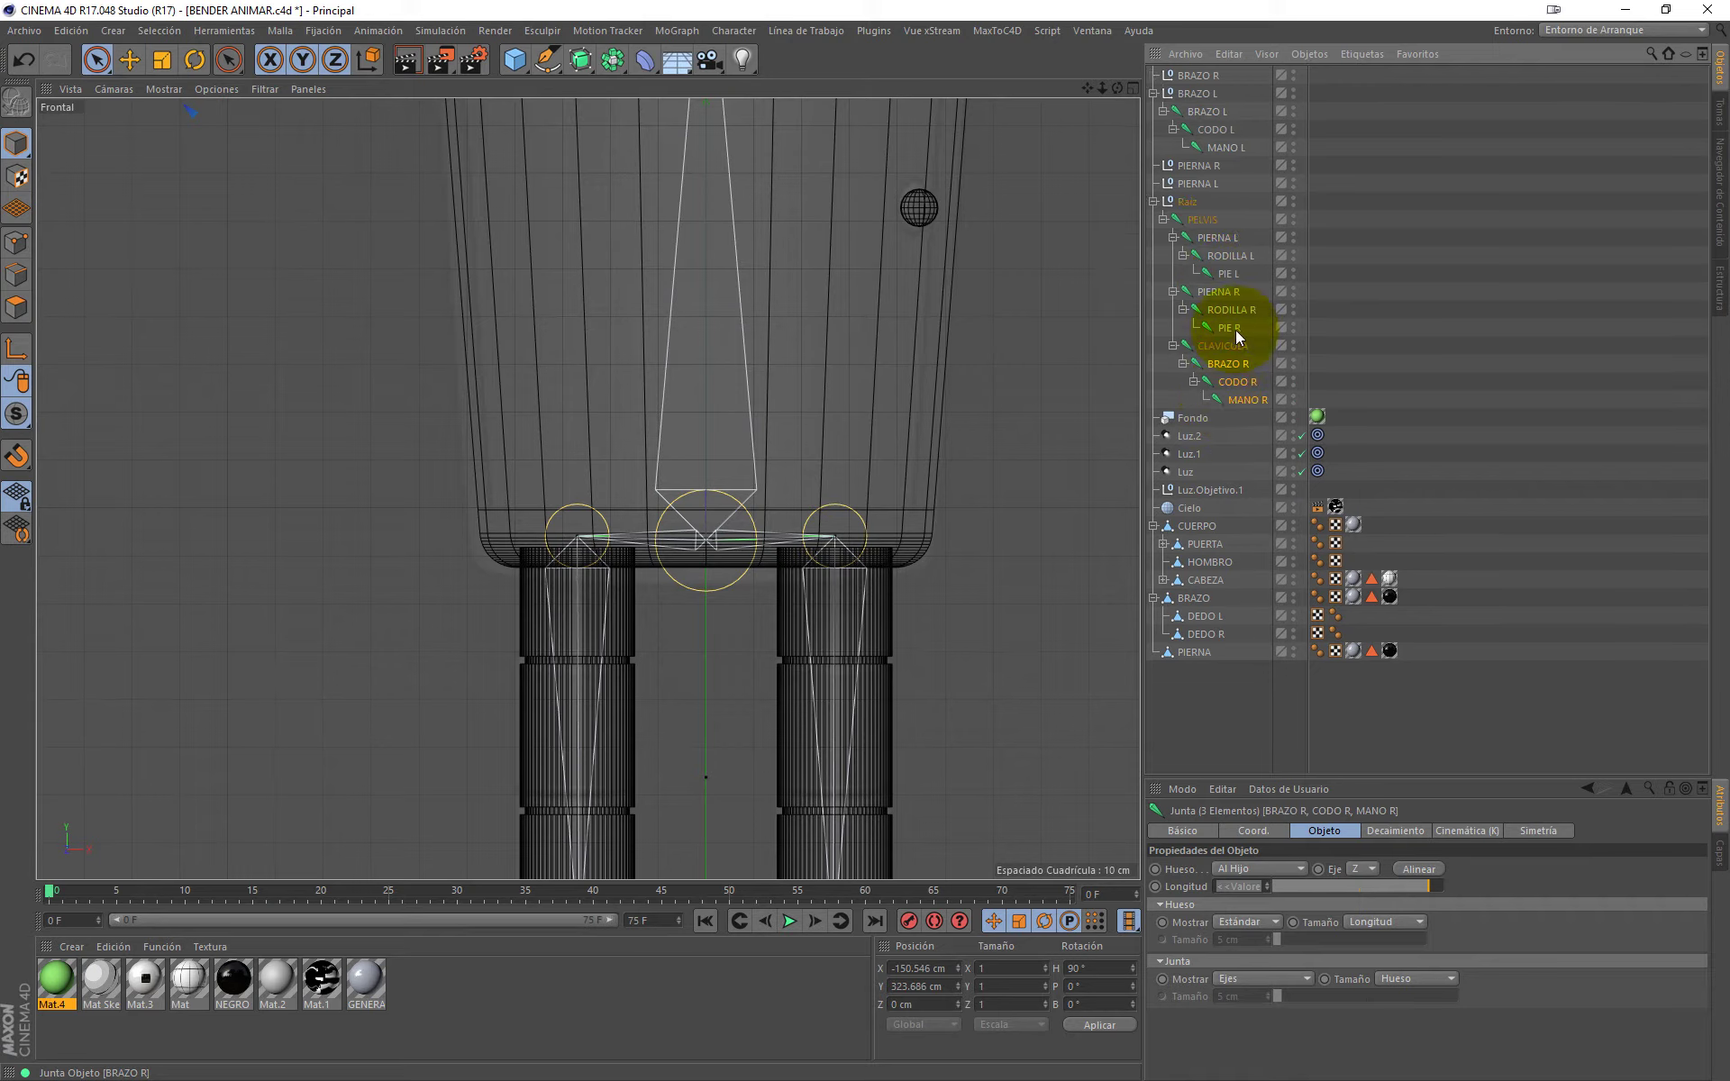
Step: Select BRAZO L, CODO L and MANO L and drop them under CLAVICULA beside BRAZO R
left_click(1233, 147)
left_click(1207, 111, "shift")
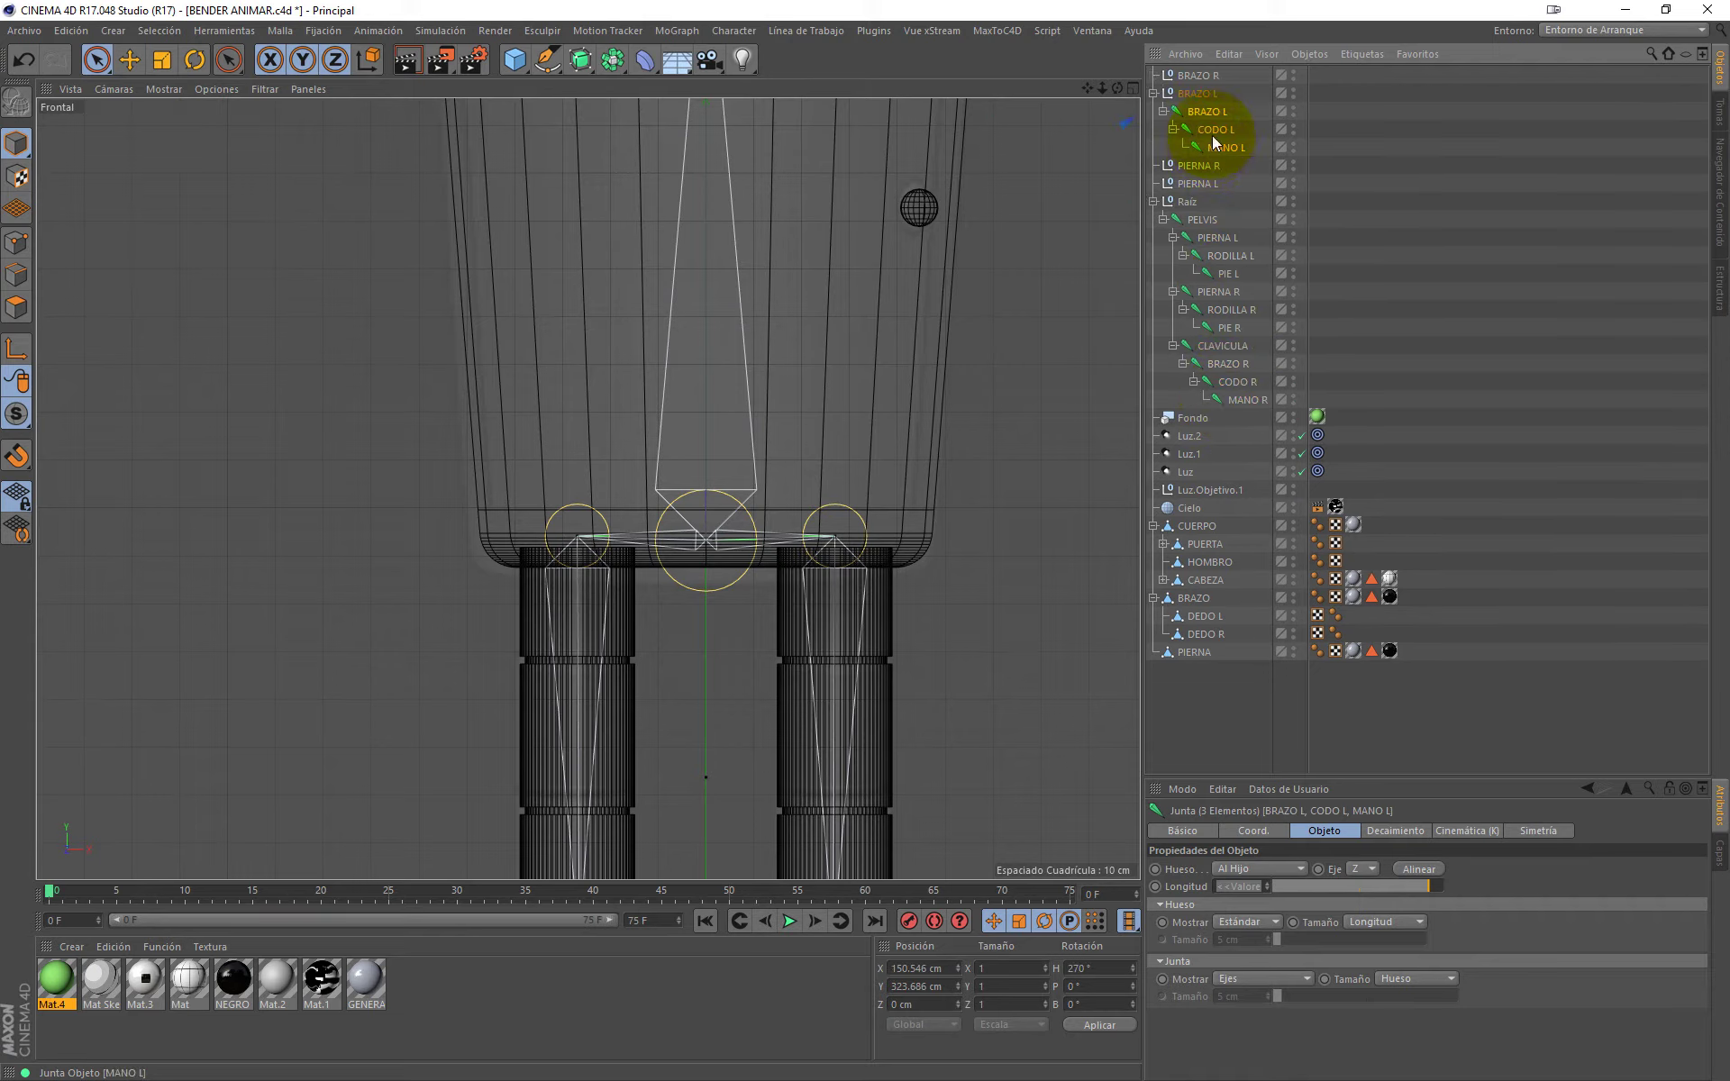
left_click_drag(1257, 252, 1237, 329)
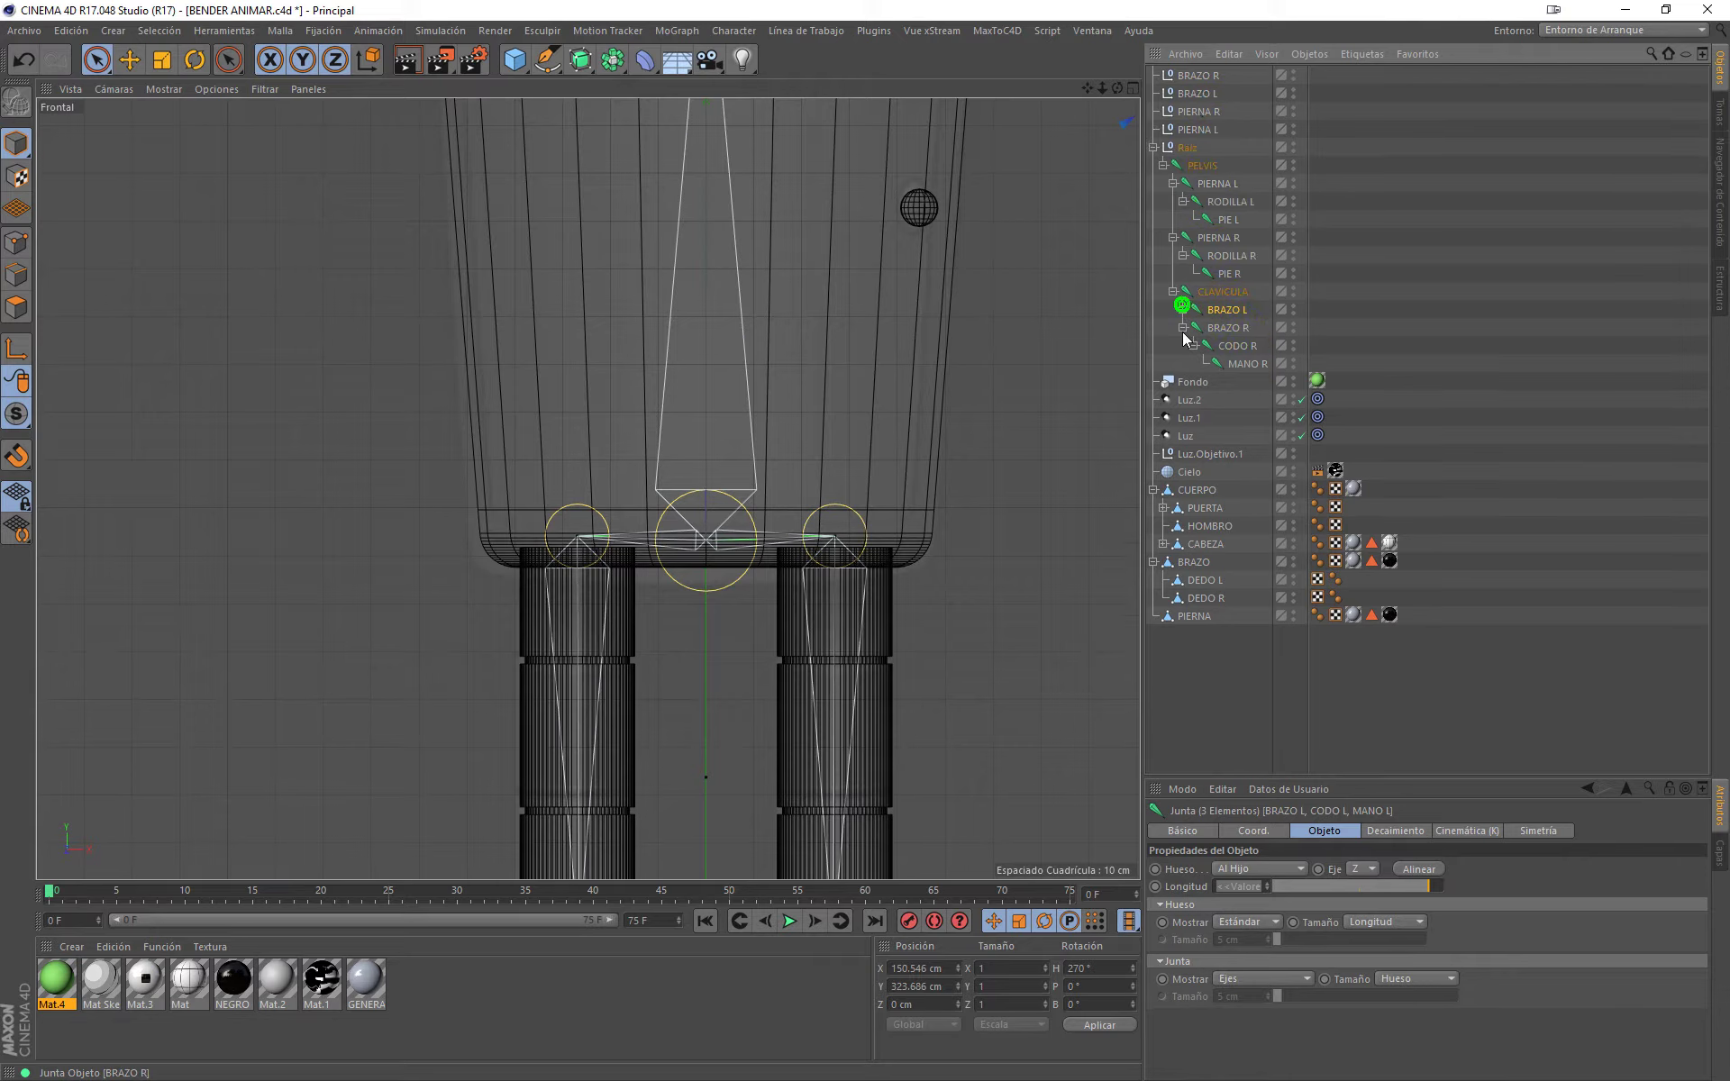
left_click_drag(1225, 346, 1183, 307)
Step: Collapse the leg chains and inspect PELVIS, PIERNA L, CLAVICULA, BRAZO L and BRAZO R
left_click(1182, 255)
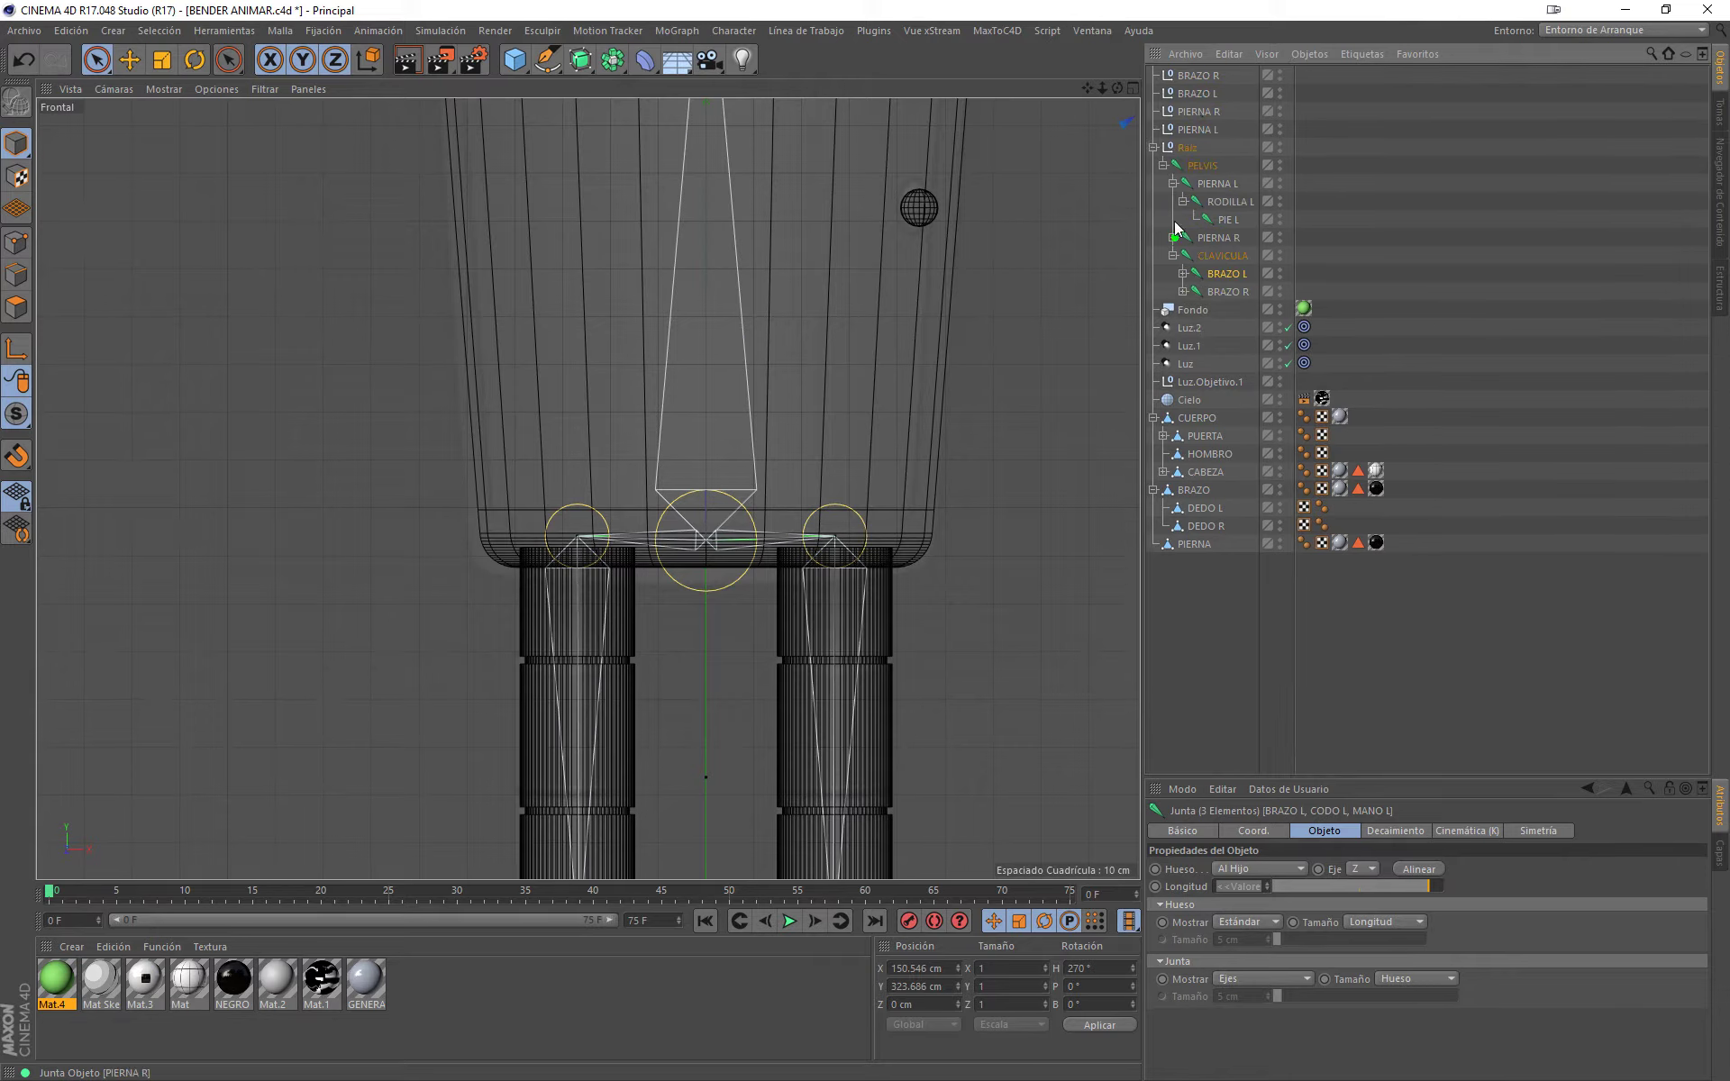
left_click(1182, 201)
left_click(1205, 164)
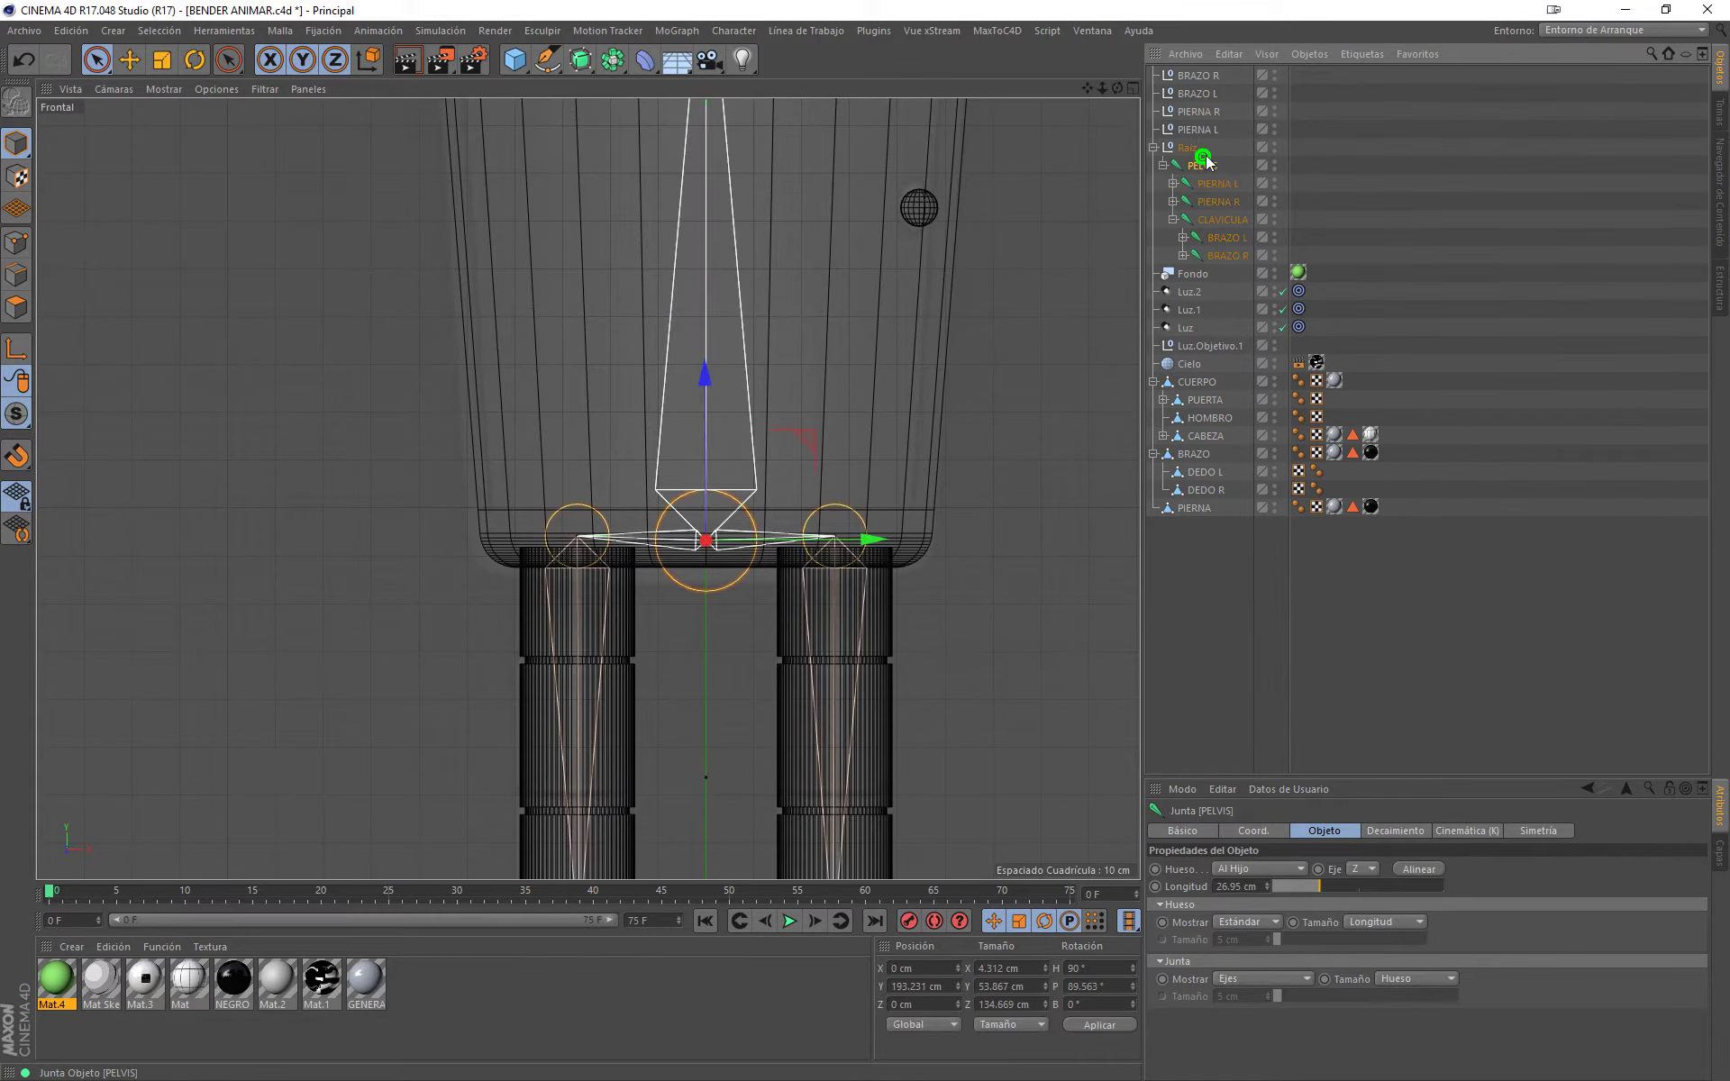
left_click(1173, 219)
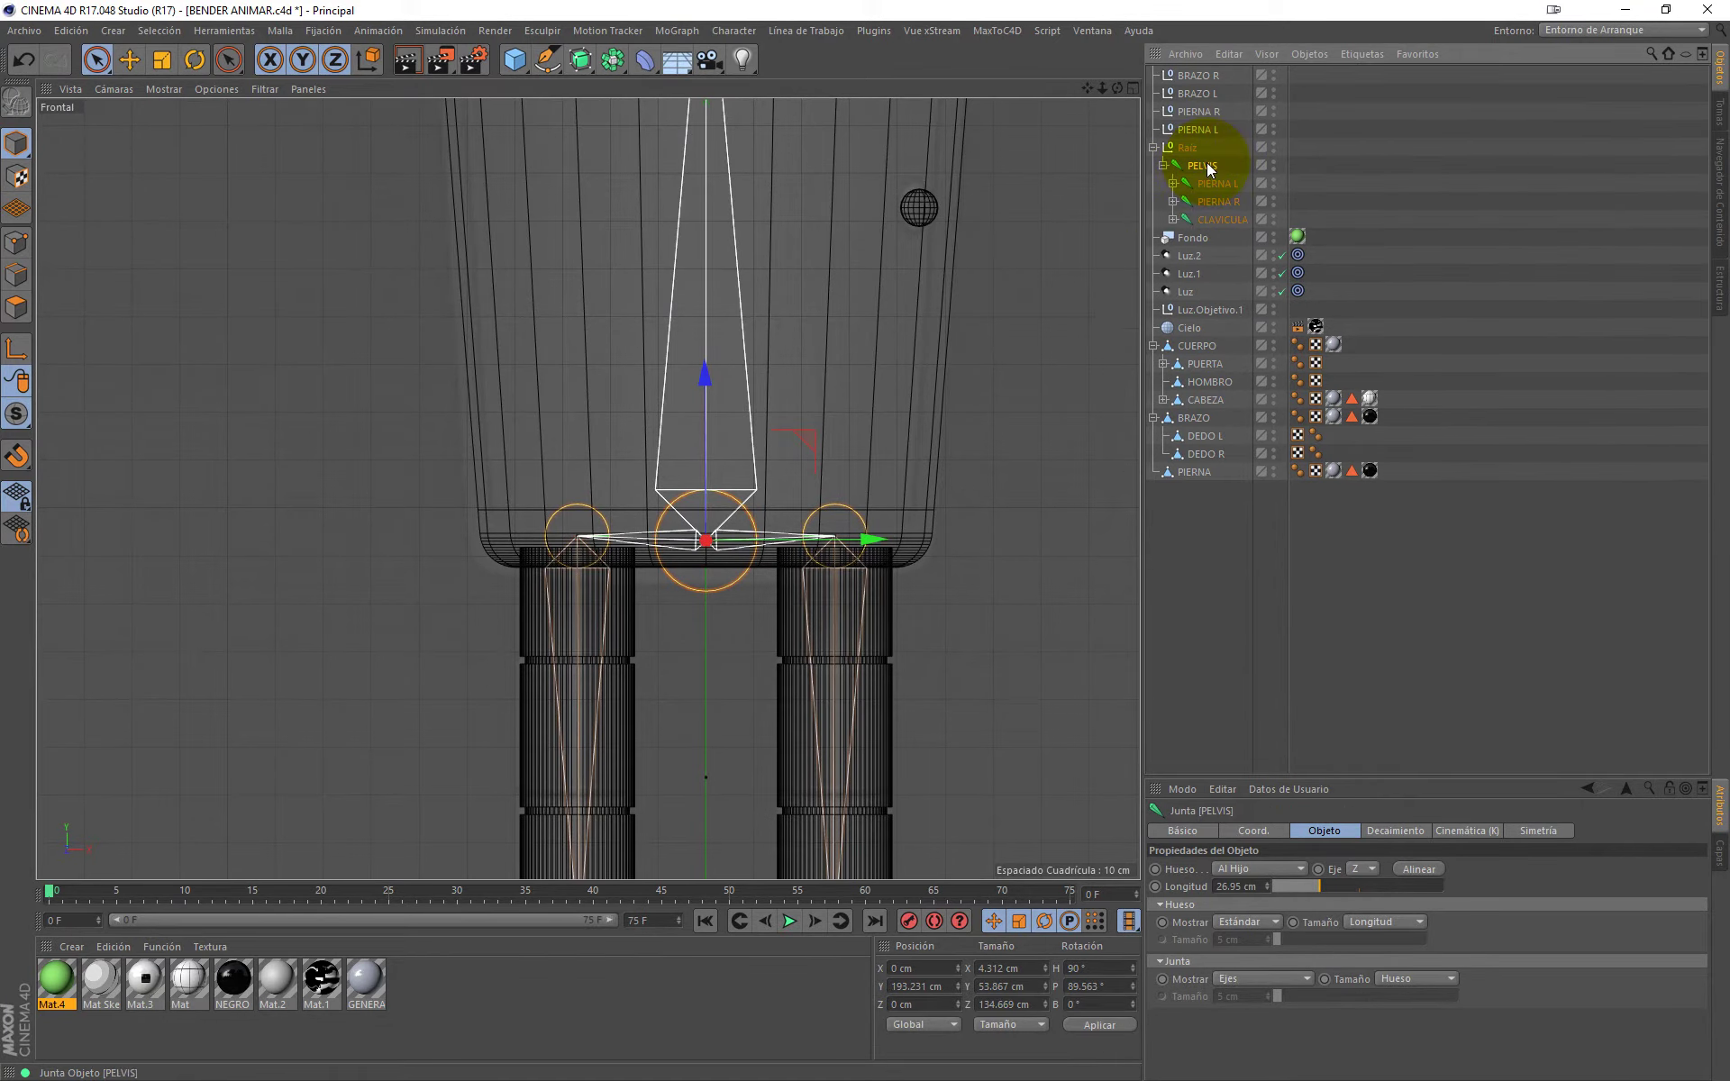
left_click(1214, 181)
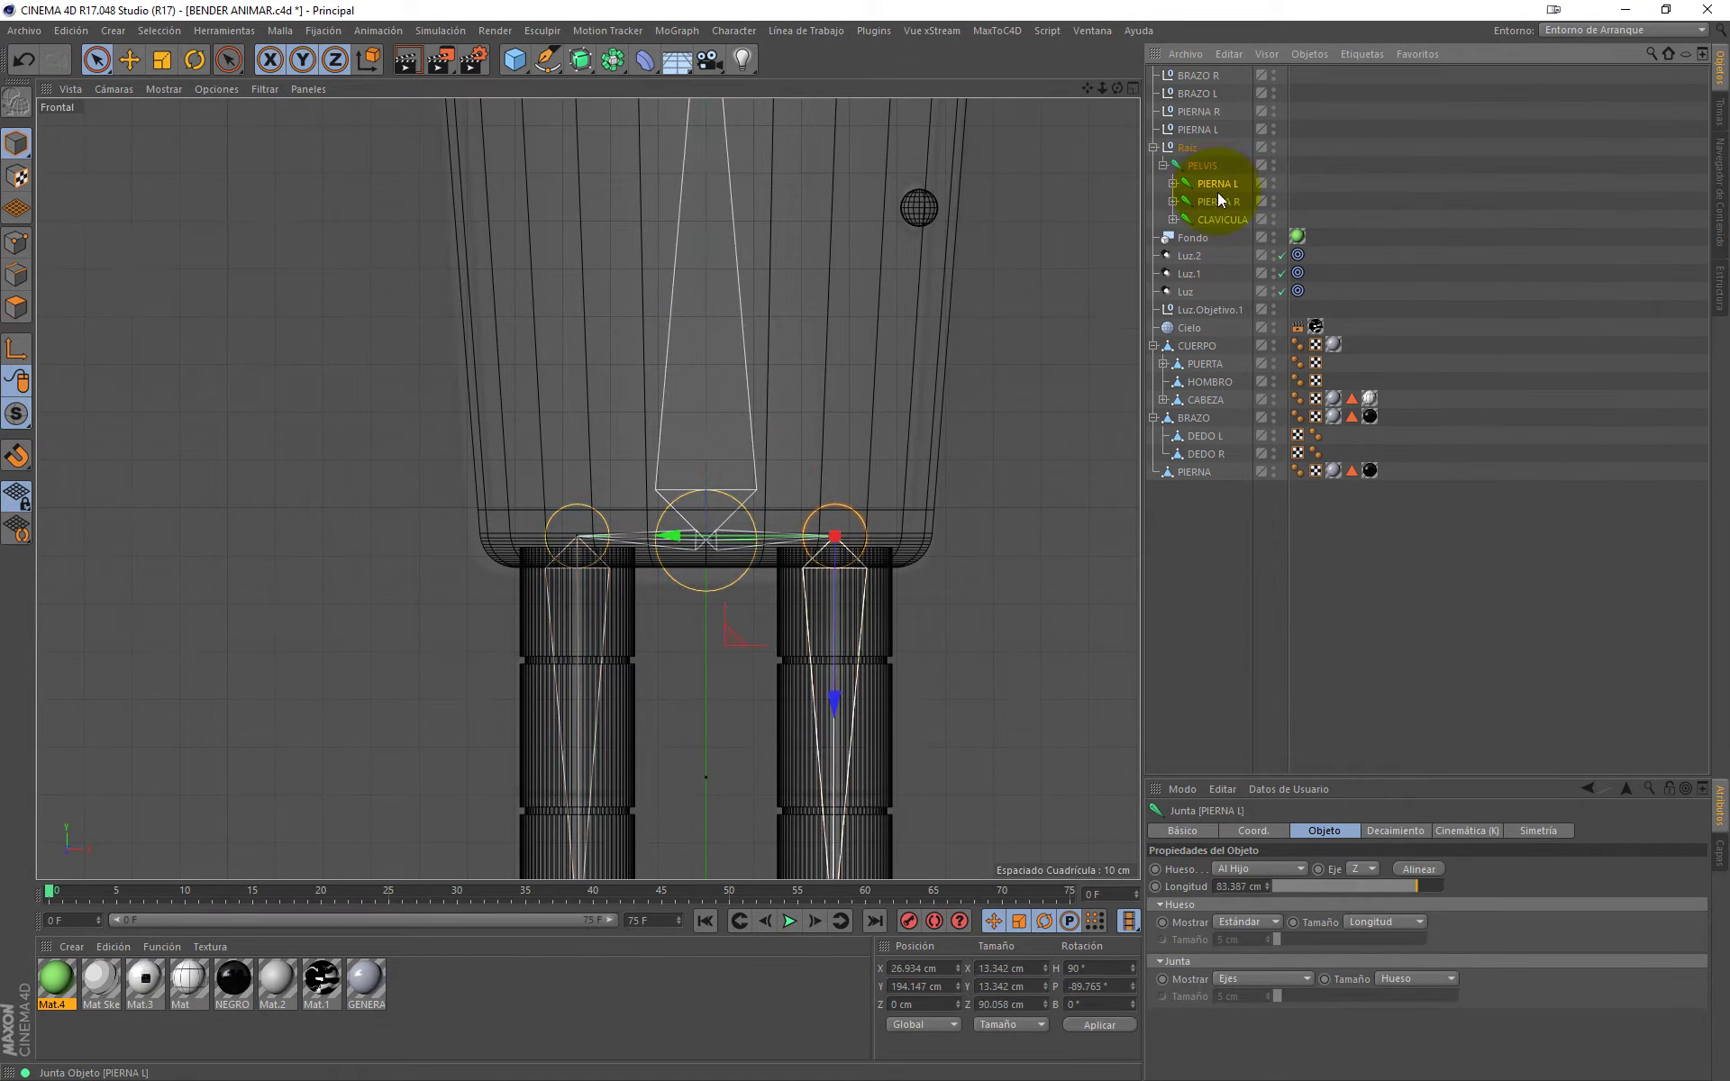
left_click(1217, 202)
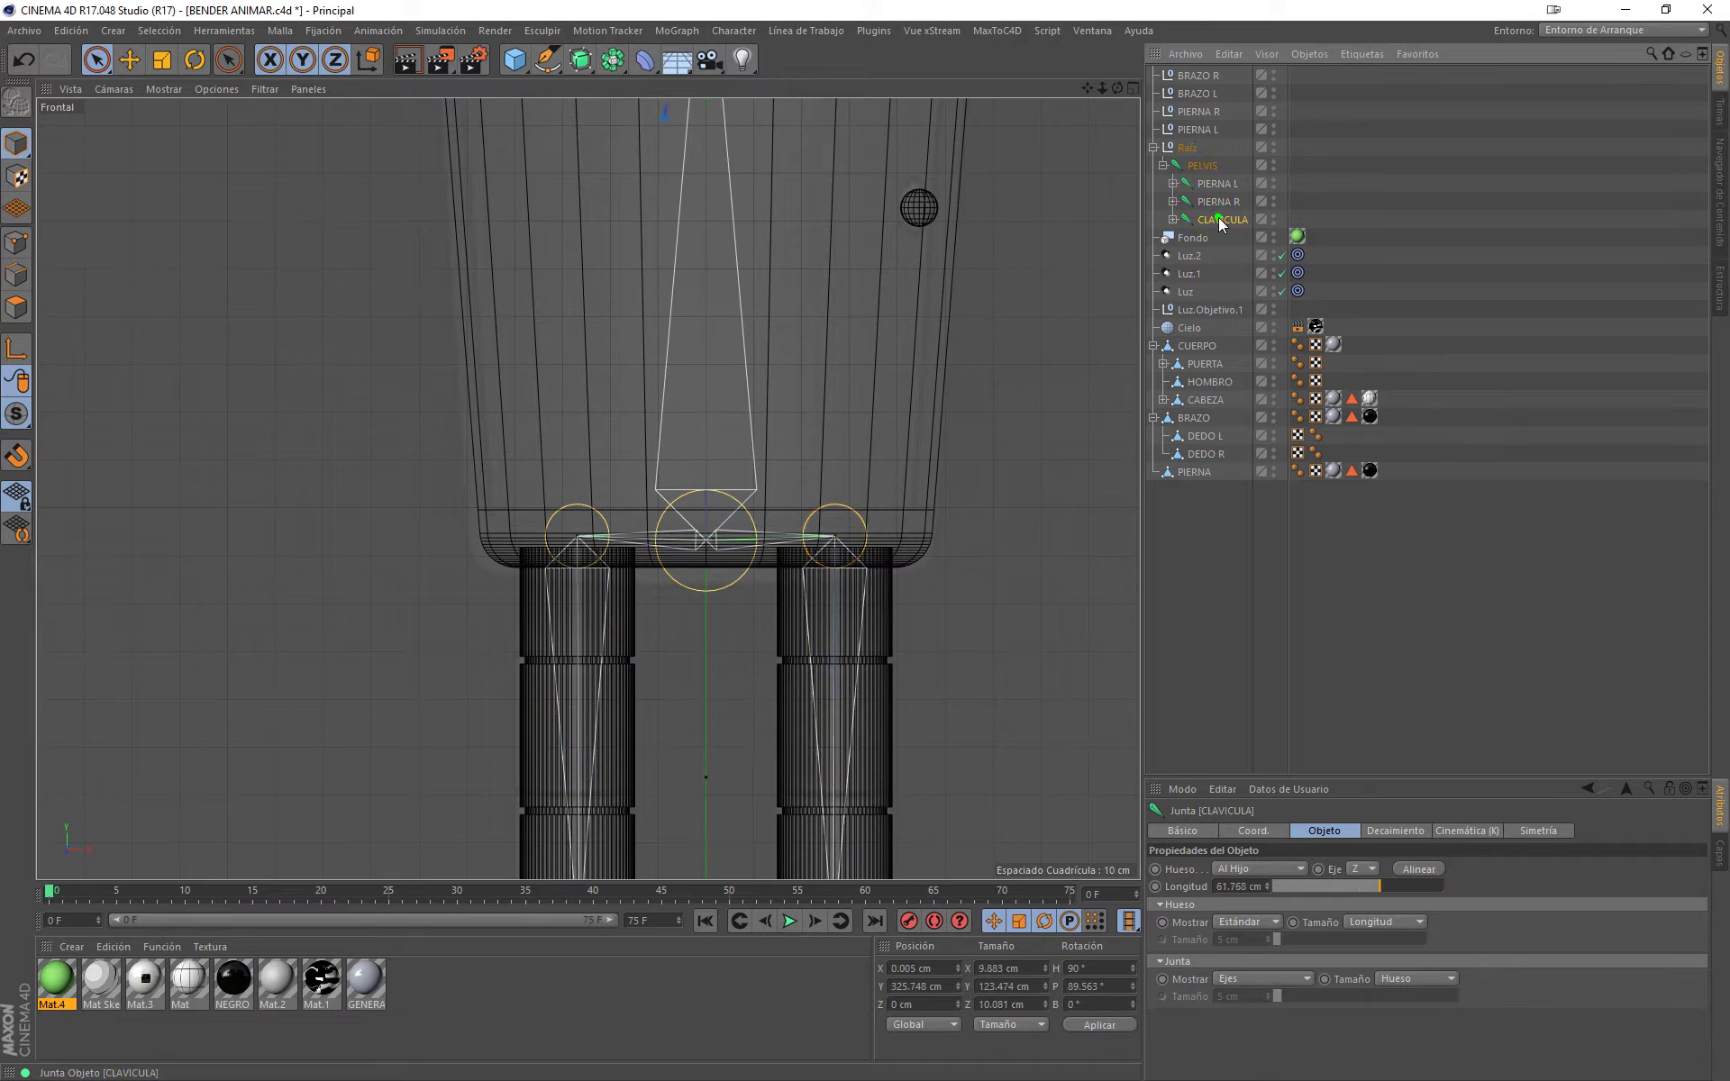
left_click(1174, 218)
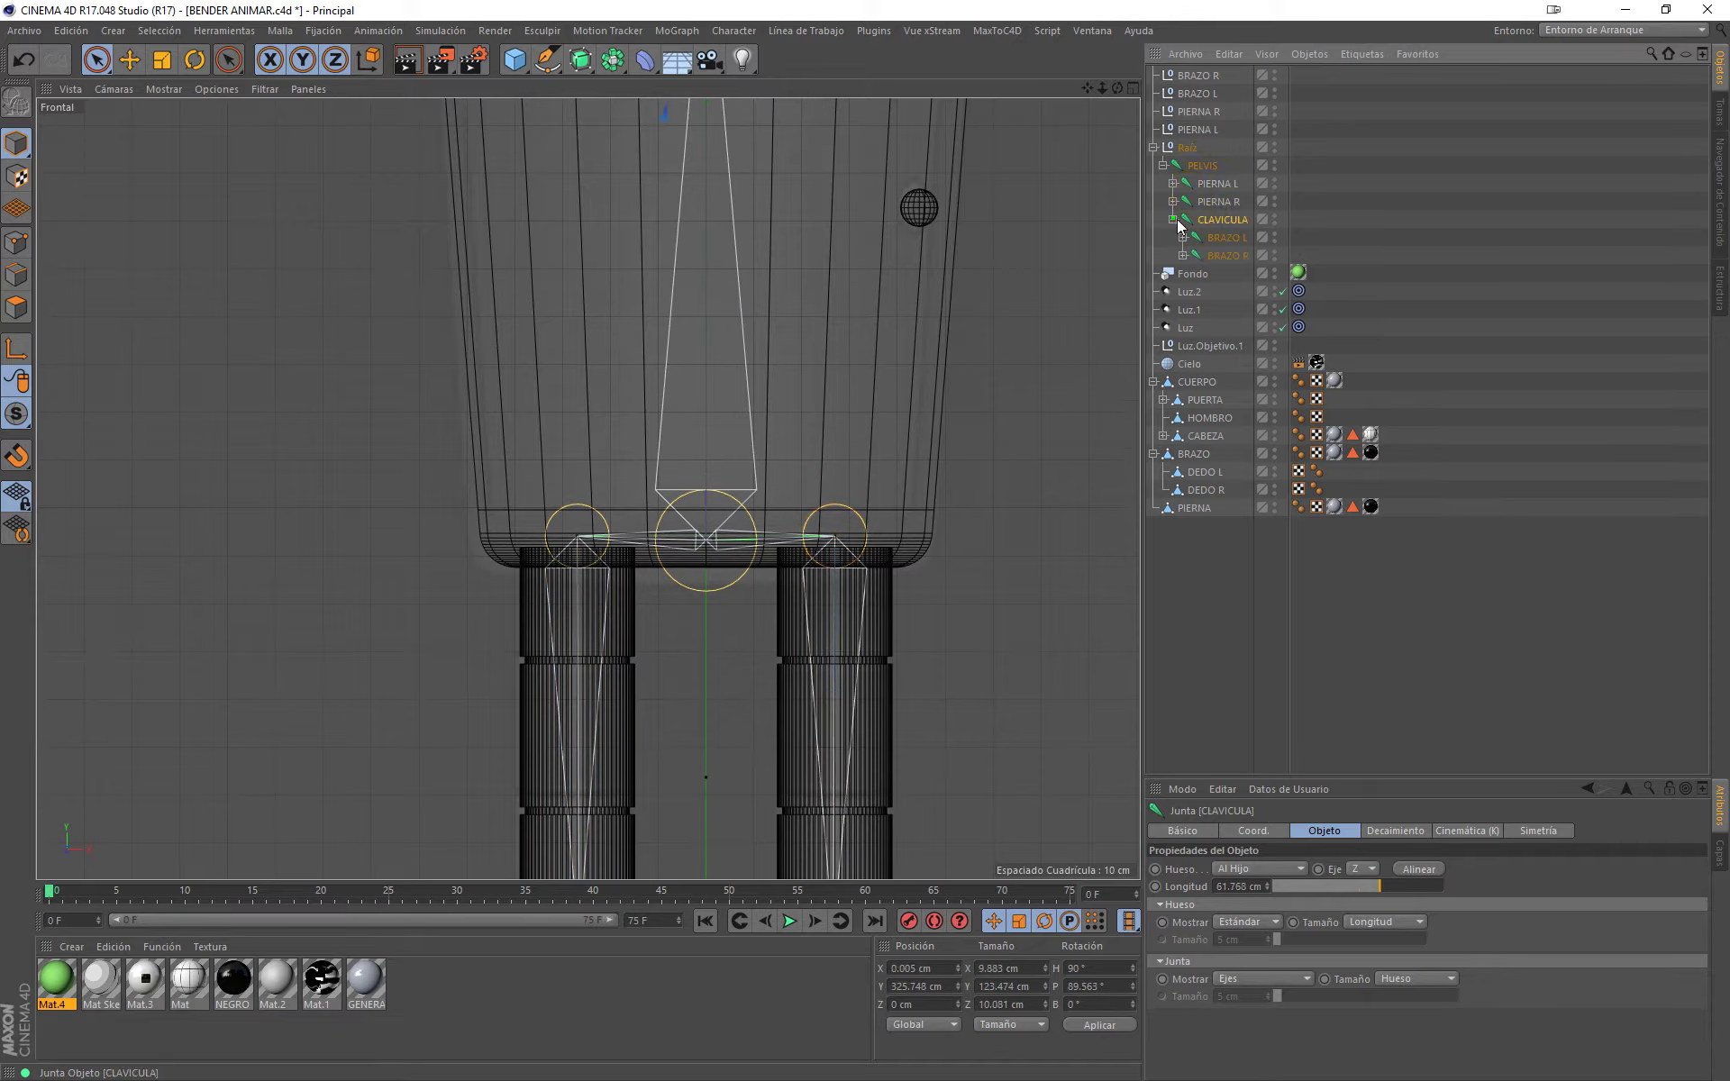
left_click(1231, 245)
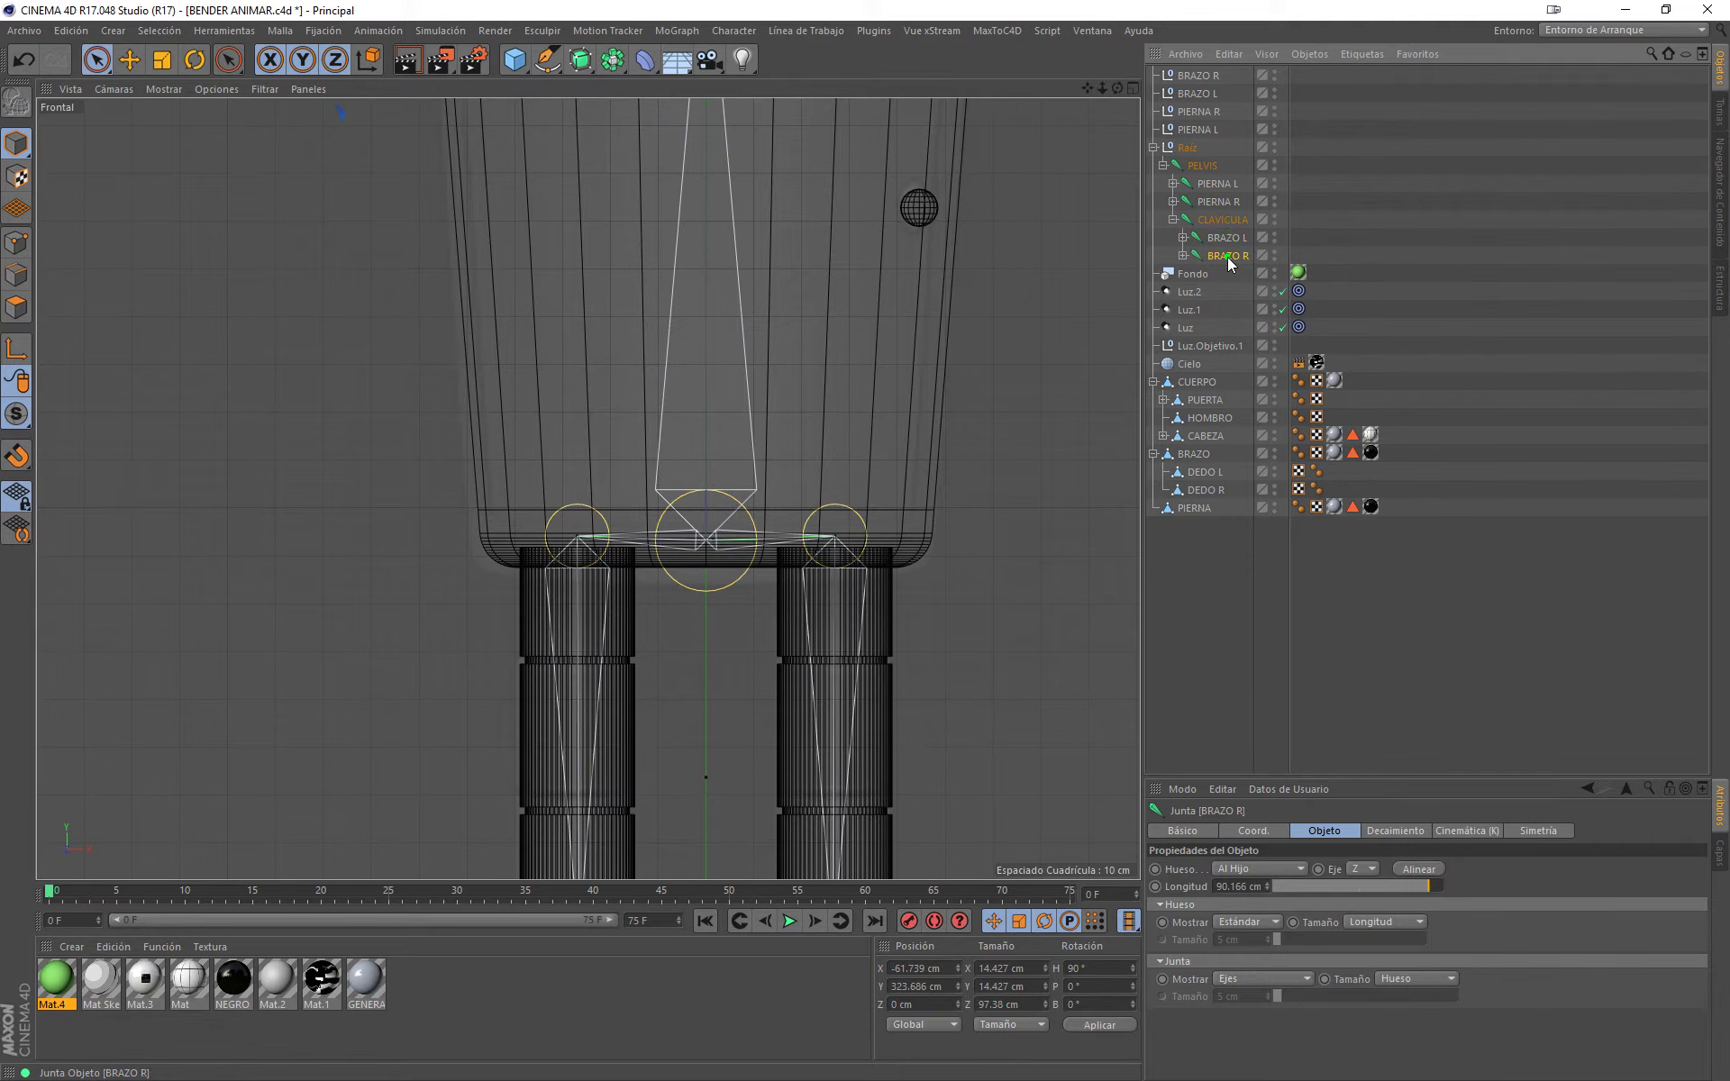
left_click(1227, 257)
Step: Expand BRAZO L, BRAZO R and both leg chains down to PIE L, then frame the full model
scroll(851, 315, "down", 5)
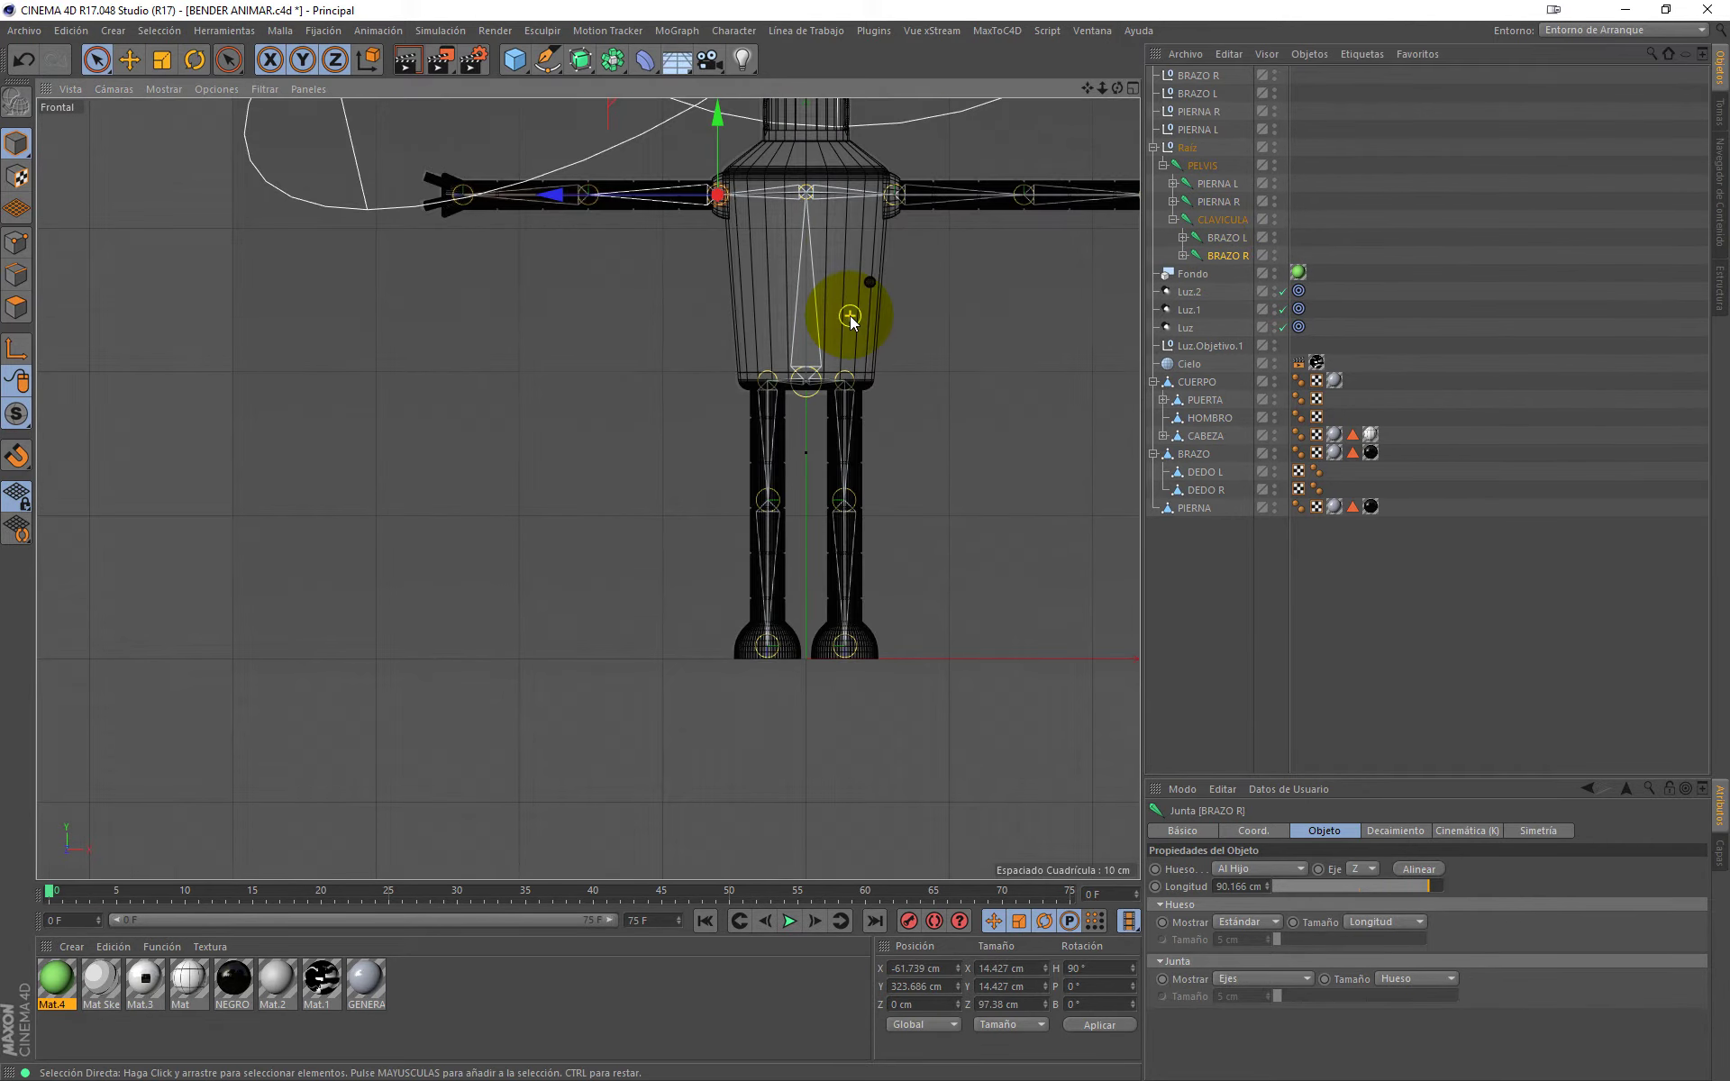
middle_click_drag(851, 243, 804, 478, "alt")
scroll(759, 452, "up", 5)
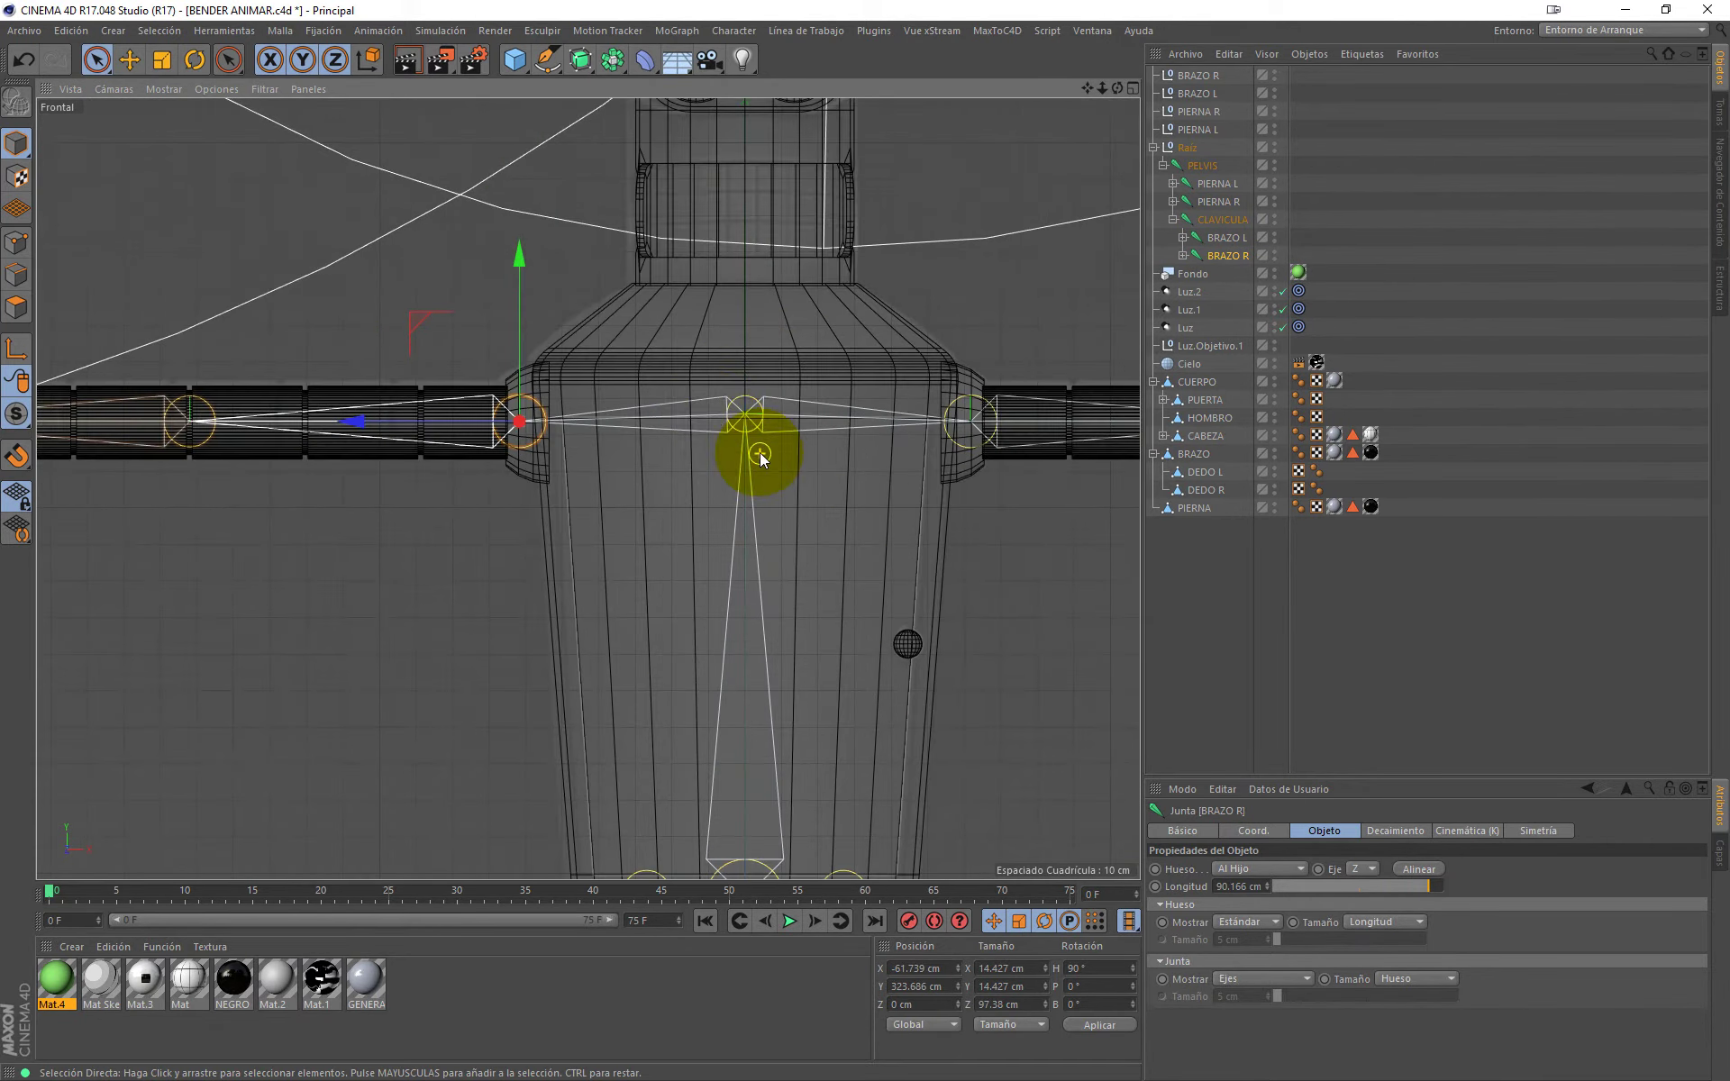
left_click(1183, 237)
left_click(1183, 292)
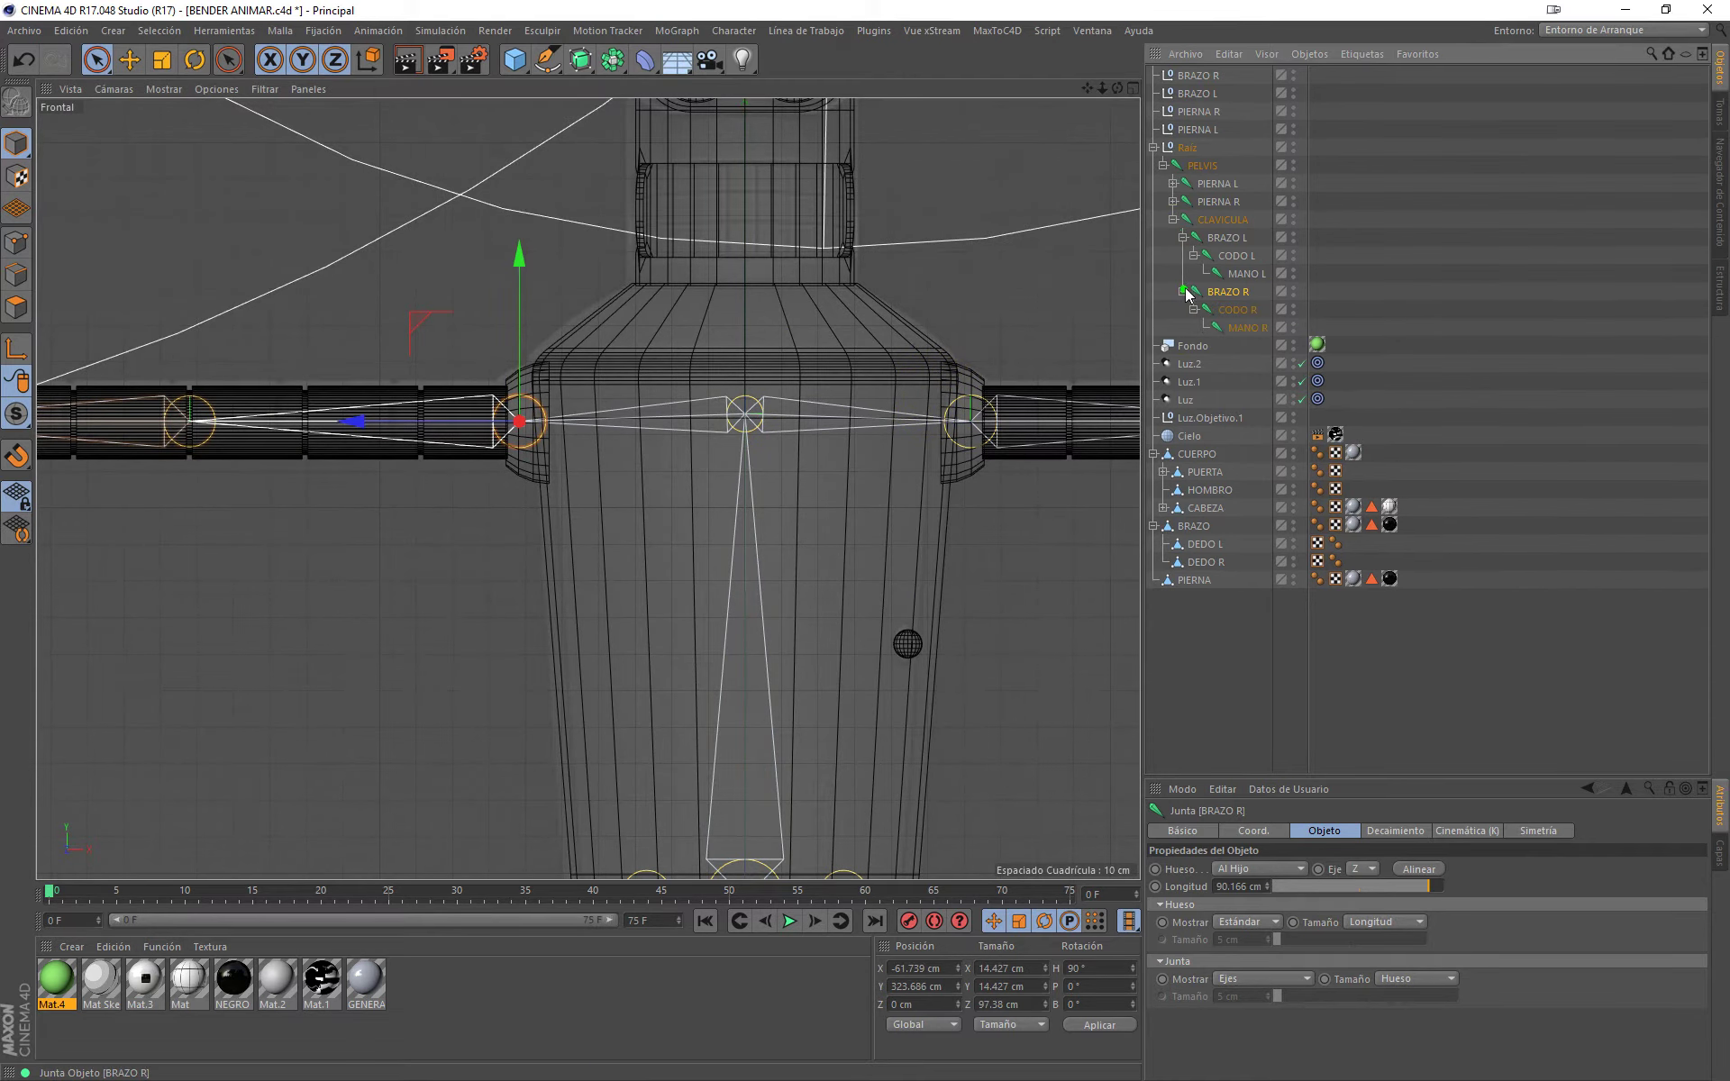
left_click(1172, 202)
left_click(1183, 202)
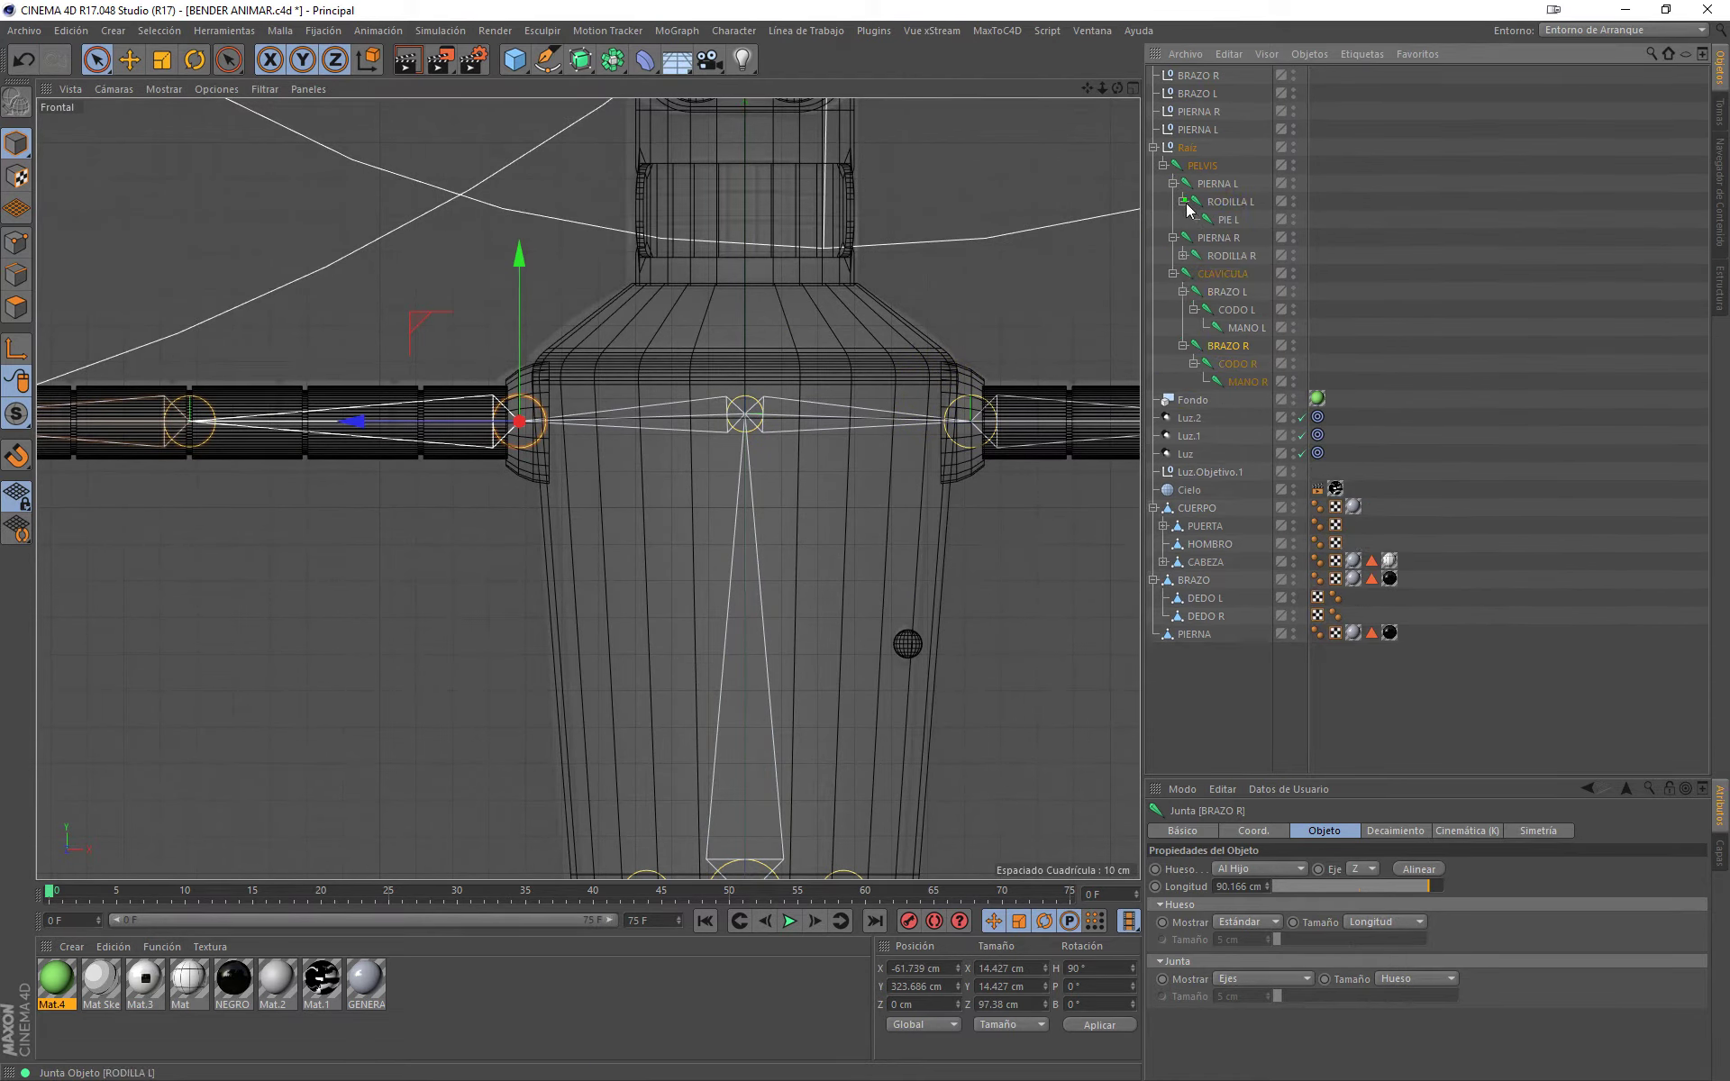
scroll(896, 382, "down", 5)
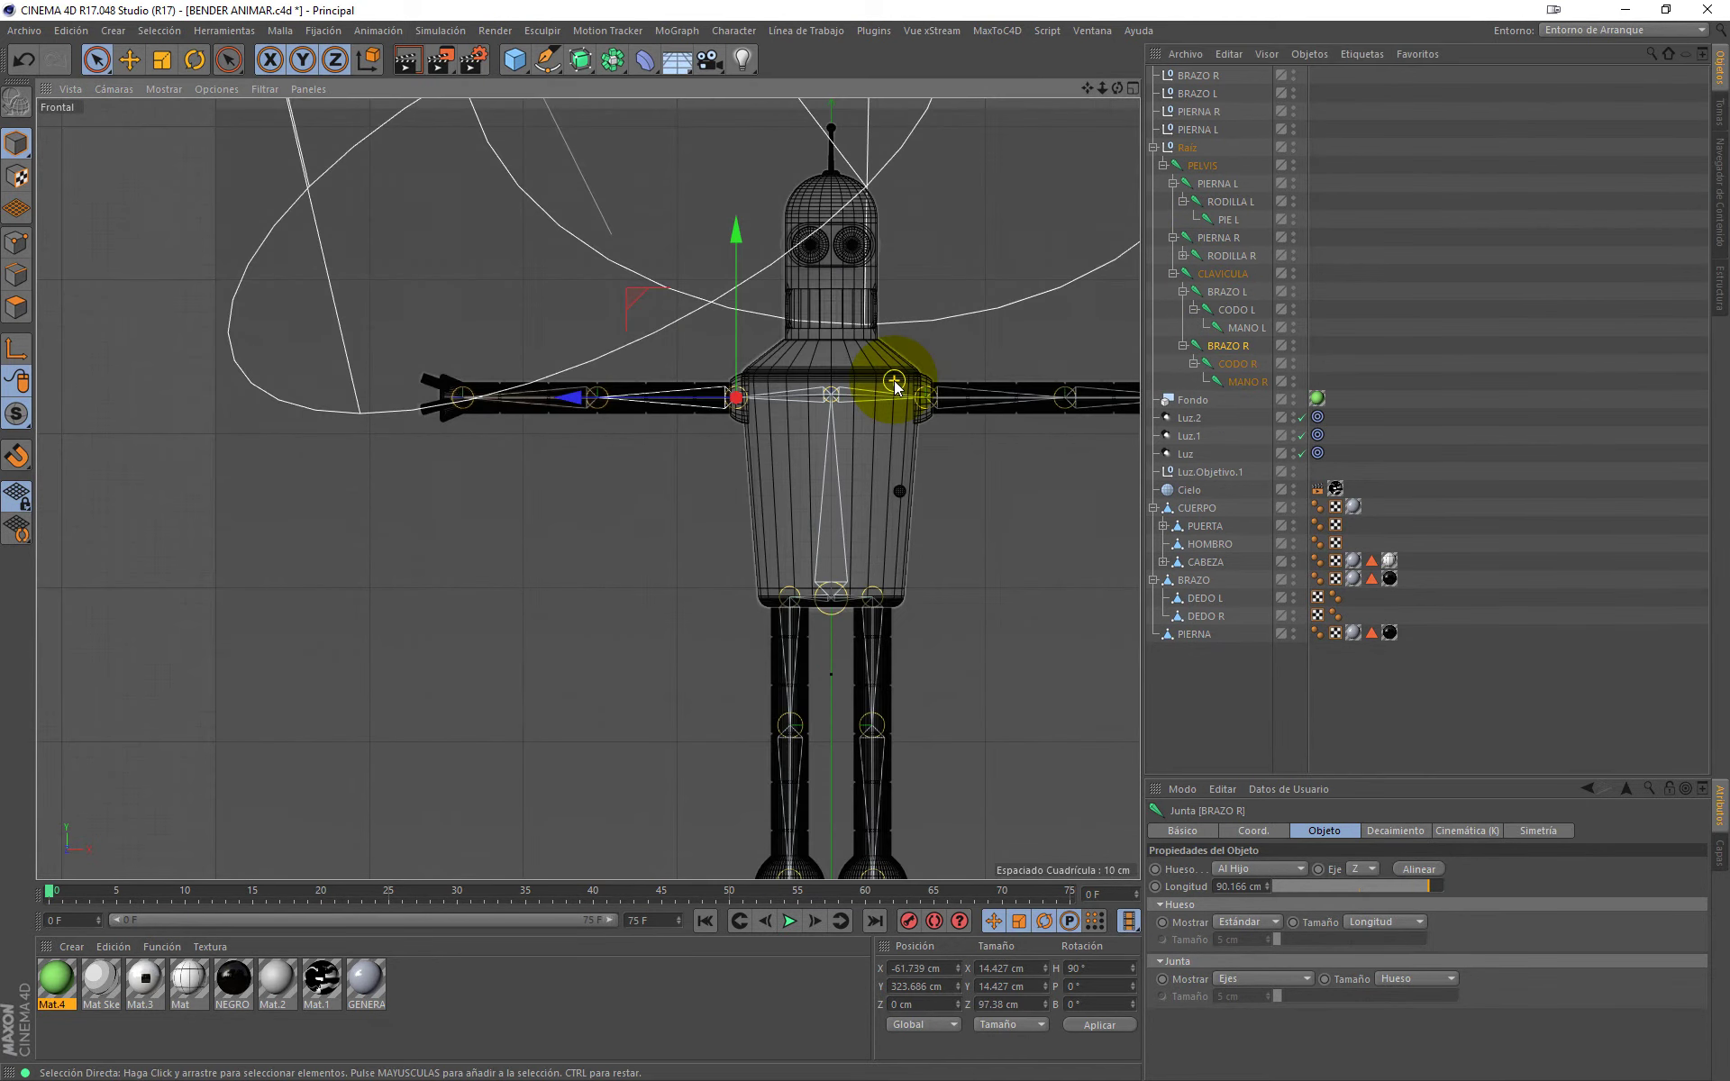
scroll(901, 384, "down", 3)
mouse_move(926, 375)
middle_mouse_down()
mouse_move(741, 458)
mouse_move(720, 382)
middle_mouse_up()
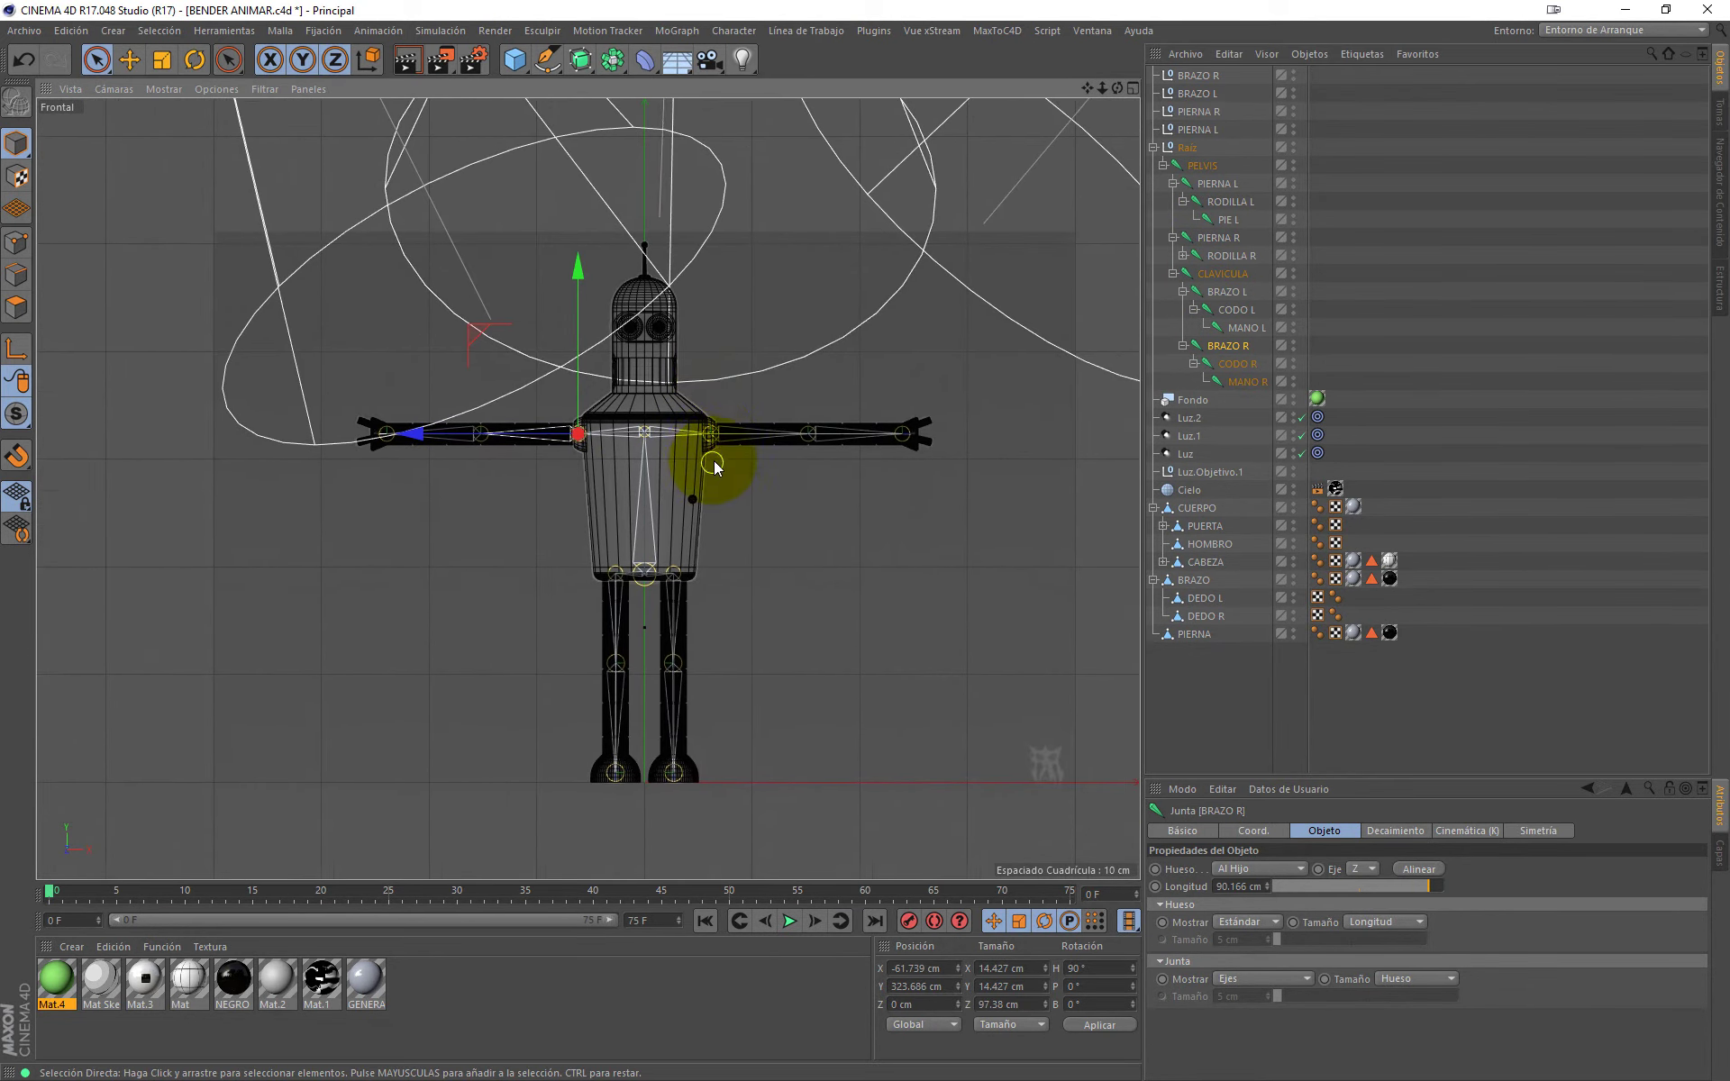
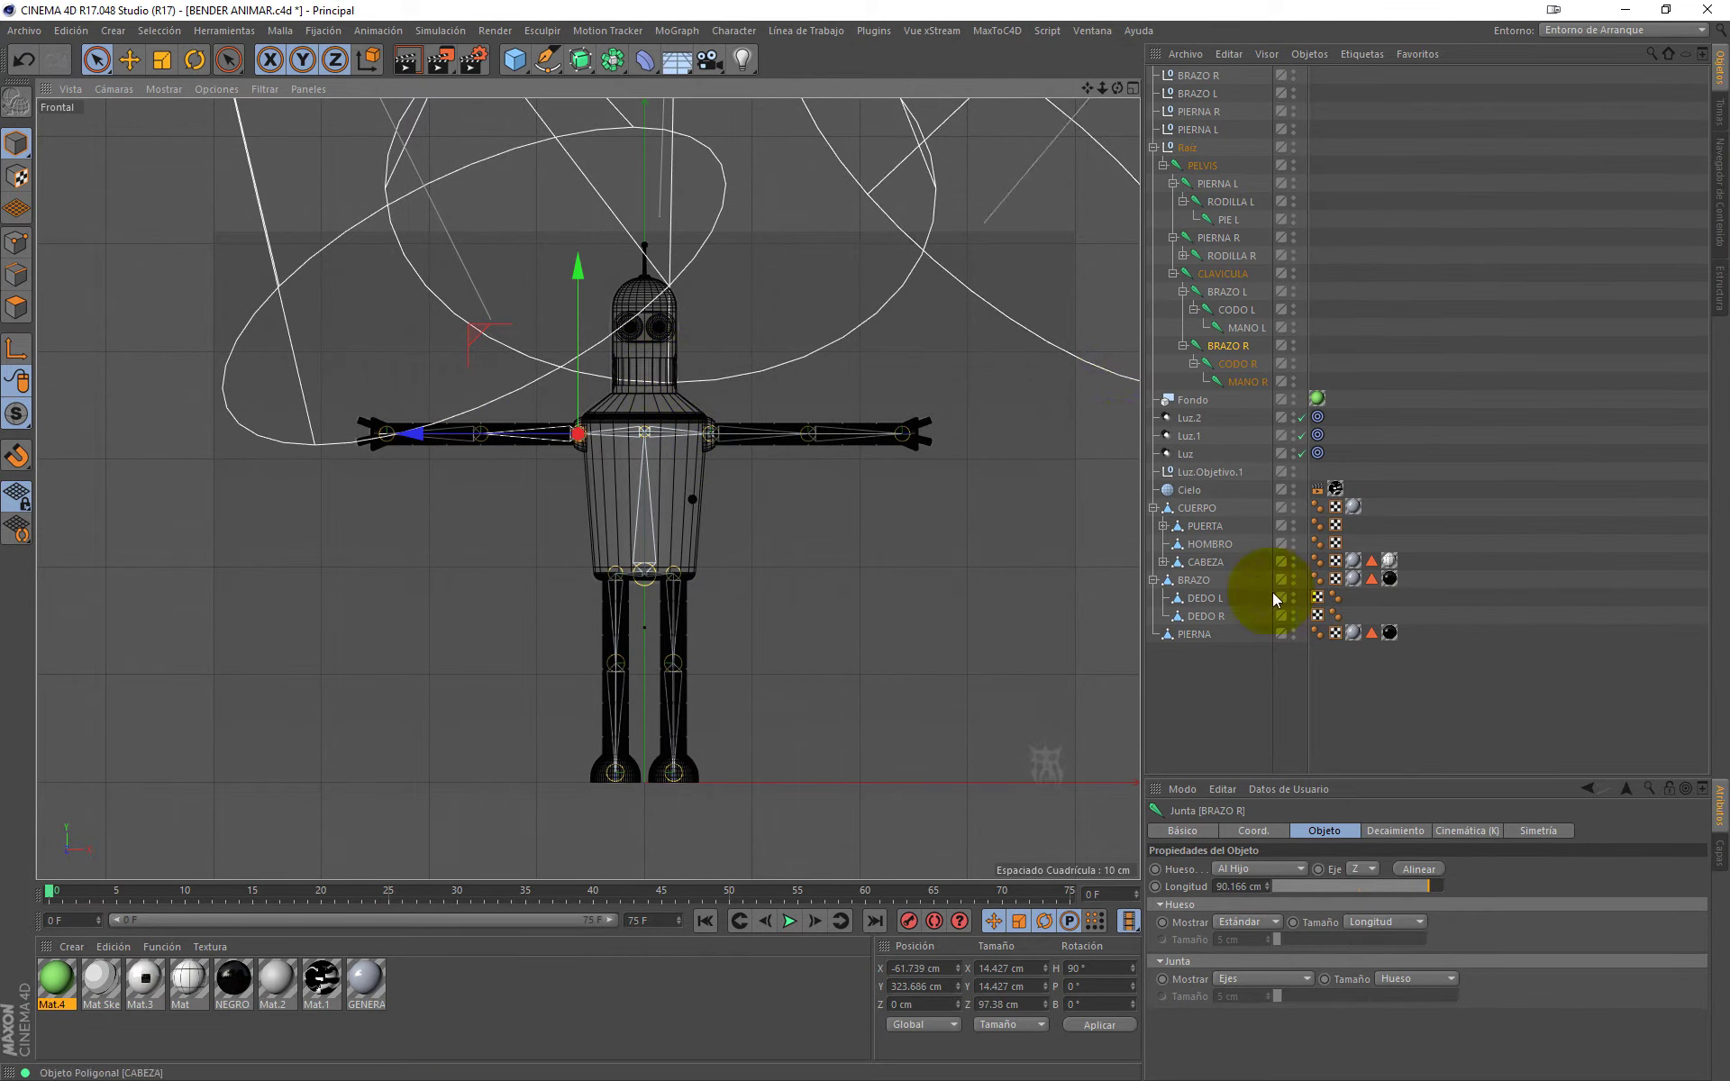
Step: Delete the four leftover BRAZO R/L and PIERNA R/L limb nulls above the skeleton
left_click(1195, 636)
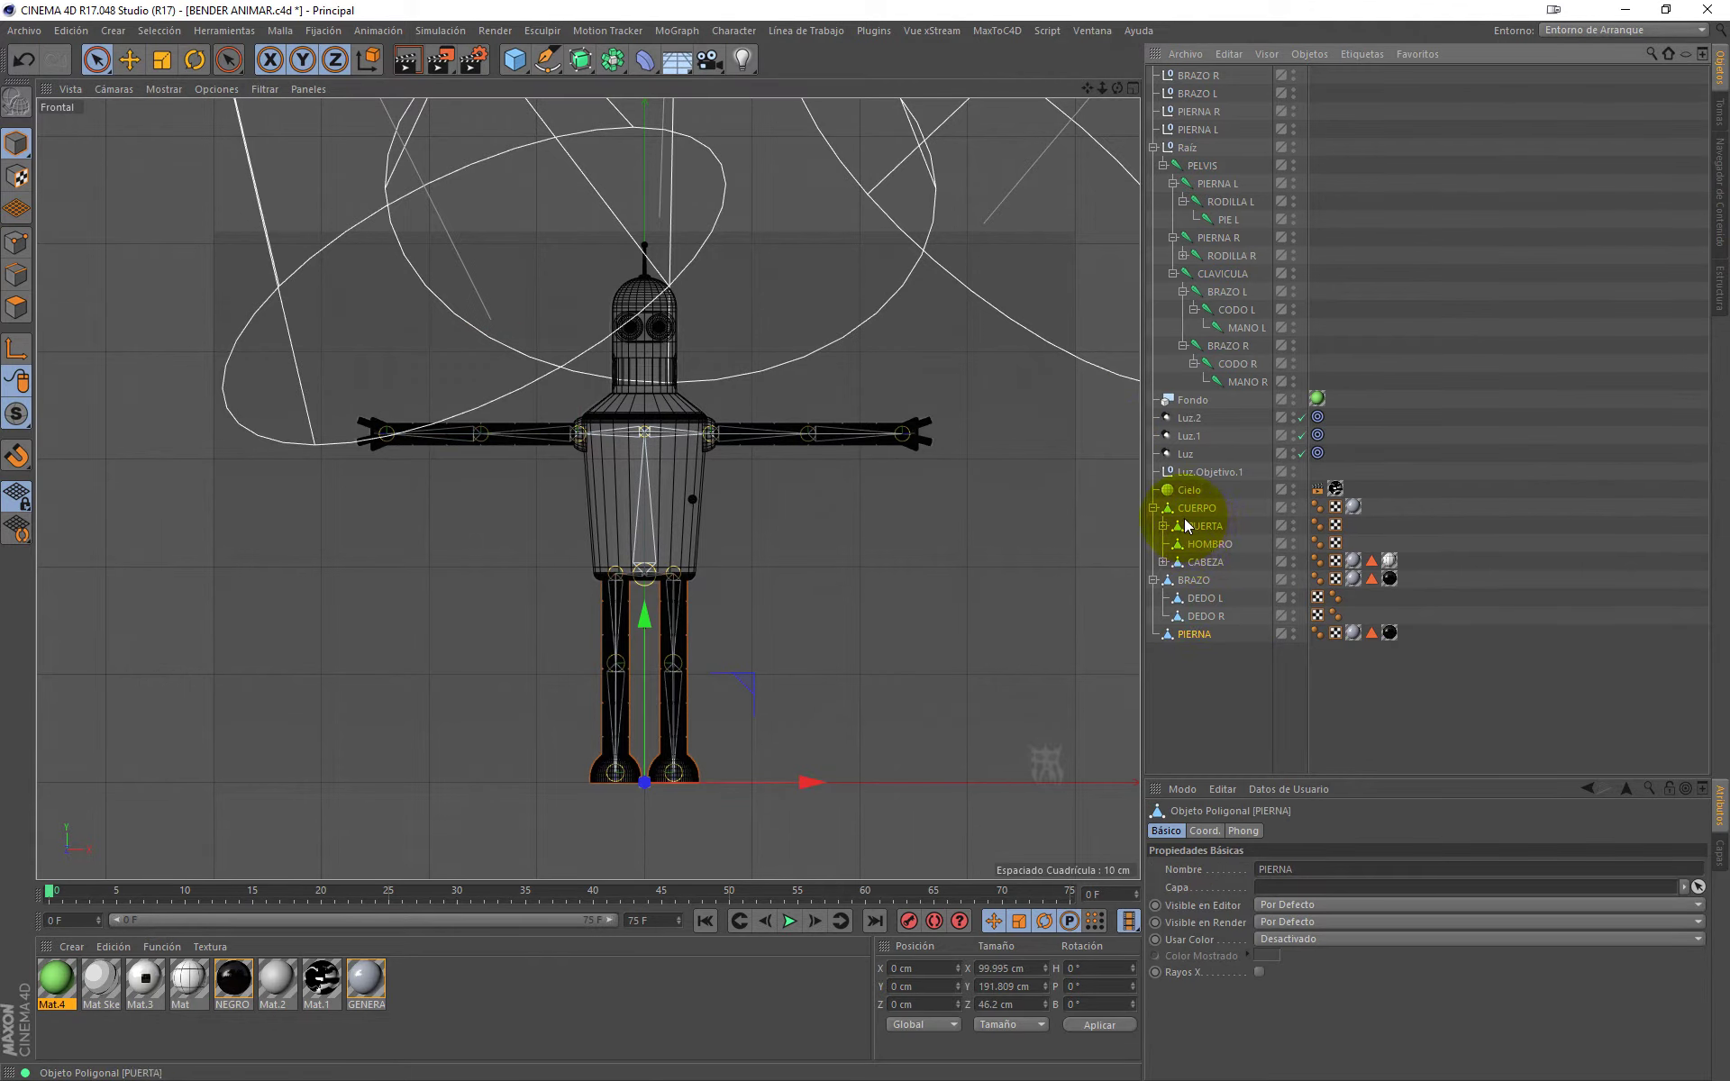
left_click(1195, 587)
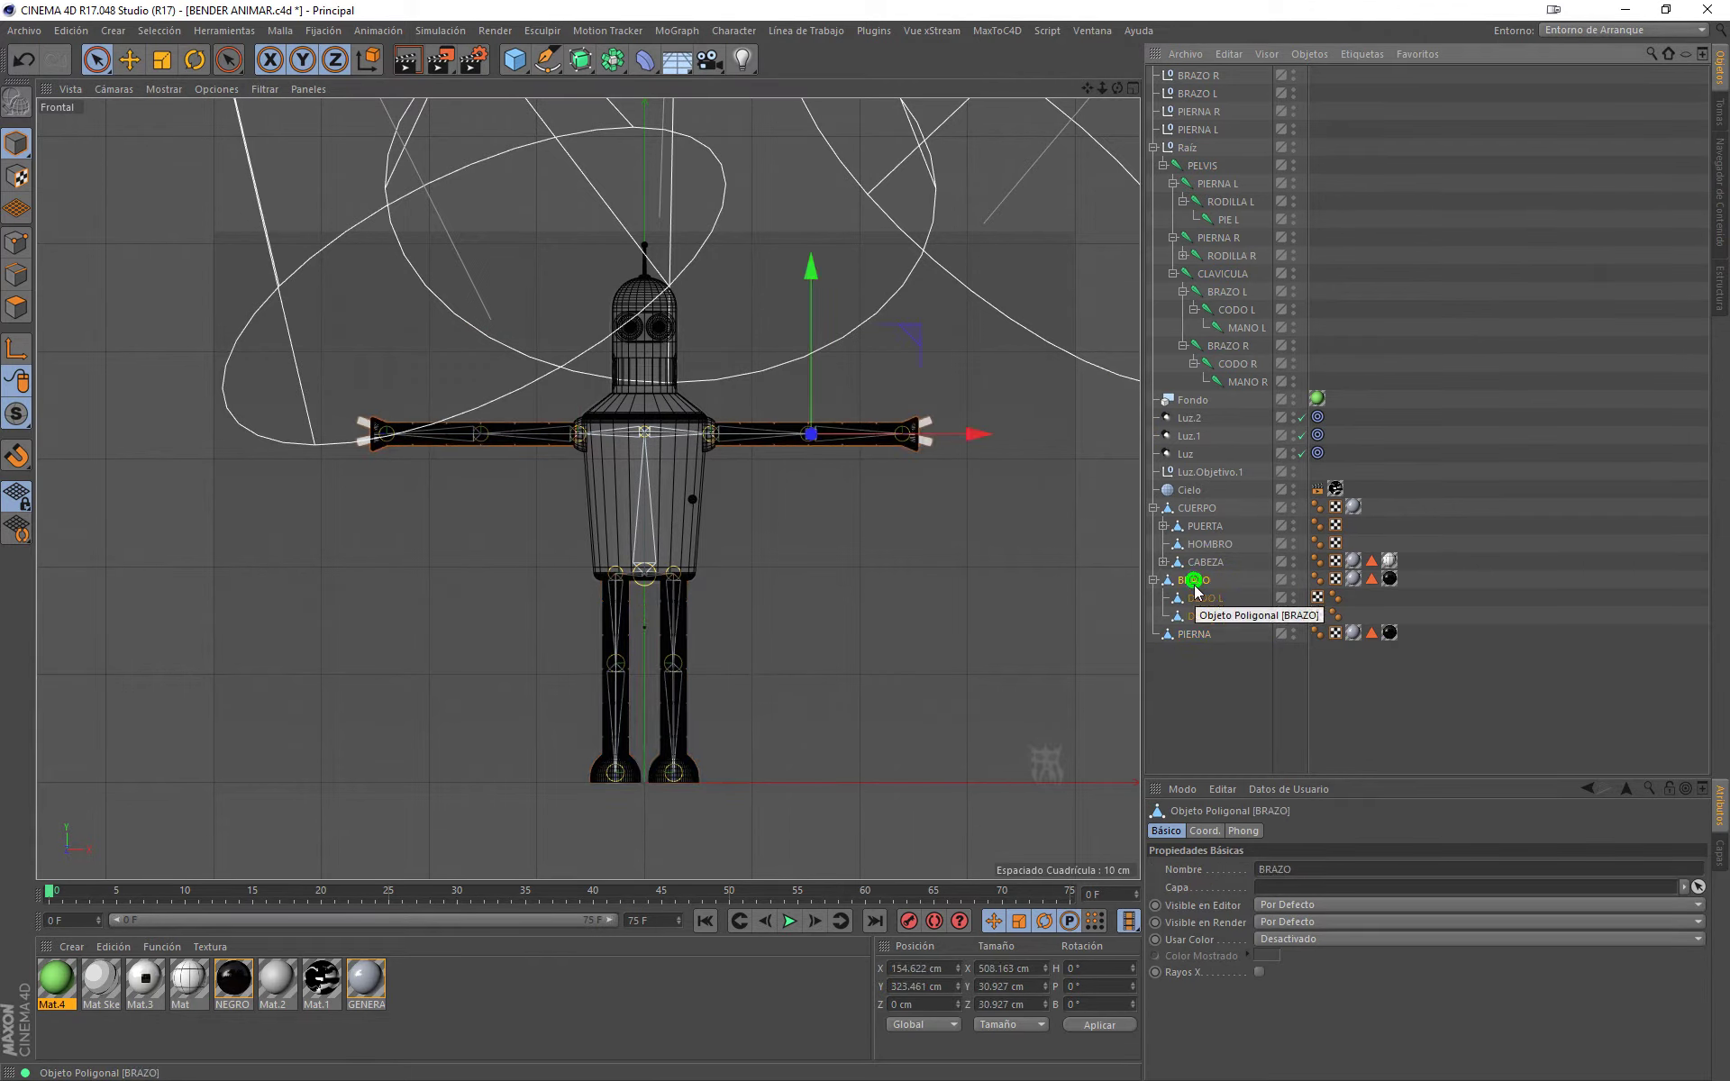
left_click(1195, 636)
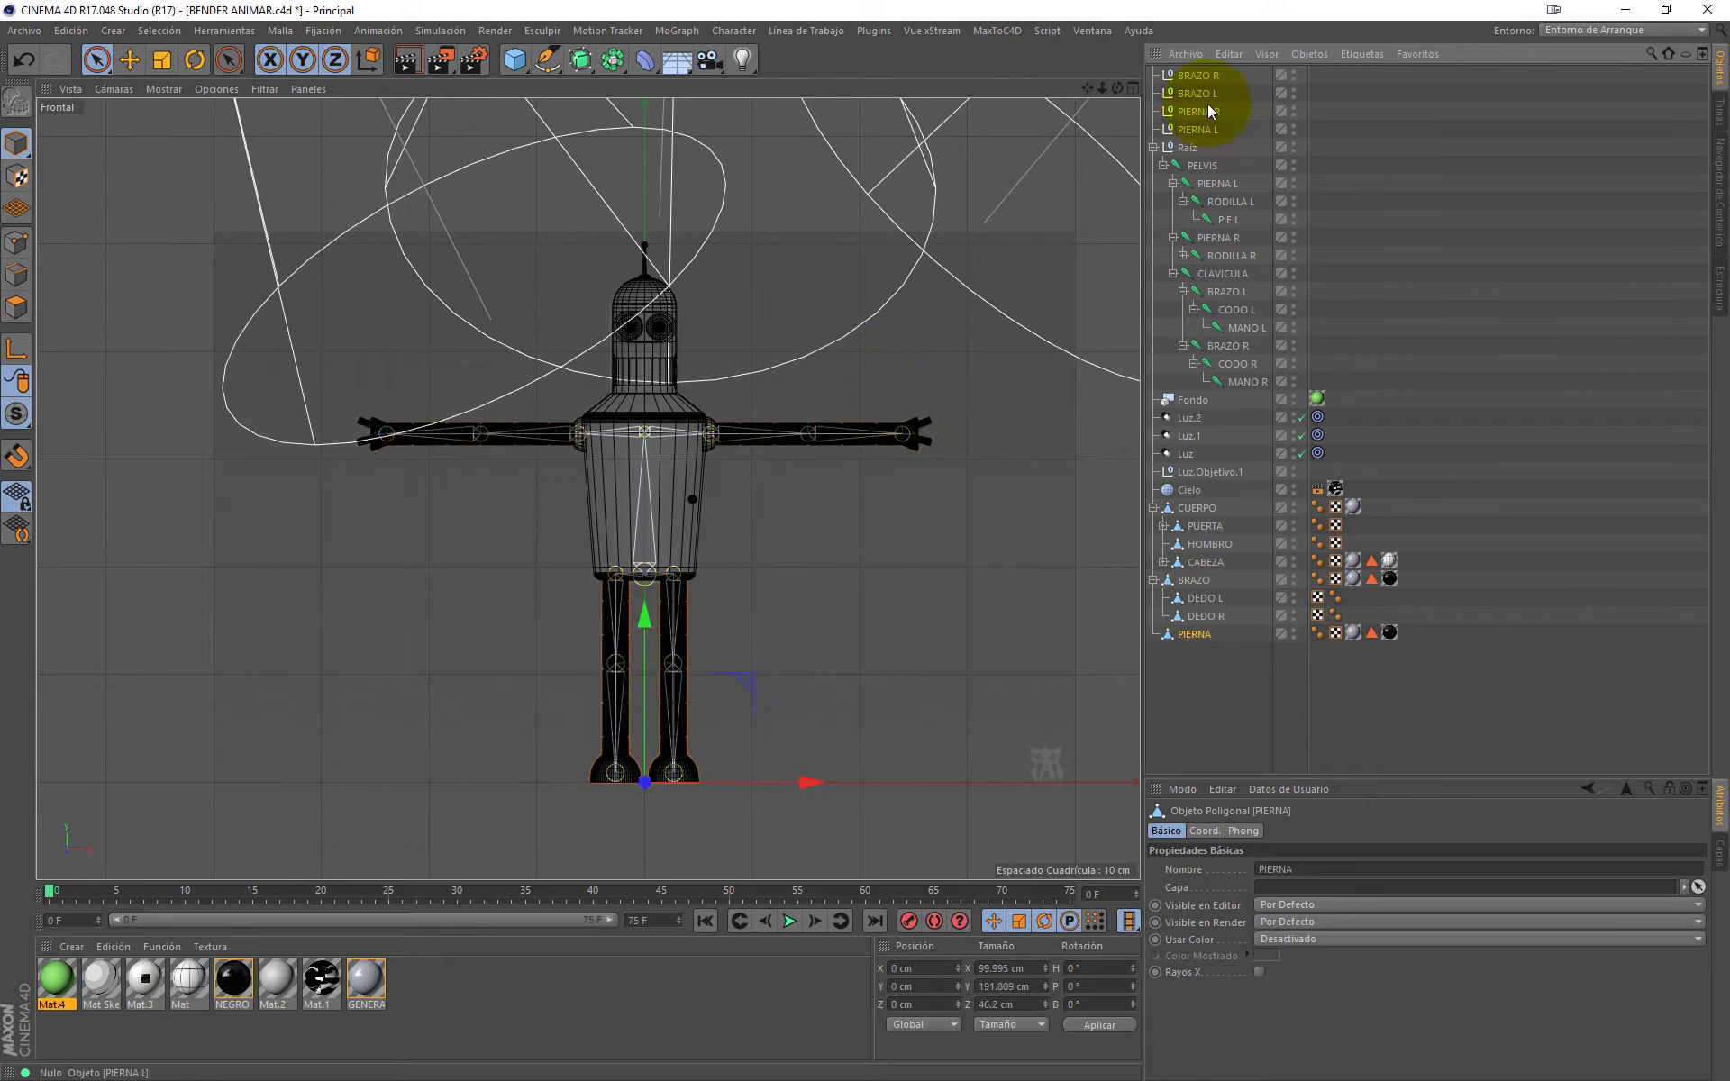
left_click(1186, 147)
left_click(1198, 75, "shift")
left_click(1203, 133, "shift")
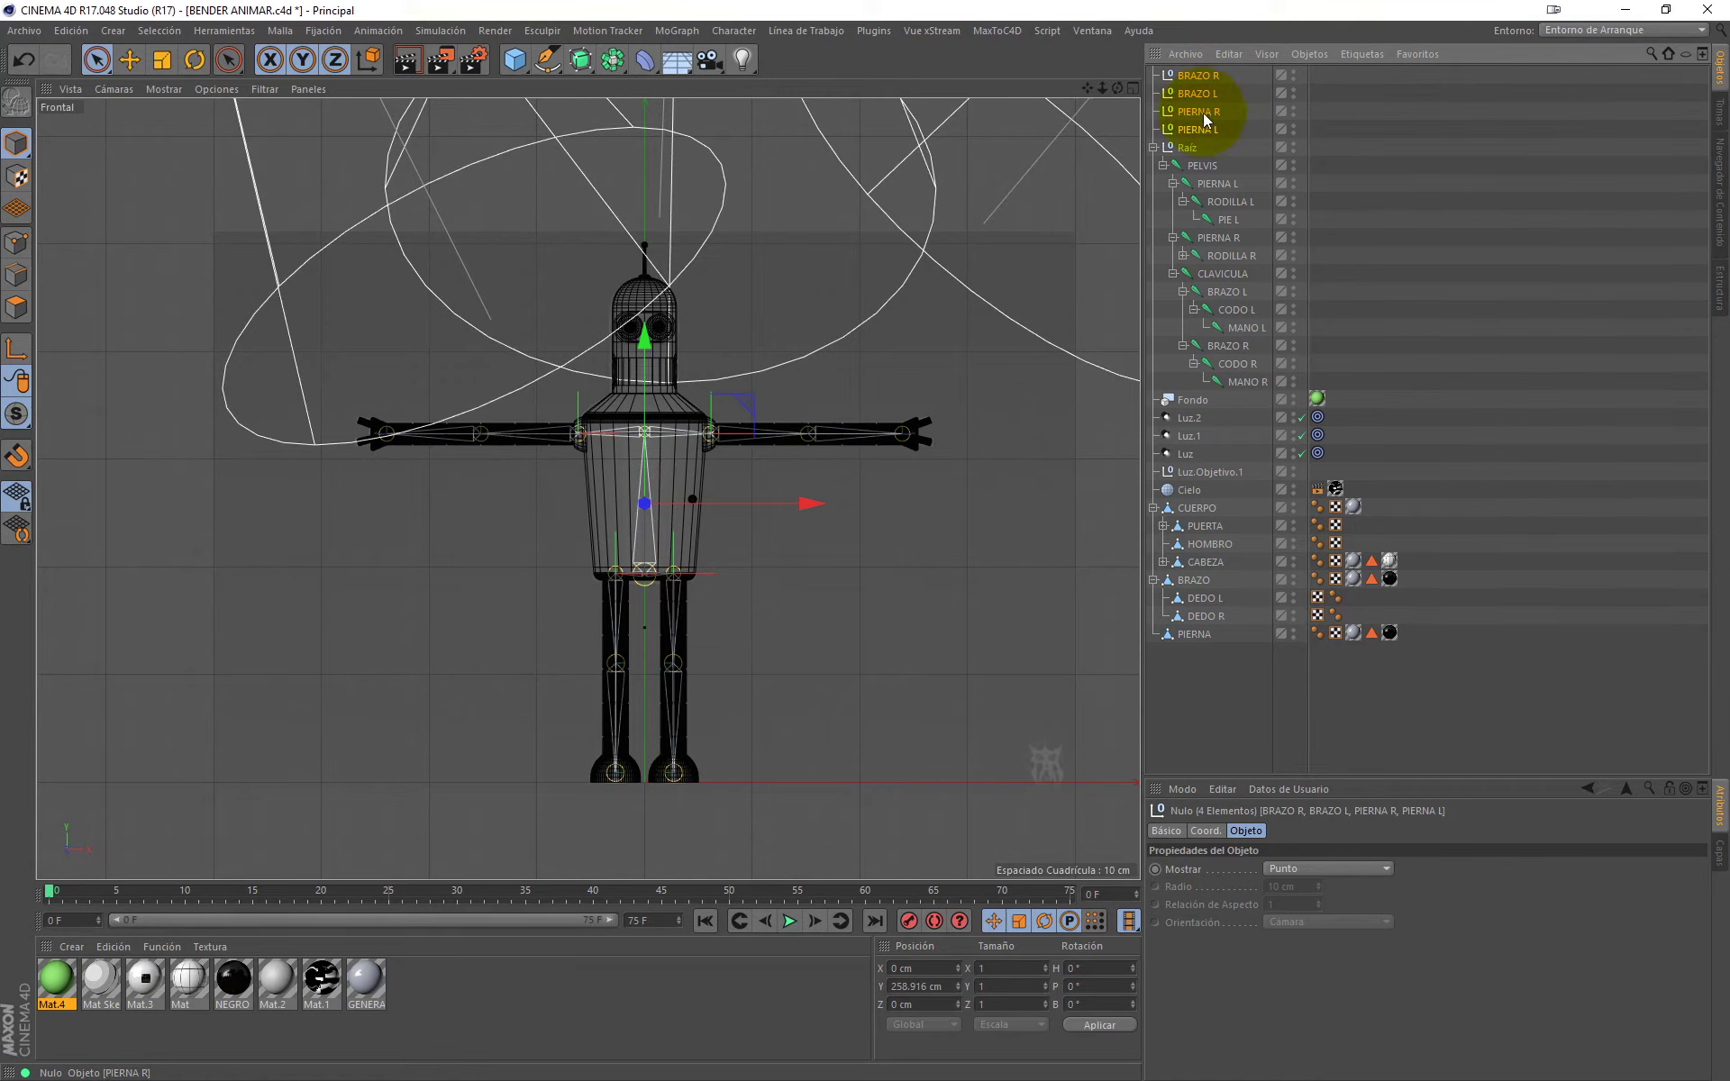
key("Delete")
Step: Rename the Raíz root null to BASE and expand RODILLA R to show PIE R
left_click(1188, 76)
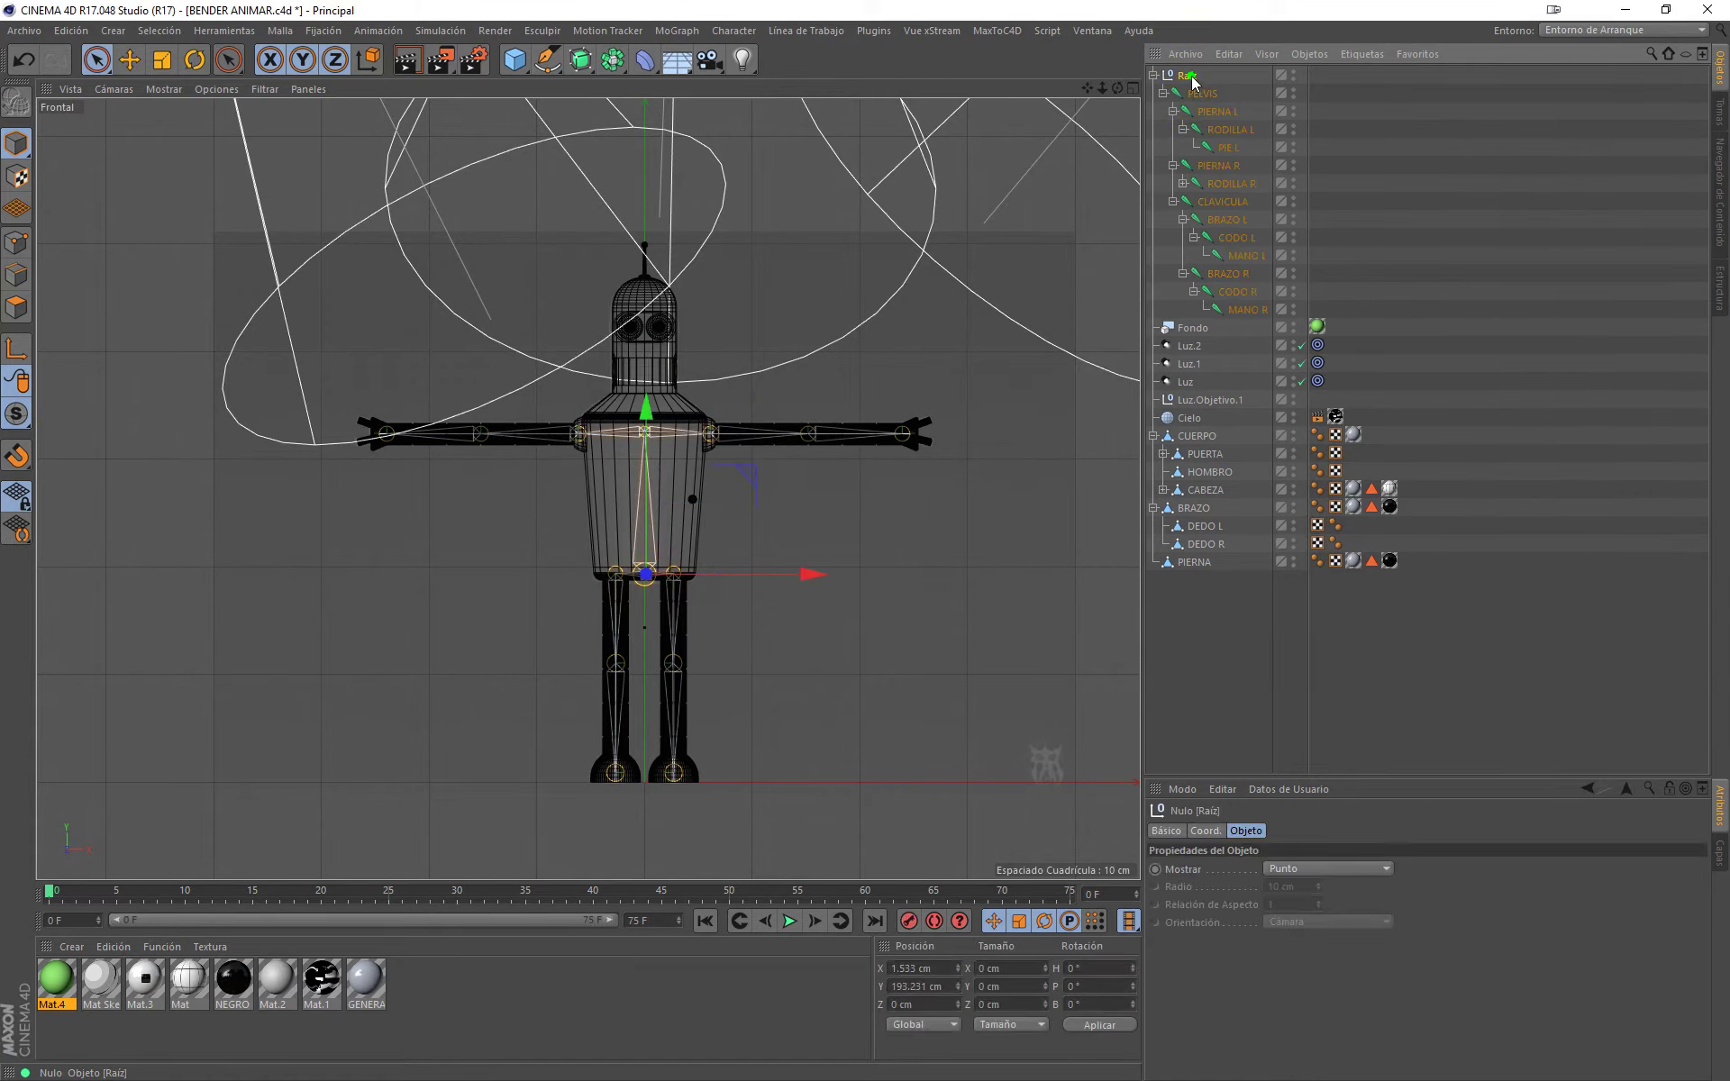
double_click(1188, 76)
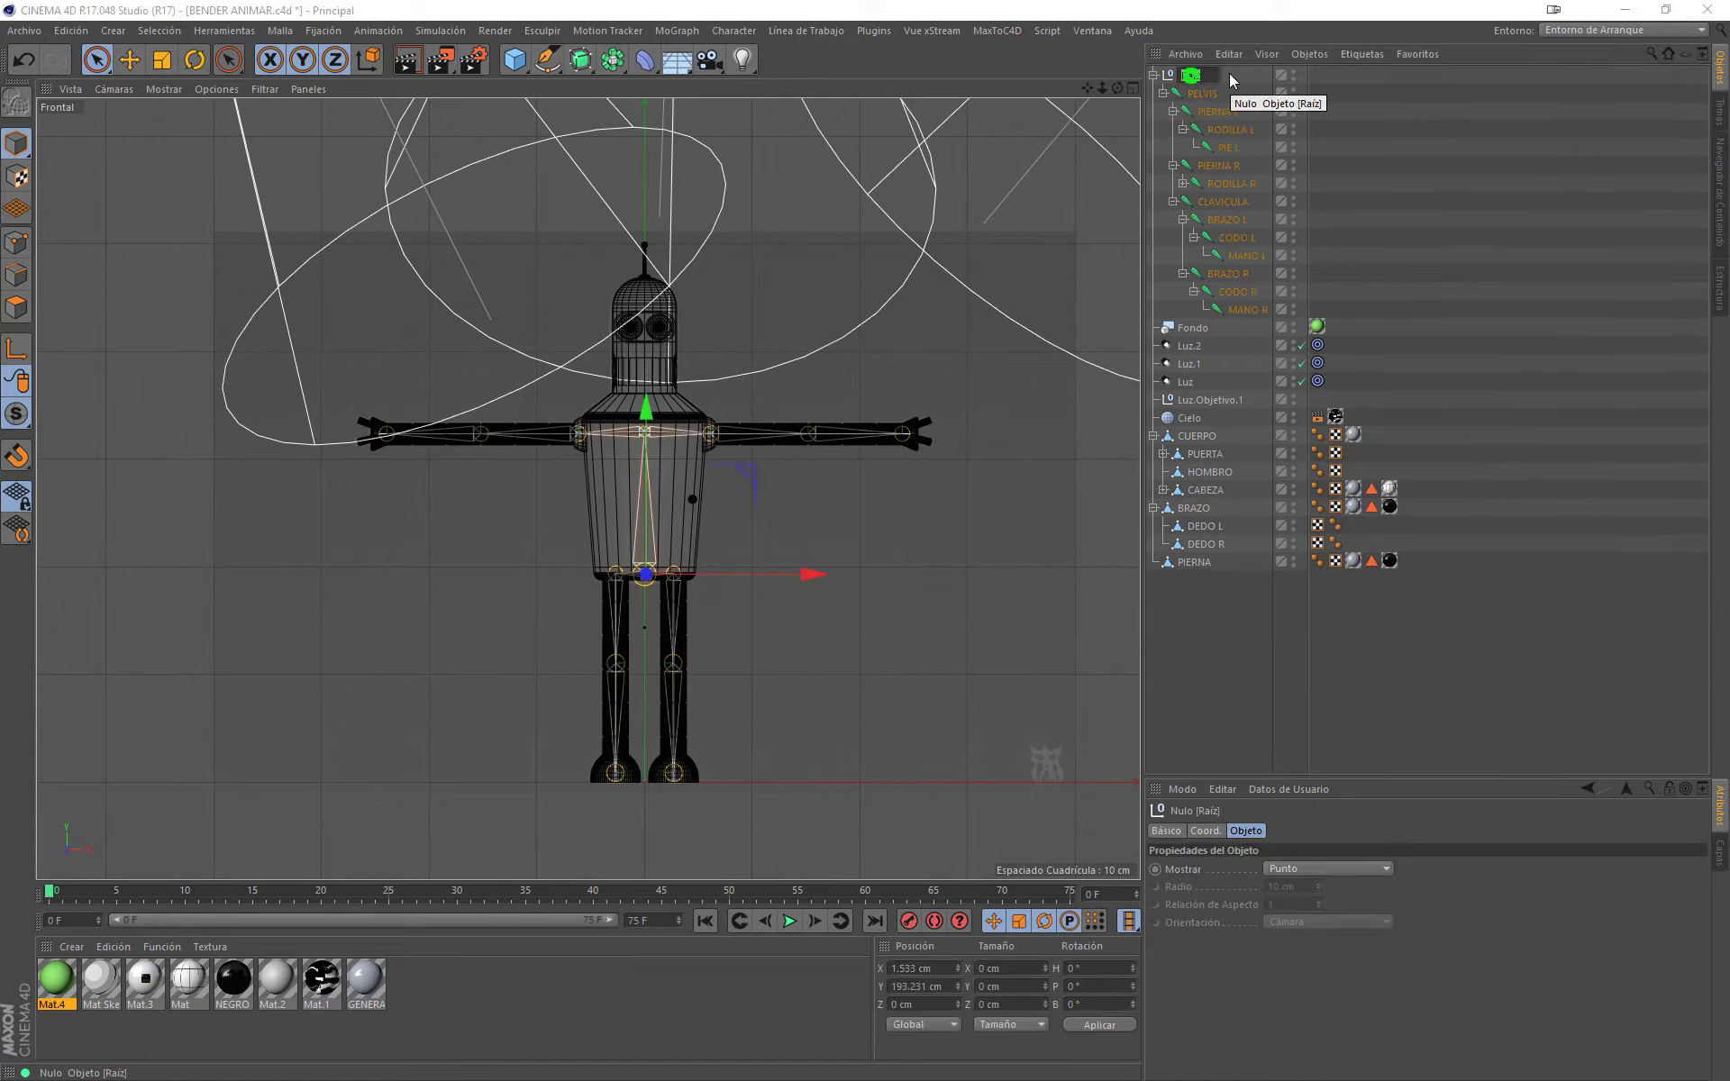
left_click(1228, 73)
type("BAS")
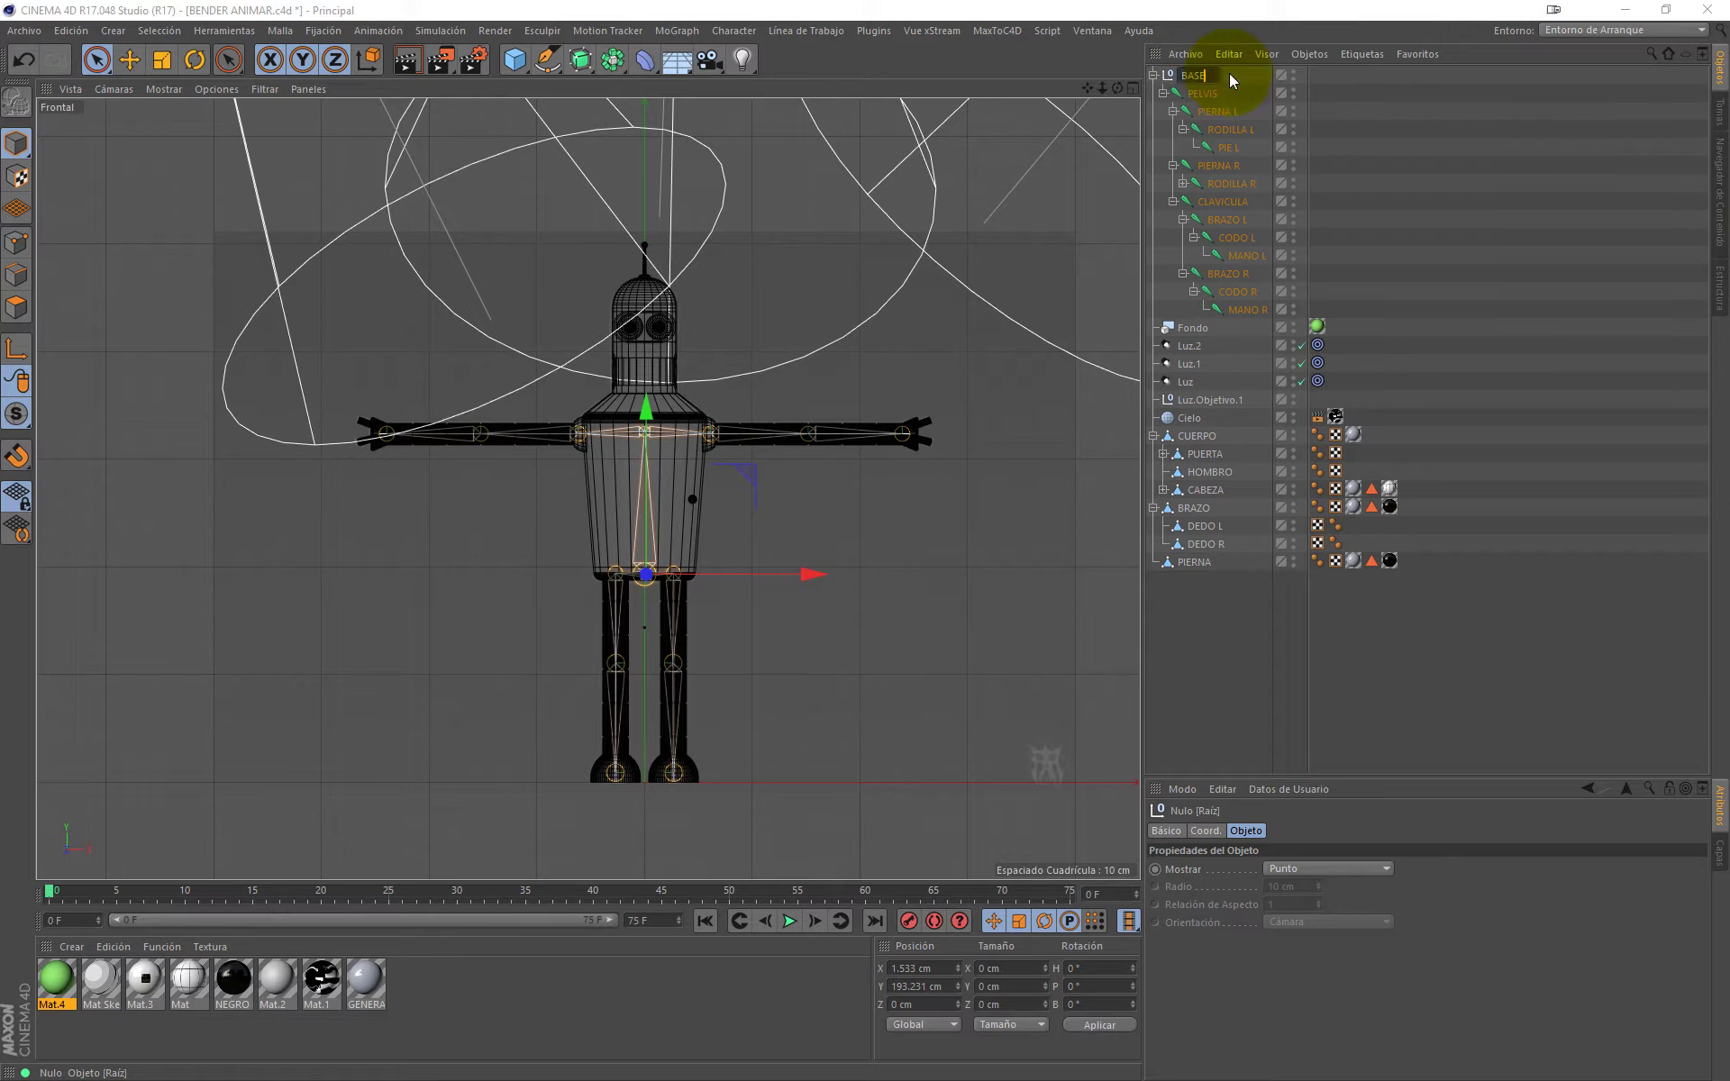
type("E")
key("Return")
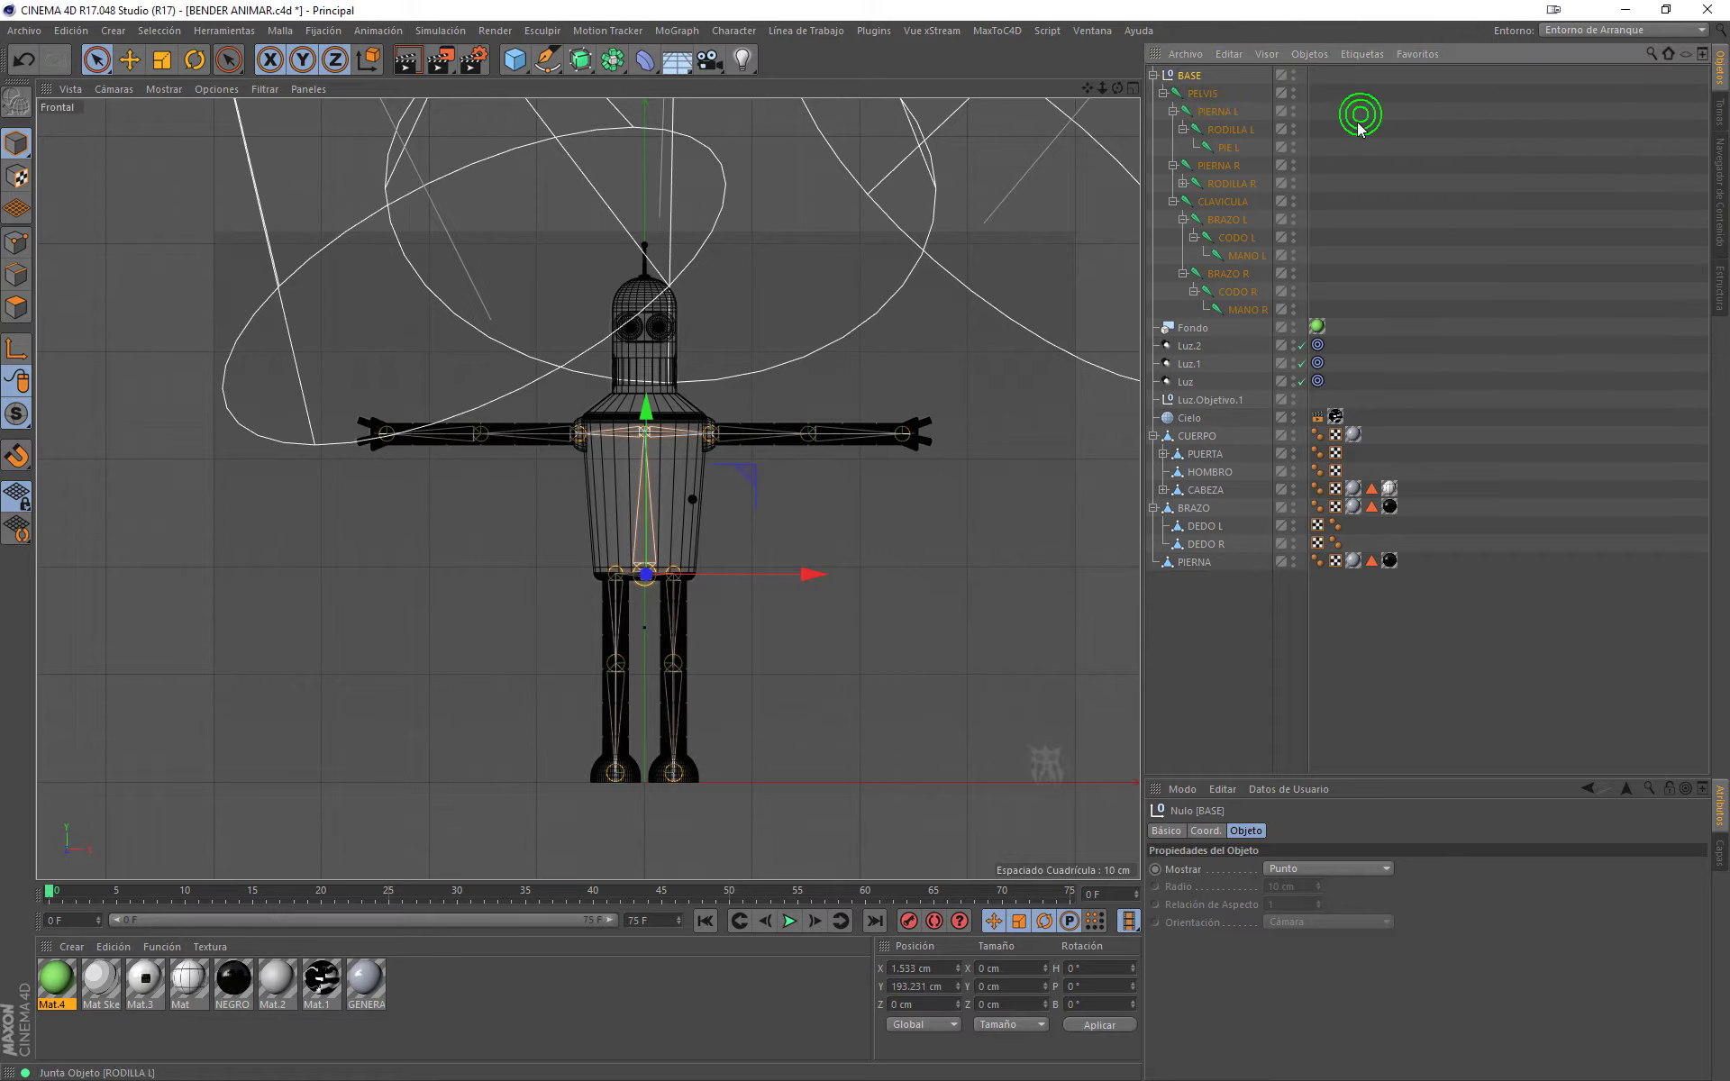
left_click(1360, 116)
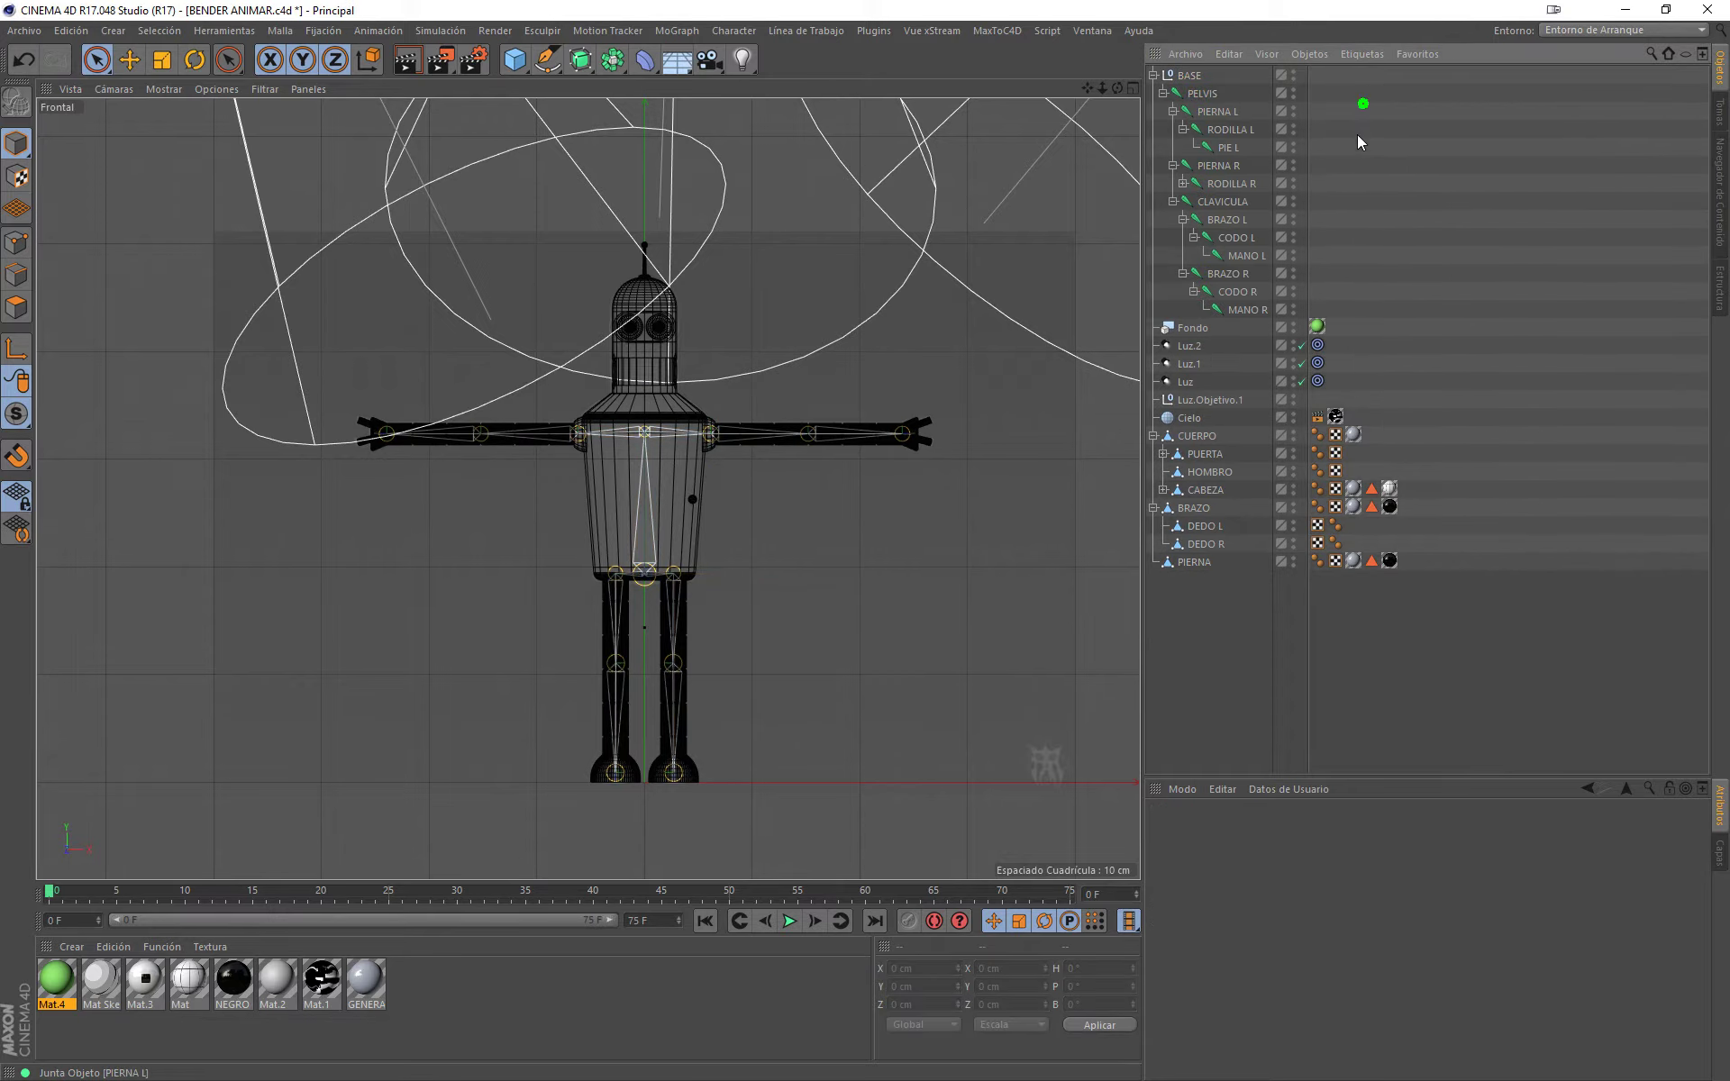
left_click(1185, 183)
left_click(1189, 76)
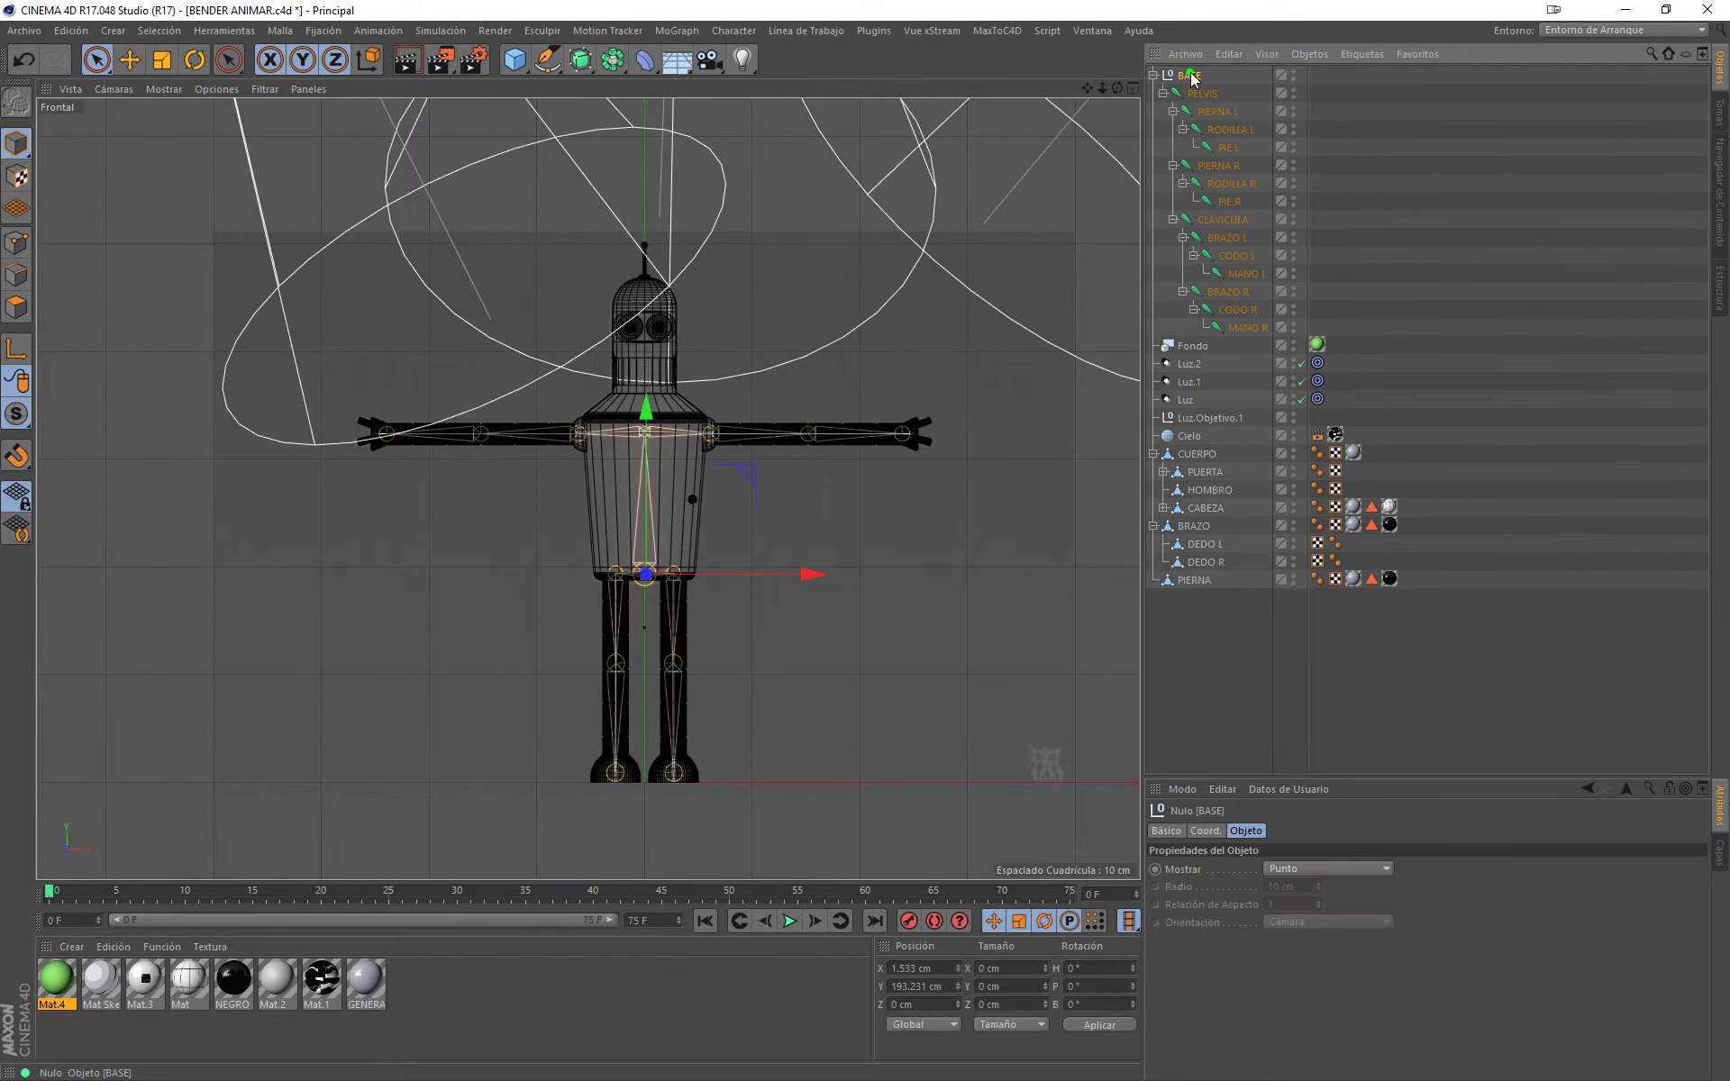
Step: Bind the BRAZO mesh to BASE and all its child joints with Character > Commands > Bind
right_click(1191, 78)
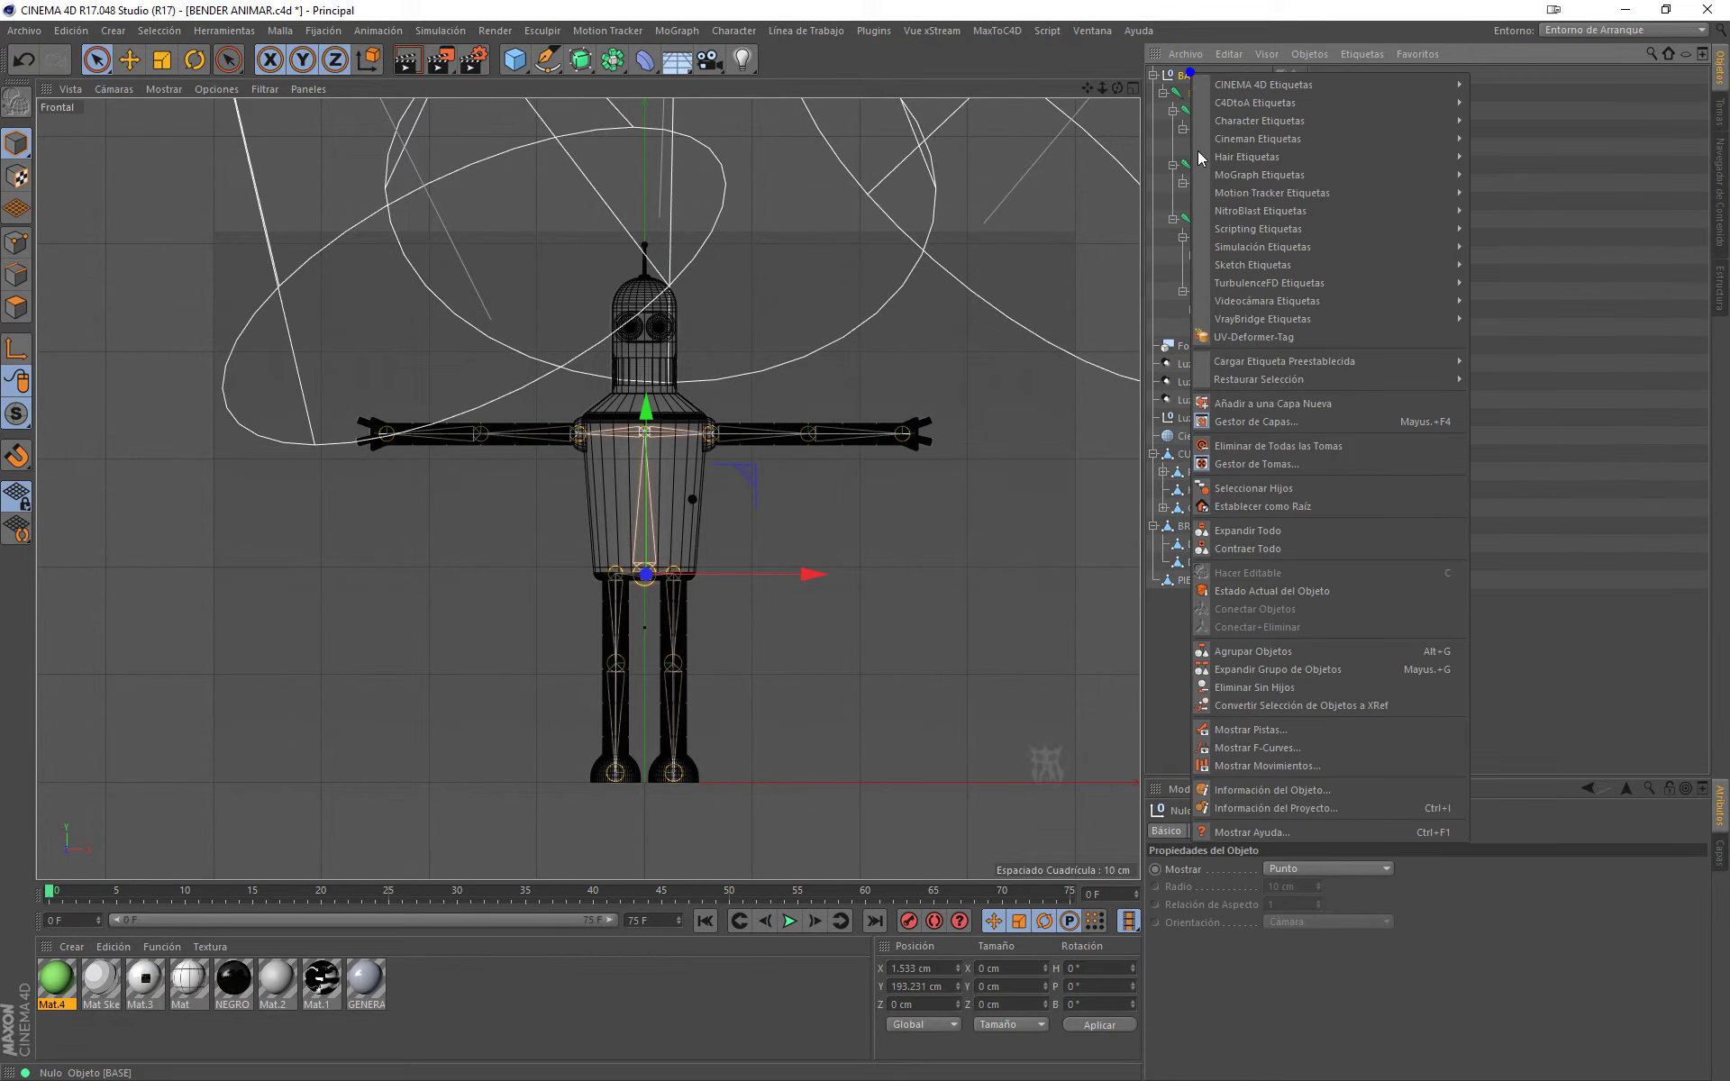
left_click(1237, 489)
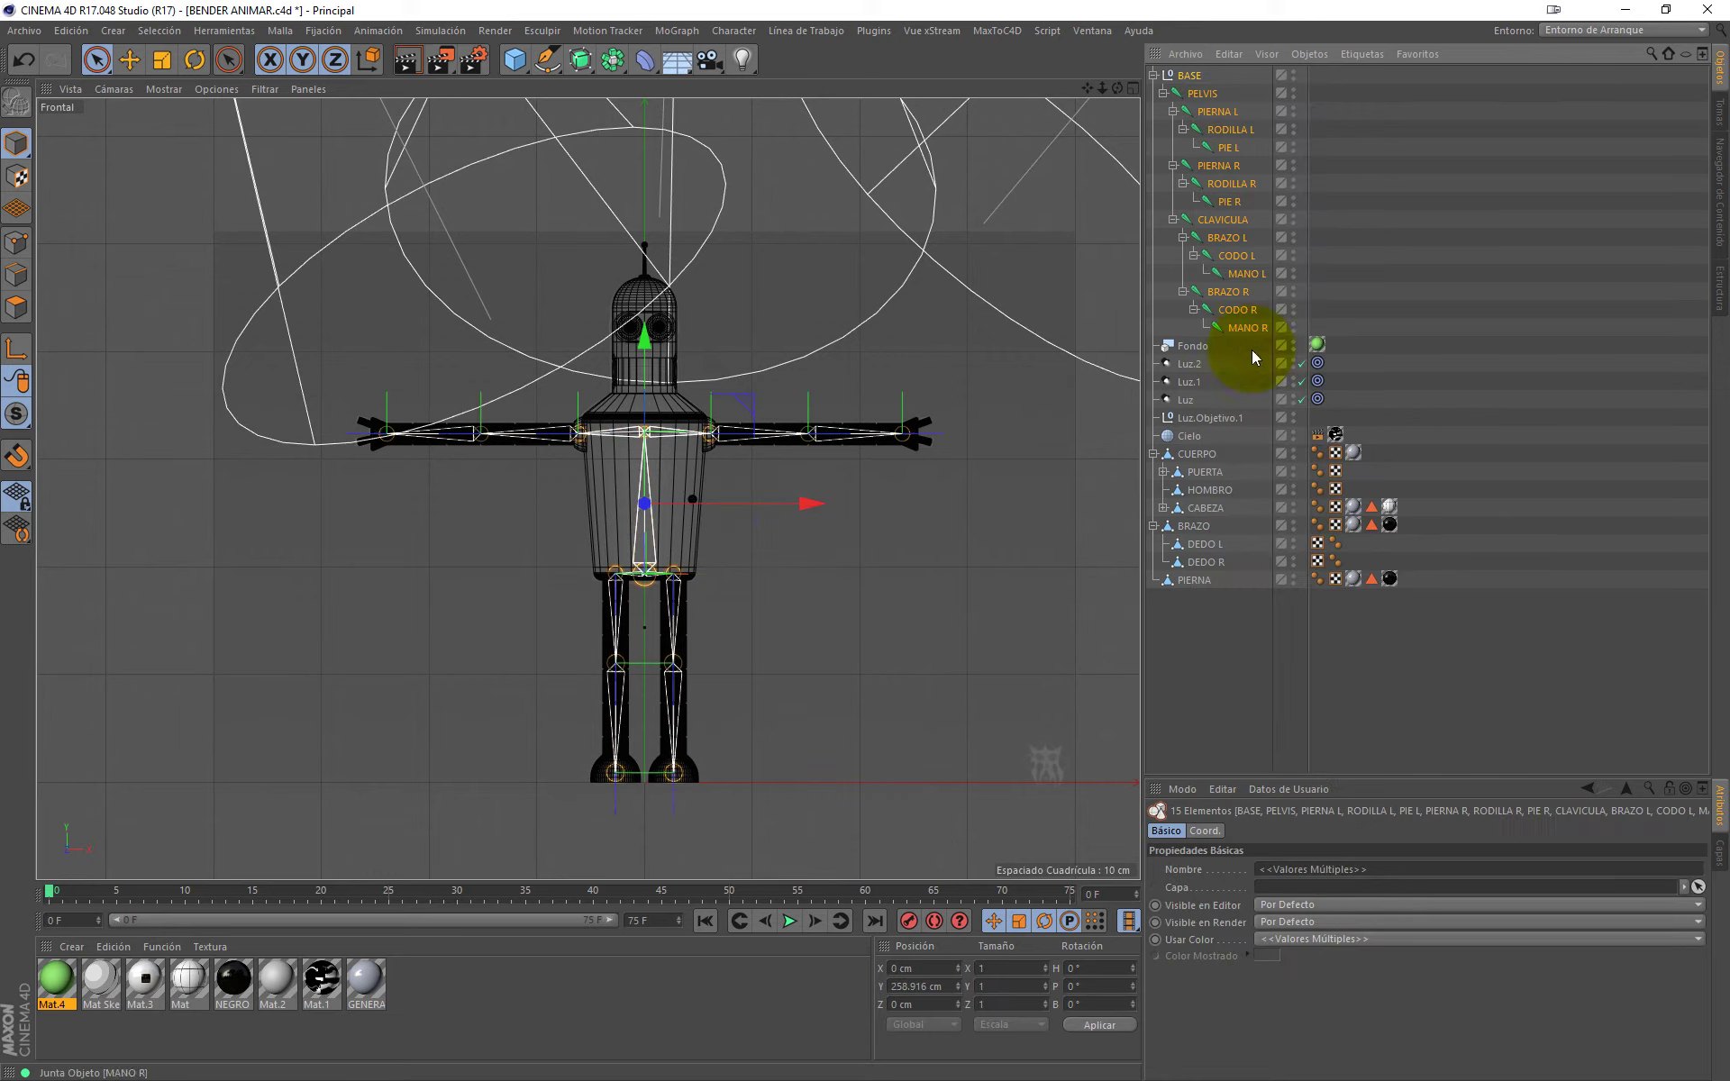
left_click(1194, 526, "ctrl")
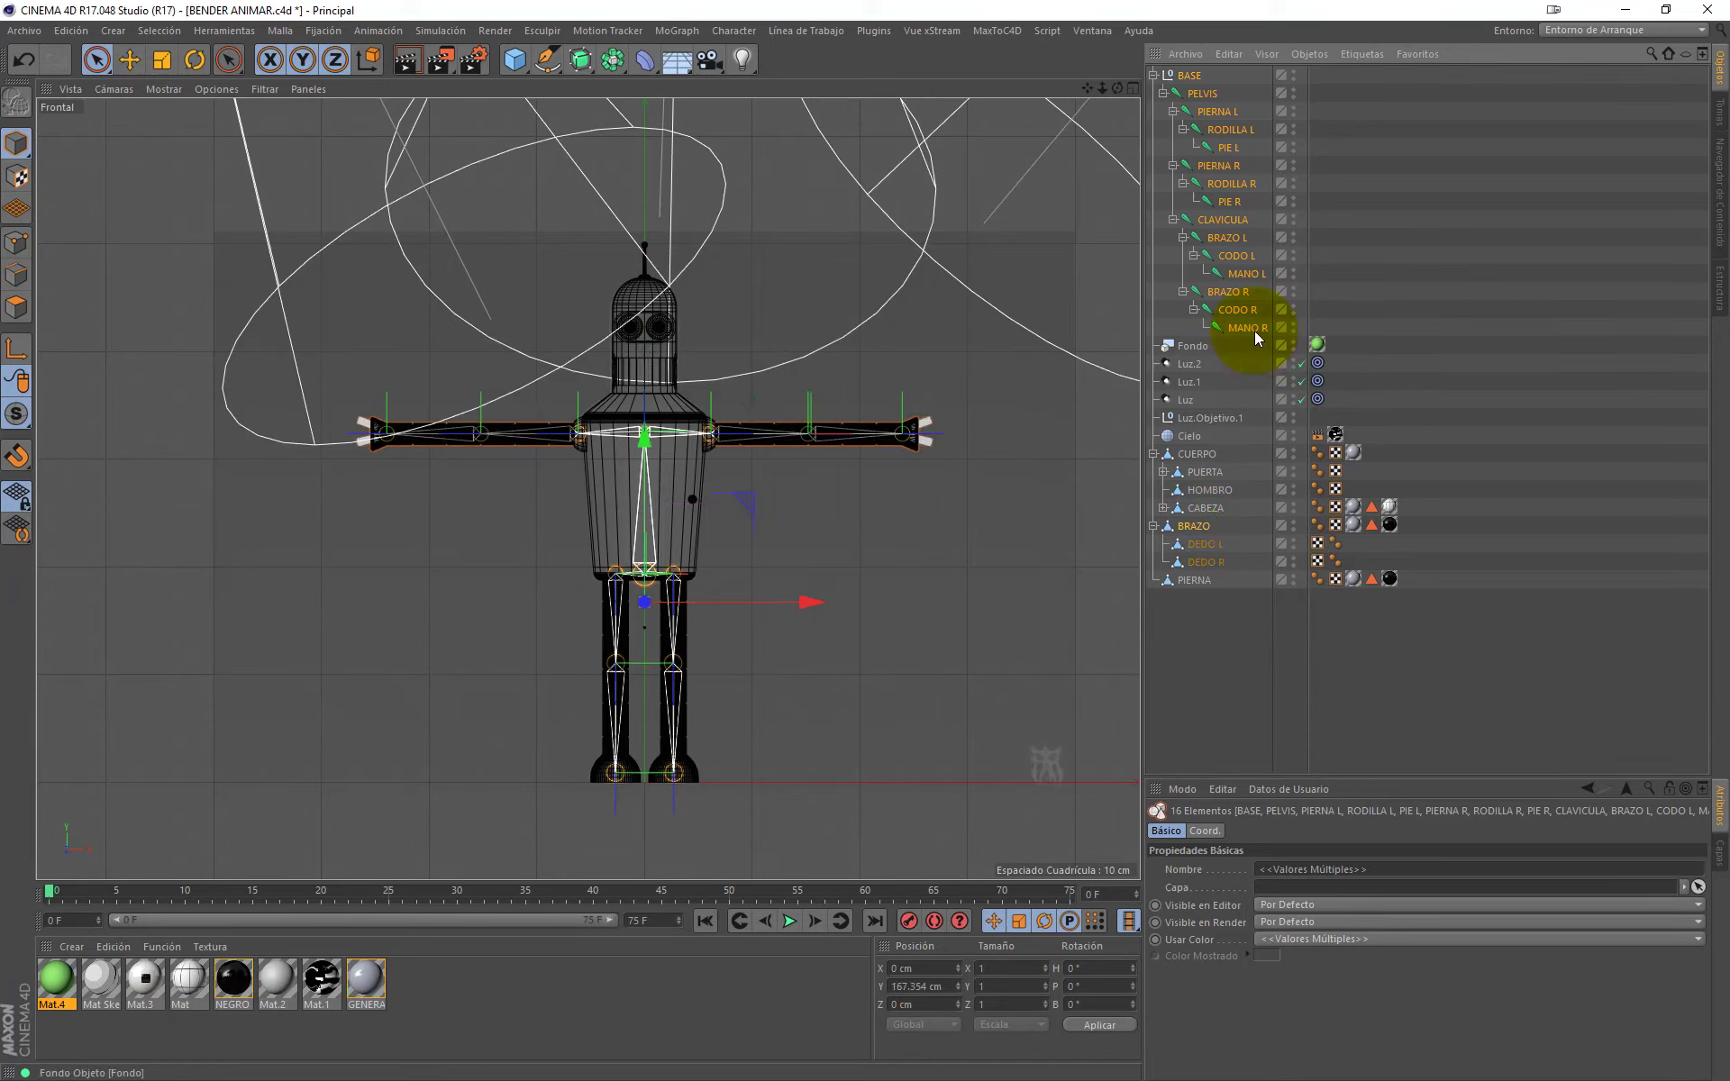
left_click(745, 32)
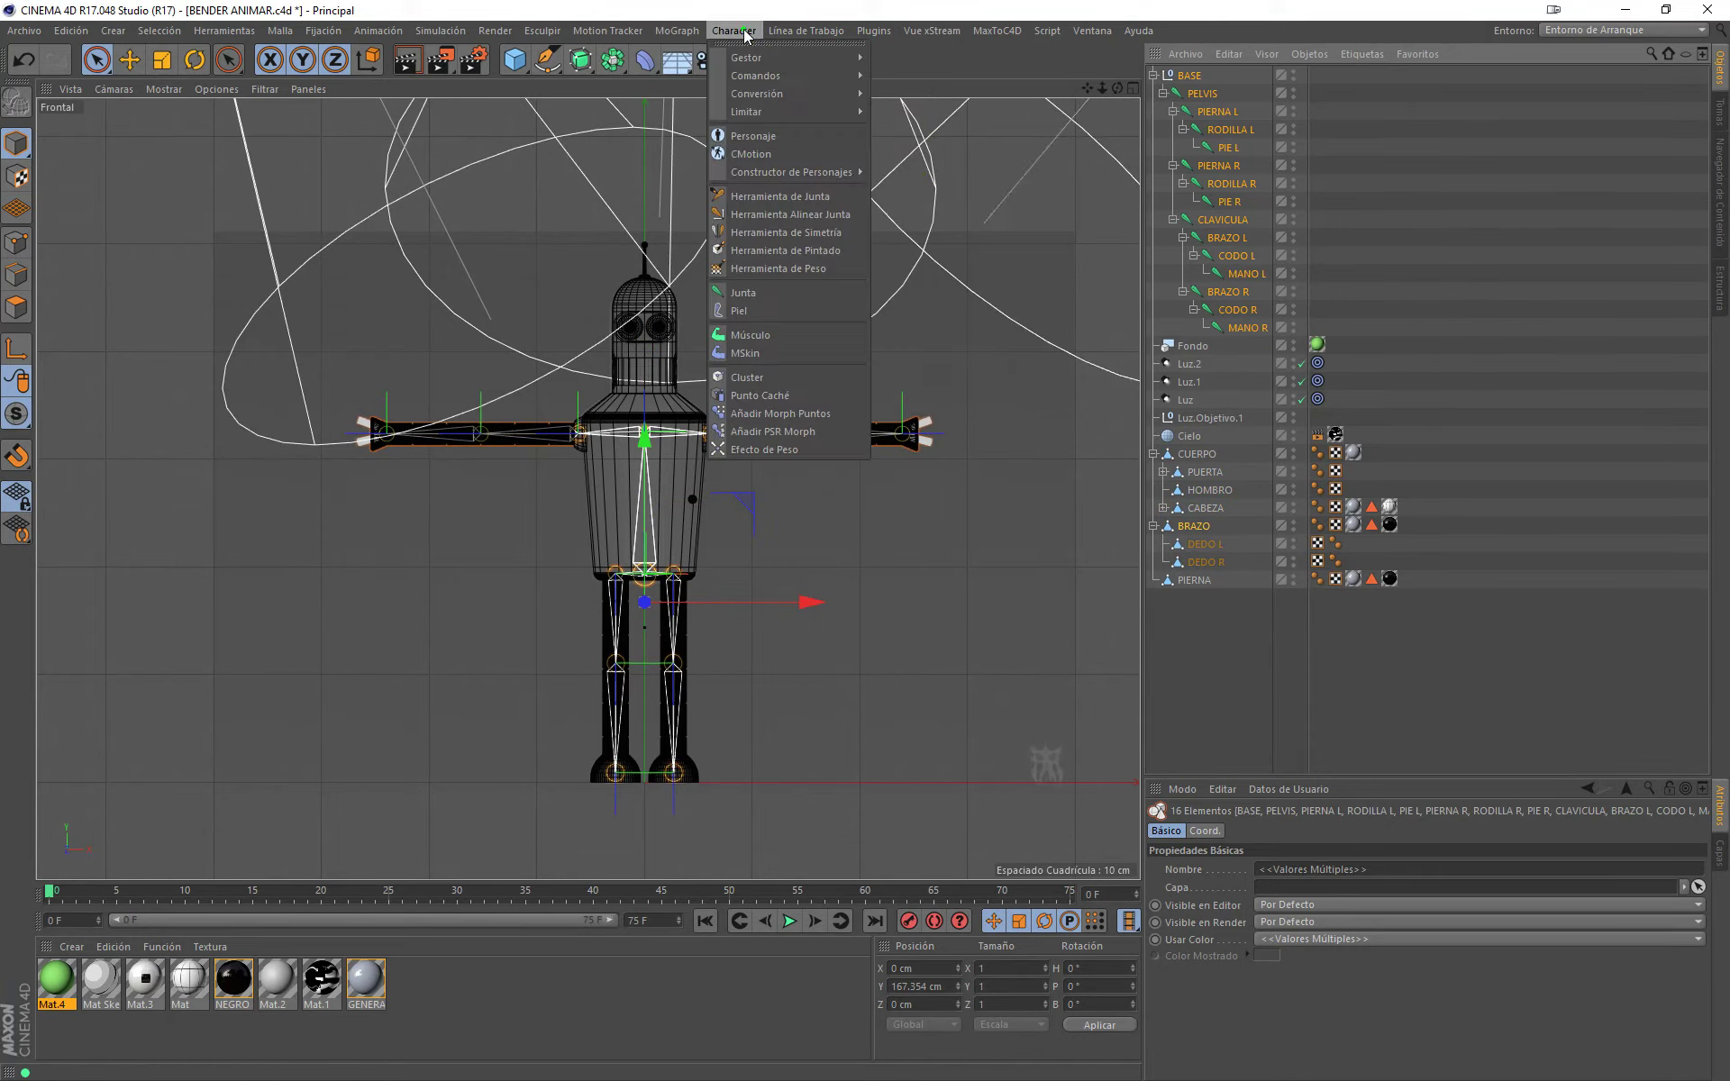
left_click(752, 76)
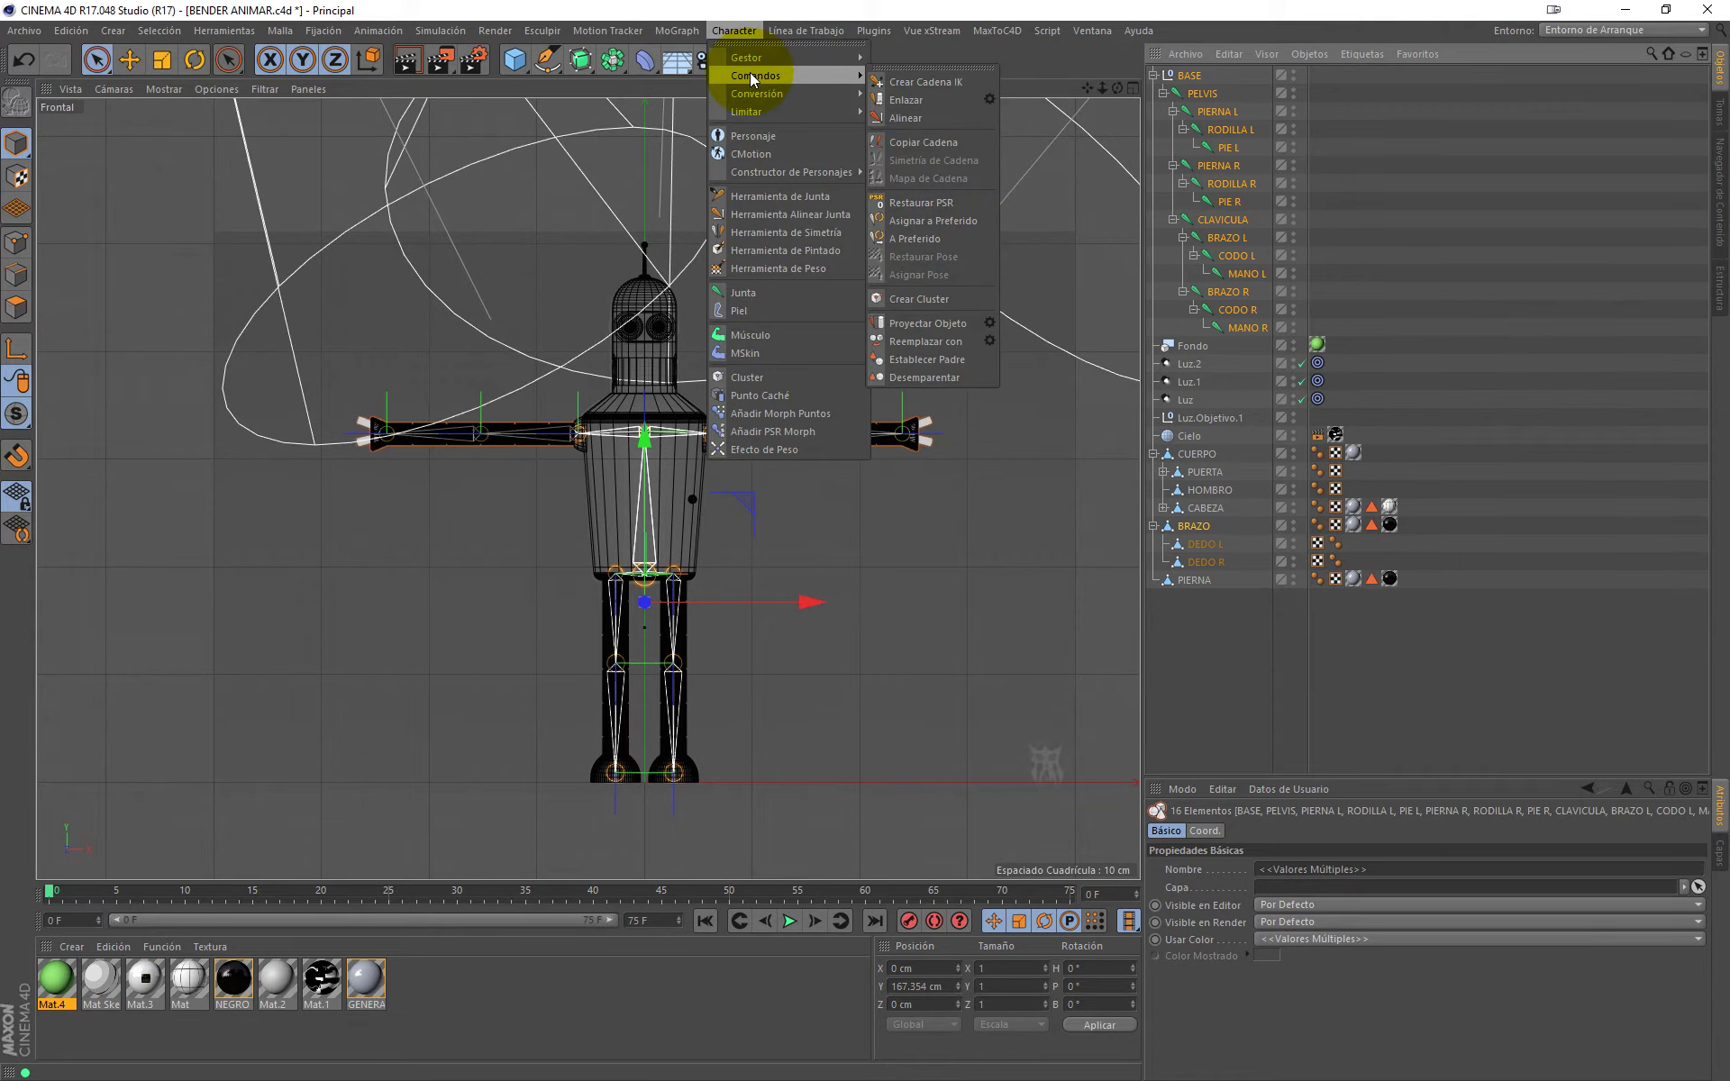
left_click(908, 104)
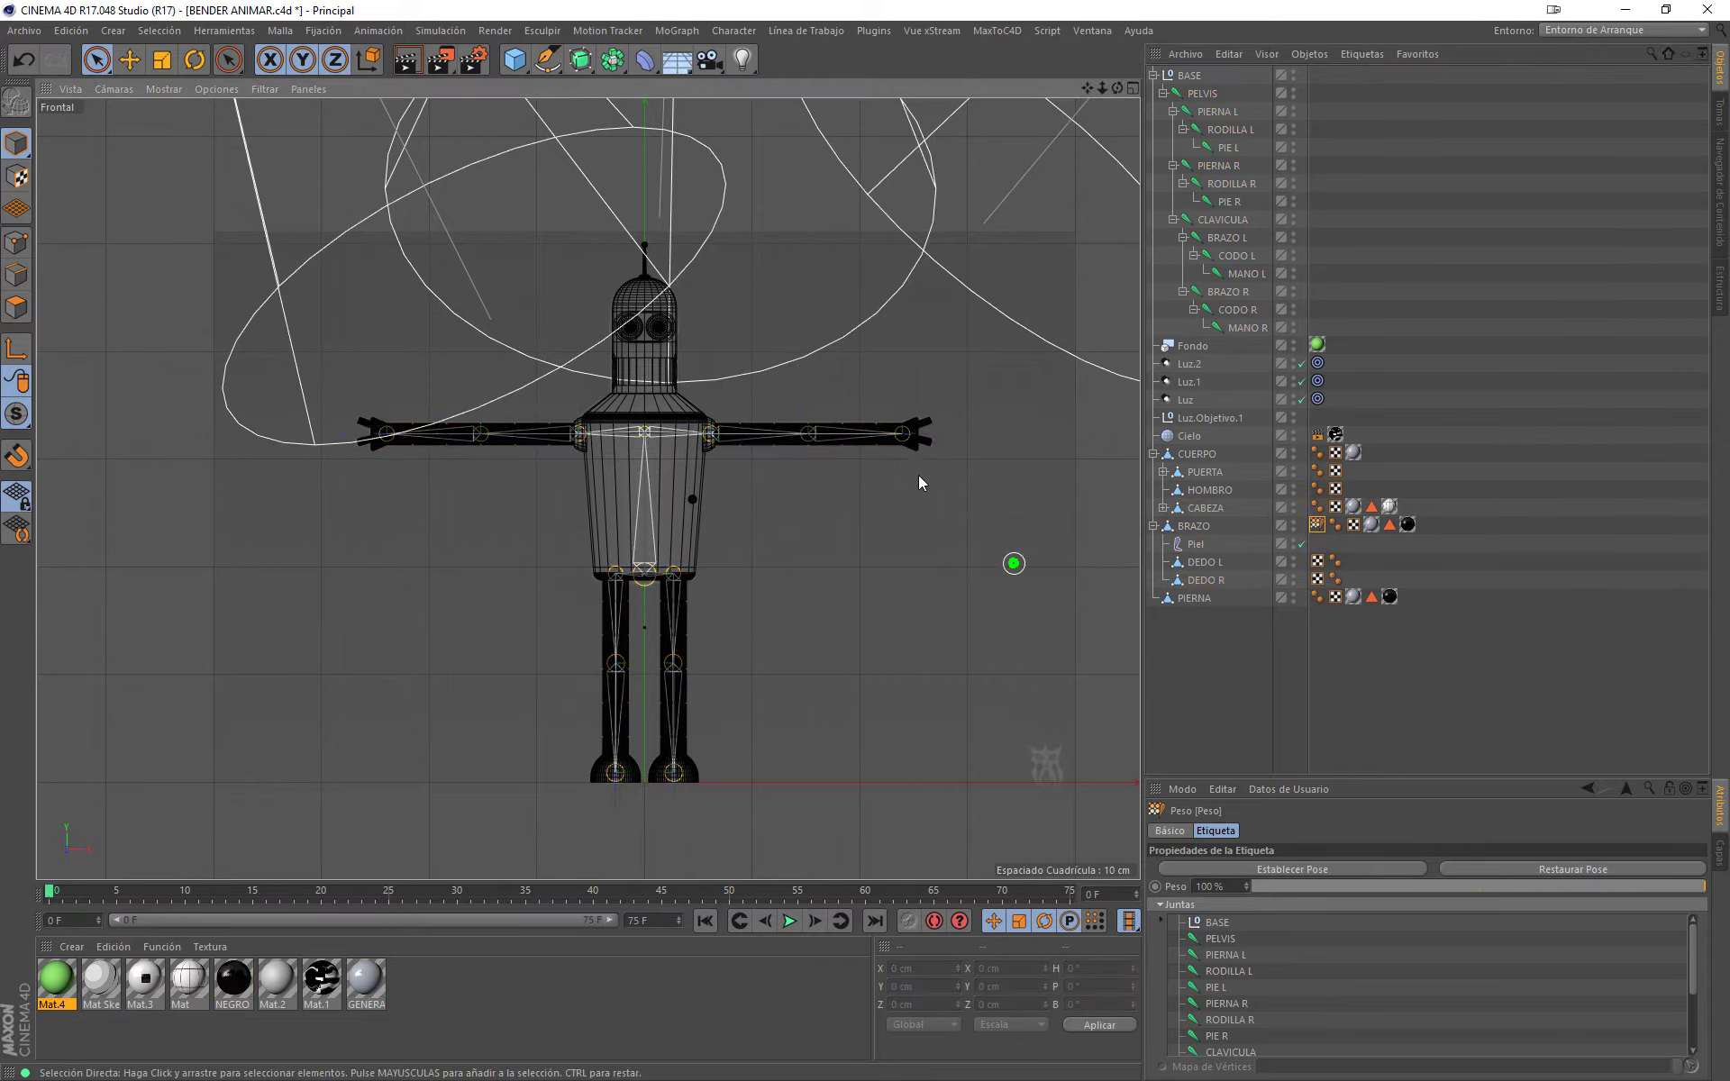
Step: Maximise the perspective view and test-move the MANO L joint, then undo it
middle_click(513, 212)
middle_click(439, 242)
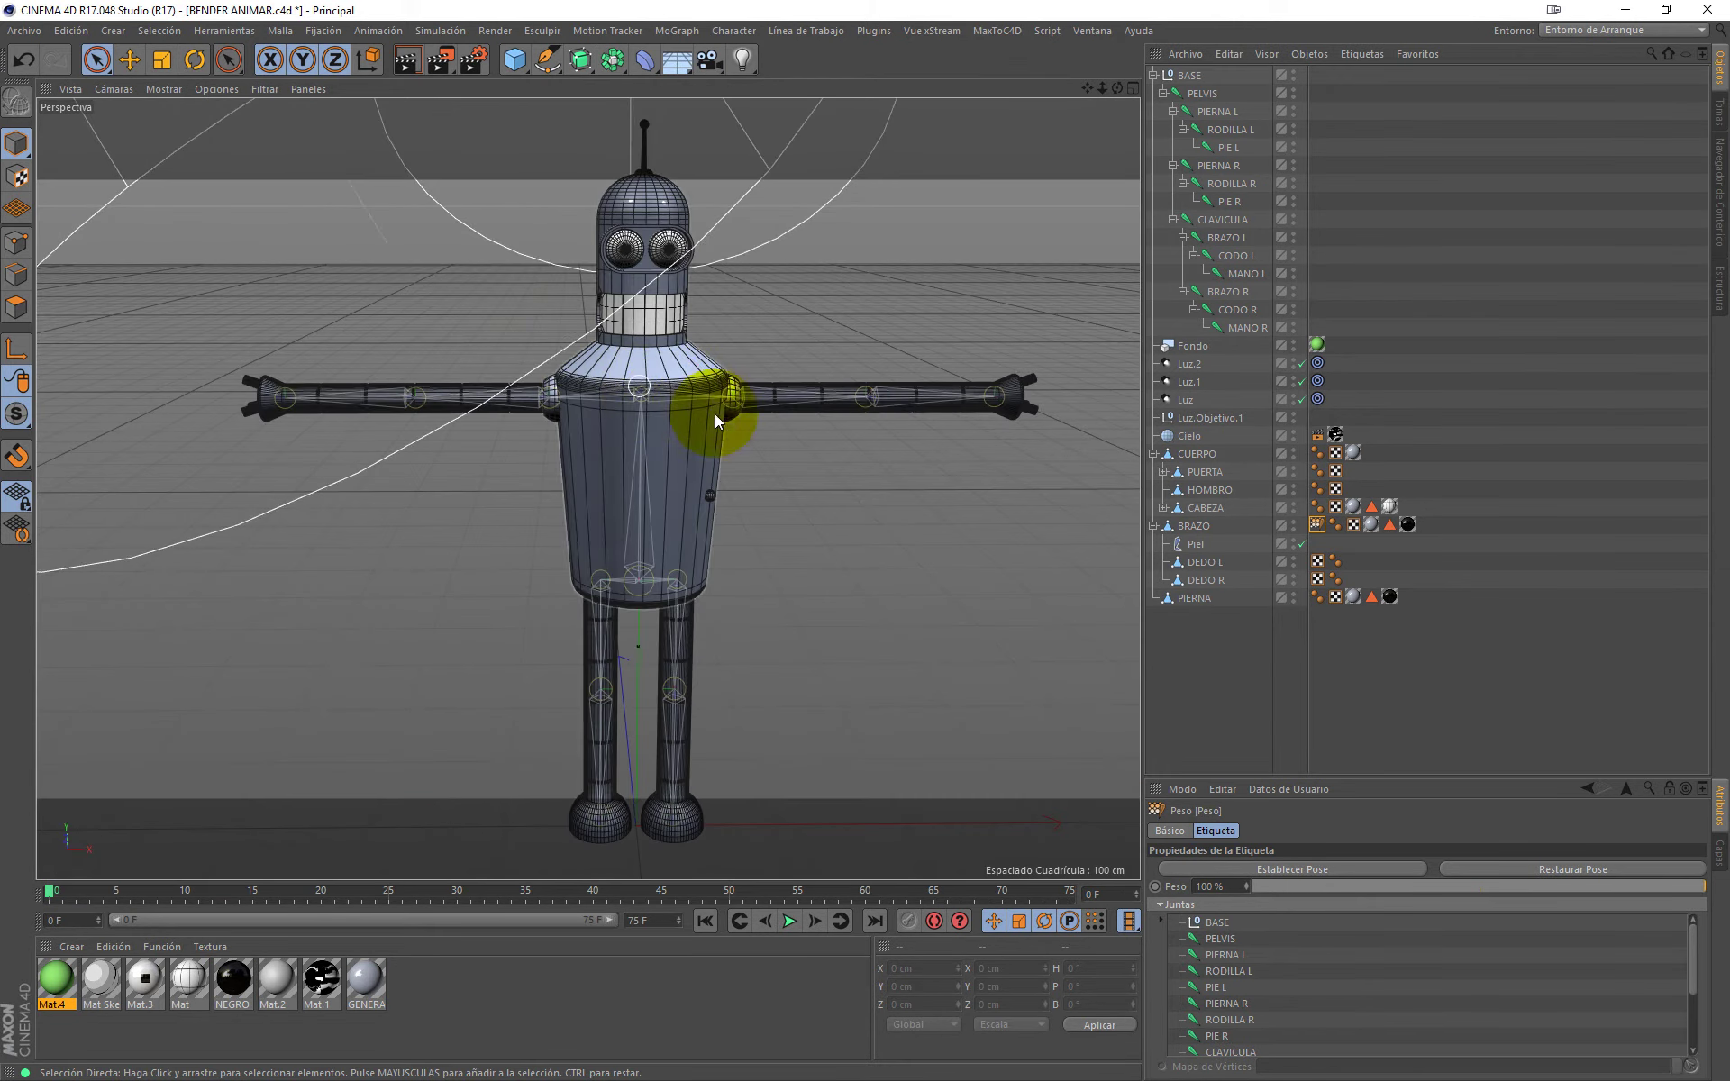
mouse_move(765, 456)
left_mouse_down("alt")
mouse_move(565, 486)
mouse_move(760, 490)
mouse_move(651, 429)
left_mouse_up("alt")
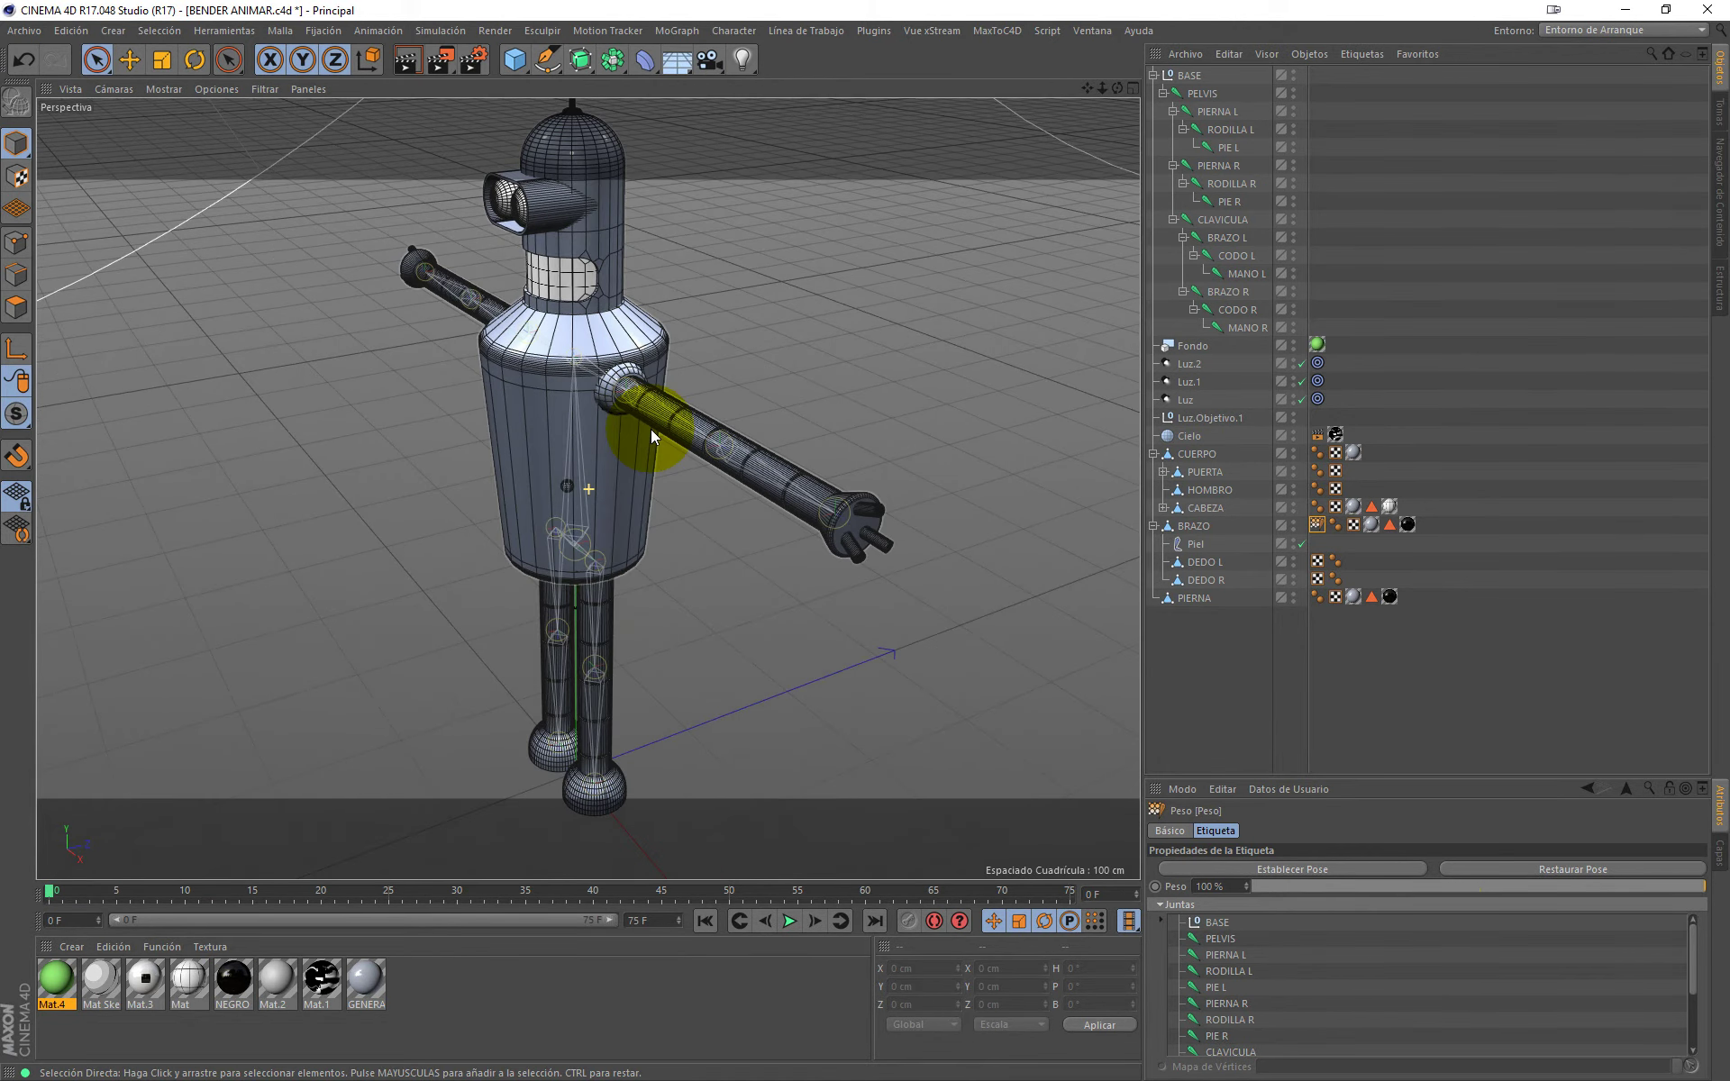
left_click(1246, 273)
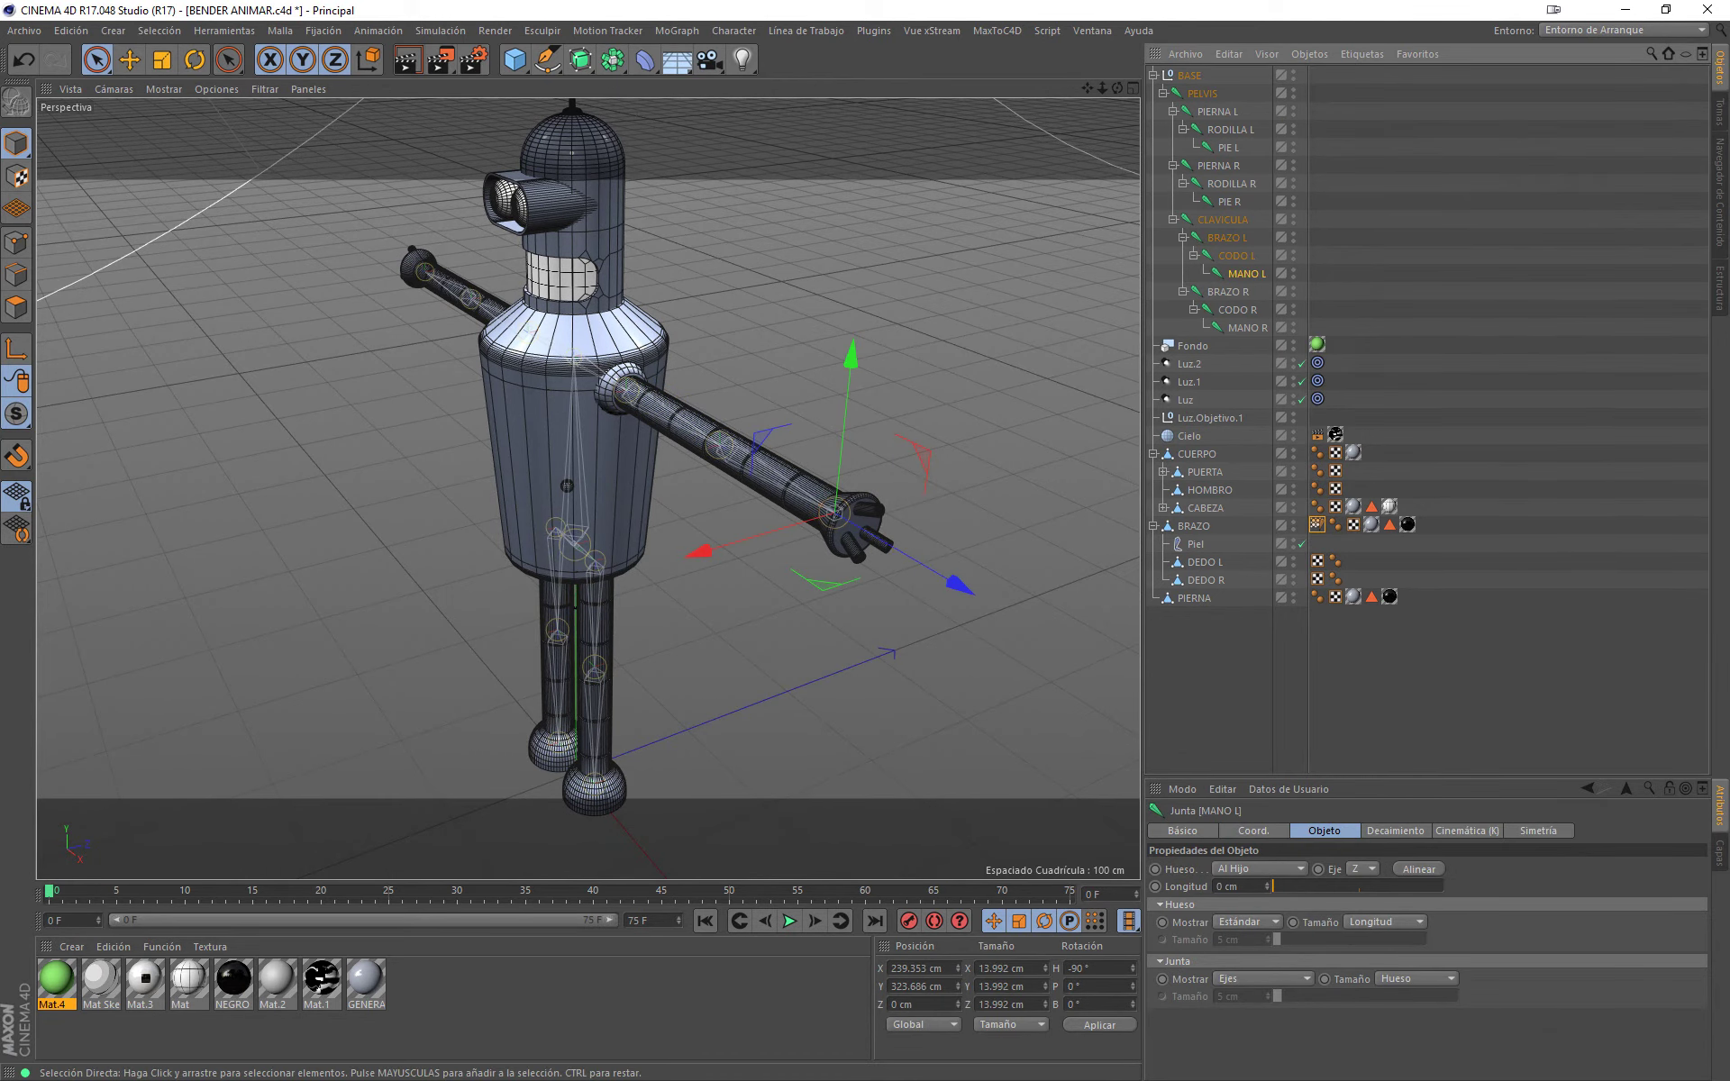
left_click(1259, 281)
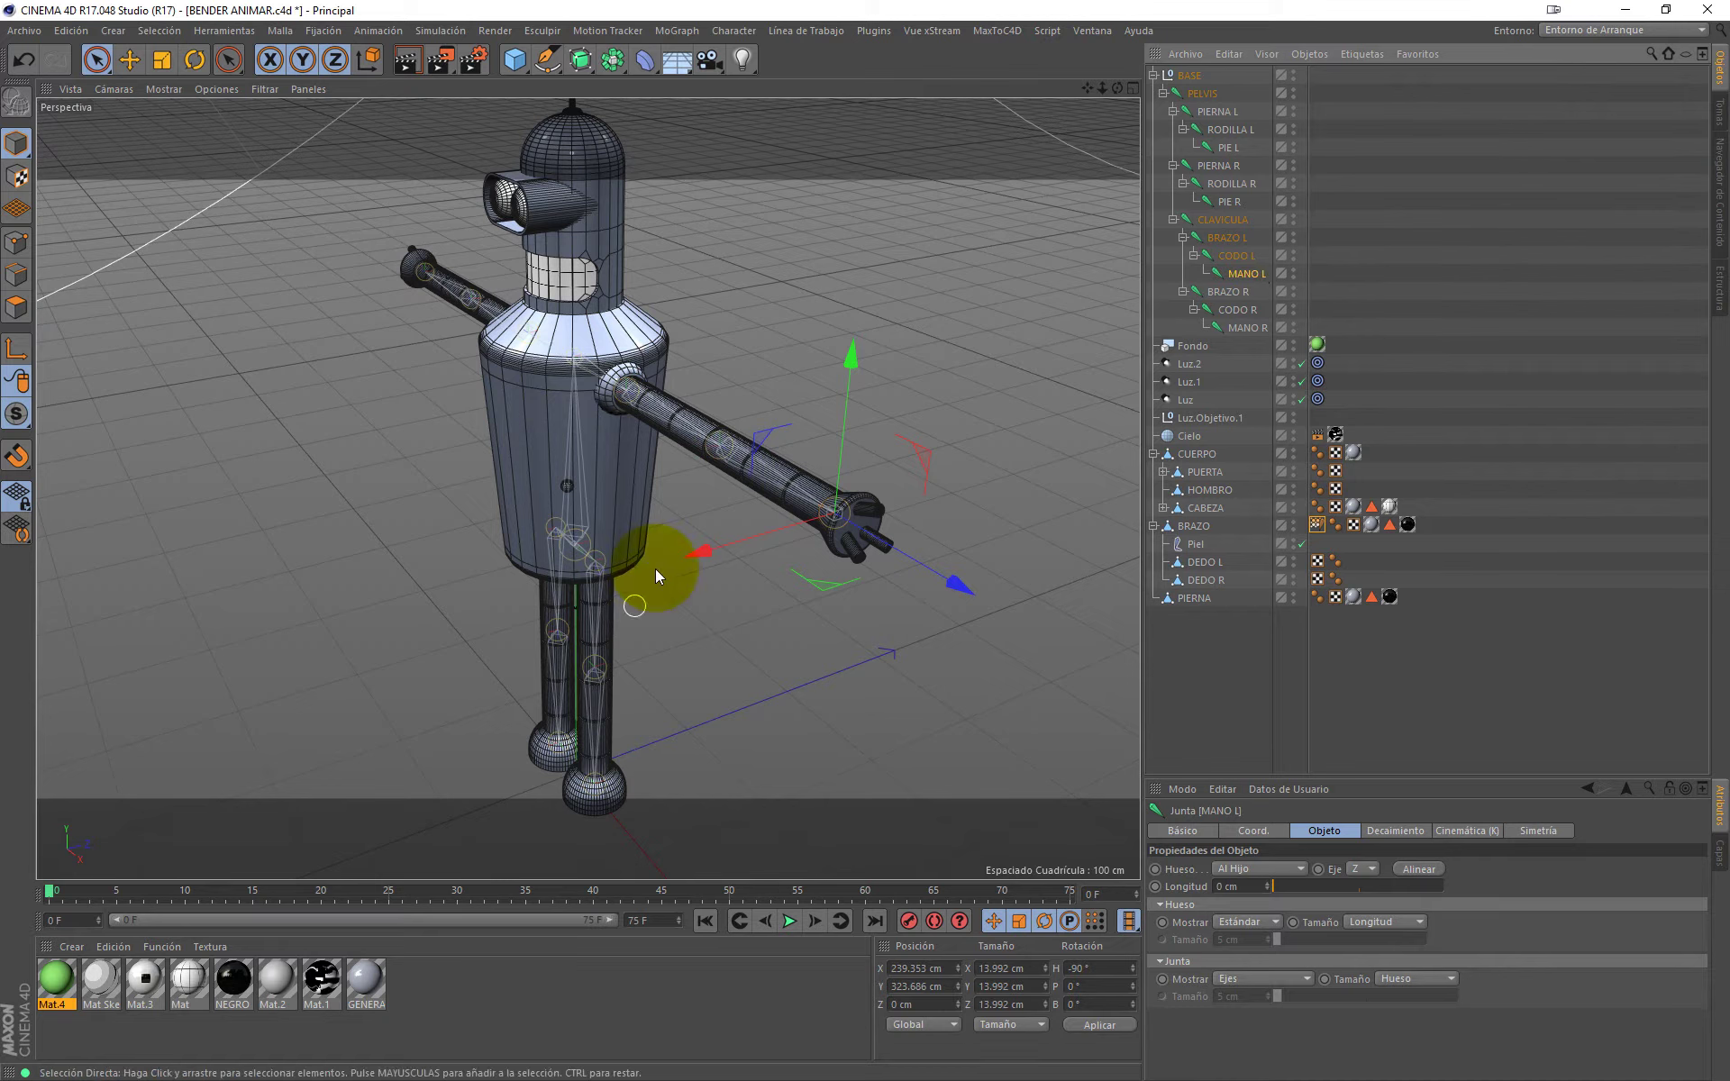
left_click_drag(721, 544, 662, 560)
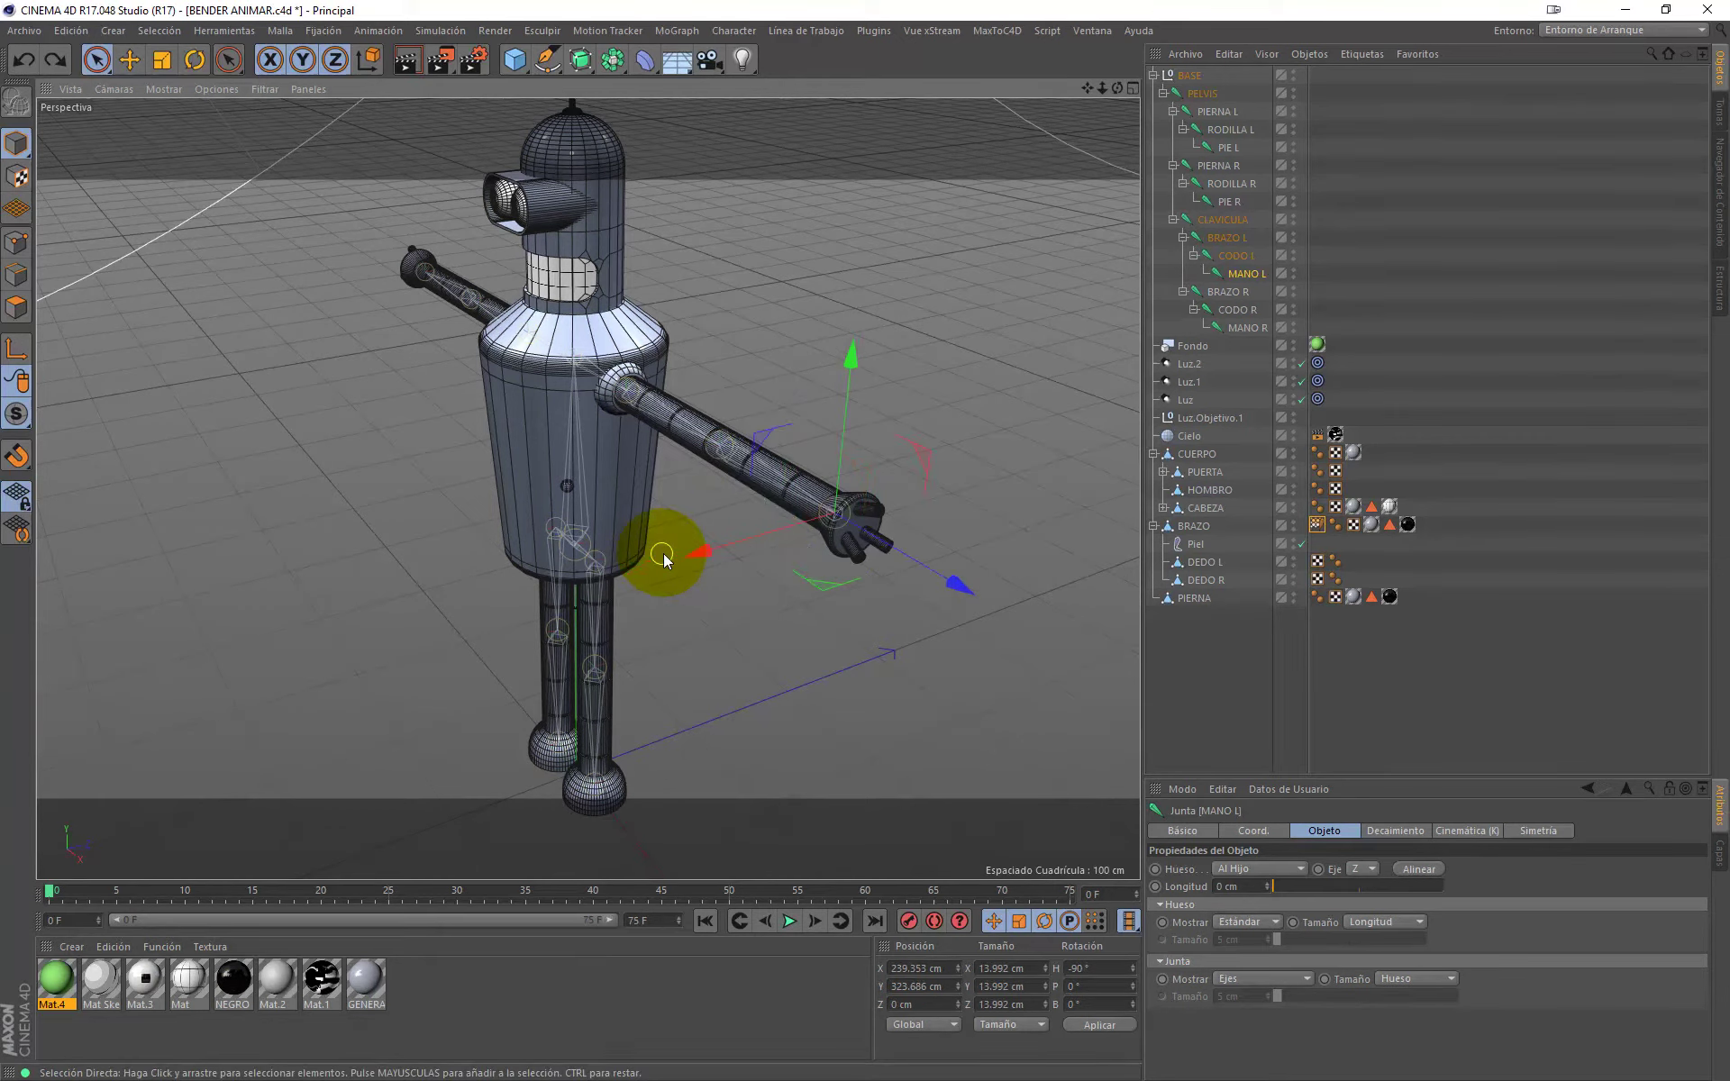
key("ctrl+z")
left_click(1209, 524)
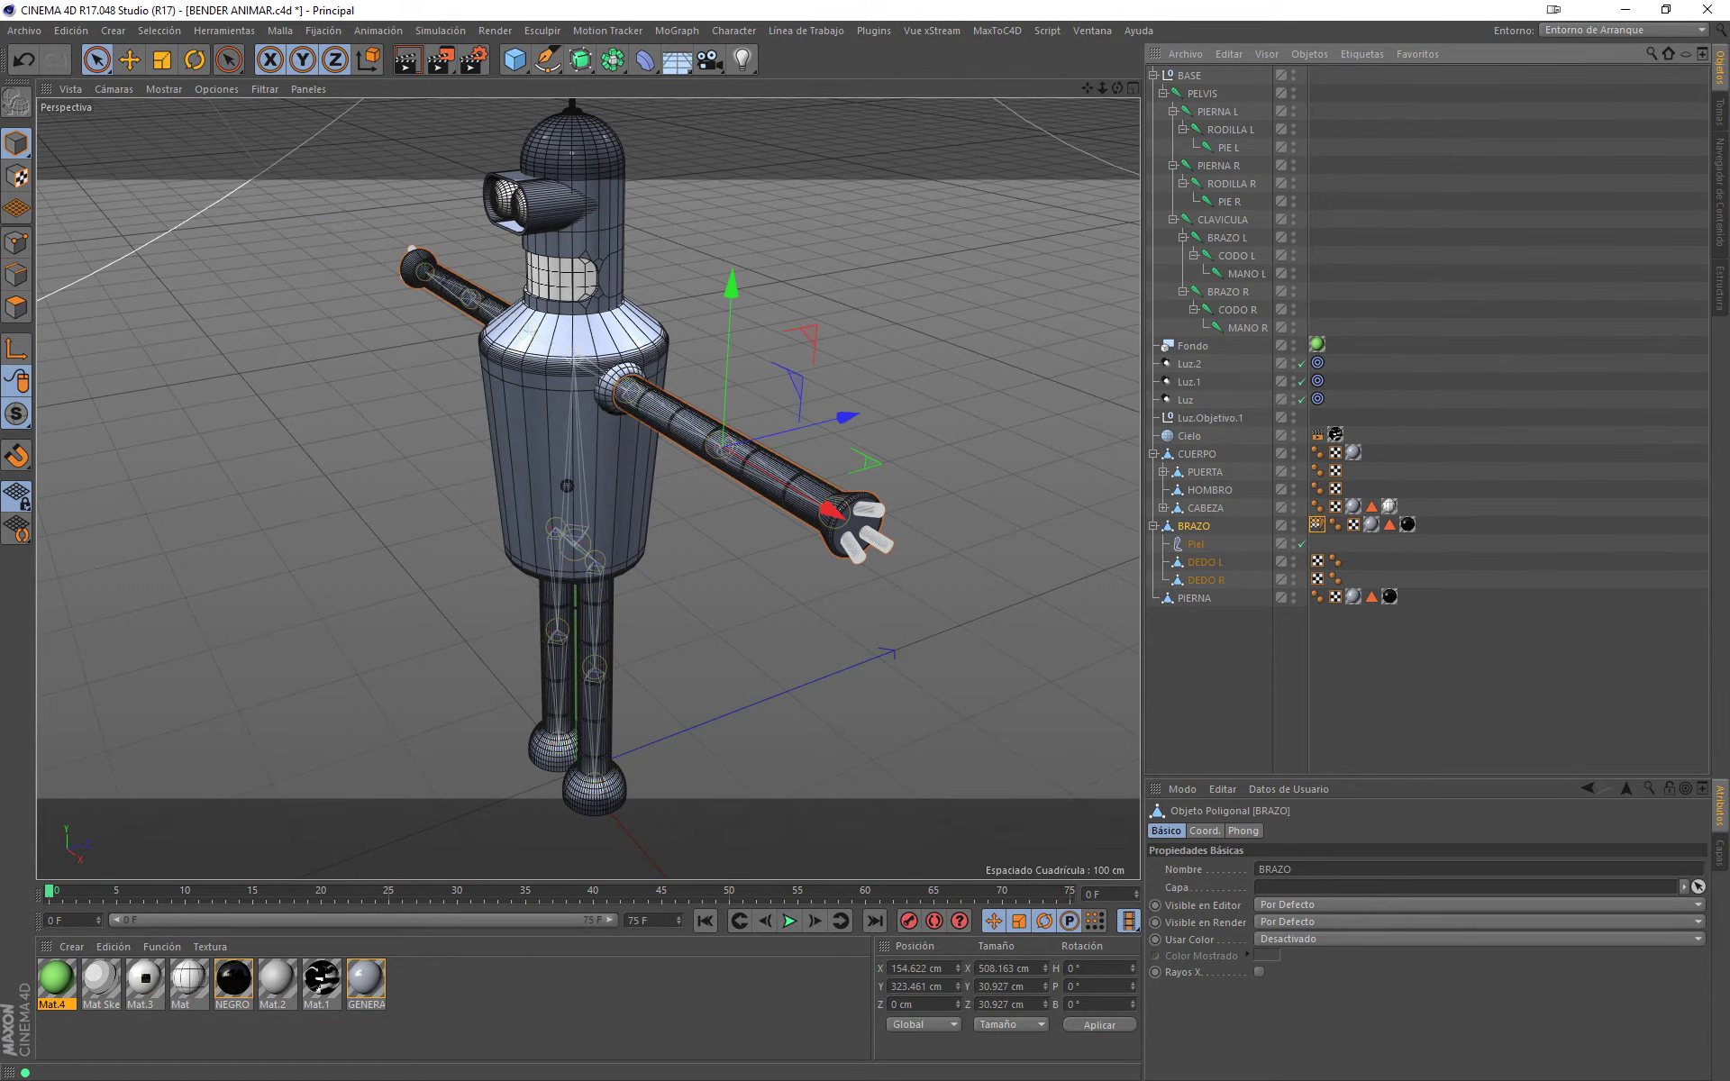
Step: Test-move MANO L and bend the CODO L elbow, undoing each change
key("ctrl+z")
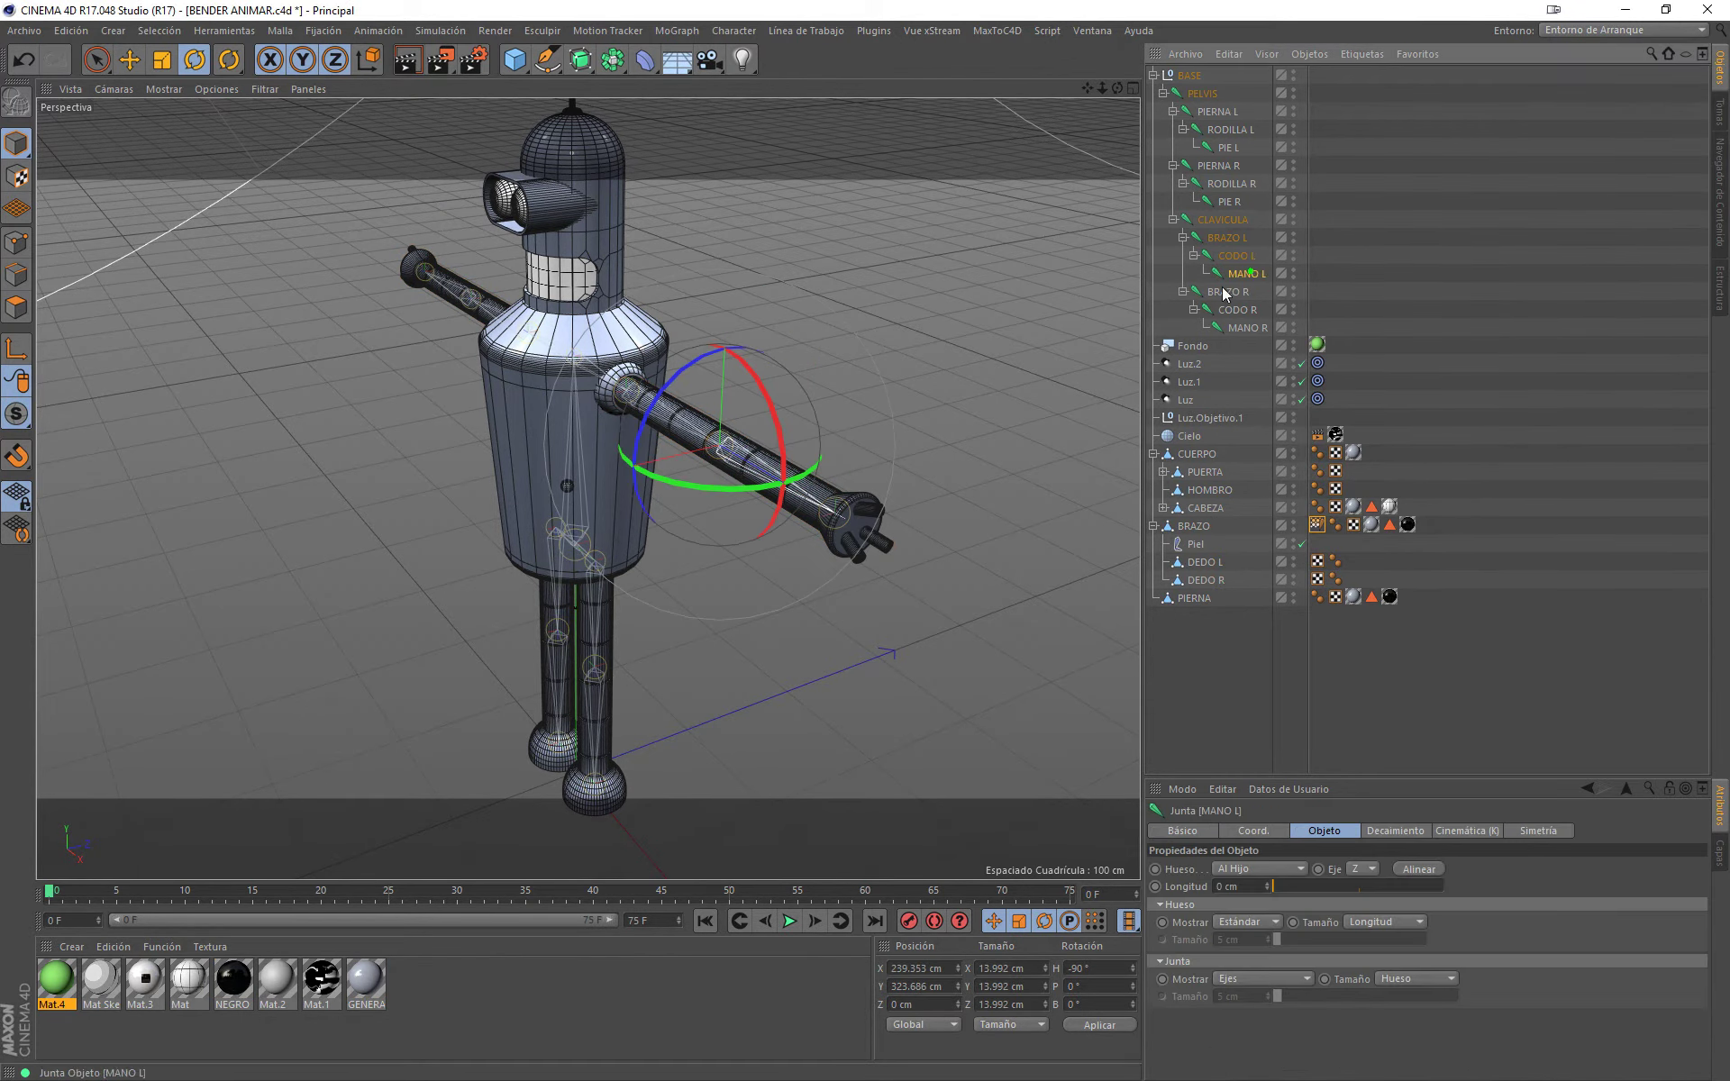
key("e")
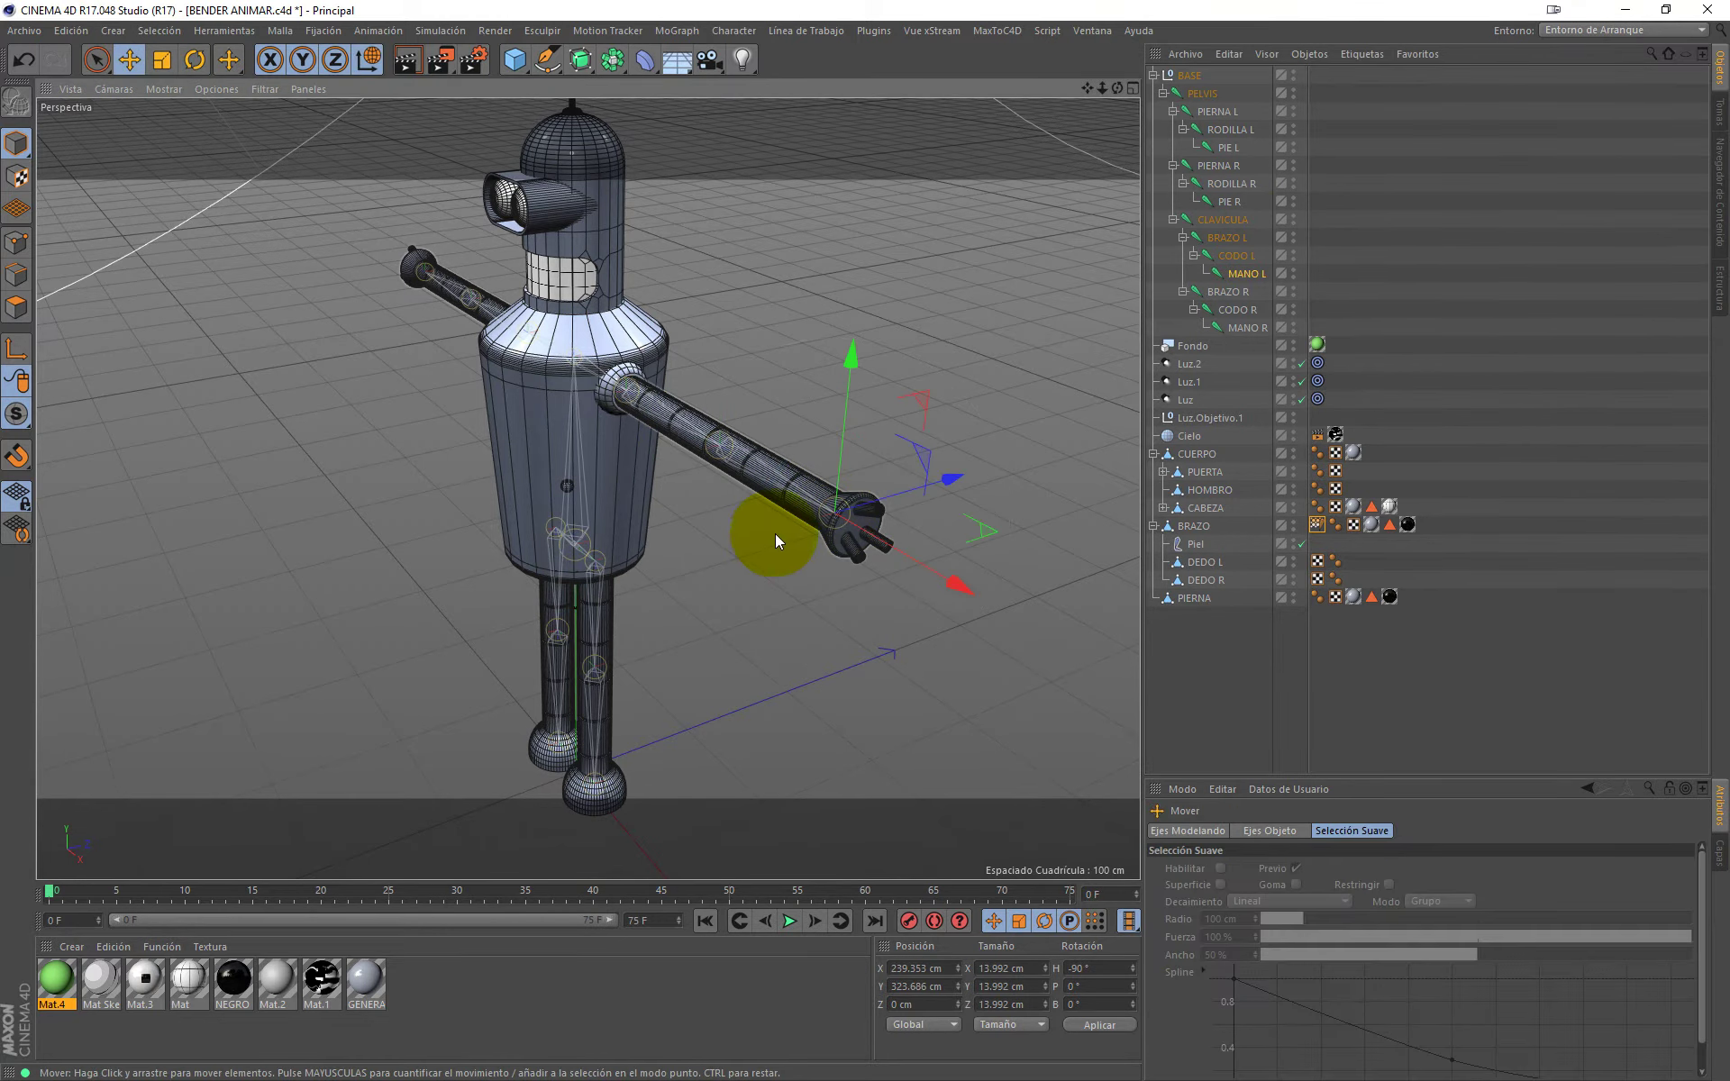
mouse_move(775, 534)
left_mouse_down()
mouse_move(917, 489)
mouse_move(890, 499)
left_mouse_up()
key("ctrl+z")
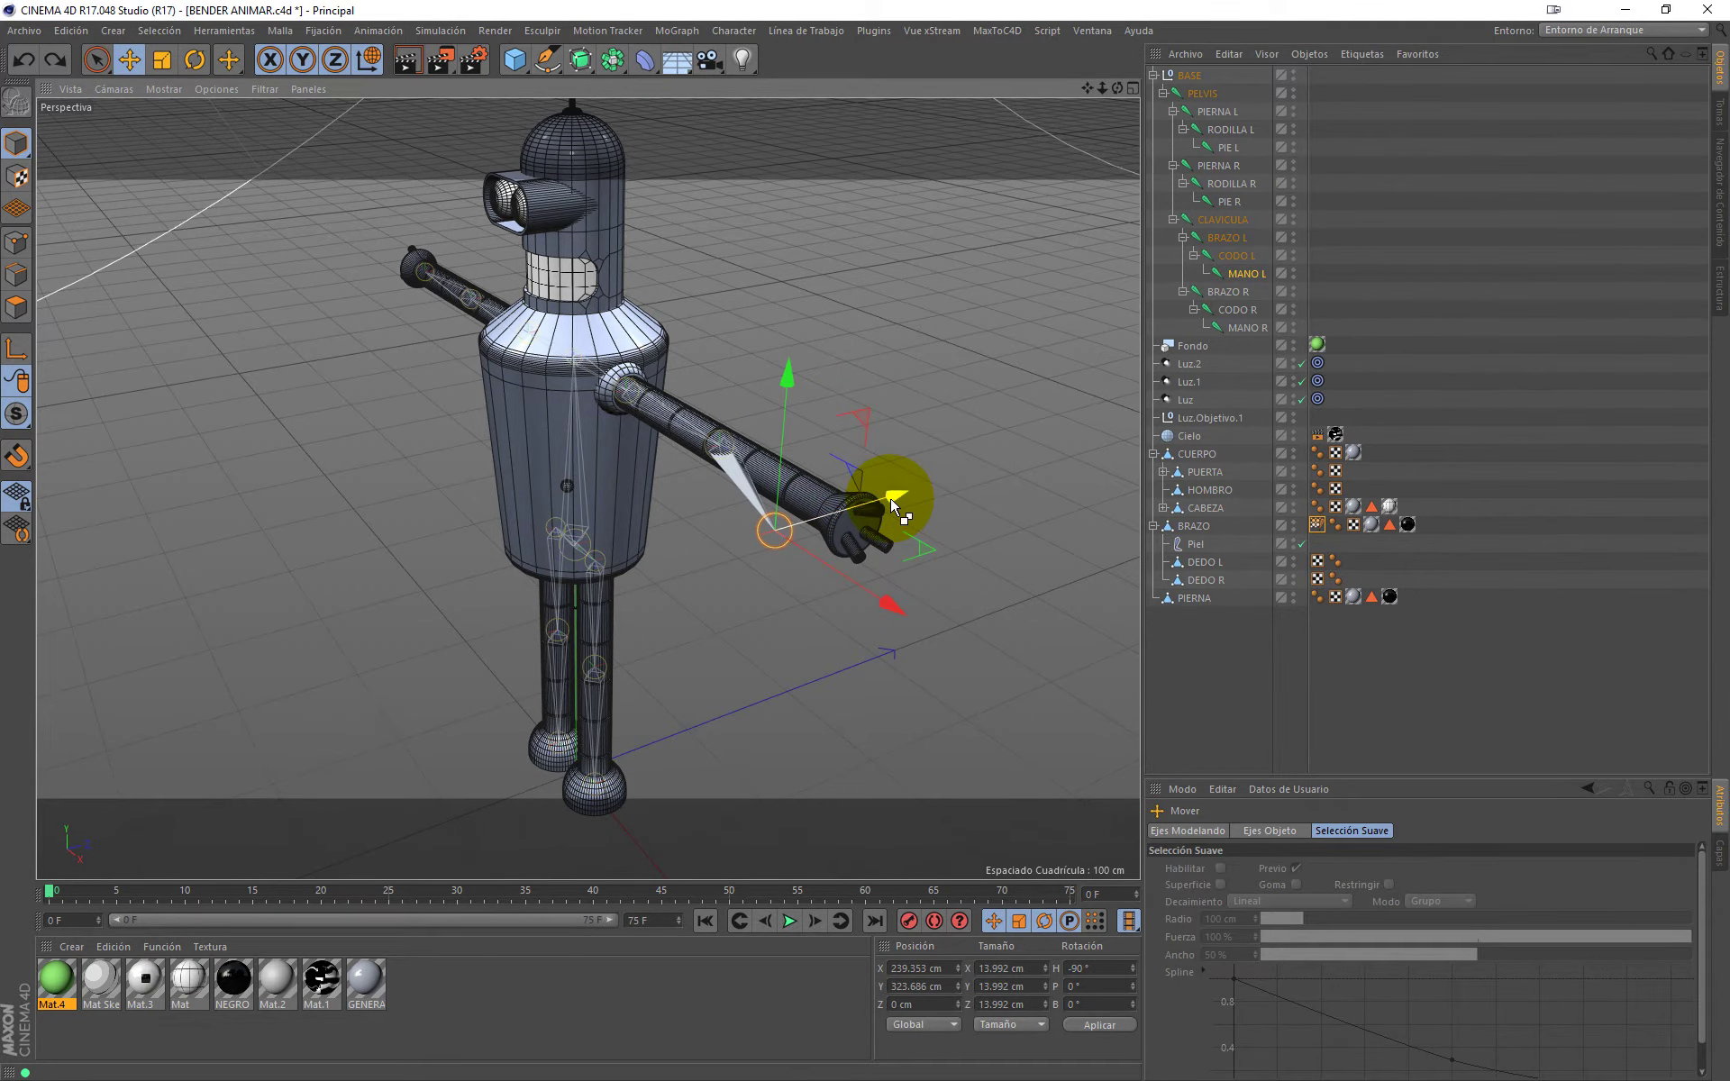
left_click(1237, 256)
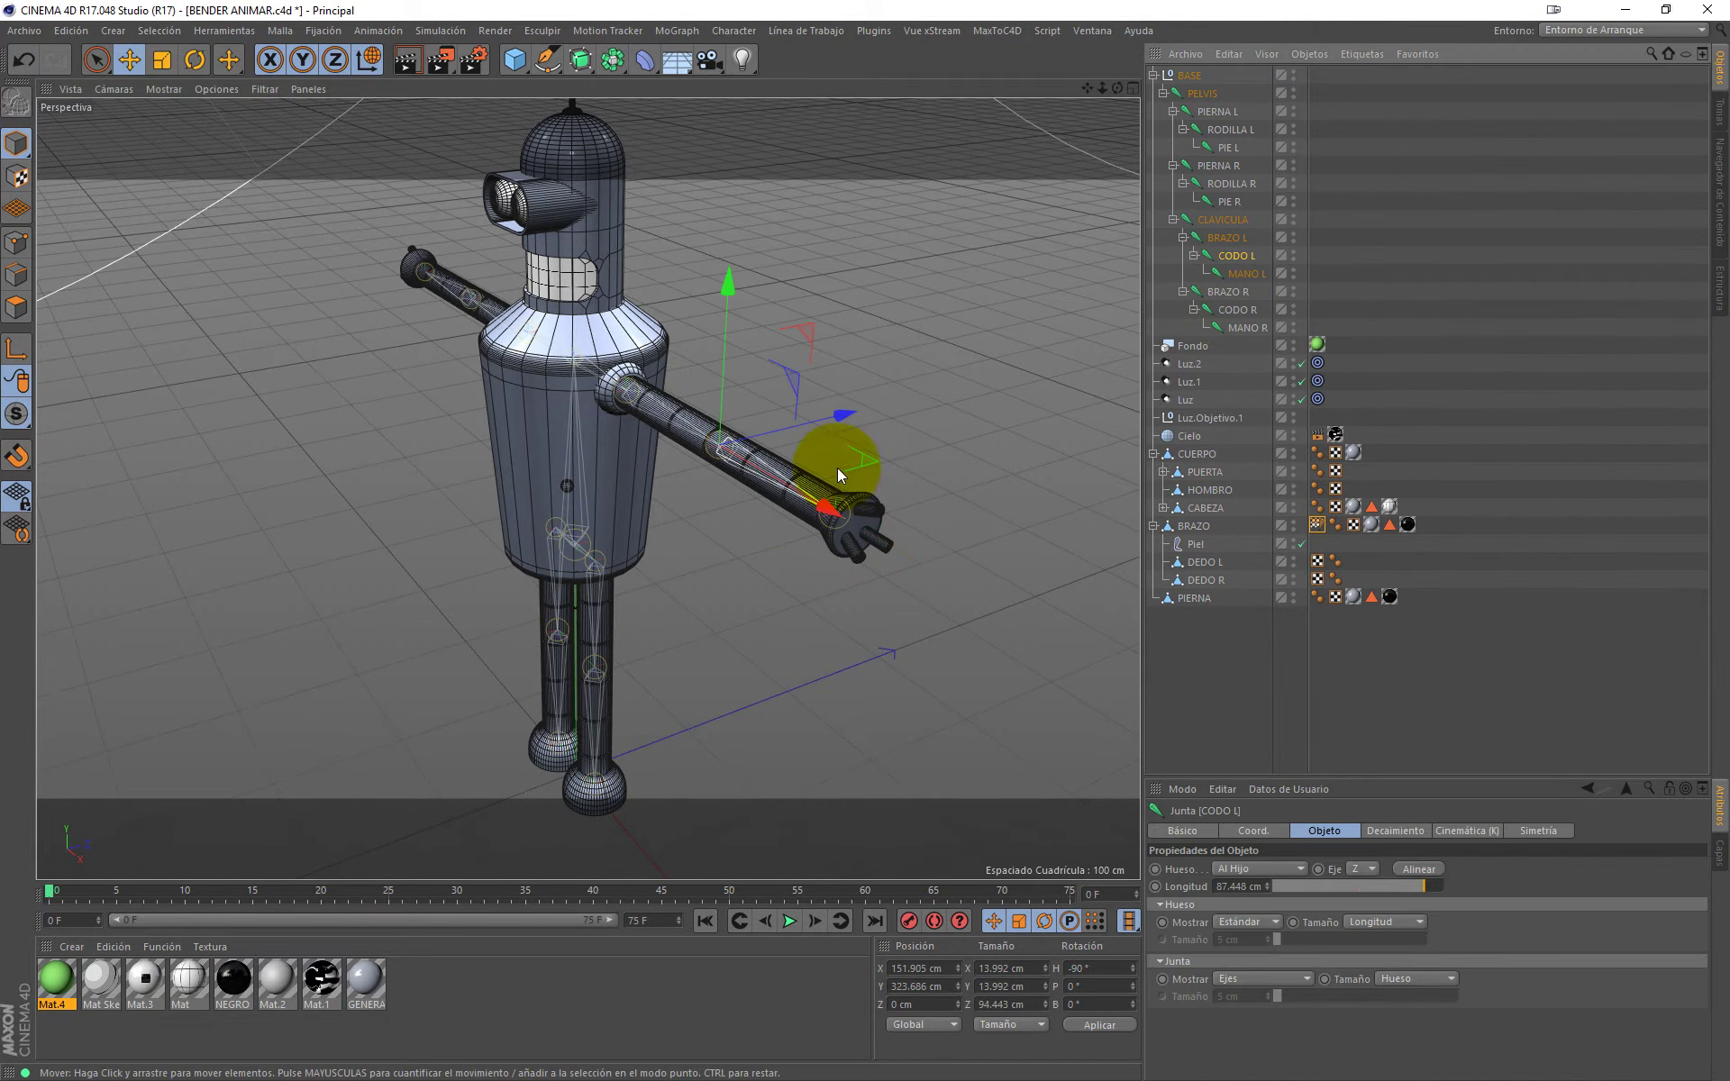
key("r")
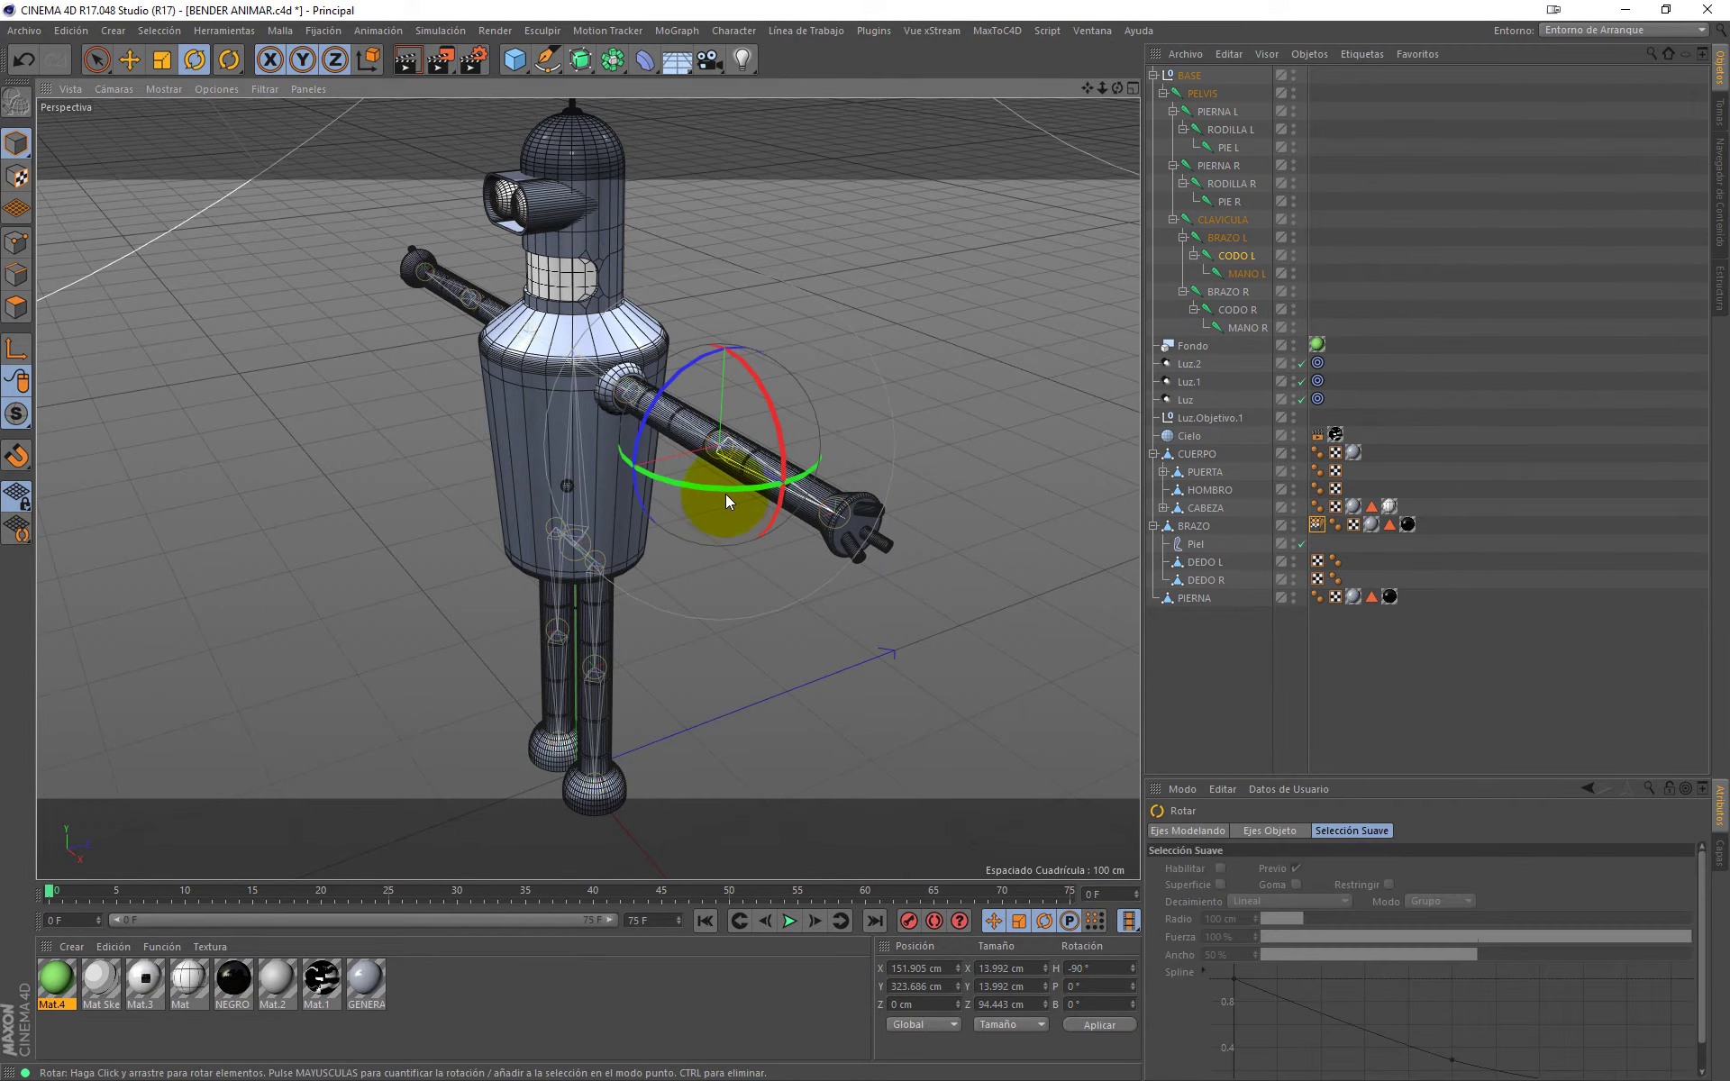
mouse_move(727, 494)
left_mouse_down()
mouse_move(656, 495)
mouse_move(754, 490)
left_mouse_up()
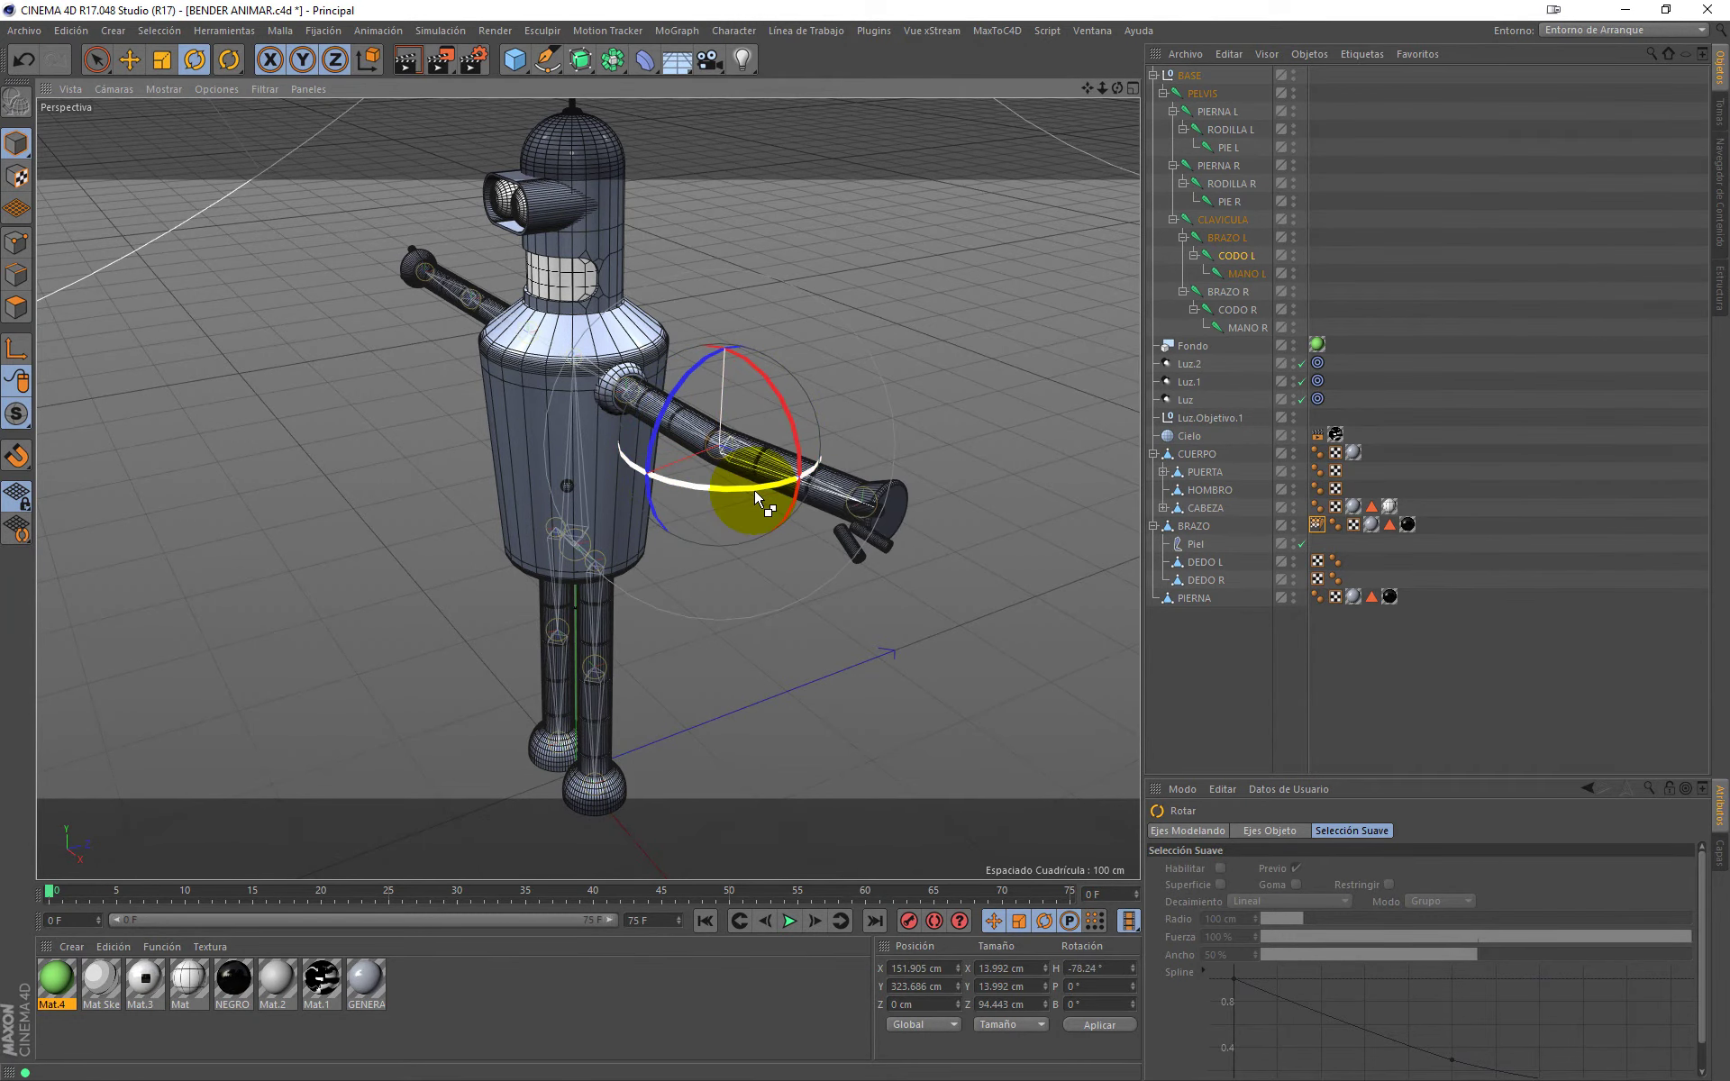
key("ctrl+z")
Step: Rotate the BRAZO L shoulder and CODO L elbow to test bending, then undo to straight
left_click_drag(678, 438, 796, 452, "alt")
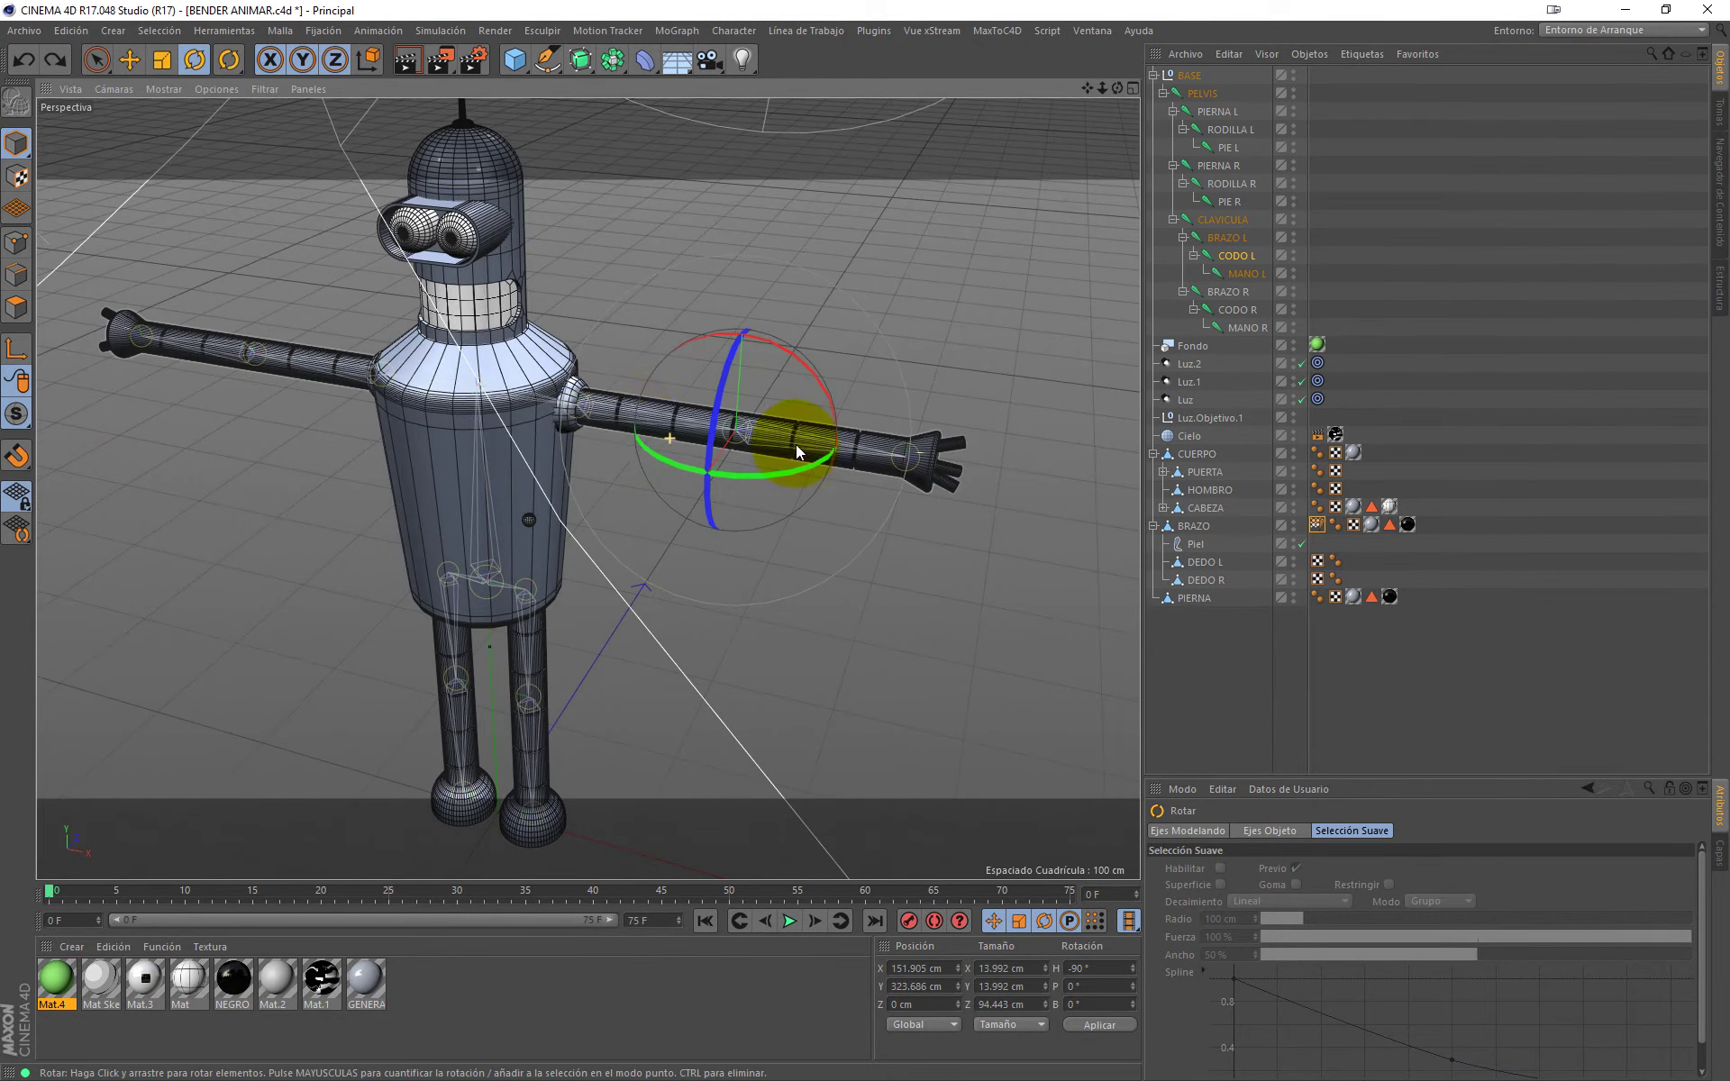
left_click(1229, 238)
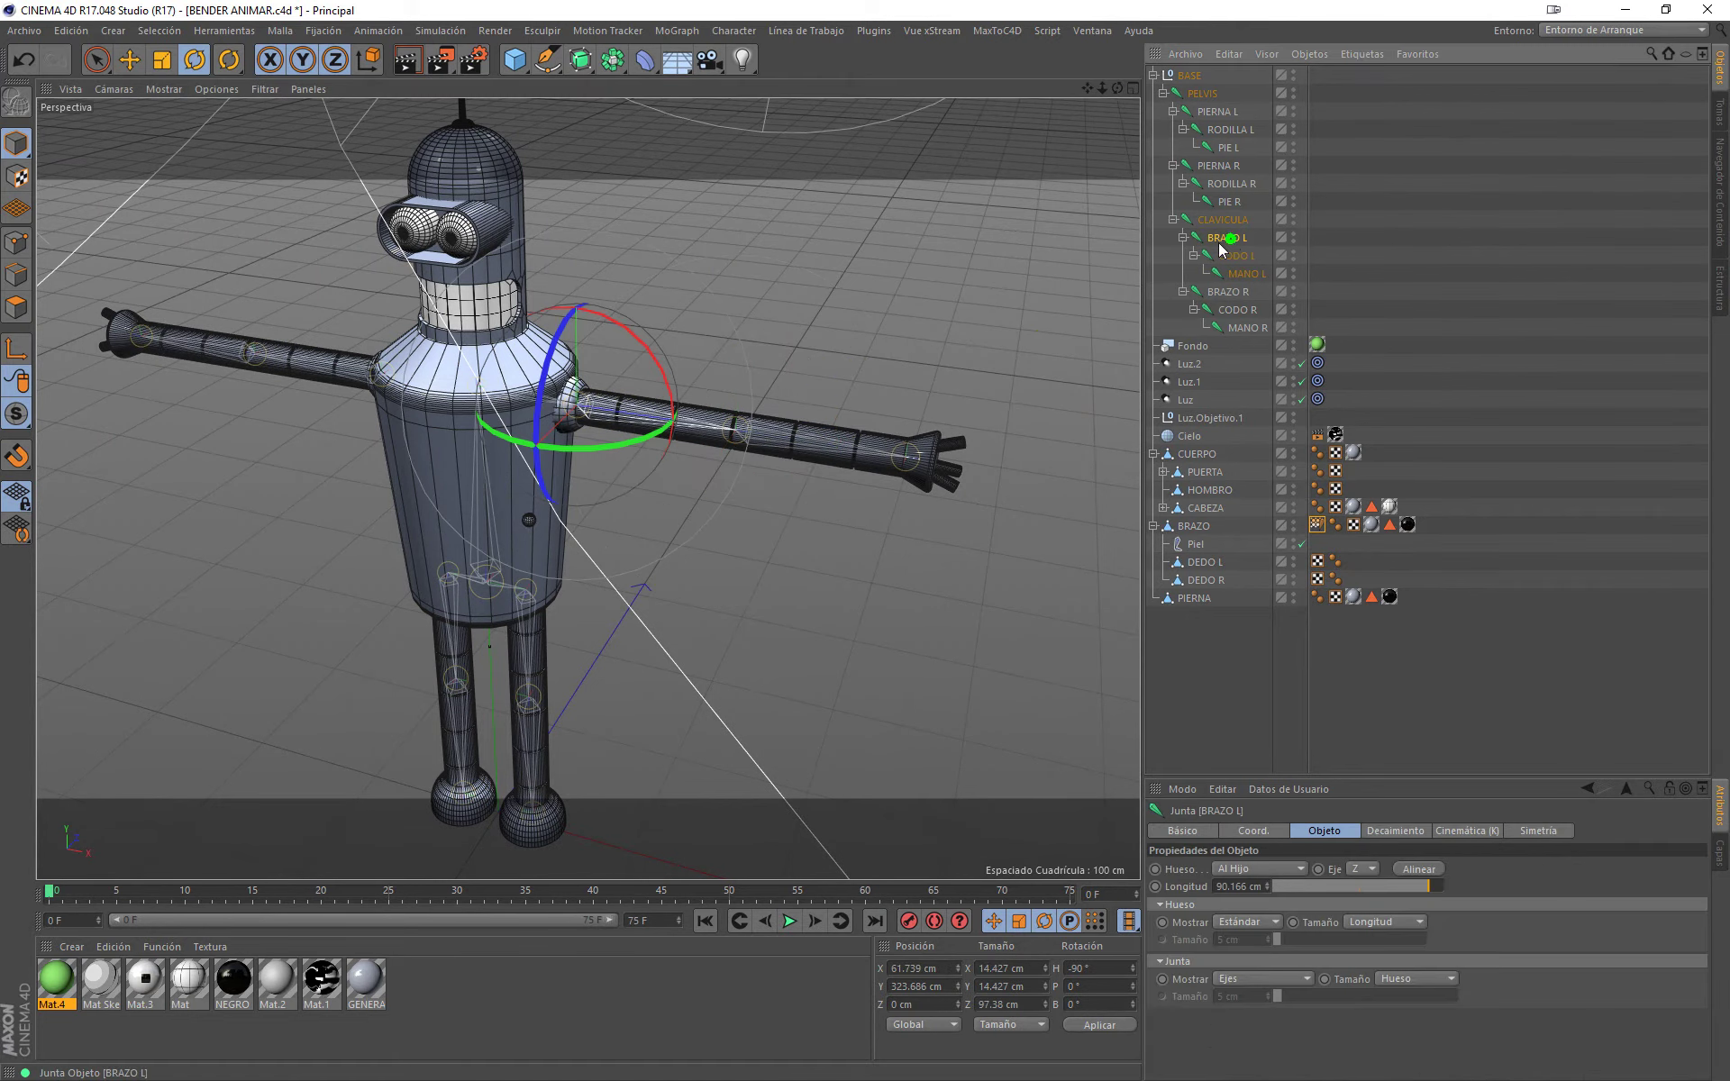
mouse_move(657, 348)
left_mouse_down()
mouse_move(629, 283)
mouse_move(676, 451)
left_mouse_up()
key("ctrl+z")
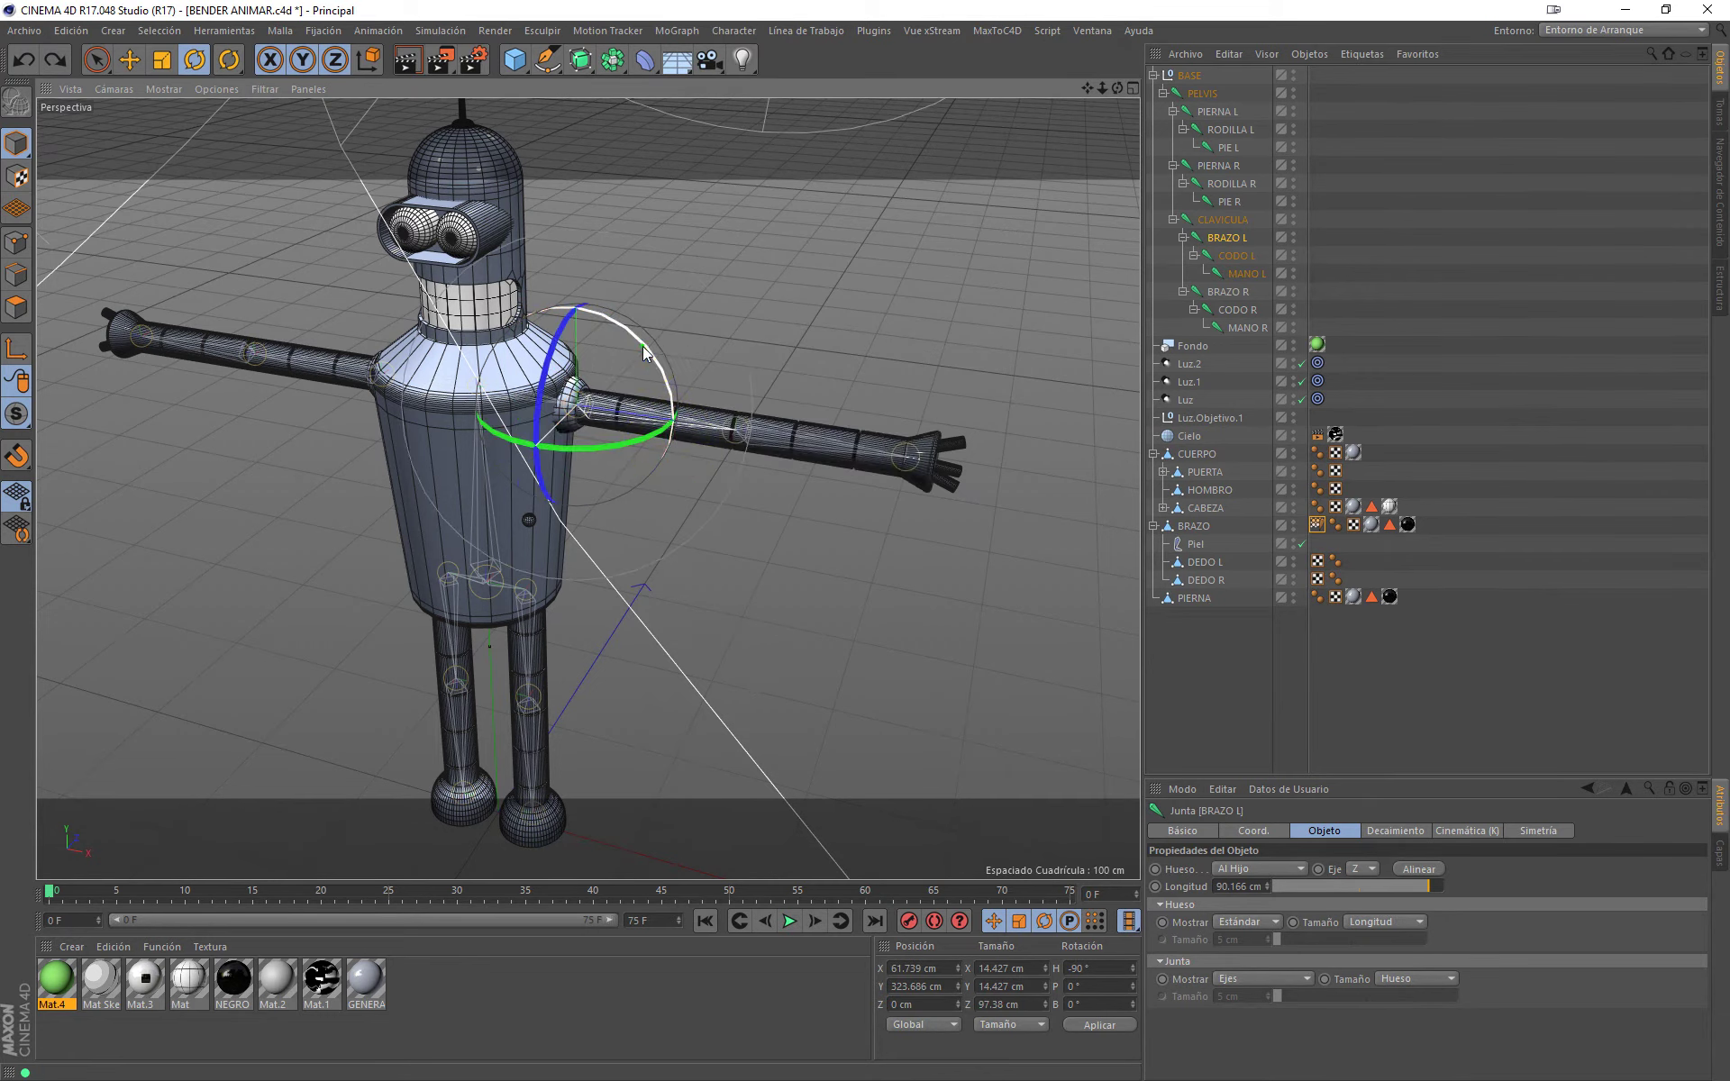
left_click_drag(581, 352, 664, 436)
left_click(1201, 254)
left_click_drag(772, 491, 615, 369)
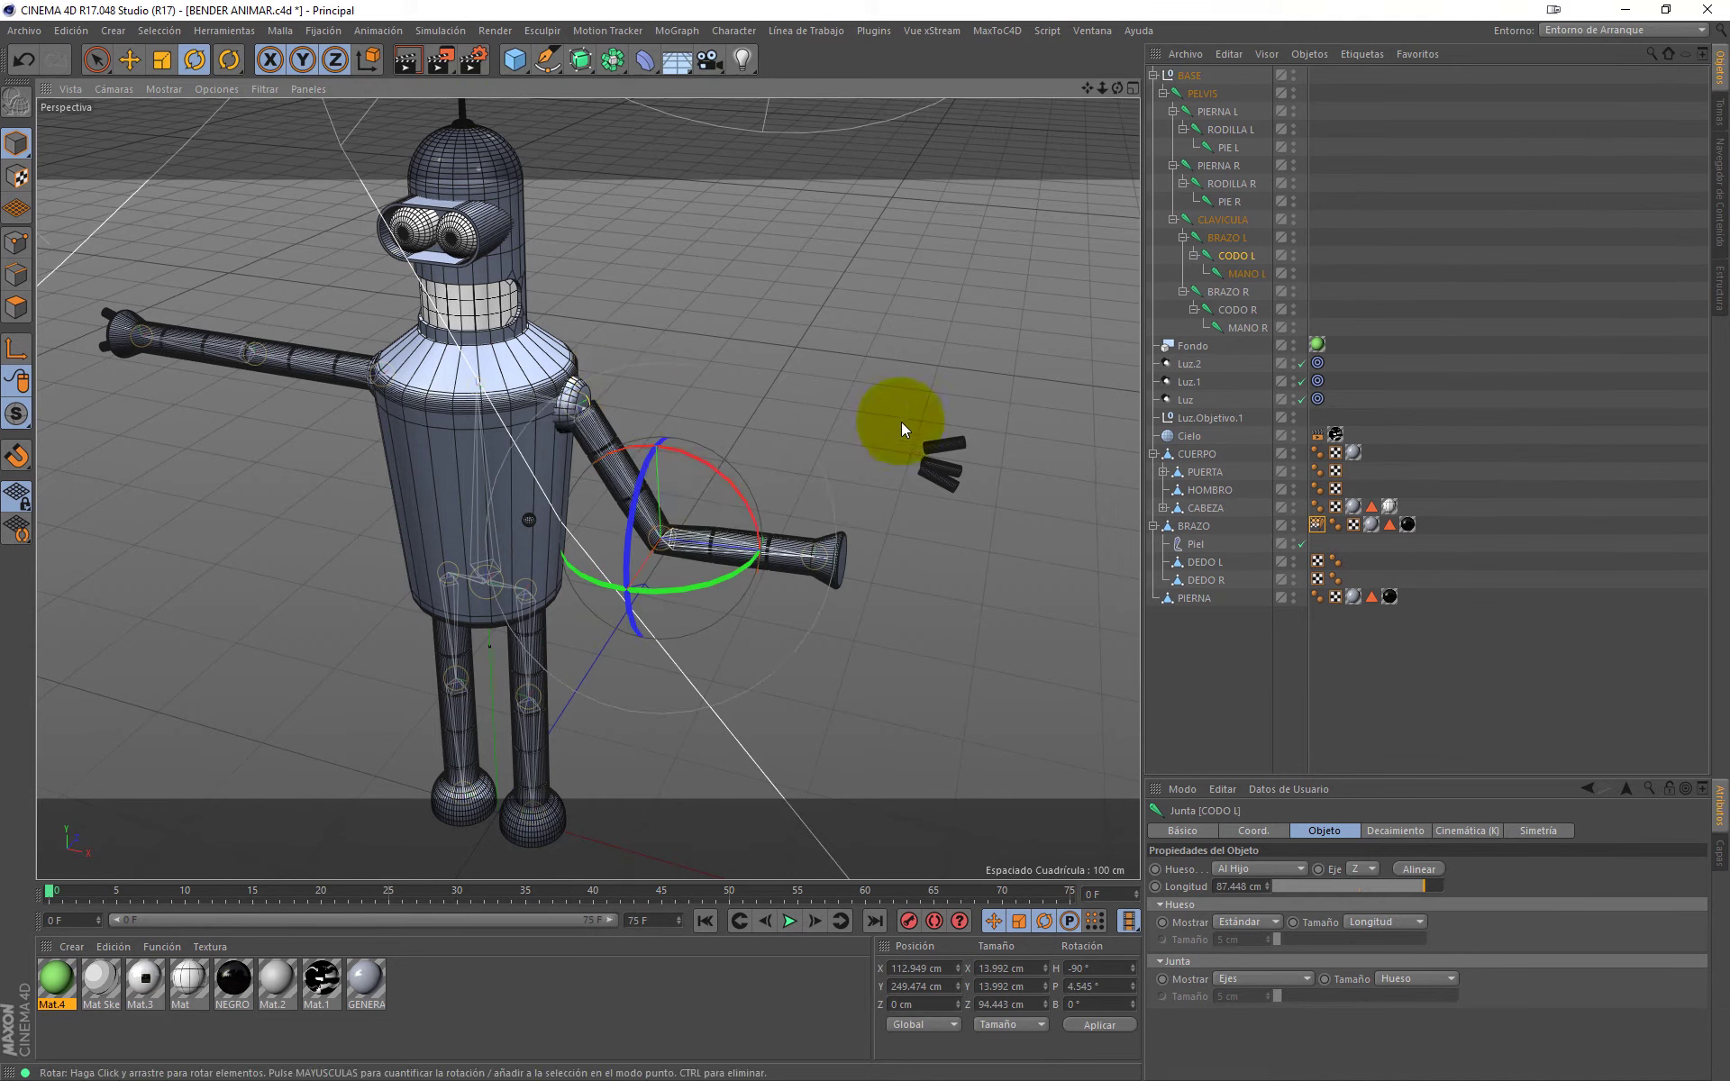
key("ctrl+z")
key("ctrl+z")
key("ctrl+z")
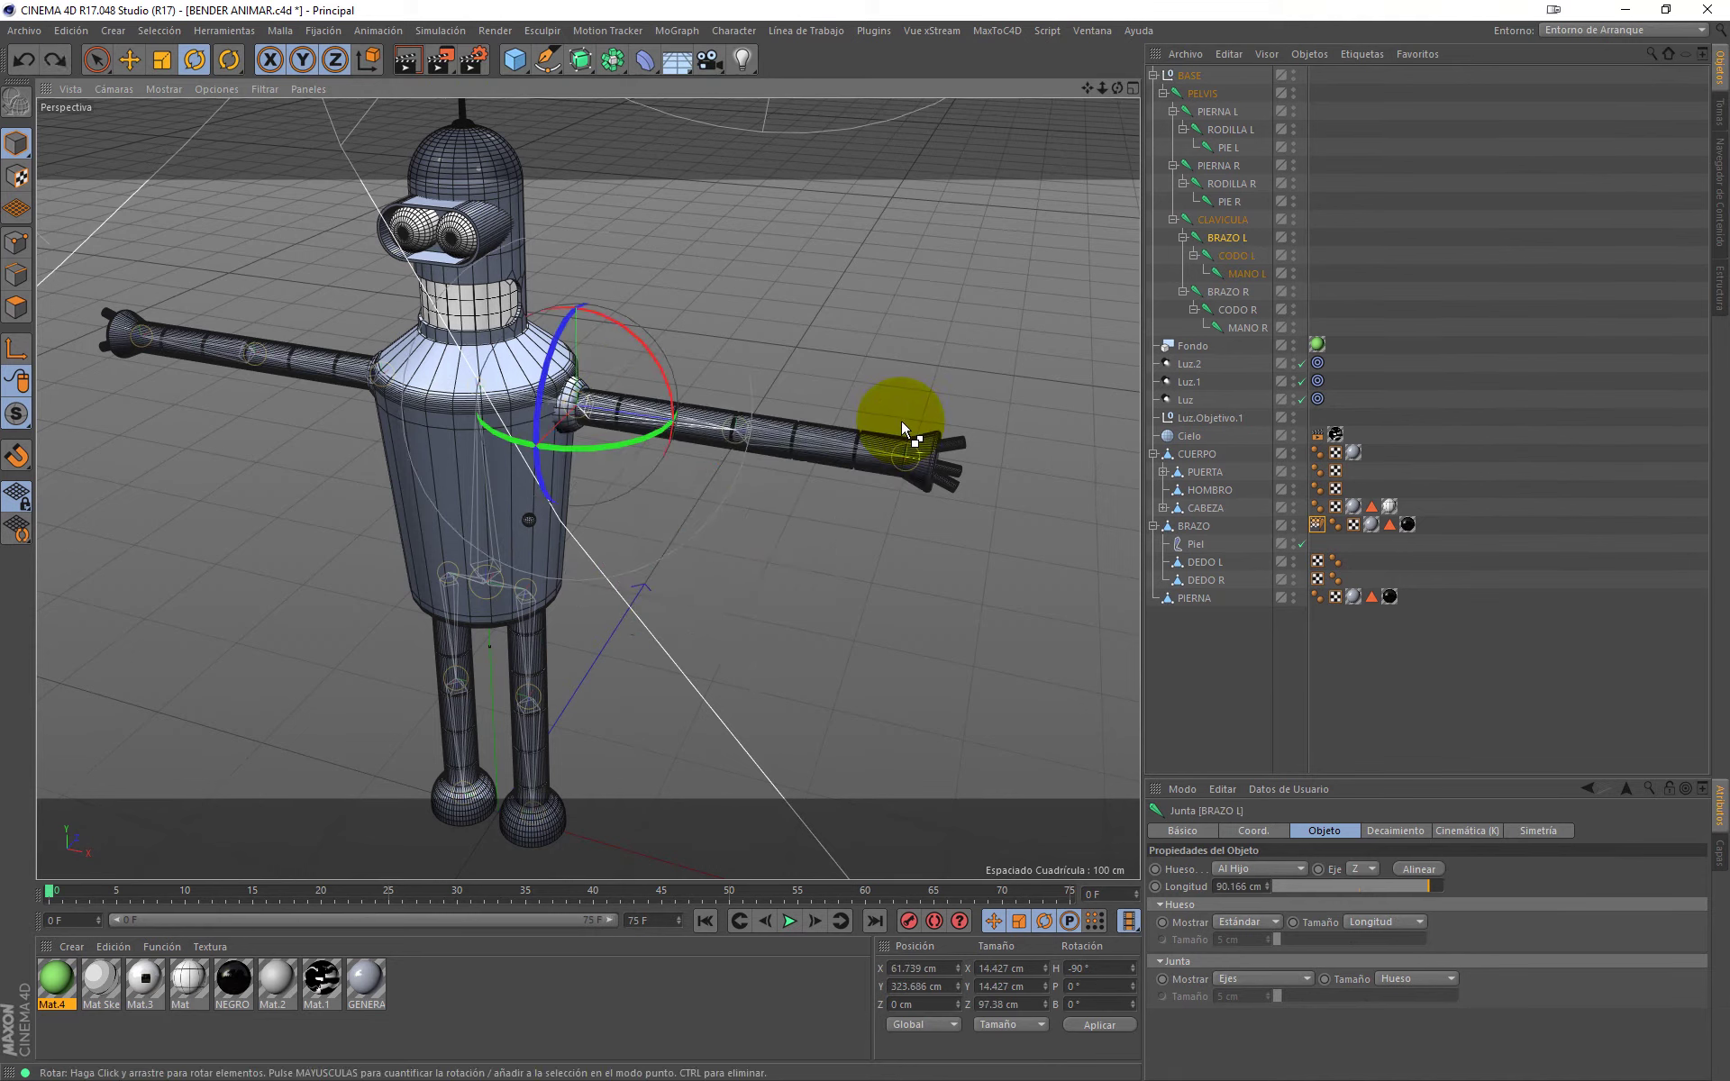
left_click(97, 60)
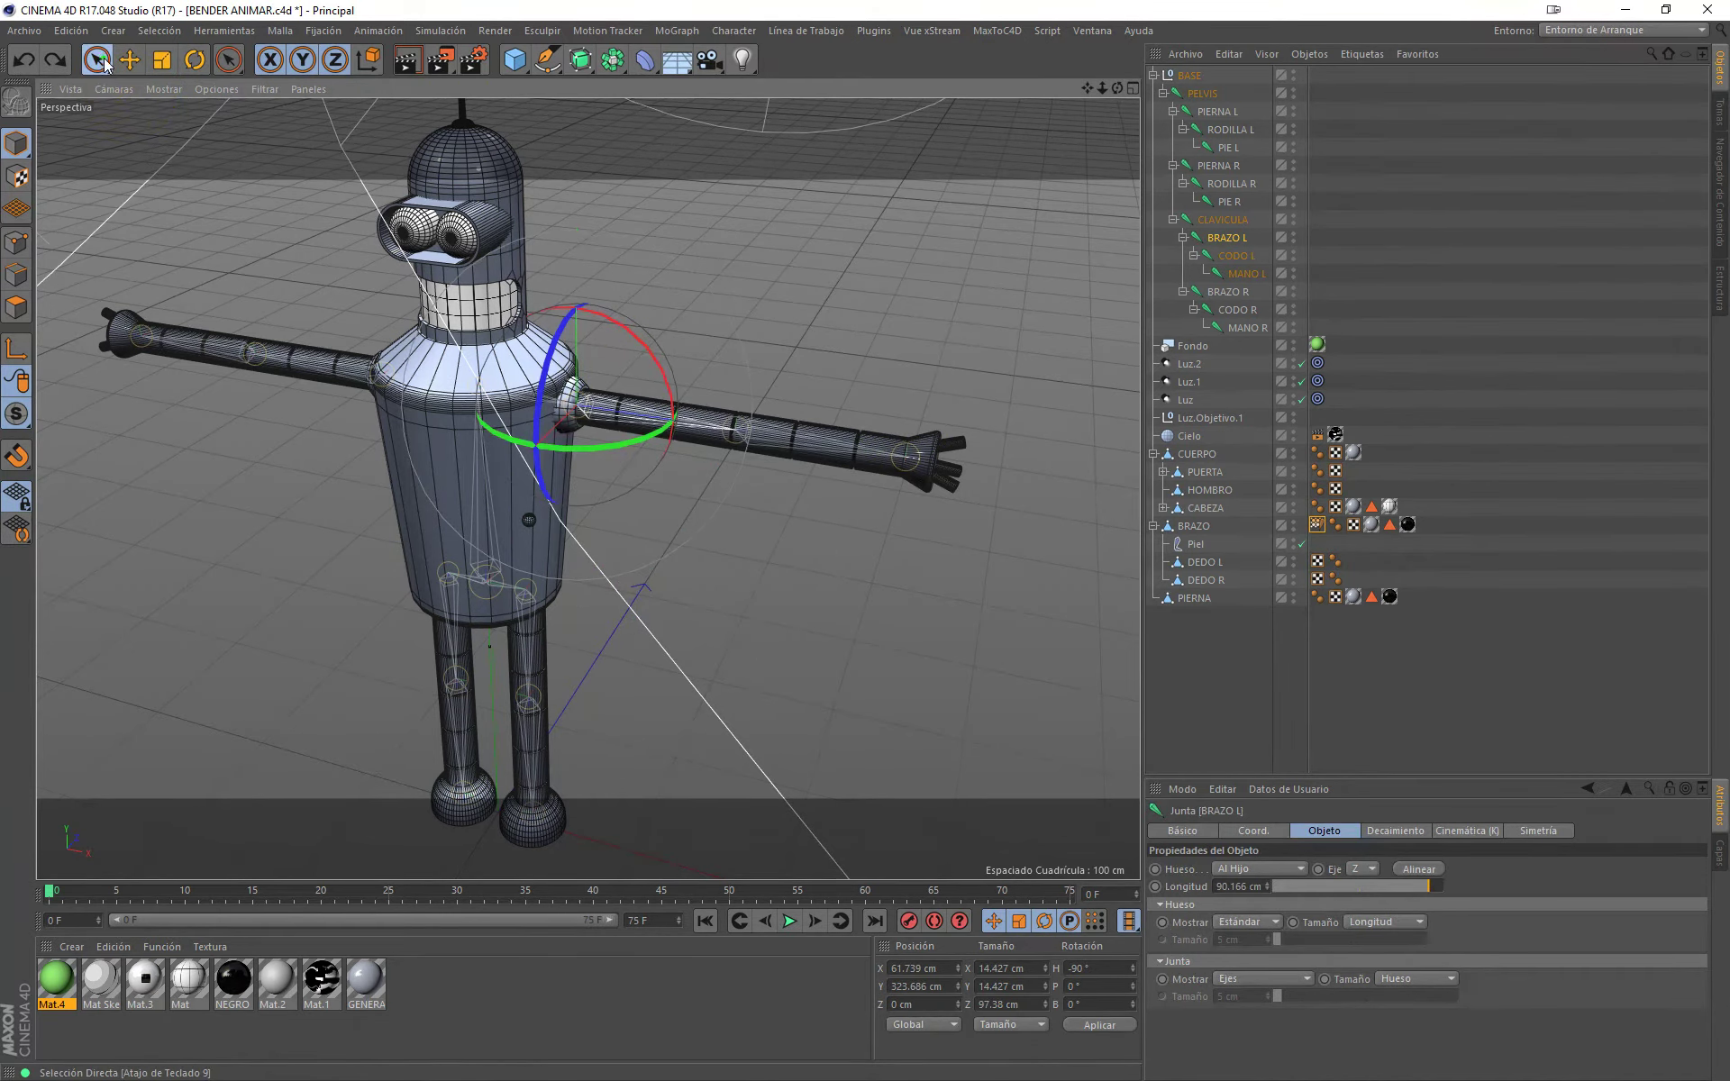
left_click_drag(789, 330, 706, 343, "alt")
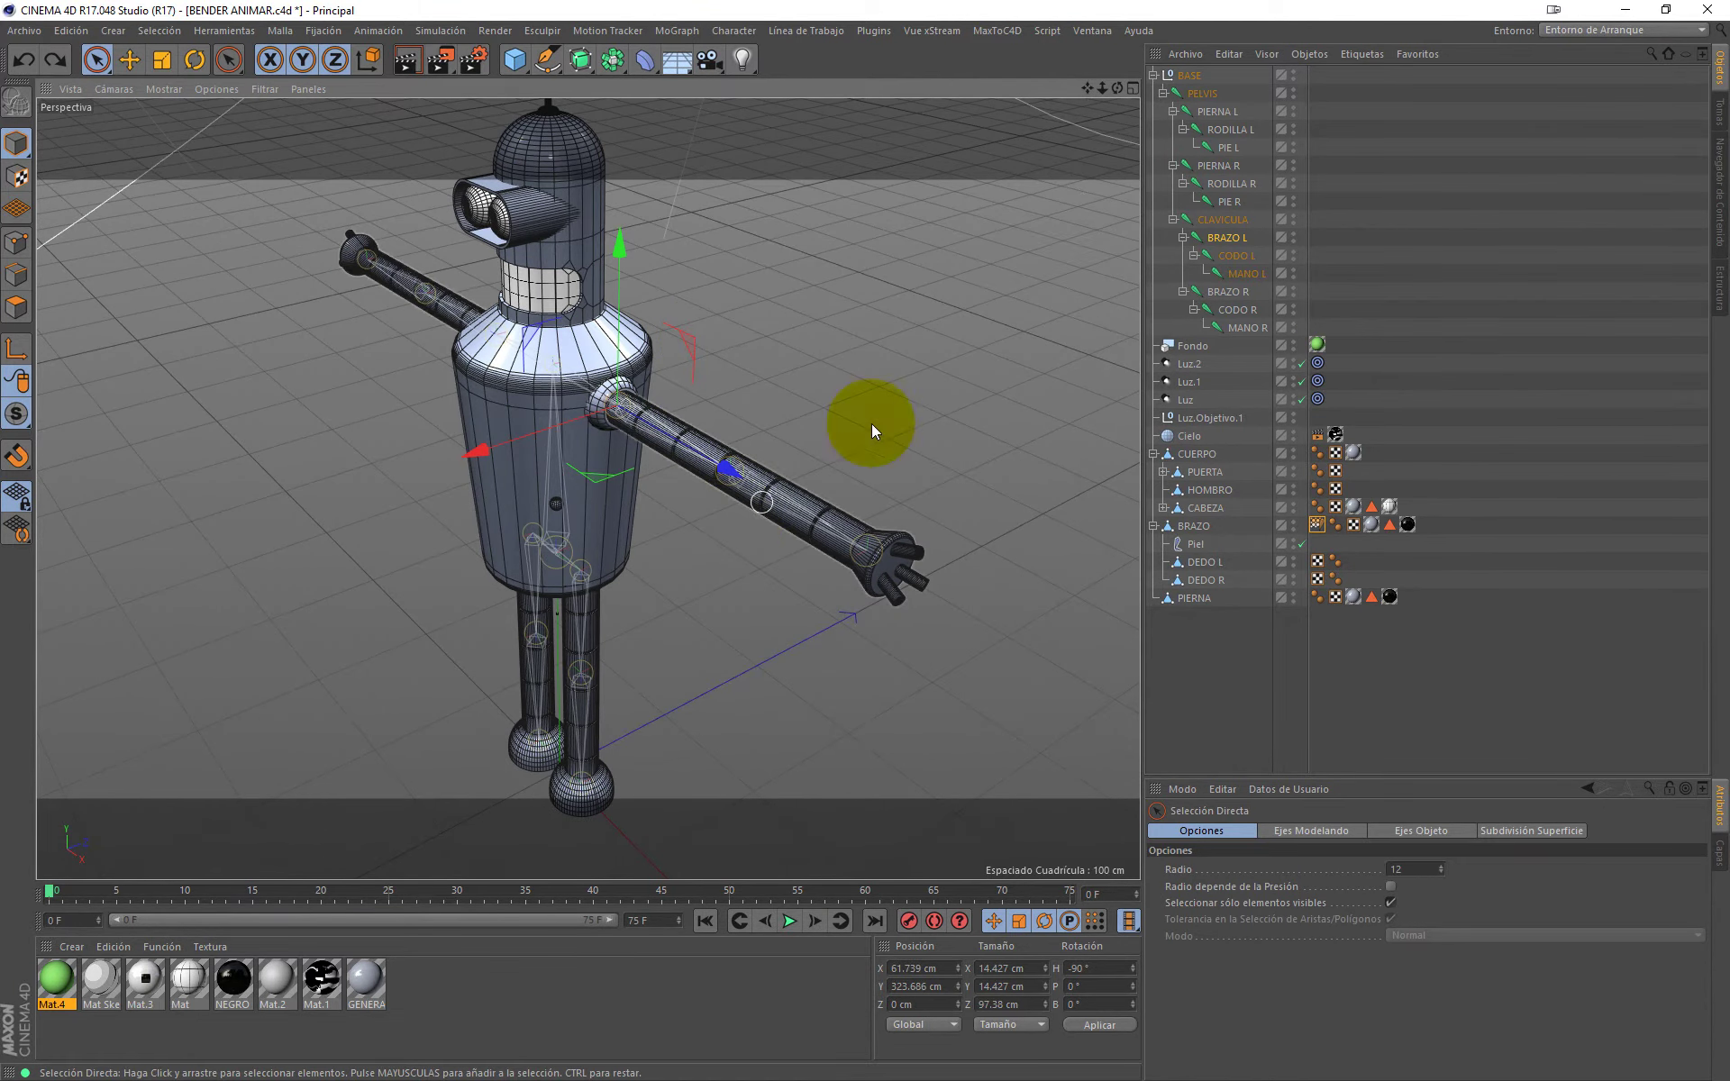
left_click(1197, 596)
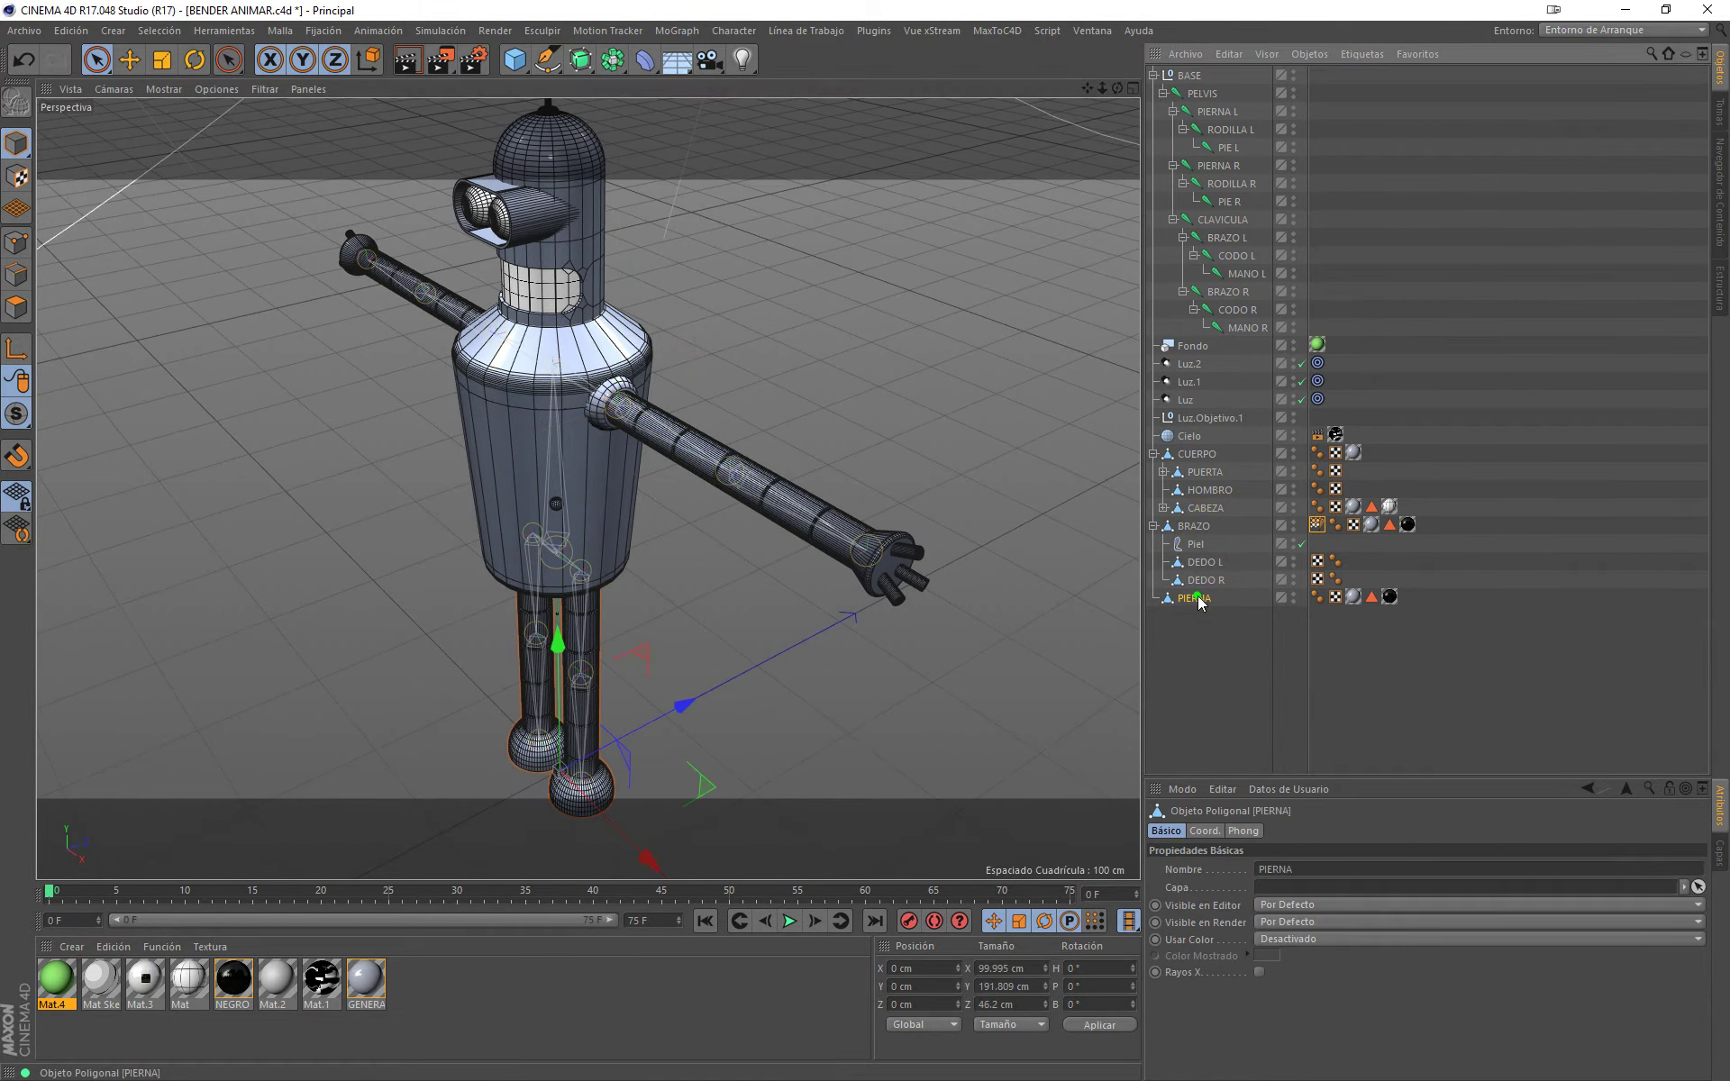
Step: Bind the PIERNA mesh to BASE and all its joints, then expand it to show Piel
right_click(1198, 83)
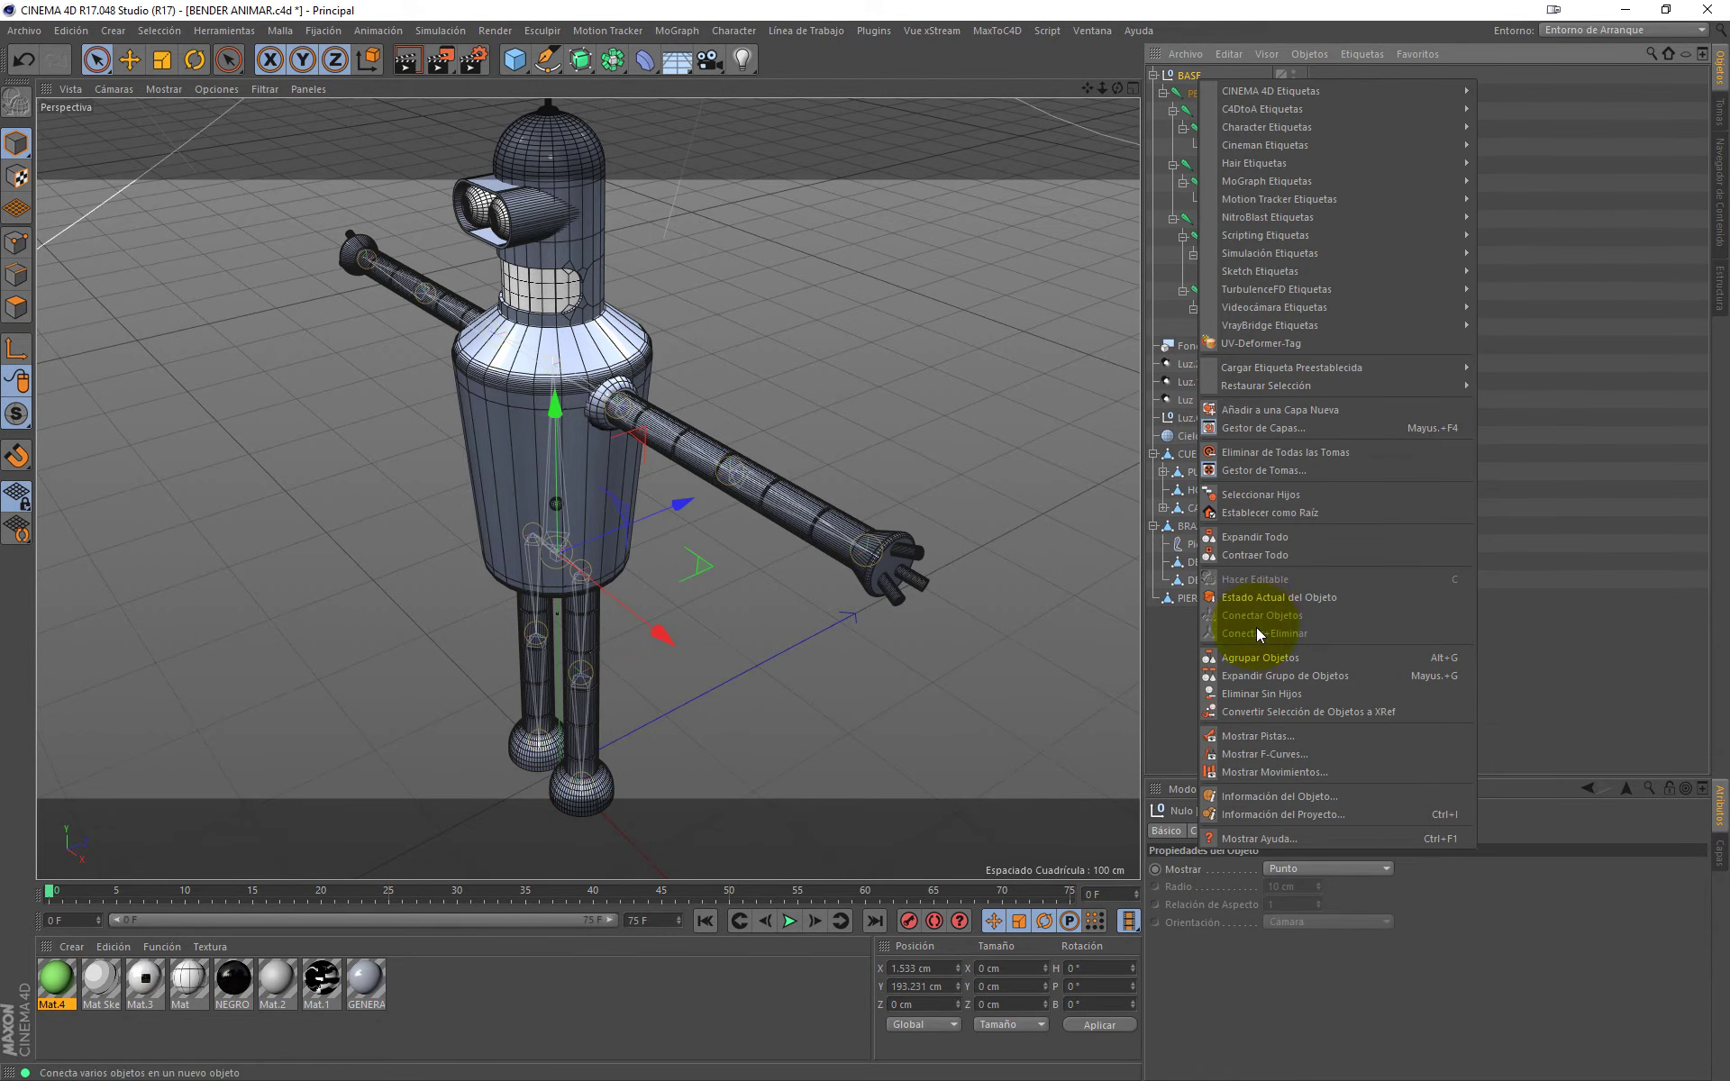
left_click(1270, 494)
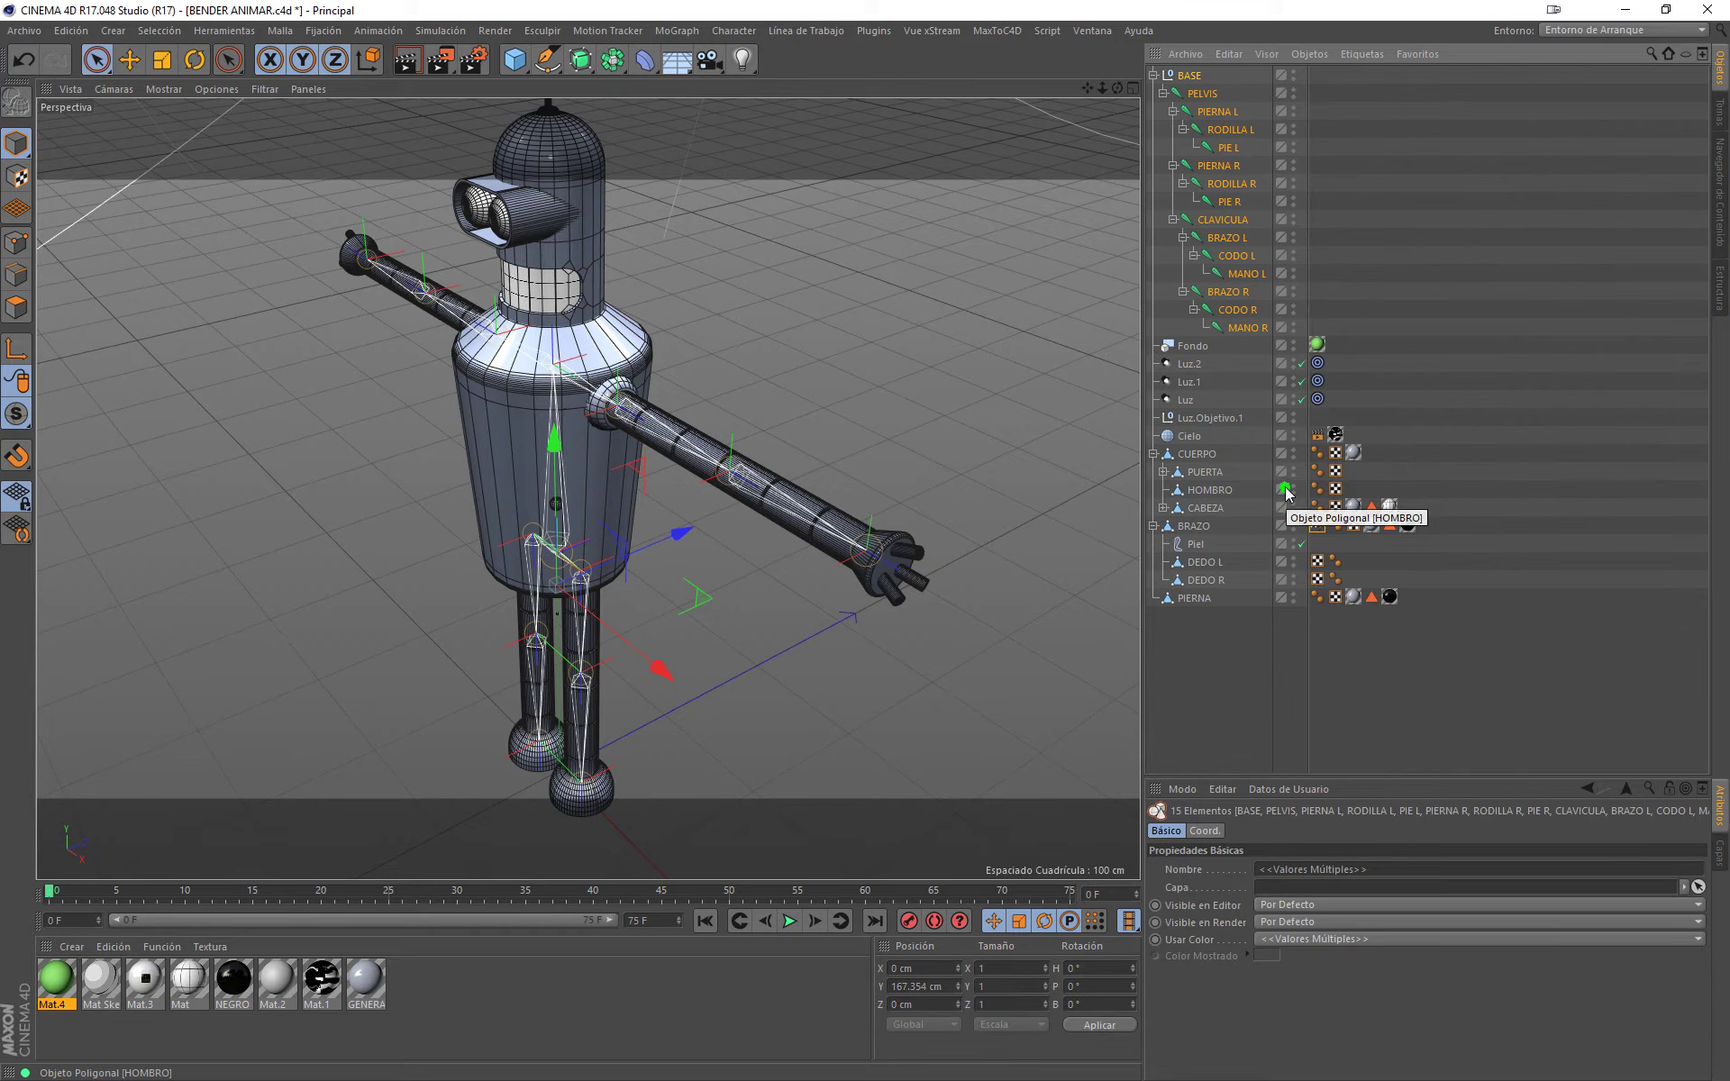
left_click(1204, 598, "ctrl")
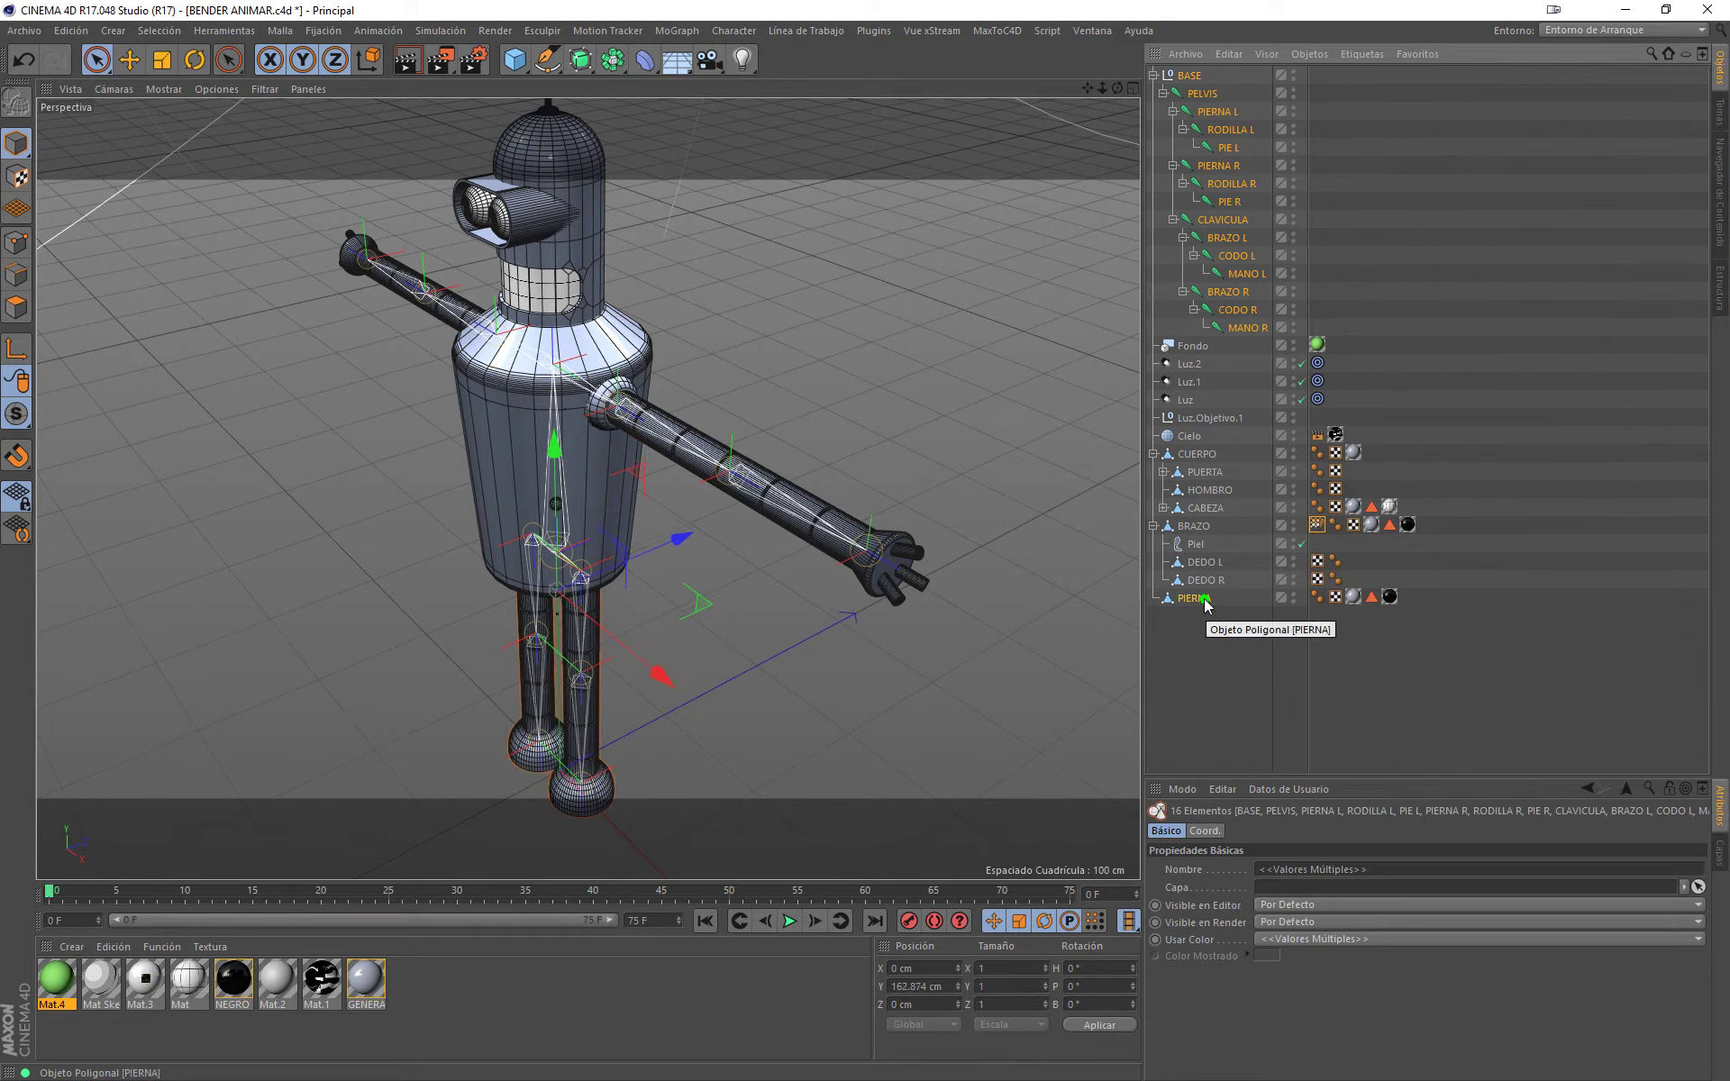
left_click(731, 30)
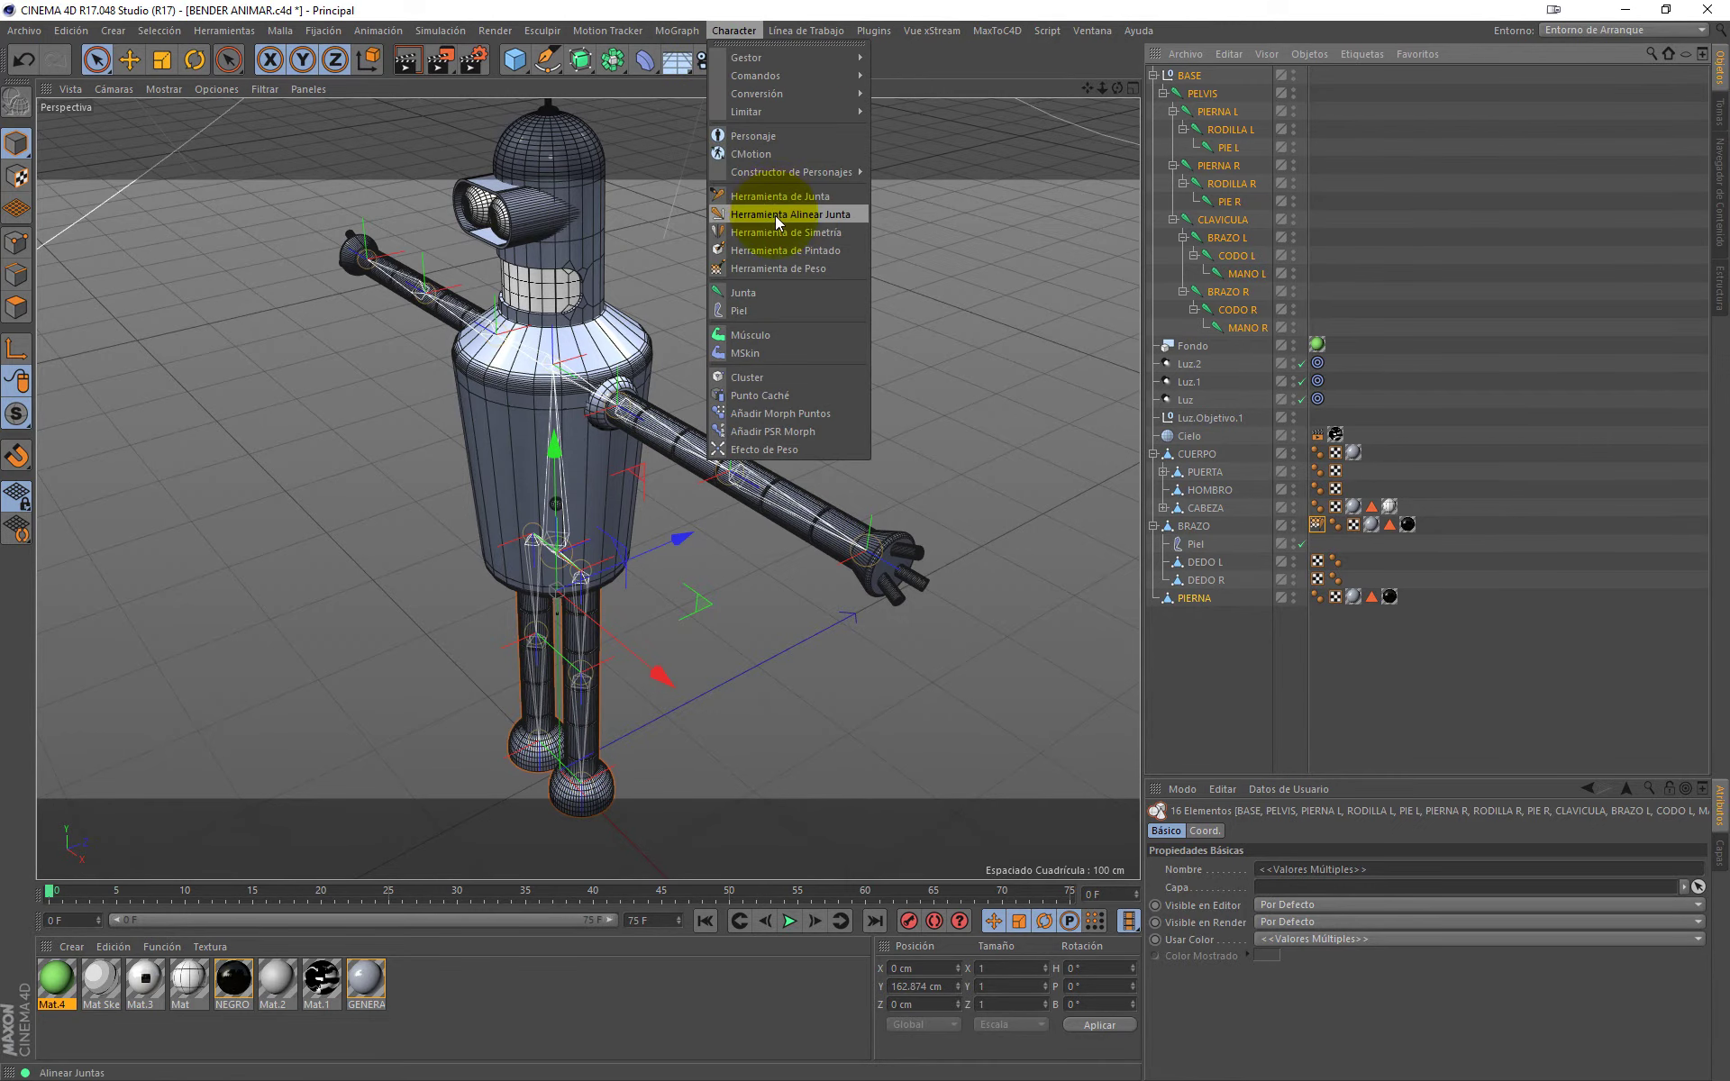
mouse_move(791, 75)
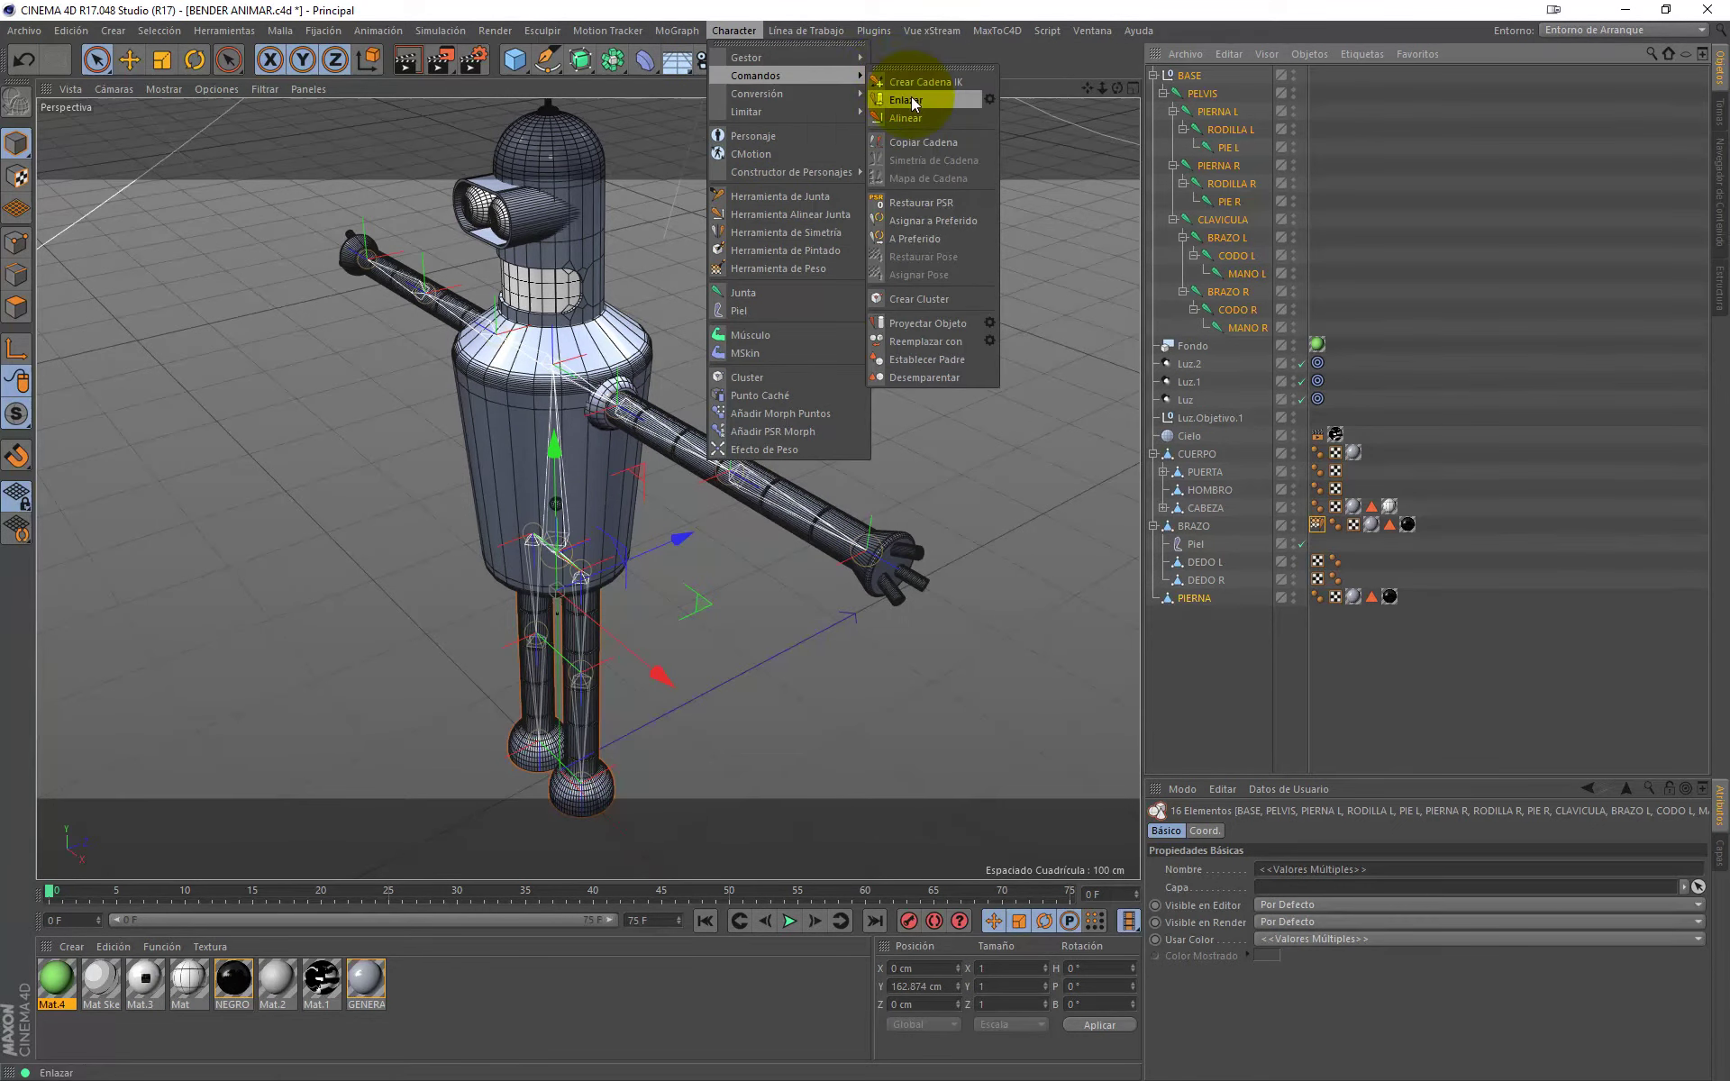
left_click(906, 99)
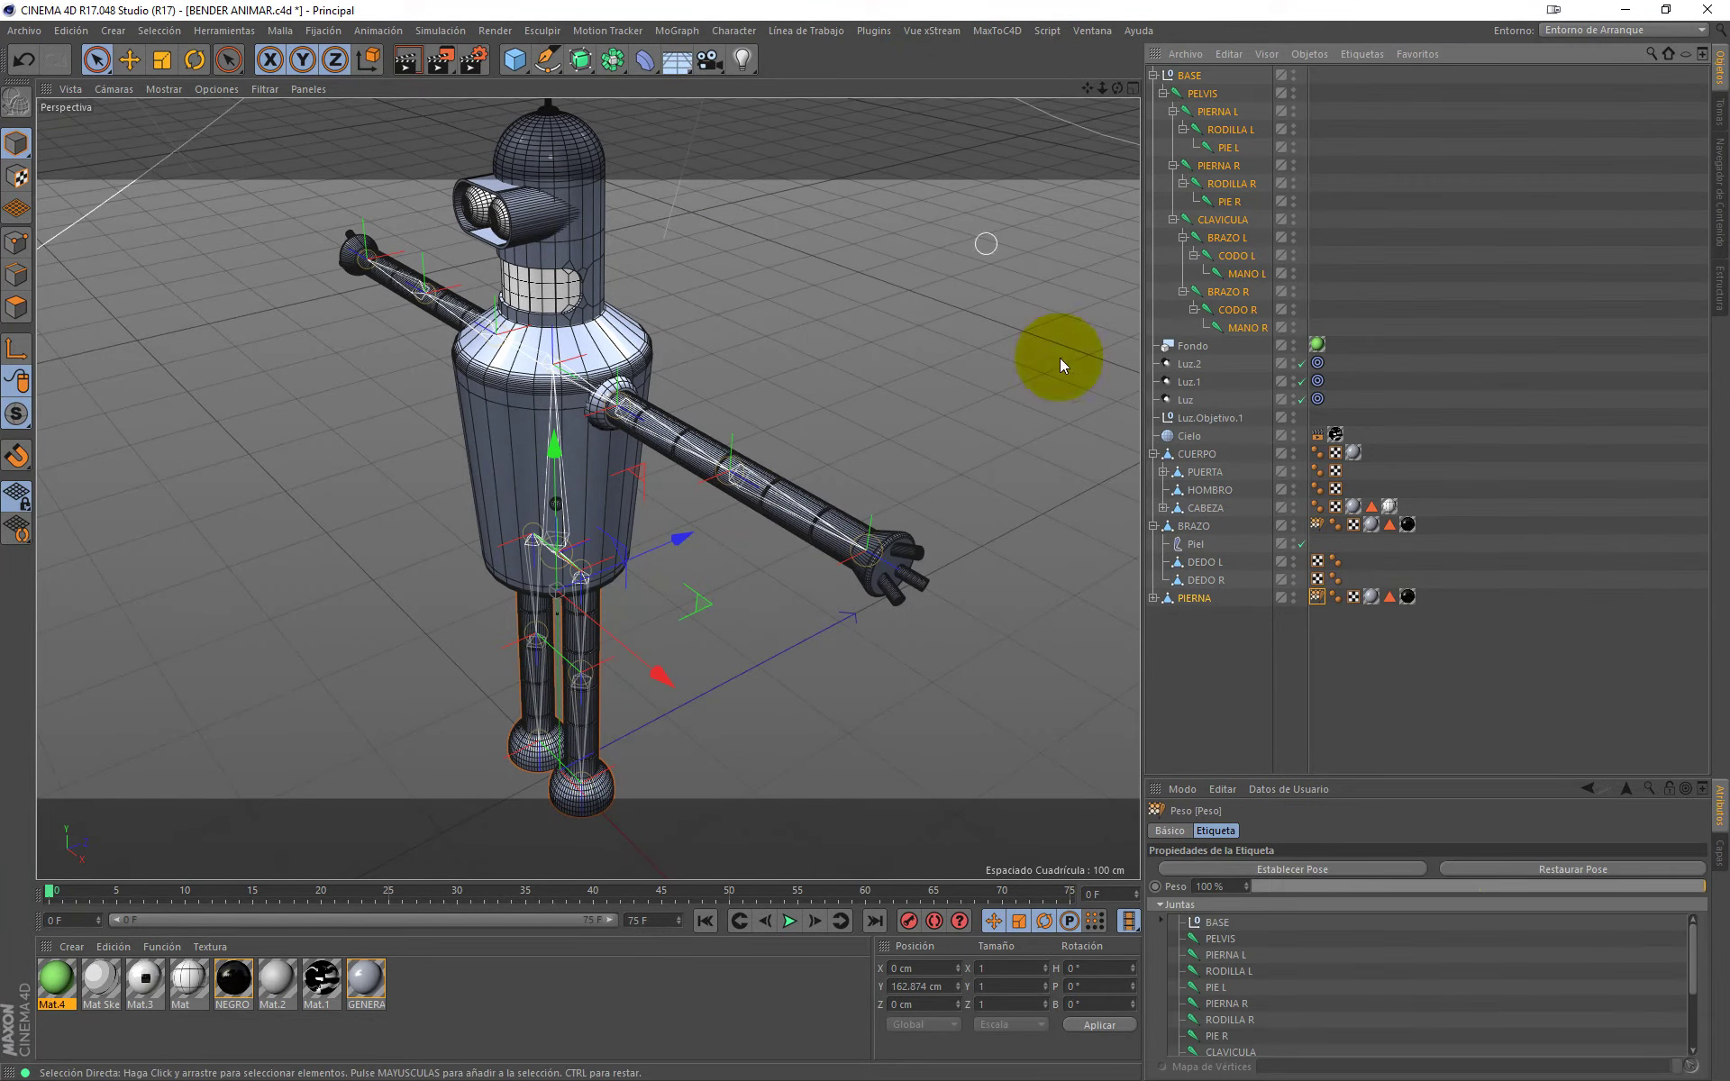
left_click(1152, 598)
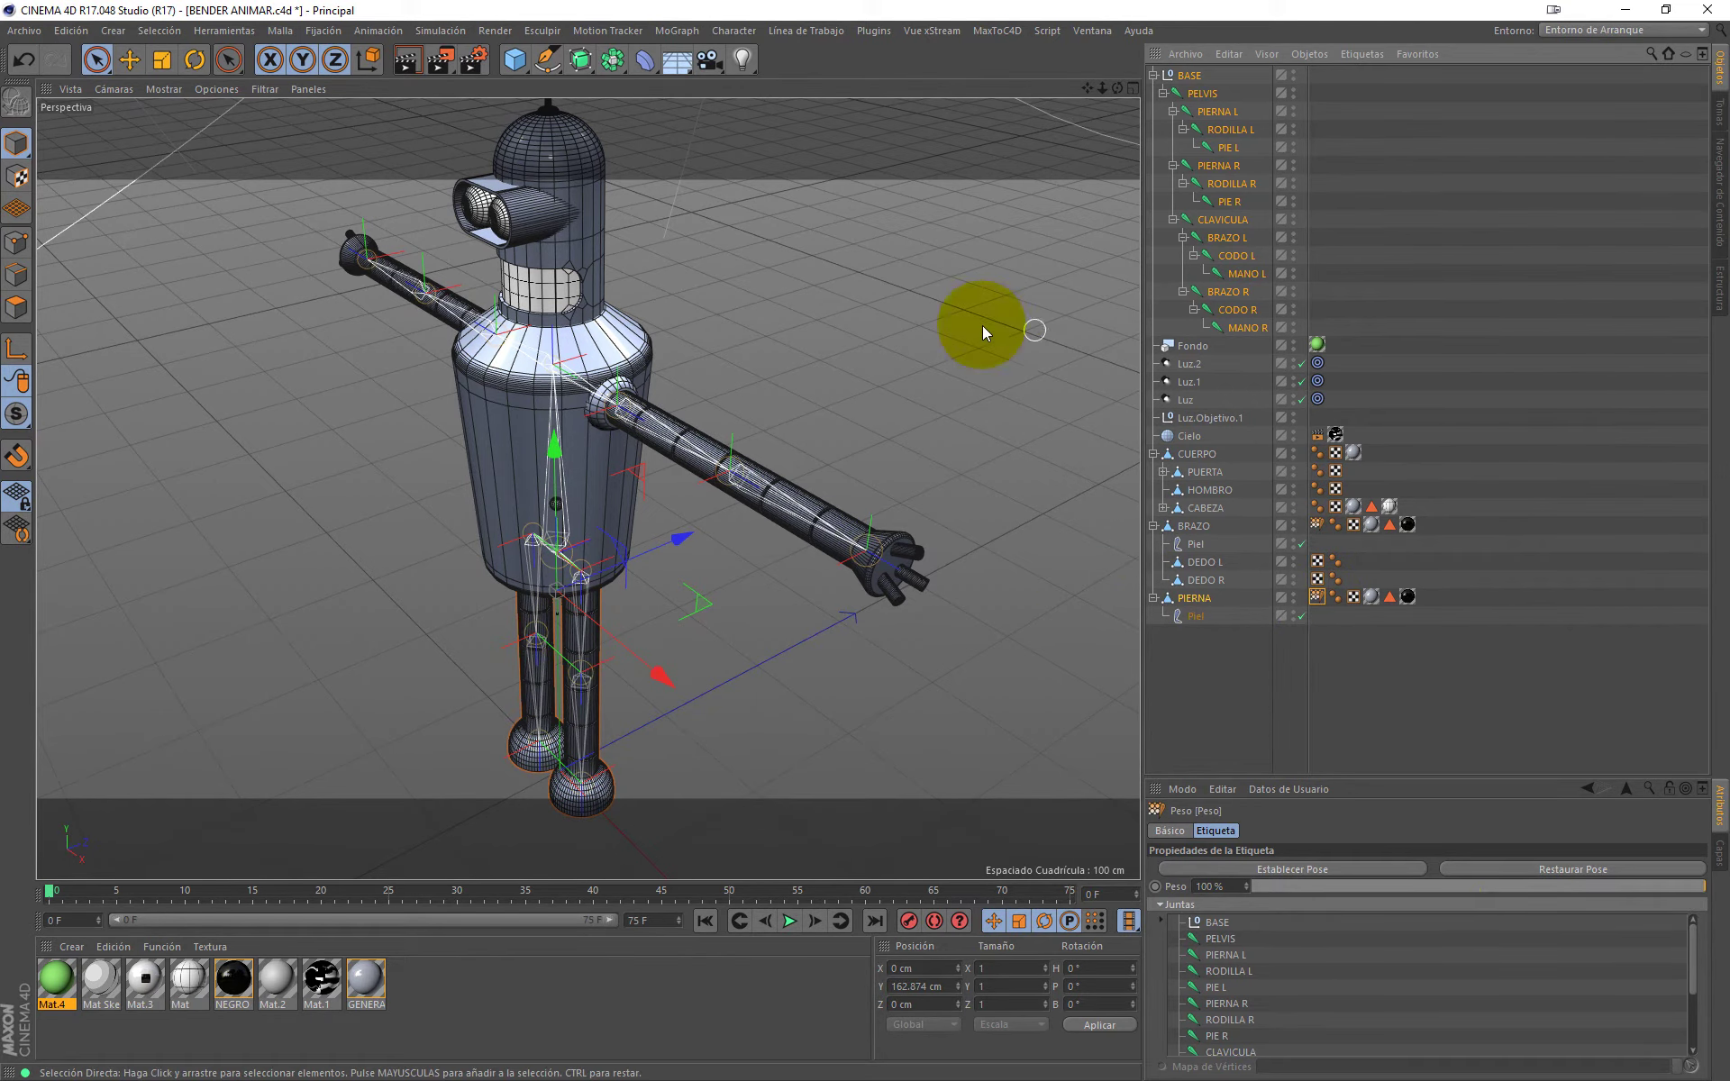
left_click_drag(733, 406, 714, 339, "alt")
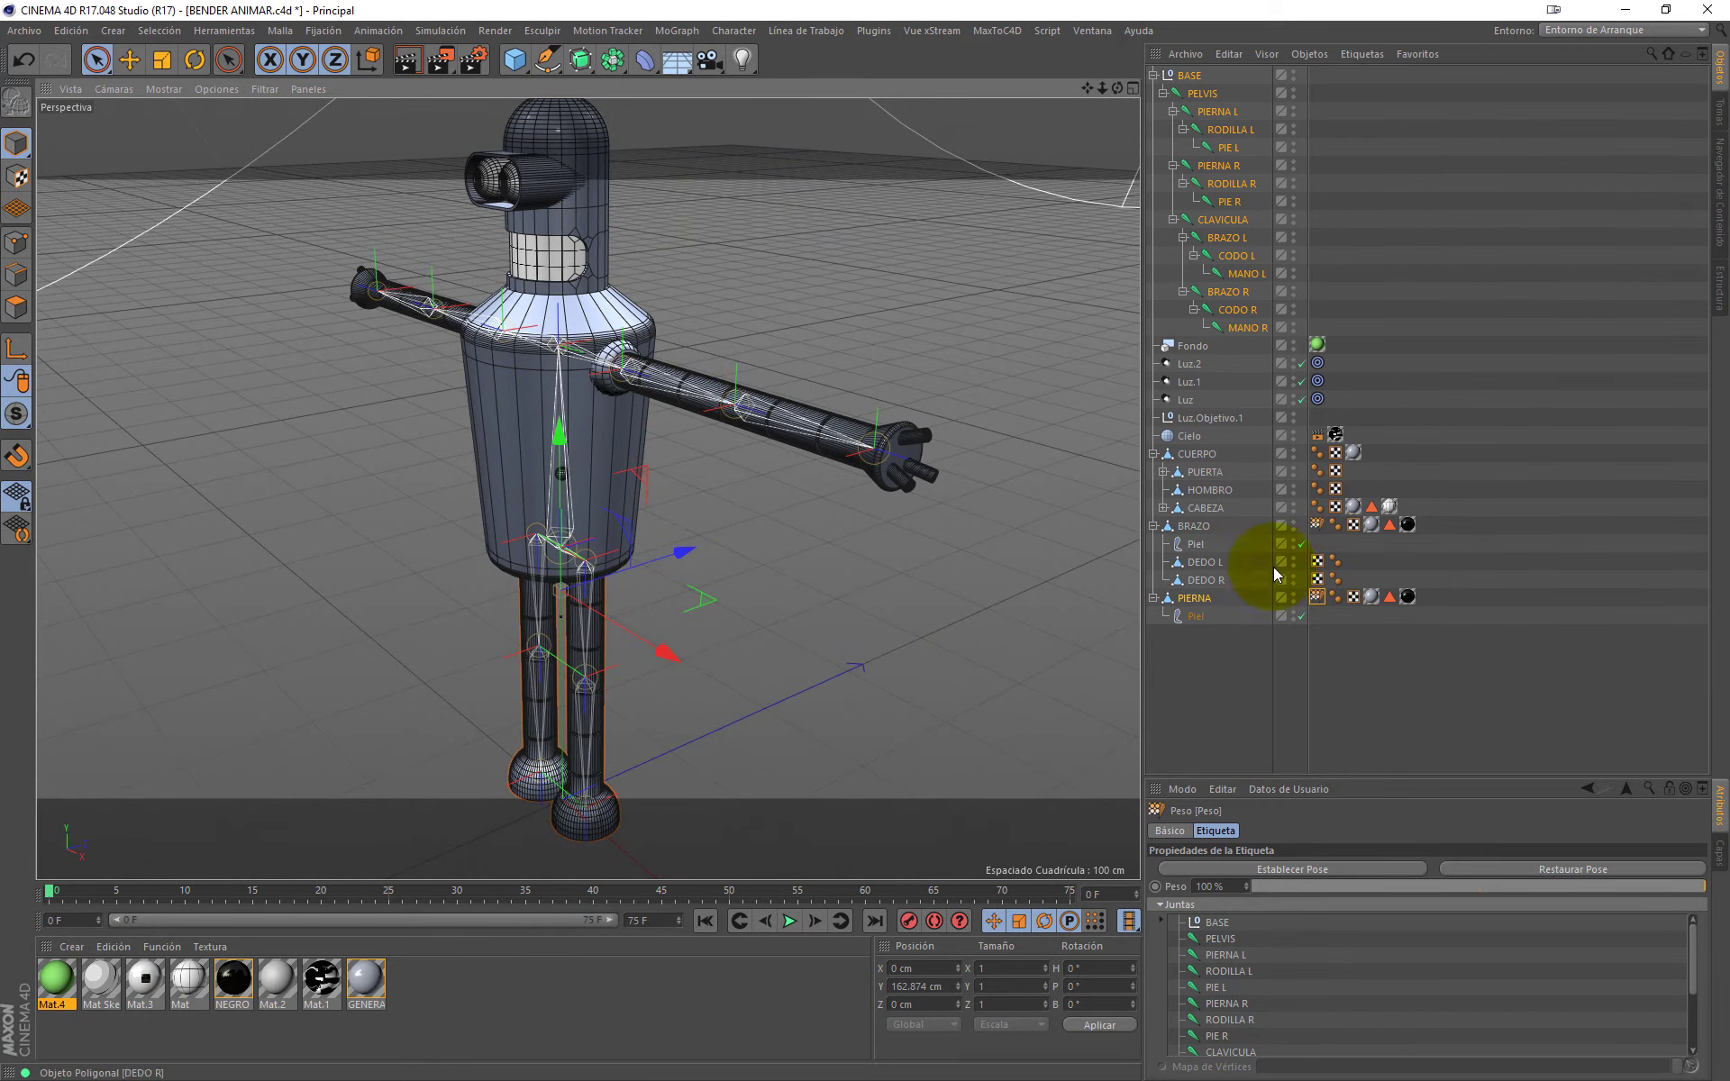
mouse_move(884, 516)
left_mouse_down("alt")
mouse_move(829, 505)
mouse_move(888, 463)
left_mouse_up("alt")
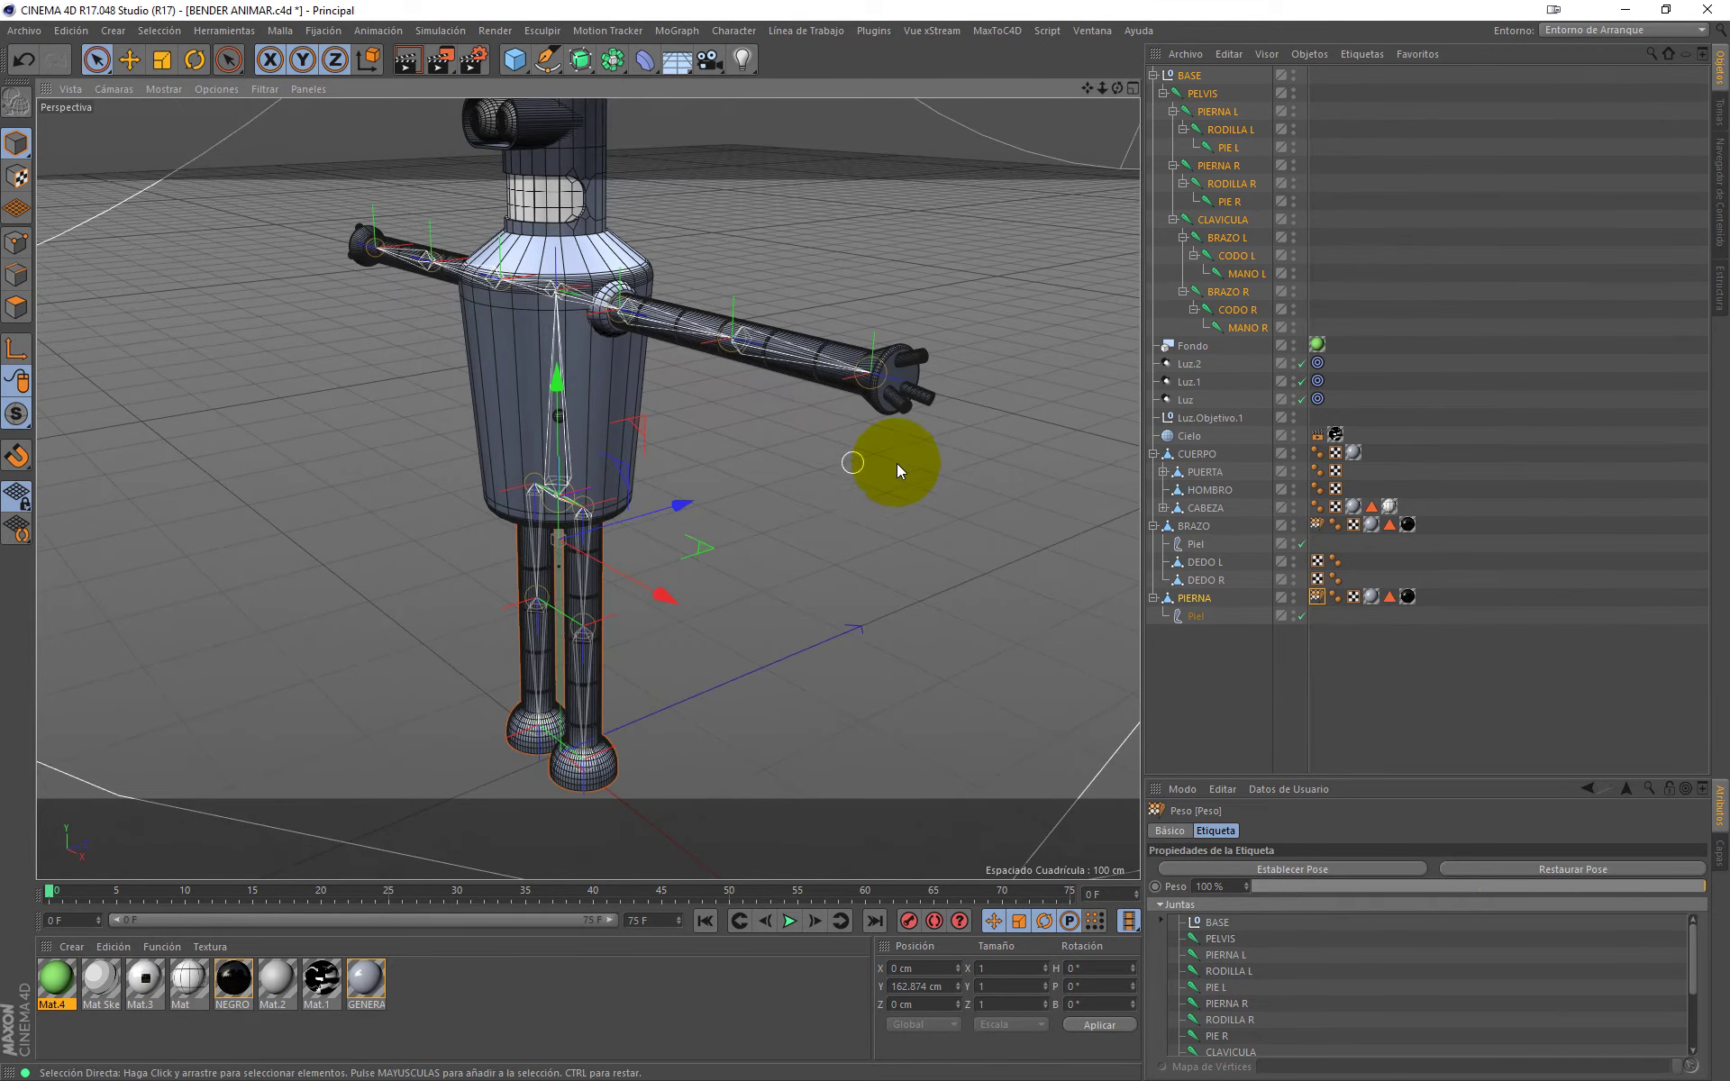
left_click(1294, 213)
left_click(1233, 113)
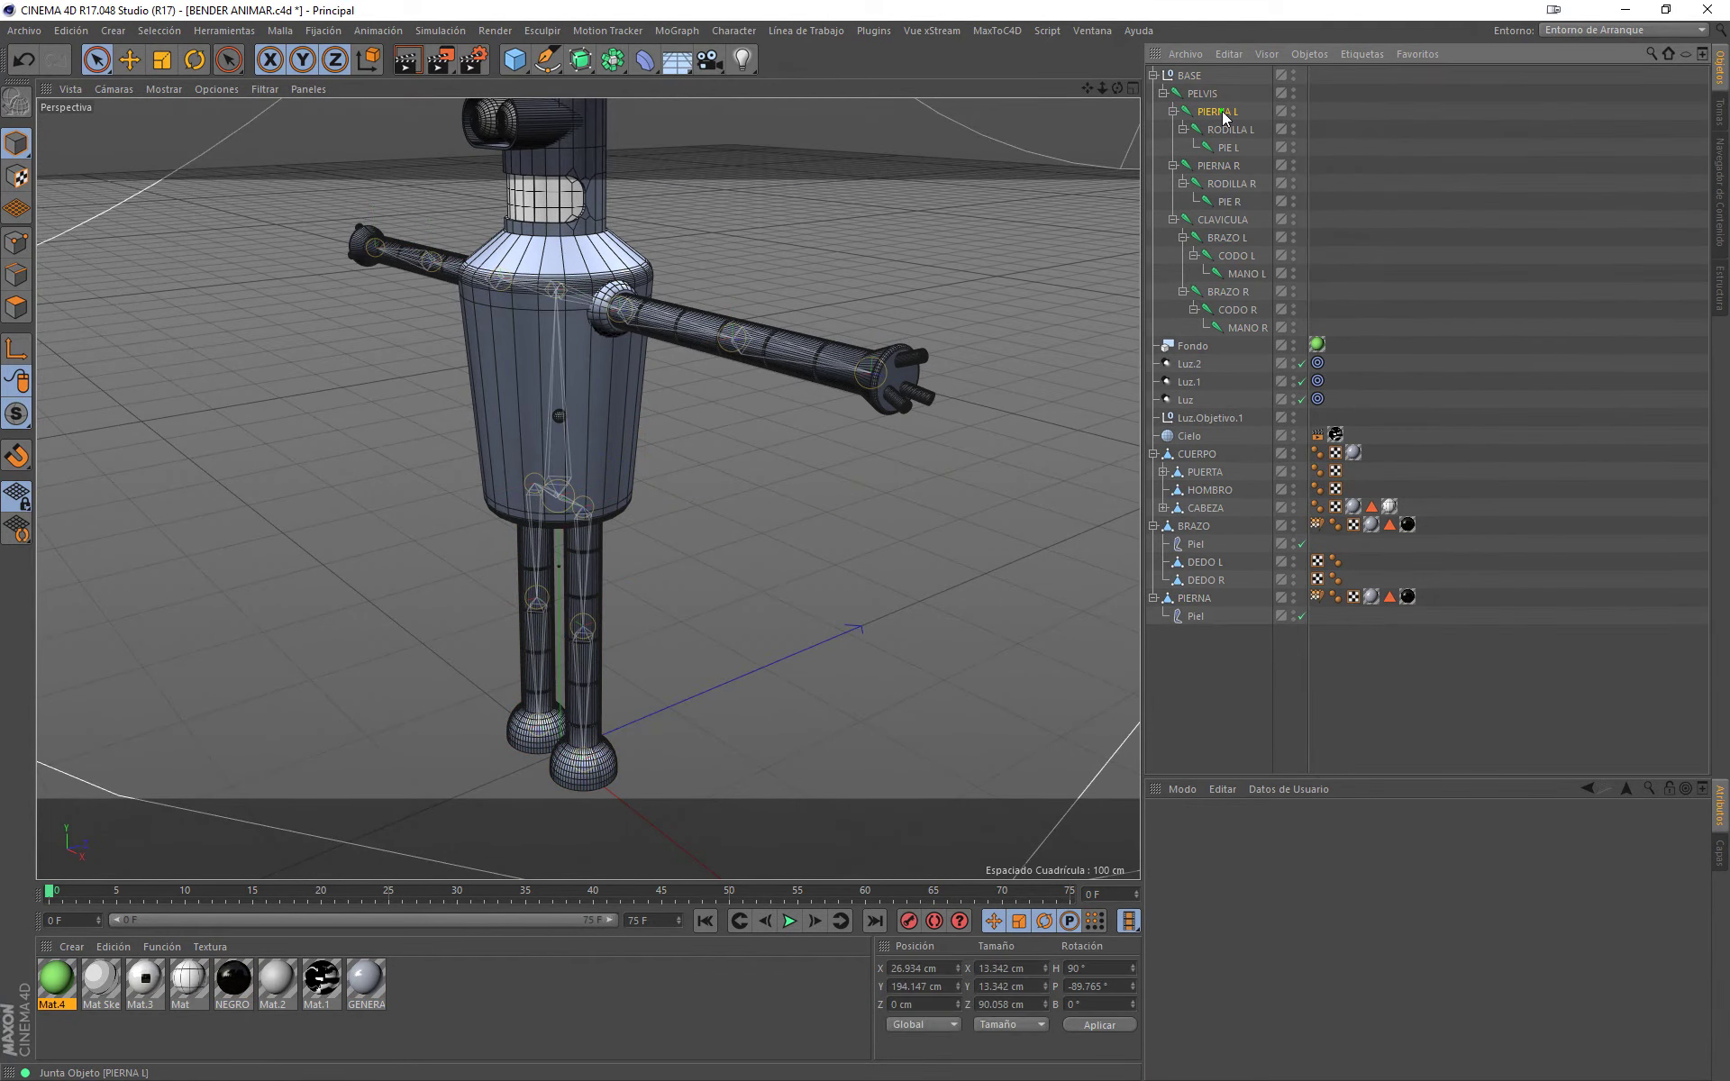
Step: Rotate PIERNA L, RODILLA L and PIE L in turn, undoing each test bend
key("r")
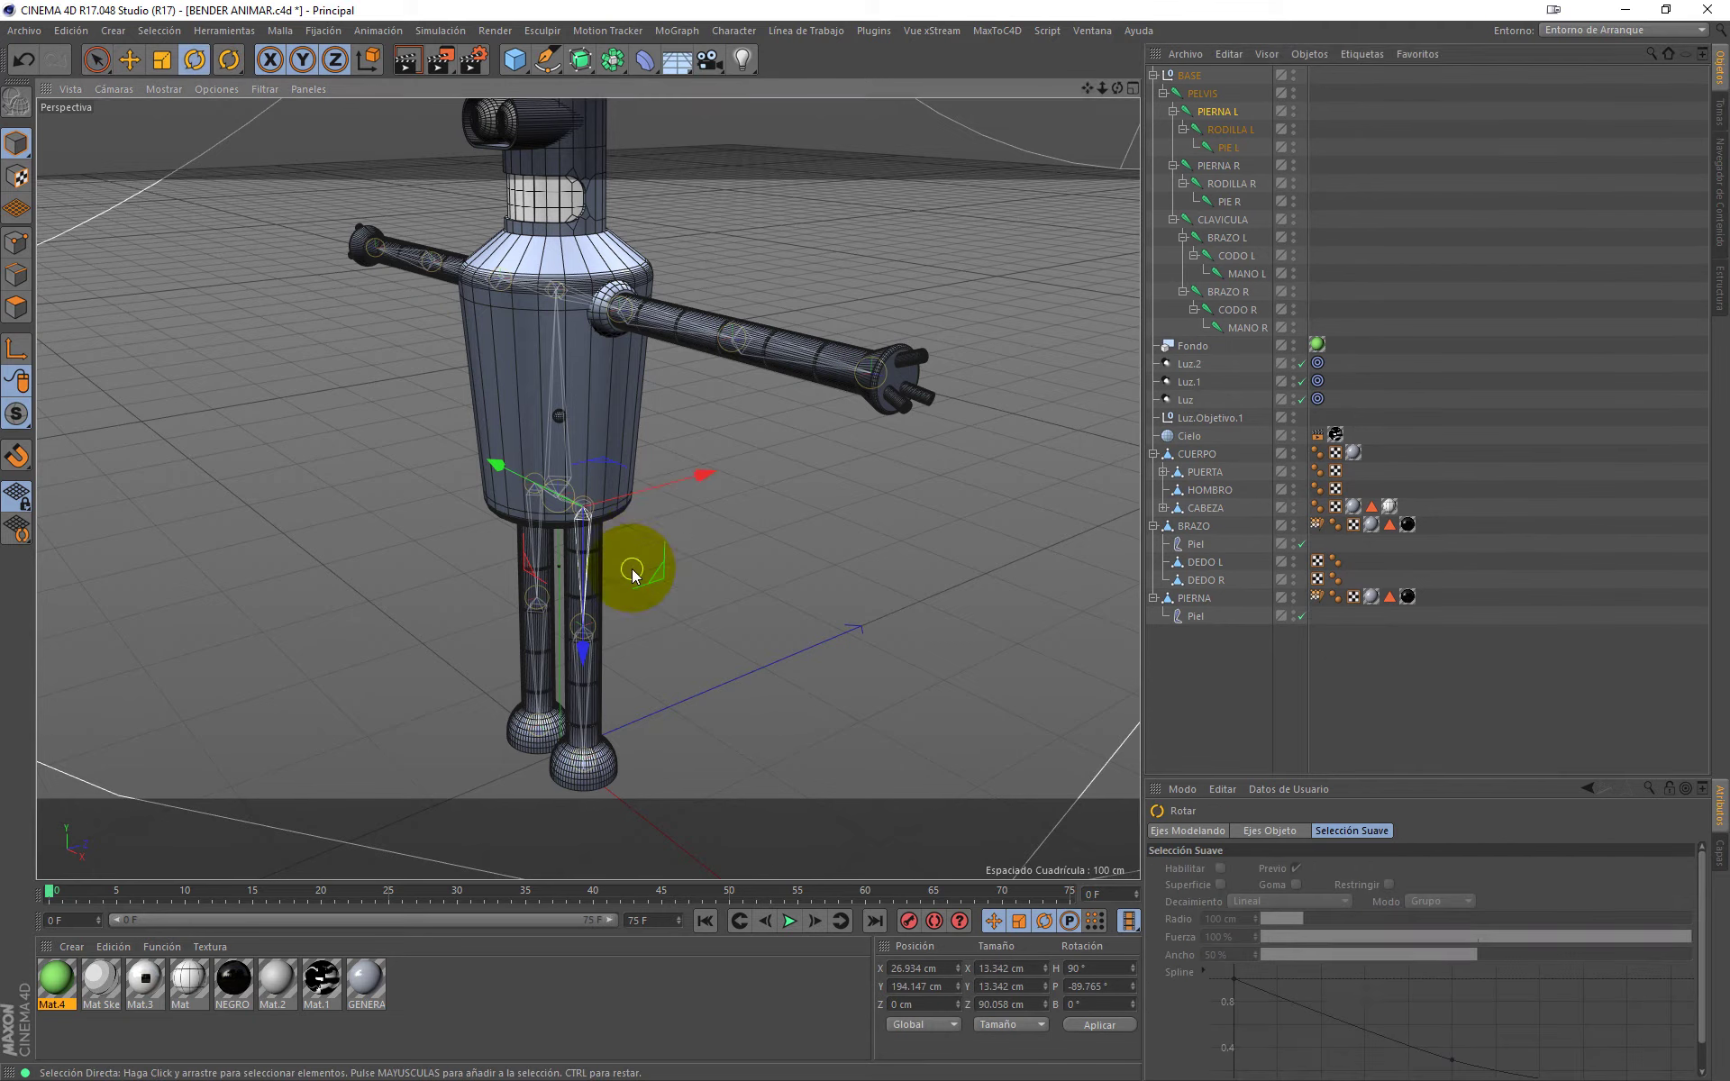
mouse_move(554, 425)
left_mouse_down()
mouse_move(616, 414)
mouse_move(456, 471)
mouse_move(645, 435)
mouse_move(506, 461)
mouse_move(625, 444)
left_mouse_up()
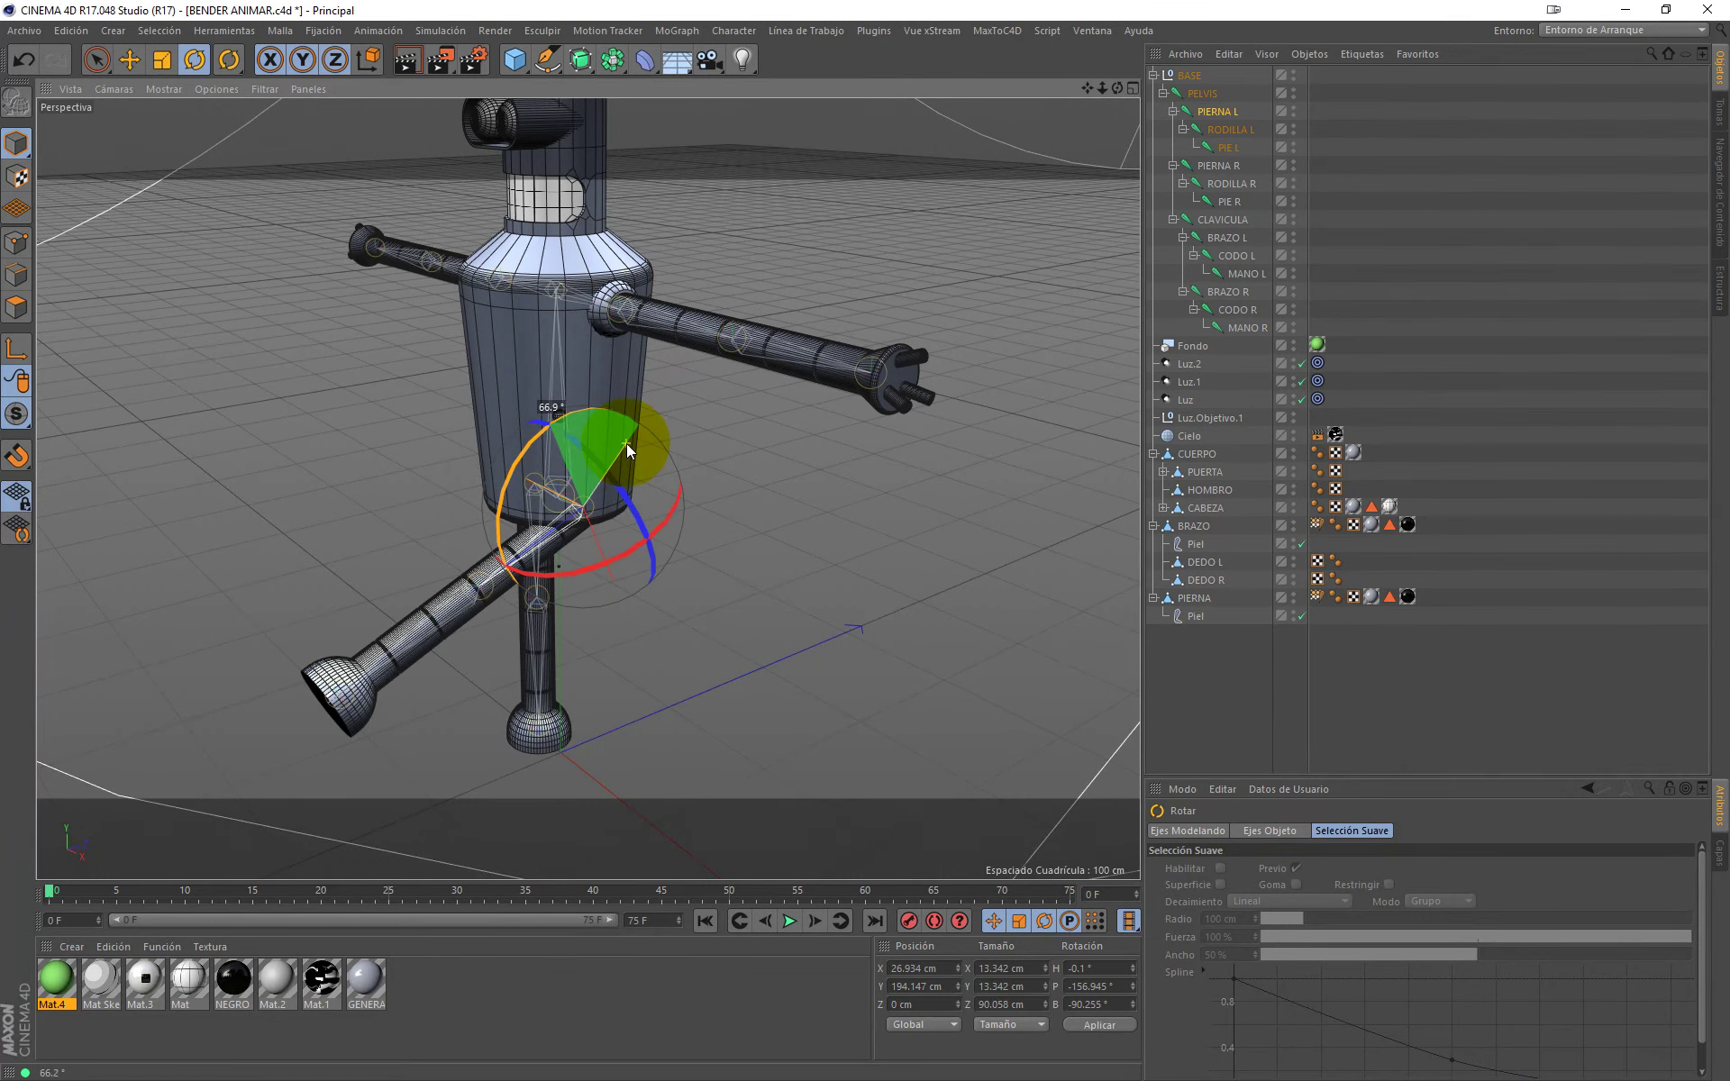
key("ctrl+z")
left_click(1245, 132)
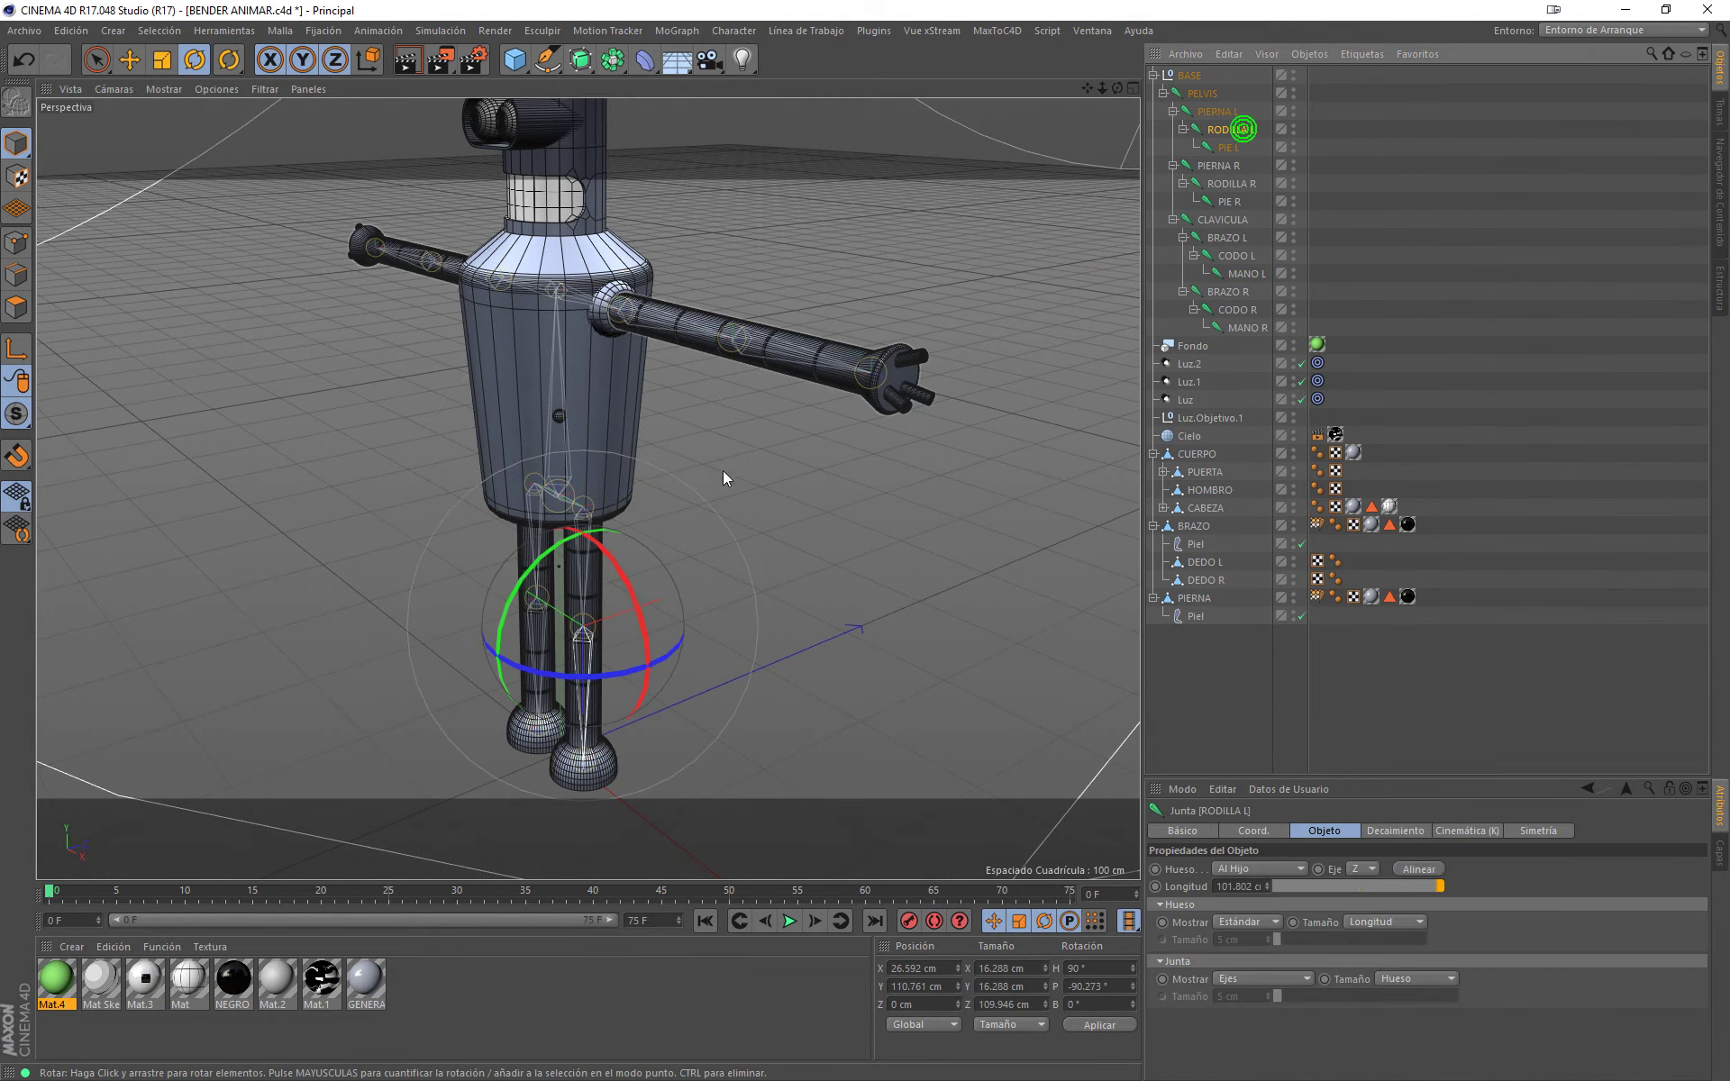
mouse_move(560, 545)
left_mouse_down()
mouse_move(491, 598)
mouse_move(637, 529)
left_mouse_up()
key("ctrl+z")
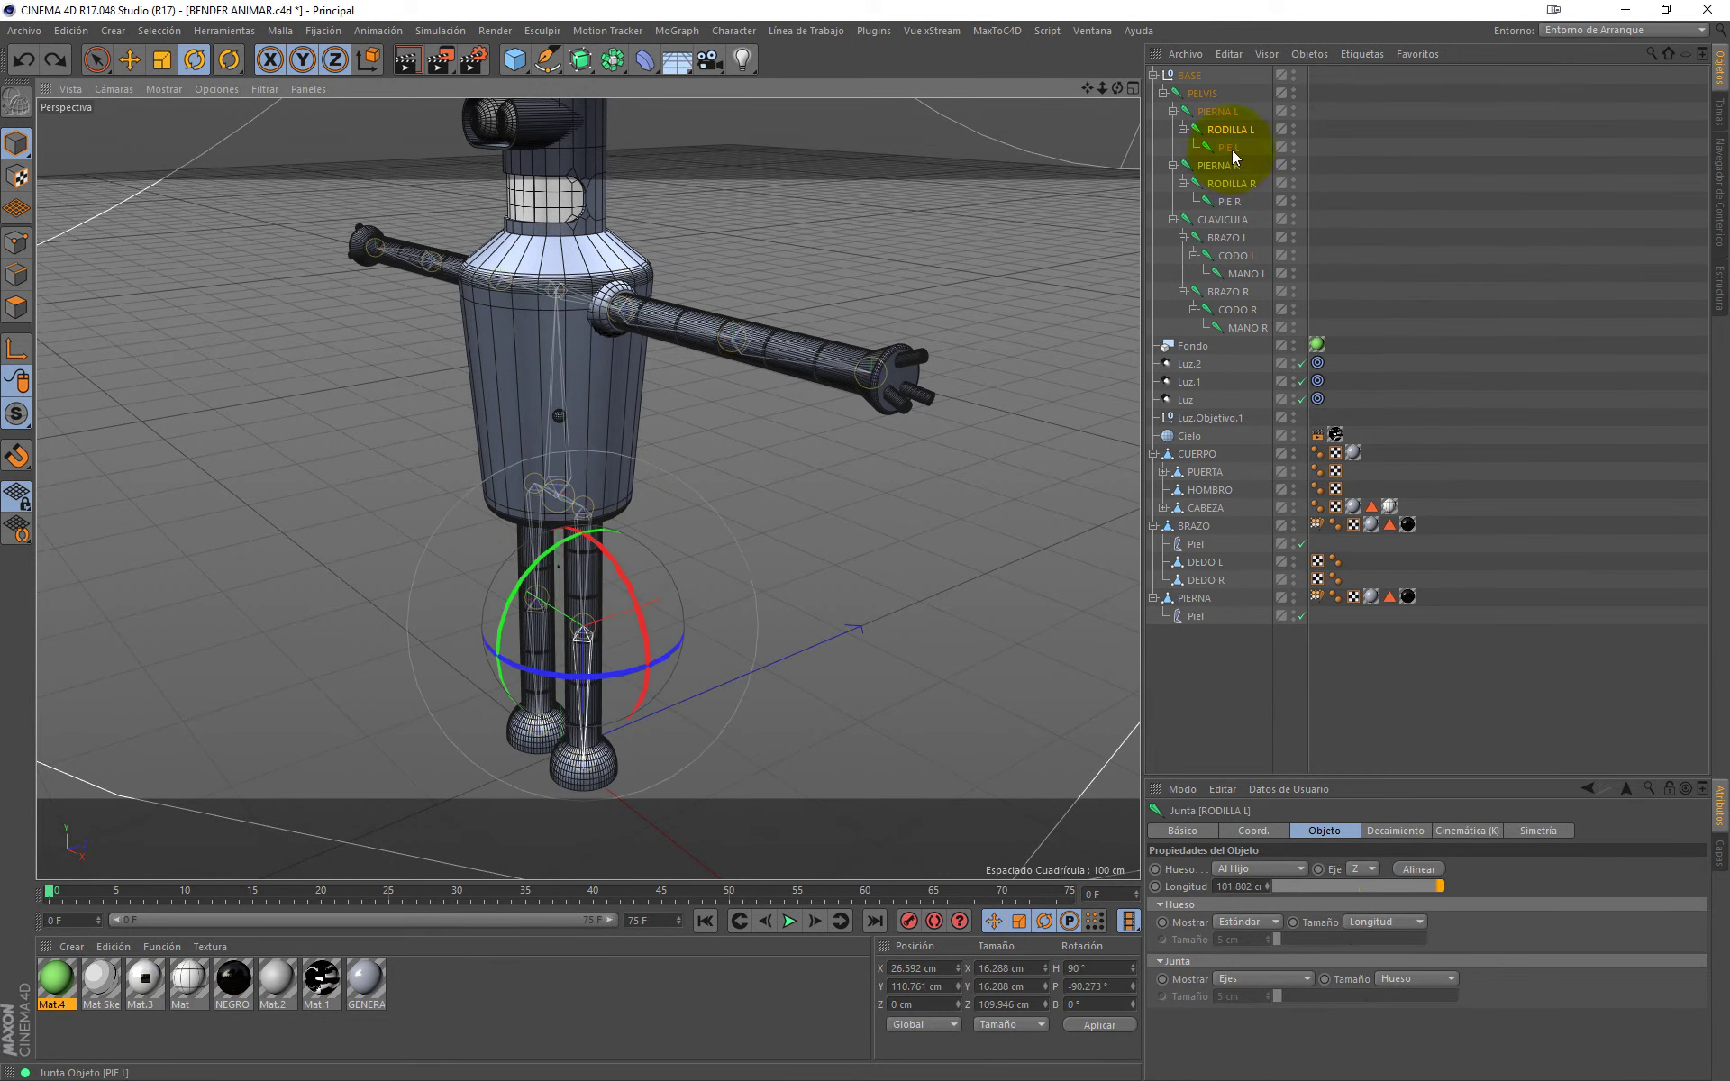
left_click(1229, 147)
left_click_drag(529, 724, 504, 774)
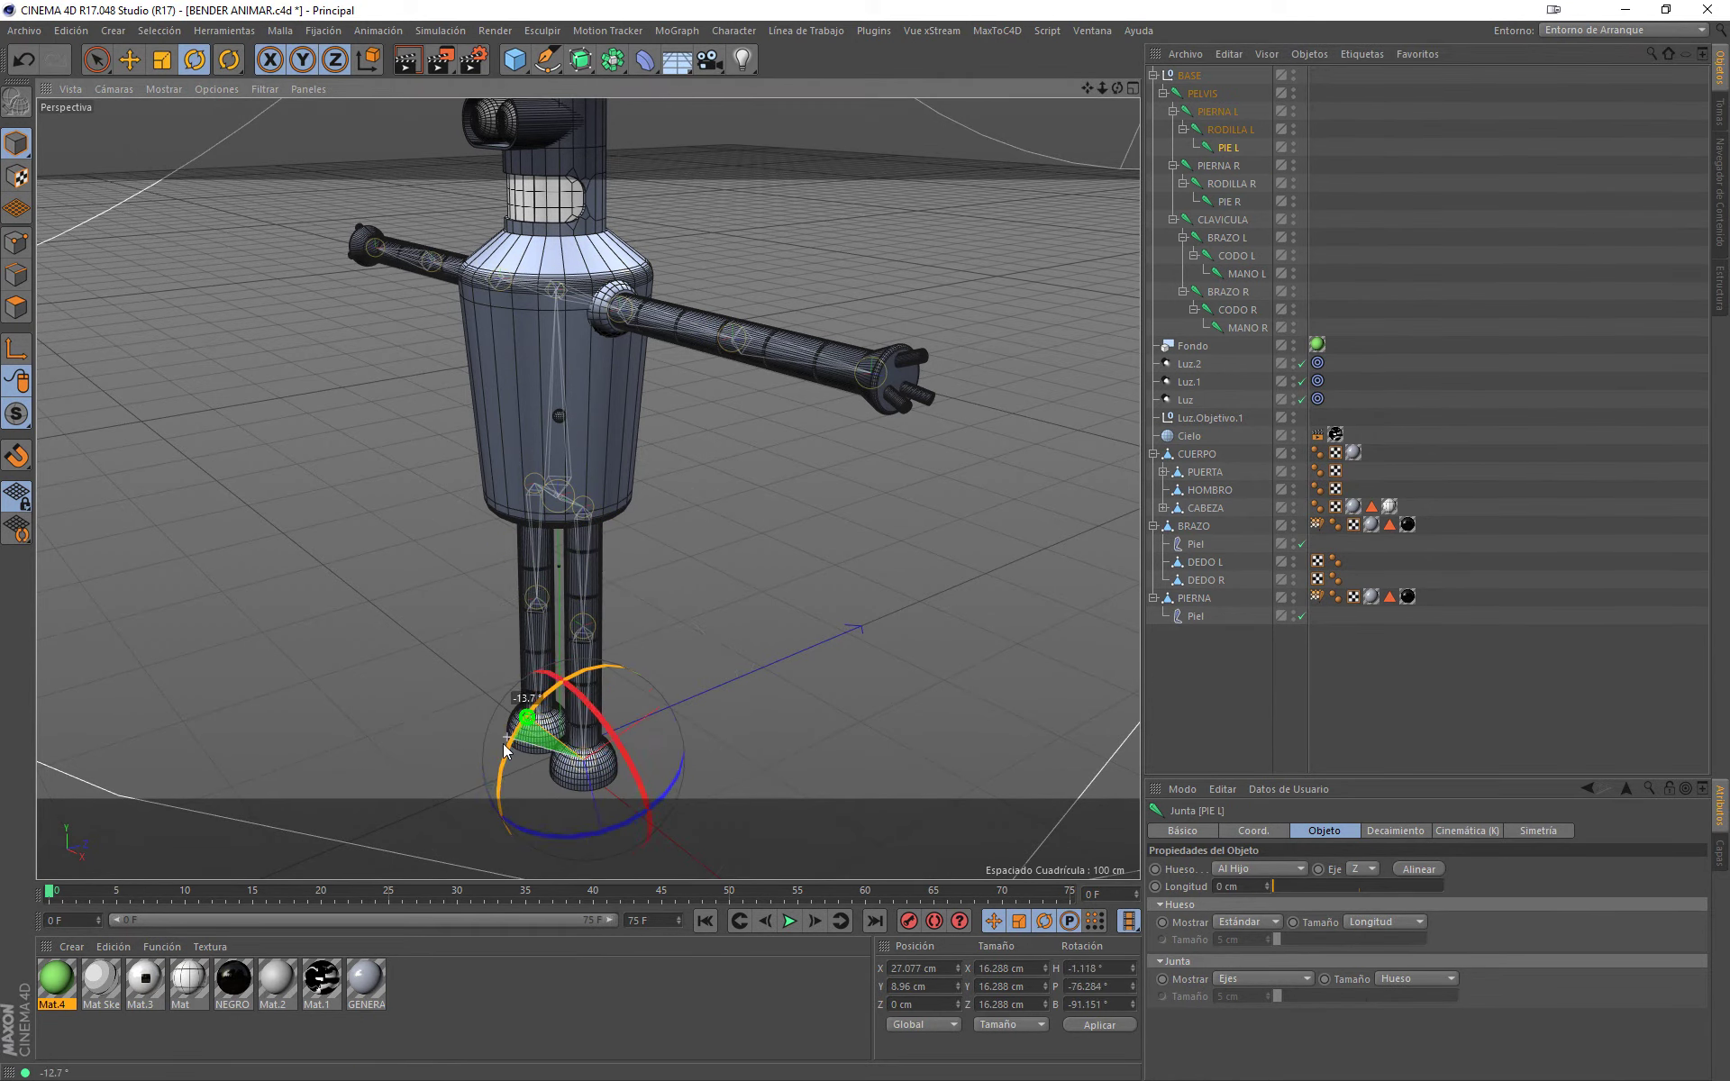
key("ctrl+z")
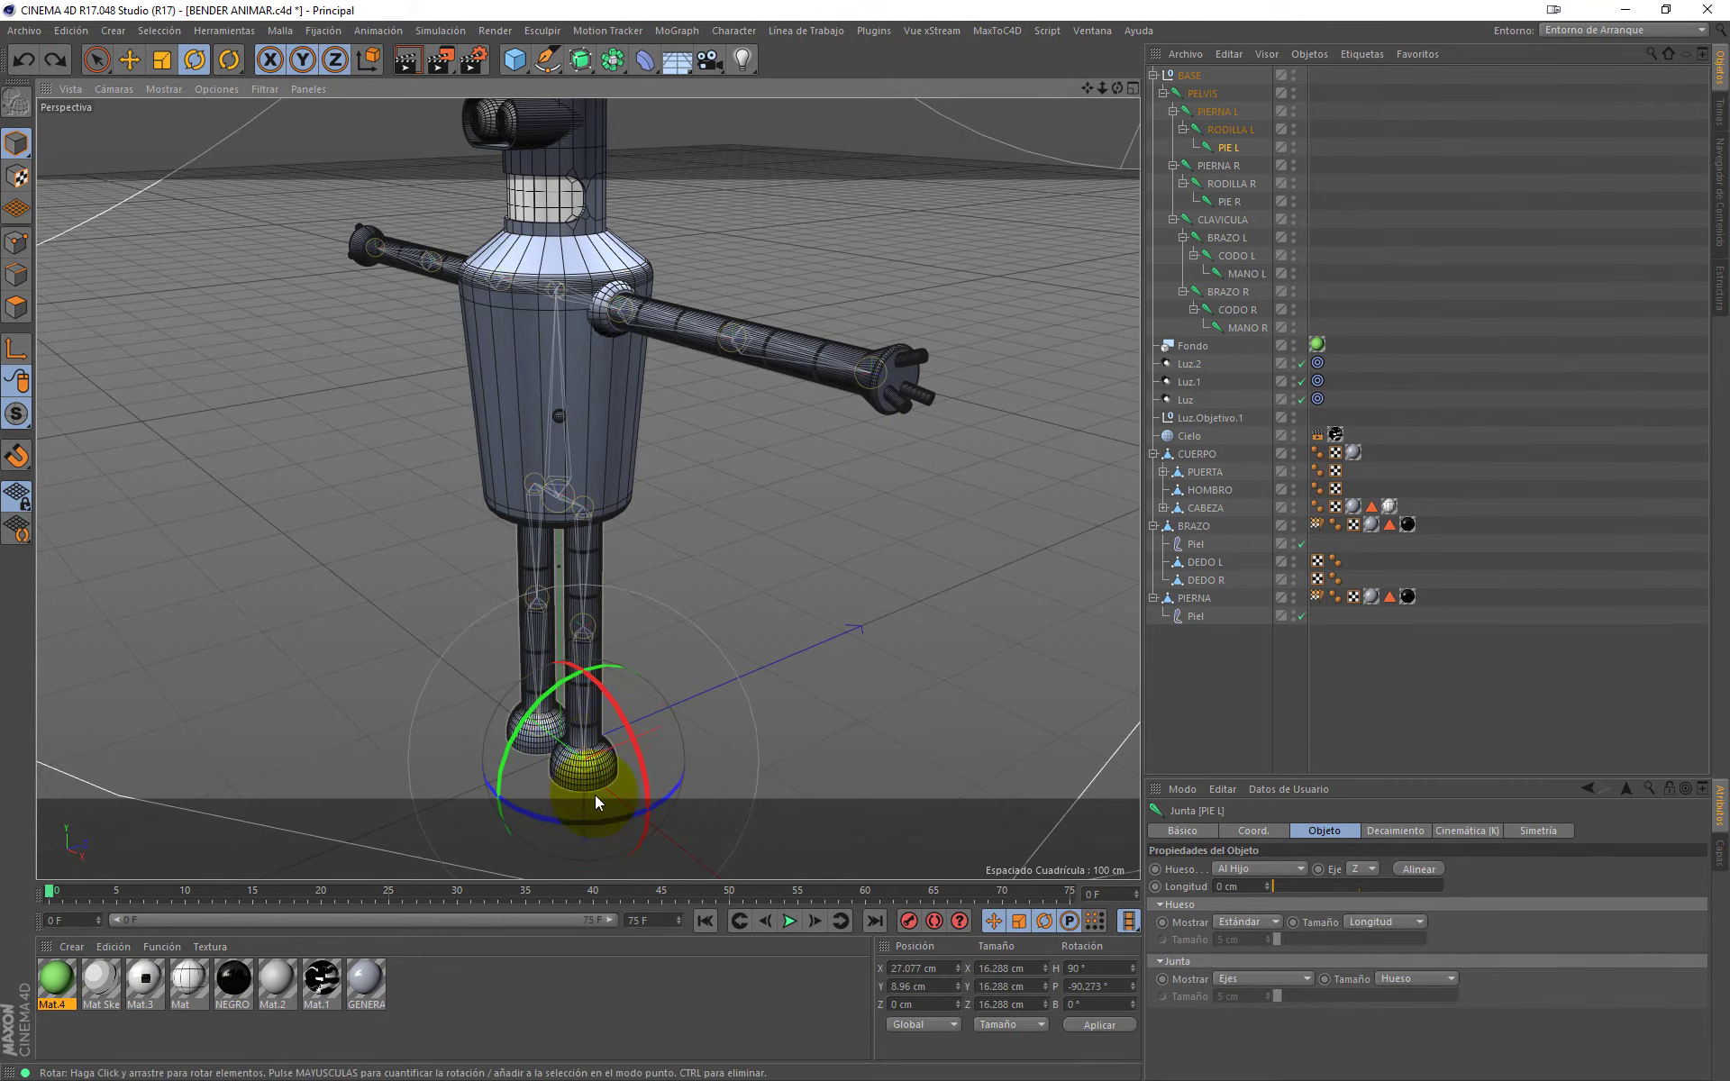
left_click(96, 59)
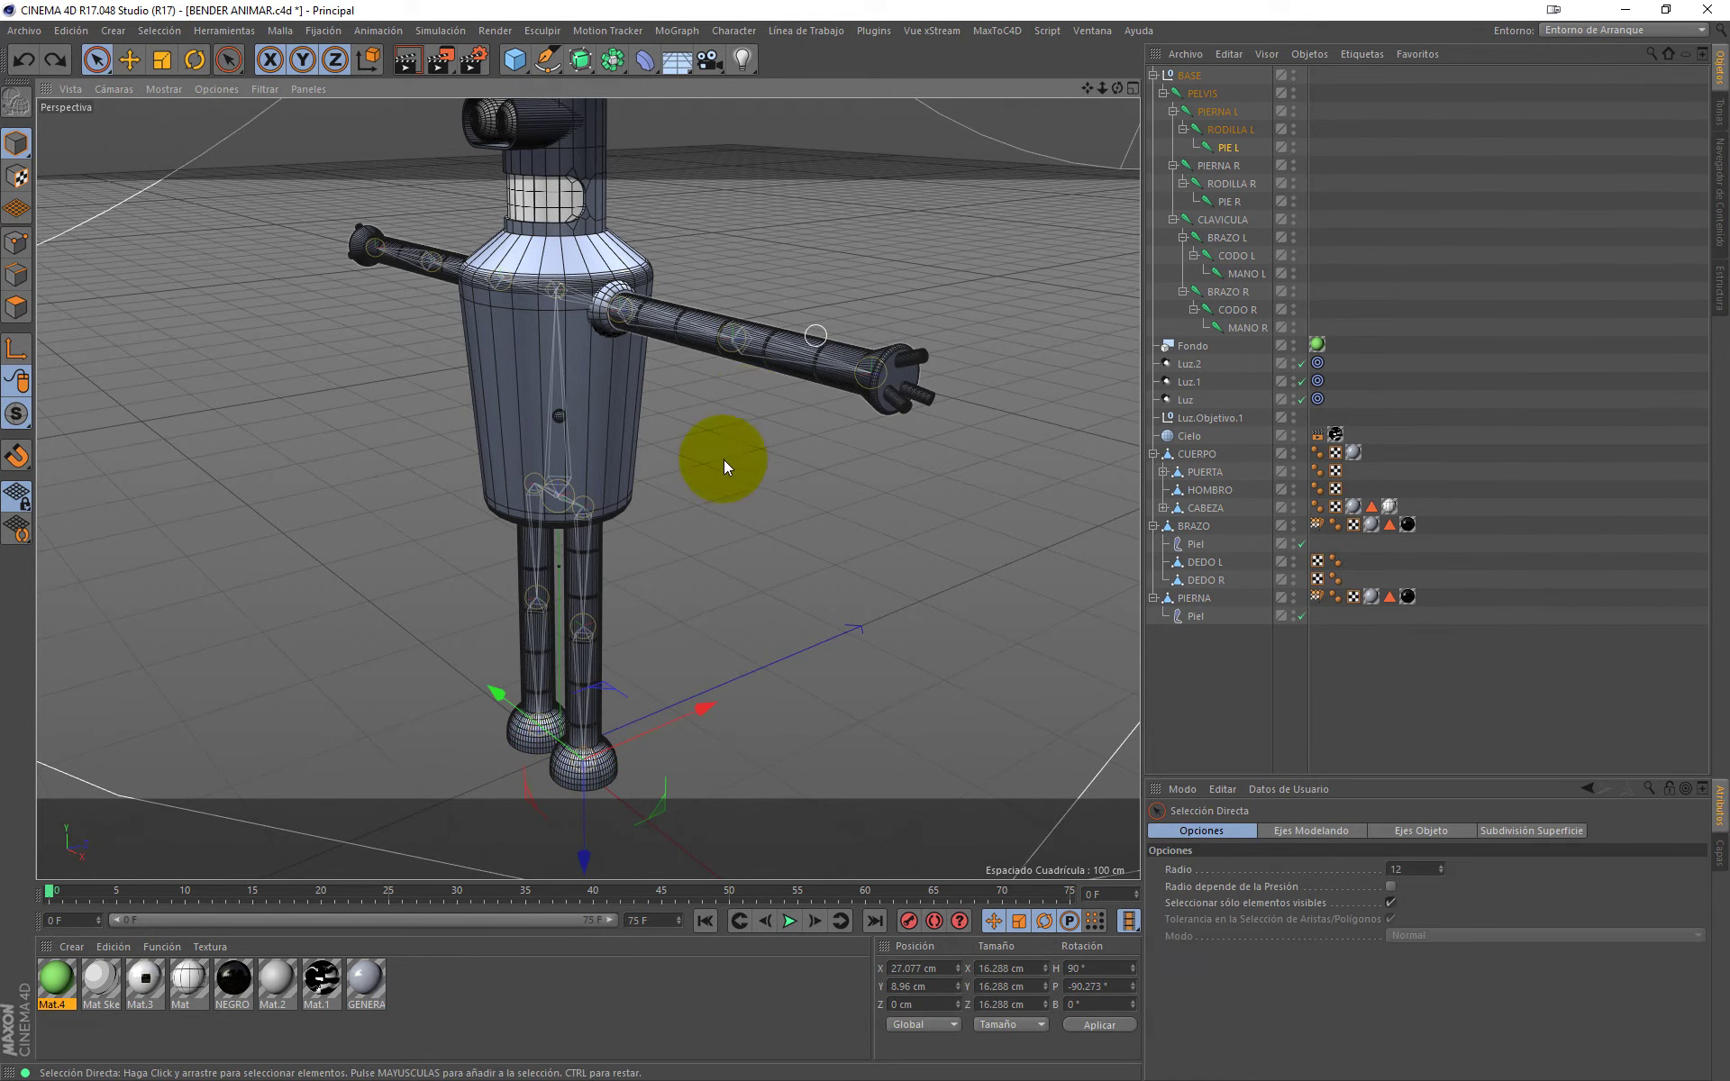
Step: Swing the left arm at the BRAZO L shoulder joint, then undo back to straight
left_click(1216, 112)
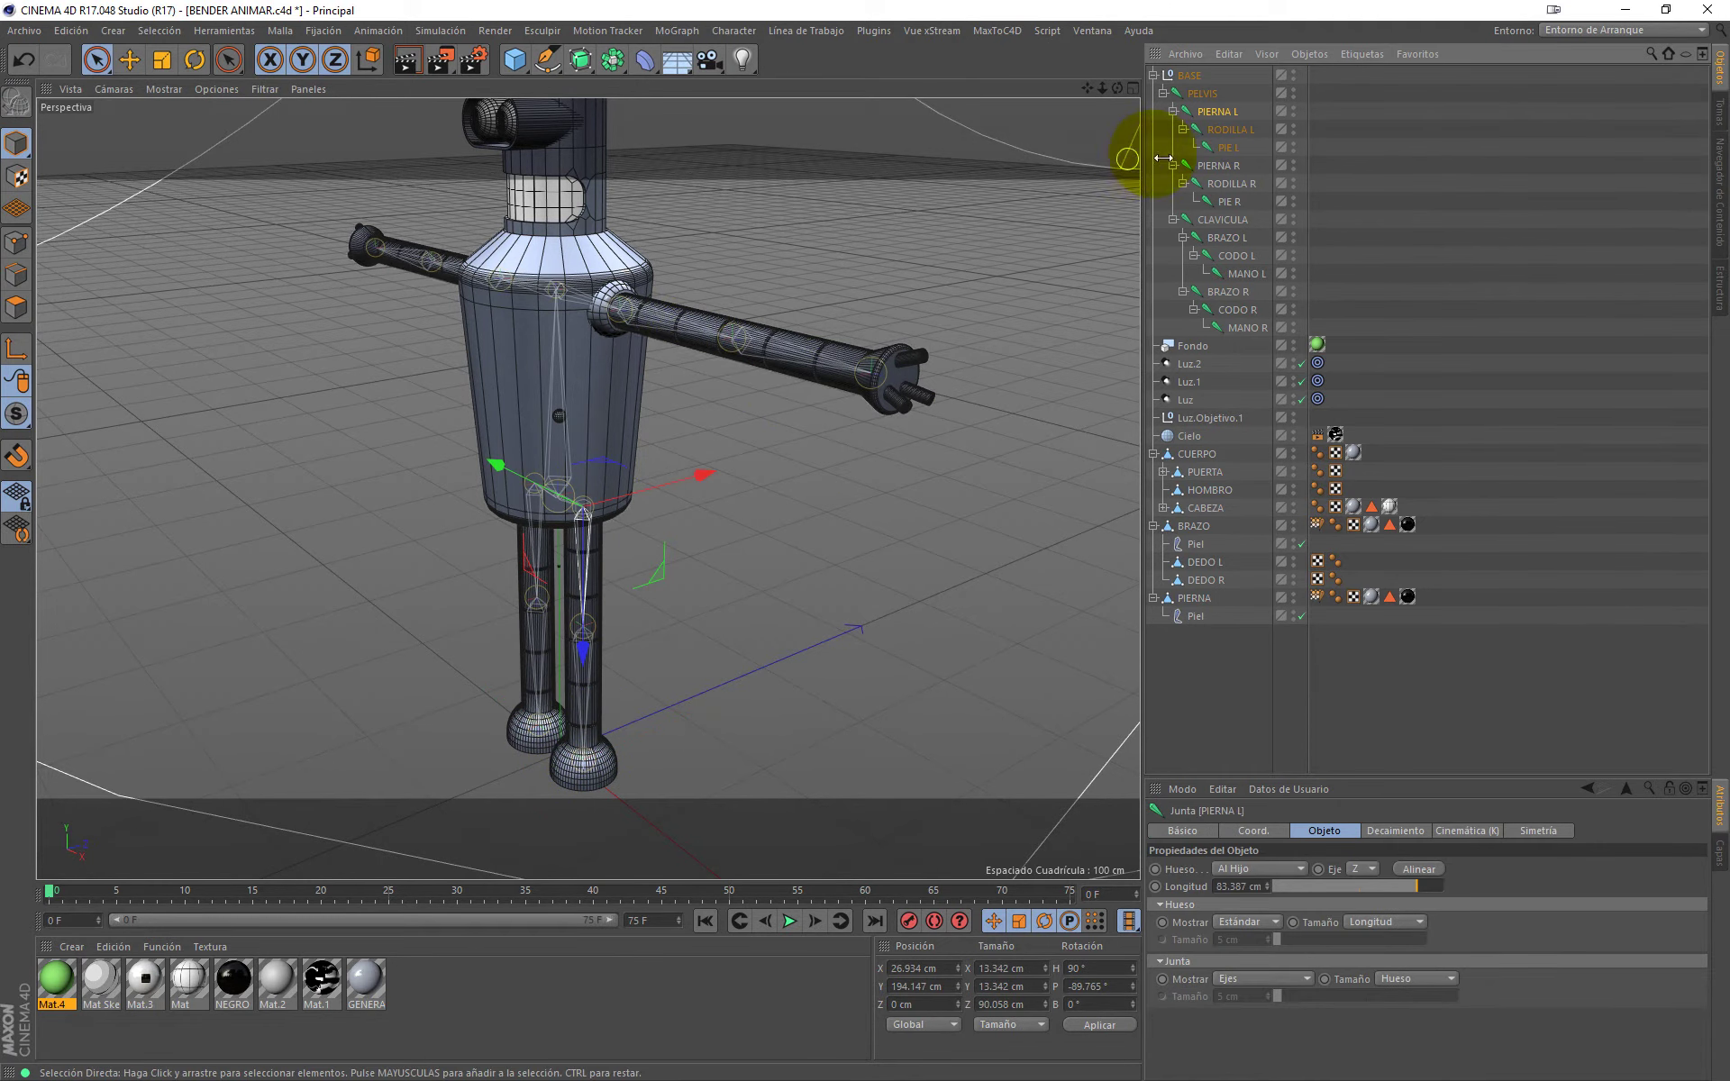
left_click(1230, 237)
left_click(1232, 220)
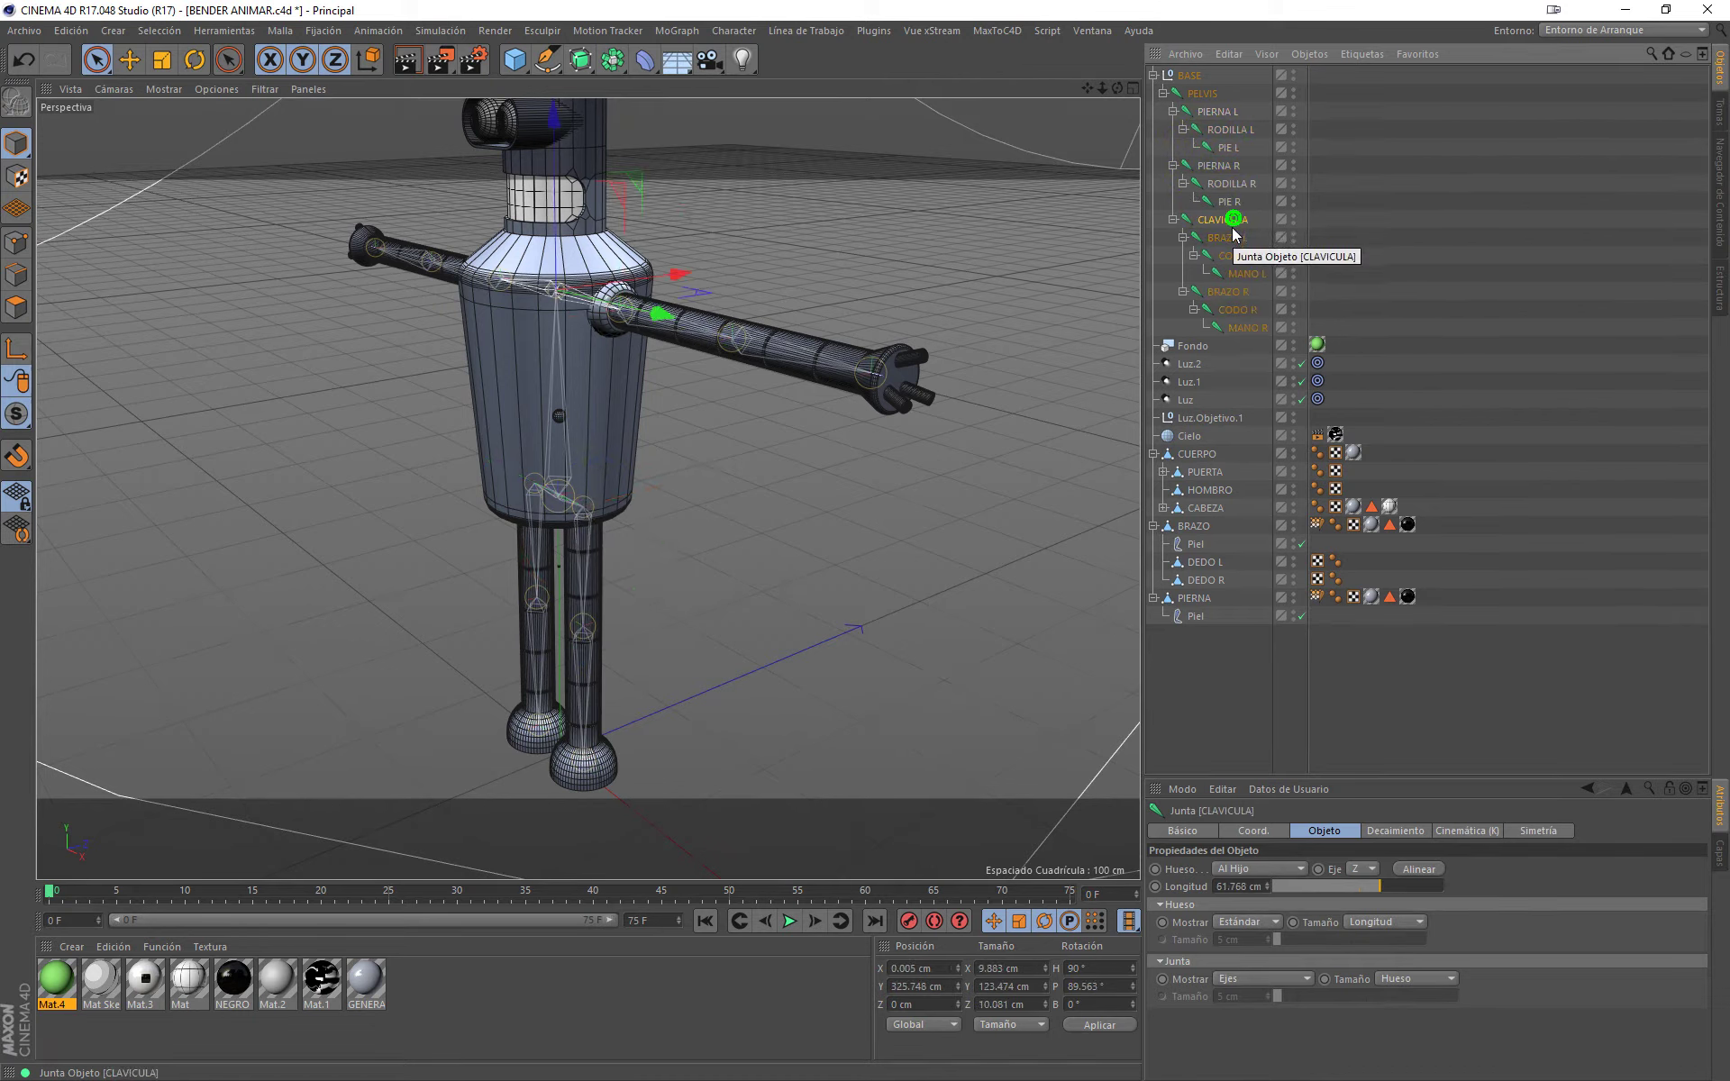
left_click(1232, 236)
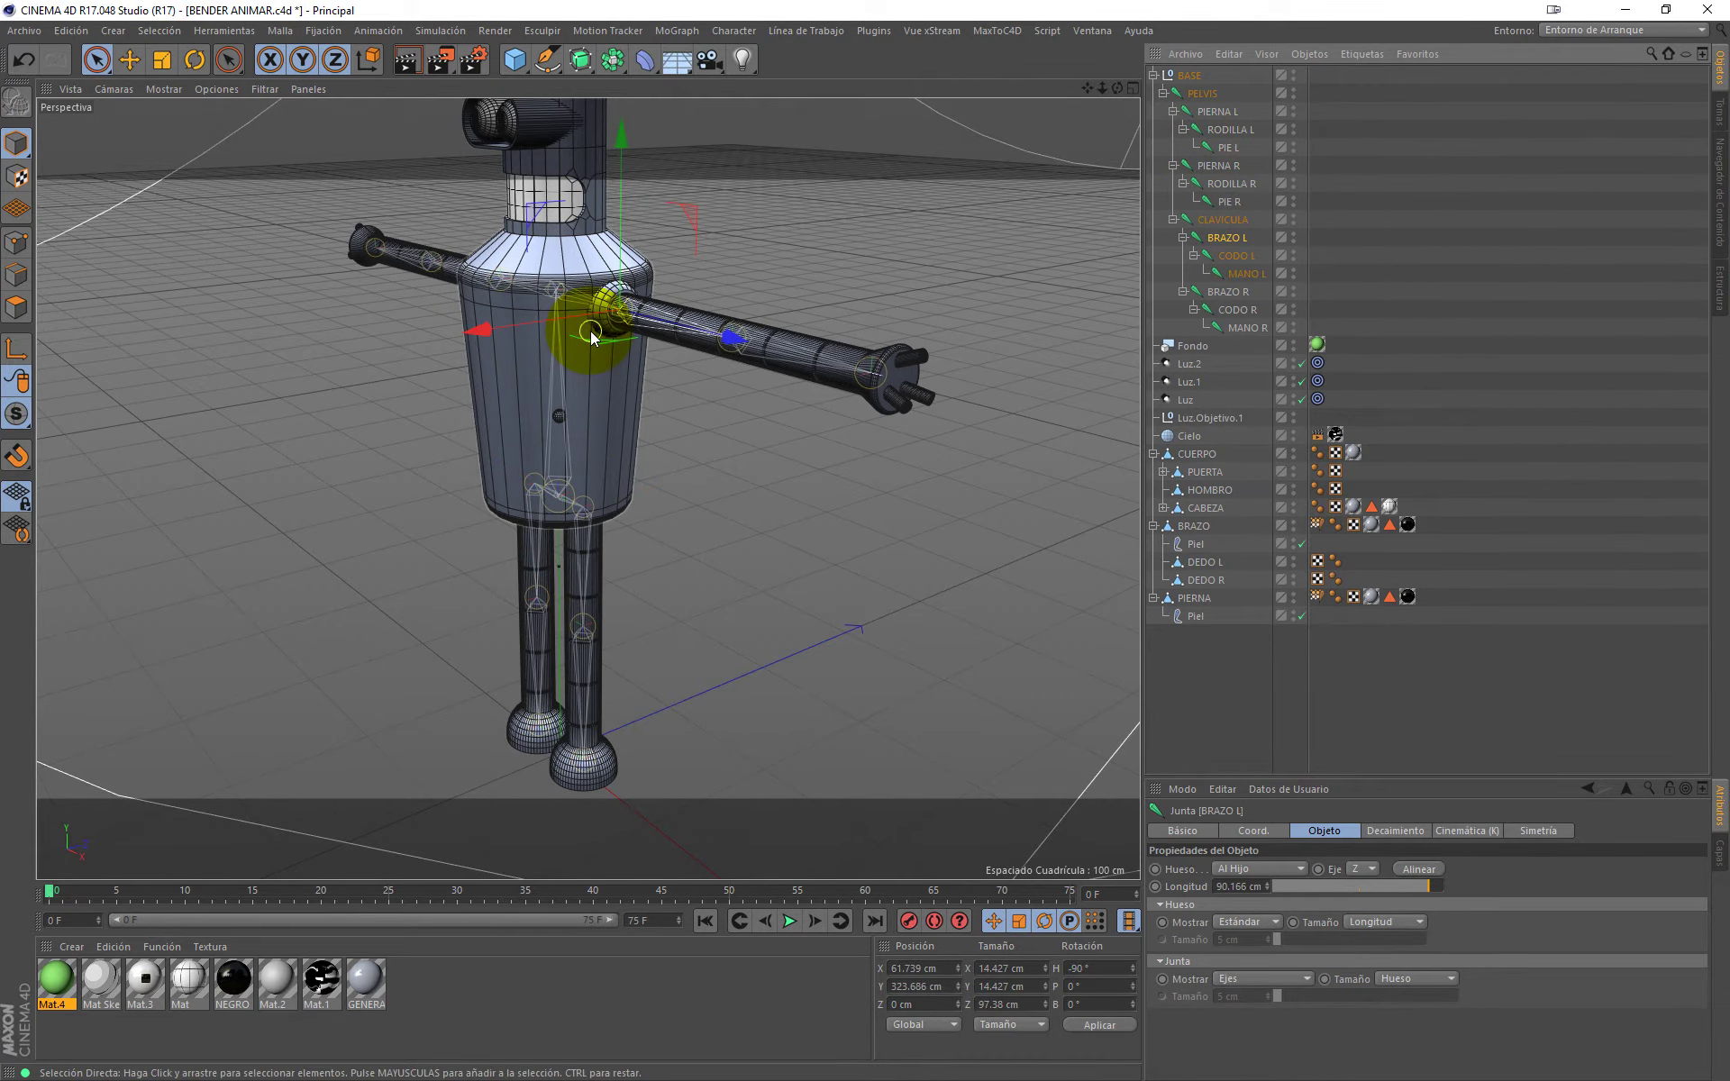
key("r")
left_click_drag(612, 340, 608, 345)
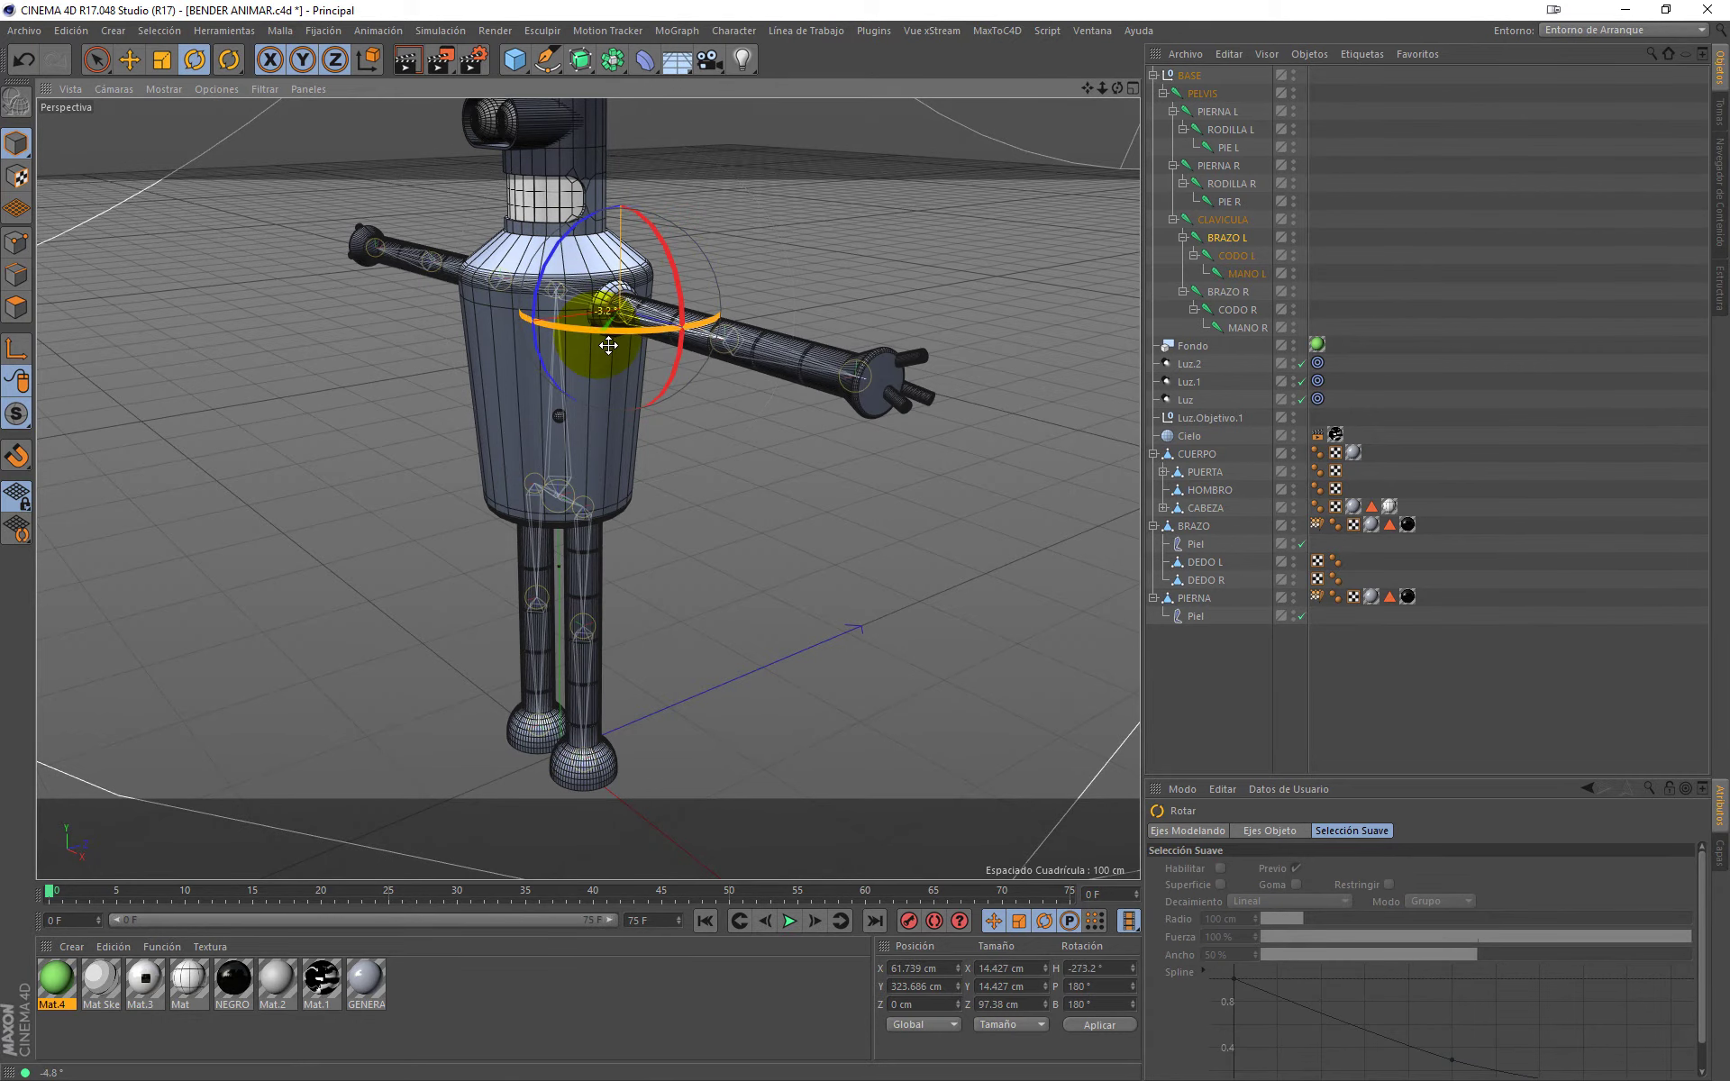
key("ctrl+z")
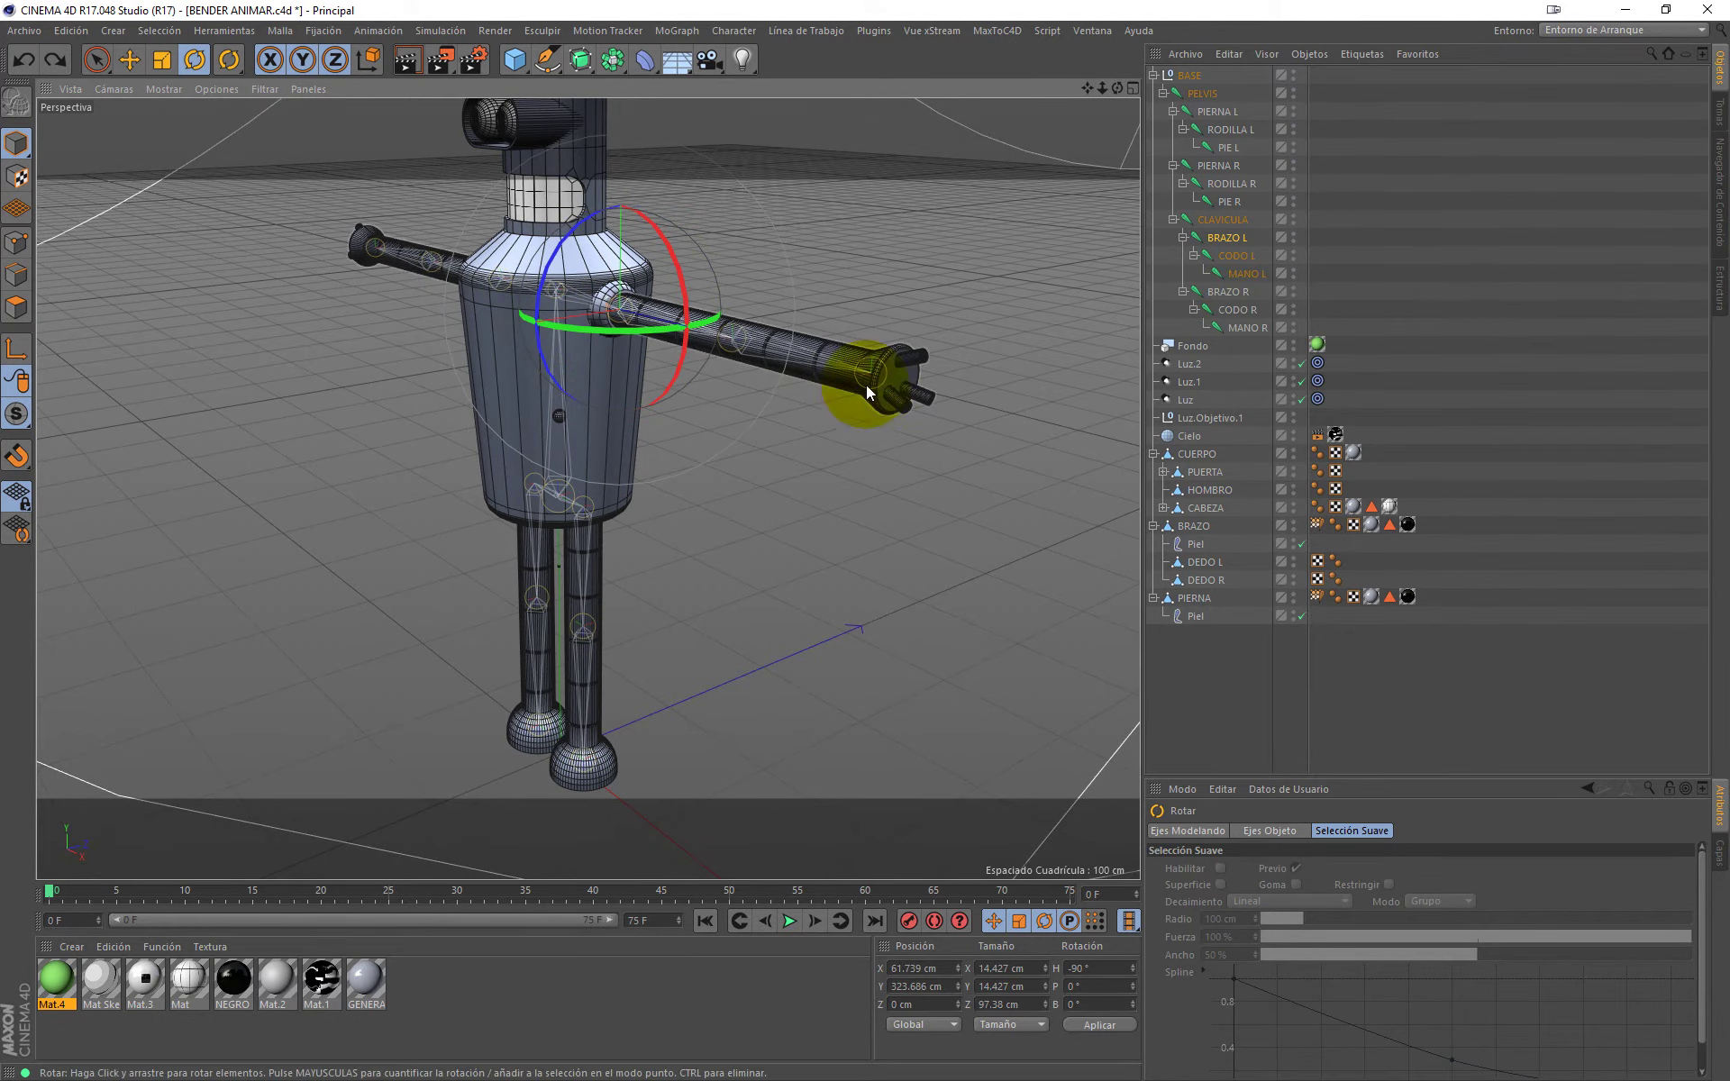
left_click_drag(666, 340, 896, 410)
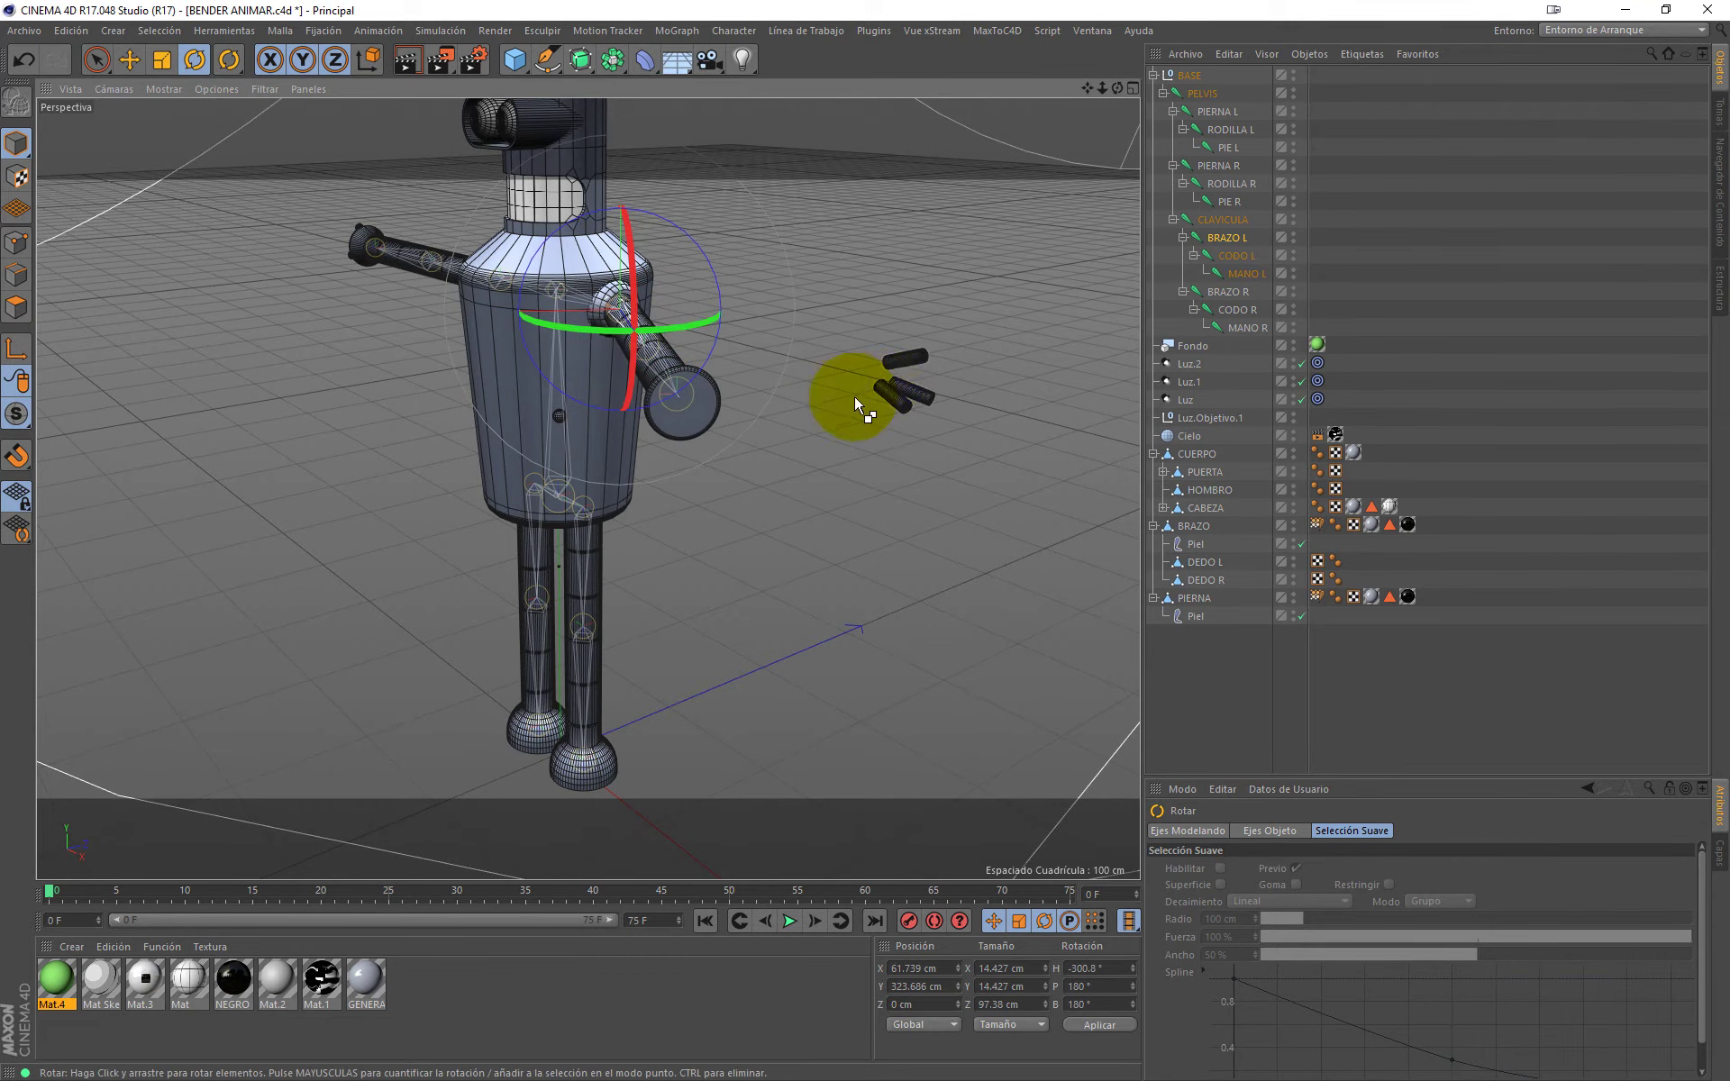
key("ctrl+z")
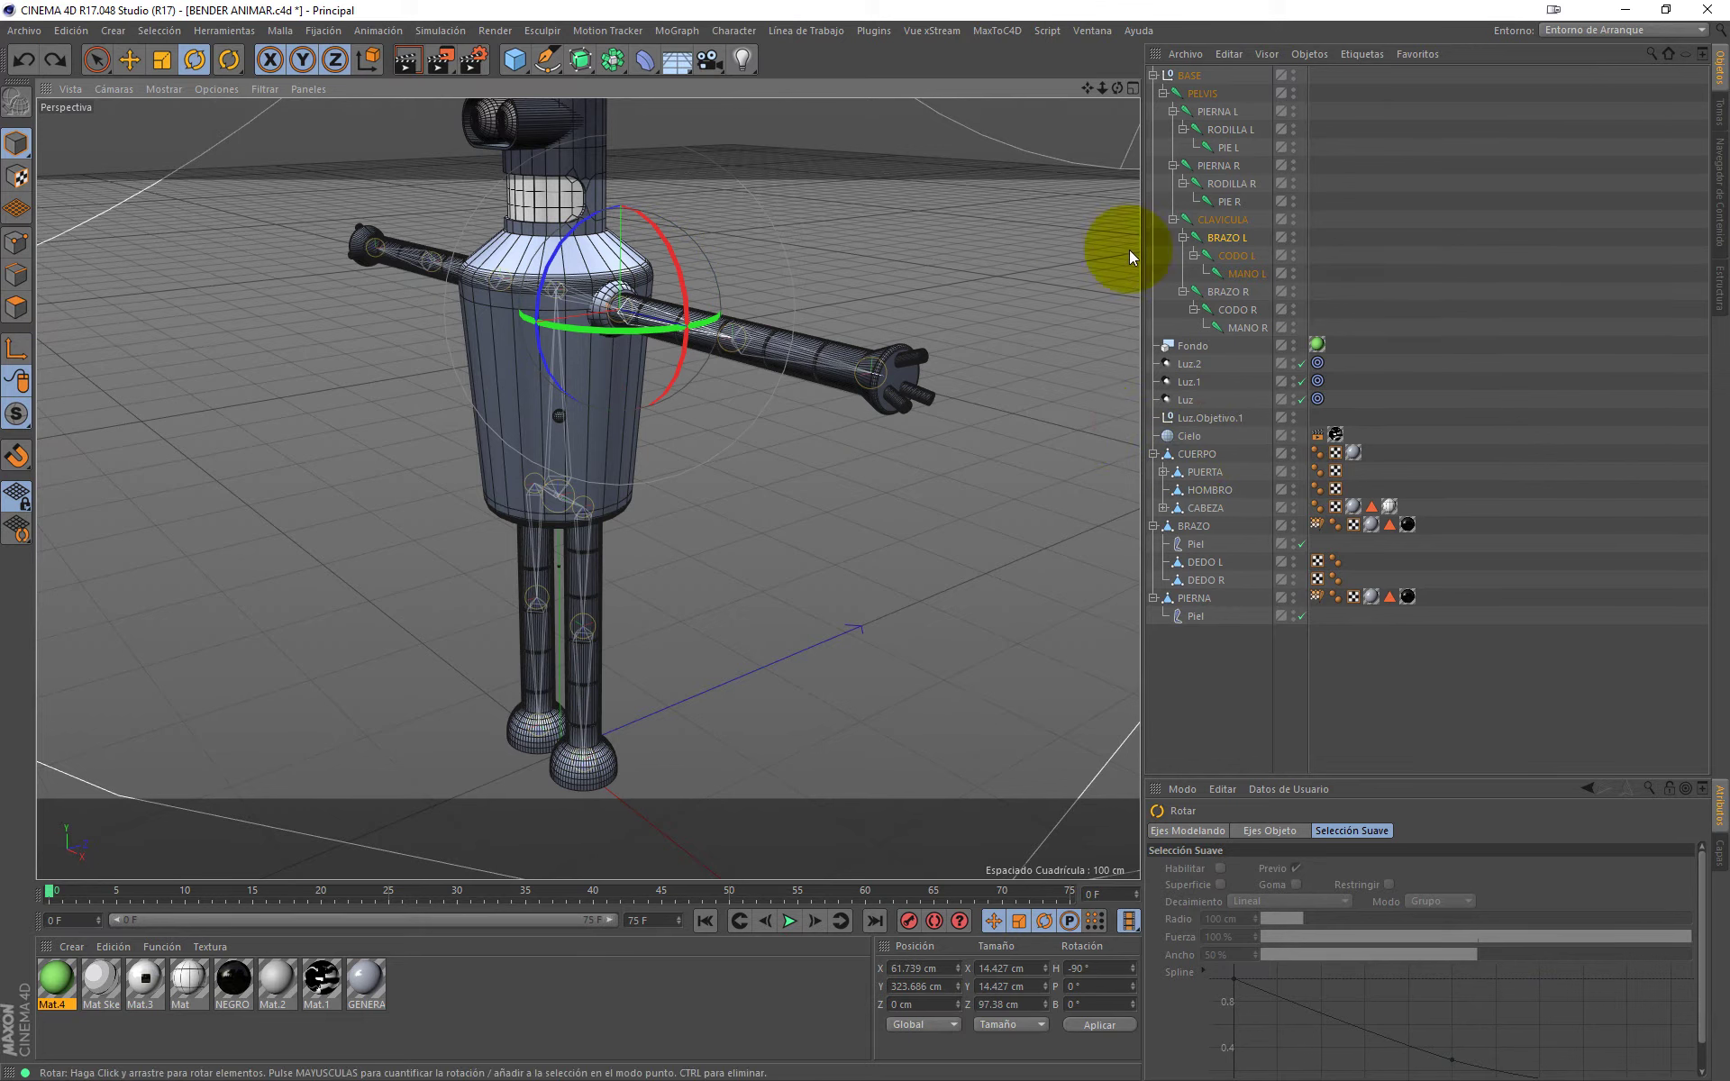
left_click(1248, 274)
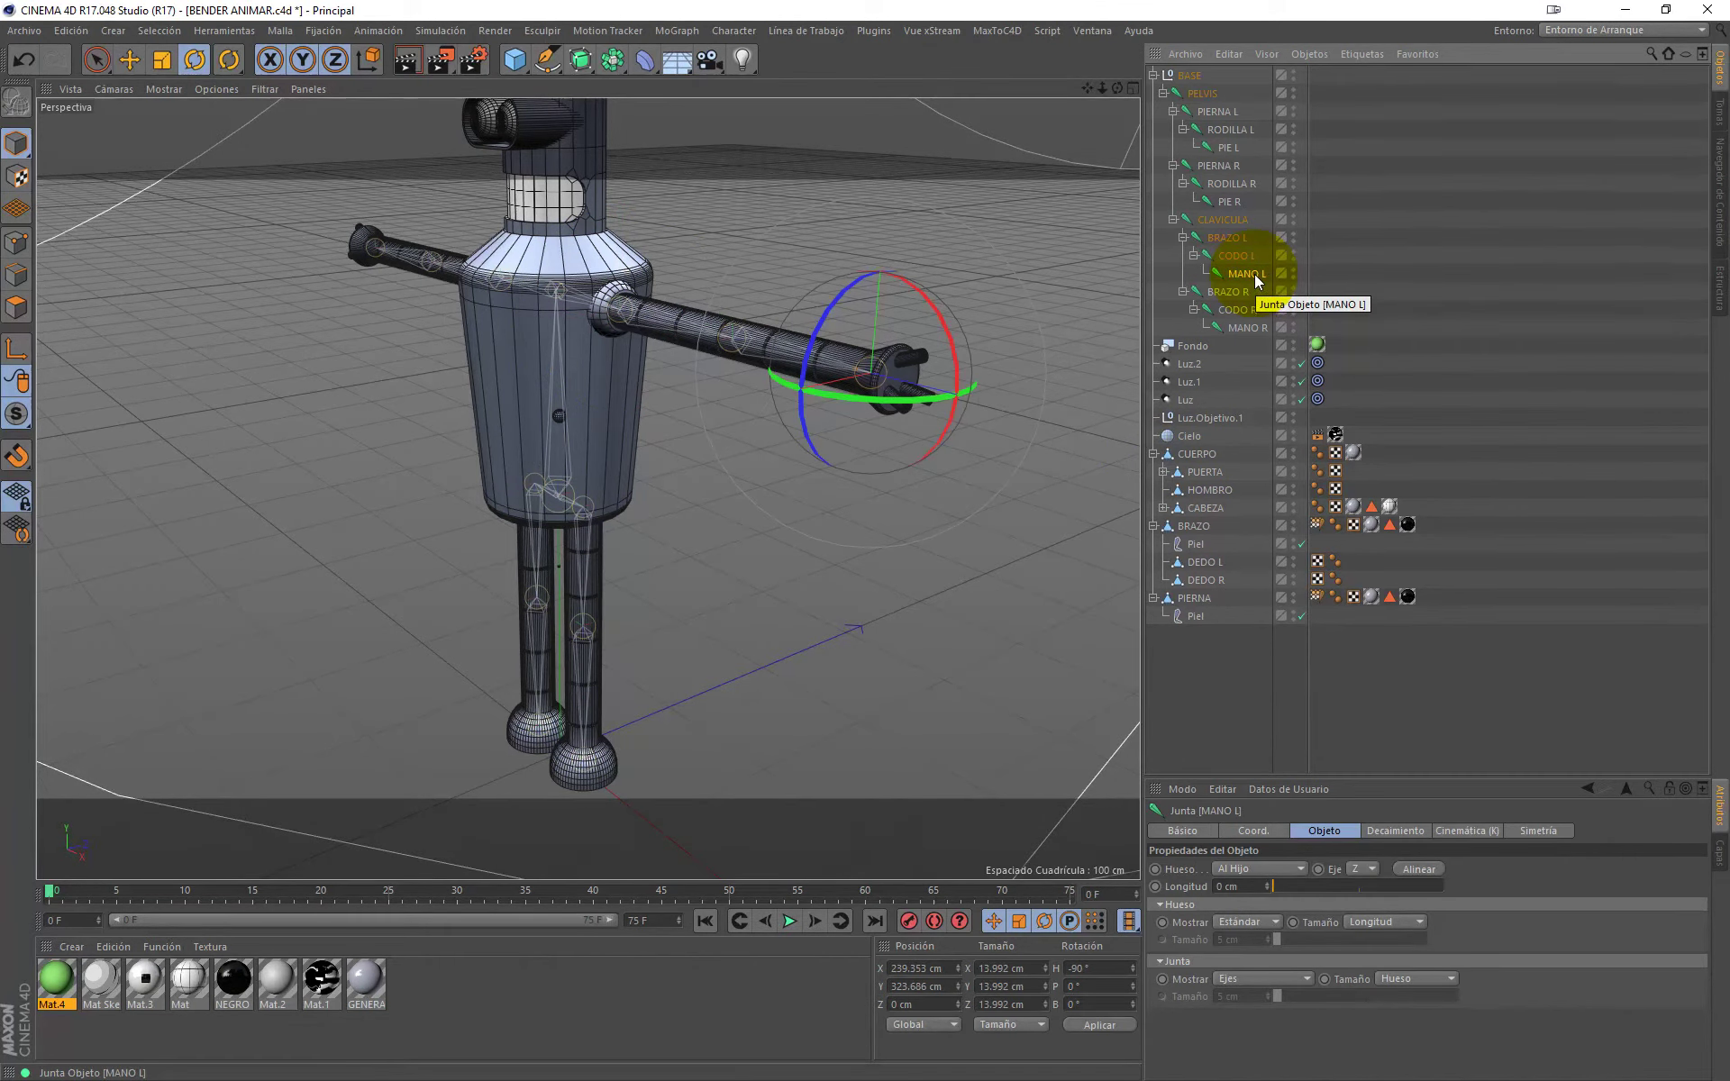
Step: Parent DEDO L under MANO L and test it by bending the CODO L elbow
left_click(1208, 580)
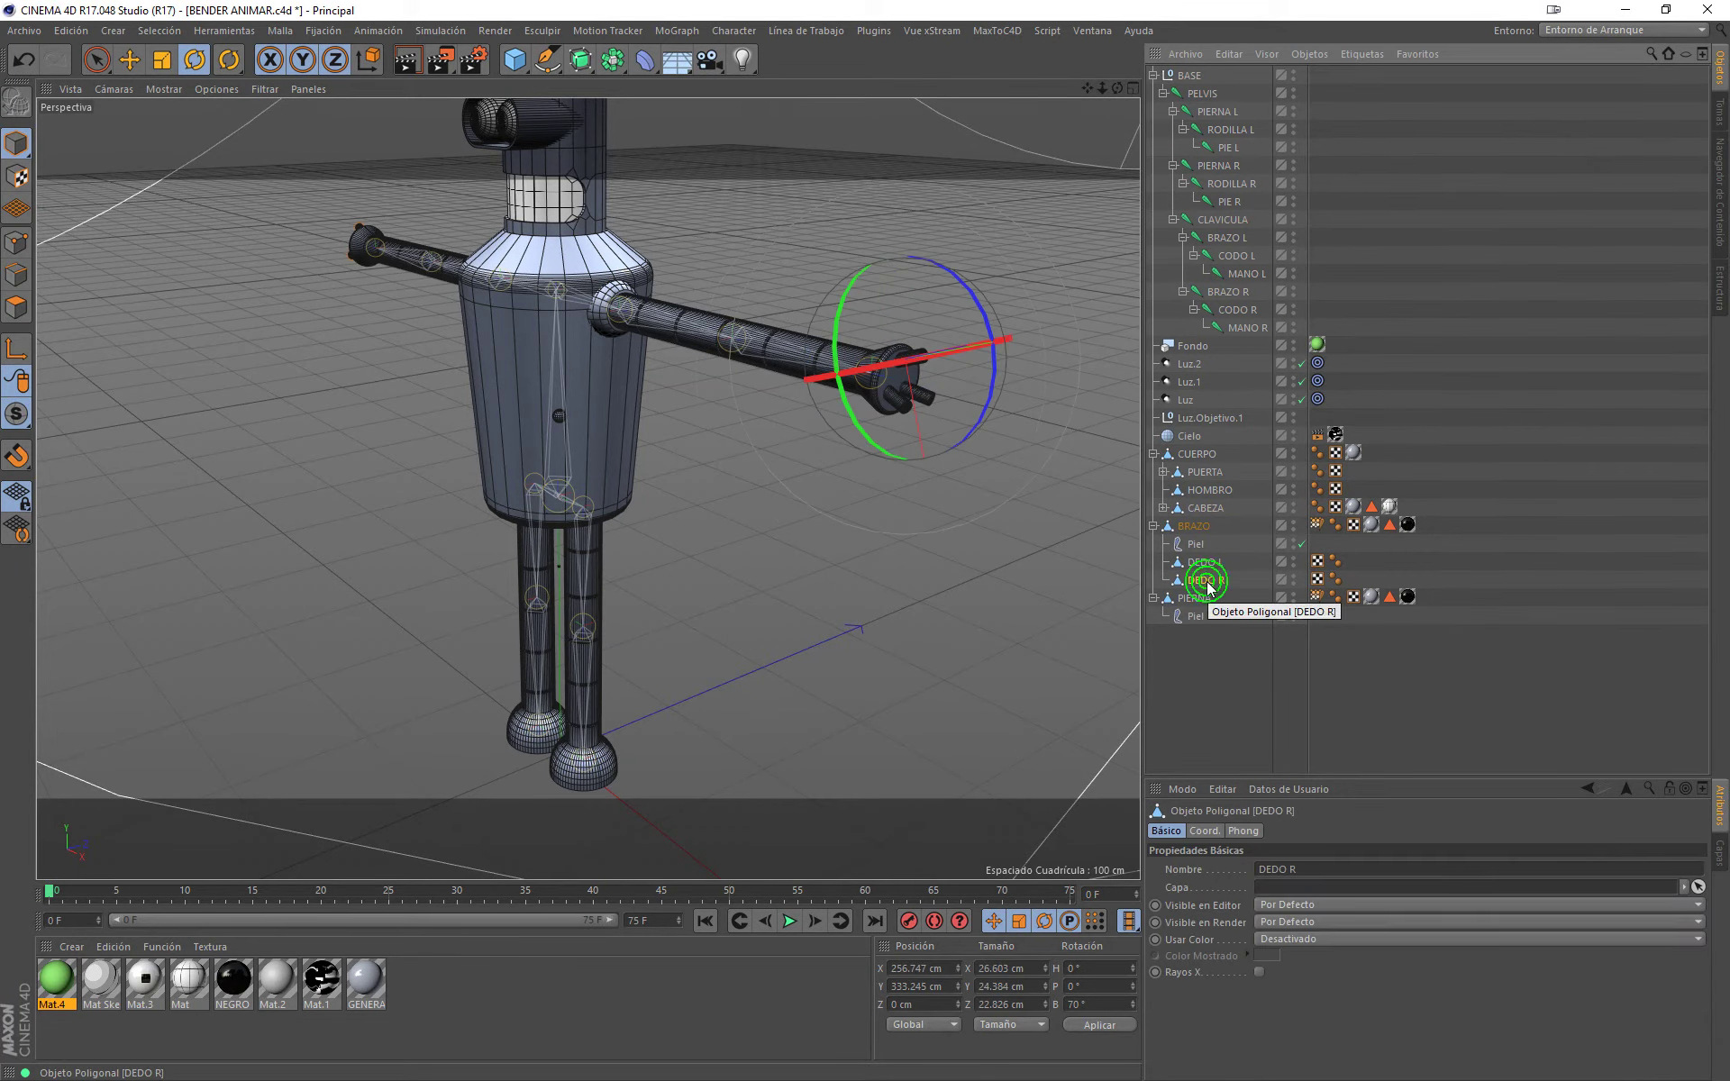
left_click(1247, 330)
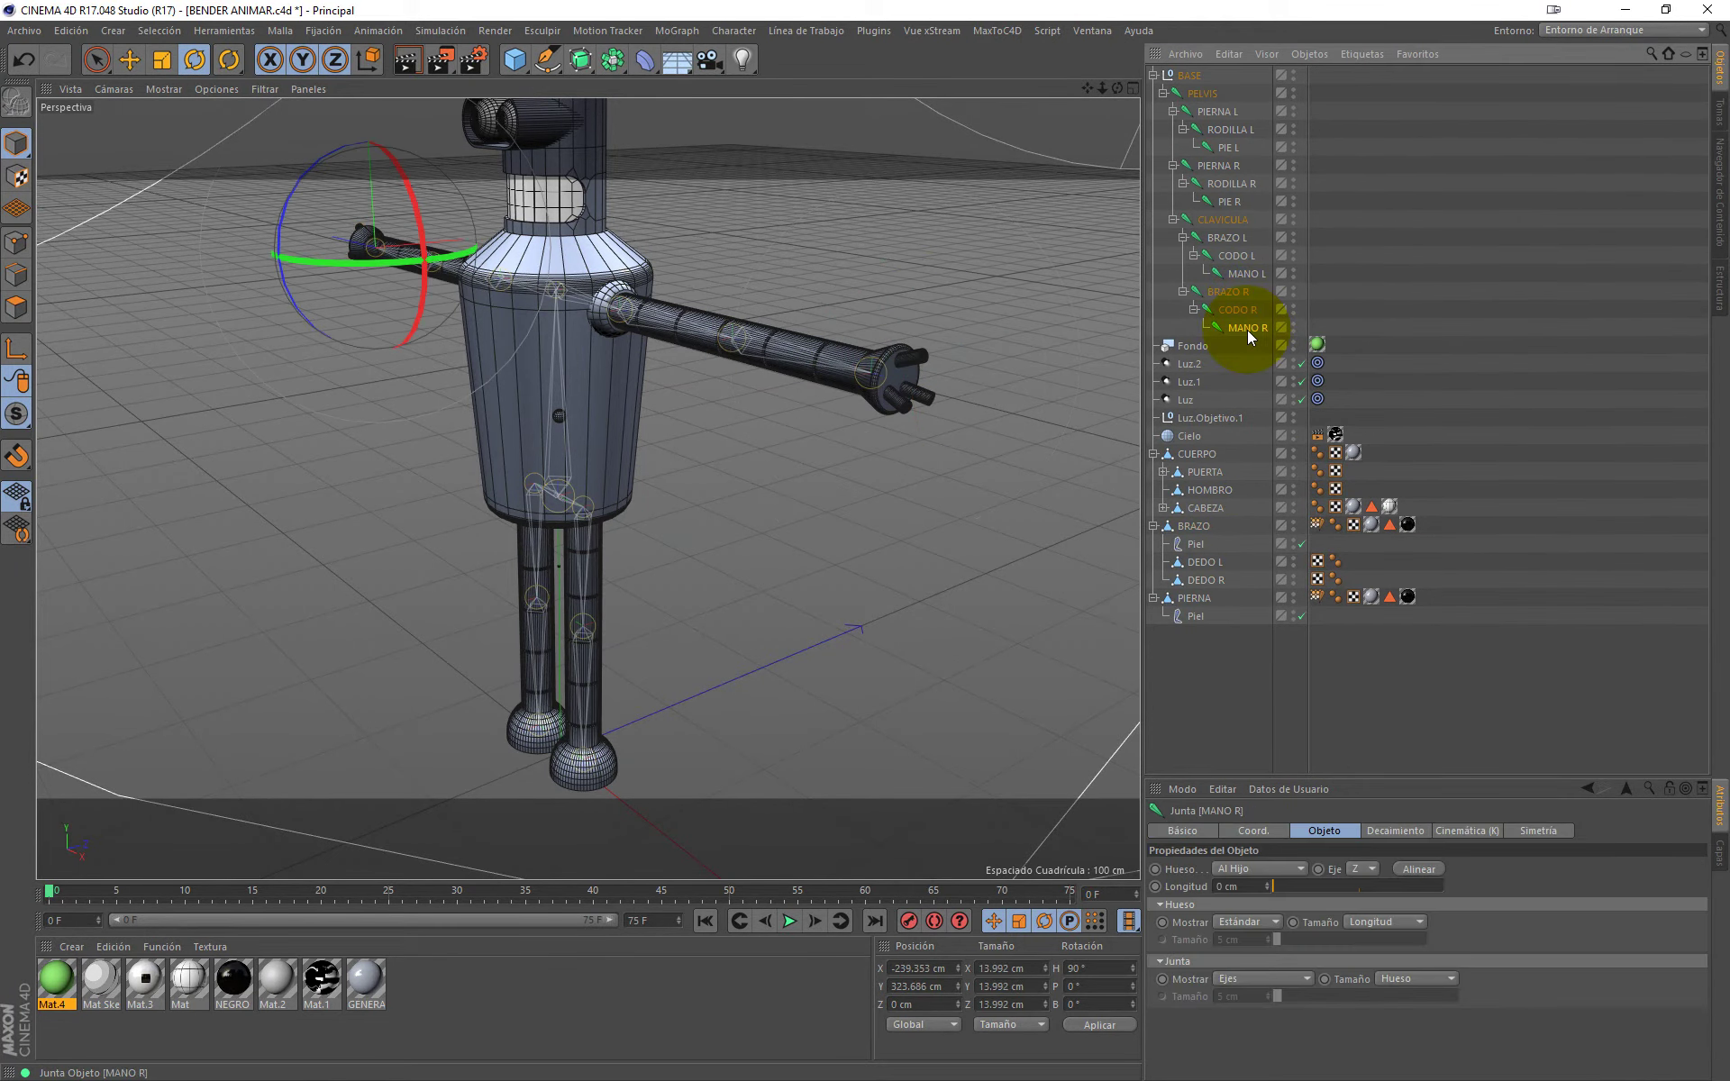
left_click(1251, 275)
left_click(1205, 562)
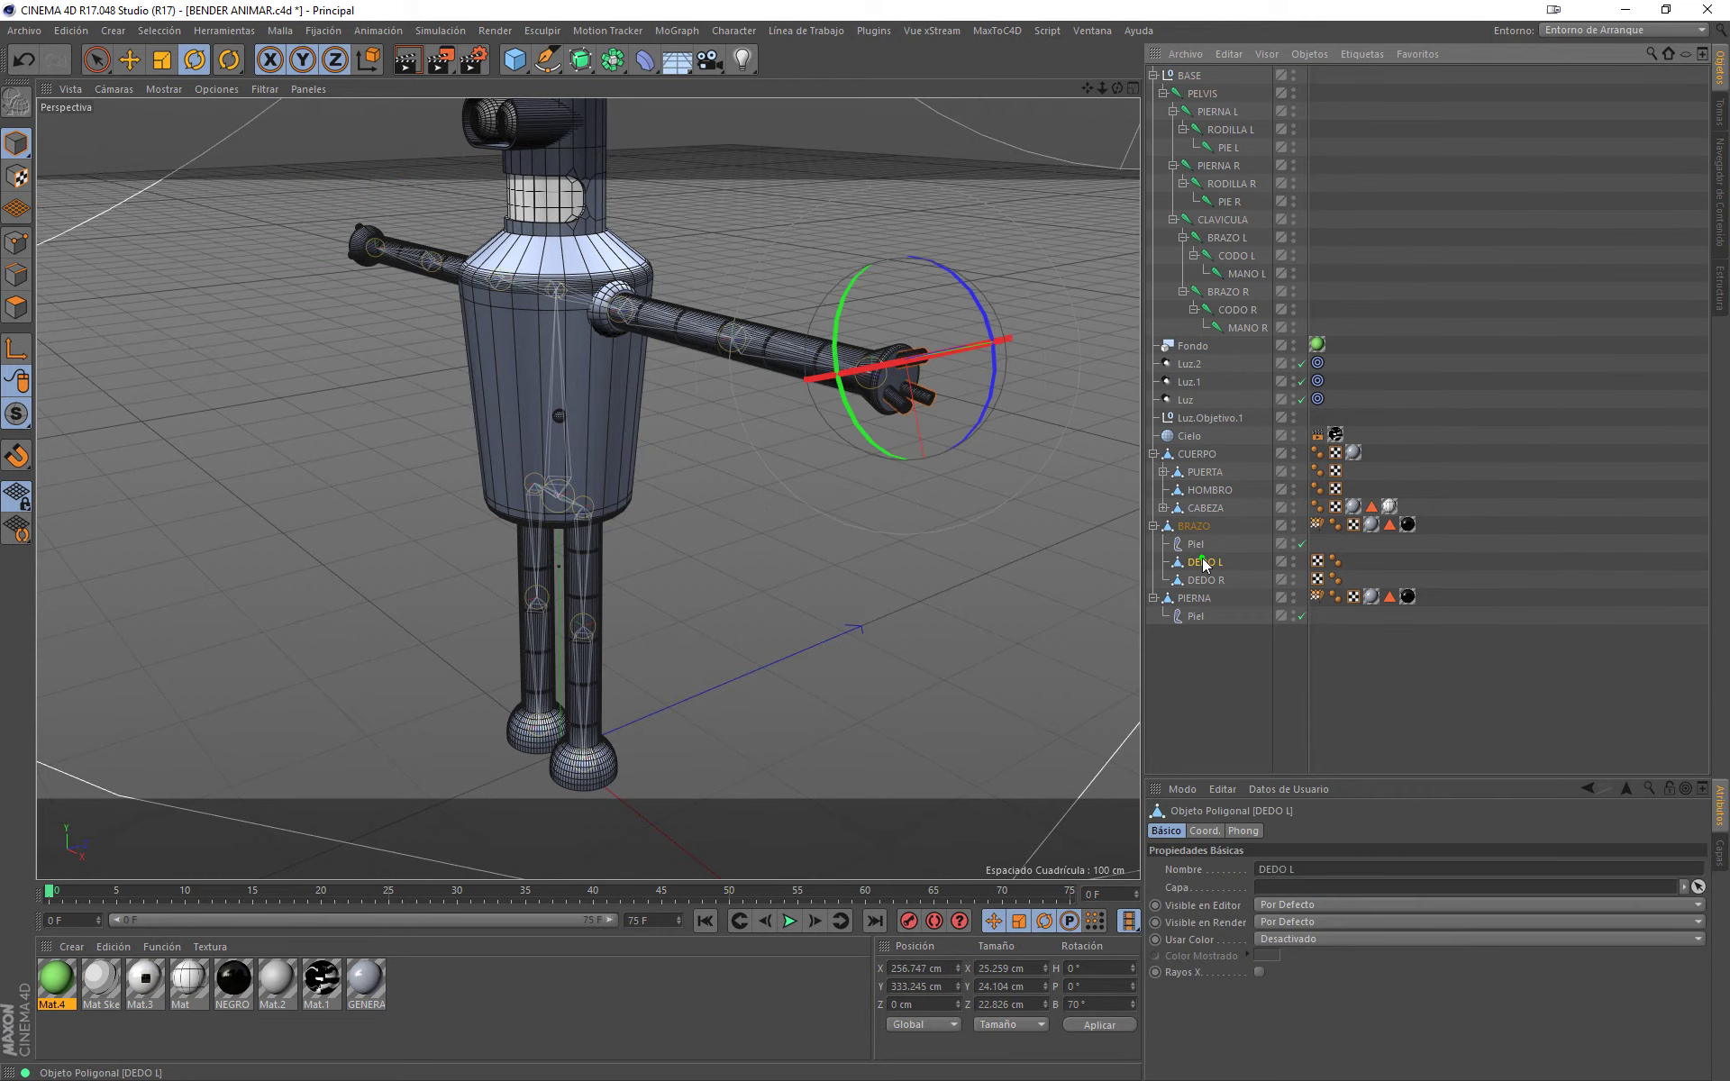
left_click_drag(1207, 564, 1258, 280)
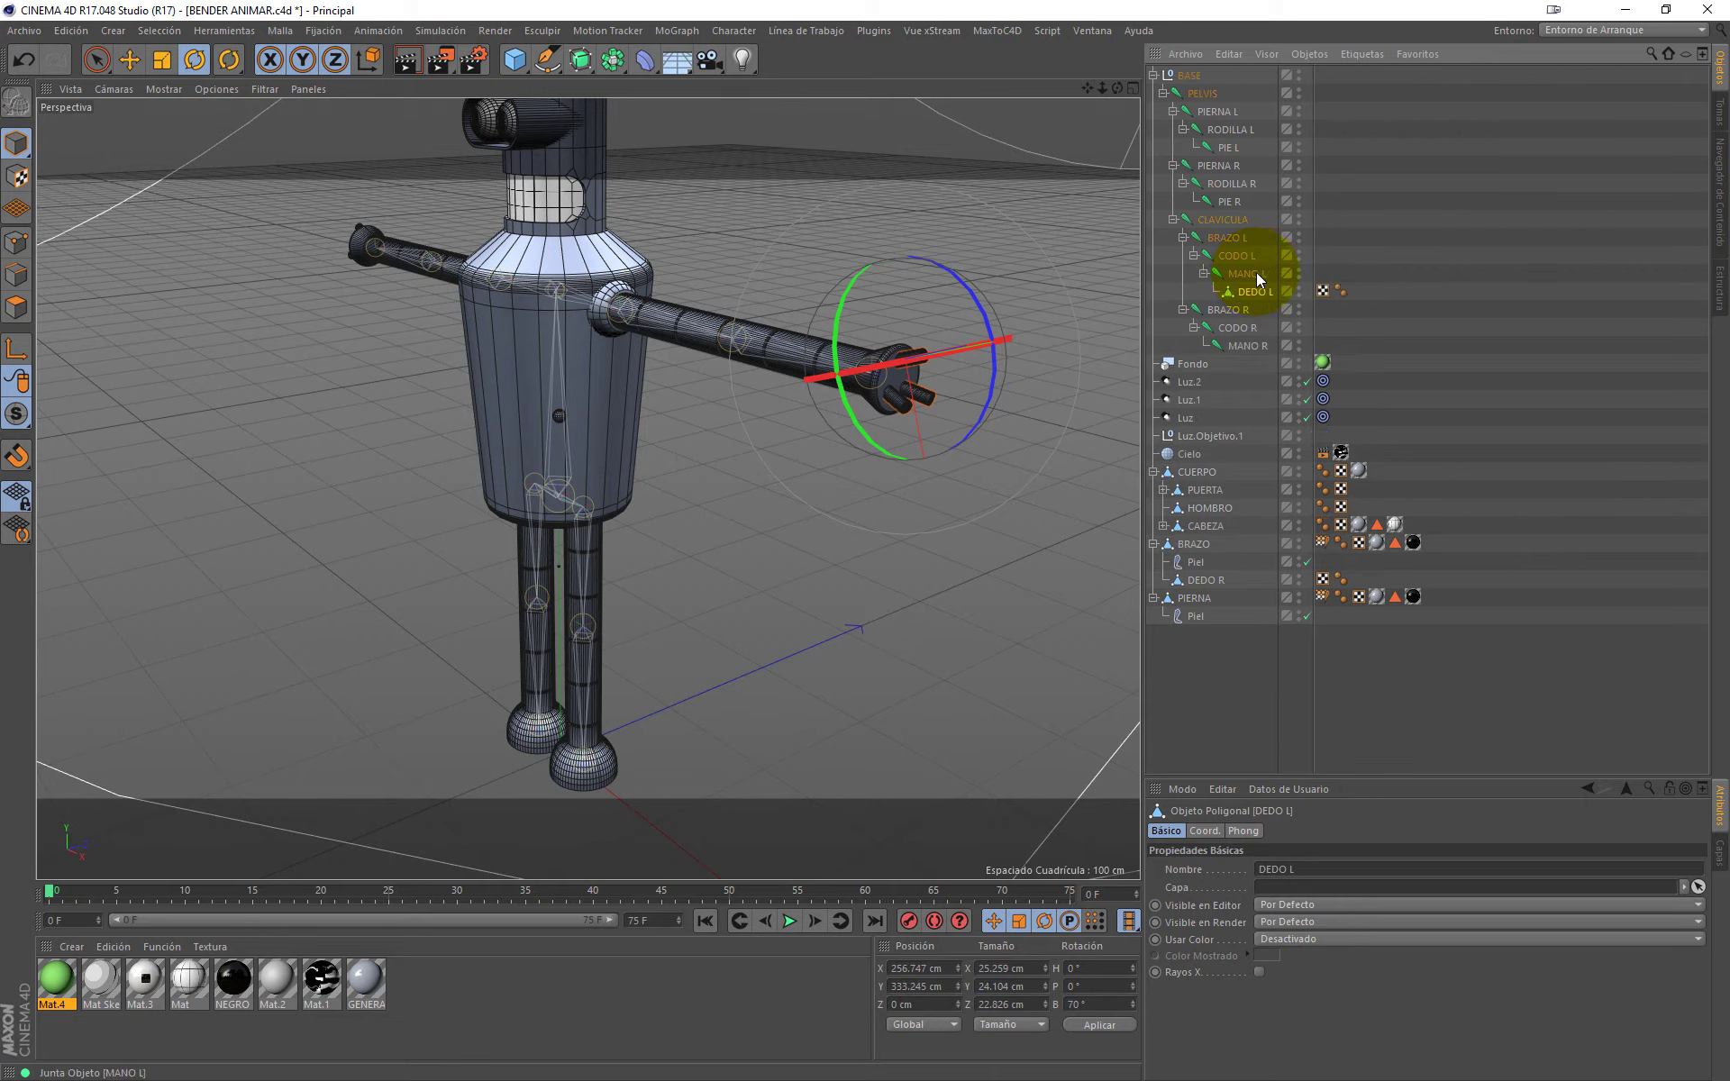
left_click(1249, 260)
left_click_drag(770, 360, 645, 372)
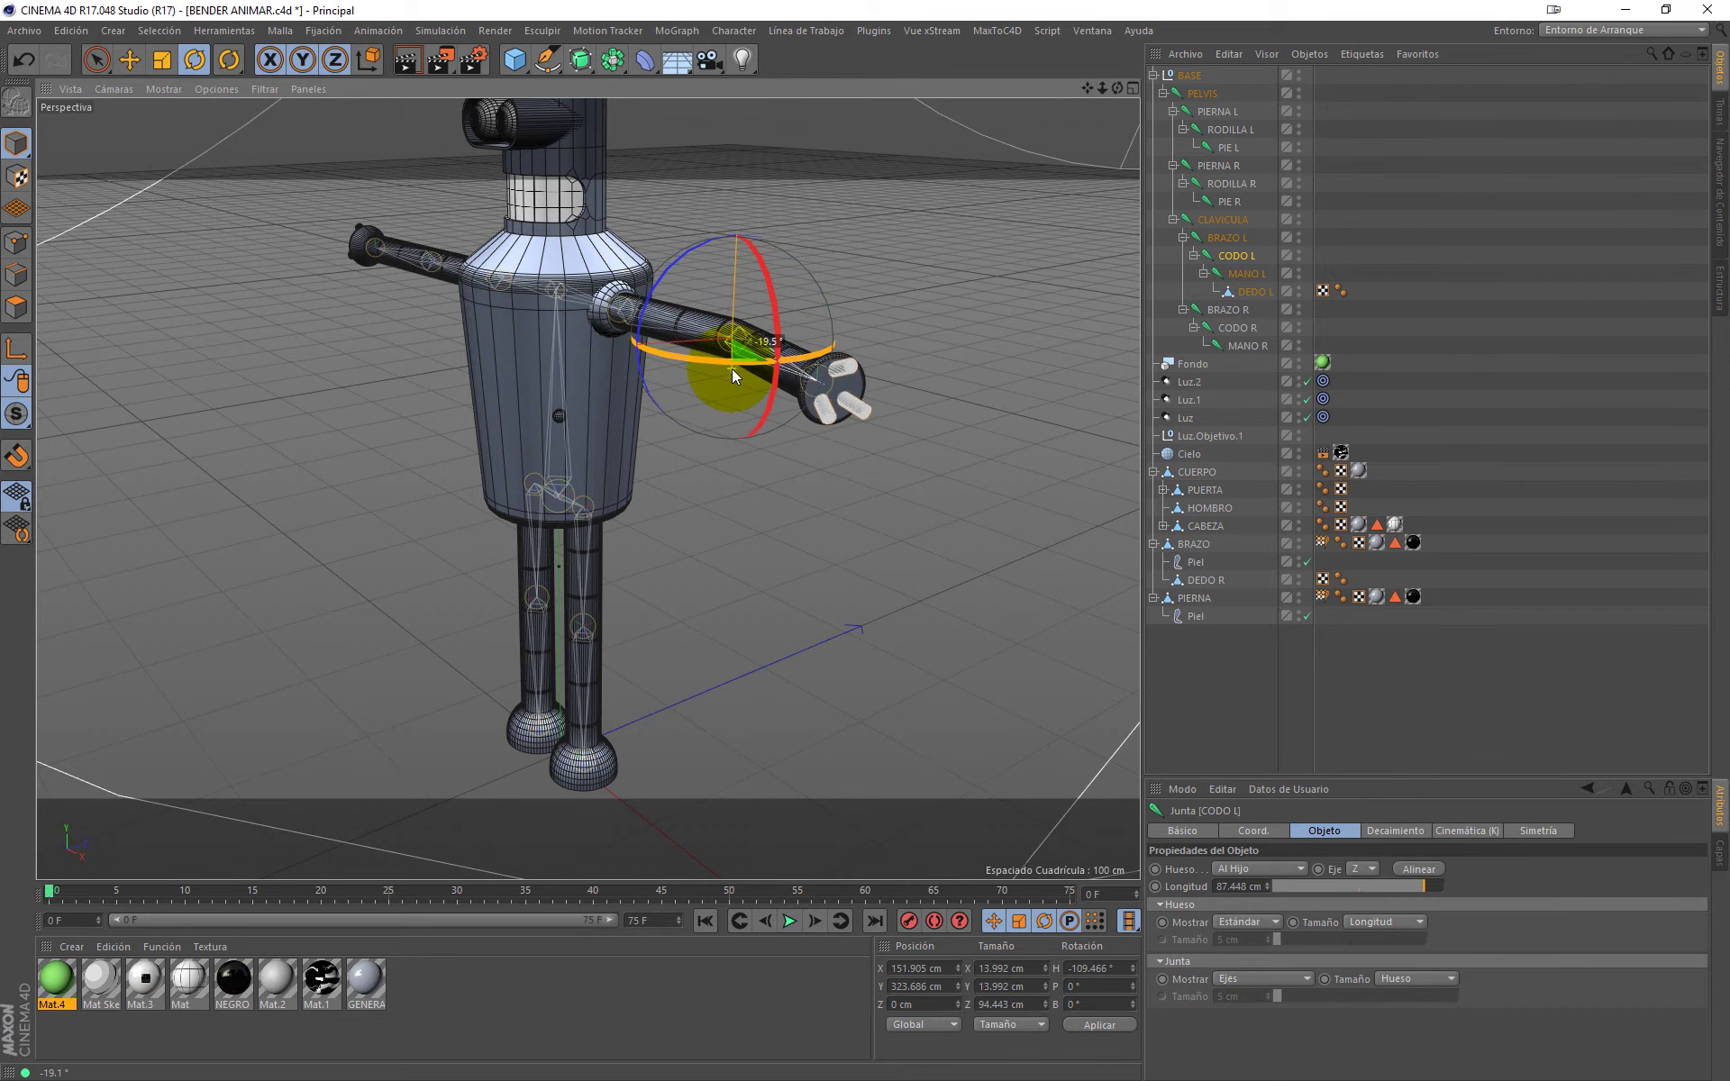
left_click_drag(645, 366, 742, 370, "ctrl")
key("ctrl+z")
Step: Parent DEDO R under MANO R, test-bend CODO R, then undo the bend
left_click(1220, 580)
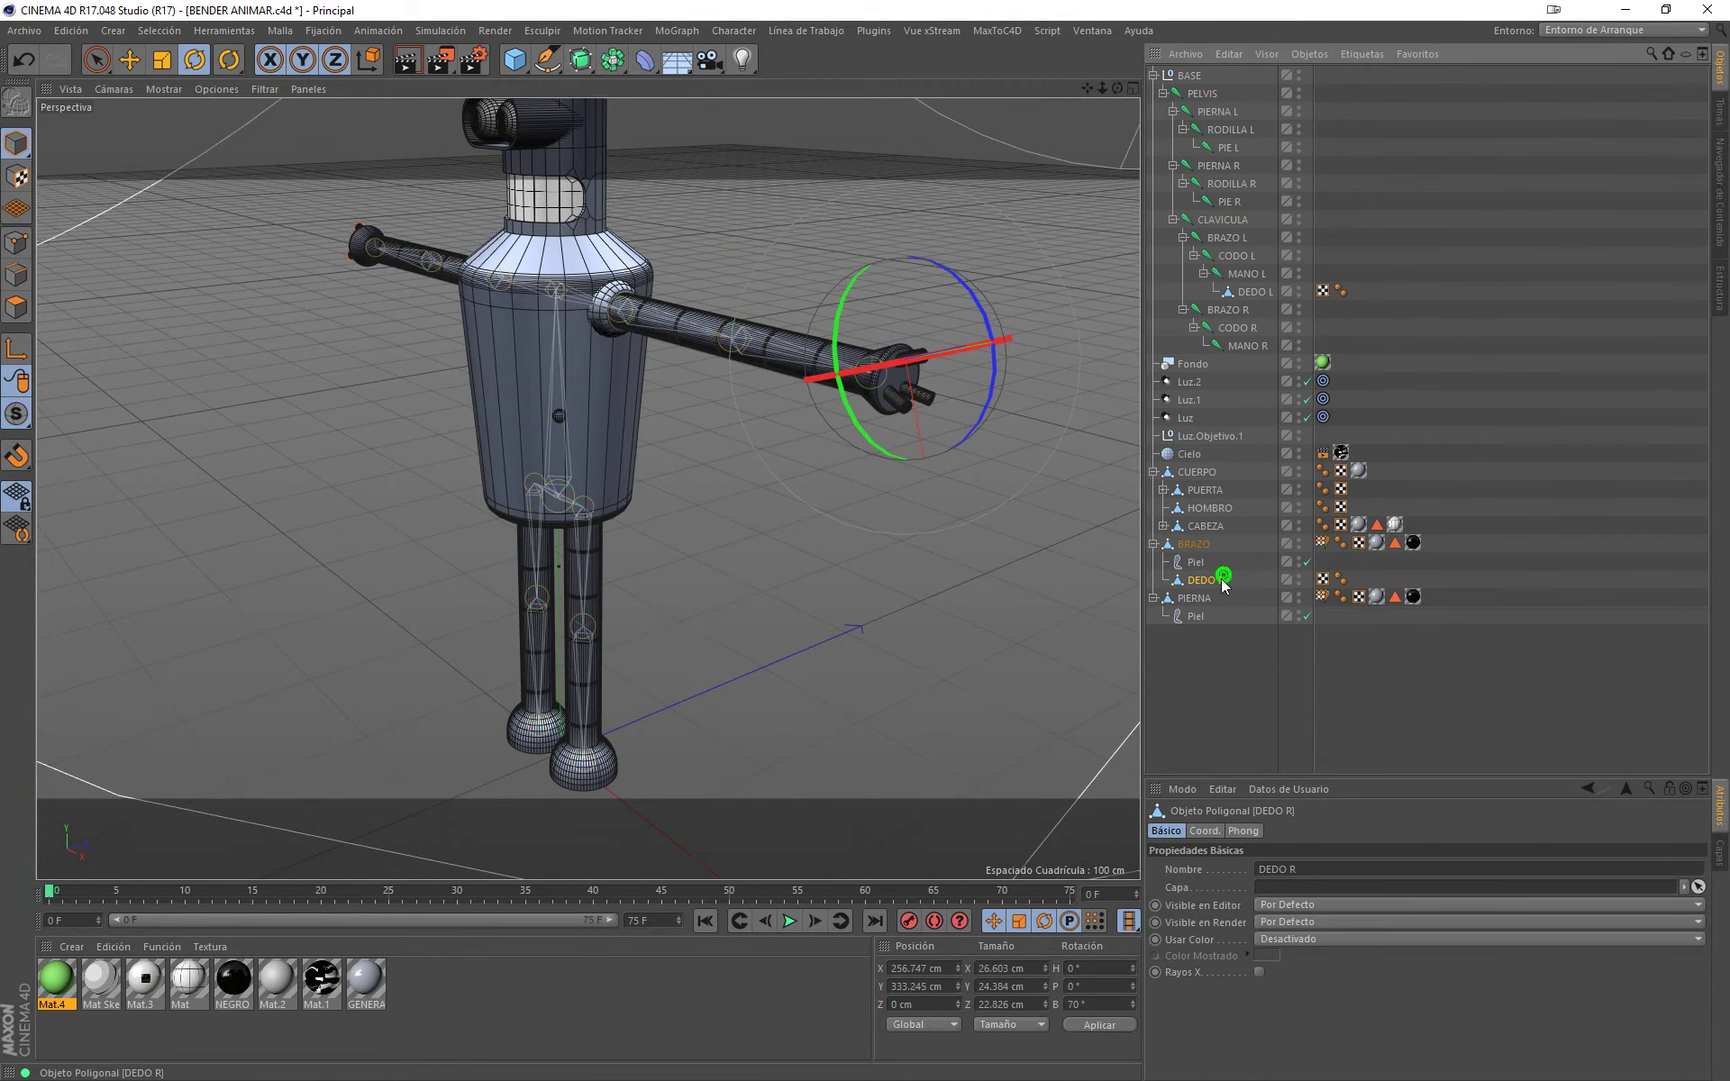
left_click_drag(1272, 416, 1265, 351)
left_click(1240, 327)
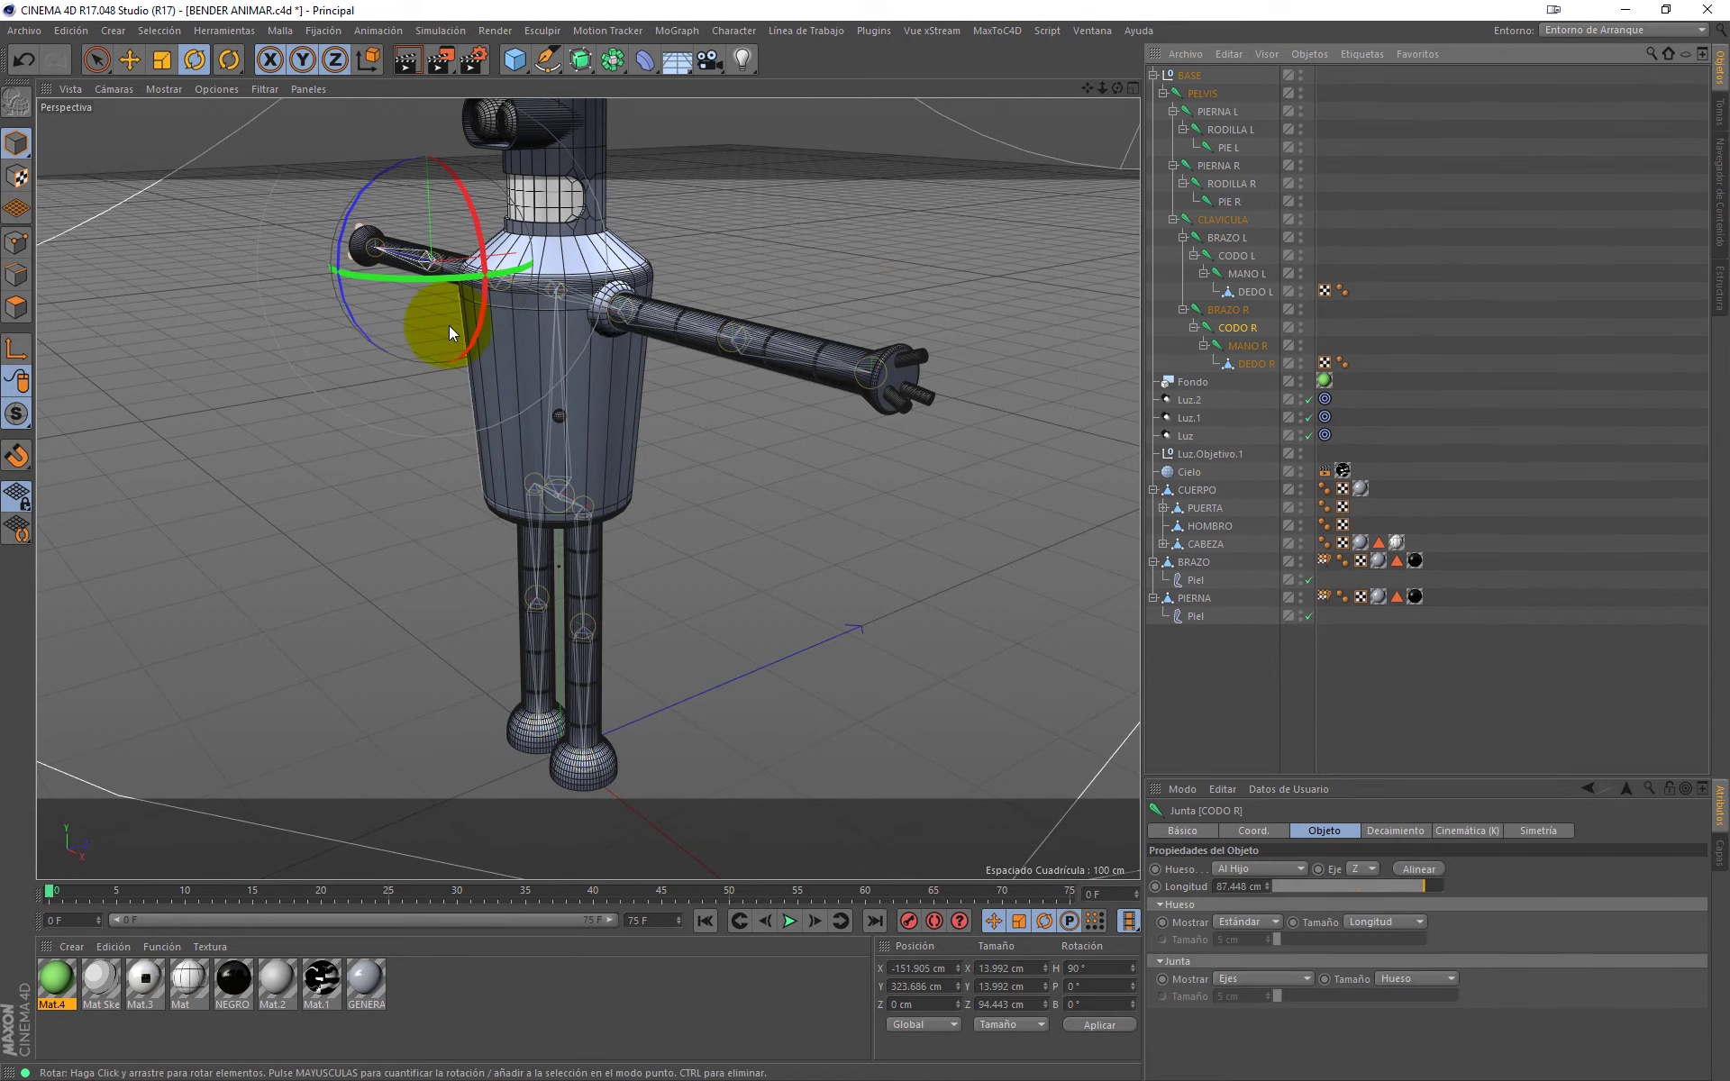
mouse_move(448, 326)
left_mouse_down("alt")
mouse_move(670, 332)
mouse_move(506, 362)
mouse_move(741, 327)
left_mouse_up("alt")
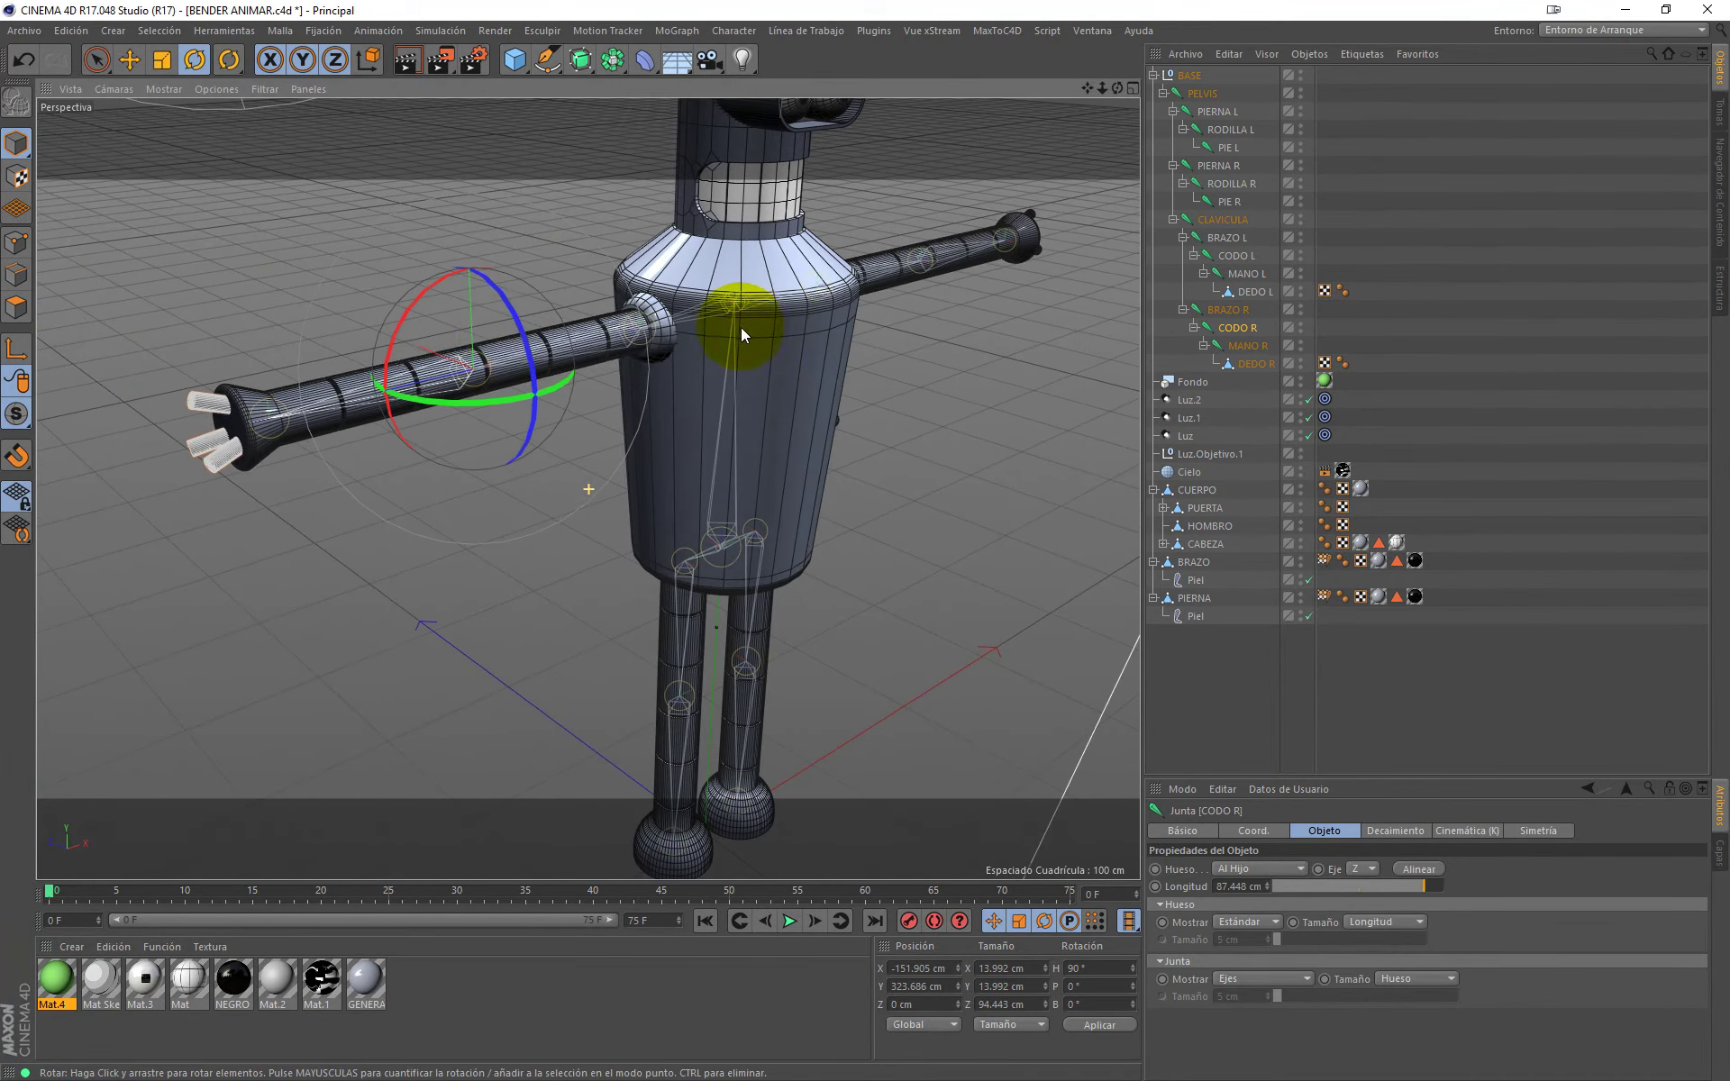
mouse_move(479, 400)
left_mouse_down()
mouse_move(571, 395)
mouse_move(386, 408)
mouse_move(532, 414)
left_mouse_up()
key("ctrl+z")
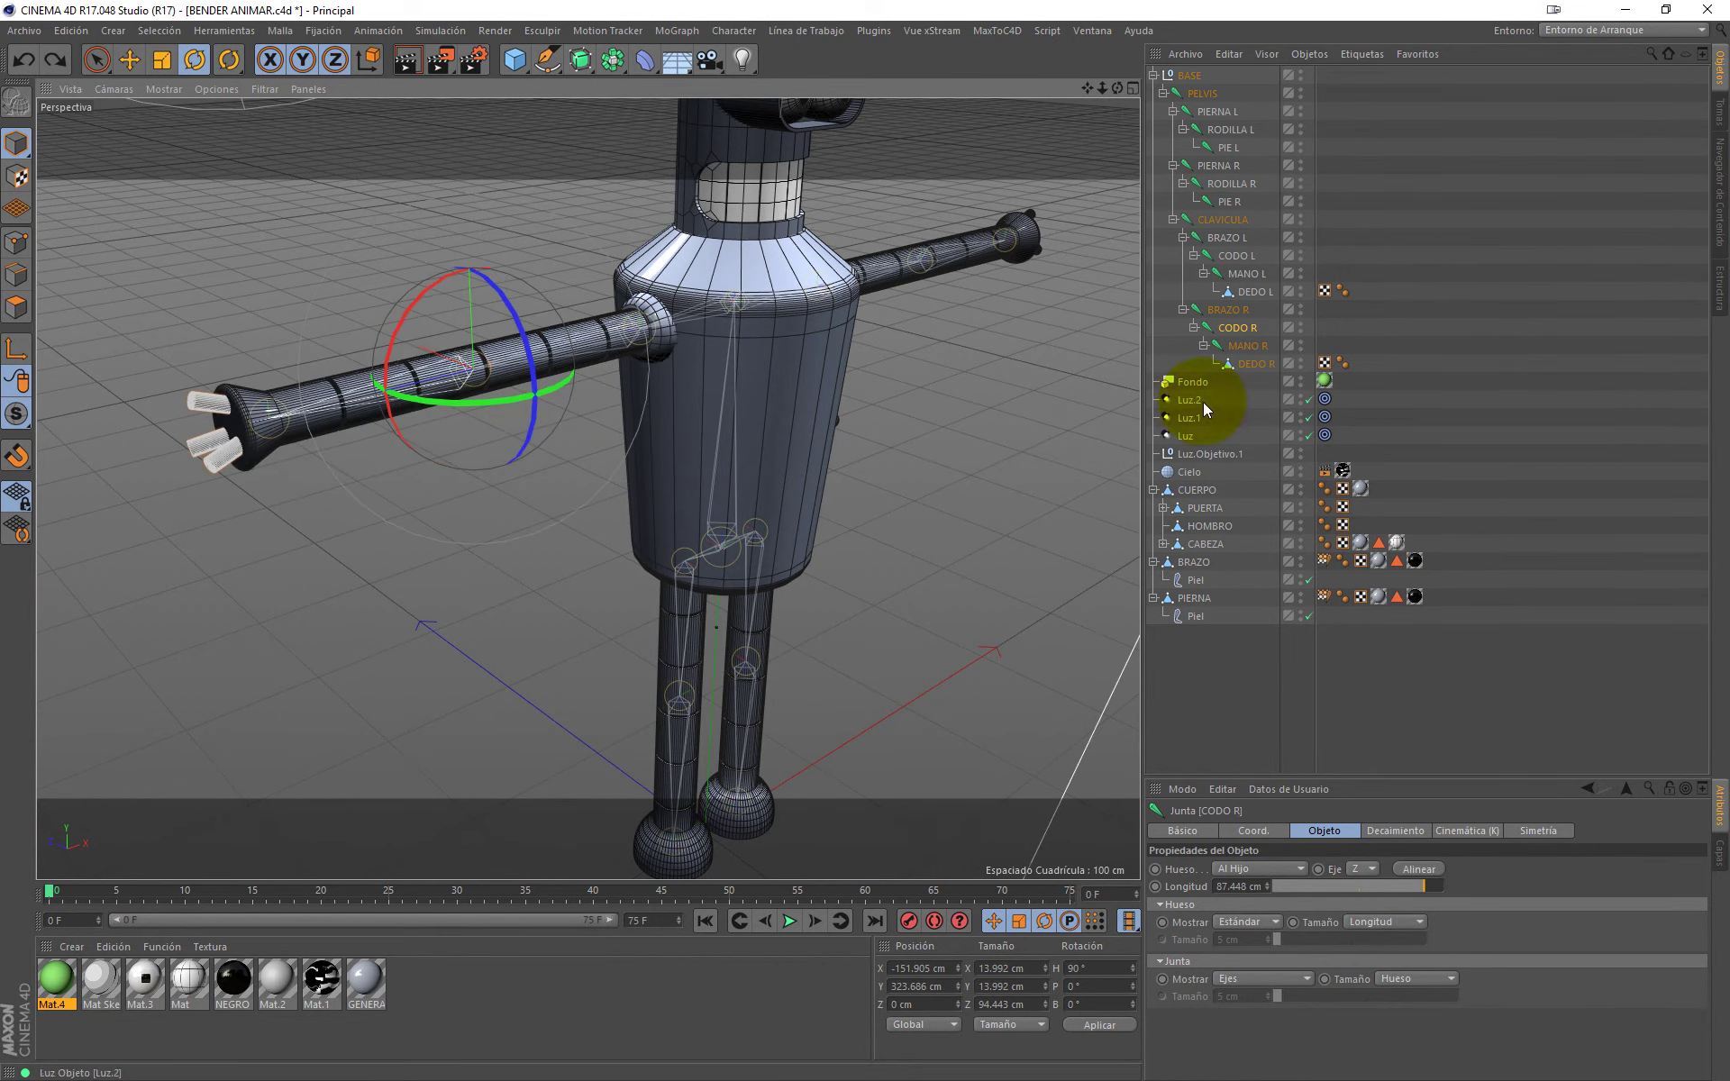
Step: Drag the CUERPO body group onto the PELVIS joint in the Object Manager
scroll(987, 411, "down", 2)
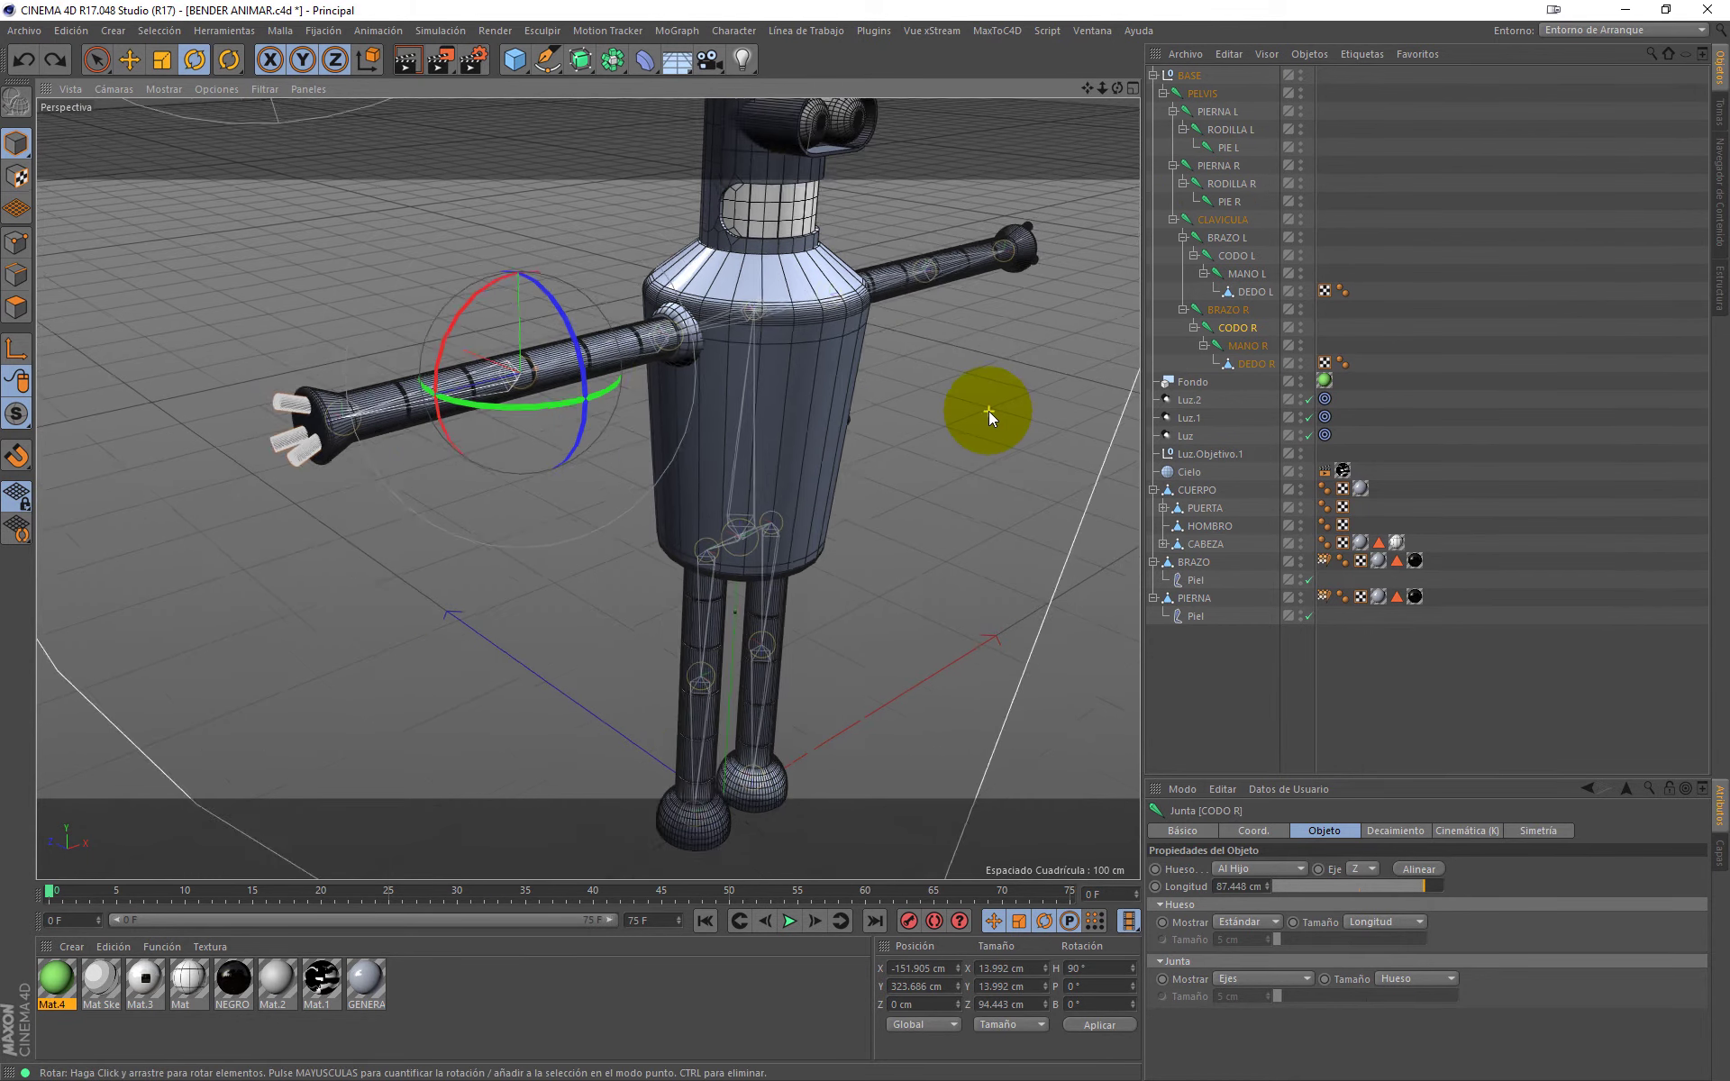
scroll(984, 408, "down", 2)
scroll(890, 474, "down", 2)
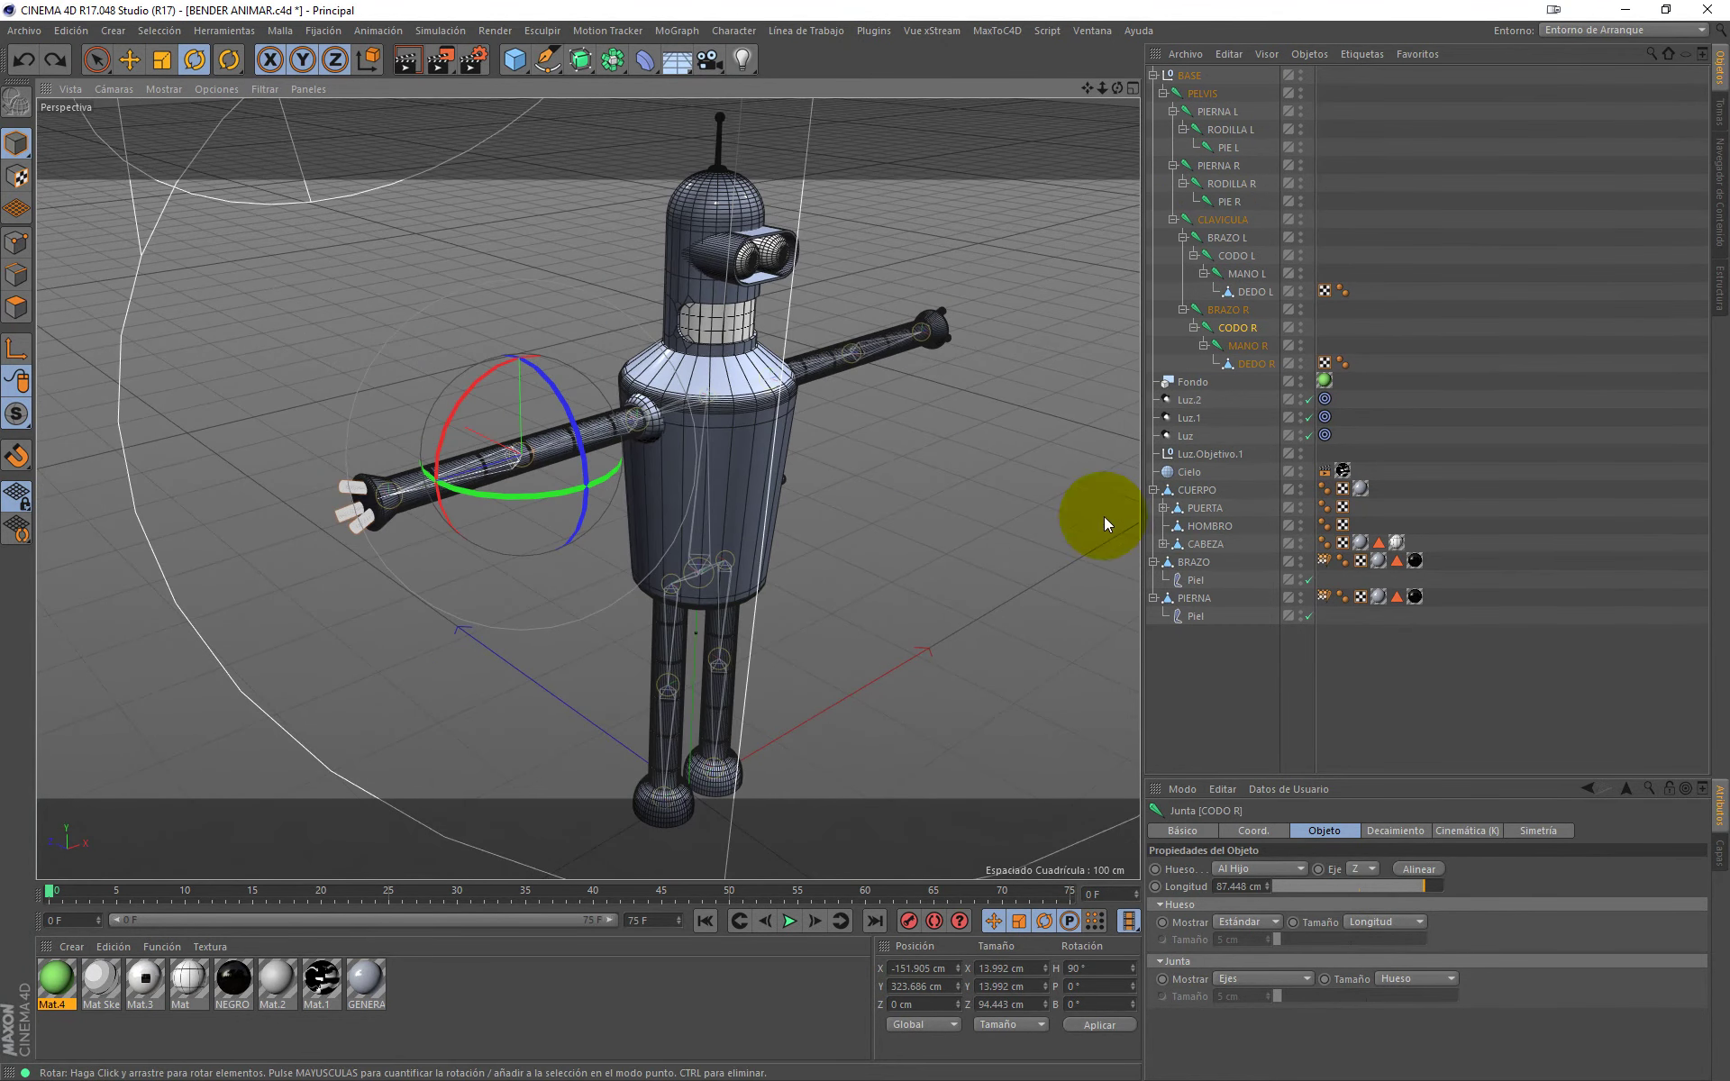
left_click(1198, 491)
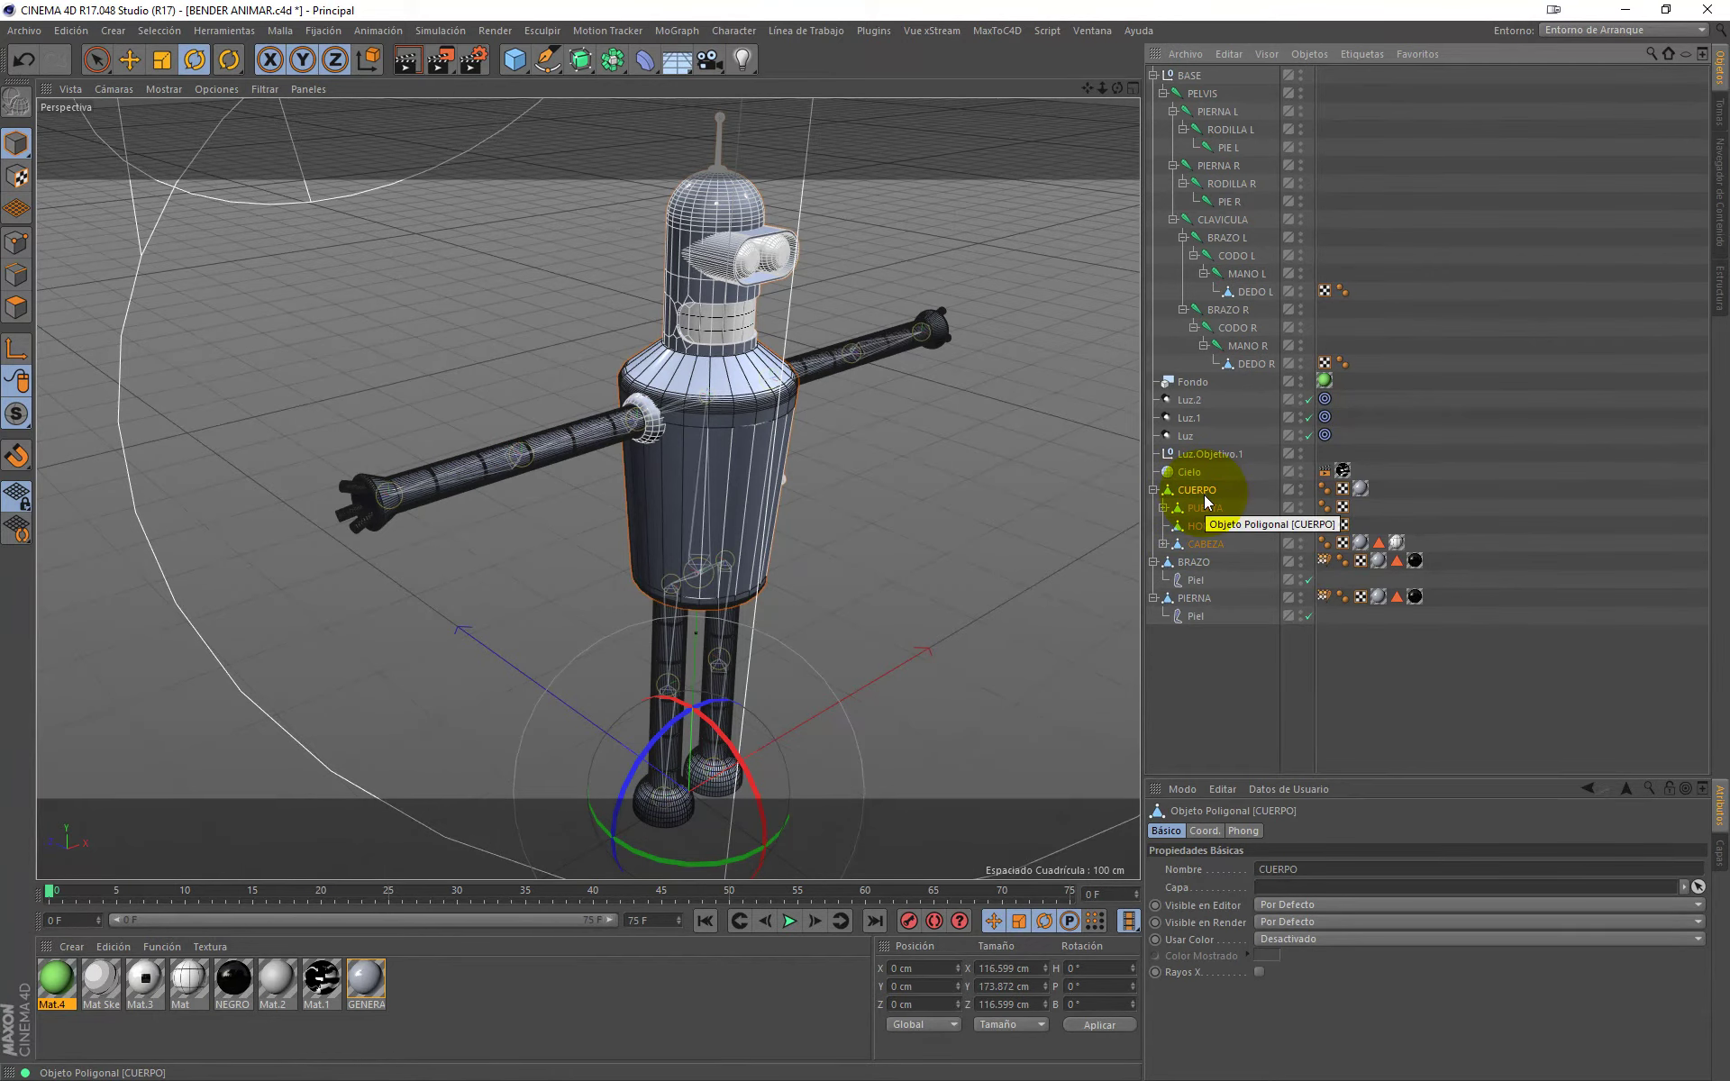
left_click(1212, 636)
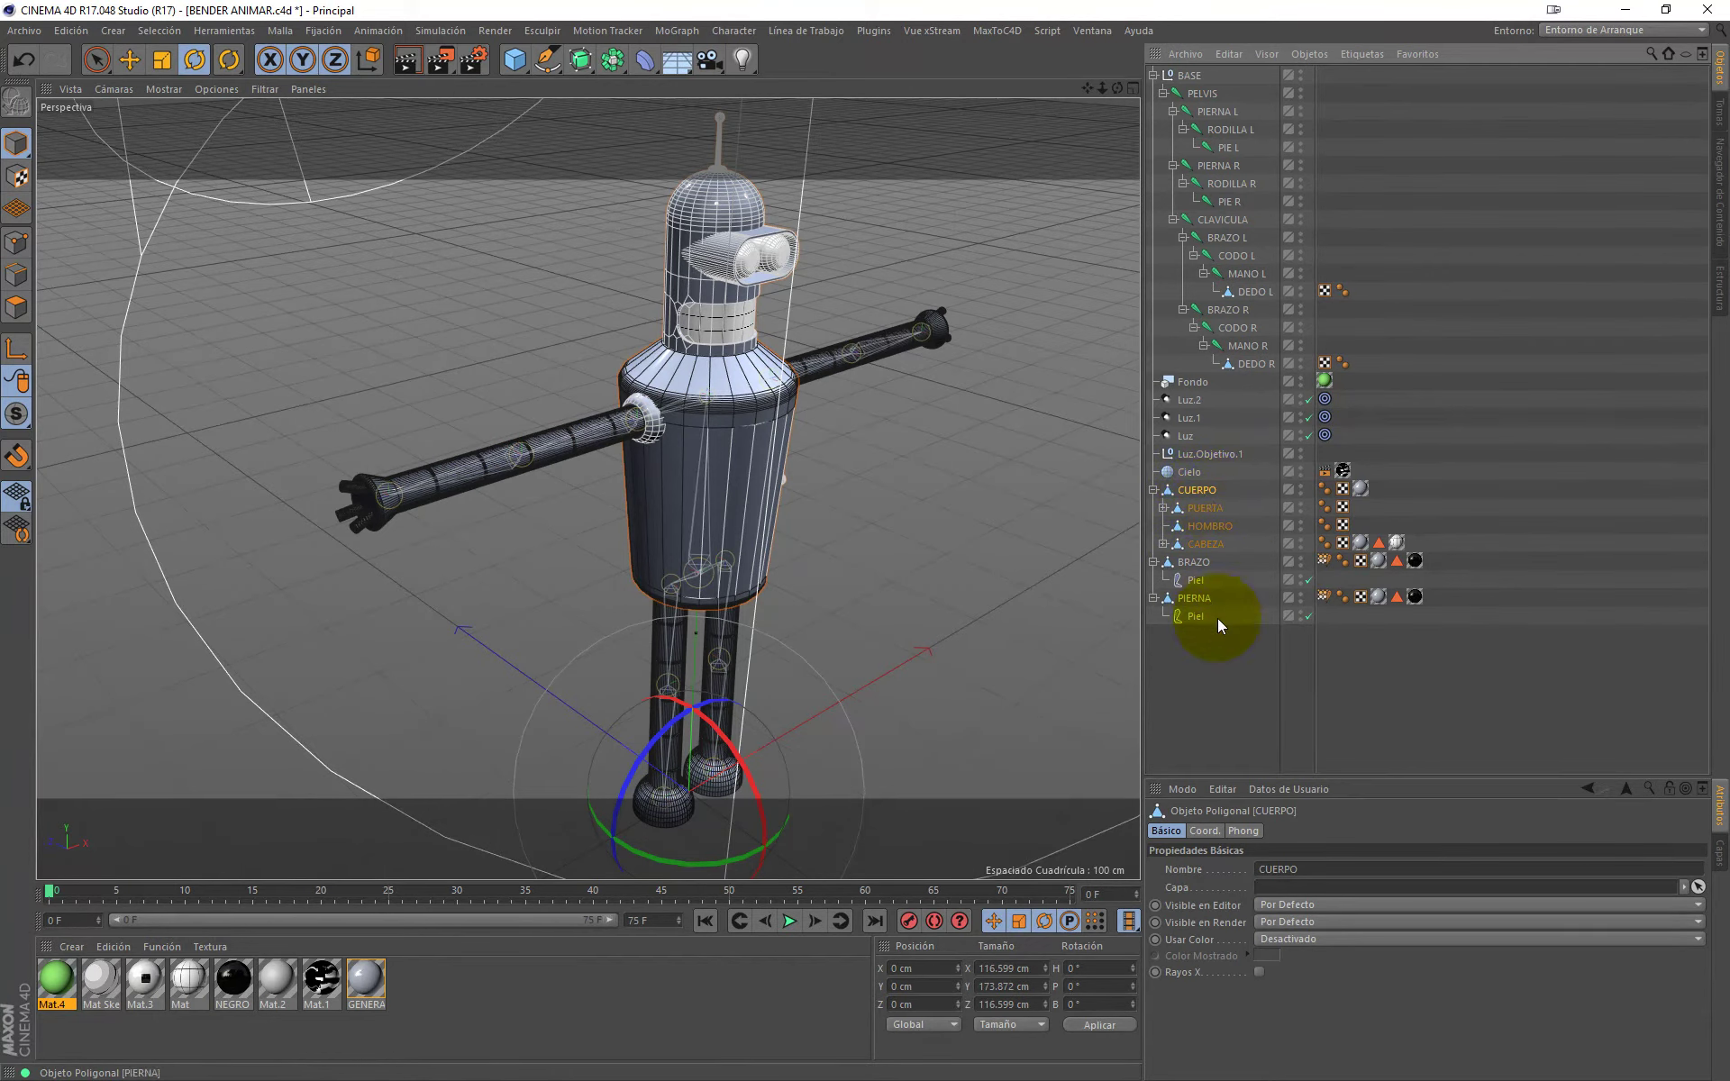
left_click(1202, 493)
left_click(1202, 498)
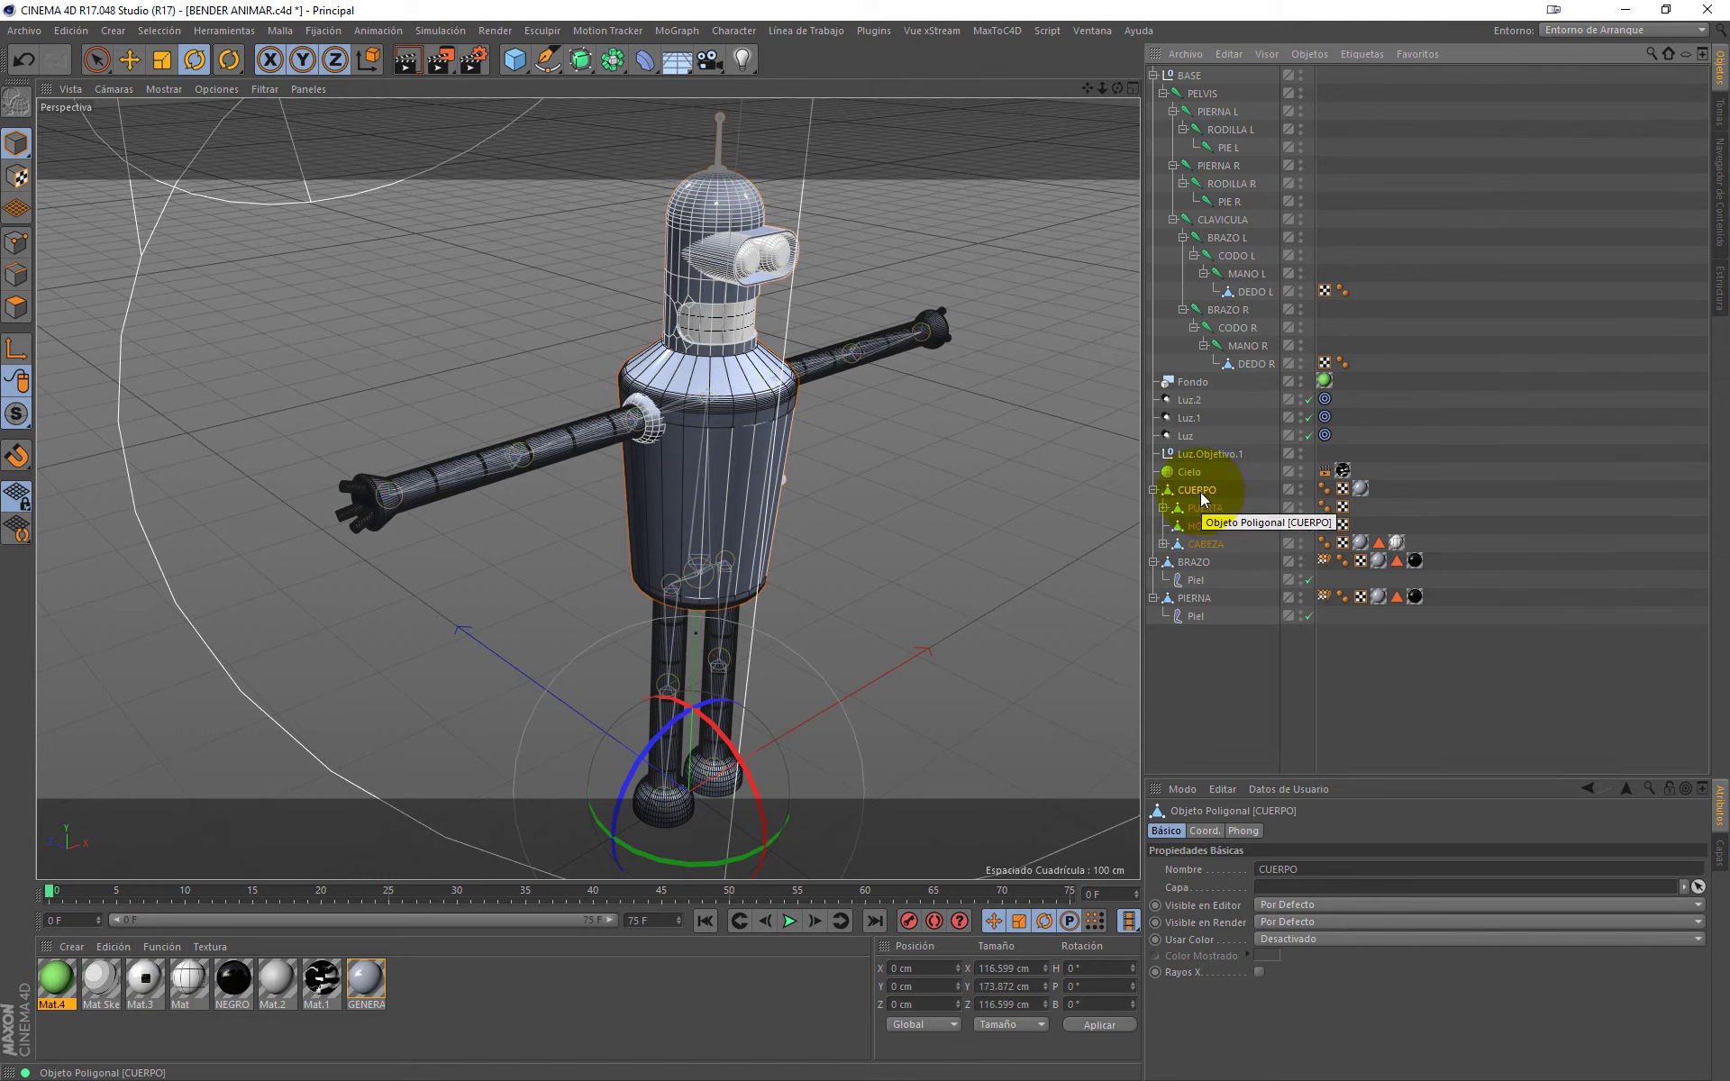
left_click_drag(1202, 498, 1204, 97)
Step: Rotate PELVIS to confirm the body follows, then undo the rotation
left_click(1206, 95)
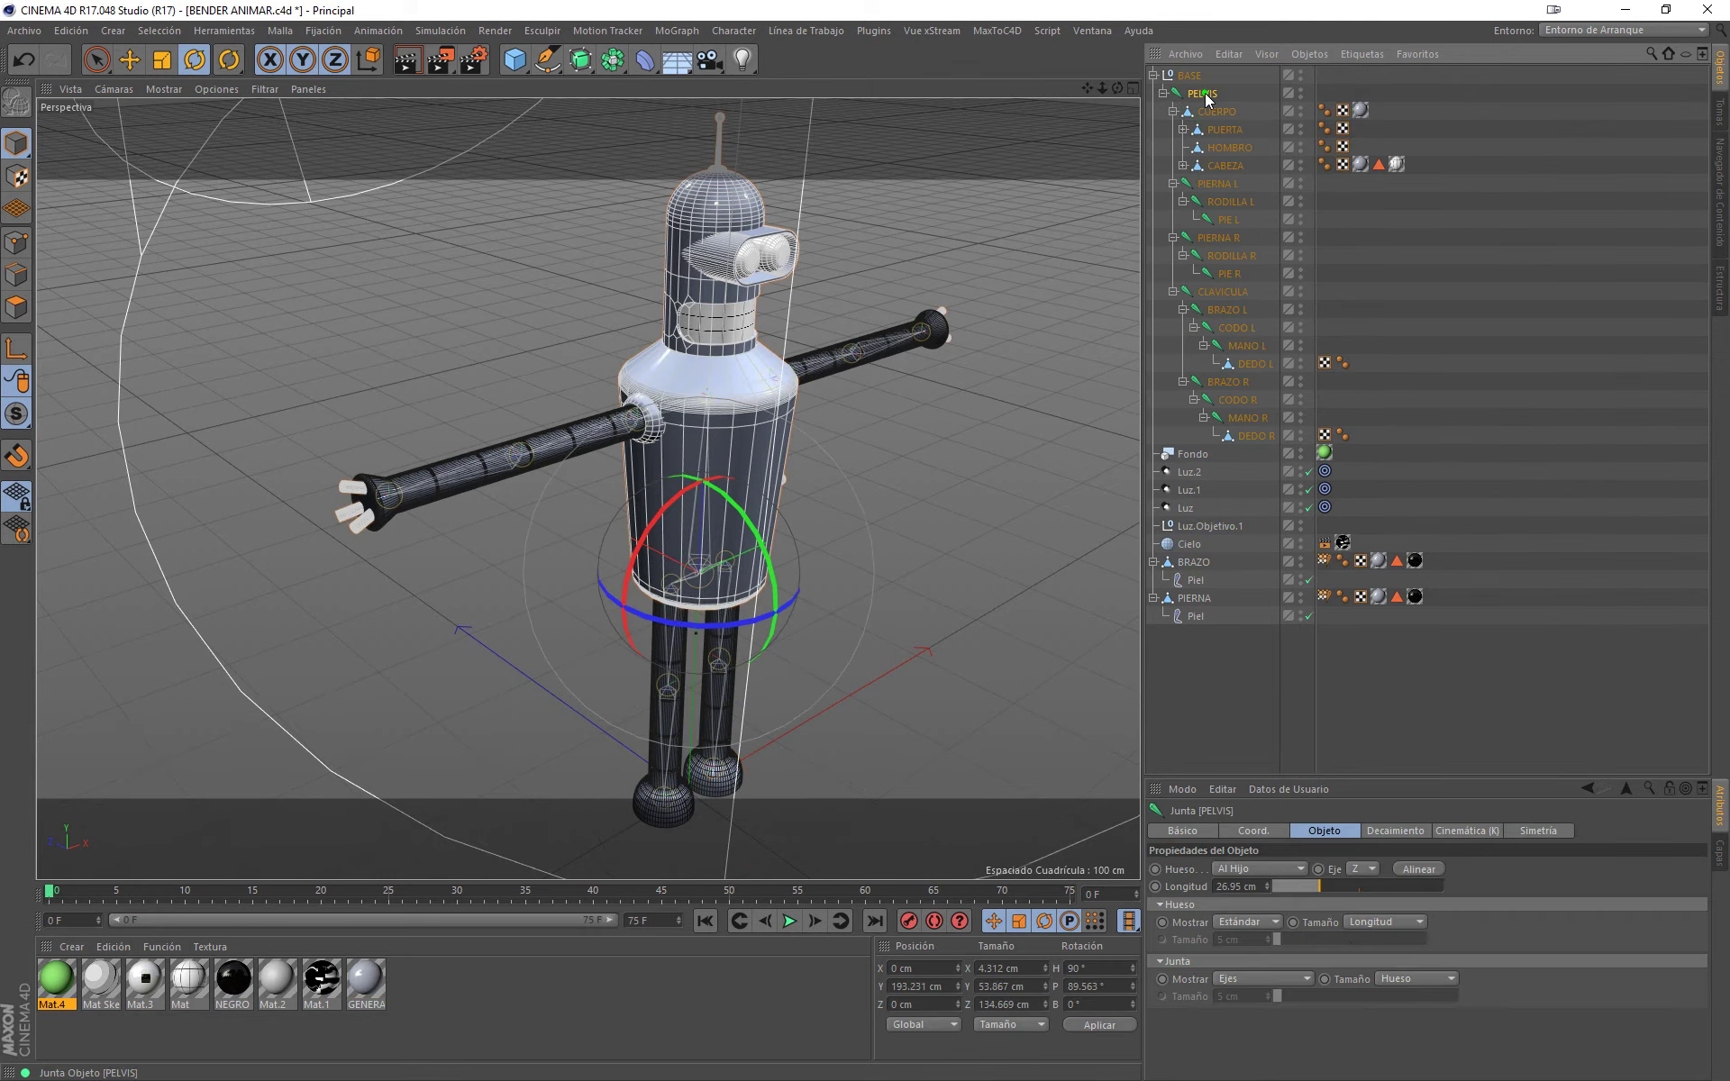
left_click_drag(746, 519, 781, 590)
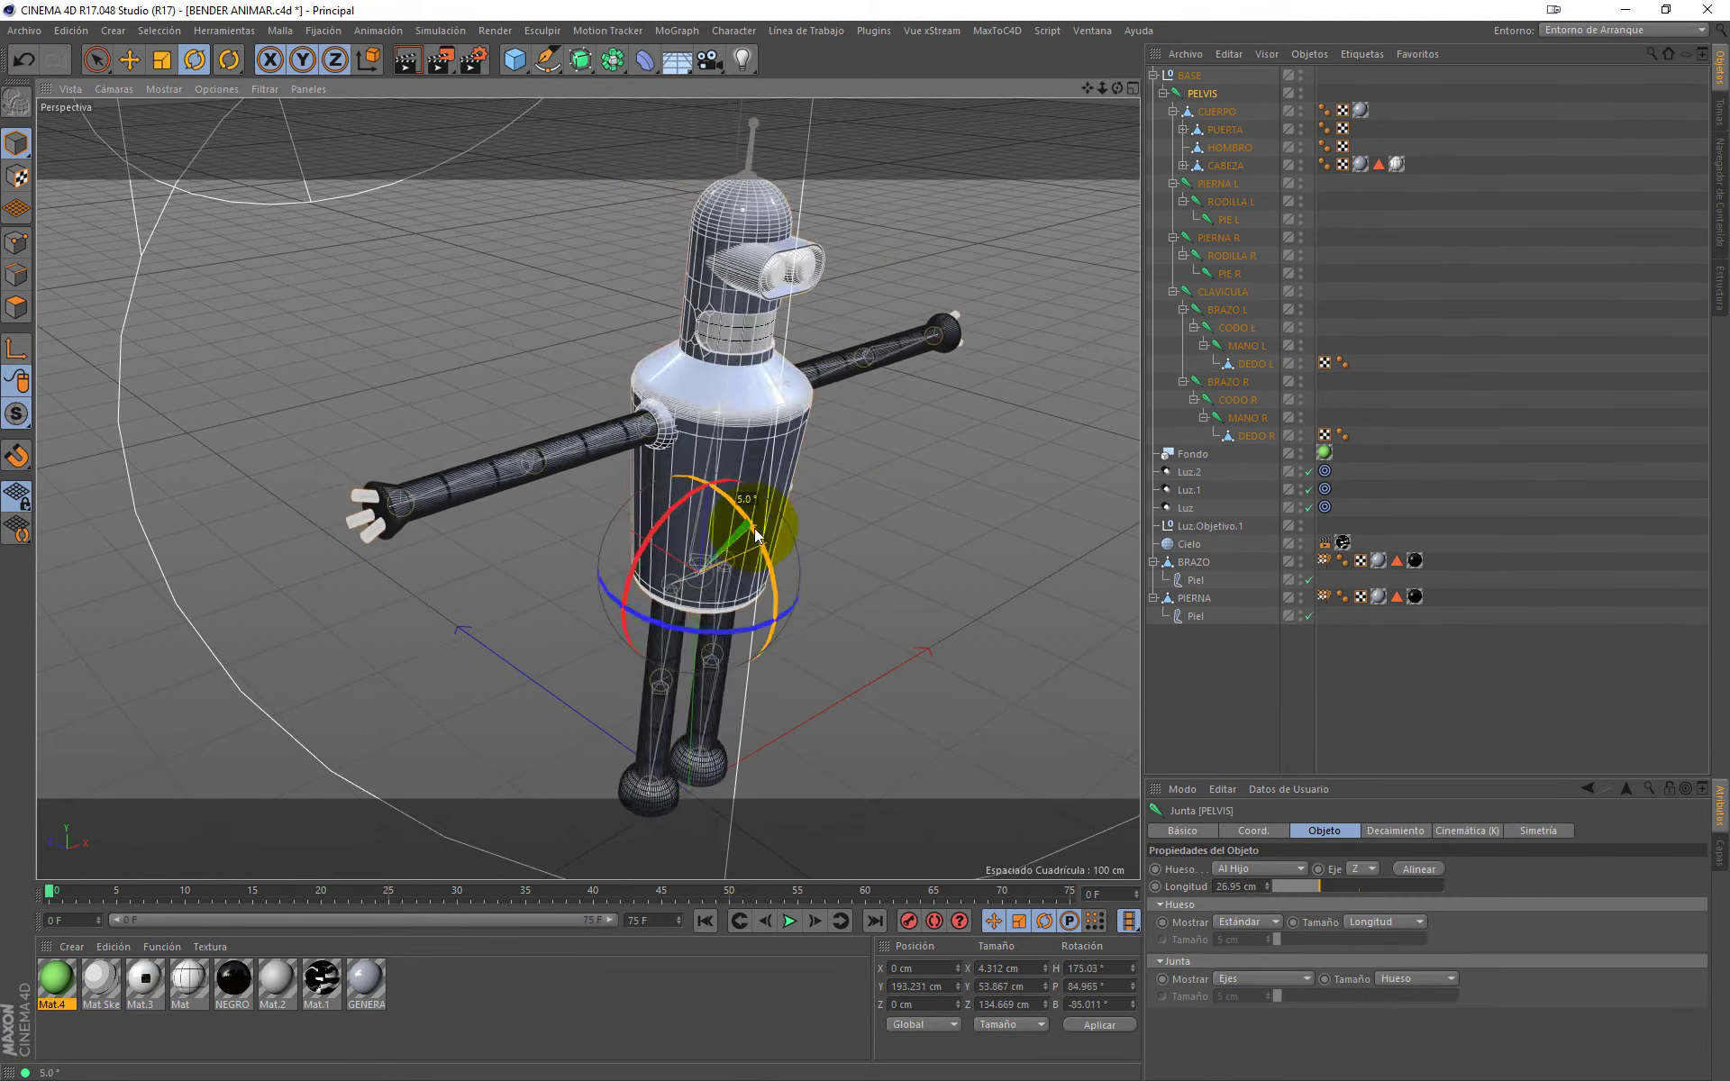
left_click_drag(780, 591, 755, 485)
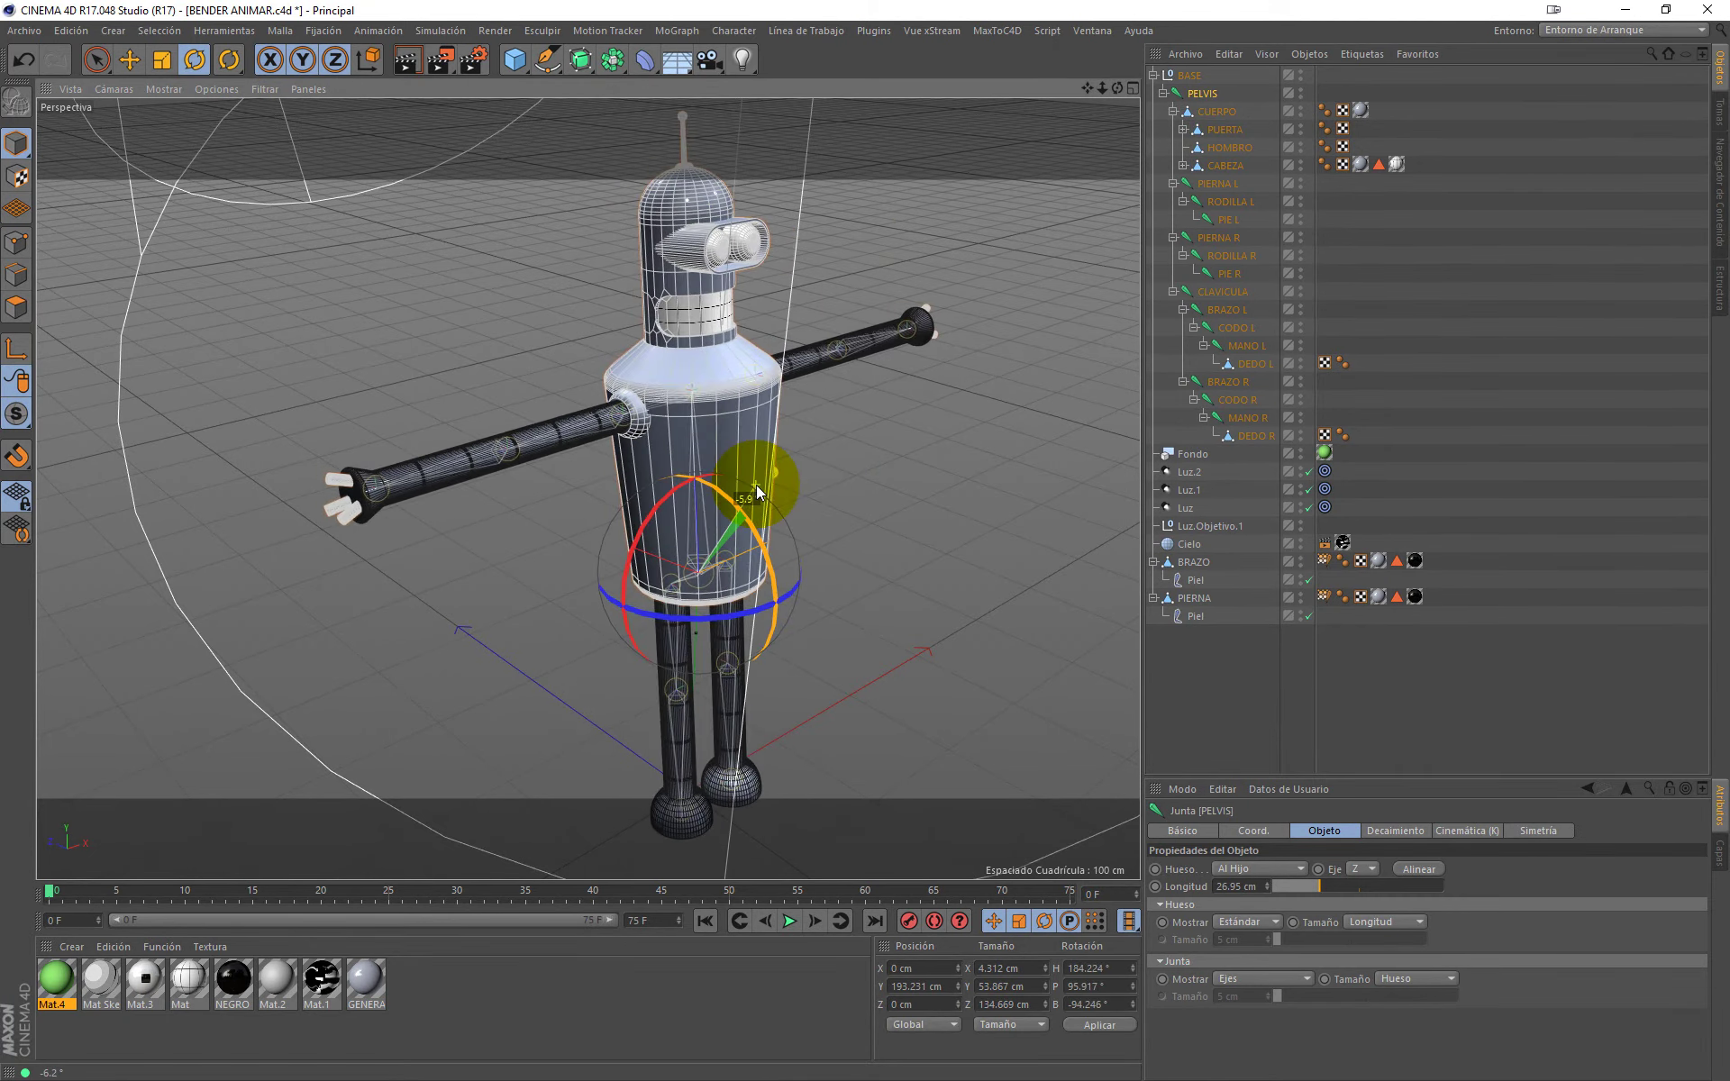
key("ctrl+z")
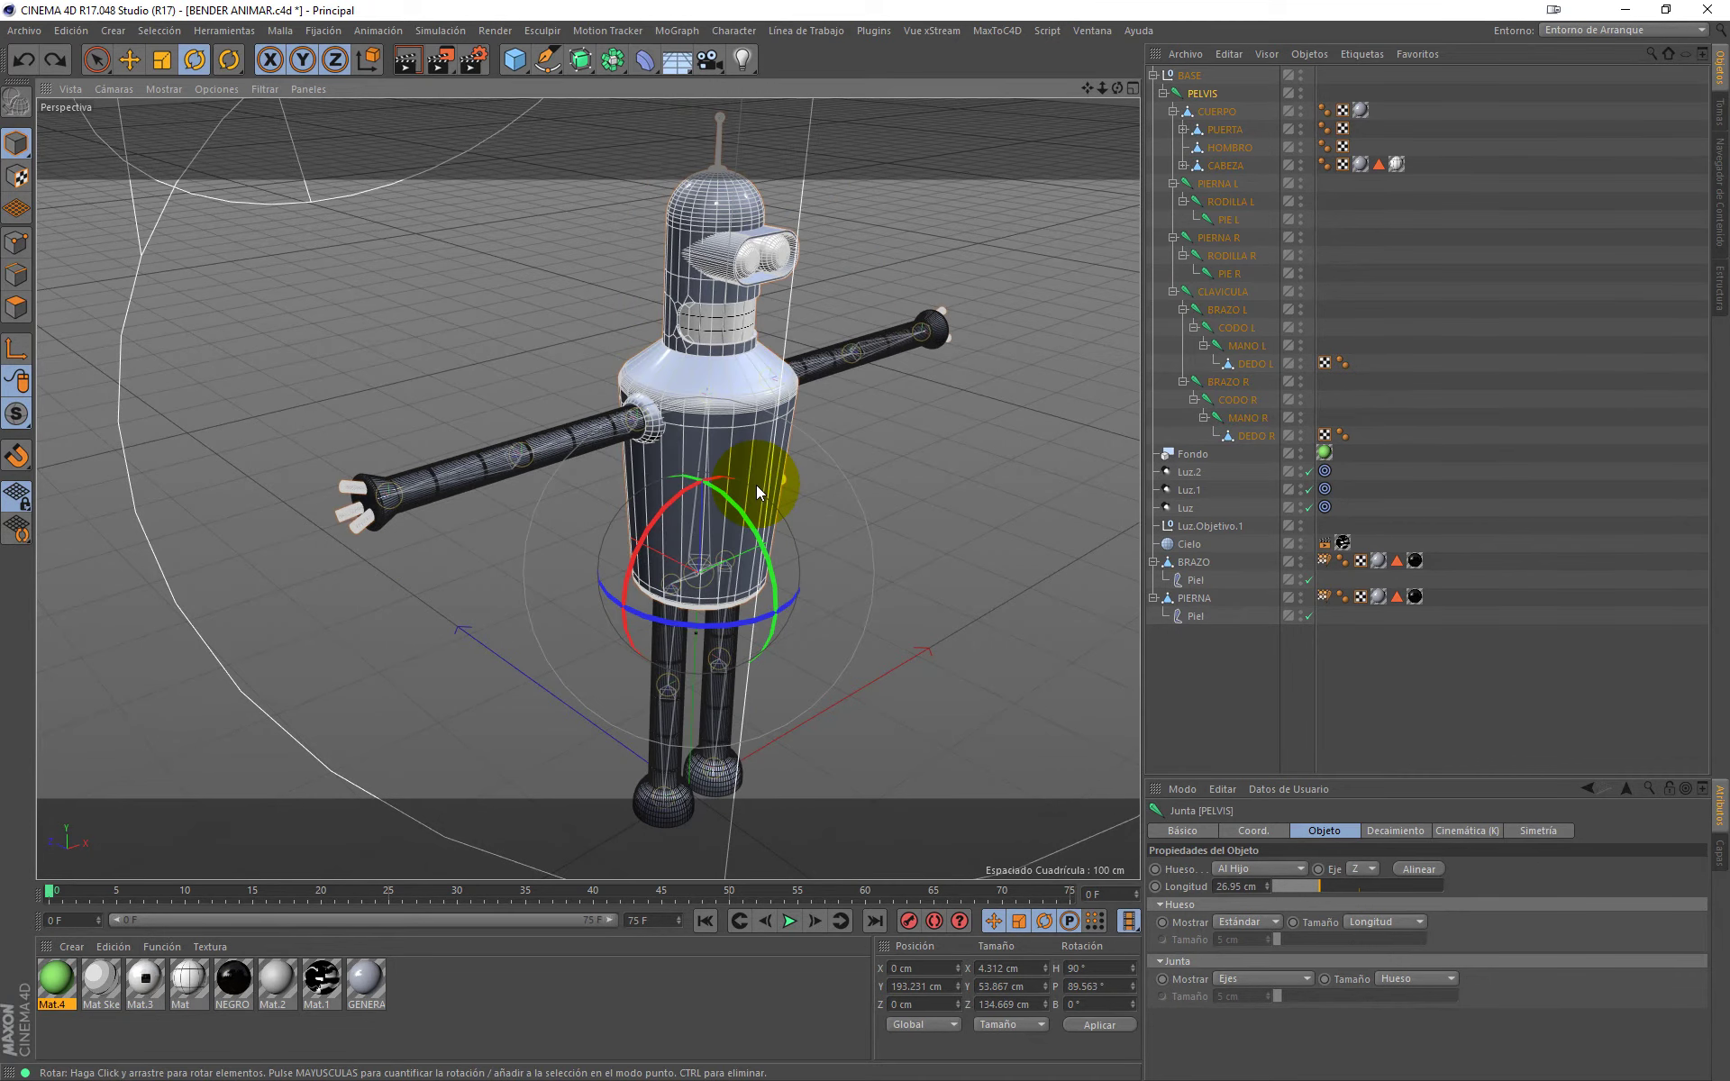
Step: Collapse the joint chains and test-rotate CLAVICULA and PELVIS, undoing both
left_click(1174, 185)
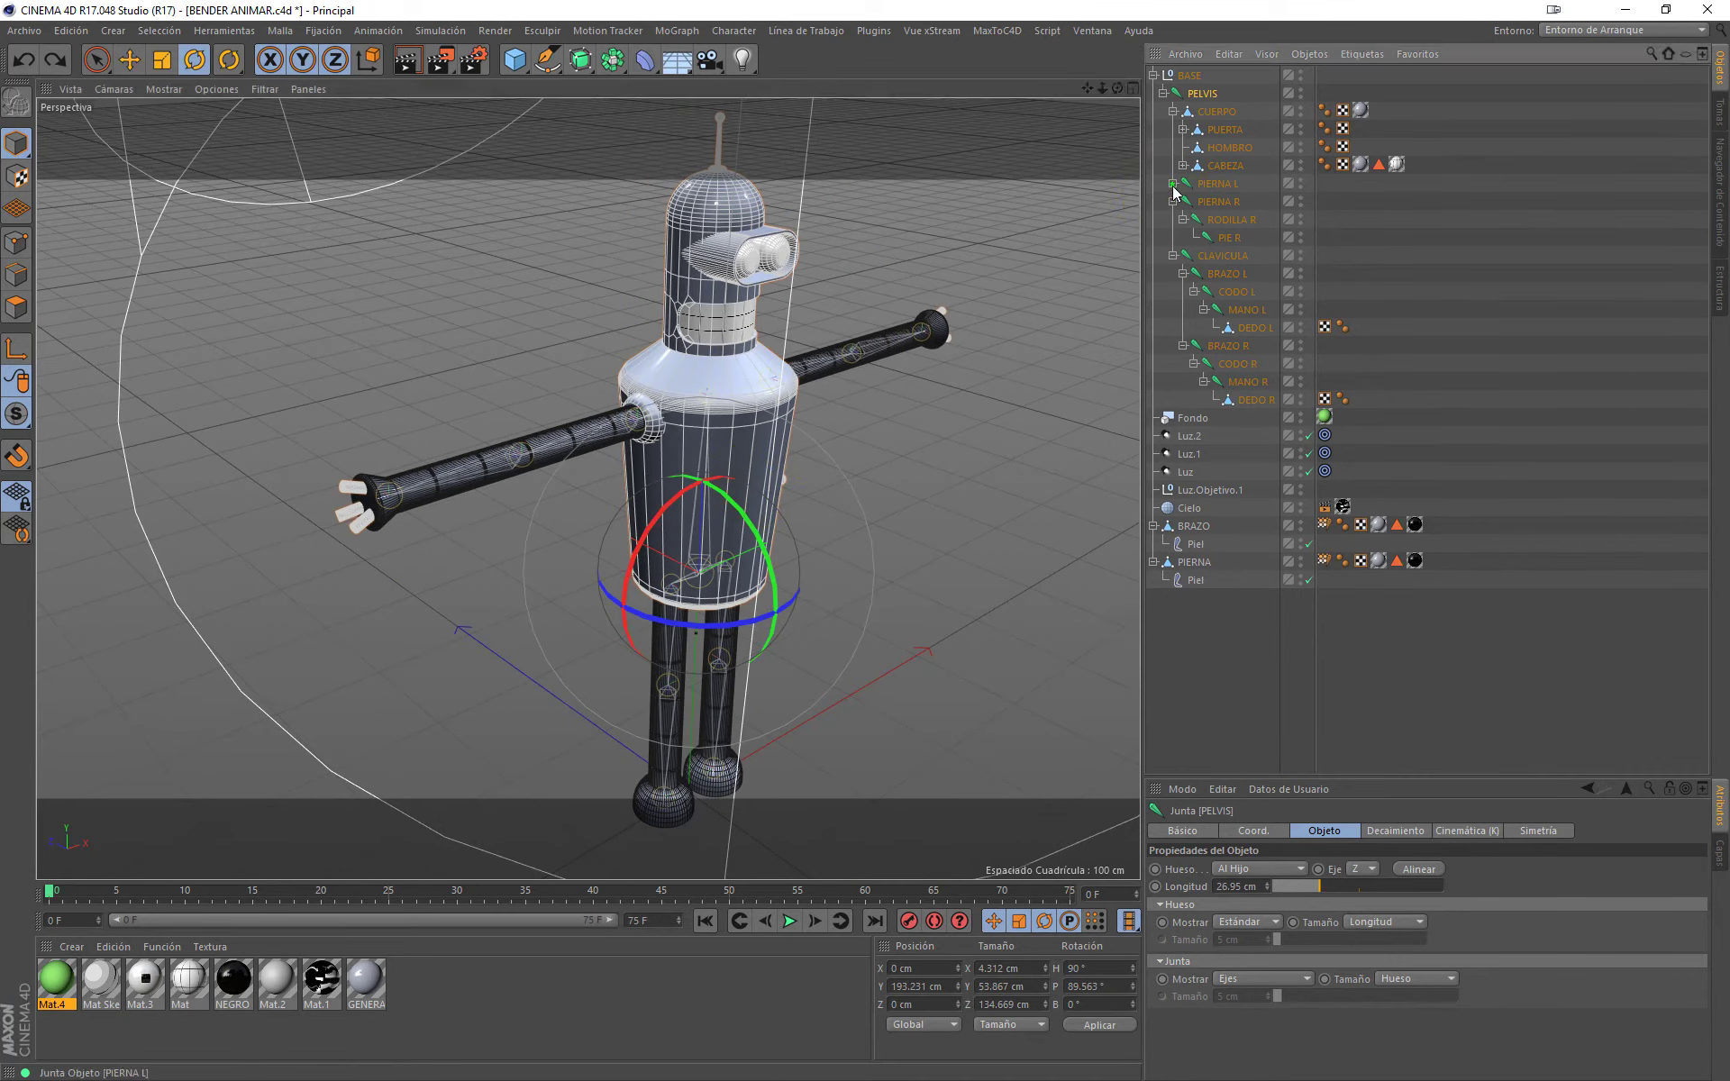
left_click(1173, 220)
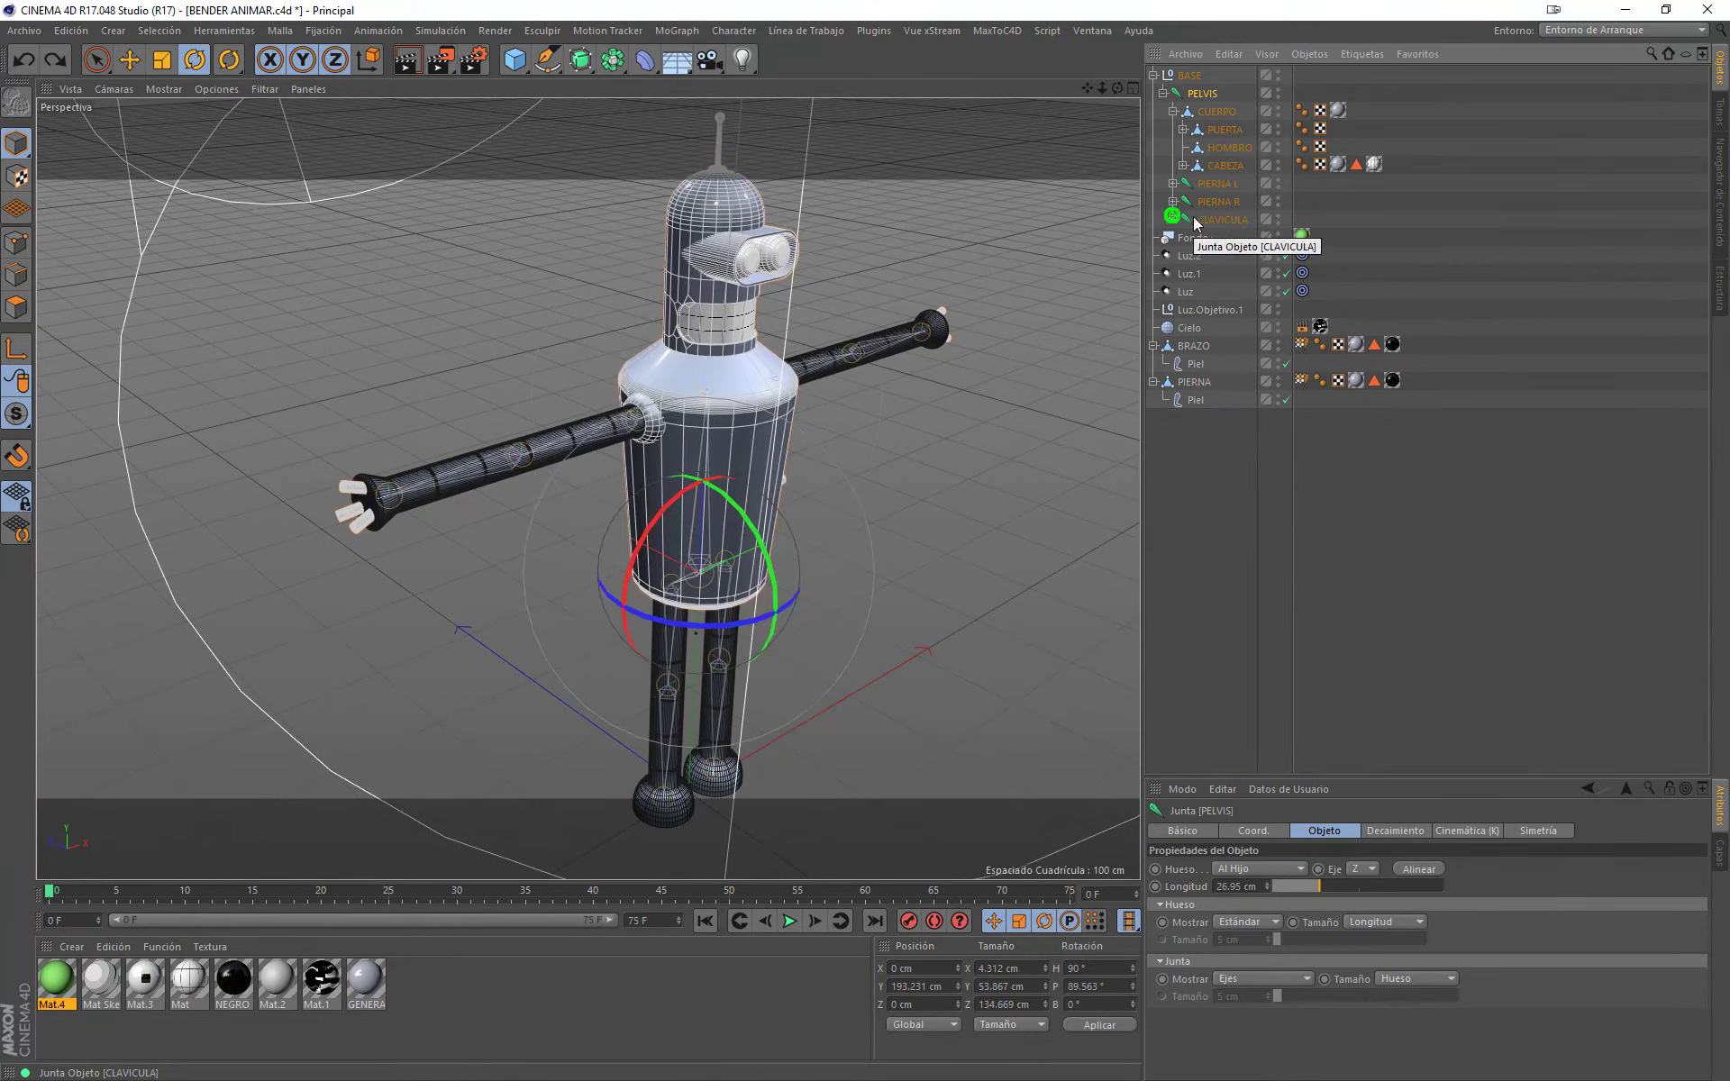
left_click(1197, 219)
left_click_drag(777, 355, 791, 395)
key("ctrl+z")
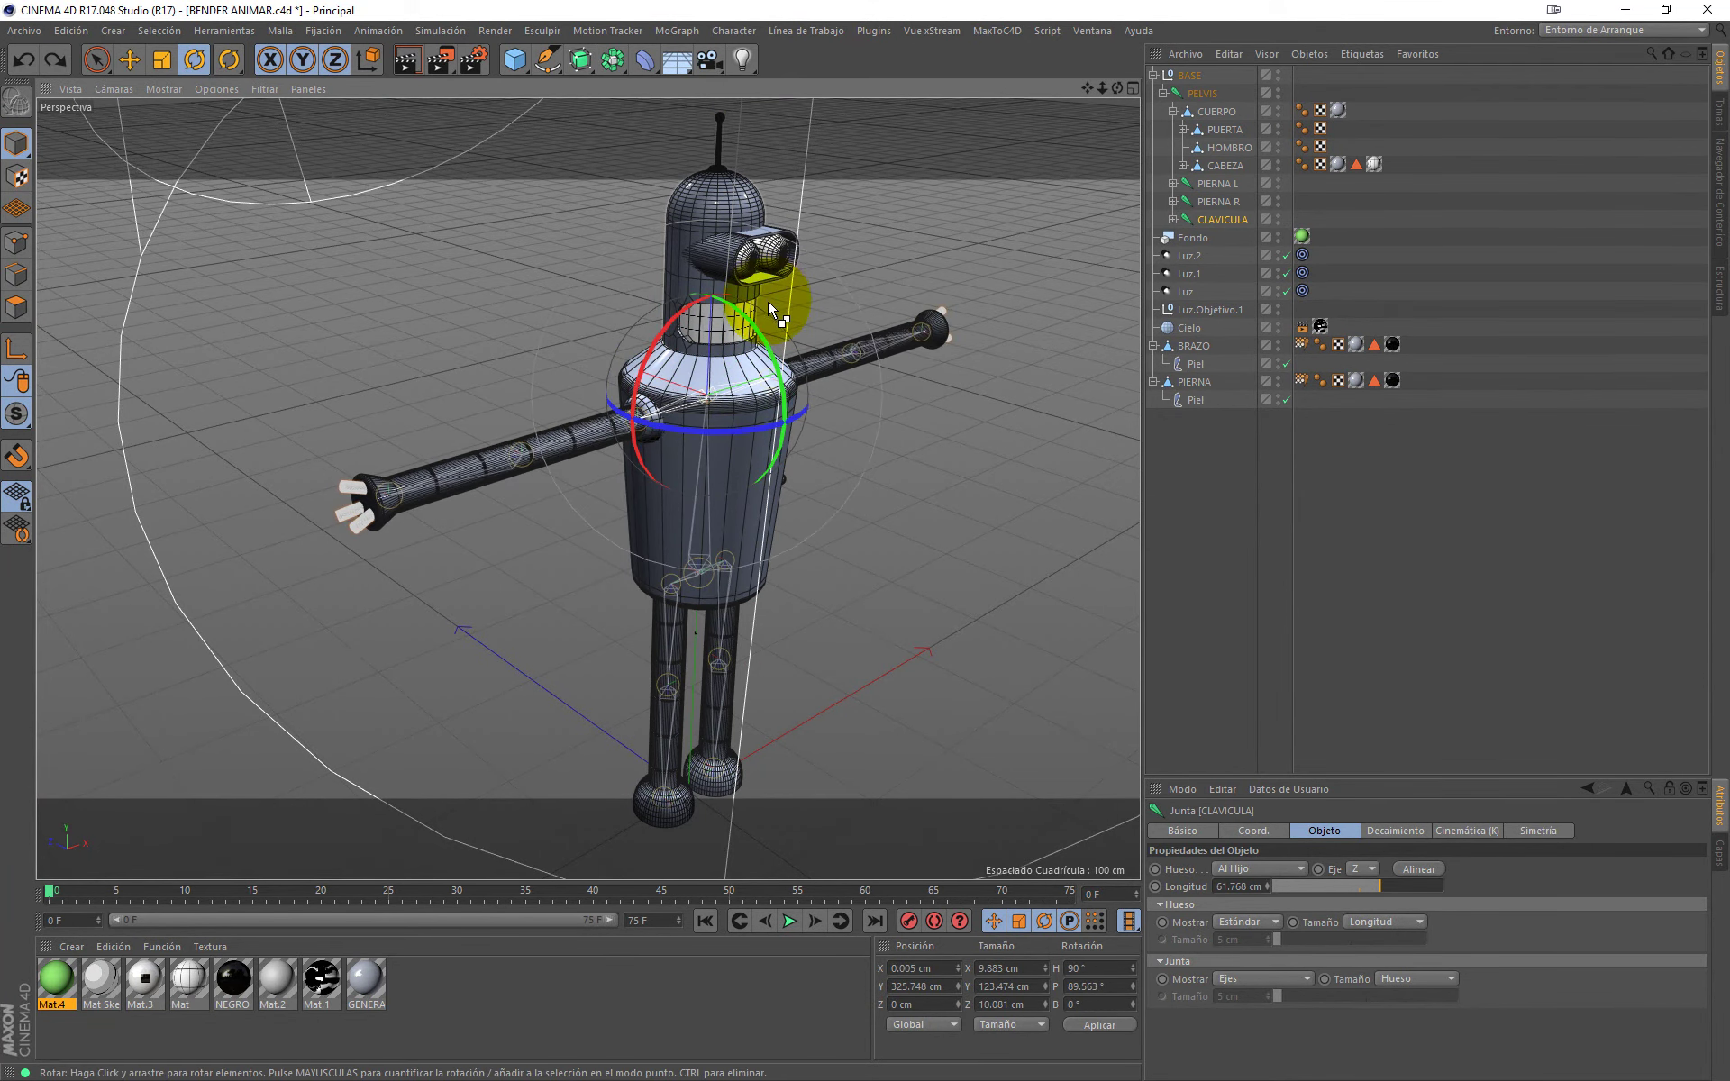
left_click(1202, 93)
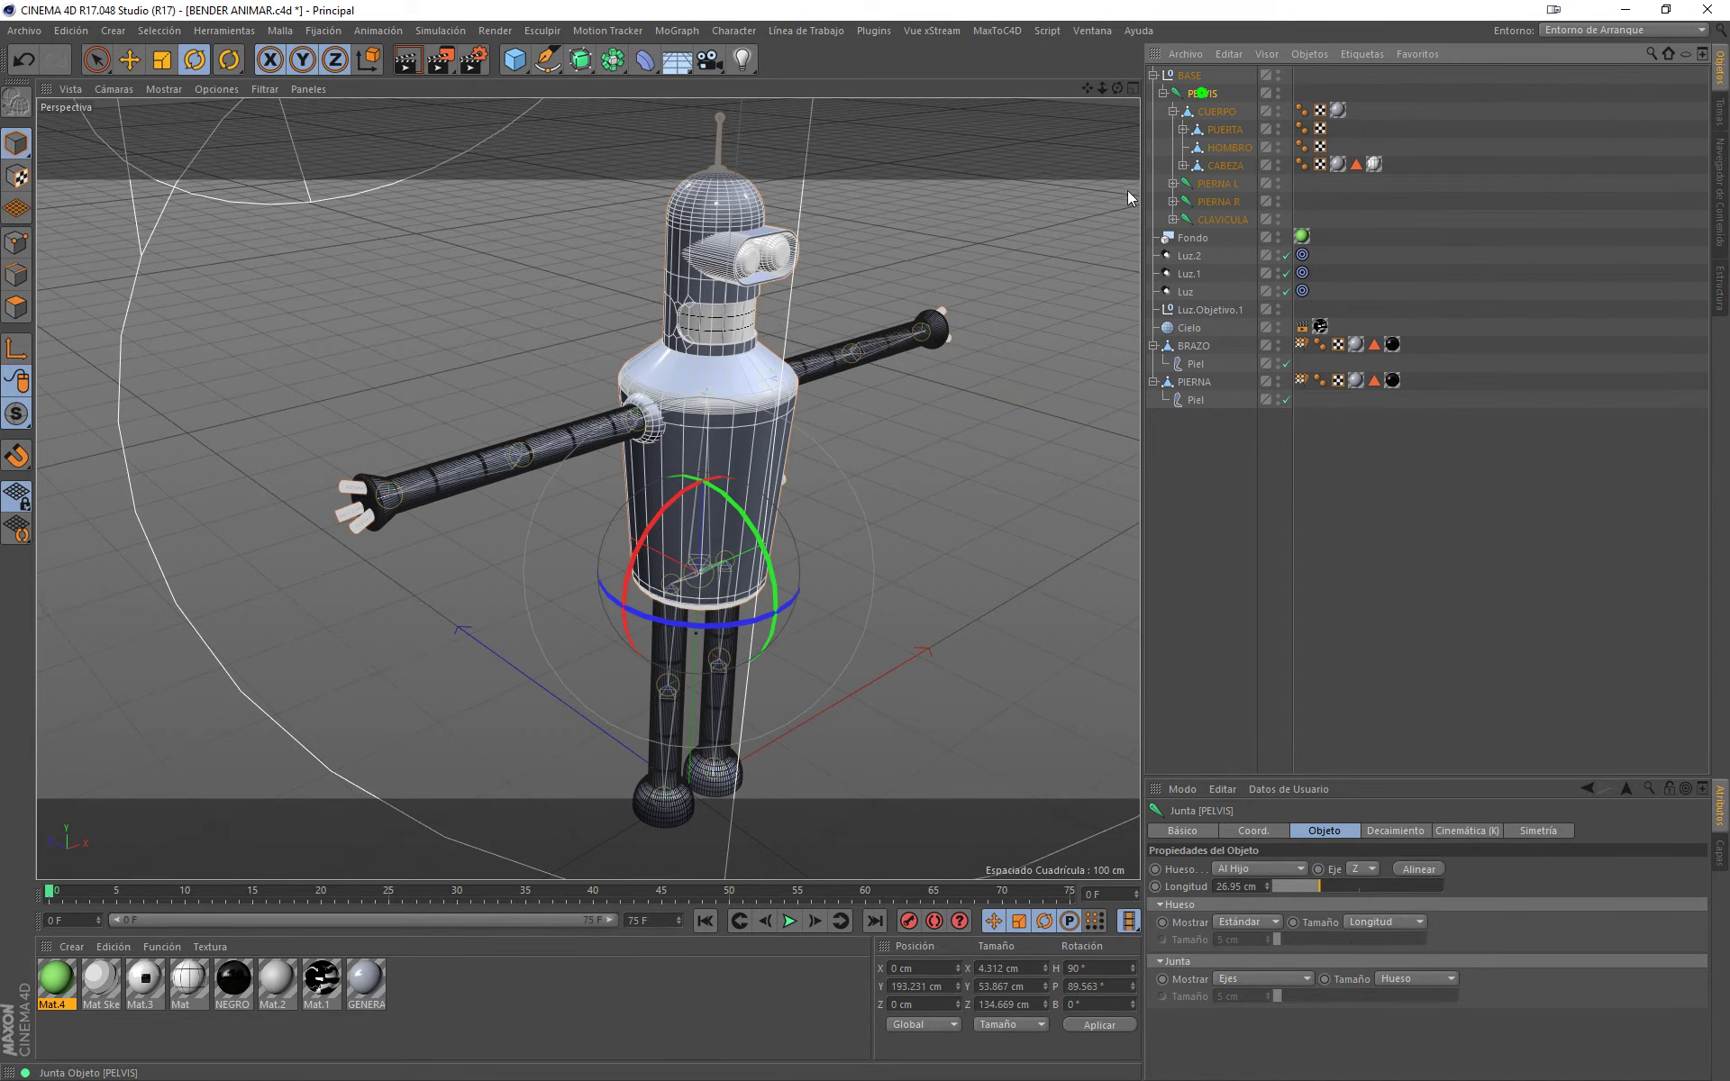
left_click_drag(744, 525, 731, 519)
key("ctrl+z")
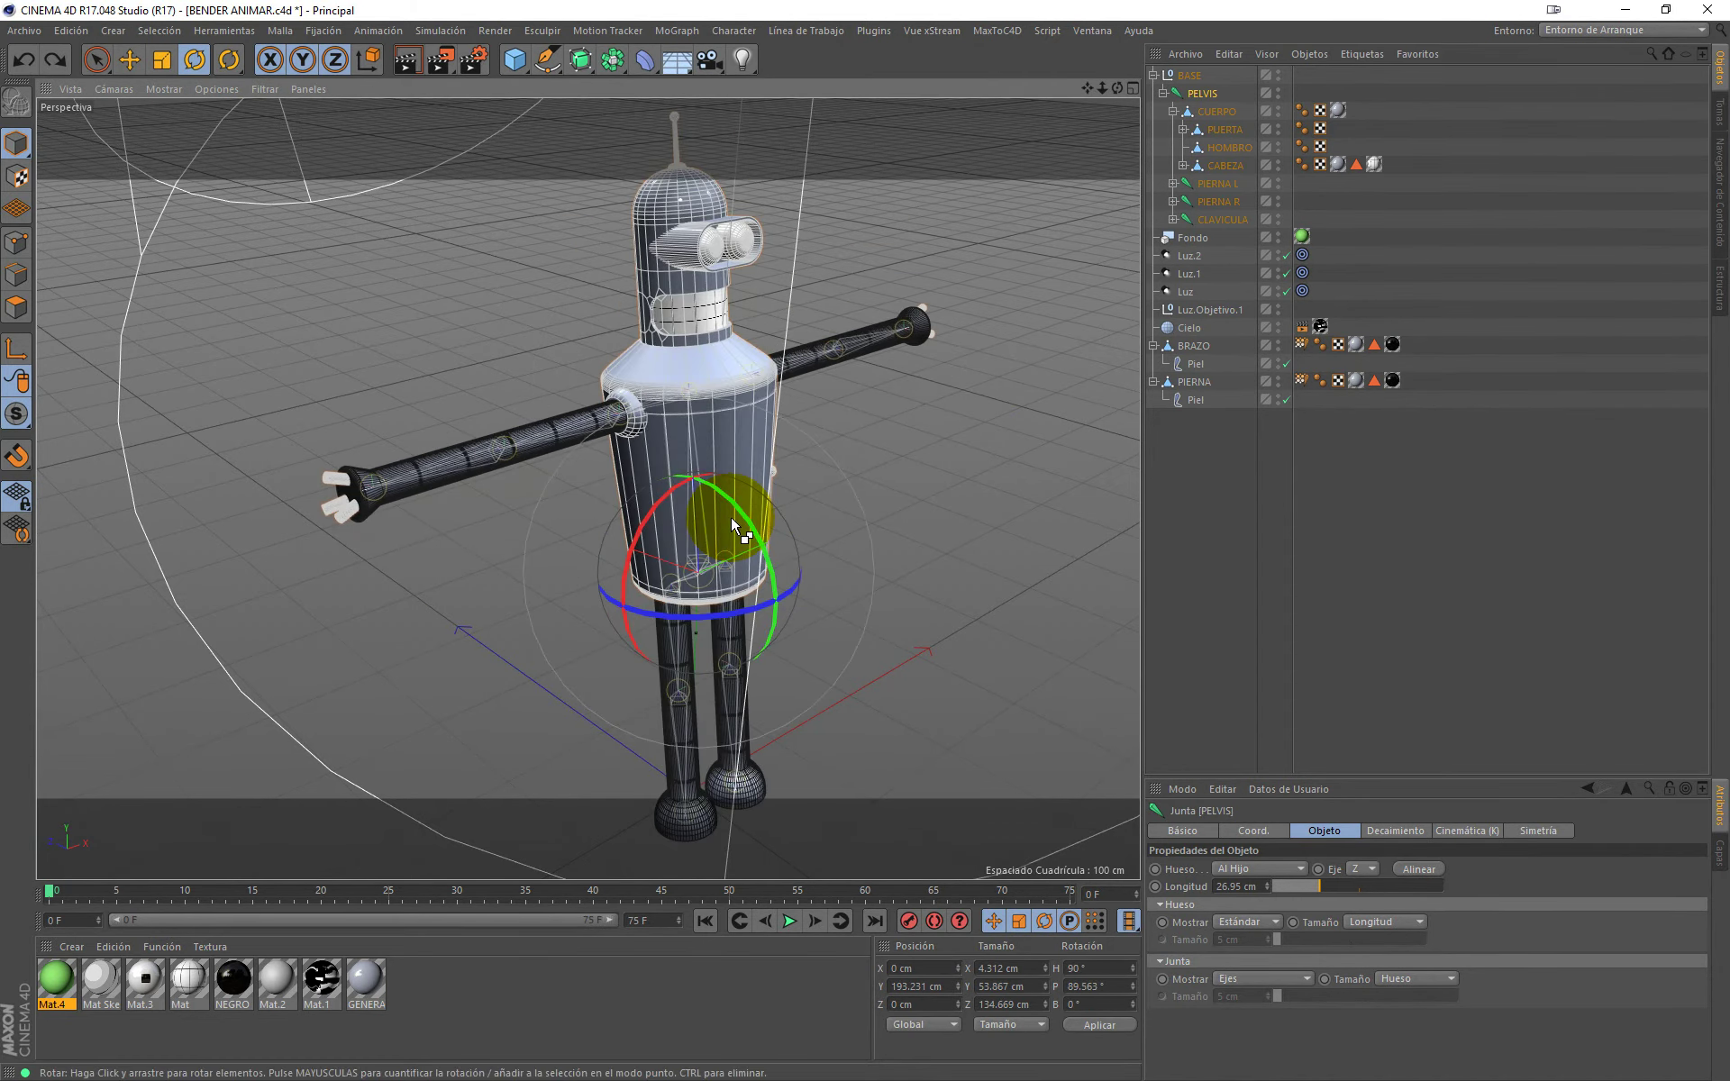
Step: Review the hierarchy, select the BASE null and reorient the view of the robot
scroll(721, 603, "down", 3)
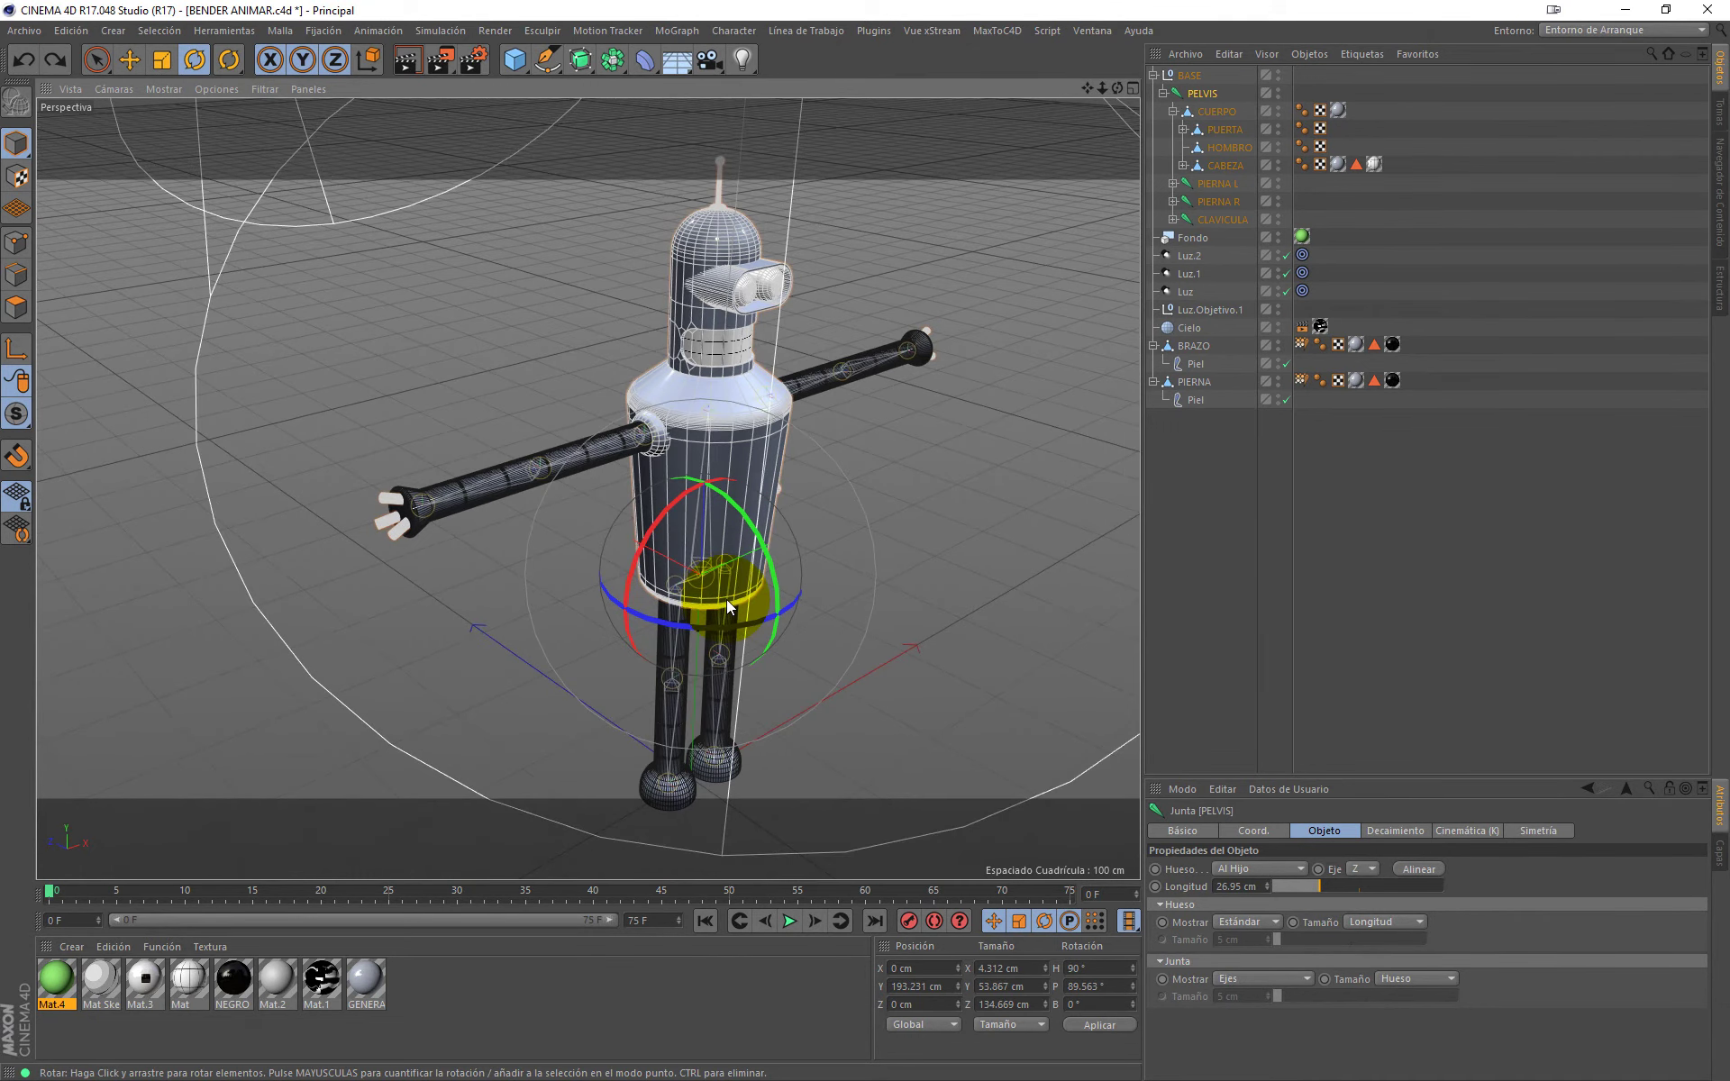
scroll(712, 558, "up", 4)
scroll(701, 528, "up", 4)
scroll(701, 528, "up", 2)
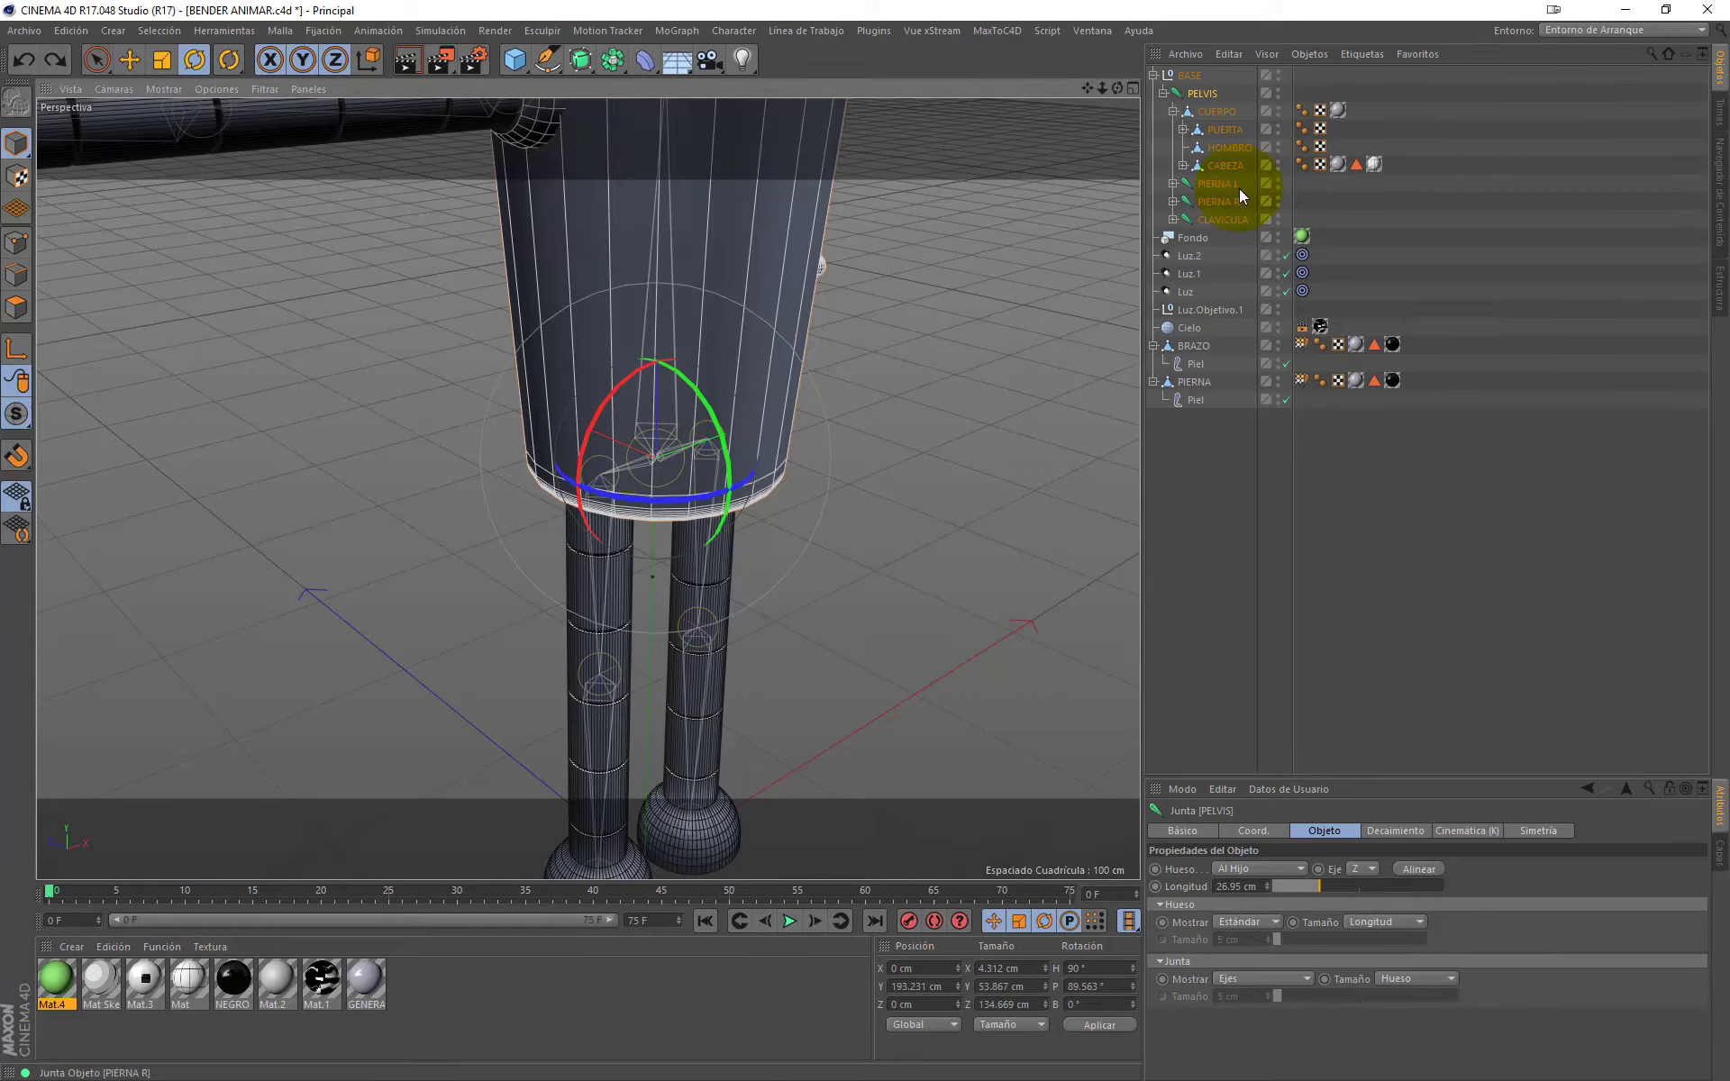
left_click(1215, 182)
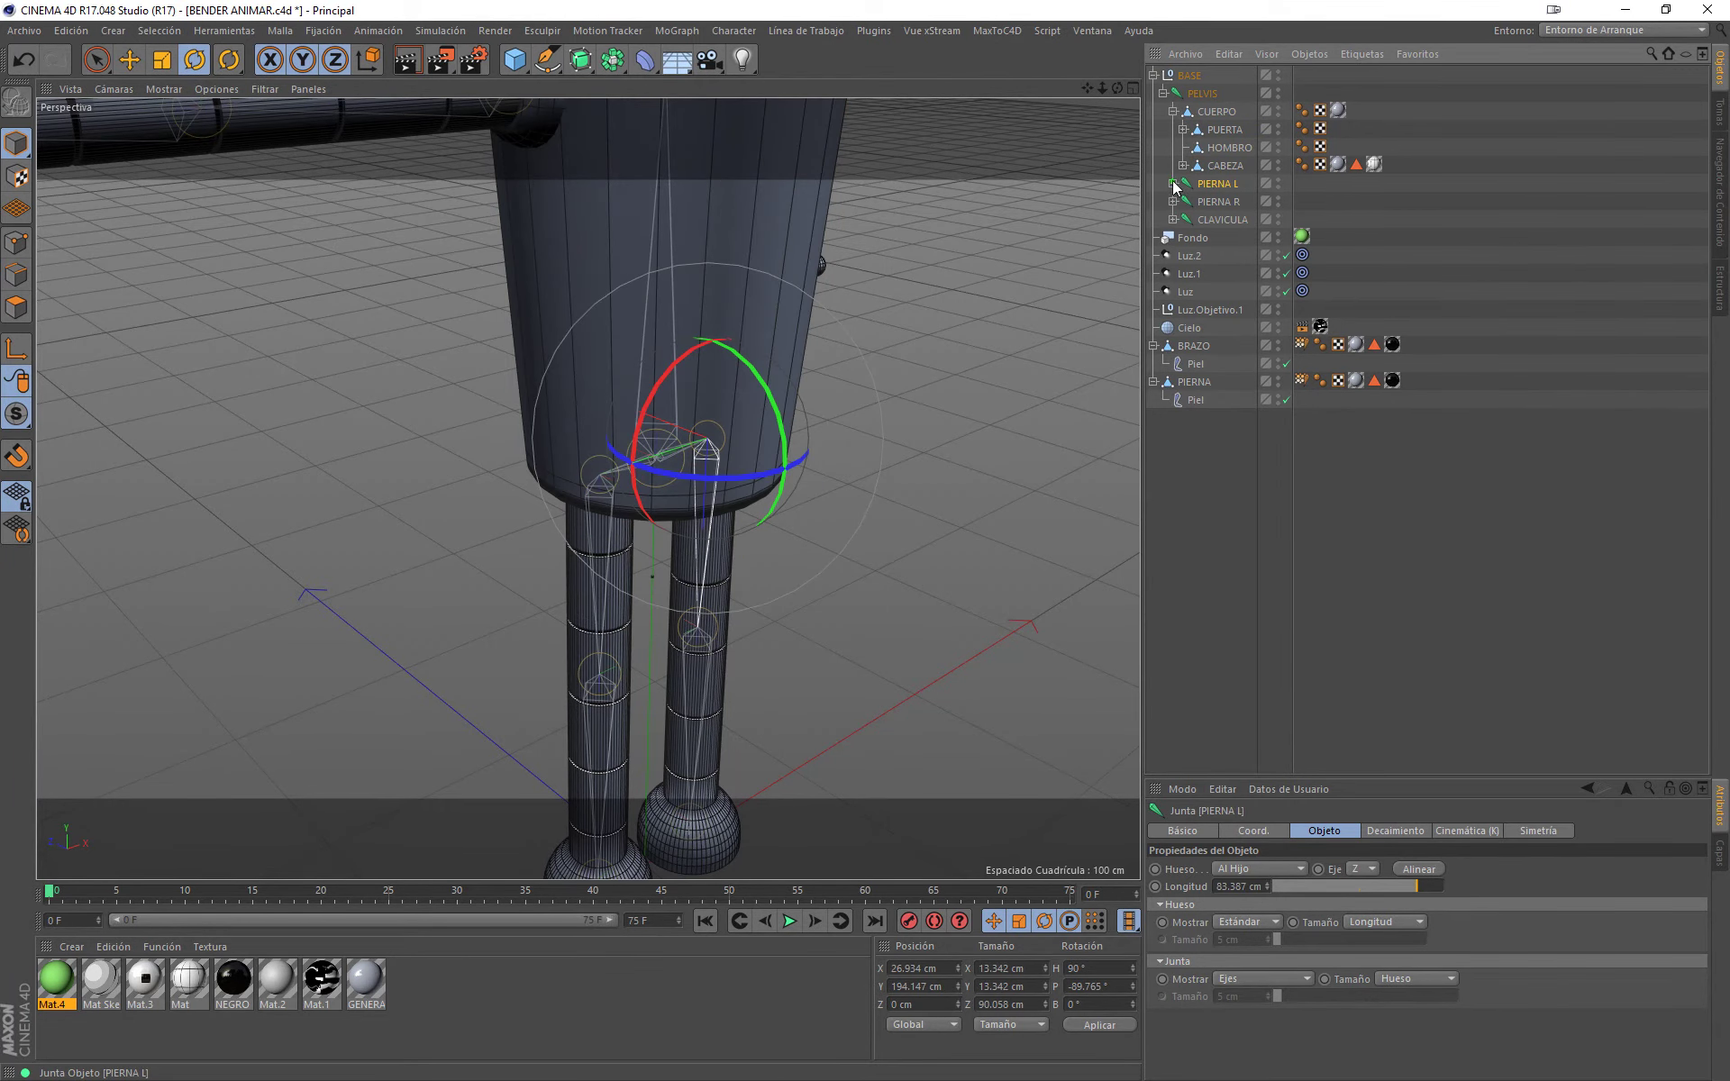
left_click(1189, 75)
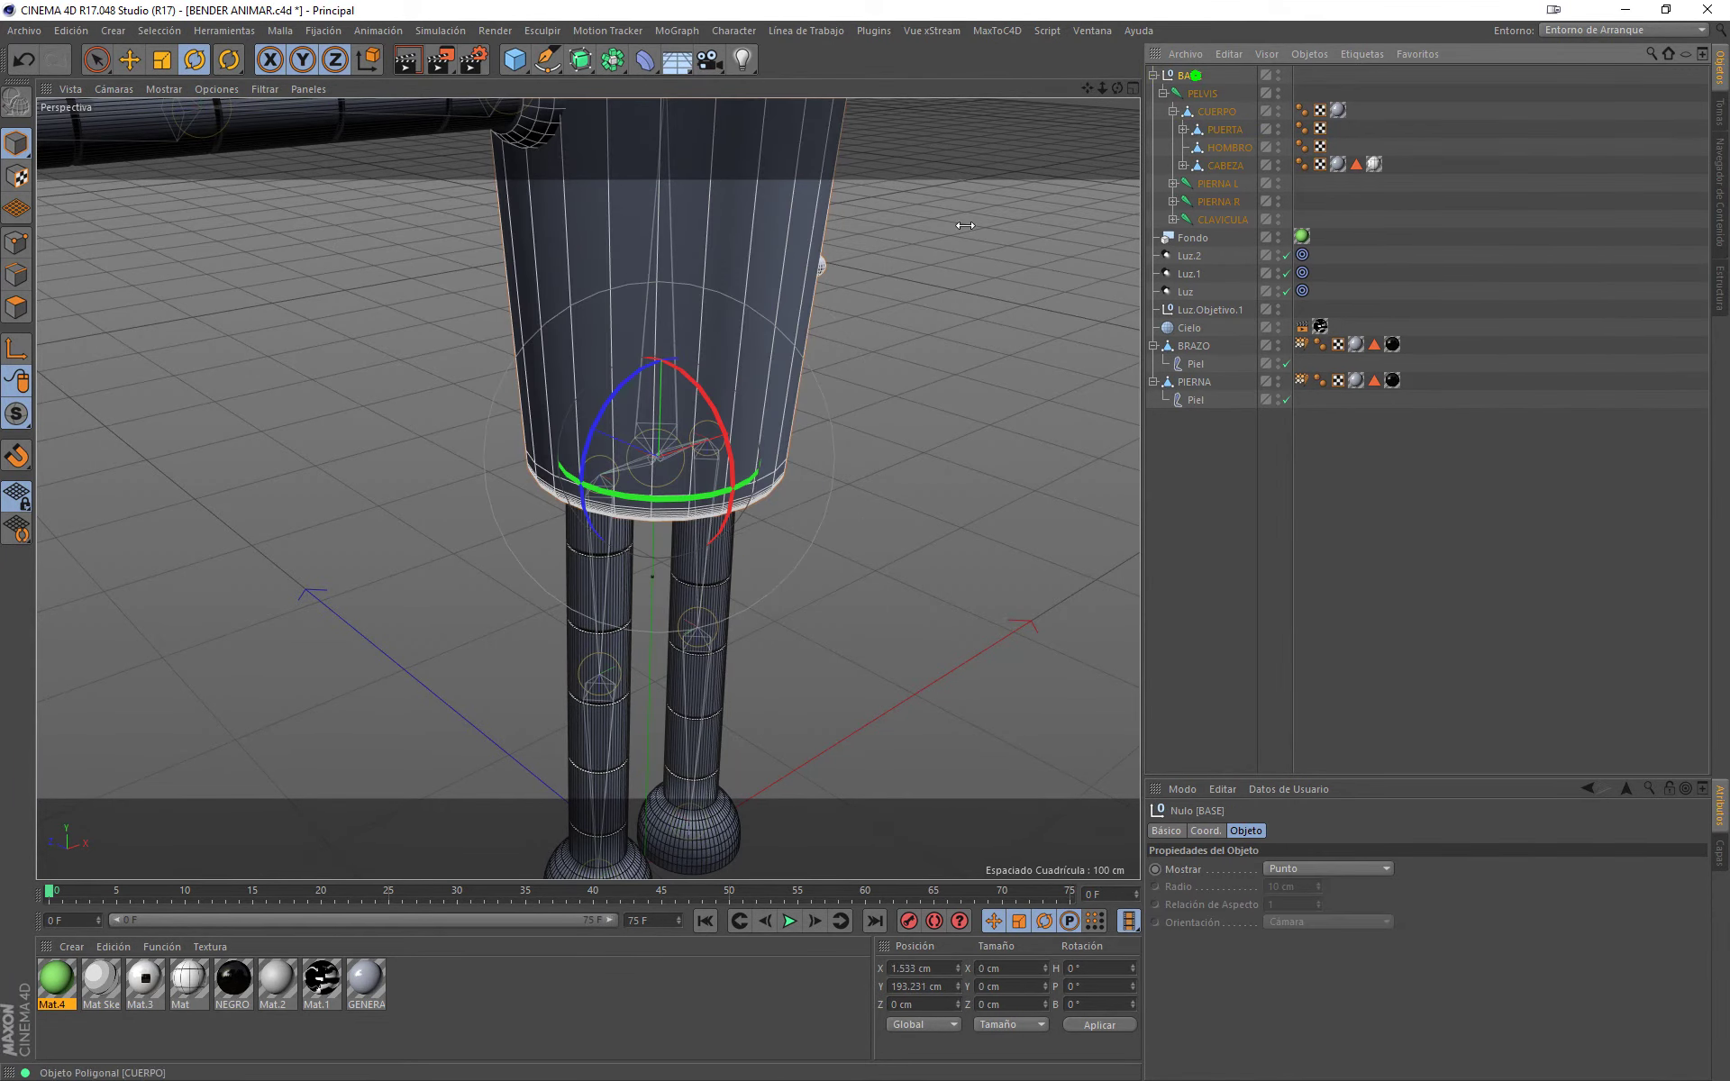
scroll(780, 353, "down", 2)
scroll(781, 353, "down", 2)
left_click_drag(879, 384, 868, 477, "alt")
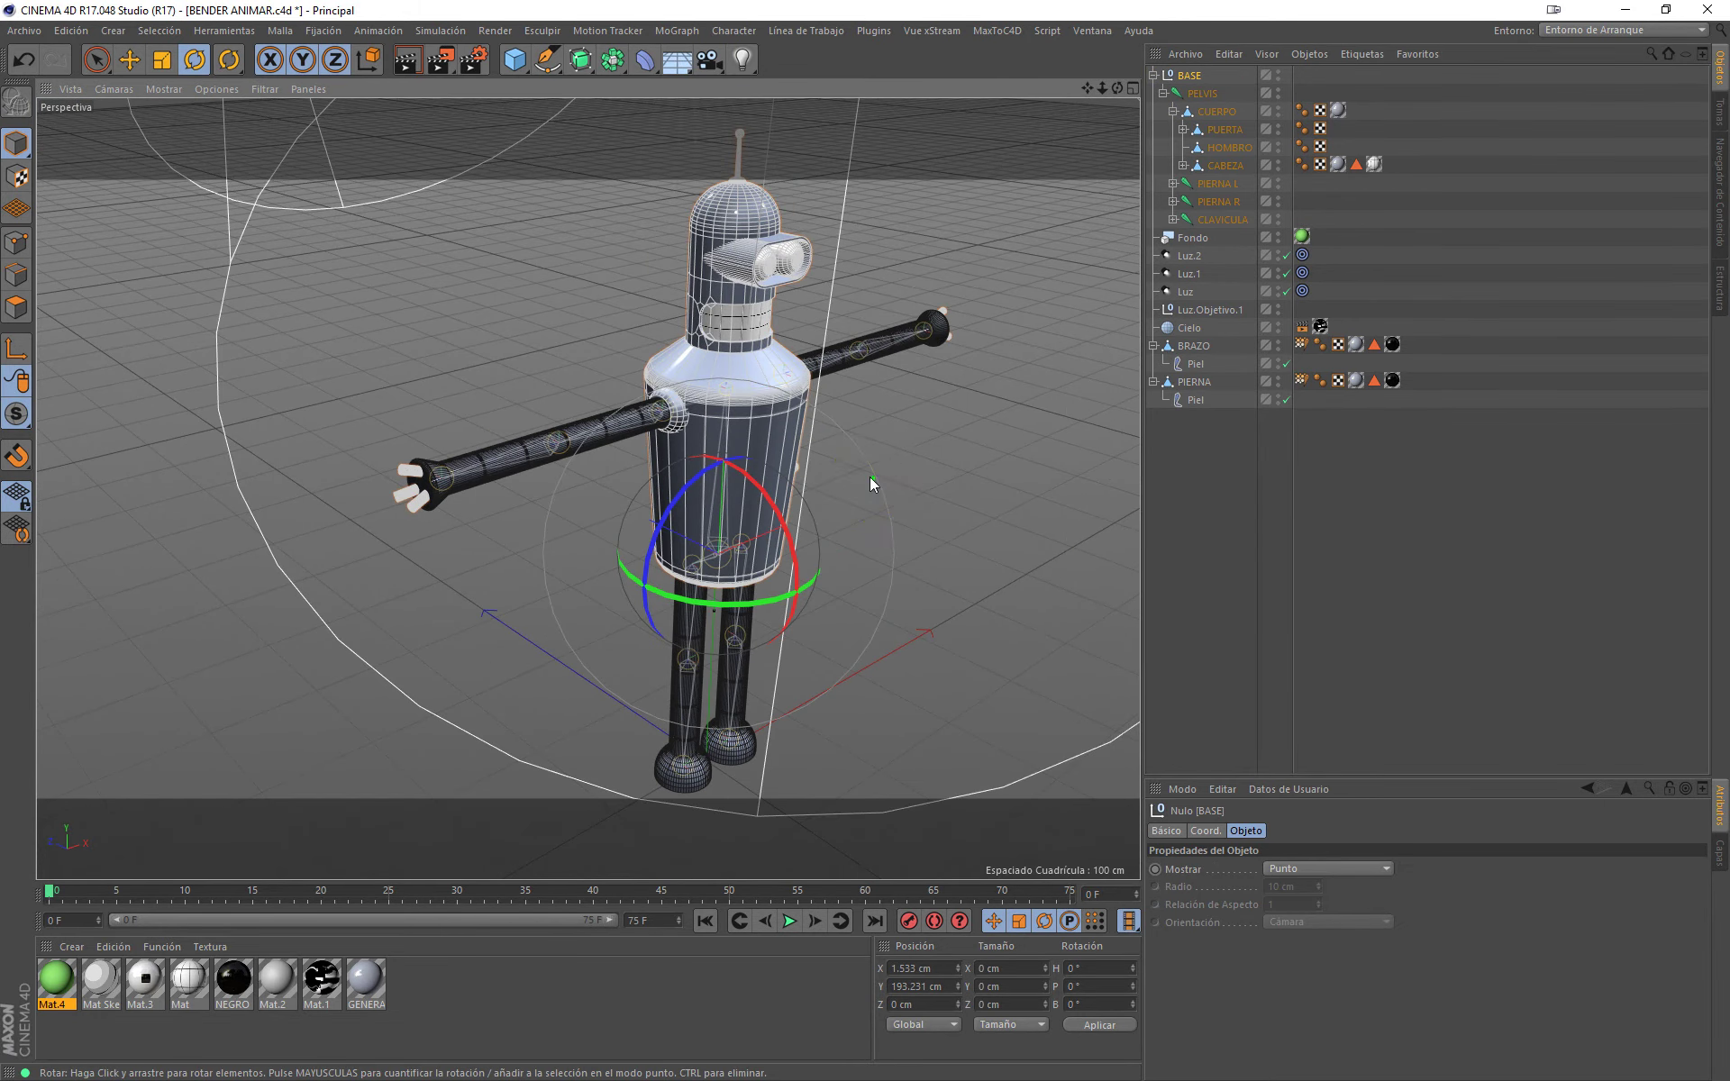
scroll(869, 478, "up", 2)
left_click_drag(729, 455, 634, 579, "alt")
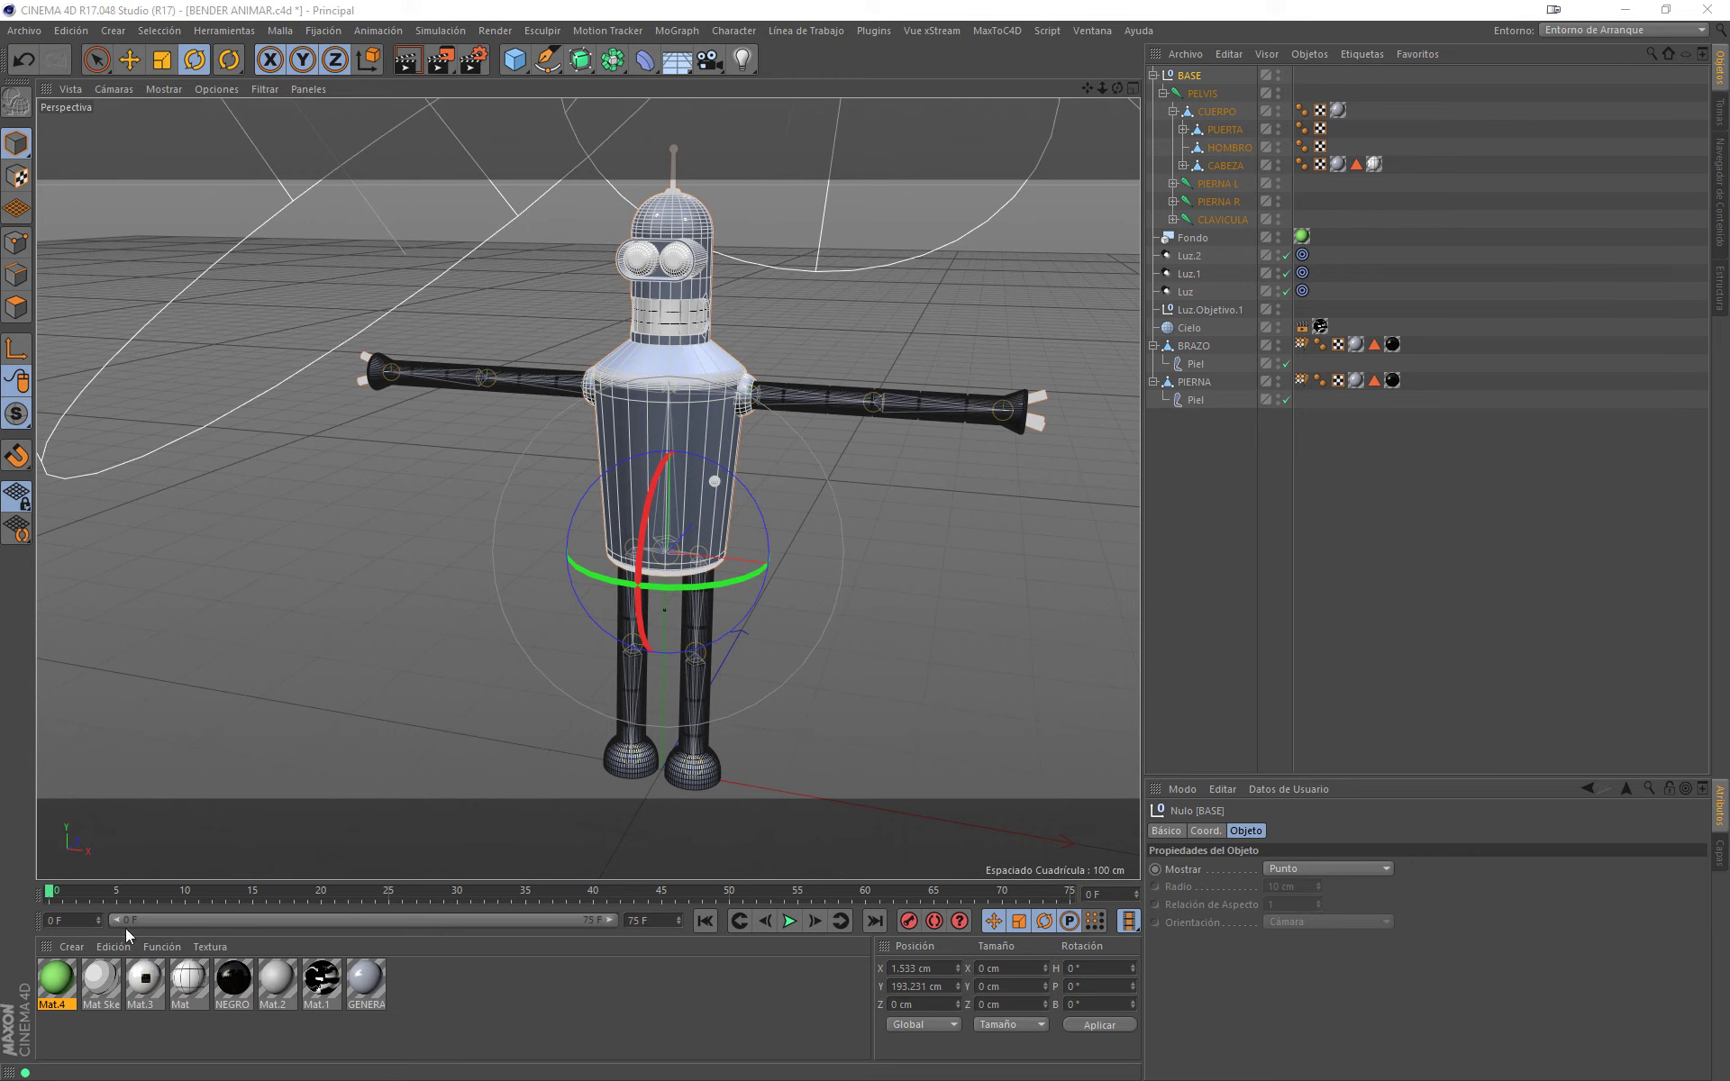
Step: Expand the joint chains and box-select CLAVICULA, BRAZO L, CODO L and MANO L
left_click(1173, 183)
left_click(1172, 237)
left_click(1173, 291)
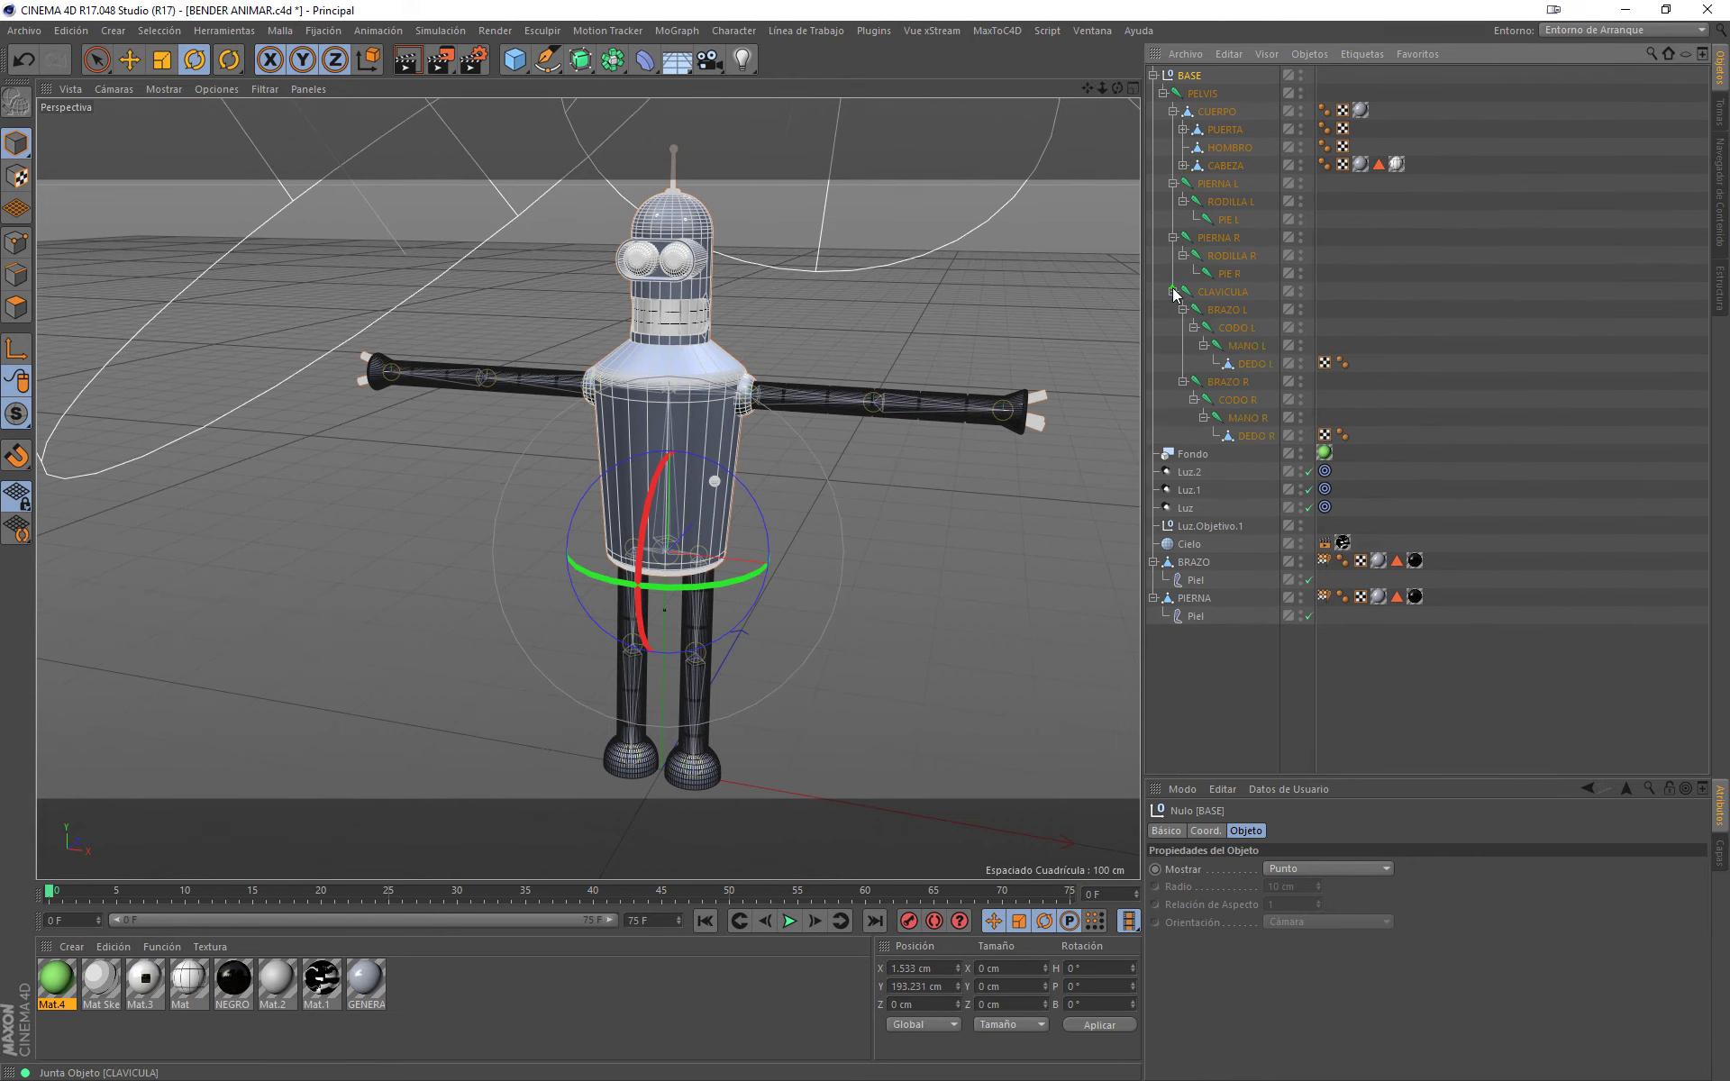
left_click(1402, 301)
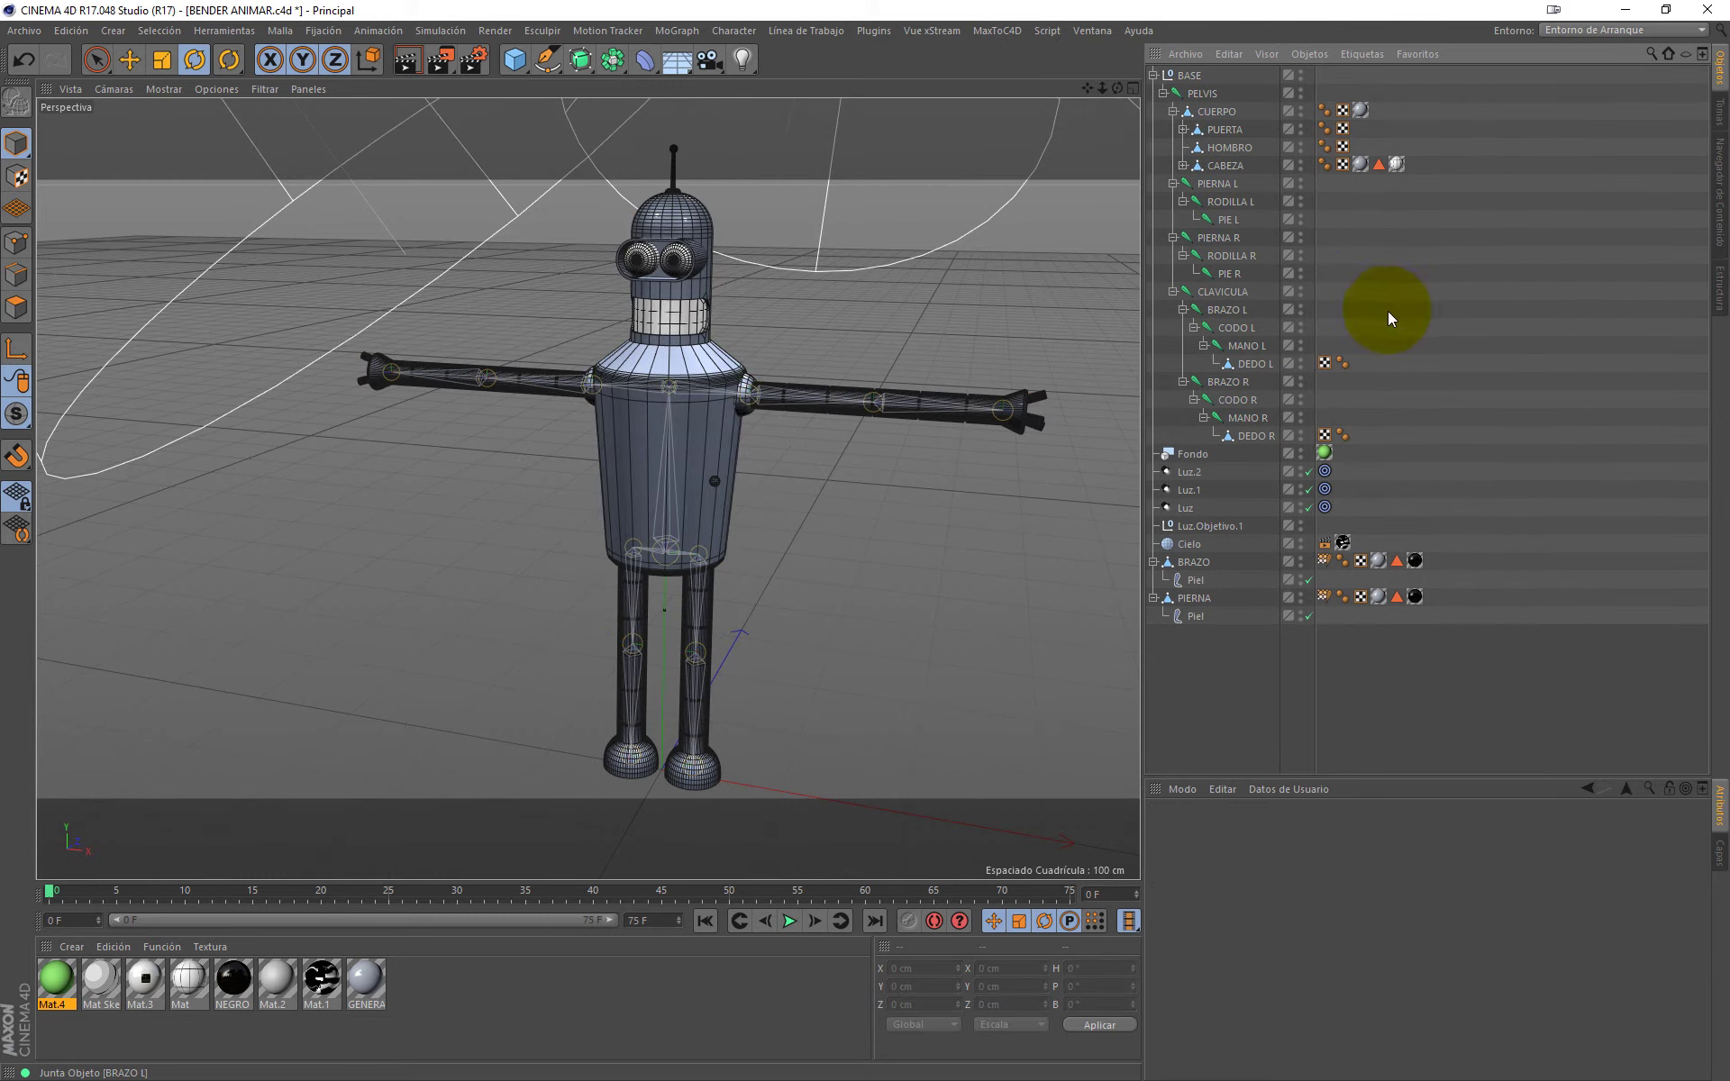
left_click_drag(1342, 290, 1216, 354)
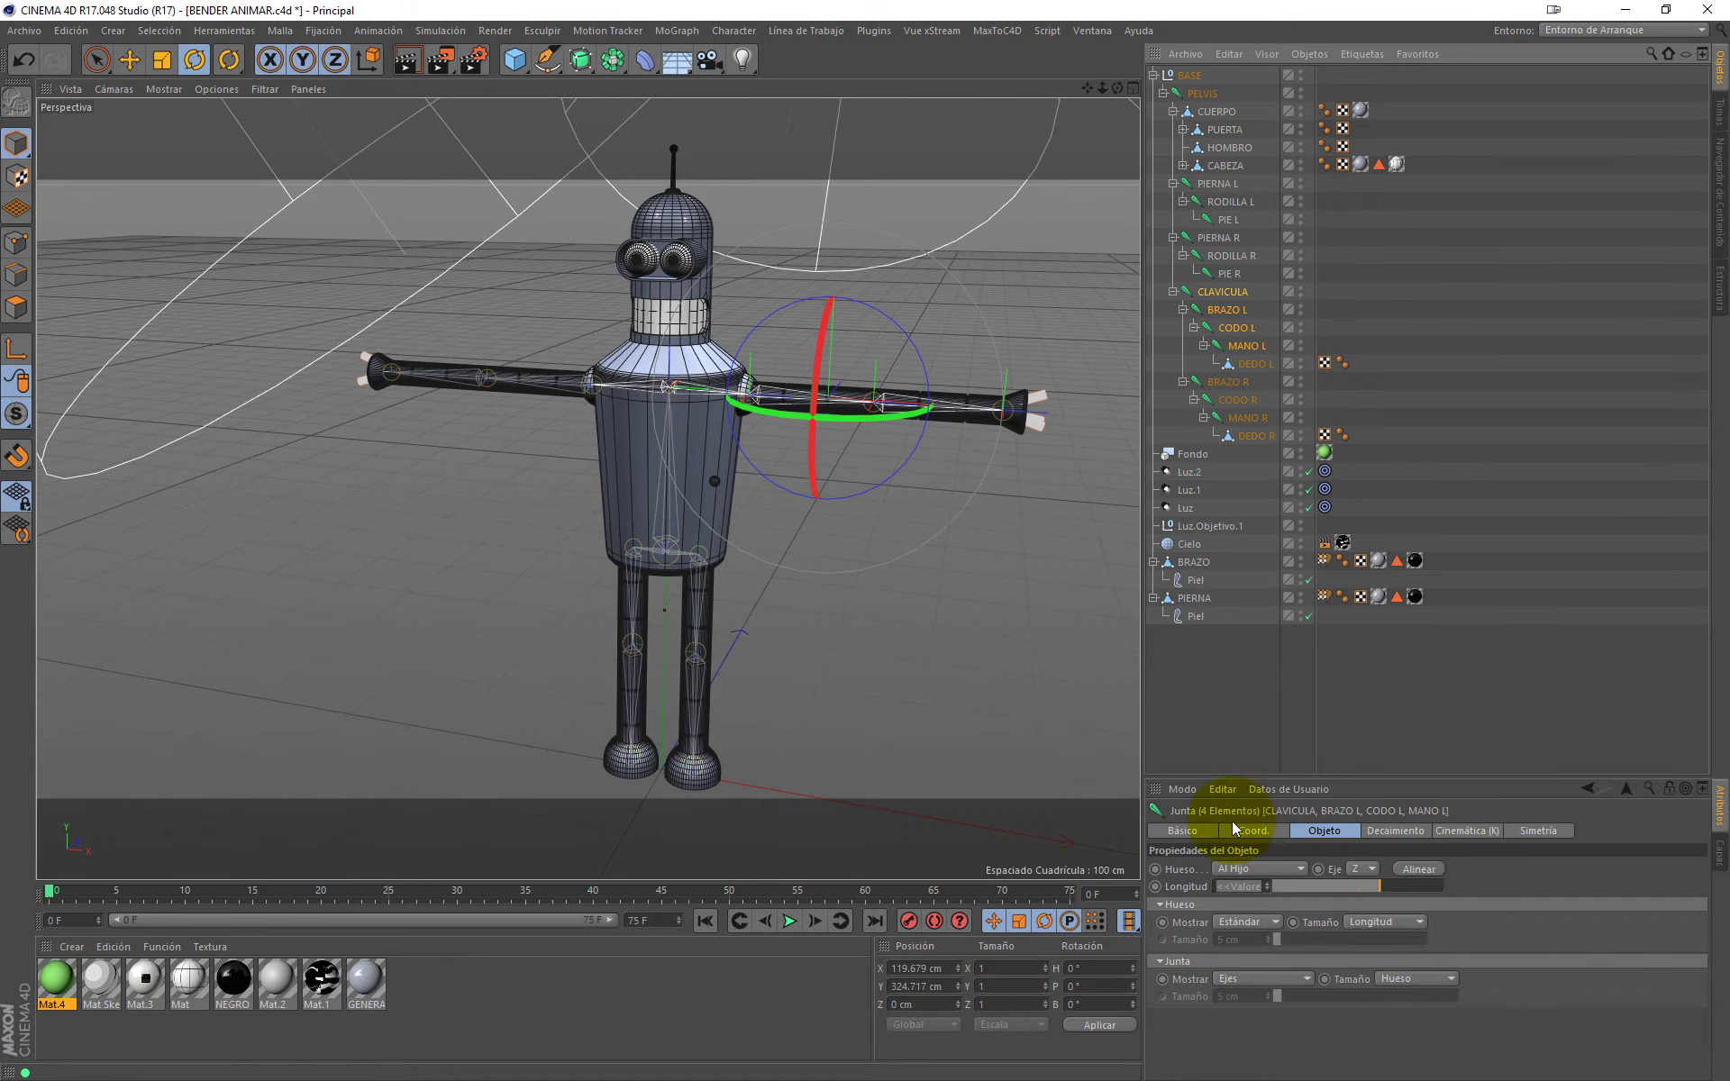
Step: Colour Bender's left arm and left leg joint chains bright blue
left_click(1197, 829)
left_click(1294, 939)
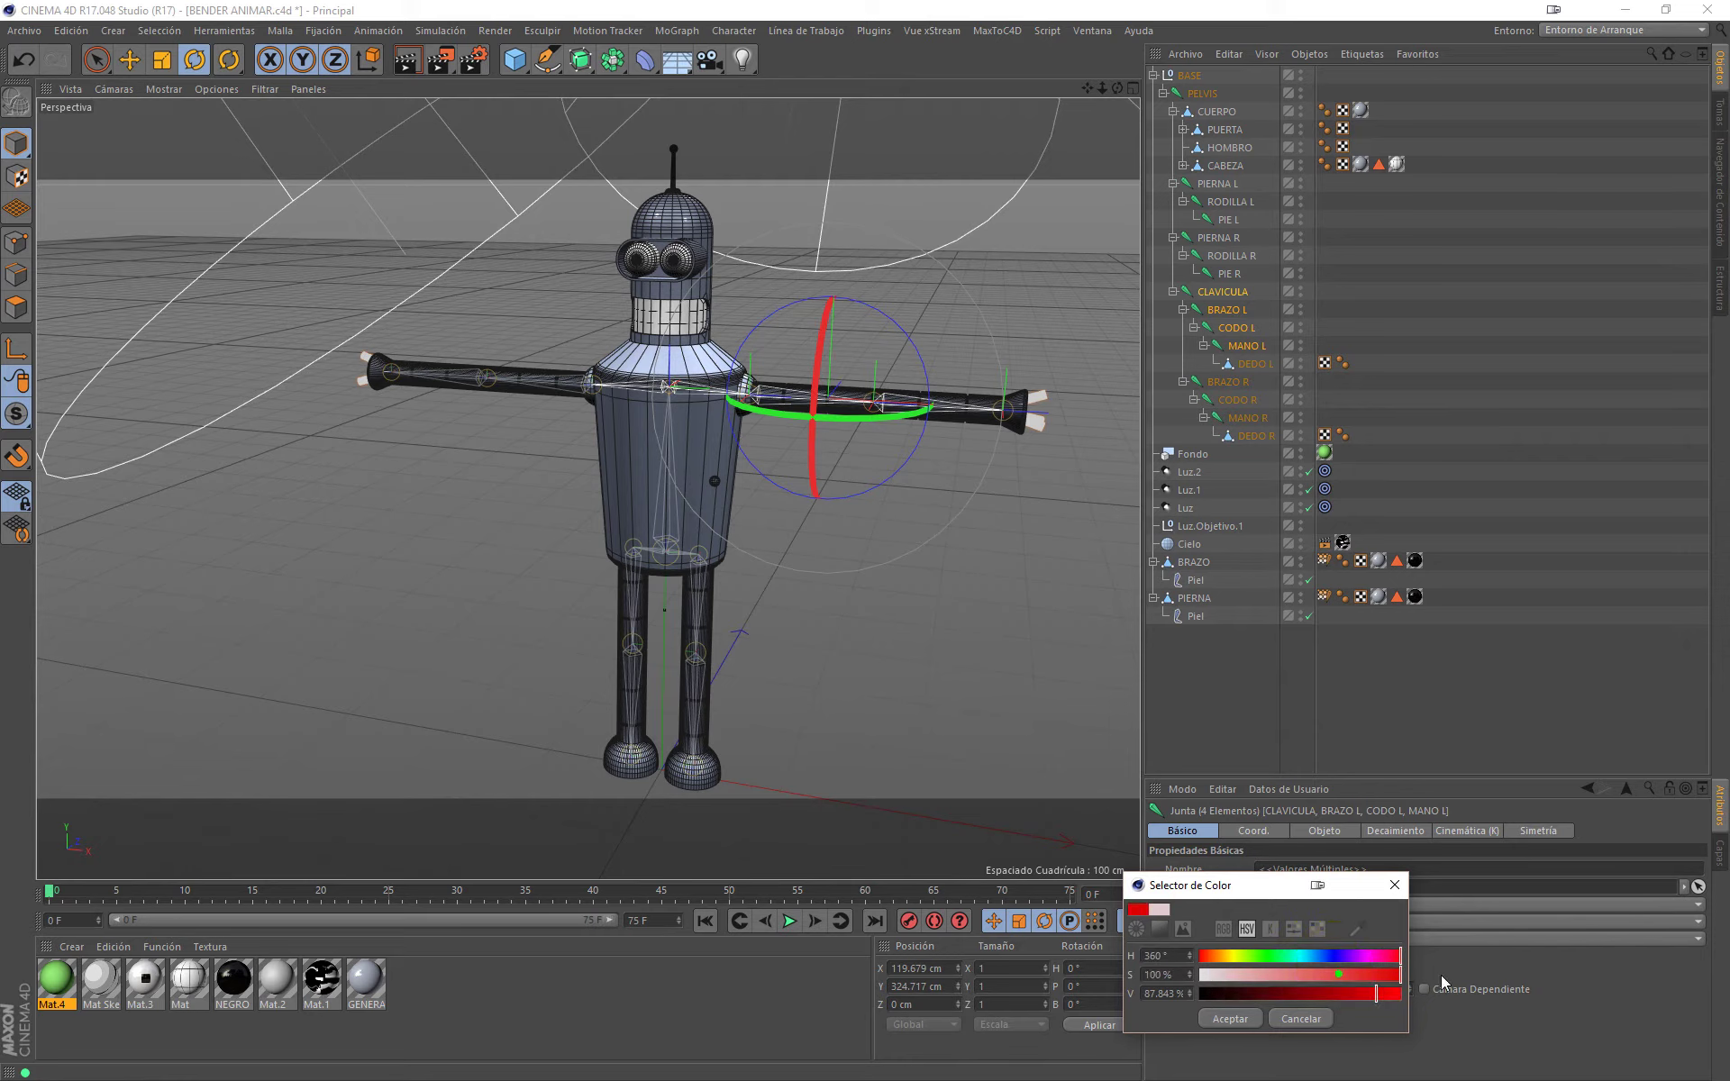
left_click(1379, 995)
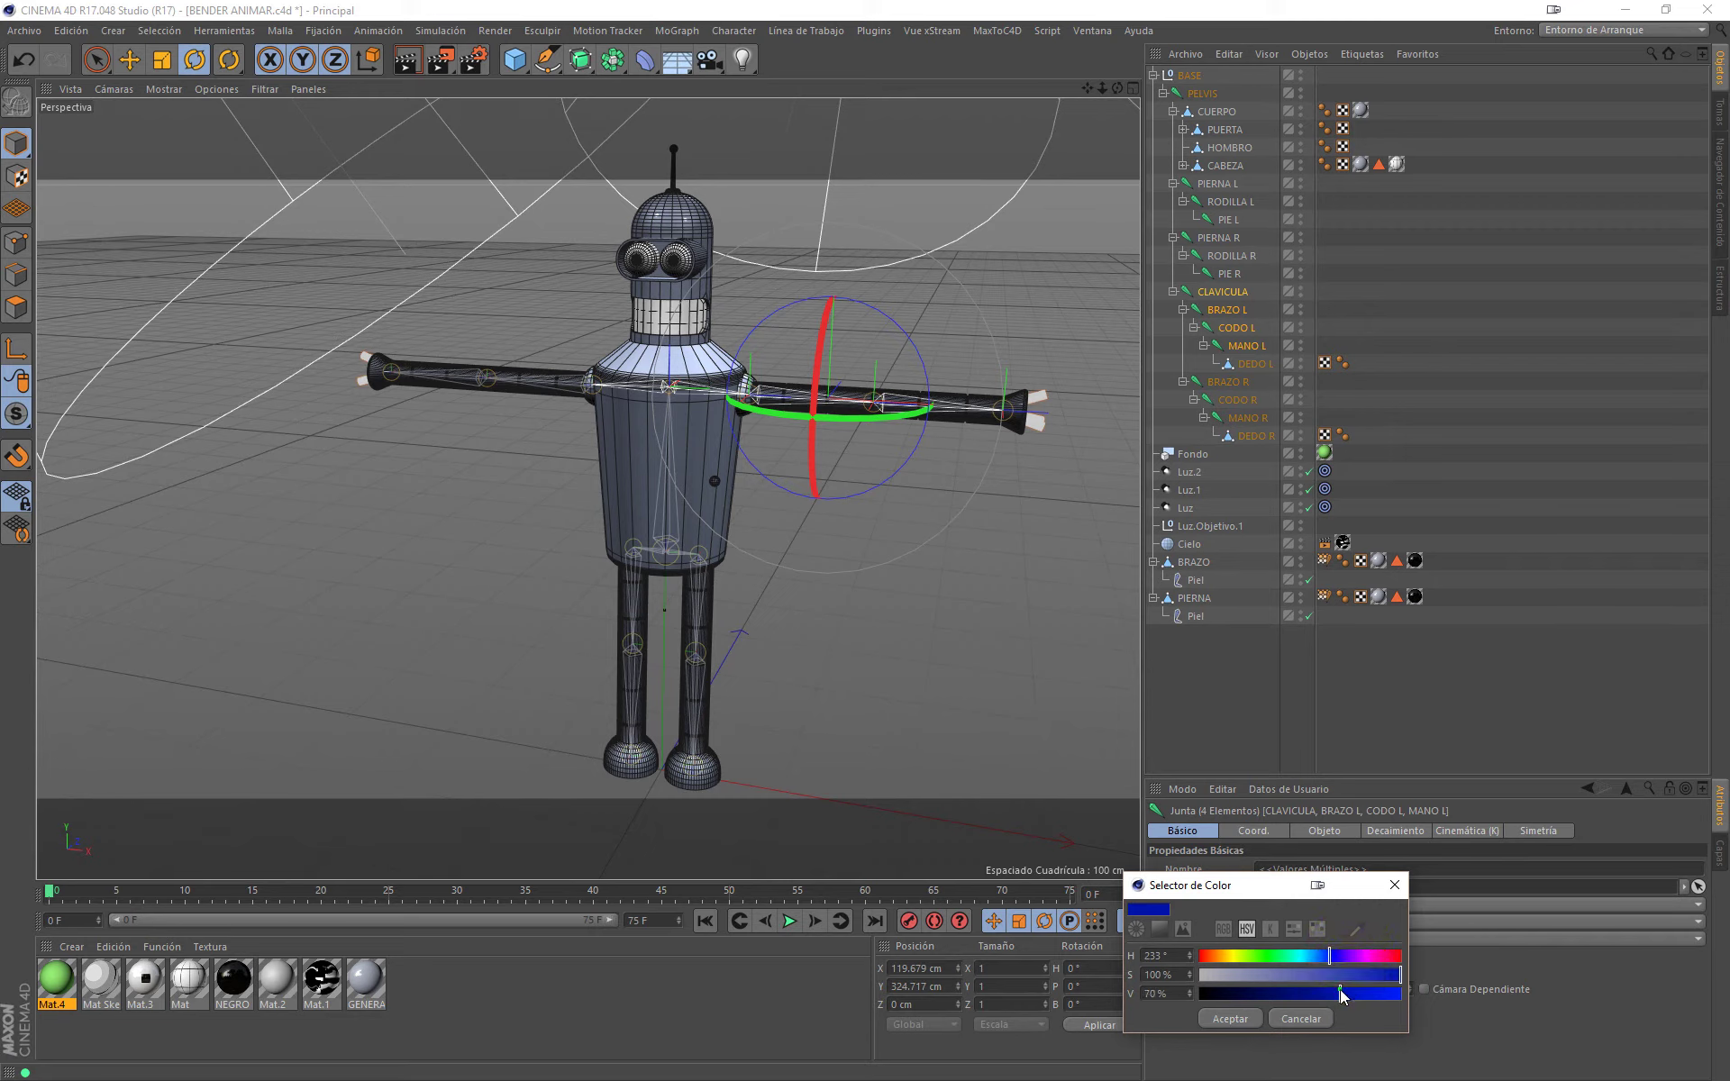
left_click(1397, 992)
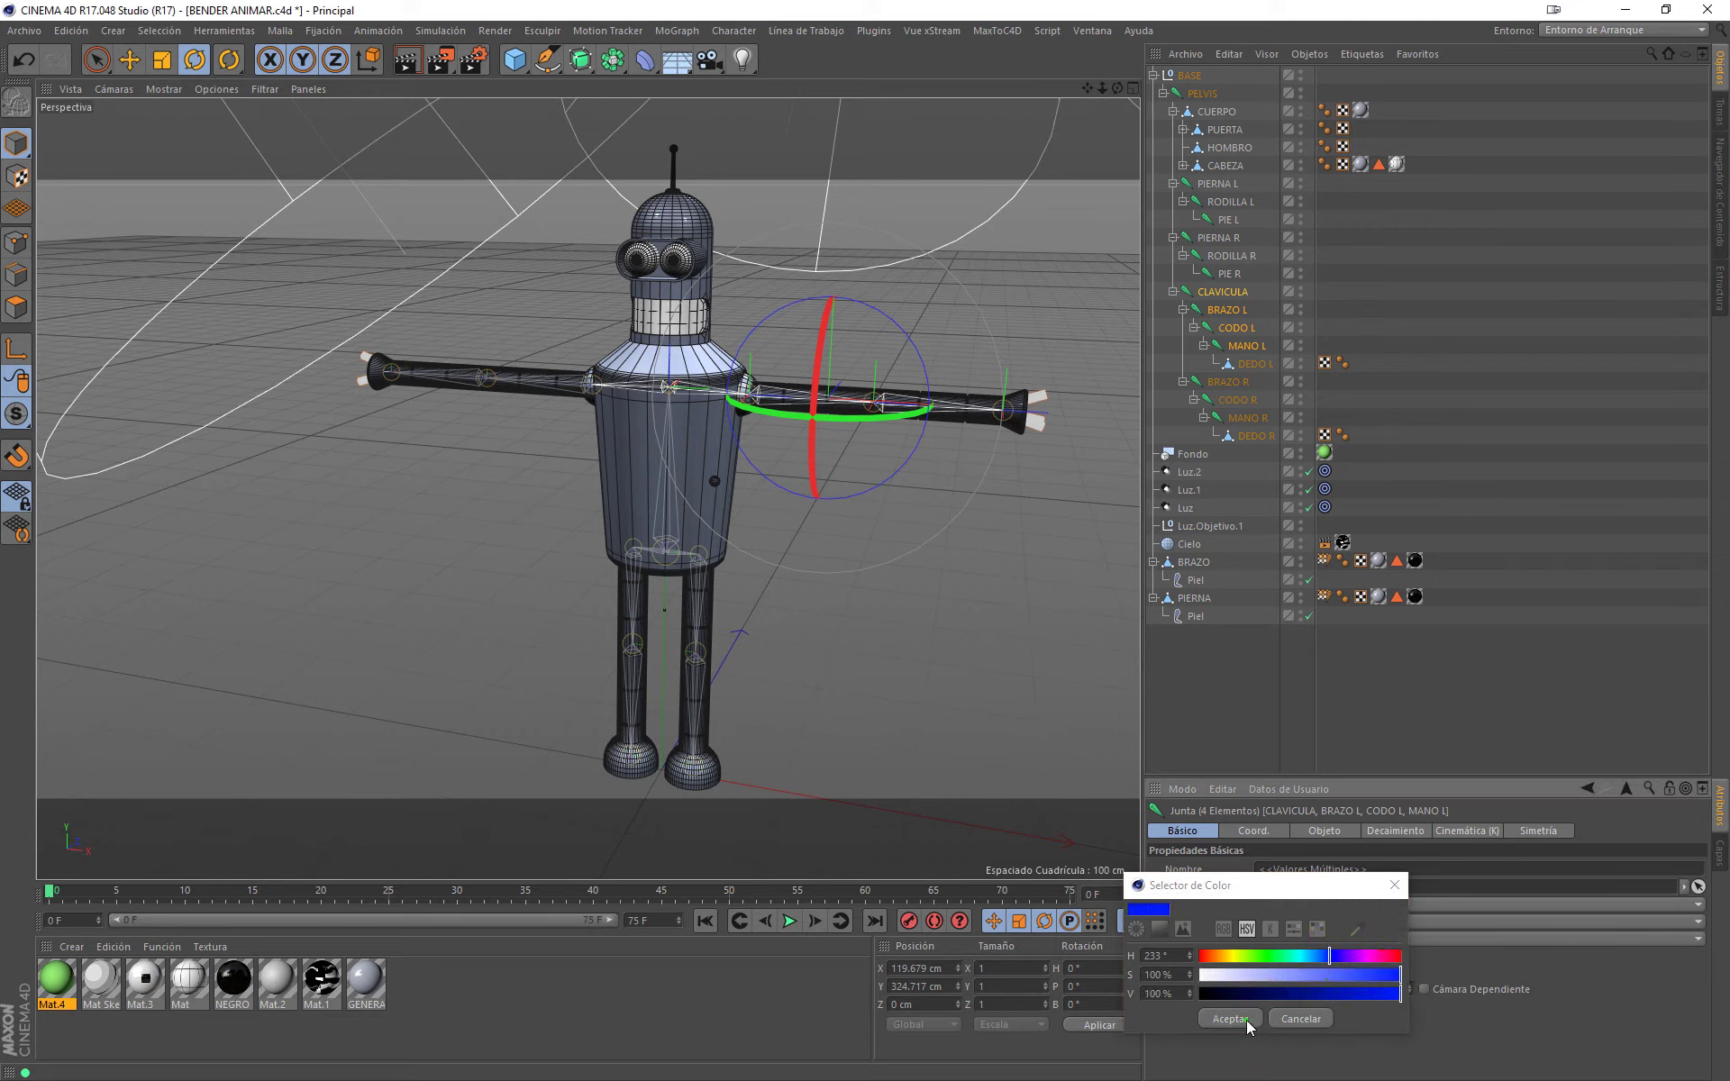
left_click(1246, 1020)
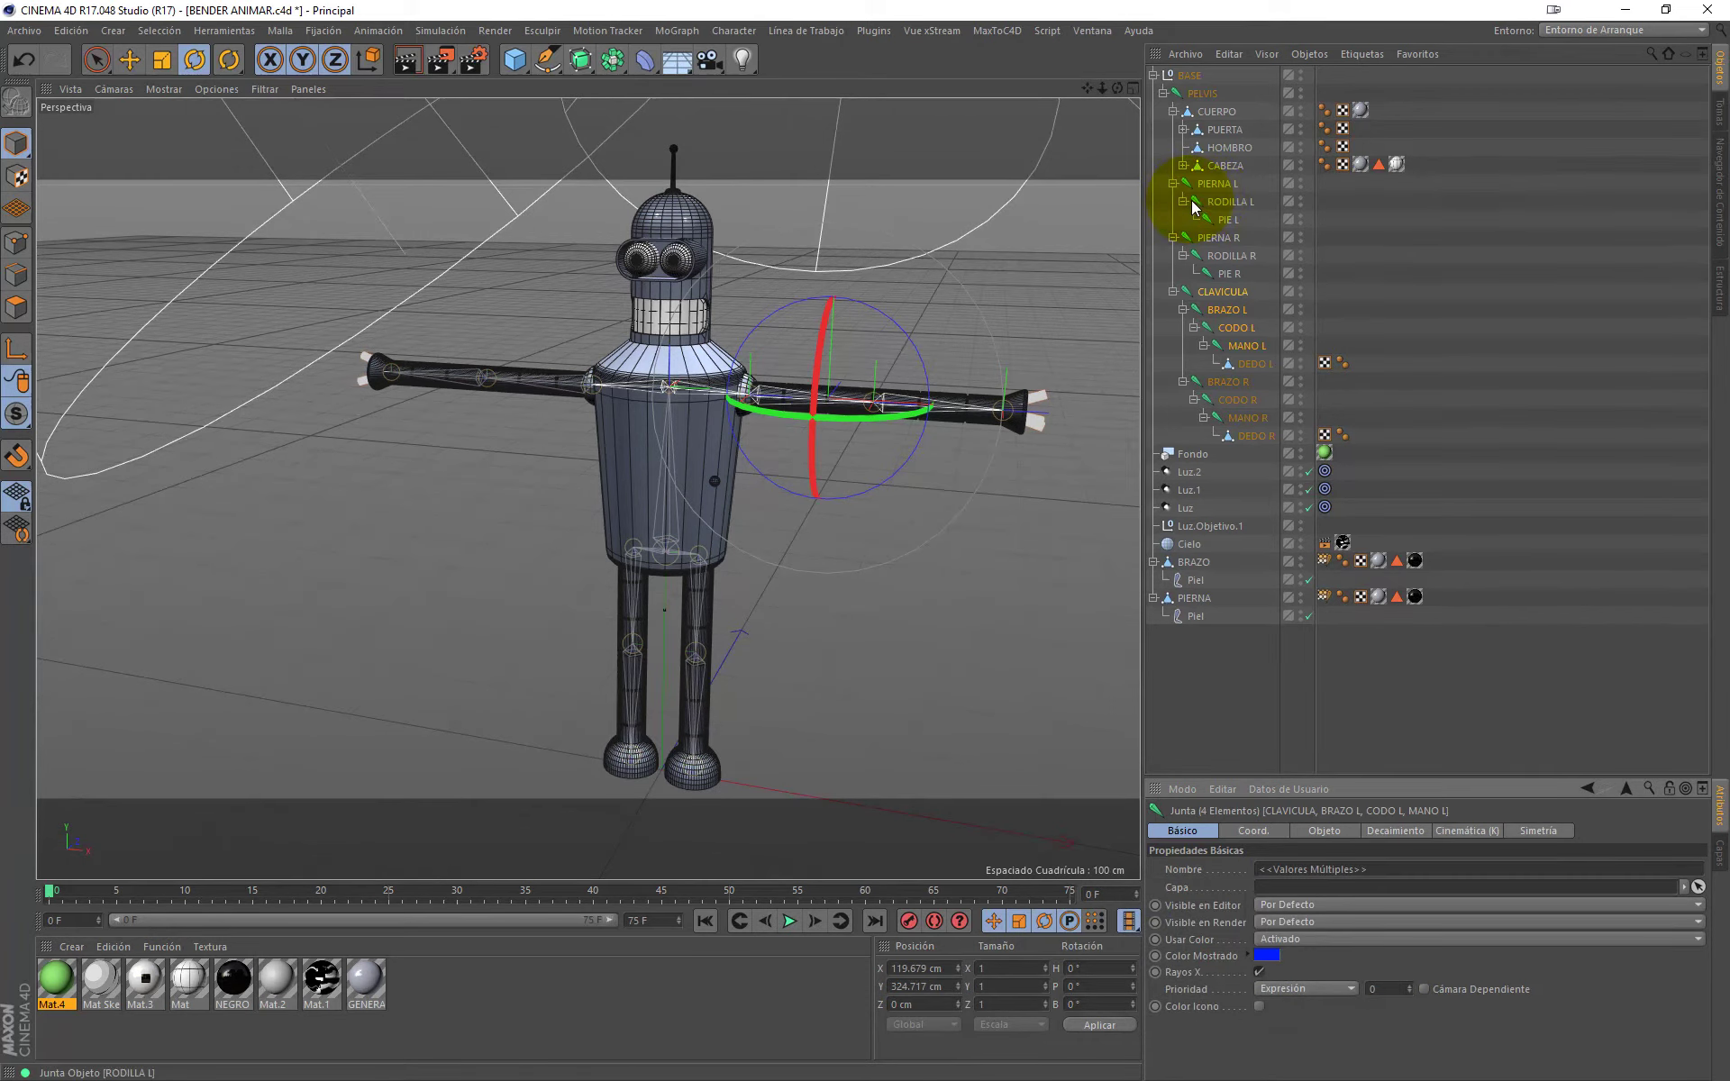
left_click(1343, 183)
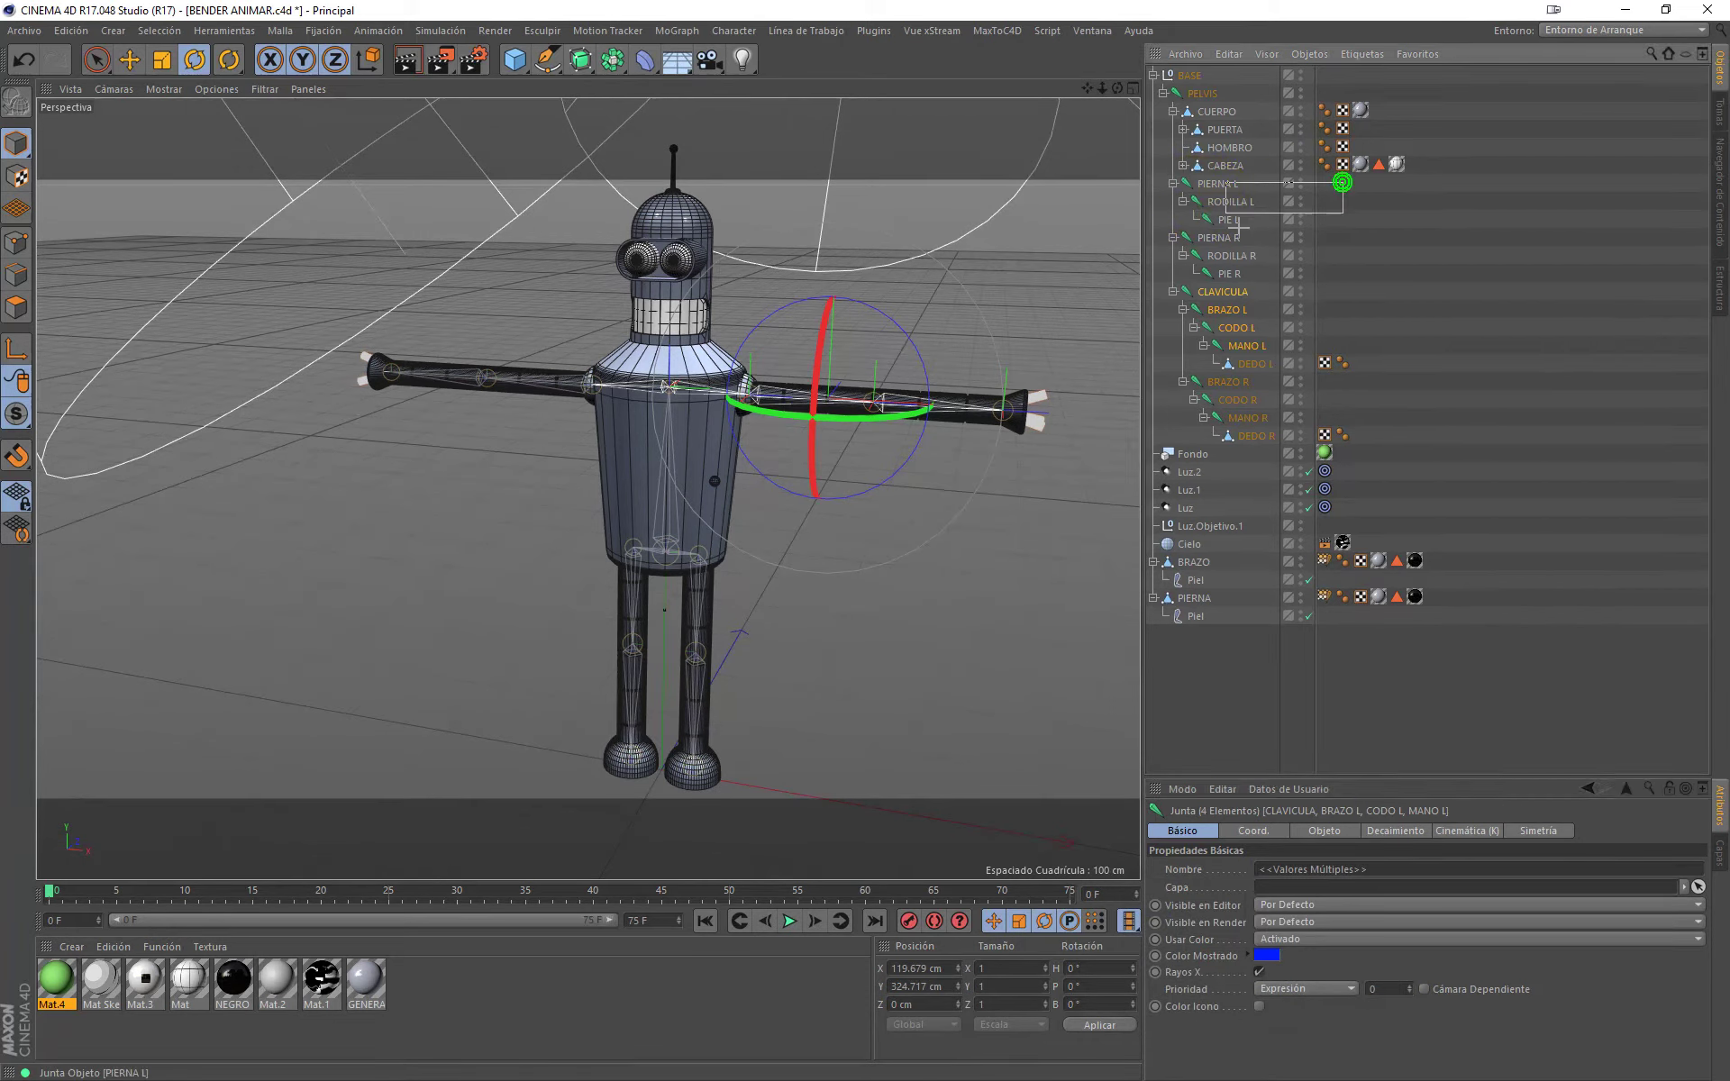
left_click(1266, 955)
left_click_drag(1315, 960, 1397, 998)
left_click(1229, 1017)
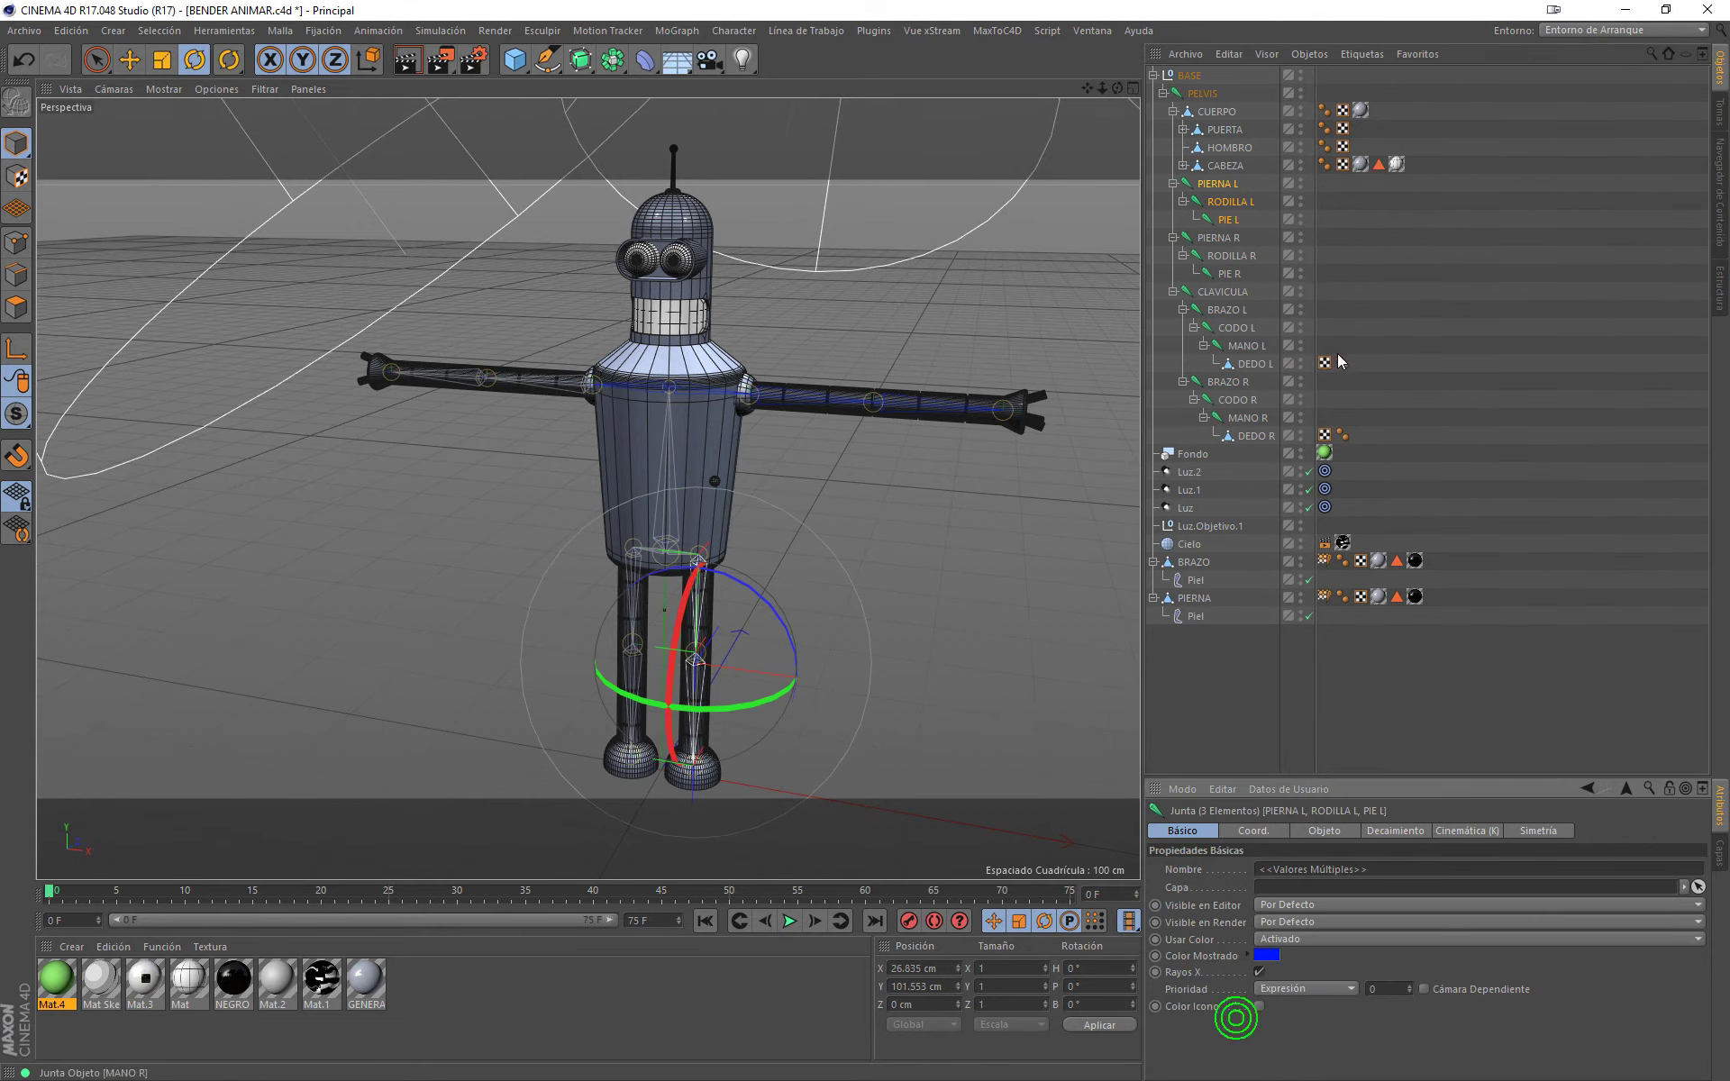
Step: Colour the right arm and right leg joint chains red, then show the four-view layout
left_click_drag(1355, 398, 1230, 442)
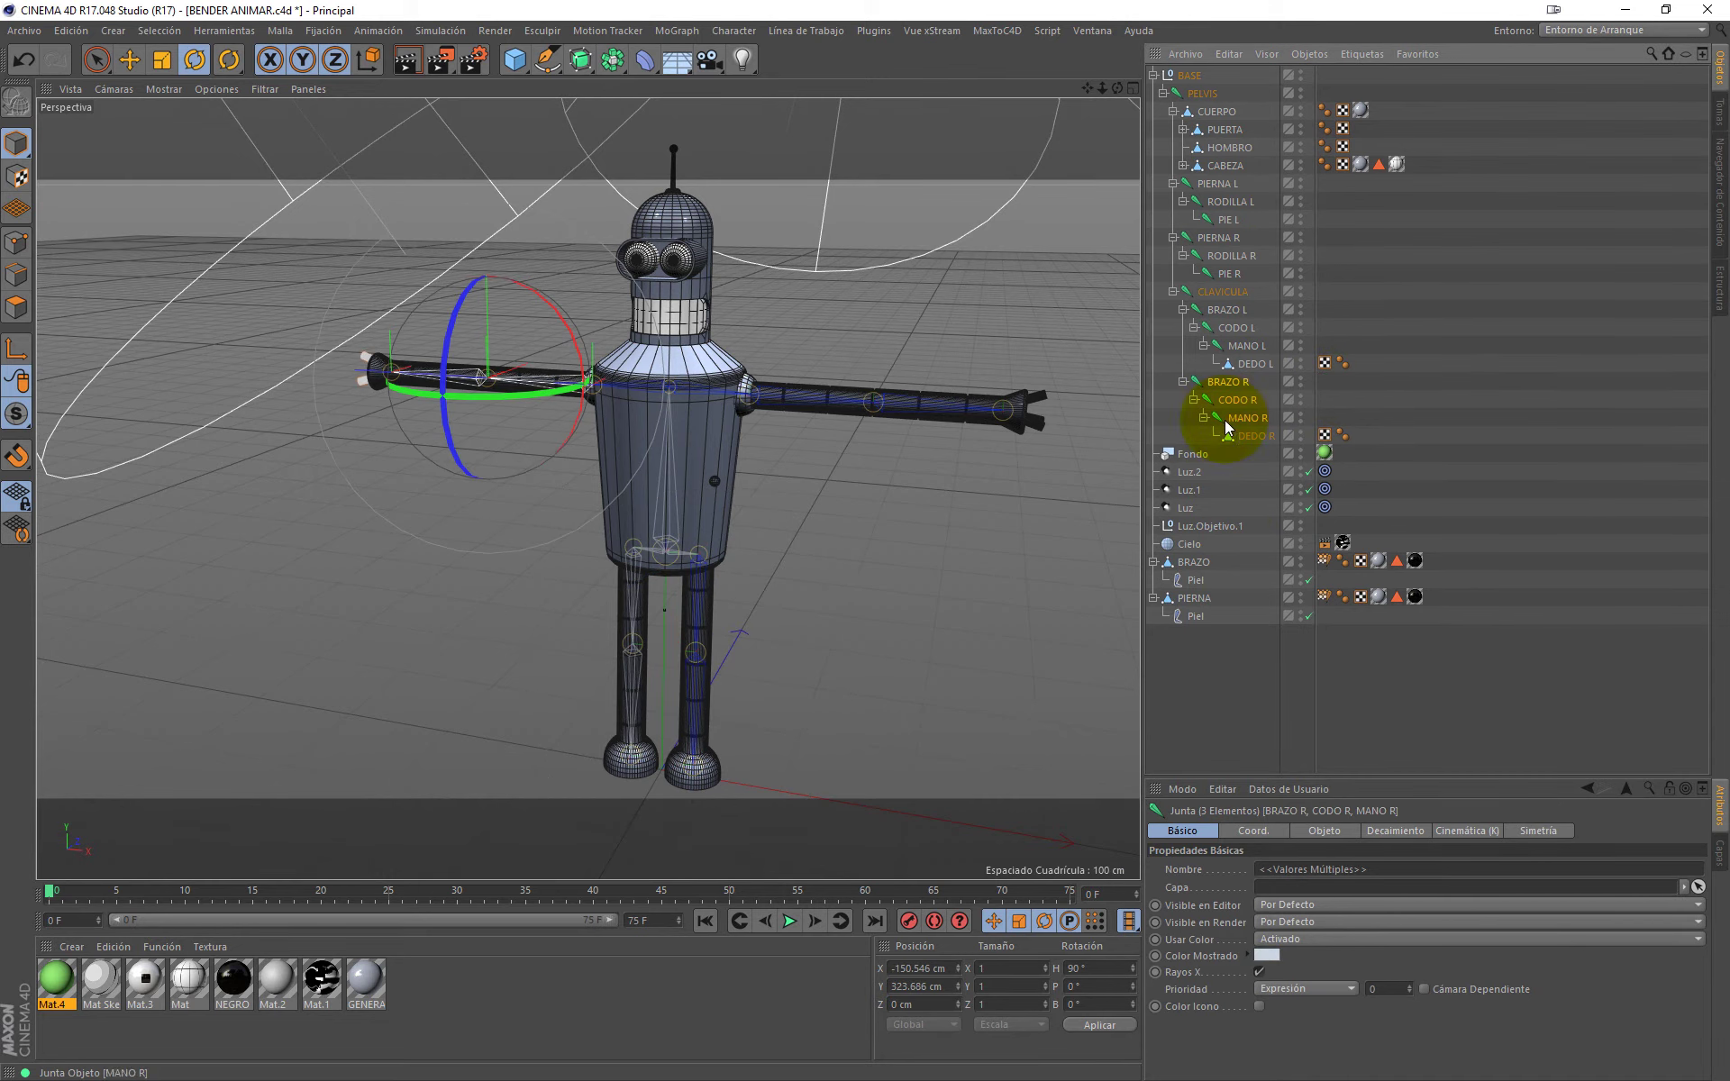
left_click(1279, 951)
mouse_move(1298, 953)
left_mouse_down()
mouse_move(1409, 965)
mouse_move(1392, 988)
left_mouse_up()
left_click(1394, 975)
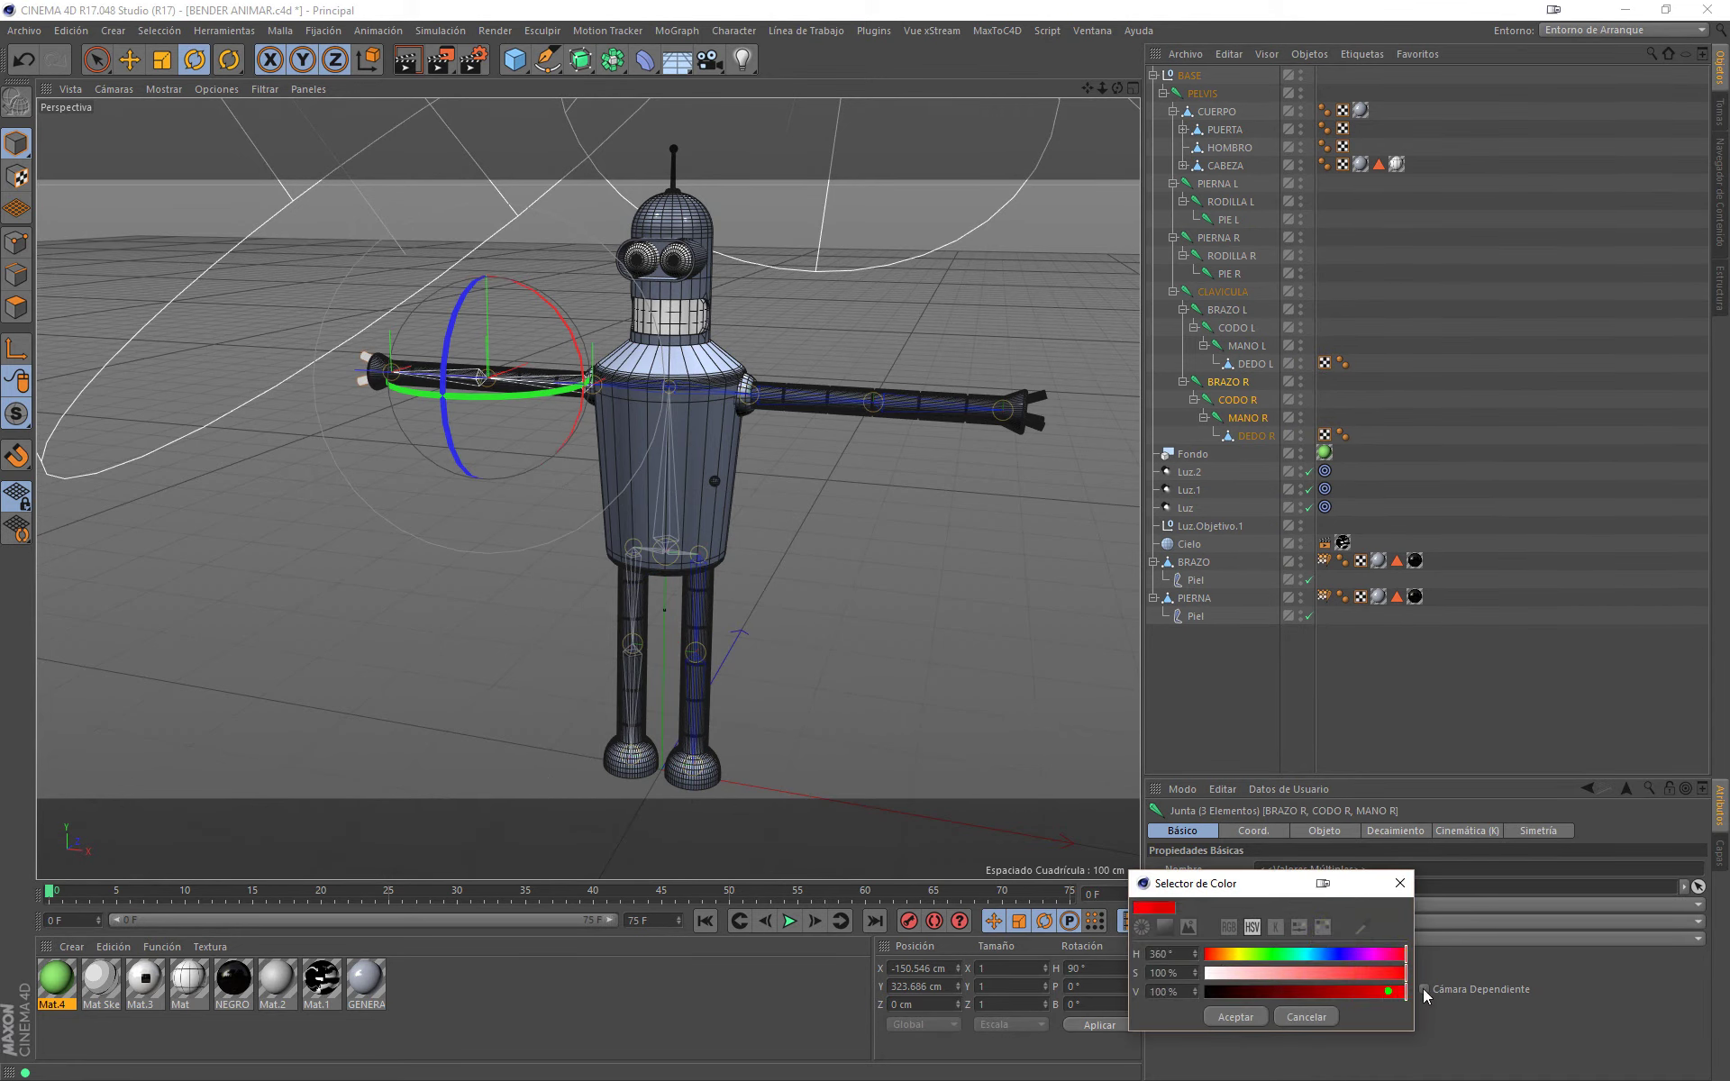
left_click(1235, 1016)
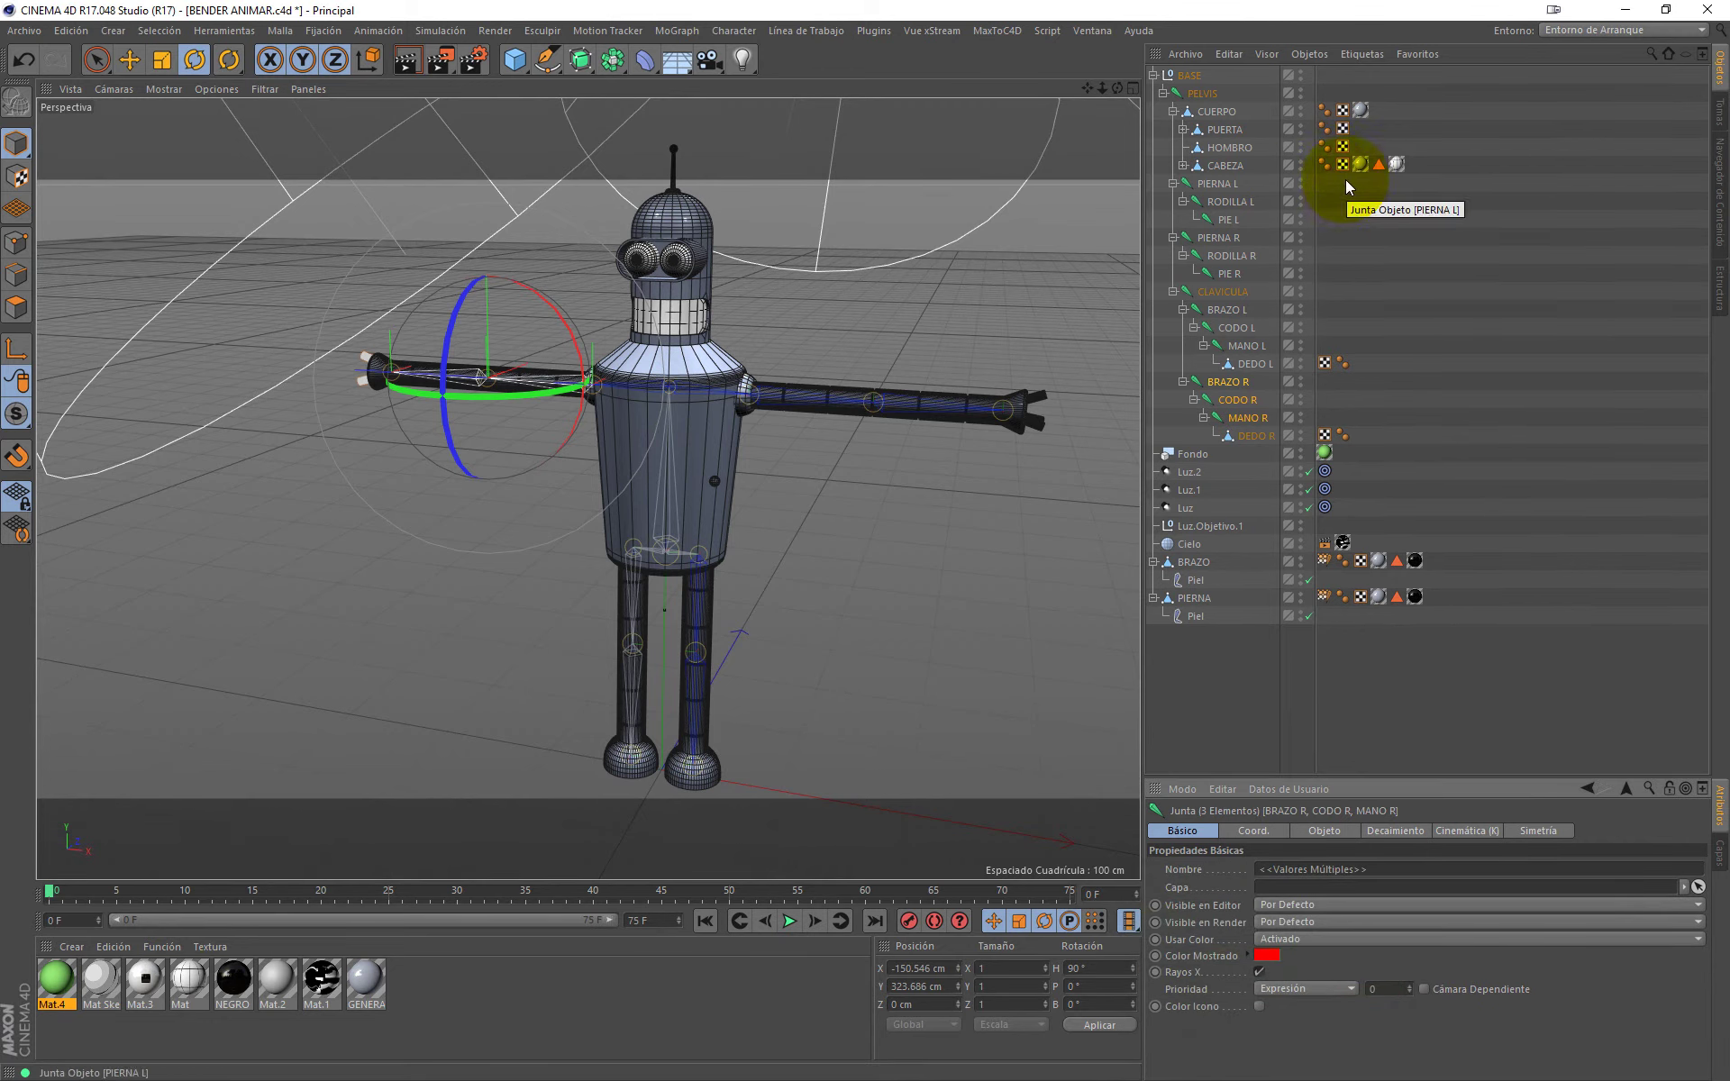
left_click_drag(1334, 236, 1210, 277)
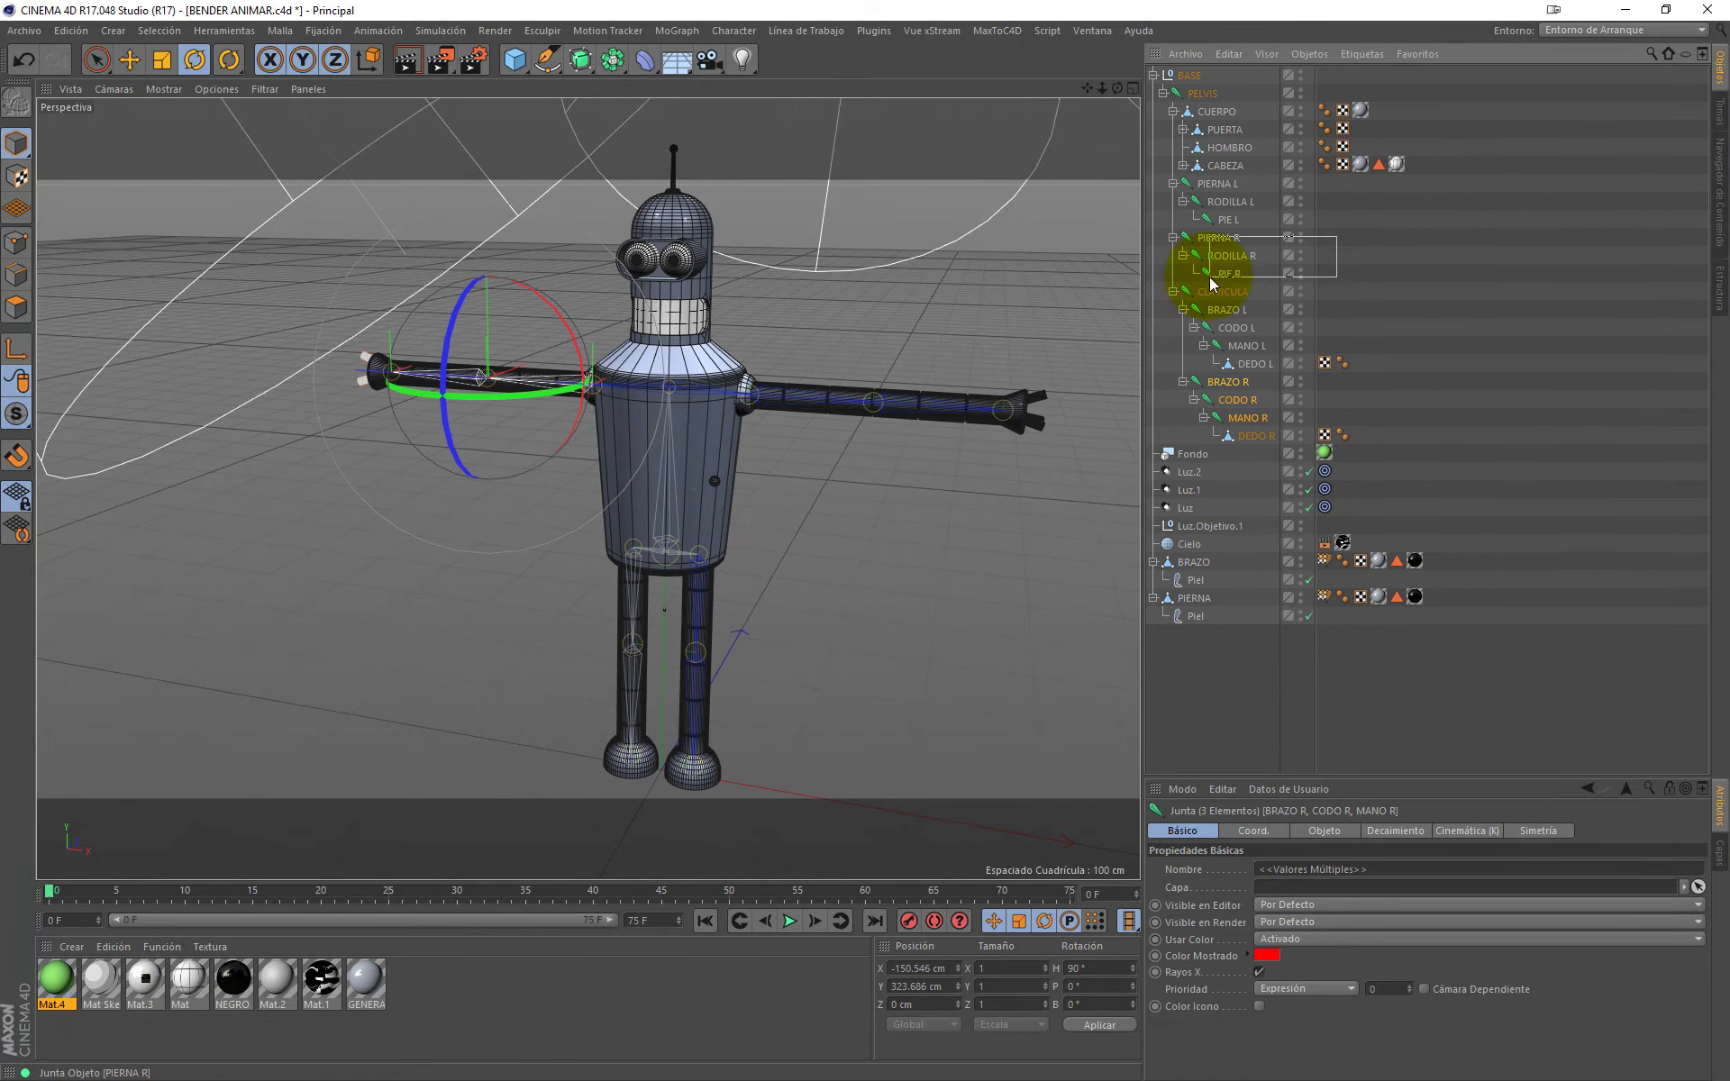
left_click(1266, 957)
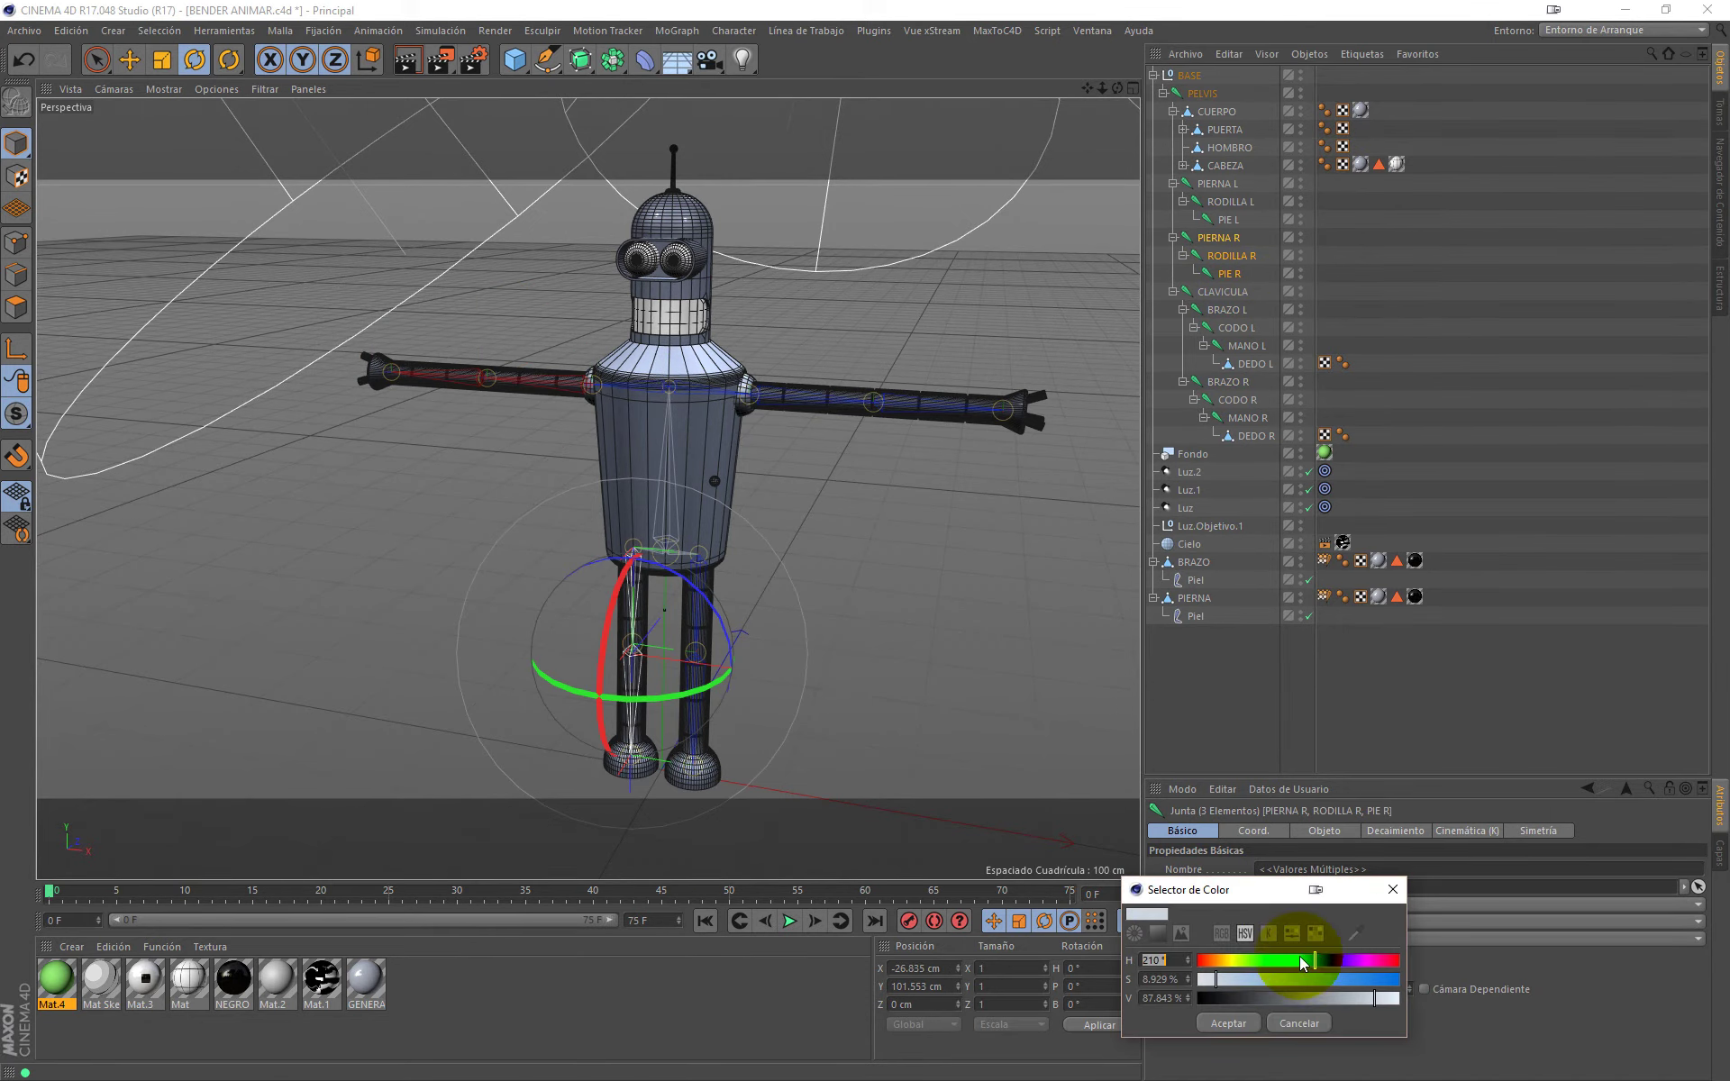
left_click_drag(1351, 979, 1395, 984)
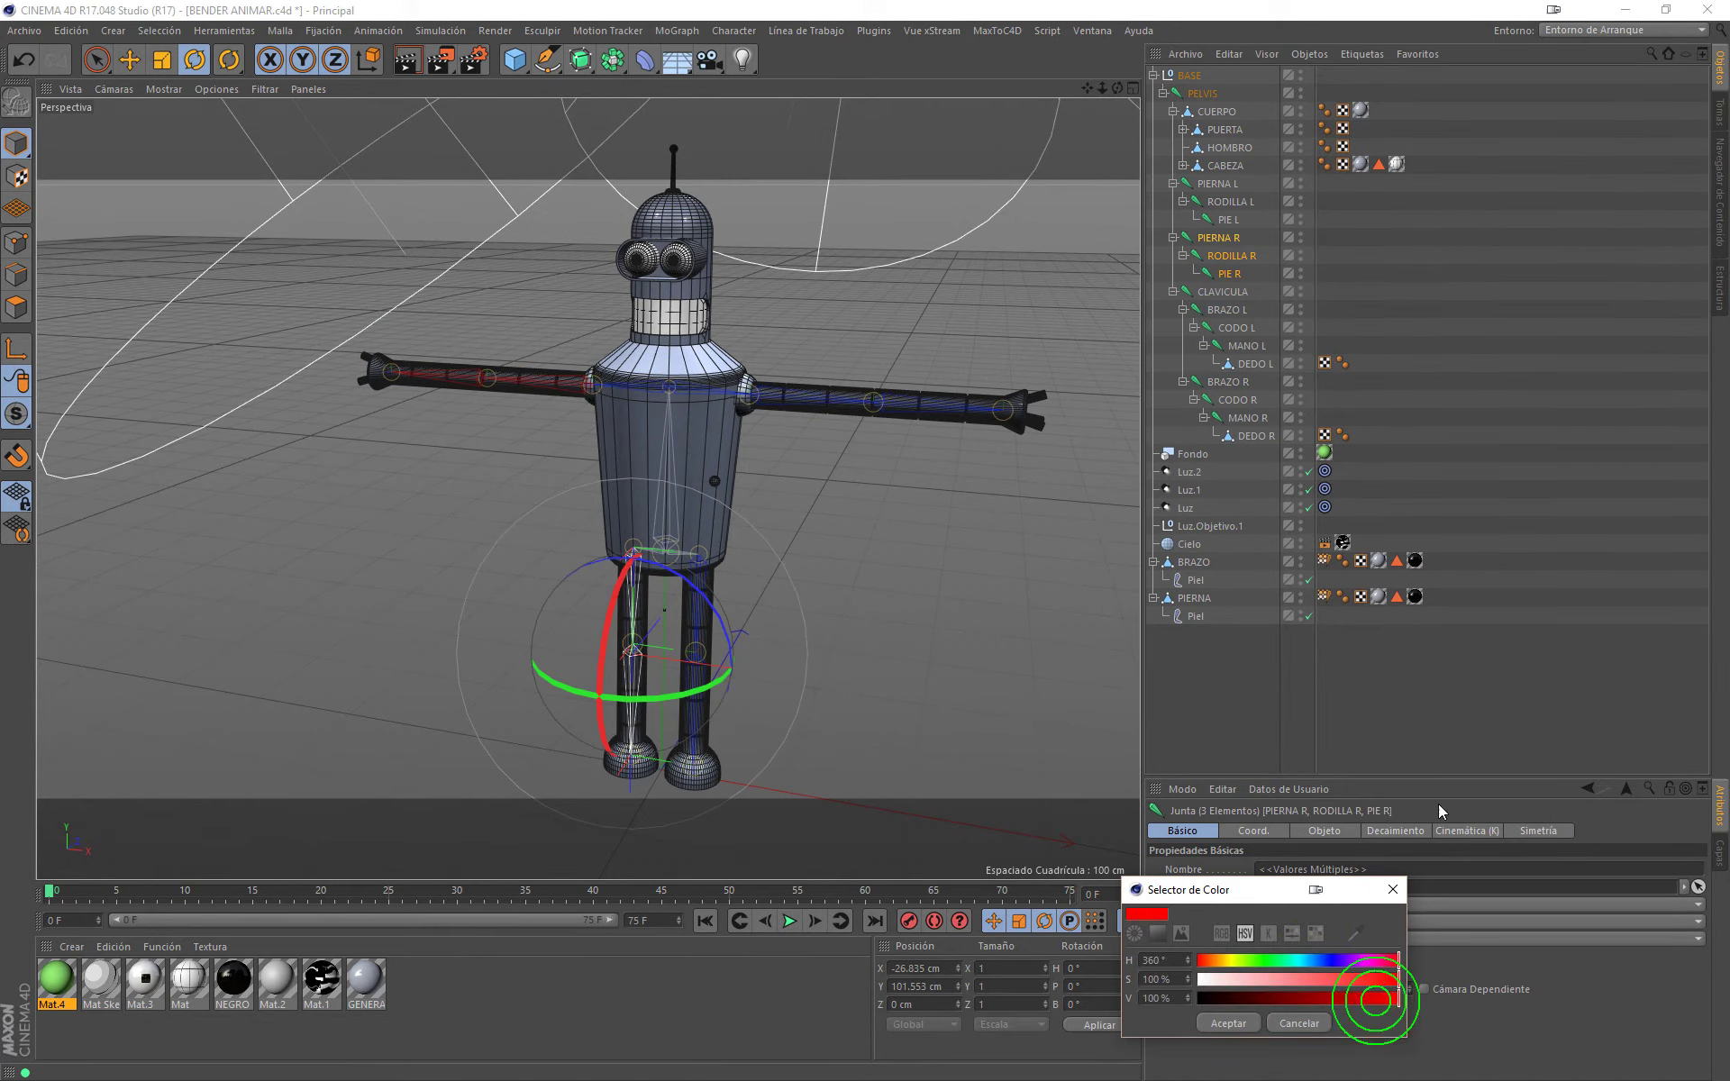
left_click(1228, 1024)
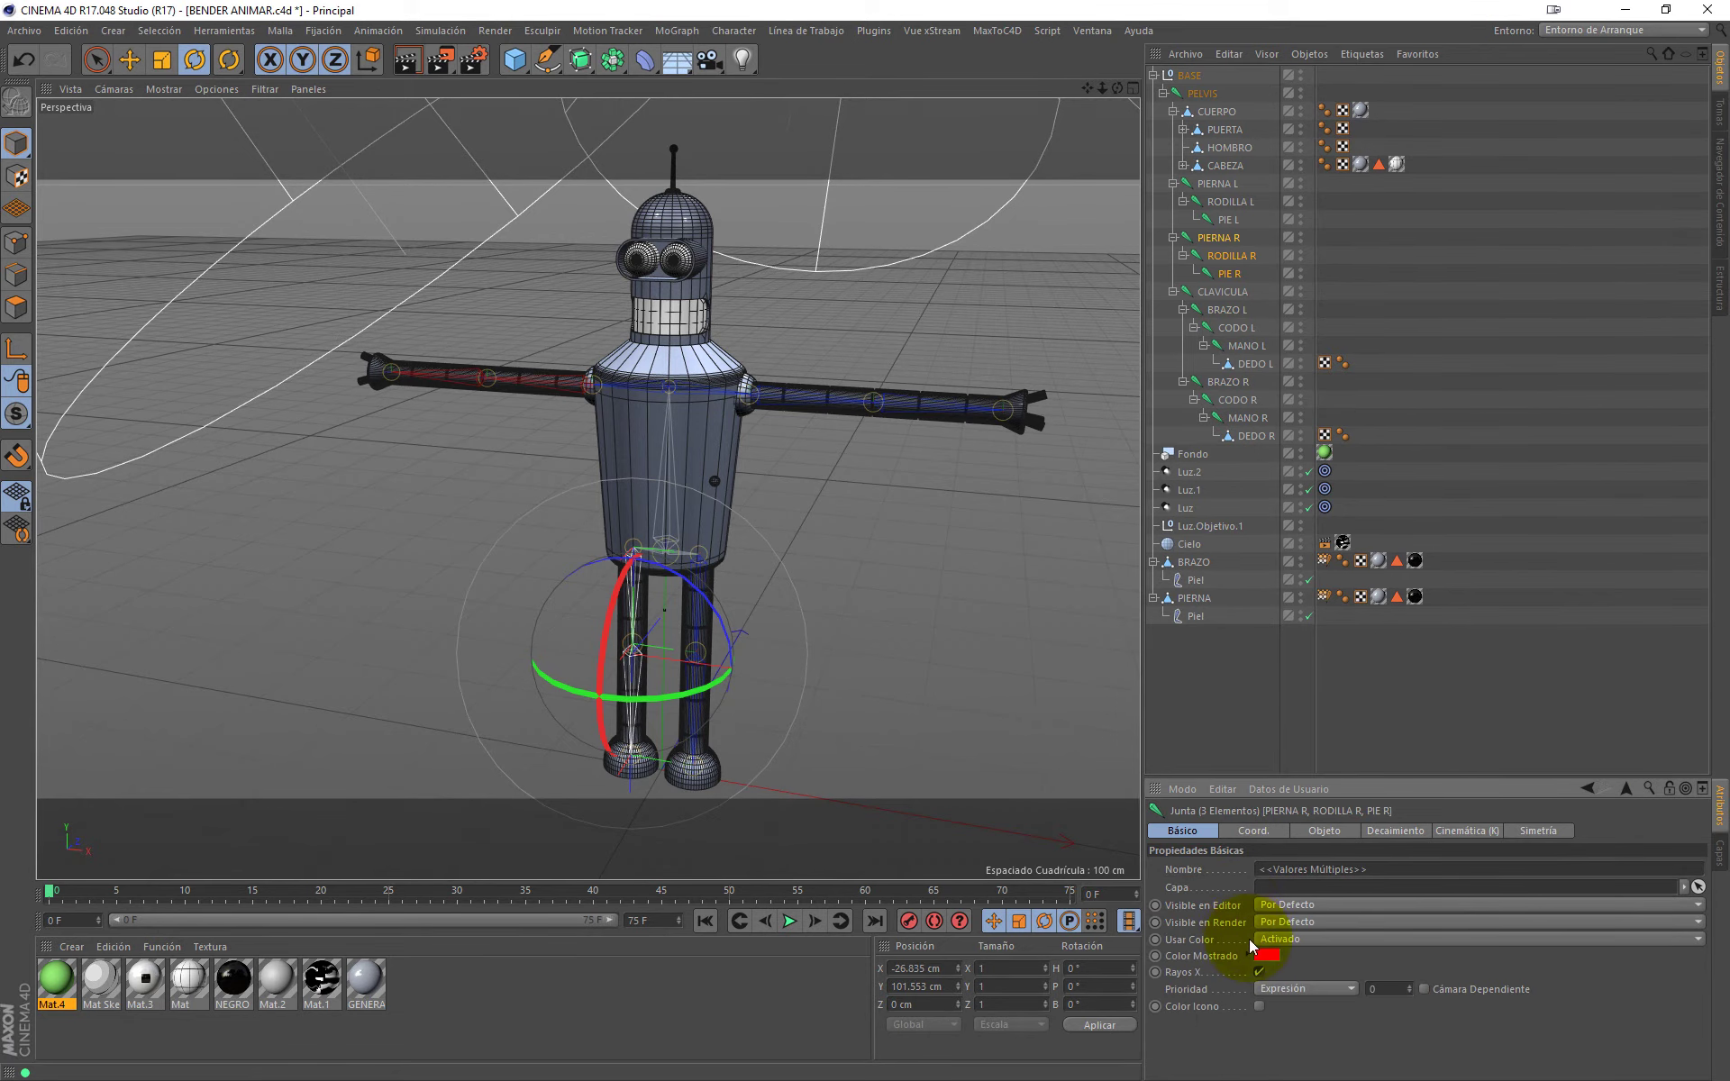
left_click(838, 580)
middle_click(909, 560)
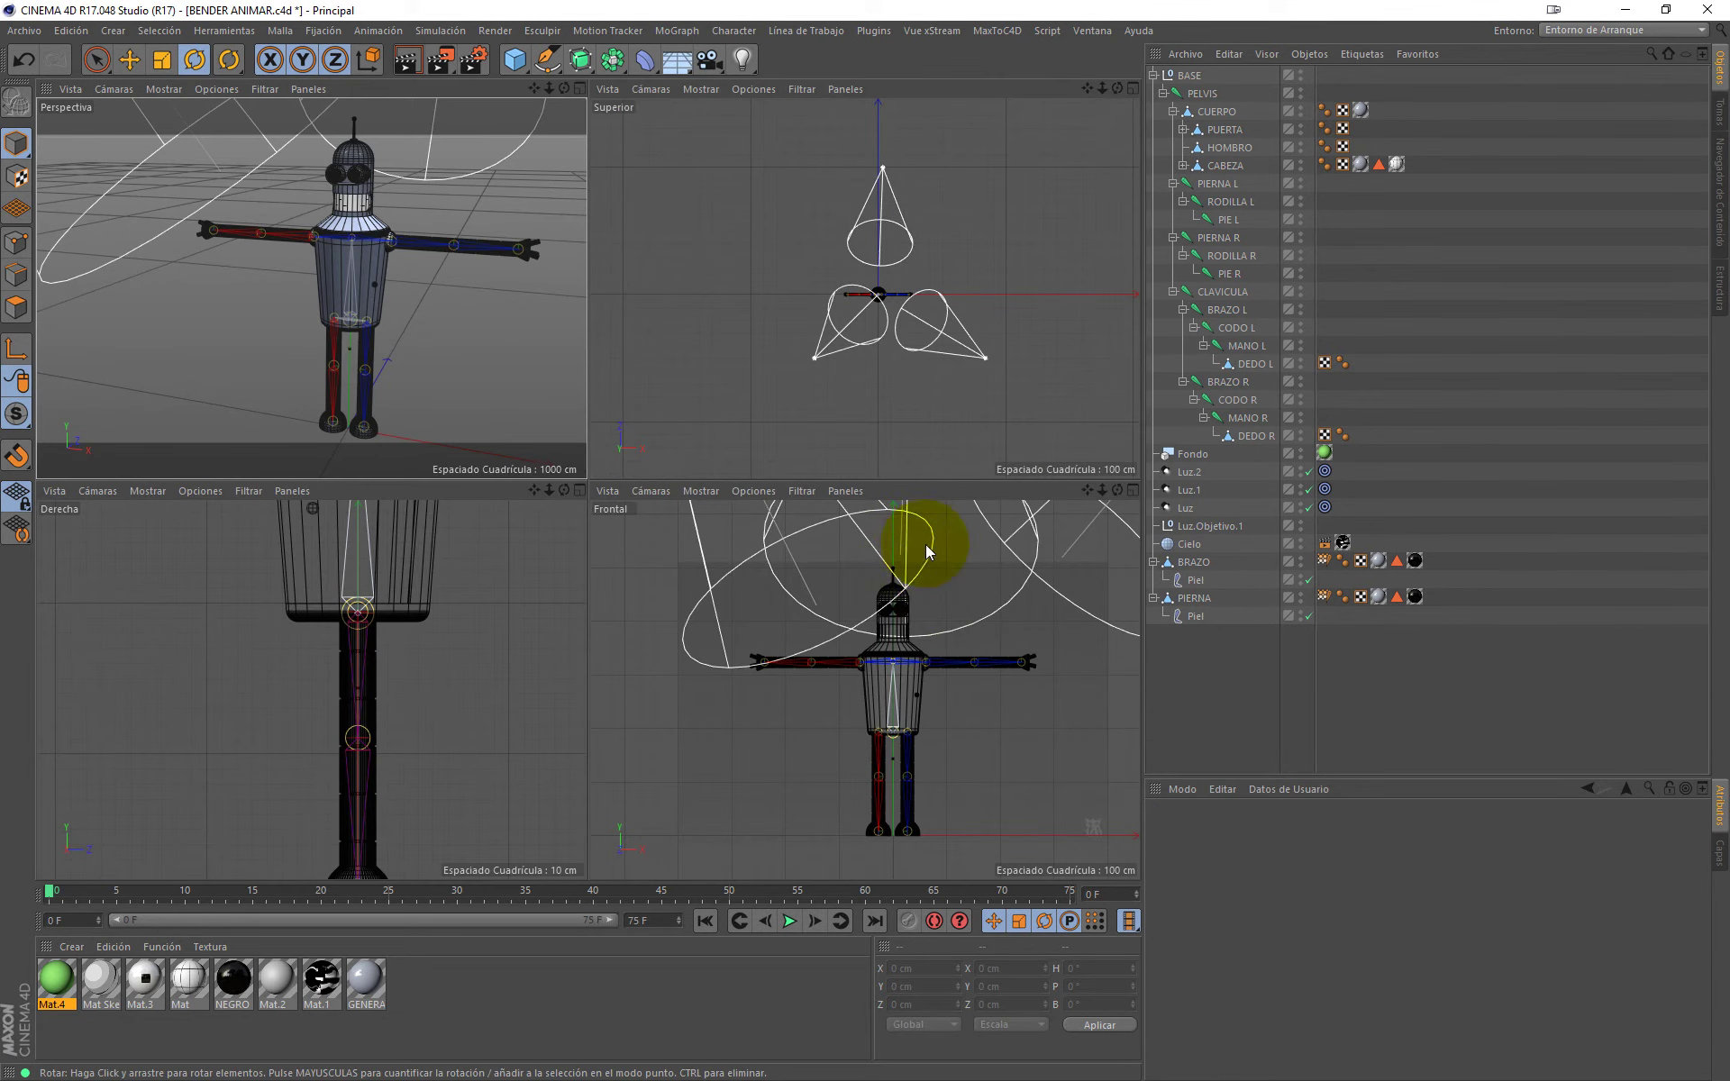
Step: Create IK chains for Bender's left and right arm joint chains
middle_click(878, 577)
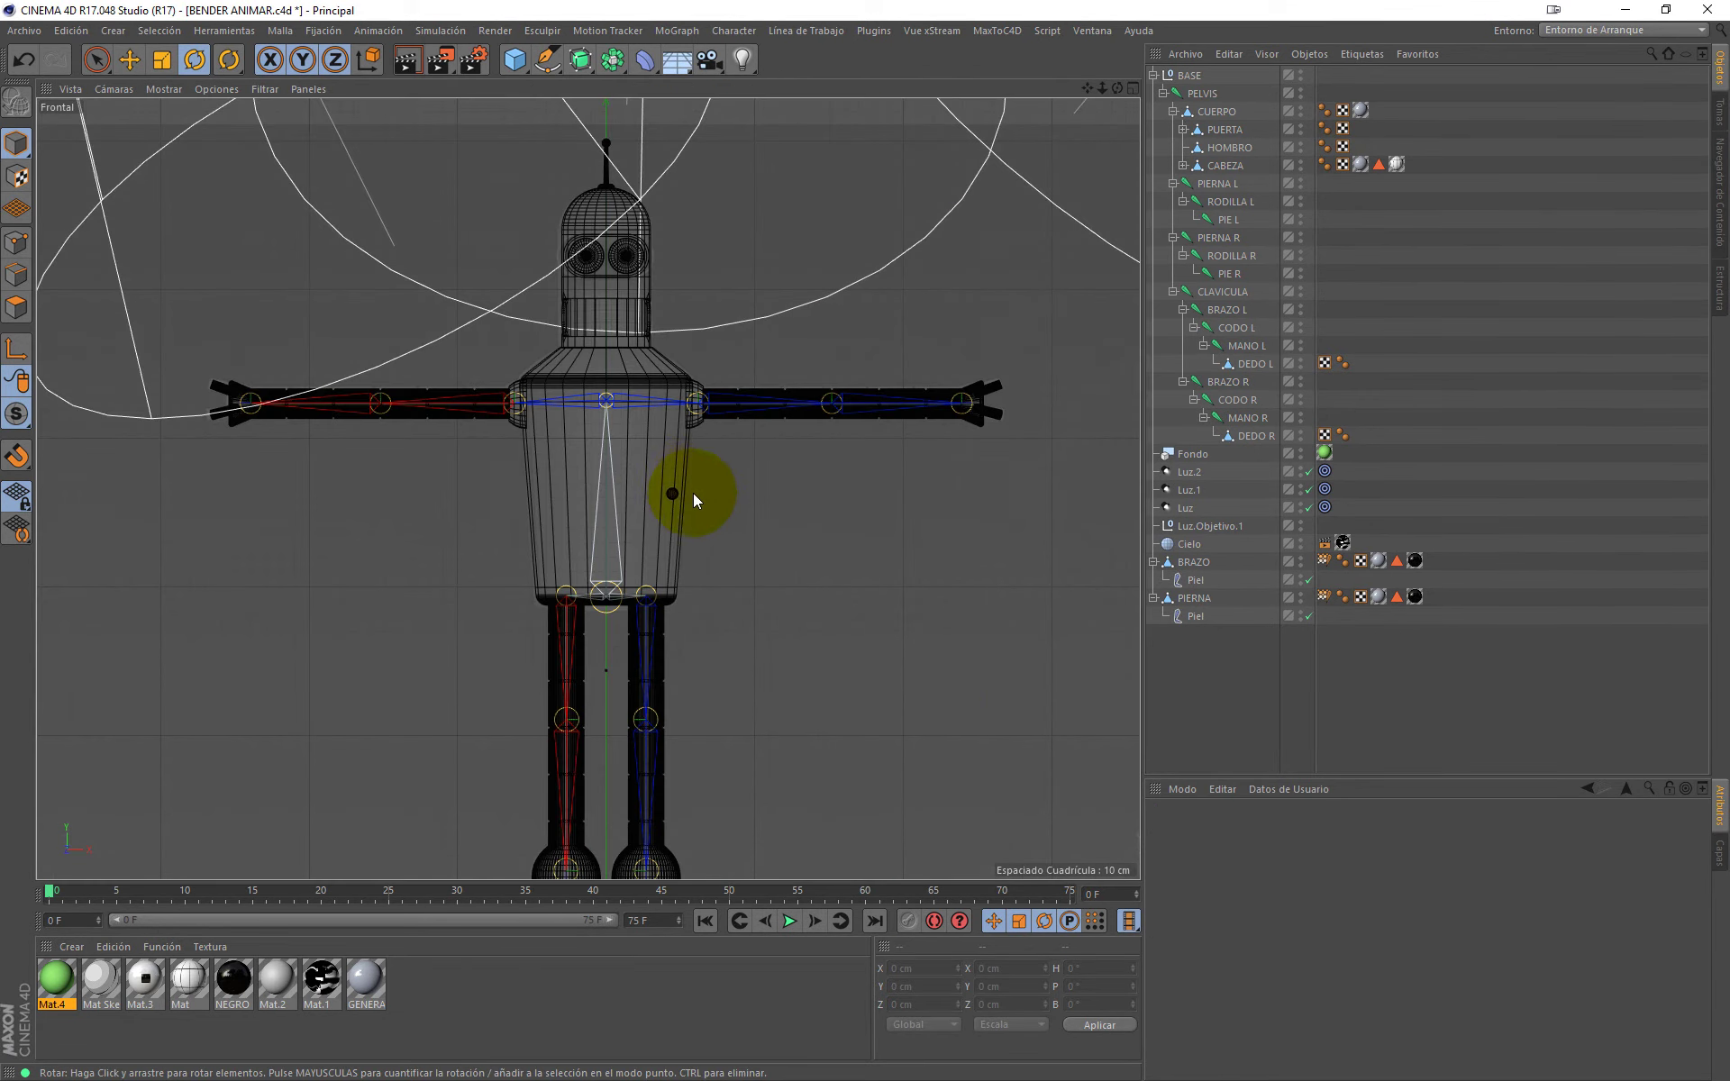
middle_click_drag(679, 543, 744, 451, "alt")
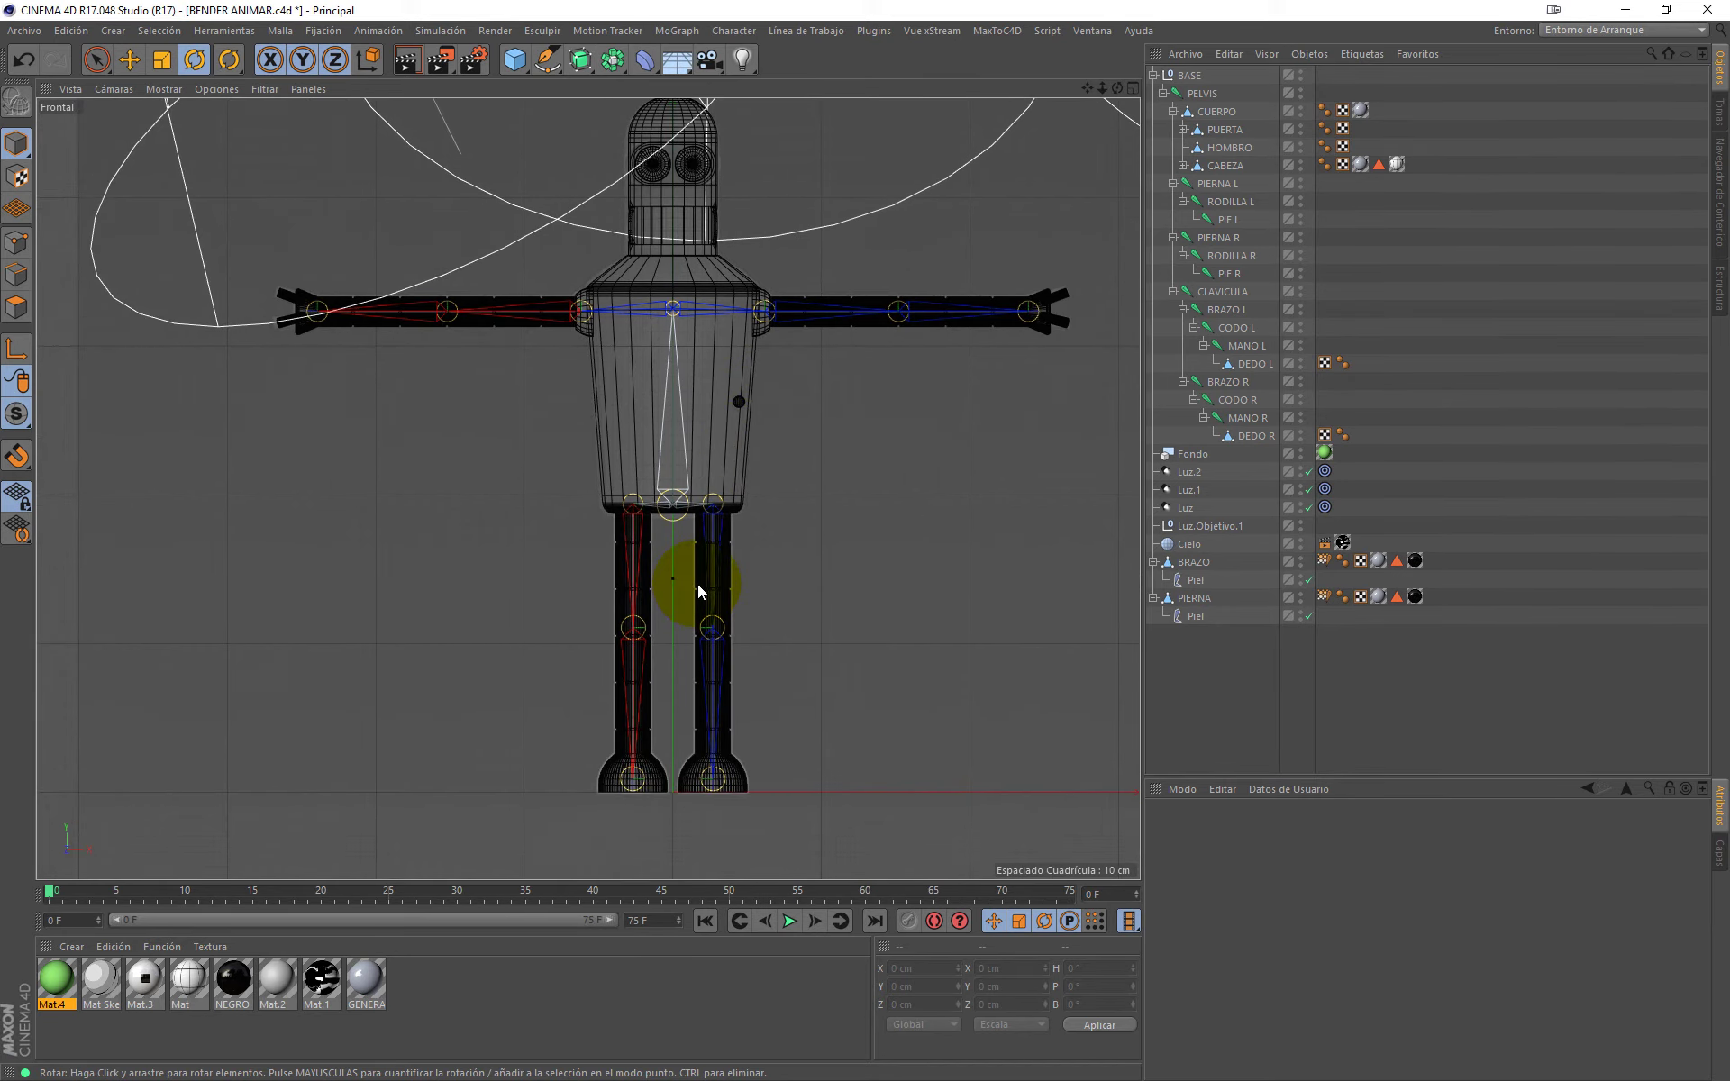
middle_click(770, 498)
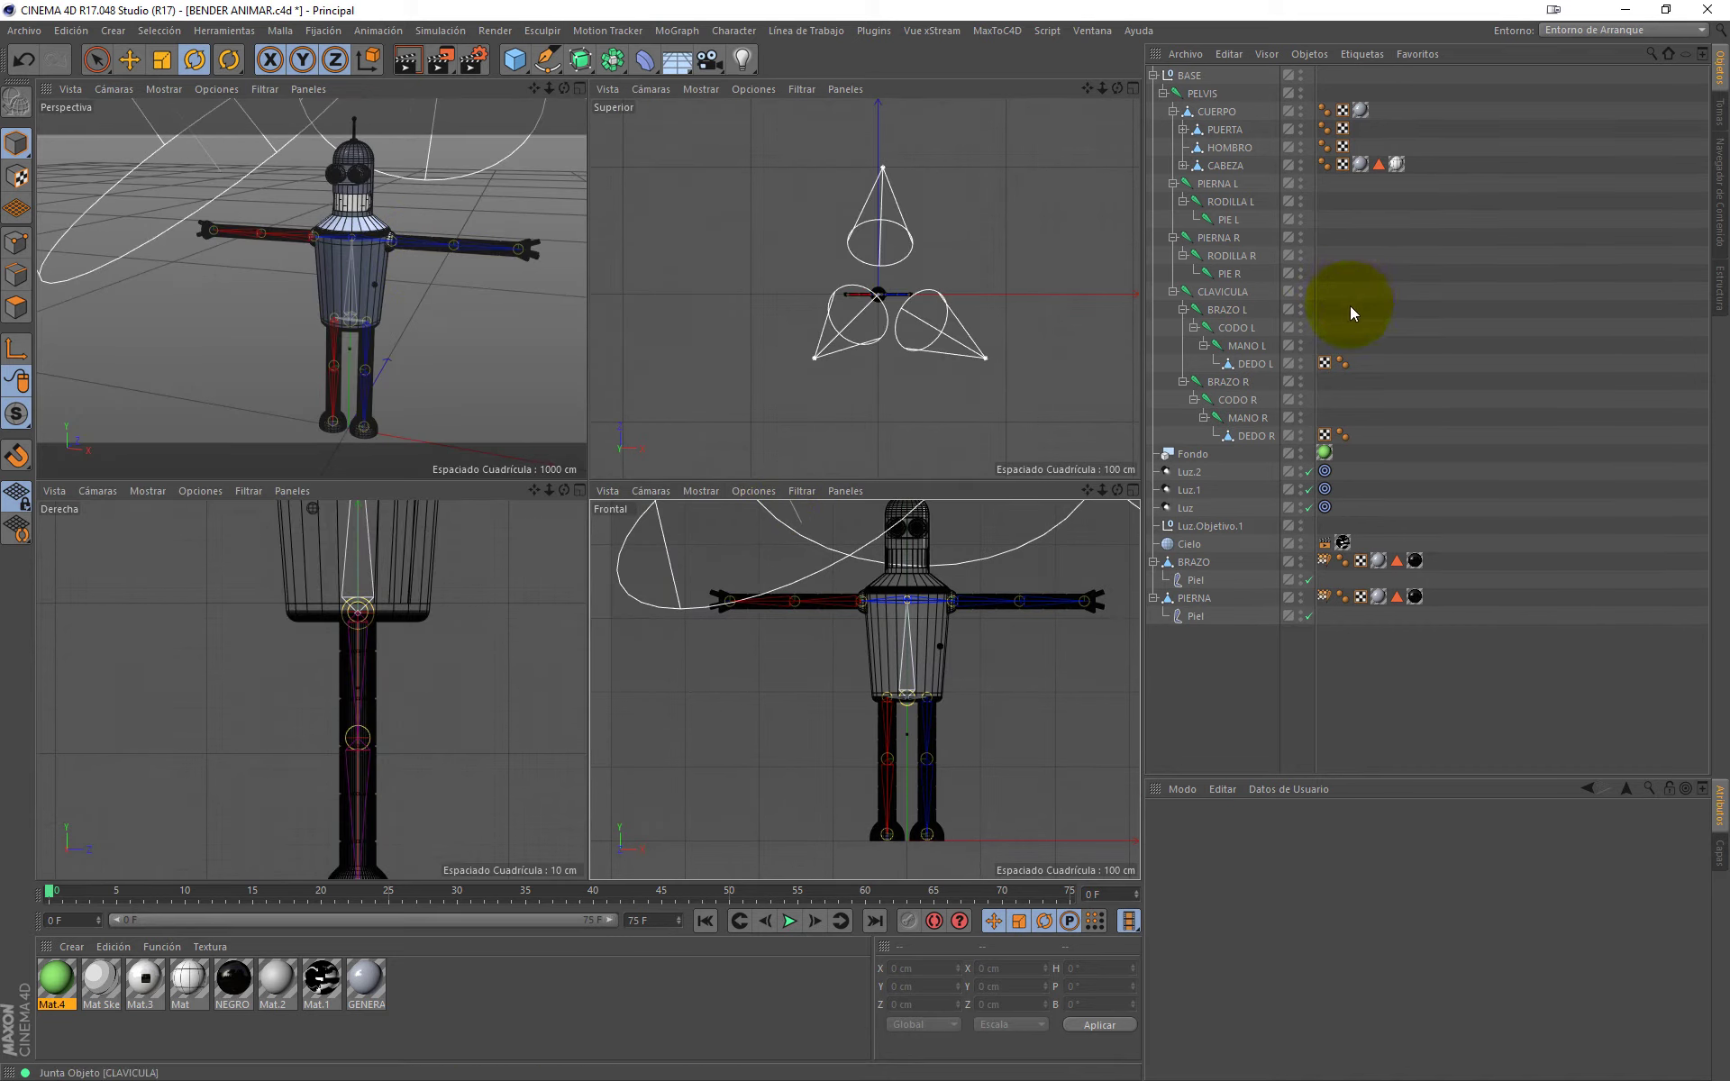
left_click_drag(1352, 308, 1220, 353)
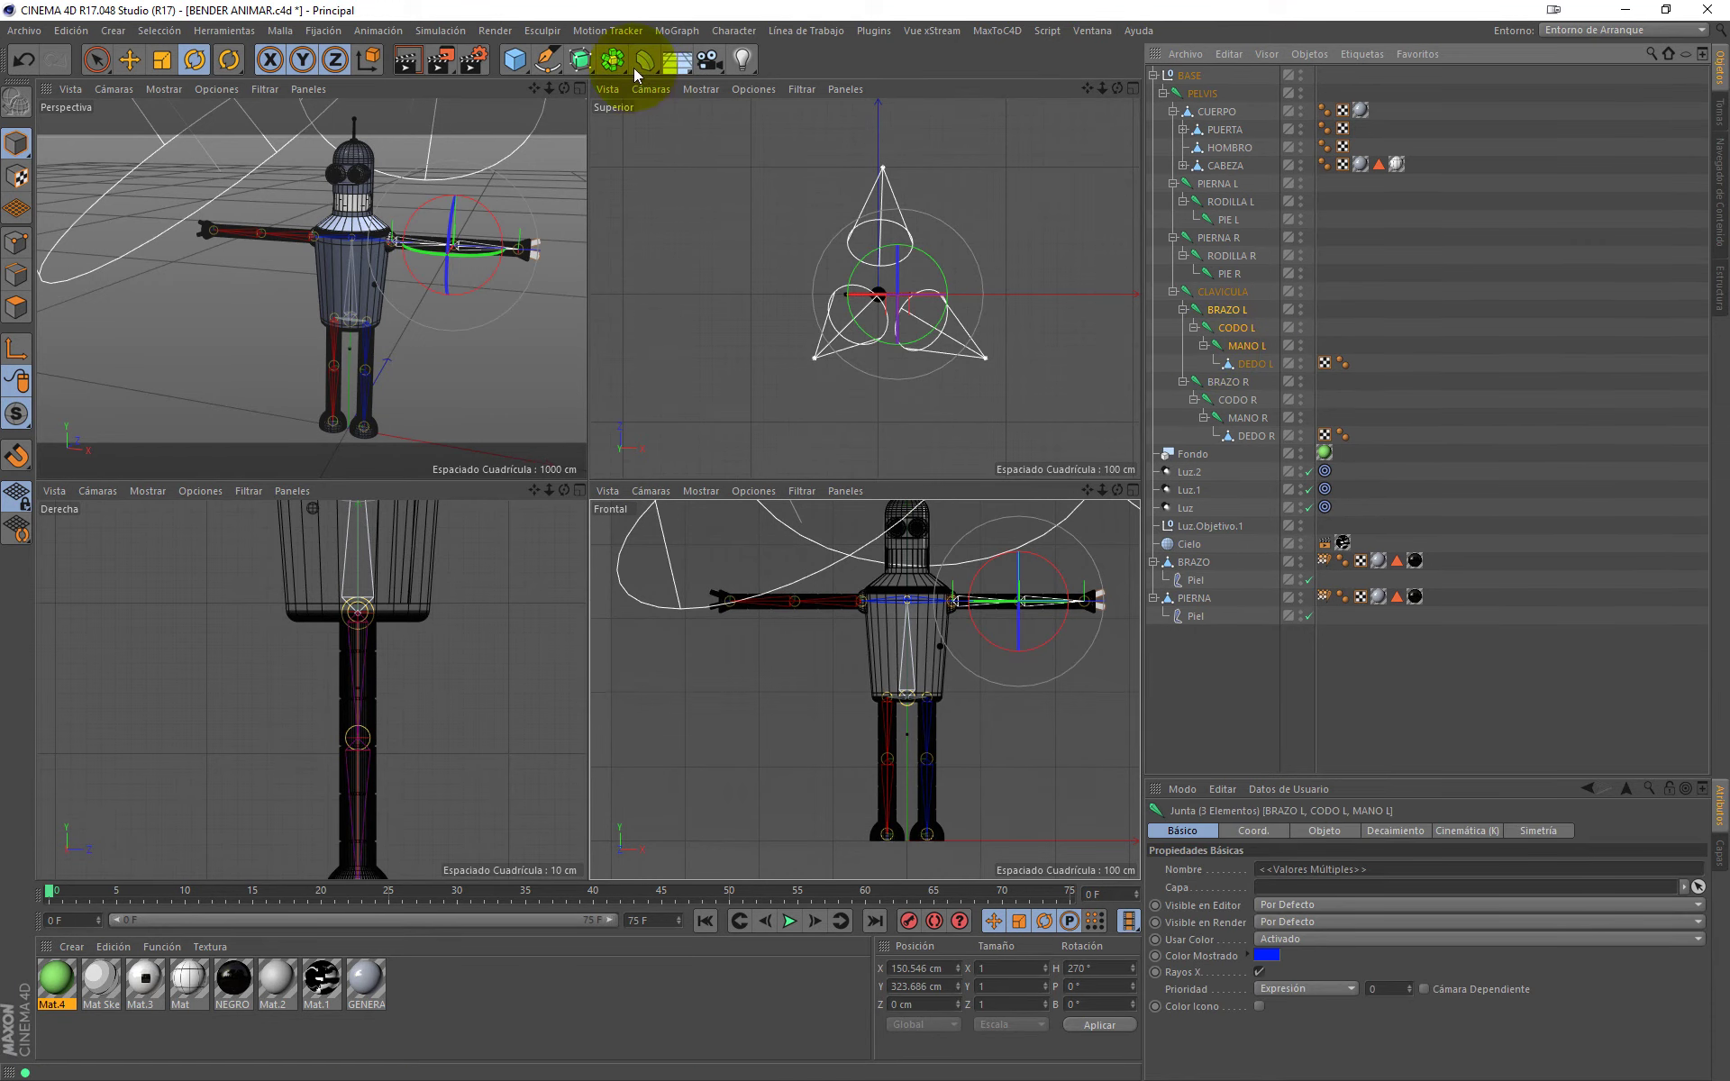
left_click(730, 31)
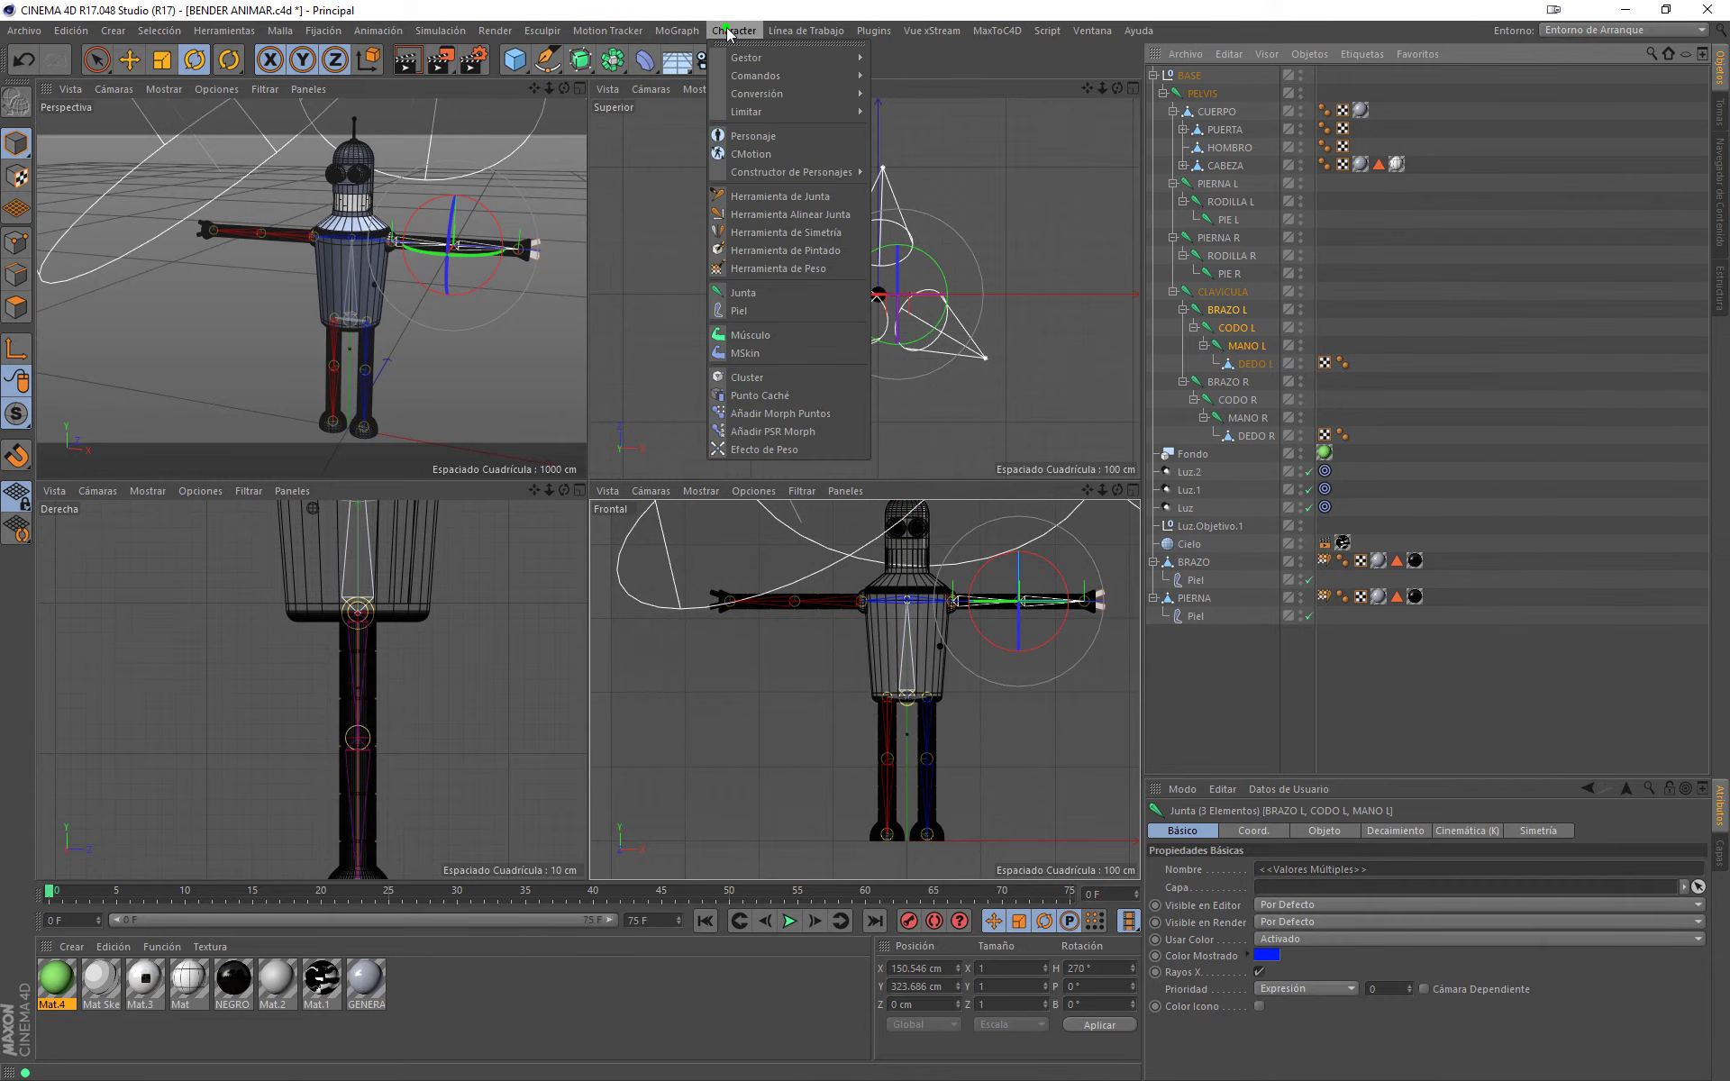
left_click(752, 74)
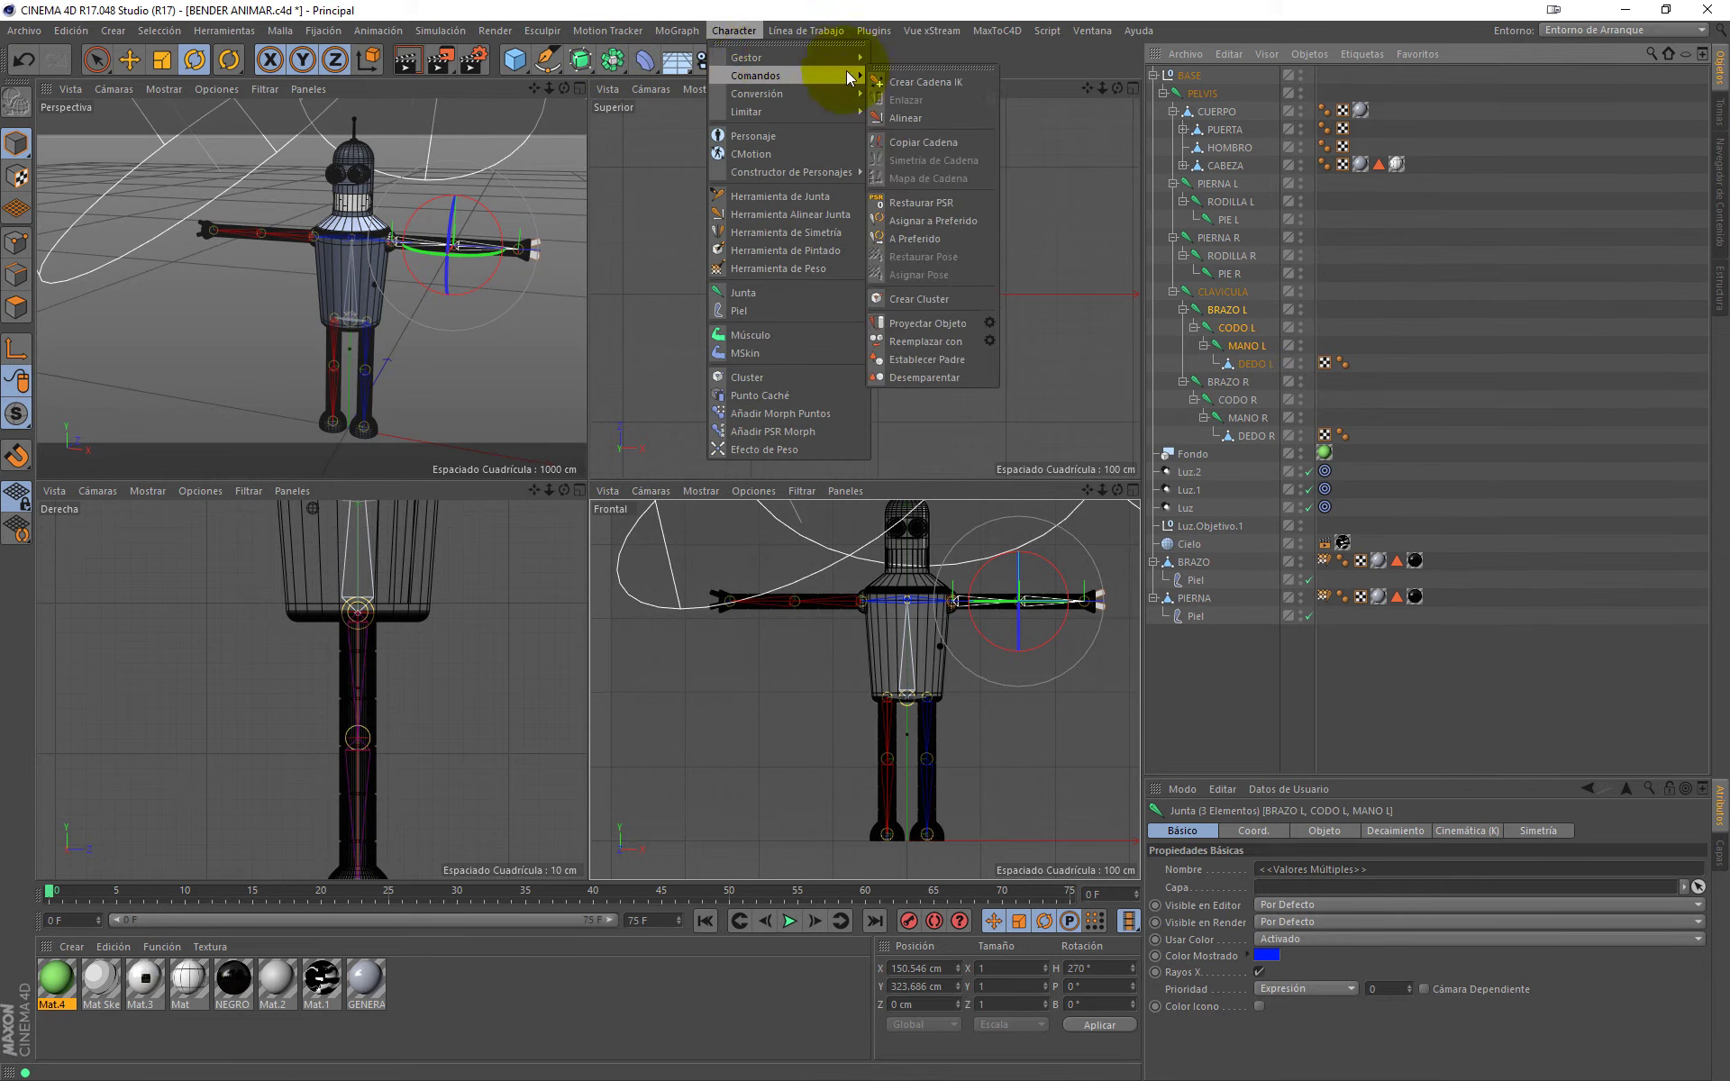
left_click(908, 80)
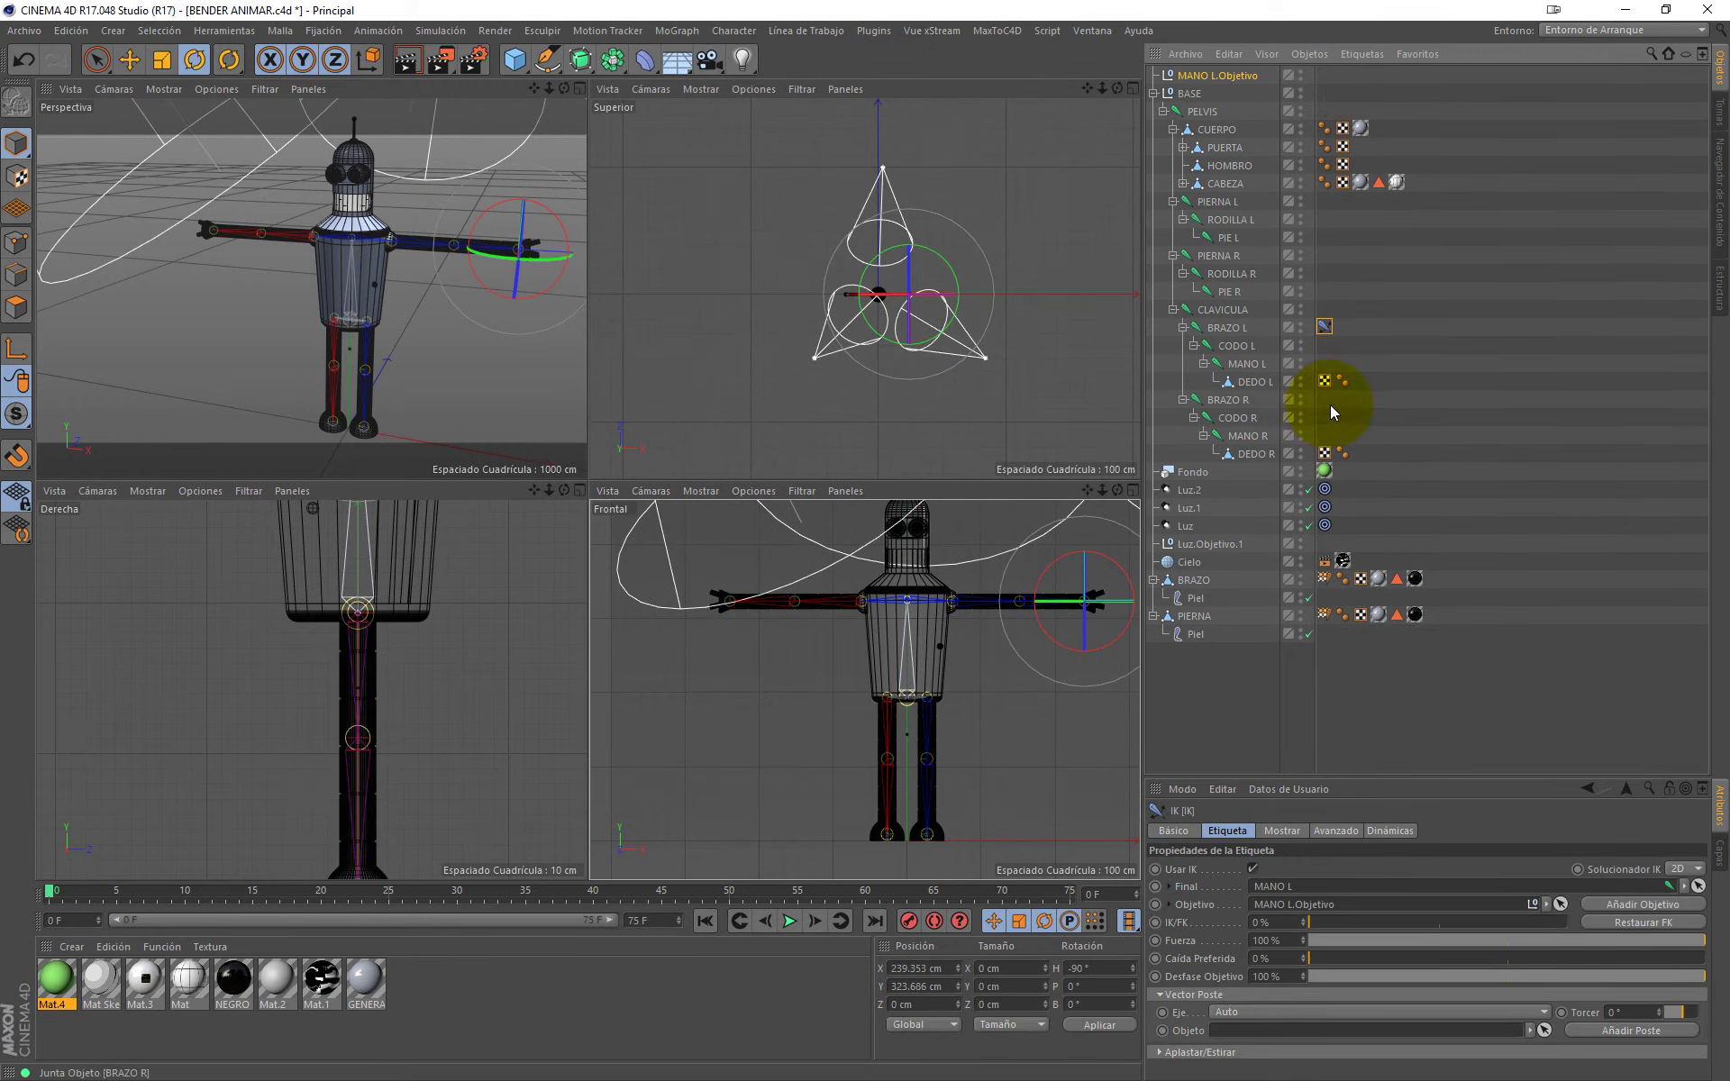
left_click_drag(1340, 399, 1227, 438)
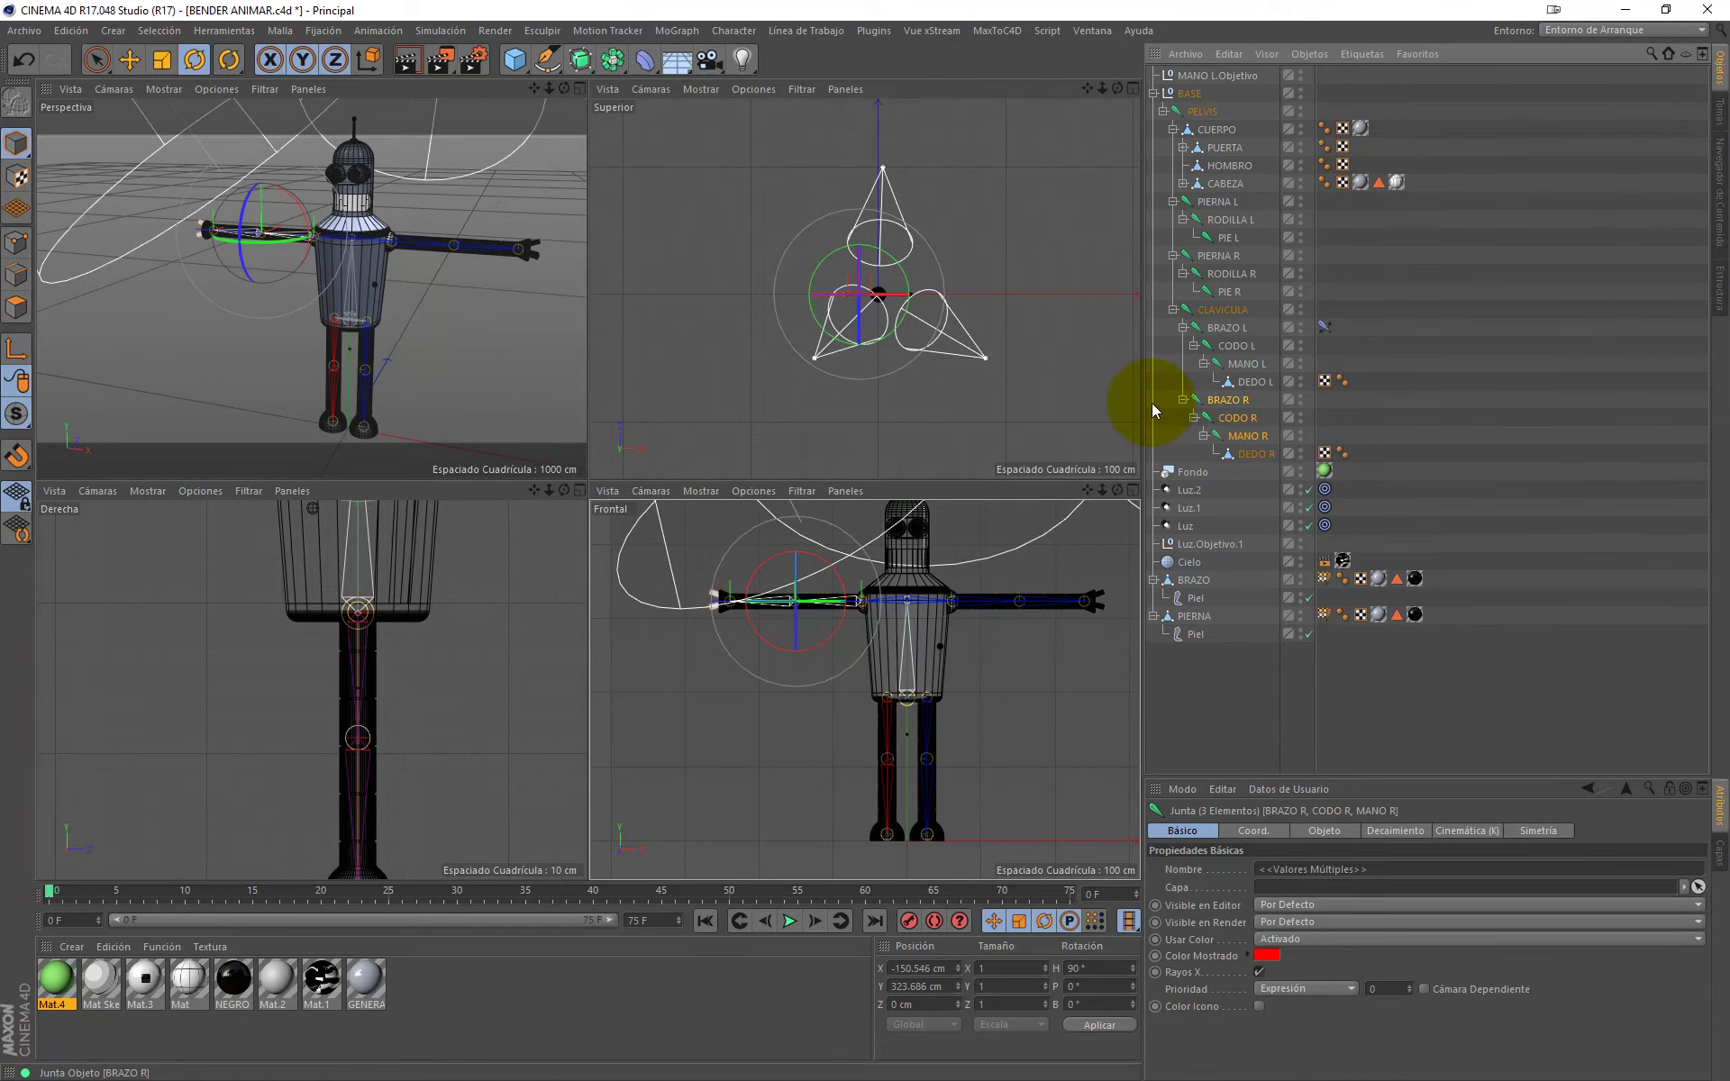
left_click(734, 31)
left_click(901, 78)
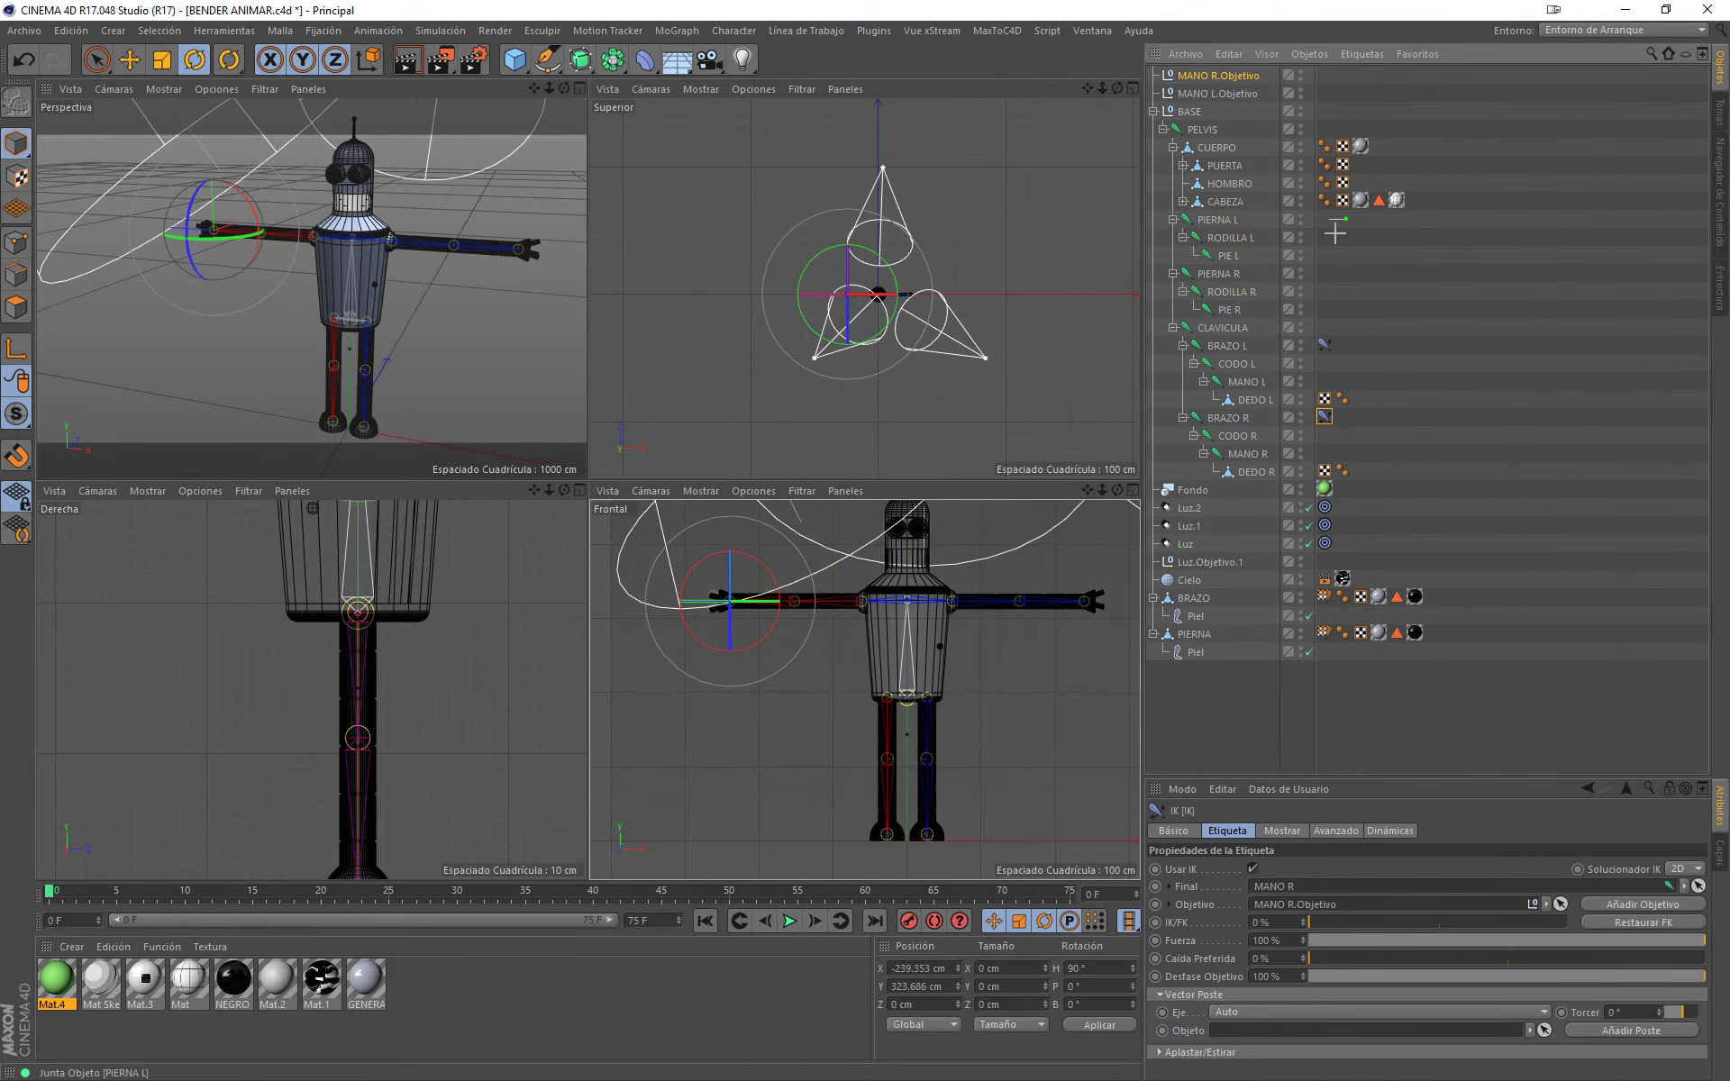
Step: Create IK chains for the left and right leg joint chains, ending in a single perspective view
left_click_drag(1334, 232, 1211, 252)
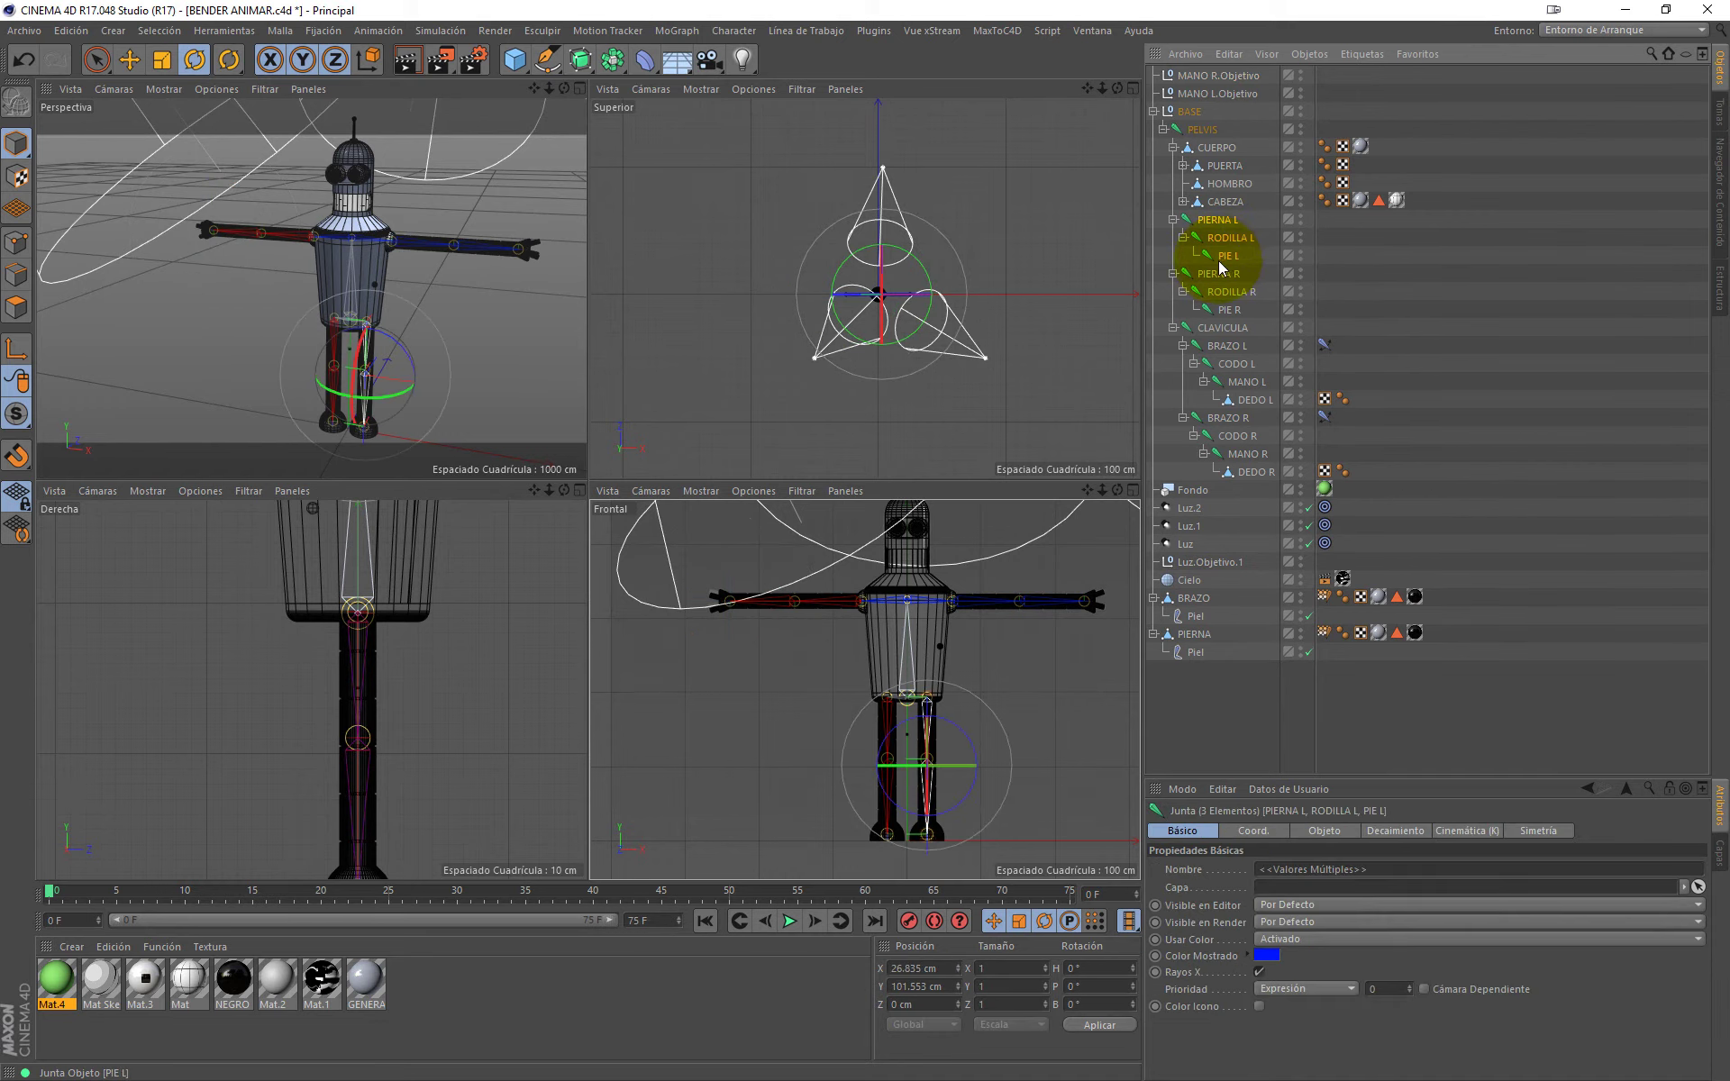
left_click(704, 33)
left_click(901, 83)
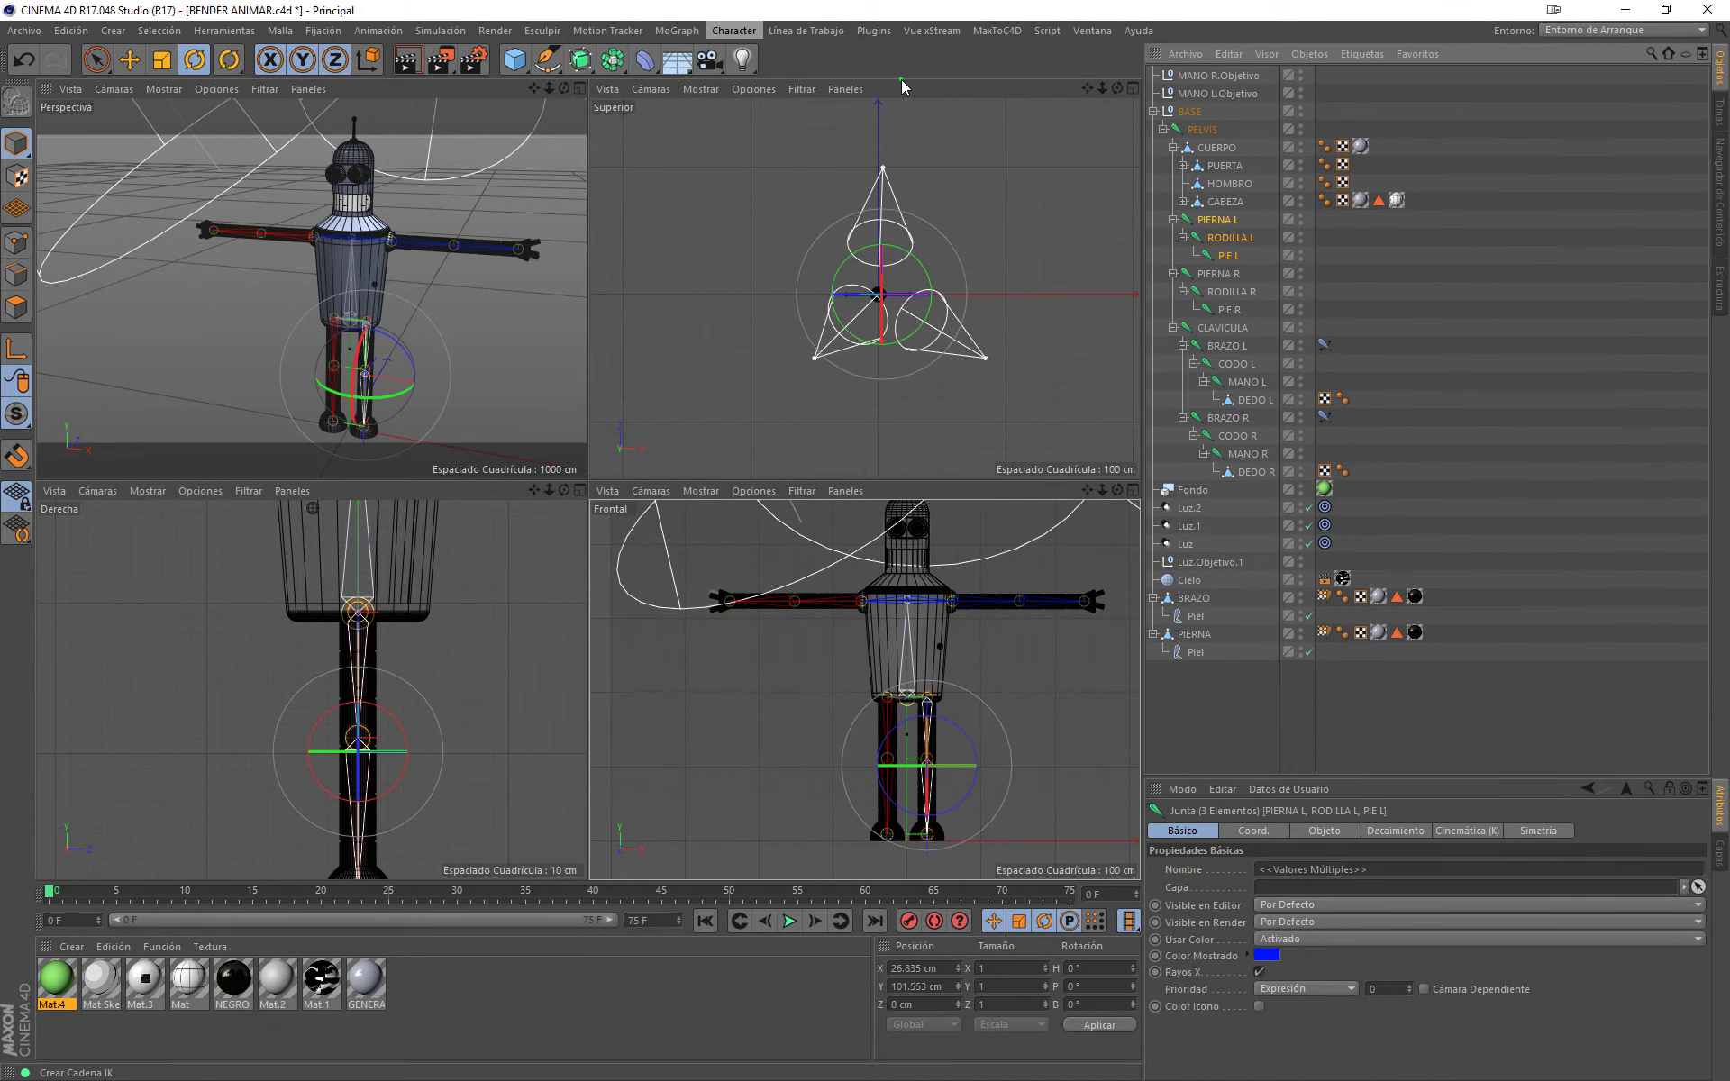
mouse_move(1231, 304)
left_mouse_down()
mouse_move(1334, 306)
mouse_move(1224, 330)
left_mouse_up()
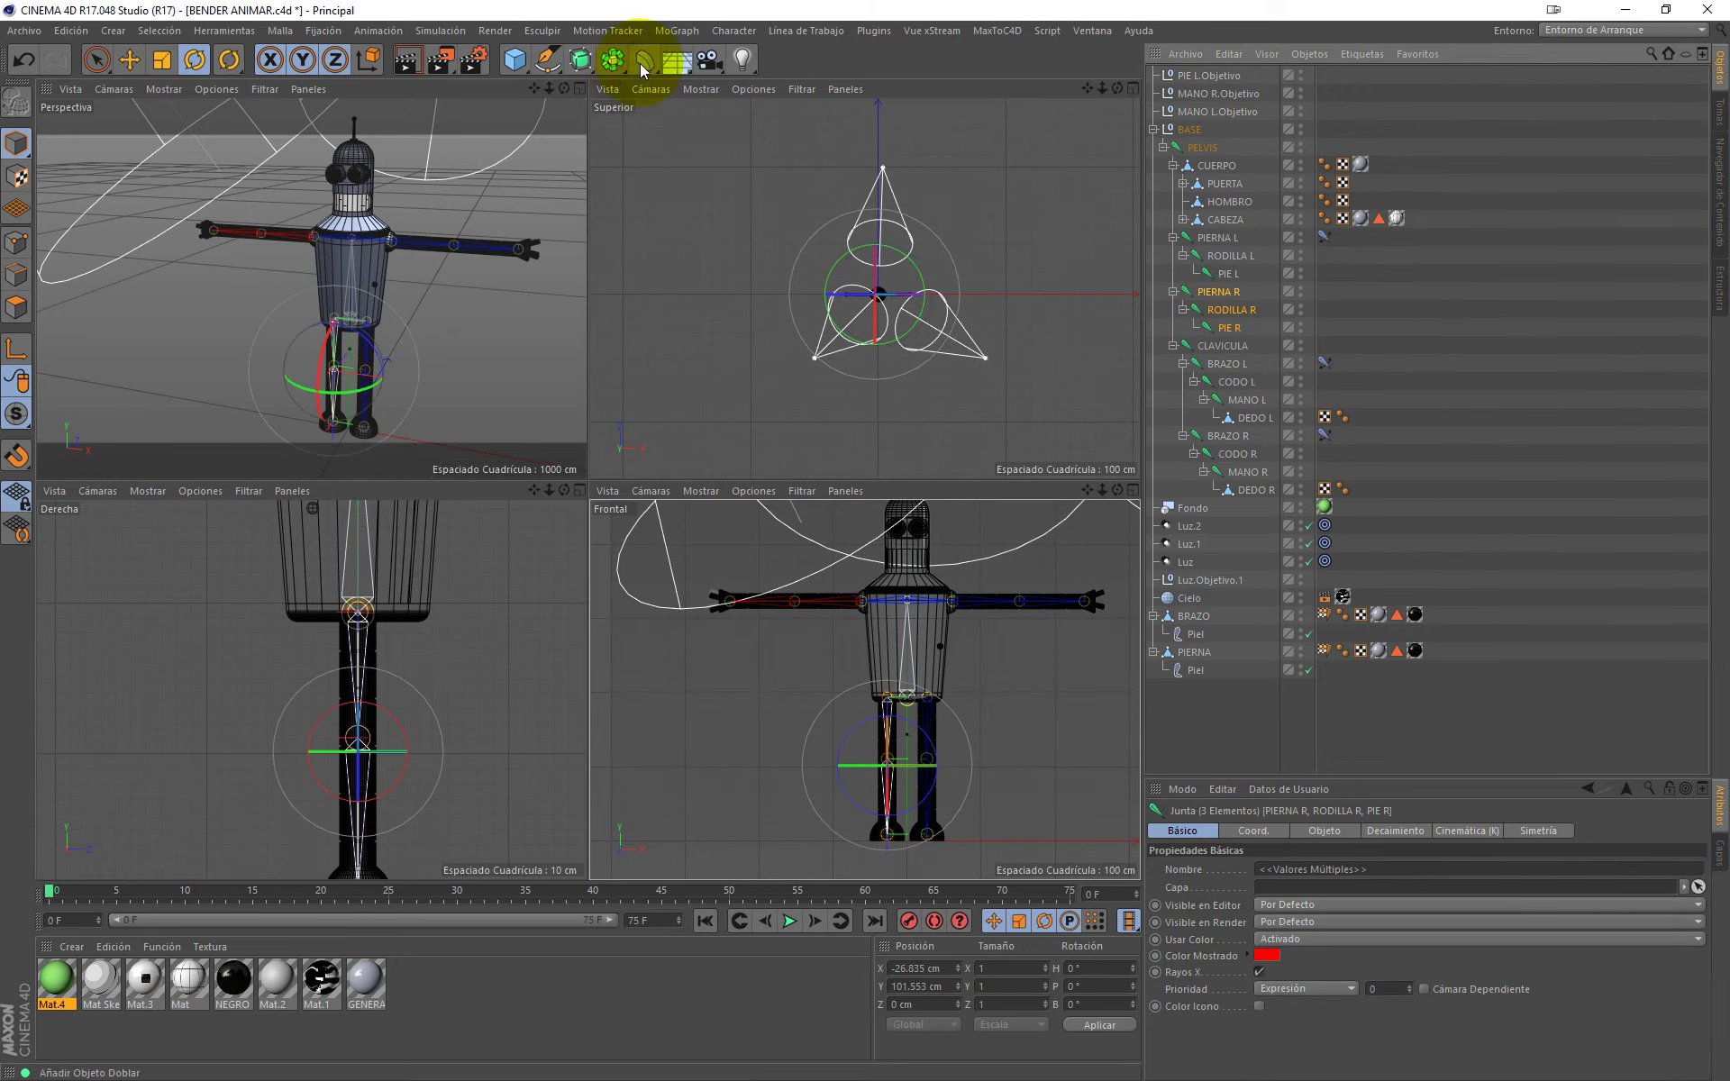
left_click(735, 30)
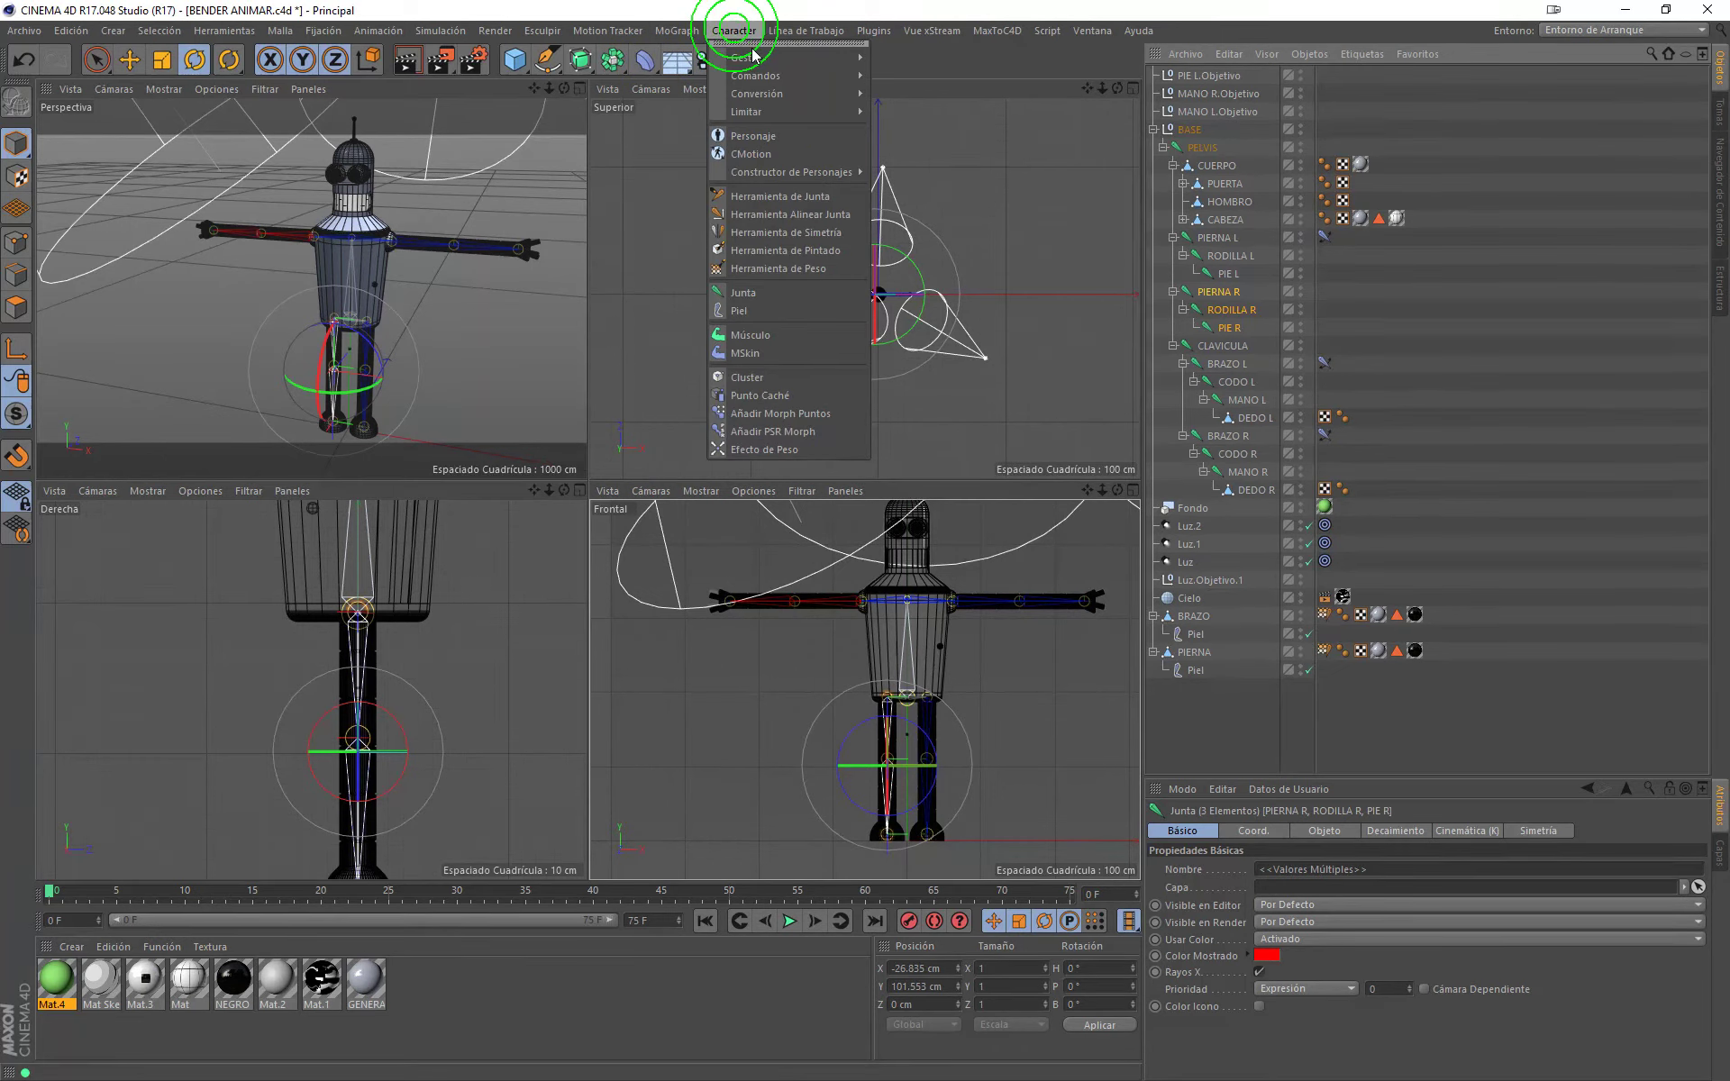
mouse_move(757, 76)
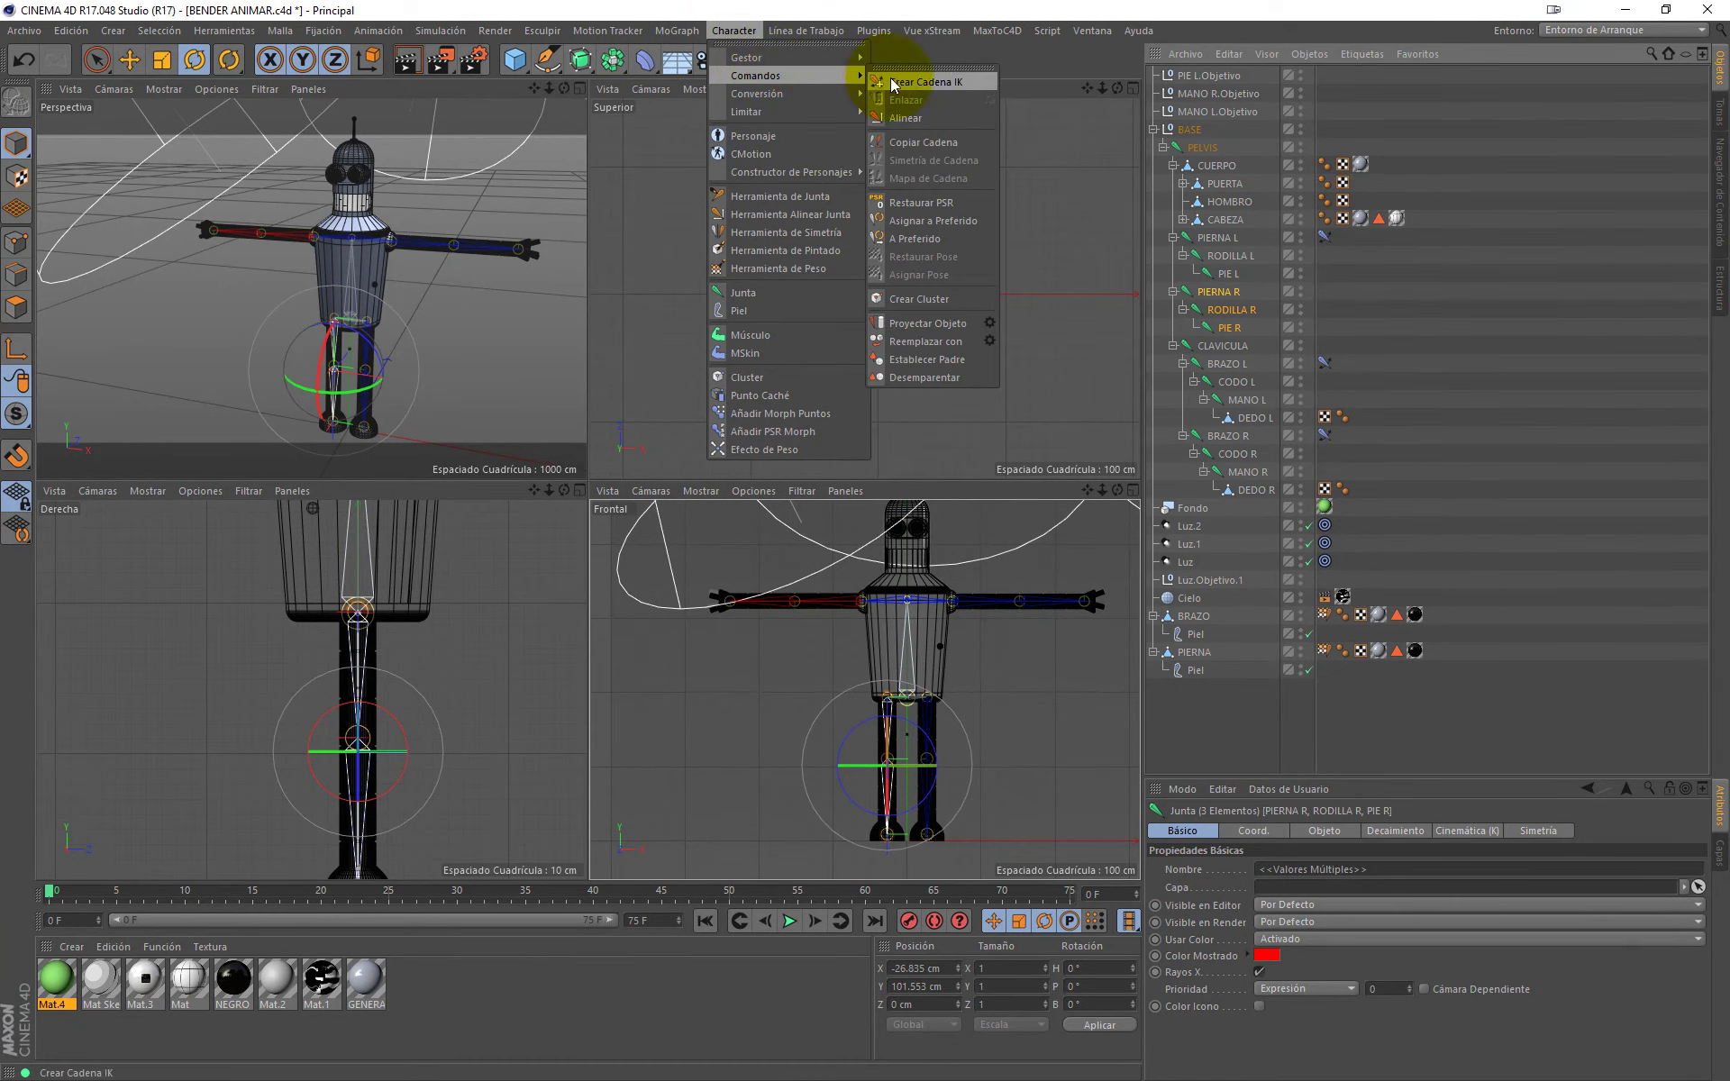
left_click(894, 82)
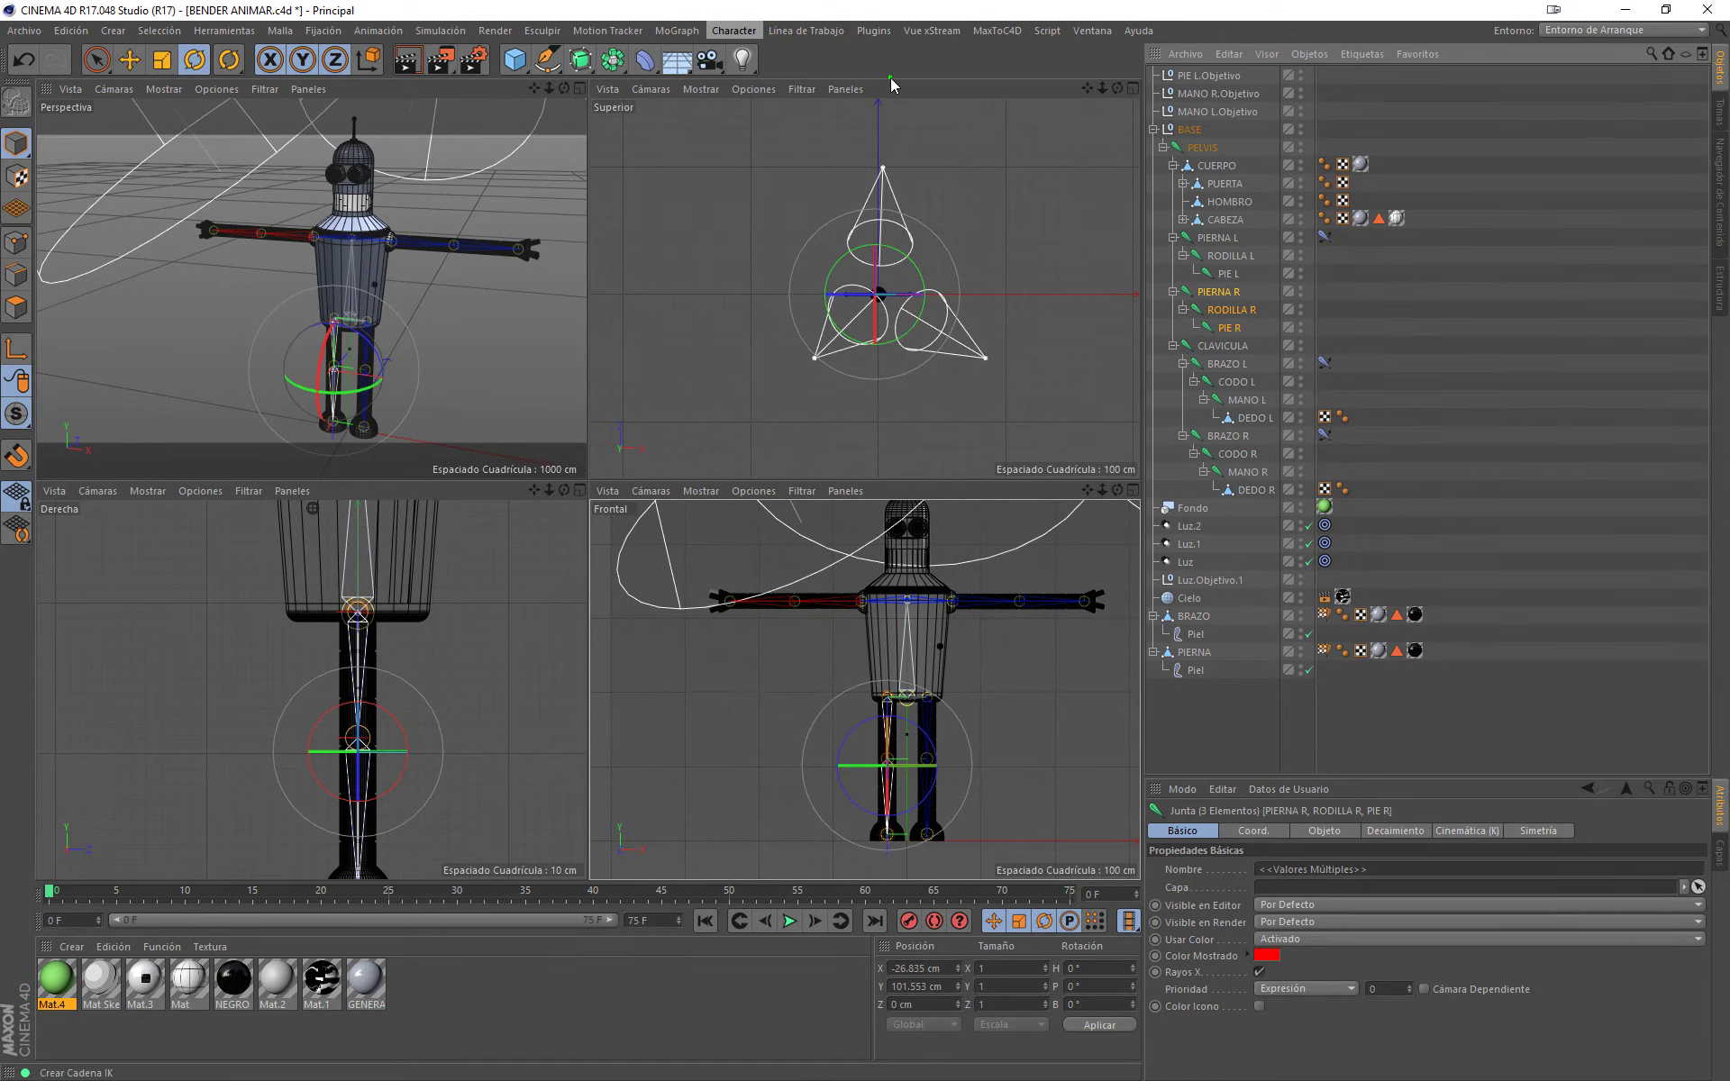
middle_click(510, 321)
left_click_drag(522, 334, 733, 473, "alt")
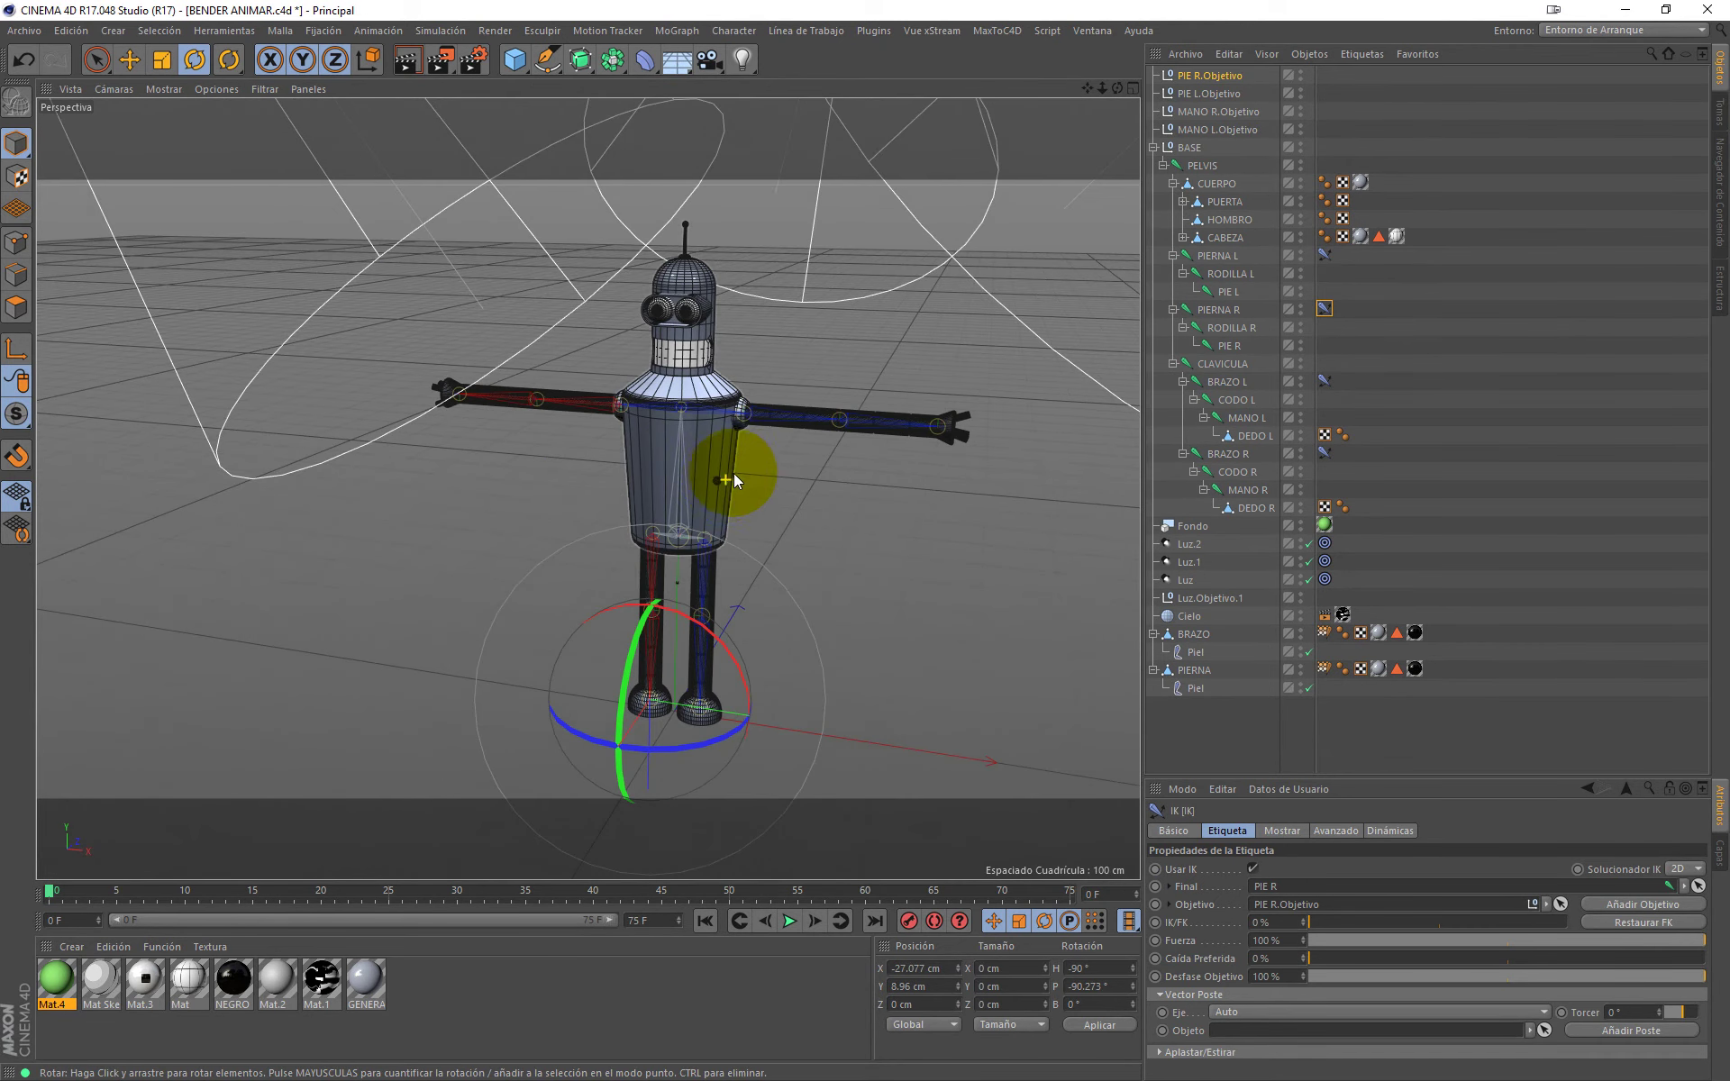
Step: Drag the MANO L.Objetivo target around to bend the left arm through its IK
left_click(99, 63)
left_click(1153, 147)
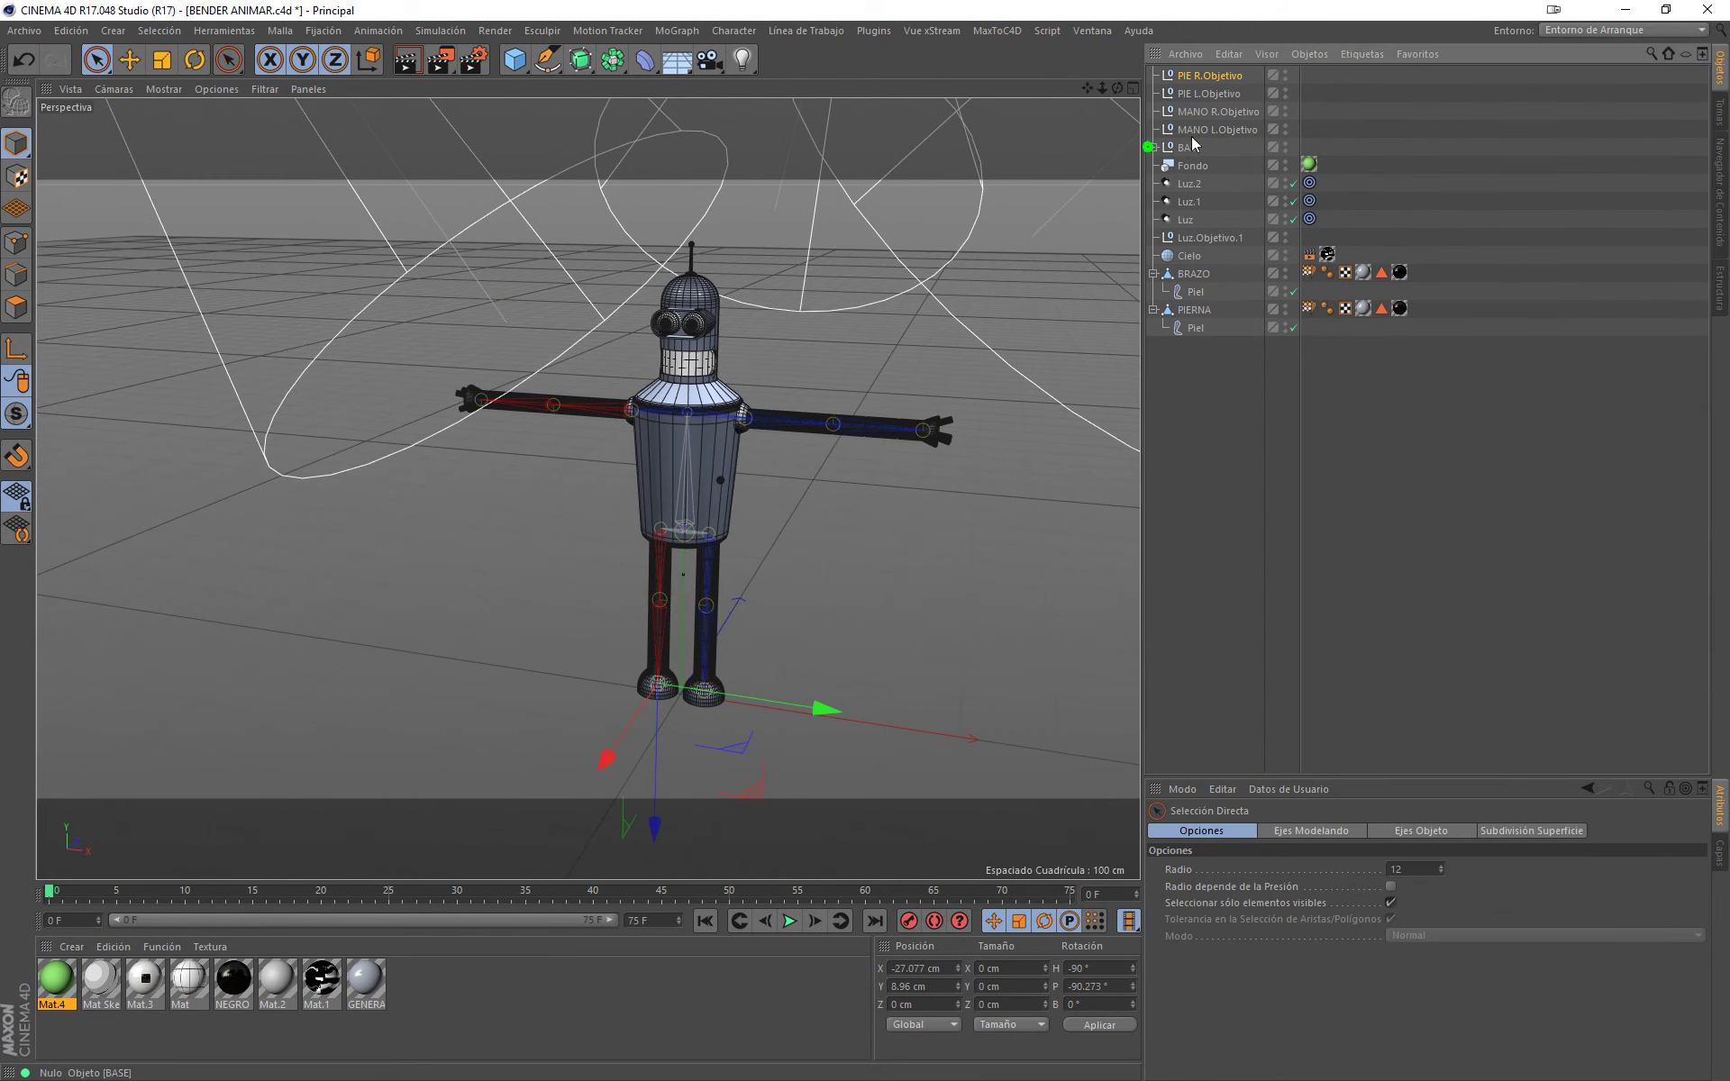
left_click(1212, 127)
left_click(1210, 76)
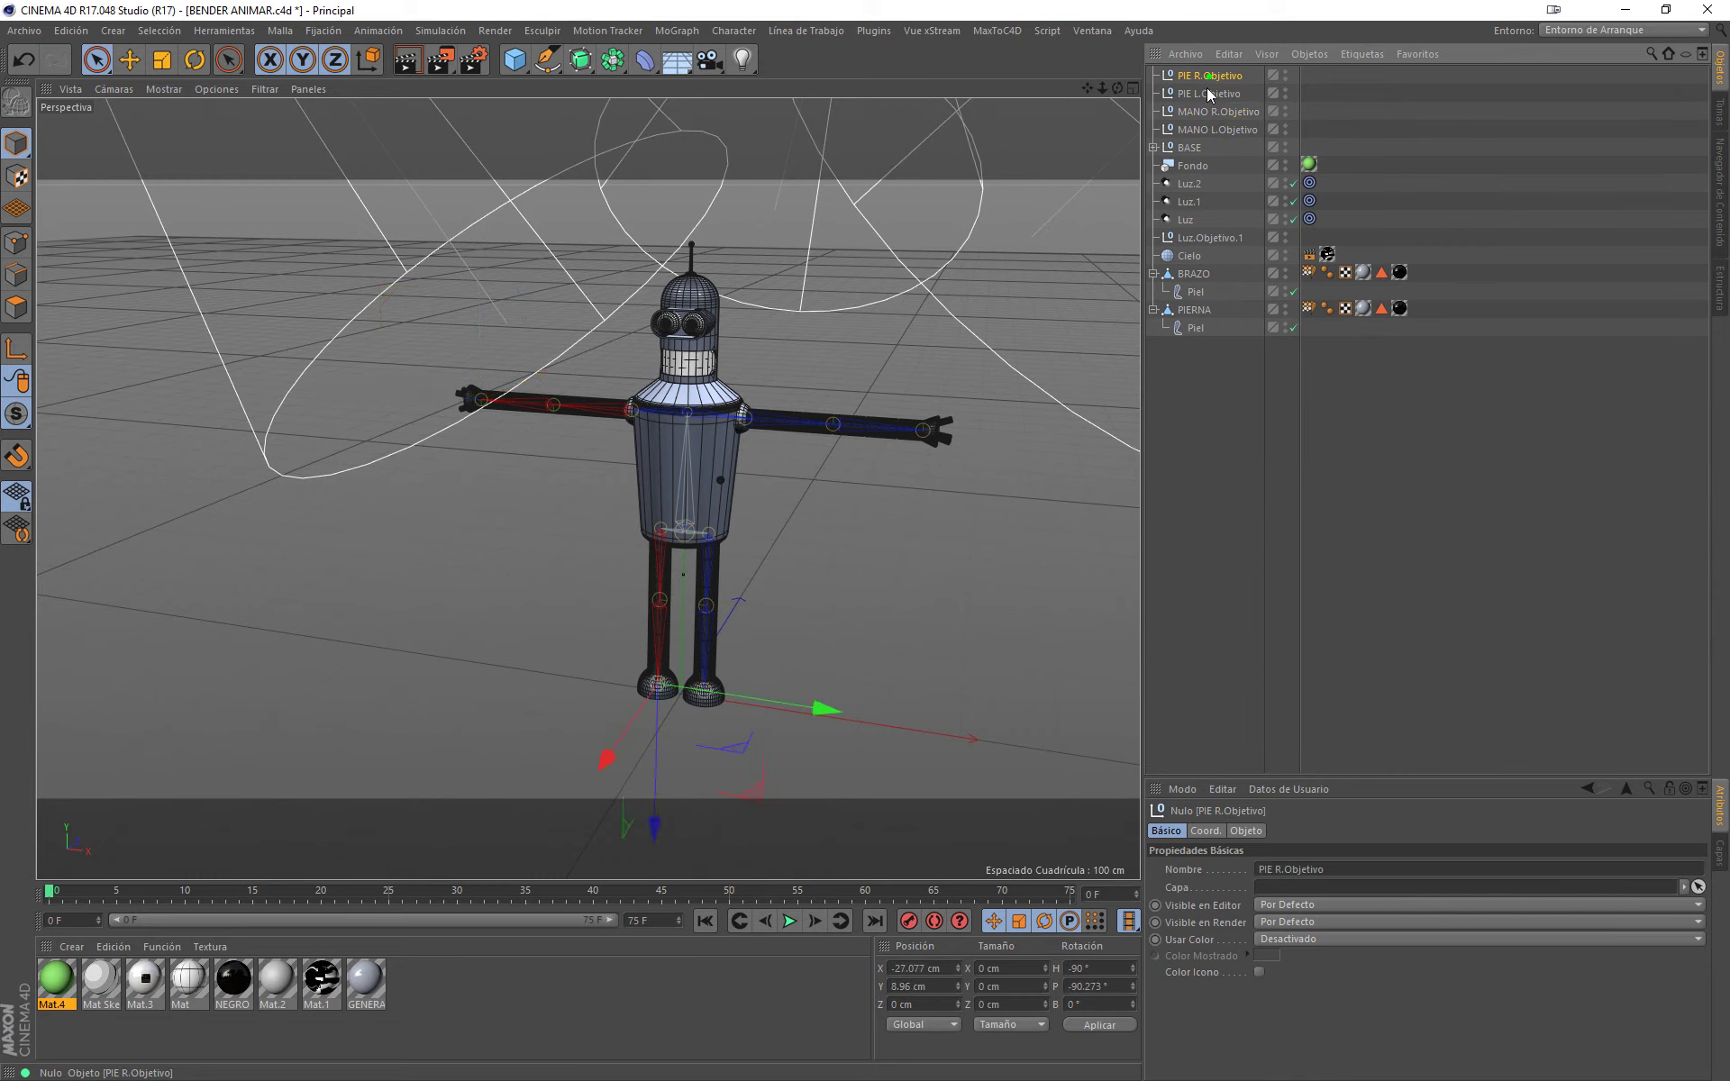
left_click(1152, 147)
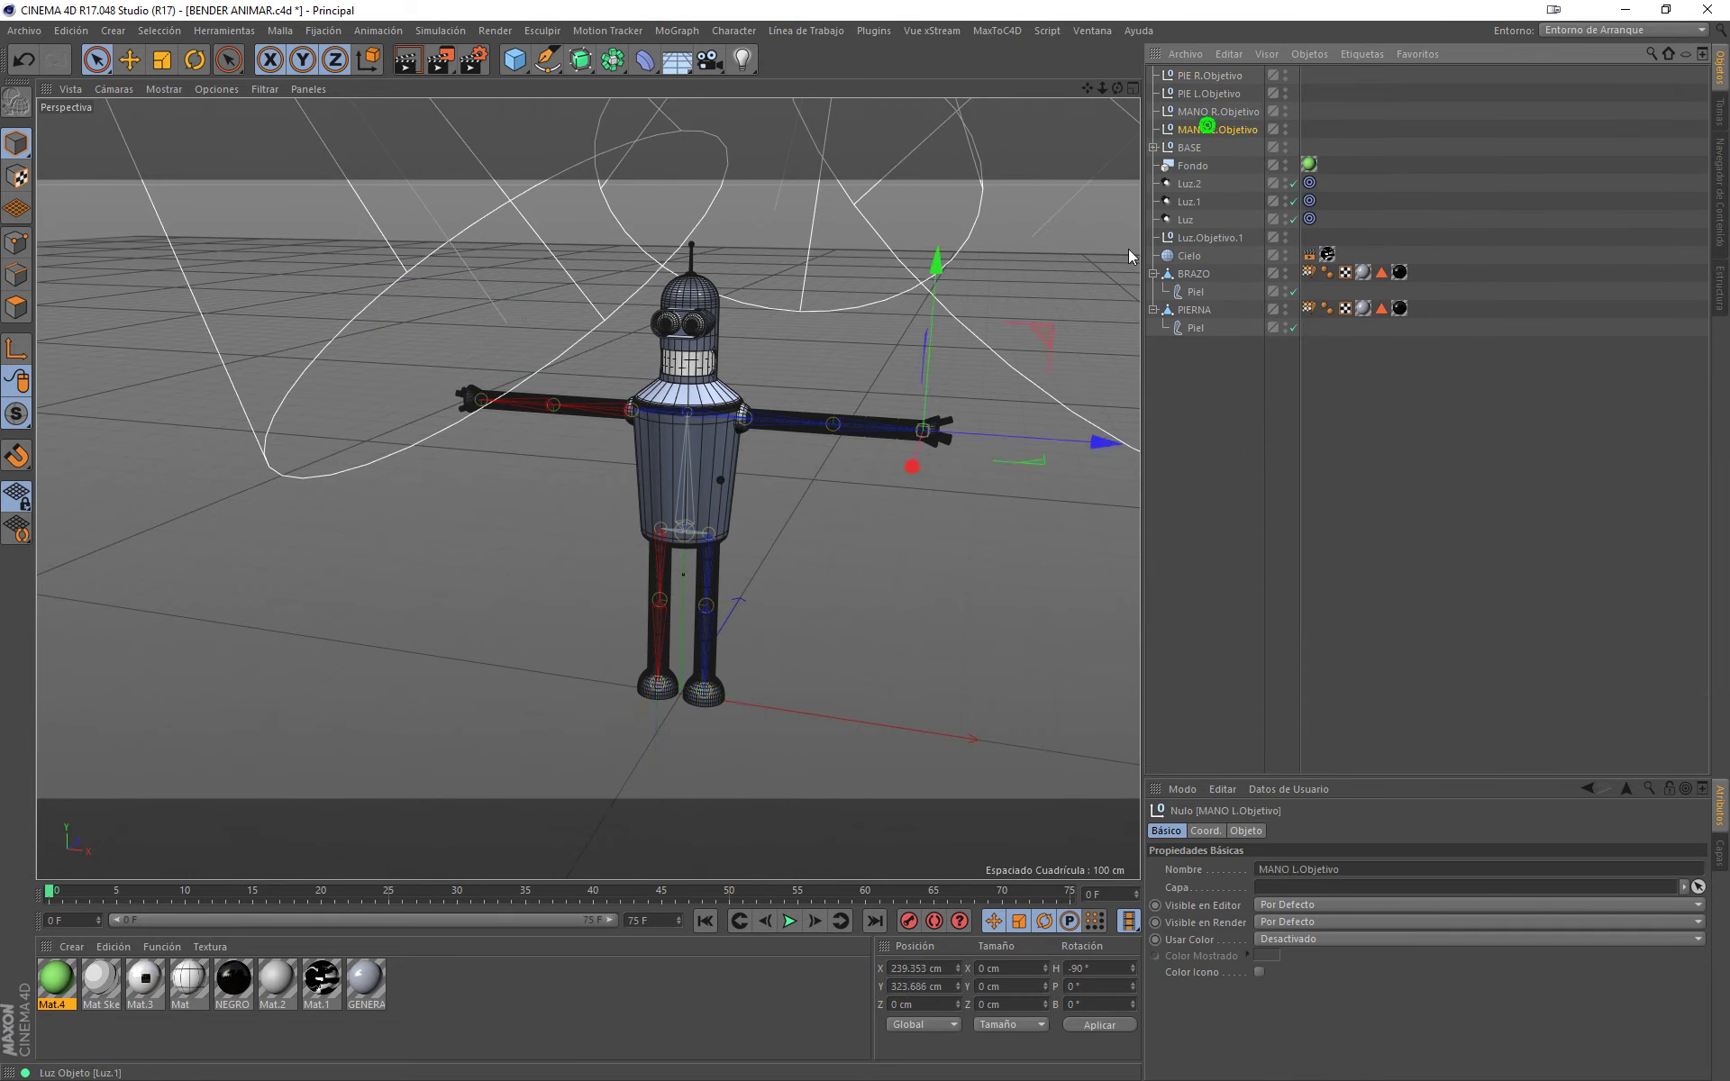
mouse_move(919, 471)
left_mouse_down()
mouse_move(999, 418)
mouse_move(1030, 366)
mouse_move(941, 359)
mouse_move(926, 310)
mouse_move(908, 358)
mouse_move(966, 356)
mouse_move(829, 448)
left_mouse_up()
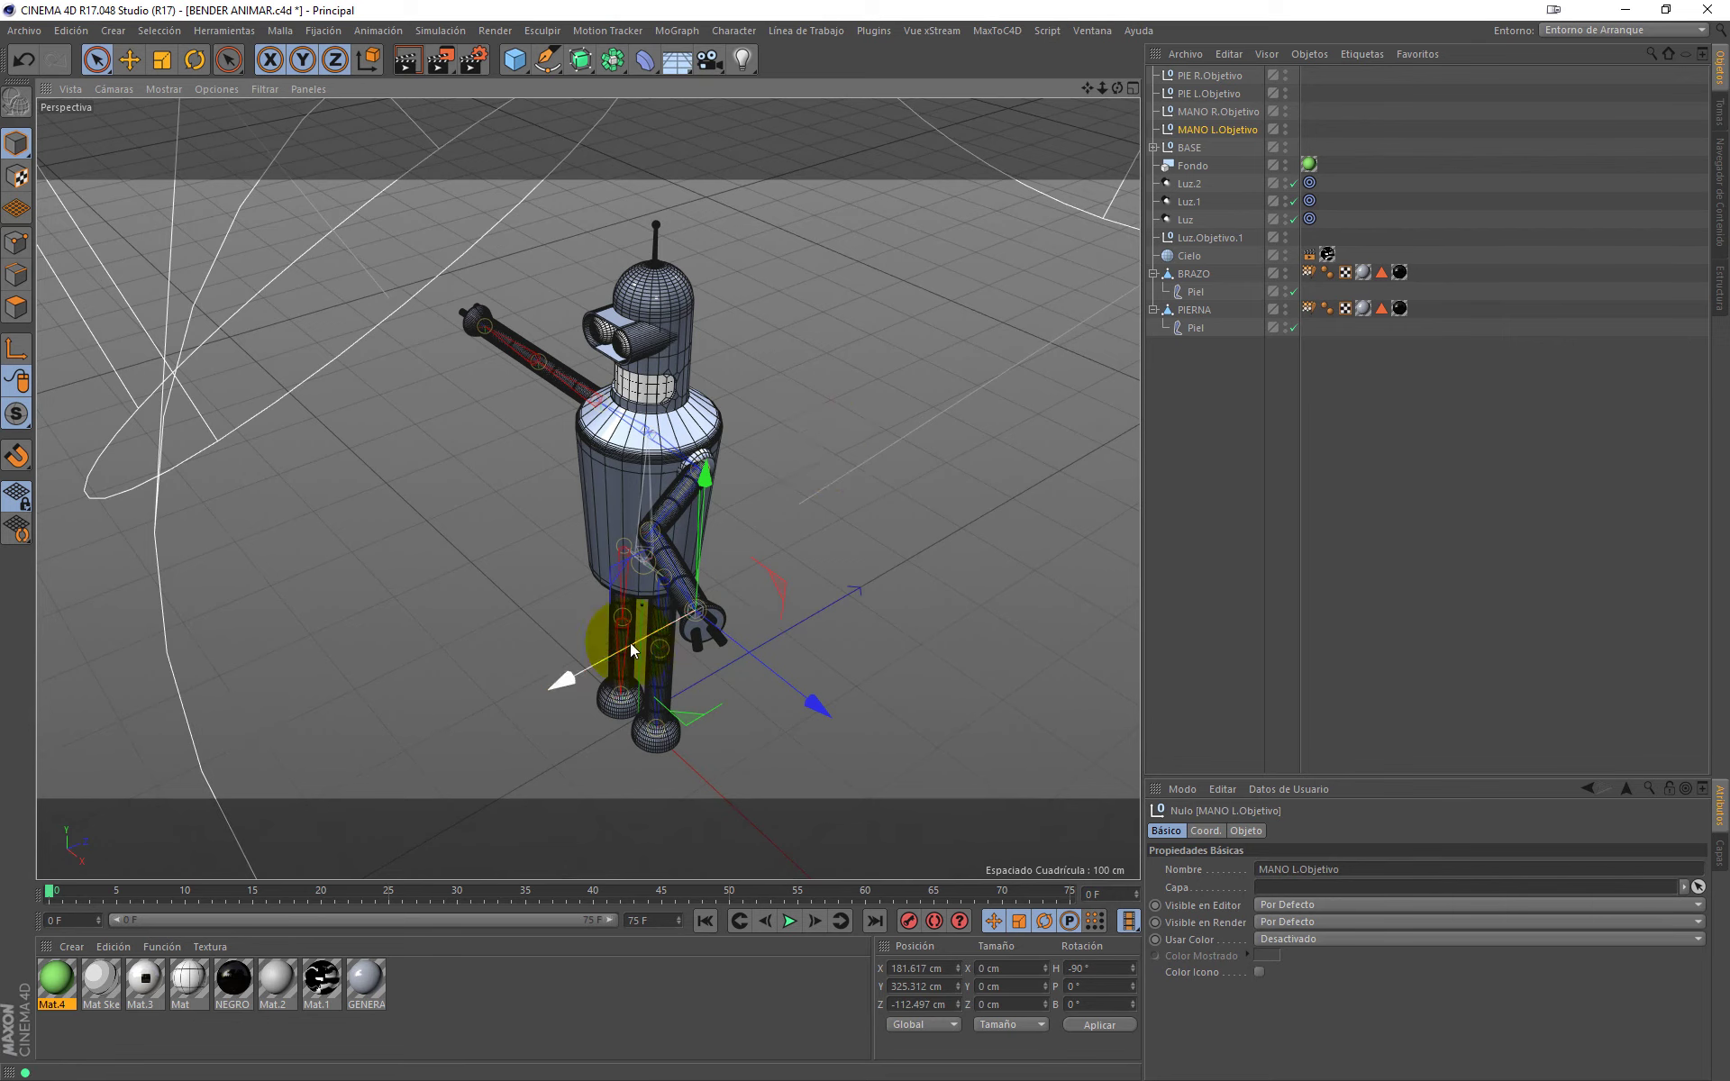
mouse_move(571, 673)
left_mouse_down()
mouse_move(754, 635)
mouse_move(792, 652)
mouse_move(992, 636)
mouse_move(1013, 604)
mouse_move(1059, 649)
mouse_move(1034, 674)
mouse_move(1057, 681)
left_mouse_up()
mouse_move(838, 635)
left_mouse_down()
mouse_move(680, 634)
mouse_move(654, 610)
left_mouse_up()
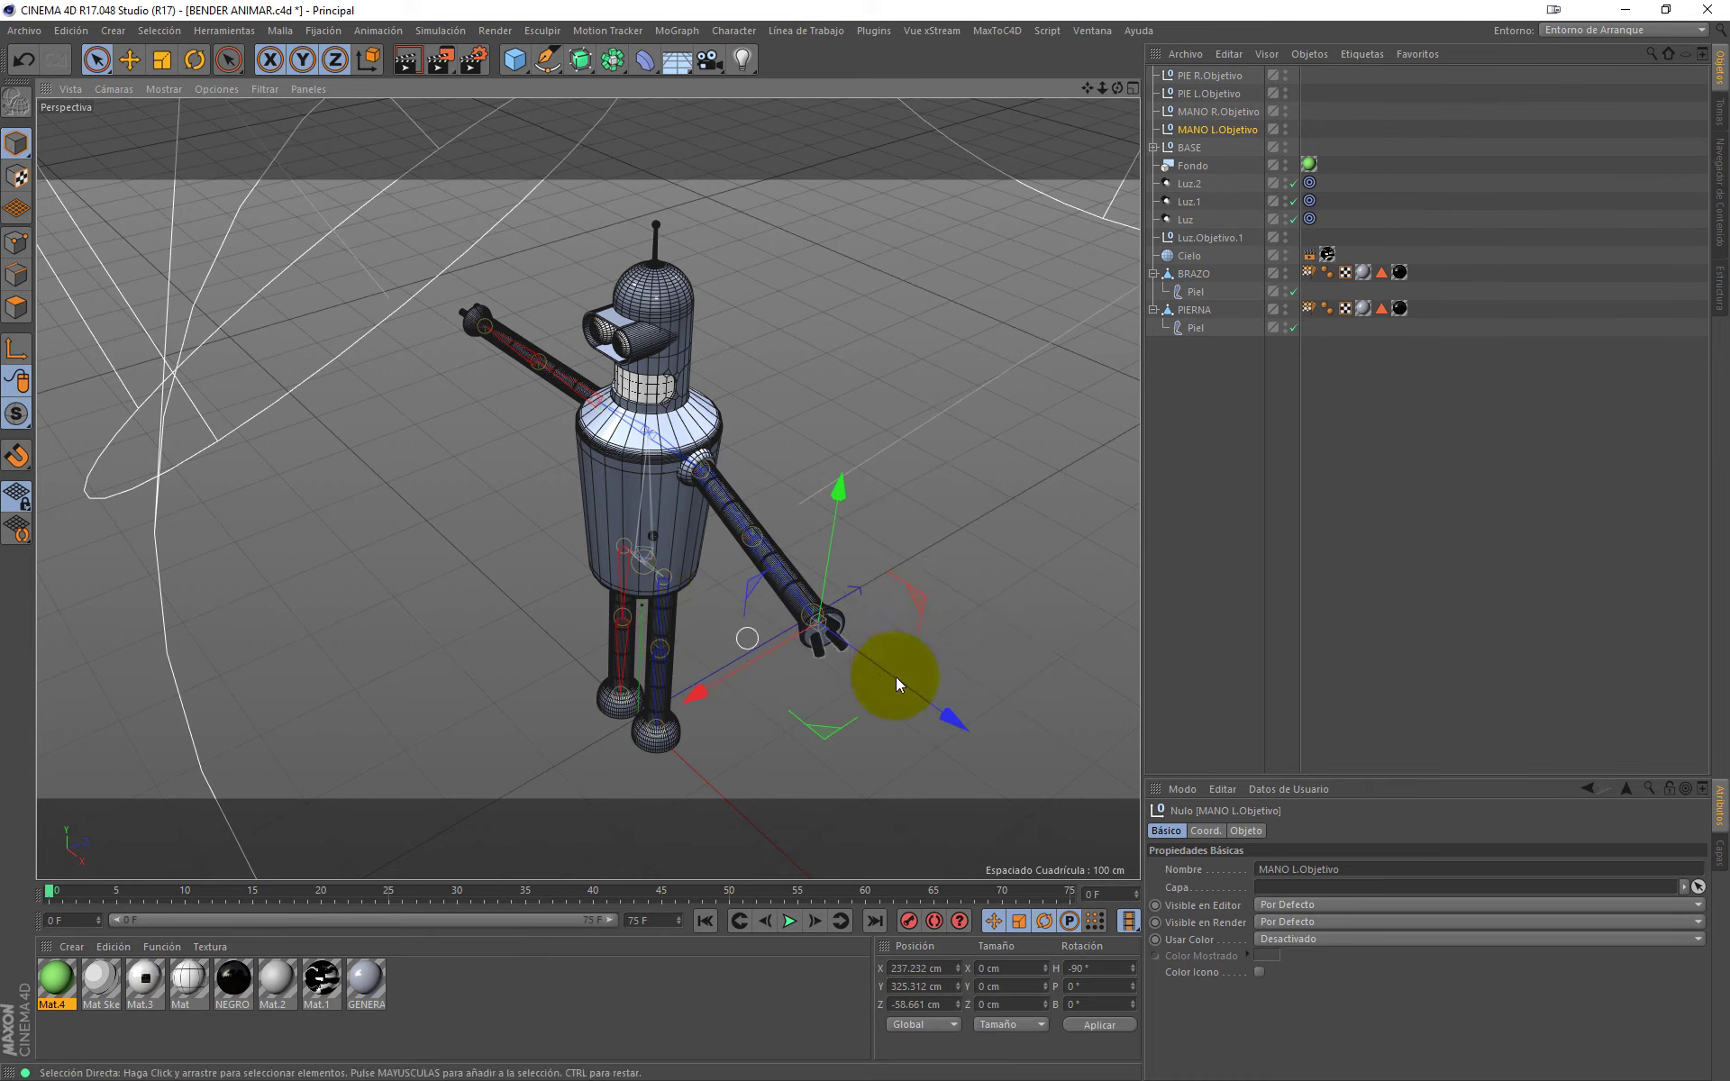
mouse_move(944, 717)
left_mouse_down()
mouse_move(854, 674)
mouse_move(811, 591)
mouse_move(877, 540)
mouse_move(896, 456)
left_mouse_up()
mouse_move(956, 321)
left_mouse_down()
mouse_move(883, 425)
mouse_move(944, 418)
mouse_move(926, 368)
mouse_move(957, 359)
mouse_move(929, 391)
left_mouse_up()
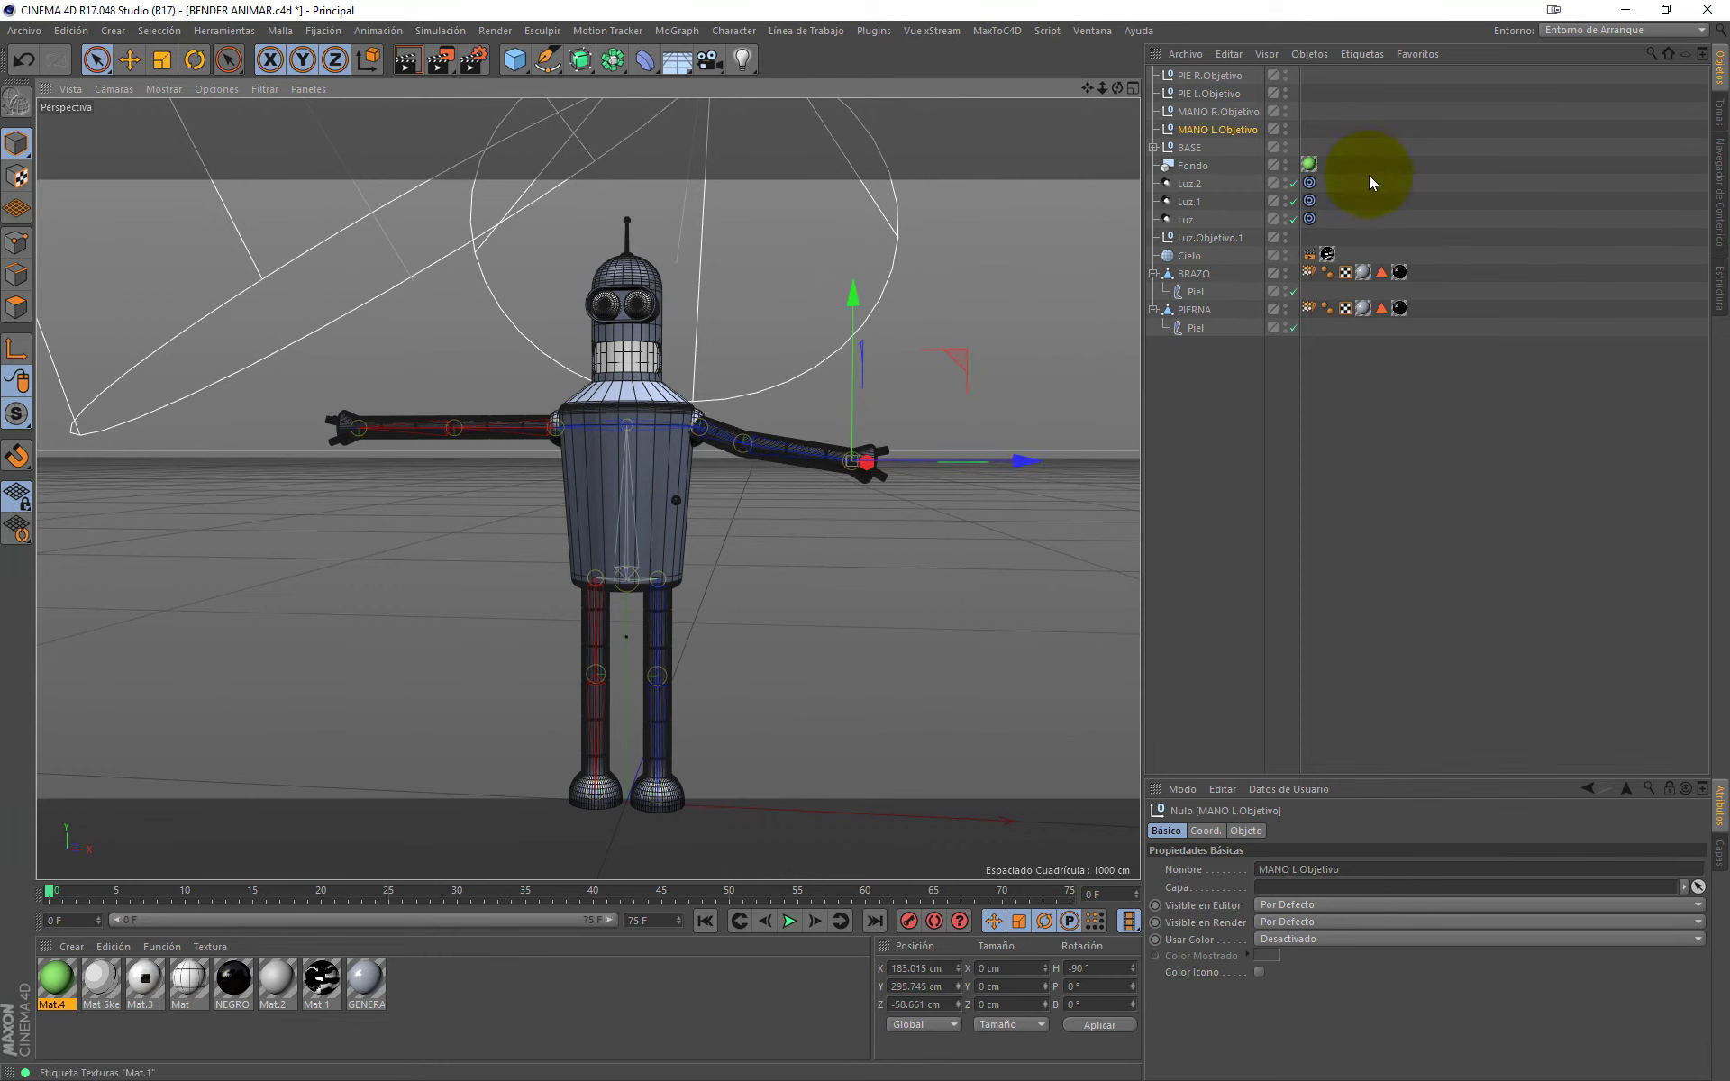
Step: Move the PIE L.Objetivo target to bend the left leg, then undo and redo the test moves
left_click(1208, 93)
mouse_move(793, 514)
left_mouse_down("alt")
mouse_move(840, 549)
mouse_move(765, 567)
mouse_move(822, 413)
left_mouse_up("alt")
mouse_move(746, 740)
left_mouse_down()
mouse_move(842, 695)
mouse_move(792, 706)
mouse_move(782, 678)
mouse_move(894, 684)
left_mouse_up()
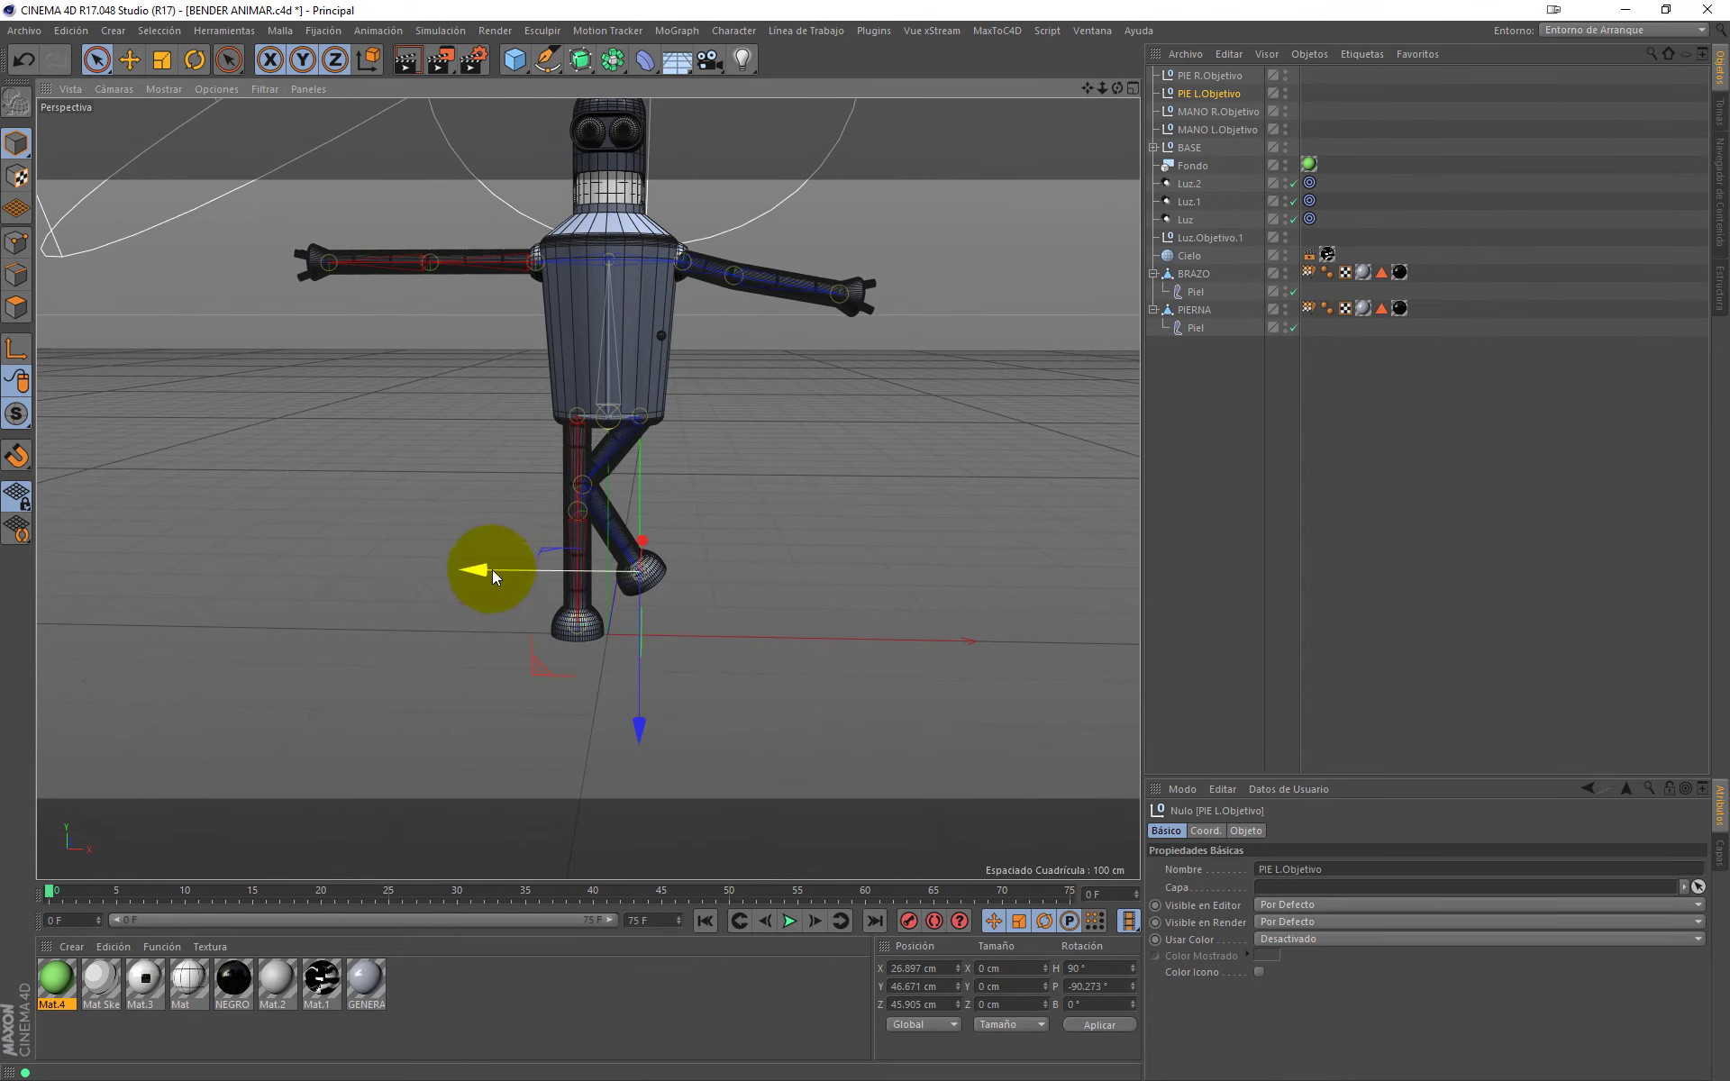
left_click_drag(492, 569, 546, 575)
key("ctrl+z")
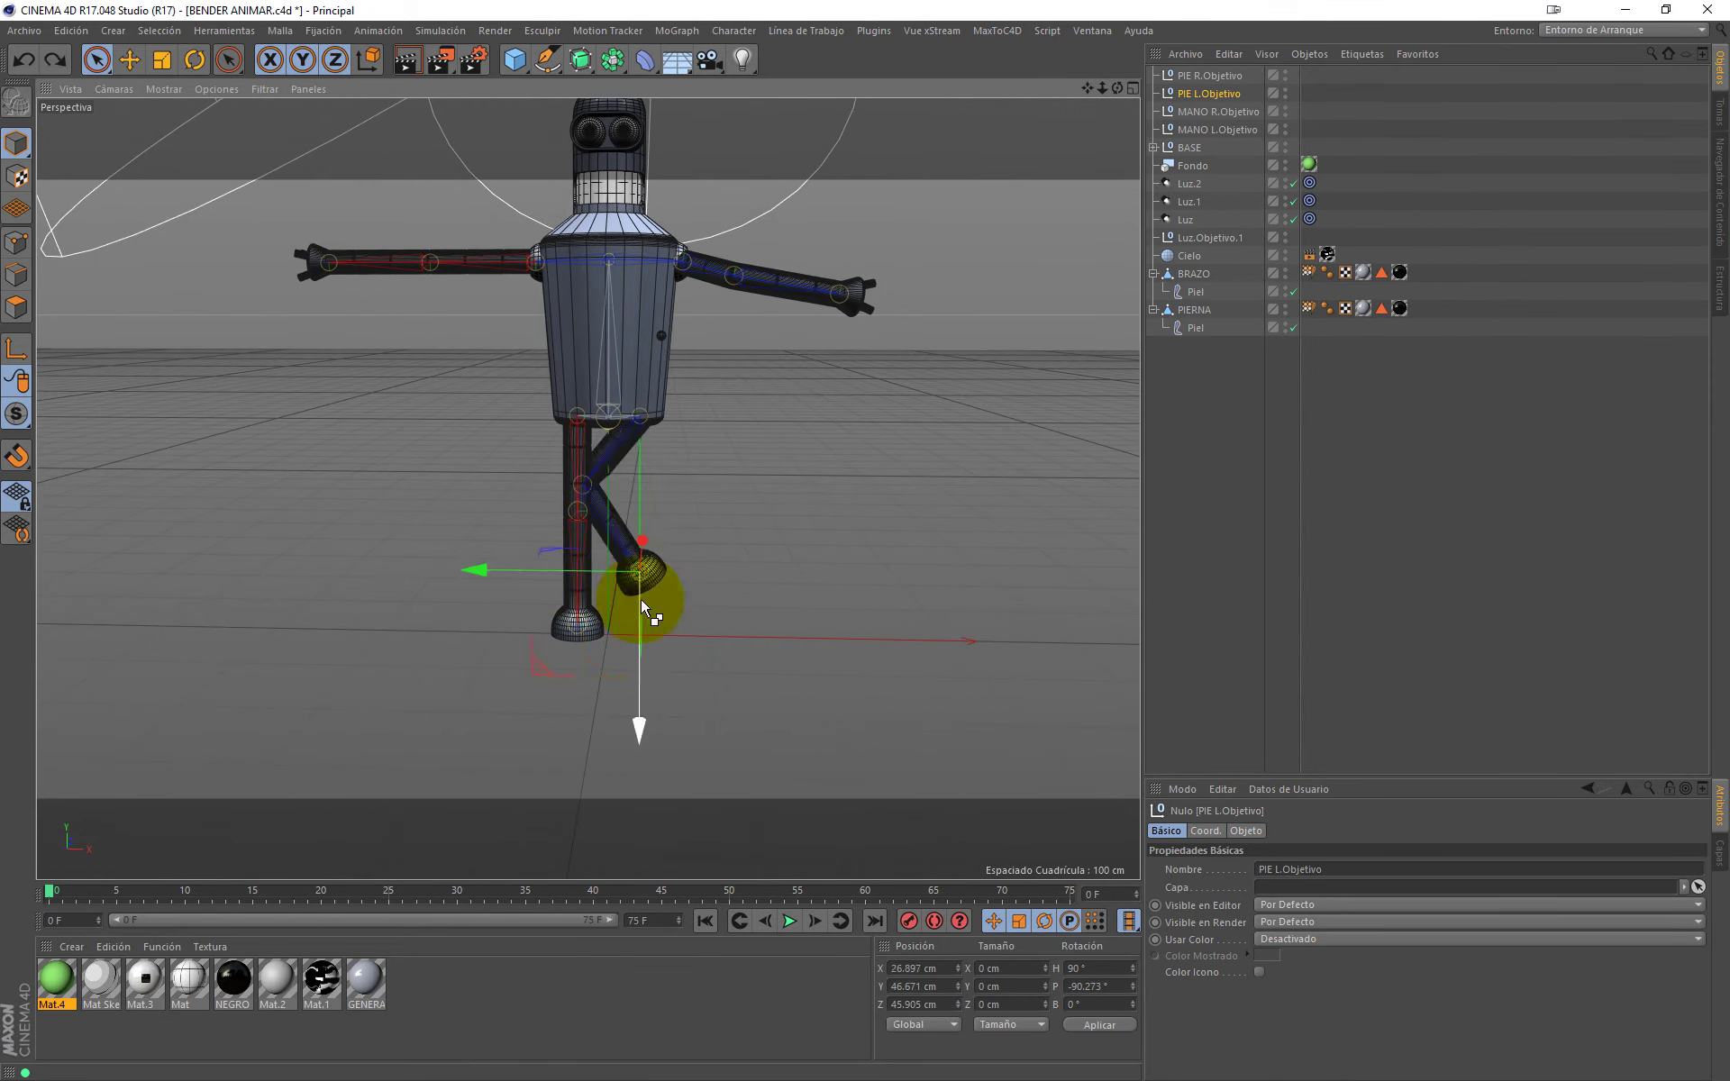
key("ctrl+z")
key("ctrl+z")
key("ctrl+z")
key("ctrl+y")
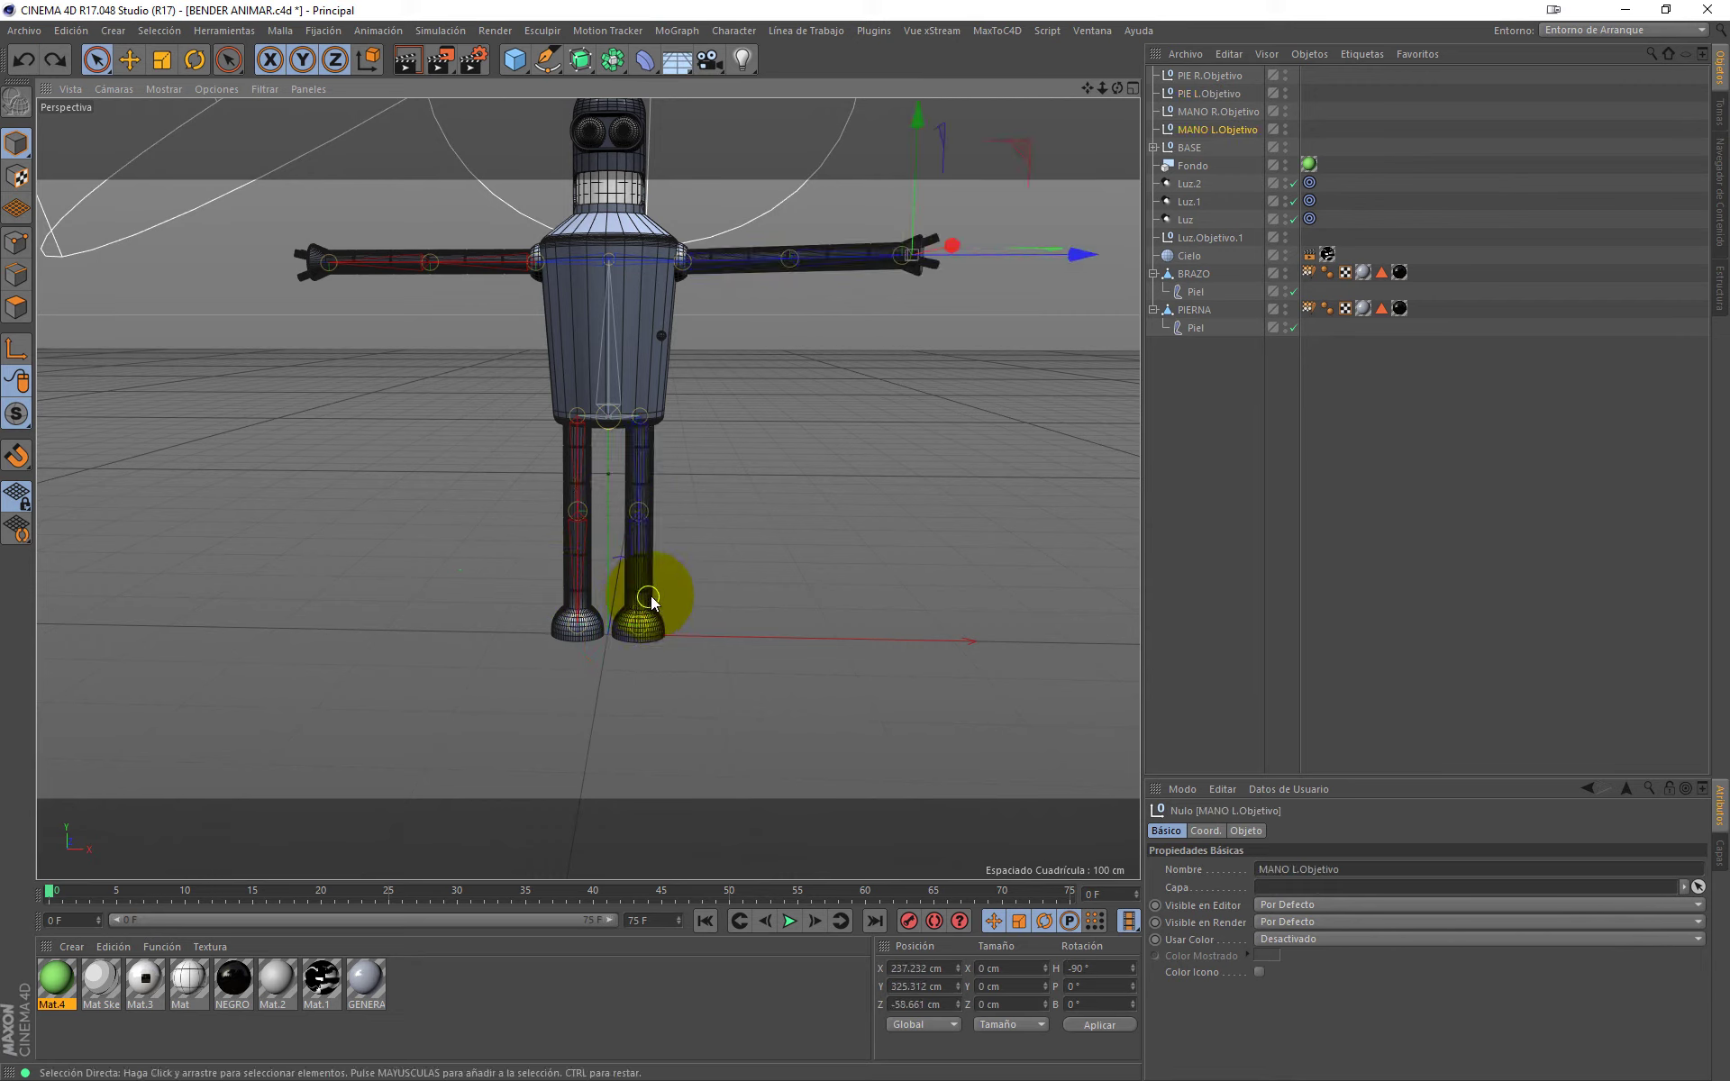
Step: Expand BASE and rotate the BRAZO L shoulder joint, then undo back to the straight arm
left_click(1163, 147)
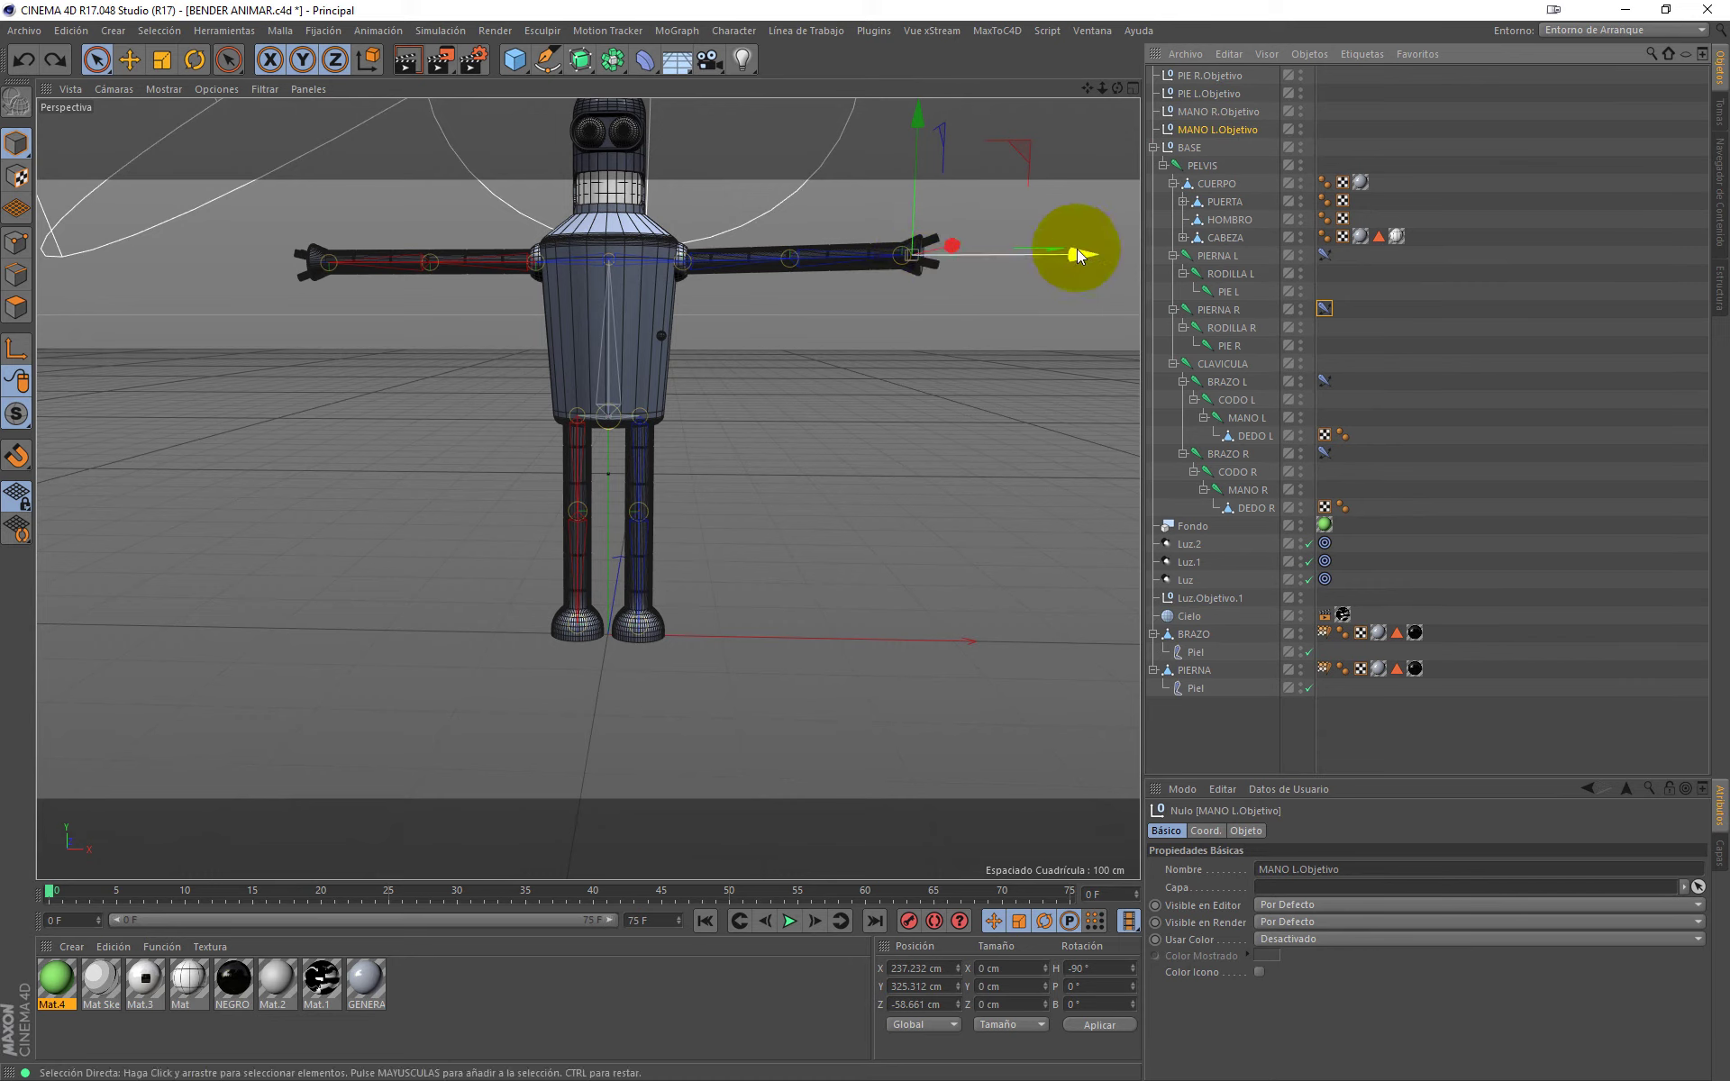
left_click_drag(1079, 258, 1018, 264)
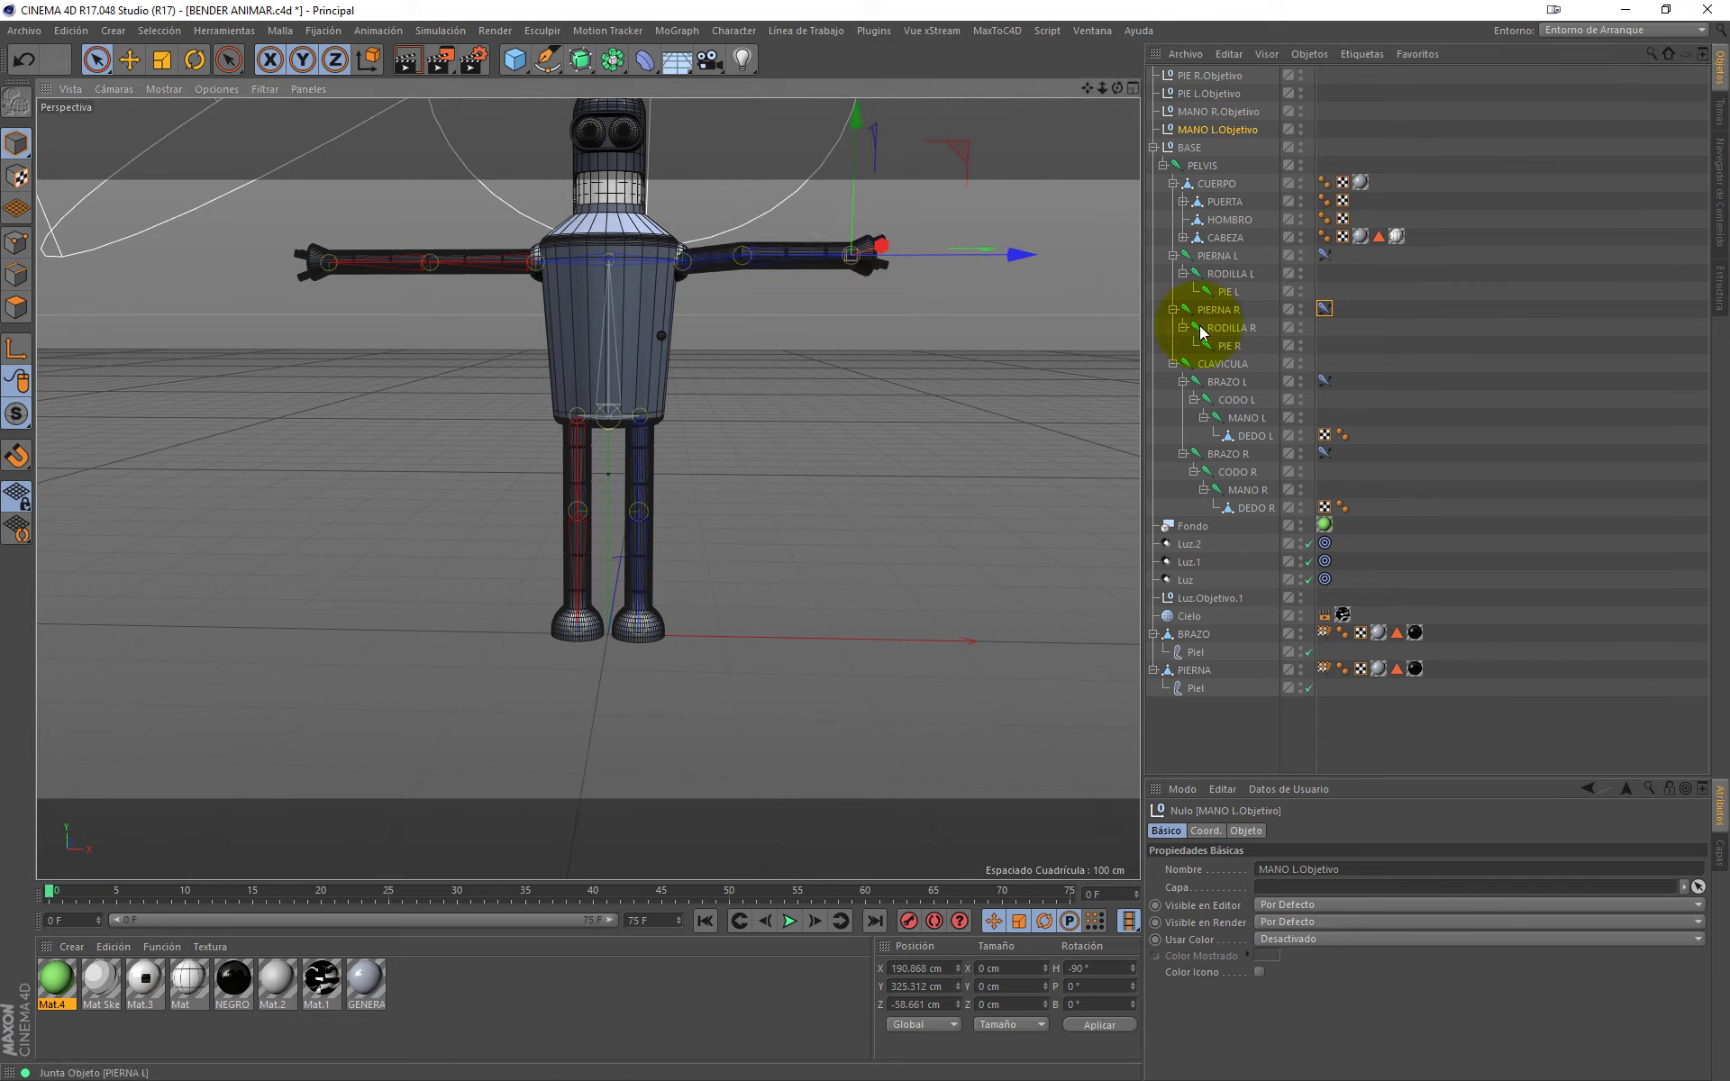
left_click(1227, 381)
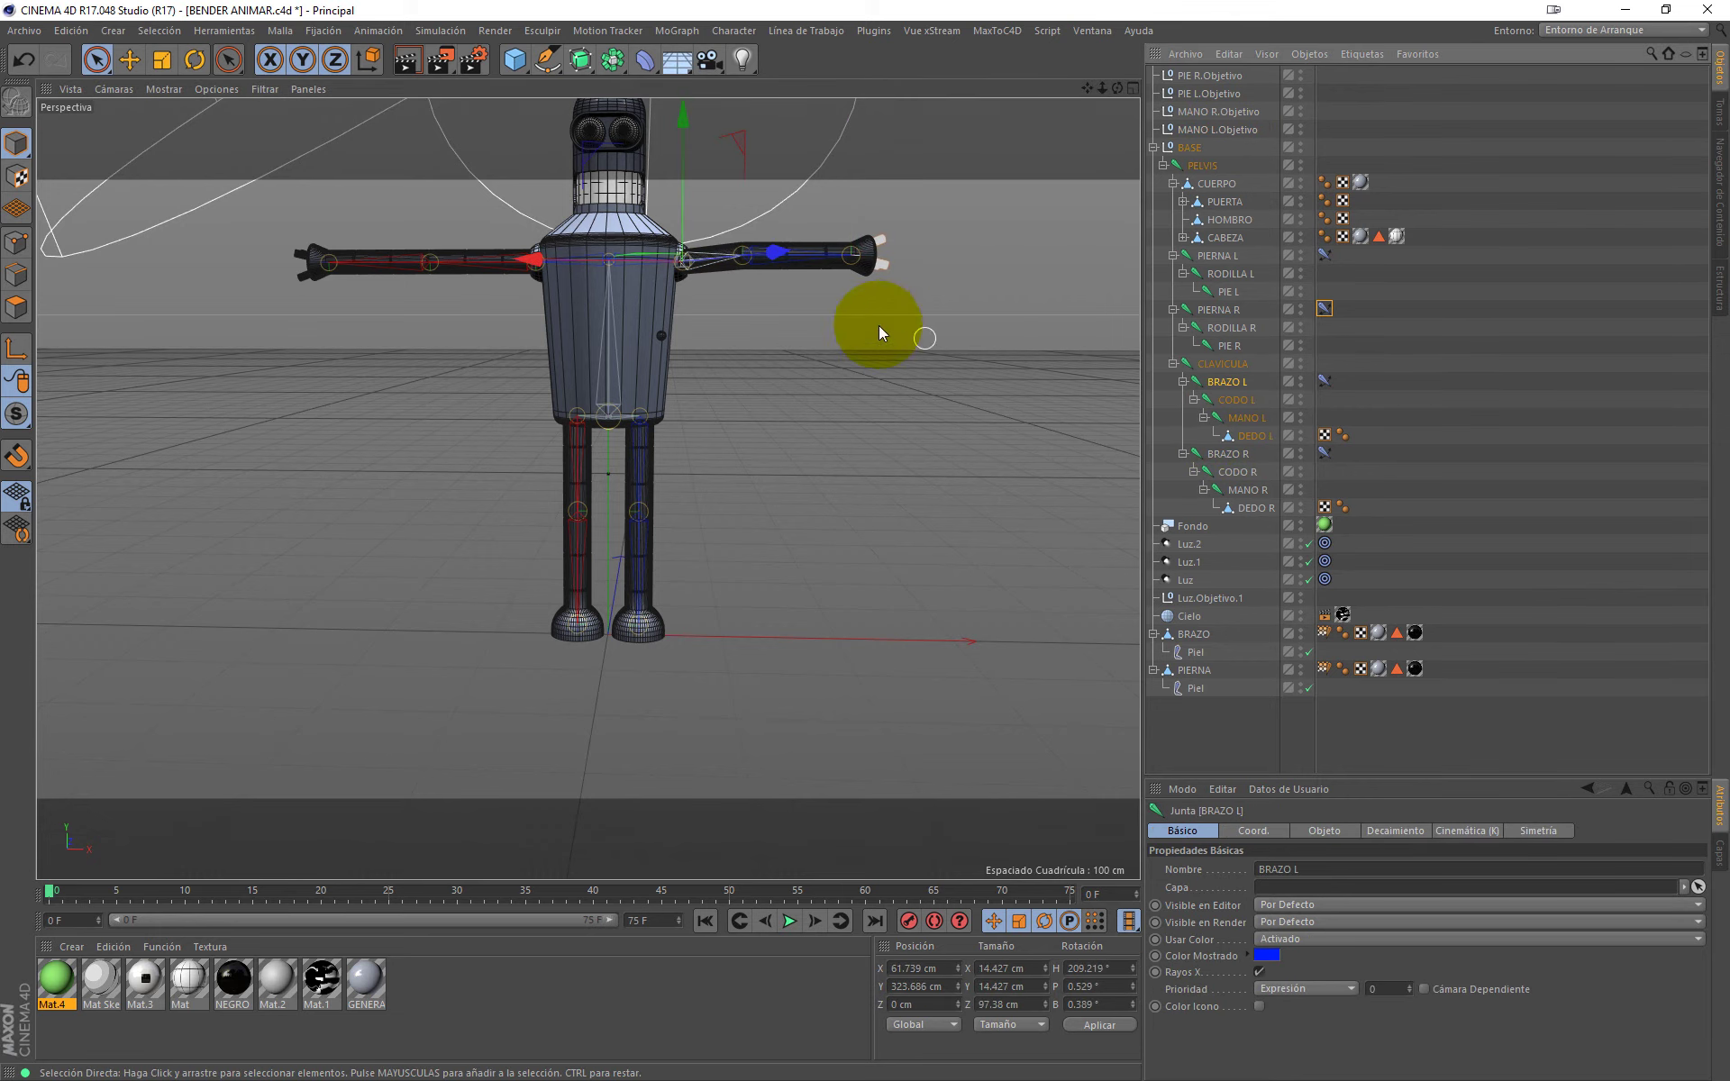
left_click_drag(880, 328, 863, 357, "alt")
key("r")
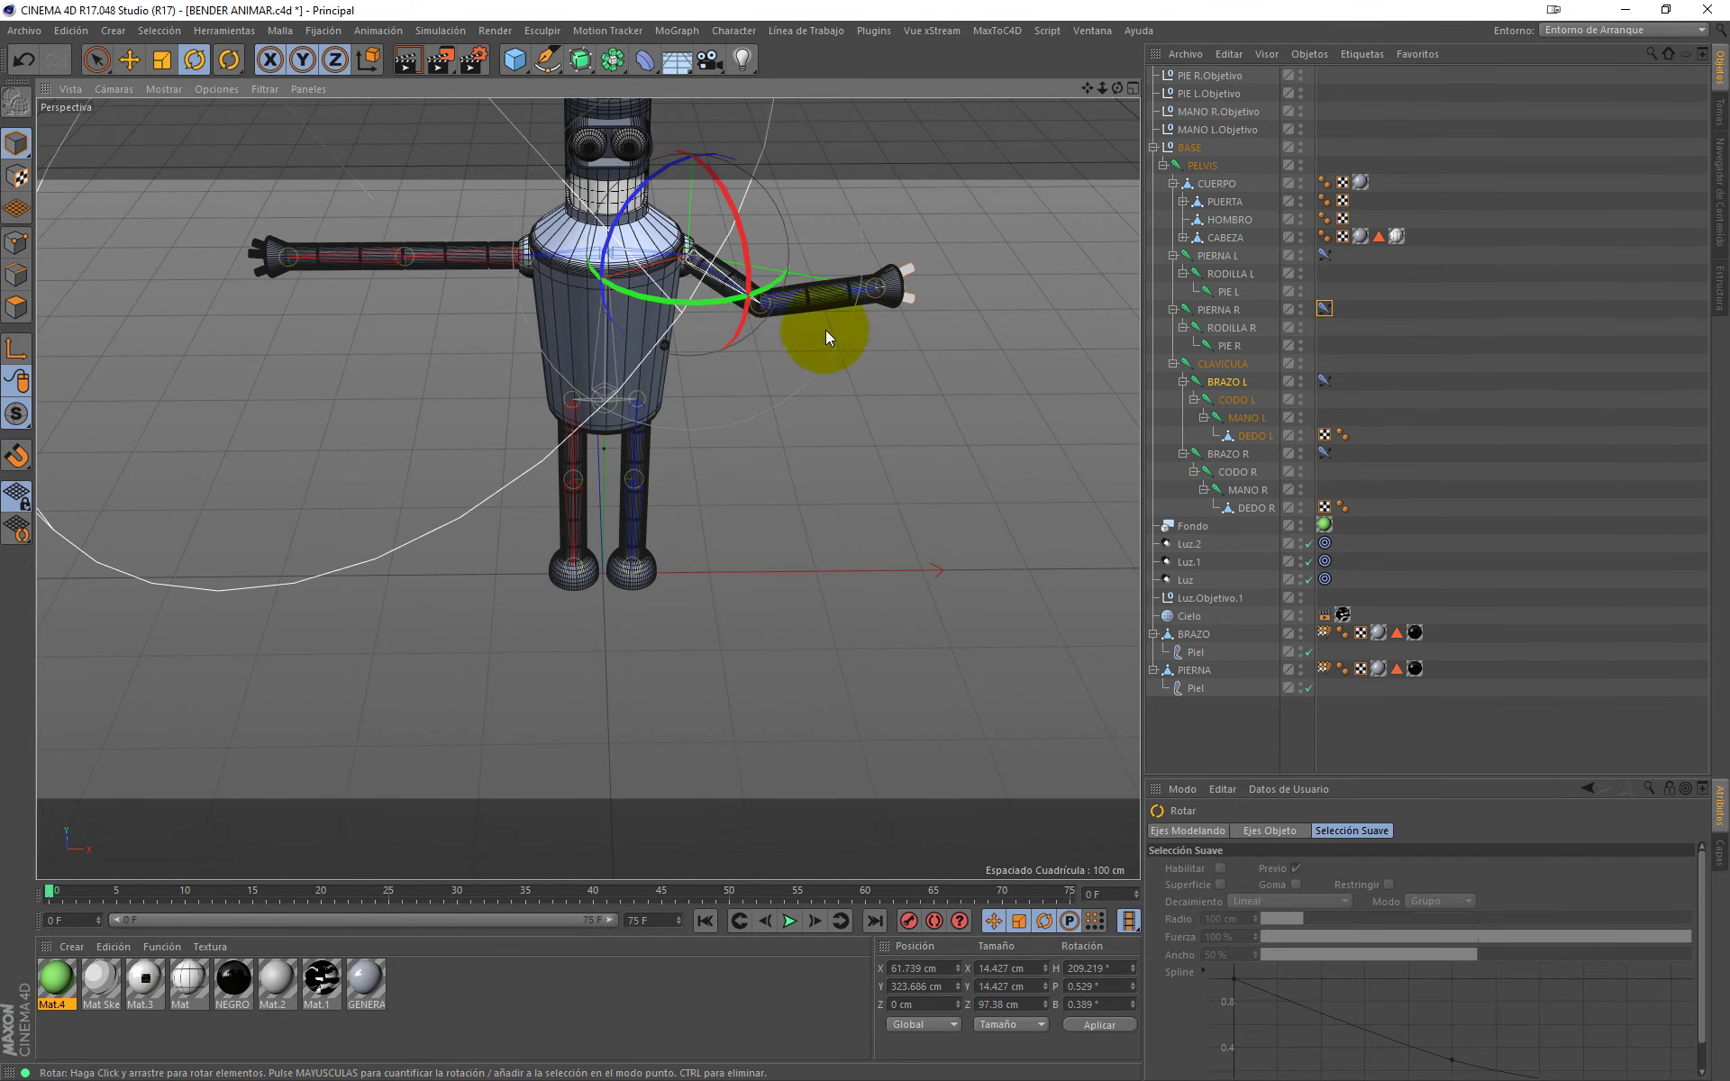
mouse_move(744, 234)
left_mouse_down()
mouse_move(755, 393)
mouse_move(792, 182)
mouse_move(687, 186)
left_mouse_up()
mouse_move(640, 303)
left_mouse_down()
mouse_move(711, 342)
mouse_move(734, 287)
mouse_move(702, 249)
mouse_move(717, 268)
mouse_move(662, 287)
mouse_move(714, 341)
mouse_move(770, 250)
left_mouse_up()
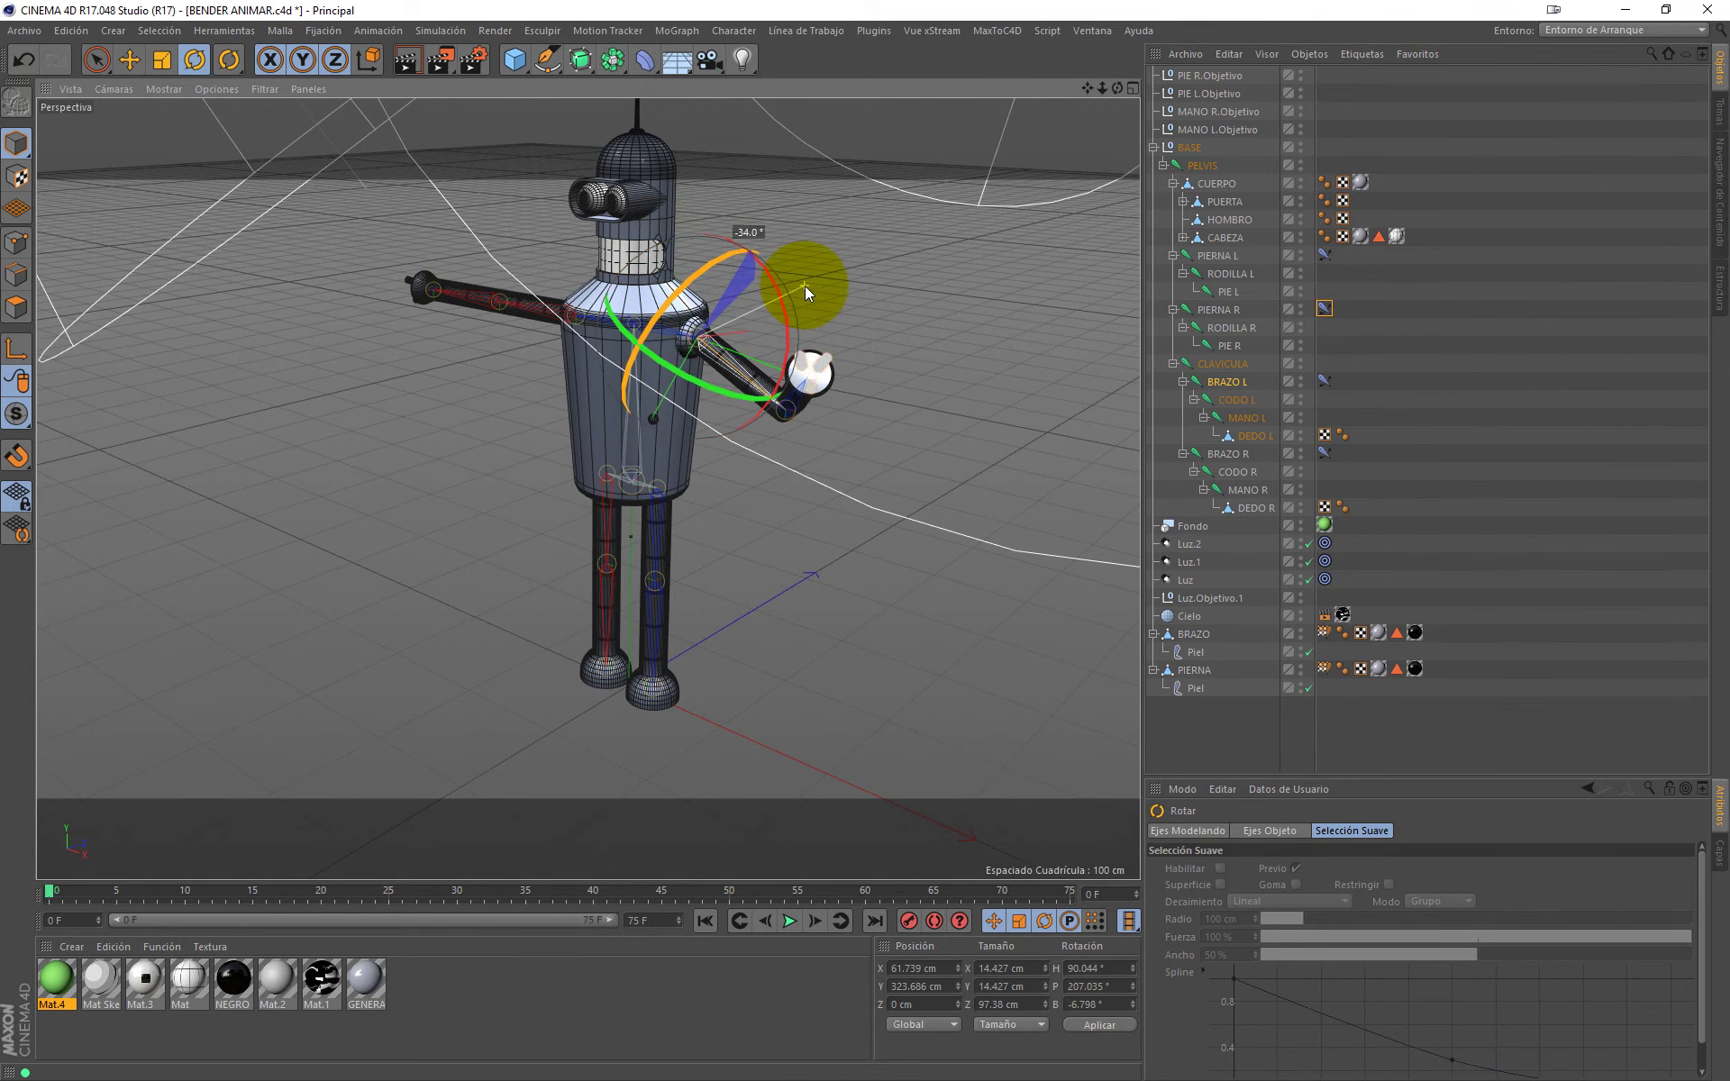
key("ctrl+z")
key("ctrl+z")
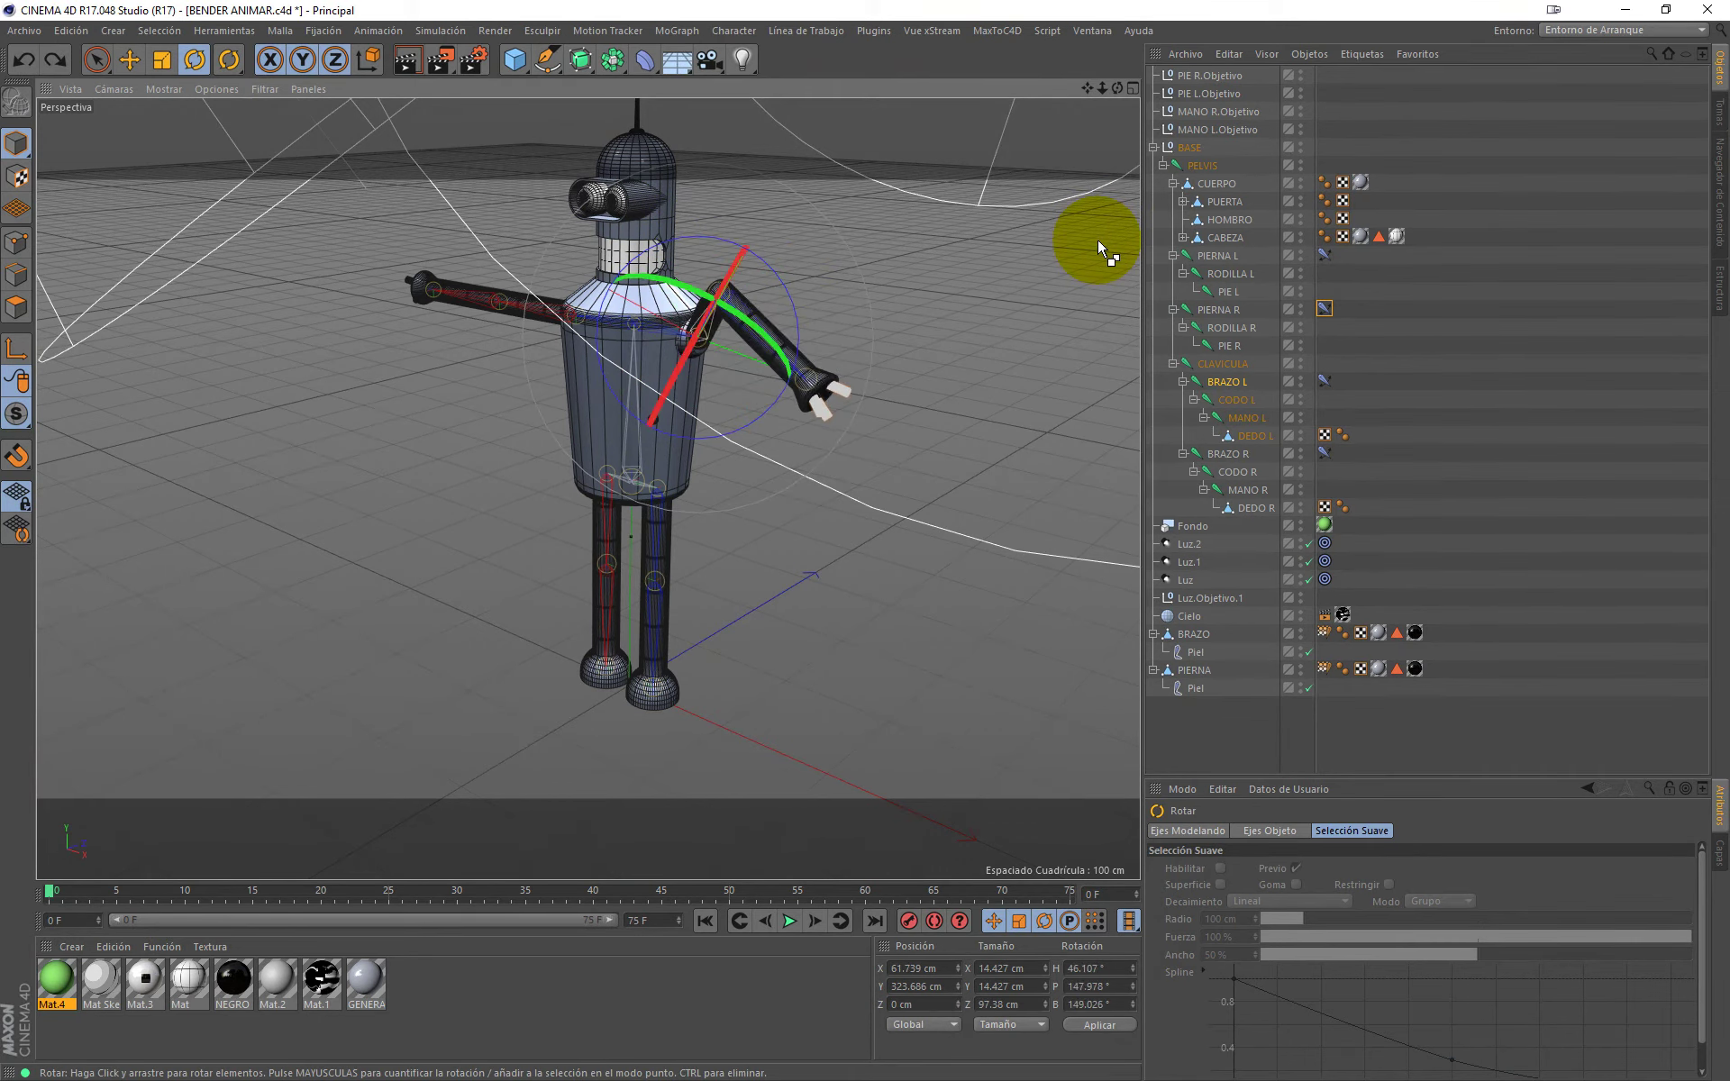
key("ctrl+z")
key("ctrl+z")
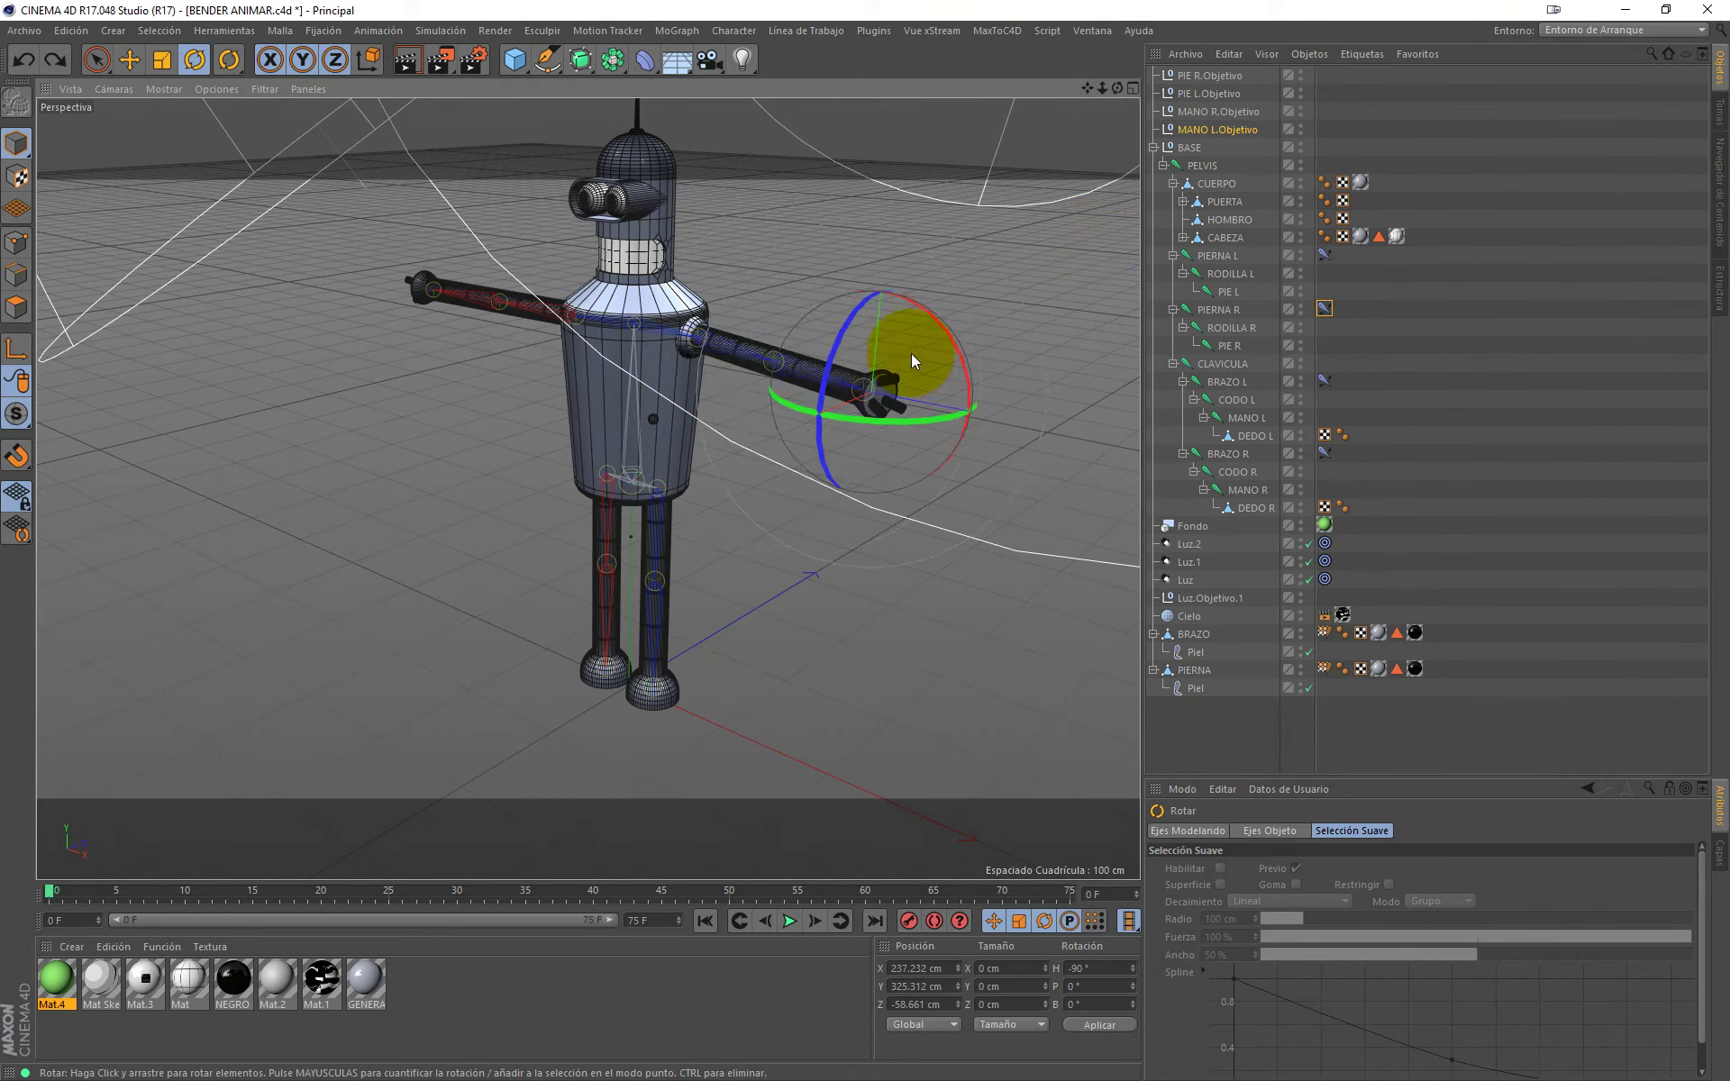
key("ctrl+z")
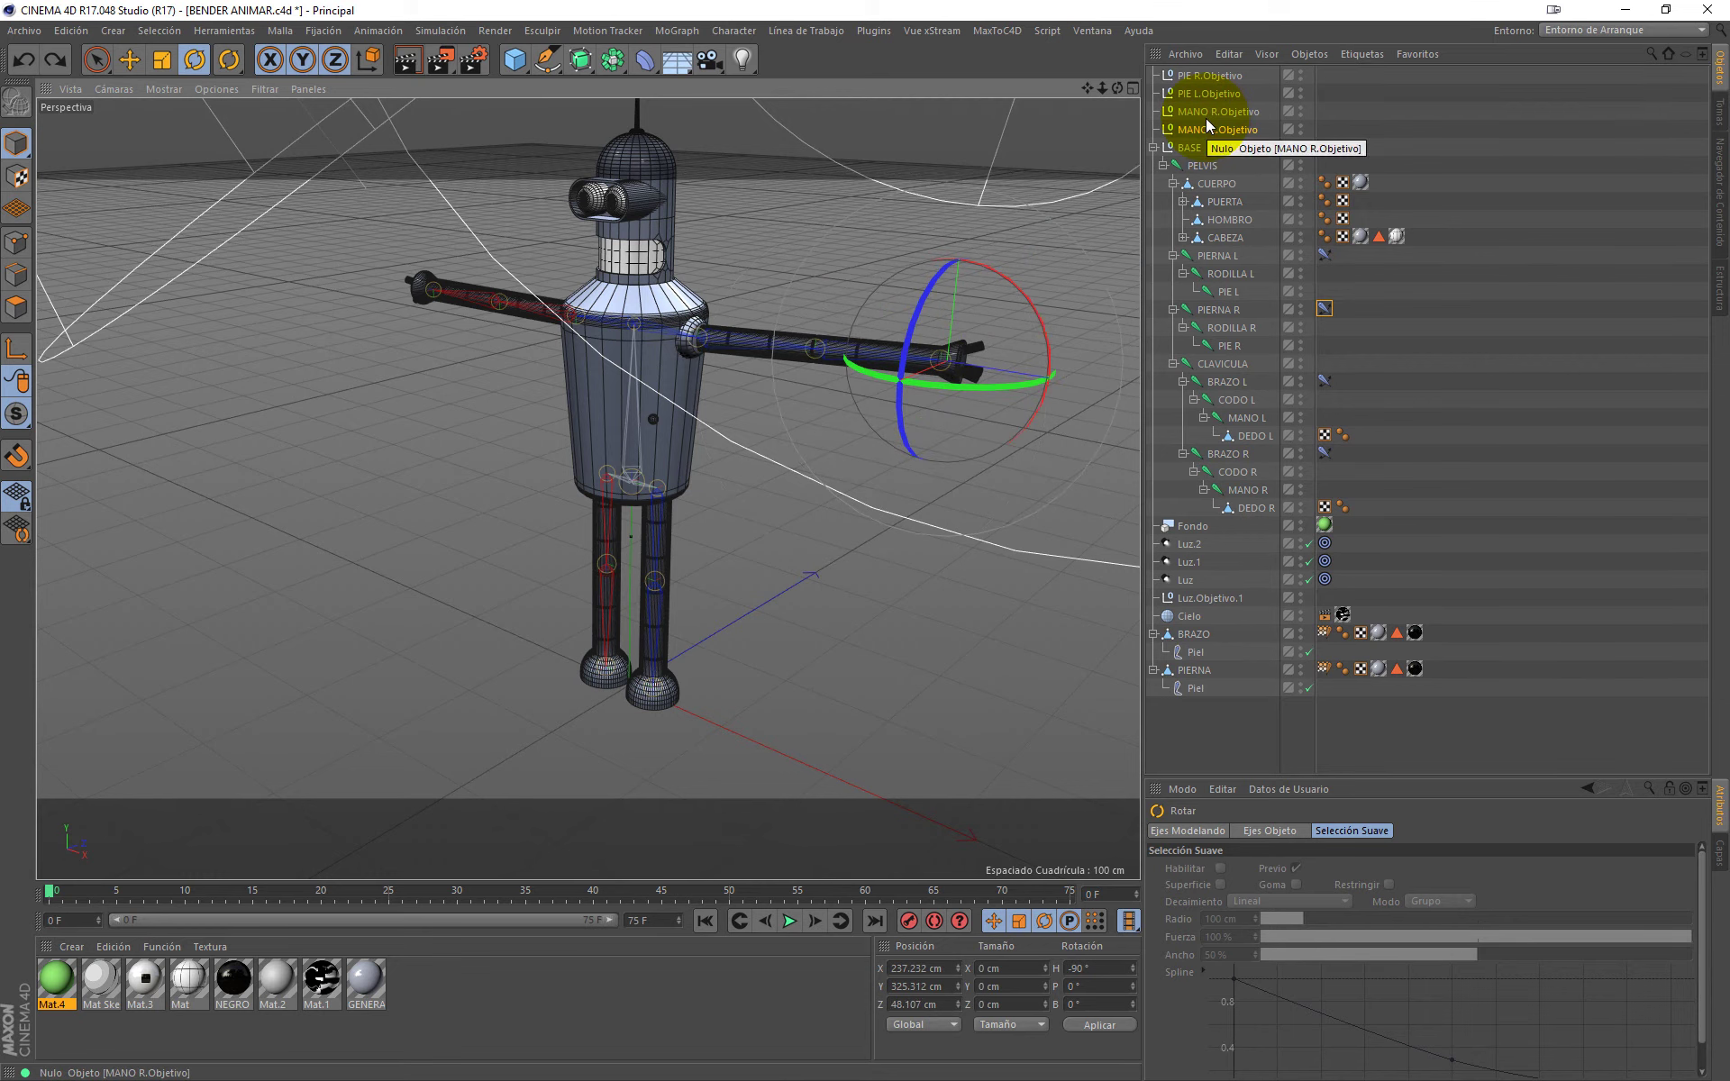
Step: Check the MANO R.Objetivo target and RODILLA L knee, then orbit to a near-front view
left_click(1207, 117)
left_click(1225, 273)
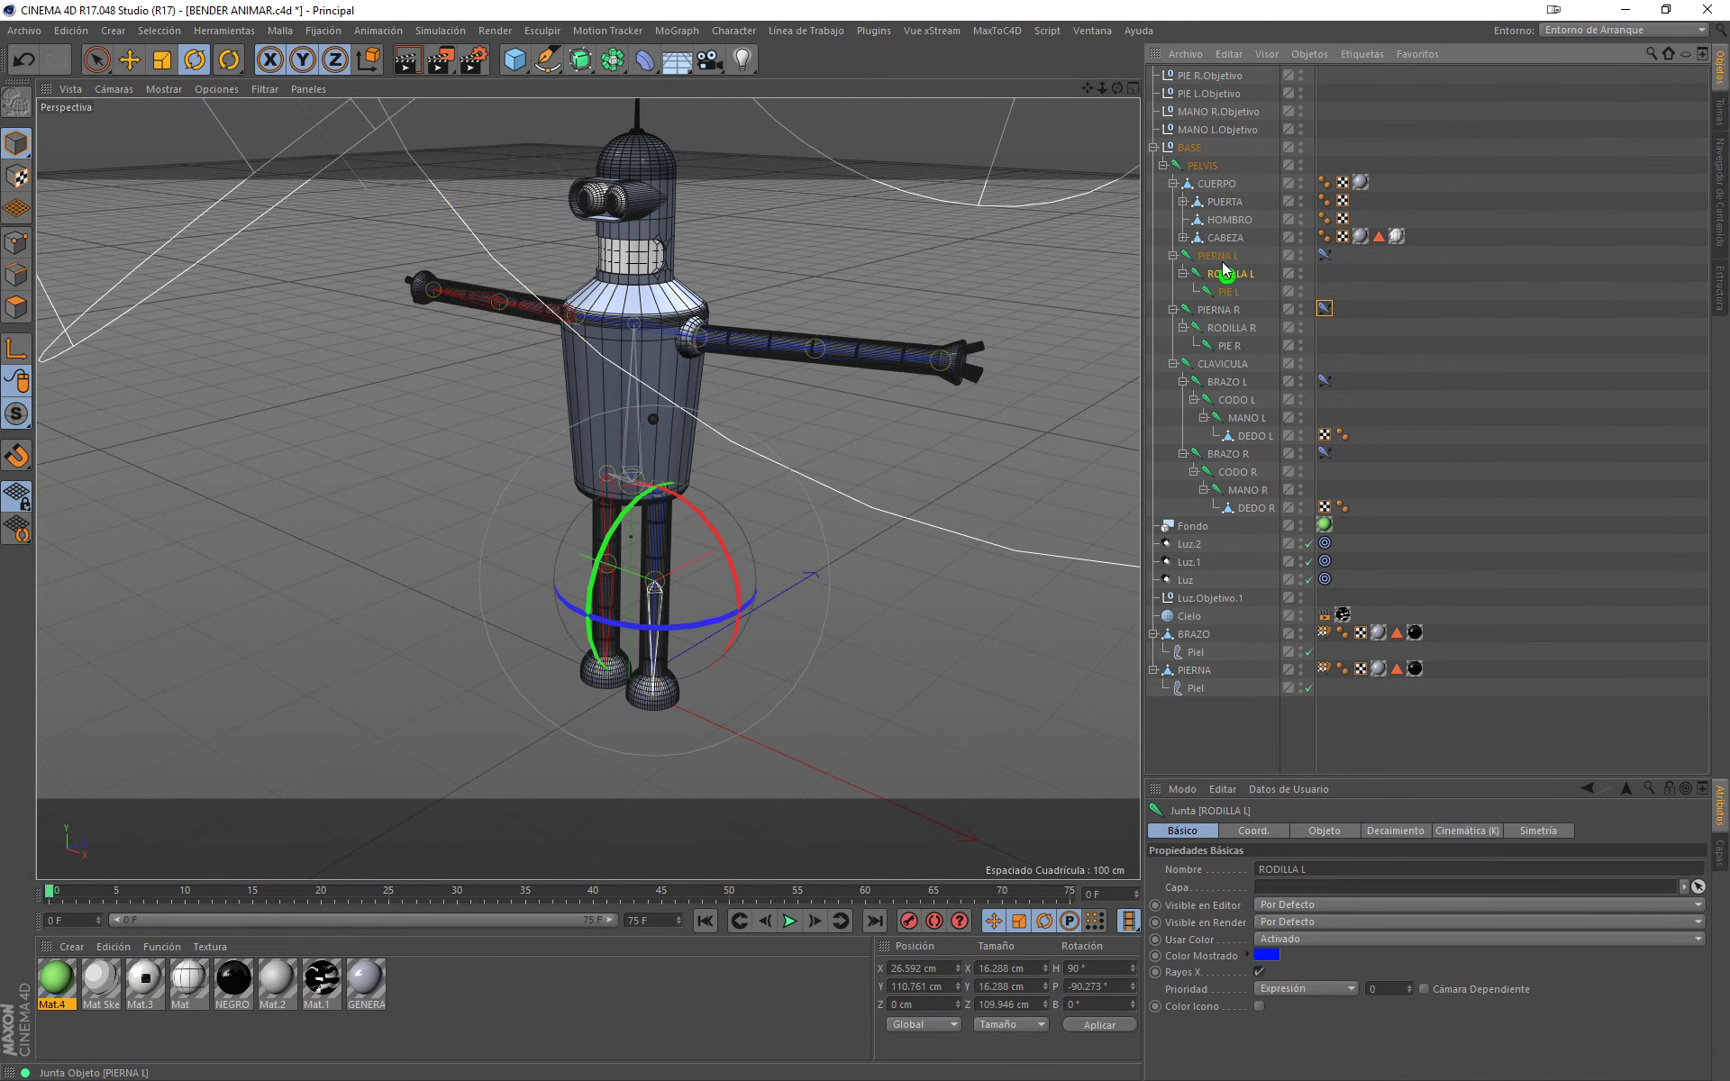
mouse_move(741, 519)
left_mouse_down("alt")
mouse_move(728, 388)
mouse_move(829, 451)
mouse_move(678, 454)
left_mouse_up("alt")
left_click(679, 452)
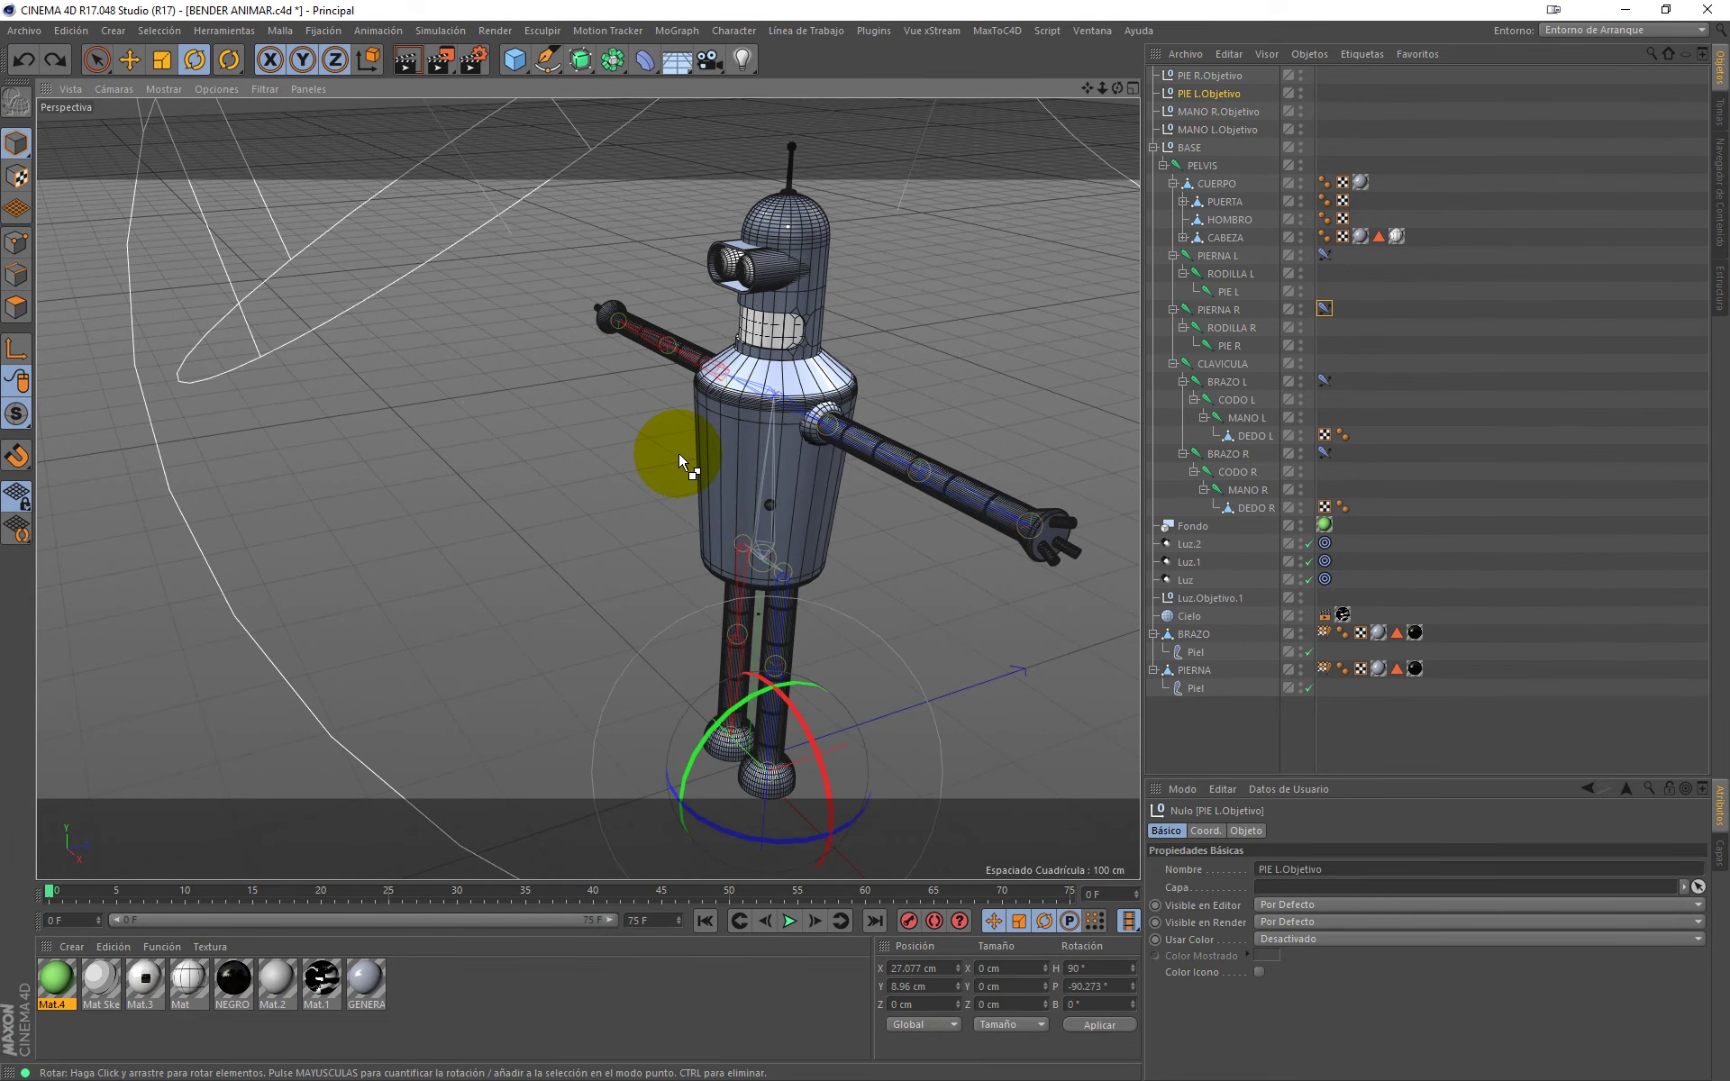
left_click(805, 472)
mouse_move(895, 555)
left_mouse_down("alt")
mouse_move(910, 490)
mouse_move(874, 416)
mouse_move(905, 450)
mouse_move(840, 494)
left_mouse_up("alt")
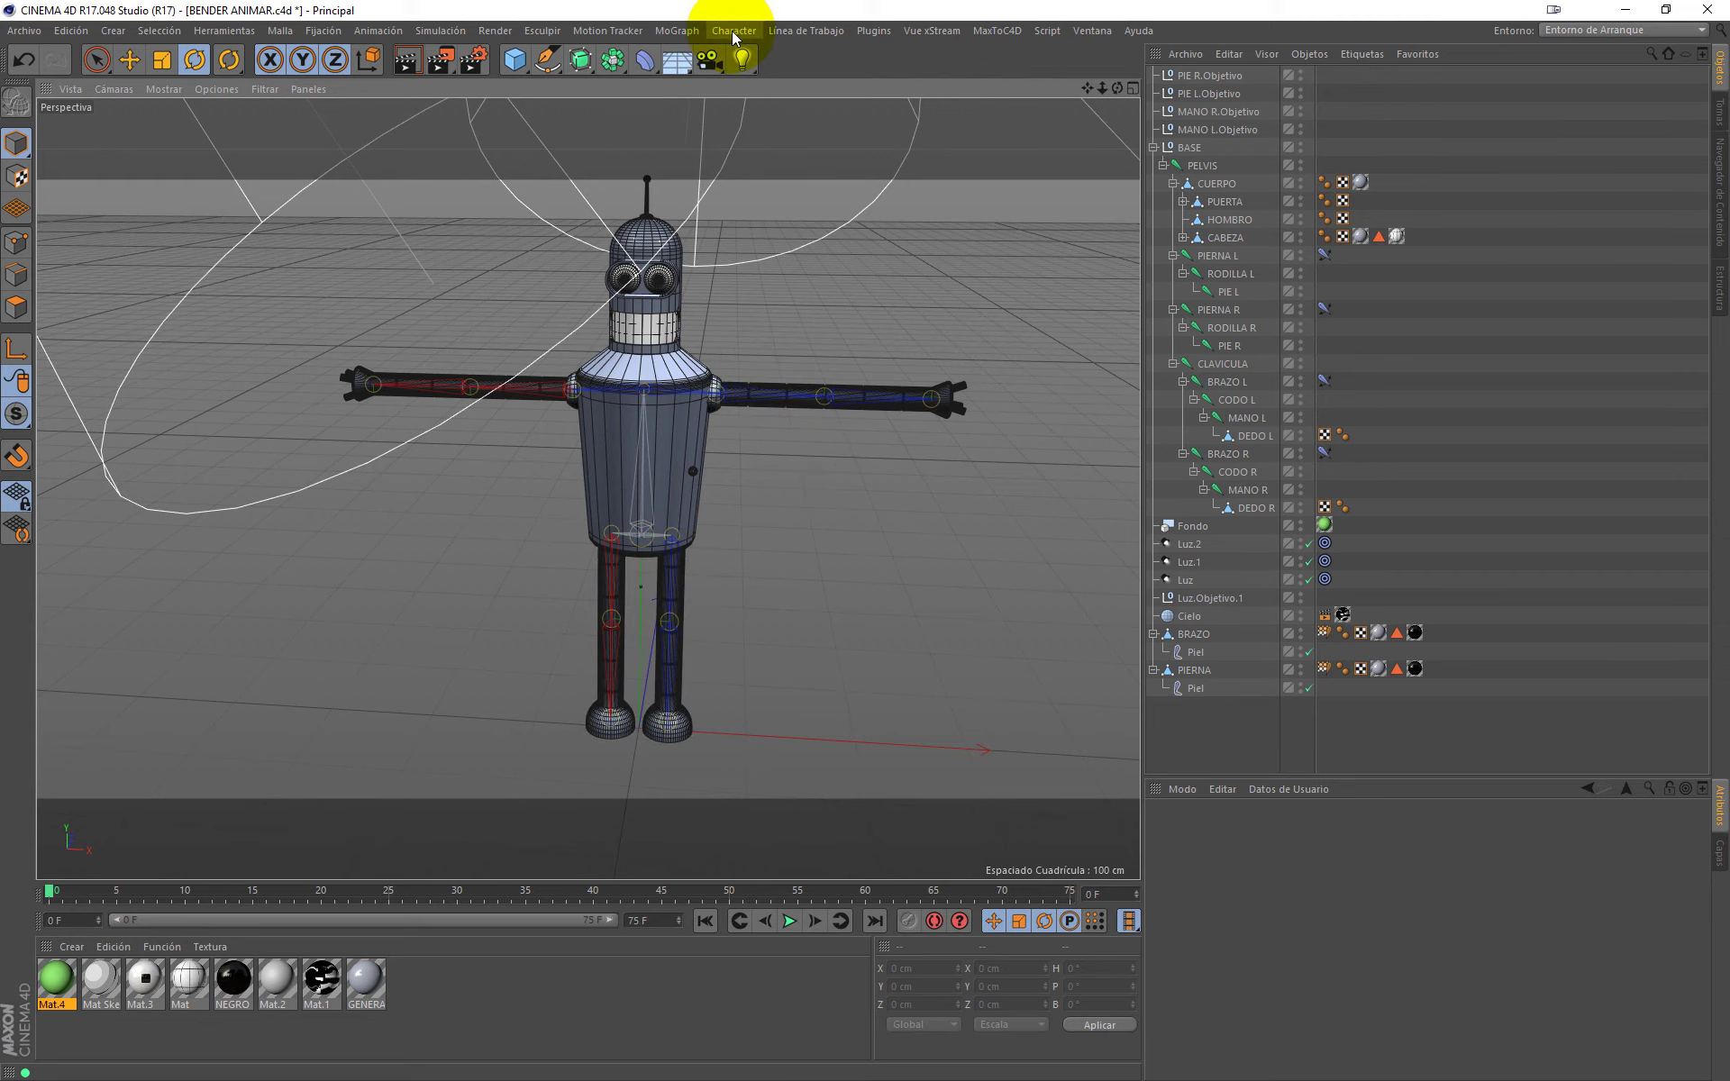
Step: Toggle the four-view layout back to single perspective and select the BASE null
middle_click(769, 680)
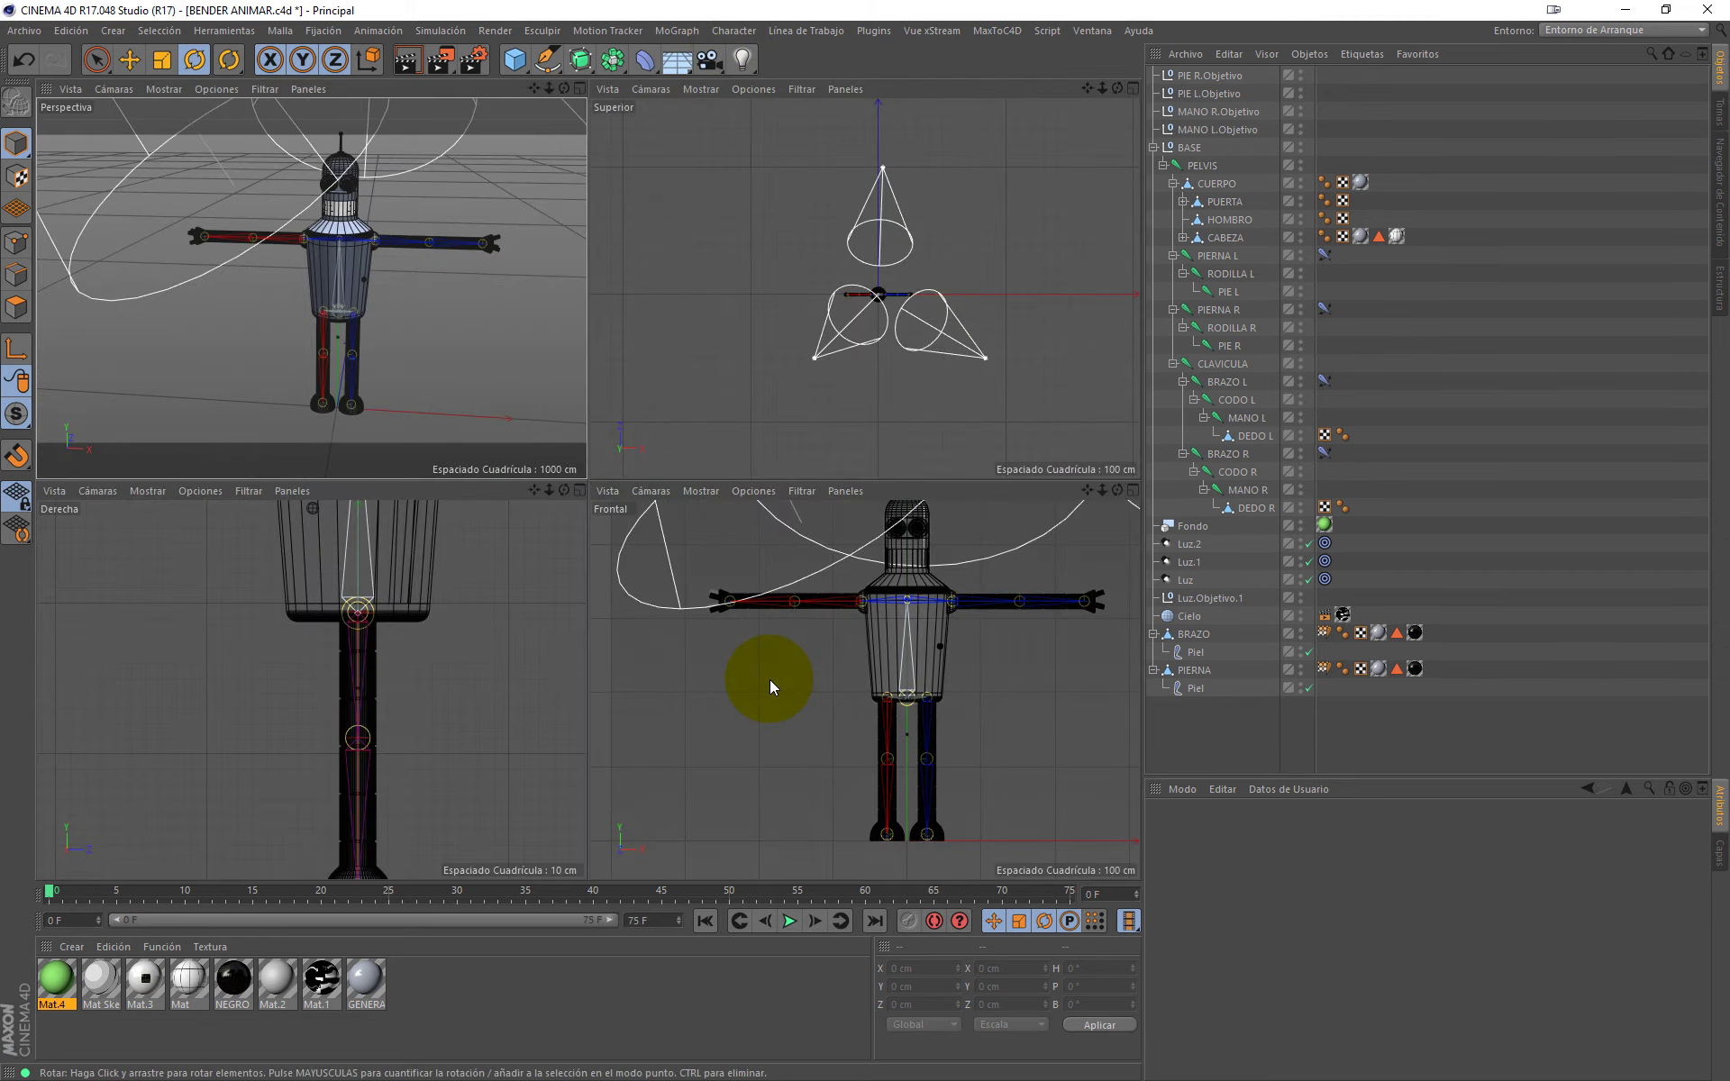
left_click(16, 33)
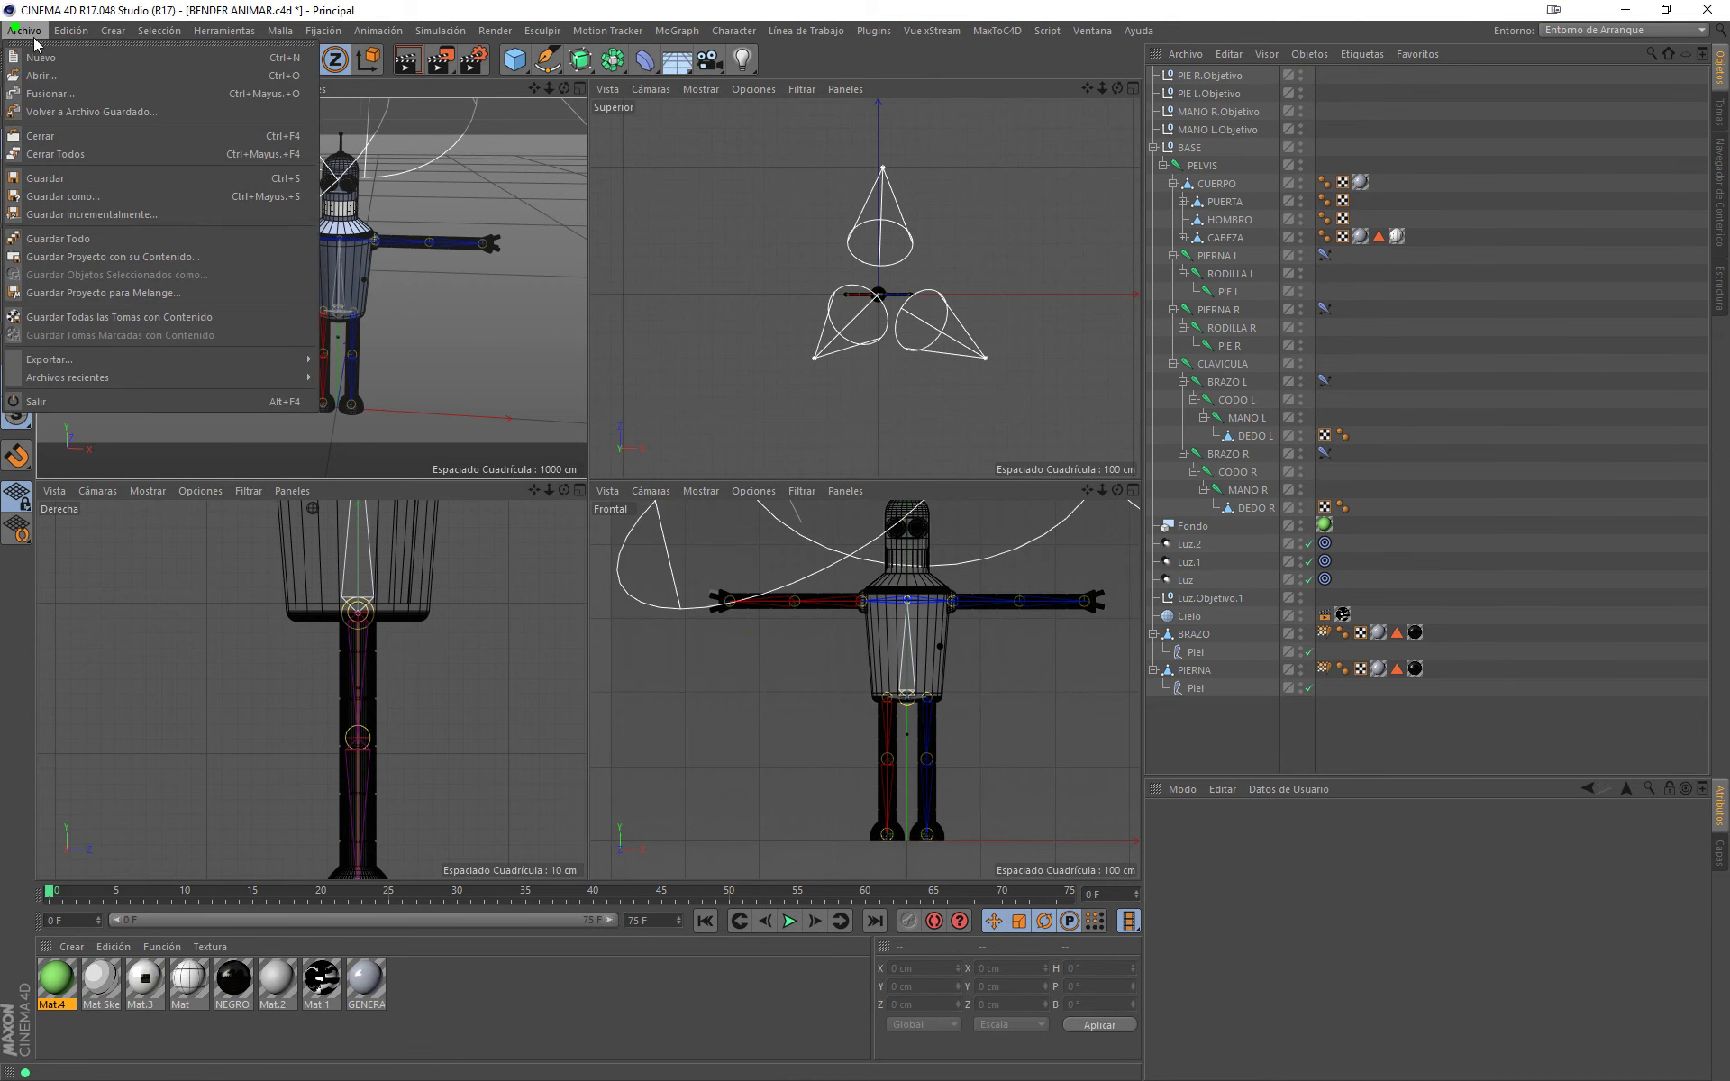
left_click(659, 208)
middle_click(483, 348)
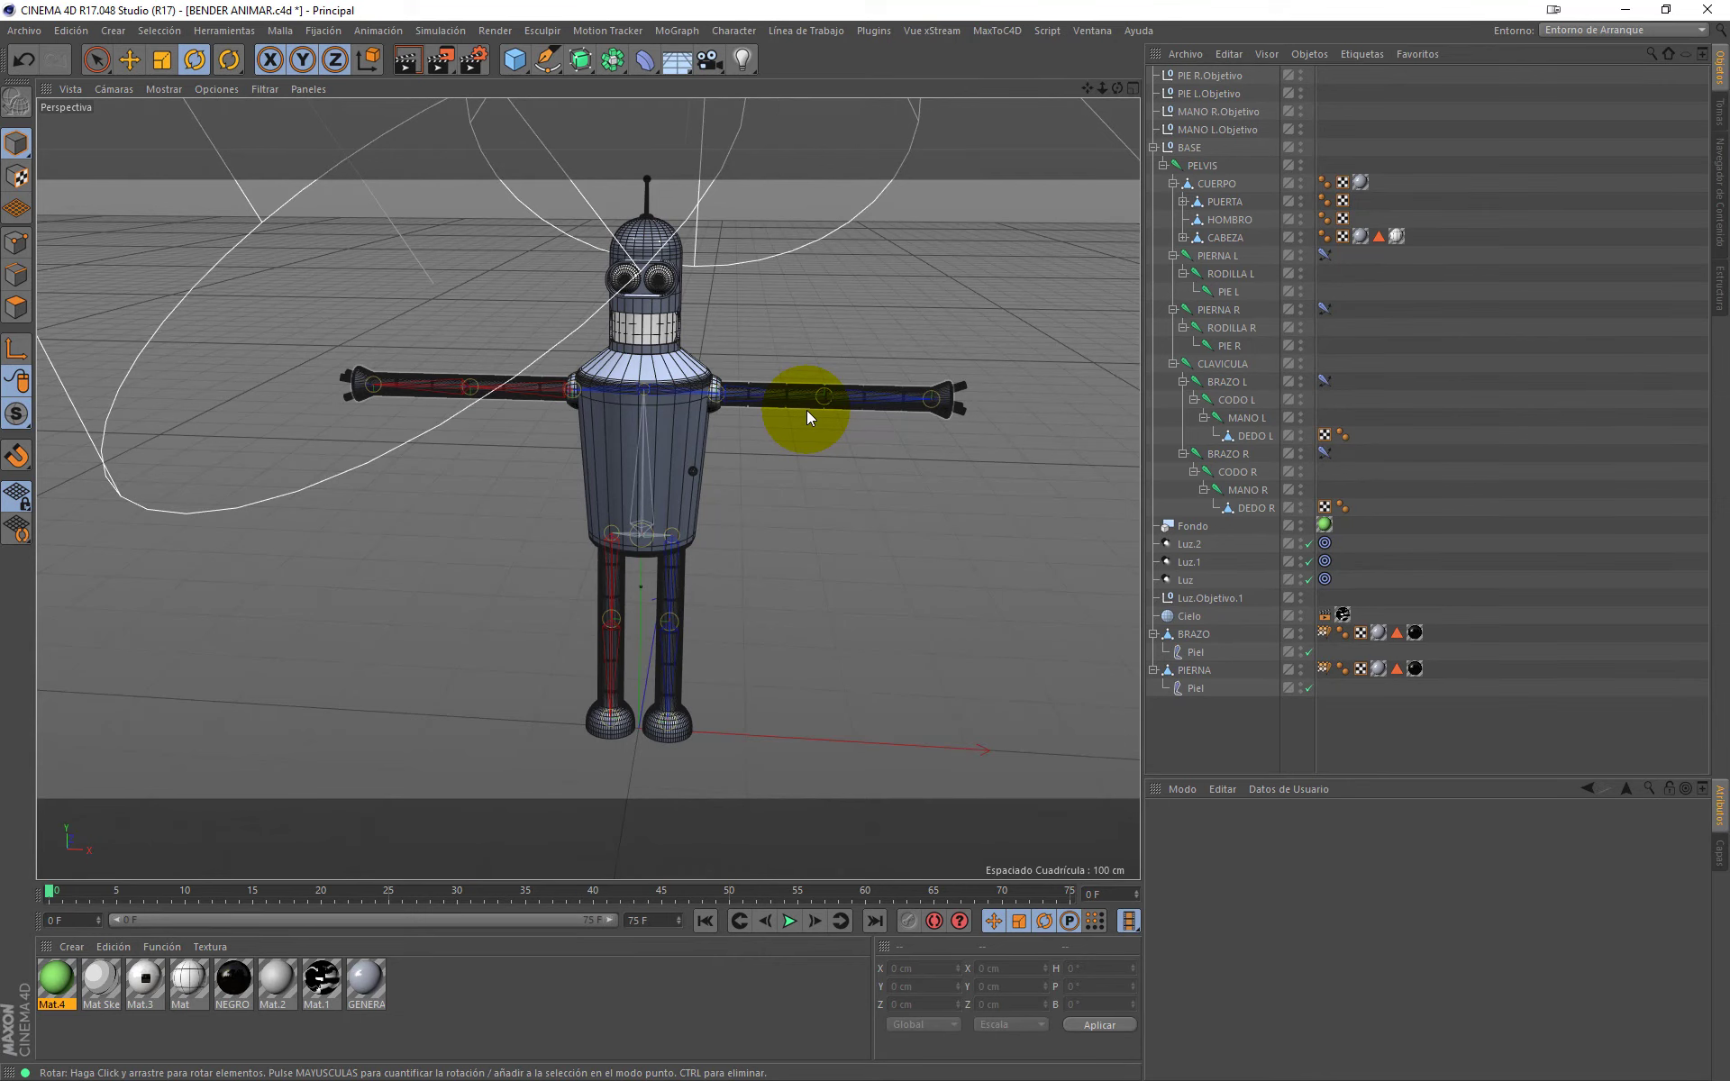
left_click(1185, 147)
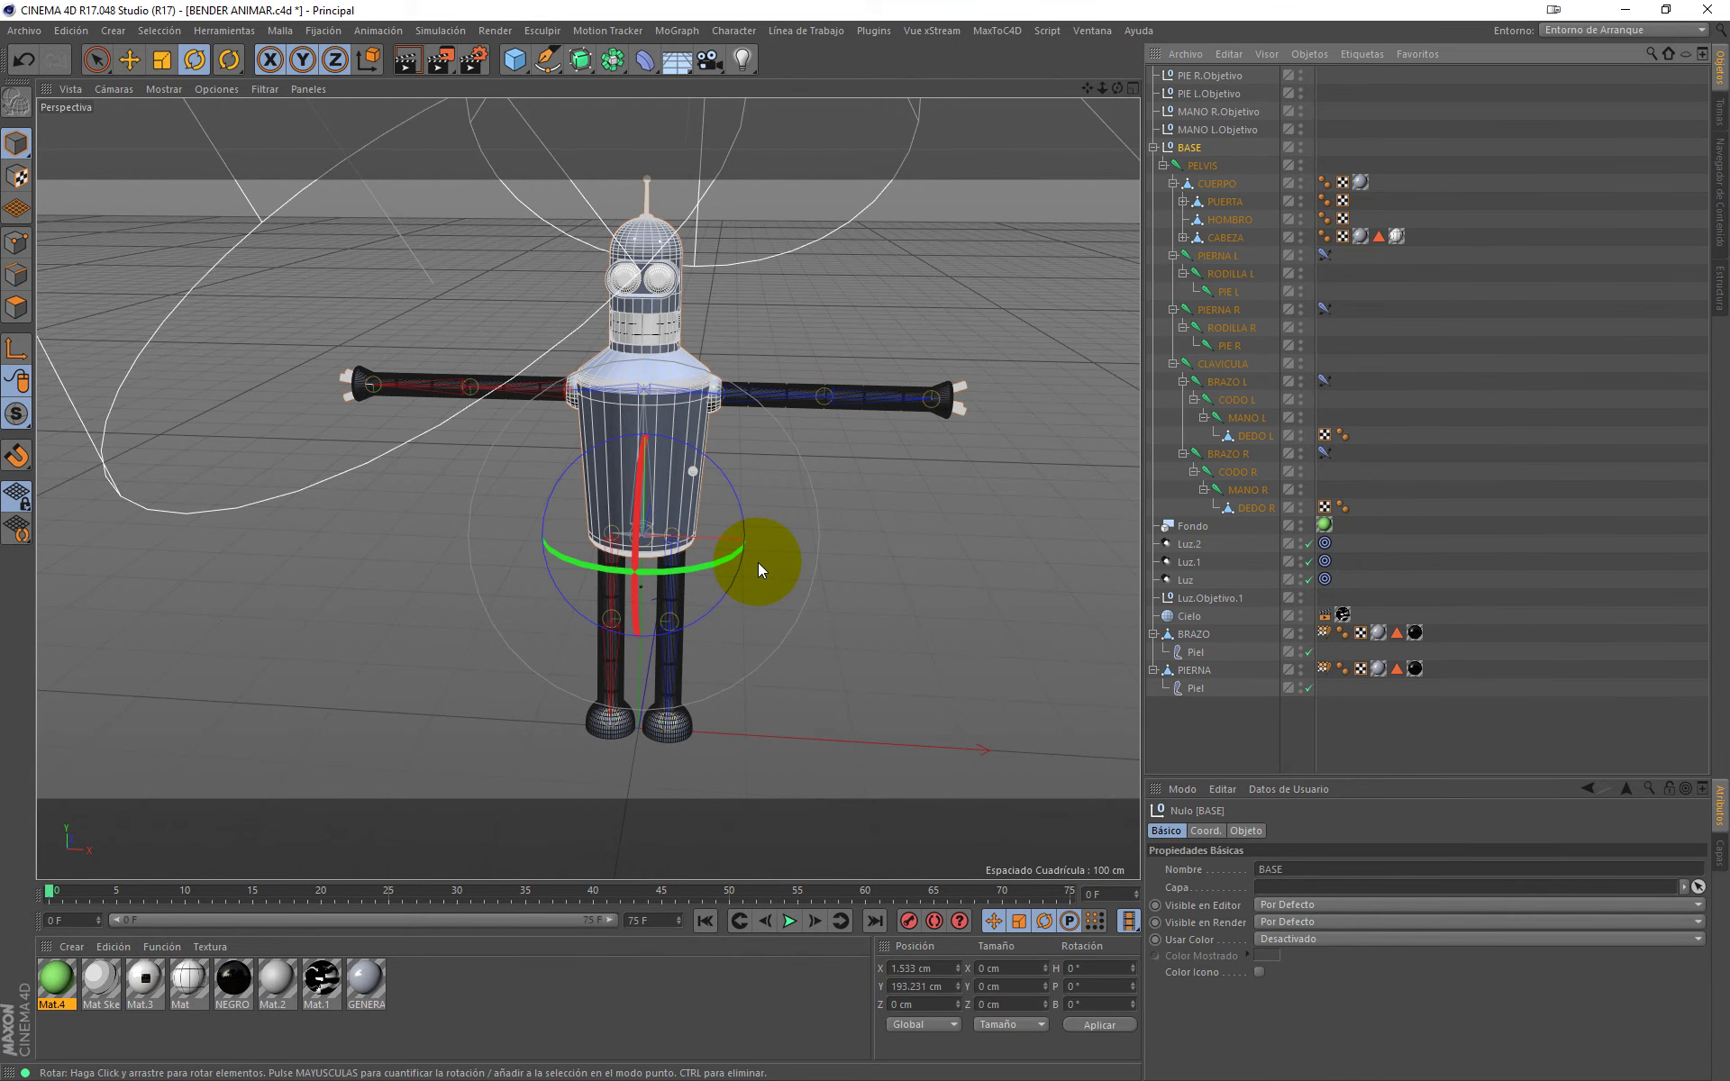
key("e")
mouse_move(778, 548)
left_mouse_down()
mouse_move(748, 545)
mouse_move(858, 550)
mouse_move(755, 557)
left_mouse_up()
left_click(1202, 111)
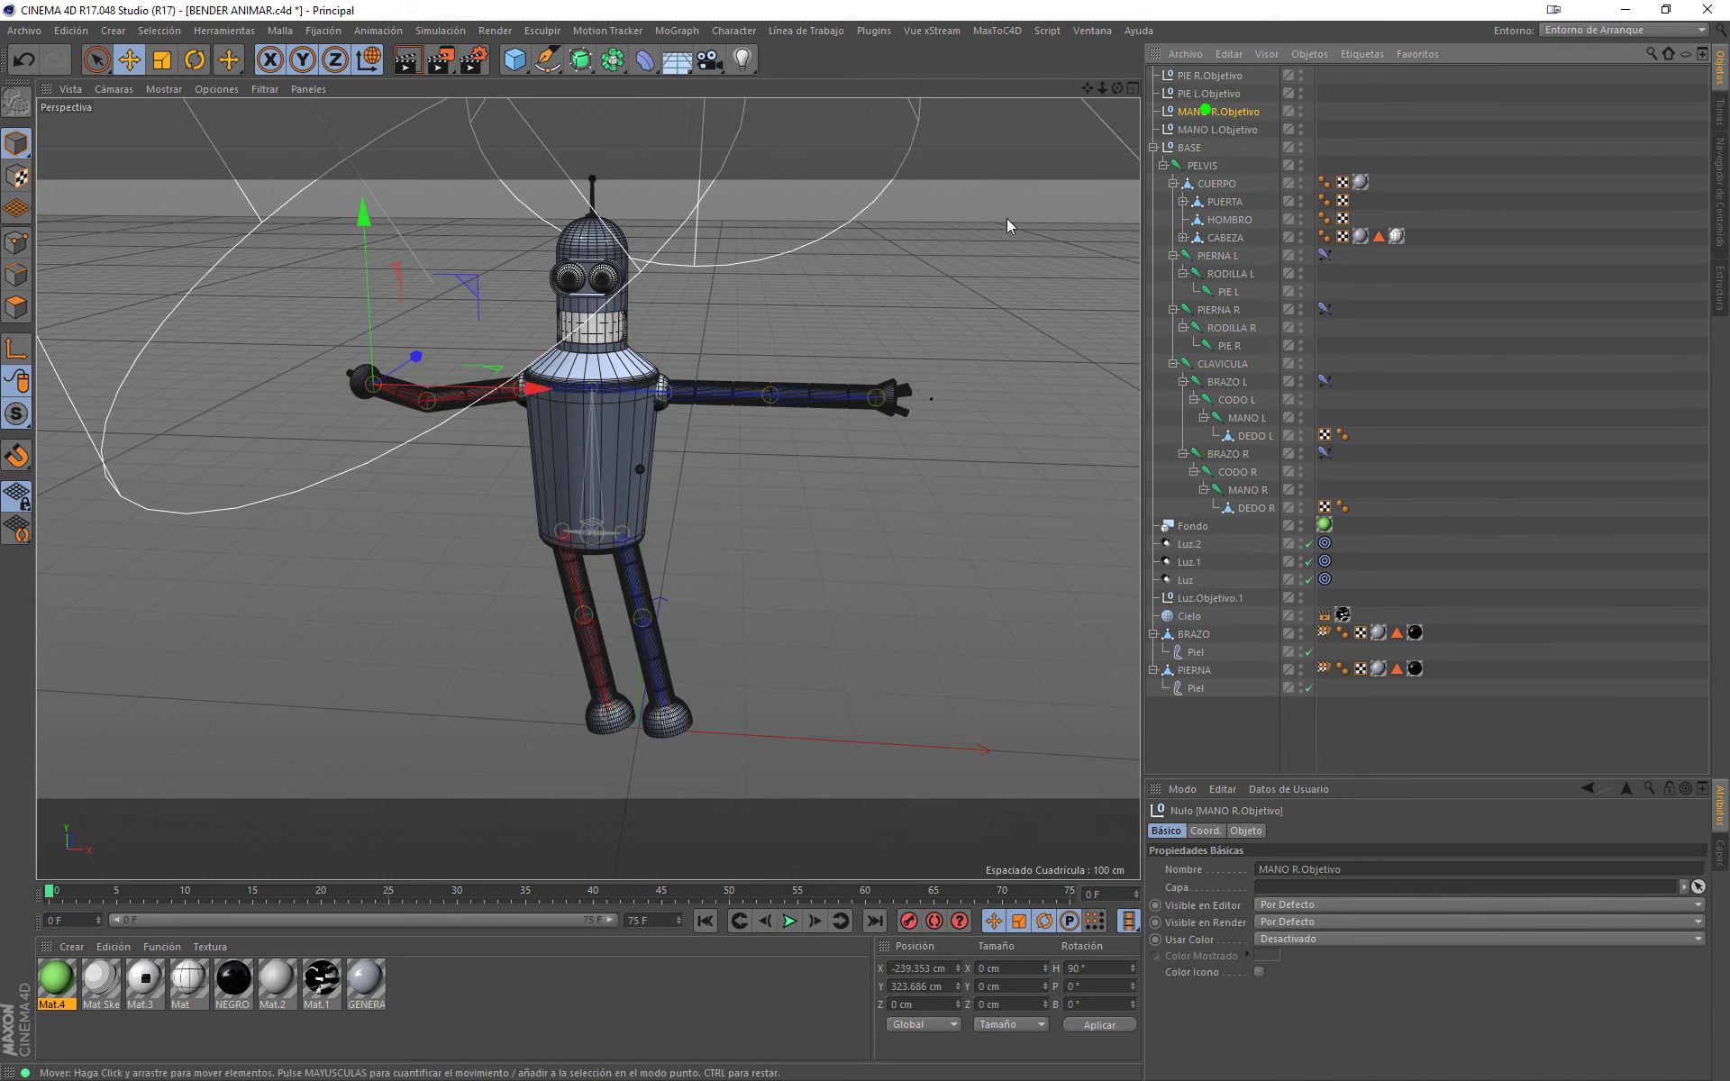
left_click_drag(451, 397, 526, 387)
key("ctrl+z")
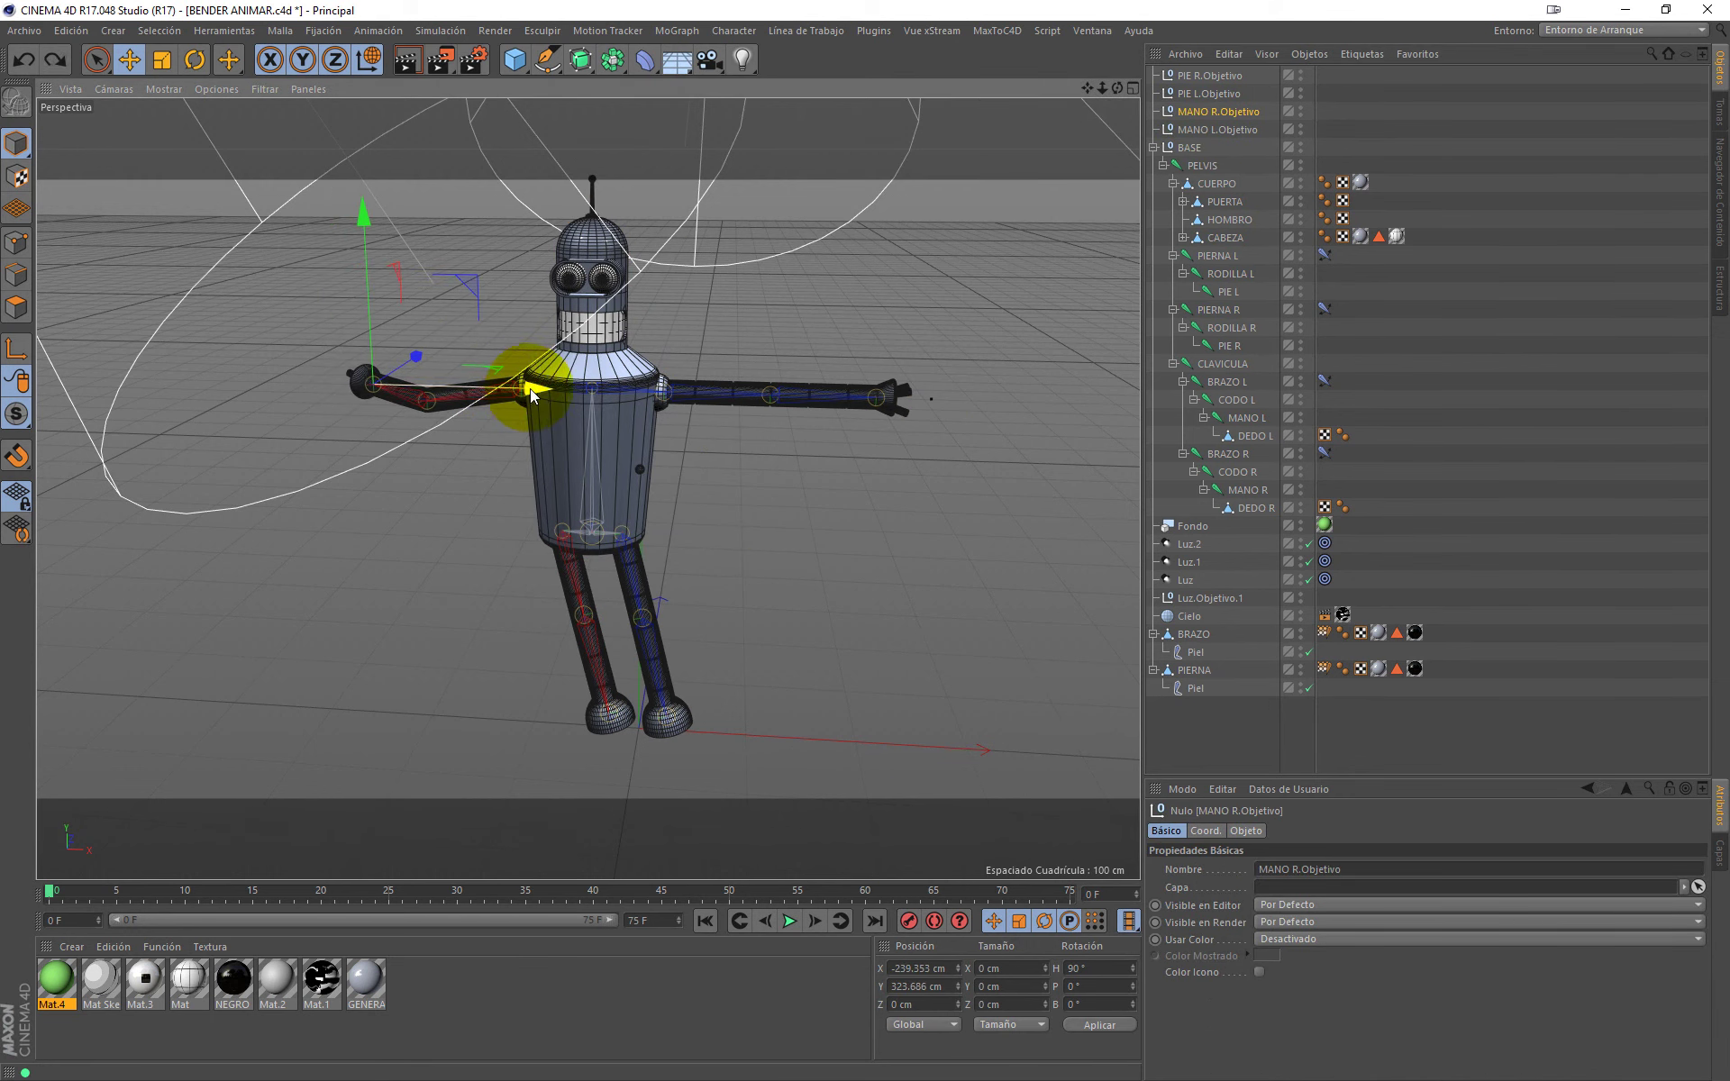
key("ctrl+z")
left_click_drag(821, 411, 755, 539)
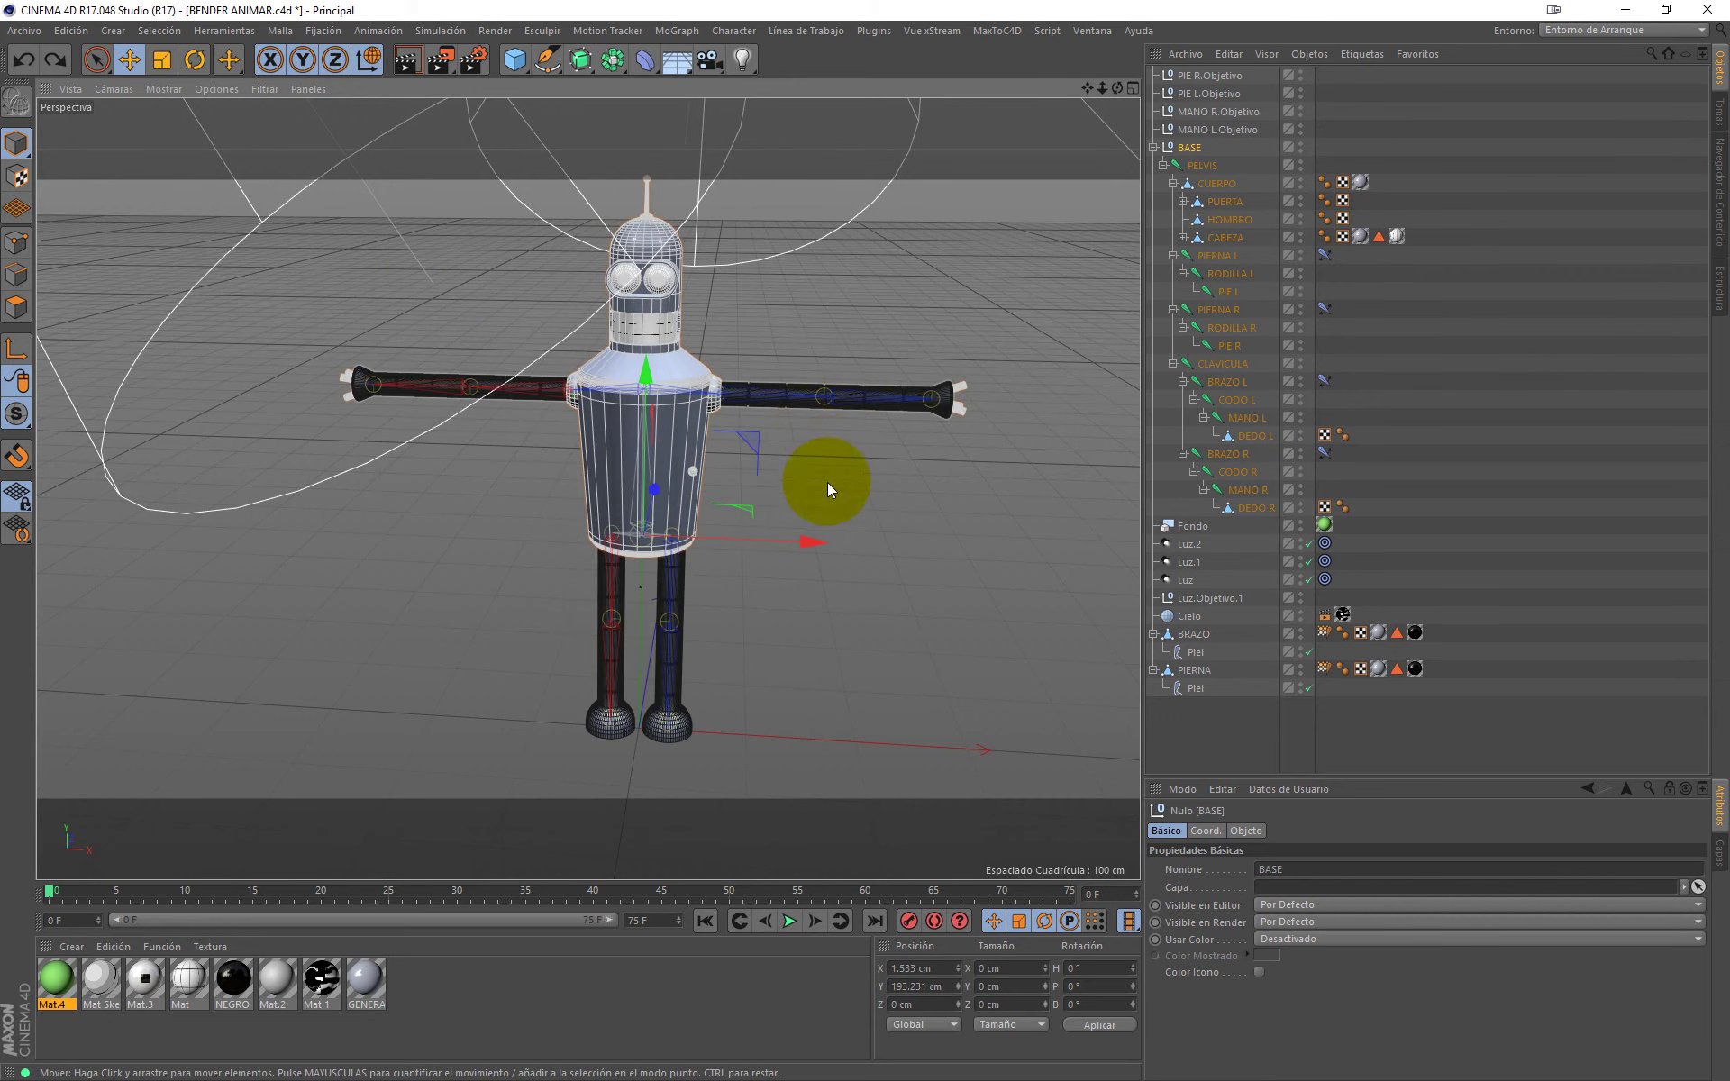
left_click_drag(852, 545, 650, 535)
mouse_move(882, 561)
left_mouse_down()
mouse_move(820, 571)
mouse_move(897, 557)
mouse_move(829, 580)
mouse_move(885, 564)
left_mouse_up()
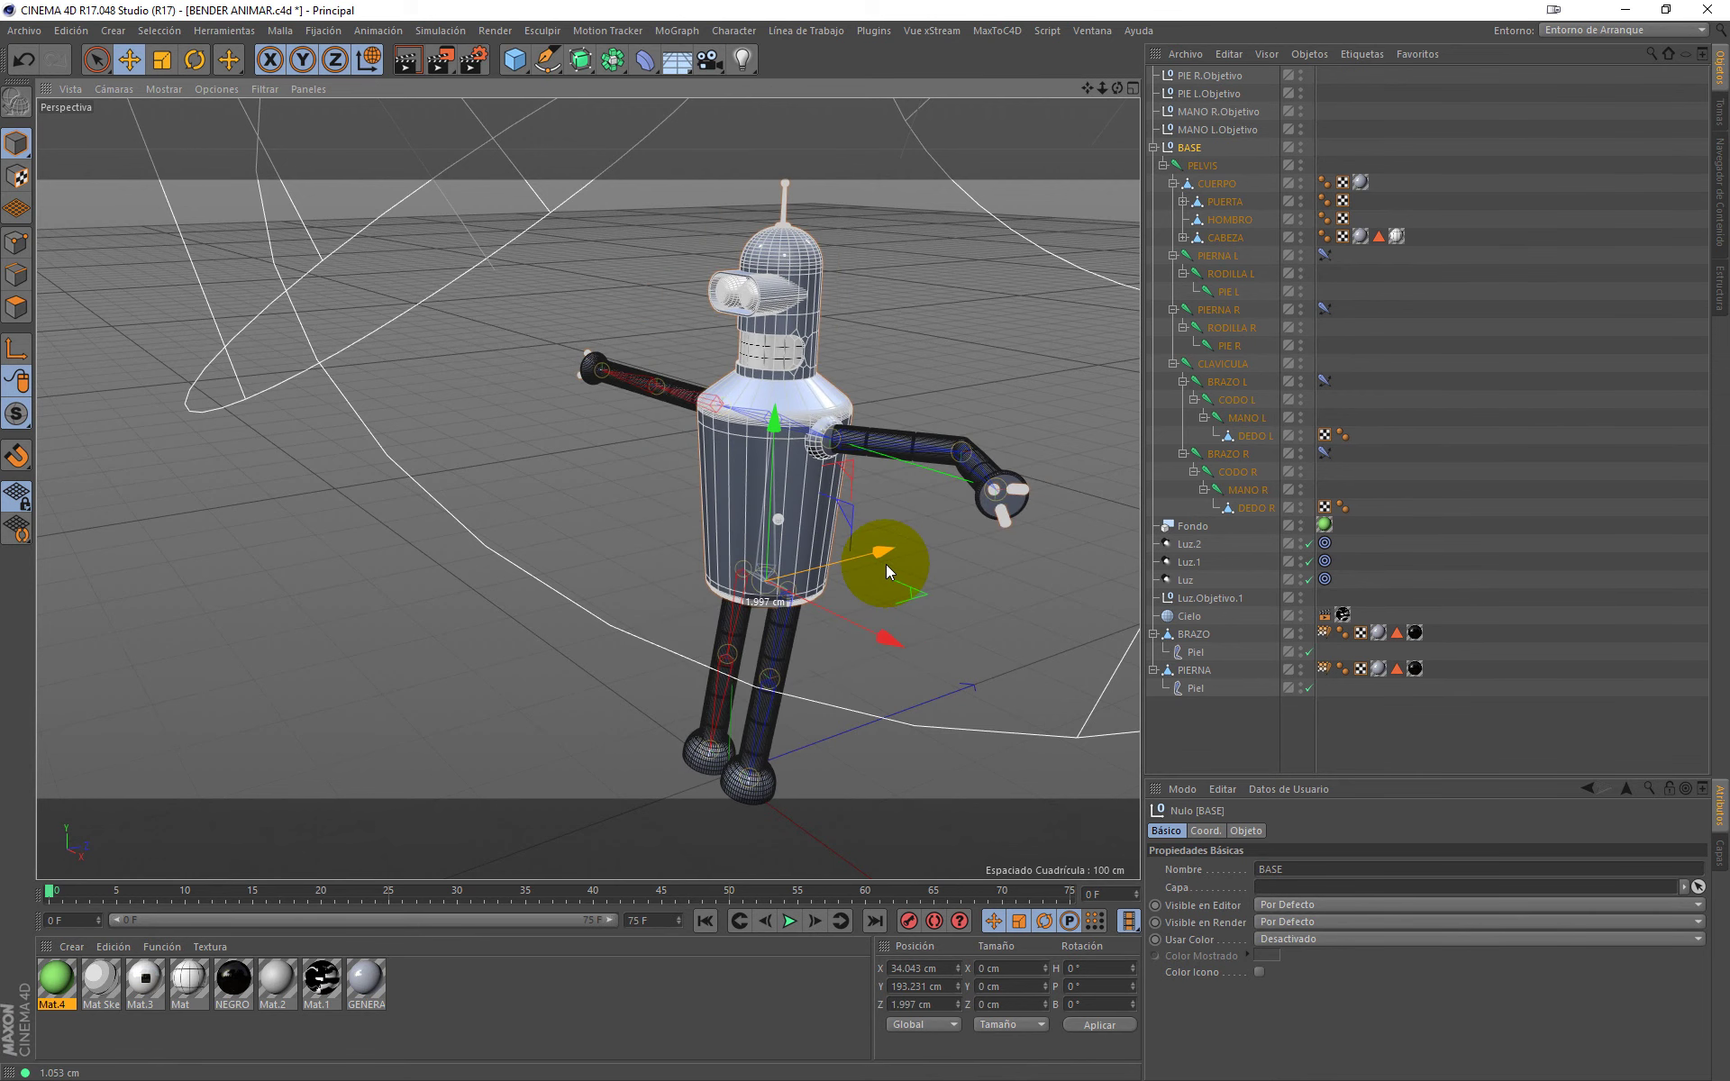
key("r")
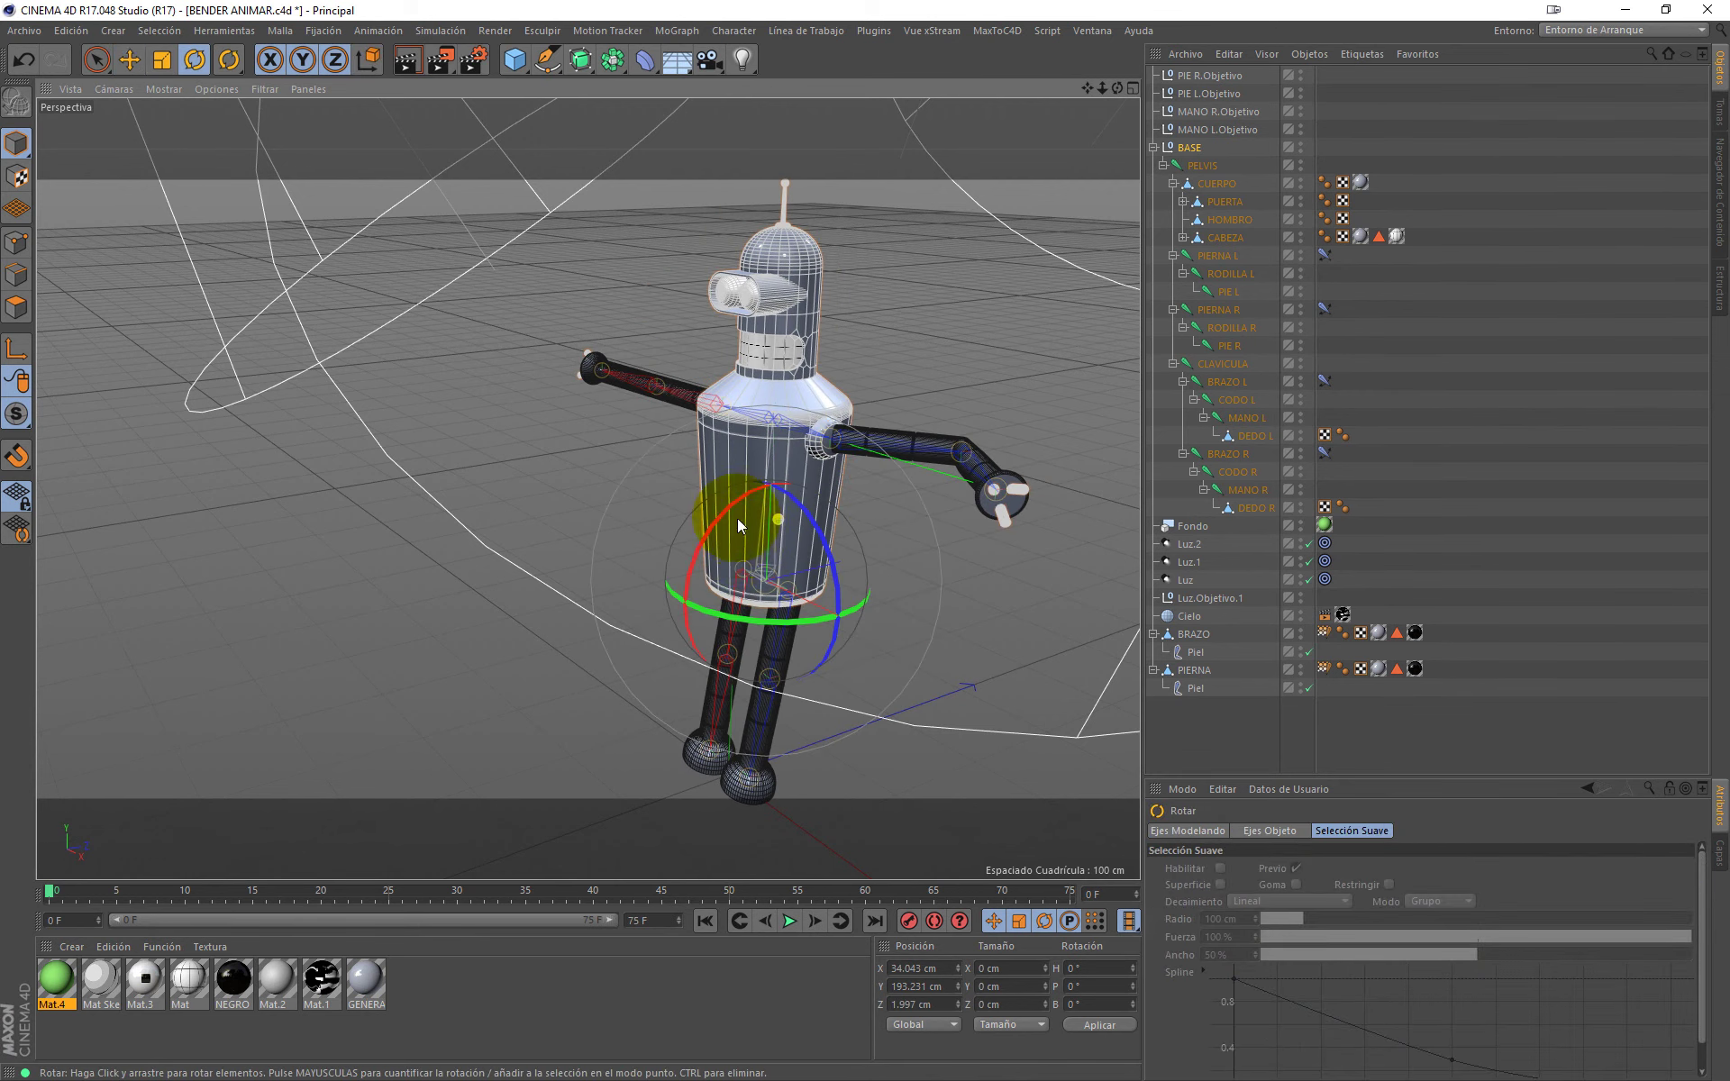
mouse_move(737, 517)
left_mouse_down()
mouse_move(702, 559)
mouse_move(765, 507)
mouse_move(720, 548)
left_mouse_up()
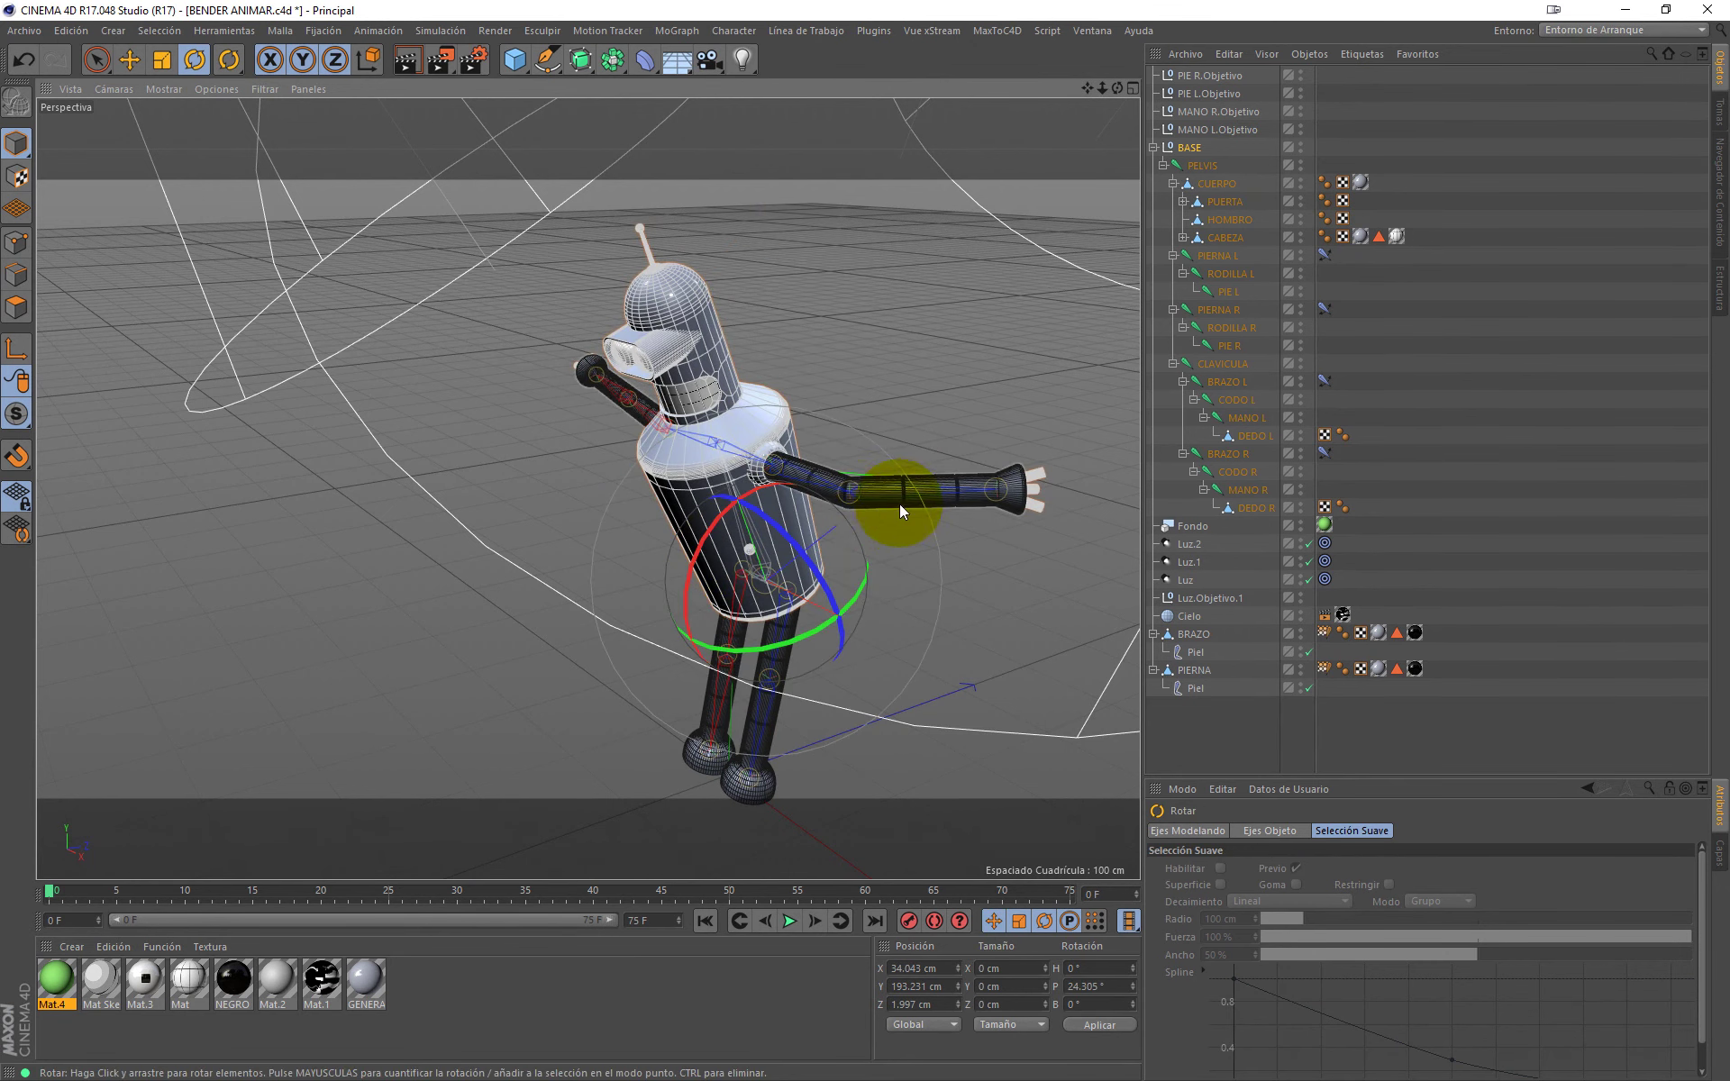
key("ctrl+z")
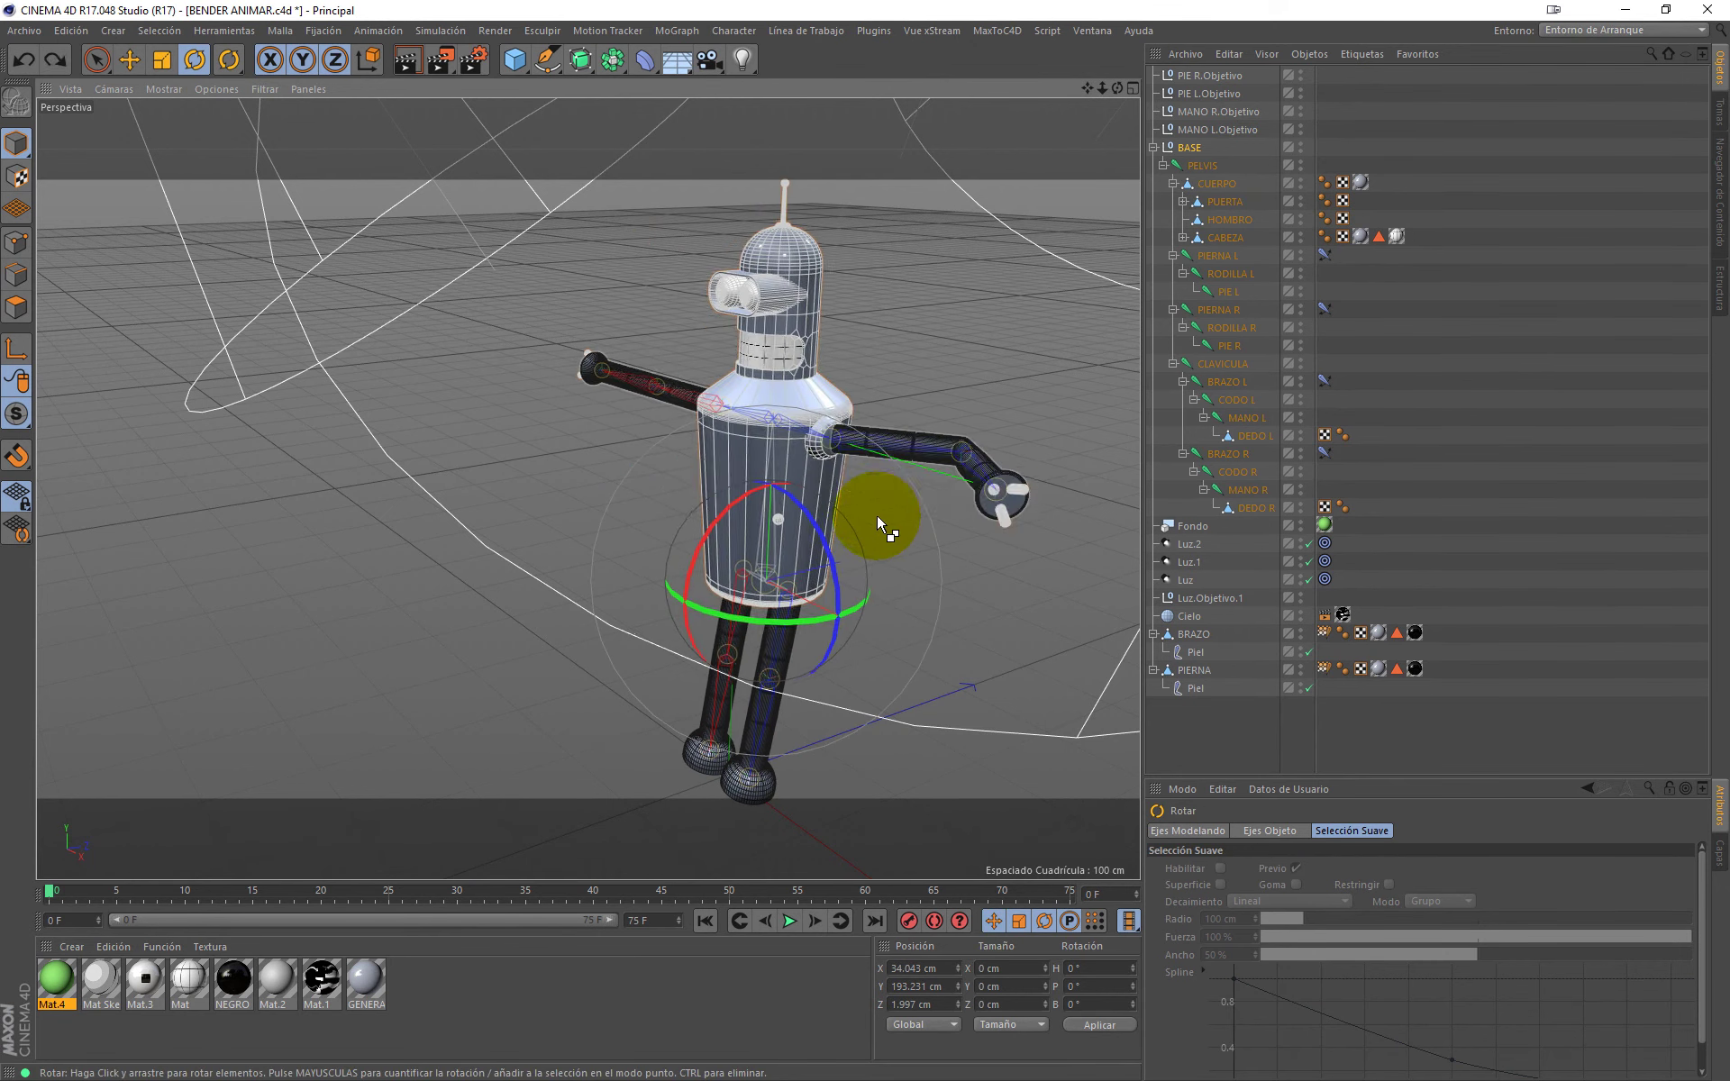
key("ctrl+z")
key("ctrl+z")
key("ctrl+z")
mouse_move(884, 530)
left_mouse_down("alt")
mouse_move(867, 521)
mouse_move(937, 525)
left_mouse_up("alt")
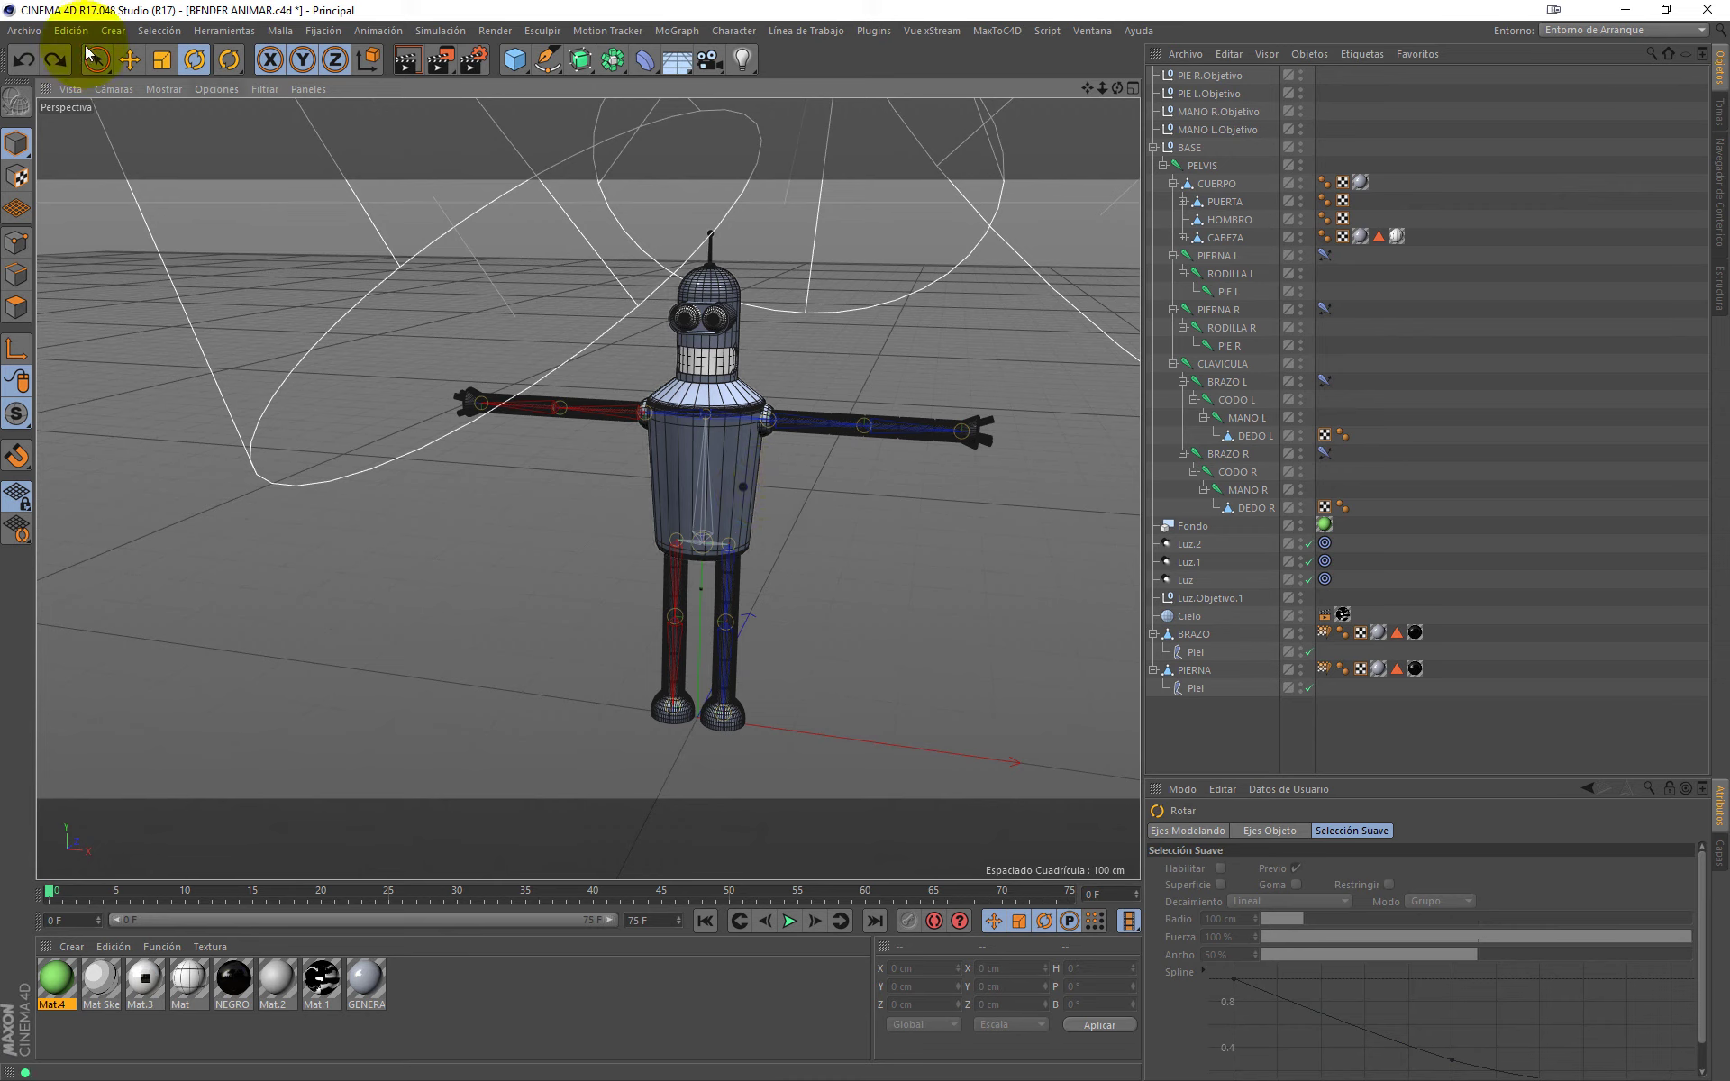
Step: Start a new scene, add a cube and Ctrl-drag copies up the Y axis
left_click(27, 32)
left_click(36, 57)
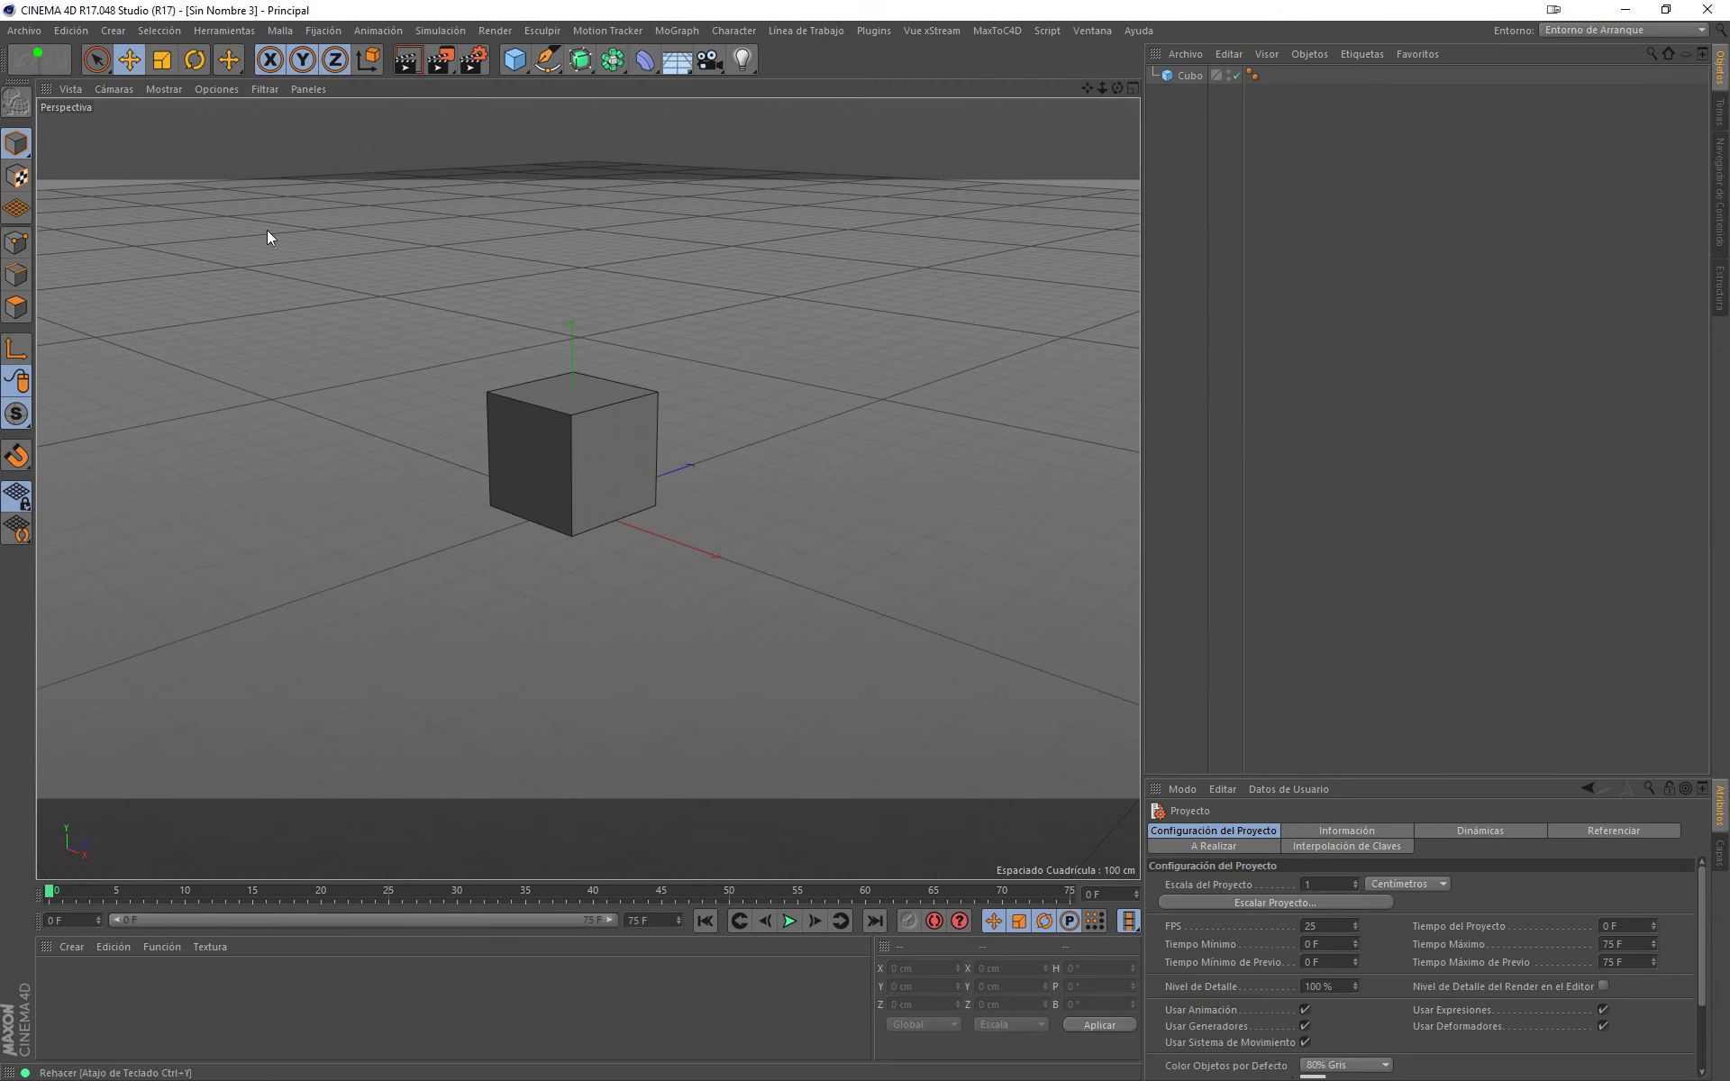
left_click(567, 367)
left_click_drag(592, 390, 590, 194, "ctrl")
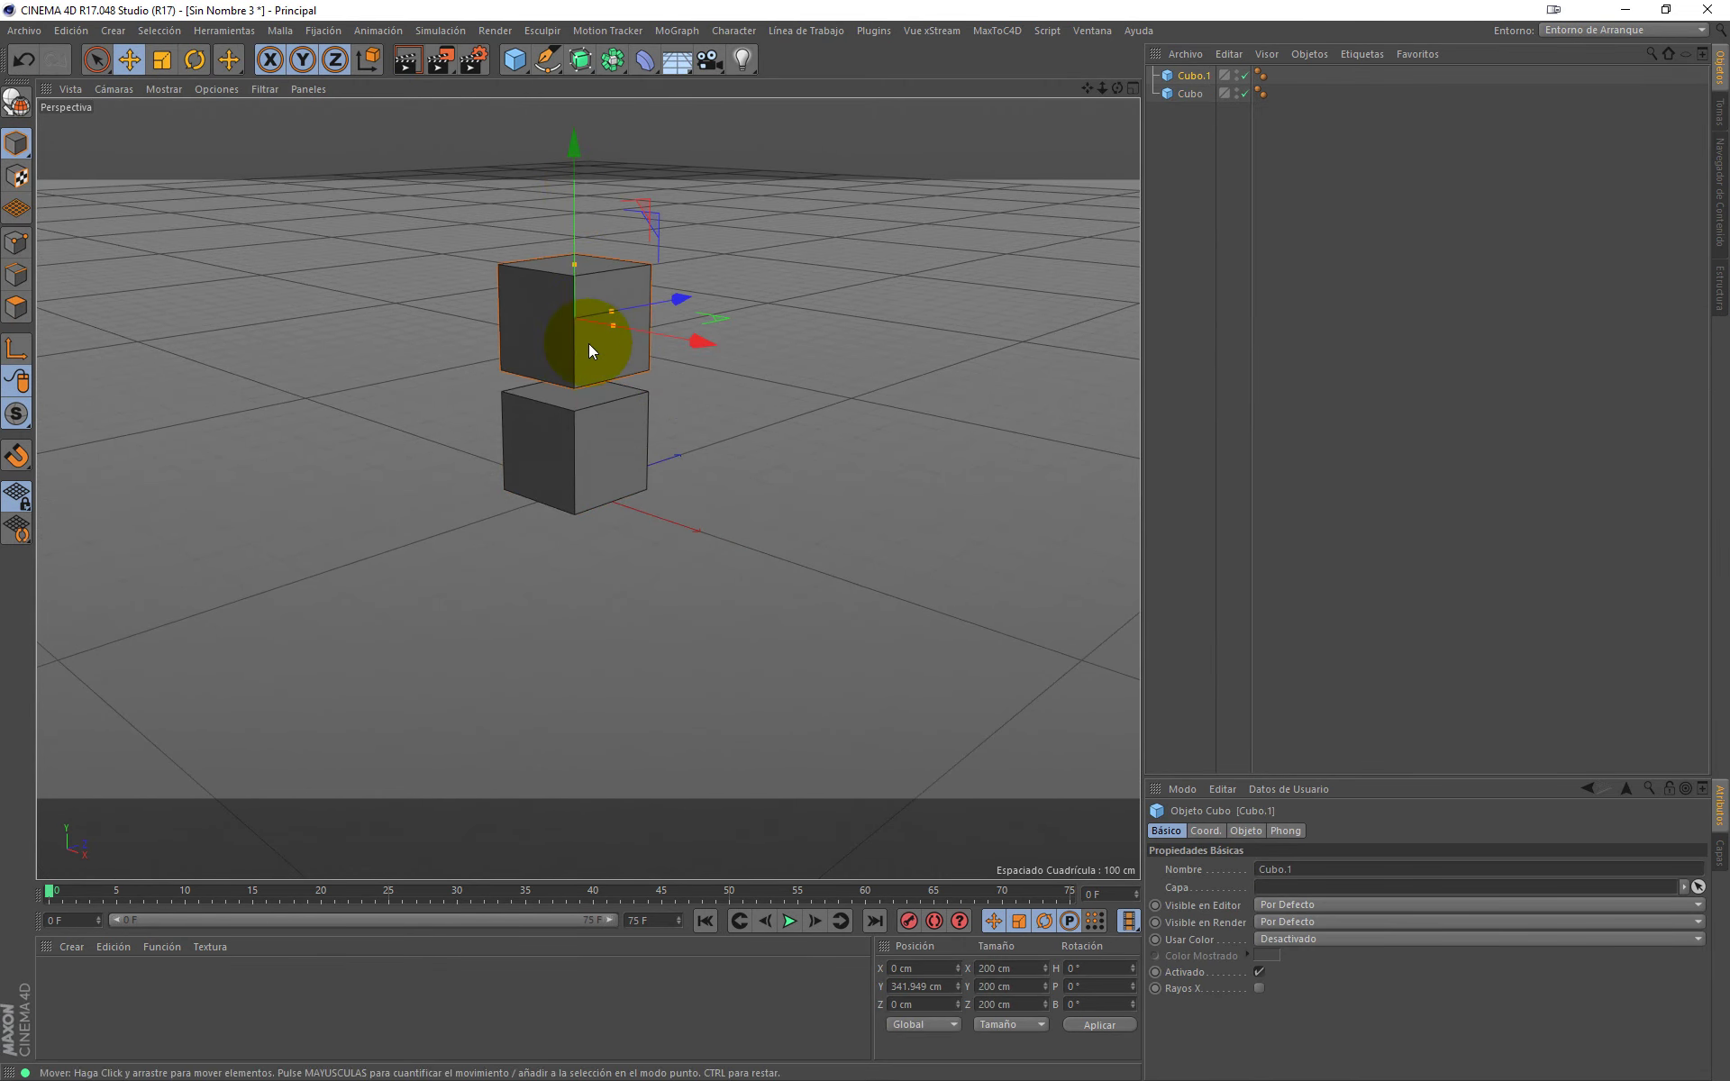
middle_click_drag(588, 343, 600, 541, "alt")
left_click_drag(600, 540, 608, 326)
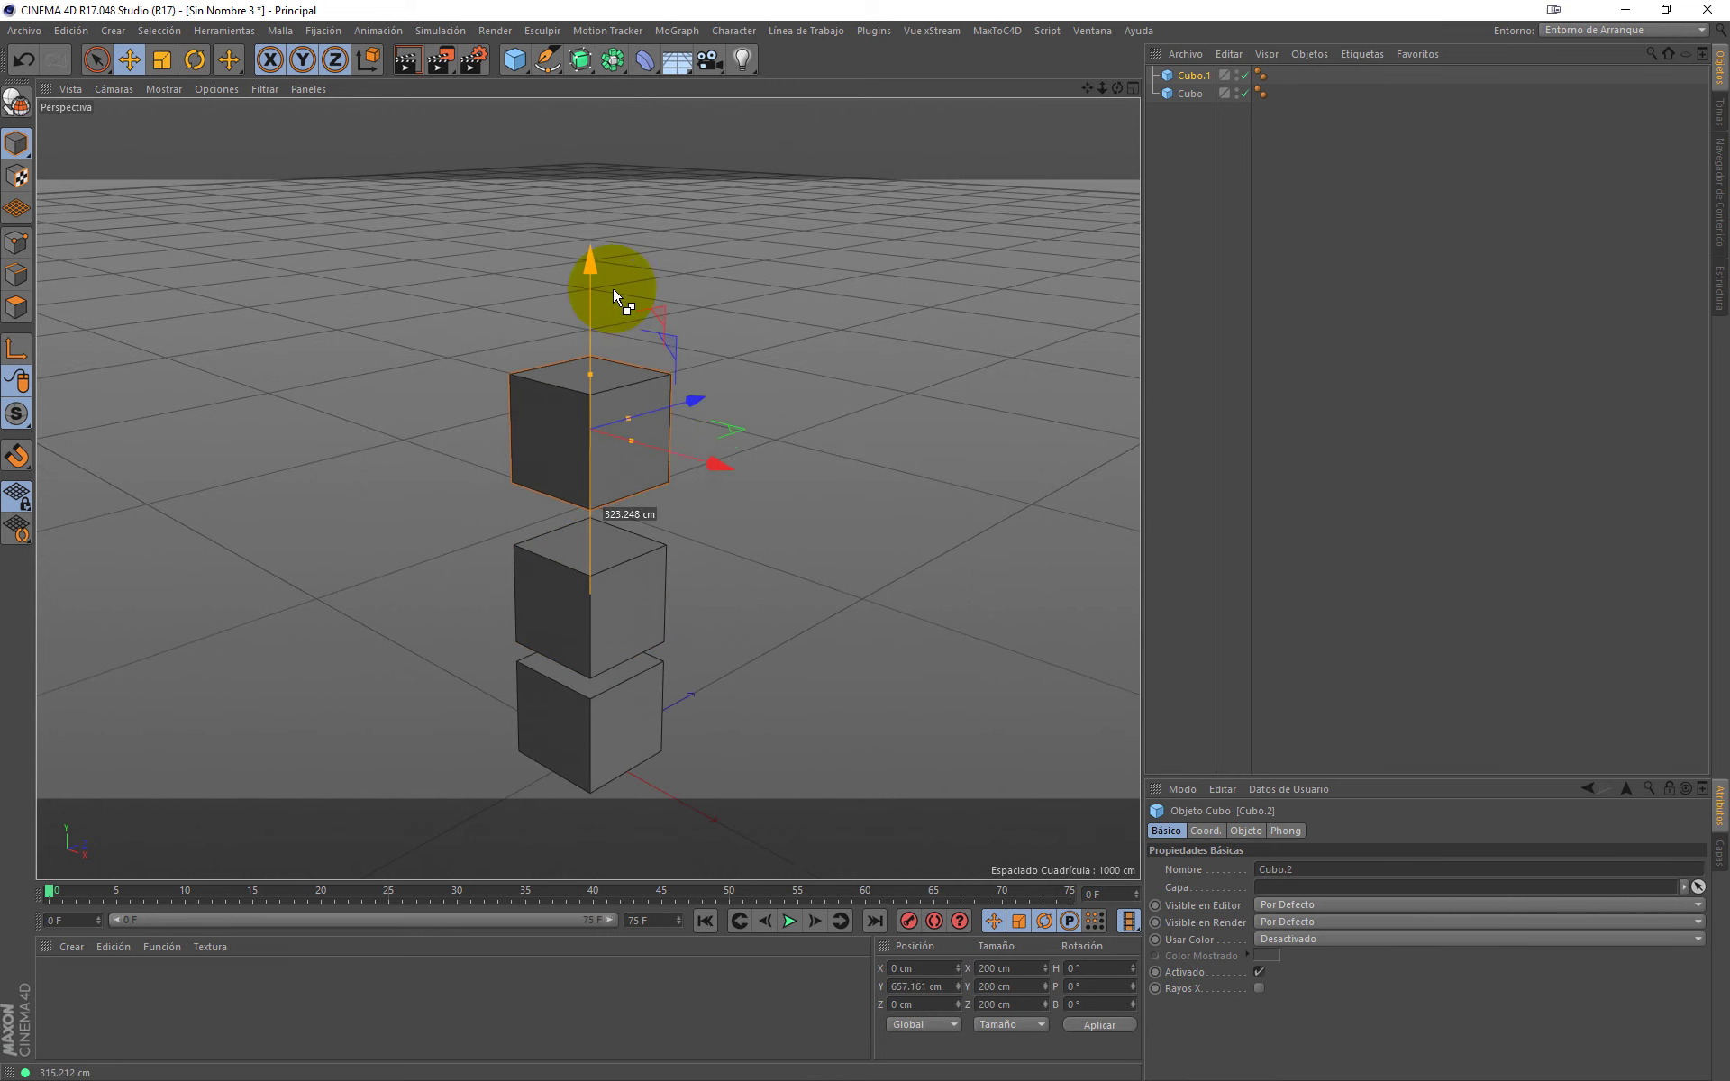
Step: Place the third cube copy in the column and frame the stack in the Front view
middle_click(670, 397)
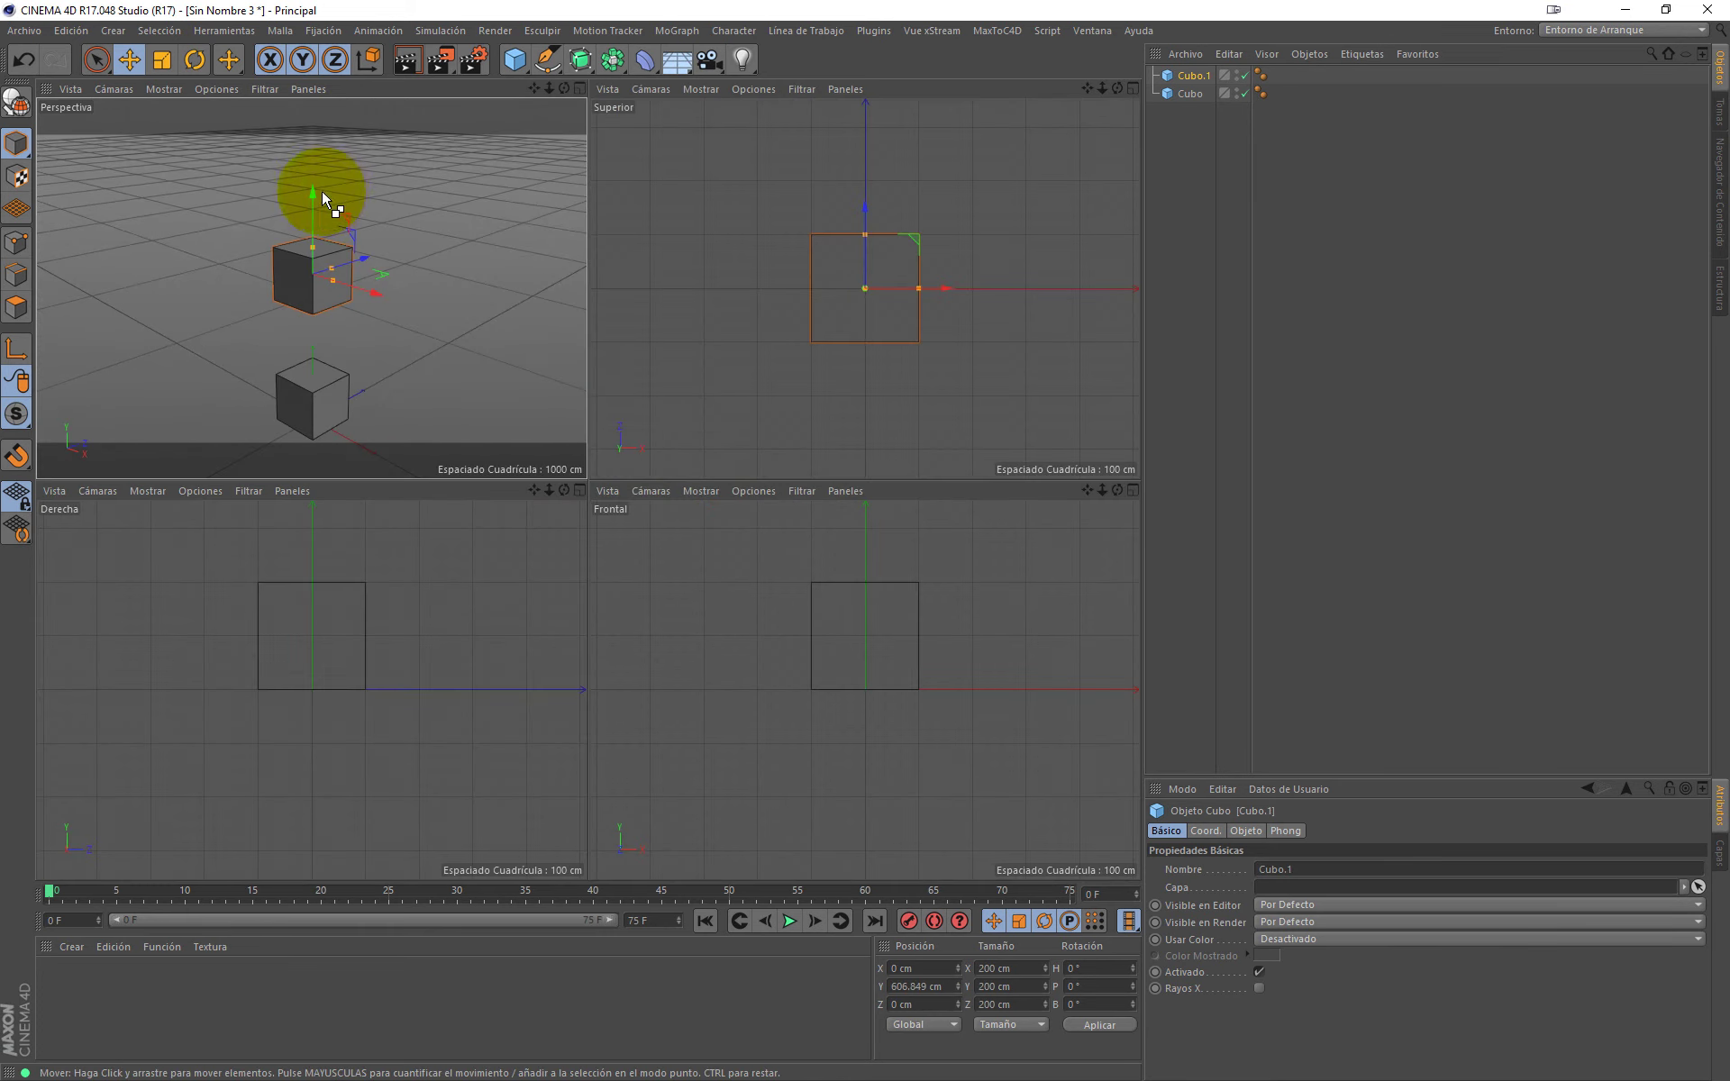
left_click_drag(321, 191, 318, 257, "ctrl")
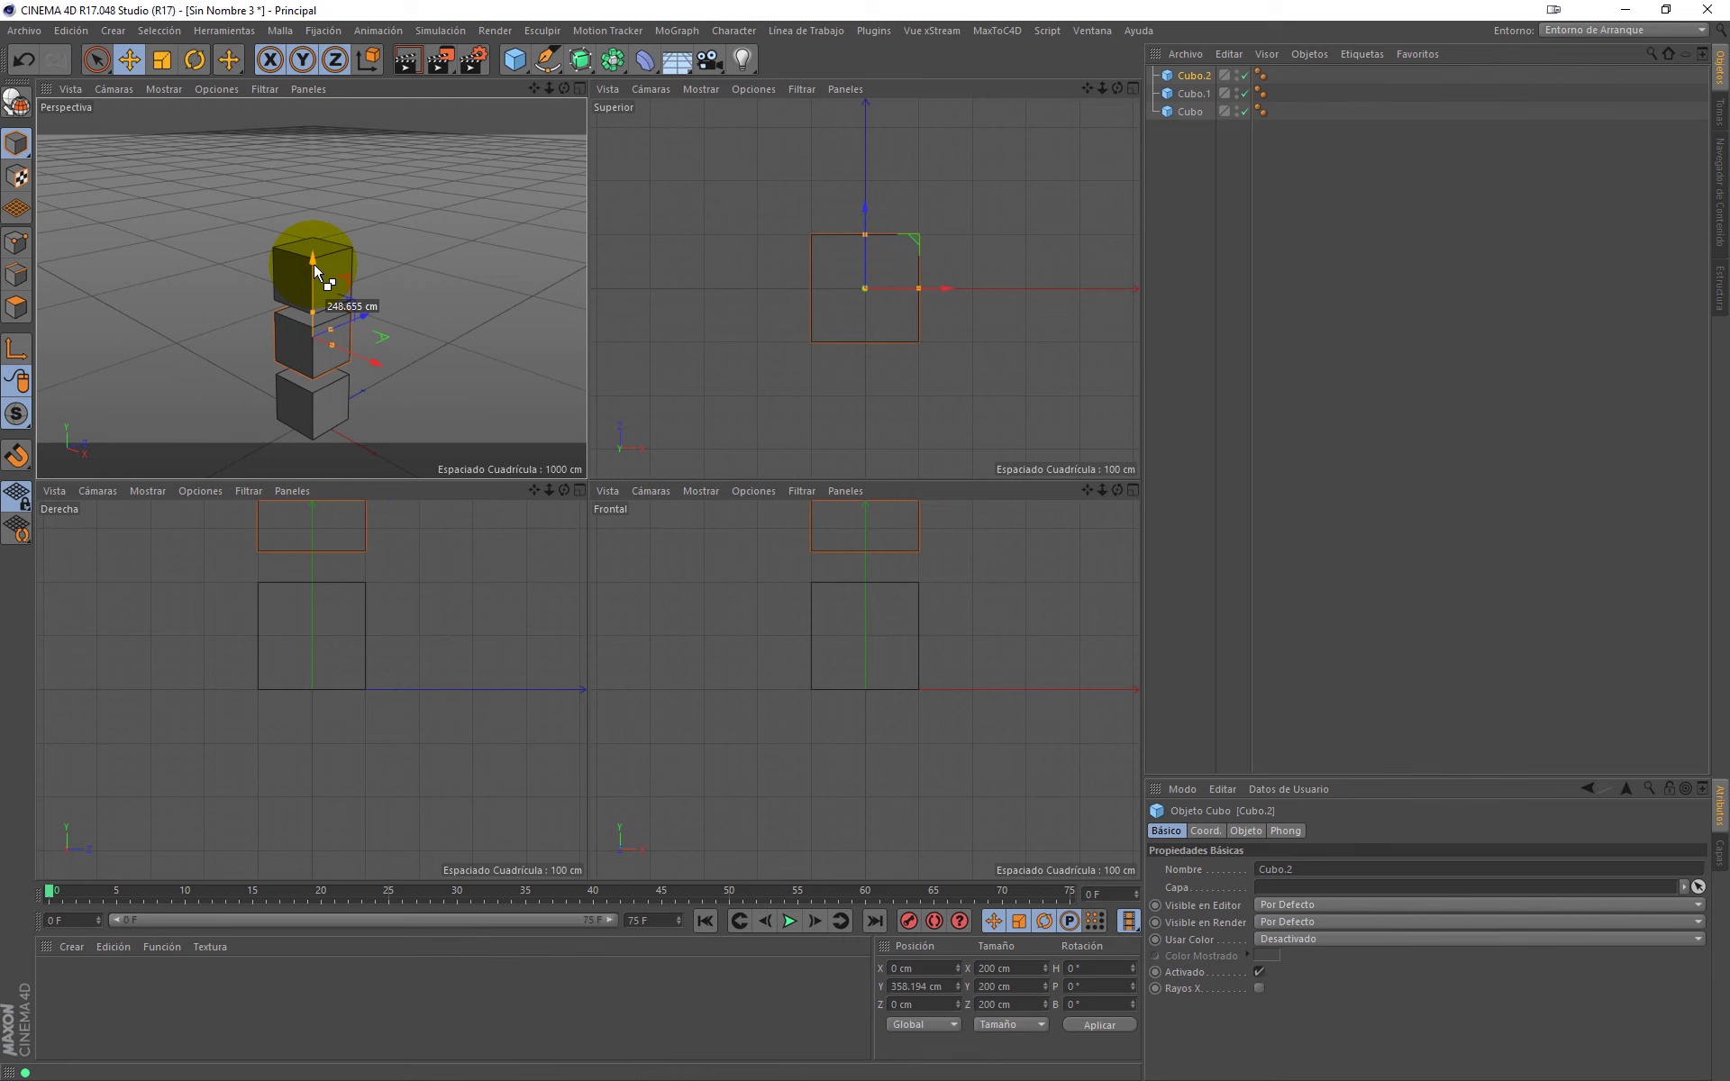
left_click(808, 670)
scroll(887, 609, "down", 3)
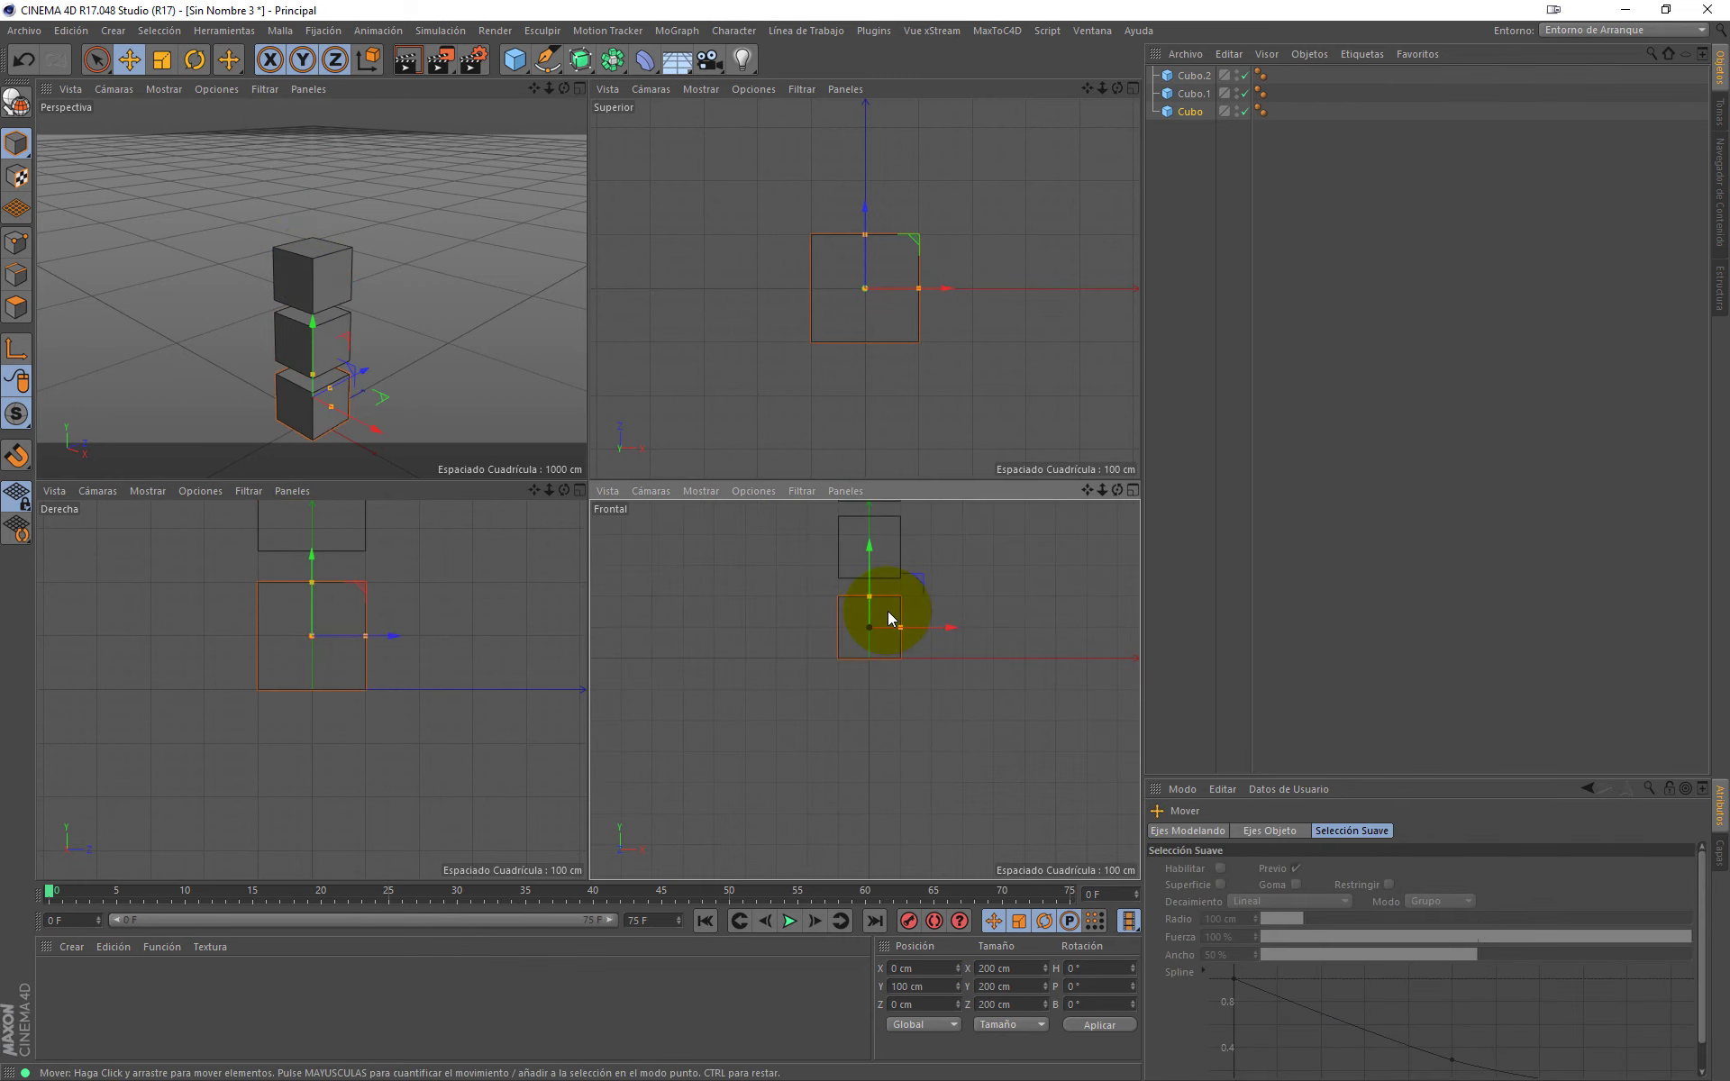
middle_click(907, 634)
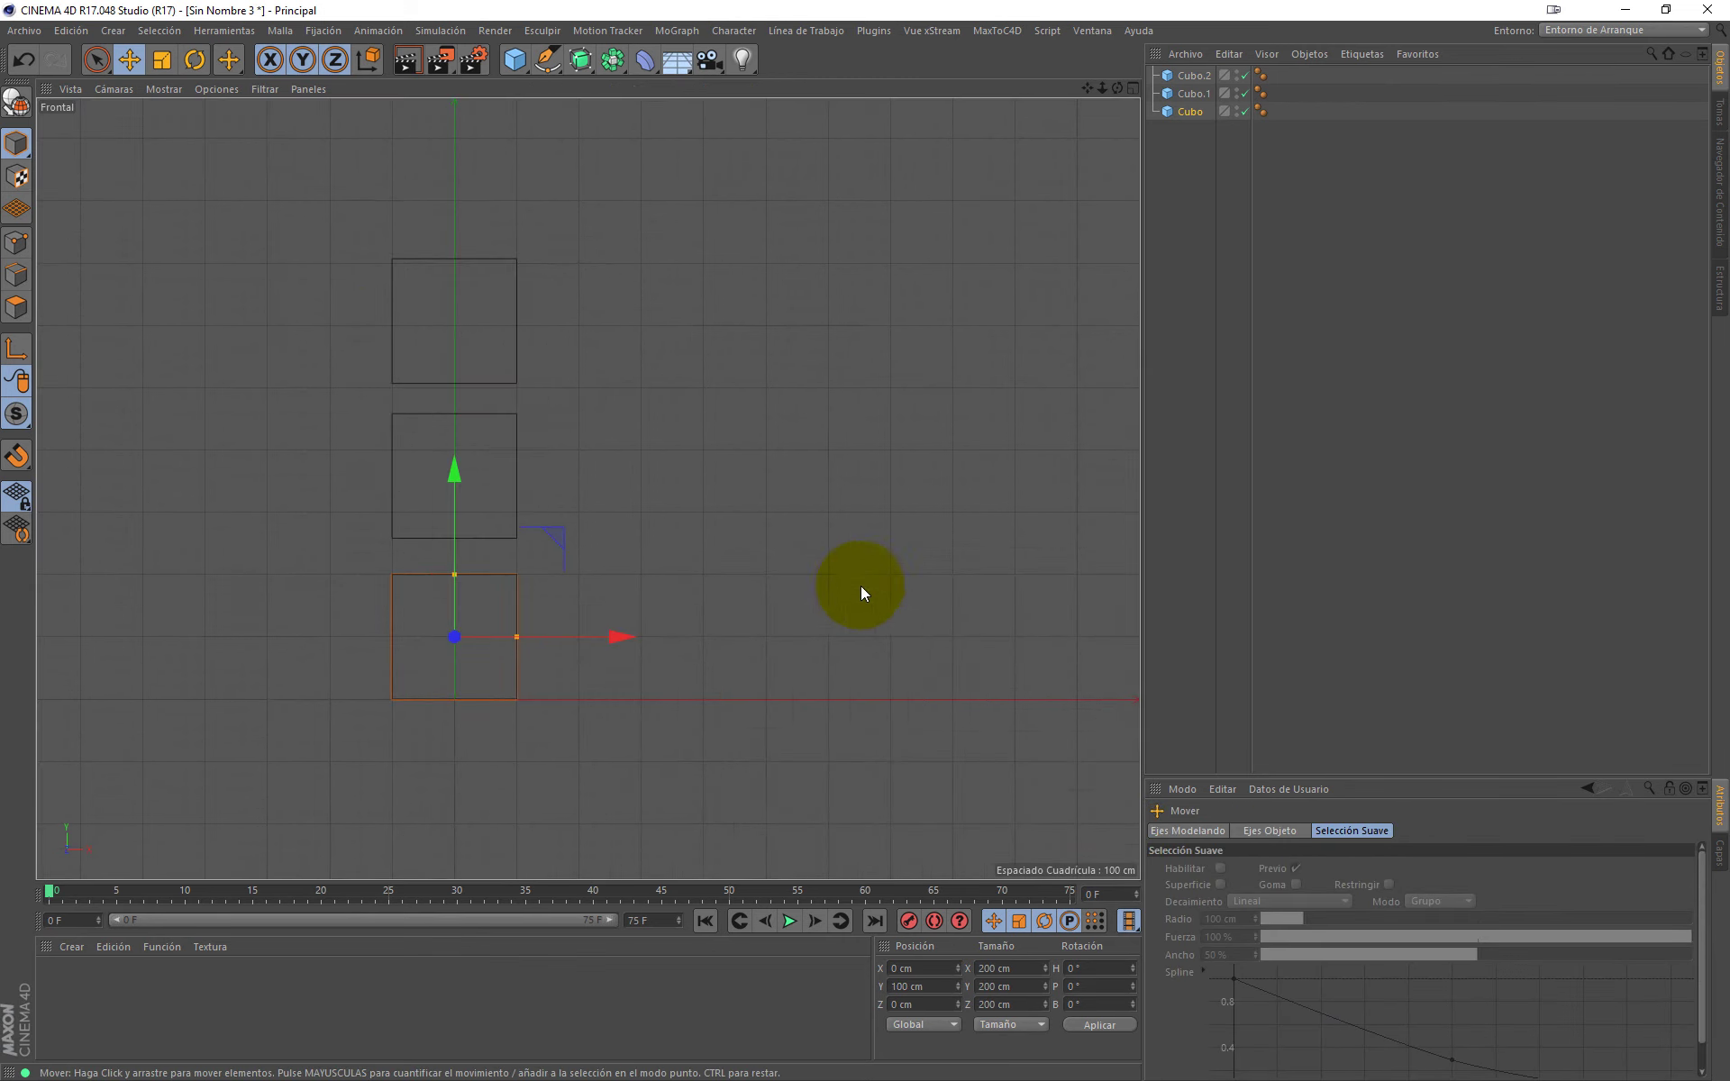
middle_click_drag(583, 467, 695, 460)
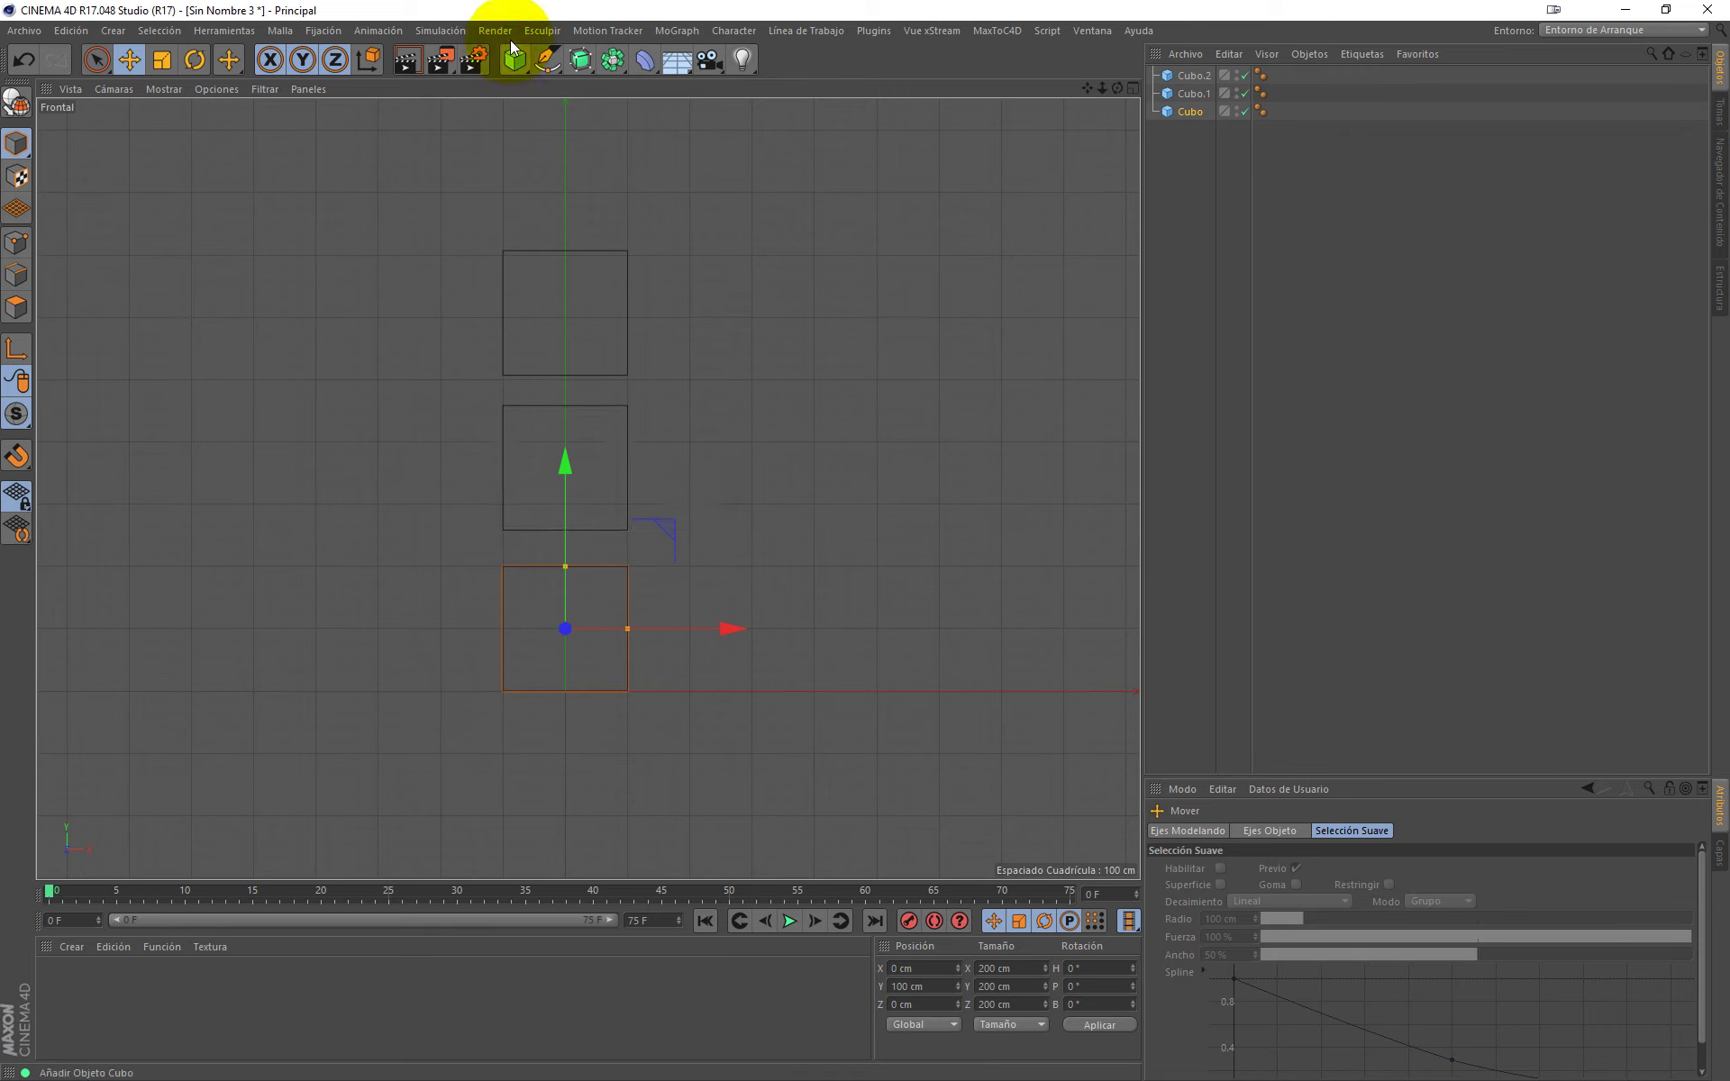
Step: Draw a four-joint chain with the Joint Tool from the bottom cube's base to above the top cube
left_click(734, 29)
left_click(766, 195)
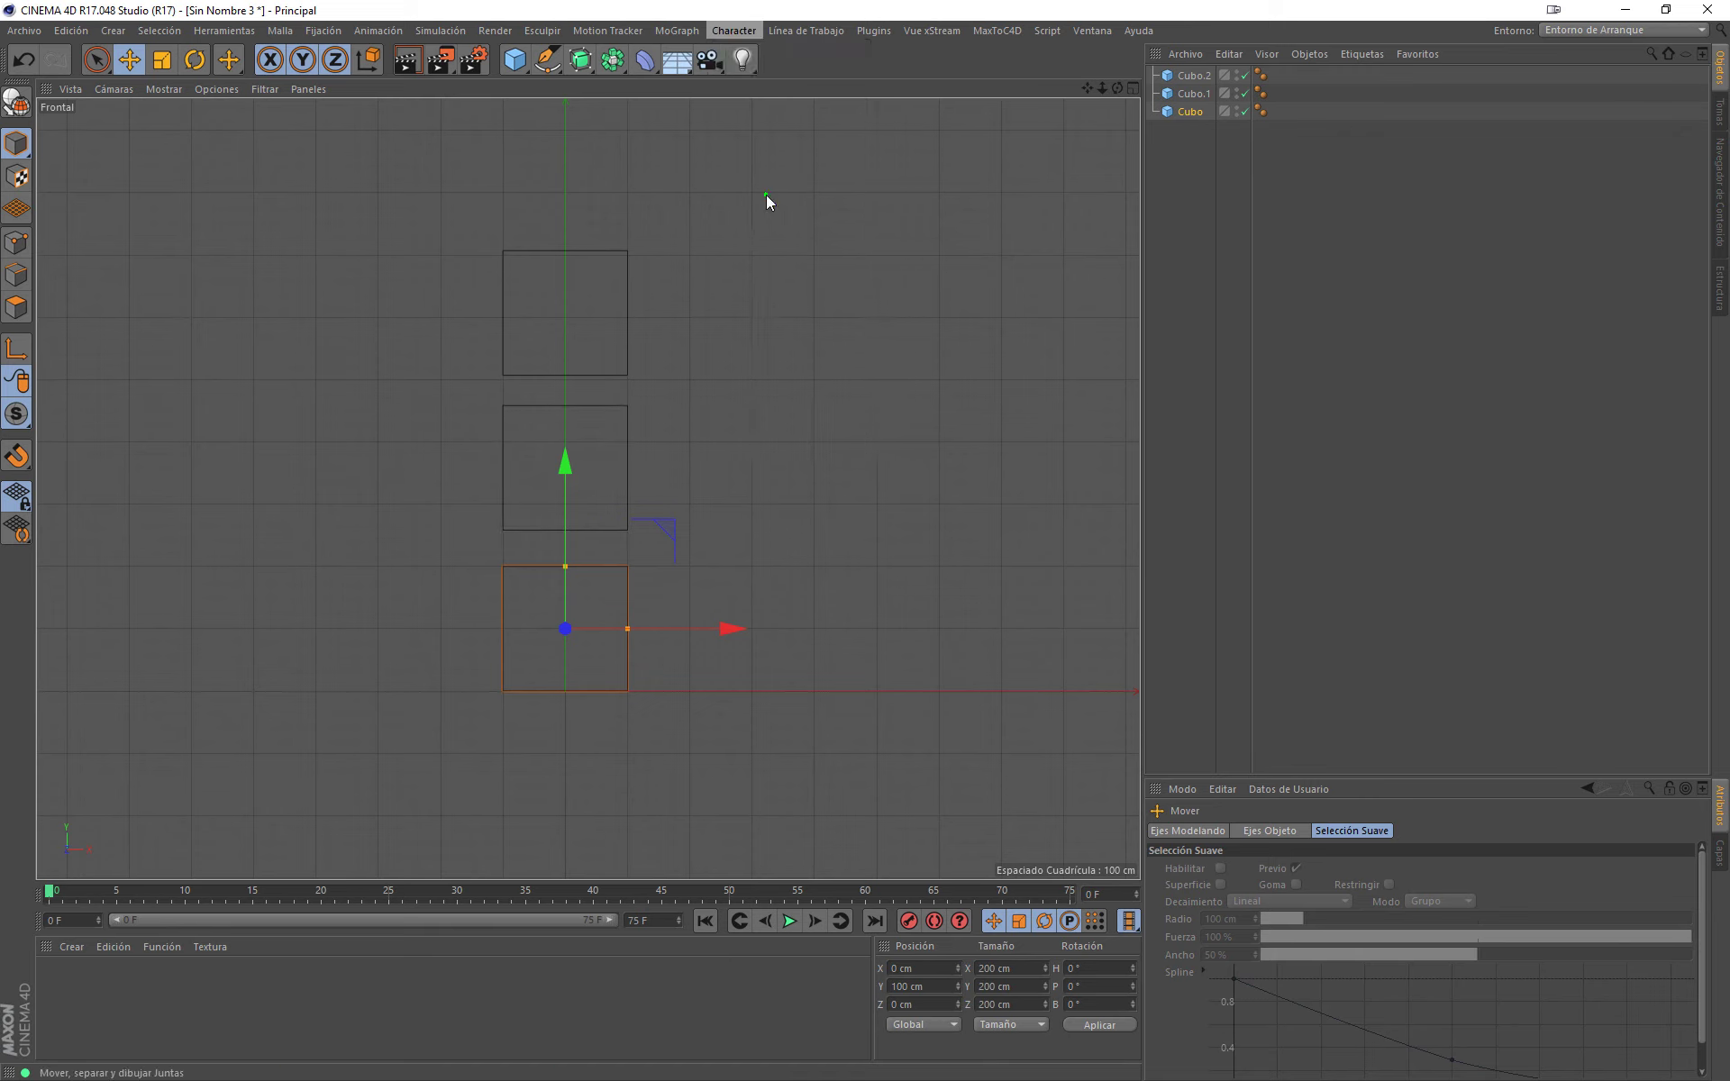
left_click(565, 691, "ctrl")
left_click(564, 549, "ctrl")
left_click_drag(567, 451, 564, 392, "ctrl")
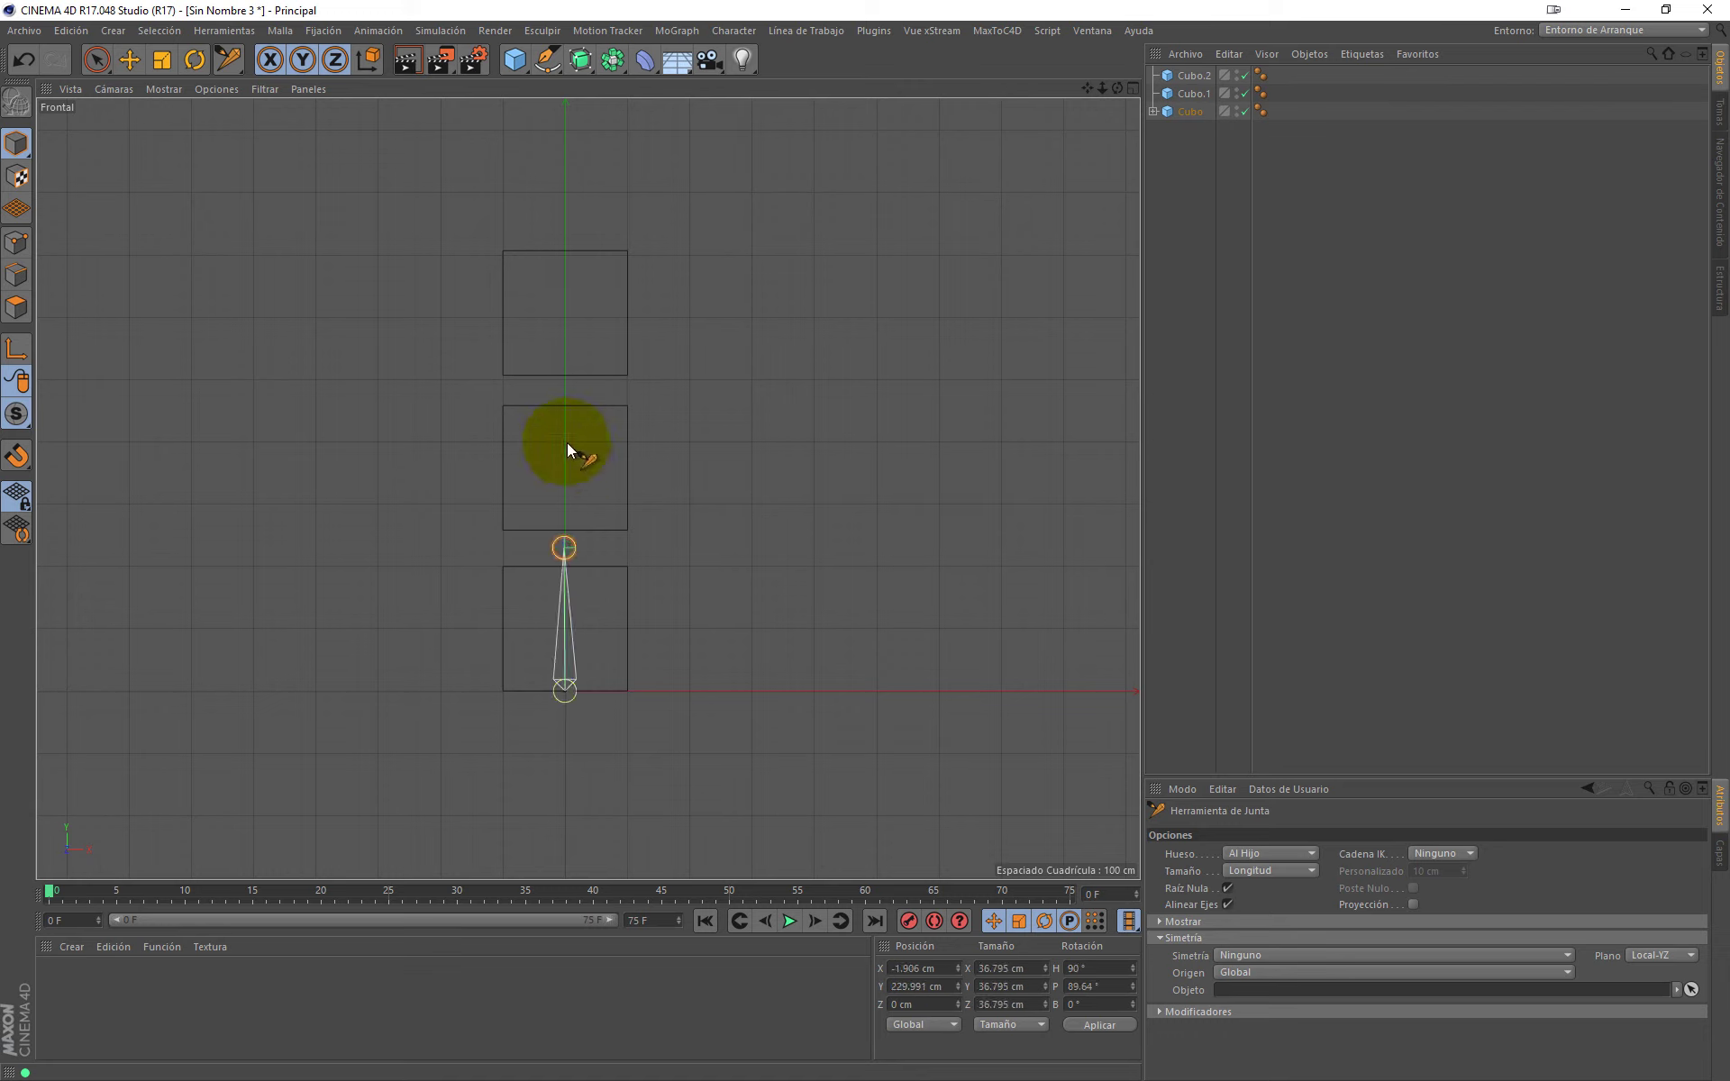
left_click(565, 219, "ctrl")
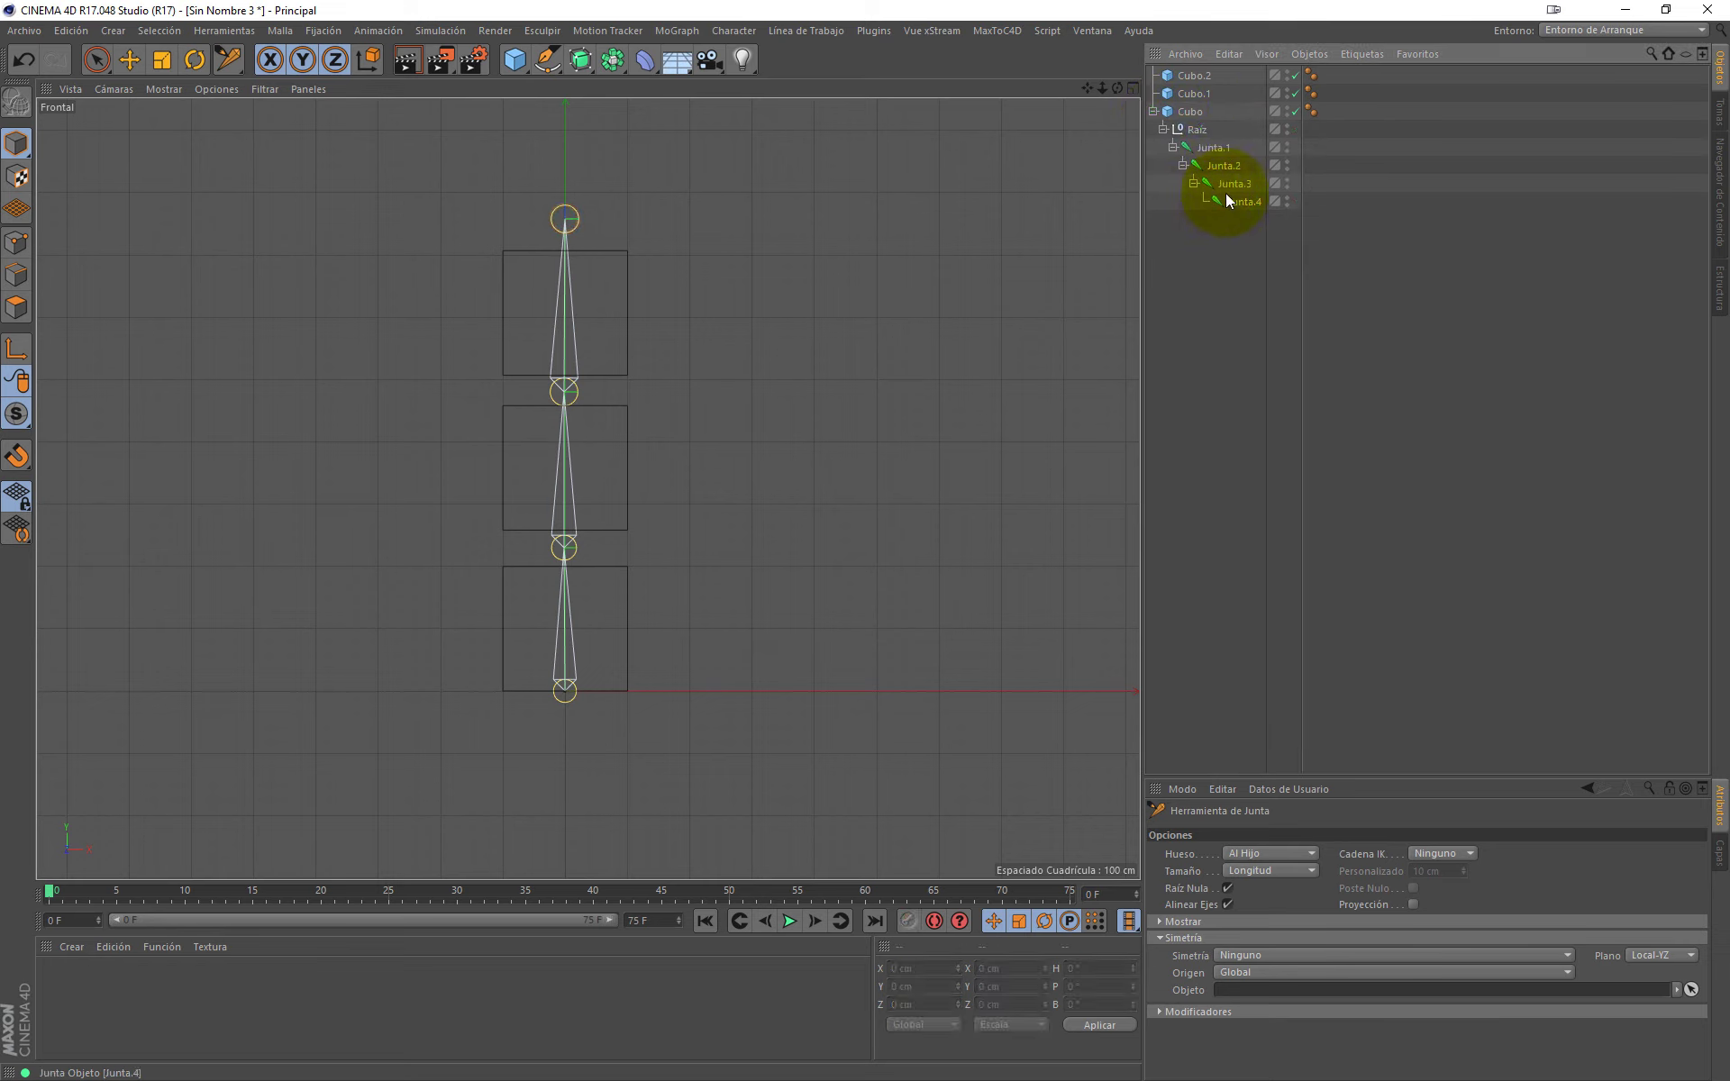
Step: Parent Cubo under the joint Junta.1 in the Object Manager
left_click(1188, 129)
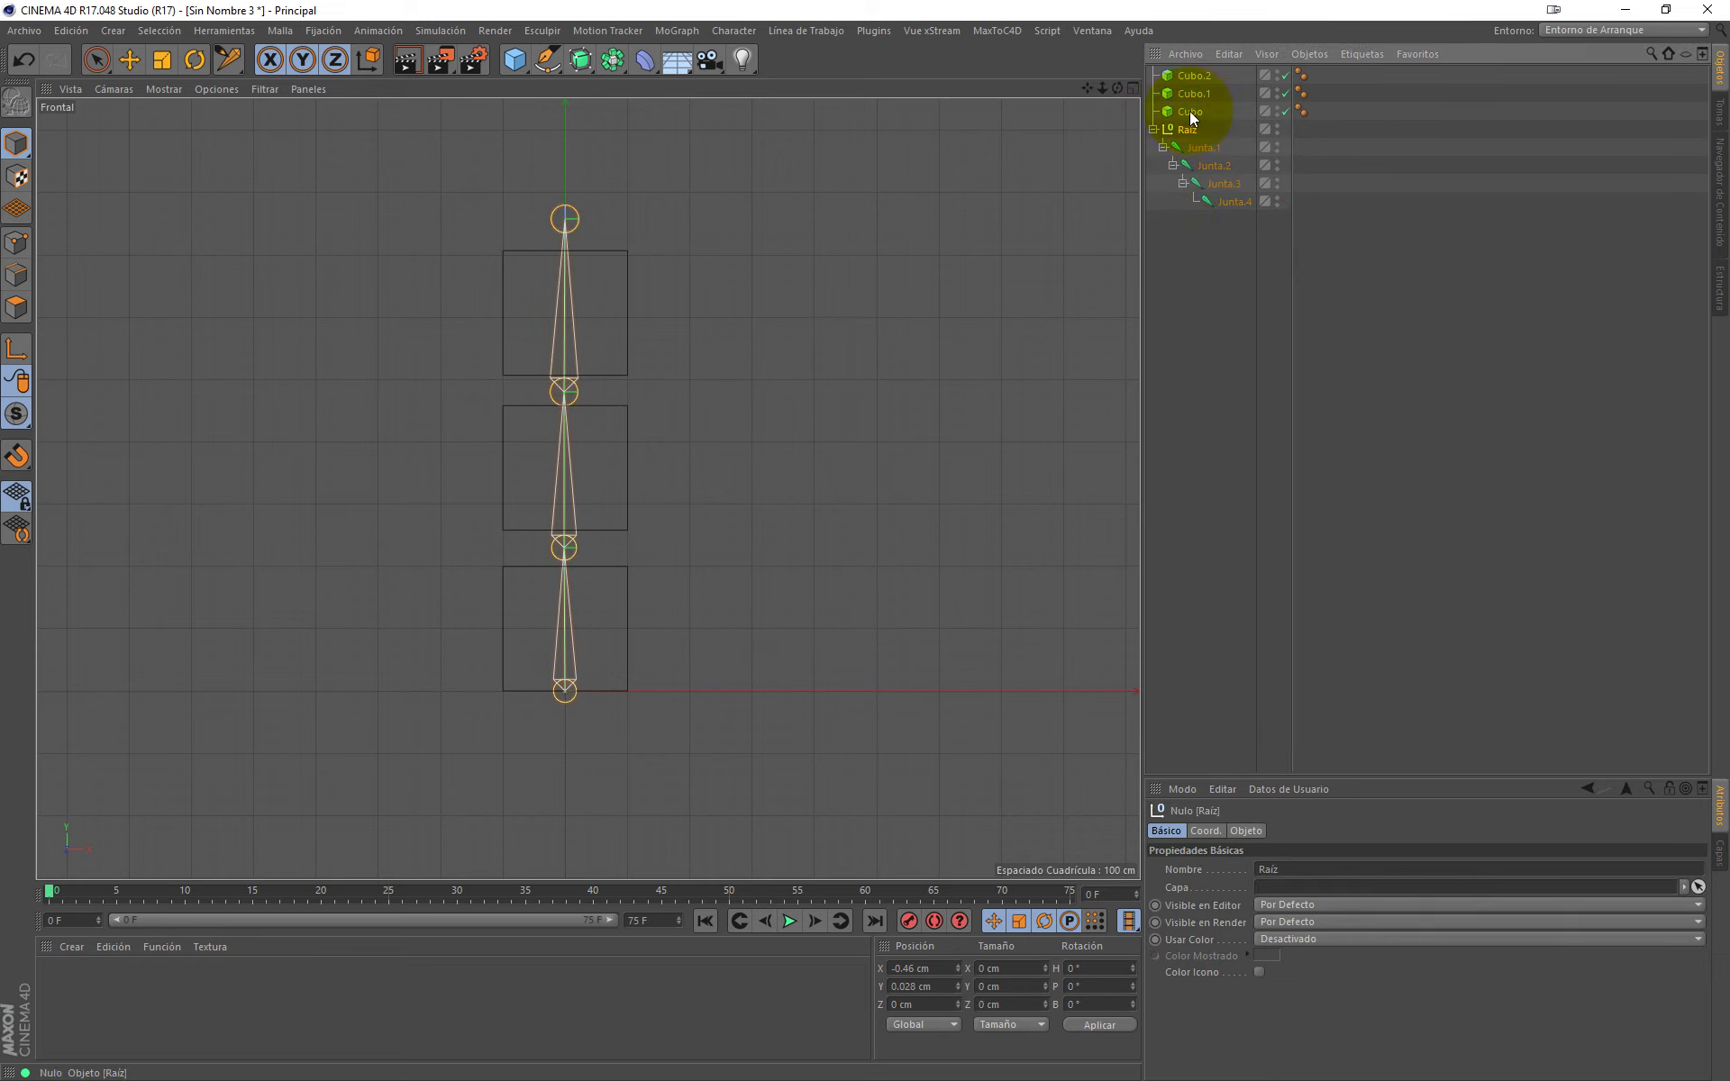
left_click(1190, 112)
left_click_drag(1194, 115, 1230, 182)
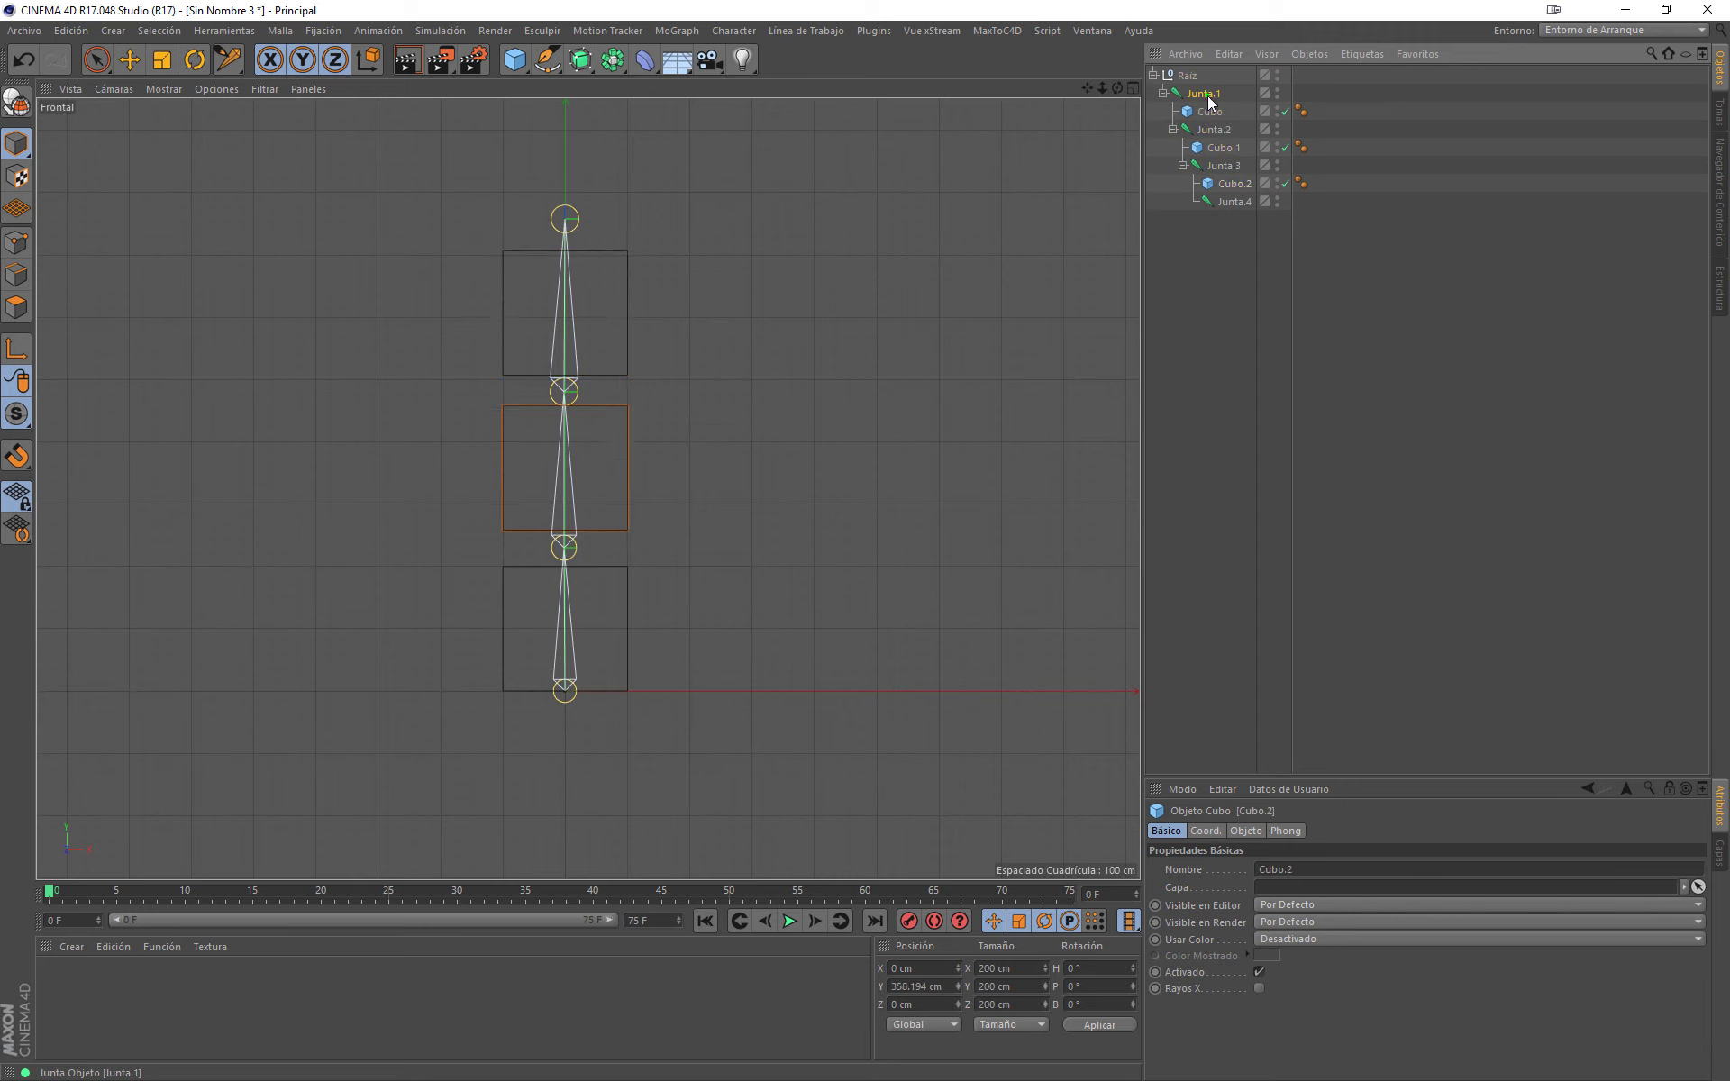
Step: Rotate Junta.1, Junta.2 and Junta.3 to test bending the cube stack, undoing the Junta.3 bend
left_click(1204, 94)
key("r")
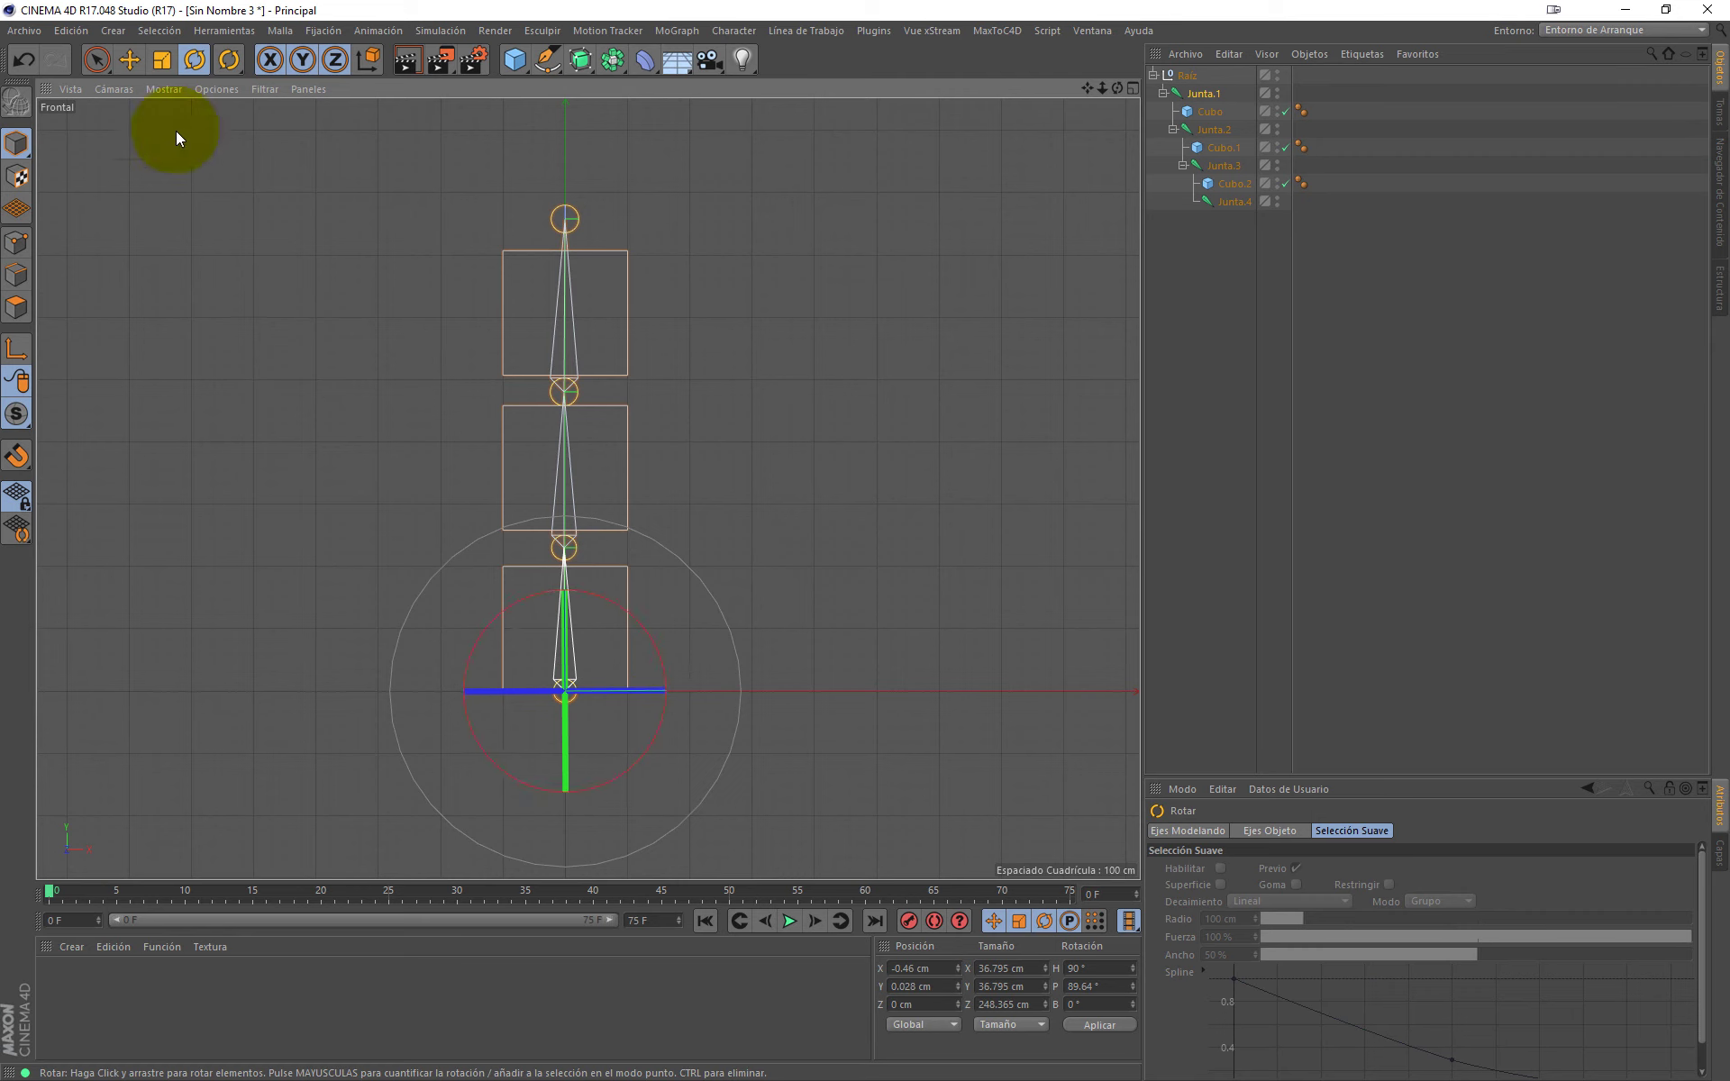
left_click(97, 60)
key("r")
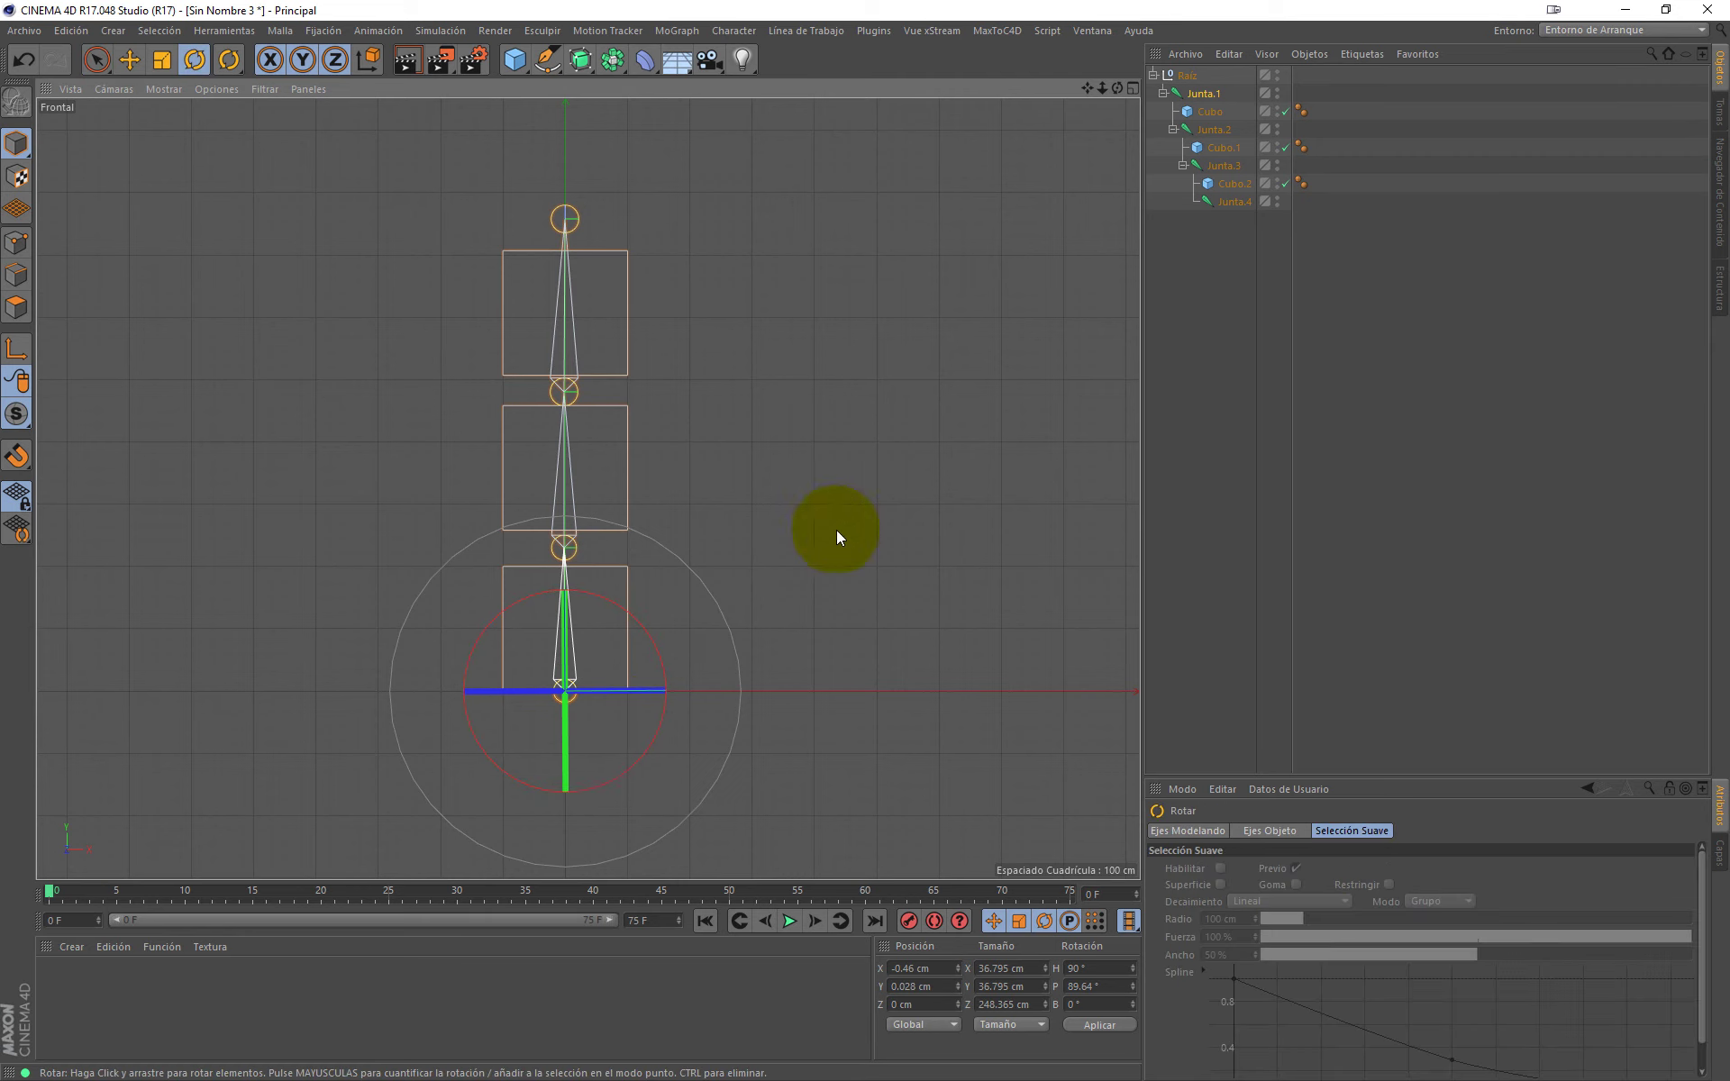
mouse_move(656, 643)
left_mouse_down()
mouse_move(684, 686)
mouse_move(742, 618)
left_mouse_up()
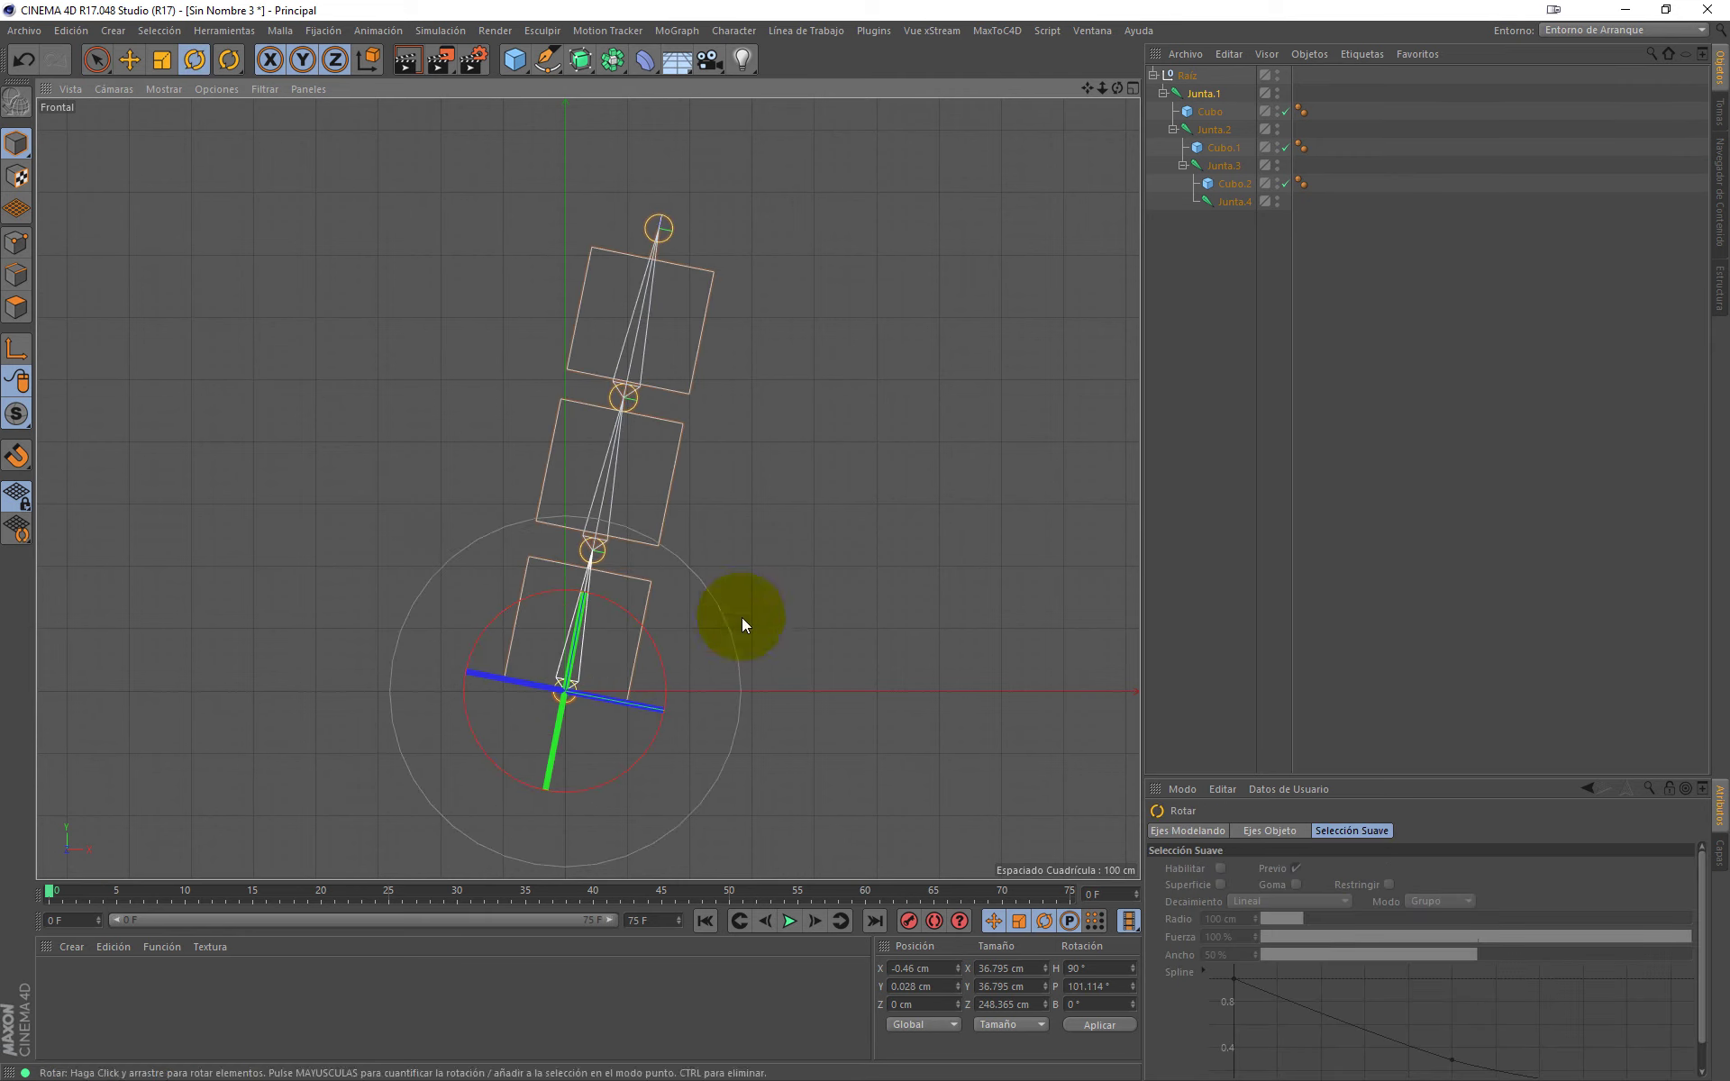
left_click(1207, 129)
mouse_move(685, 499)
left_mouse_down()
mouse_move(621, 457)
mouse_move(669, 484)
left_mouse_up()
left_click(1225, 166)
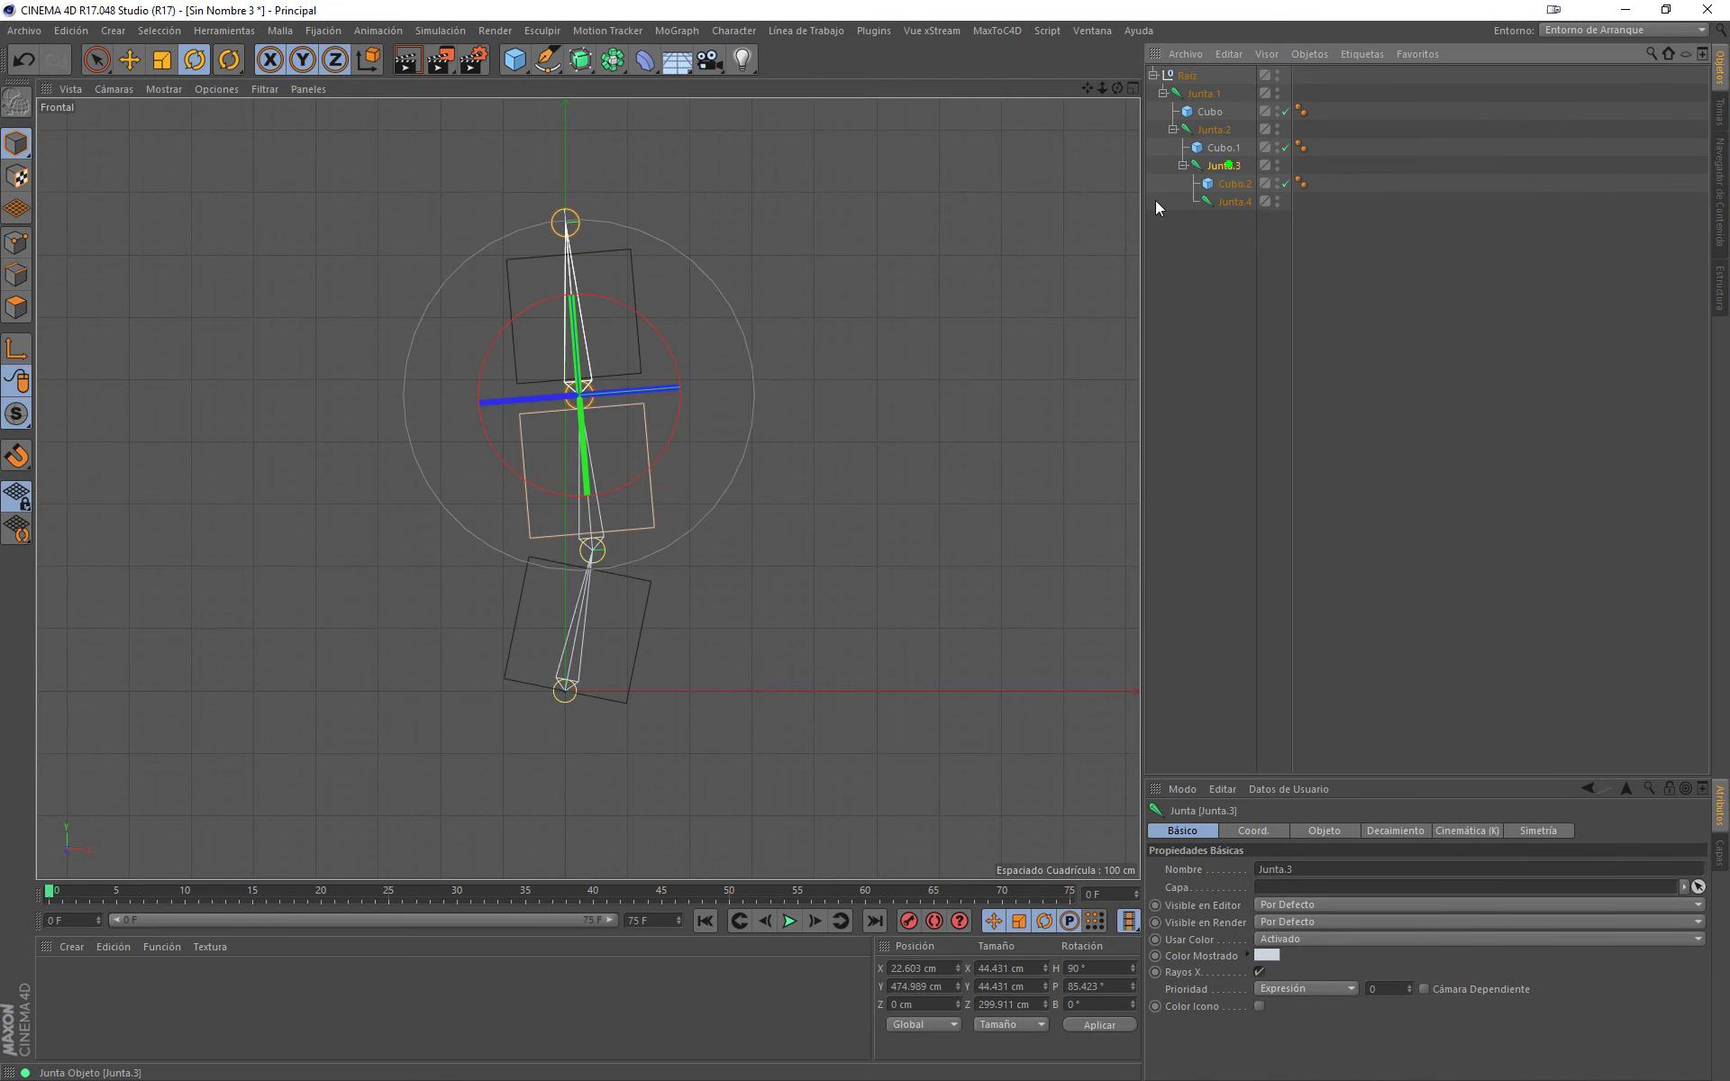
left_click_drag(677, 350, 707, 398)
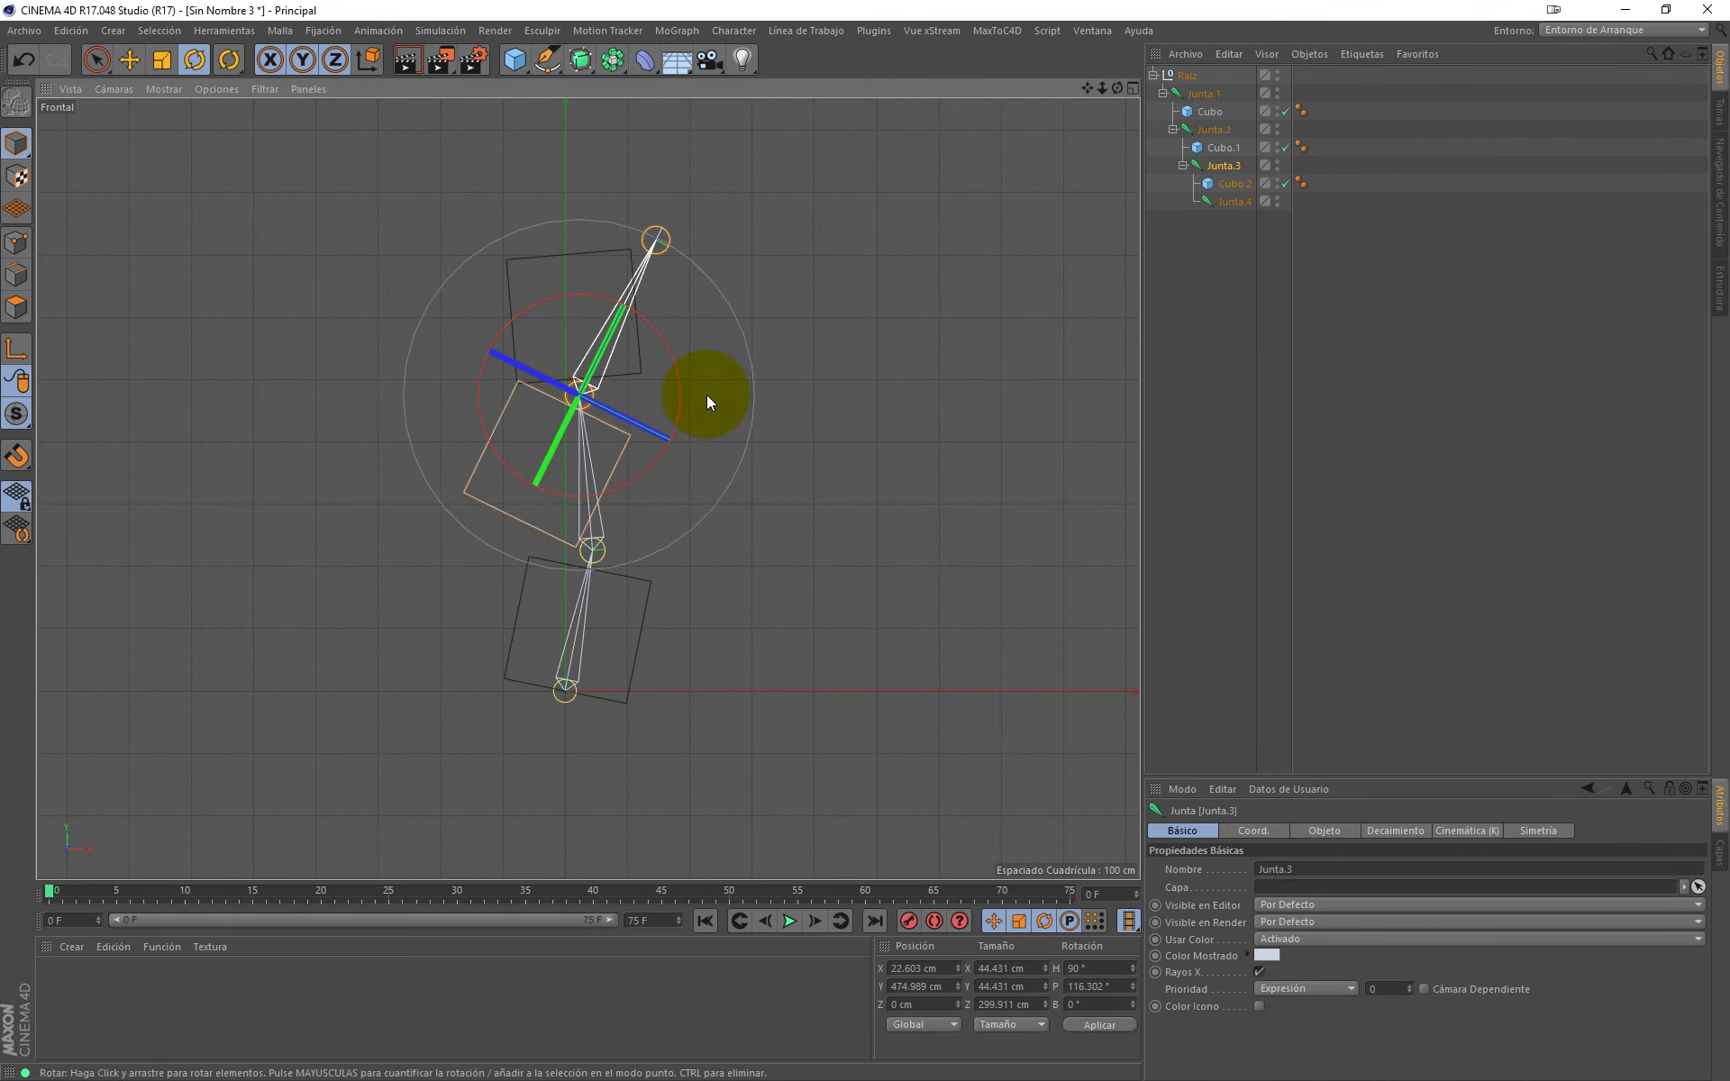
key("ctrl+z")
Step: Rotate the top joint Junta.4 and bend Junta.3 about 20°, then undo that rotation
left_click(1234, 201)
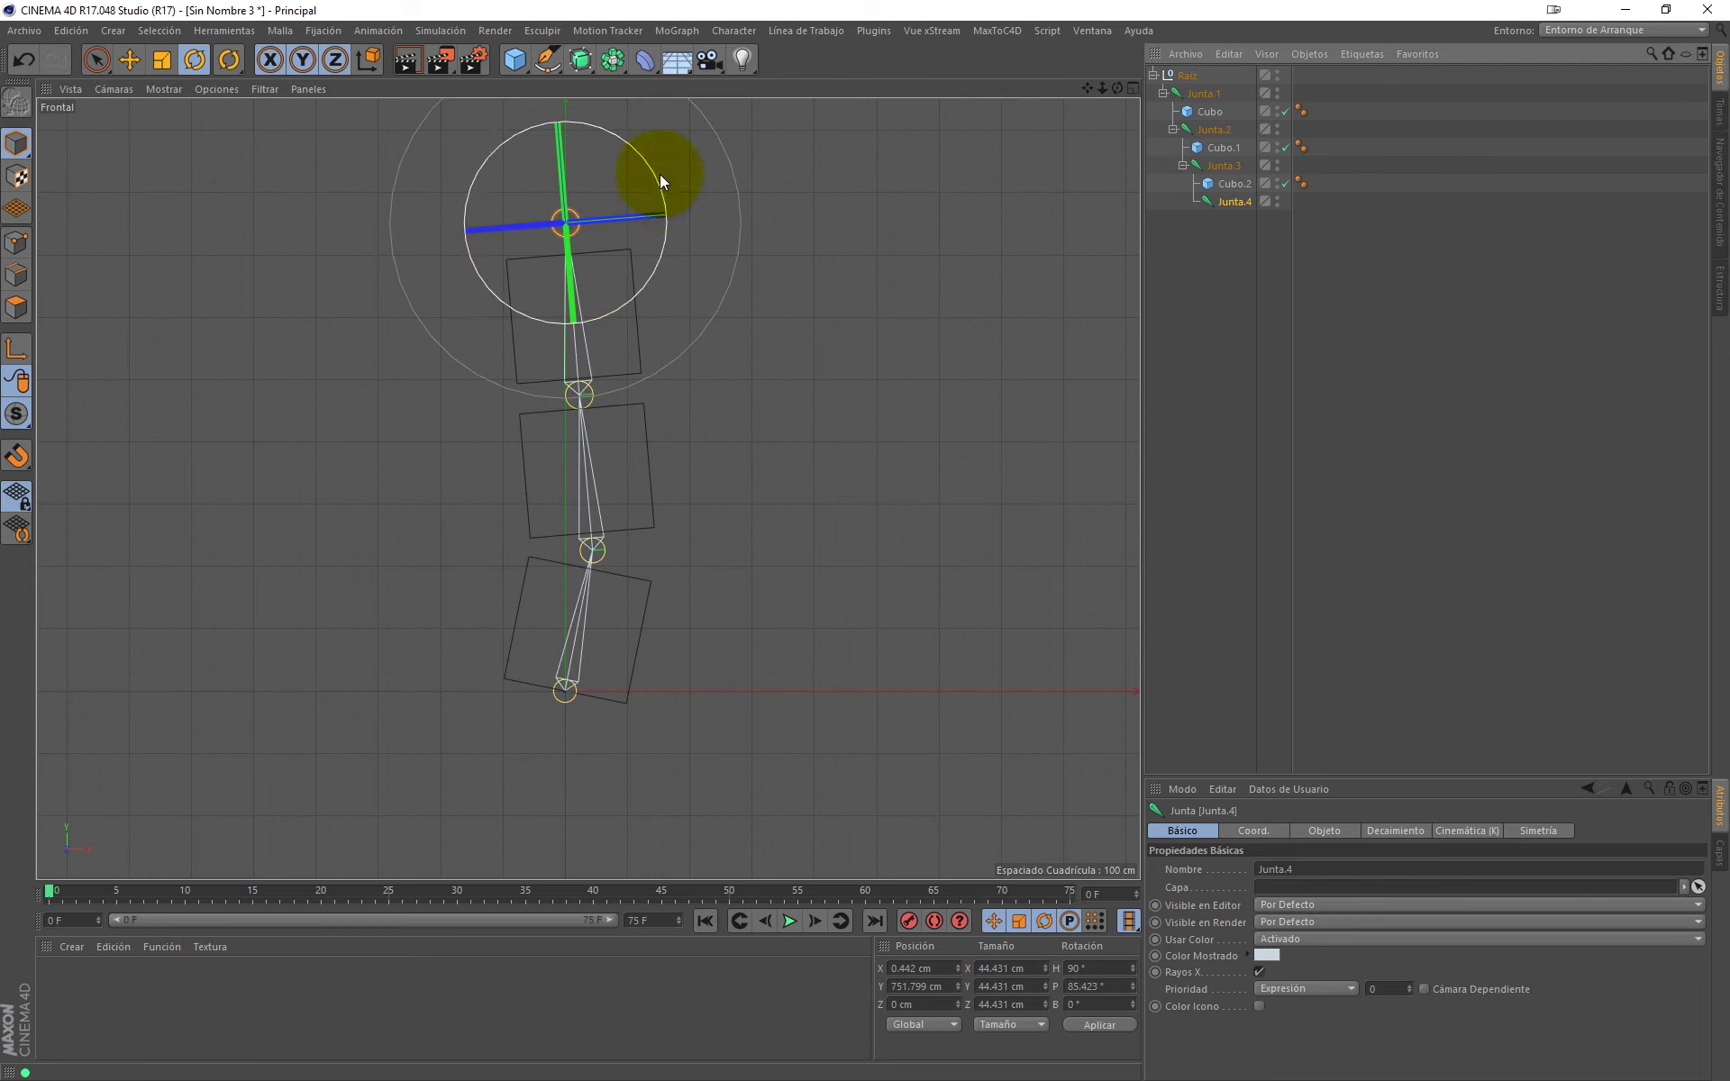
mouse_move(654, 174)
left_mouse_down()
mouse_move(679, 212)
mouse_move(1019, 203)
left_mouse_up()
left_click(1224, 165)
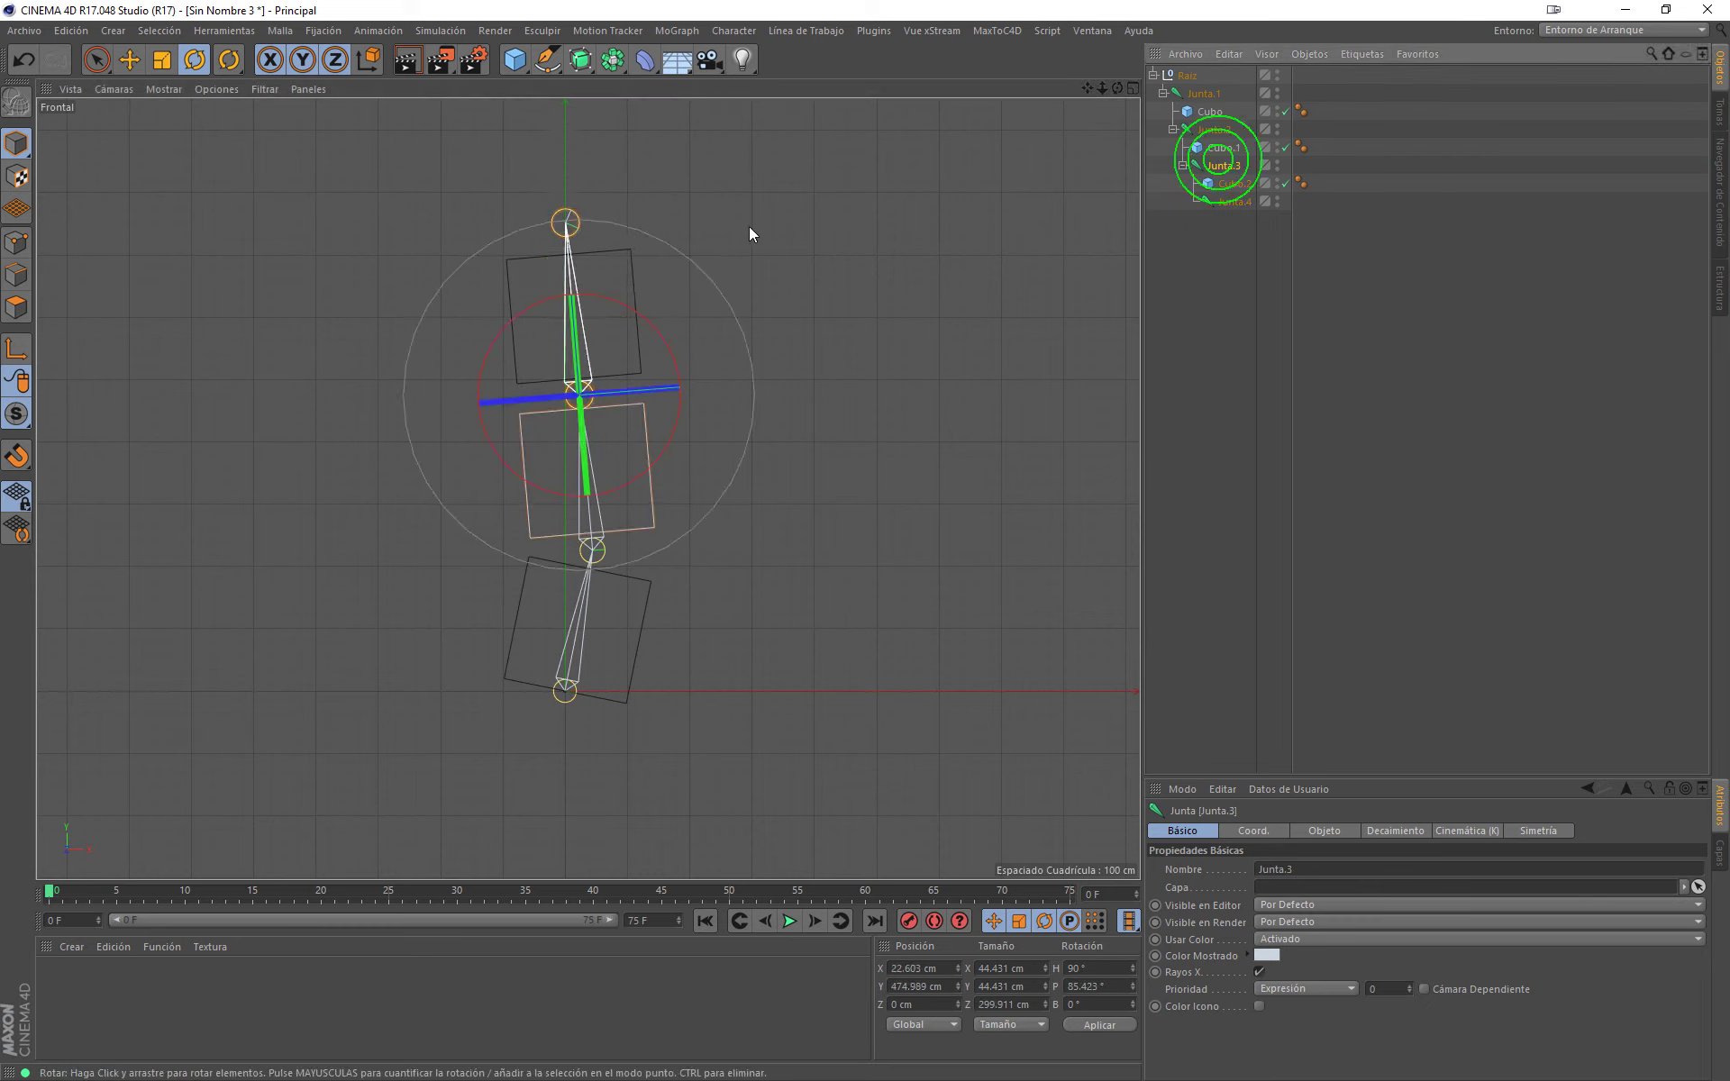
left_click_drag(635, 316, 671, 341)
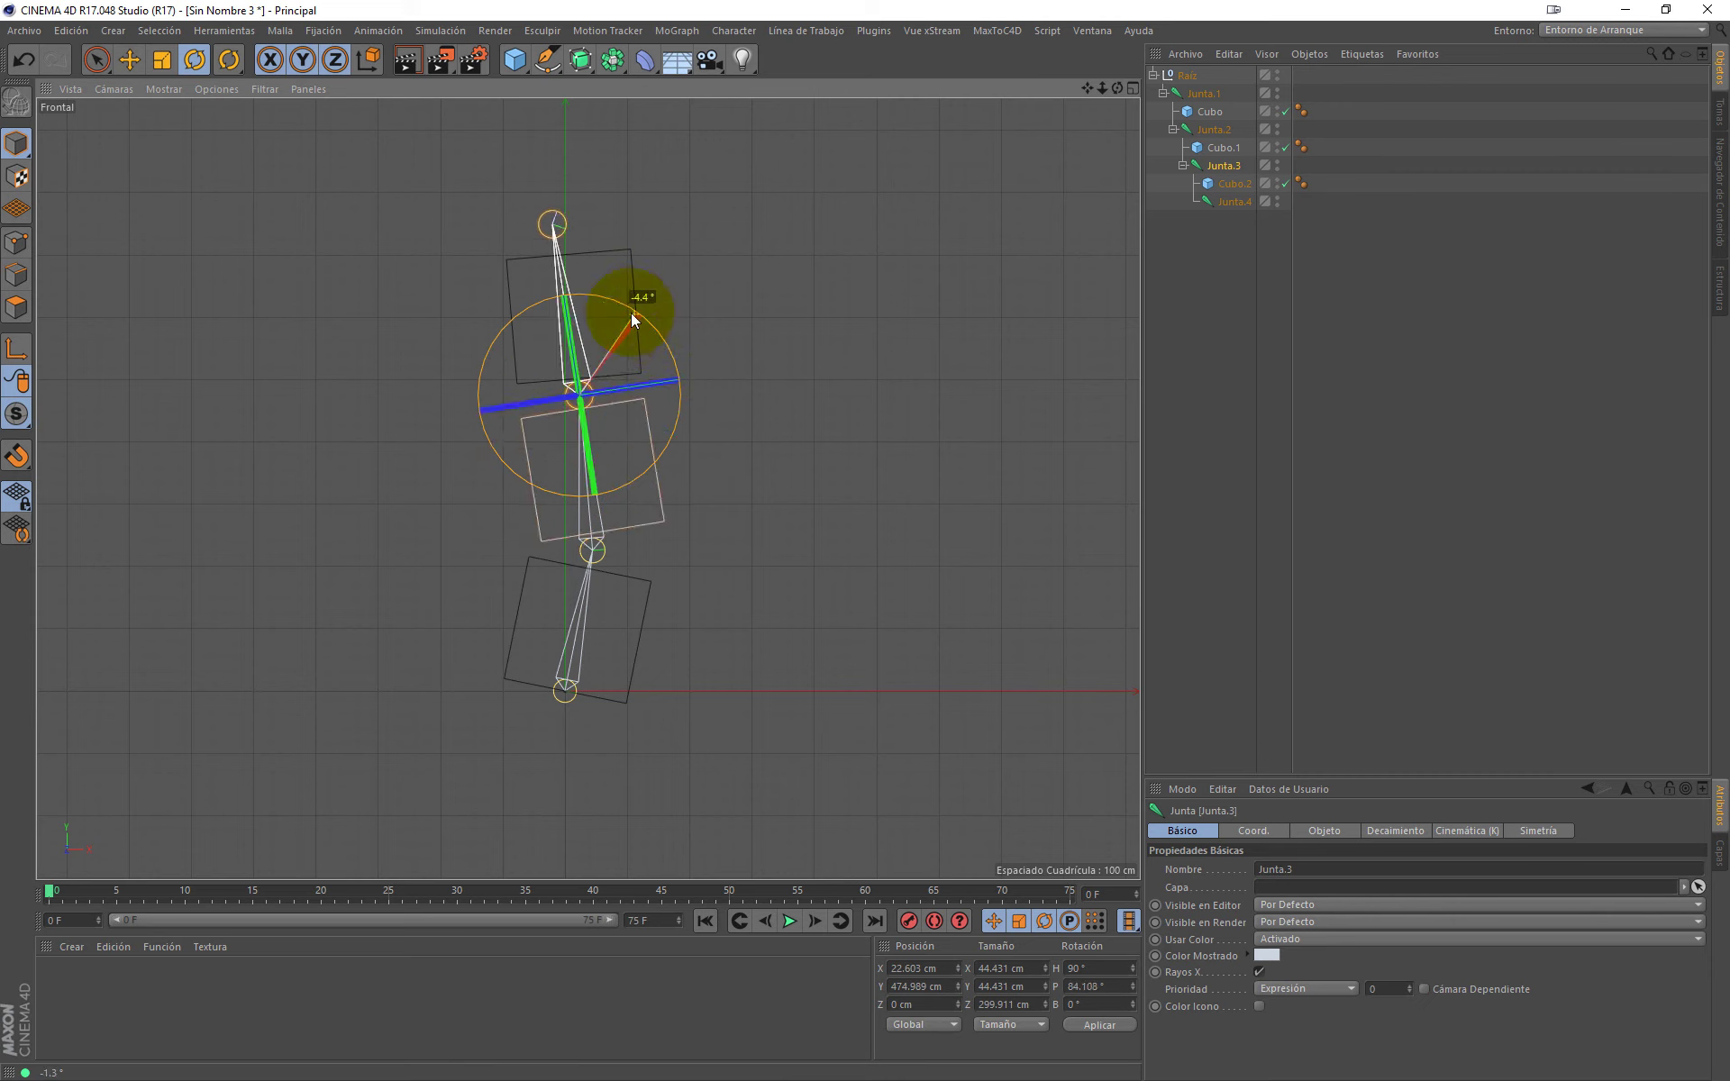
left_click_drag(672, 340, 668, 332)
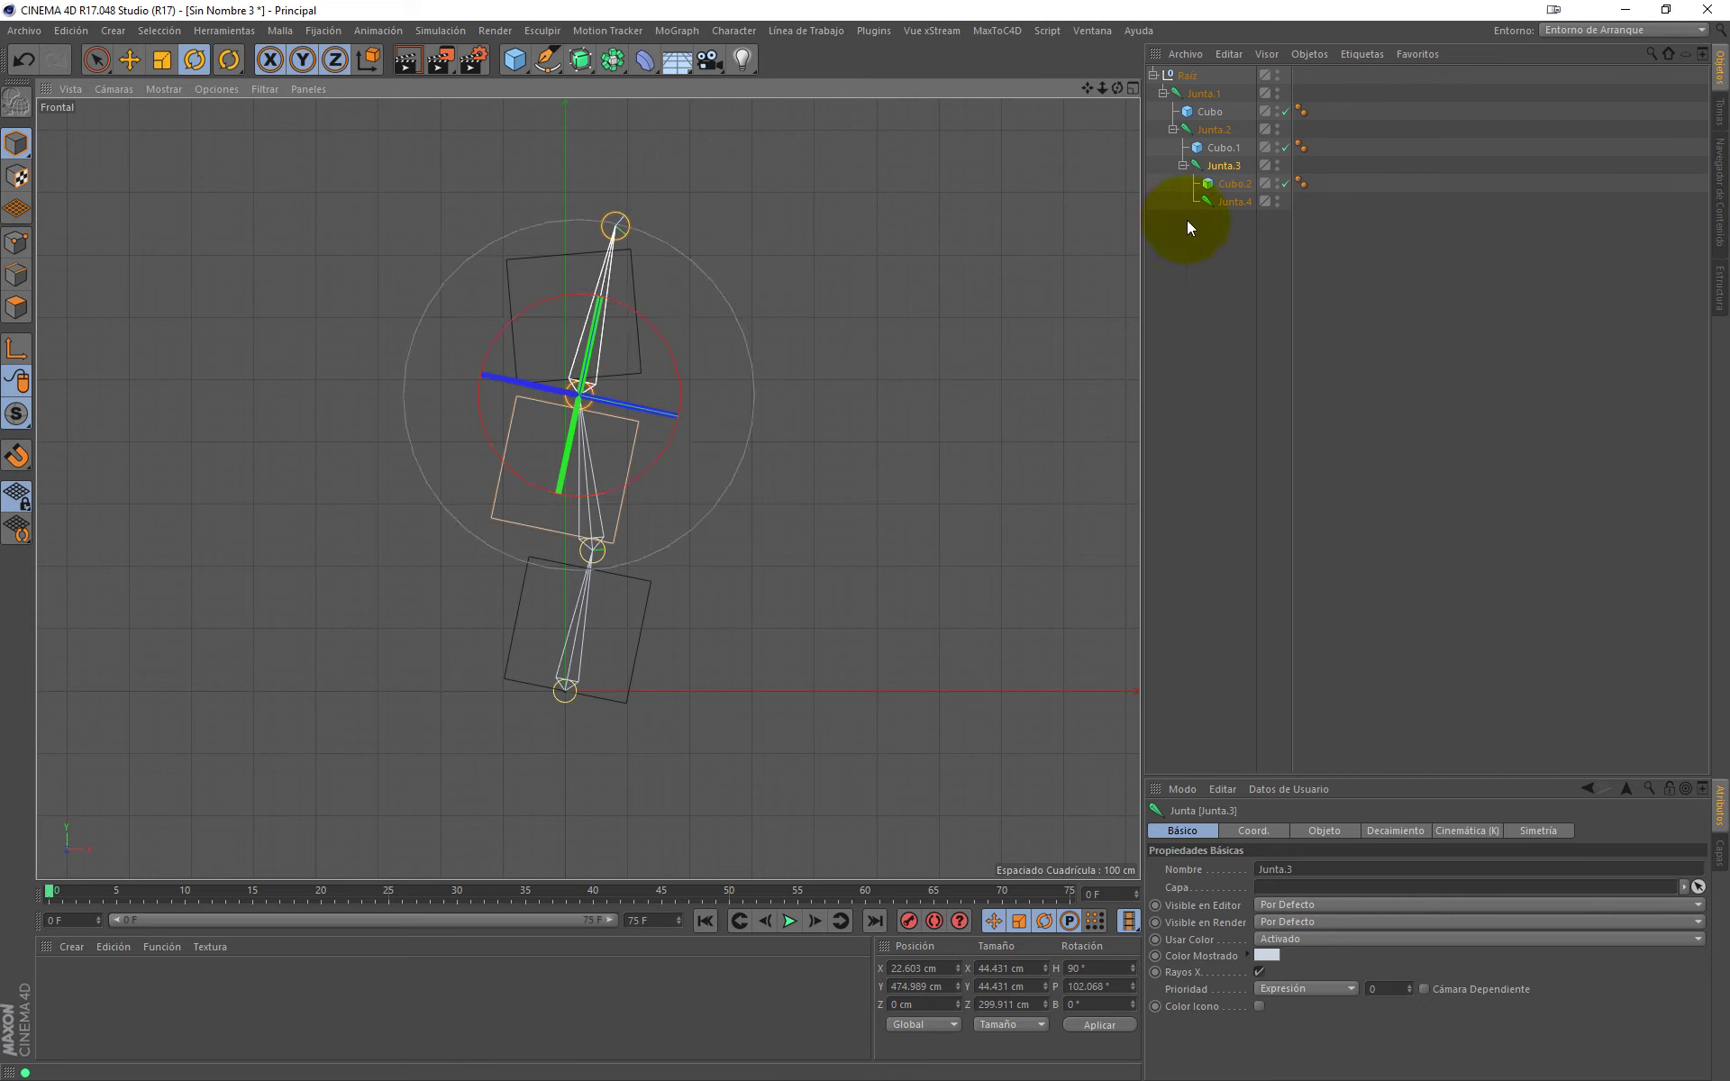
left_click(1233, 185)
key("ctrl+z")
key("ctrl+z")
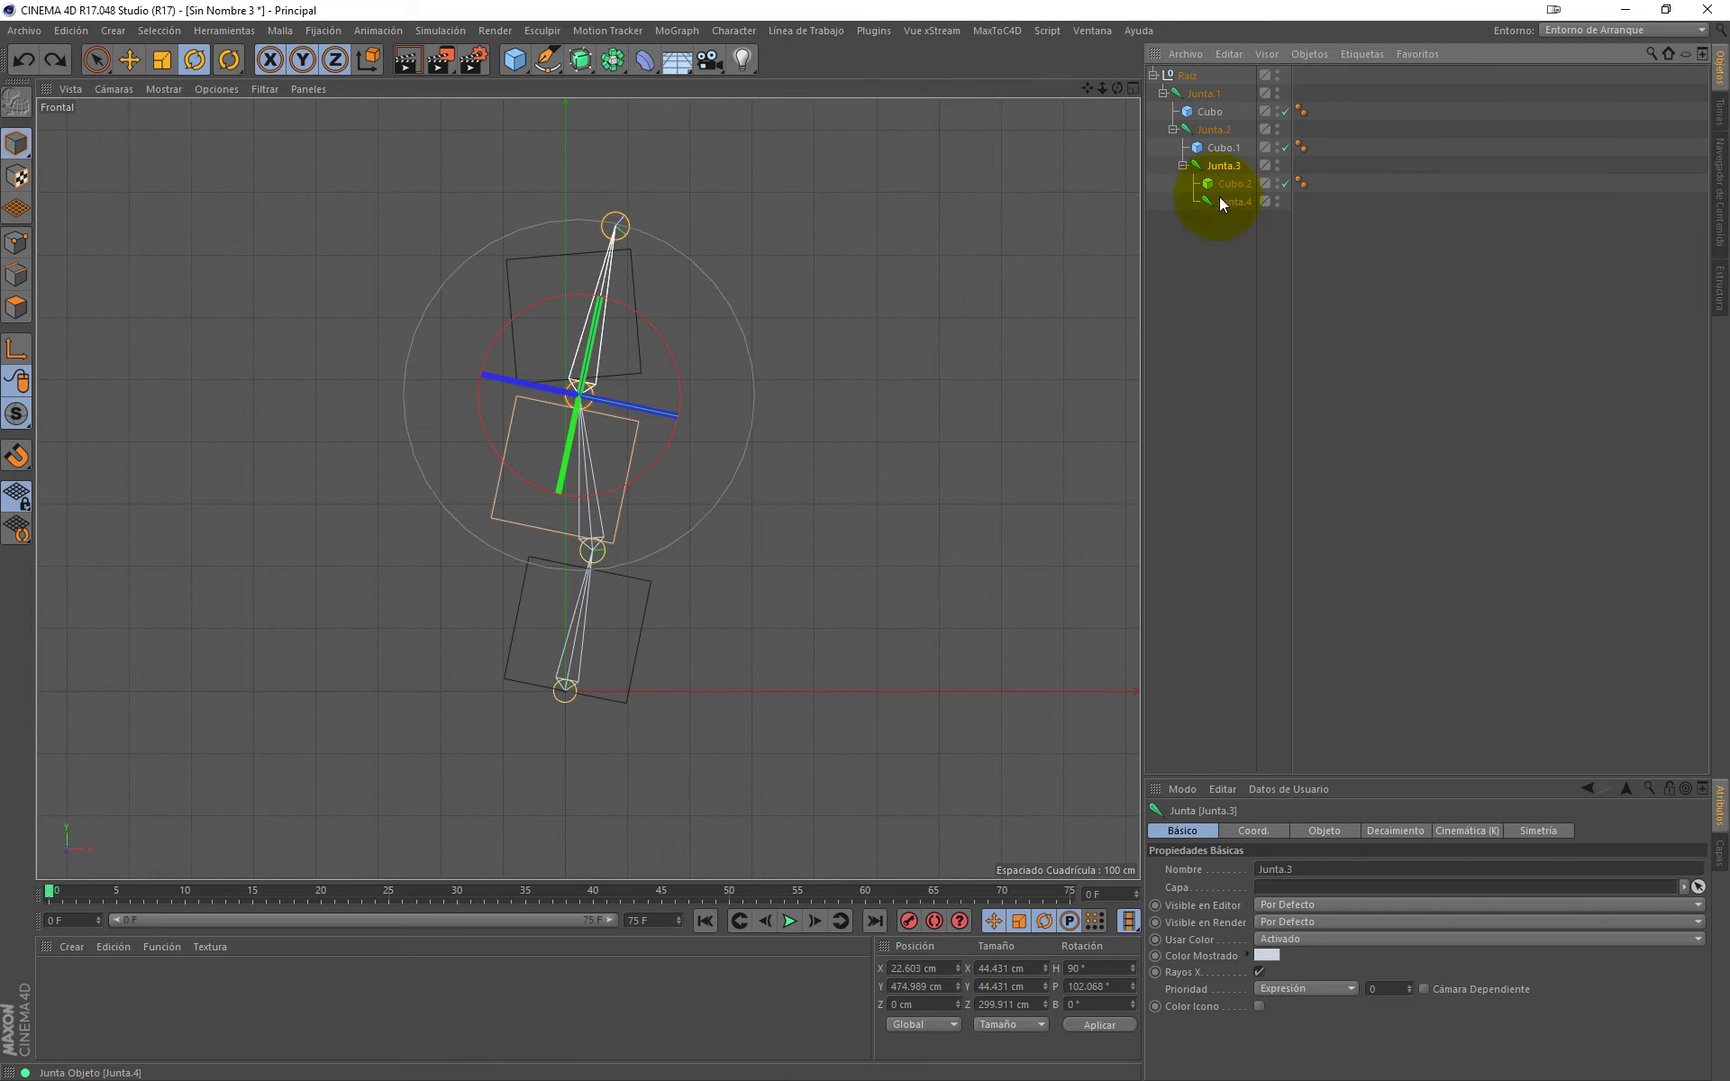
Step: Move Cubo.1 under Junta.3 and bend the top of the stack by rotating Junta.3
left_click(1233, 185)
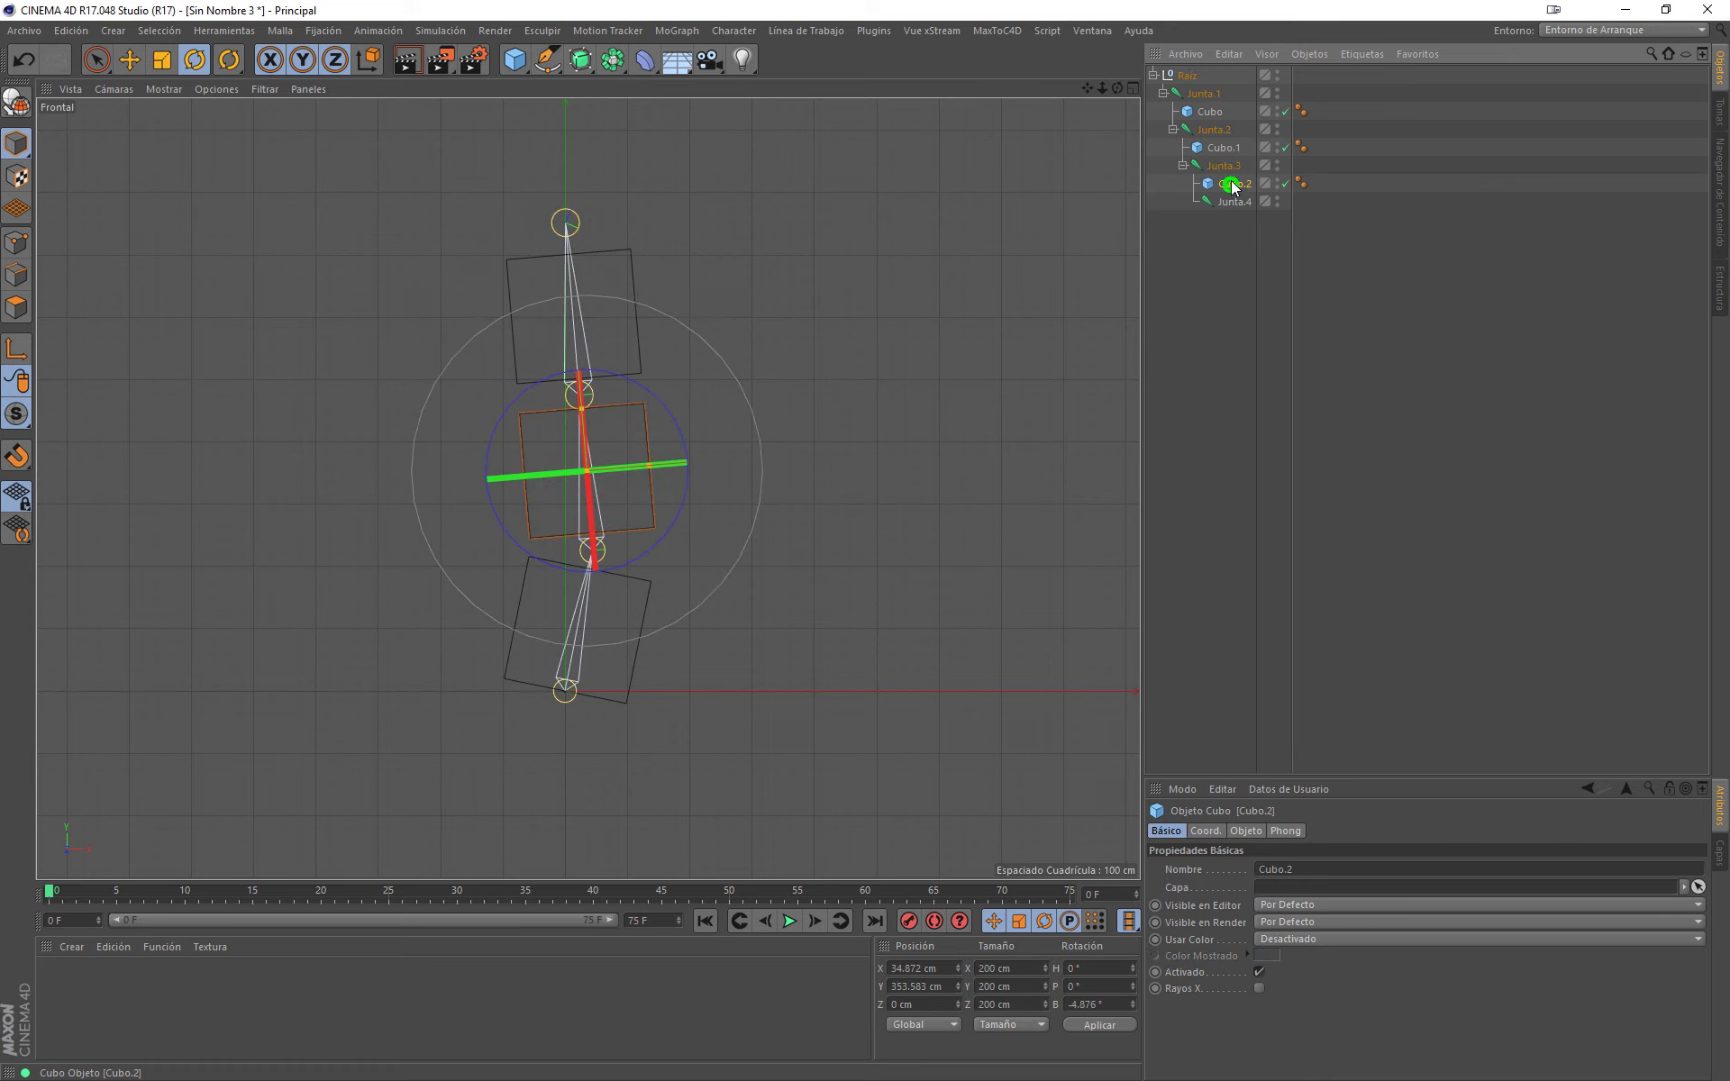
mouse_move(1223, 148)
left_mouse_down()
mouse_move(1229, 177)
mouse_move(1212, 131)
left_mouse_up()
left_click(1226, 165)
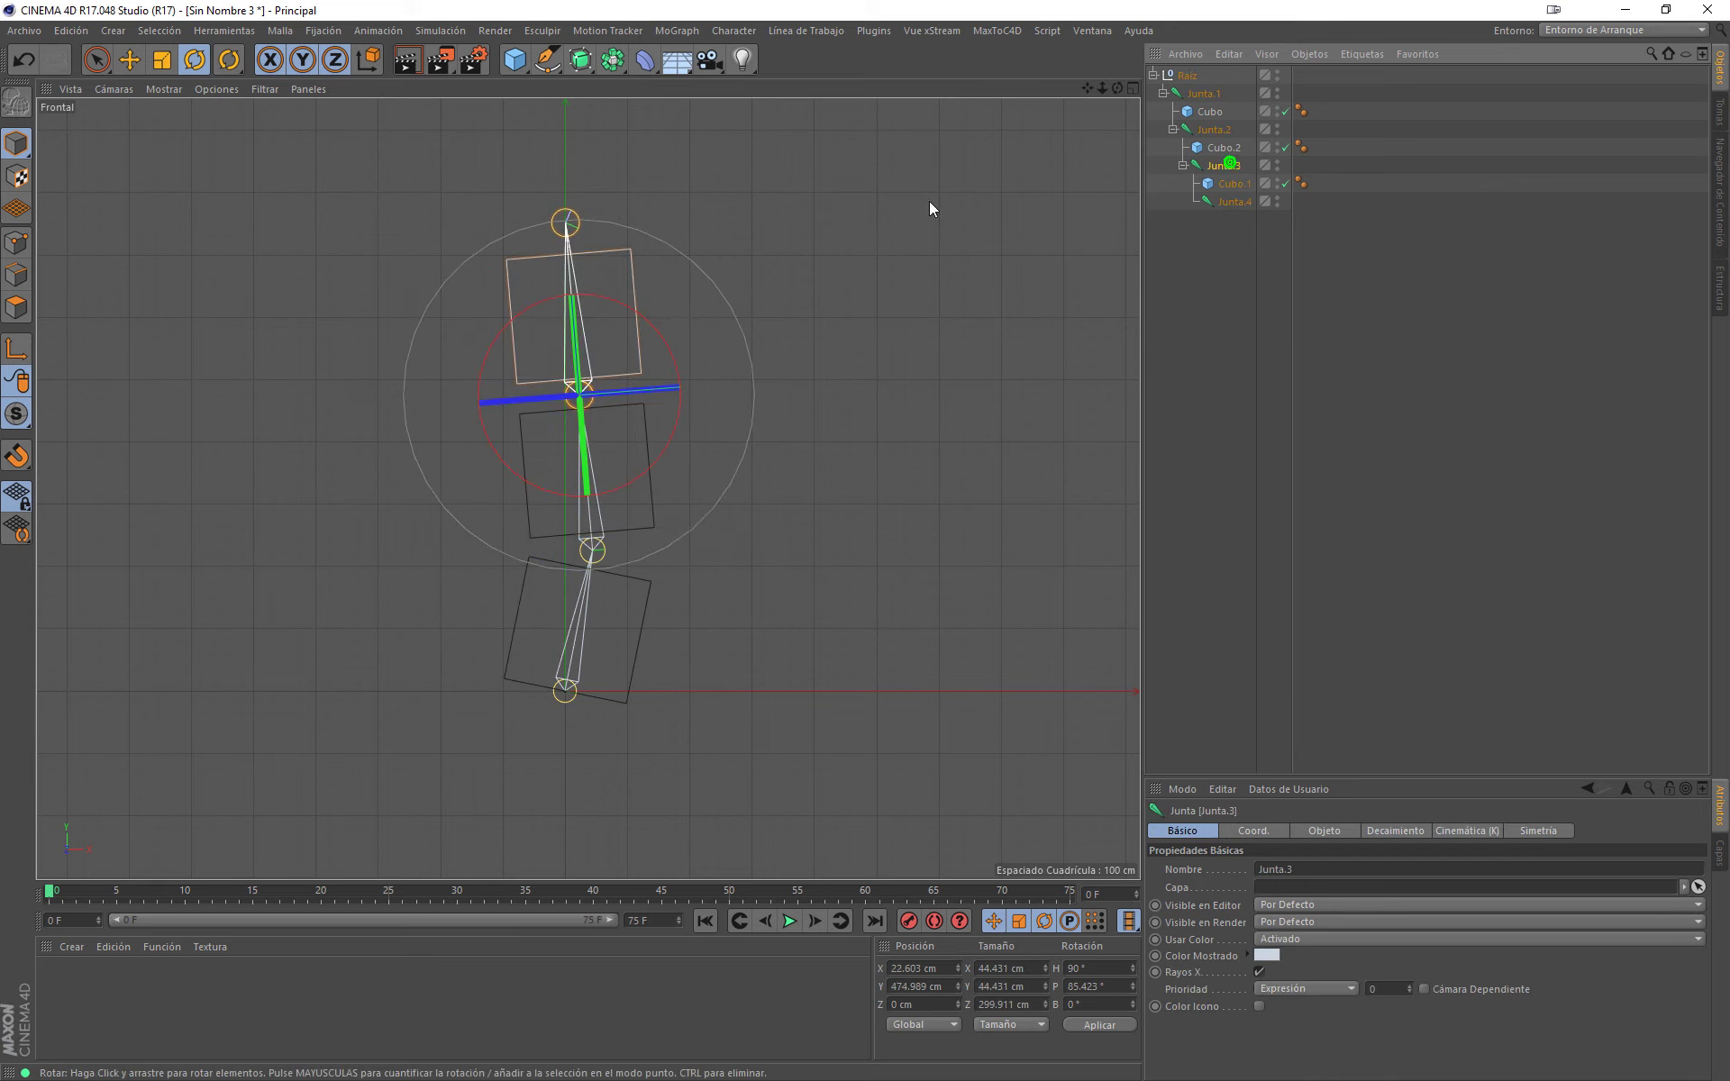
left_click_drag(661, 332, 732, 396)
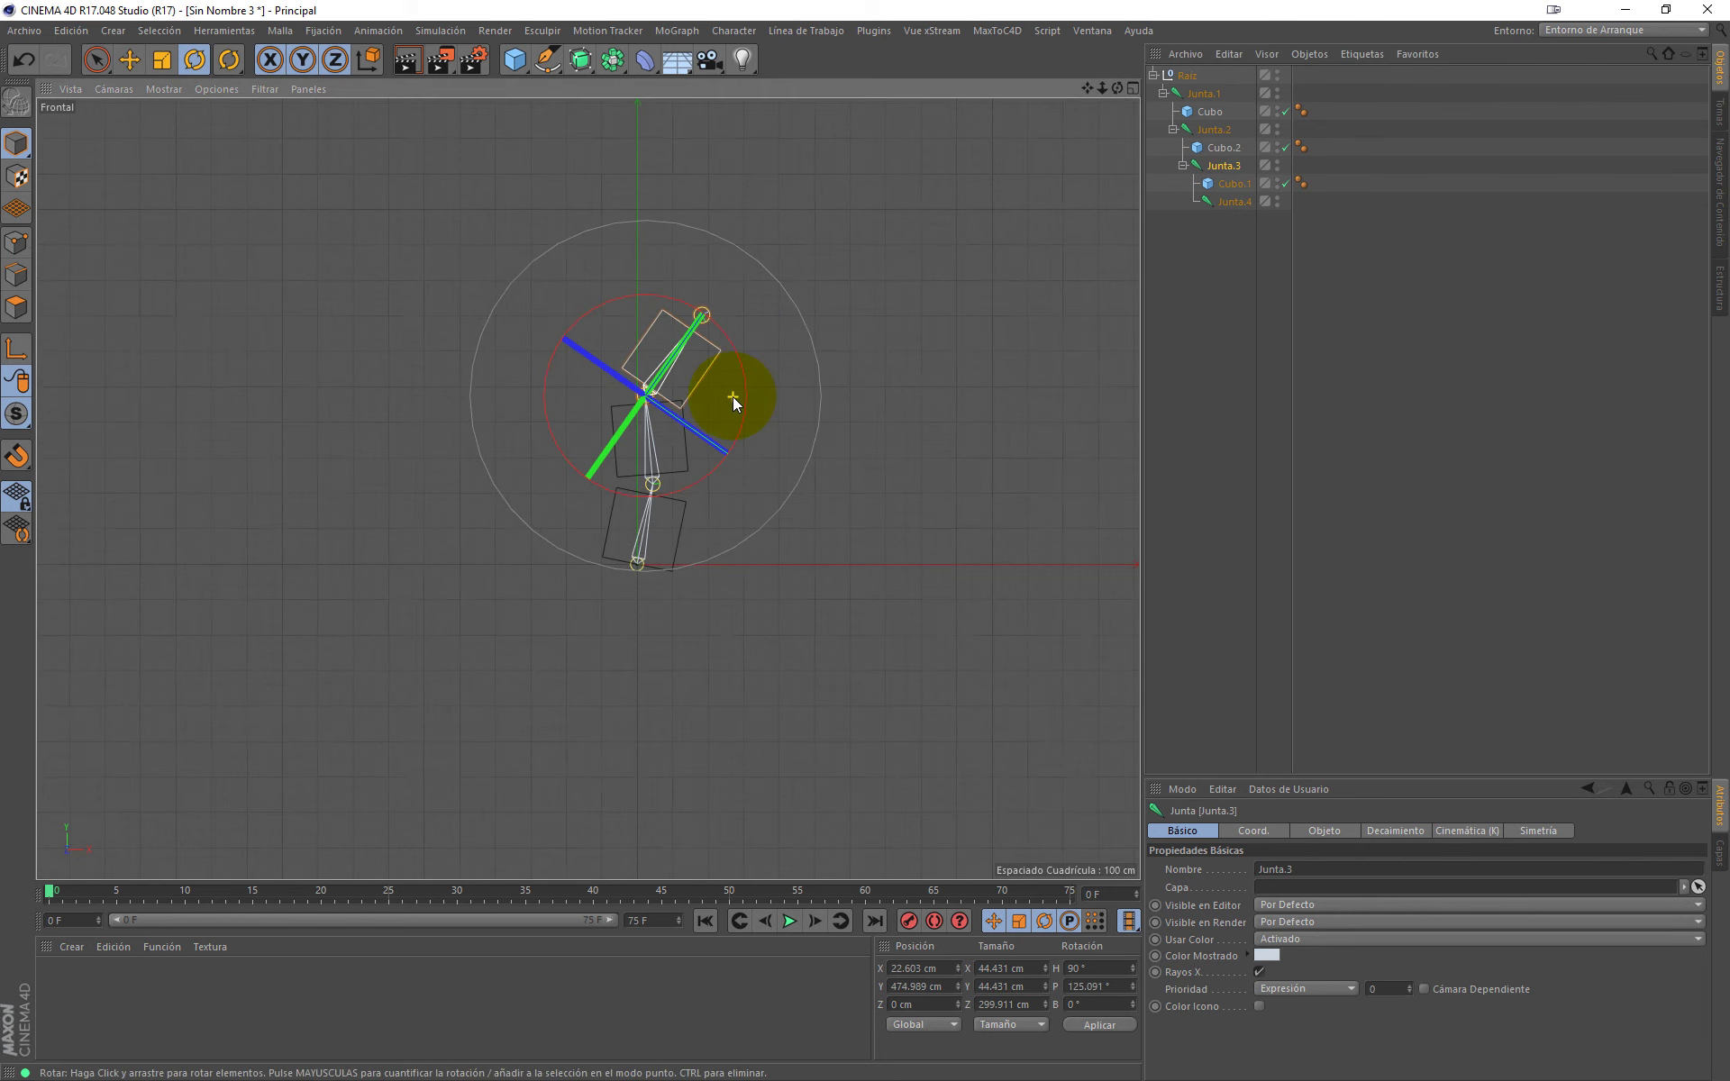
middle_click(739, 402)
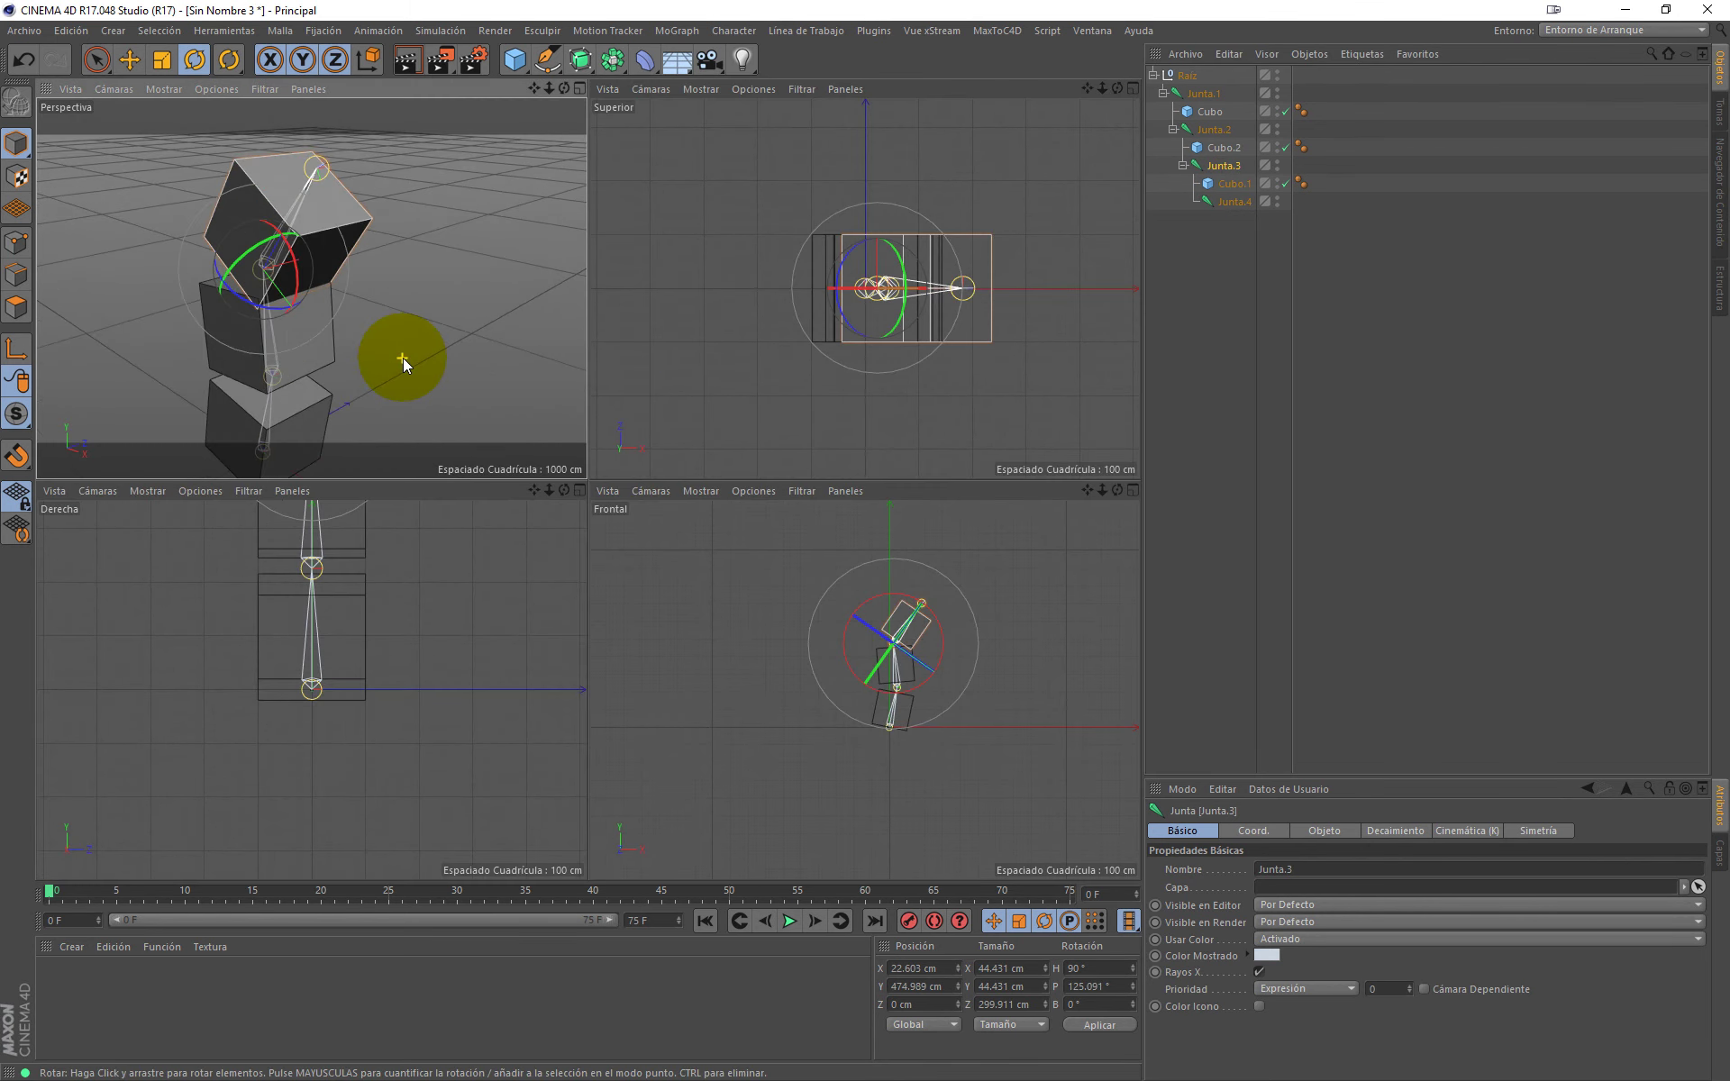
Step: Orbit the perspective view, then switch to the BENDER ANIMAR.c4d document via the Window menu
mouse_move(403, 359)
left_mouse_down("alt")
mouse_move(469, 305)
mouse_move(451, 289)
left_mouse_up("alt")
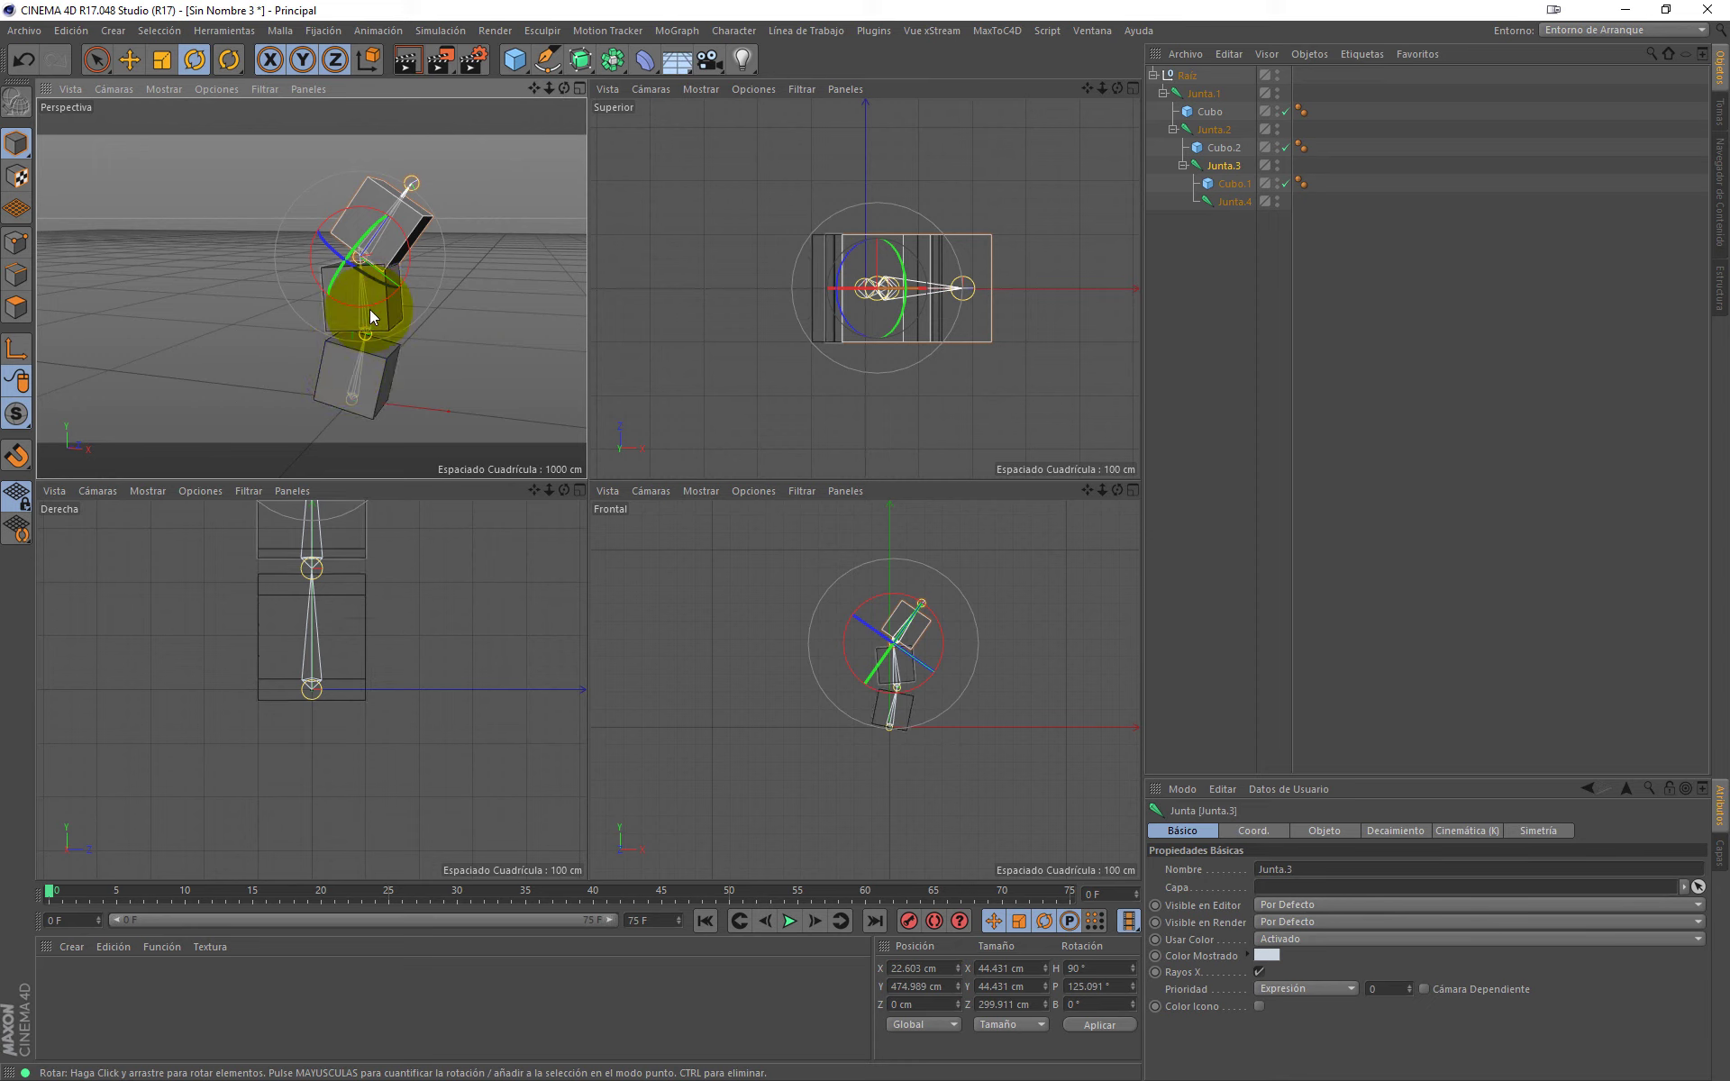
left_click(1092, 30)
left_click(1128, 492)
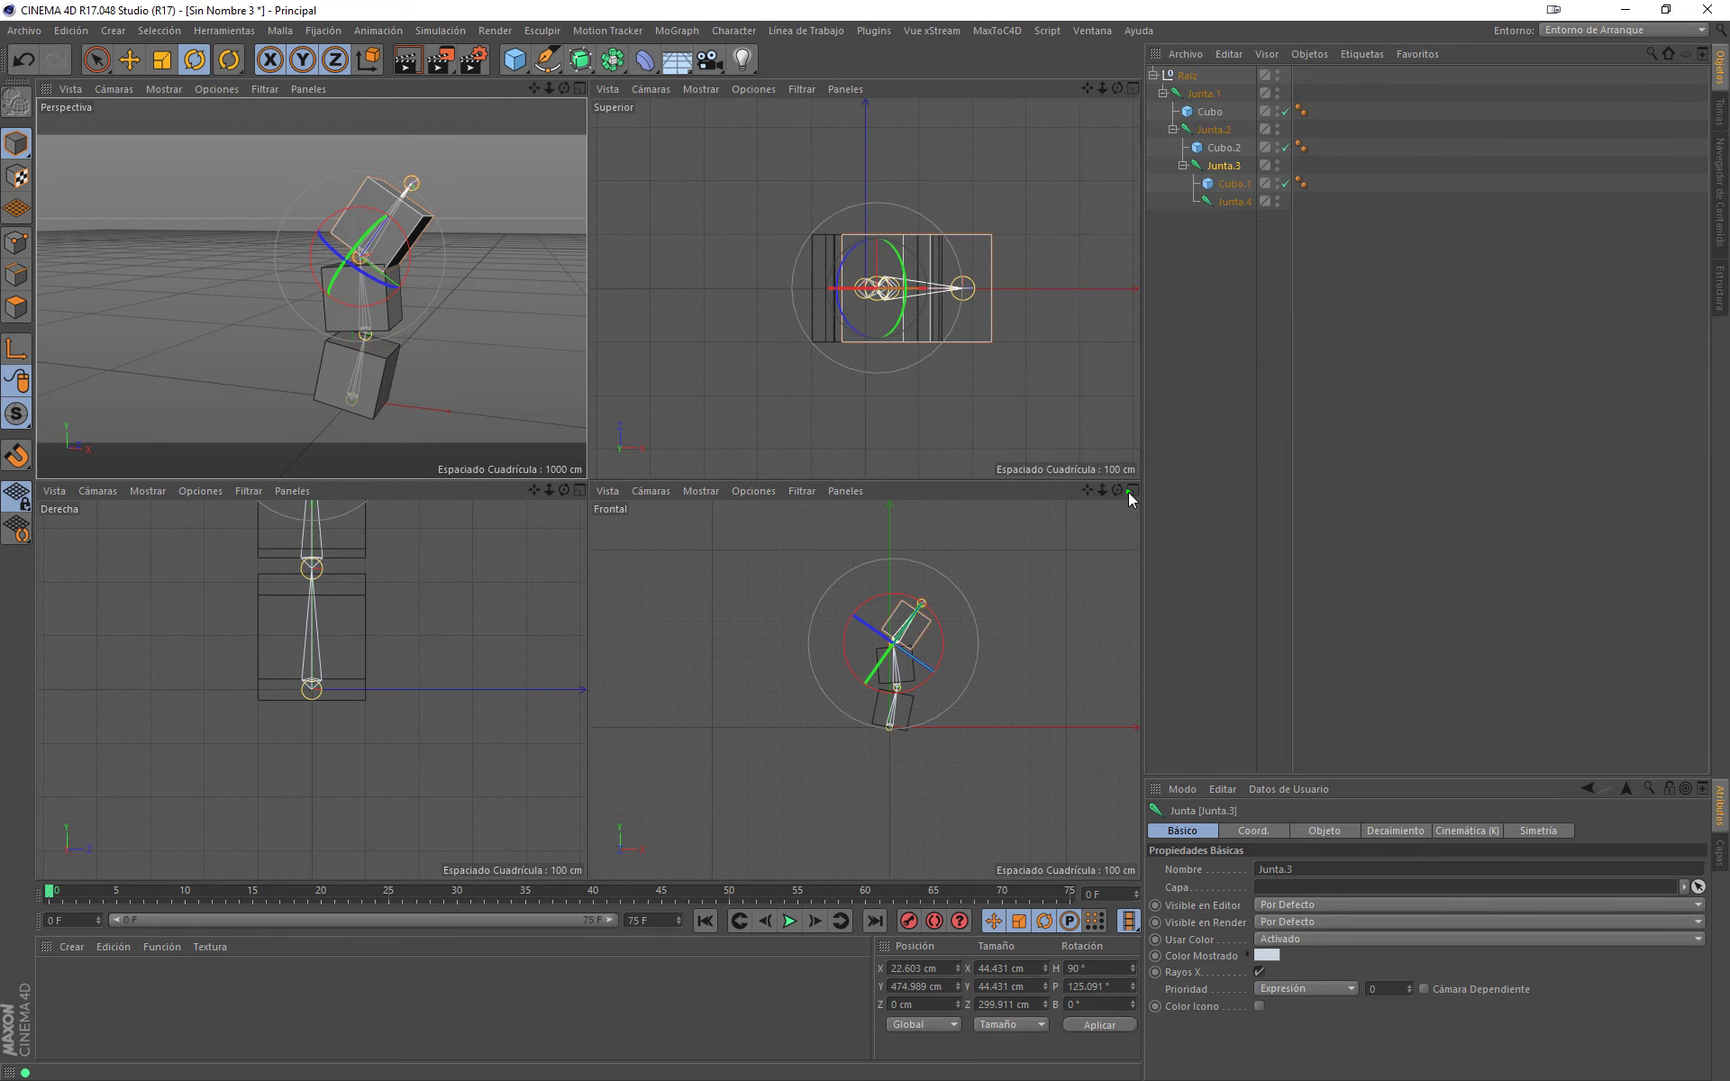